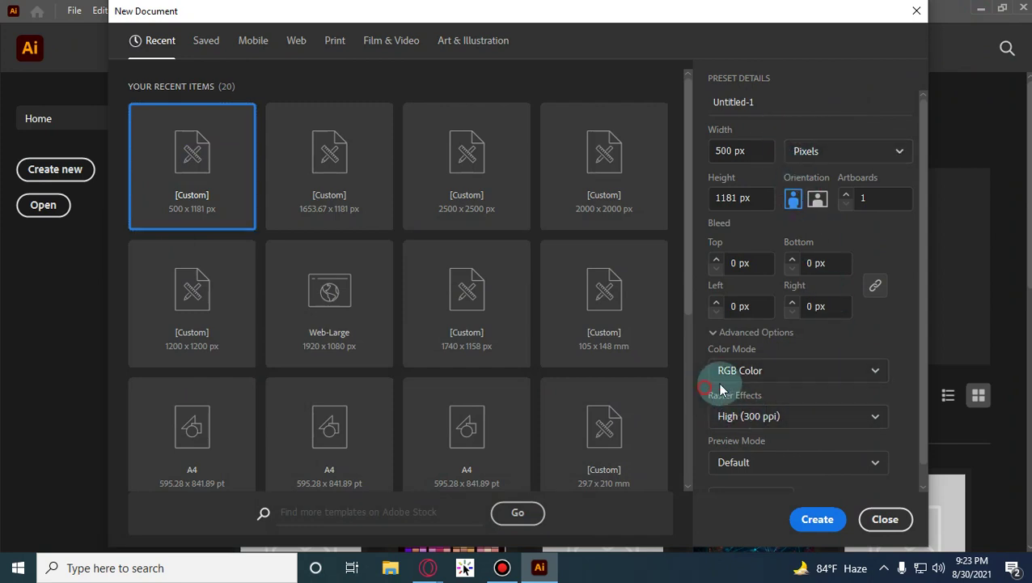
Review the raster effects and color mode options for the new document, keeping RGB Color.
{"action": "left_click", "coordinate": [775, 420]}
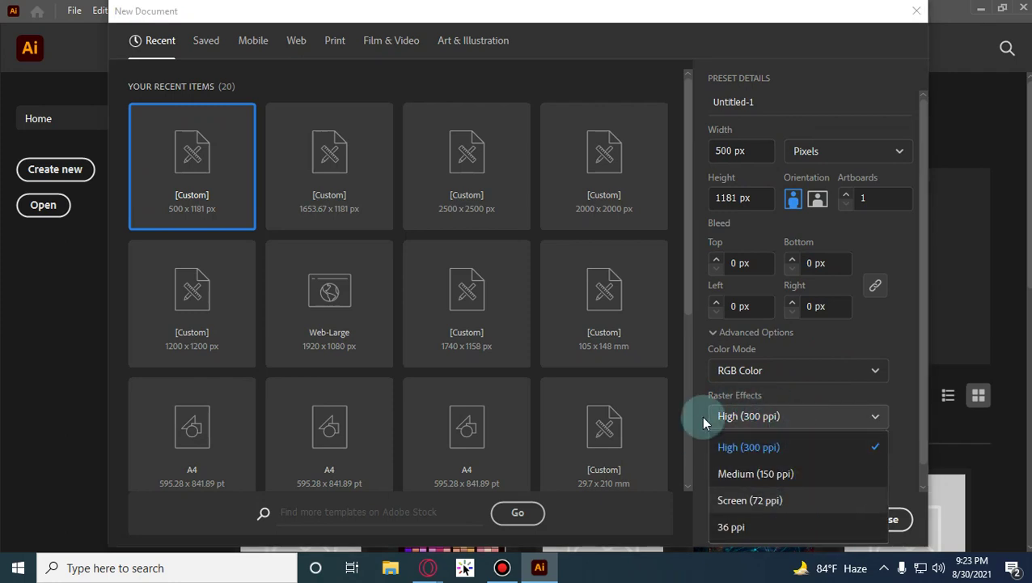
{"action": "left_click", "coordinate": [775, 415]}
{"action": "left_click", "coordinate": [745, 370]}
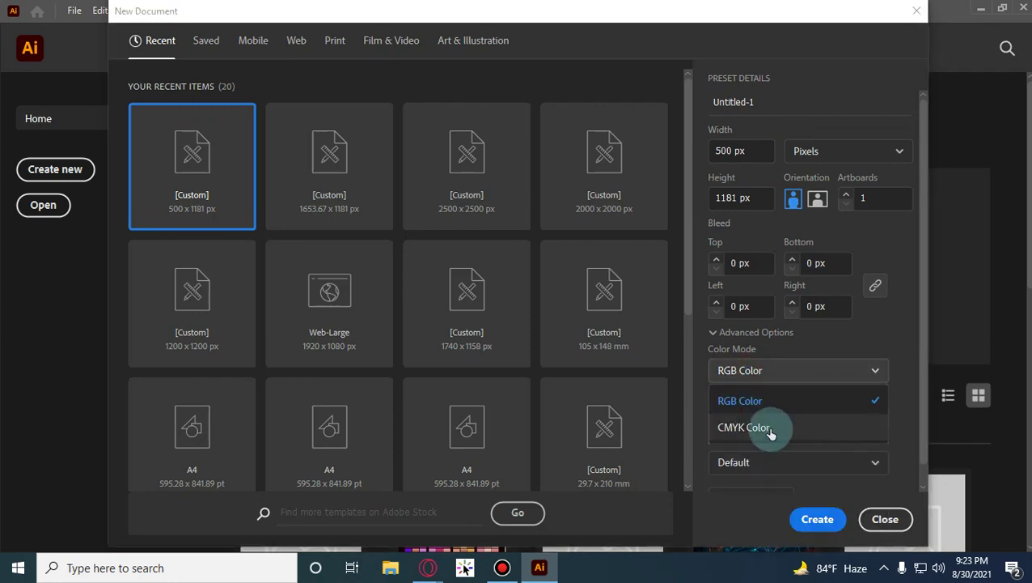
{"action": "left_click", "coordinate": [765, 370]}
{"action": "left_click", "coordinate": [765, 374]}
{"action": "left_click", "coordinate": [736, 399]}
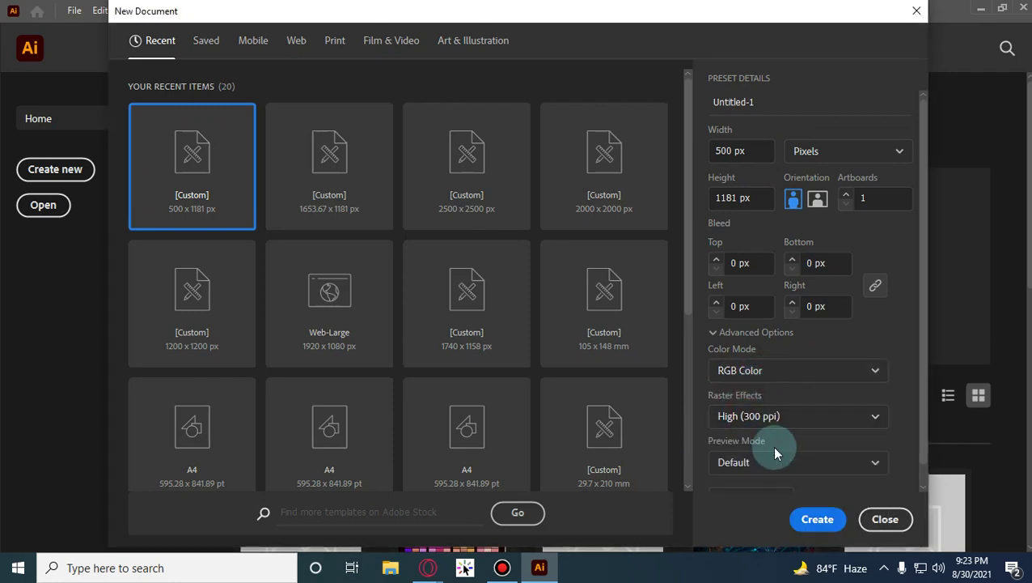
Try Screen (72 ppi) raster effects for the new document, and restore High (300 ppi).
{"action": "left_click", "coordinate": [766, 416]}
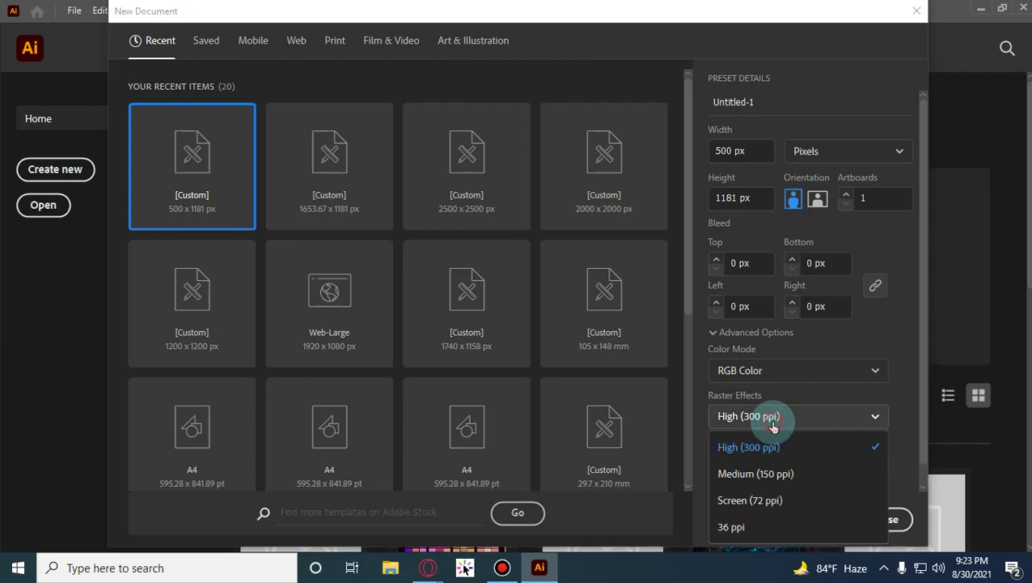
{"action": "left_click", "coordinate": [780, 499]}
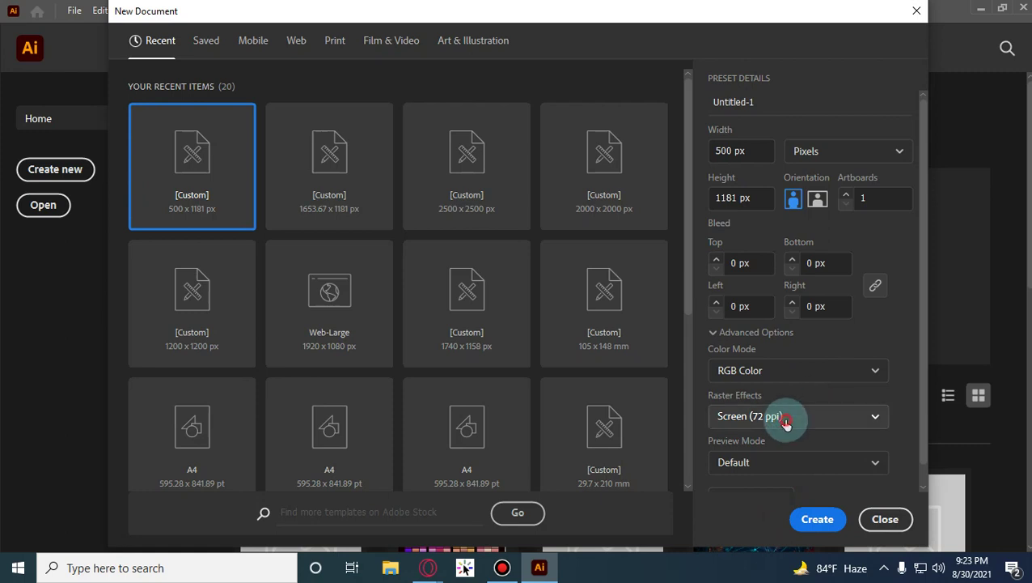
{"action": "left_click", "coordinate": [782, 416]}
{"action": "left_click", "coordinate": [791, 453]}
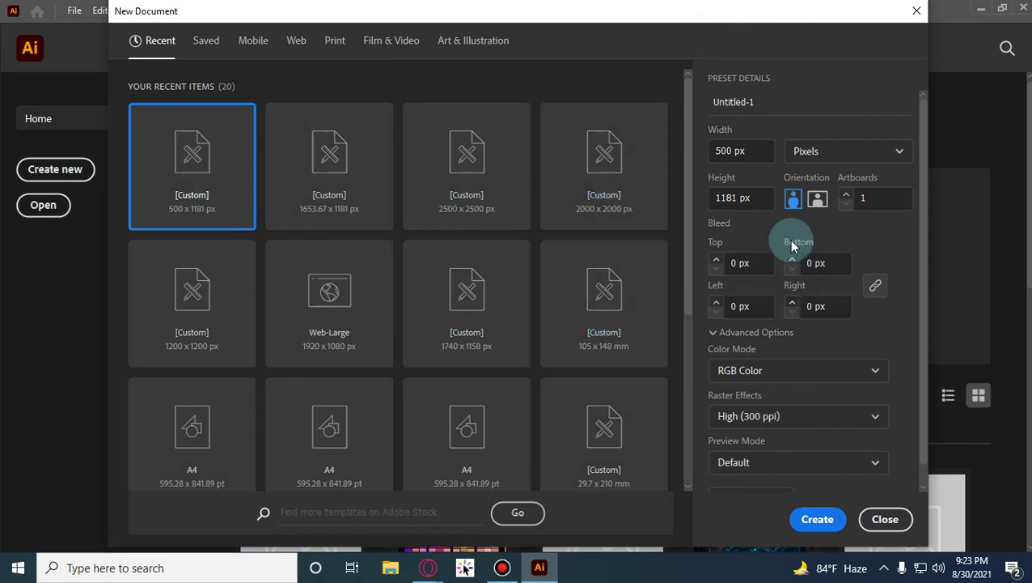
Set the new document's color mode to RGB Color and its raster effects to High (300 ppi).
{"action": "left_click", "coordinate": [753, 374]}
{"action": "left_click", "coordinate": [871, 407]}
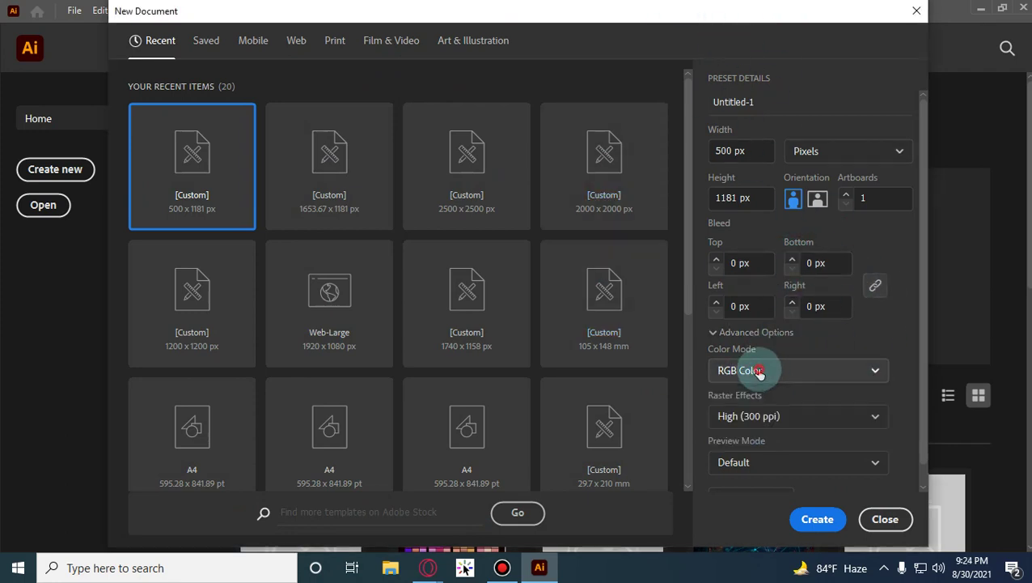
{"action": "left_click", "coordinate": [761, 417]}
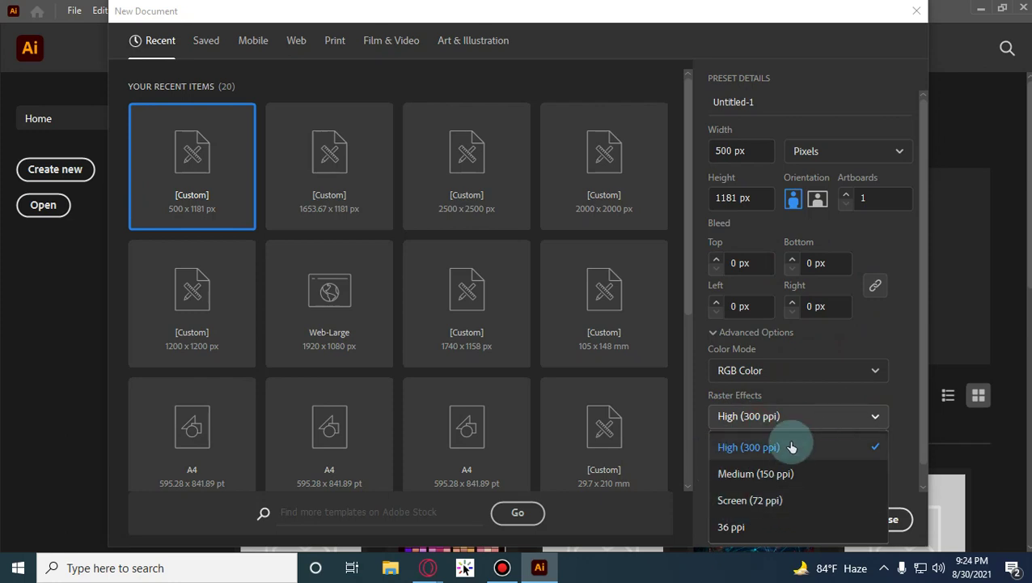
{"action": "left_click", "coordinate": [744, 451]}
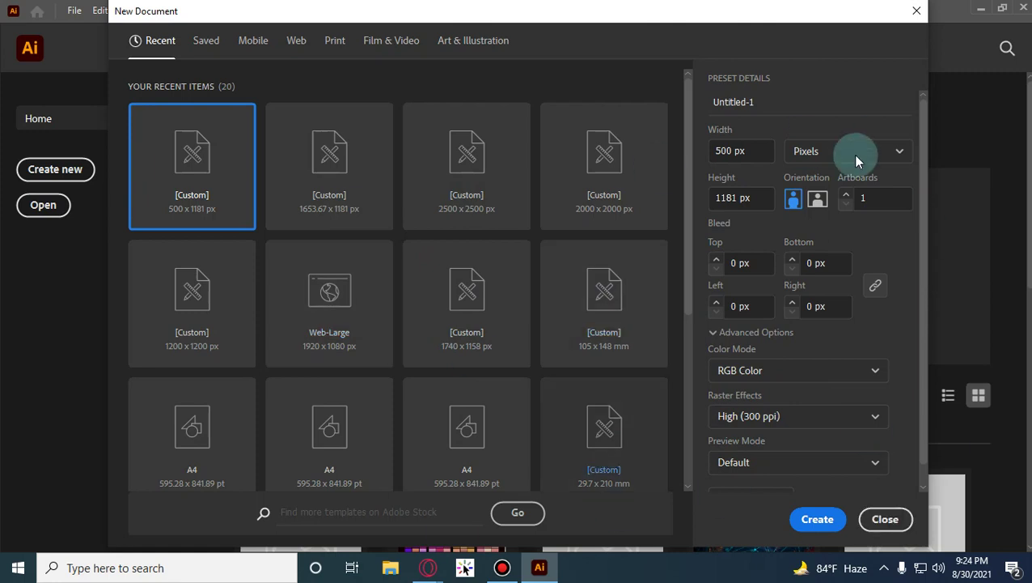
Set the new document's height to 500 px and create the document.
{"action": "left_click", "coordinate": [769, 192]}
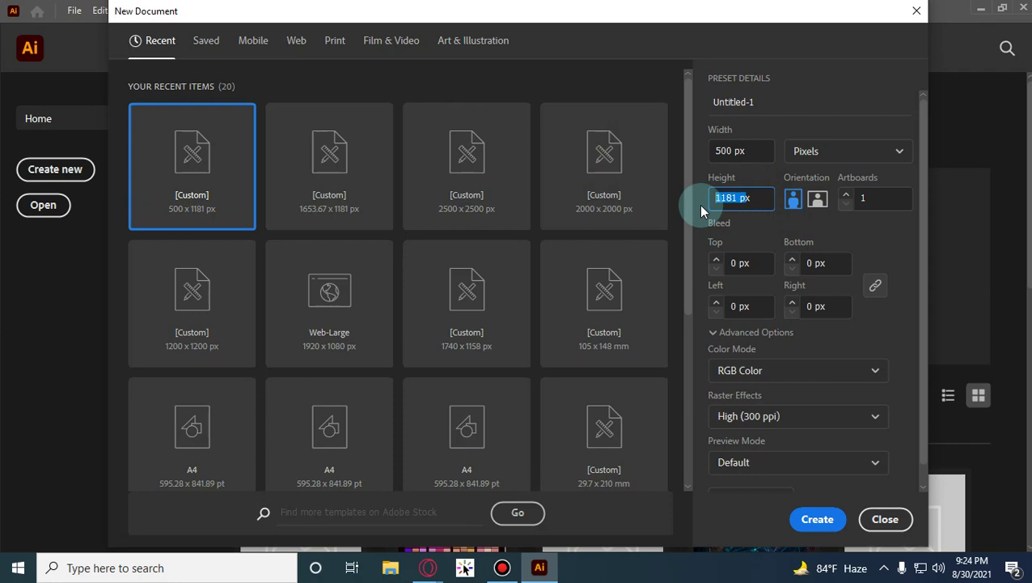
{"action": "type", "text": "500 px"}
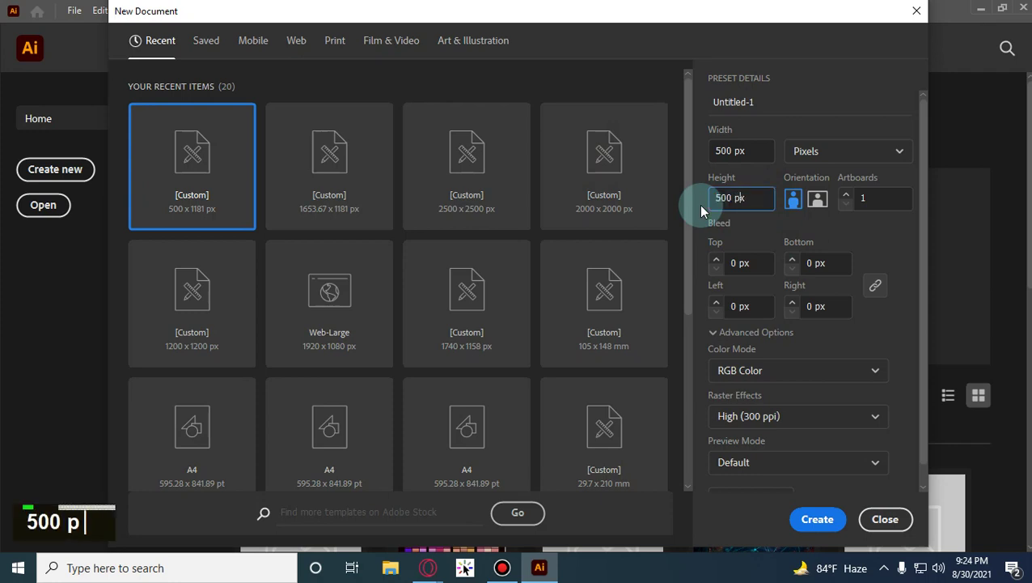
{"action": "key", "text": "Return"}
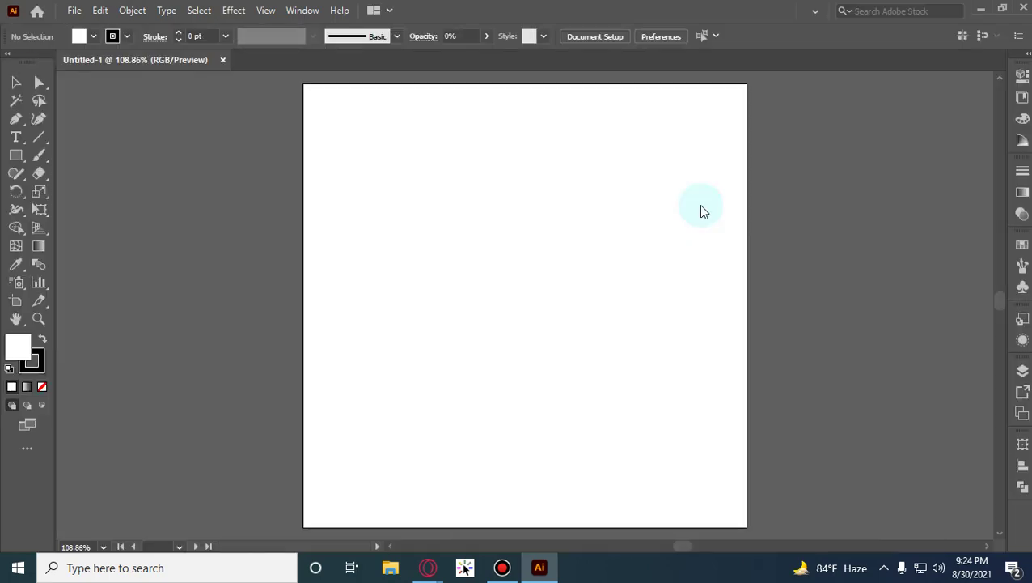
{"action": "double_click", "coordinate": [396, 525]}
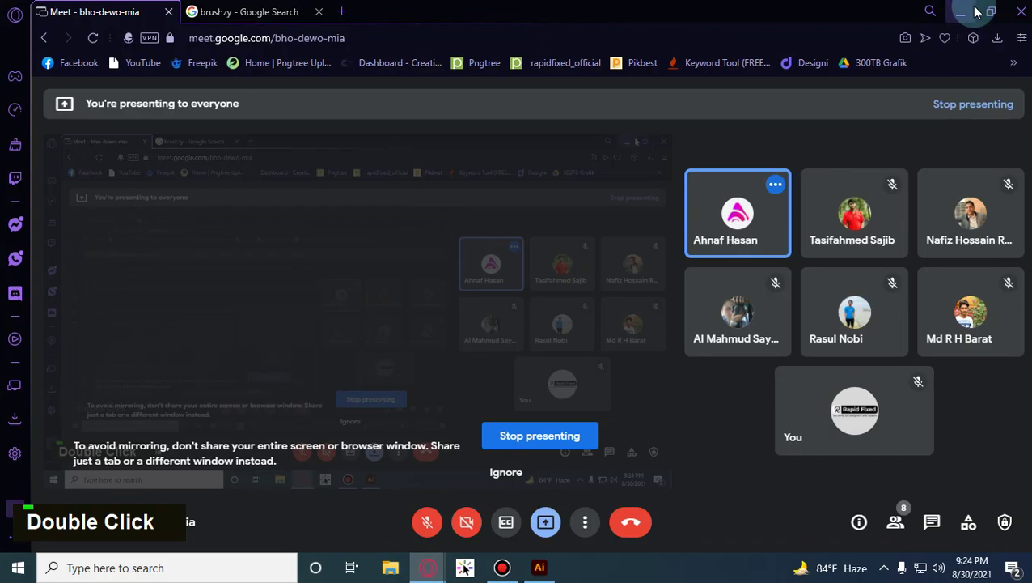
{"action": "left_click", "coordinate": [975, 9]}
{"action": "key", "text": "space"}
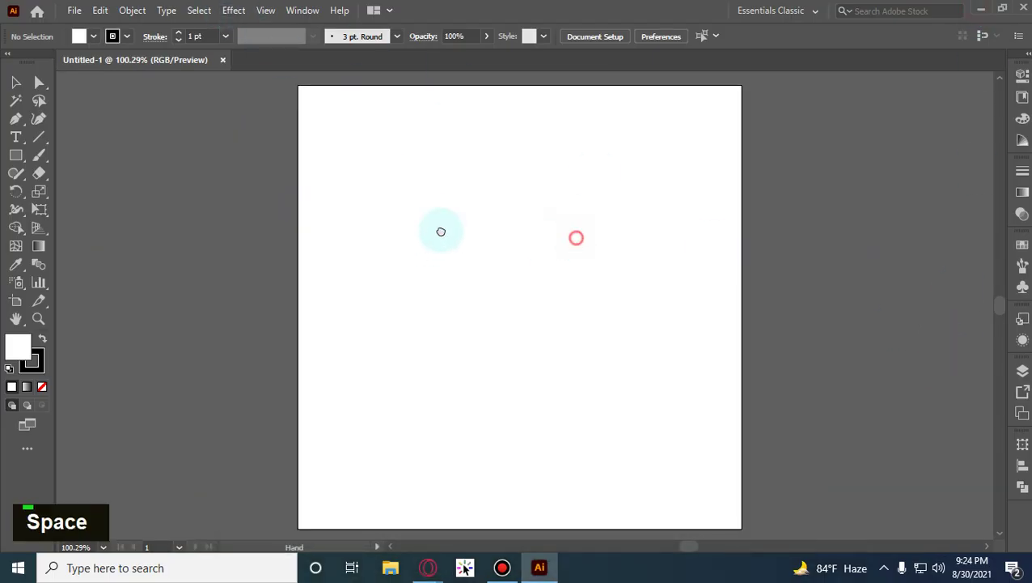
{"action": "scroll", "coordinate": [441, 231], "scroll_direction": "right", "scroll_amount": 3}
{"action": "left_click", "coordinate": [864, 511]}
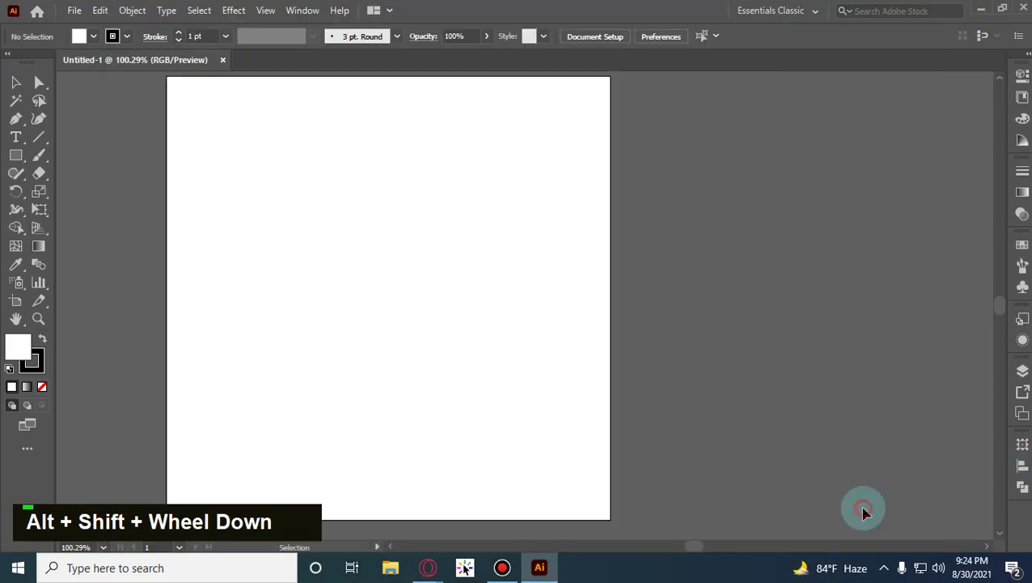
{"action": "scroll", "coordinate": [427, 228], "scroll_direction": "down", "scroll_amount": 1}
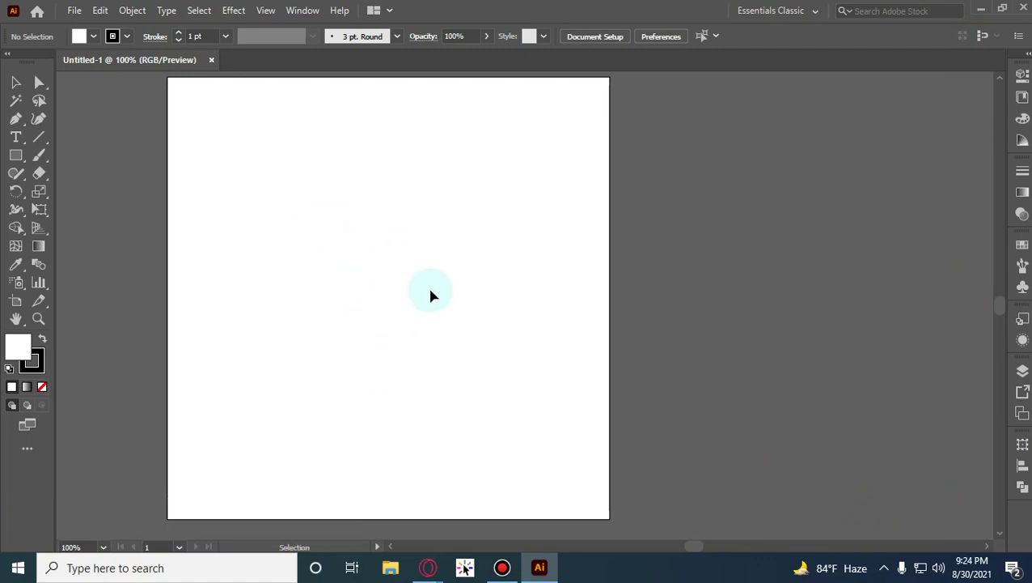
Switch to the Opera browser and search Google Images for mandala in a new tab.
{"action": "mouse_move", "coordinate": [427, 567]}
{"action": "left_click", "coordinate": [385, 530]}
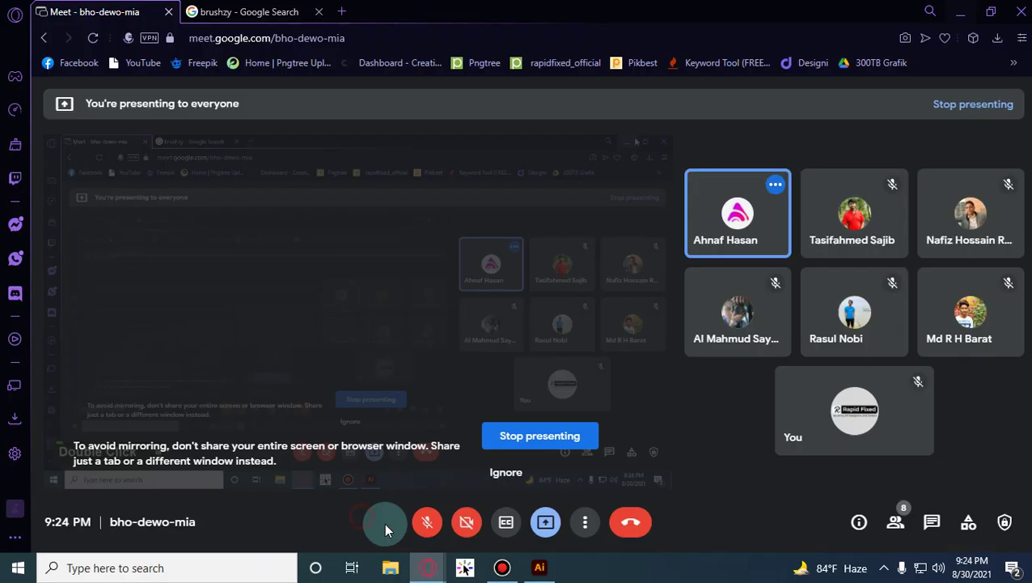
{"action": "left_click", "coordinate": [344, 12]}
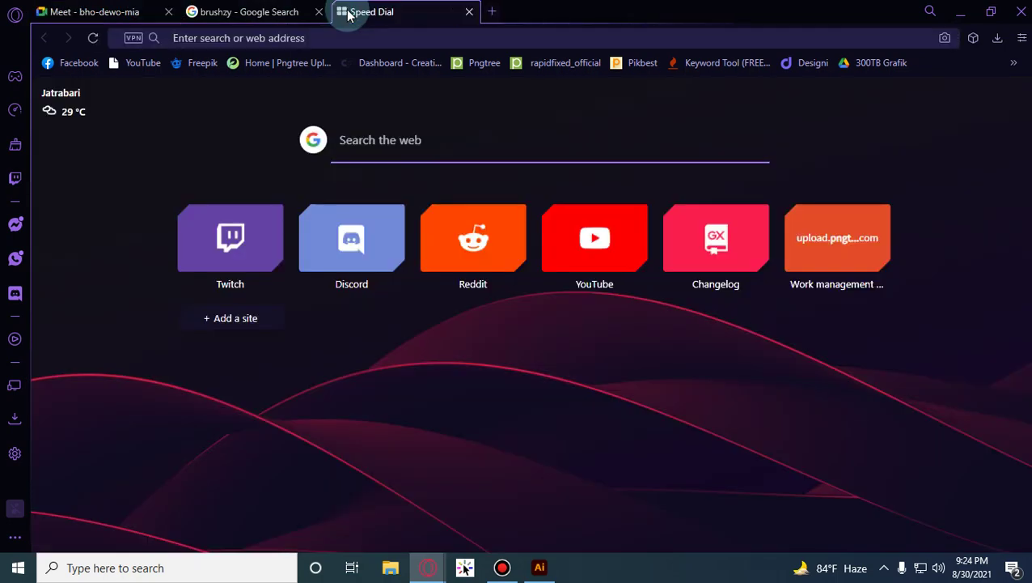
{"action": "type", "text": "mandala"}
{"action": "key", "text": "Return"}
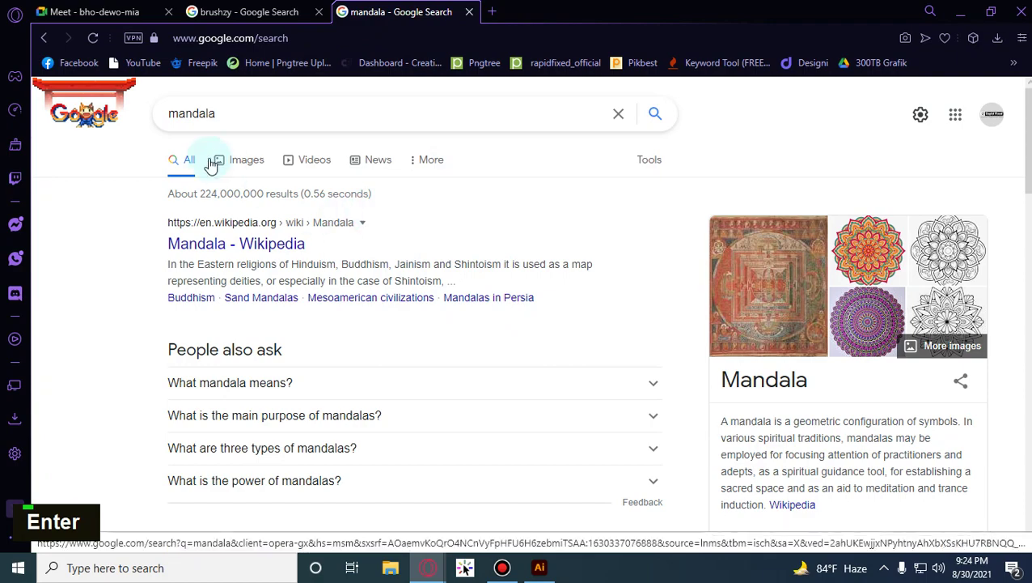
{"action": "left_click", "coordinate": [211, 162]}
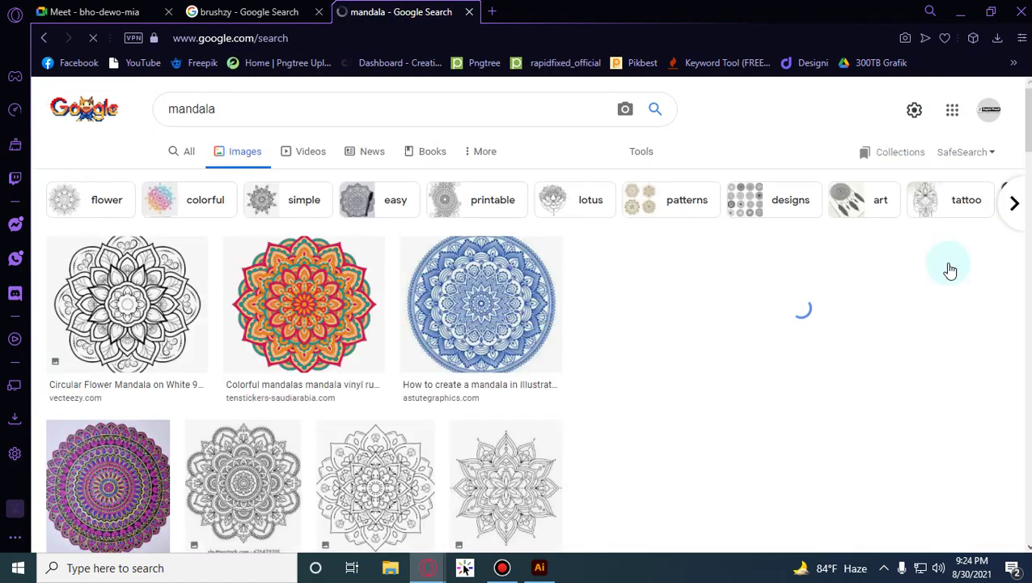
Preview the black-and-white circular flower mandala image, close the search tab and return to Illustrator.
{"action": "left_click", "coordinate": [170, 324]}
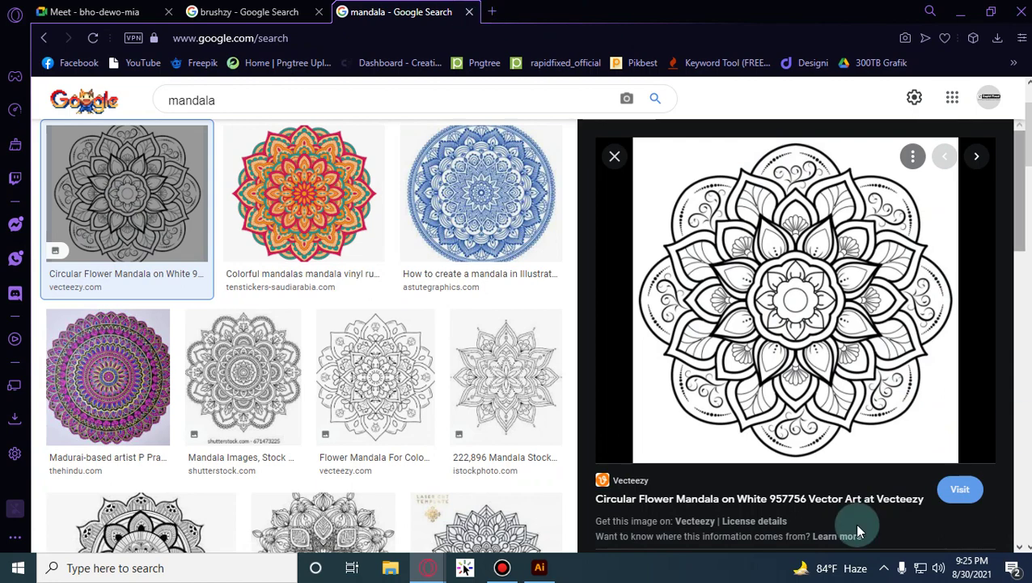
{"action": "left_click", "coordinate": [469, 12]}
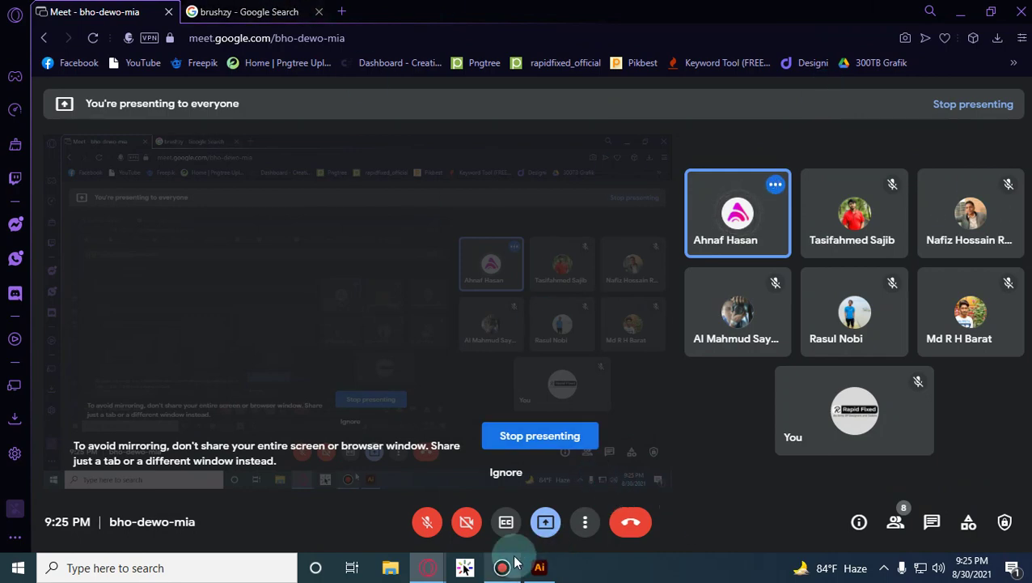
{"action": "left_click", "coordinate": [539, 567]}
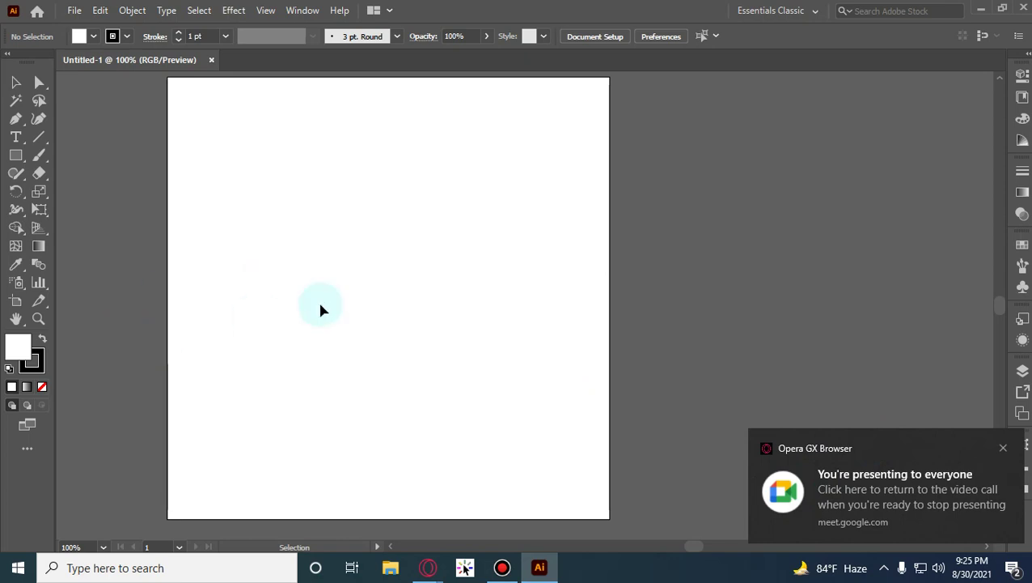
Open the Layers panel, undock it and place it in the empty area beside the artboard.
{"action": "scroll", "coordinate": [341, 282], "scroll_direction": "down", "scroll_amount": 2}
{"action": "left_click_drag", "start_coordinate": [562, 325], "coordinate": [509, 283]}
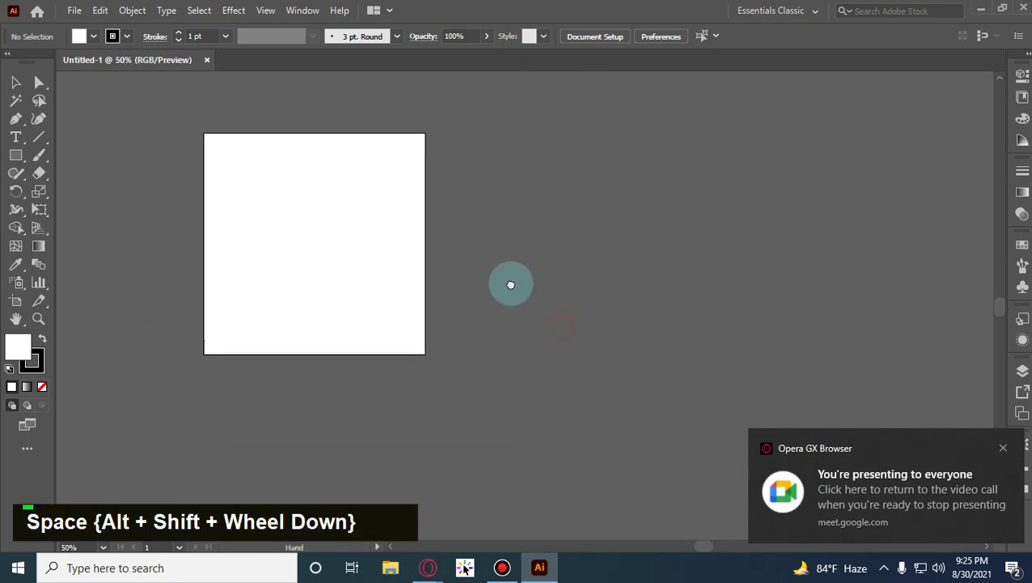
{"action": "scroll", "coordinate": [336, 220], "scroll_direction": "up", "scroll_amount": 1}
{"action": "left_click_drag", "start_coordinate": [336, 220], "coordinate": [346, 238]}
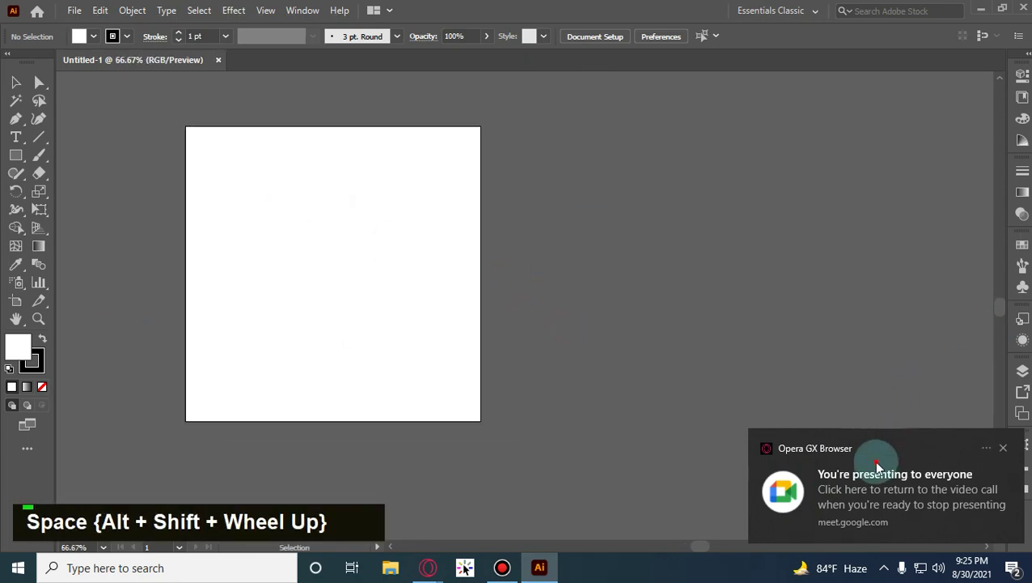
{"action": "left_click", "coordinate": [1023, 370]}
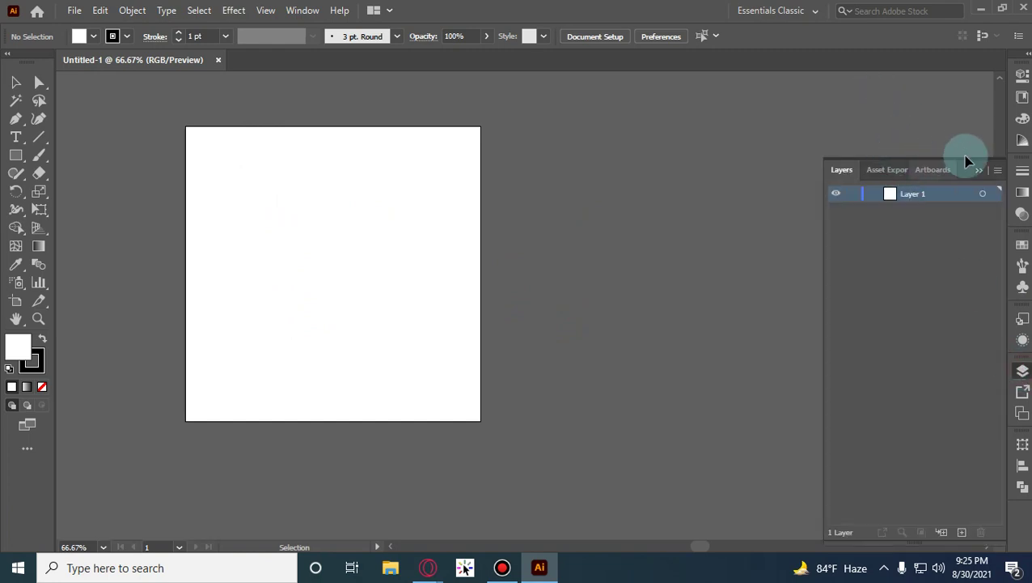
{"action": "left_click_drag", "start_coordinate": [967, 170], "coordinate": [895, 81]}
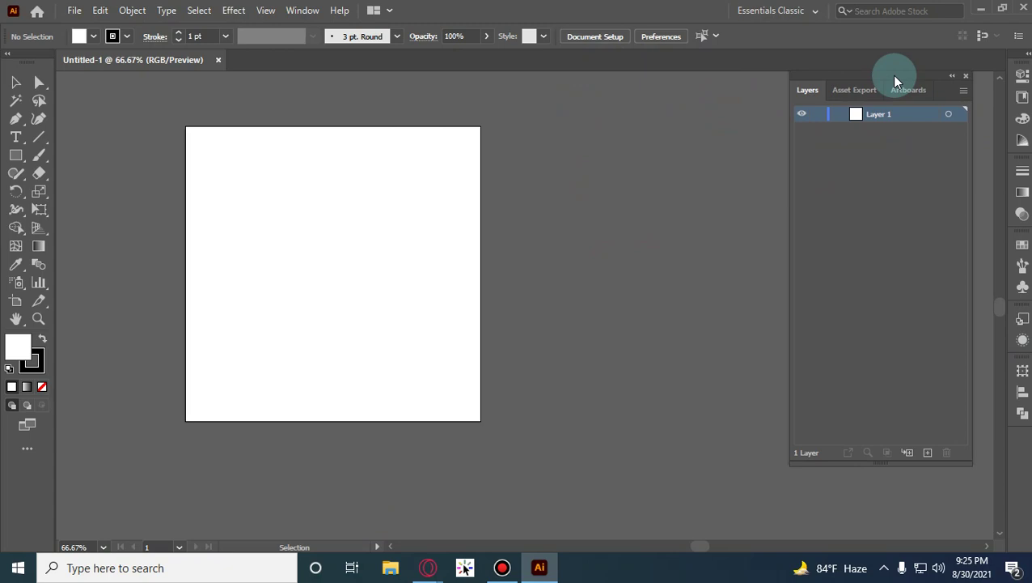
{"action": "mouse_move", "coordinate": [895, 81]}
{"action": "left_mouse_down"}
{"action": "mouse_move", "coordinate": [923, 76]}
{"action": "mouse_move", "coordinate": [882, 88]}
{"action": "left_mouse_up"}
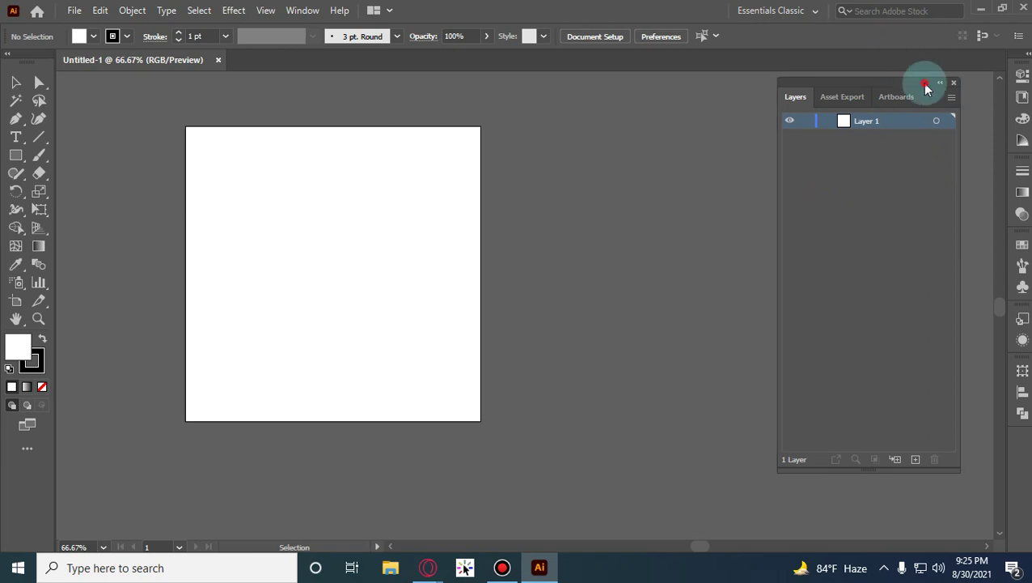
{"action": "left_click_drag", "start_coordinate": [927, 89], "coordinate": [750, 127]}
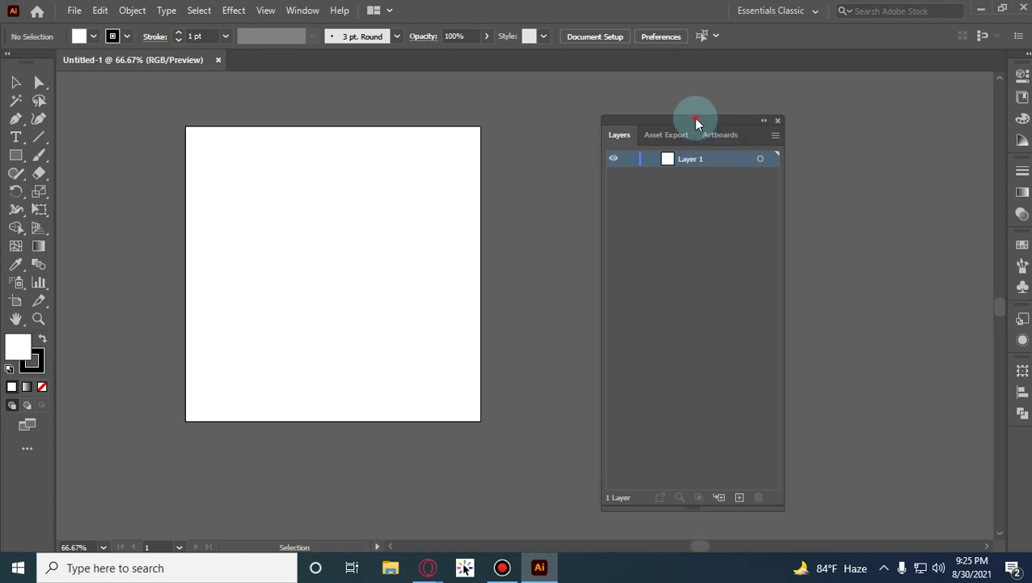
{"action": "left_click_drag", "start_coordinate": [697, 121], "coordinate": [854, 79]}
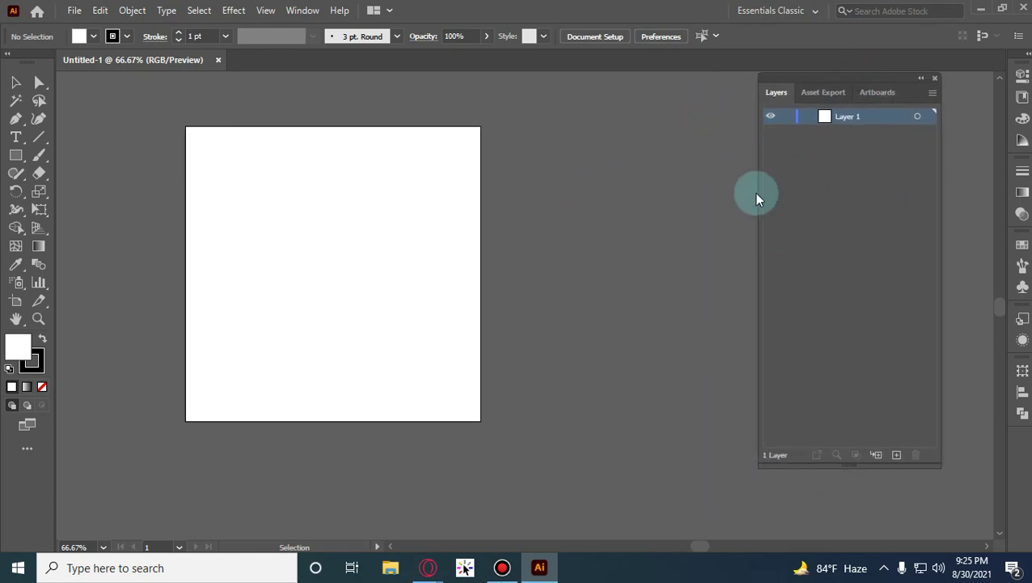
Rename Layer 1 as grid.
{"action": "mouse_move", "coordinate": [428, 567]}
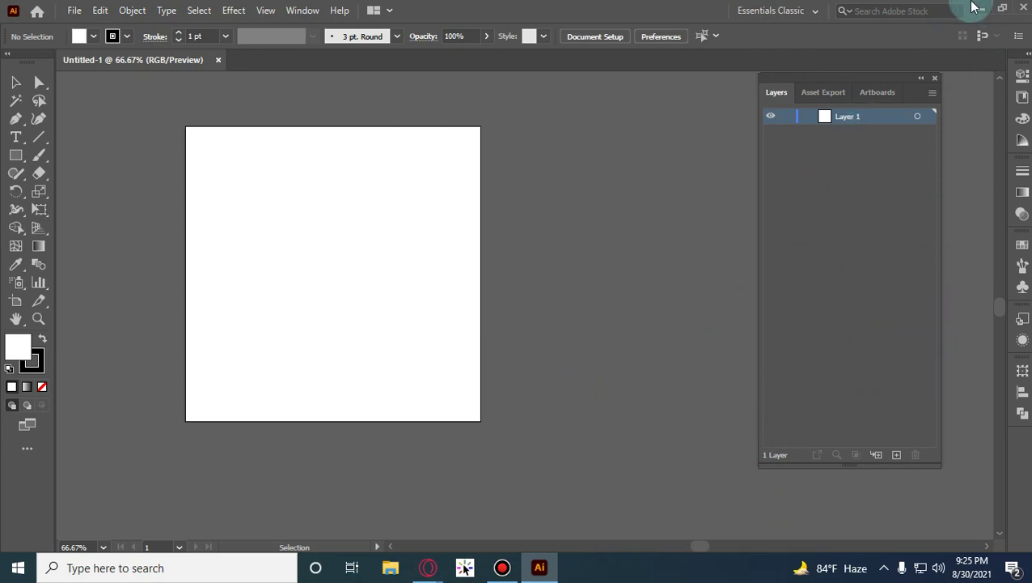
{"action": "left_click", "coordinate": [874, 92]}
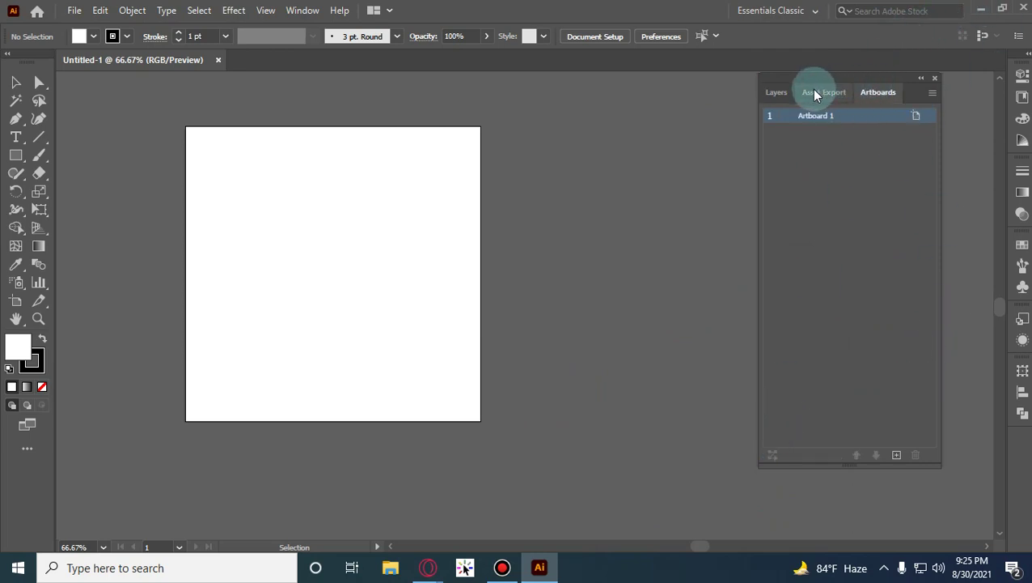
{"action": "left_click", "coordinate": [773, 90]}
{"action": "double_click", "coordinate": [853, 118]}
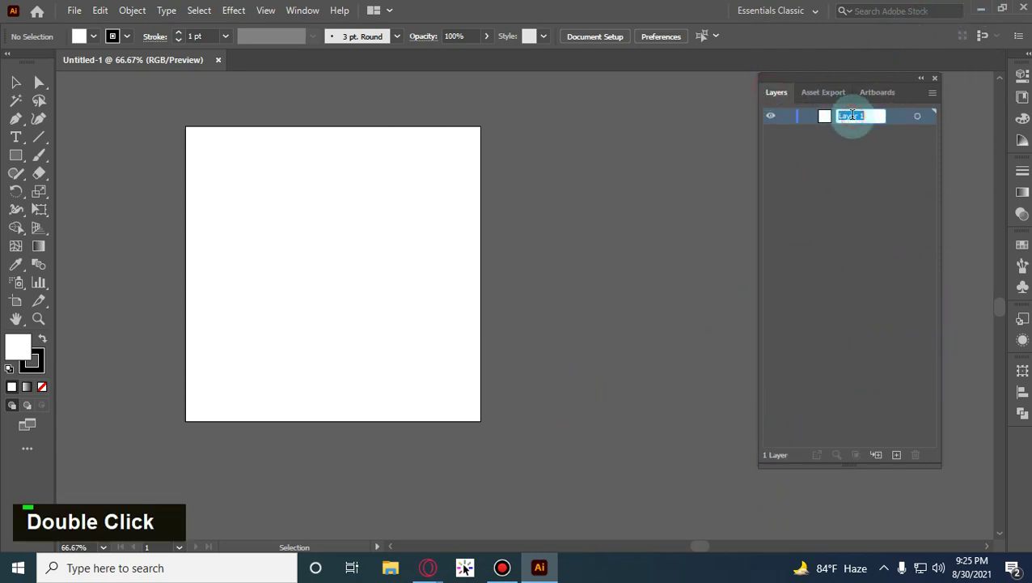
{"action": "type", "text": "Bac"}
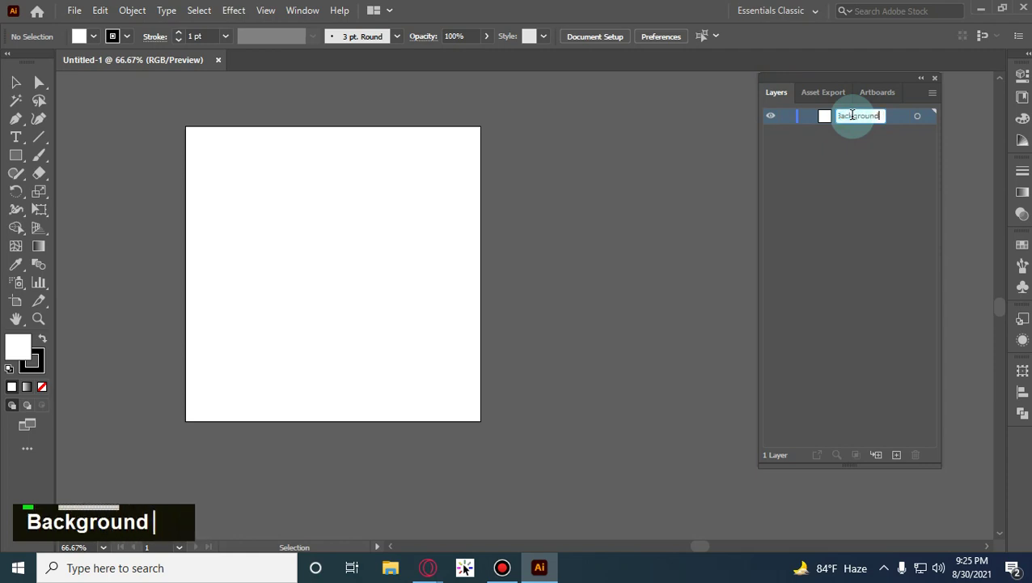
{"action": "type", "text": "kgroun"}
{"action": "key", "text": "BackSpace"}
{"action": "key", "text": "BackSpace"}
{"action": "key", "text": "BackSpace"}
{"action": "key", "text": "BackSpace"}
{"action": "key", "text": "BackSpace"}
{"action": "key", "text": "BackSpace"}
{"action": "key", "text": "BackSpace"}
{"action": "key", "text": "BackSpace"}
{"action": "key", "text": "BackSpace"}
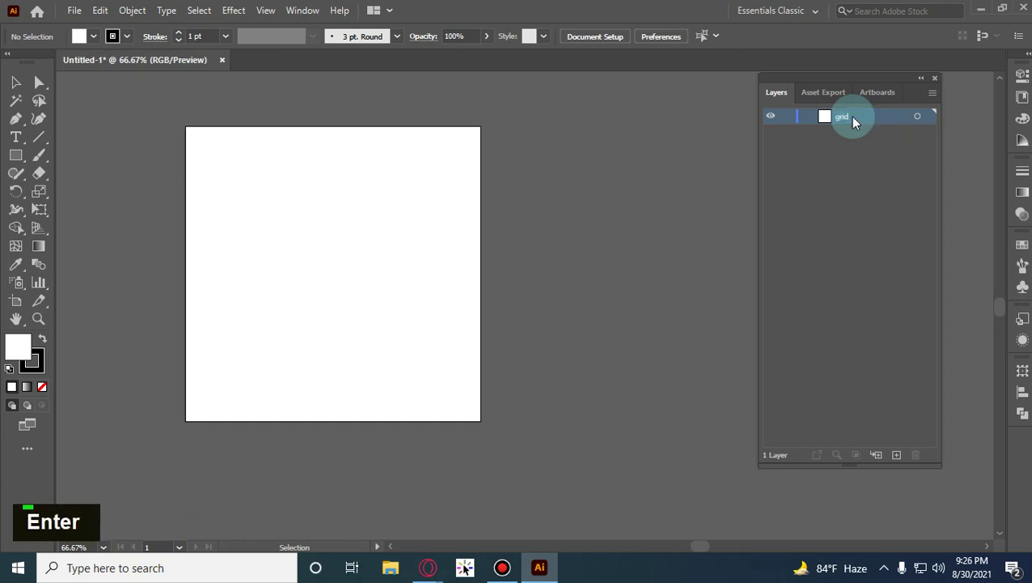
Dock the floating Layers panel back into the collapsed panel column.
{"action": "left_click_drag", "start_coordinate": [901, 87], "coordinate": [940, 7]}
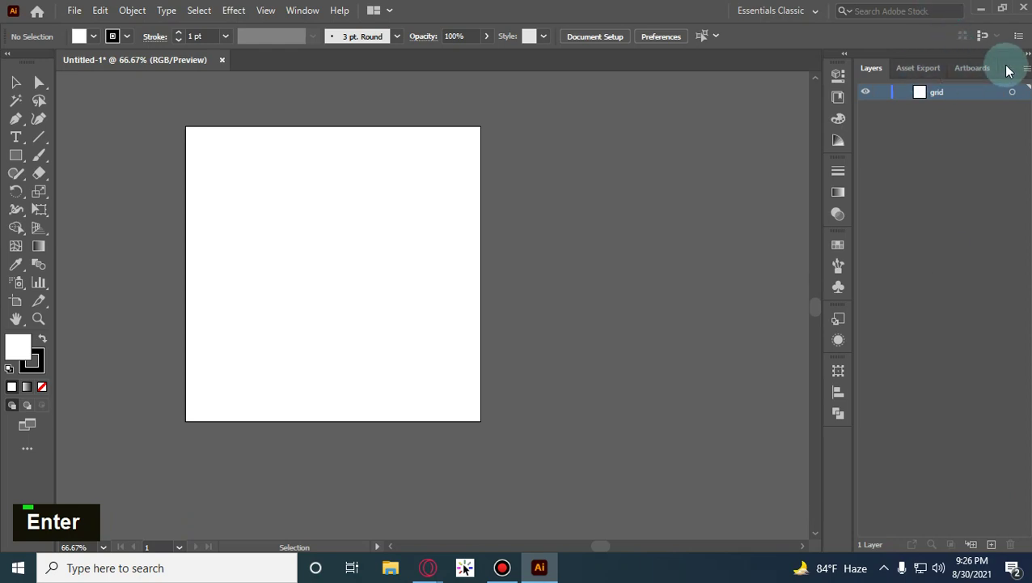
{"action": "left_click_drag", "start_coordinate": [1007, 65], "coordinate": [839, 437]}
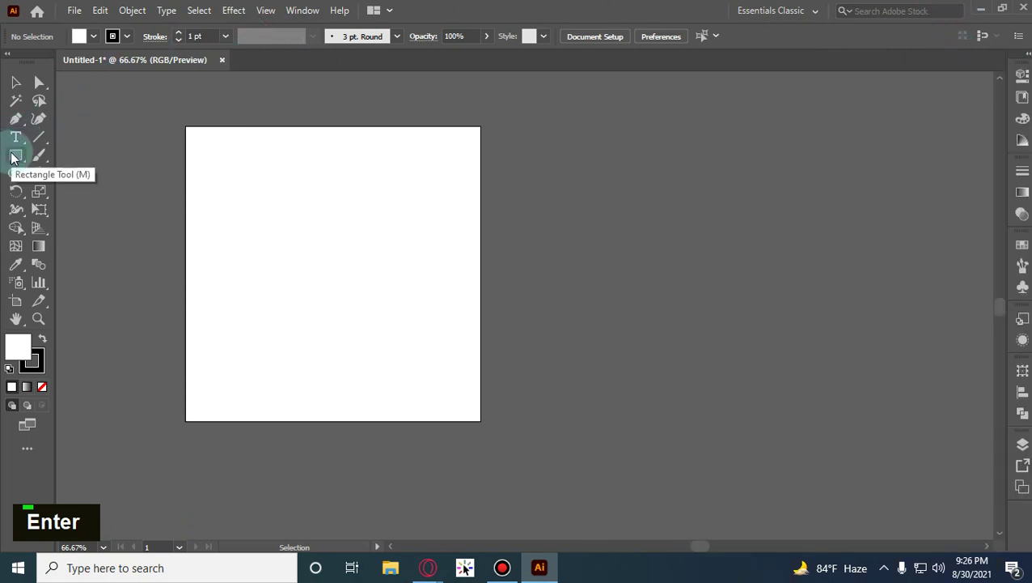
Draw a straight vertical line through the artboard's horizontal centre, extending beyond its upper and lower edges.
{"action": "left_click", "coordinate": [37, 137]}
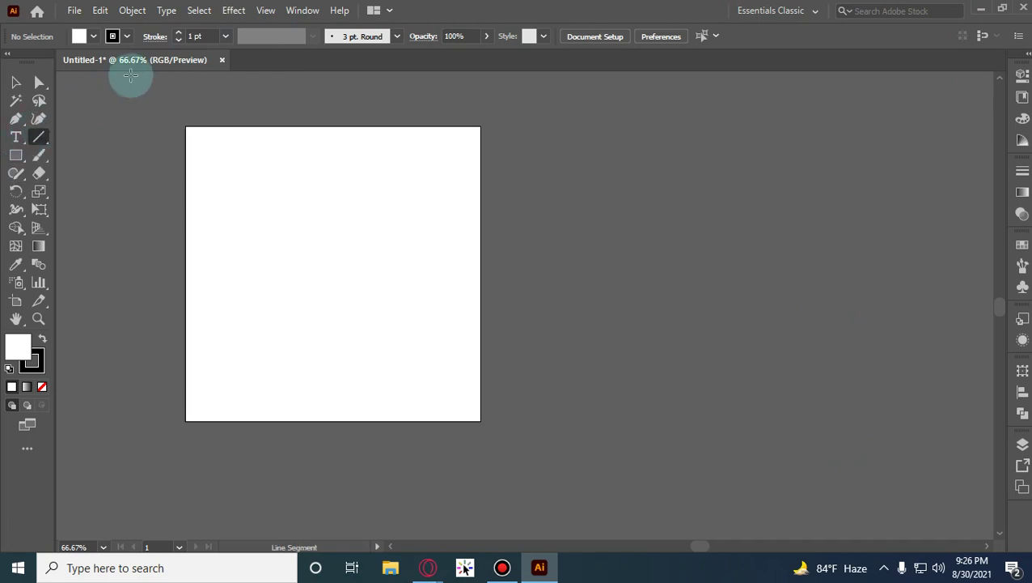
{"action": "scroll", "coordinate": [299, 124], "scroll_direction": "up", "scroll_amount": 2}
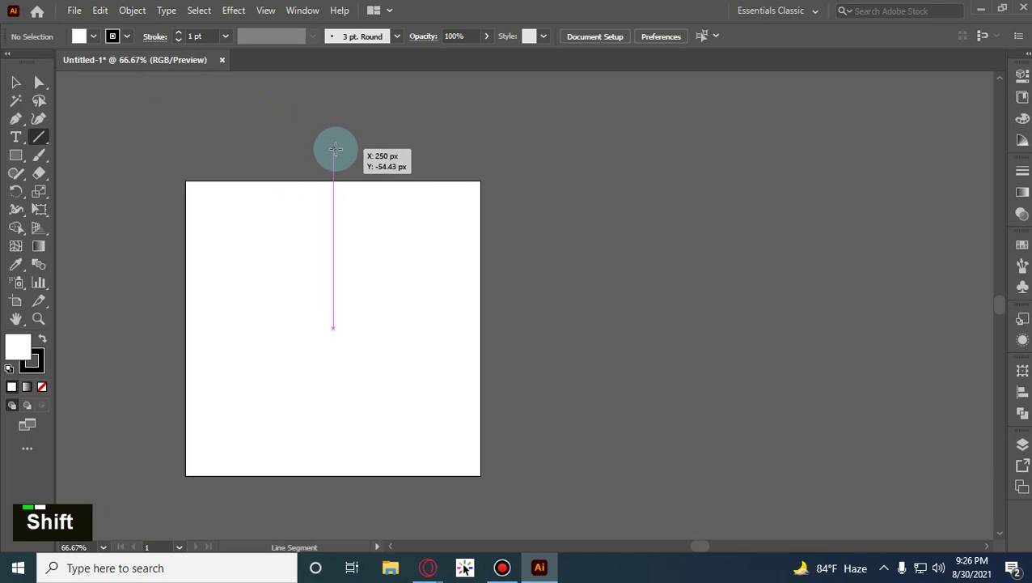
{"action": "left_click_drag", "start_coordinate": [332, 148], "coordinate": [334, 523]}
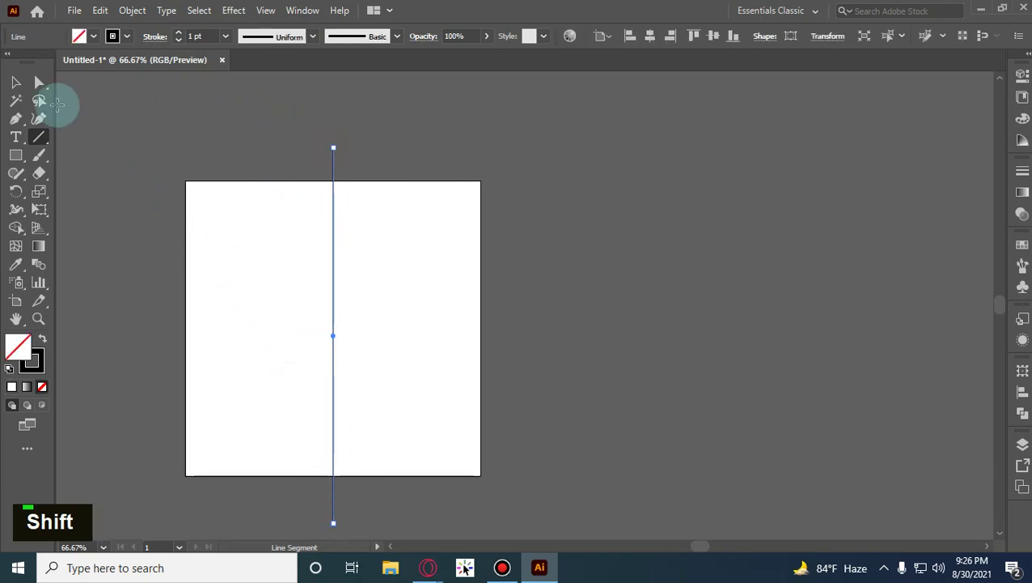
Select the vertical line and align its centre horizontally and vertically to the artboard, then deselect it.
{"action": "left_click", "coordinate": [15, 81]}
{"action": "left_click", "coordinate": [272, 309]}
{"action": "left_click_drag", "start_coordinate": [293, 231], "coordinate": [384, 222]}
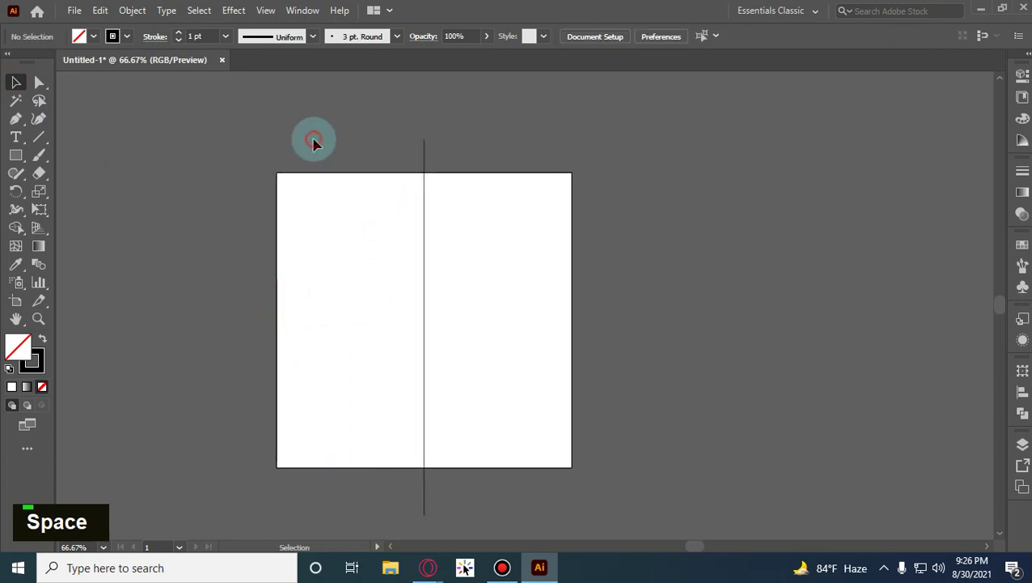
{"action": "left_click_drag", "start_coordinate": [256, 138], "coordinate": [559, 346]}
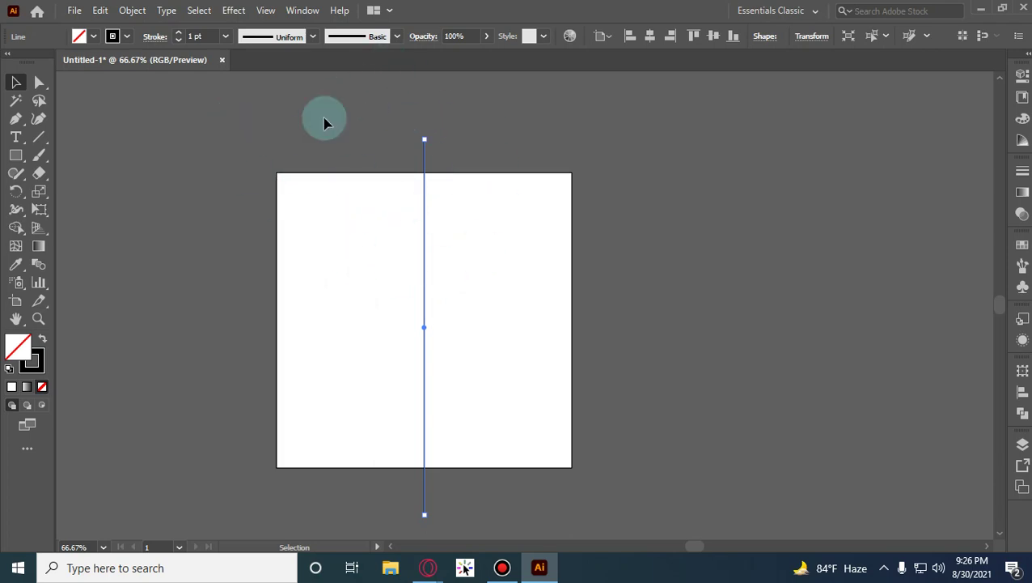
{"action": "left_click", "coordinate": [650, 36]}
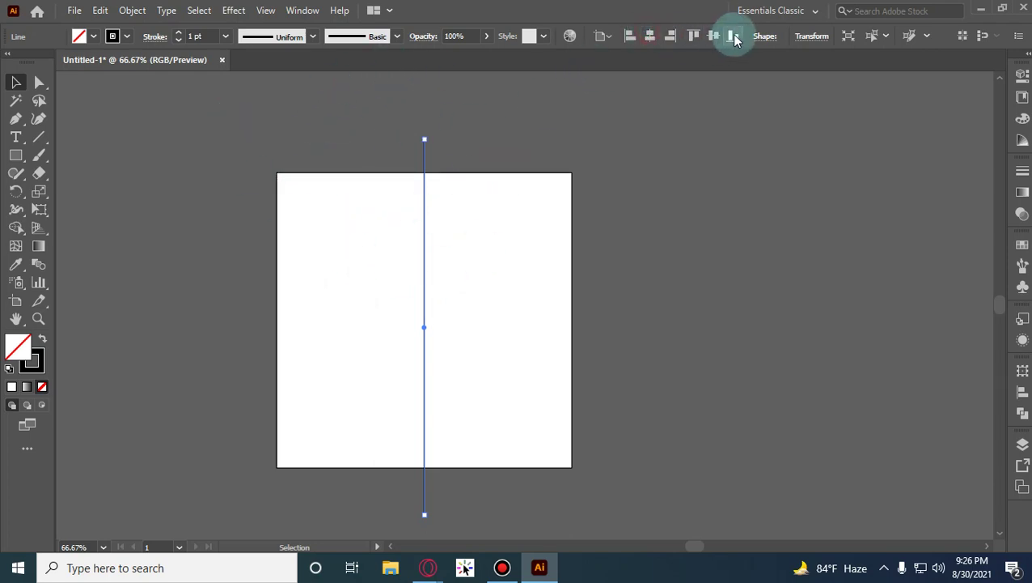
{"action": "double_click", "coordinate": [621, 294]}
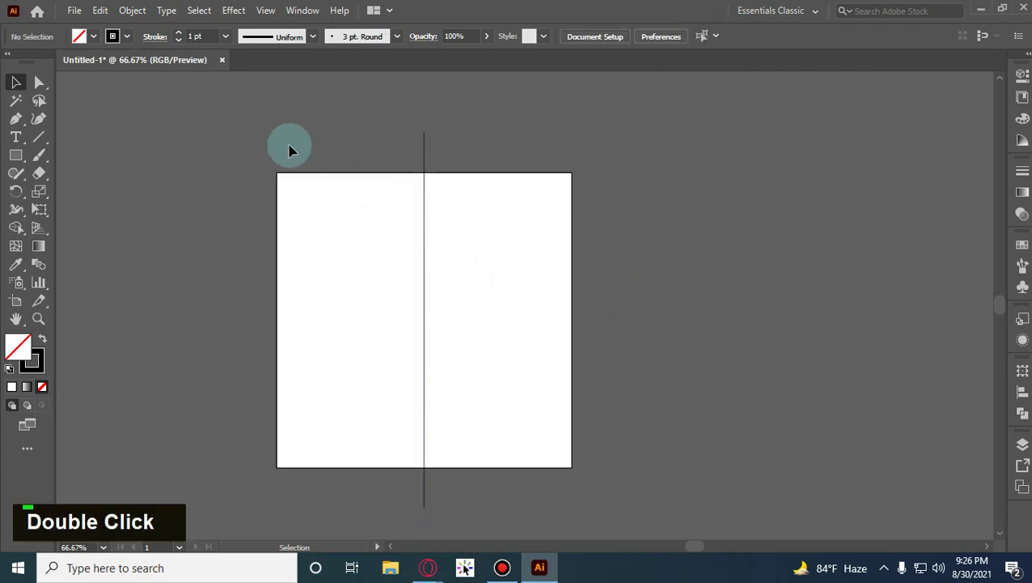
{"action": "left_click_drag", "start_coordinate": [631, 346], "coordinate": [645, 353]}
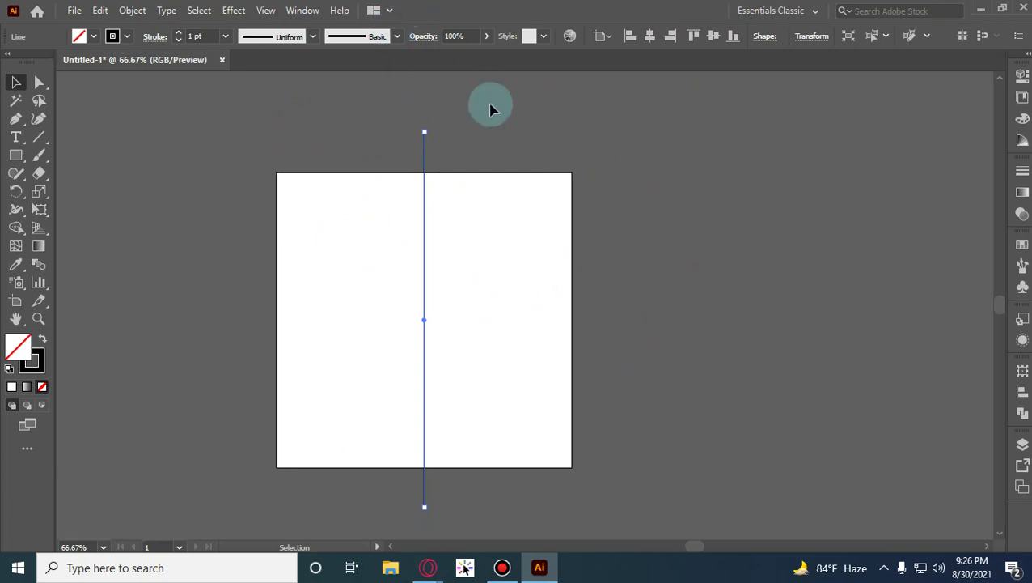
{"action": "left_click", "coordinate": [235, 11]}
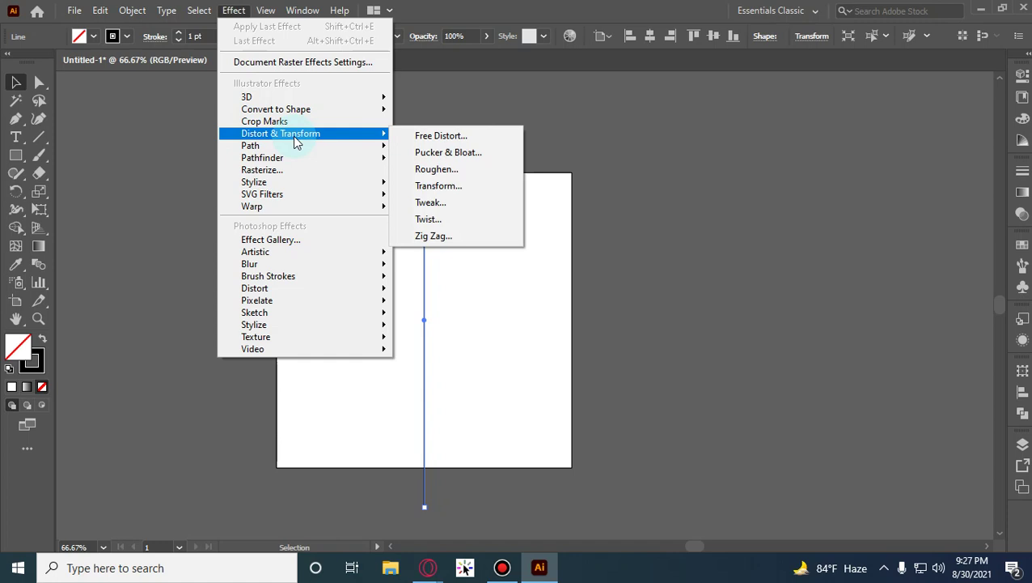
{"action": "left_click", "coordinate": [519, 320]}
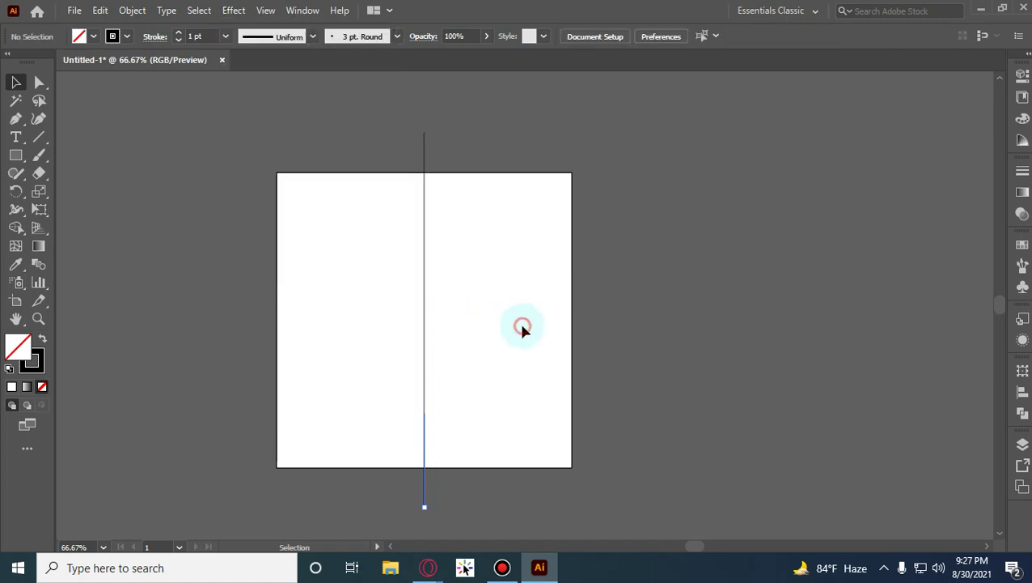
{"action": "key", "text": "ctrl+a"}
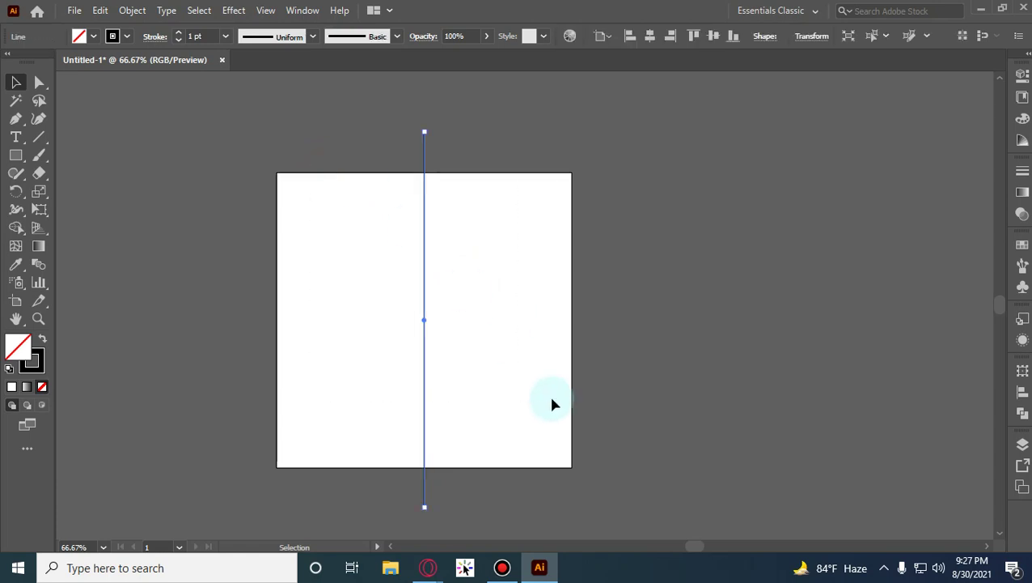
{"action": "left_click", "coordinate": [342, 154]}
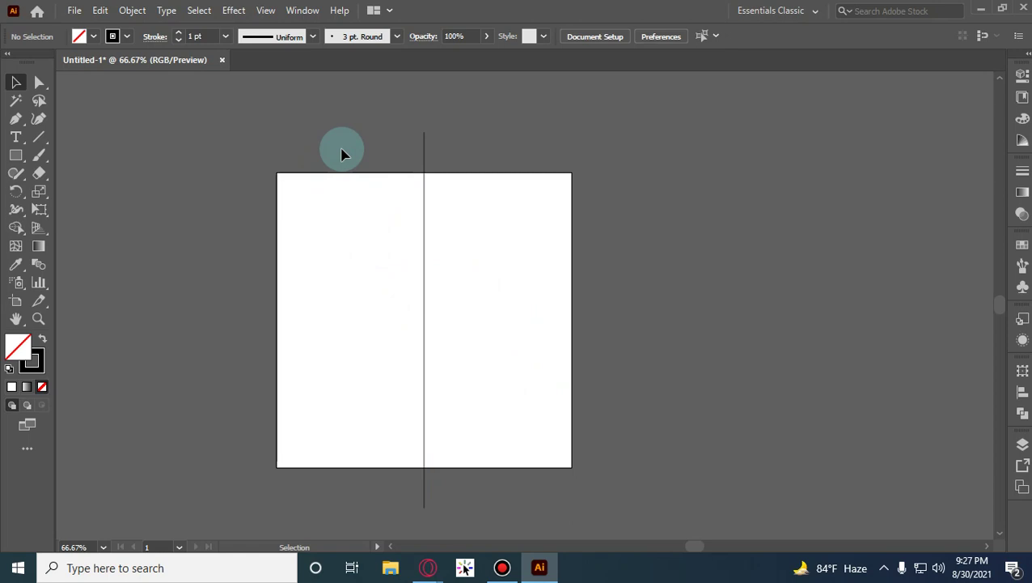
Switch to the Google Meet call in Opera, admit the waiting participant and return to Illustrator.
{"action": "mouse_move", "coordinate": [428, 567]}
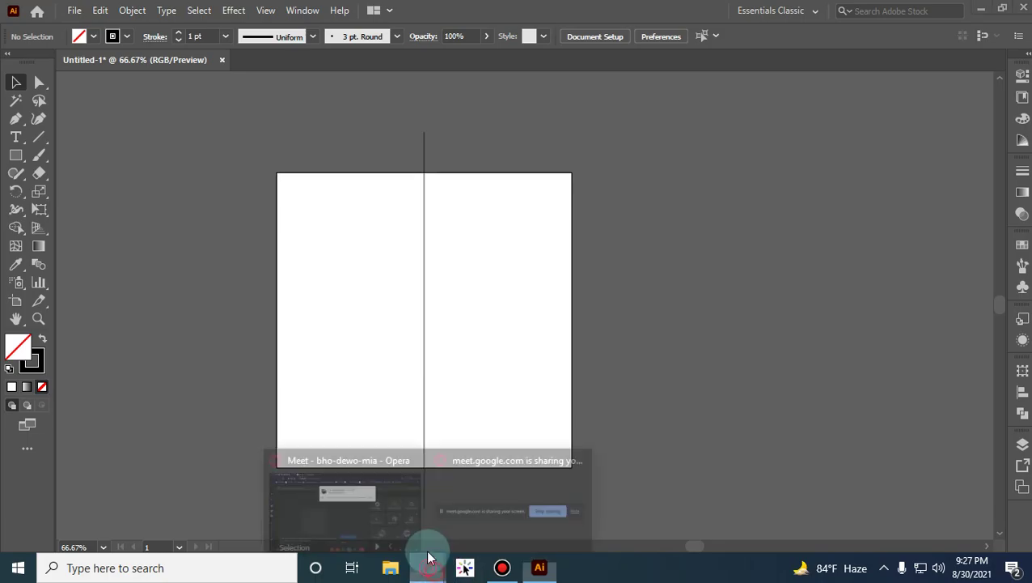
{"action": "left_click", "coordinate": [401, 519]}
{"action": "left_click", "coordinate": [690, 170]}
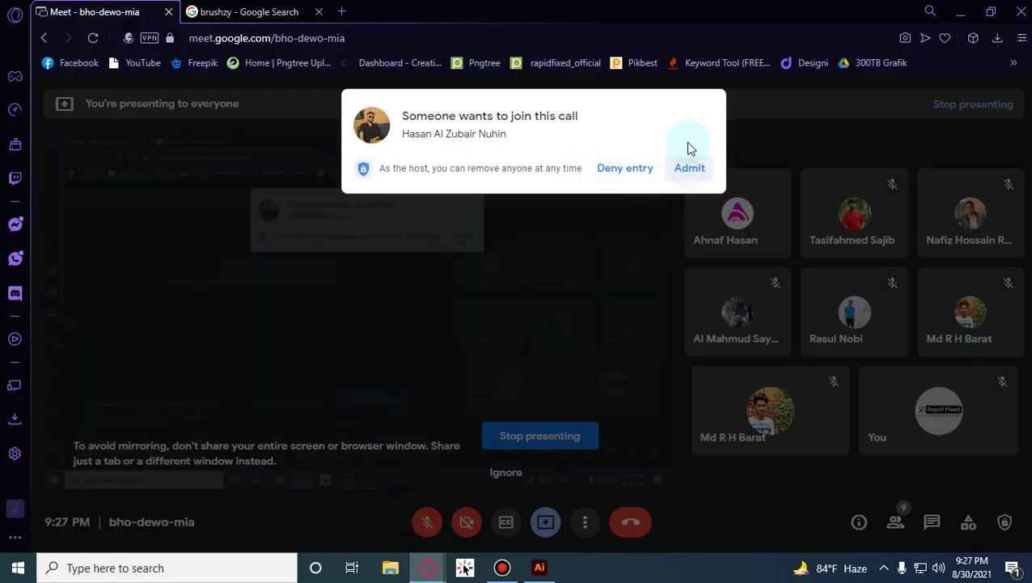
{"action": "left_click", "coordinate": [960, 13]}
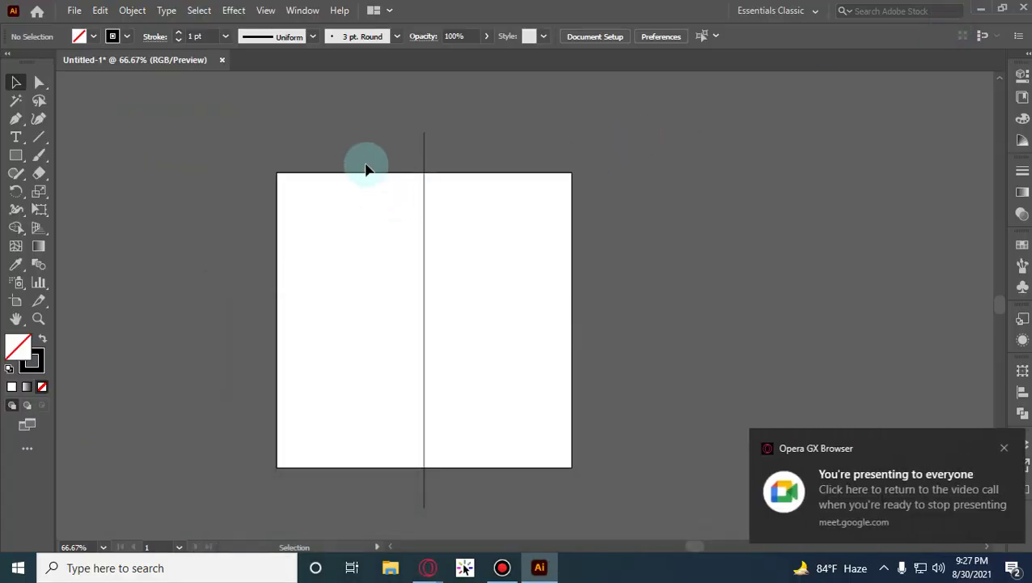
Select the vertical line and undock the Layers panel into the empty area beside the artboard.
{"action": "left_click_drag", "start_coordinate": [296, 111], "coordinate": [597, 327]}
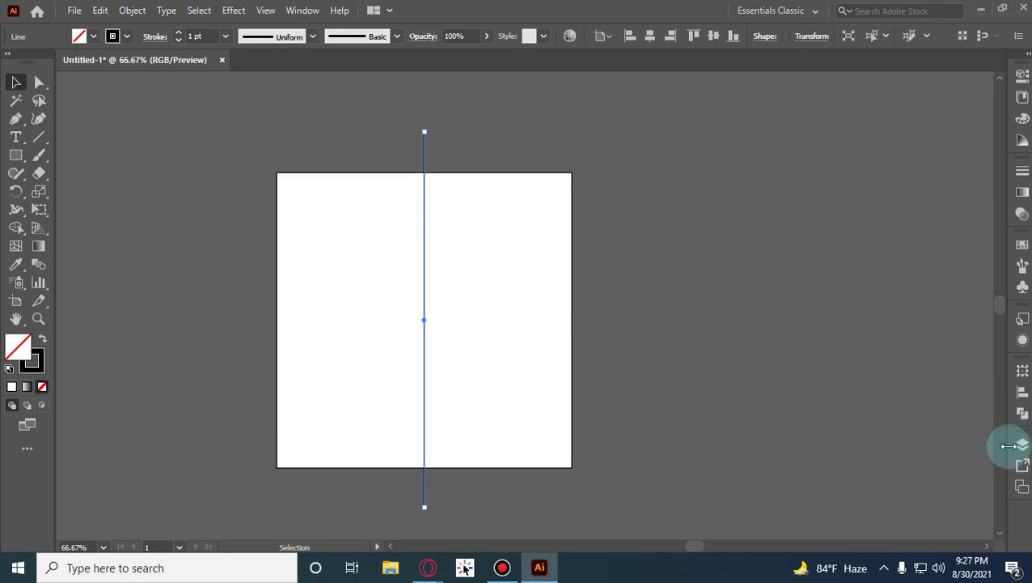
{"action": "left_click", "coordinate": [1022, 445]}
{"action": "left_click_drag", "start_coordinate": [954, 171], "coordinate": [817, 135]}
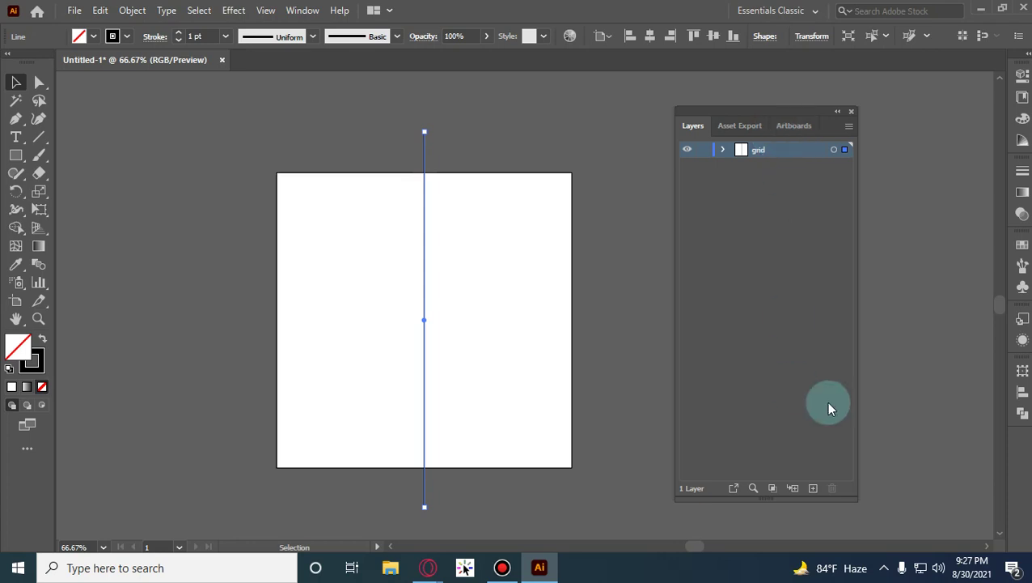
{"action": "left_click", "coordinate": [501, 567]}
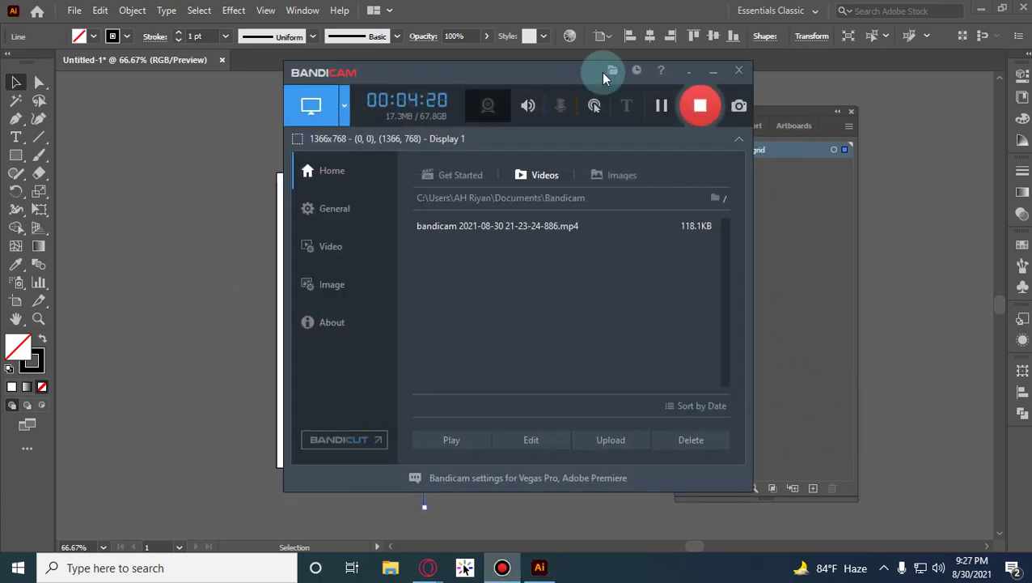
{"action": "left_click", "coordinate": [663, 111]}
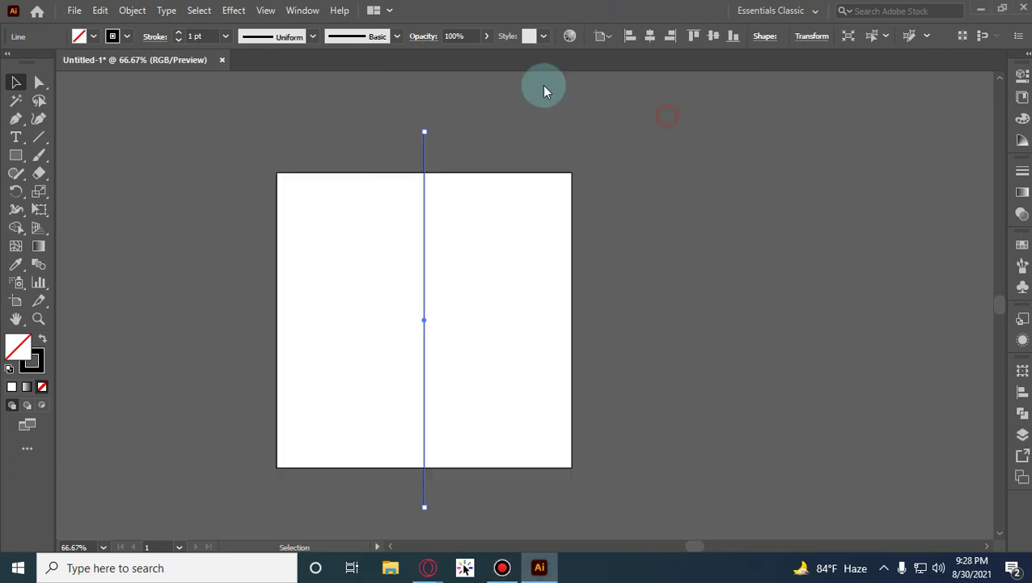
Apply the Crop Marks effect to the selected vertical line.
{"action": "left_click", "coordinate": [234, 11]}
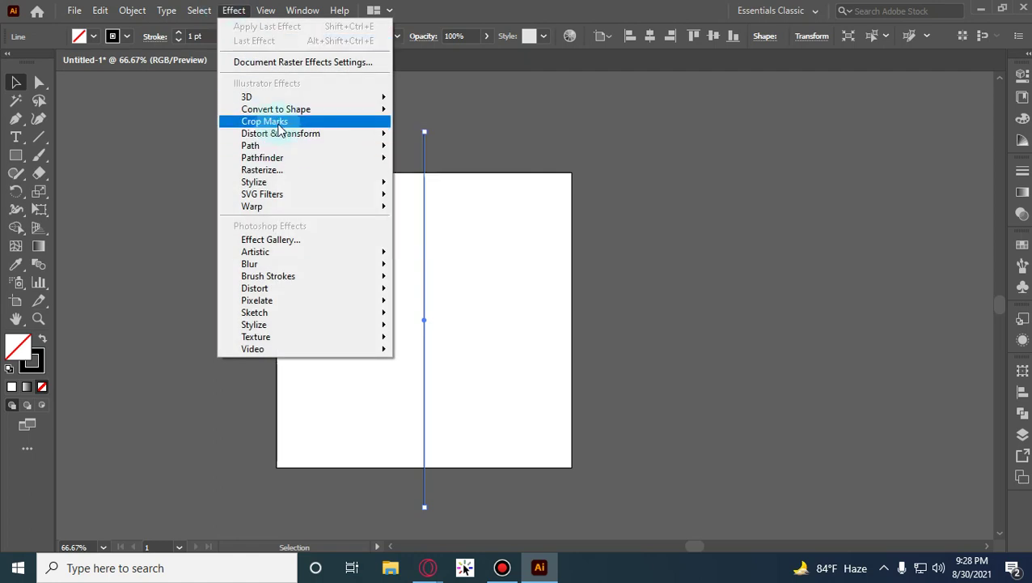
{"action": "left_click", "coordinate": [279, 125]}
Start a Transform effect on the vertical line and set the number of copies to 11.
{"action": "left_click", "coordinate": [234, 10]}
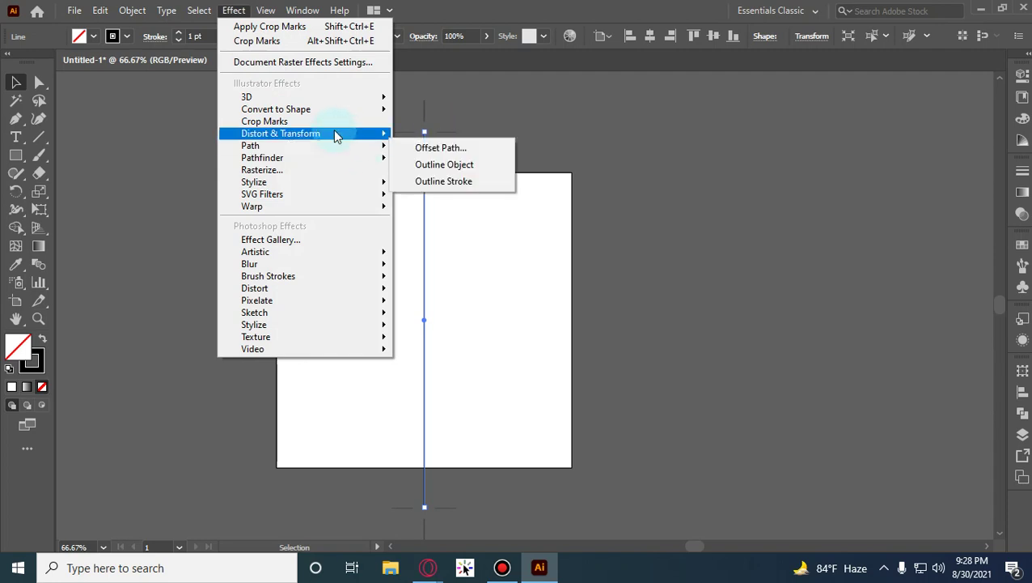
{"action": "mouse_move", "coordinate": [340, 134]}
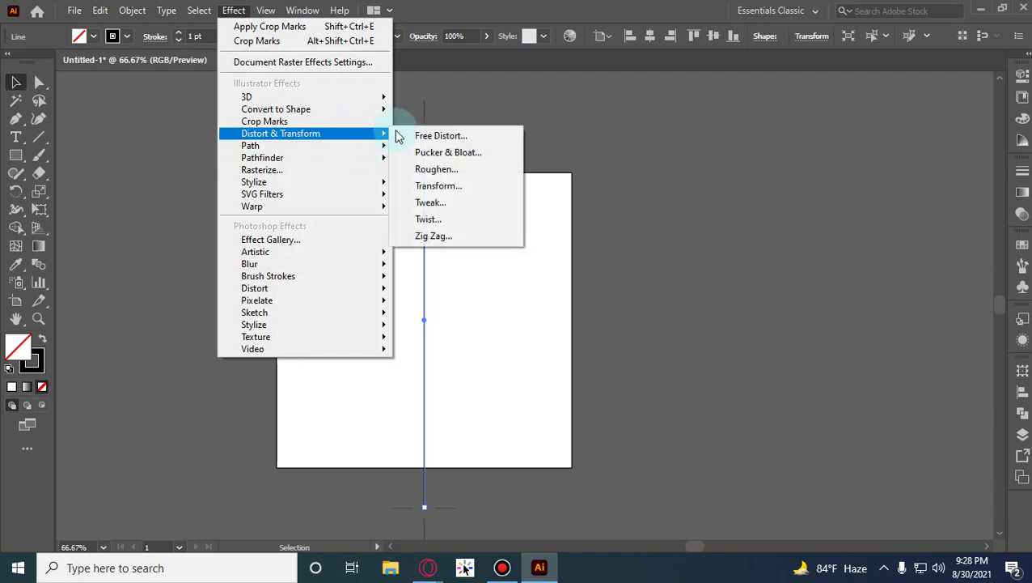
{"action": "left_click", "coordinate": [435, 187]}
{"action": "left_click_drag", "start_coordinate": [919, 75], "coordinate": [815, 74]}
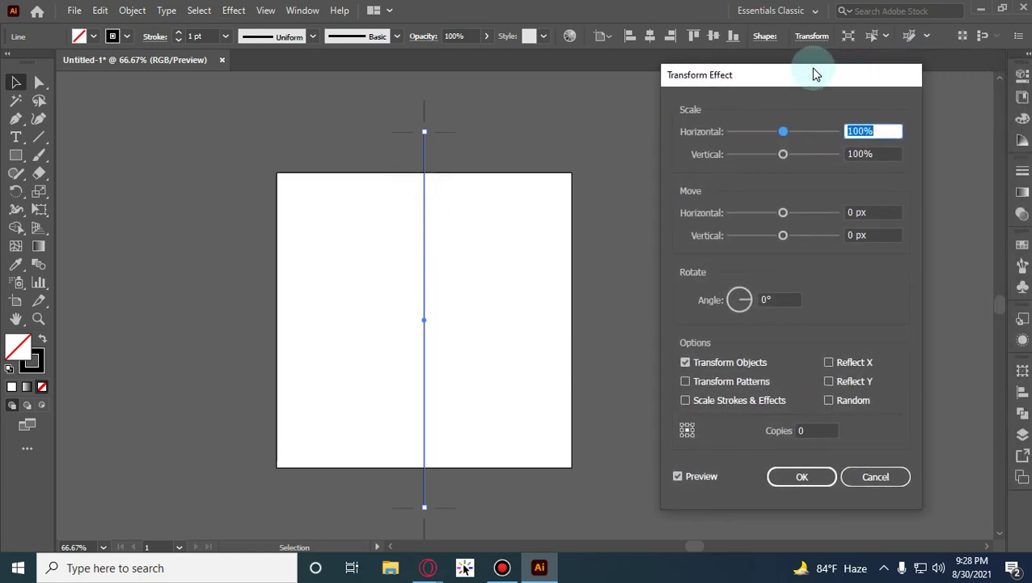
{"action": "left_click", "coordinate": [882, 299]}
{"action": "left_click", "coordinate": [828, 430]}
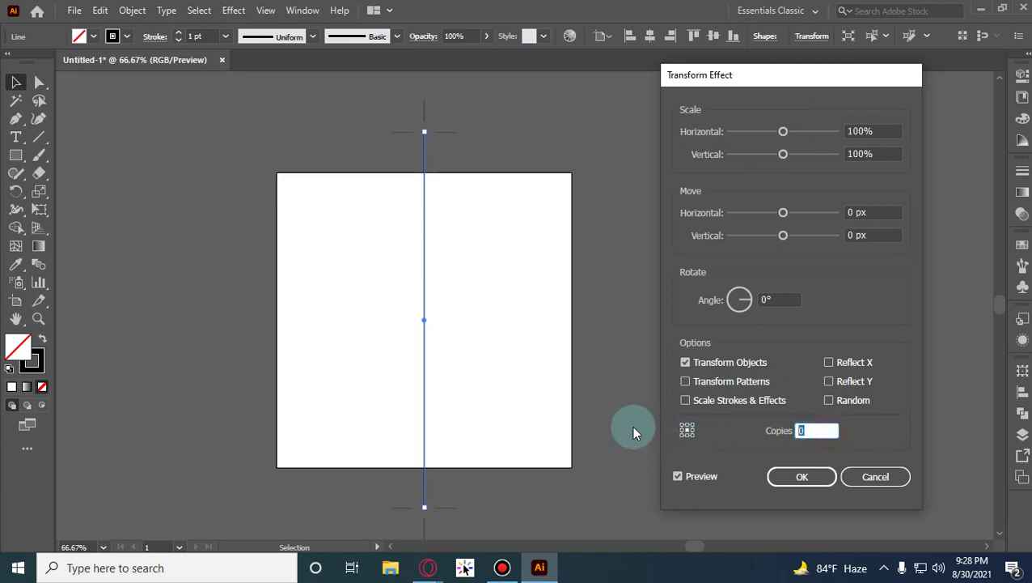
{"action": "type", "text": "11"}
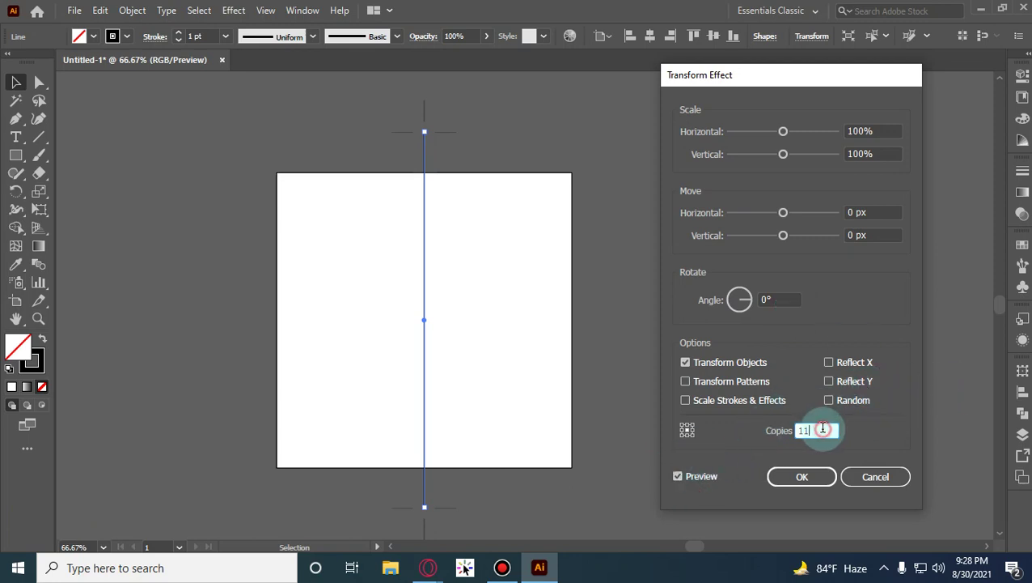
Set the Transform effect's rotation angle to 15° and apply it to the line.
{"action": "left_click", "coordinate": [790, 295]}
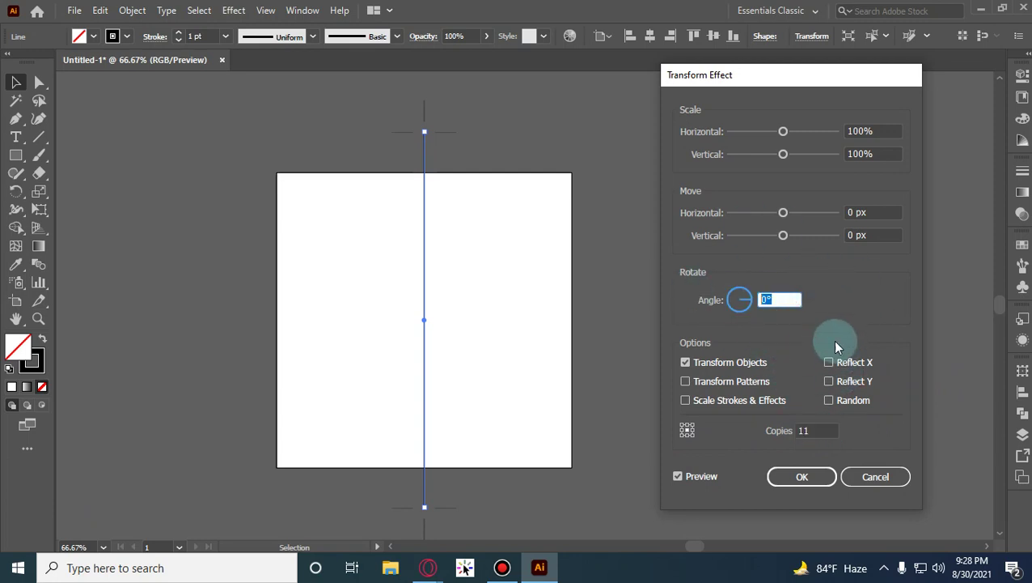
{"action": "type", "text": "12"}
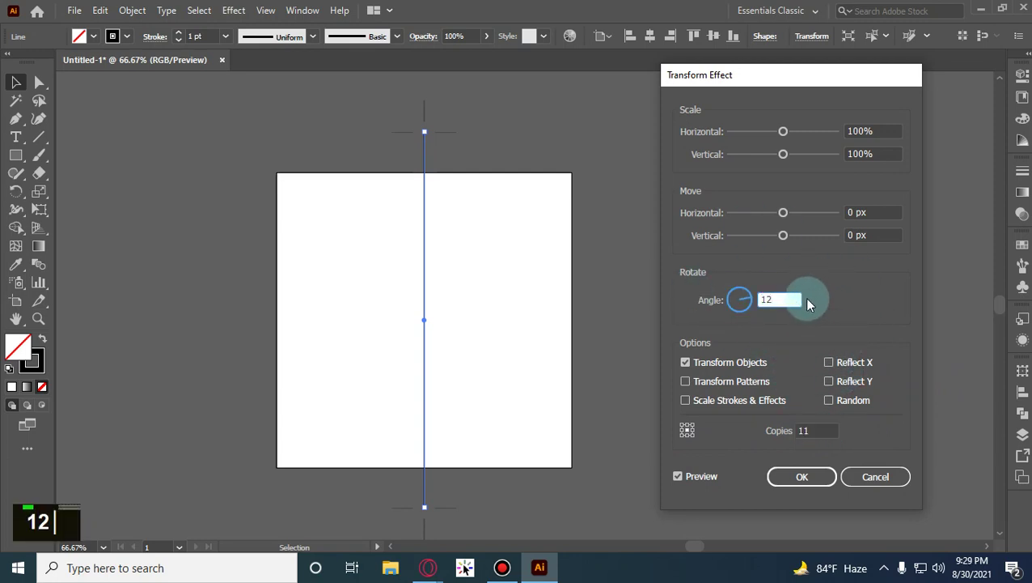
{"action": "key", "text": "BackSpace"}
{"action": "type", "text": "5"}
{"action": "left_click", "coordinate": [785, 481]}
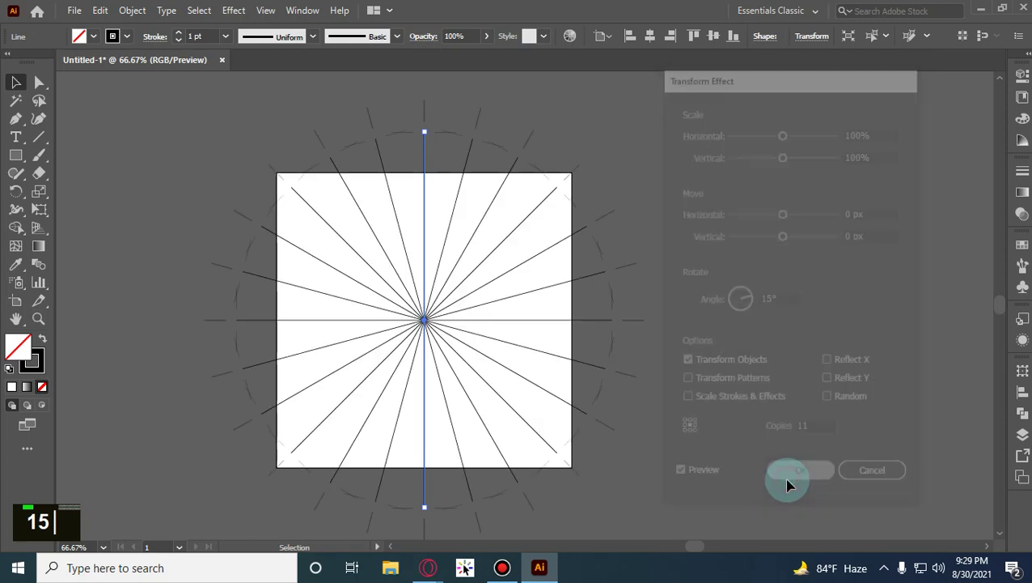
Examine the radial lines and the crop marks around their ends up close and across the whole artboard.
{"action": "scroll", "coordinate": [494, 198], "scroll_direction": "up", "scroll_amount": 3}
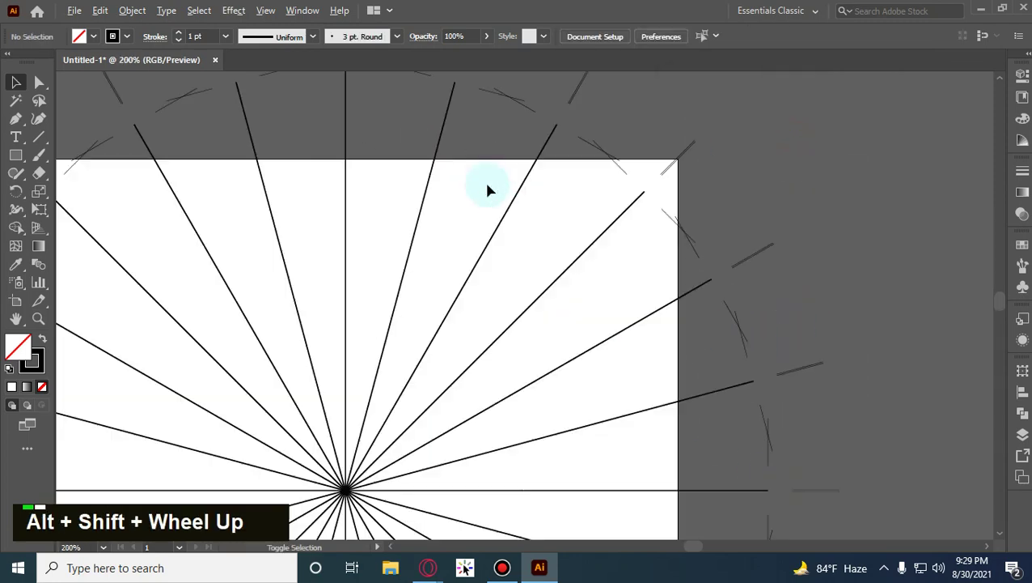
{"action": "scroll", "coordinate": [507, 193], "scroll_direction": "up", "scroll_amount": 4}
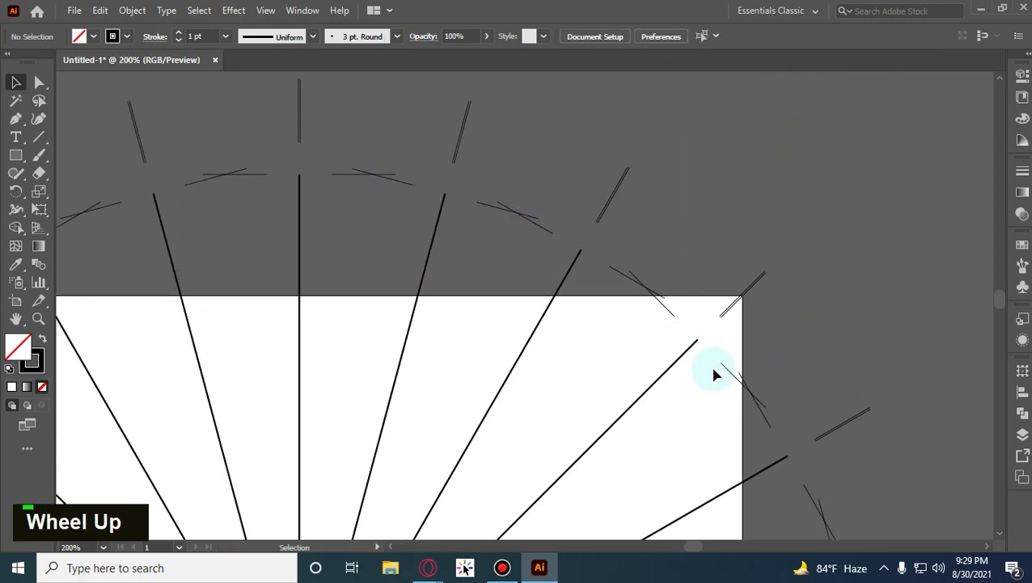
{"action": "scroll", "coordinate": [666, 346], "scroll_direction": "down", "scroll_amount": 2}
{"action": "key", "text": "space"}
{"action": "left_click_drag", "start_coordinate": [701, 311], "coordinate": [651, 77]}
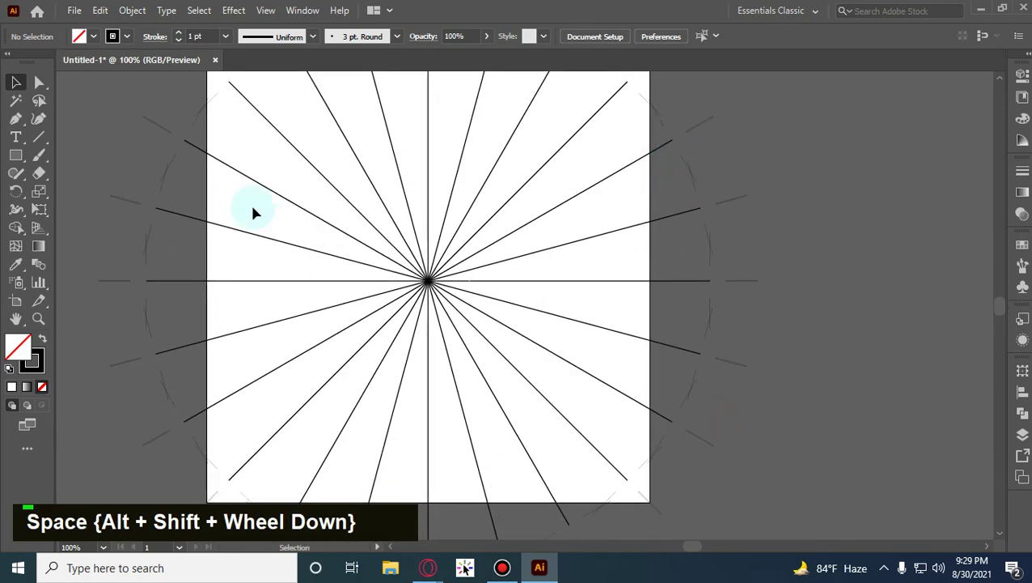
{"action": "scroll", "coordinate": [316, 313], "scroll_direction": "down", "scroll_amount": 1}
{"action": "scroll", "coordinate": [406, 343], "scroll_direction": "up", "scroll_amount": 1}
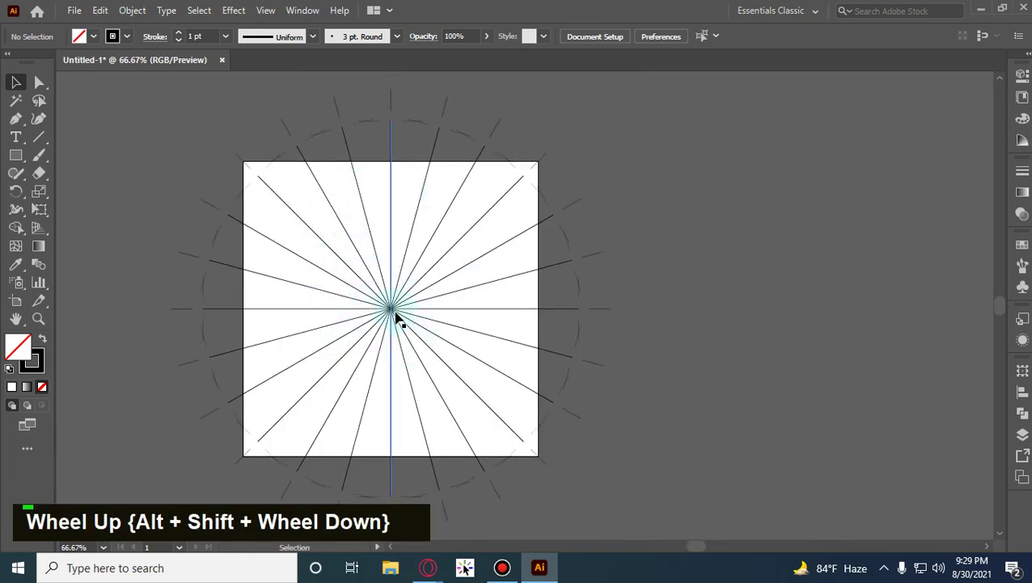
Reopen the Transform effect from the vertical line's appearance attributes.
{"action": "scroll", "coordinate": [401, 324], "scroll_direction": "up", "scroll_amount": 1}
{"action": "left_click_drag", "start_coordinate": [337, 156], "coordinate": [411, 240]}
{"action": "left_click", "coordinate": [304, 111]}
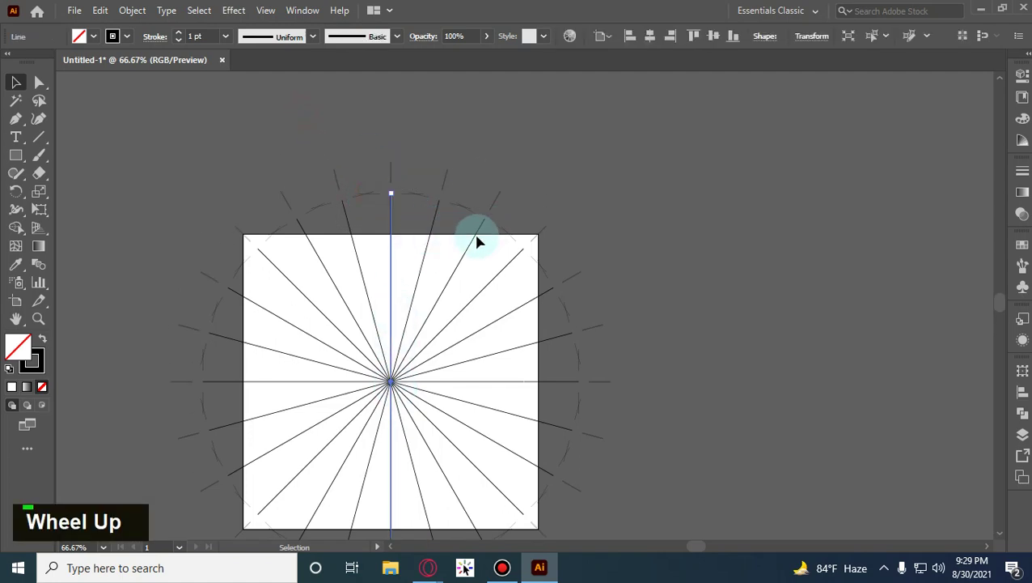
{"action": "scroll", "coordinate": [330, 305], "scroll_direction": "down", "scroll_amount": 1}
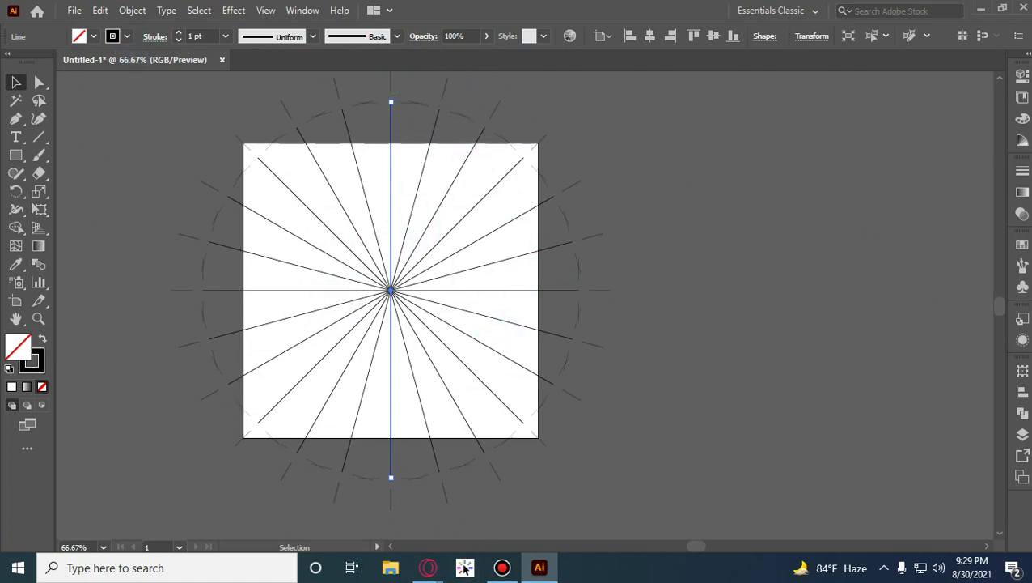
{"action": "left_click", "coordinate": [1024, 341]}
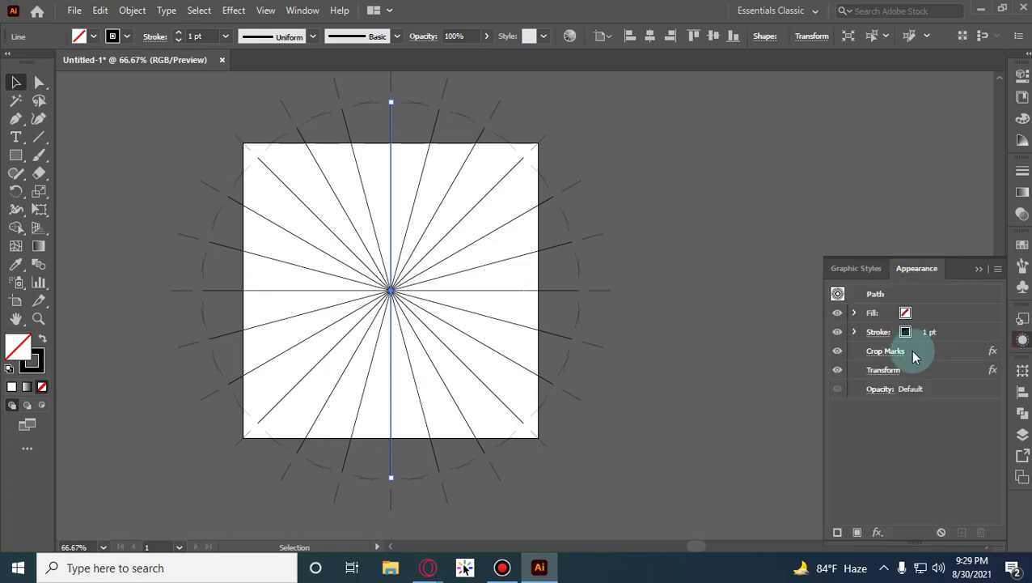
{"action": "left_click", "coordinate": [888, 375]}
{"action": "double_click", "coordinate": [888, 375]}
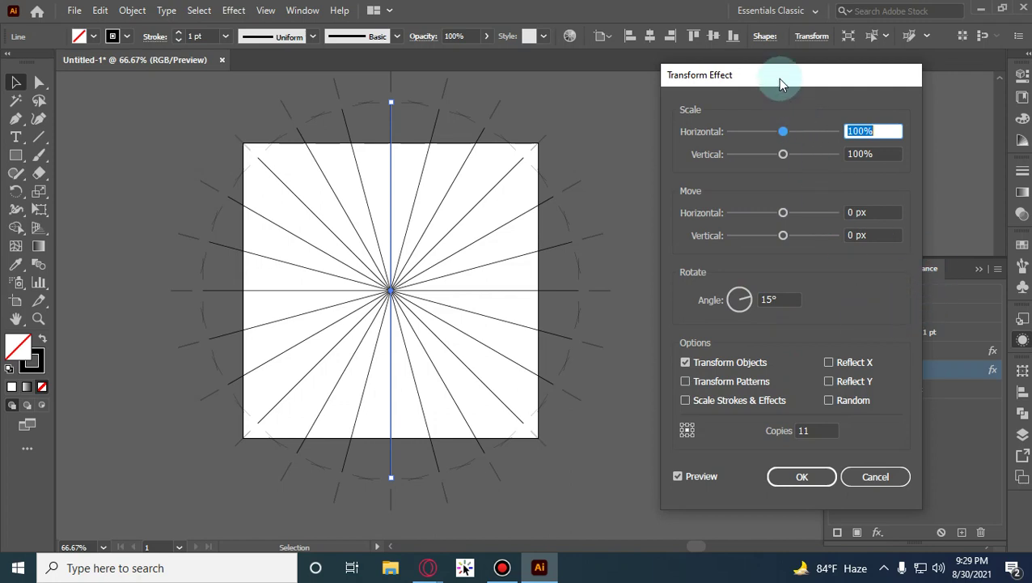
{"action": "mouse_move", "coordinate": [781, 81]}
{"action": "left_mouse_down"}
{"action": "mouse_move", "coordinate": [818, 76]}
{"action": "mouse_move", "coordinate": [769, 76]}
{"action": "left_mouse_up"}
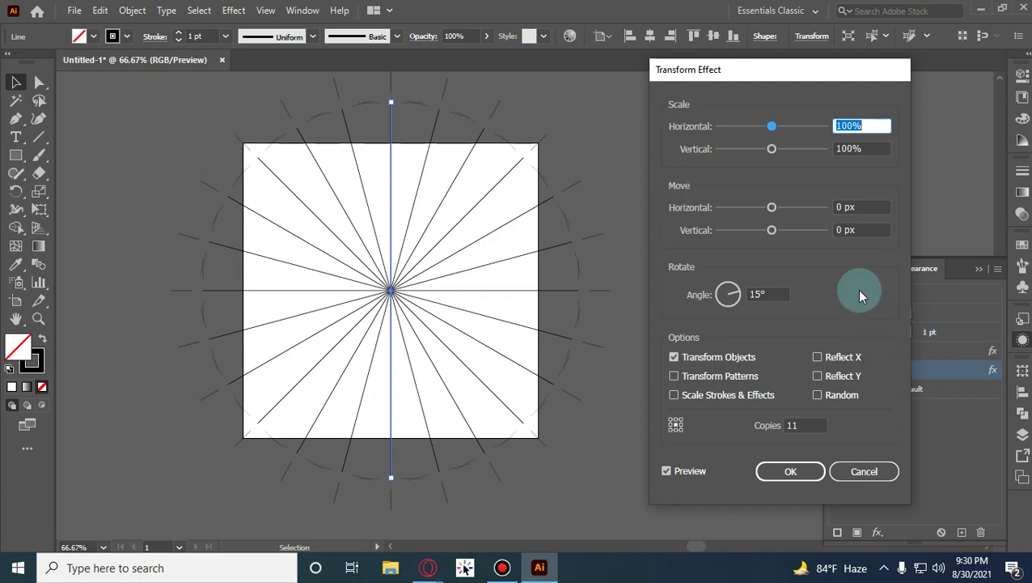
Review the Transform effect's number of copies and rotation angle, and close its settings.
{"action": "left_click", "coordinate": [802, 425]}
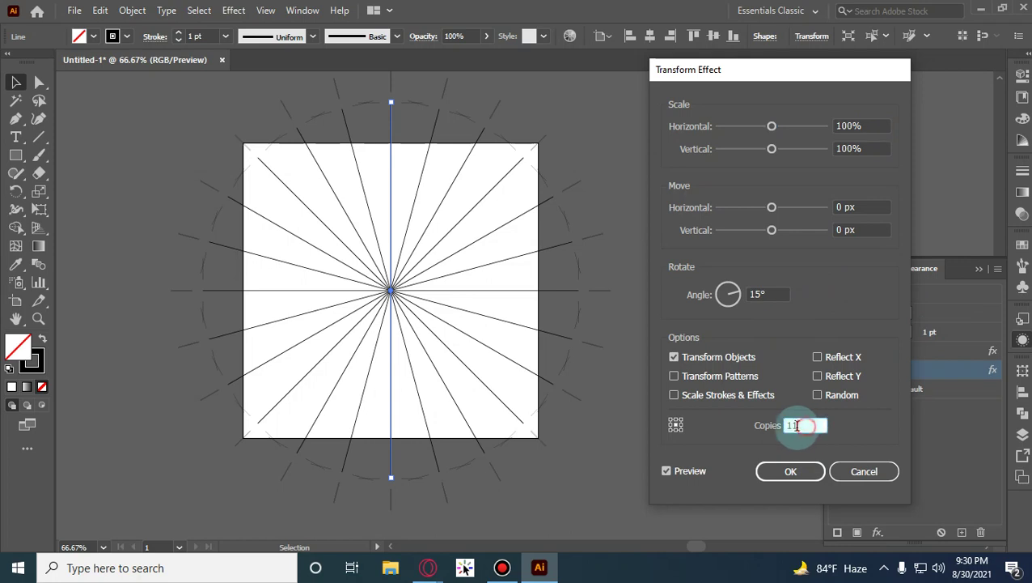
{"action": "left_click", "coordinate": [802, 423]}
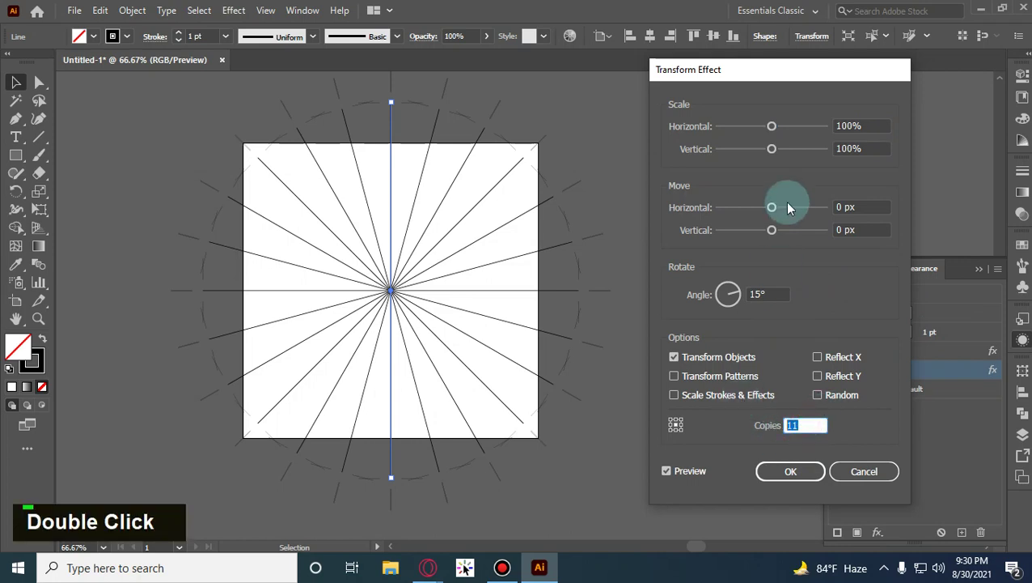
{"action": "double_click", "coordinate": [758, 295]}
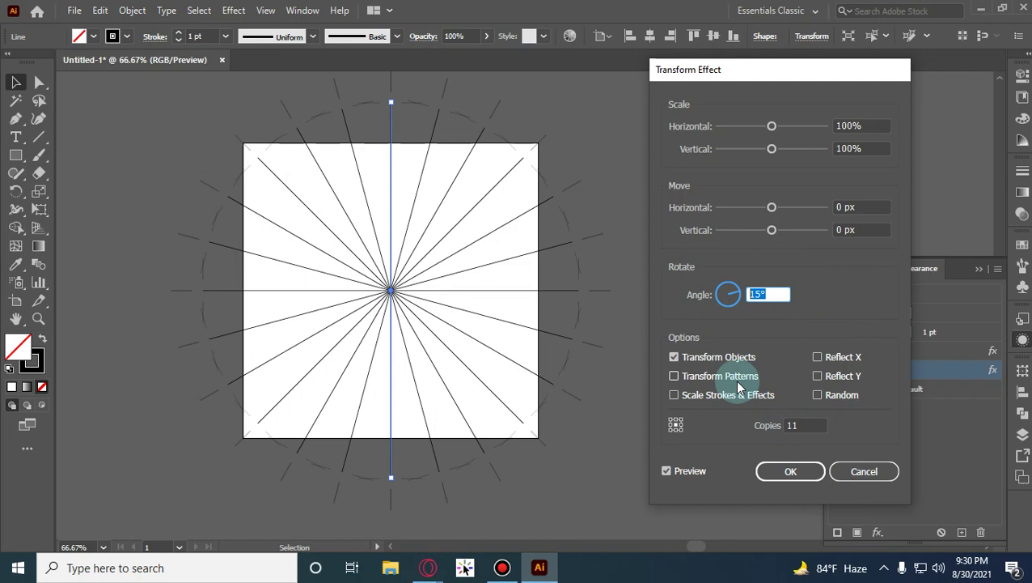
{"action": "left_click", "coordinate": [779, 294]}
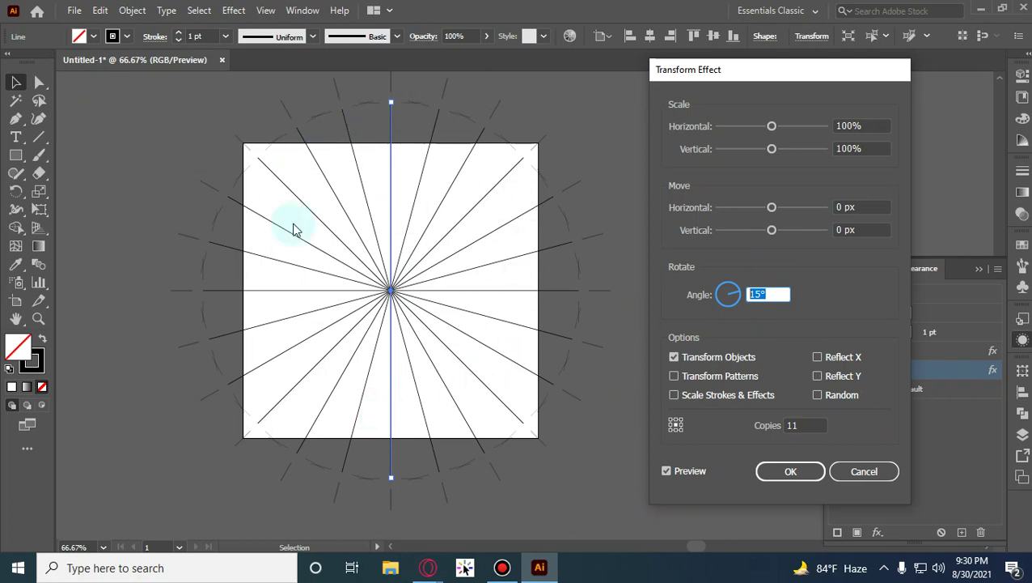
{"action": "left_click", "coordinate": [788, 426]}
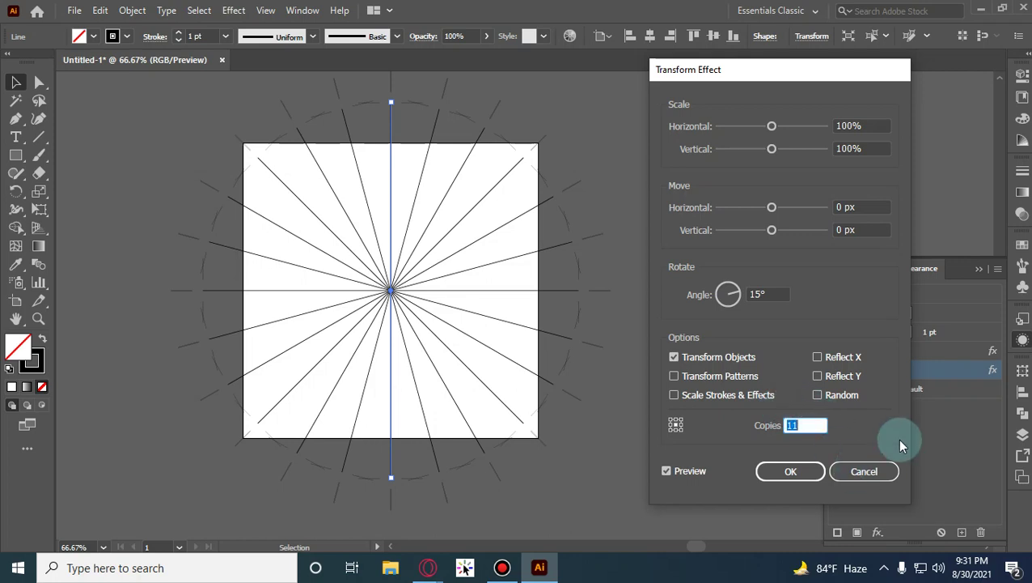
{"action": "left_click", "coordinate": [793, 473]}
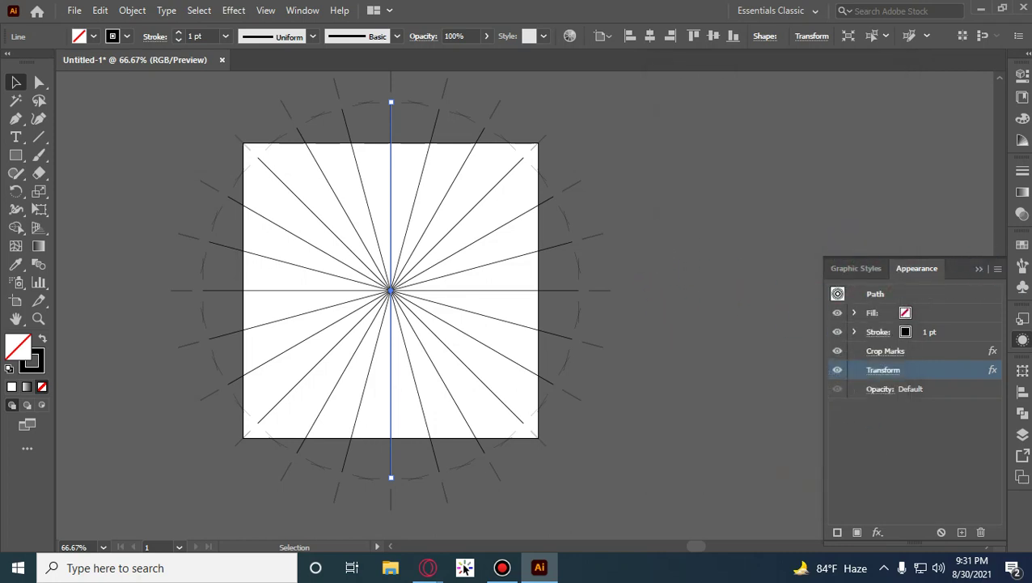
{"action": "left_click", "coordinate": [975, 275]}
{"action": "left_click", "coordinate": [753, 293]}
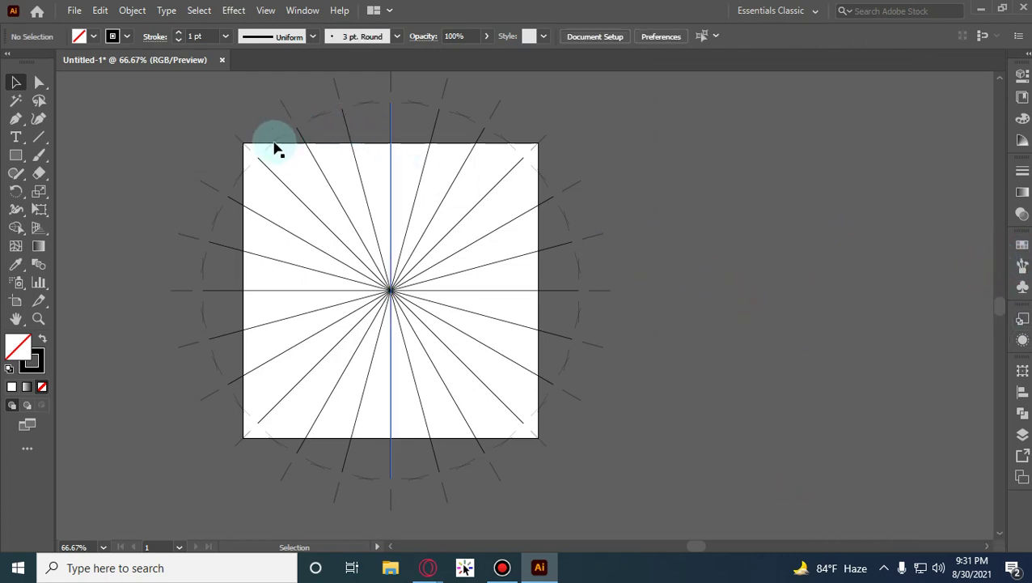
{"action": "left_click", "coordinate": [485, 209]}
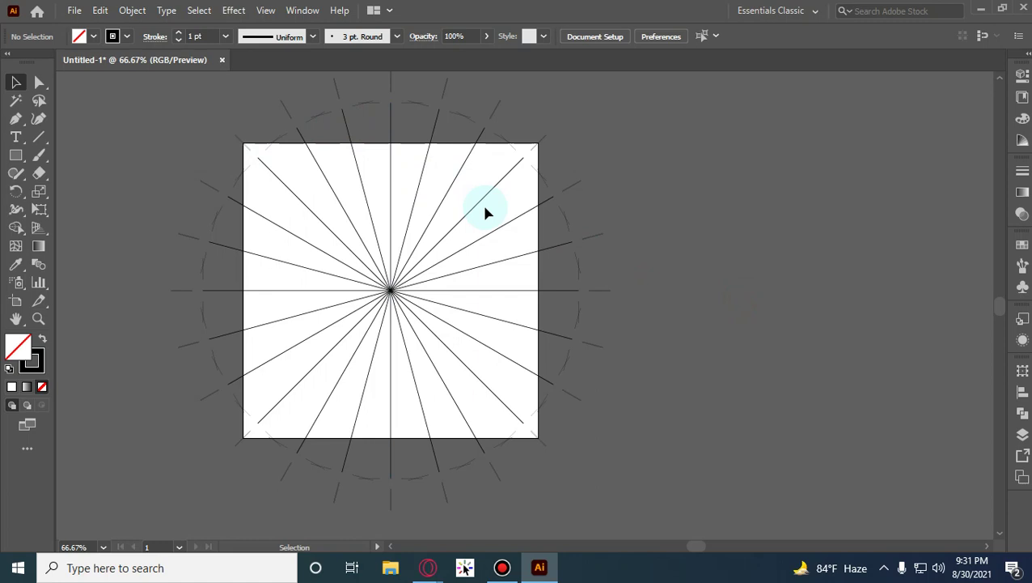
{"action": "key", "text": "alt+shift"}
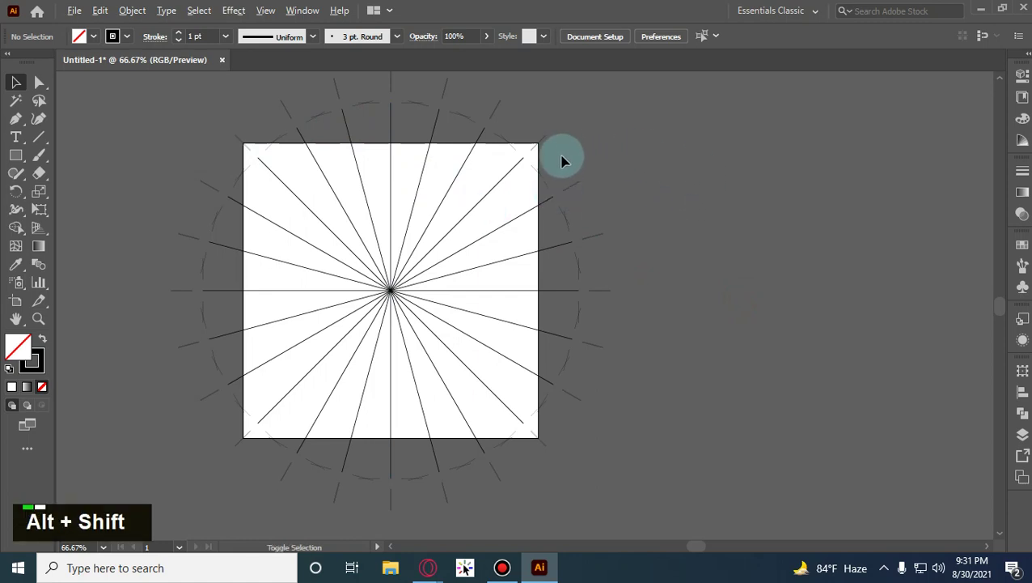
{"action": "scroll", "coordinate": [564, 160], "scroll_direction": "up", "scroll_amount": 1}
{"action": "left_click_drag", "start_coordinate": [231, 103], "coordinate": [373, 180]}
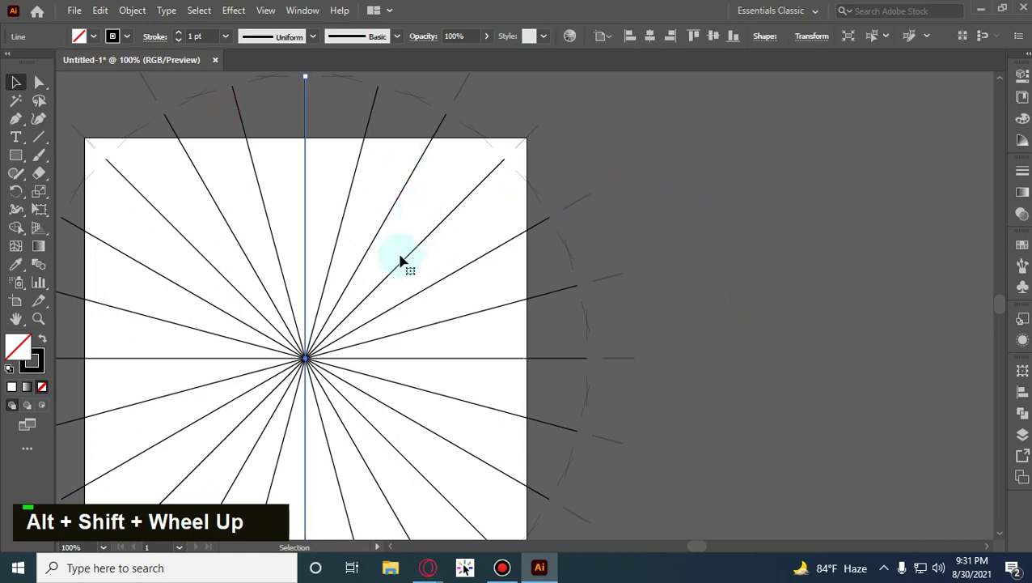
{"action": "left_click", "coordinate": [132, 10]}
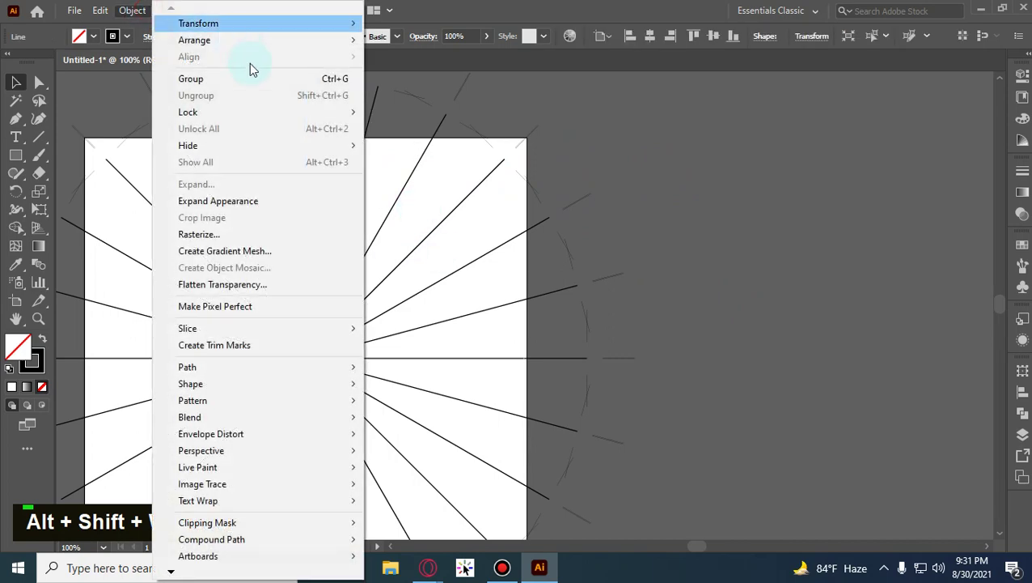
{"action": "left_click", "coordinate": [643, 177]}
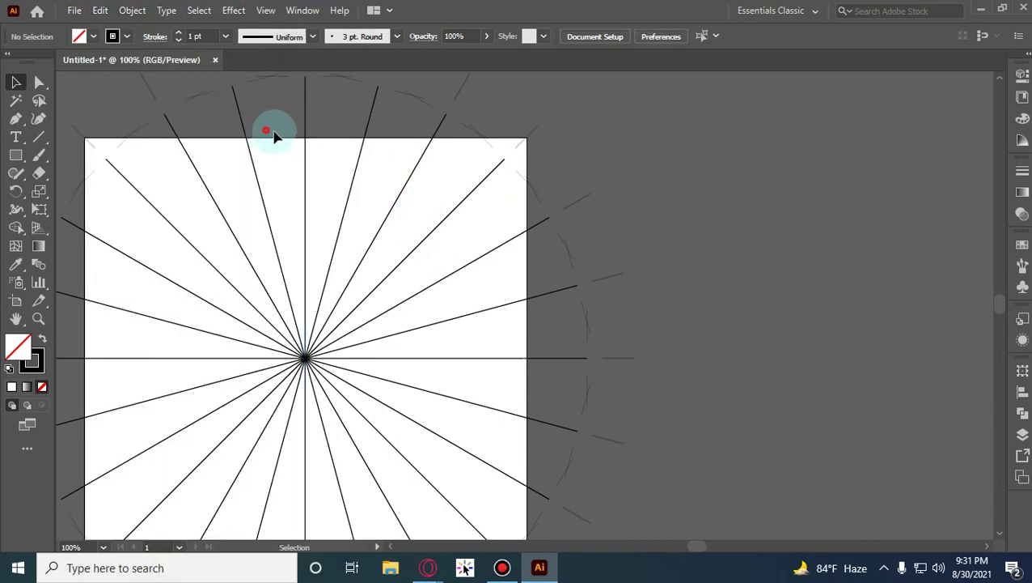
Try moving the vertical line with its rotated copies away from the artboard's centre, and undo the move.
{"action": "left_click_drag", "start_coordinate": [273, 136], "coordinate": [405, 215]}
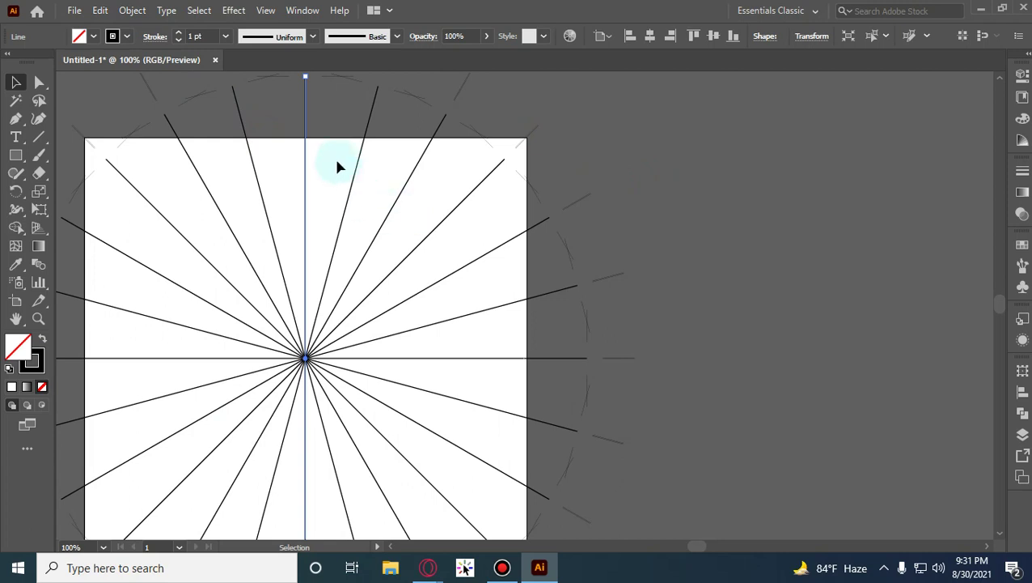
{"action": "left_click", "coordinate": [359, 127]}
{"action": "double_click", "coordinate": [410, 115]}
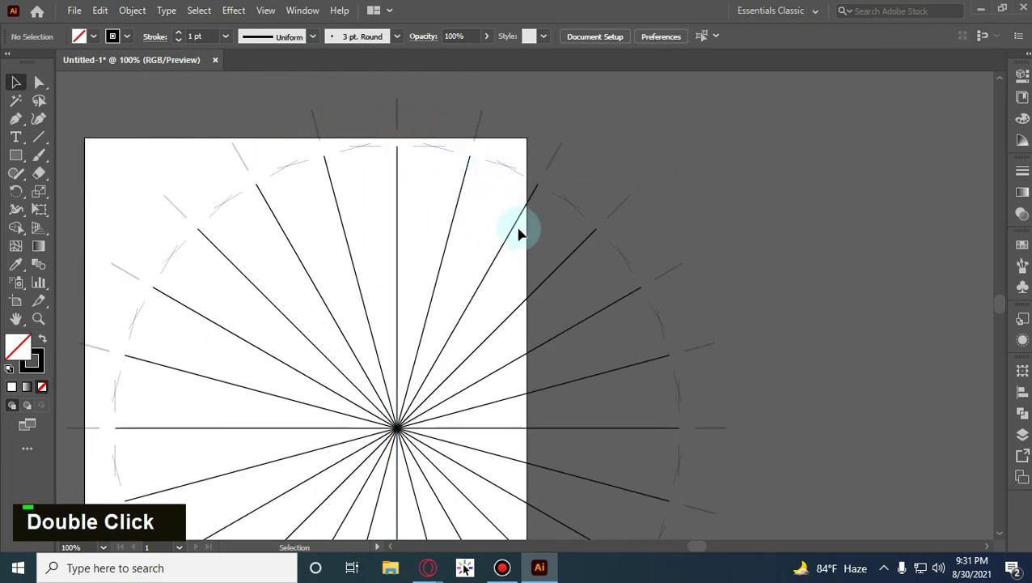
{"action": "key", "text": "ctrl+z"}
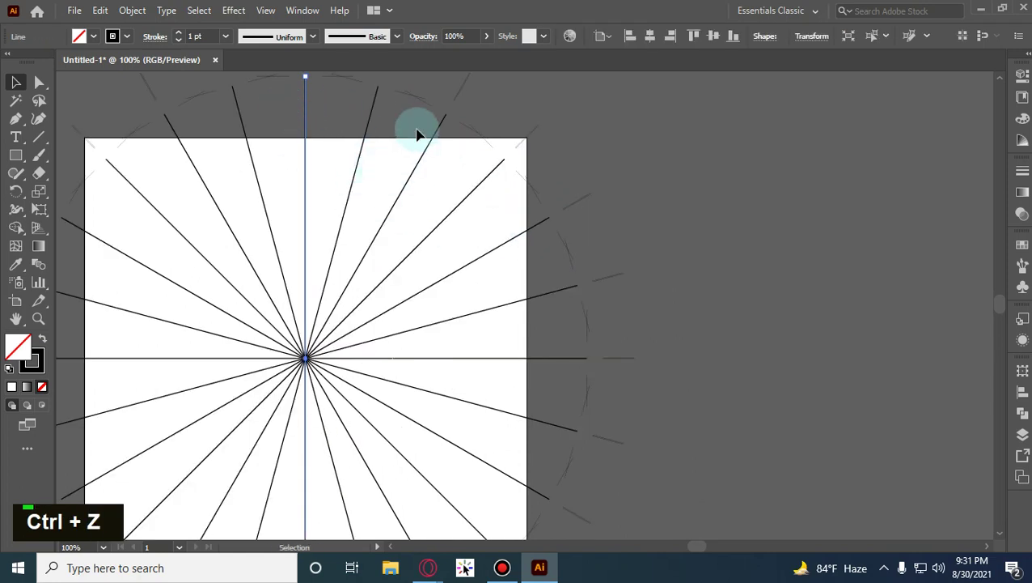
{"action": "left_click", "coordinate": [447, 131]}
{"action": "key", "text": "ctrl+z"}
{"action": "left_click", "coordinate": [442, 111]}
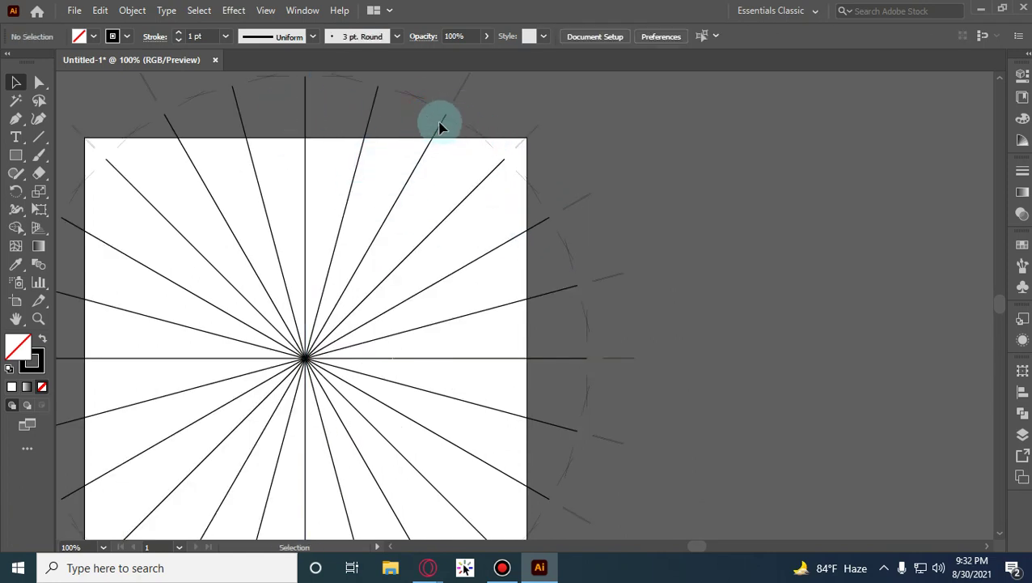
Expand the appearance of the vertical line so its rotated copies and crop marks become real paths.
{"action": "left_click", "coordinate": [299, 97]}
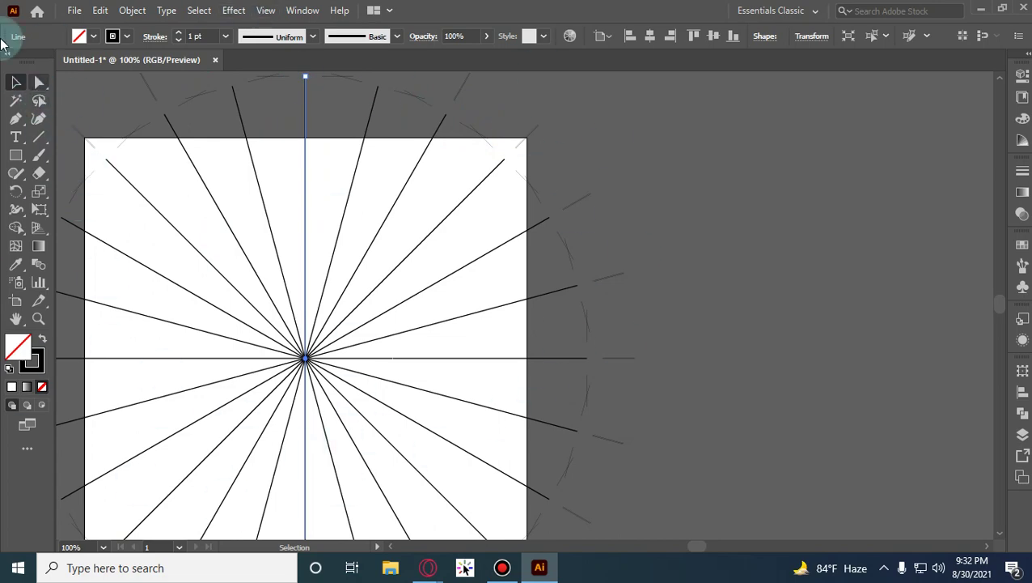
{"action": "left_click", "coordinate": [132, 10]}
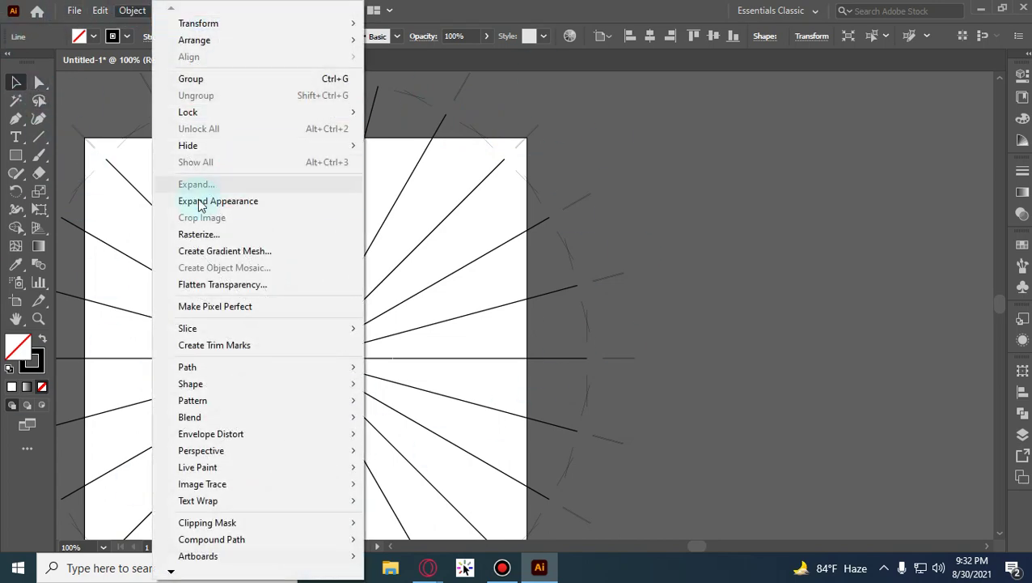
{"action": "left_click", "coordinate": [215, 202]}
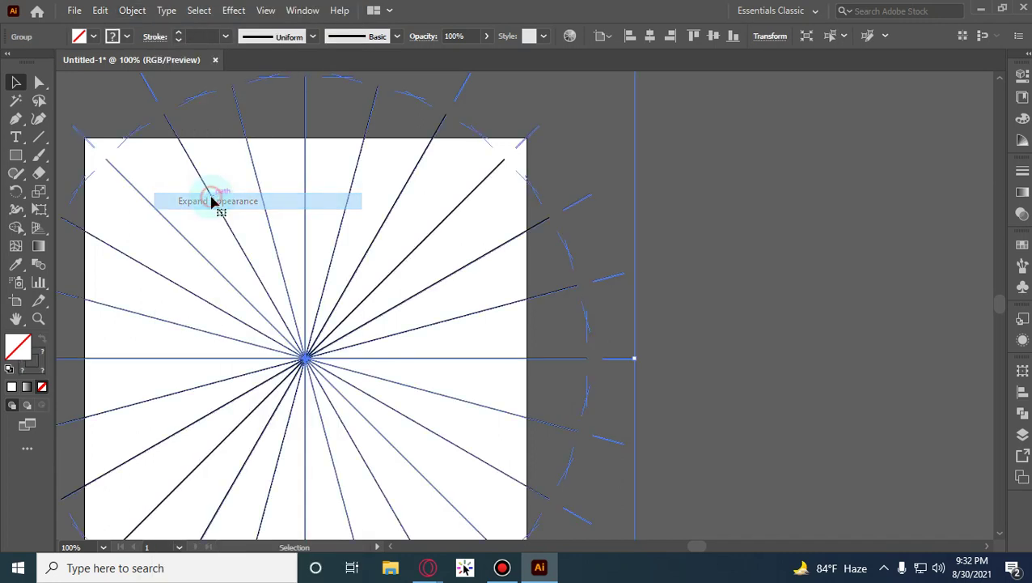
{"action": "left_click", "coordinate": [416, 113]}
{"action": "left_click", "coordinate": [429, 143]}
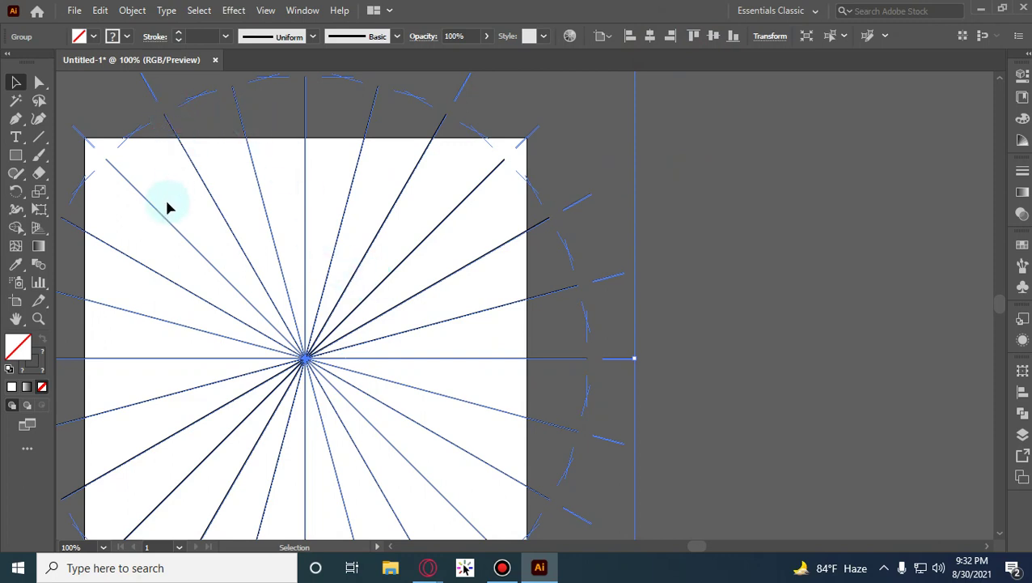
Set the stroke colour of the expanded radial line group to cyan.
{"action": "scroll", "coordinate": [318, 257], "scroll_direction": "down", "scroll_amount": 1}
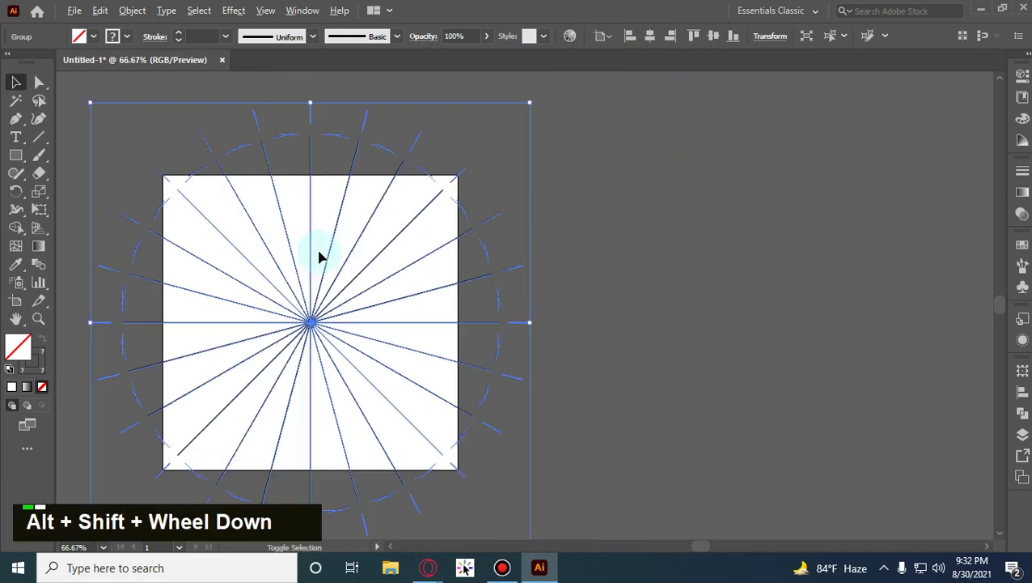
{"action": "left_click", "coordinate": [128, 38]}
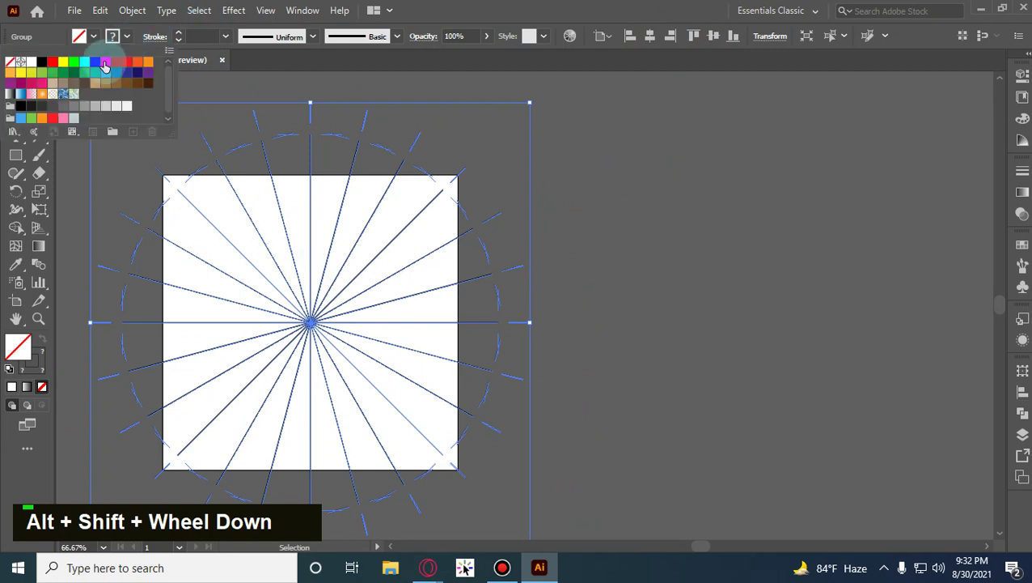
{"action": "left_click", "coordinate": [84, 62]}
{"action": "left_click", "coordinate": [254, 123]}
{"action": "double_click", "coordinate": [253, 126]}
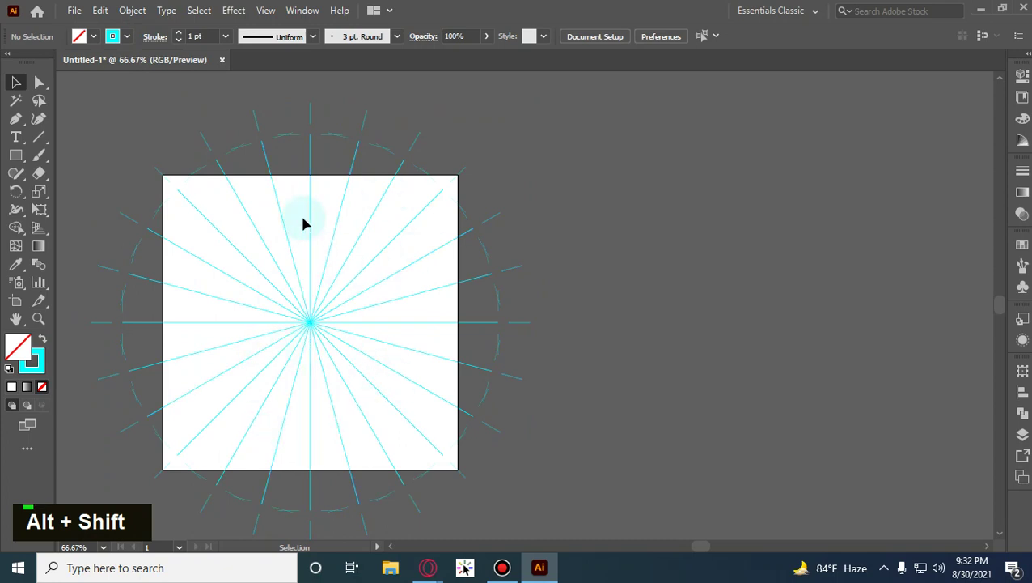
Undo the group's stroke colour change and delete the whole expanded radial line group.
{"action": "key", "text": "ctrl+z"}
{"action": "key", "text": "ctrl+z"}
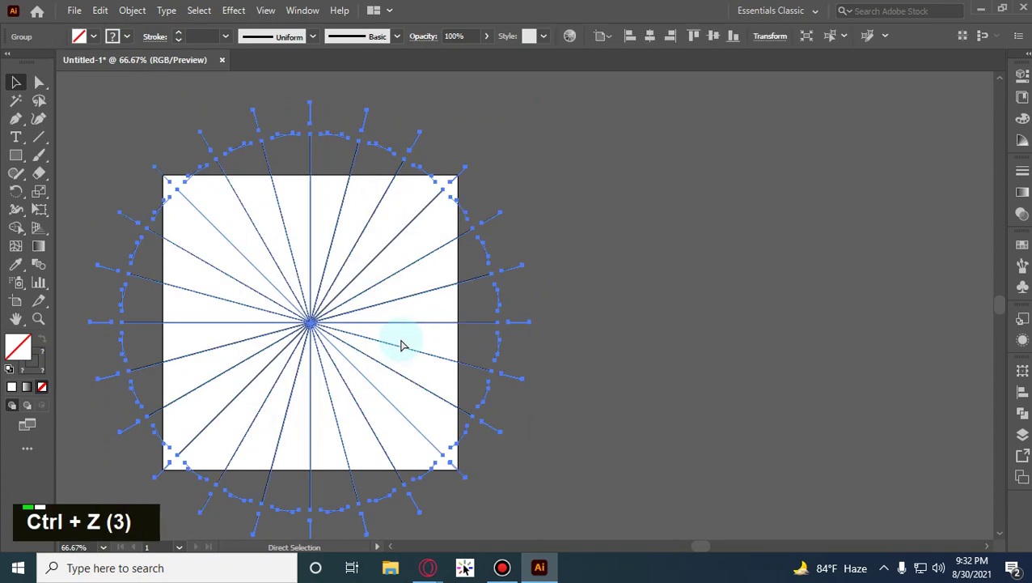
{"action": "left_click", "coordinate": [859, 194]}
{"action": "double_click", "coordinate": [175, 311]}
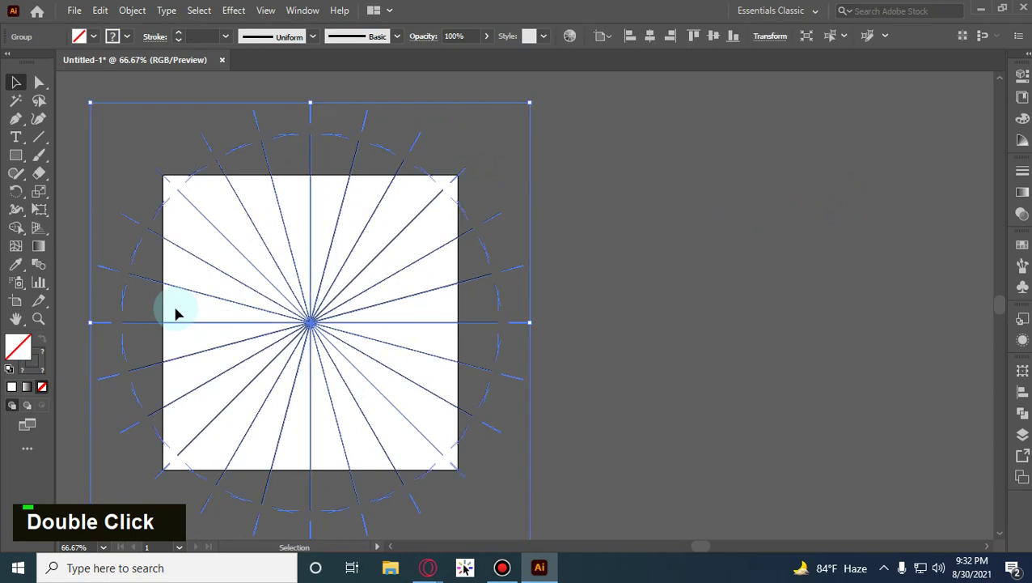
{"action": "key", "text": "Delete"}
Draw a straight vertical cyan line through the artboard's centre, extending well past its upper and lower edges.
{"action": "left_click", "coordinate": [38, 136]}
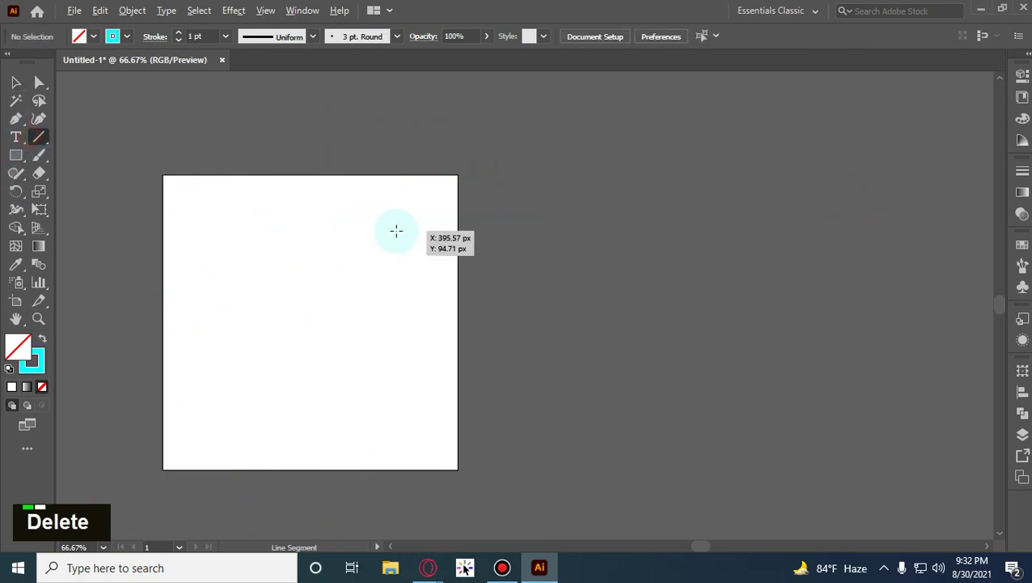
{"action": "scroll", "coordinate": [396, 230], "scroll_direction": "down", "scroll_amount": 2}
{"action": "mouse_move", "coordinate": [352, 279]}
{"action": "left_mouse_down"}
{"action": "mouse_move", "coordinate": [352, 138]}
{"action": "mouse_move", "coordinate": [352, 445]}
{"action": "left_mouse_up"}
{"action": "left_click", "coordinate": [12, 84]}
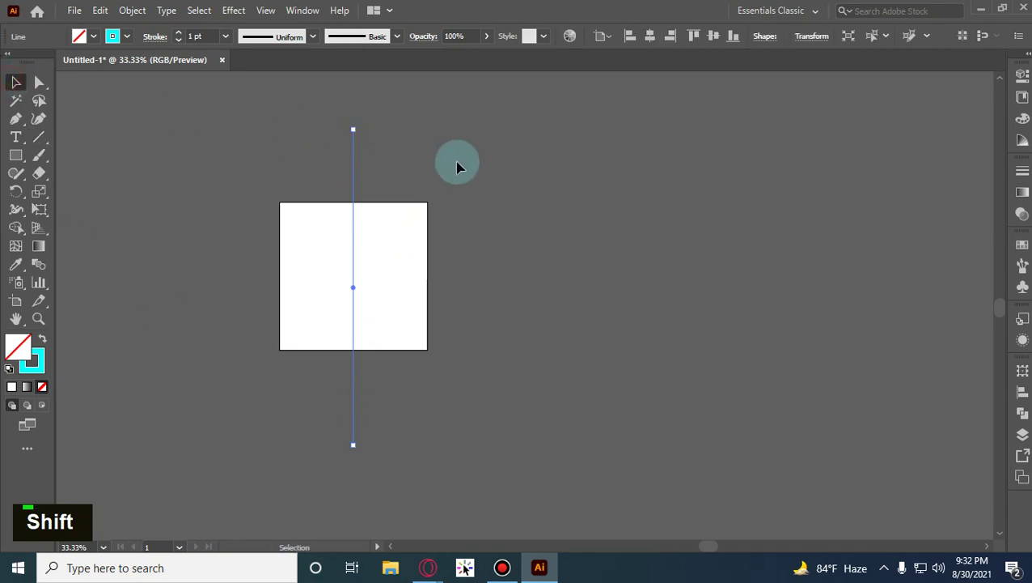
{"action": "left_click", "coordinate": [298, 148]}
{"action": "double_click", "coordinate": [346, 276]}
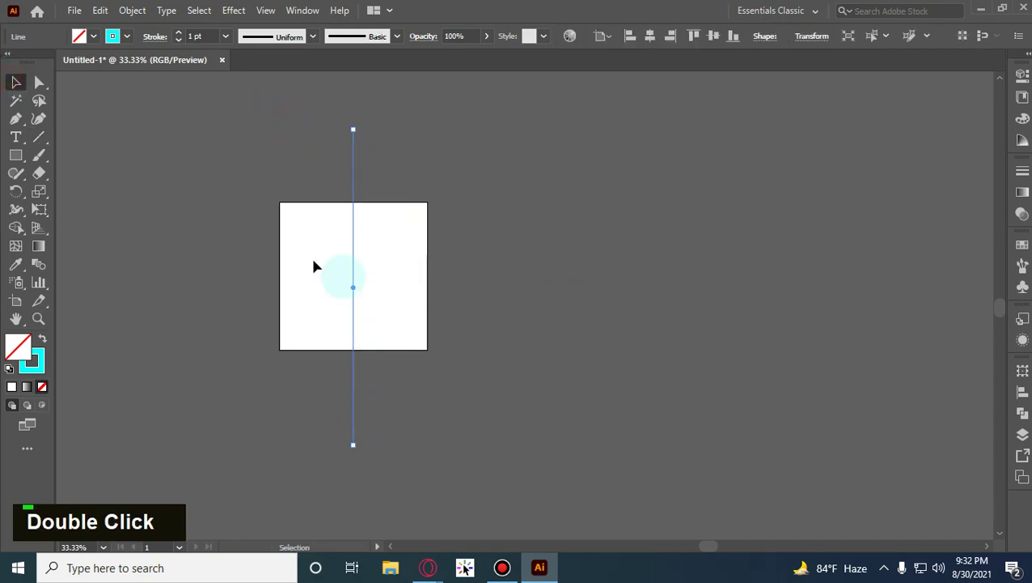
{"action": "left_click", "coordinate": [229, 12]}
{"action": "left_click", "coordinate": [461, 387]}
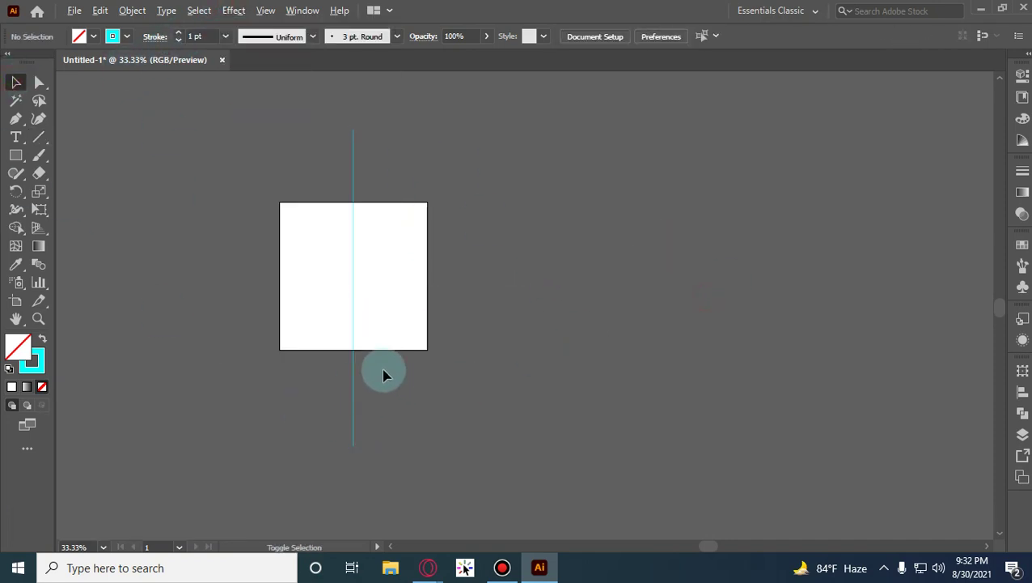
{"action": "scroll", "coordinate": [383, 375], "scroll_direction": "up", "scroll_amount": 1}
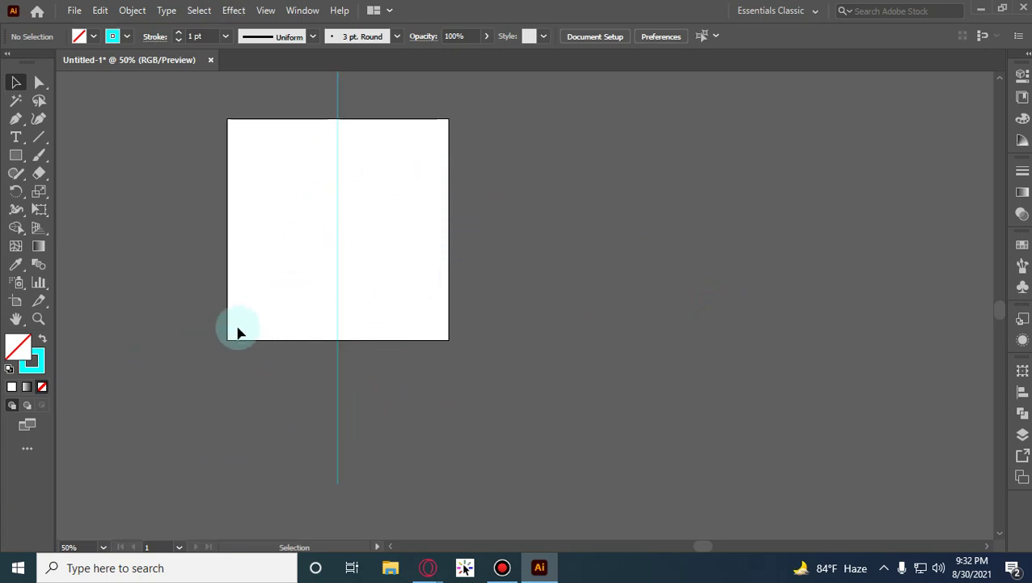
Centre the cyan line vertically on the artboard and apply a Transform effect with a 15° rotation and 11 copies.
{"action": "left_click_drag", "start_coordinate": [267, 125], "coordinate": [495, 319]}
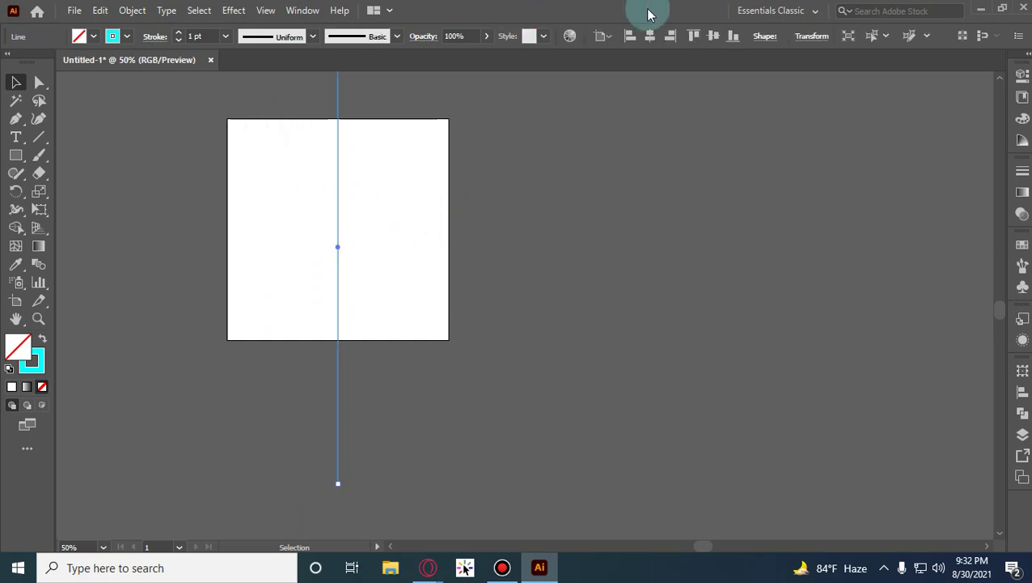
{"action": "left_click", "coordinate": [713, 35]}
{"action": "left_click", "coordinate": [232, 10]}
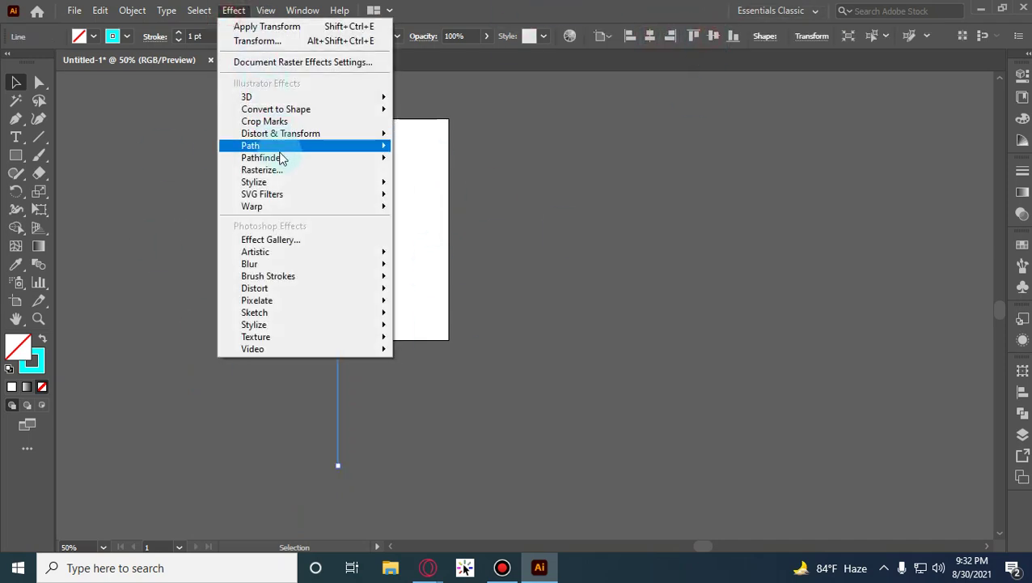
{"action": "mouse_move", "coordinate": [268, 139]}
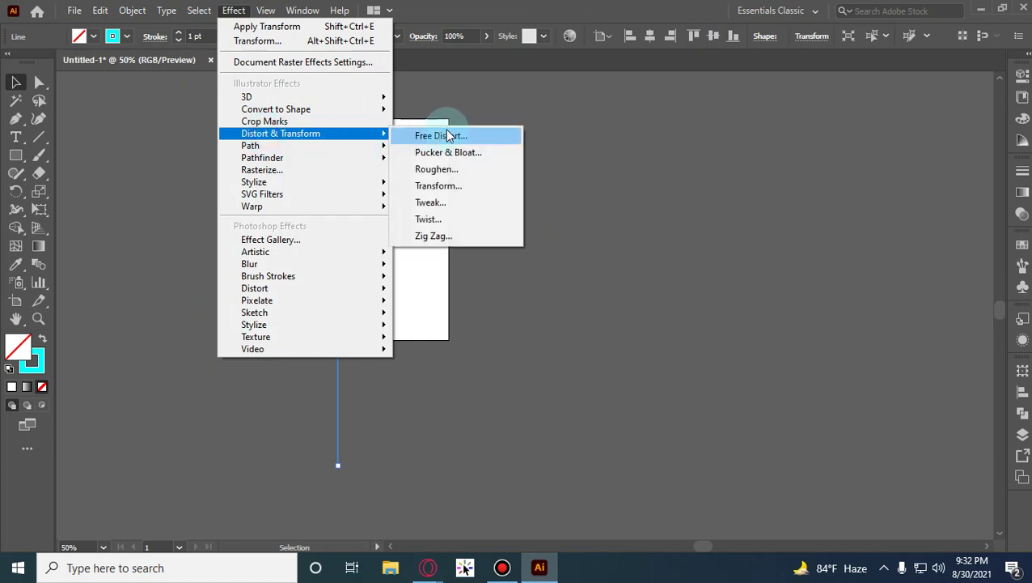
{"action": "left_click", "coordinate": [453, 186]}
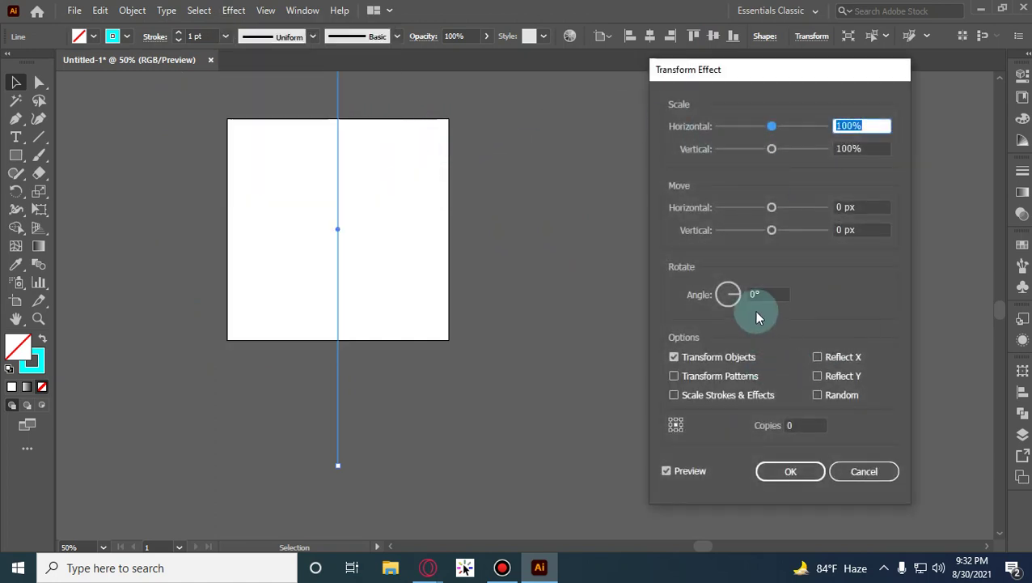
{"action": "left_click", "coordinate": [765, 293]}
{"action": "type", "text": "15"}
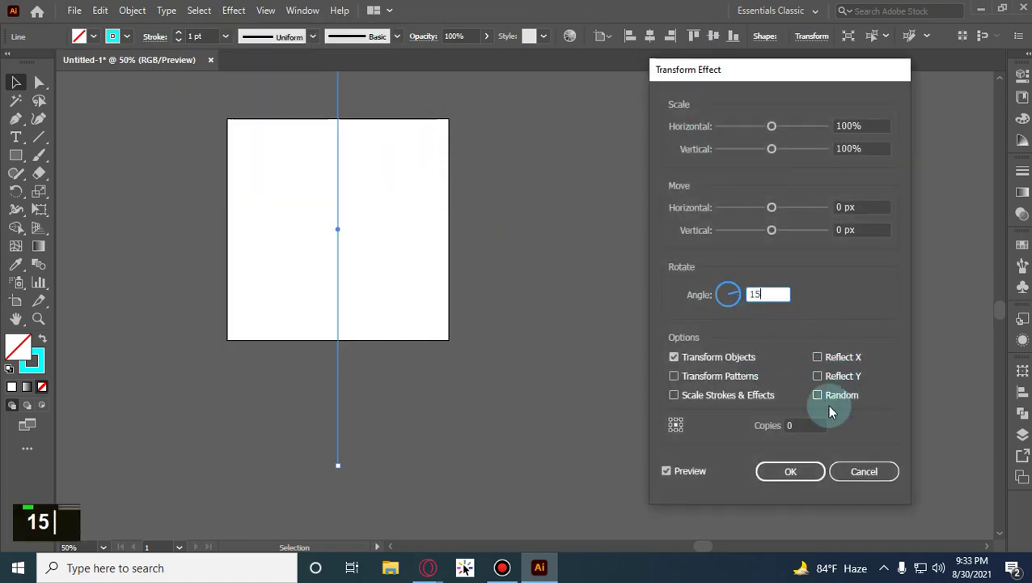
{"action": "left_click", "coordinate": [820, 425]}
{"action": "type", "text": "11"}
{"action": "left_click", "coordinate": [777, 473]}
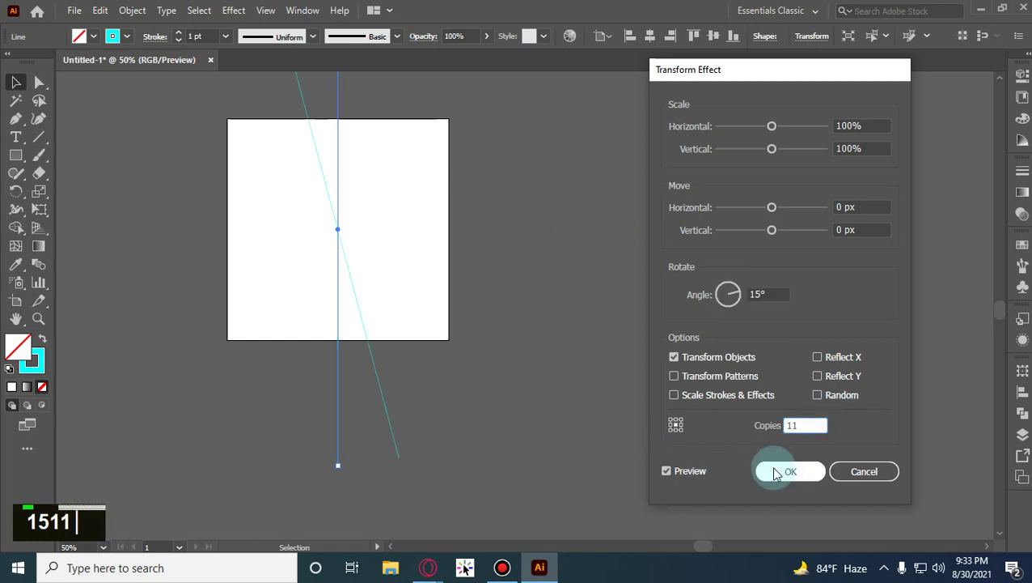
{"action": "left_click", "coordinate": [598, 346]}
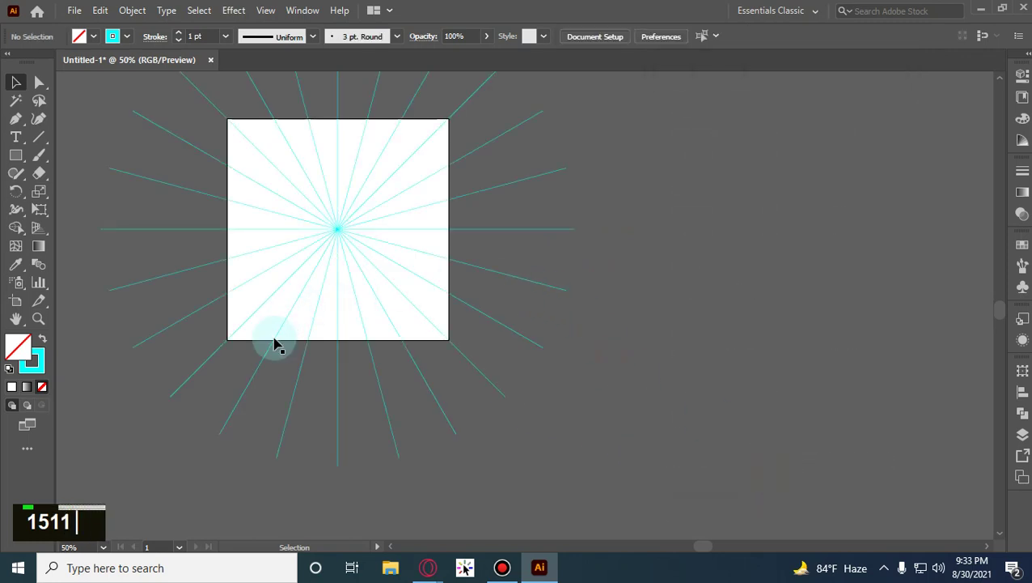
Examine closely how the diagonal radial line meets the artboard's lower-left corner.
{"action": "scroll", "coordinate": [224, 353], "scroll_direction": "up", "scroll_amount": 1, "text": "alt+shift"}
{"action": "scroll", "coordinate": [224, 353], "scroll_direction": "up", "scroll_amount": 4, "text": "alt+shift"}
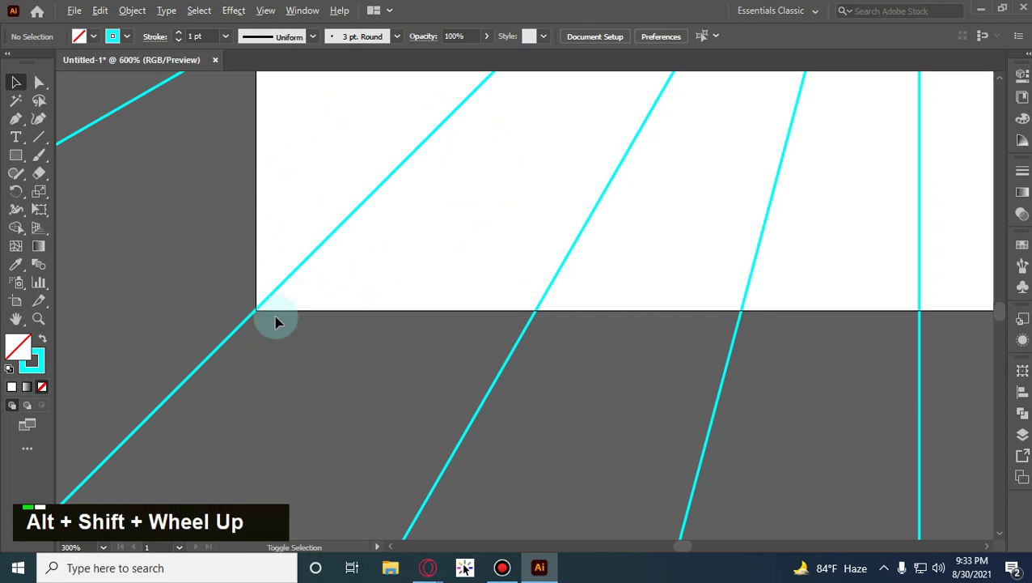
{"action": "scroll", "coordinate": [279, 322], "scroll_direction": "up", "scroll_amount": 5, "text": "alt+shift"}
{"action": "left_click_drag", "start_coordinate": [108, 125], "coordinate": [212, 385]}
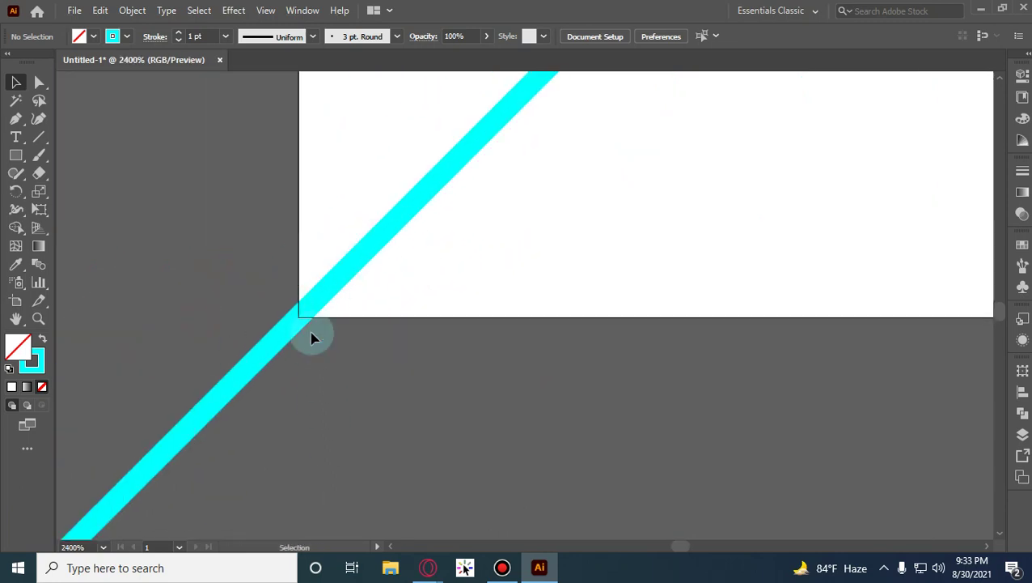
{"action": "scroll", "coordinate": [510, 304], "scroll_direction": "down", "scroll_amount": 5, "text": "alt+shift"}
{"action": "scroll", "coordinate": [510, 304], "scroll_direction": "down", "scroll_amount": 6, "text": "alt+shift"}
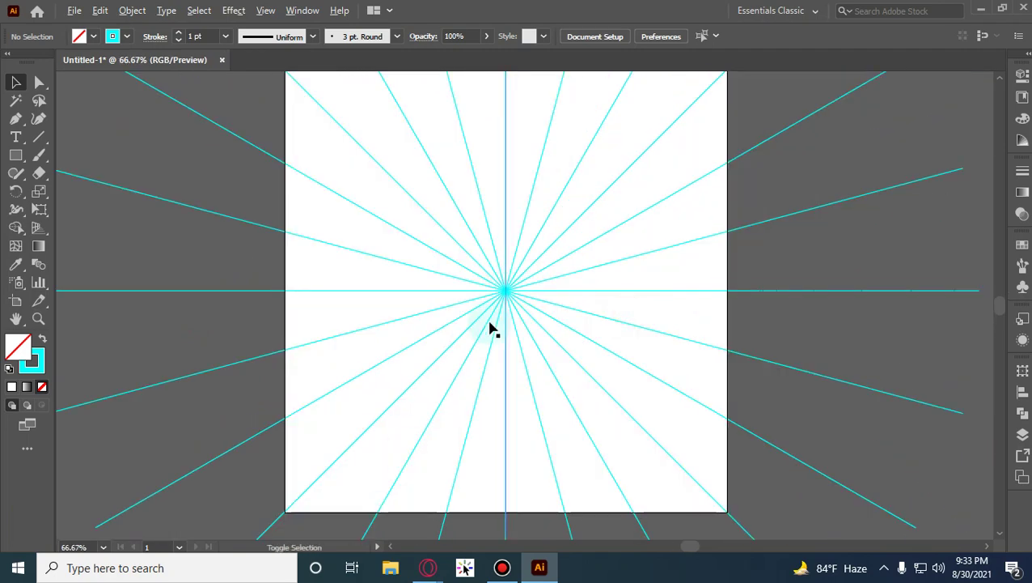
{"action": "scroll", "coordinate": [489, 329], "scroll_direction": "down", "scroll_amount": 1, "text": "alt+shift"}
Expand the appearance of the cyan line so its rotated copies become real paths.
{"action": "left_click", "coordinate": [652, 341]}
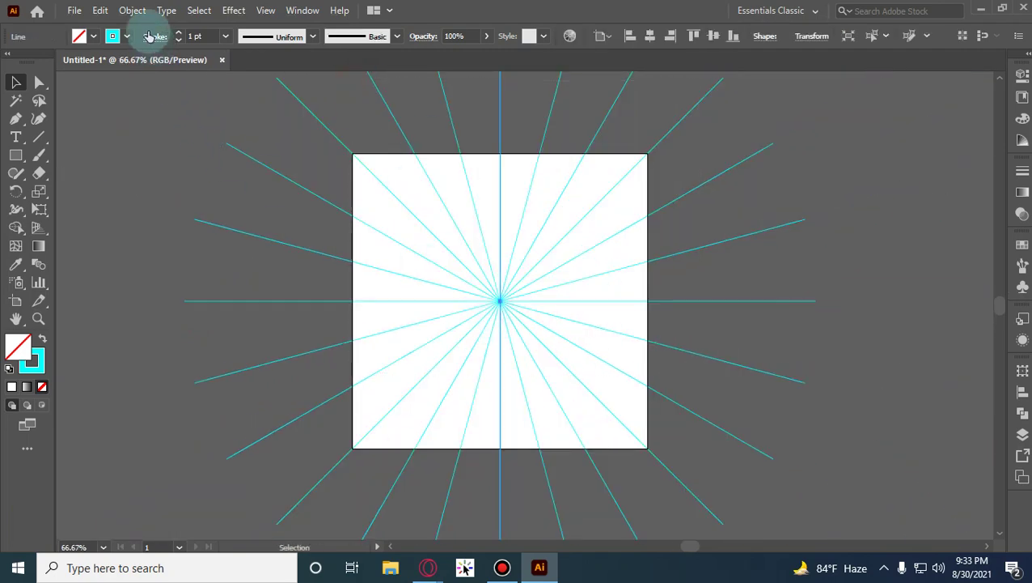
{"action": "left_click", "coordinate": [134, 11]}
{"action": "left_click", "coordinate": [229, 202]}
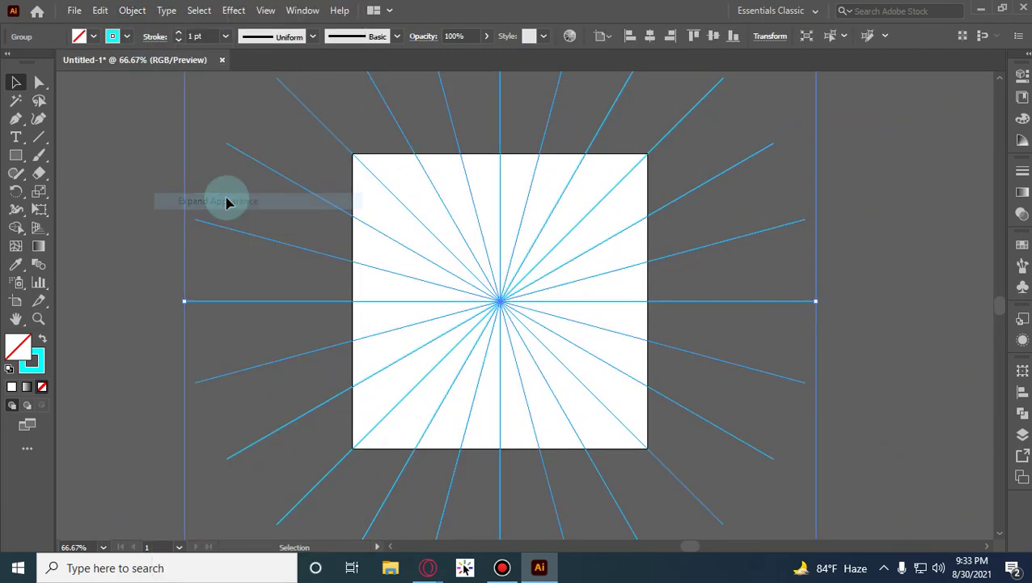
{"action": "left_click", "coordinate": [735, 205]}
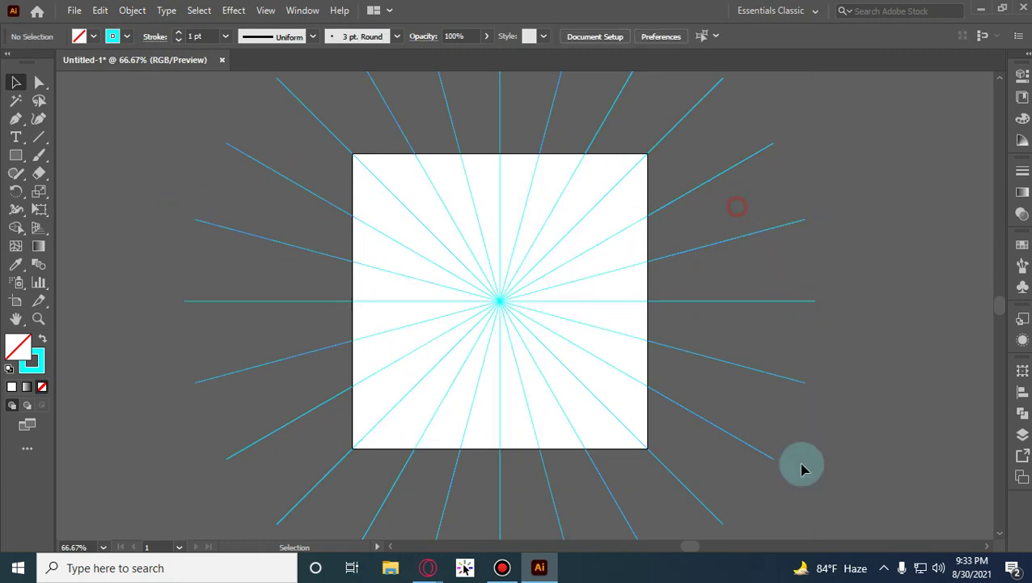
{"action": "left_click", "coordinate": [883, 568]}
{"action": "left_click", "coordinate": [874, 542]}
{"action": "double_click", "coordinate": [873, 547]}
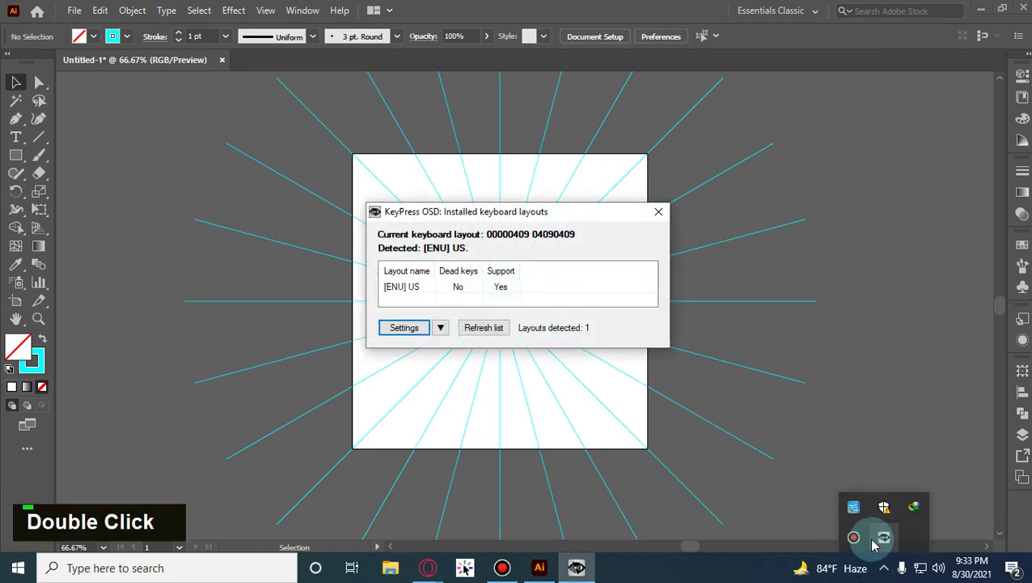
{"action": "left_click", "coordinate": [667, 220]}
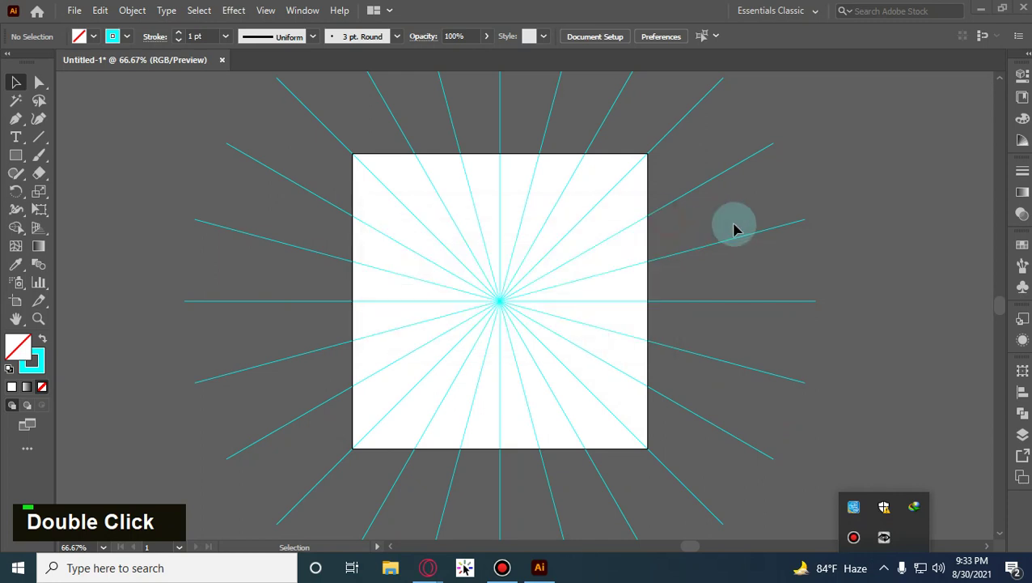
Lock the grid layer and add a new layer above it.
{"action": "key", "text": "space"}
{"action": "left_click_drag", "start_coordinate": [783, 214], "coordinate": [719, 213]}
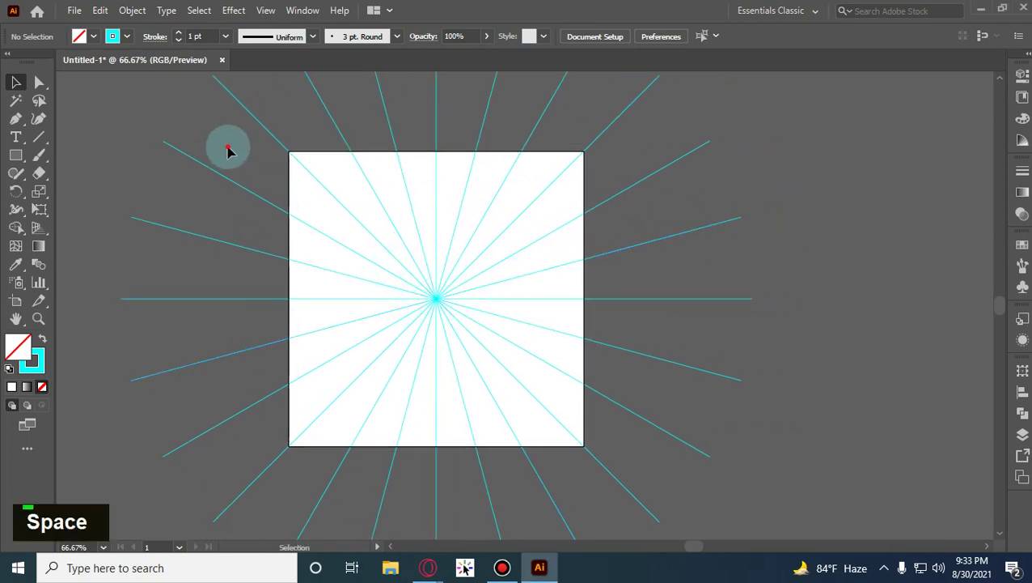
{"action": "left_click_drag", "start_coordinate": [228, 149], "coordinate": [693, 463]}
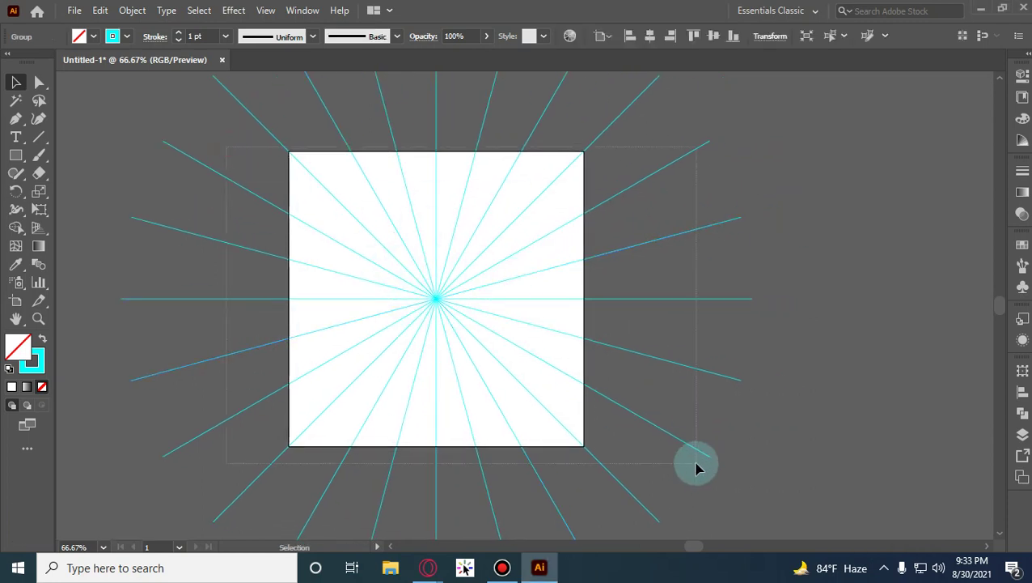
{"action": "left_click", "coordinate": [1022, 434]}
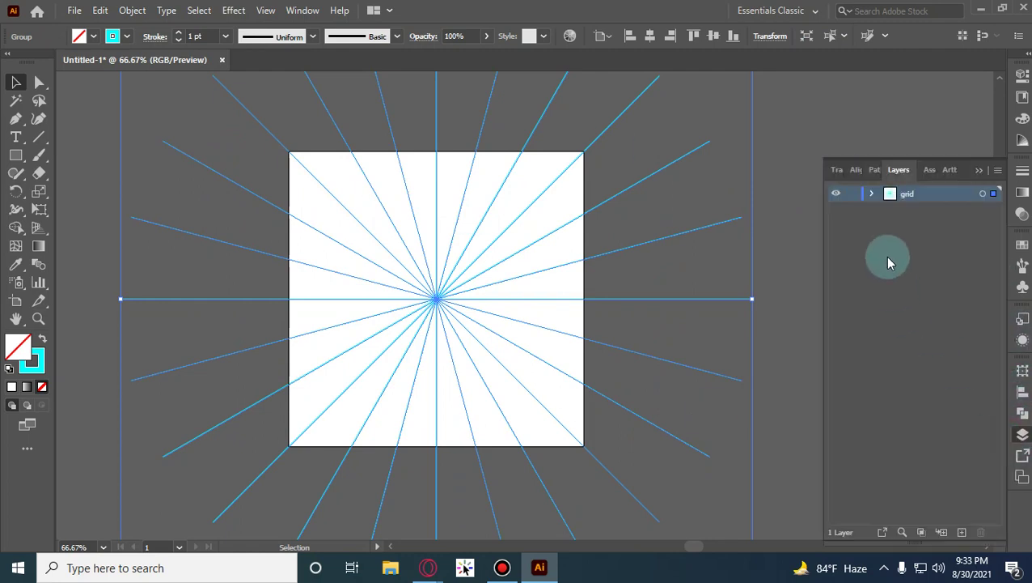
{"action": "left_click", "coordinate": [852, 194]}
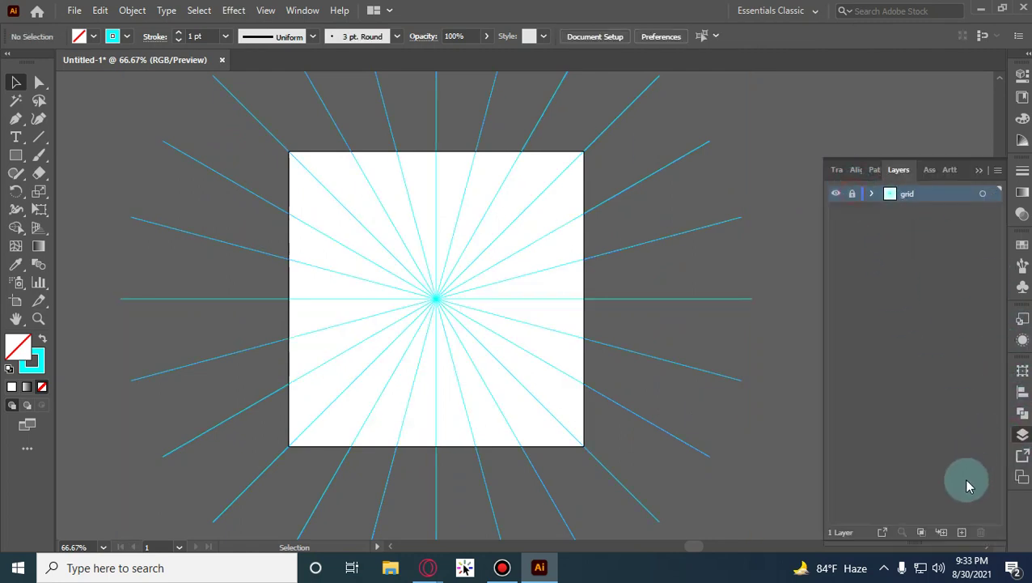
{"action": "left_click", "coordinate": [962, 533]}
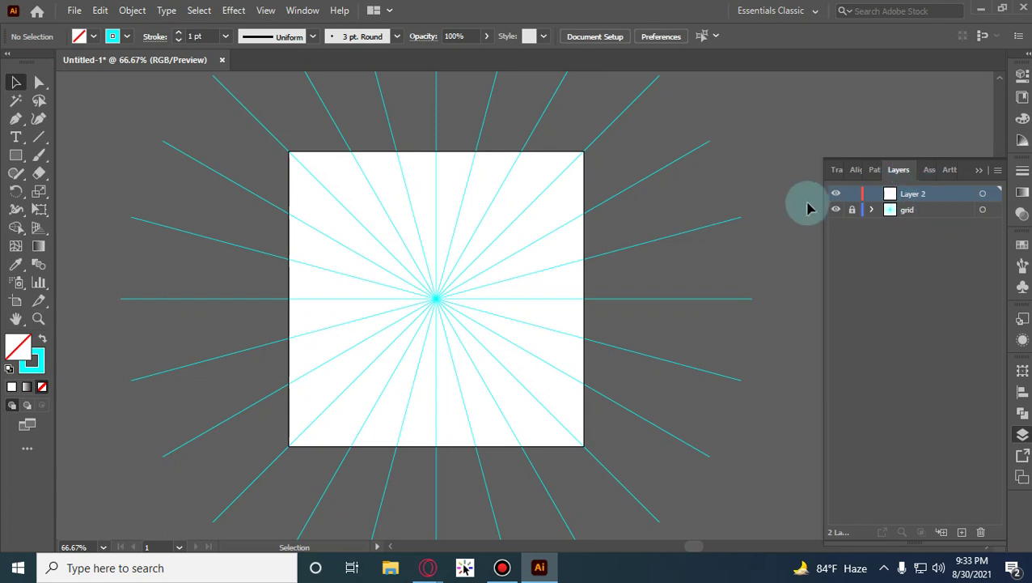
{"action": "left_click", "coordinate": [397, 270]}
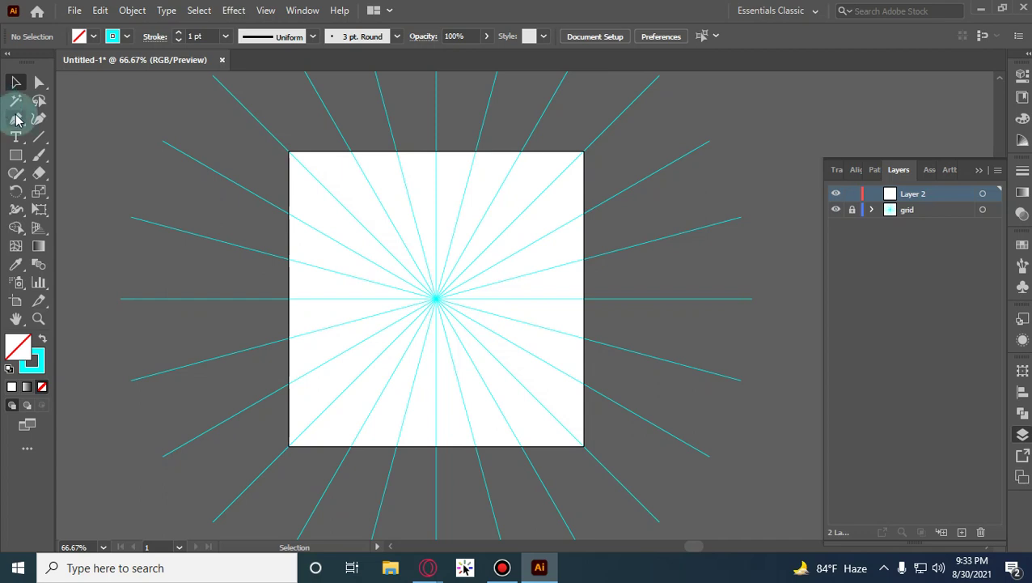
Draw a 500 px vertical line with the Pen tool on the new layer, from the artboard's upper edge to its lower edge through the centre.
{"action": "scroll", "coordinate": [477, 139], "scroll_direction": "up", "scroll_amount": 1}
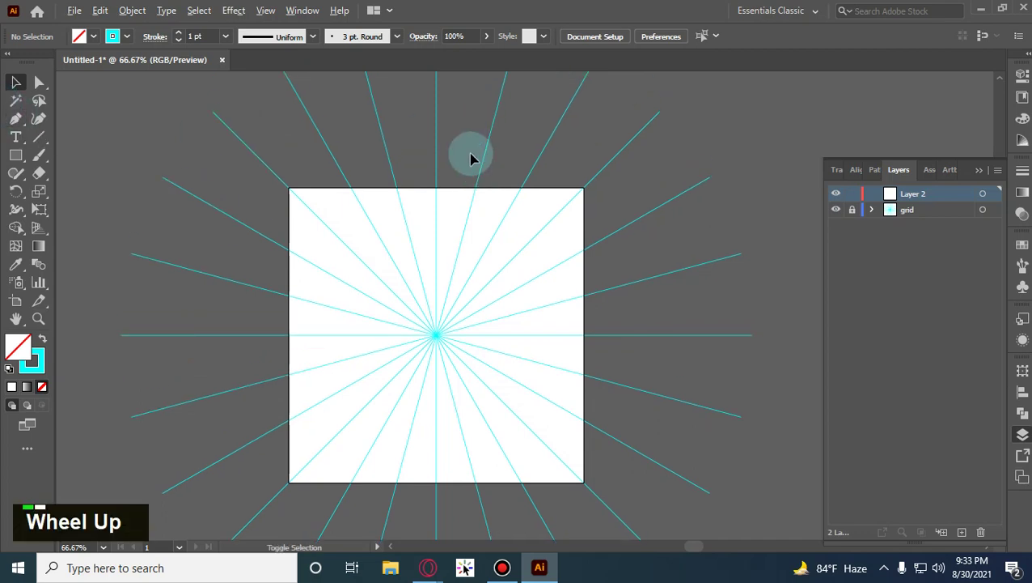
{"action": "scroll", "coordinate": [471, 158], "scroll_direction": "down", "scroll_amount": 1, "text": "alt+shift"}
{"action": "scroll", "coordinate": [431, 106], "scroll_direction": "up", "scroll_amount": 1}
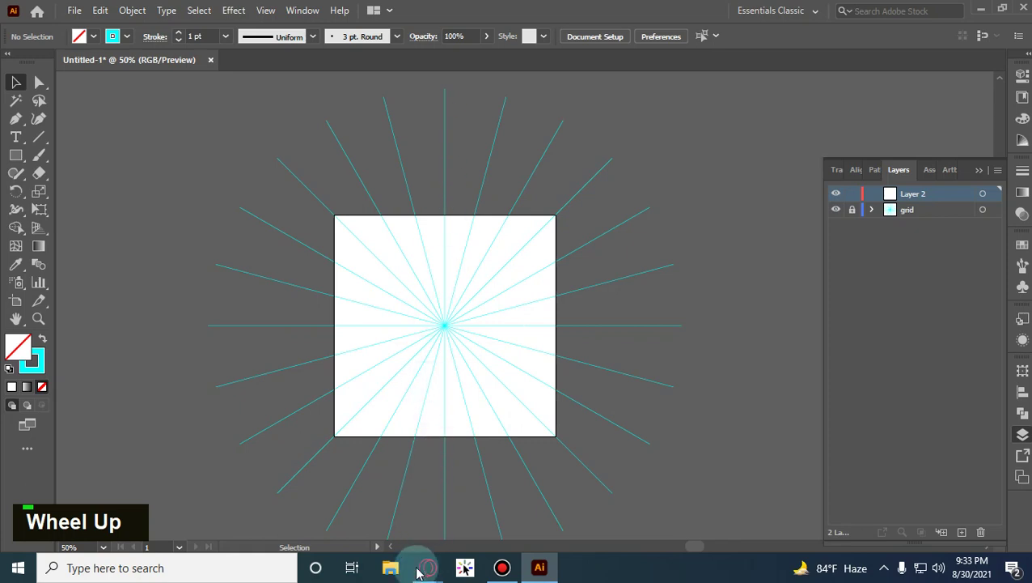
{"action": "key", "text": "alt+shift"}
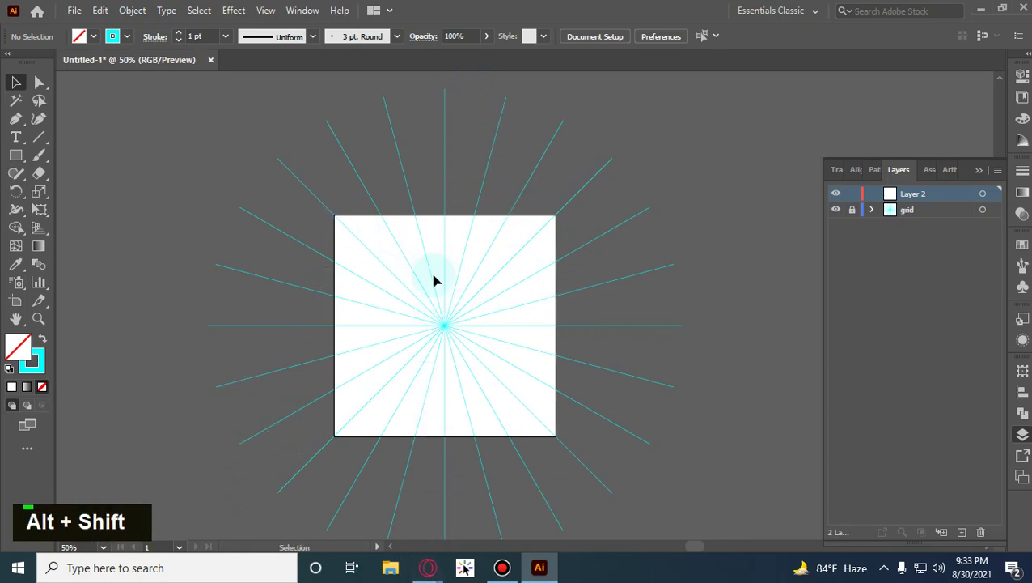
{"action": "scroll", "coordinate": [471, 311], "scroll_direction": "up", "scroll_amount": 1, "text": "alt+shift"}
{"action": "scroll", "coordinate": [473, 308], "scroll_direction": "up", "scroll_amount": 1, "text": "alt+shift"}
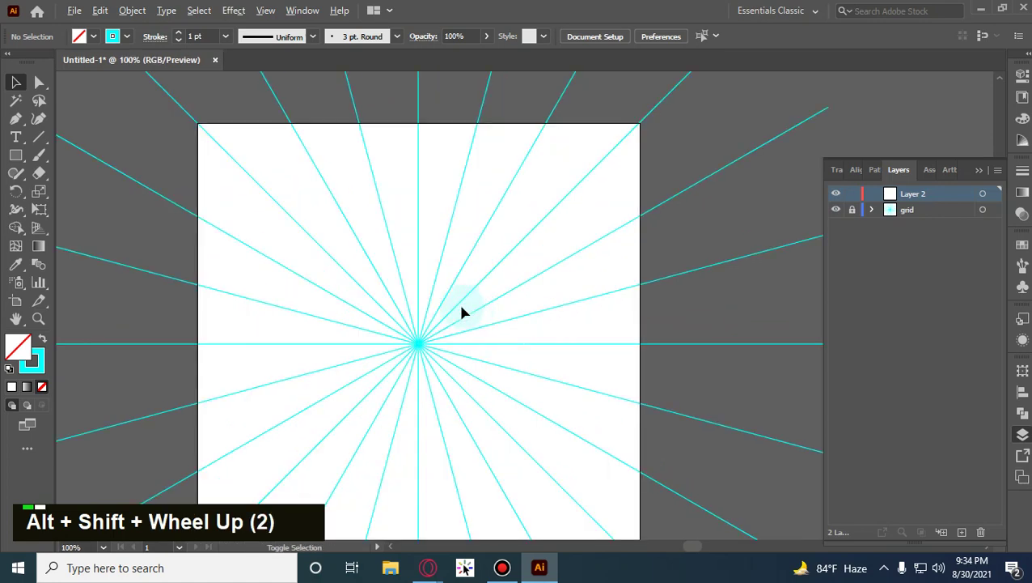
{"action": "left_click", "coordinate": [22, 120]}
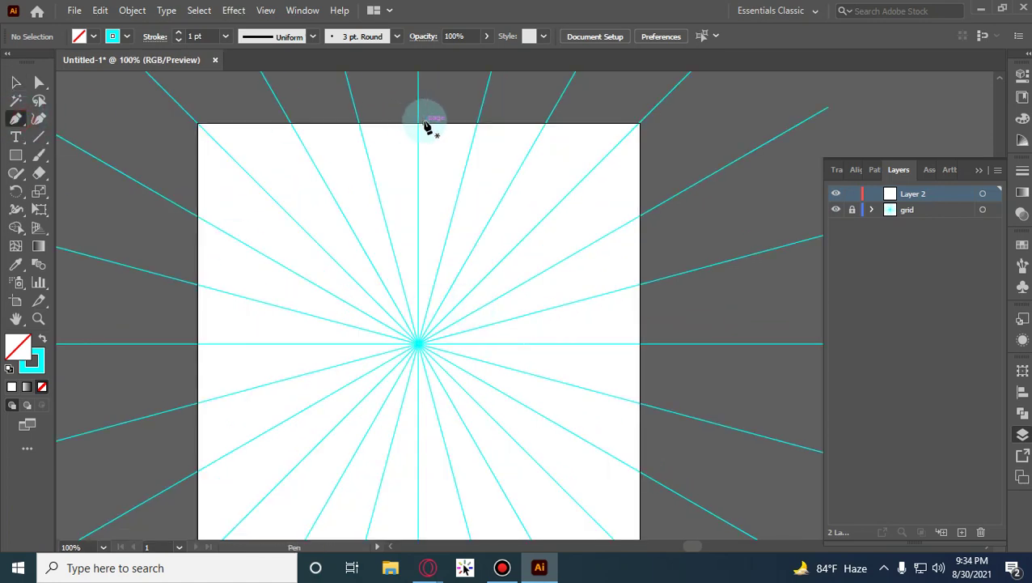
{"action": "left_click", "coordinate": [418, 125]}
{"action": "scroll", "coordinate": [419, 127], "scroll_direction": "down", "scroll_amount": 4}
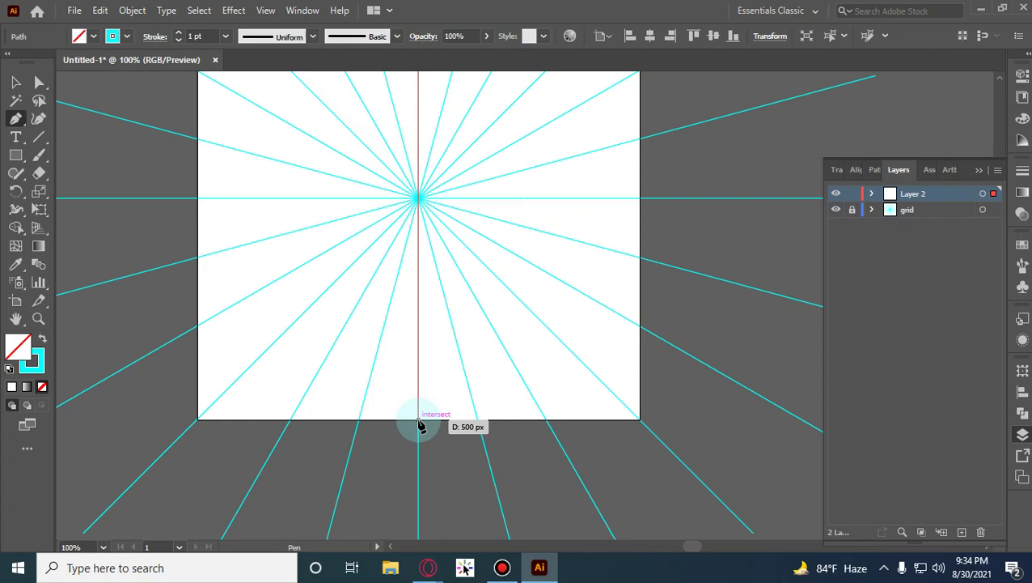
{"action": "left_click", "coordinate": [419, 420]}
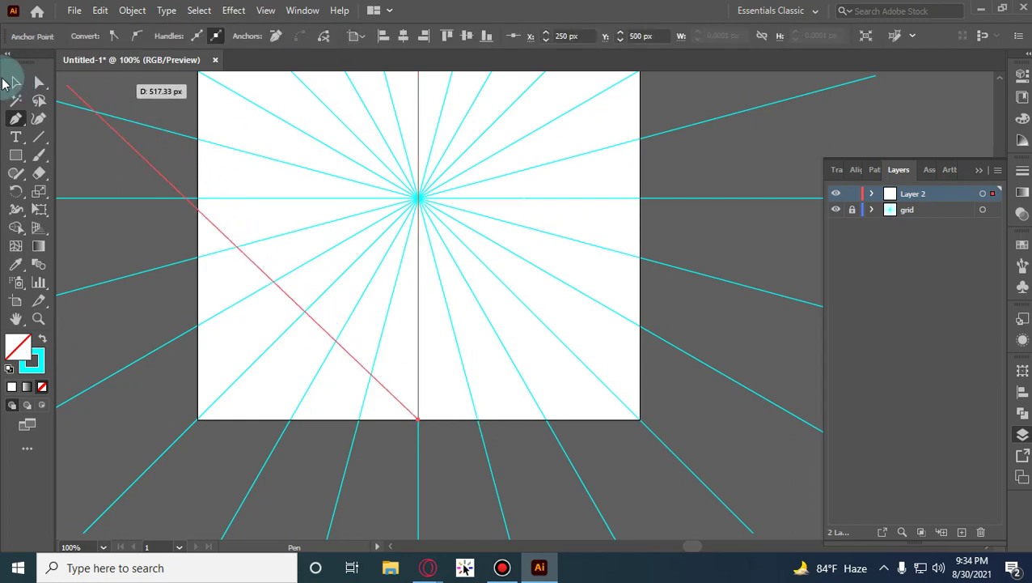
{"action": "left_click", "coordinate": [16, 82]}
Set the stroke colour of the new vertical line to black.
{"action": "scroll", "coordinate": [165, 216], "scroll_direction": "up", "scroll_amount": 1}
{"action": "left_click_drag", "start_coordinate": [330, 201], "coordinate": [497, 368]}
{"action": "left_click", "coordinate": [127, 36]}
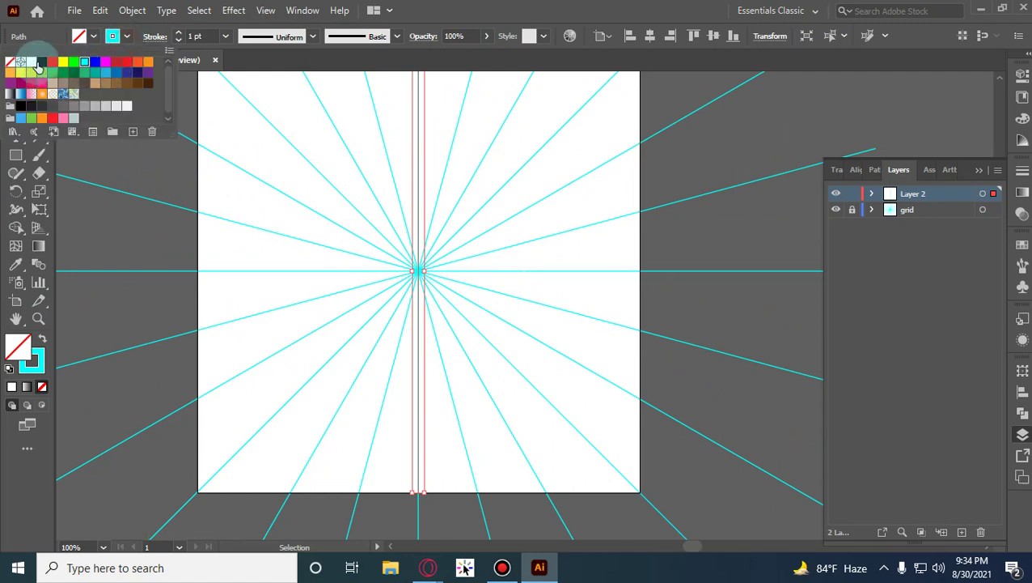
{"action": "left_click", "coordinate": [41, 63]}
{"action": "left_click", "coordinate": [289, 202]}
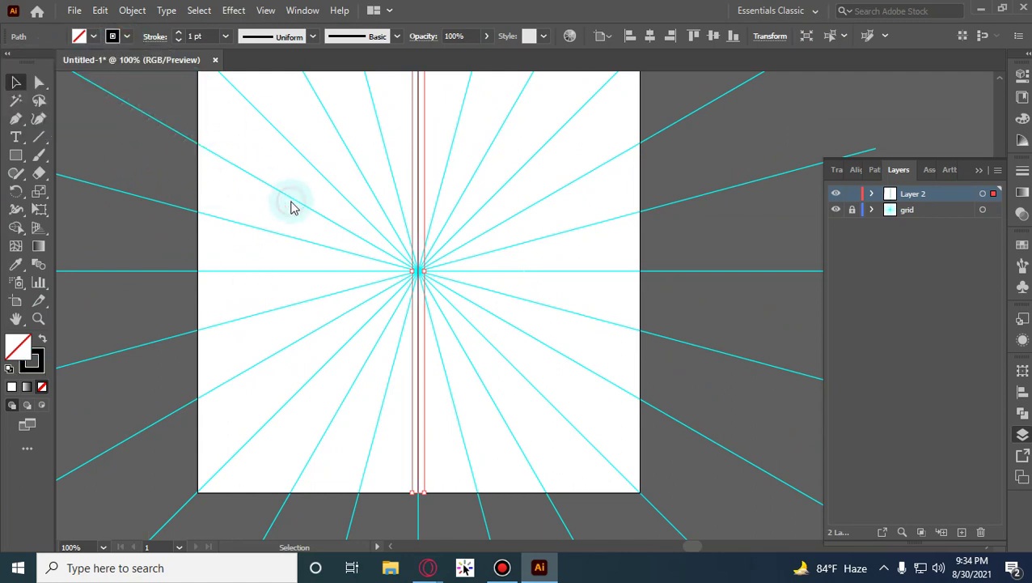
Check the artwork in outline view, return to preview and select the black vertical line.
{"action": "scroll", "coordinate": [339, 244], "scroll_direction": "down", "scroll_amount": 1}
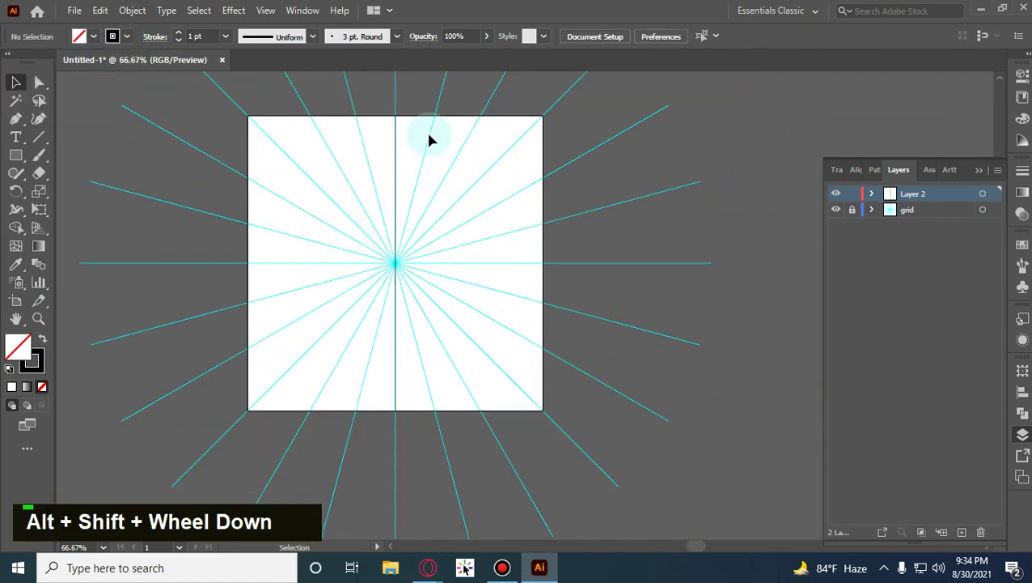
{"action": "key", "text": "ctrl+y"}
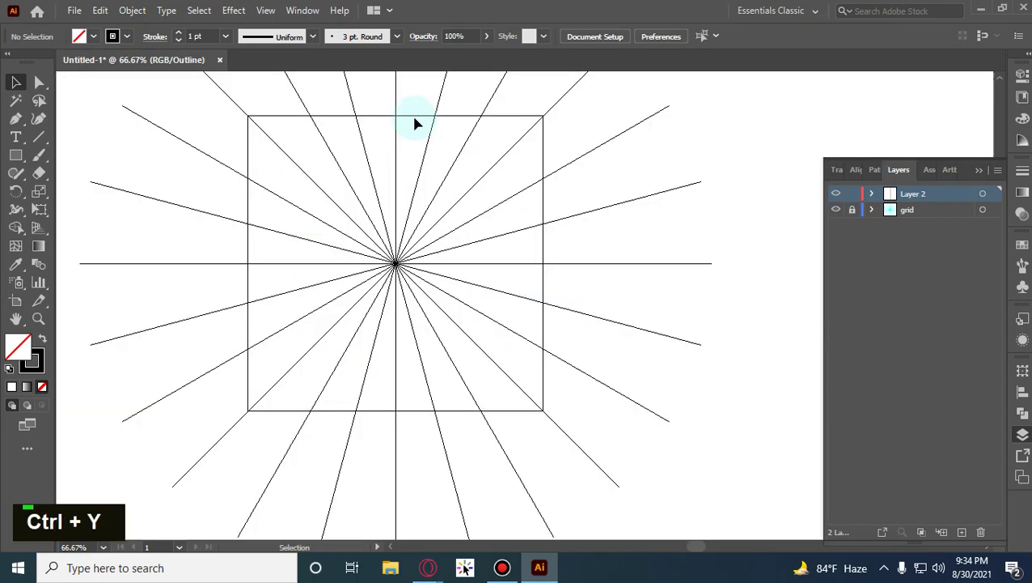
{"action": "key", "text": "ctrl+y"}
{"action": "left_click_drag", "start_coordinate": [356, 128], "coordinate": [634, 115]}
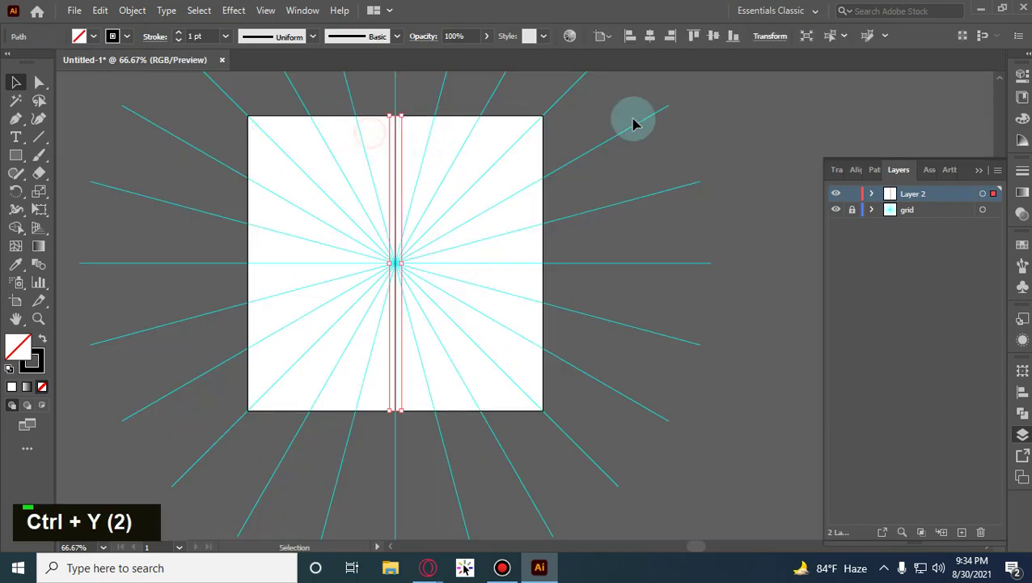
{"action": "left_click", "coordinate": [458, 145]}
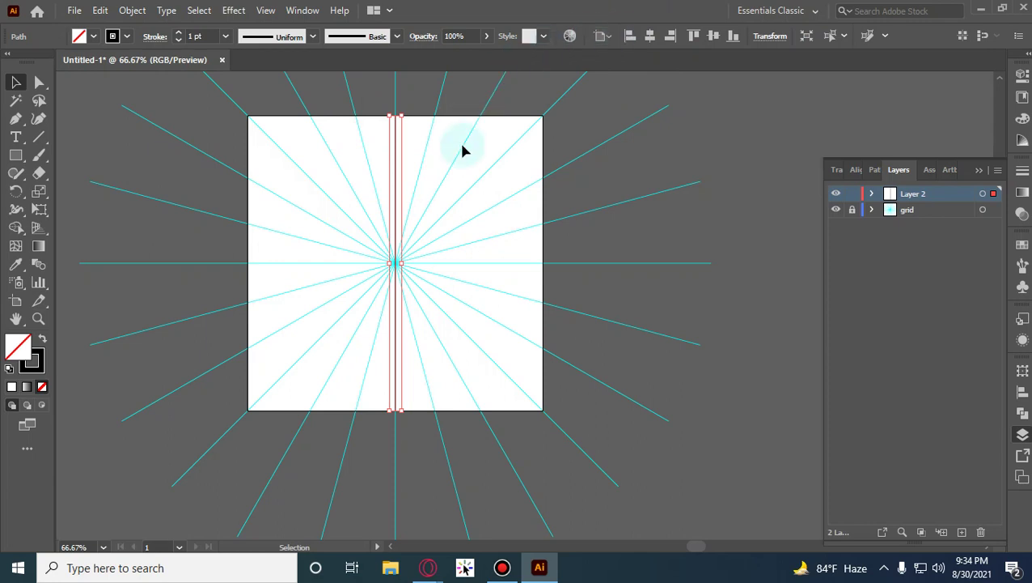
{"action": "left_click_drag", "start_coordinate": [329, 160], "coordinate": [518, 279]}
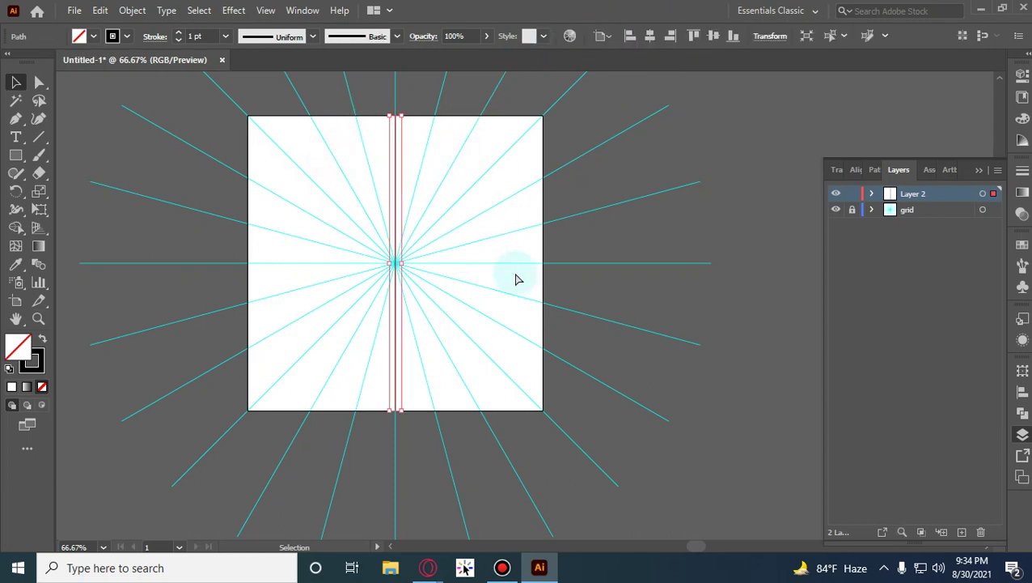
Duplicate the black vertical line in place and rotate the copy 90° into a horizontal line through the centre.
{"action": "key", "text": "ctrl+c"}
{"action": "key", "text": "ctrl+f"}
{"action": "key", "text": "shift"}
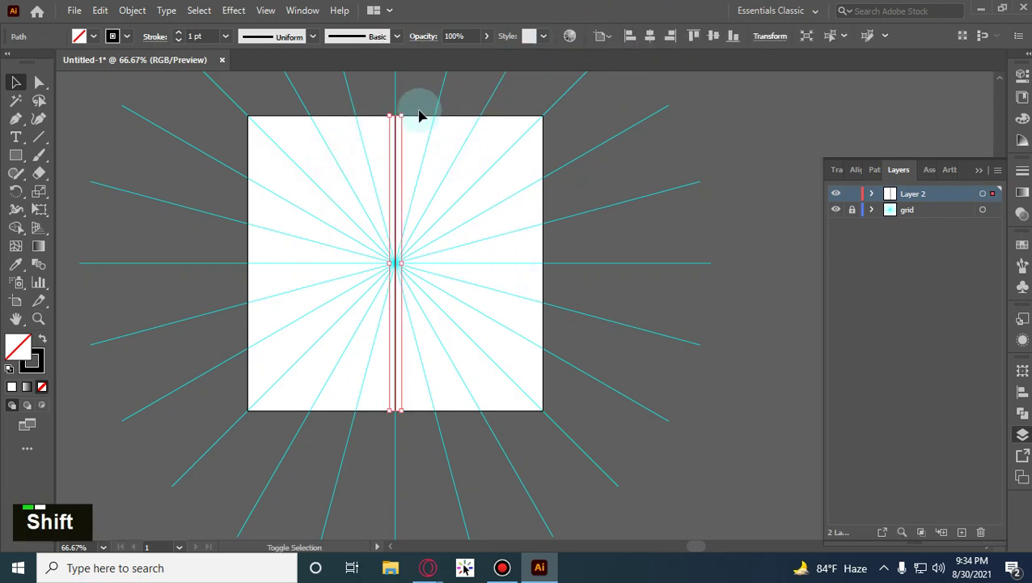
{"action": "left_click_drag", "start_coordinate": [407, 106], "coordinate": [650, 313]}
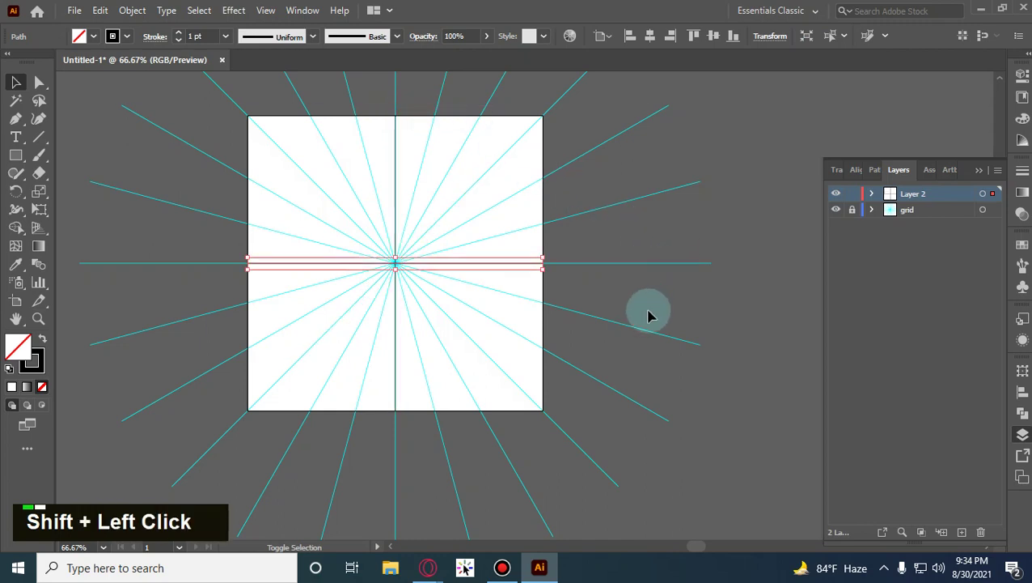
{"action": "left_click", "coordinate": [649, 313]}
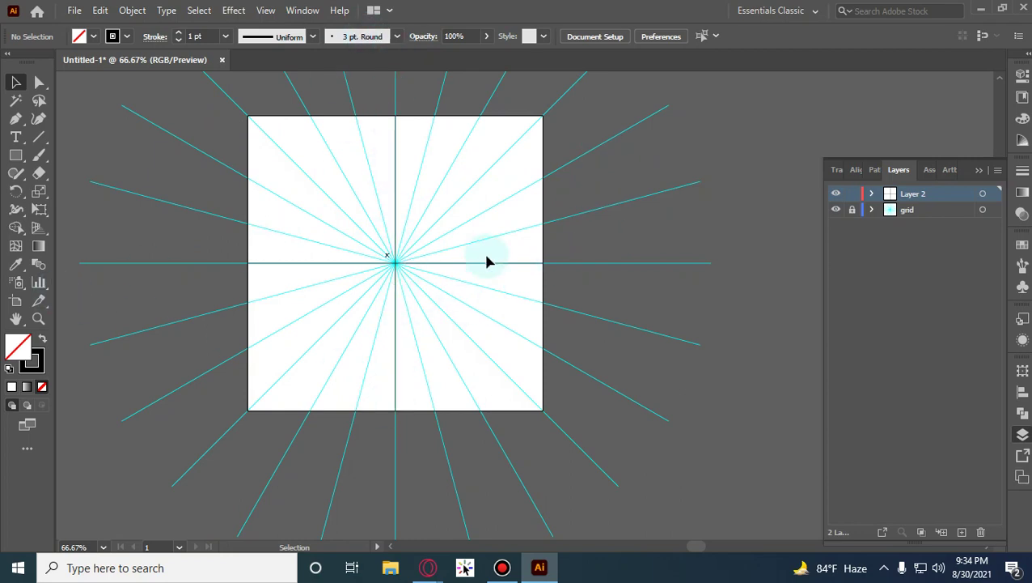
Hide the grid layer and check the black cross lines by selecting and deselecting them.
{"action": "left_click", "coordinate": [835, 210]}
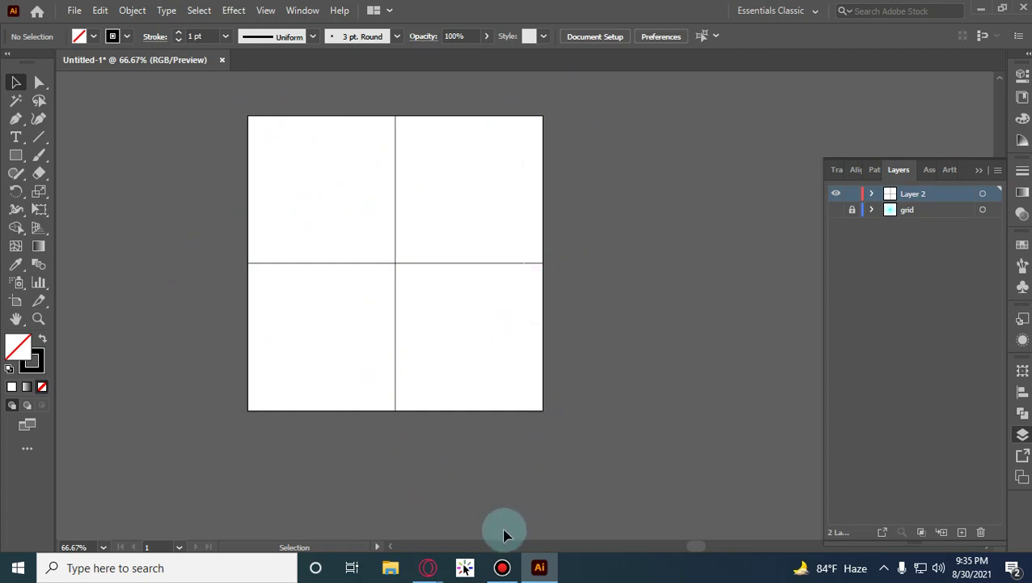
{"action": "scroll", "coordinate": [348, 320], "scroll_direction": "up", "scroll_amount": 1}
{"action": "scroll", "coordinate": [99, 341], "scroll_direction": "down", "scroll_amount": 1}
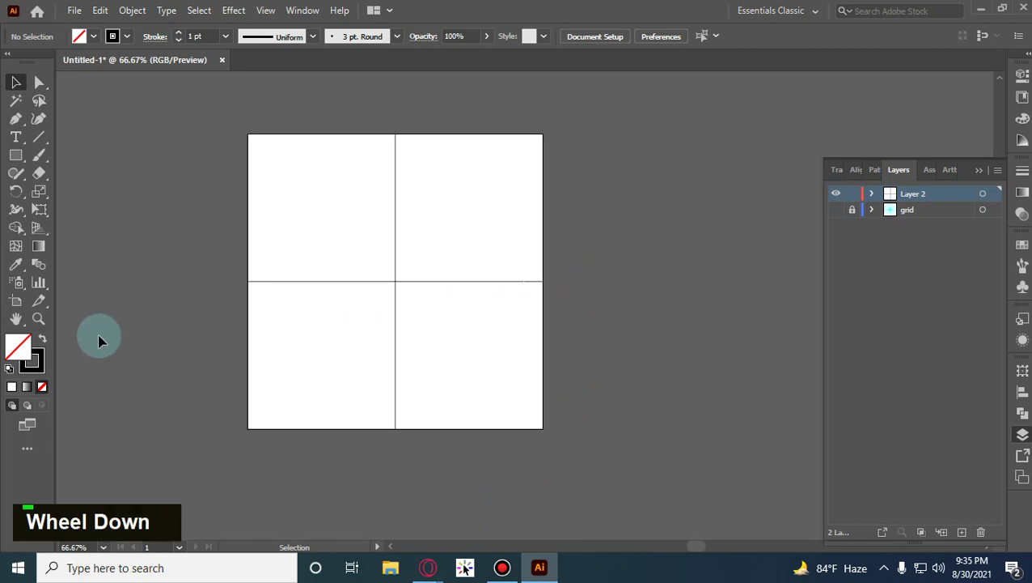
{"action": "scroll", "coordinate": [433, 303], "scroll_direction": "up", "scroll_amount": 1}
{"action": "left_click_drag", "start_coordinate": [203, 115], "coordinate": [333, 198]}
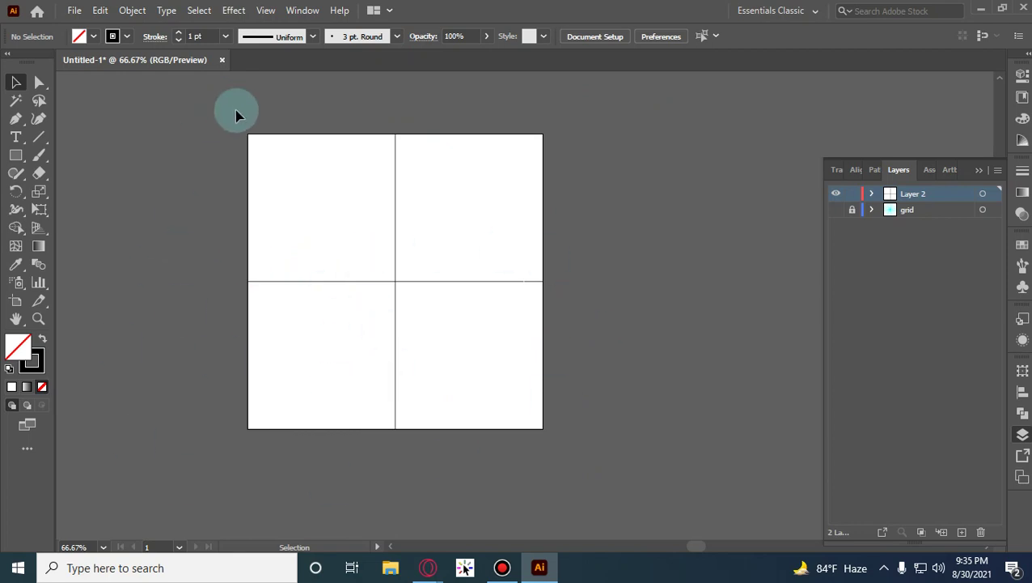
{"action": "left_click_drag", "start_coordinate": [285, 150], "coordinate": [658, 369]}
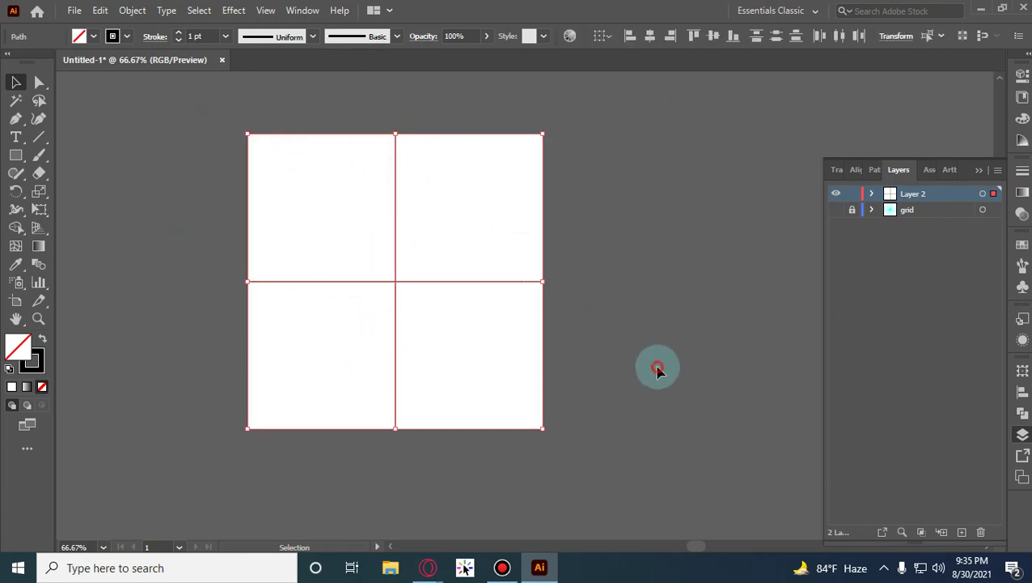
{"action": "left_click", "coordinate": [658, 368]}
{"action": "left_click_drag", "start_coordinate": [525, 173], "coordinate": [667, 348]}
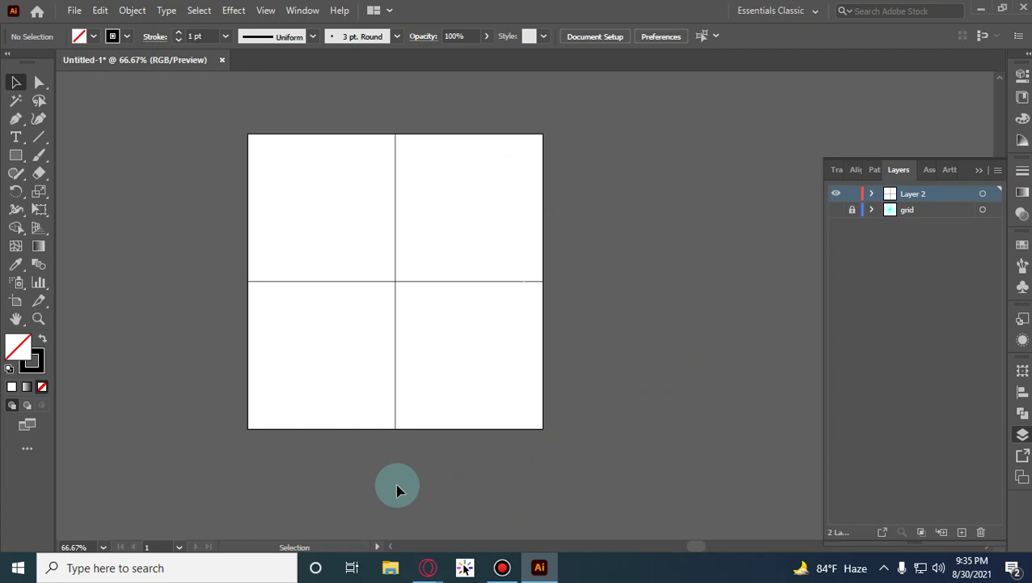
Rename the layer holding the black lines as Mandala.
{"action": "double_click", "coordinate": [915, 193]}
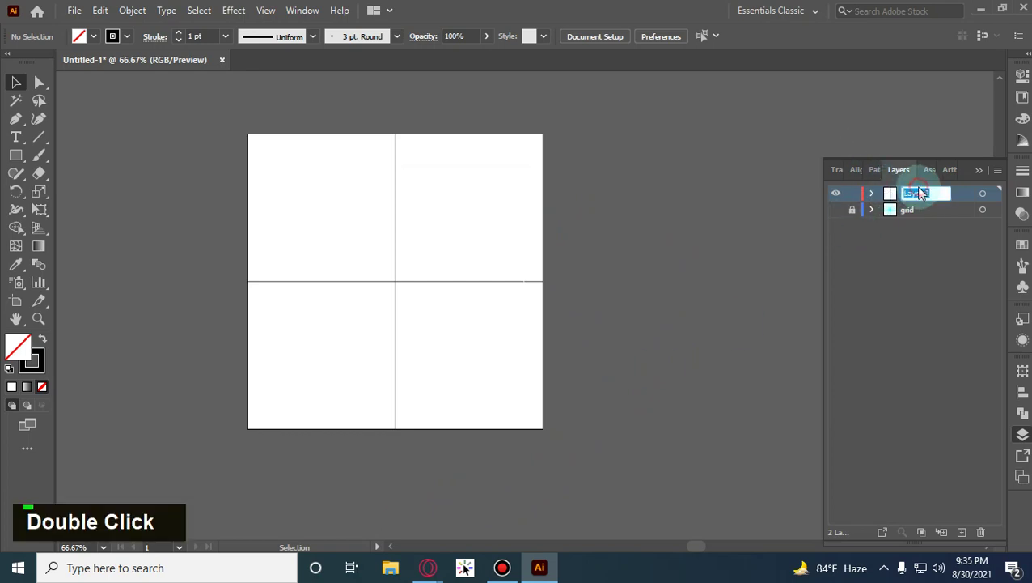
{"action": "key", "text": "shift"}
{"action": "type", "text": "Mandala"}
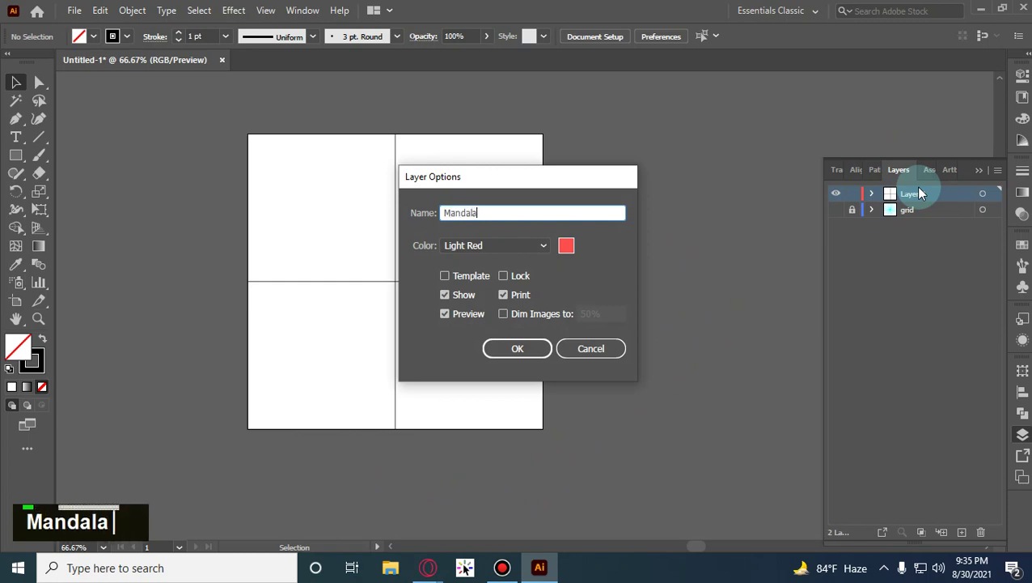
{"action": "key", "text": "Return"}
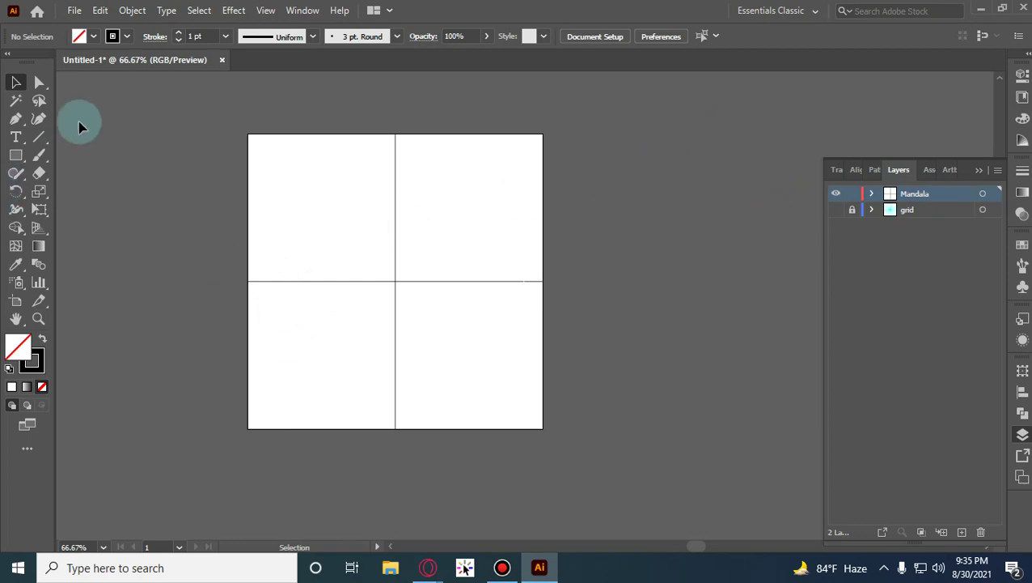
Paint a curved black stroke with the Paintbrush across the vertical line just above the centre and show the grid layer again.
{"action": "left_click", "coordinate": [42, 155]}
{"action": "scroll", "coordinate": [341, 288], "scroll_direction": "up", "scroll_amount": 5}
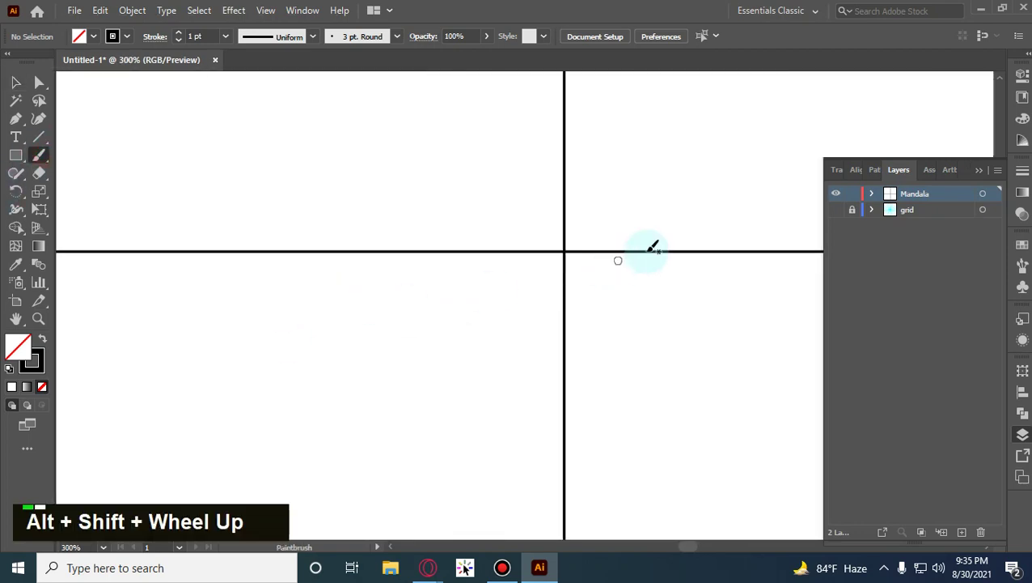
{"action": "left_click_drag", "start_coordinate": [652, 247], "coordinate": [424, 320]}
{"action": "mouse_move", "coordinate": [325, 323]}
{"action": "left_mouse_down"}
{"action": "mouse_move", "coordinate": [356, 298]}
{"action": "mouse_move", "coordinate": [365, 241]}
{"action": "mouse_move", "coordinate": [275, 181]}
{"action": "left_mouse_up"}
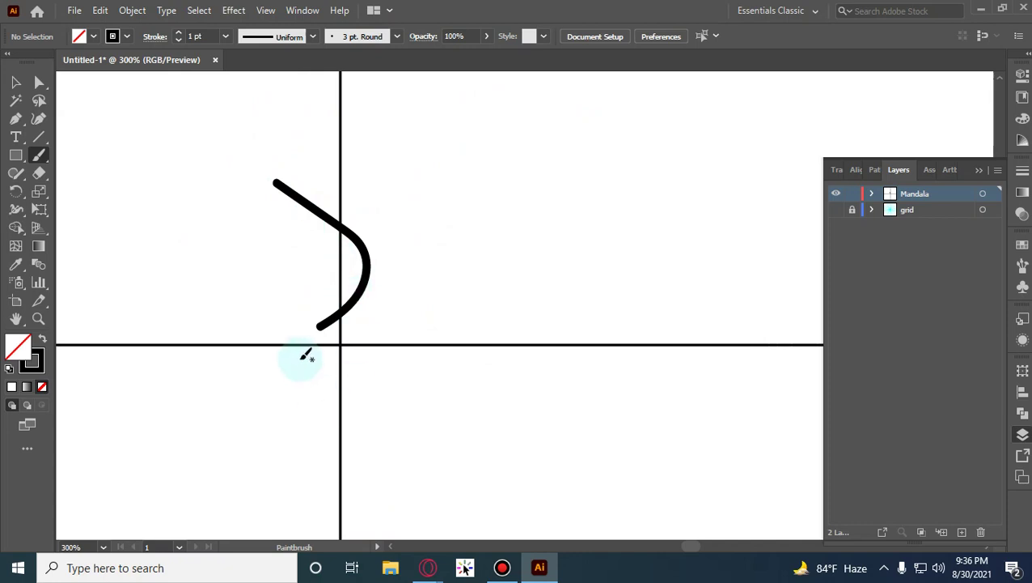
{"action": "key", "text": "alt+shift"}
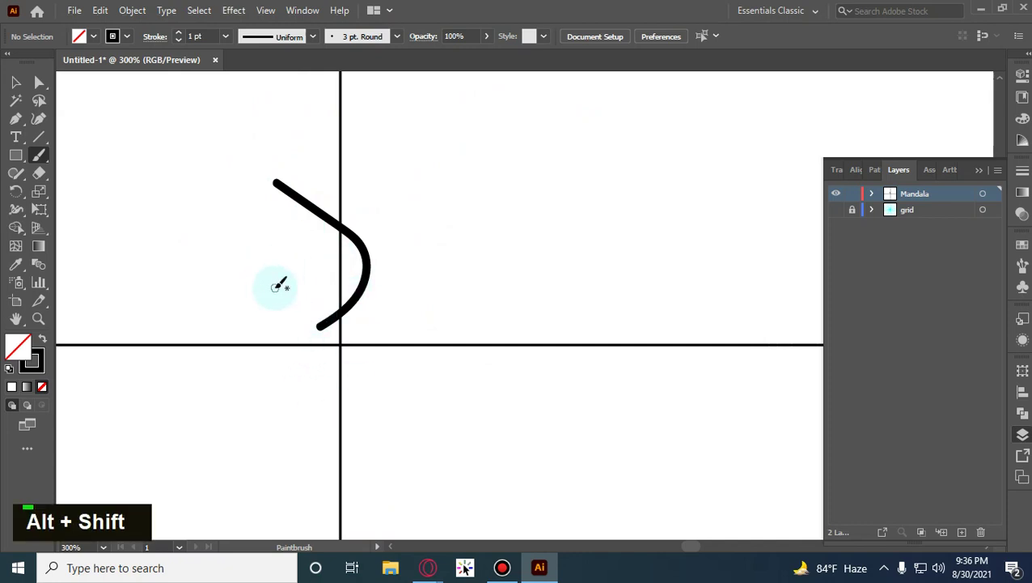
{"action": "left_click", "coordinate": [836, 210]}
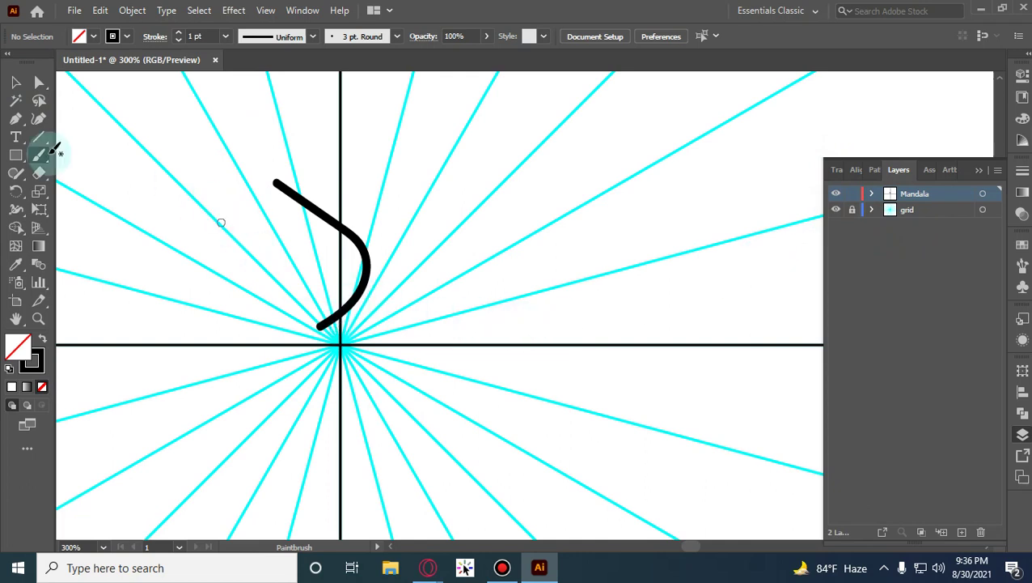
Move the curved brush stroke slightly to the right over the vertical line and deselect it.
{"action": "left_click", "coordinate": [17, 82]}
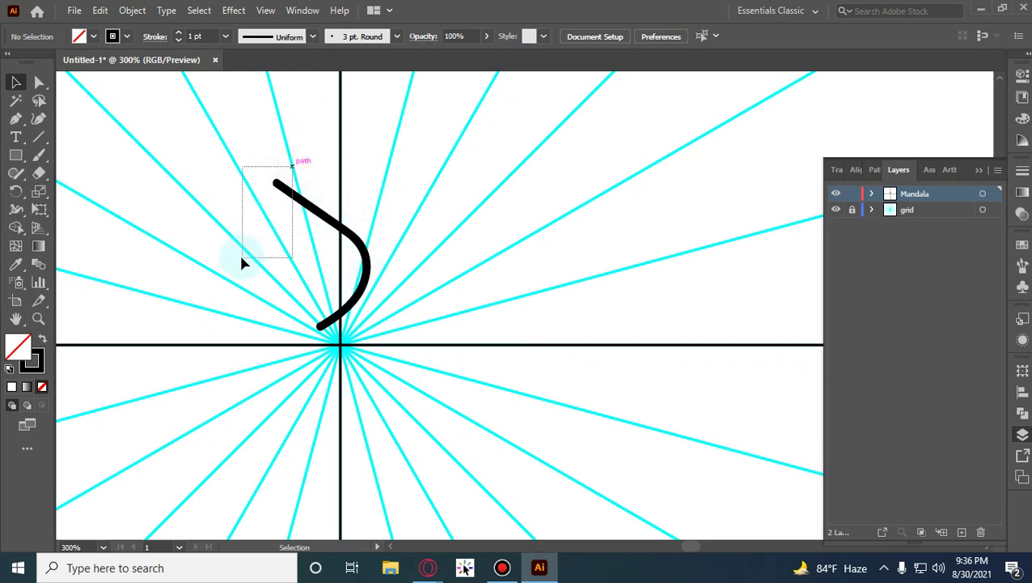
{"action": "left_click_drag", "start_coordinate": [243, 263], "coordinate": [242, 261]}
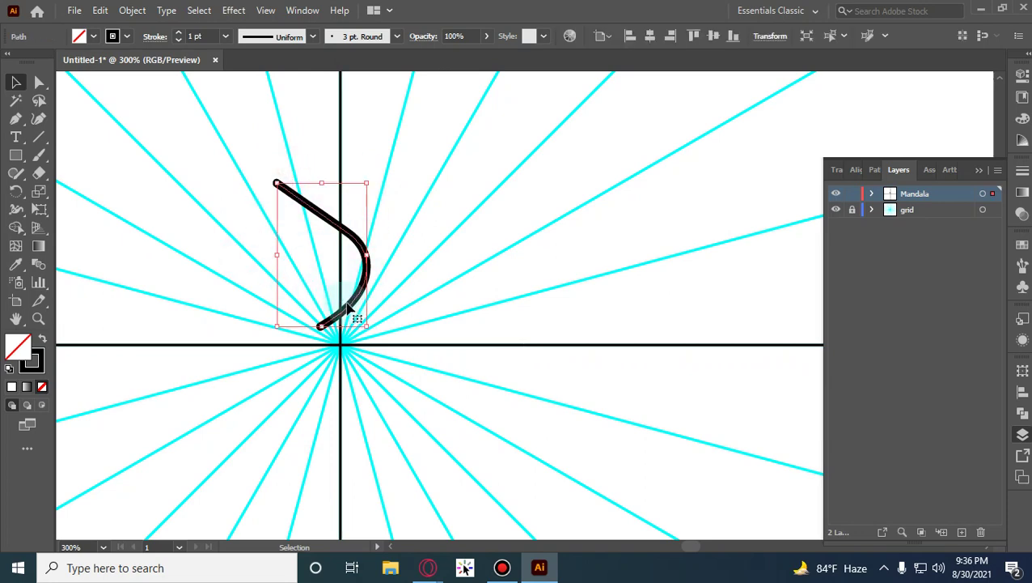
{"action": "left_click_drag", "start_coordinate": [348, 308], "coordinate": [353, 308]}
{"action": "left_click", "coordinate": [268, 132]}
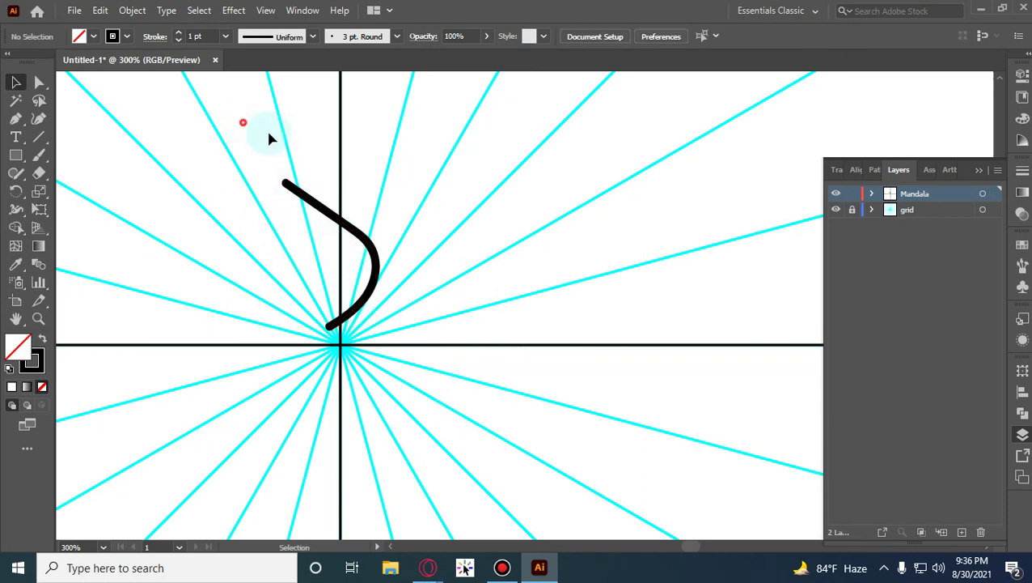
{"action": "left_click_drag", "start_coordinate": [269, 133], "coordinate": [286, 269]}
{"action": "left_click", "coordinate": [230, 124]}
{"action": "scroll", "coordinate": [298, 162], "scroll_direction": "down", "scroll_amount": 2, "text": "alt+shift"}
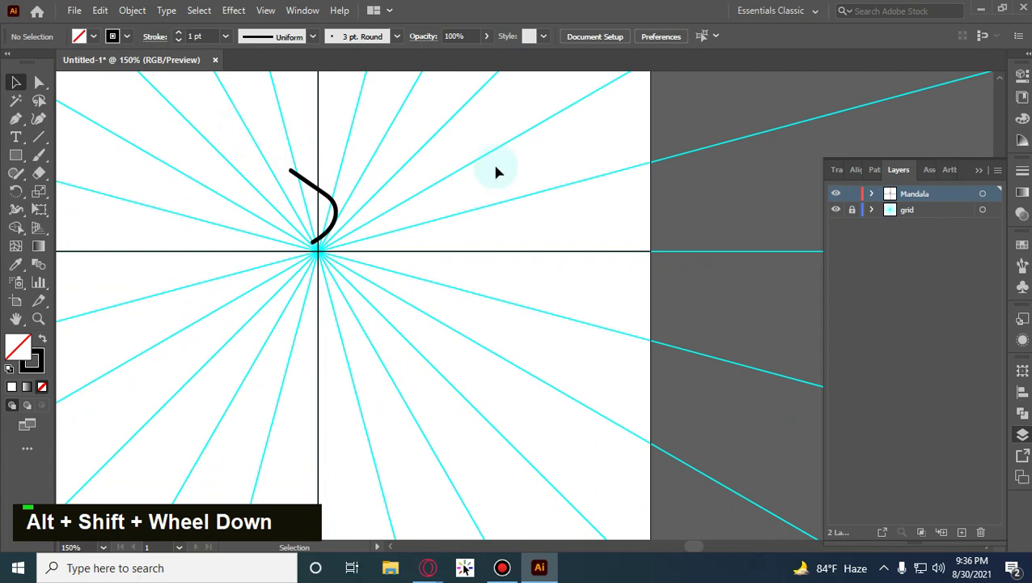
Apply a Transform effect with 1 copy to all paths on the Mandala layer, with its preview turned off.
{"action": "left_click", "coordinate": [995, 194]}
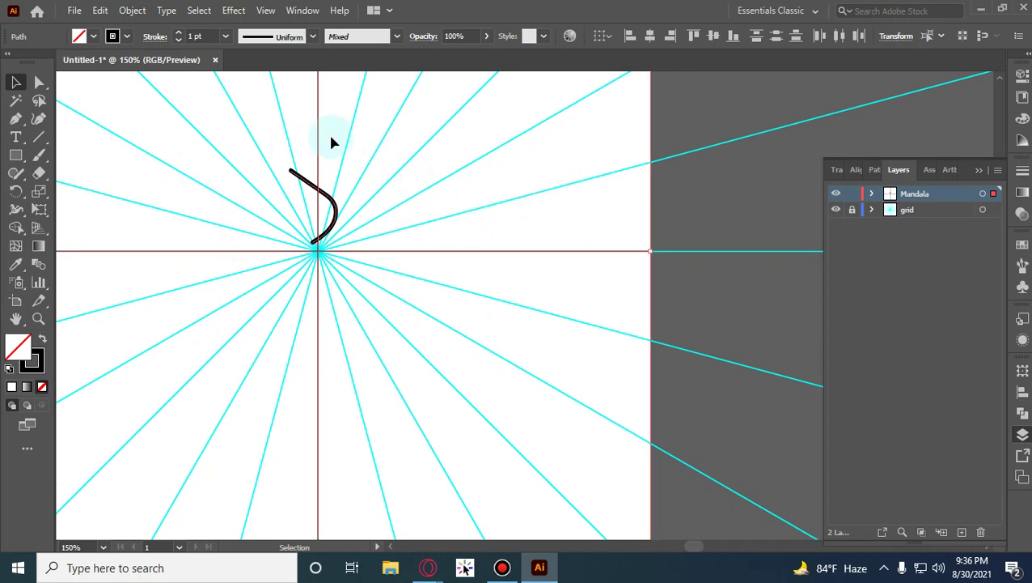
{"action": "left_click", "coordinate": [234, 11]}
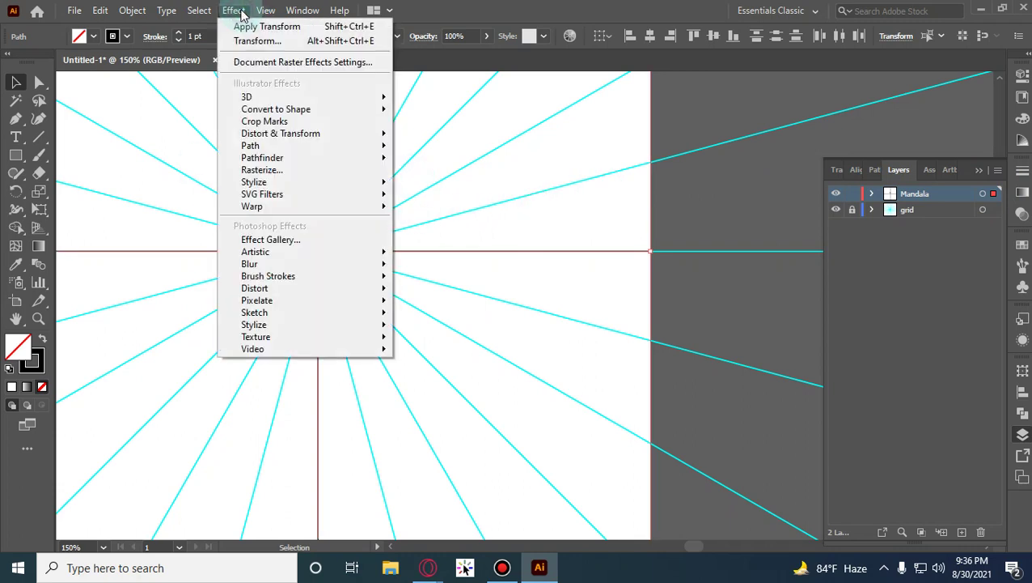
{"action": "mouse_move", "coordinate": [274, 137]}
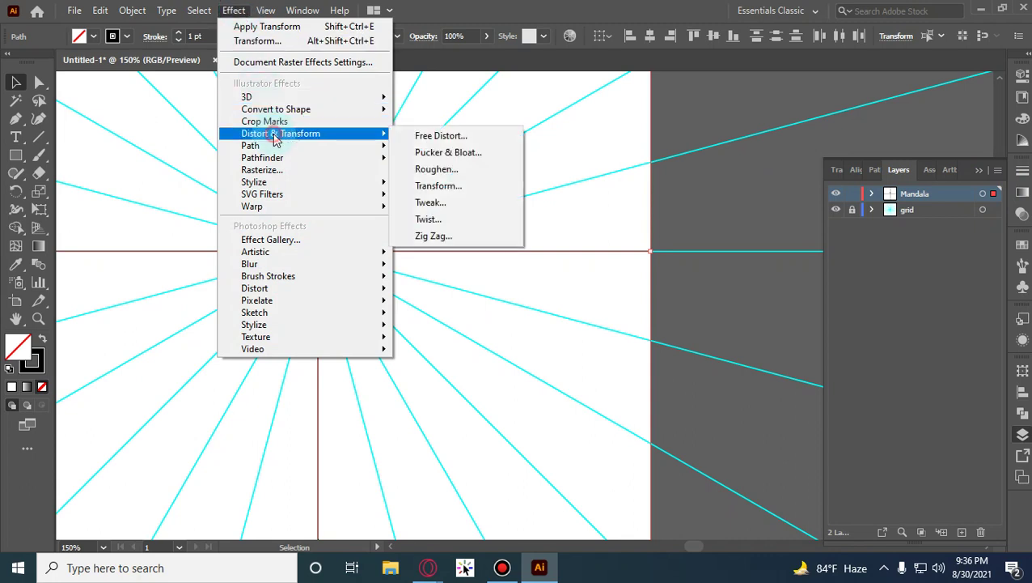
{"action": "left_click", "coordinate": [441, 189]}
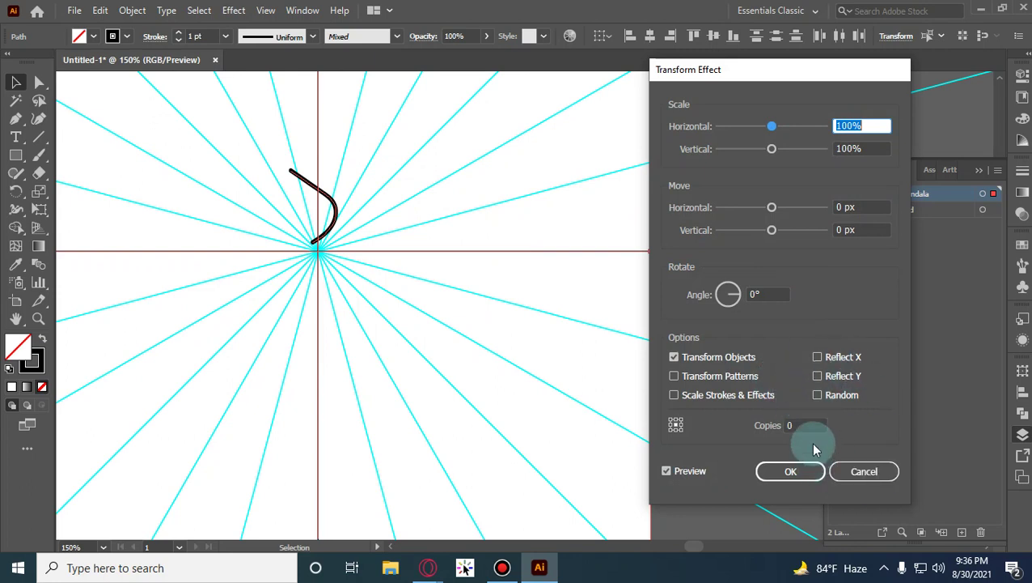
{"action": "left_click", "coordinate": [804, 425]}
{"action": "type", "text": "1"}
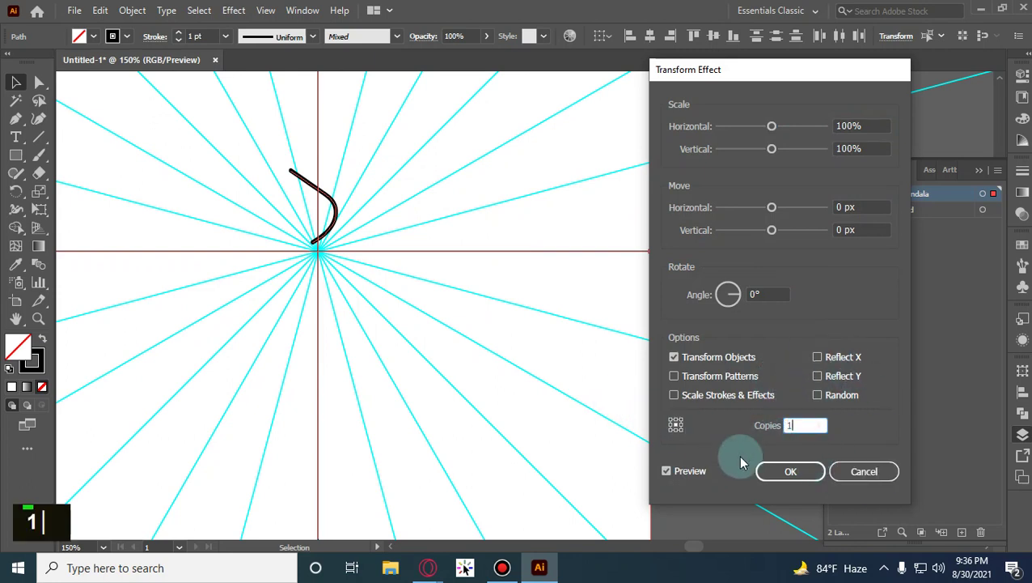
{"action": "left_click", "coordinate": [690, 472]}
{"action": "double_click", "coordinate": [675, 471]}
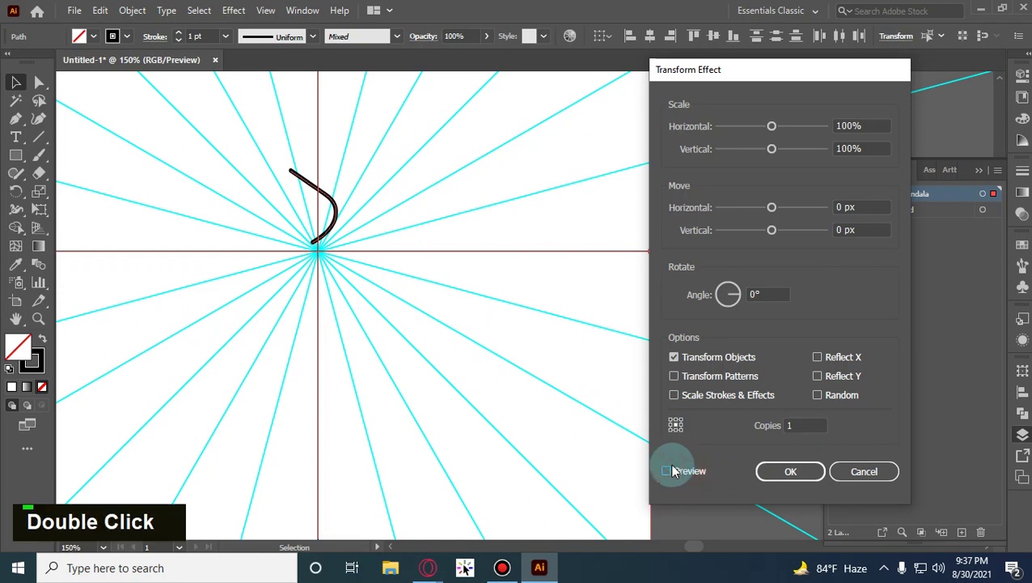
{"action": "left_click", "coordinate": [813, 478]}
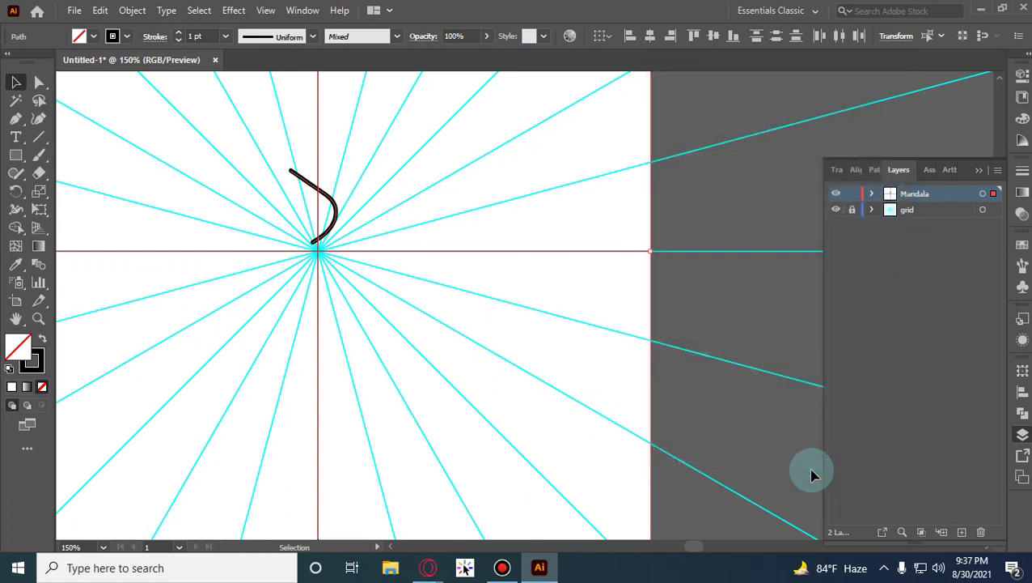
Expand the Mandala layer to examine its paths and deselect the artwork.
{"action": "left_click", "coordinate": [873, 194]}
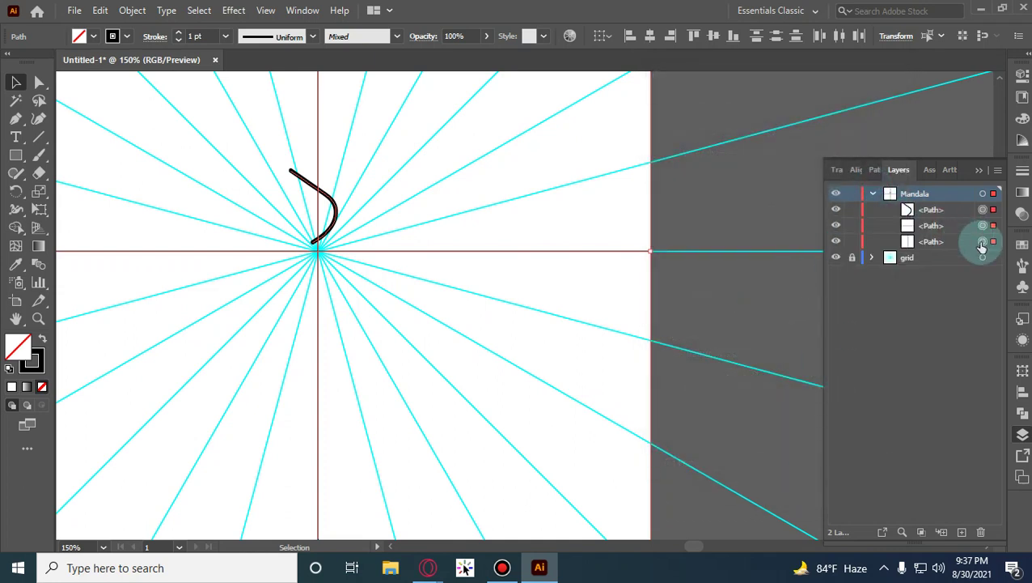
{"action": "left_click", "coordinate": [961, 357]}
{"action": "left_click", "coordinate": [728, 295]}
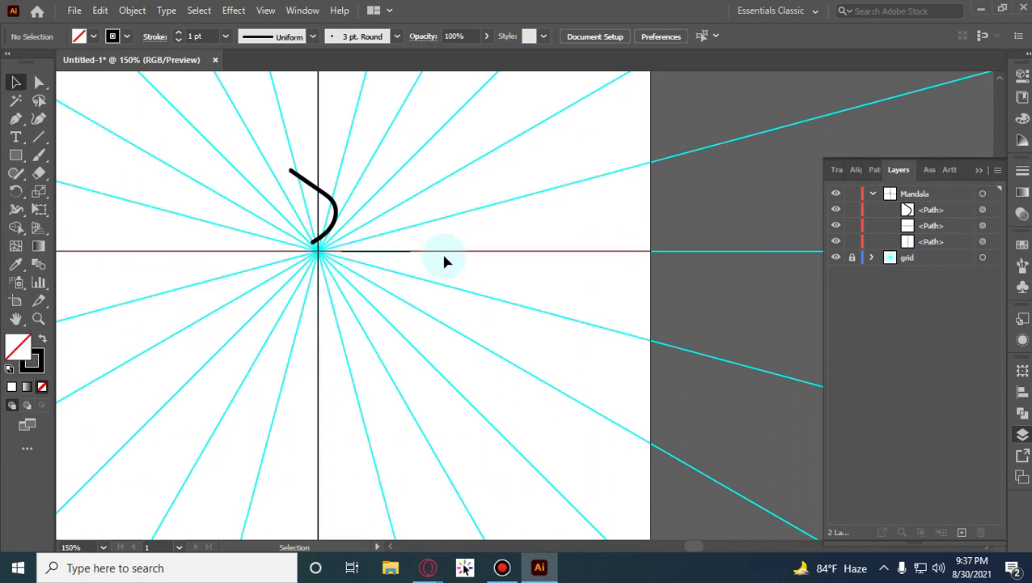
Undo the Transform effect on the paths and the move of the curved brush stroke, leaving nothing selected.
{"action": "key", "text": "ctrl"}
{"action": "key", "text": "ctrl+z"}
{"action": "key", "text": "ctrl+z"}
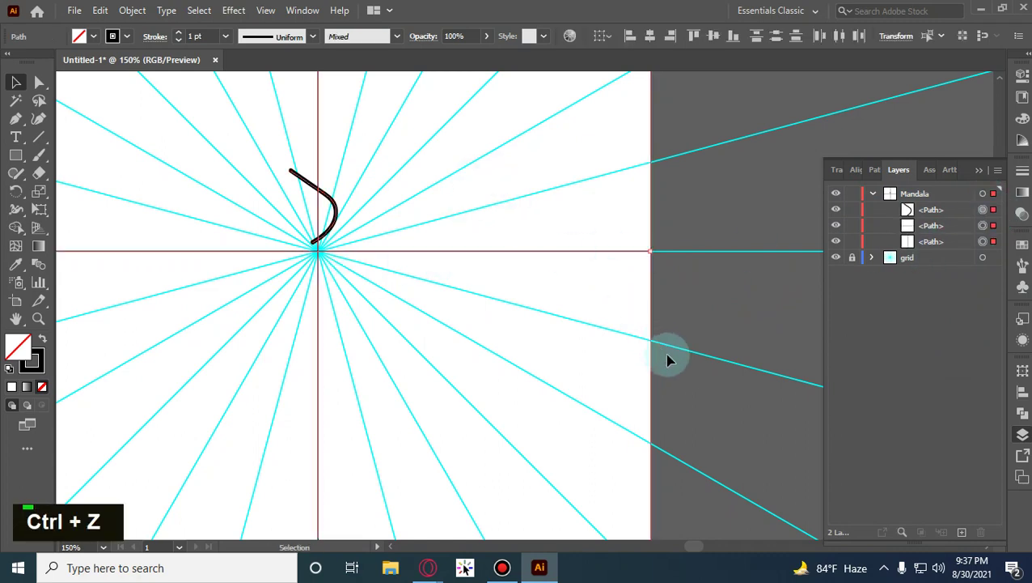
{"action": "left_click", "coordinate": [740, 331]}
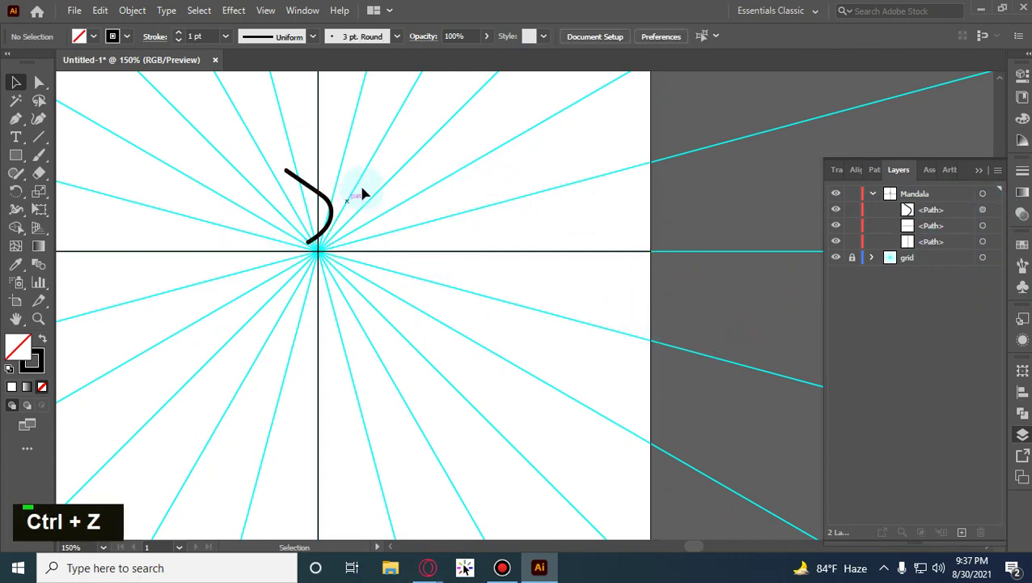
Apply a Transform effect with 1 copy and preview enabled to the curved brush stroke alone.
{"action": "left_click", "coordinate": [297, 185]}
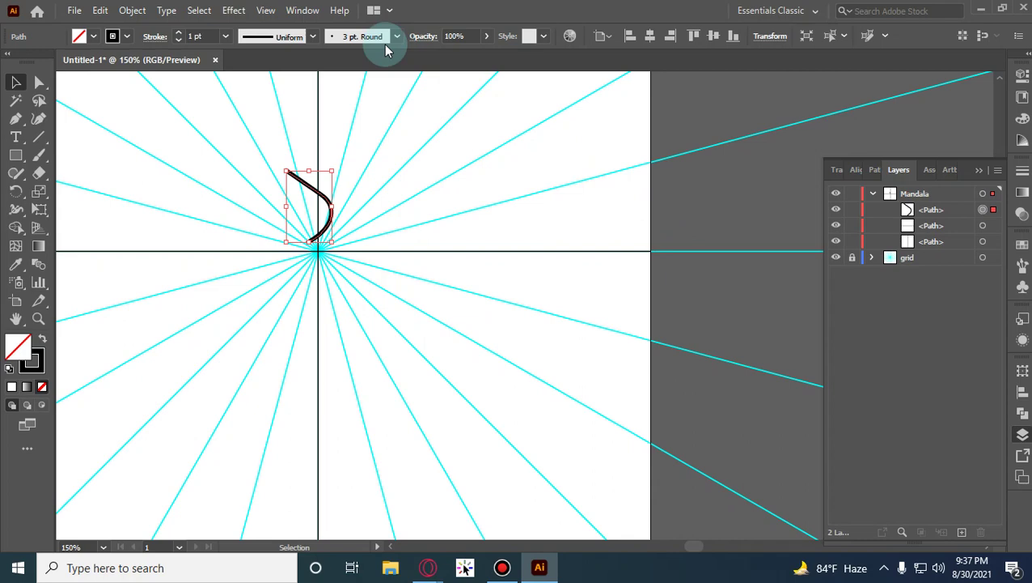
{"action": "left_click", "coordinate": [233, 10]}
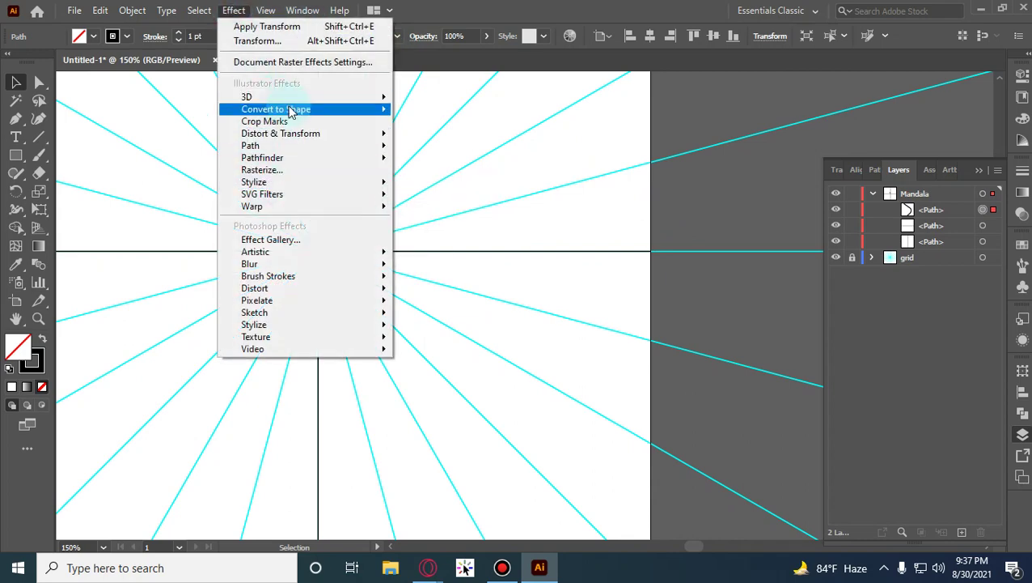
{"action": "mouse_move", "coordinate": [300, 133]}
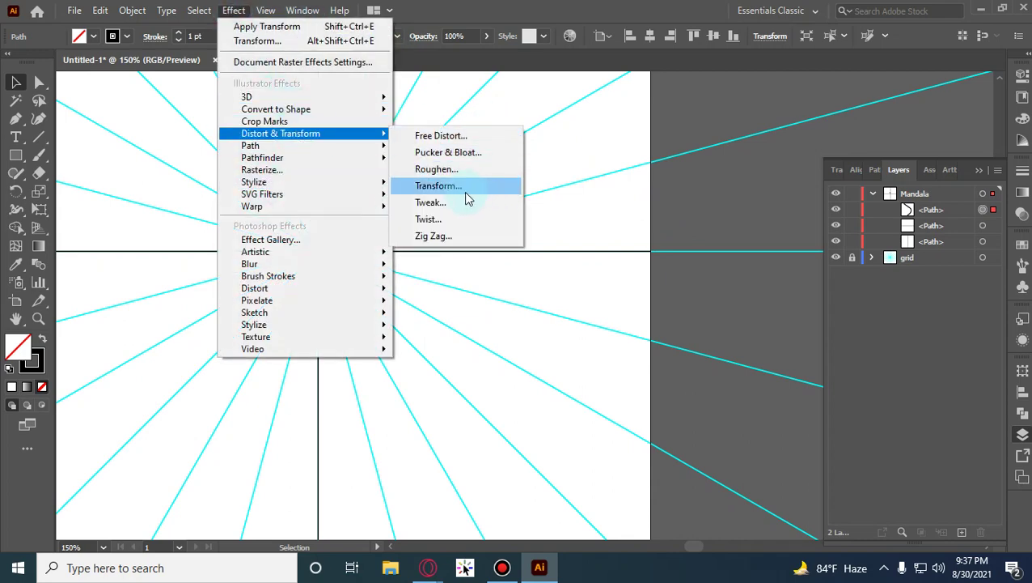
{"action": "left_click", "coordinate": [463, 189]}
{"action": "left_click", "coordinate": [802, 424]}
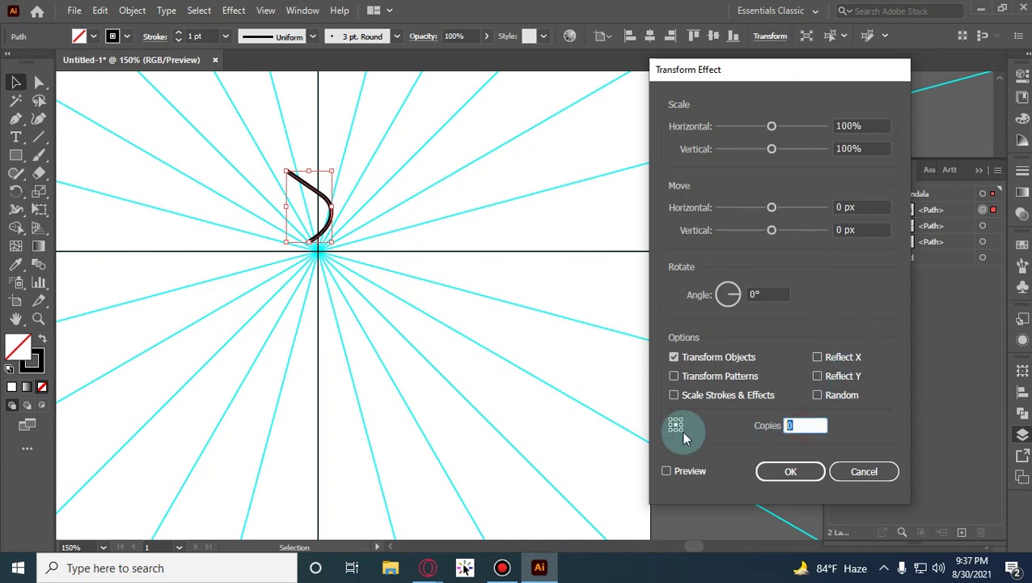
{"action": "type", "text": "1"}
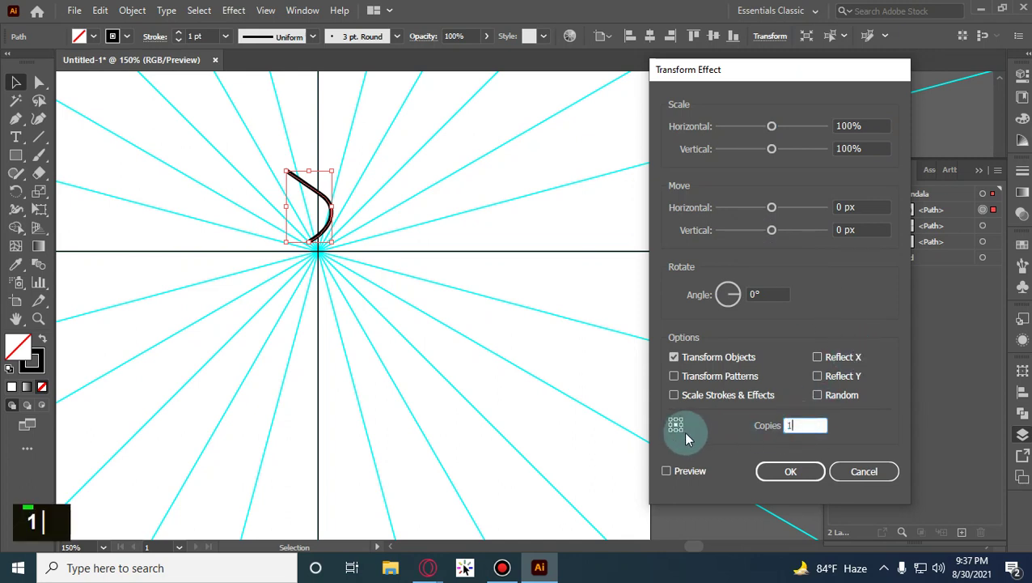
{"action": "left_click", "coordinate": [668, 471]}
{"action": "left_click", "coordinate": [797, 471]}
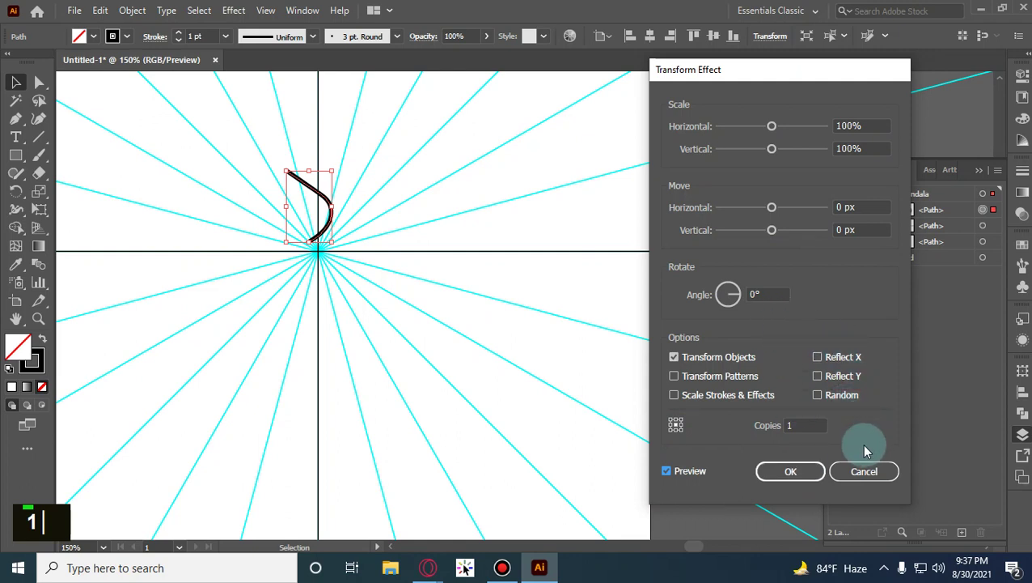
{"action": "left_click", "coordinate": [794, 474]}
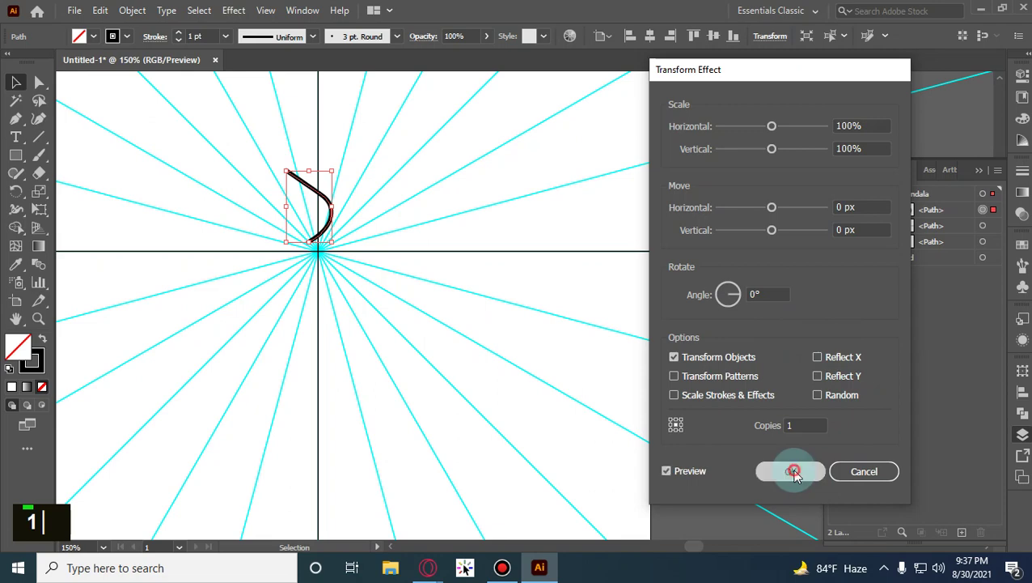
Delete the curved brush stroke above the grid center, keeping the horizontal and vertical guide lines.
{"action": "scroll", "coordinate": [328, 186], "scroll_direction": "up", "scroll_amount": 1}
{"action": "scroll", "coordinate": [409, 223], "scroll_direction": "up", "scroll_amount": 1}
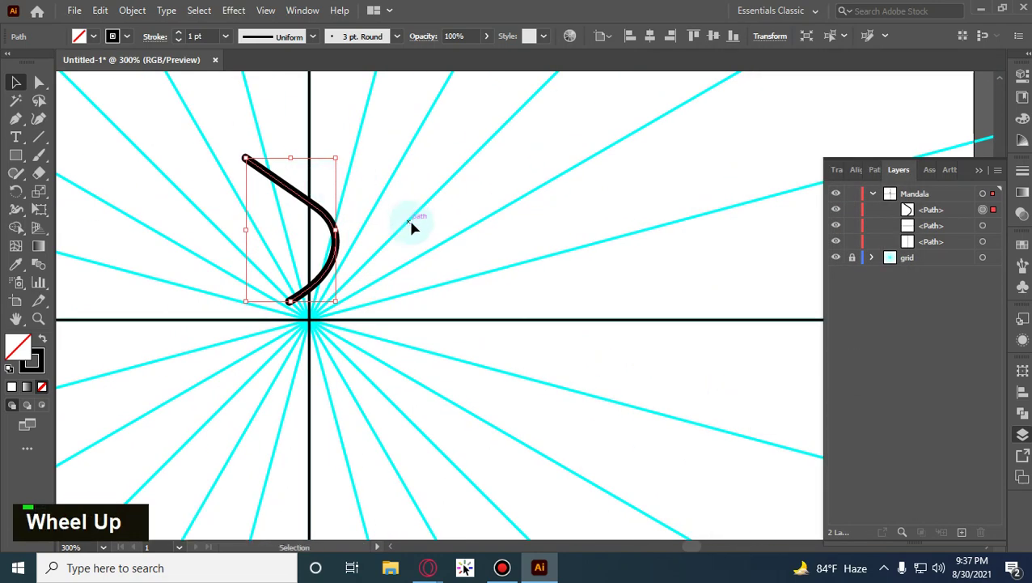
{"action": "scroll", "coordinate": [409, 219], "scroll_direction": "down", "scroll_amount": 1}
{"action": "scroll", "coordinate": [353, 220], "scroll_direction": "down", "scroll_amount": 2}
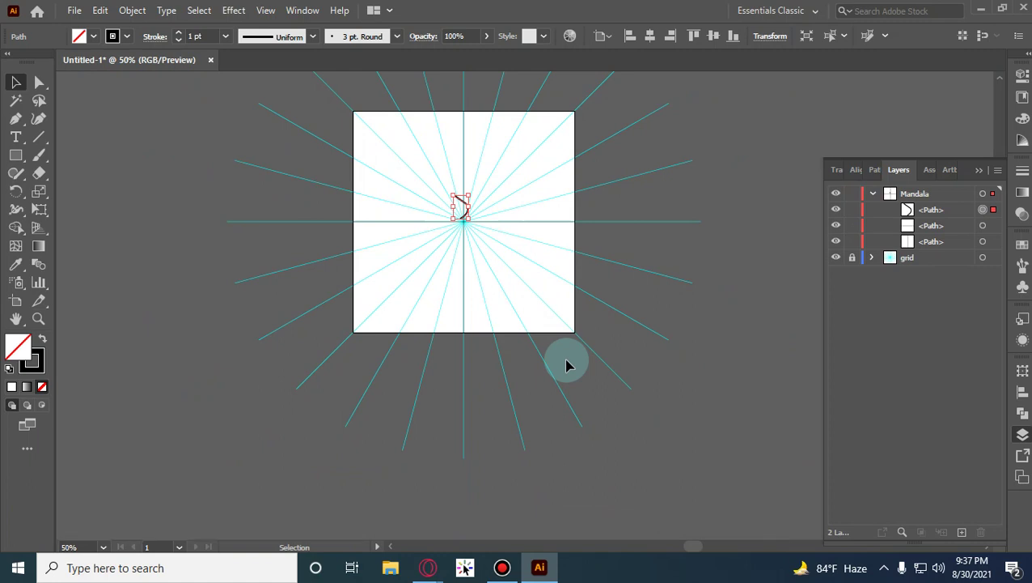
{"action": "scroll", "coordinate": [537, 203], "scroll_direction": "down", "scroll_amount": 2}
{"action": "scroll", "coordinate": [529, 198], "scroll_direction": "up", "scroll_amount": 5}
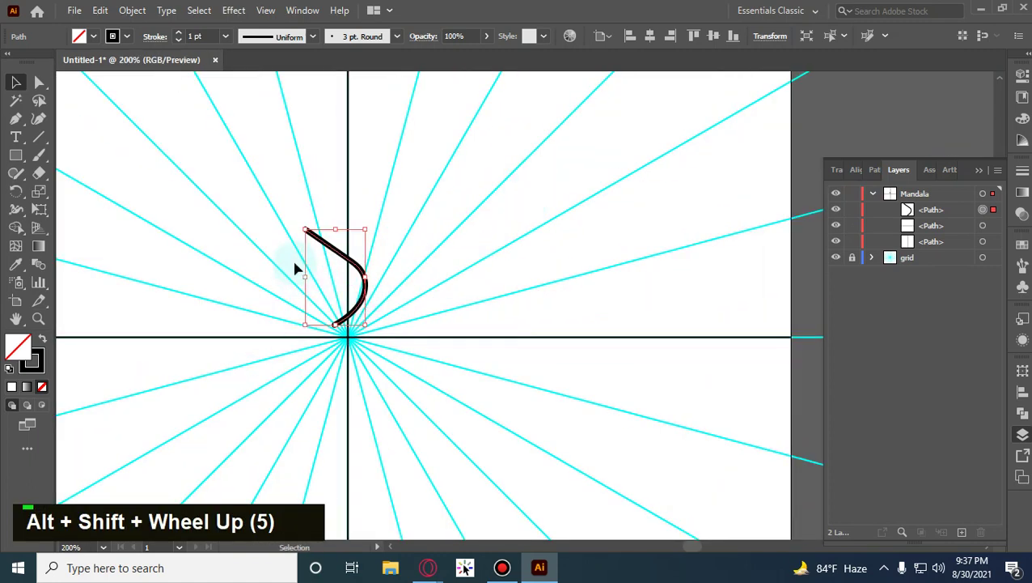
{"action": "key", "text": "Delete"}
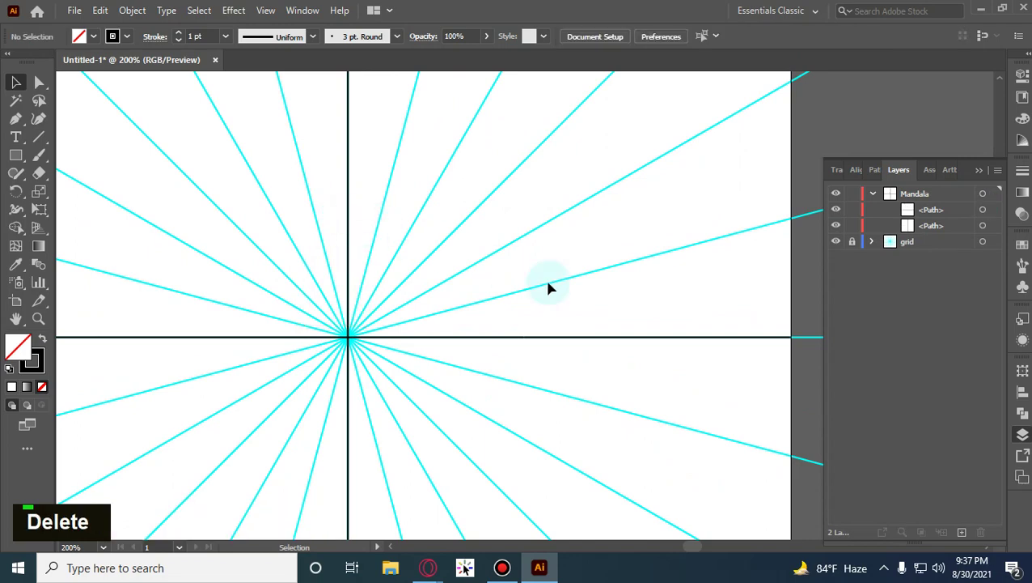
Paint an S-shaped stroke with the Paintbrush tool just above the grid center, crossing the vertical line, on the Mandala layer.
{"action": "left_click", "coordinate": [983, 194]}
{"action": "left_click", "coordinate": [38, 155]}
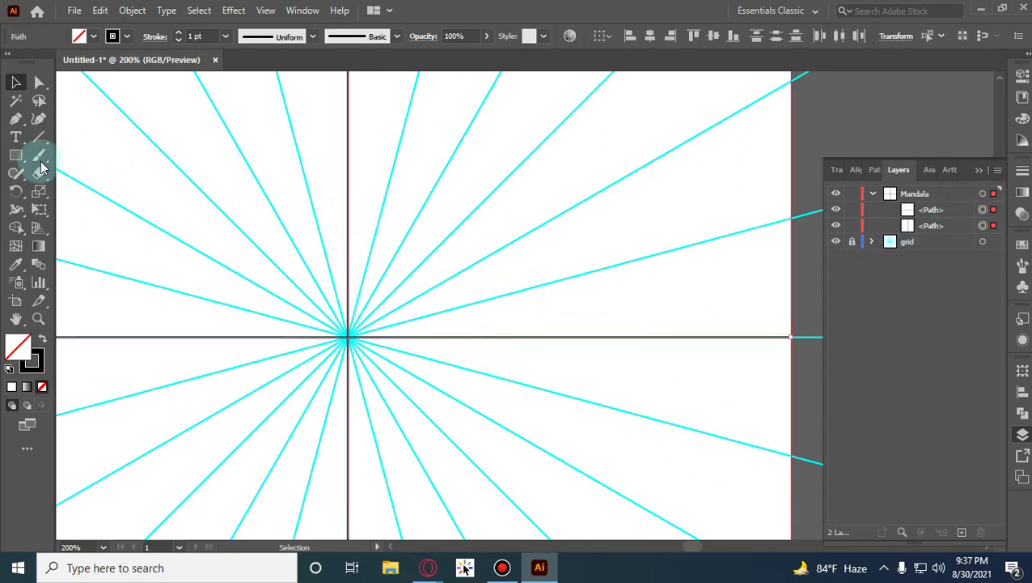
{"action": "scroll", "coordinate": [381, 275], "scroll_direction": "up", "scroll_amount": 3}
{"action": "mouse_move", "coordinate": [313, 386]}
{"action": "left_mouse_down"}
{"action": "mouse_move", "coordinate": [315, 271]}
{"action": "mouse_move", "coordinate": [195, 172]}
{"action": "left_mouse_up"}
{"action": "left_click", "coordinate": [16, 82]}
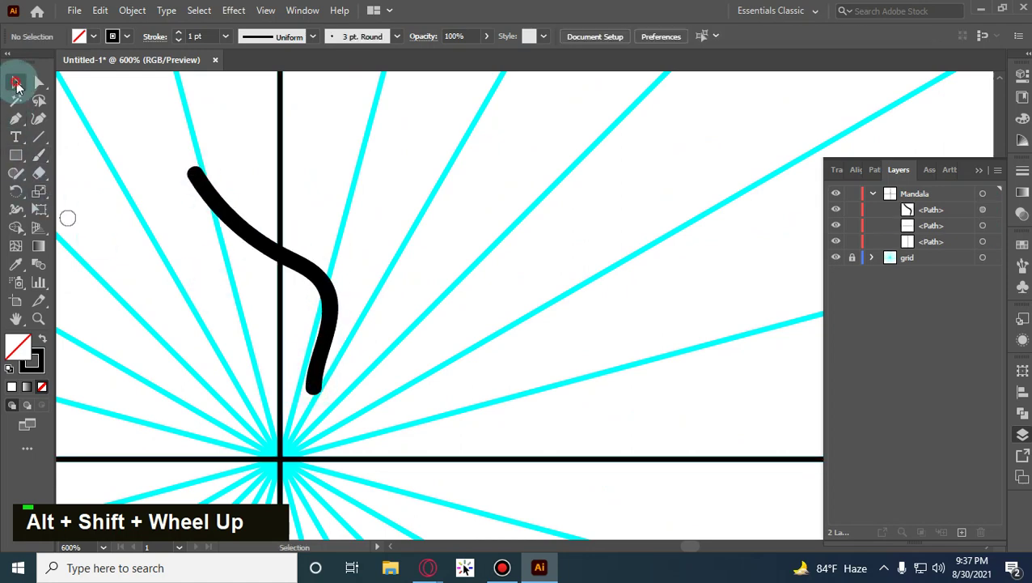
{"action": "double_click", "coordinate": [178, 252]}
{"action": "scroll", "coordinate": [178, 252], "scroll_direction": "down", "scroll_amount": 3}
{"action": "left_click_drag", "start_coordinate": [180, 258], "coordinate": [445, 337]}
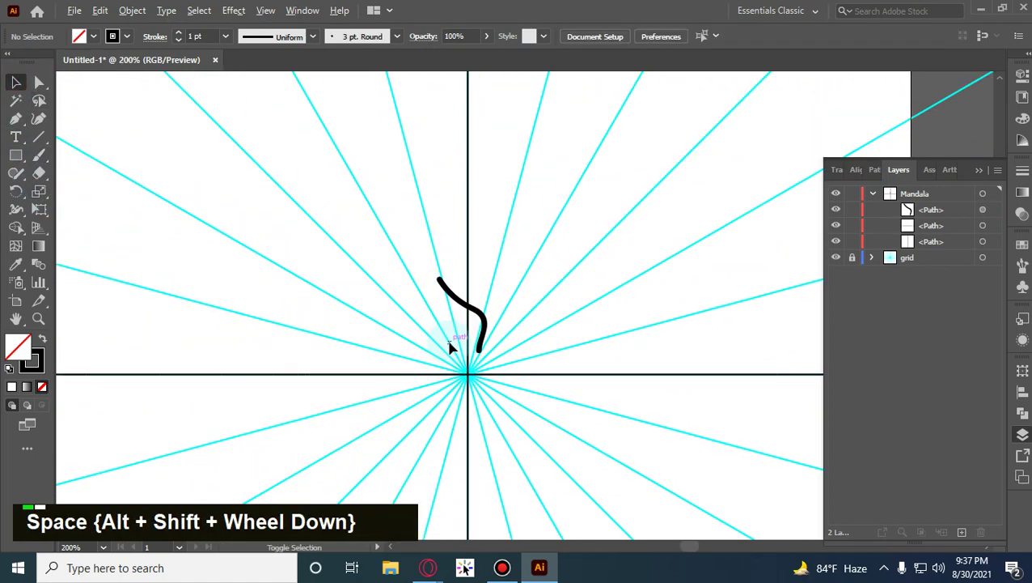
{"action": "scroll", "coordinate": [446, 337], "scroll_direction": "up", "scroll_amount": 1}
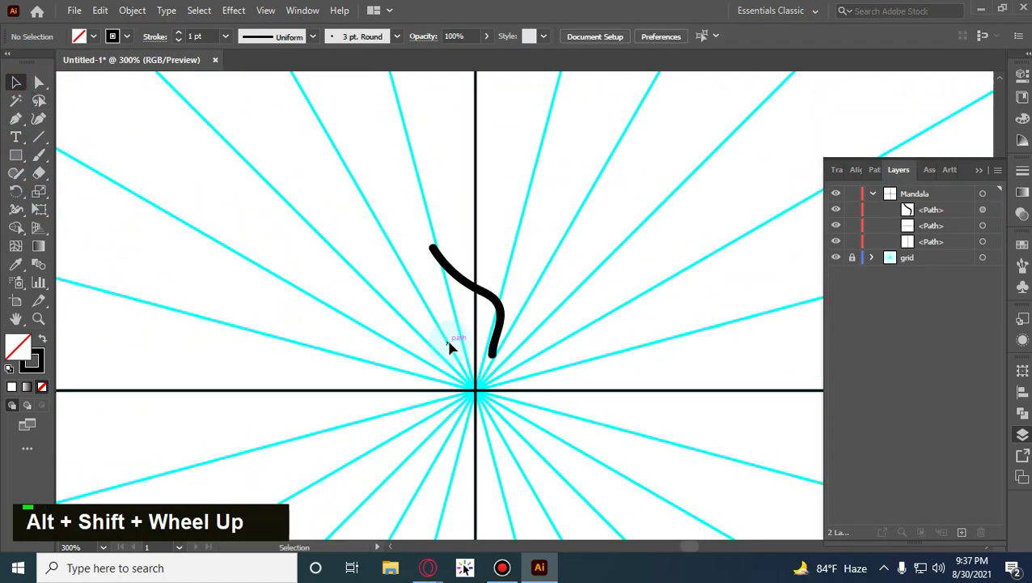
Target the whole Mandala layer and apply a Transform effect with 1 copy and Reflect X.
{"action": "left_click", "coordinate": [906, 194]}
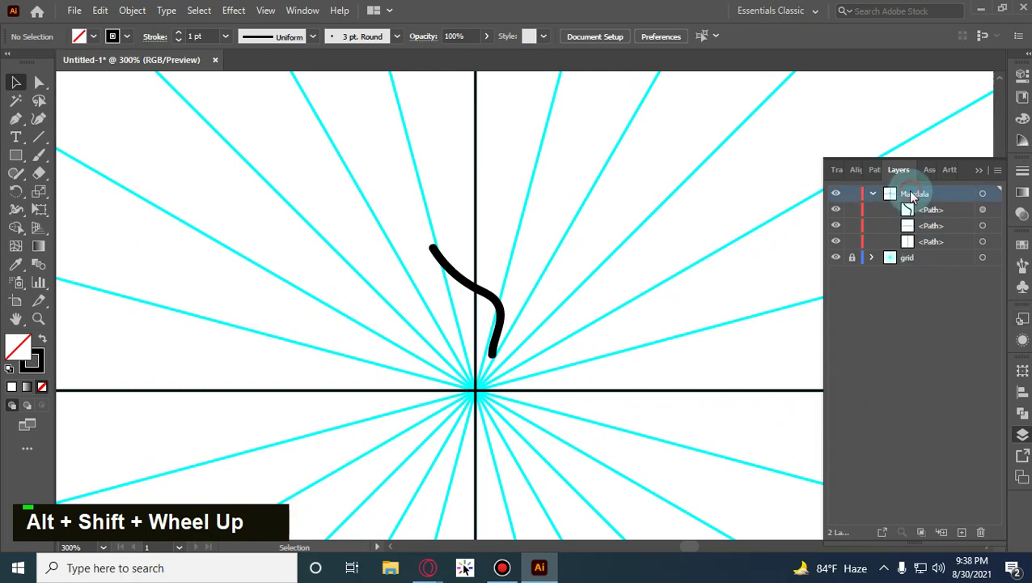
{"action": "left_click", "coordinate": [984, 196]}
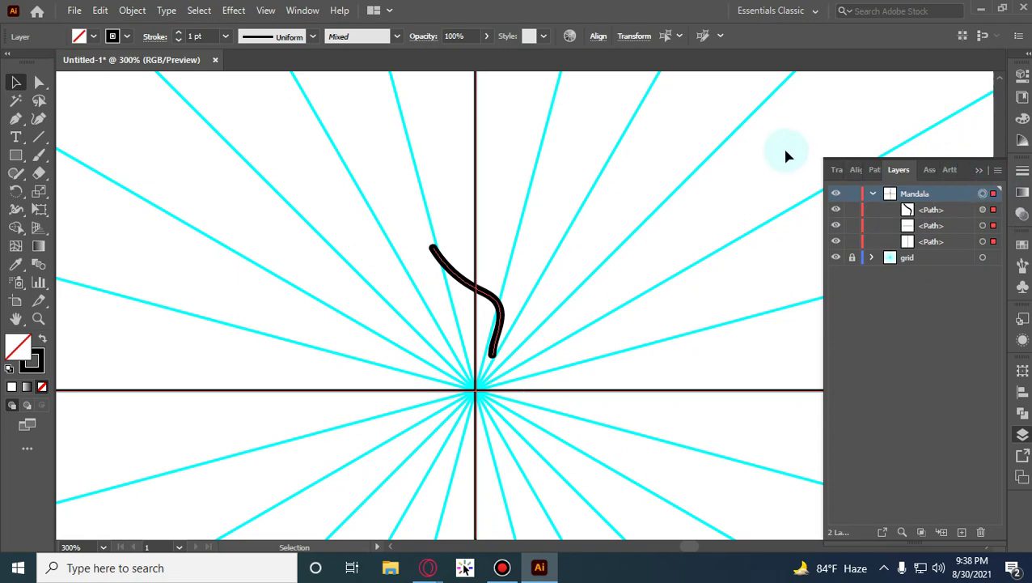
{"action": "left_click", "coordinate": [234, 11]}
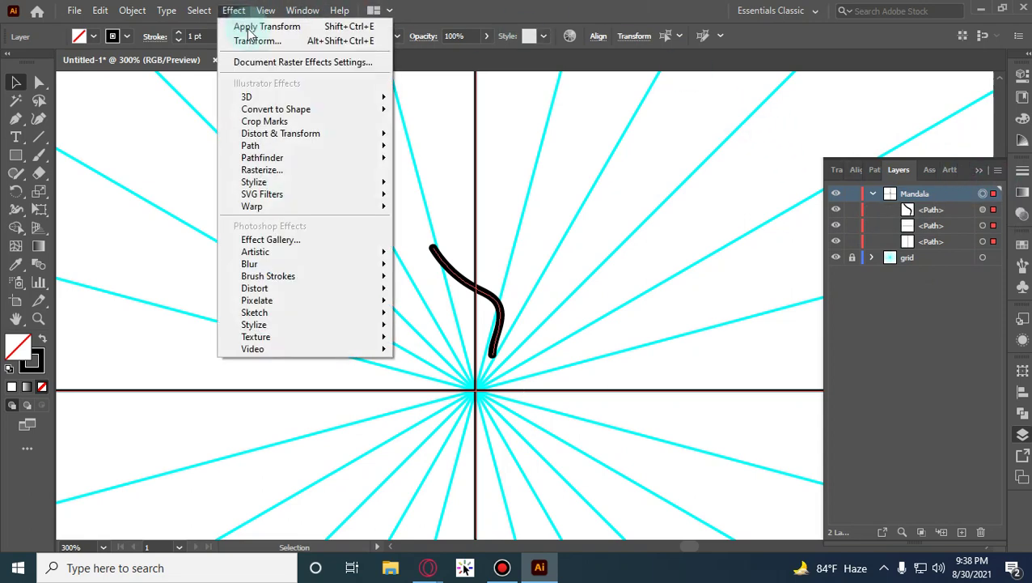
{"action": "mouse_move", "coordinate": [362, 133]}
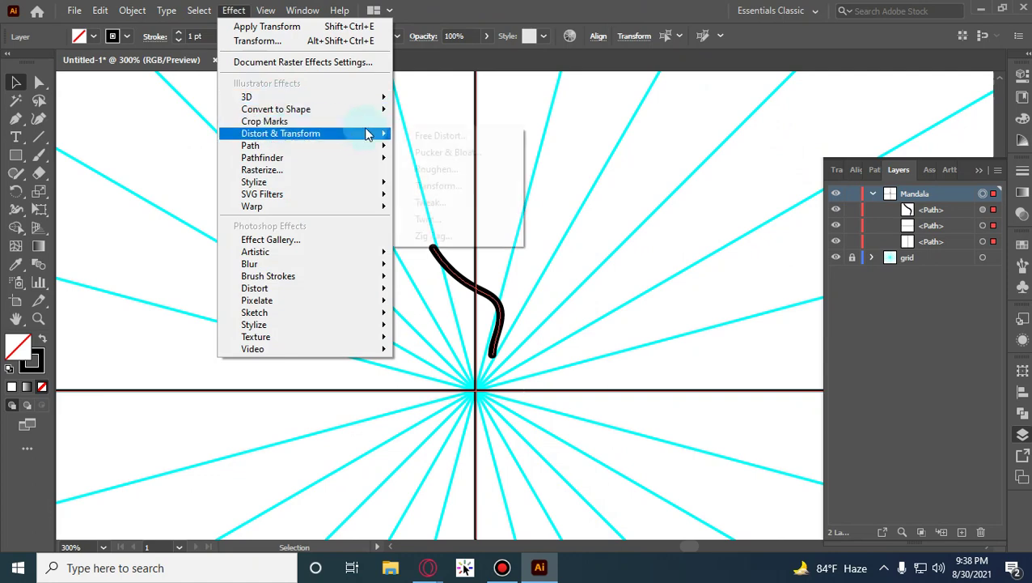
{"action": "left_click", "coordinate": [460, 185]}
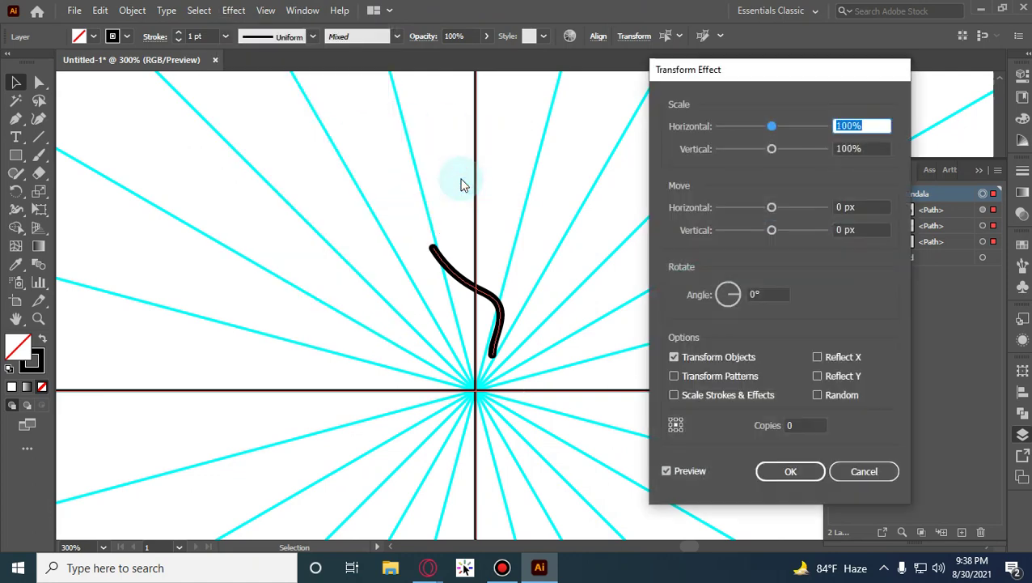
{"action": "left_click", "coordinate": [794, 425]}
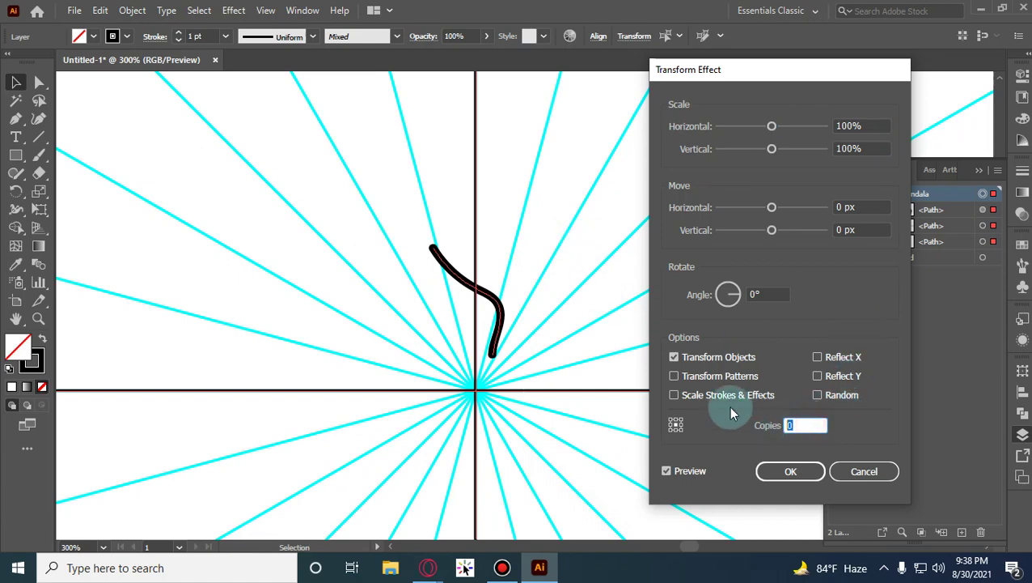
{"action": "type", "text": "1"}
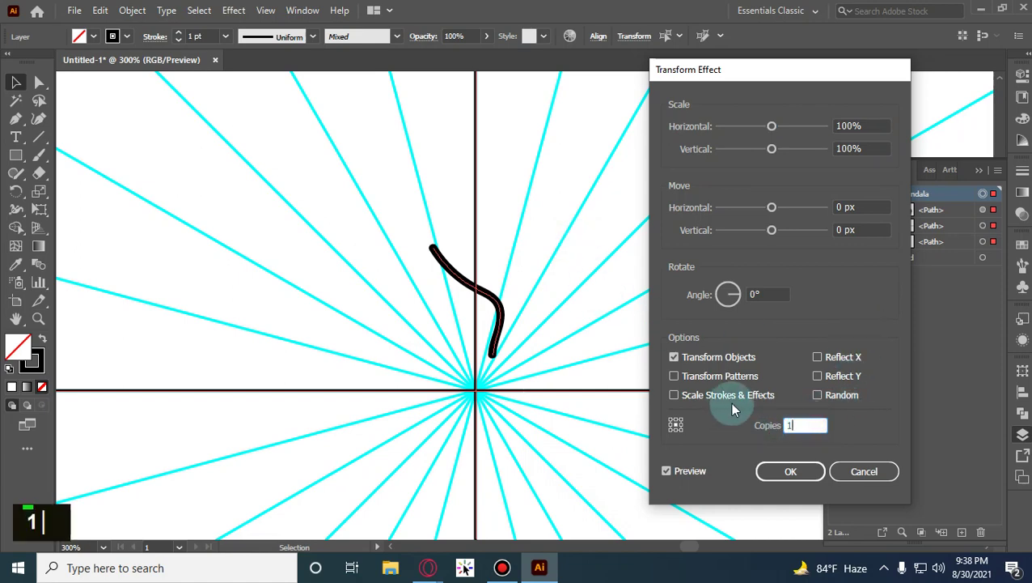
{"action": "left_click", "coordinate": [820, 357]}
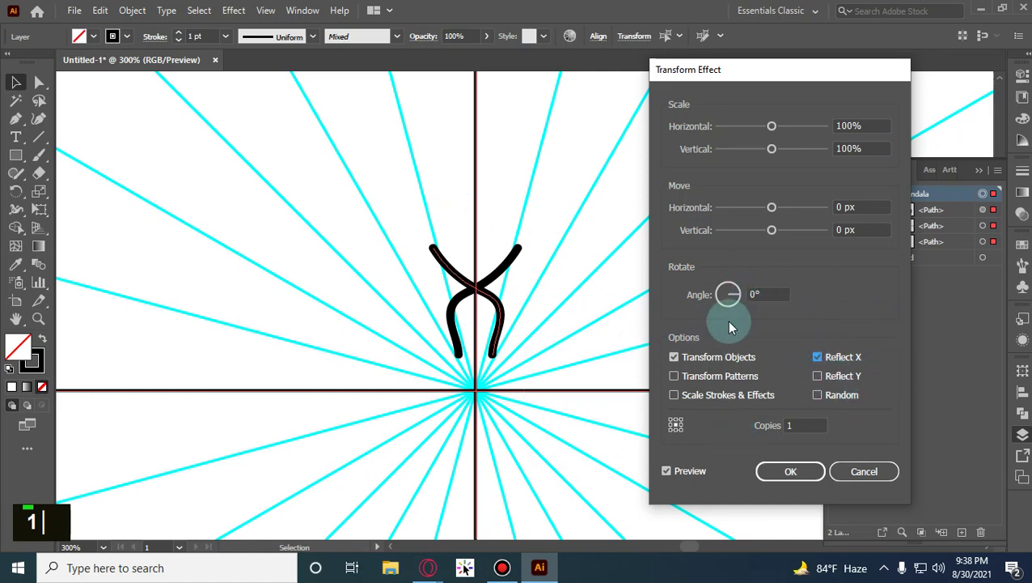
{"action": "left_click", "coordinate": [796, 479]}
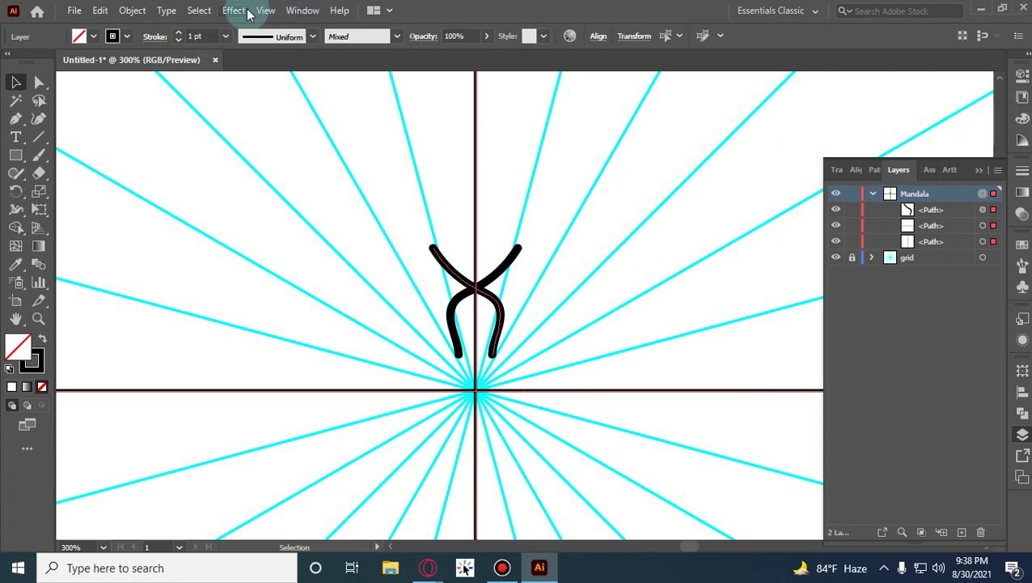
Start a second Transform effect on the targeted Mandala layer, set it to 11 copies, and keep the artwork unobstructed by the dialog.
{"action": "left_click", "coordinate": [981, 195]}
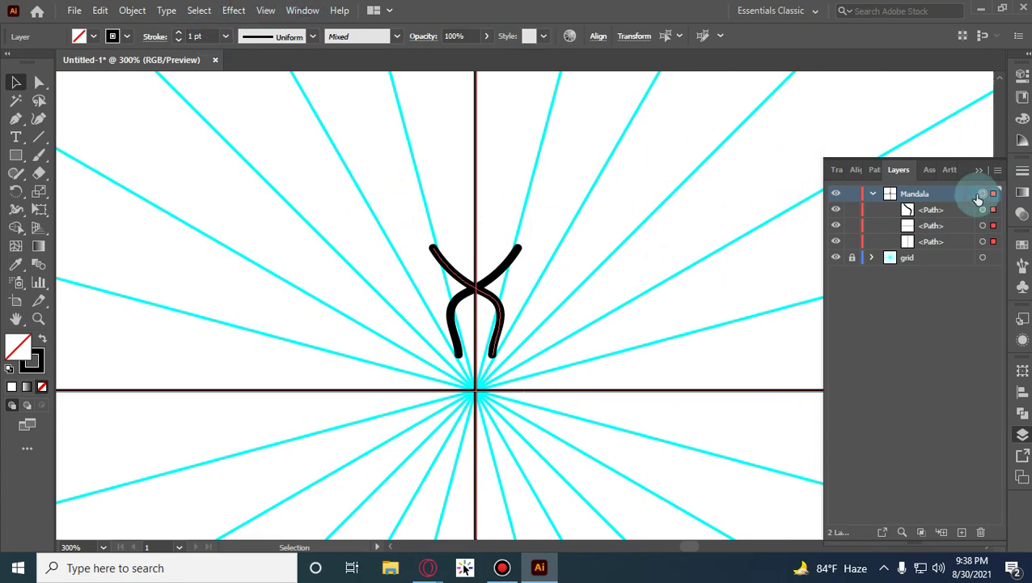
{"action": "left_click", "coordinate": [241, 11]}
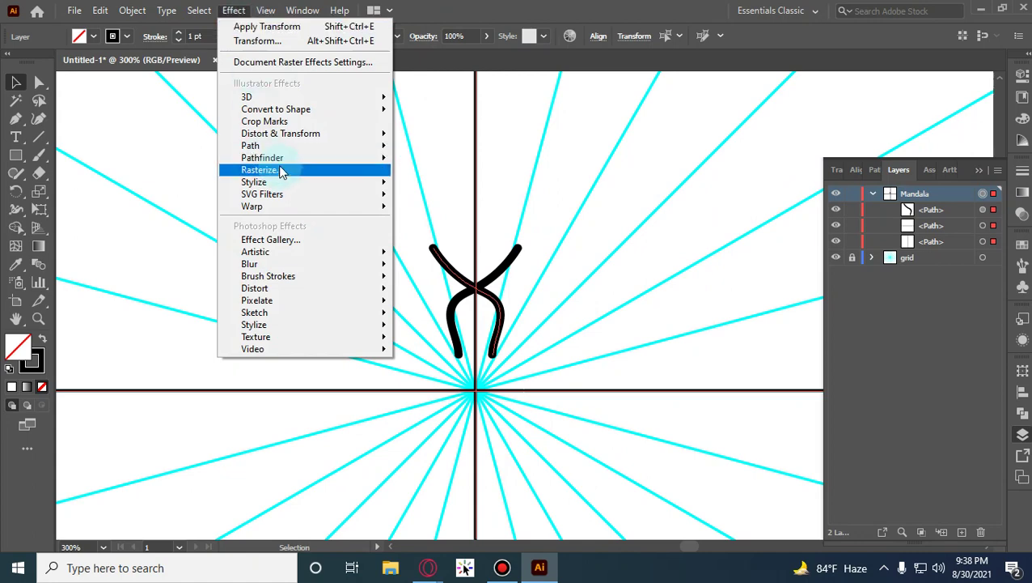
{"action": "mouse_move", "coordinate": [272, 137]}
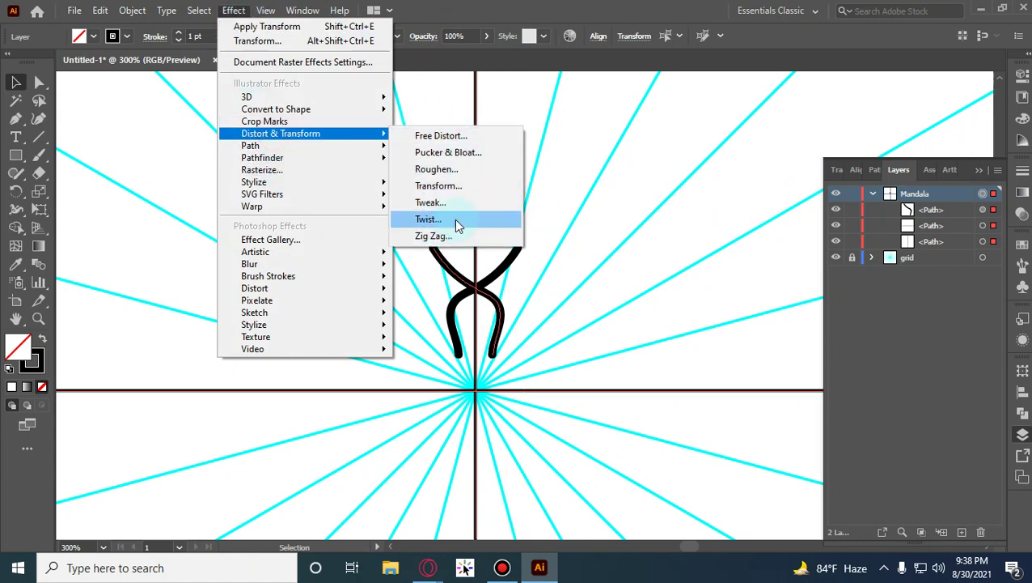
{"action": "left_click", "coordinate": [451, 186]}
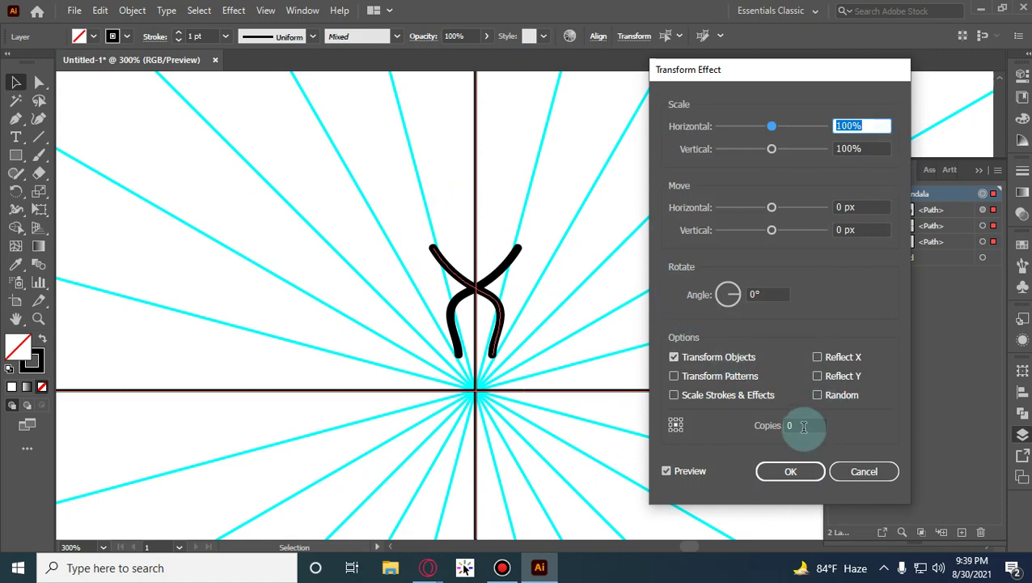
{"action": "left_click_drag", "start_coordinate": [835, 76], "coordinate": [331, 69]}
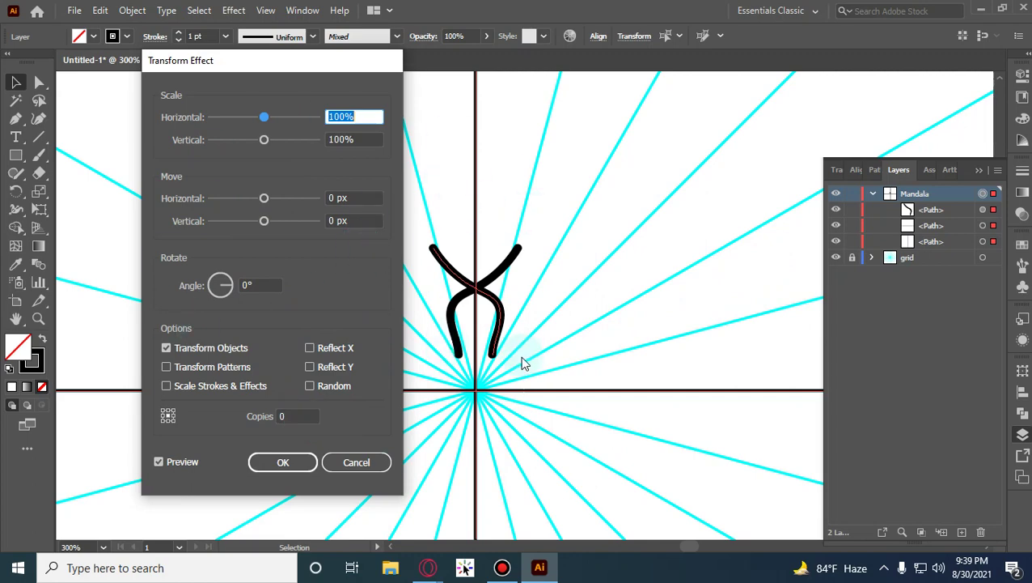
{"action": "left_click", "coordinate": [291, 415]}
{"action": "type", "text": "11"}
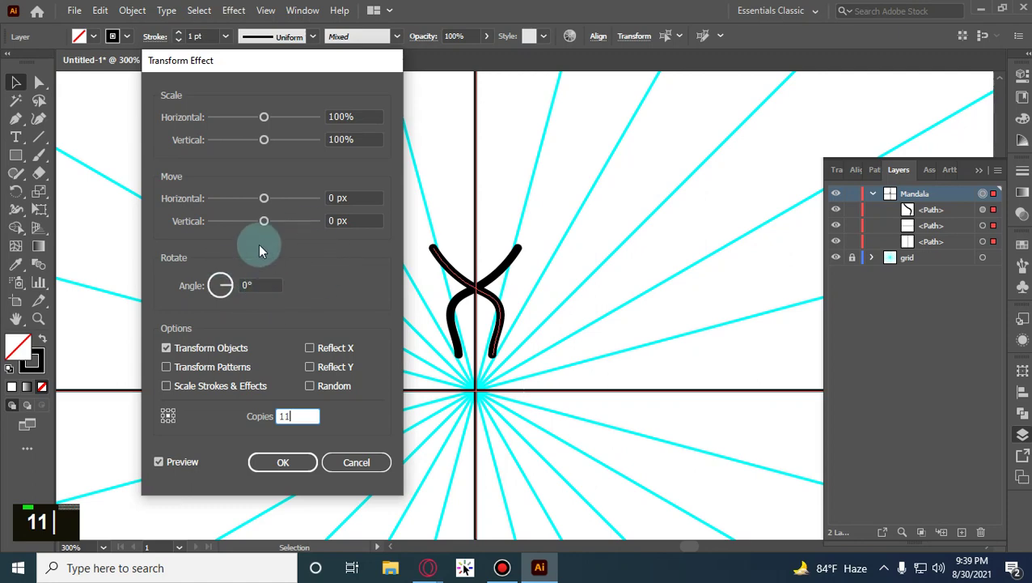
Set the second Transform effect's rotation angle to 30° with 11 copies, apply it to the Mandala layer, and deselect the artwork.
{"action": "left_click", "coordinate": [251, 283]}
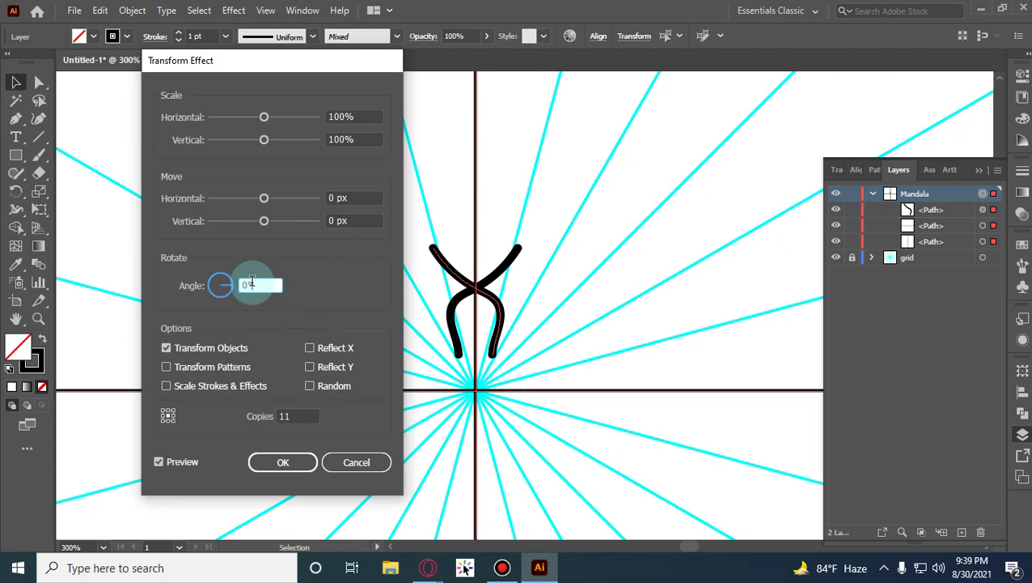
{"action": "left_click", "coordinate": [262, 282]}
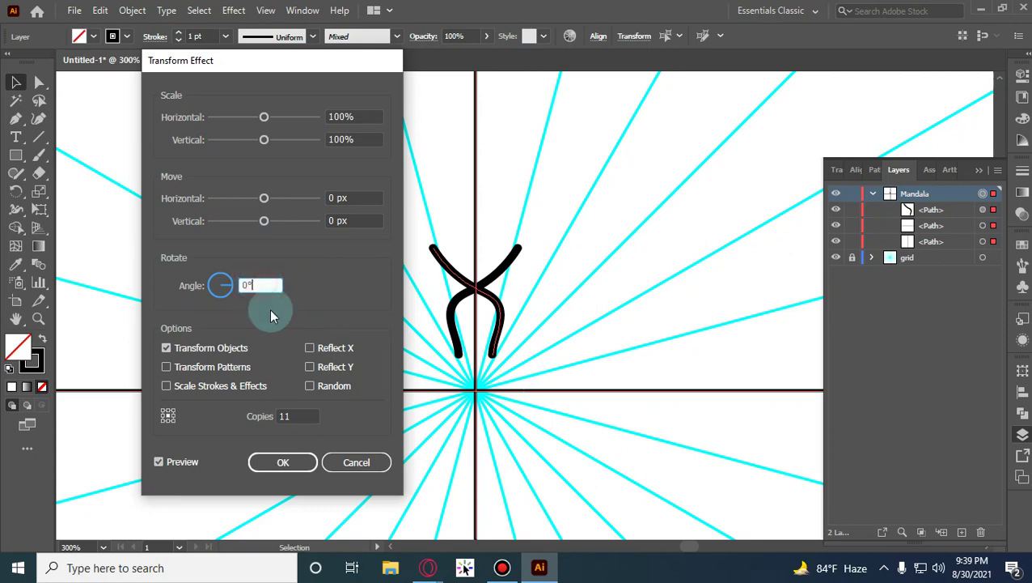
{"action": "left_click", "coordinate": [196, 287]}
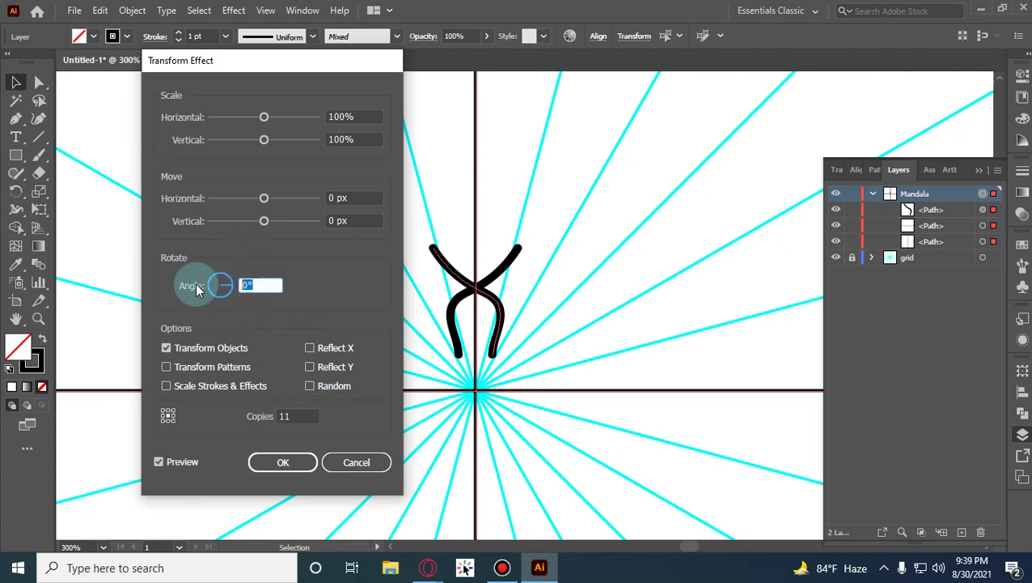
{"action": "type", "text": "12"}
{"action": "left_click", "coordinate": [276, 284]}
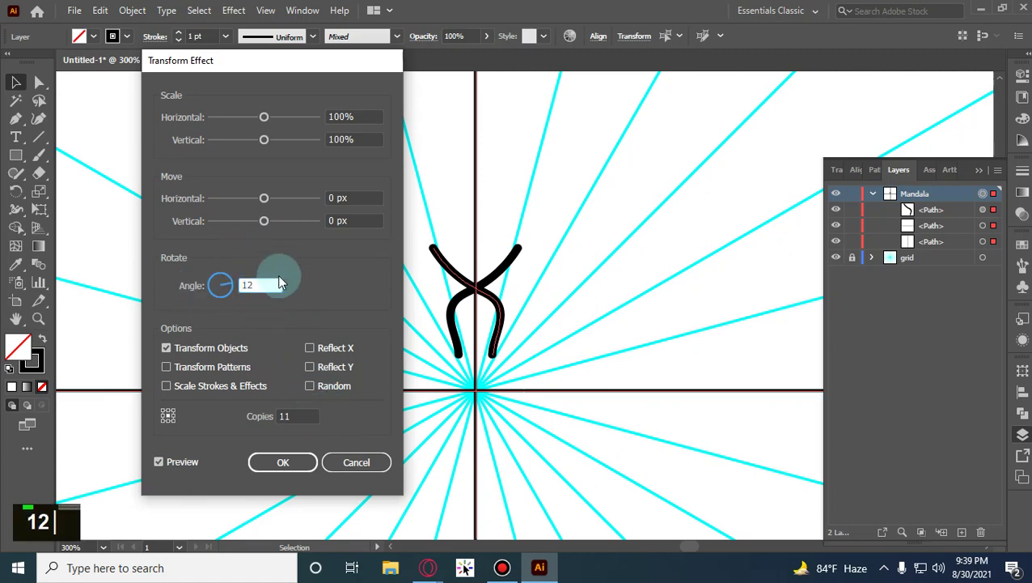
{"action": "type", "text": "5"}
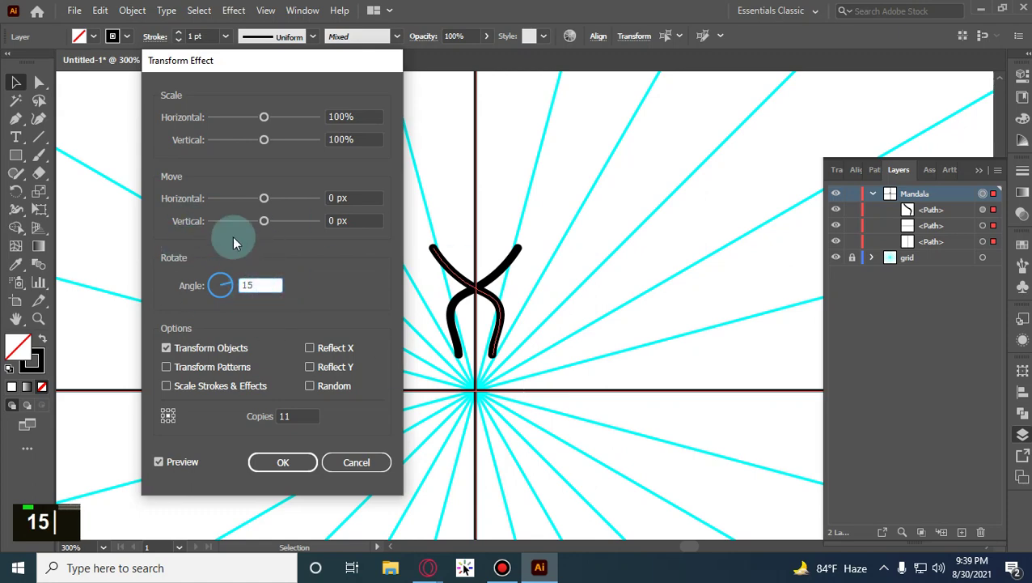
{"action": "left_click", "coordinate": [158, 277]}
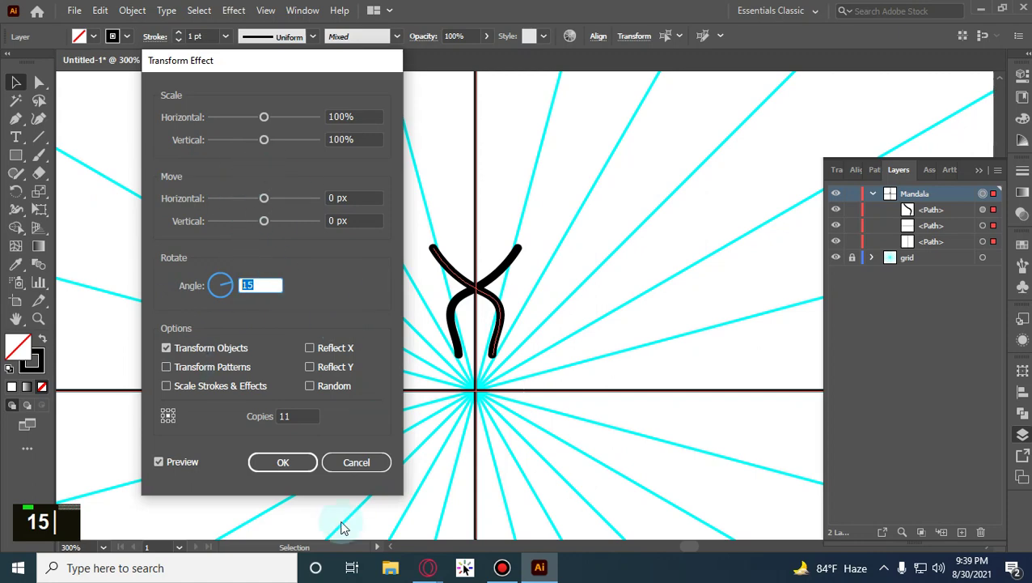
{"action": "type", "text": "3"}
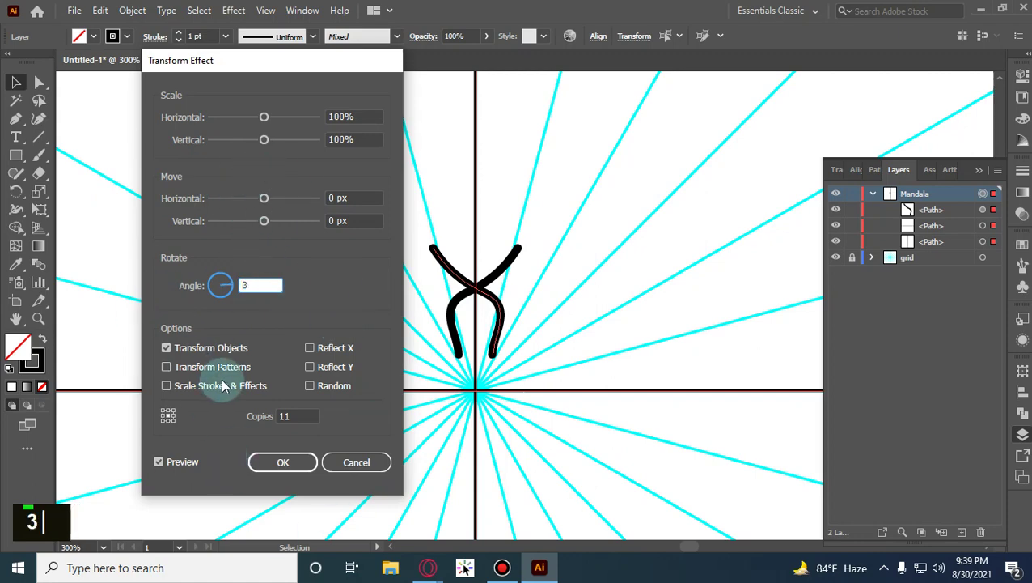
{"action": "type", "text": "0"}
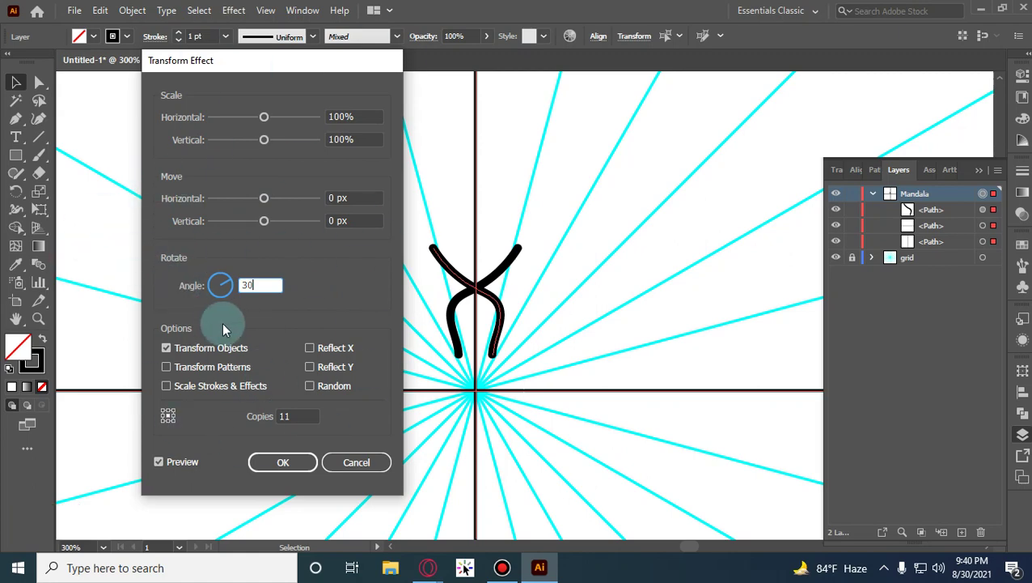
{"action": "left_click", "coordinate": [275, 458]}
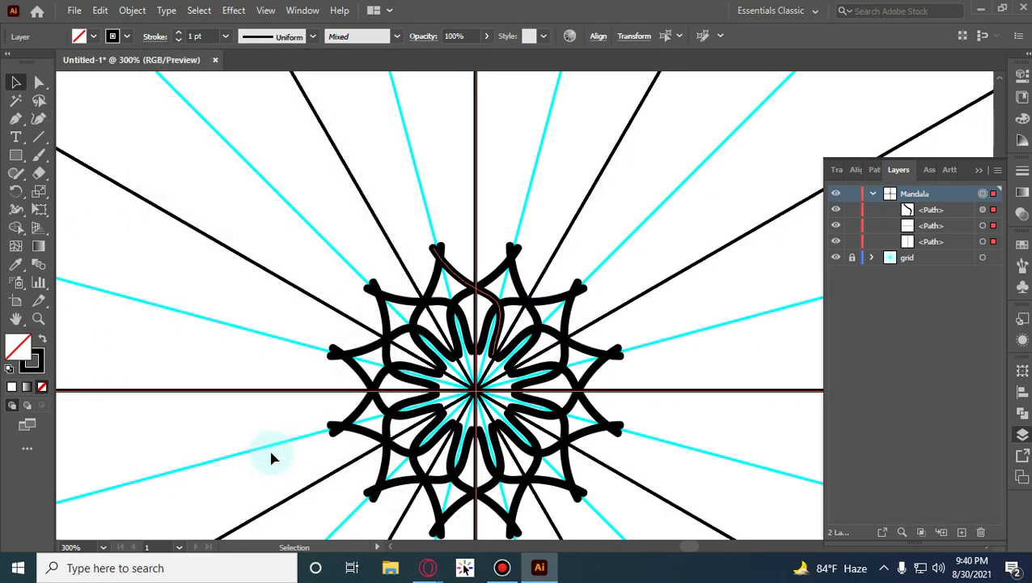
{"action": "left_click_drag", "start_coordinate": [611, 282], "coordinate": [530, 161]}
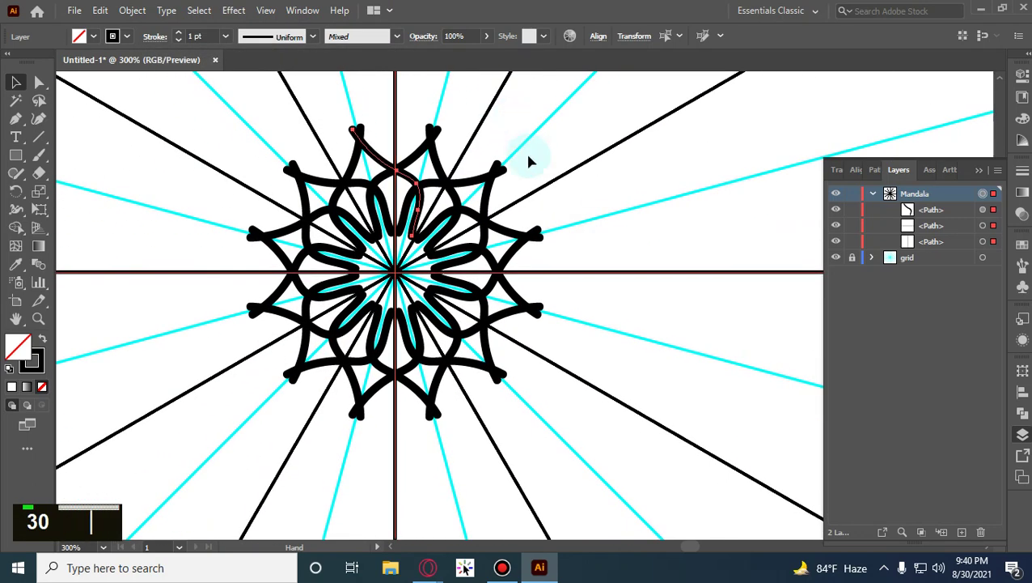
{"action": "left_click", "coordinate": [519, 128]}
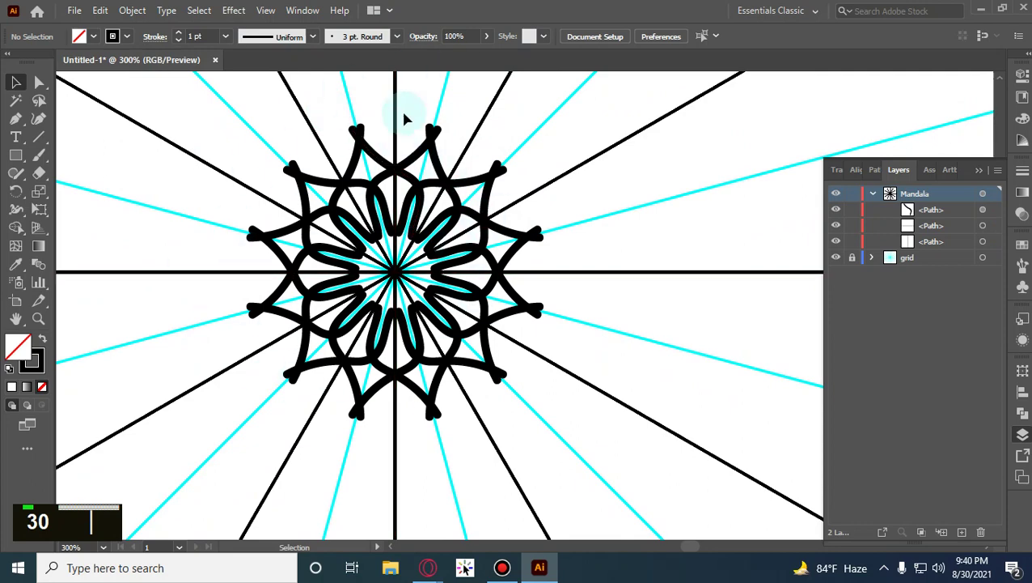
Examine the mirrored and rotated motif at the grid center and how the repeated guide lines extend across the artboard.
{"action": "scroll", "coordinate": [376, 207], "scroll_direction": "up", "scroll_amount": 3}
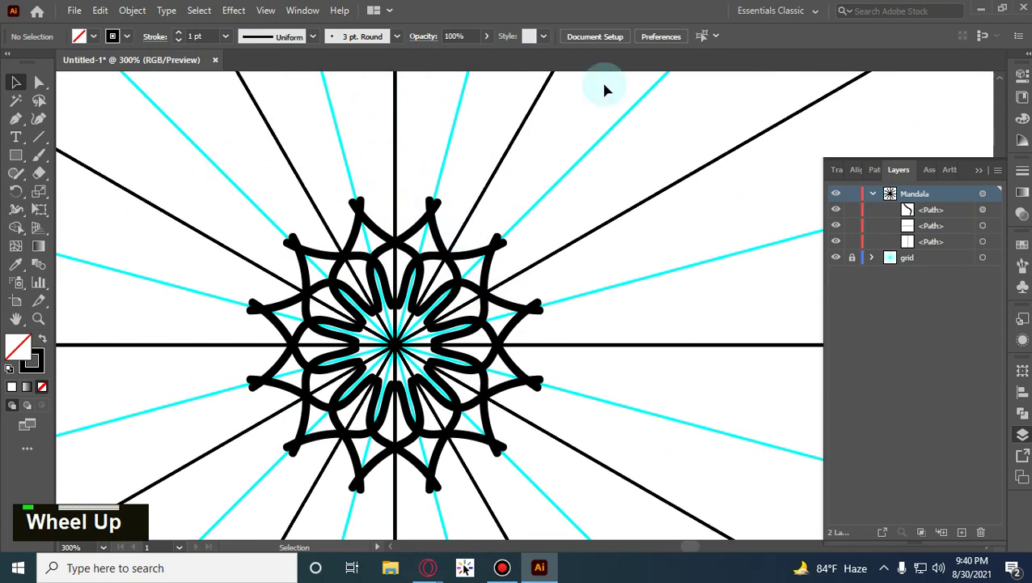
{"action": "scroll", "coordinate": [447, 235], "scroll_direction": "up", "scroll_amount": 2}
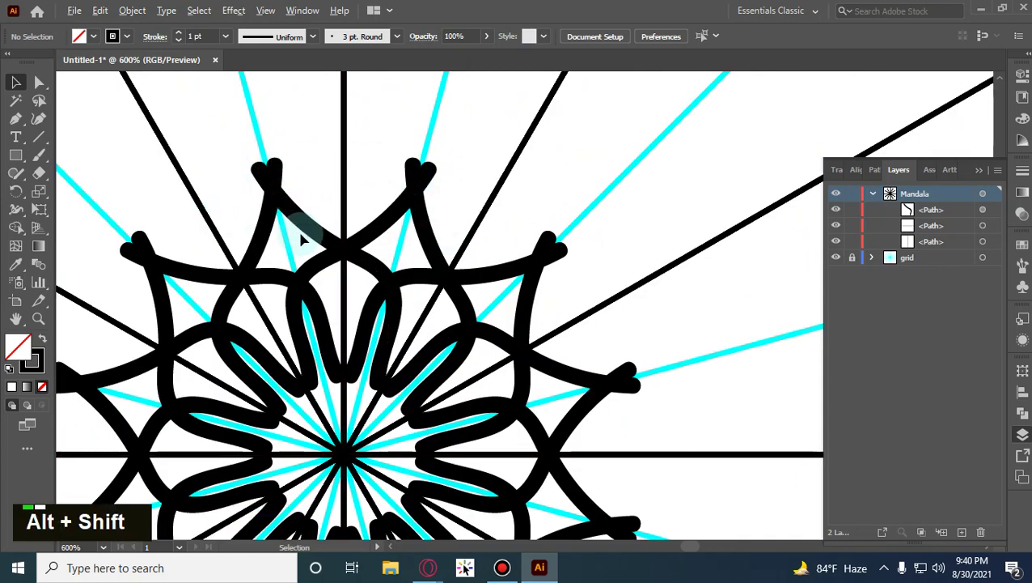
{"action": "scroll", "coordinate": [300, 239], "scroll_direction": "down", "scroll_amount": 5}
{"action": "scroll", "coordinate": [292, 241], "scroll_direction": "up", "scroll_amount": 4}
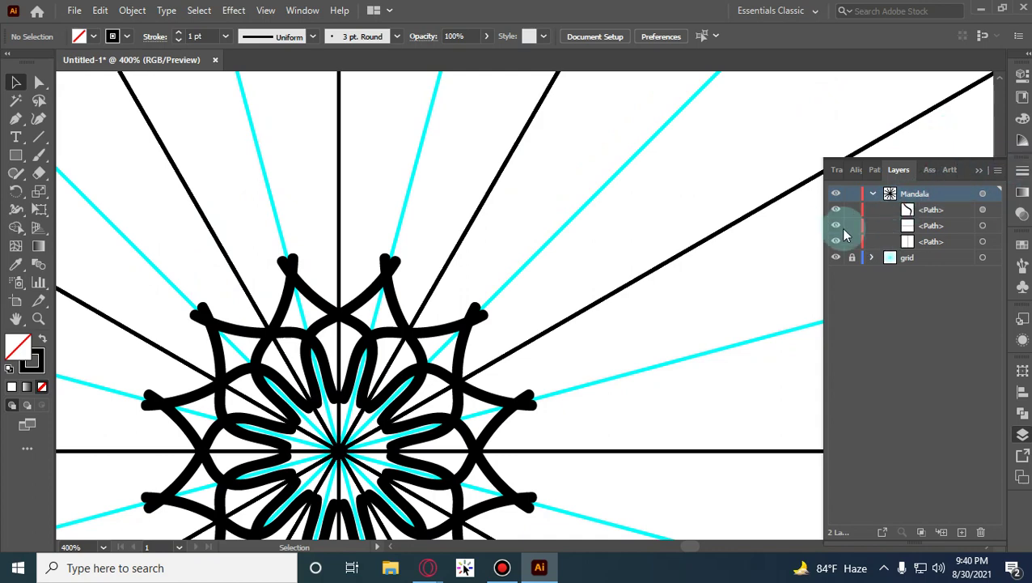
{"action": "left_click", "coordinate": [979, 169]}
{"action": "scroll", "coordinate": [697, 158], "scroll_direction": "down", "scroll_amount": 3, "text": "alt+shift"}
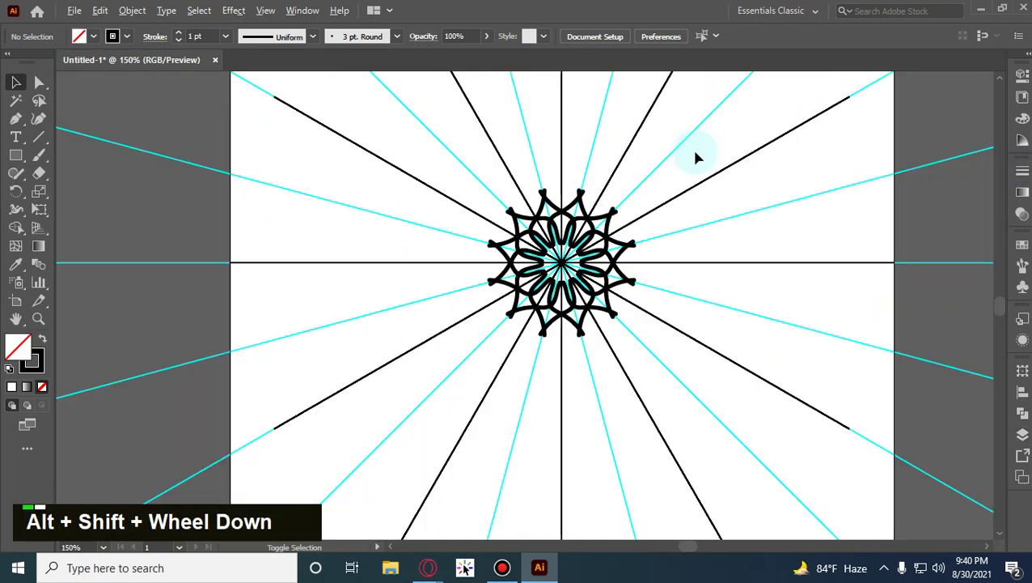
{"action": "left_click_drag", "start_coordinate": [676, 226], "coordinate": [434, 393]}
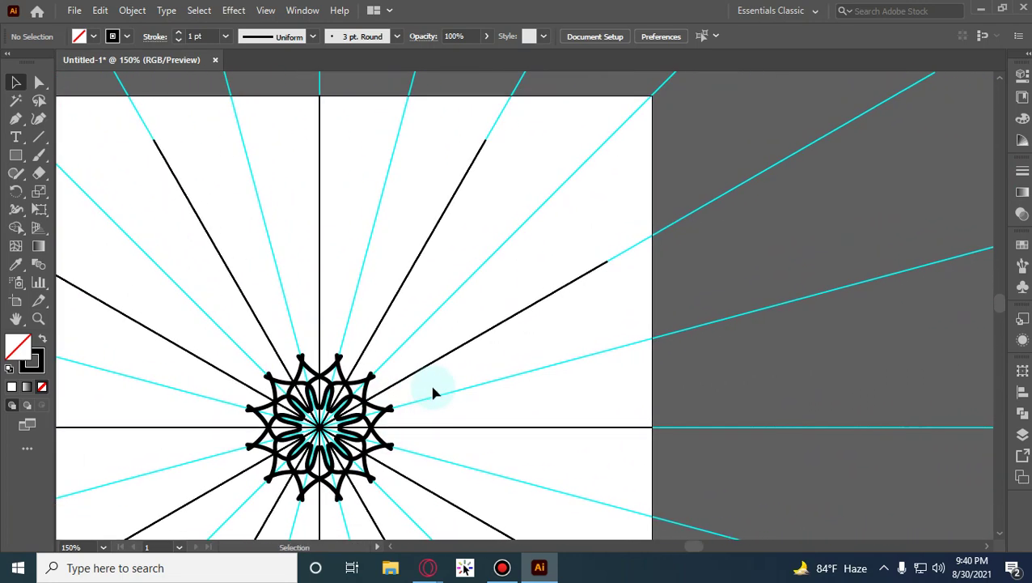
{"action": "left_click", "coordinate": [267, 10]}
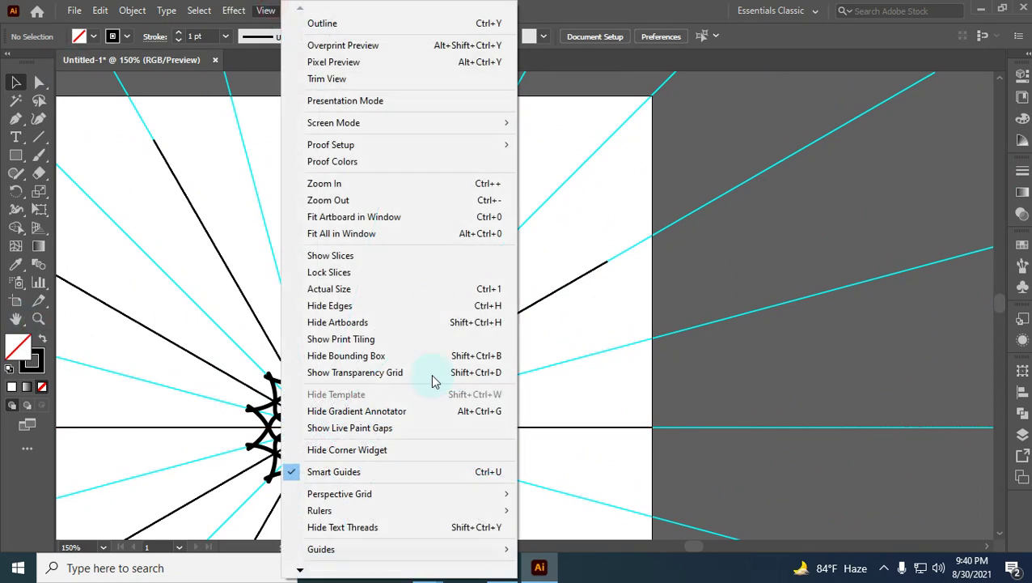
{"action": "double_click", "coordinate": [300, 569]}
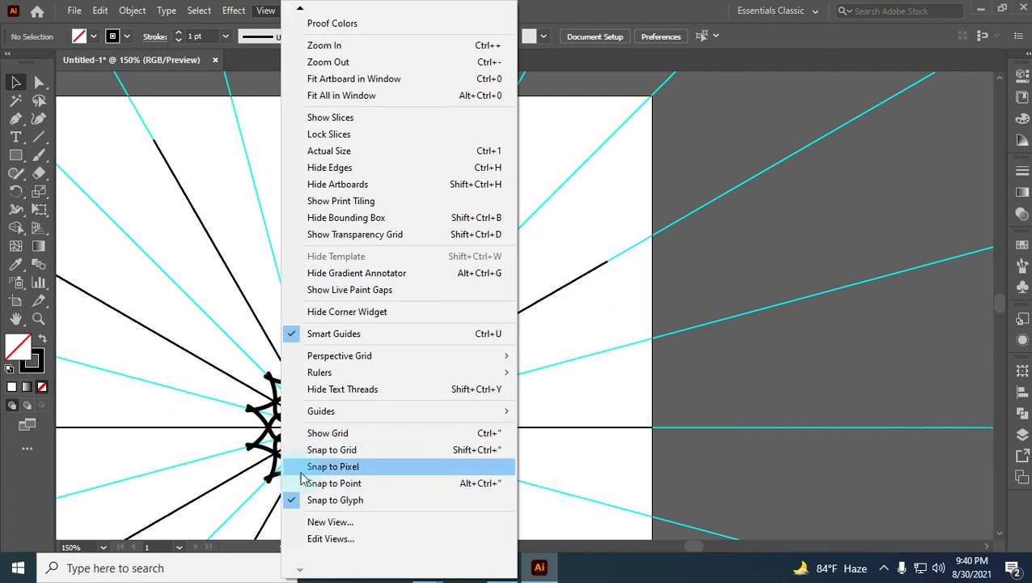
{"action": "left_click", "coordinate": [752, 220]}
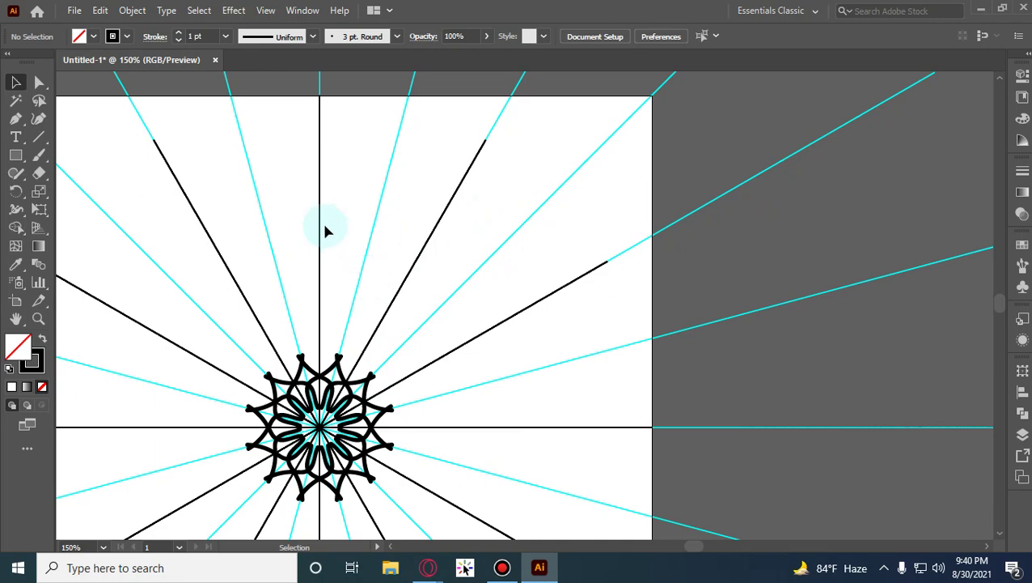
{"action": "scroll", "coordinate": [348, 155], "scroll_direction": "down", "scroll_amount": 1, "text": "alt+shift"}
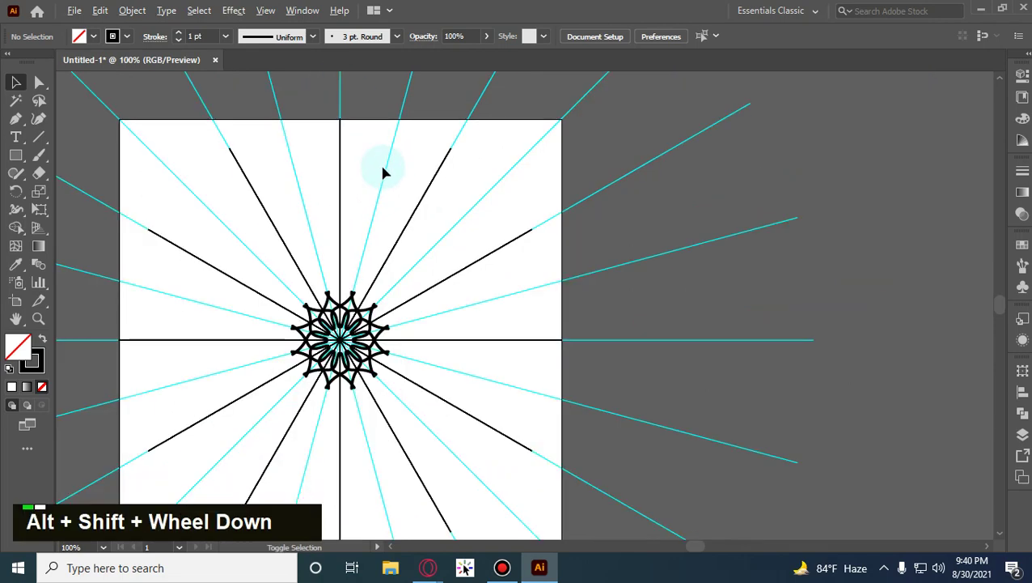
{"action": "scroll", "coordinate": [543, 415], "scroll_direction": "down", "scroll_amount": 1}
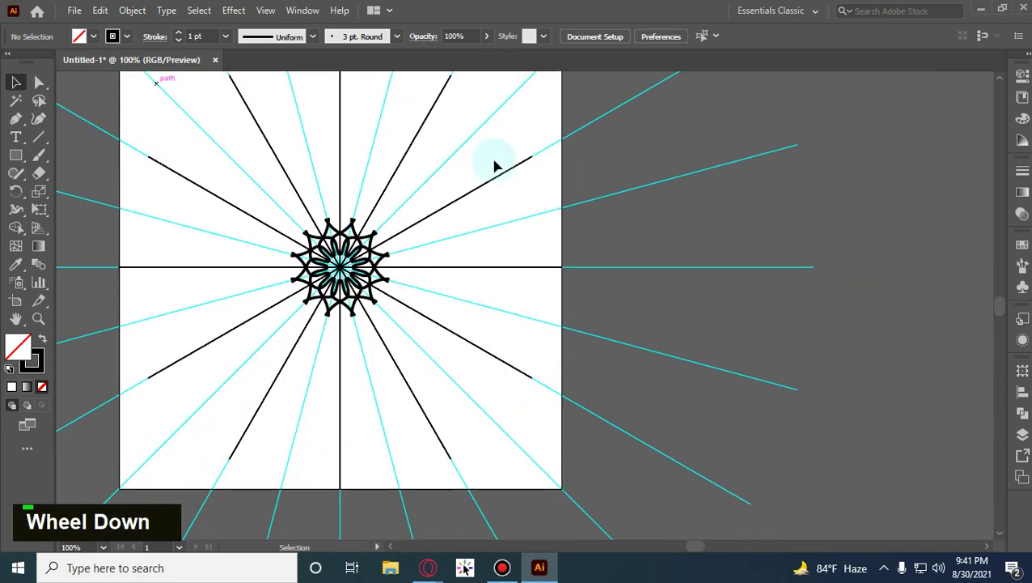
{"action": "scroll", "coordinate": [491, 265], "scroll_direction": "up", "scroll_amount": 1}
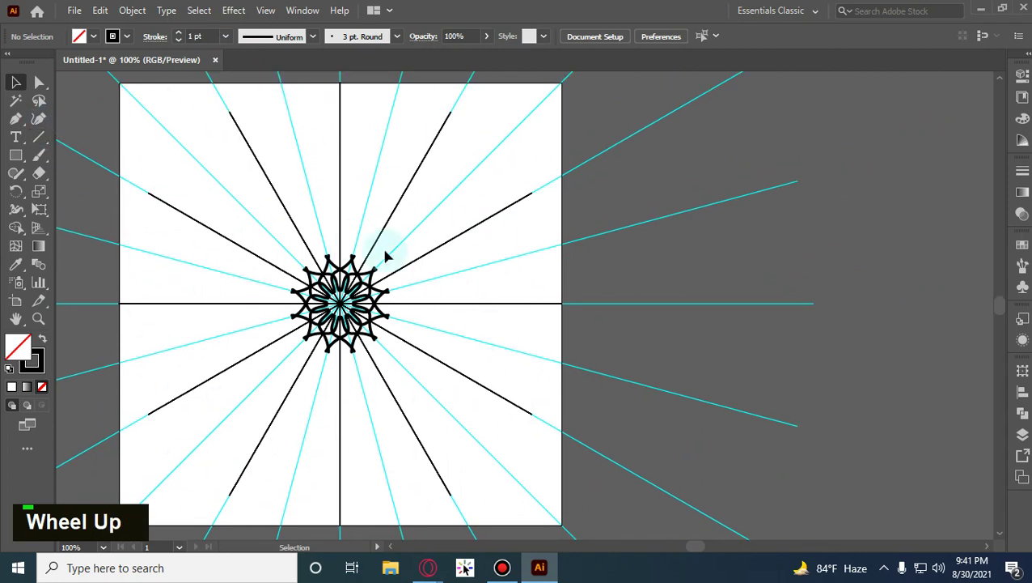
{"action": "scroll", "coordinate": [417, 397], "scroll_direction": "up", "scroll_amount": 1}
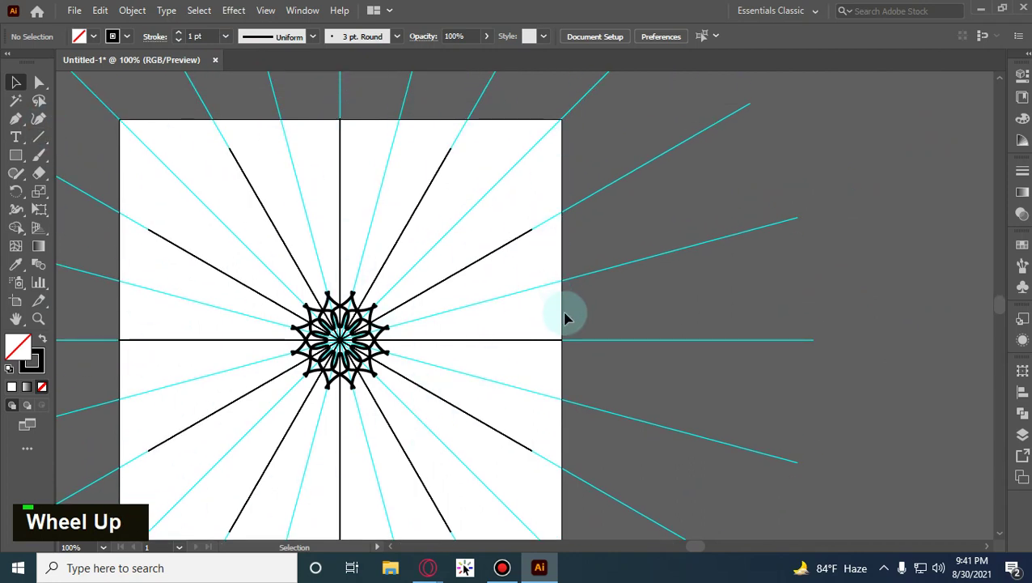
Draw a rectangle over the artboard's upper-right quadrant from the grid center and fit its top edge to the artboard edge.
{"action": "left_click", "coordinate": [701, 224]}
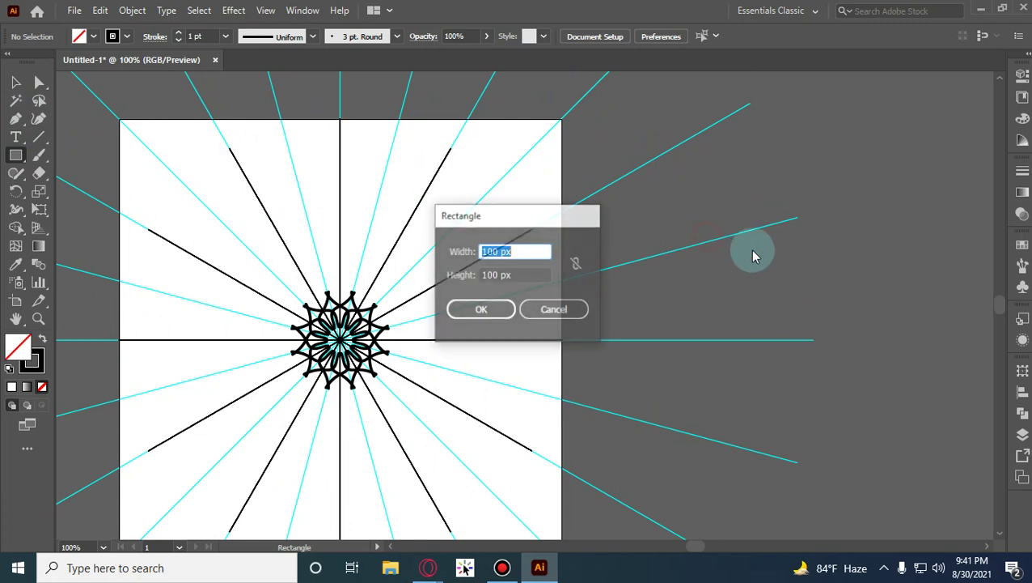
{"action": "left_click", "coordinate": [564, 307]}
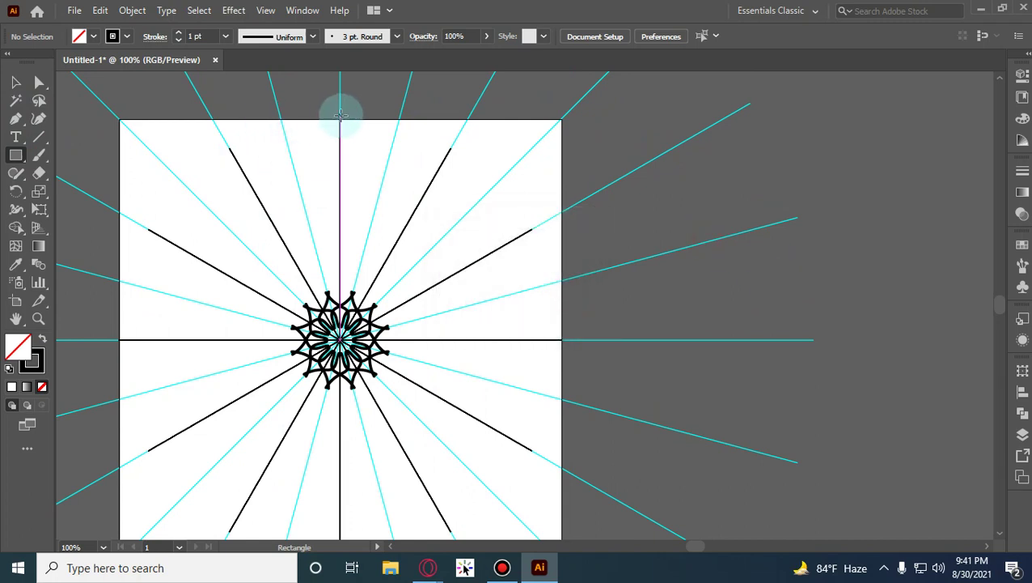
{"action": "left_click_drag", "start_coordinate": [341, 115], "coordinate": [561, 339]}
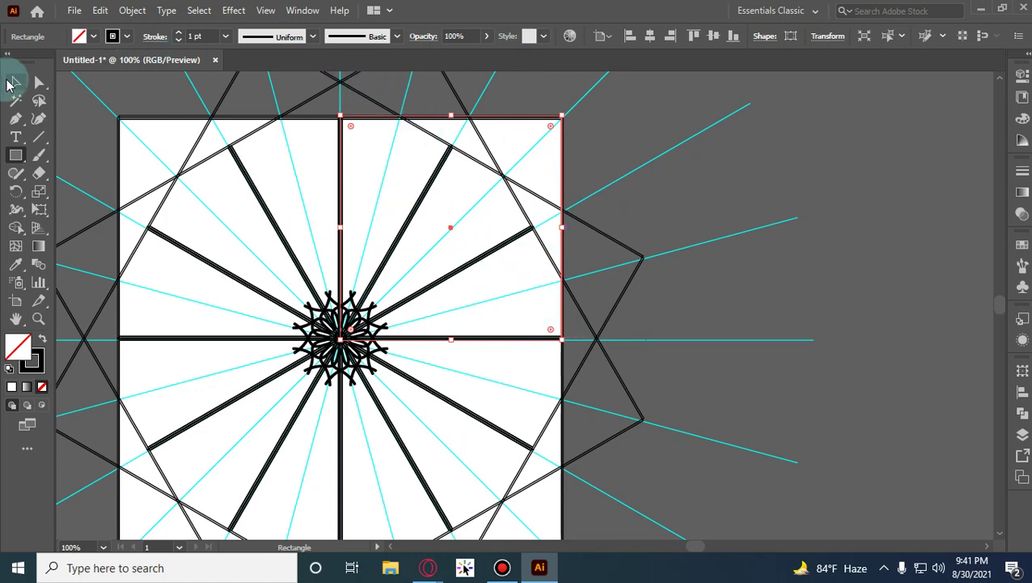
{"action": "left_click", "coordinate": [16, 81]}
{"action": "scroll", "coordinate": [541, 115], "scroll_direction": "up", "scroll_amount": 3, "text": "alt+shift"}
{"action": "scroll", "coordinate": [337, 166], "scroll_direction": "up", "scroll_amount": 1}
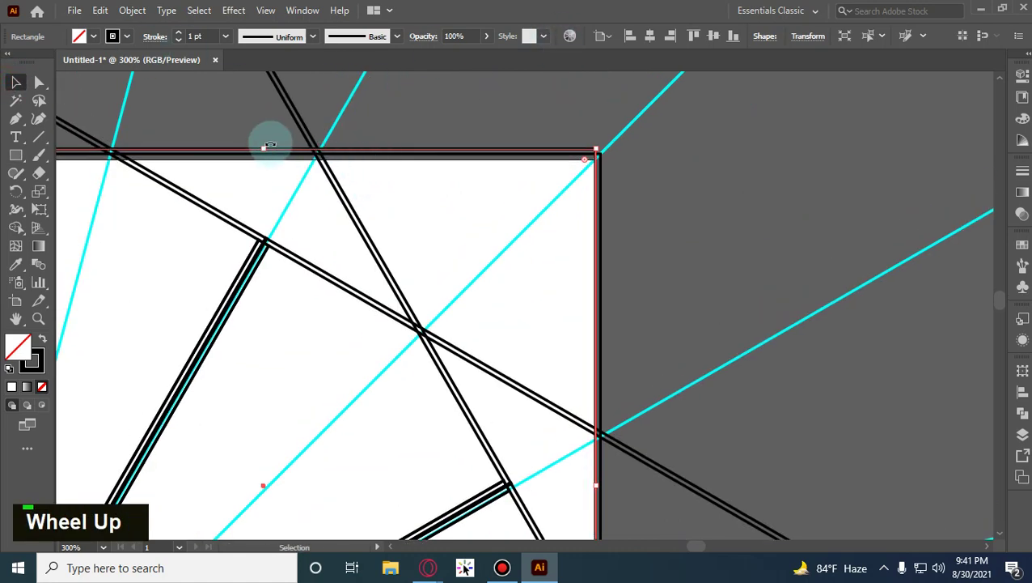
{"action": "left_click_drag", "start_coordinate": [267, 146], "coordinate": [269, 155]}
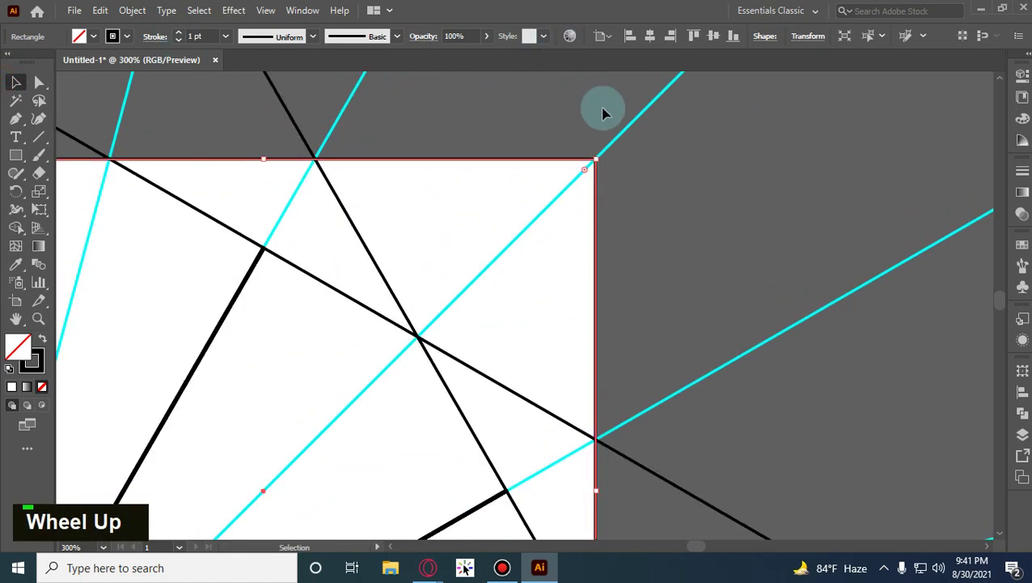
Align the rectangle with the artboard's right and top edges and deselect it.
{"action": "left_click", "coordinate": [709, 38]}
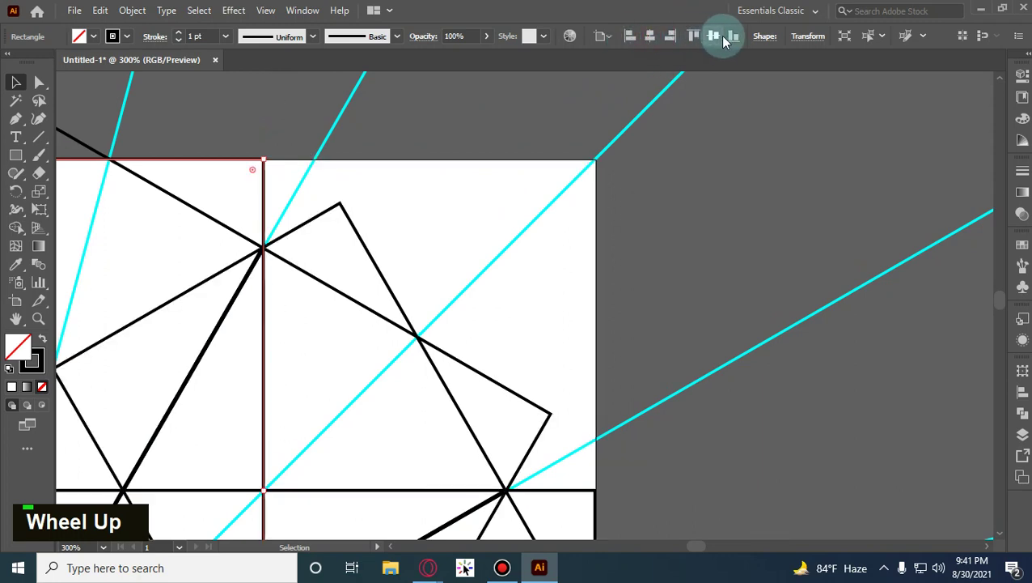
{"action": "left_click", "coordinate": [670, 35]}
{"action": "left_click", "coordinate": [712, 36]}
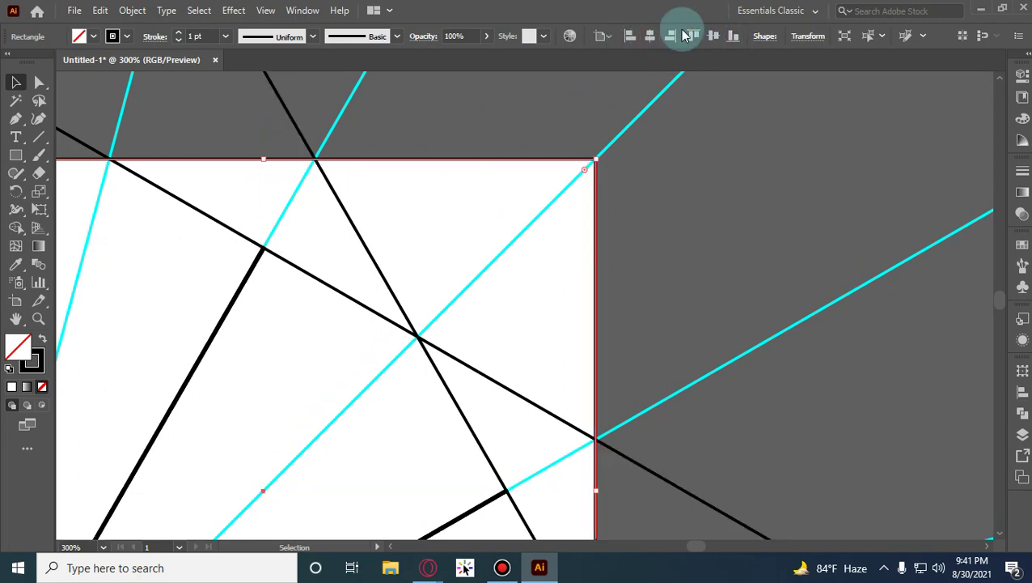
{"action": "double_click", "coordinate": [723, 225]}
Hide the curved stroke and the two guide-line paths in the Mandala layer, keeping the rectangle shown.
{"action": "scroll", "coordinate": [717, 259], "scroll_direction": "down", "scroll_amount": 5}
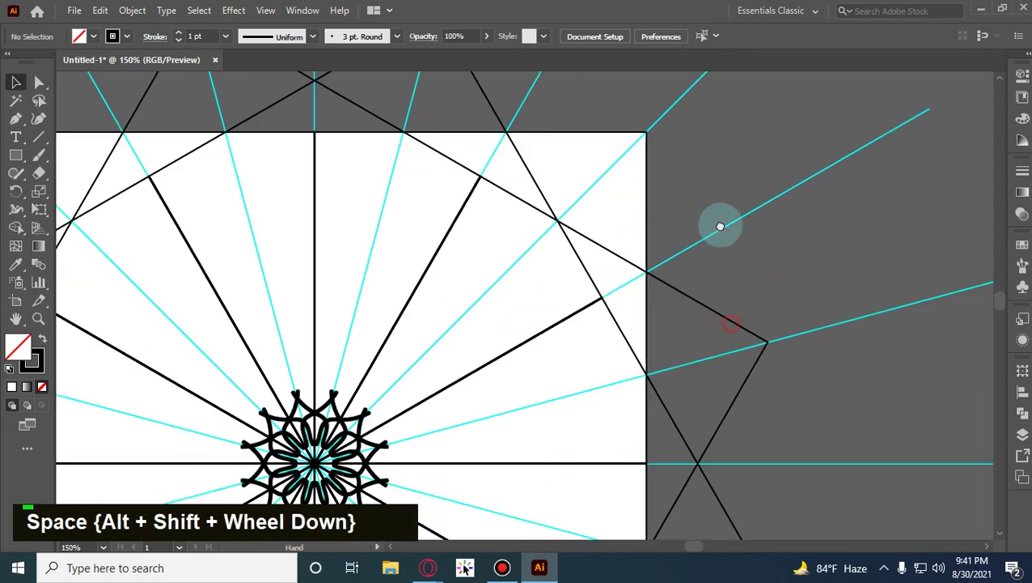
{"action": "scroll", "coordinate": [633, 215], "scroll_direction": "down", "scroll_amount": 2}
{"action": "scroll", "coordinate": [772, 195], "scroll_direction": "up", "scroll_amount": 1}
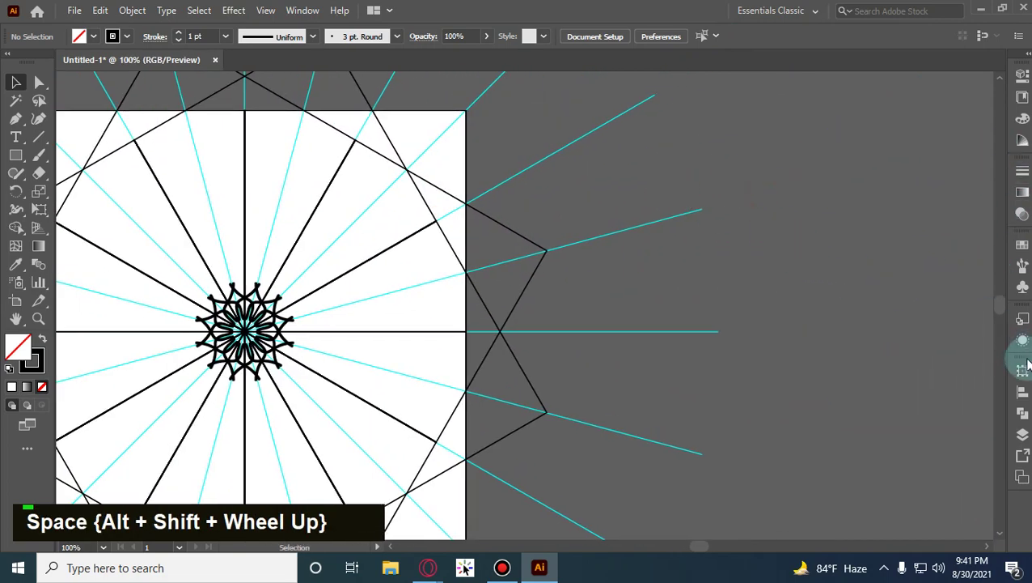
{"action": "left_click", "coordinate": [1023, 442]}
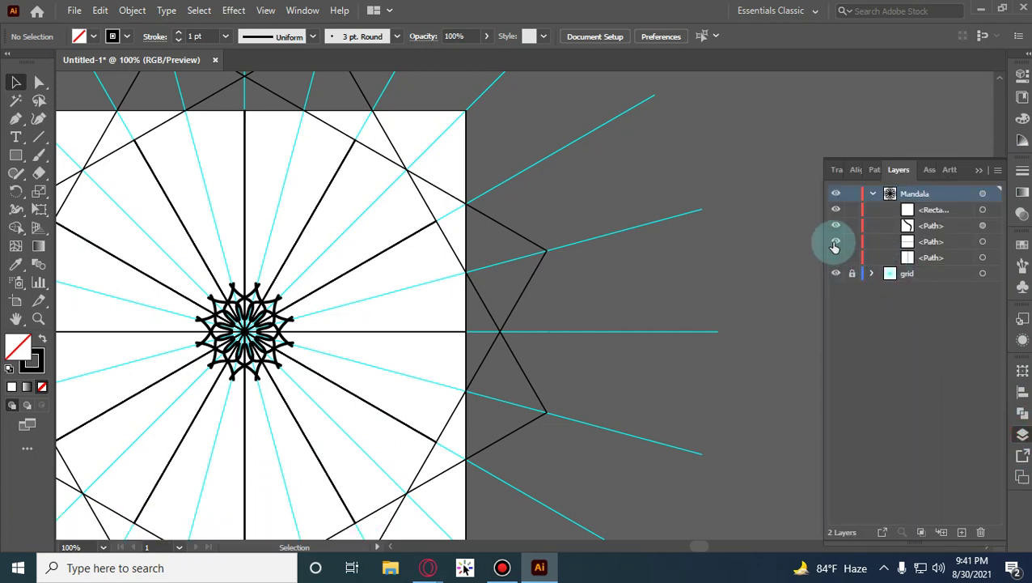
{"action": "left_click_drag", "start_coordinate": [835, 247], "coordinate": [837, 225]}
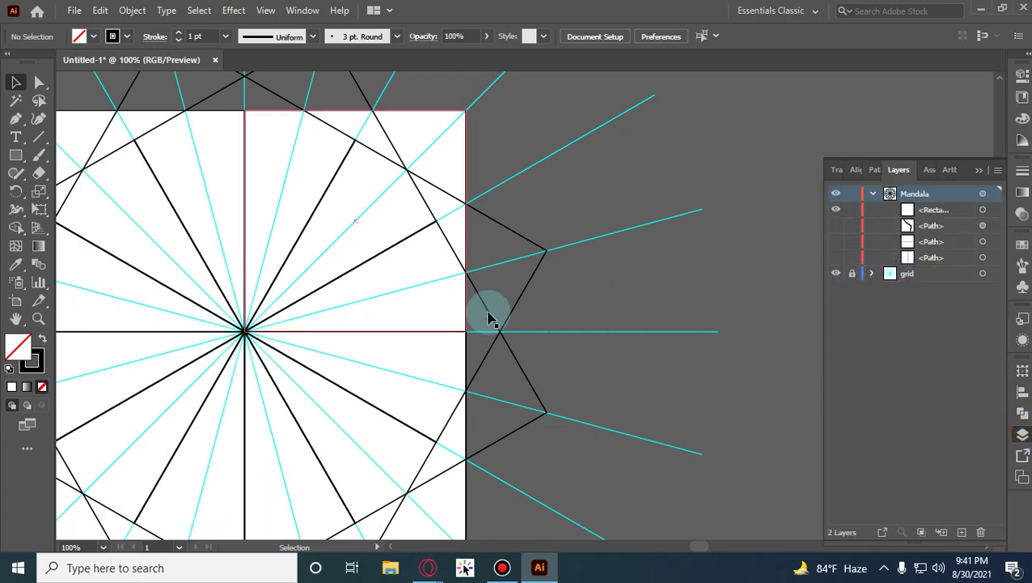
{"action": "left_click_drag", "start_coordinate": [389, 122], "coordinate": [470, 157]}
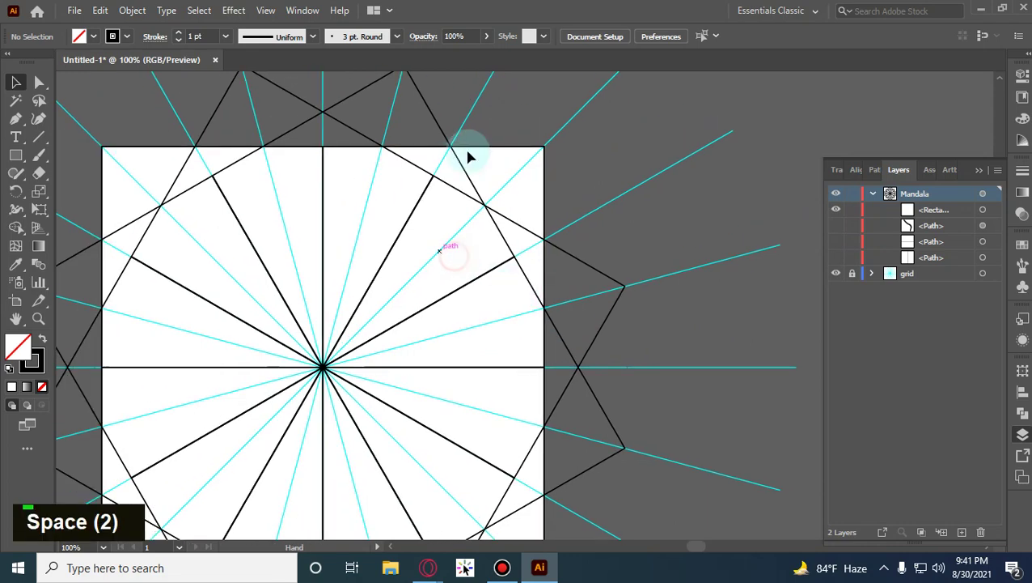
Delete the rectangle over the artboard's upper-right quadrant and toggle the horizontal guide path's visibility on and off.
{"action": "left_click", "coordinate": [433, 153]}
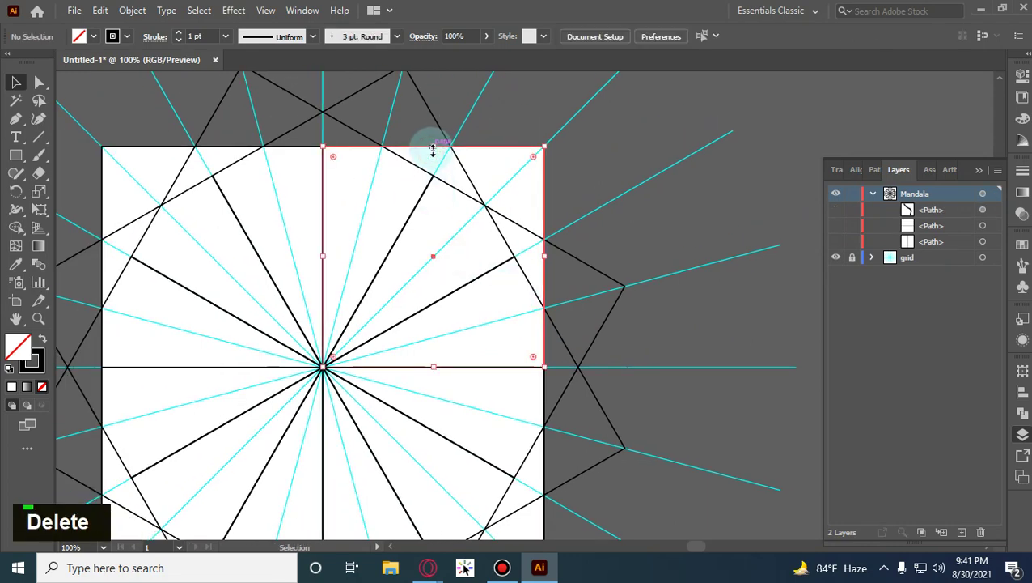
{"action": "key", "text": "Delete"}
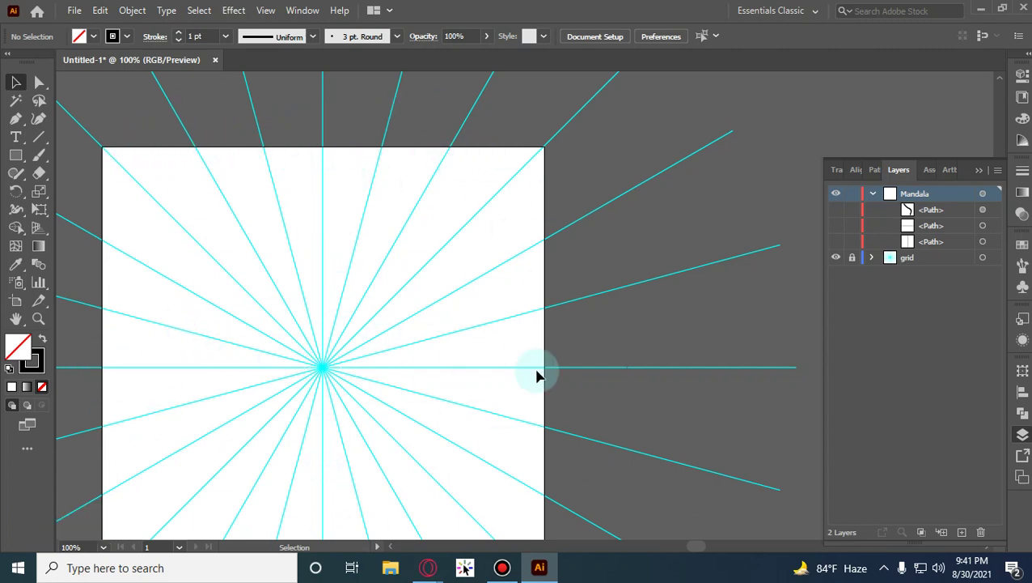
{"action": "double_click", "coordinate": [840, 223]}
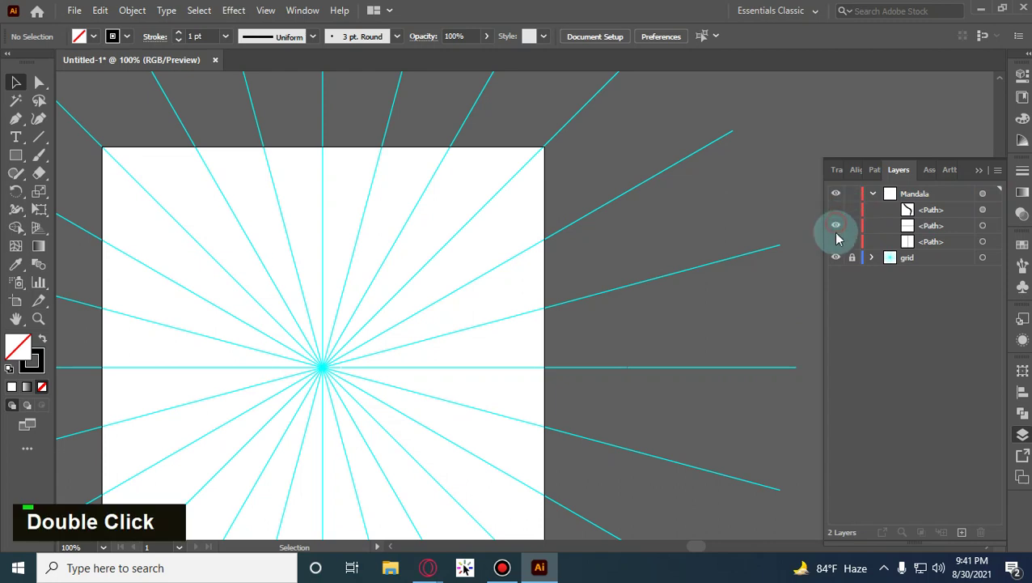
{"action": "left_click", "coordinate": [837, 235]}
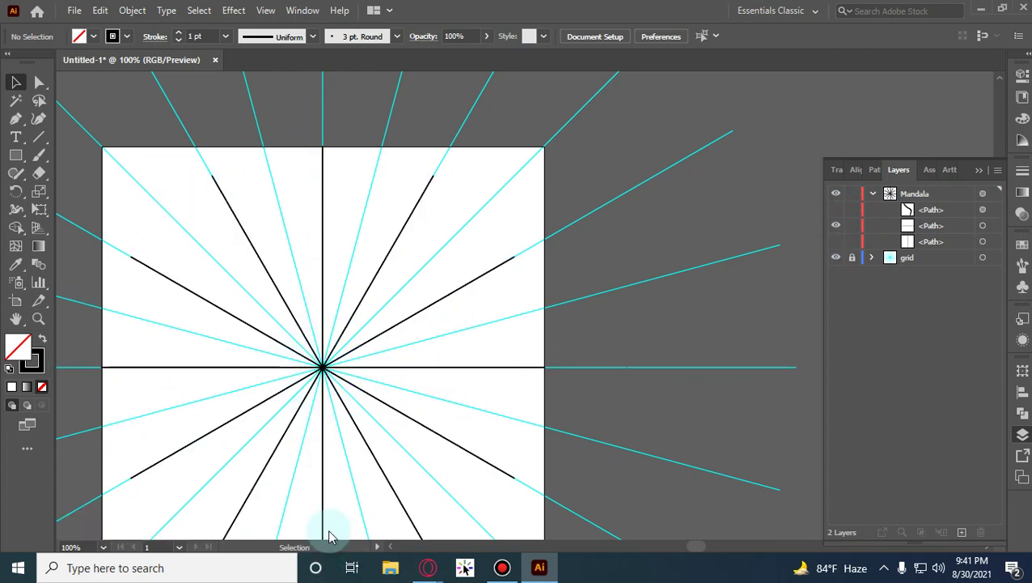
{"action": "left_click", "coordinate": [834, 226]}
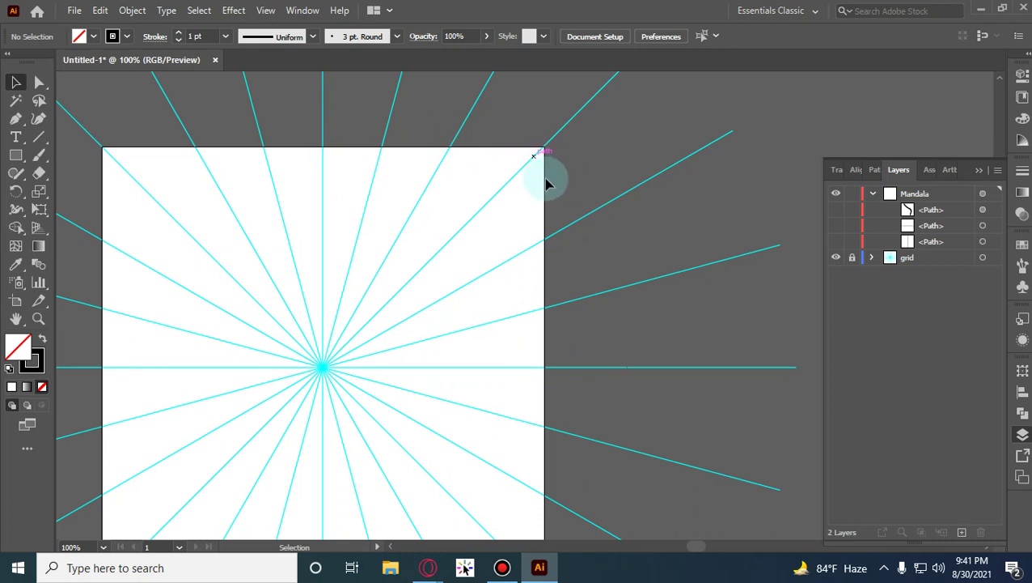
Create a 250 by 250 px rectangle beside the artboard by entering its exact dimensions.
{"action": "left_click", "coordinate": [15, 158]}
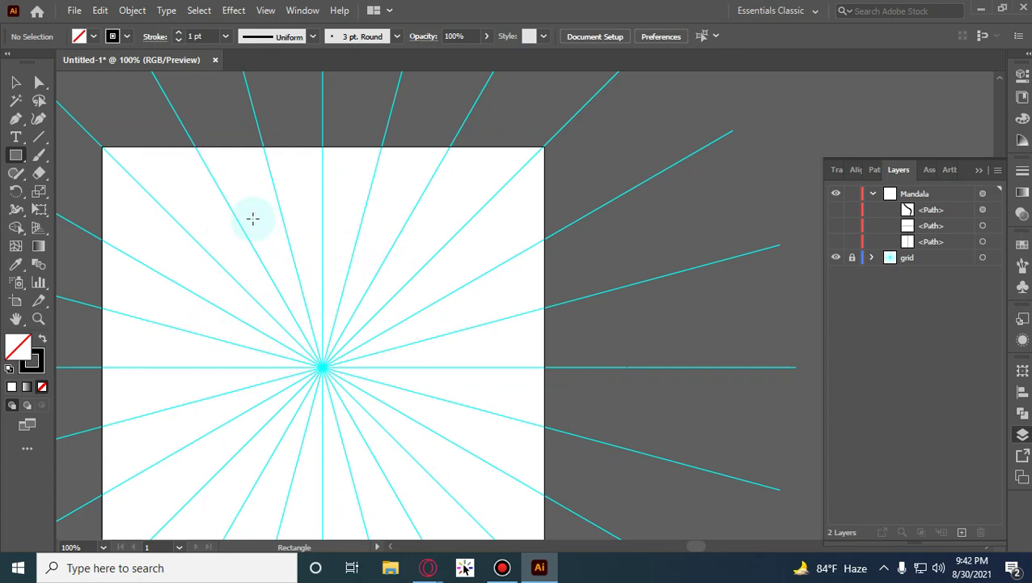
{"action": "left_click", "coordinate": [252, 218]}
{"action": "left_click", "coordinate": [537, 316]}
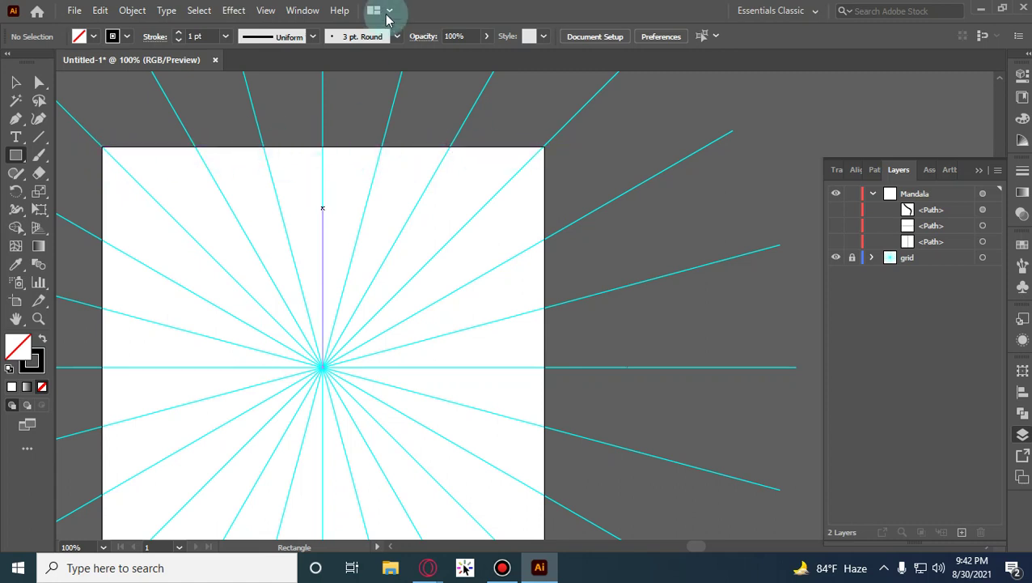
{"action": "scroll", "coordinate": [319, 169], "scroll_direction": "down", "scroll_amount": 2}
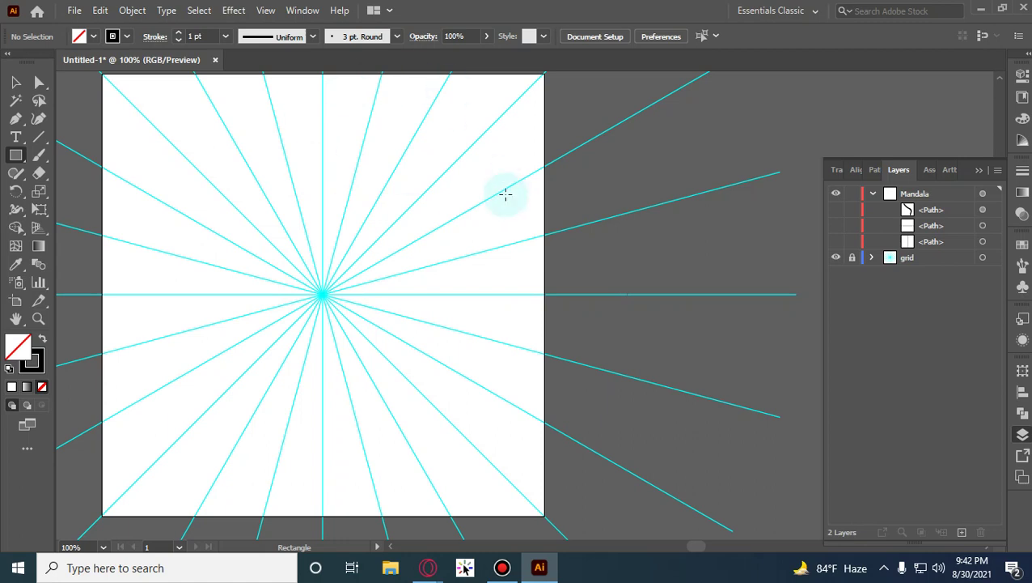
{"action": "left_click", "coordinate": [576, 100]}
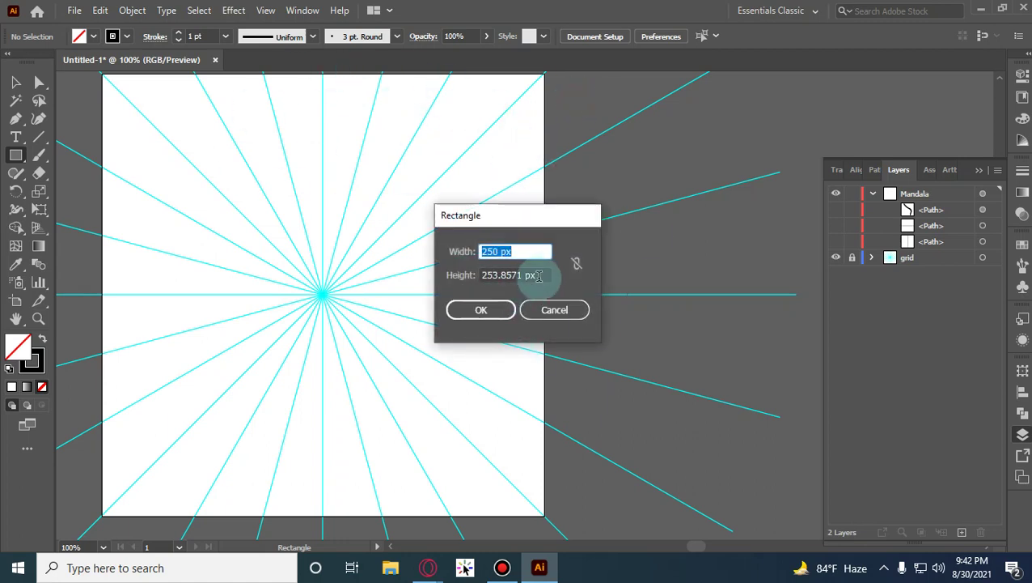
{"action": "key", "text": "Tab"}
{"action": "type", "text": "25"}
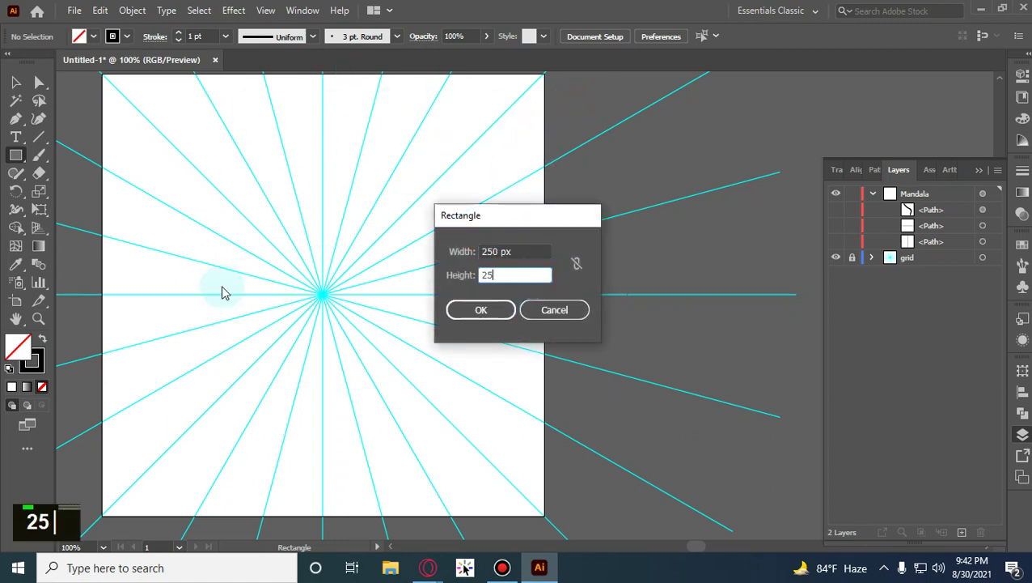
{"action": "type", "text": "0"}
{"action": "left_click", "coordinate": [469, 310]}
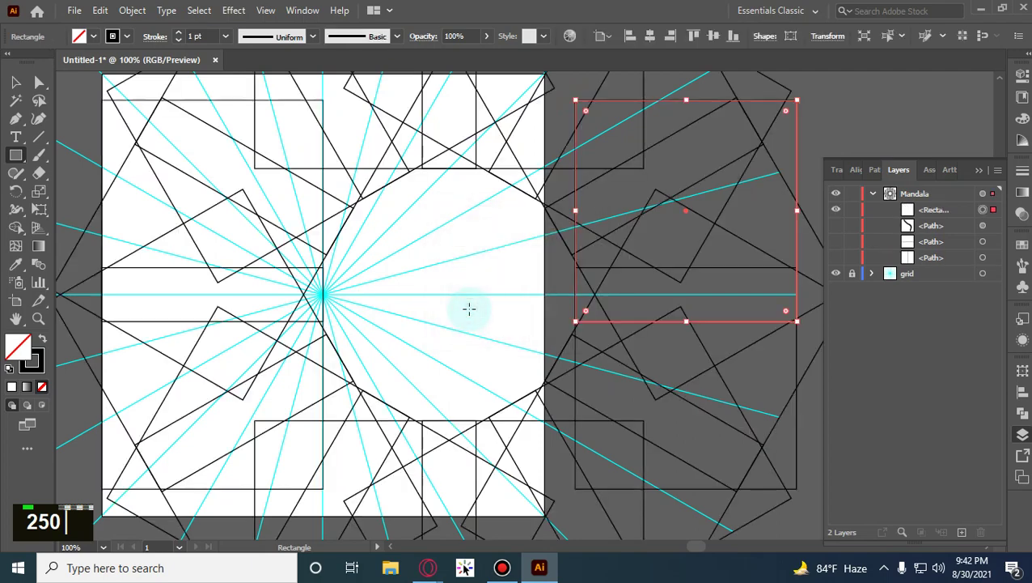
Align the new rectangle with the artboard's top and right edges, and delete it.
{"action": "scroll", "coordinate": [364, 168], "scroll_direction": "up", "scroll_amount": 2}
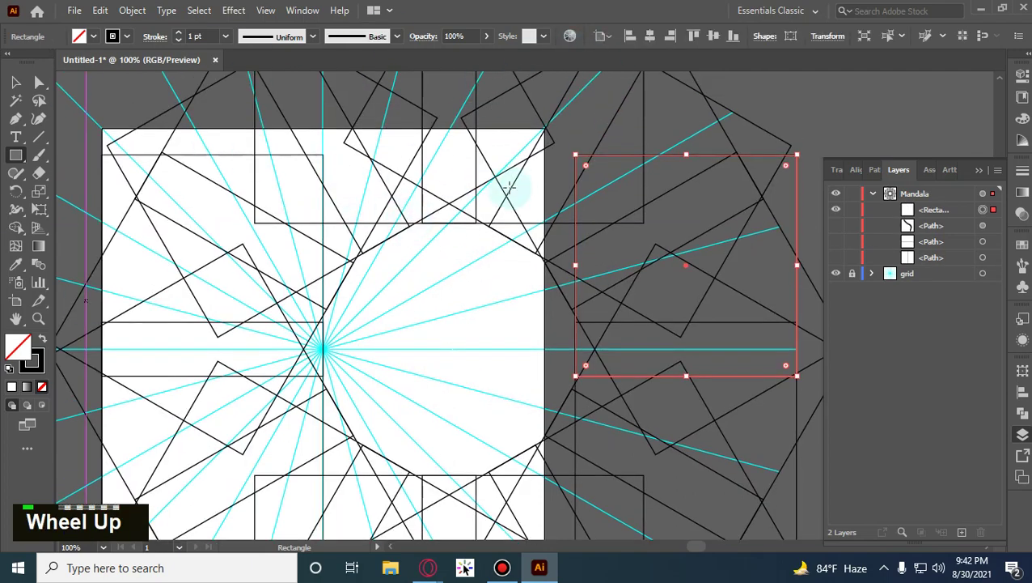
{"action": "left_click", "coordinate": [702, 40]}
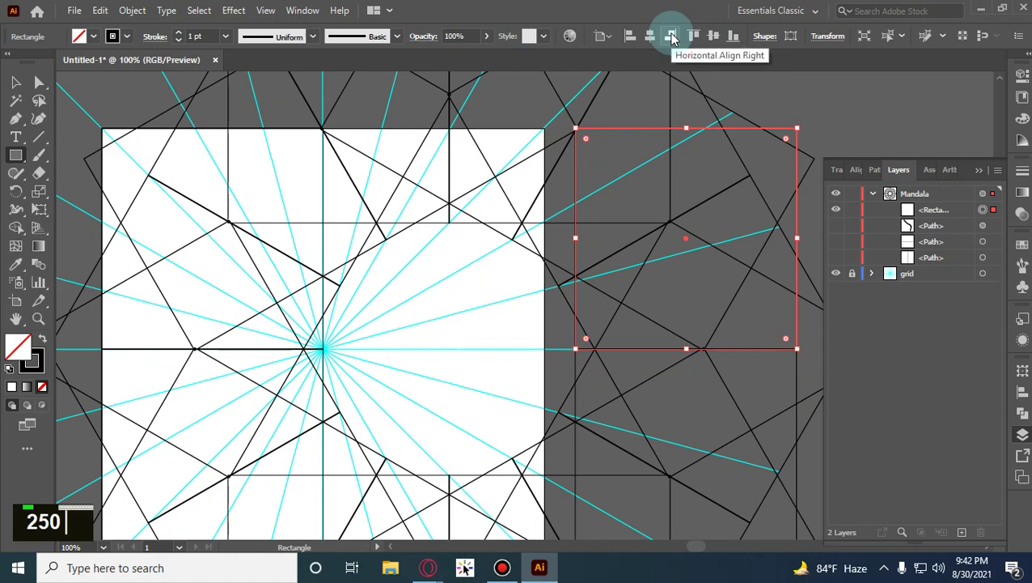
{"action": "left_click", "coordinate": [673, 36]}
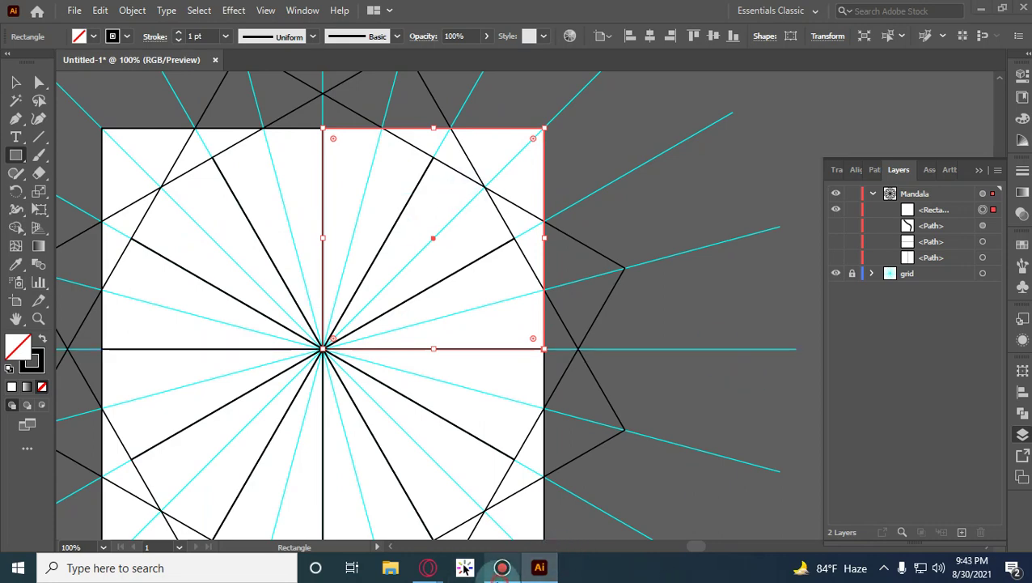
{"action": "left_click", "coordinate": [501, 567]}
{"action": "left_click", "coordinate": [502, 567]}
{"action": "key", "text": "Delete"}
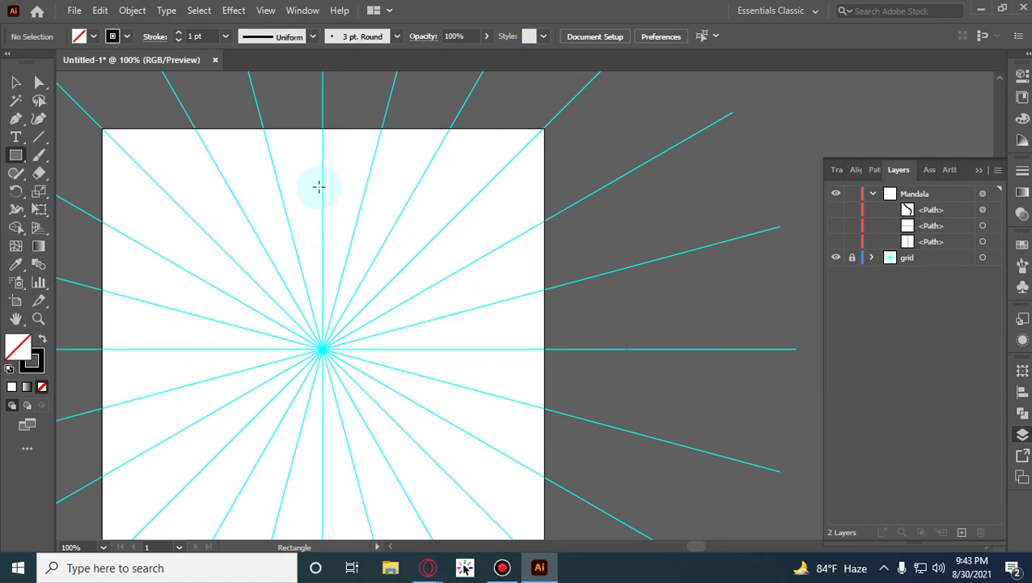
Create another 250 by 250 px rectangle and align it with the artboard's right and top edges.
{"action": "scroll", "coordinate": [319, 187], "scroll_direction": "down", "scroll_amount": 3}
{"action": "scroll", "coordinate": [571, 187], "scroll_direction": "up", "scroll_amount": 1}
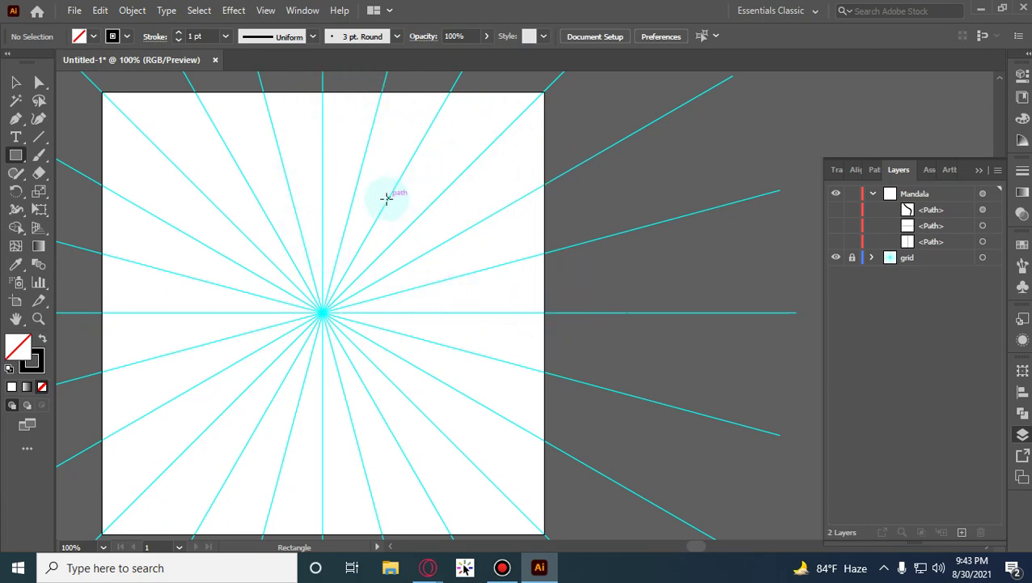
{"action": "left_click", "coordinate": [386, 197]}
{"action": "left_click", "coordinate": [500, 313]}
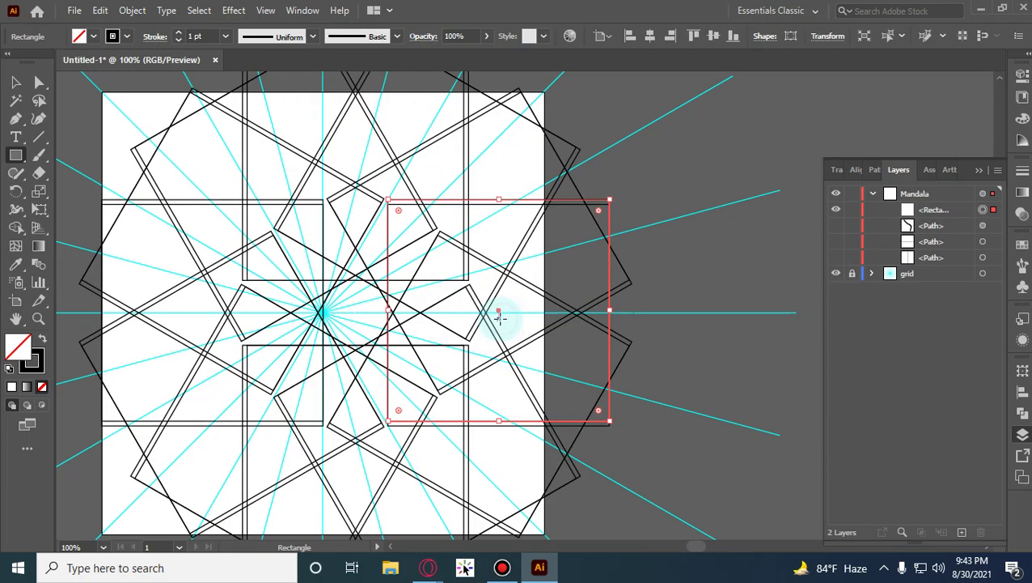
{"action": "left_click", "coordinate": [671, 37]}
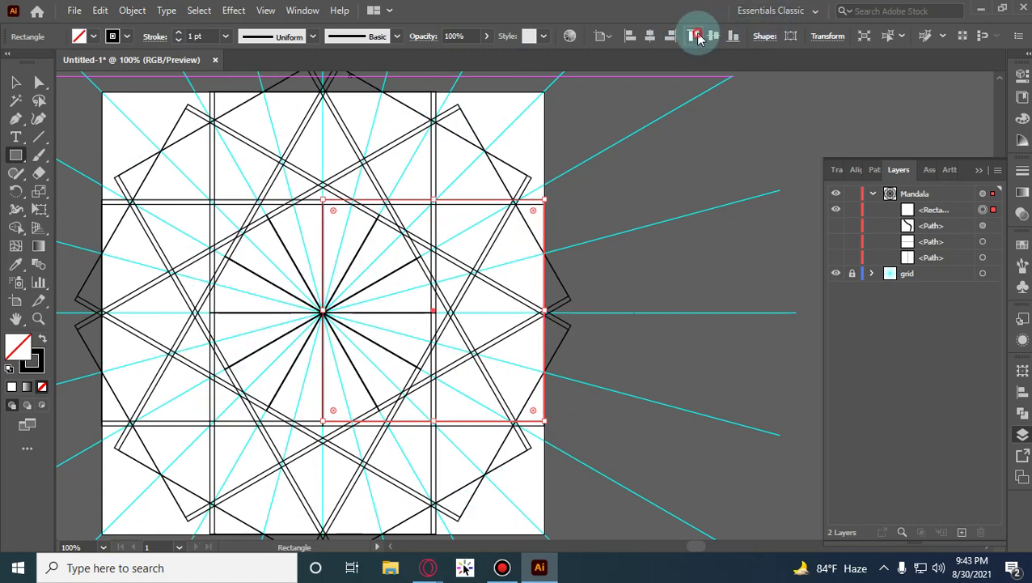
{"action": "left_click", "coordinate": [697, 36]}
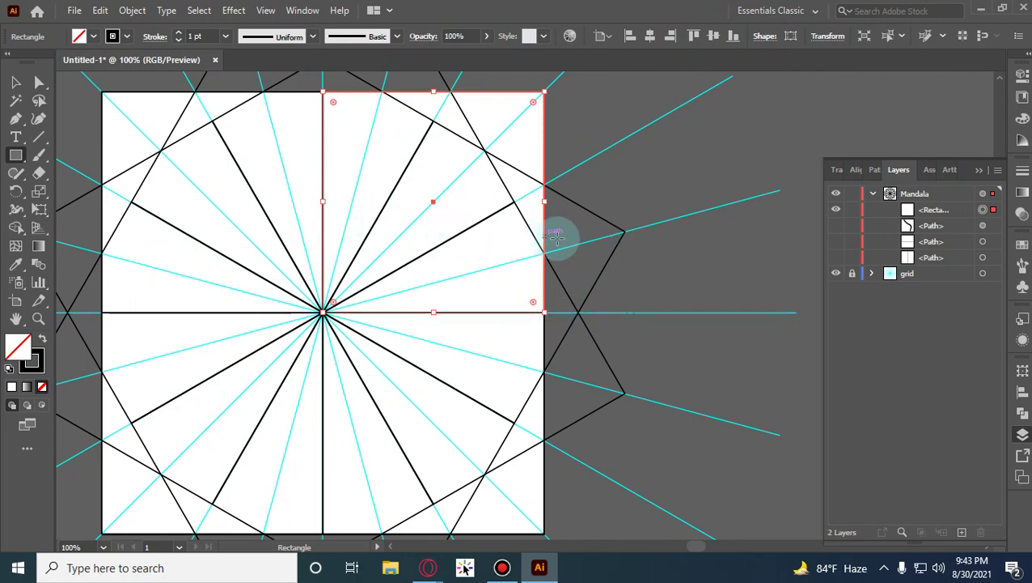
Try to move the rectangle's lower-right anchor point slightly outward and undo the change.
{"action": "scroll", "coordinate": [555, 235], "scroll_direction": "up", "scroll_amount": 3}
{"action": "scroll", "coordinate": [493, 291], "scroll_direction": "down", "scroll_amount": 1}
{"action": "scroll", "coordinate": [492, 288], "scroll_direction": "down", "scroll_amount": 6}
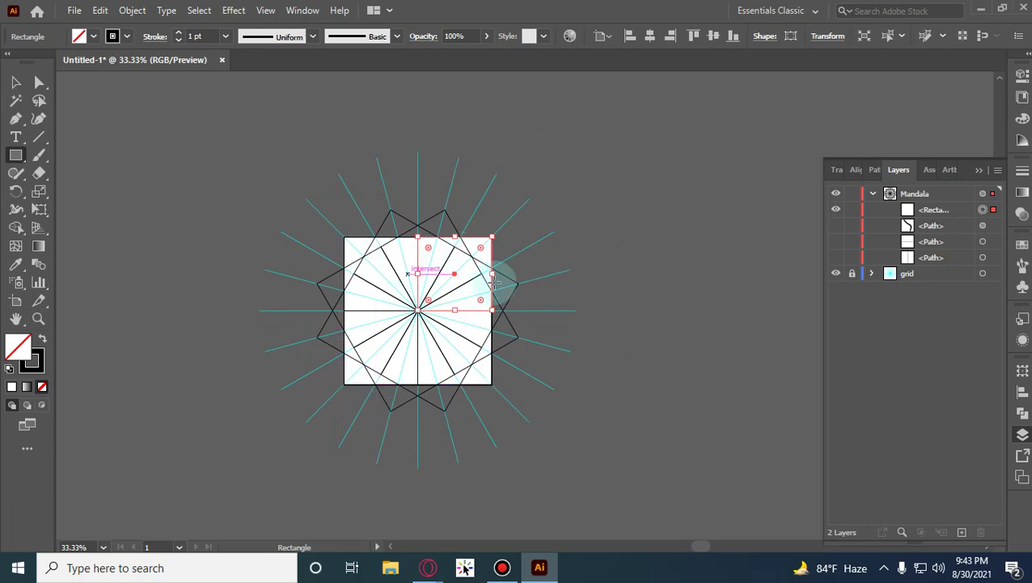
{"action": "scroll", "coordinate": [458, 257], "scroll_direction": "up", "scroll_amount": 4}
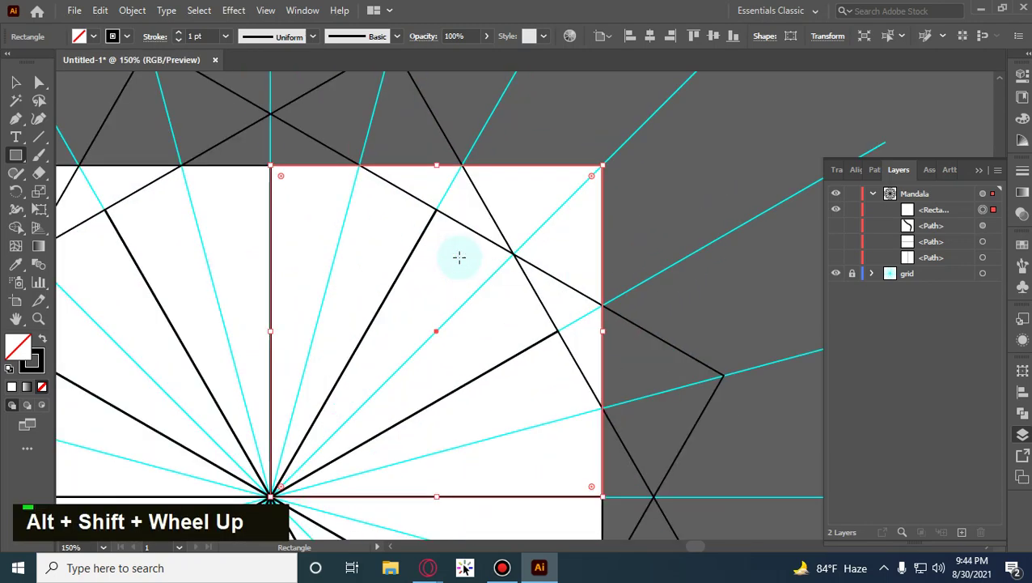
{"action": "scroll", "coordinate": [459, 255], "scroll_direction": "down", "scroll_amount": 1}
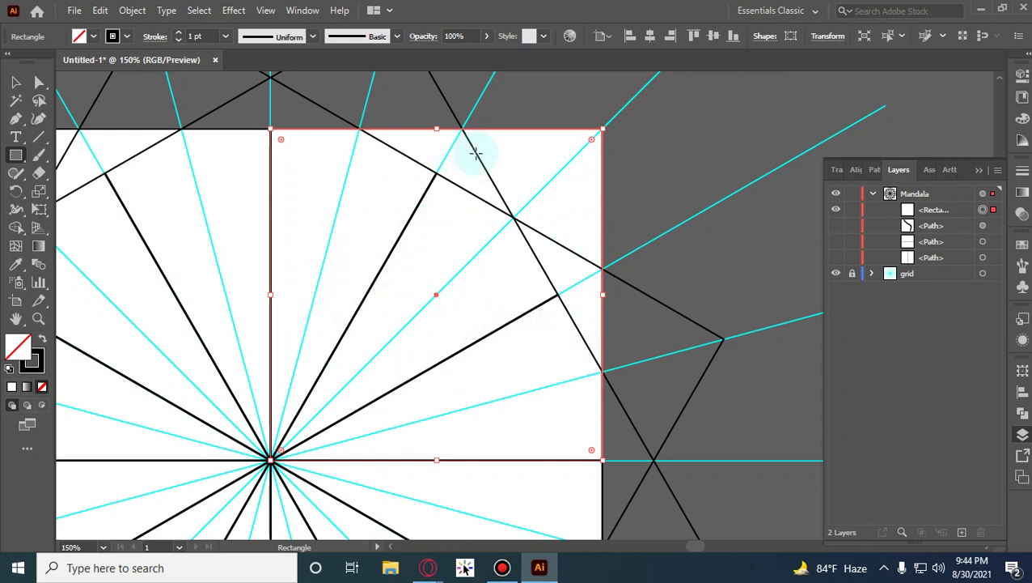
{"action": "left_click", "coordinate": [42, 80]}
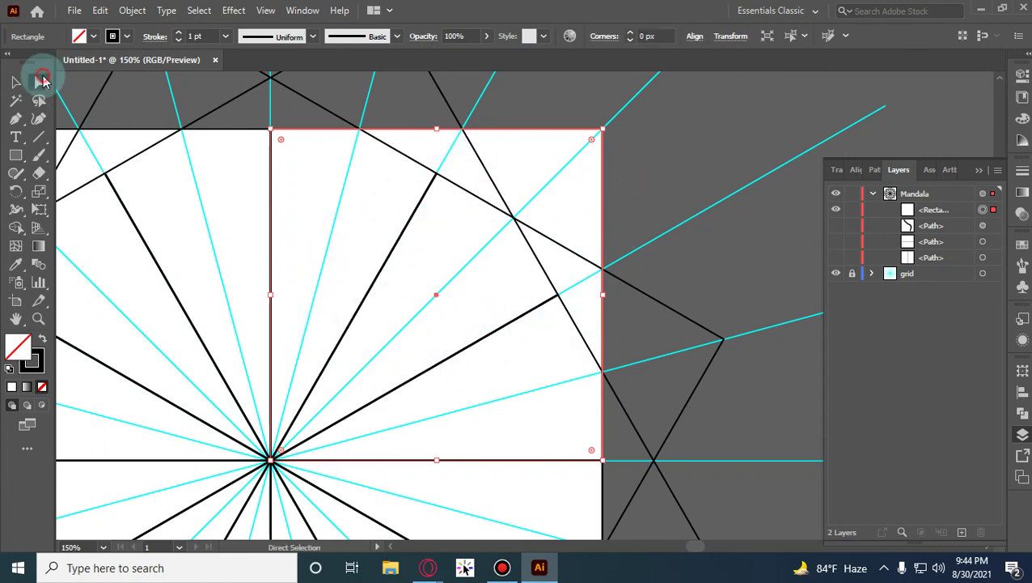
{"action": "left_click", "coordinate": [601, 461]}
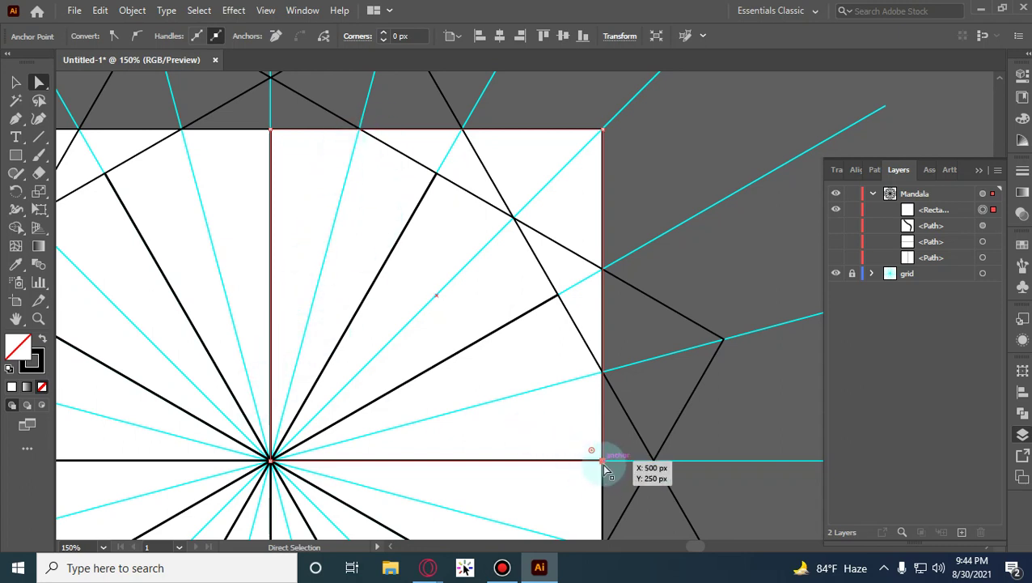
{"action": "mouse_move", "coordinate": [605, 469]}
{"action": "left_mouse_down"}
{"action": "mouse_move", "coordinate": [491, 396]}
{"action": "mouse_move", "coordinate": [353, 337]}
{"action": "mouse_move", "coordinate": [652, 474]}
{"action": "mouse_move", "coordinate": [622, 460]}
{"action": "left_mouse_up"}
{"action": "key", "text": "ctrl+z"}
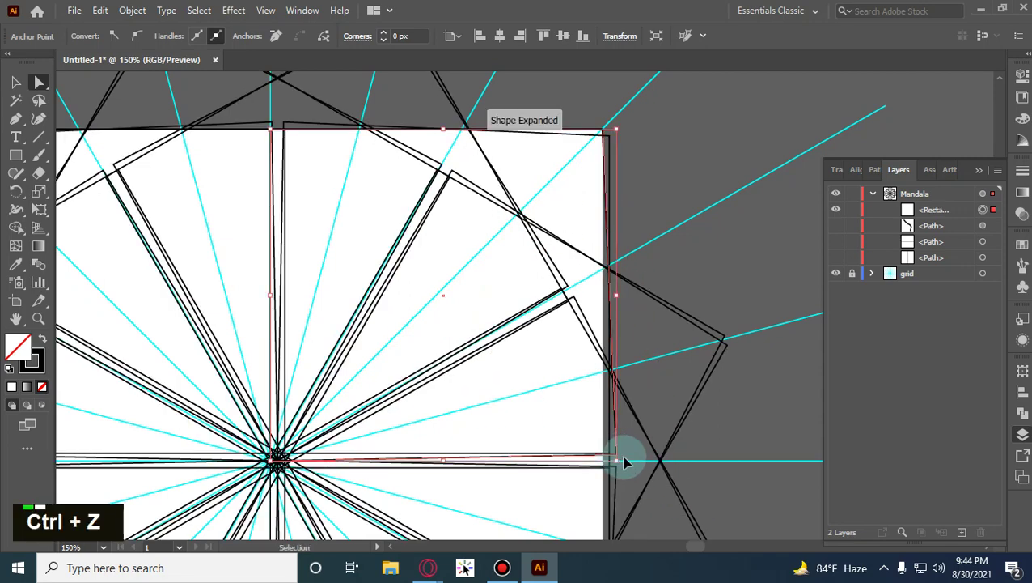
Try removing the rectangle's upper-right corner with the Delete Anchor Point tool and undo the removal.
{"action": "right_click", "coordinate": [17, 118]}
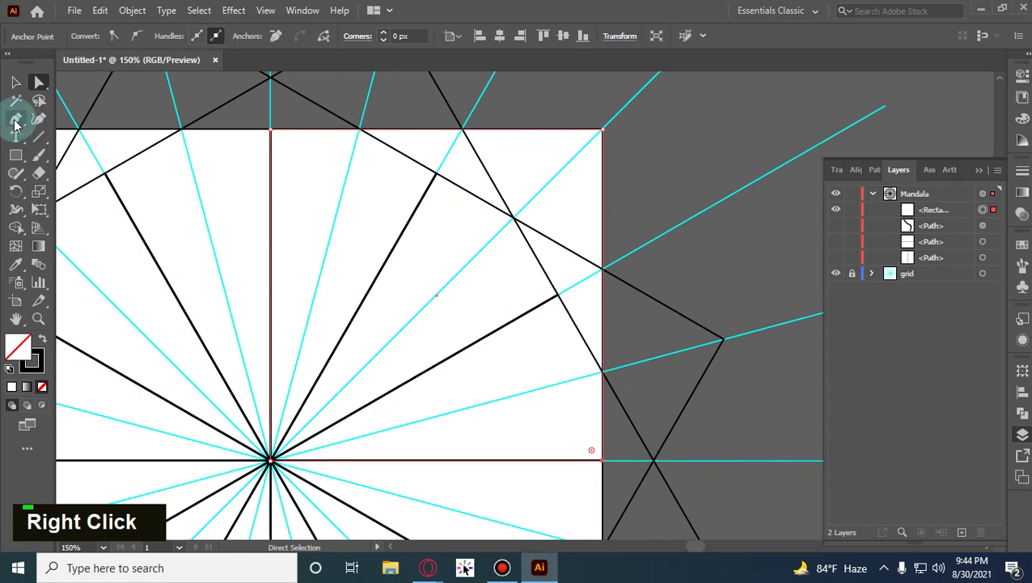
{"action": "right_click", "coordinate": [16, 119]}
{"action": "left_click", "coordinate": [105, 156]}
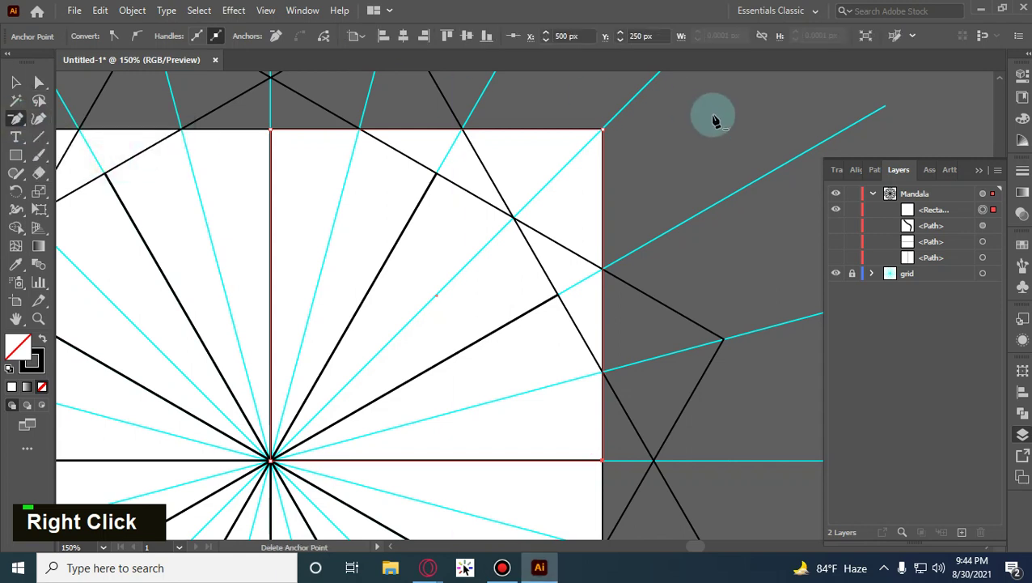
{"action": "left_click", "coordinate": [602, 131]}
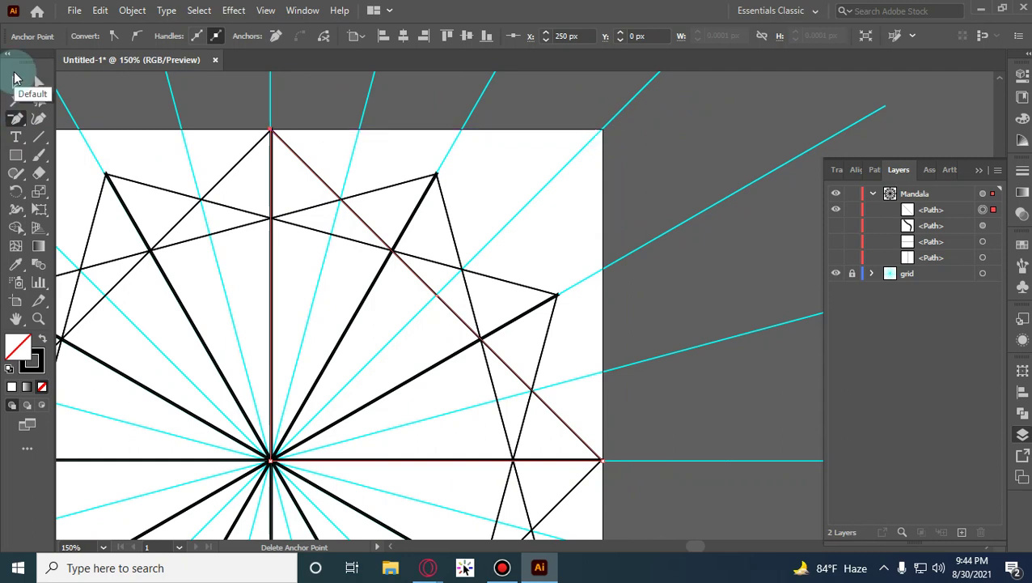
{"action": "key", "text": "ctrl+z"}
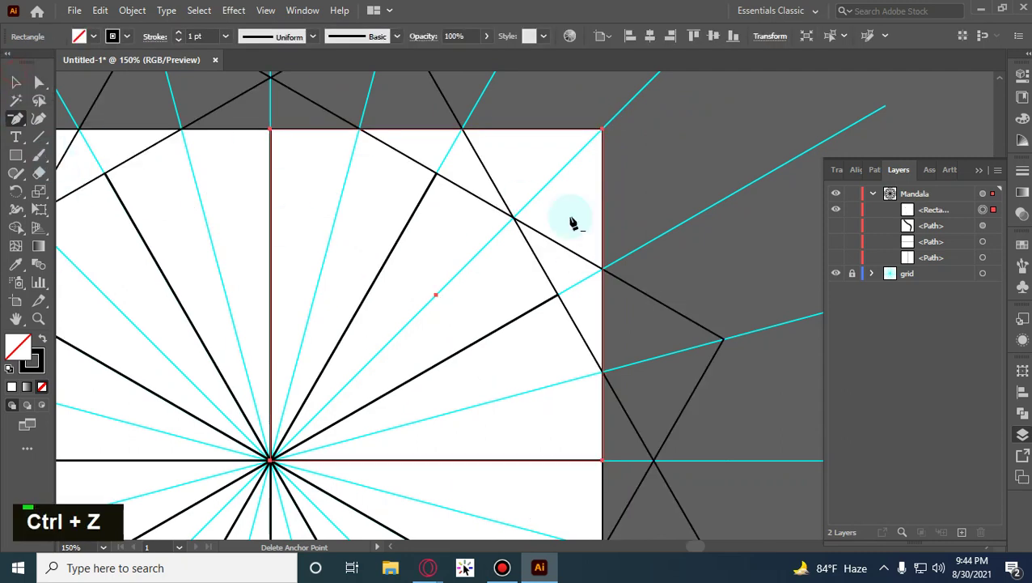
{"action": "left_click", "coordinate": [687, 200]}
{"action": "left_click", "coordinate": [450, 304]}
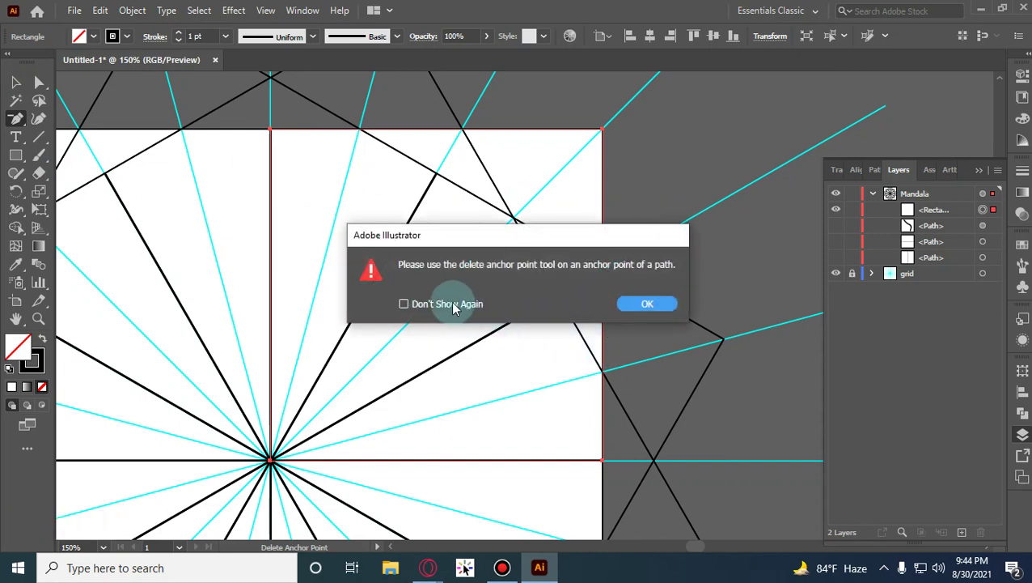
{"action": "left_click", "coordinate": [650, 303]}
Move the rectangle's upper-right anchor along the artboard's top edge to the first grid line right of the vertical axis.
{"action": "left_click", "coordinate": [16, 82]}
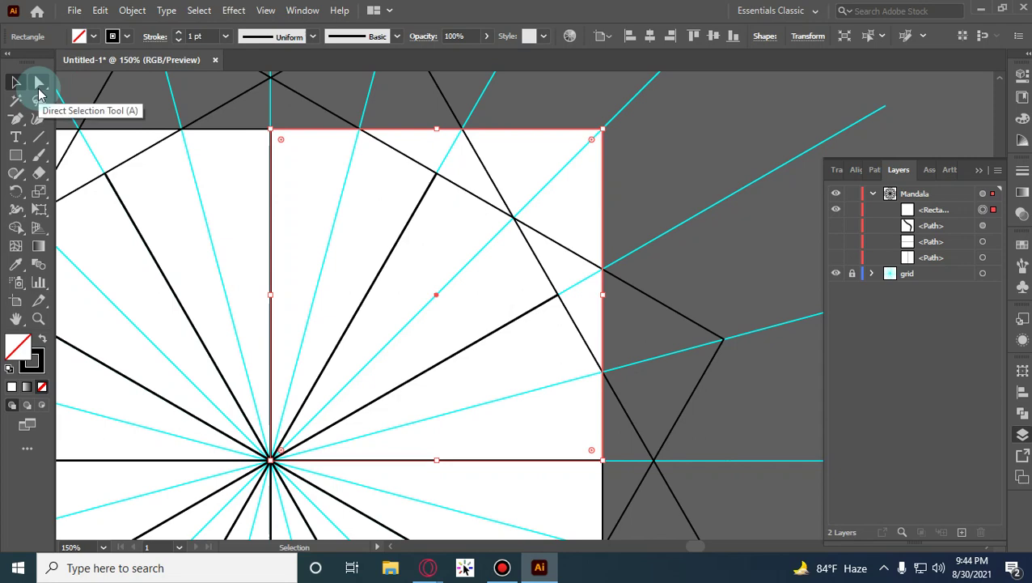
{"action": "left_click", "coordinate": [39, 81]}
{"action": "scroll", "coordinate": [380, 203], "scroll_direction": "up", "scroll_amount": 1, "text": "alt+shift"}
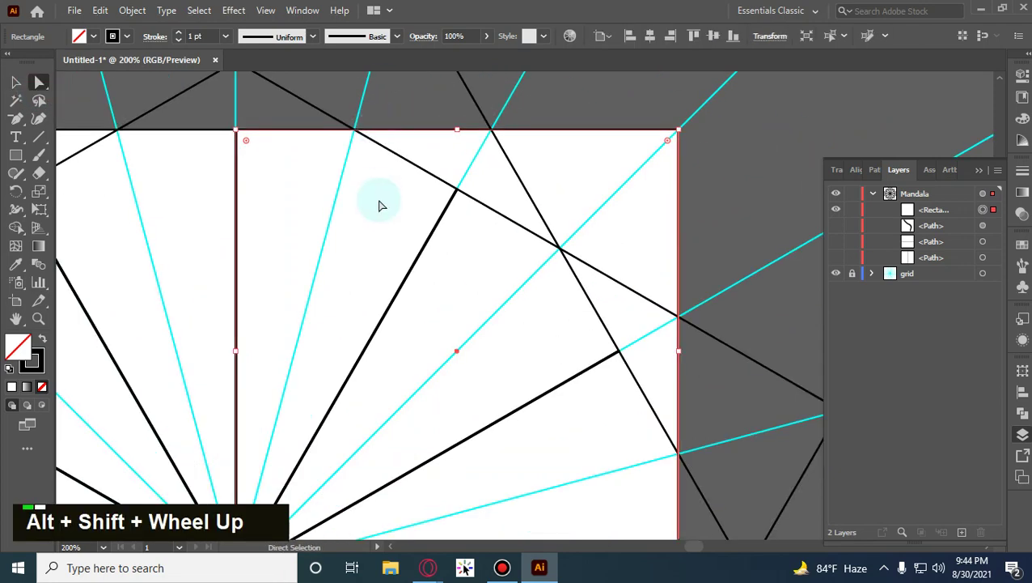
{"action": "scroll", "coordinate": [525, 221], "scroll_direction": "up", "scroll_amount": 1}
{"action": "scroll", "coordinate": [595, 182], "scroll_direction": "up", "scroll_amount": 1, "text": "alt+shift"}
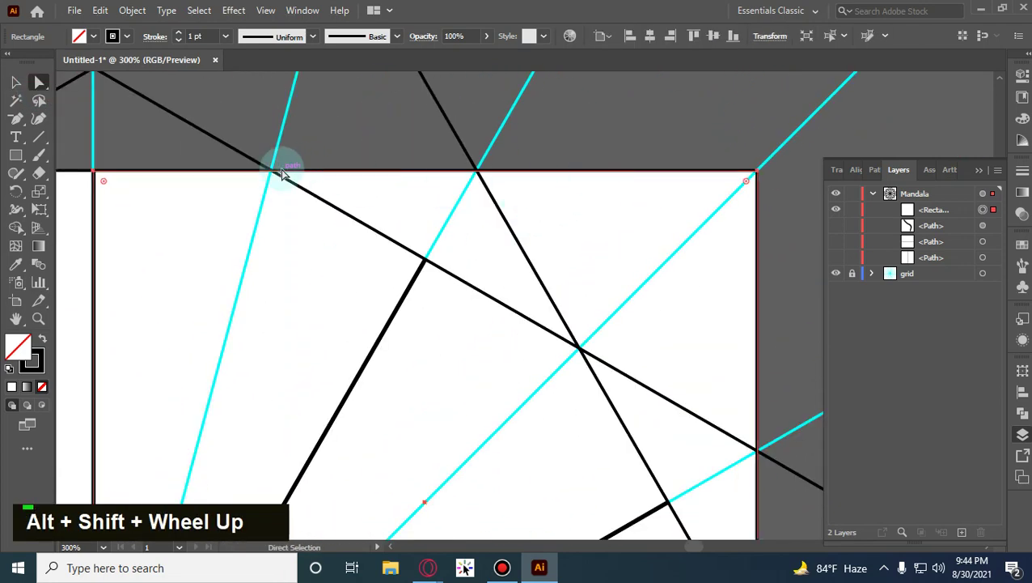
{"action": "left_click_drag", "start_coordinate": [311, 242], "coordinate": [575, 159]}
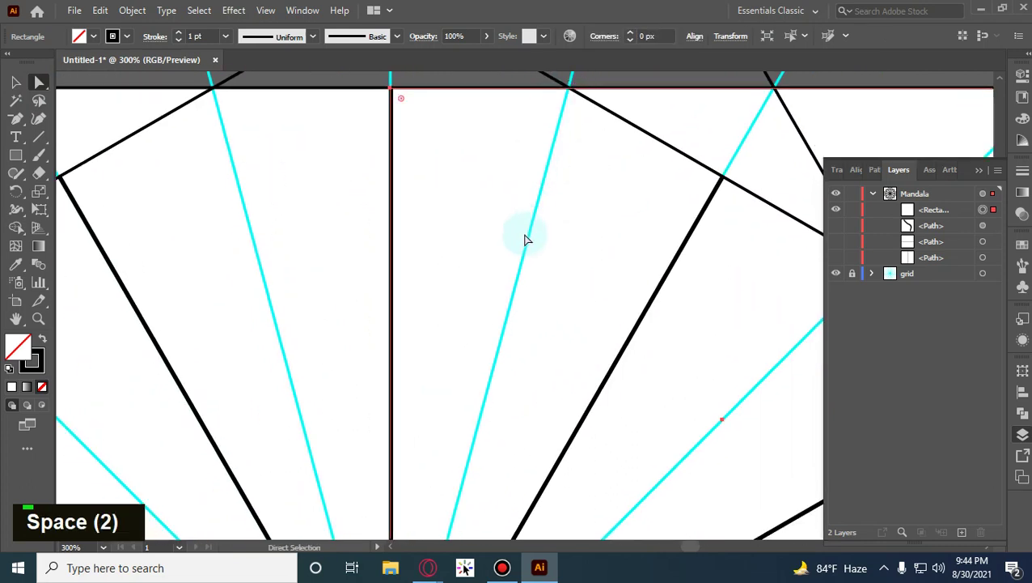
{"action": "left_click_drag", "start_coordinate": [623, 295], "coordinate": [328, 410]}
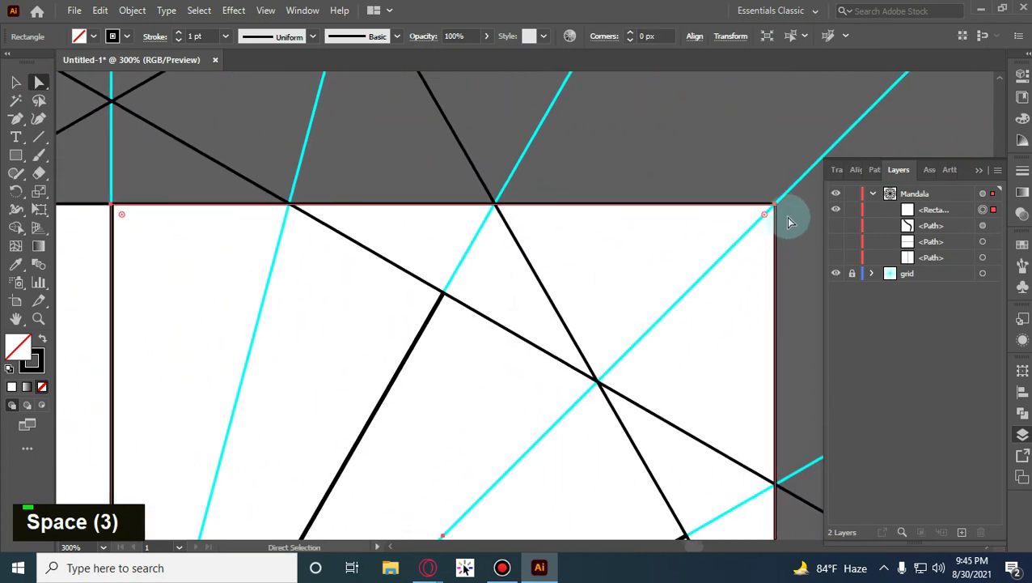
{"action": "left_click_drag", "start_coordinate": [774, 209], "coordinate": [288, 209]}
{"action": "scroll", "coordinate": [454, 283], "scroll_direction": "down", "scroll_amount": 2}
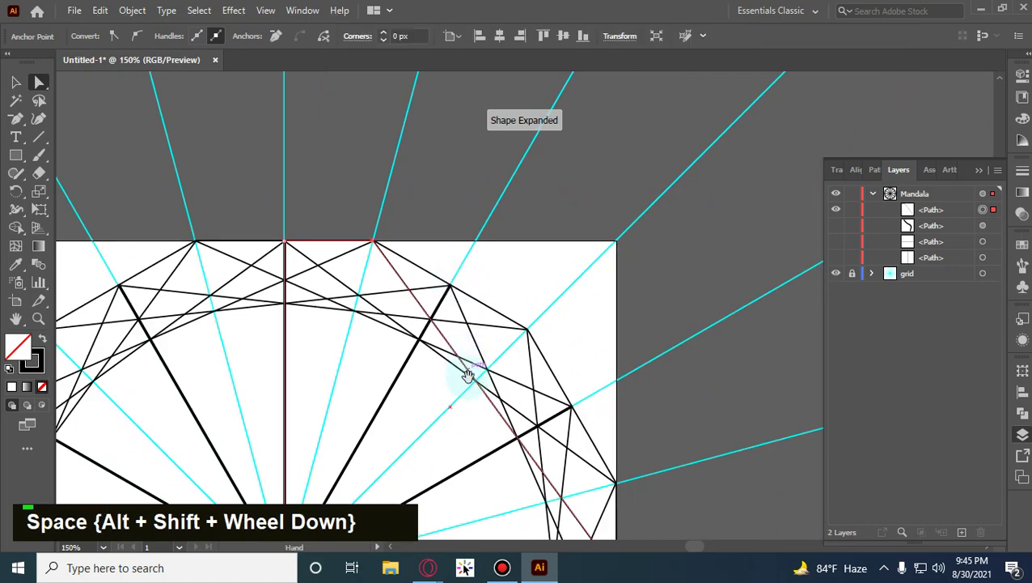
Move the shape's lower-right anchor up to the artboard's upper-right corner at X 500 px, Y 0 px.
{"action": "left_click_drag", "start_coordinate": [468, 374], "coordinate": [500, 222]}
{"action": "left_click", "coordinate": [643, 414]}
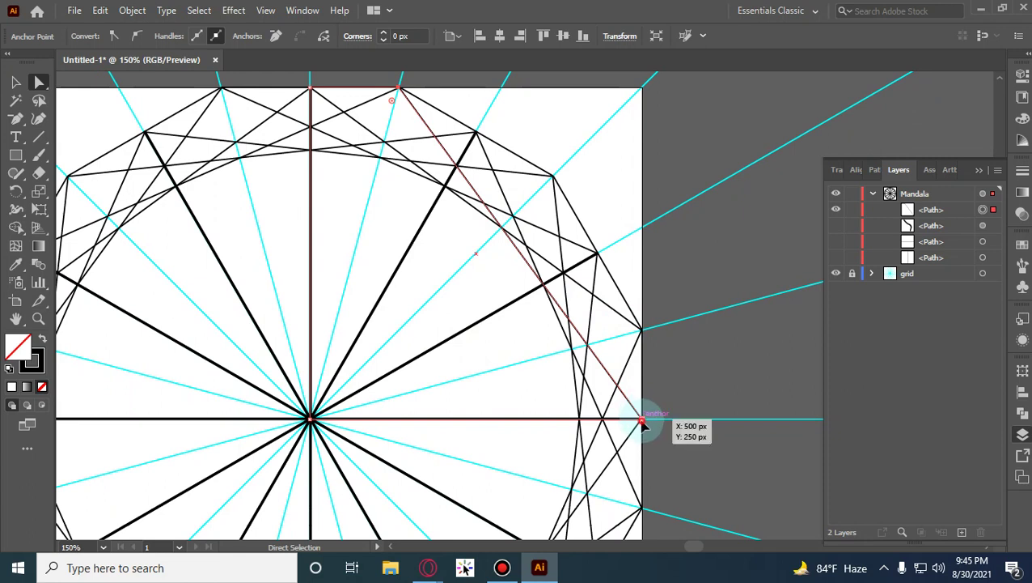
{"action": "left_click_drag", "start_coordinate": [642, 420], "coordinate": [645, 93]}
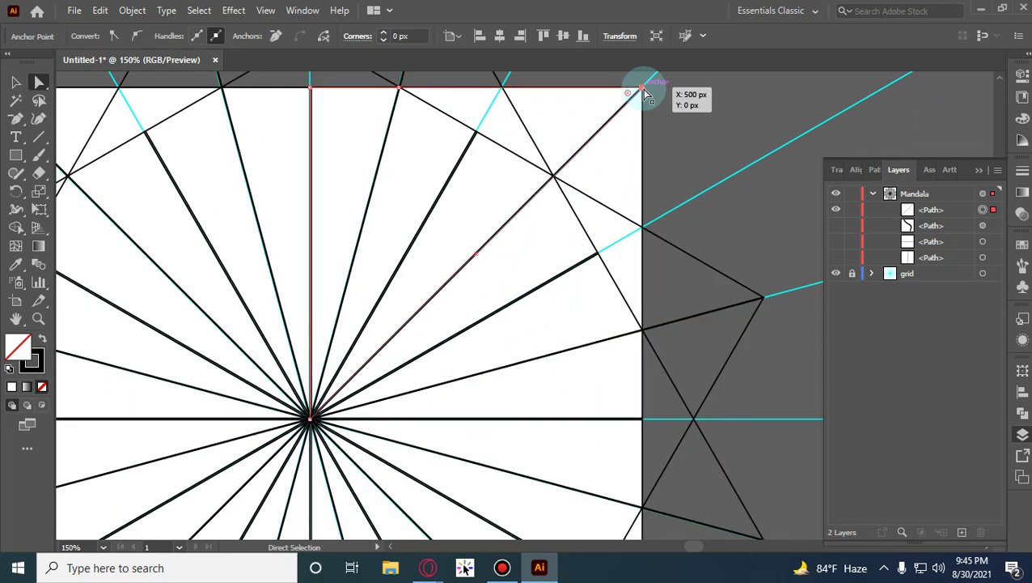
{"action": "scroll", "coordinate": [605, 105], "scroll_direction": "up", "scroll_amount": 1}
{"action": "scroll", "coordinate": [343, 122], "scroll_direction": "up", "scroll_amount": 1, "text": "alt+shift"}
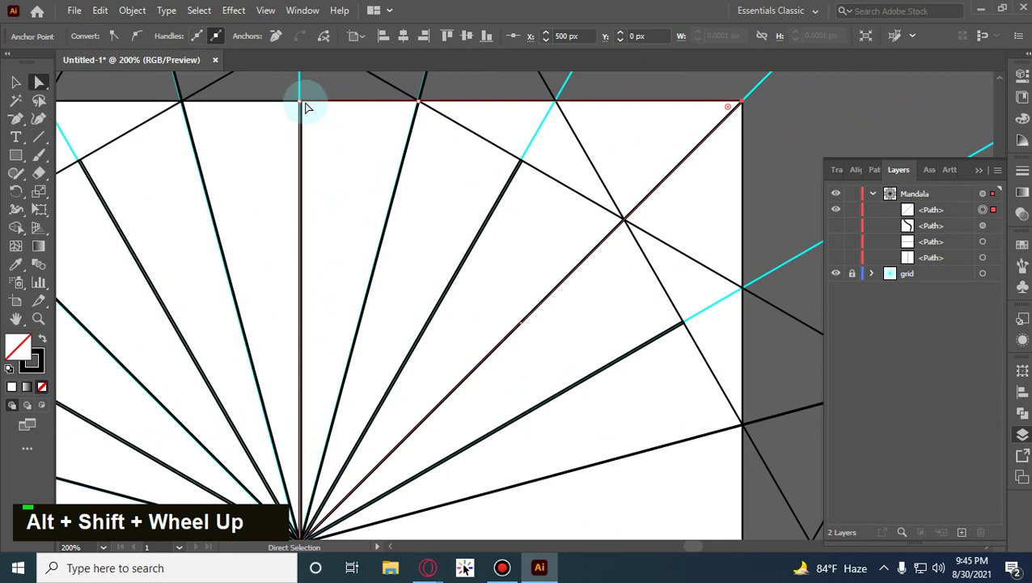
{"action": "scroll", "coordinate": [308, 307], "scroll_direction": "down", "scroll_amount": 2}
{"action": "scroll", "coordinate": [307, 310], "scroll_direction": "down", "scroll_amount": 1, "text": "alt+shift"}
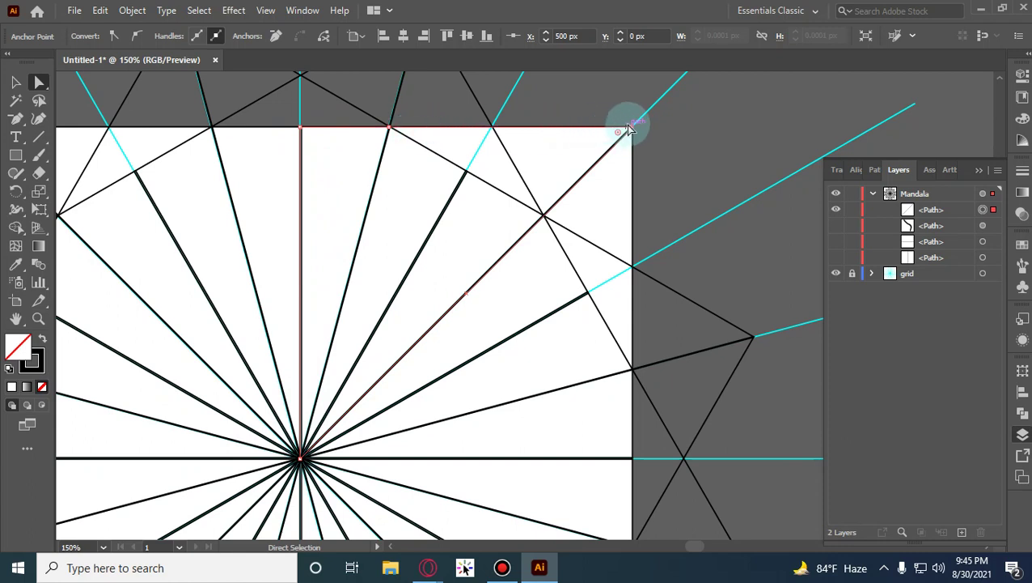
Move the corner anchor onto the other moved anchor at the first grid line, forming a narrow wedge, and deselect it.
{"action": "left_click_drag", "start_coordinate": [633, 128], "coordinate": [391, 133]}
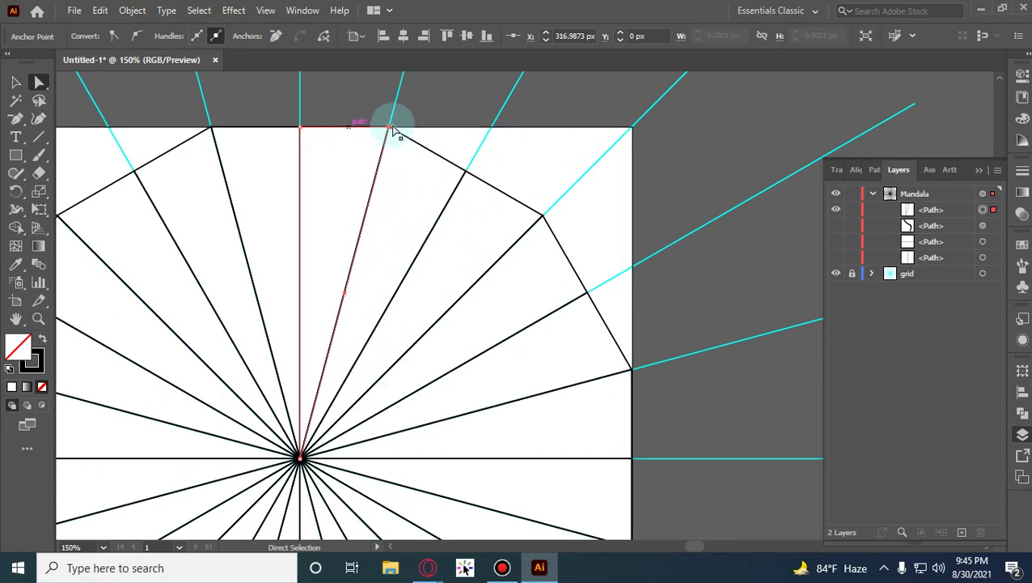
{"action": "scroll", "coordinate": [397, 129], "scroll_direction": "up", "scroll_amount": 2}
{"action": "scroll", "coordinate": [401, 325], "scroll_direction": "down", "scroll_amount": 2}
{"action": "scroll", "coordinate": [330, 345], "scroll_direction": "down", "scroll_amount": 1, "text": "alt+shift"}
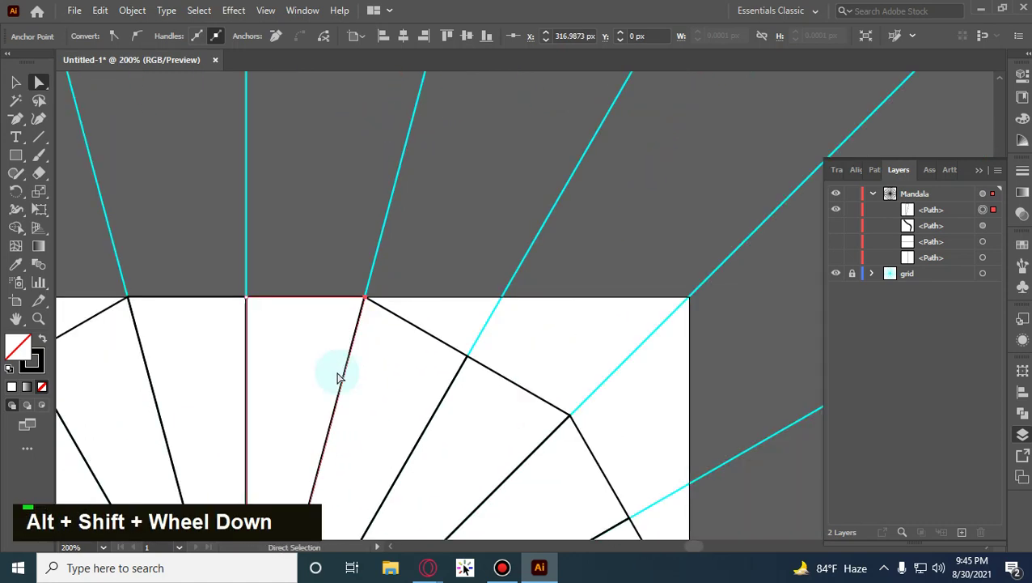
{"action": "scroll", "coordinate": [335, 372], "scroll_direction": "up", "scroll_amount": 1}
{"action": "scroll", "coordinate": [335, 372], "scroll_direction": "up", "scroll_amount": 2, "text": "alt+shift"}
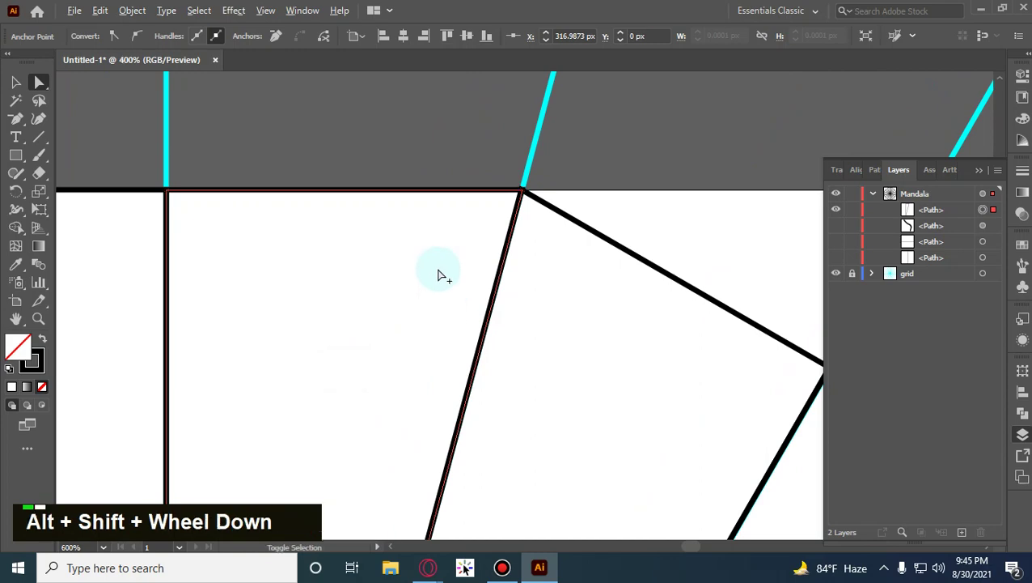
{"action": "scroll", "coordinate": [438, 276], "scroll_direction": "down", "scroll_amount": 2, "text": "alt+shift"}
{"action": "scroll", "coordinate": [473, 199], "scroll_direction": "down", "scroll_amount": 2}
{"action": "scroll", "coordinate": [453, 296], "scroll_direction": "down", "scroll_amount": 1, "text": "alt+shift"}
{"action": "scroll", "coordinate": [451, 301], "scroll_direction": "down", "scroll_amount": 1, "text": "alt+shift"}
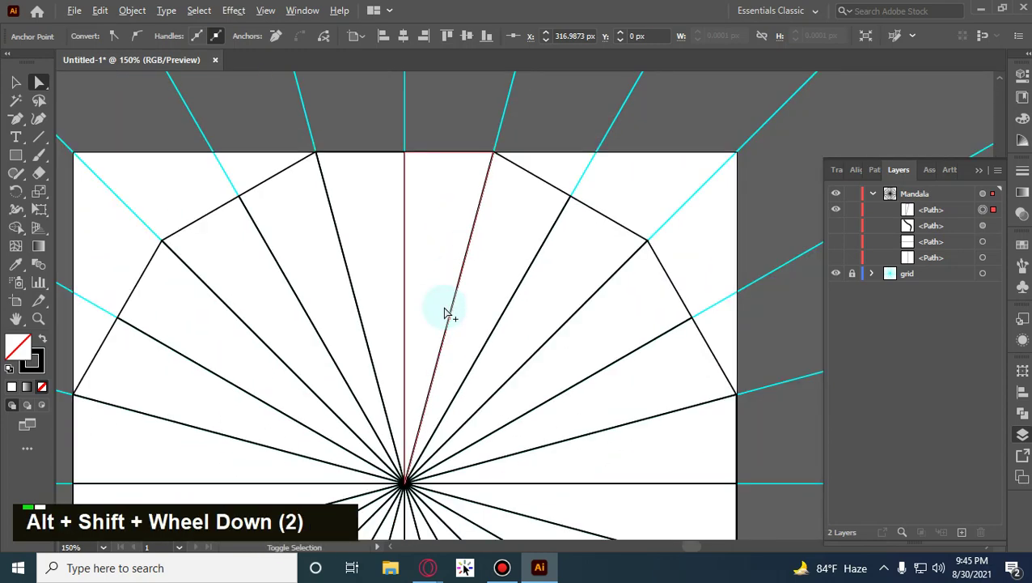
{"action": "key", "text": "space"}
{"action": "left_click_drag", "start_coordinate": [473, 327], "coordinate": [438, 316]}
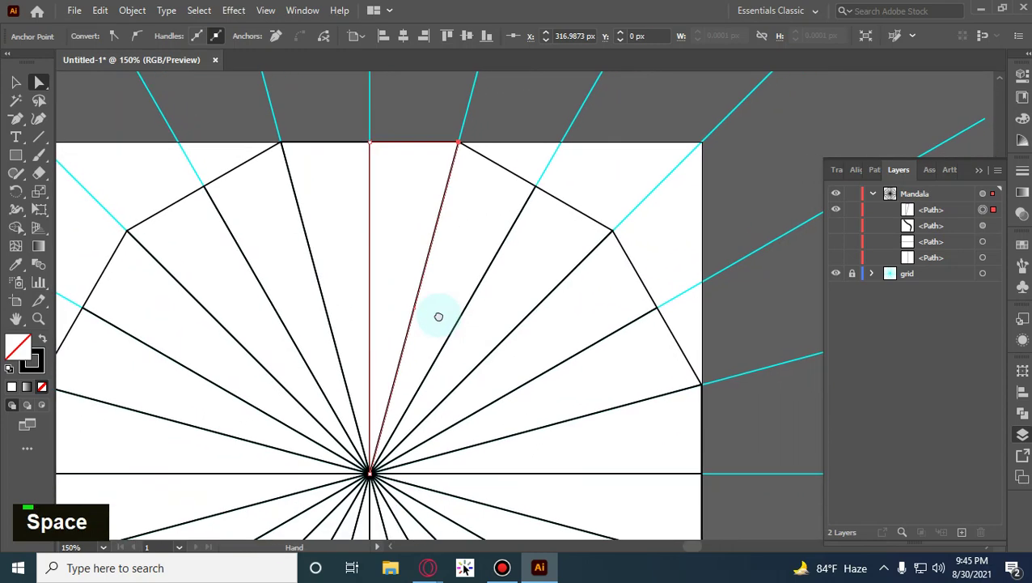
{"action": "left_click", "coordinate": [408, 225]}
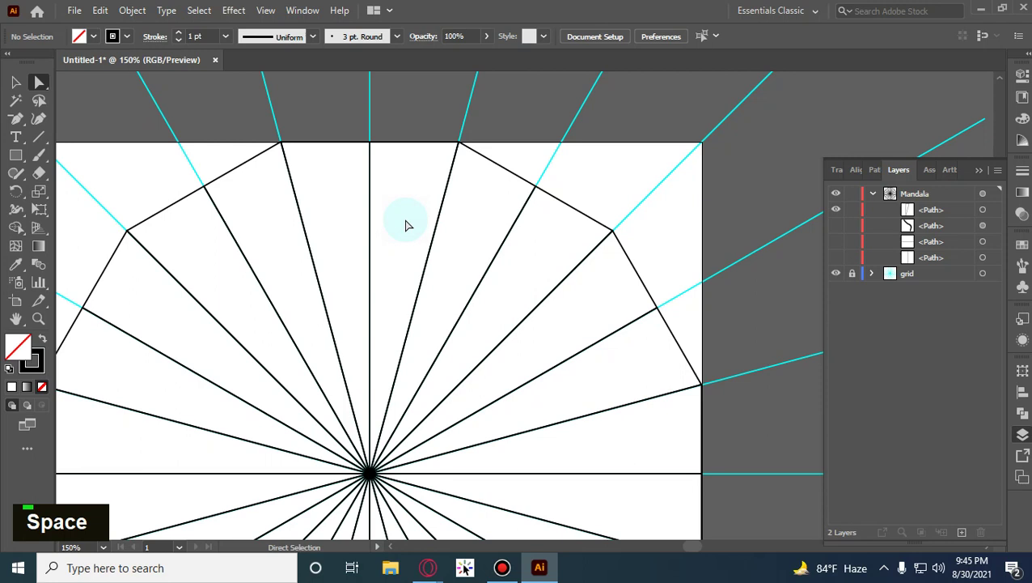
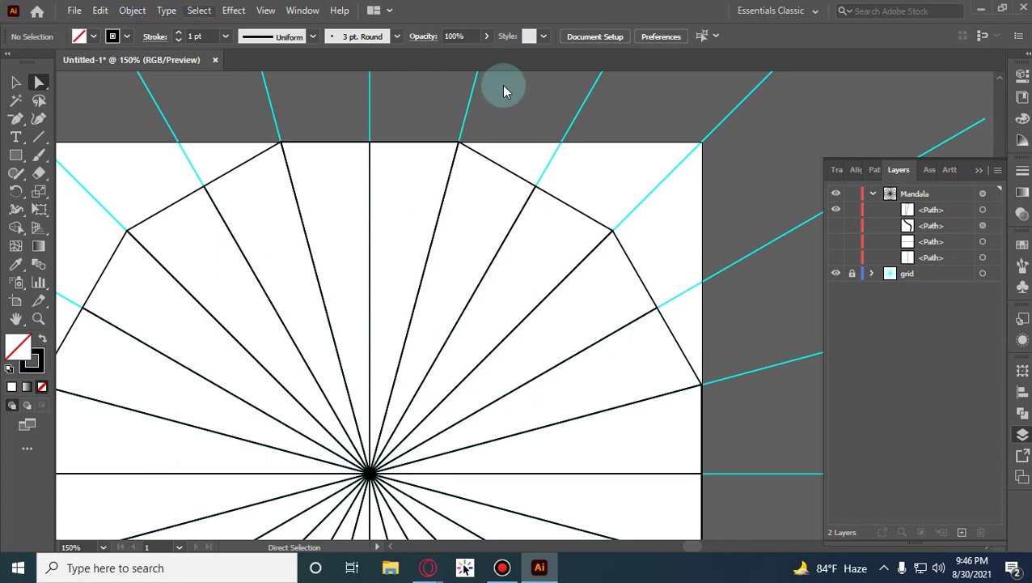
{"action": "left_click", "coordinate": [450, 143], "text": "alt+shift"}
{"action": "scroll", "coordinate": [449, 147], "scroll_direction": "up", "scroll_amount": 4, "text": "alt+shift"}
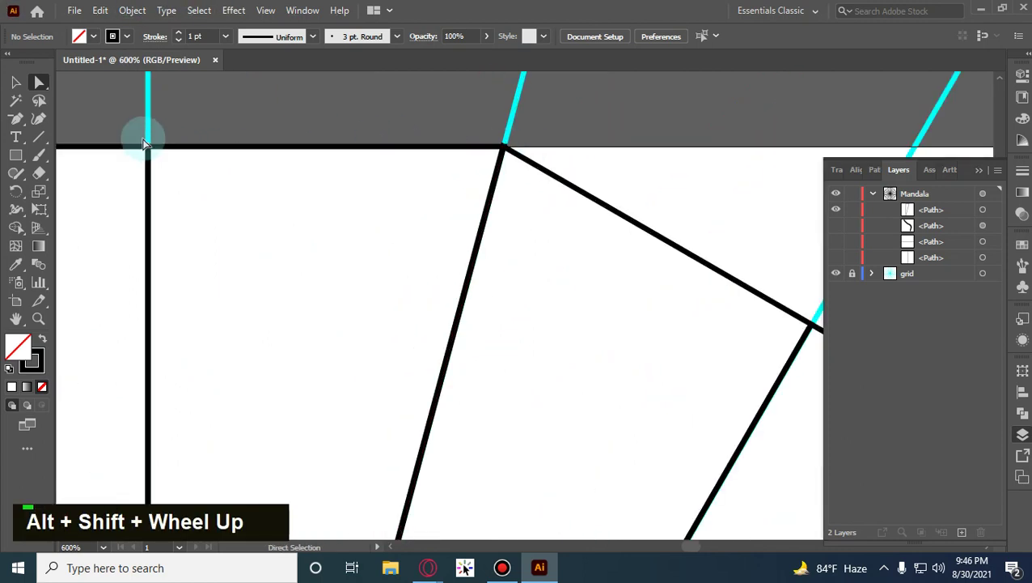
{"action": "left_click_drag", "start_coordinate": [127, 120], "coordinate": [273, 148]}
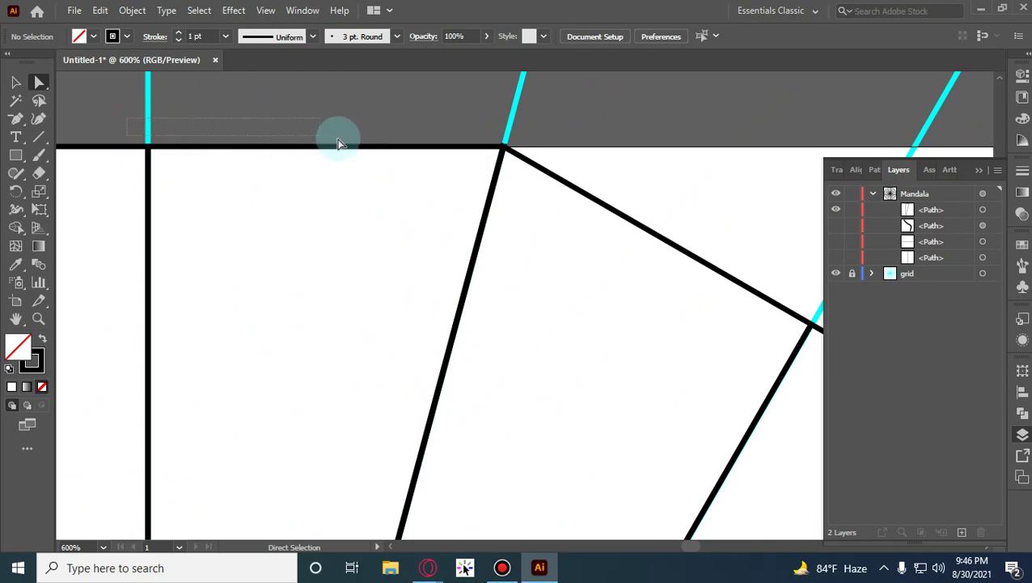
{"action": "scroll", "coordinate": [537, 154], "scroll_direction": "down", "scroll_amount": 4}
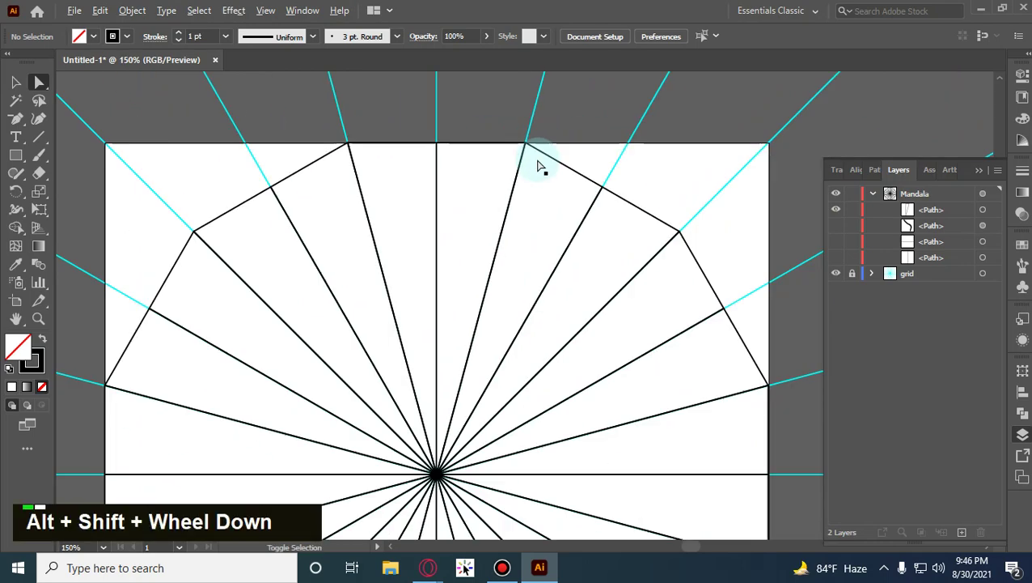
{"action": "left_click_drag", "start_coordinate": [555, 290], "coordinate": [479, 260]}
{"action": "left_click_drag", "start_coordinate": [451, 131], "coordinate": [438, 113]}
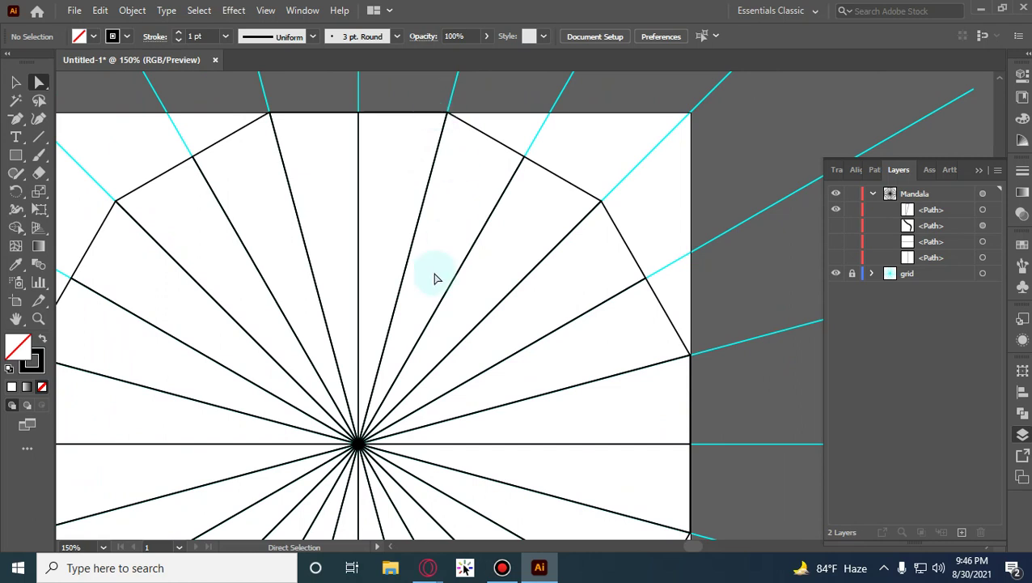
Undo the anchor moves that turned the quadrant rectangle into a wedge.
{"action": "key", "text": "ctrl+z"}
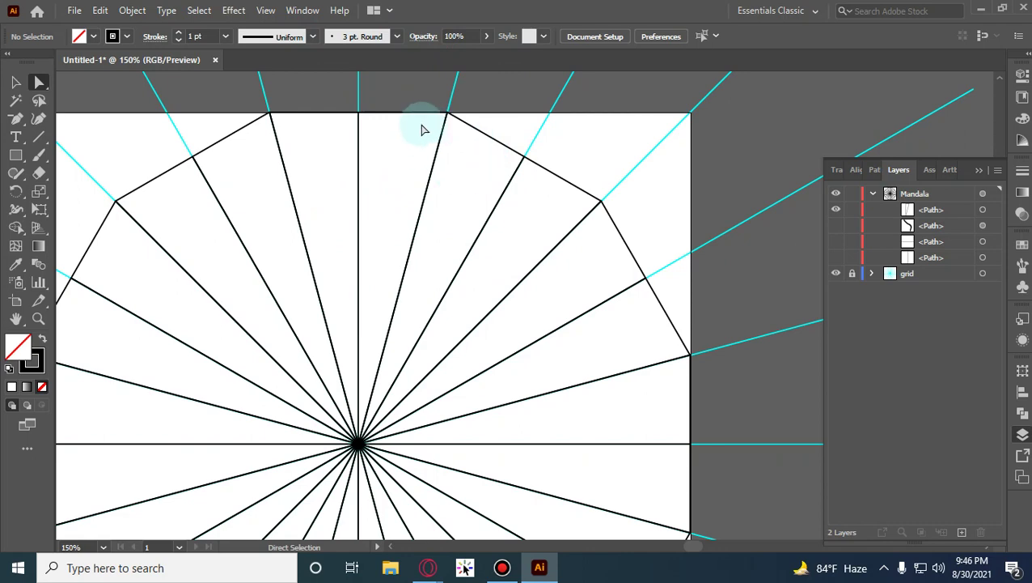
{"action": "key", "text": "ctrl+z"}
{"action": "key", "text": "ctrl+z"}
{"action": "key", "text": "ctrl+z"}
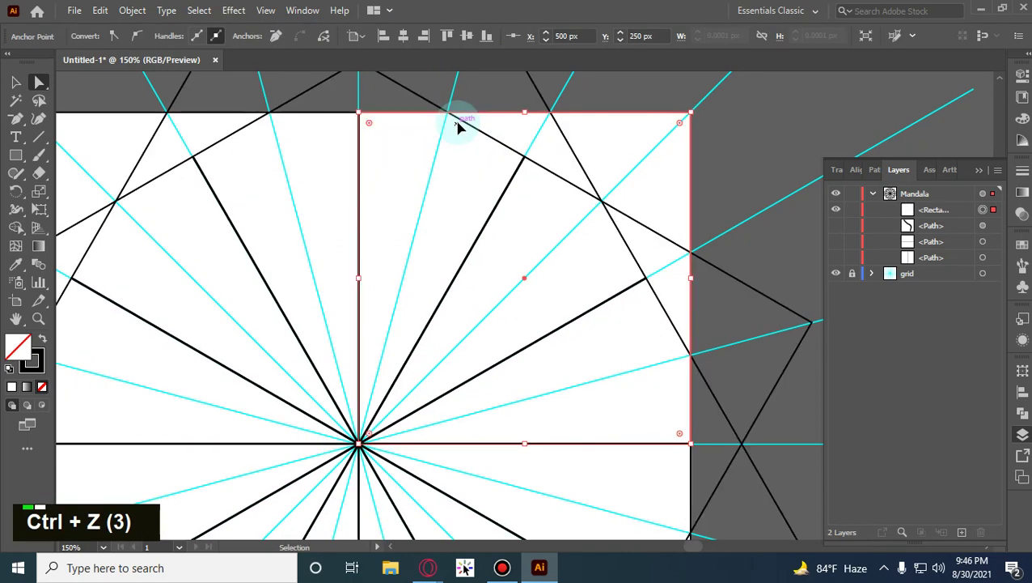
{"action": "key", "text": "a"}
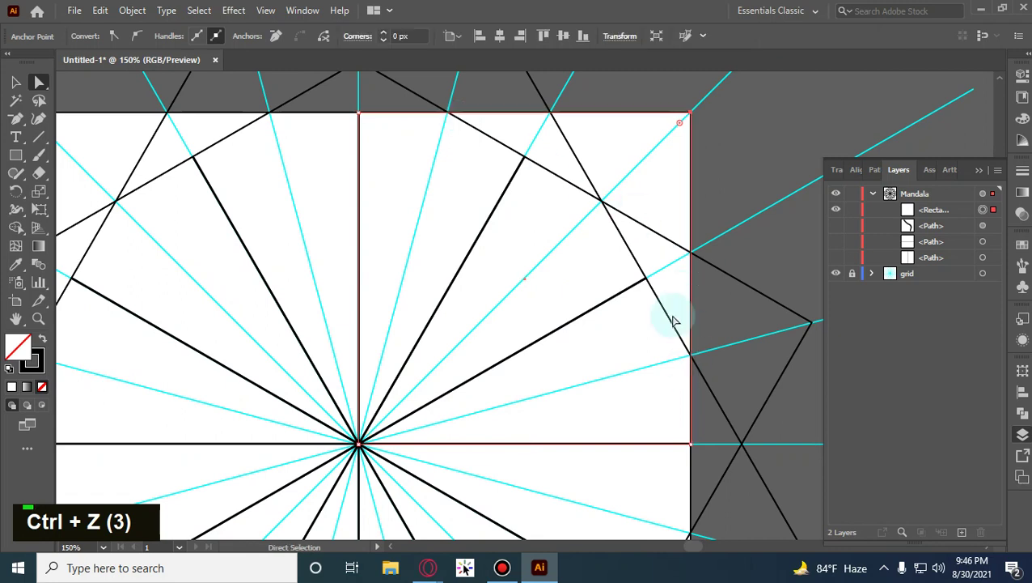
Hide the quadrant rectangle to view only the radial grid, and show the rectangle again.
{"action": "left_click", "coordinate": [688, 114]}
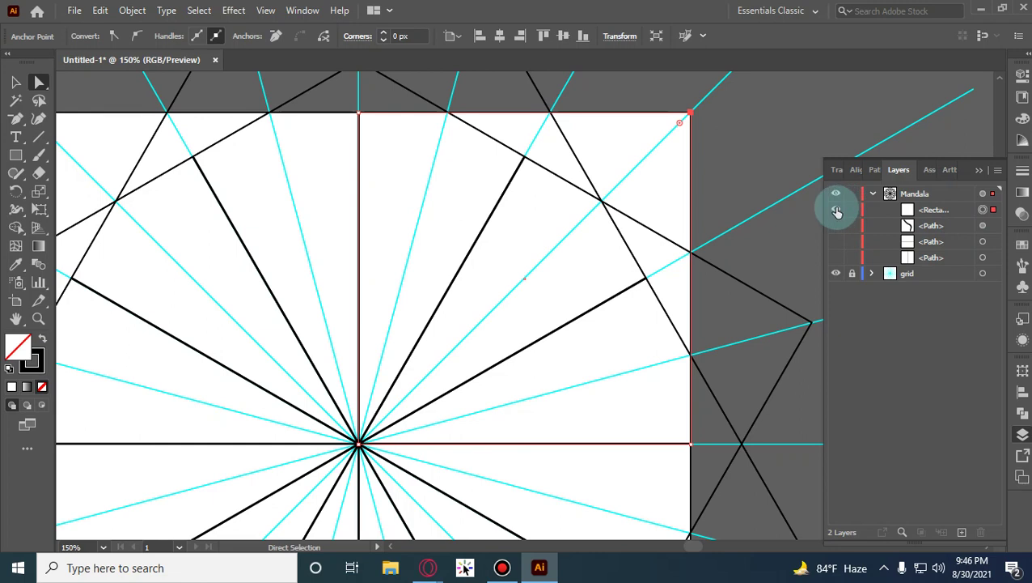
{"action": "left_click_drag", "start_coordinate": [838, 210], "coordinate": [838, 231]}
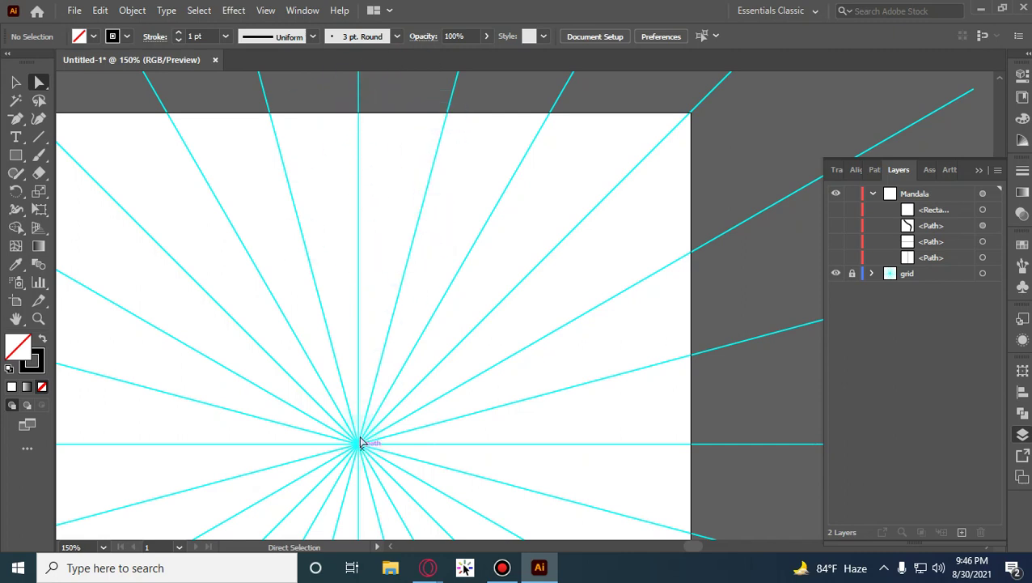
{"action": "key", "text": "ctrl"}
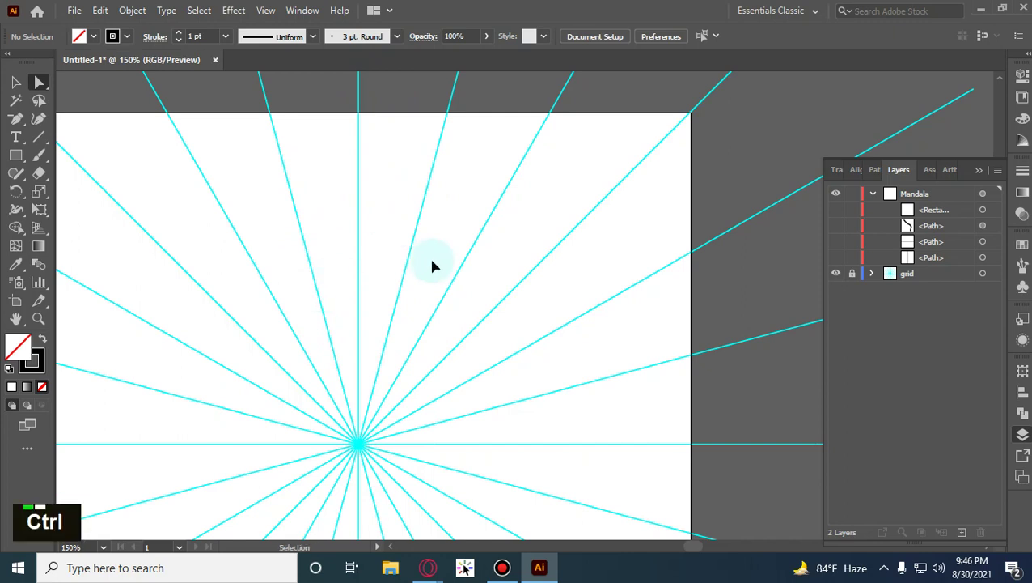
{"action": "left_click", "coordinate": [838, 209]}
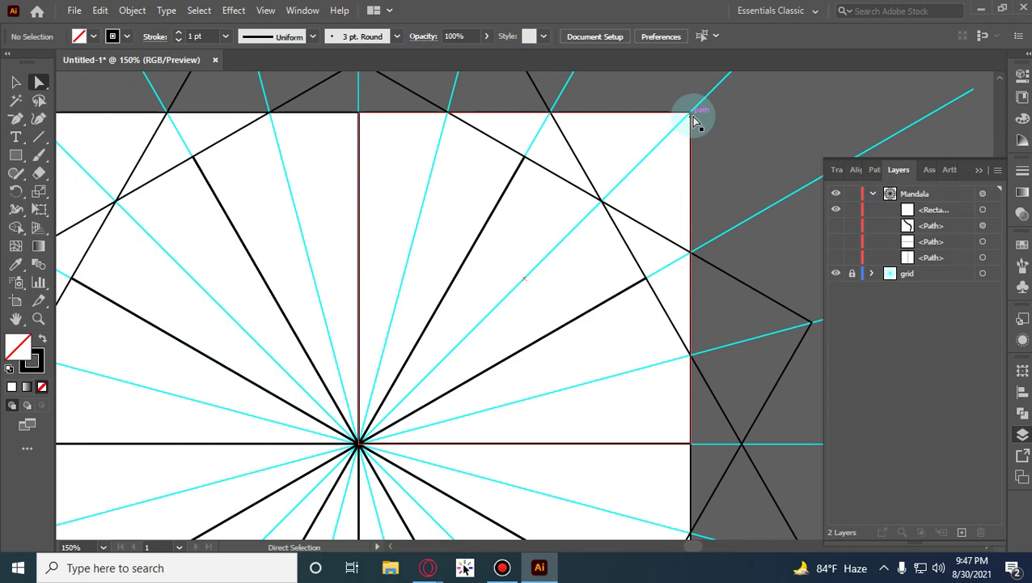
Move the rectangle's upper-right and lower-right anchors to where the first grid line right of vertical meets the artboard's top edge, and deselect.
{"action": "left_click_drag", "start_coordinate": [694, 120], "coordinate": [449, 118]}
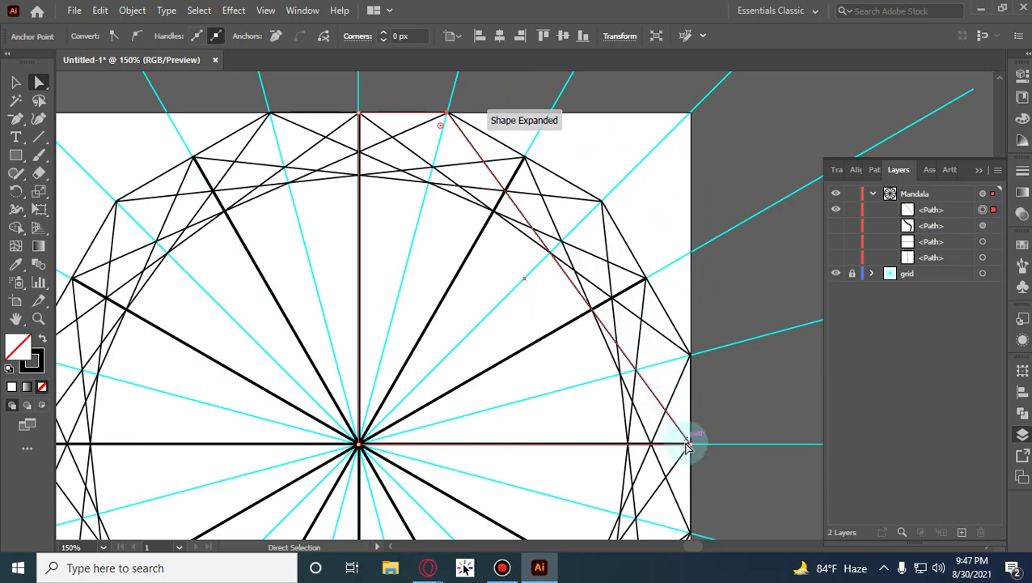
{"action": "left_click_drag", "start_coordinate": [692, 444], "coordinate": [454, 118]}
{"action": "left_click_drag", "start_coordinate": [447, 114], "coordinate": [448, 112]}
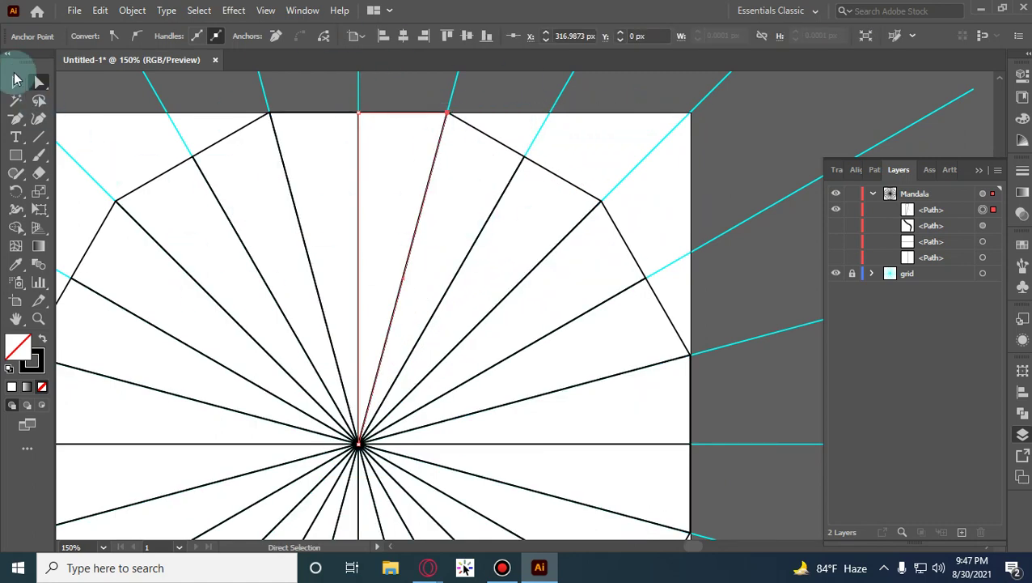
{"action": "left_click", "coordinate": [17, 83]}
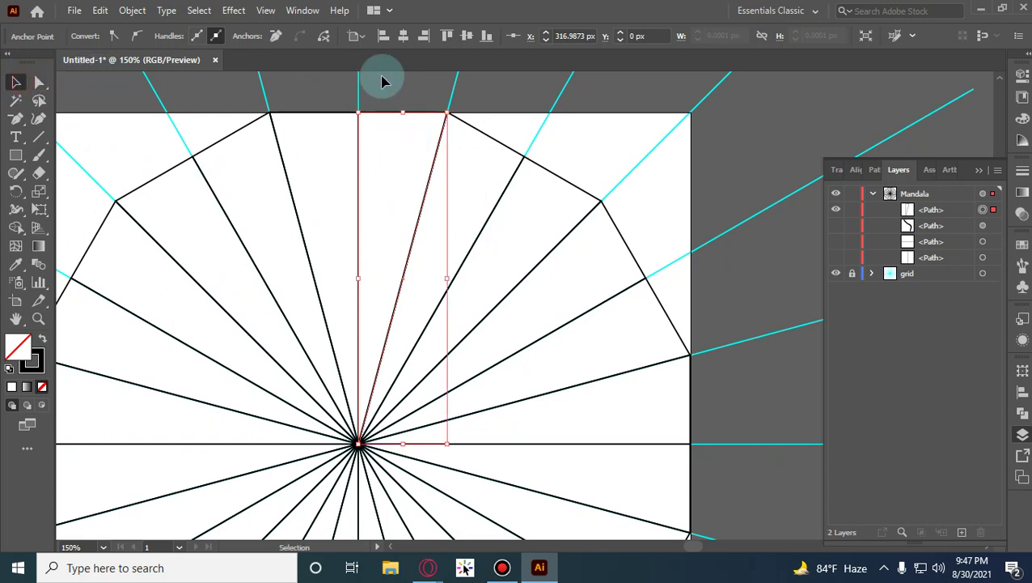
{"action": "left_click", "coordinate": [410, 97]}
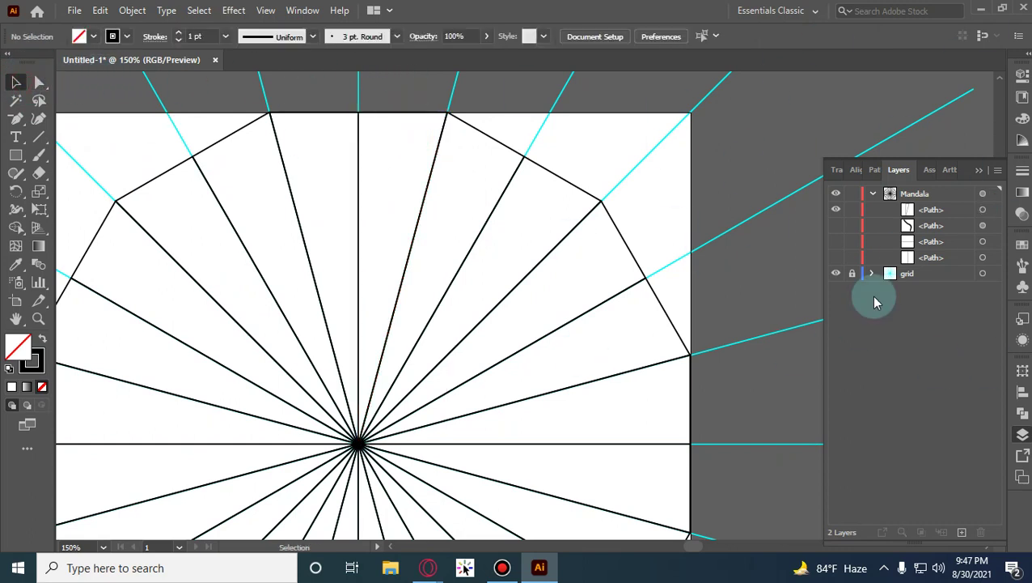
Select the narrow wedge path just right of the vertical axis on the whole artboard.
{"action": "scroll", "coordinate": [377, 257], "scroll_direction": "down", "scroll_amount": 1}
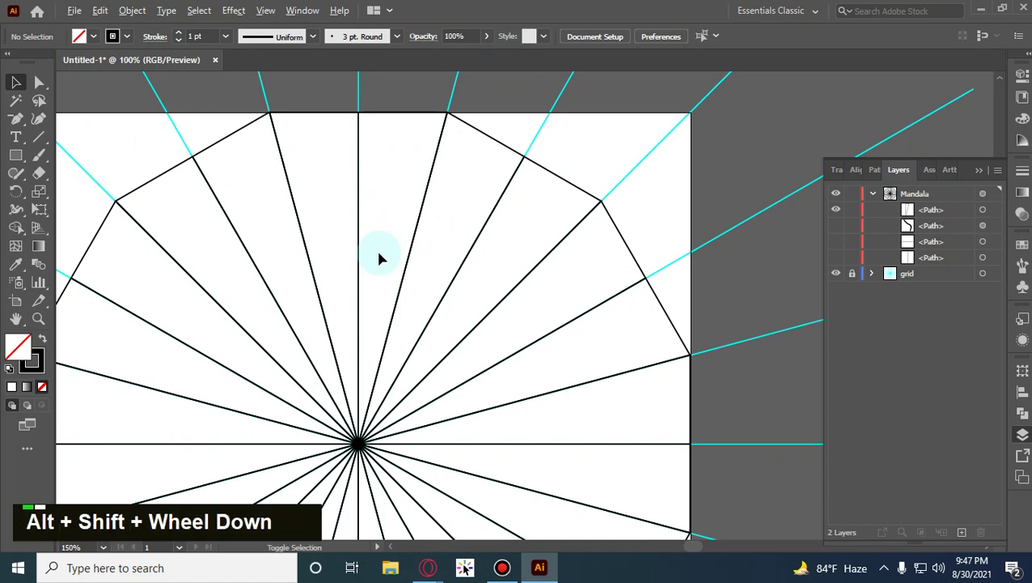
{"action": "key", "text": "space"}
{"action": "left_click_drag", "start_coordinate": [451, 420], "coordinate": [450, 352]}
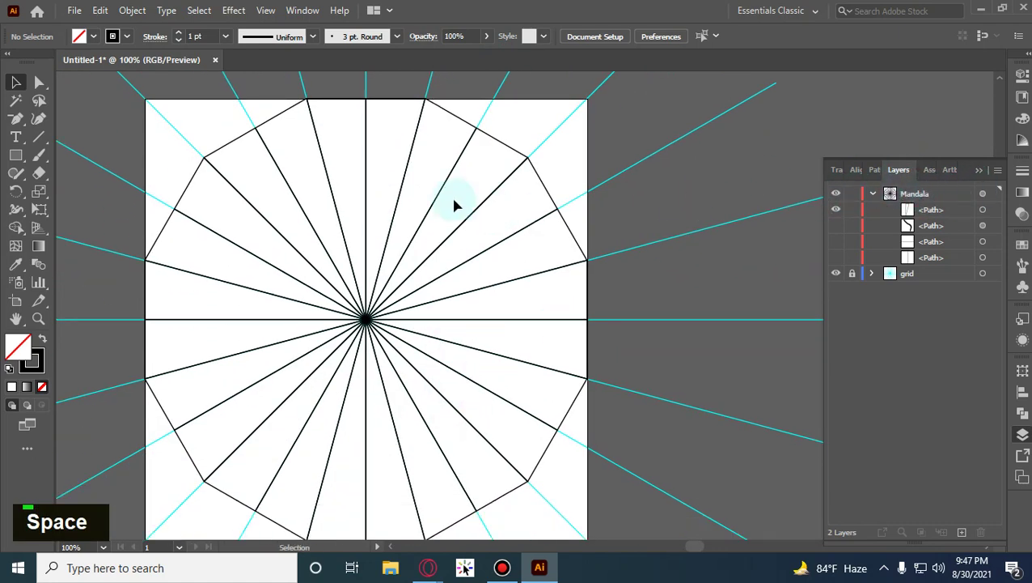
{"action": "left_click", "coordinate": [479, 141]}
{"action": "left_click", "coordinate": [415, 143]}
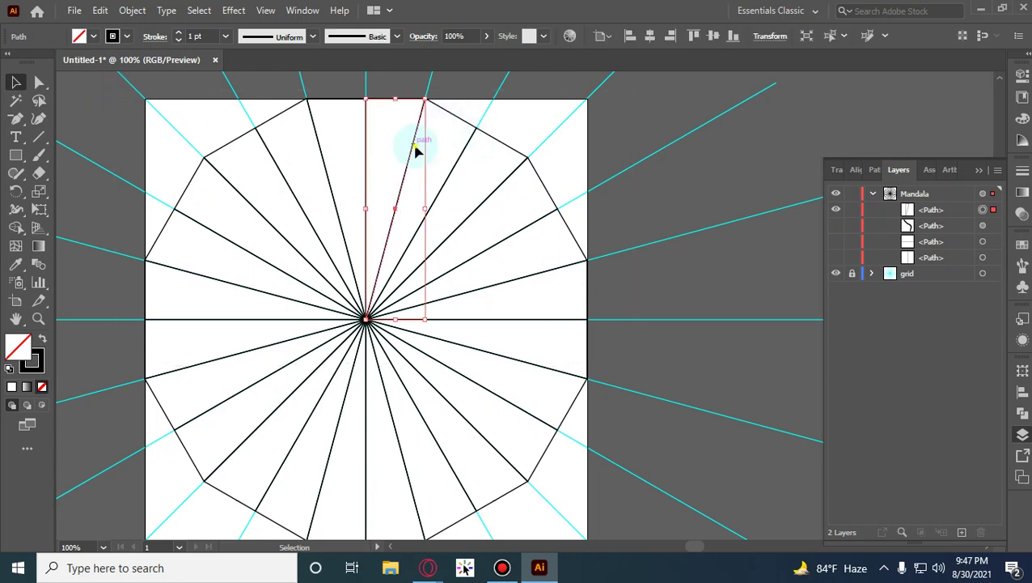
Deselect the wedge and make a clipping mask for the Mandala layer from its topmost wedge path.
{"action": "right_click", "coordinate": [415, 144]}
{"action": "left_click", "coordinate": [765, 204]}
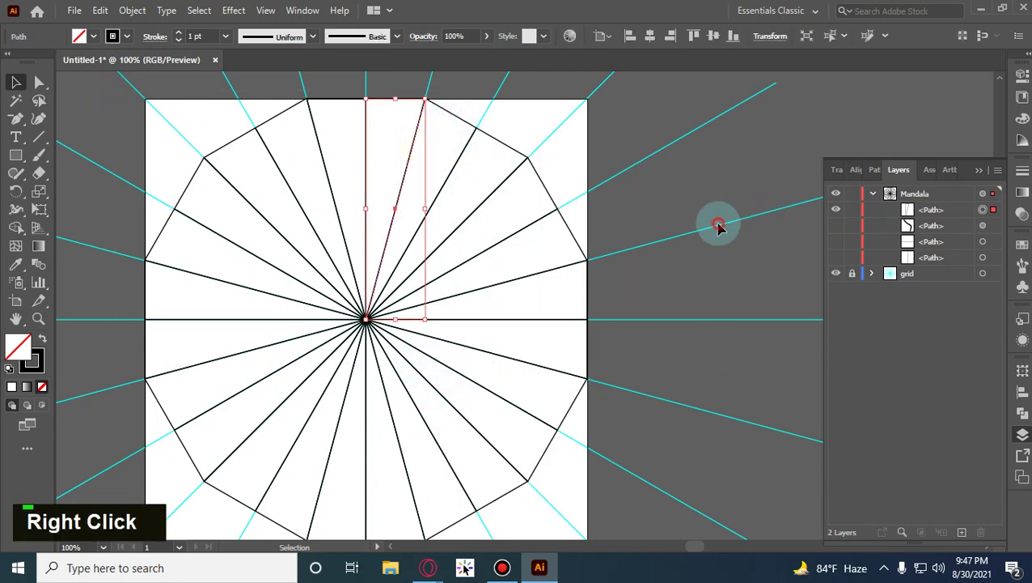
{"action": "scroll", "coordinate": [666, 201], "scroll_direction": "up", "scroll_amount": 3}
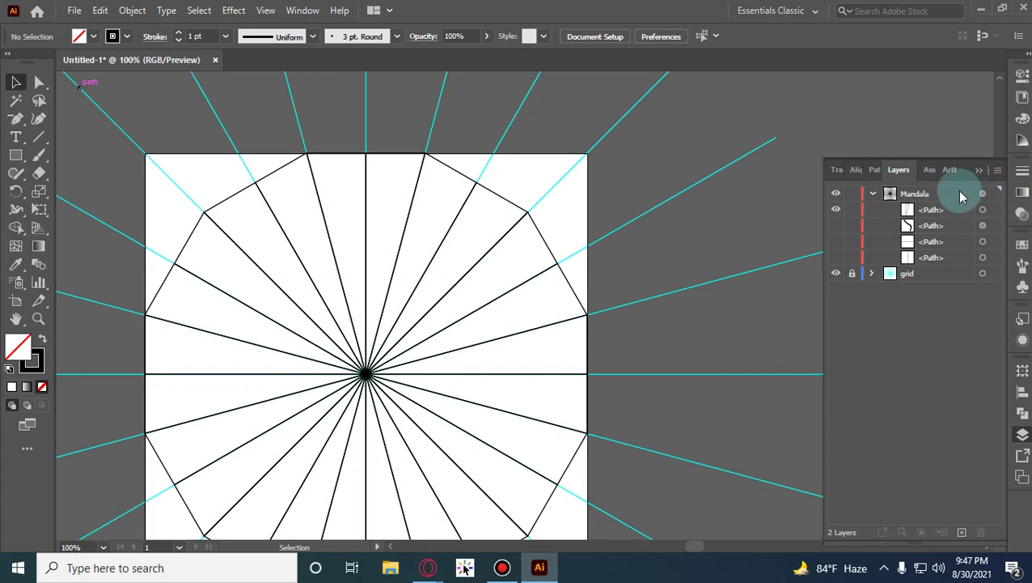
{"action": "left_click", "coordinate": [910, 194]}
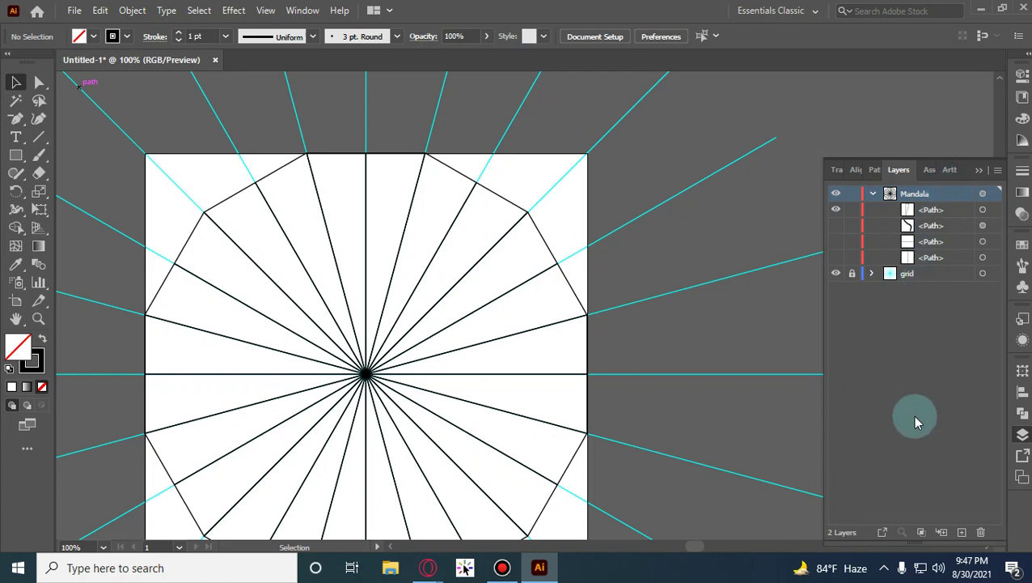
{"action": "left_click", "coordinate": [921, 532]}
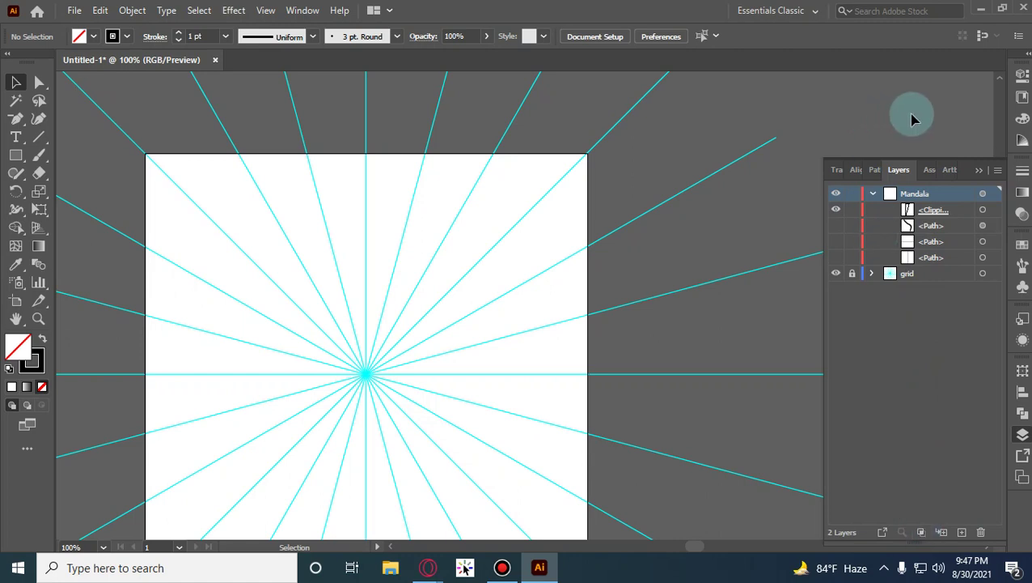
Show the curved path inside the clipping mask, toggle the horizontal line path's visibility, and hide the curve again.
{"action": "left_click", "coordinate": [836, 227]}
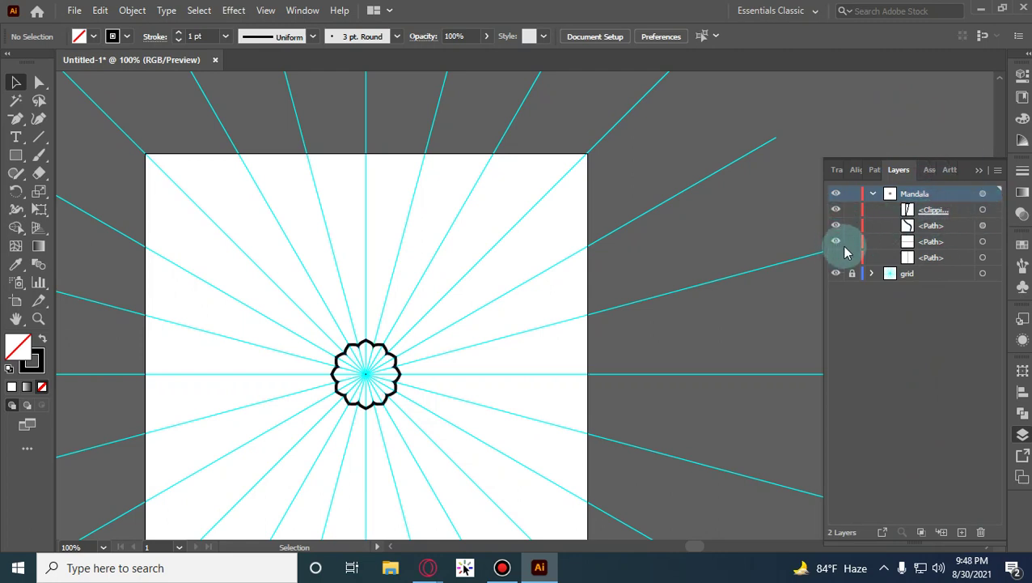
{"action": "left_click", "coordinate": [837, 242]}
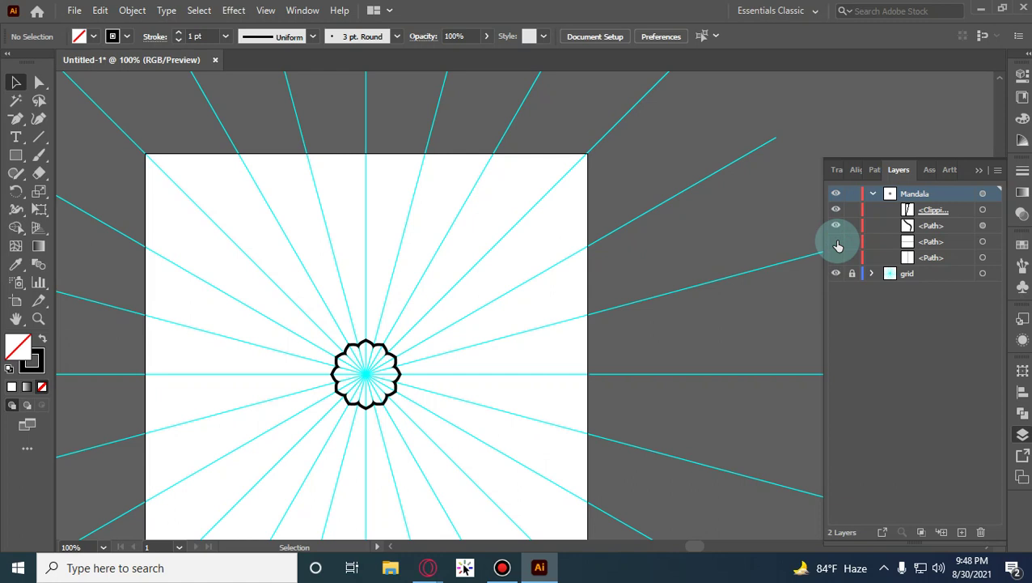
{"action": "left_click", "coordinate": [835, 226]}
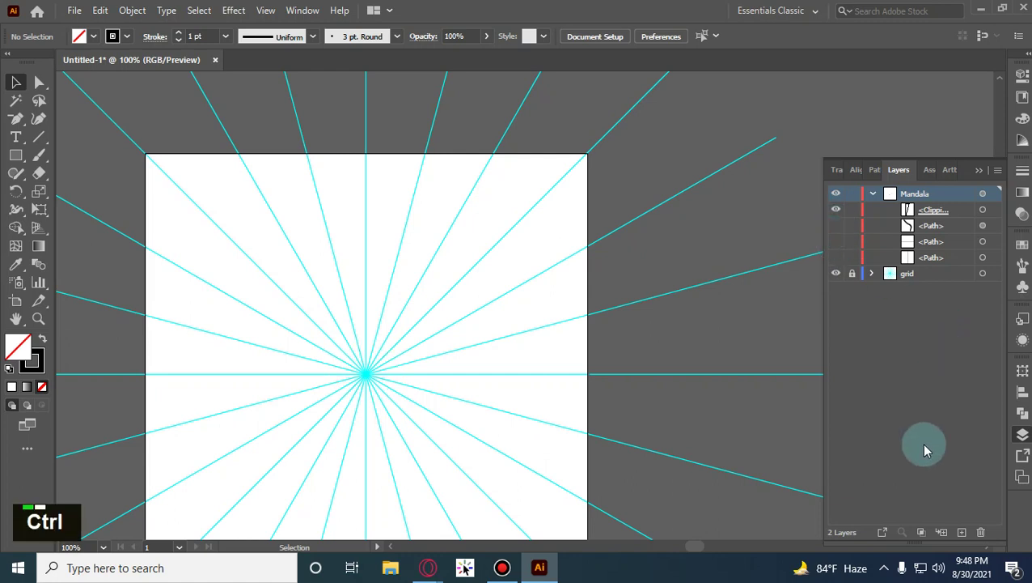
Release the Mandala layer's clipping mask and step back through the history to the unmasked wedge path.
{"action": "left_click", "coordinate": [921, 531]}
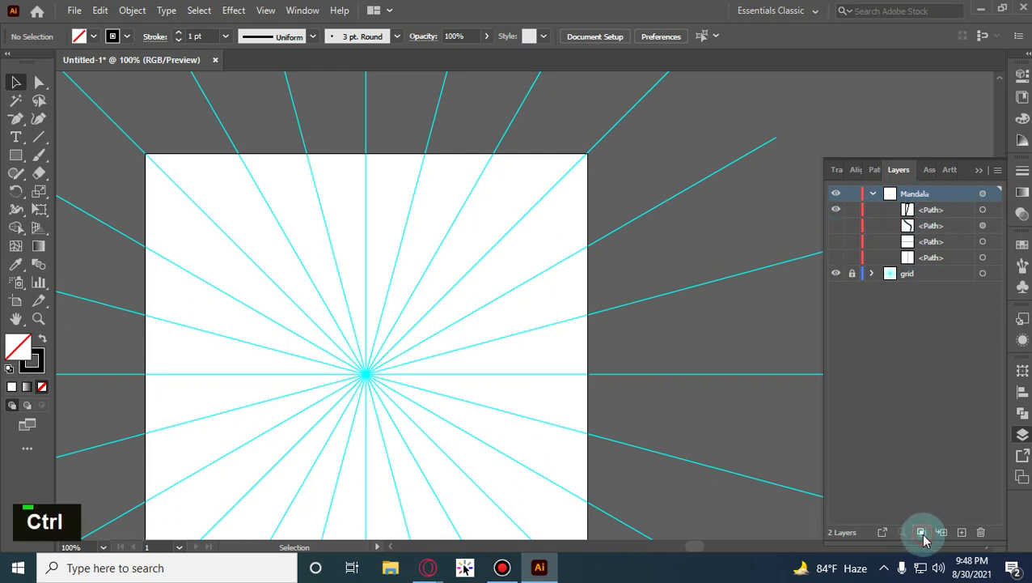
{"action": "left_click", "coordinate": [838, 215]}
{"action": "key", "text": "ctrl+z"}
{"action": "key", "text": "ctrl+z"}
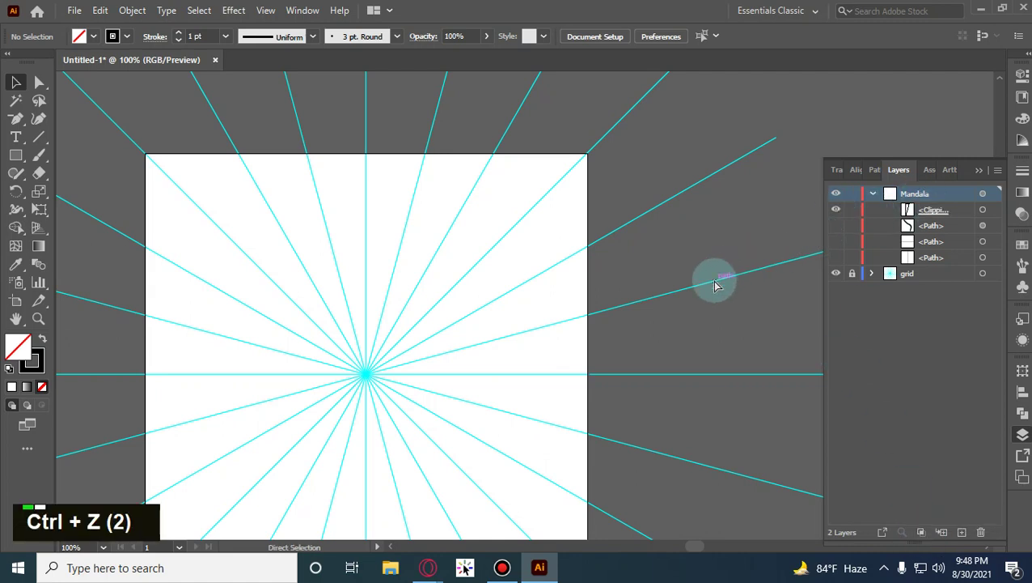
{"action": "key", "text": "ctrl+z"}
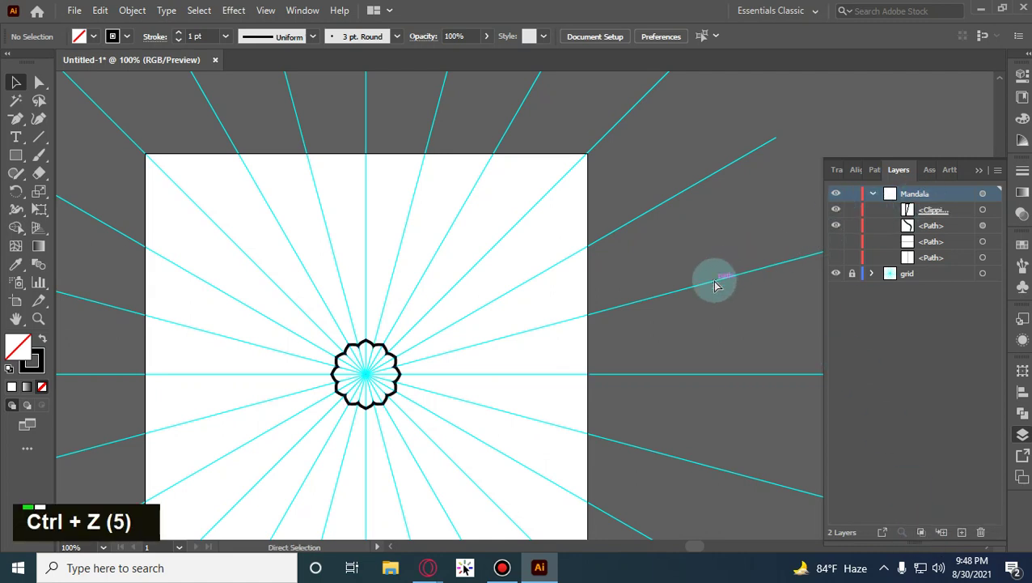
{"action": "key", "text": "ctrl+z"}
{"action": "key", "text": "ctrl+z"}
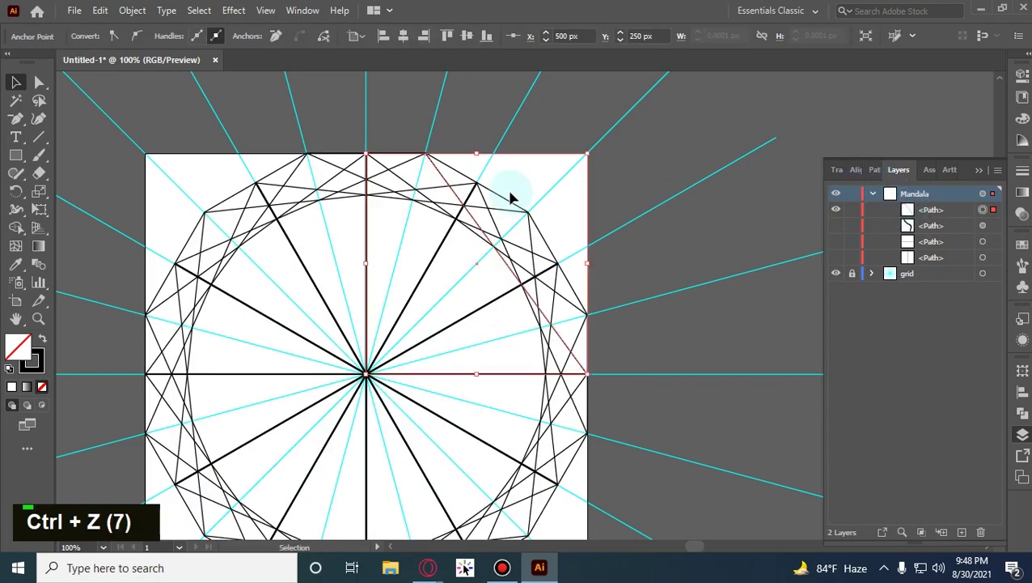
{"action": "key", "text": "ctrl+shift+z"}
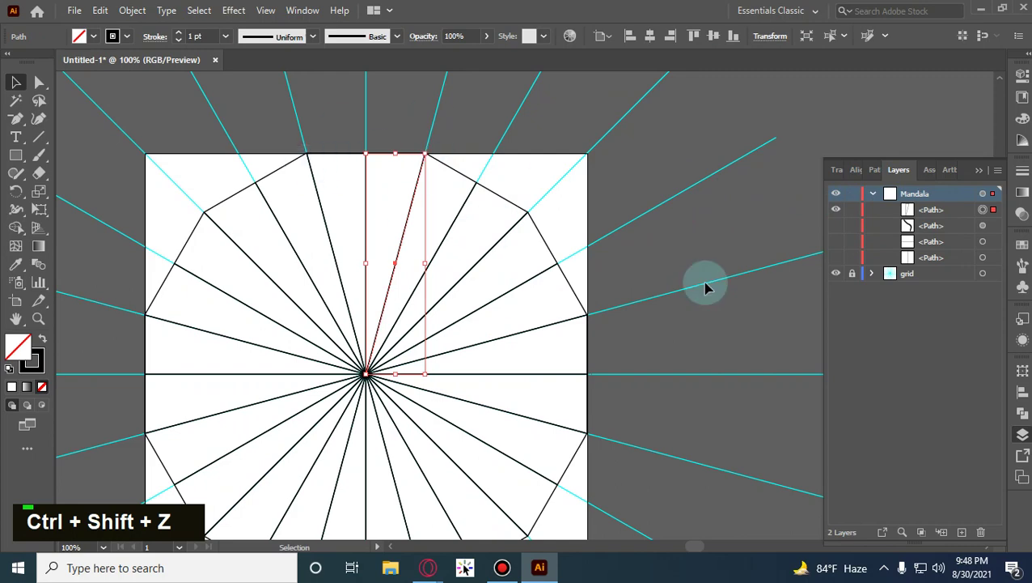
Show the curved path and clip the Mandala layer's contents with the wedge path on top.
{"action": "left_click", "coordinate": [832, 226]}
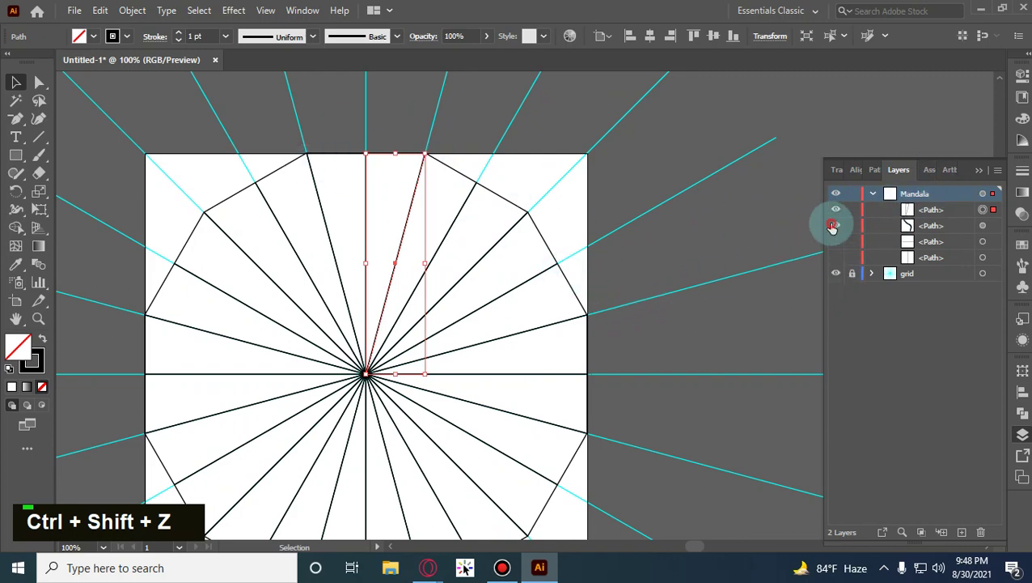
{"action": "scroll", "coordinate": [370, 361], "scroll_direction": "up", "scroll_amount": 4}
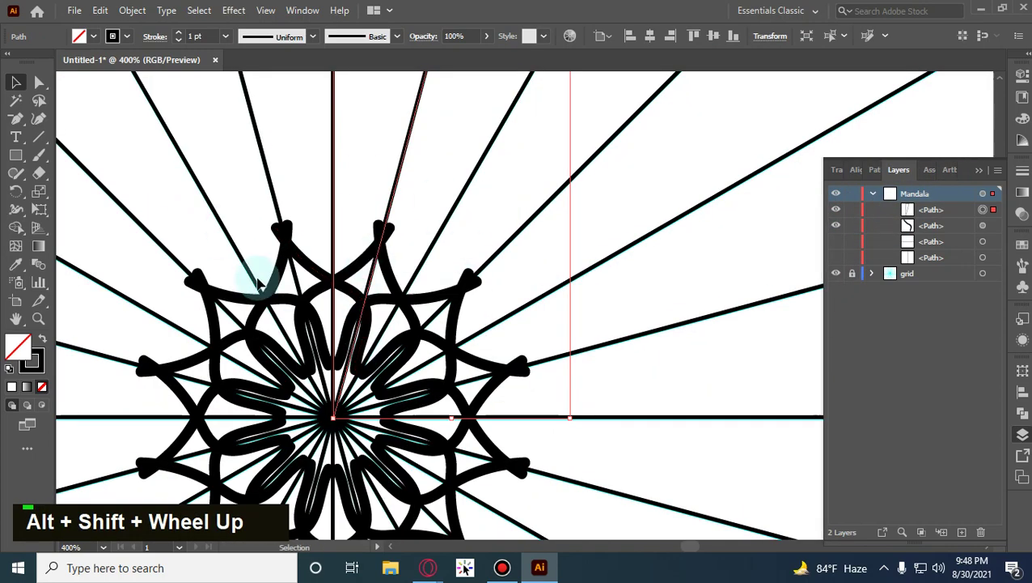
{"action": "scroll", "coordinate": [406, 252], "scroll_direction": "down", "scroll_amount": 2}
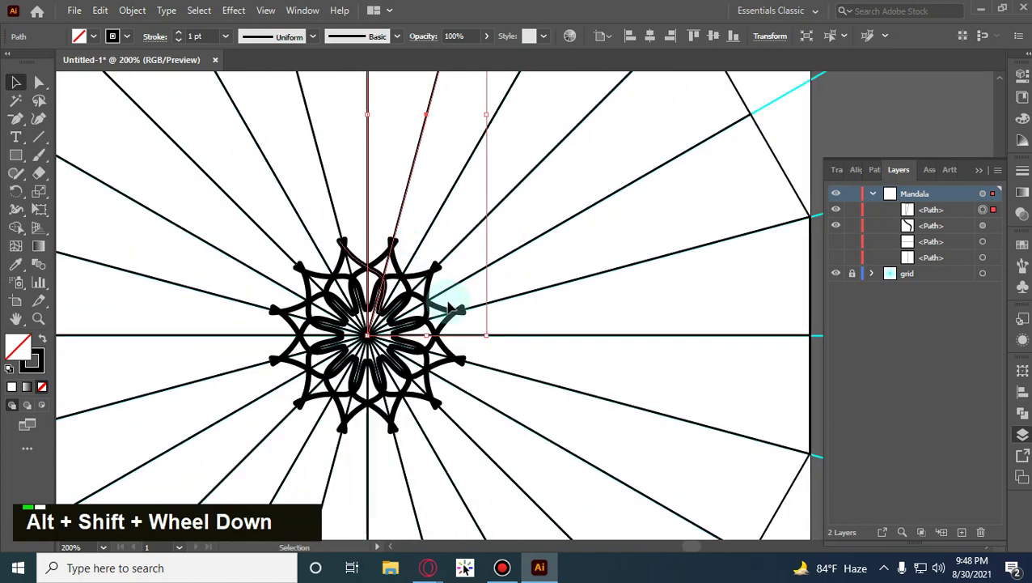
{"action": "scroll", "coordinate": [450, 308], "scroll_direction": "up", "scroll_amount": 2}
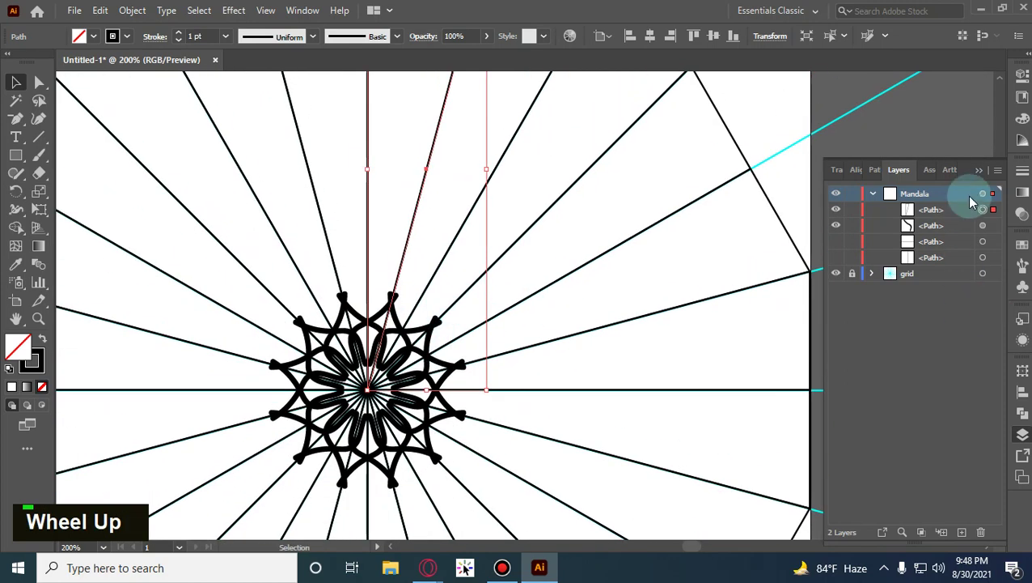
{"action": "left_click", "coordinate": [922, 532]}
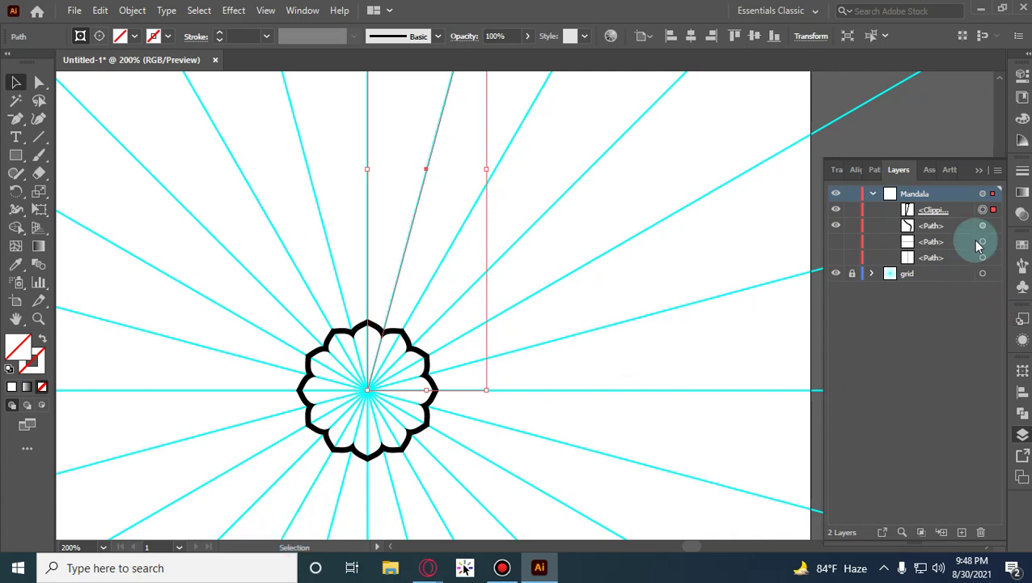
{"action": "left_click", "coordinate": [980, 170]}
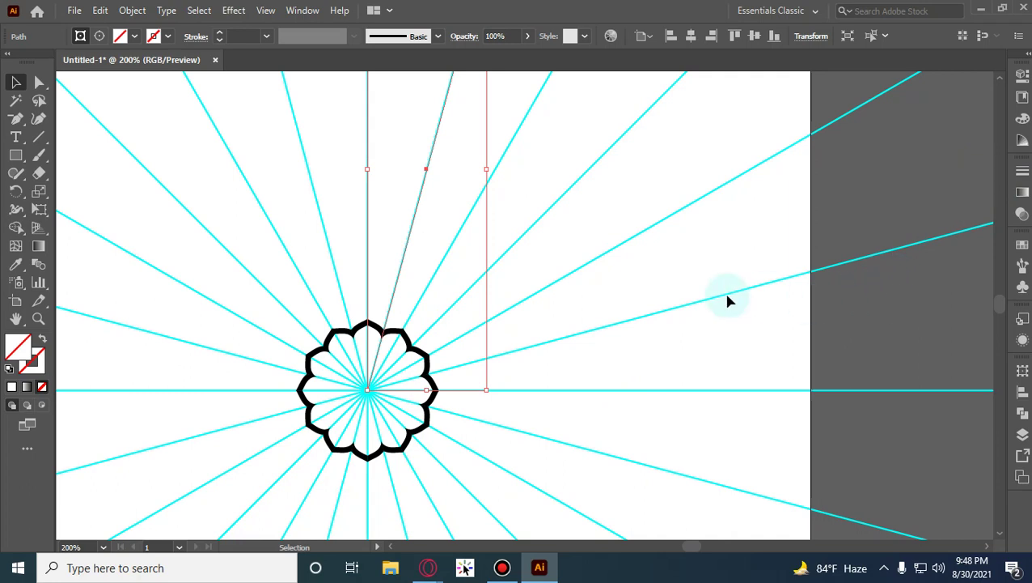
{"action": "scroll", "coordinate": [565, 225], "scroll_direction": "up", "scroll_amount": 1}
{"action": "scroll", "coordinate": [565, 225], "scroll_direction": "up", "scroll_amount": 1}
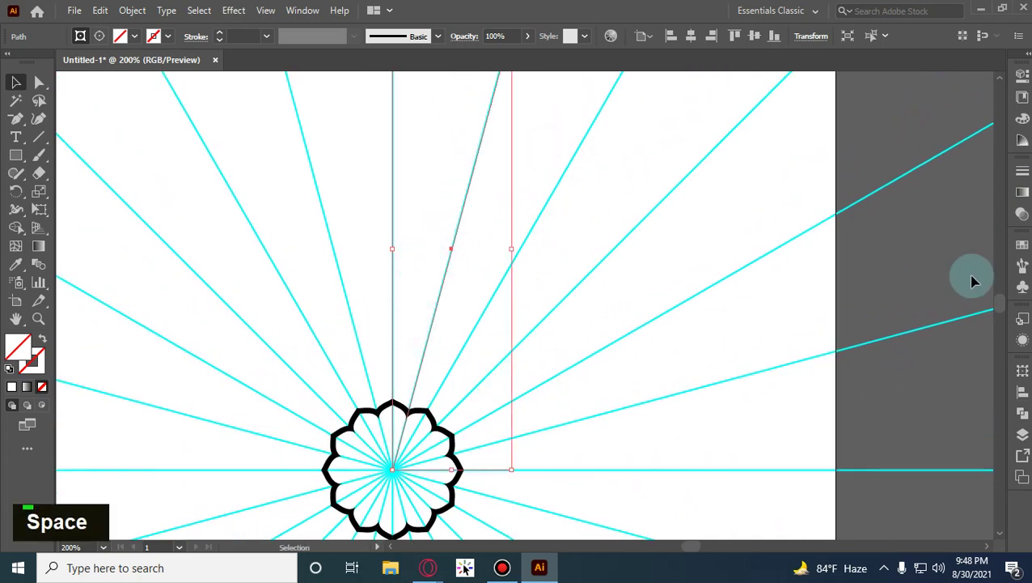
{"action": "left_click", "coordinate": [1022, 433]}
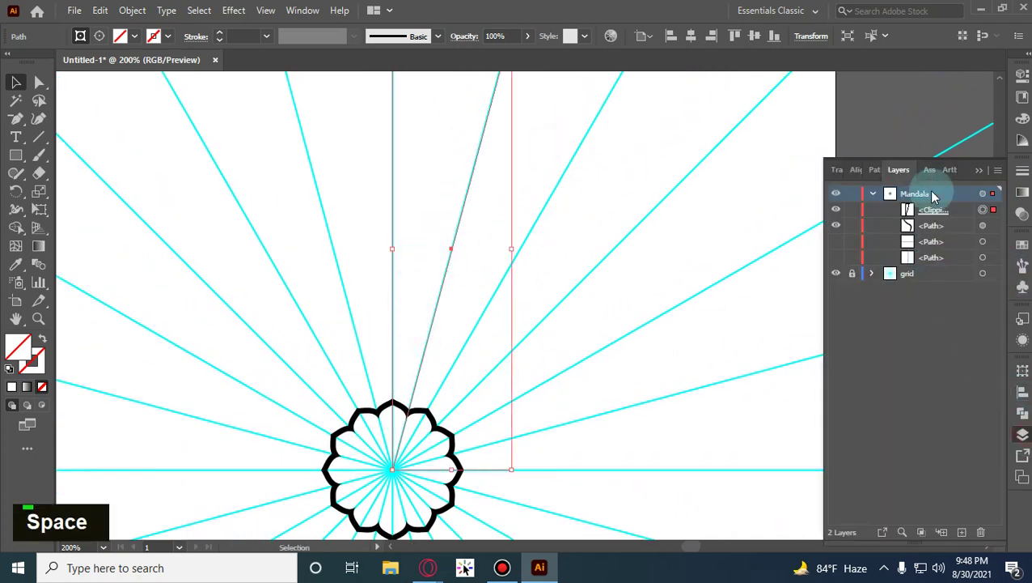
{"action": "left_click", "coordinate": [844, 227]}
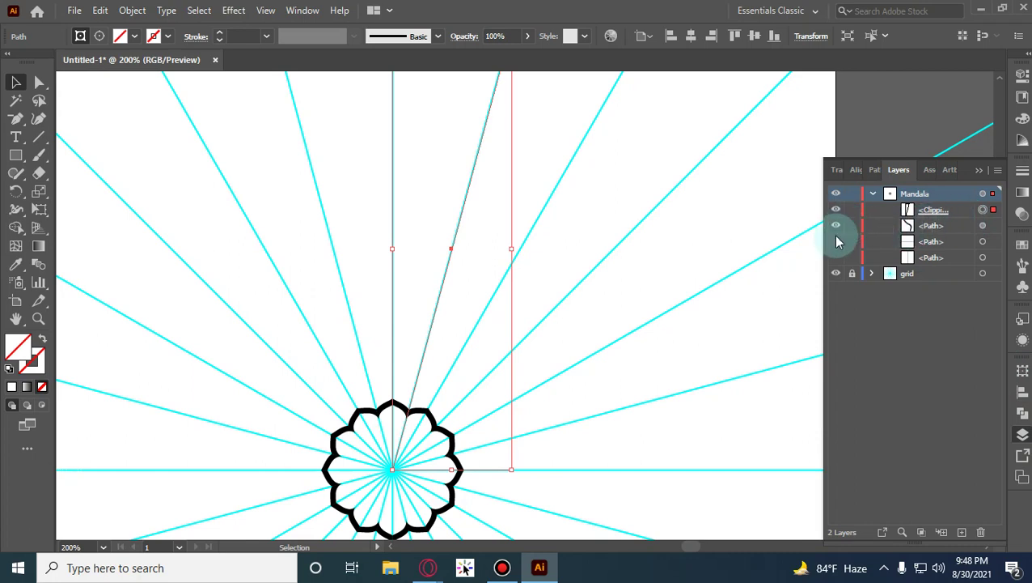
Show the horizontal line path in the Mandala layer and try to select it together with the vertical line path.
{"action": "left_click", "coordinate": [837, 242]}
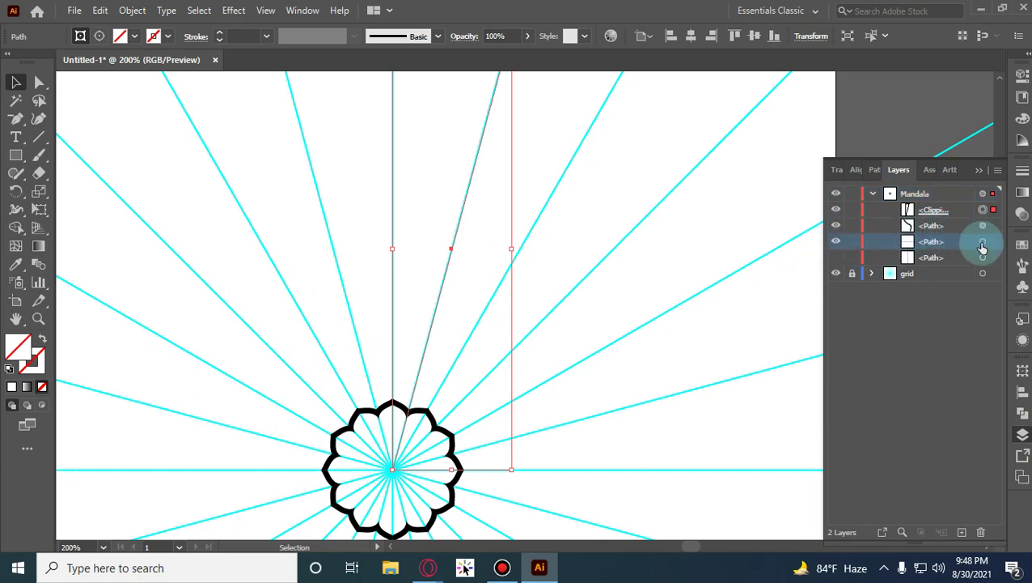
{"action": "left_click", "coordinate": [996, 242]}
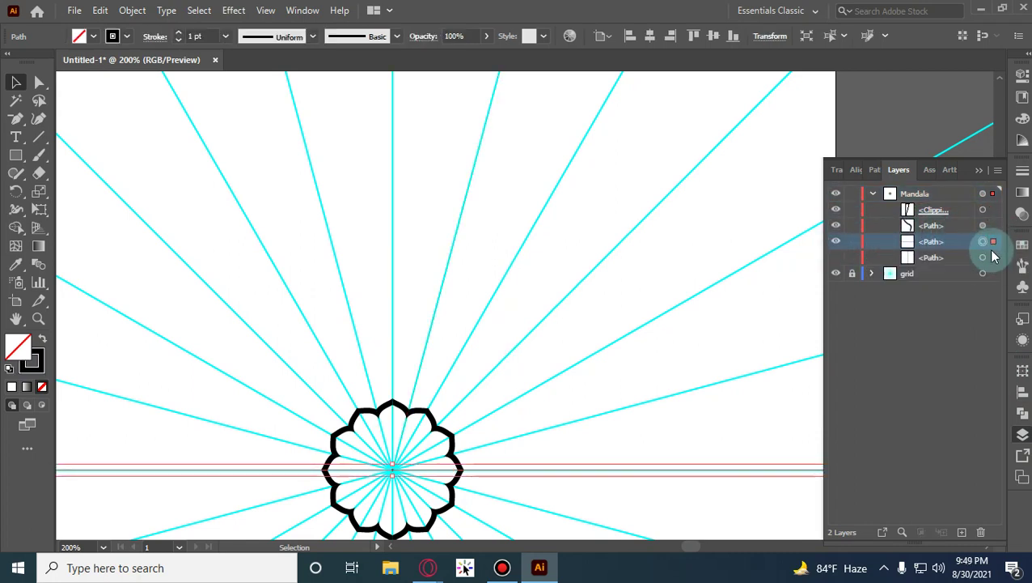
{"action": "left_click", "coordinate": [995, 258], "text": "shift"}
{"action": "left_click", "coordinate": [994, 257], "text": "shift"}
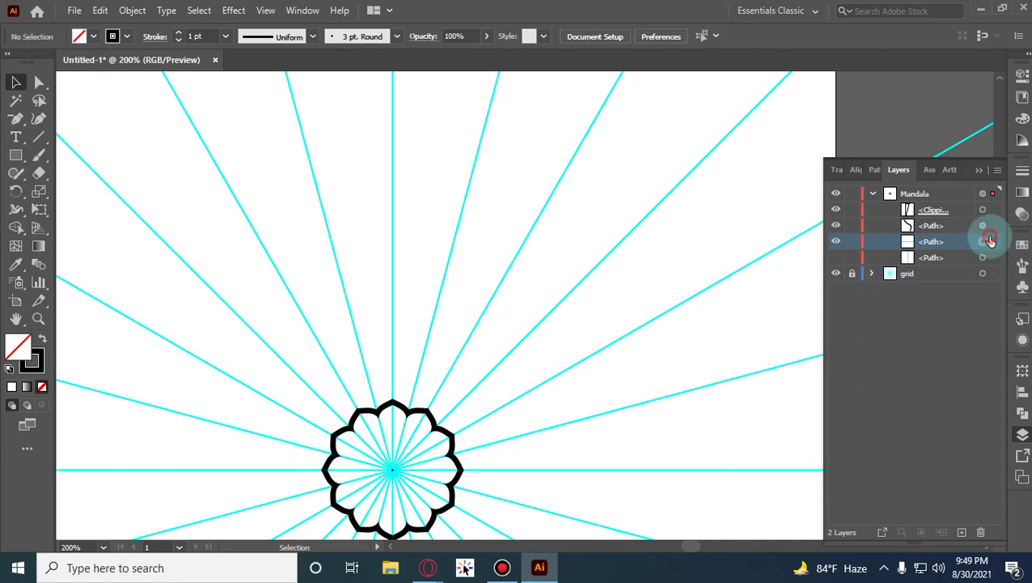
{"action": "left_click", "coordinate": [990, 241]}
{"action": "left_click", "coordinate": [993, 260], "text": "shift"}
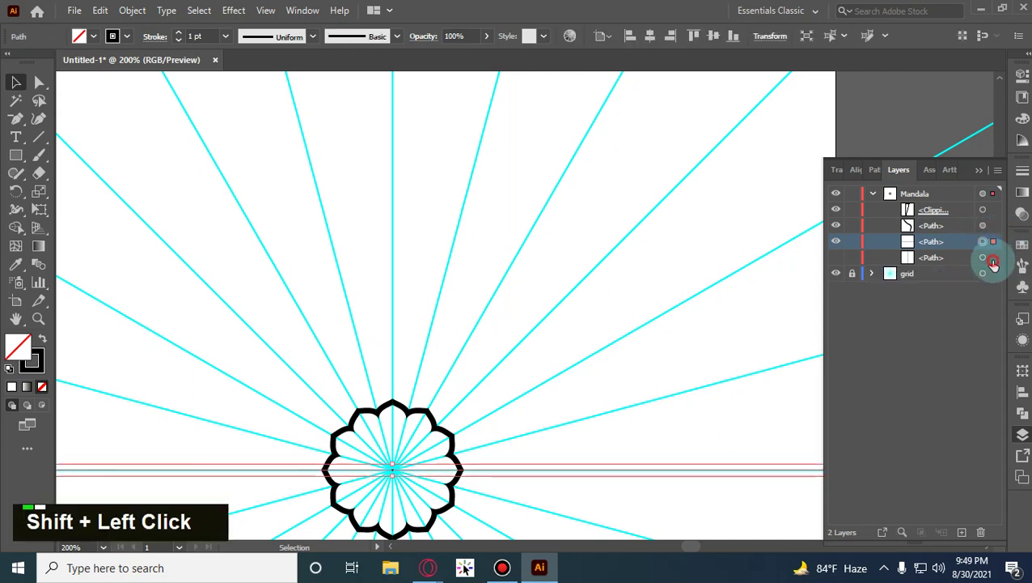
{"action": "left_click", "coordinate": [943, 259], "text": "shift"}
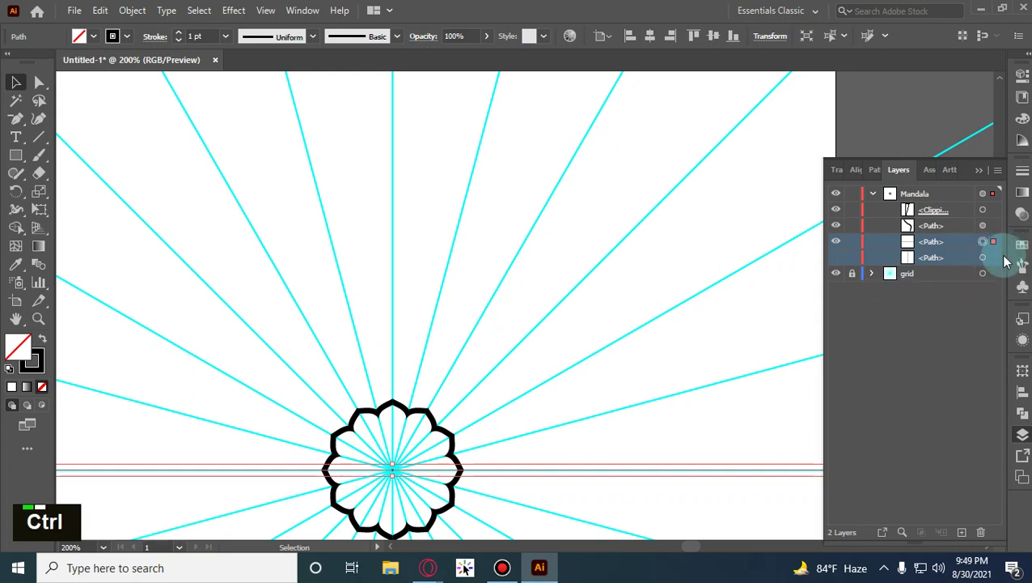
{"action": "left_click", "coordinate": [984, 242], "text": "ctrl"}
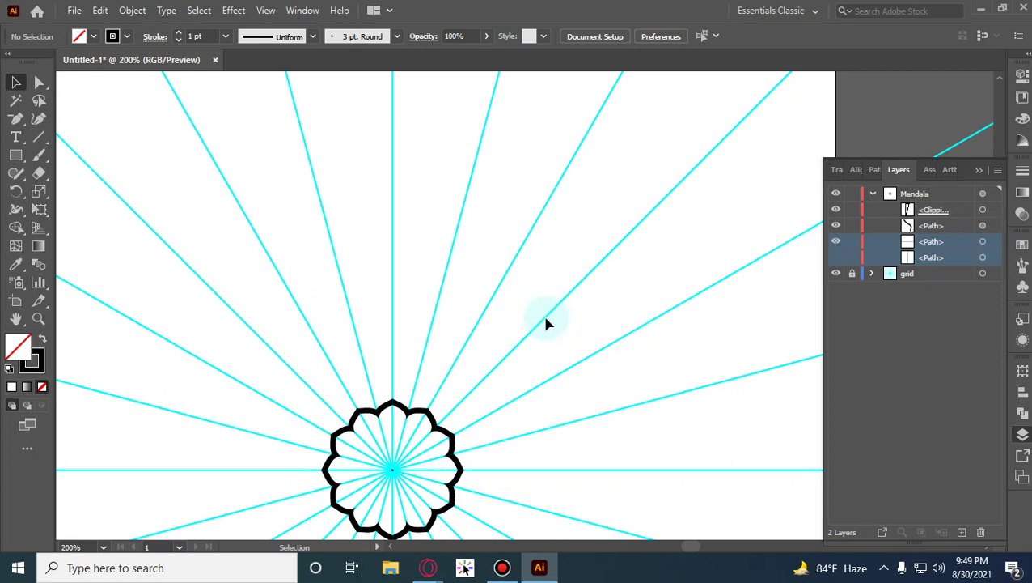
{"action": "scroll", "coordinate": [545, 323], "scroll_direction": "down", "scroll_amount": 3}
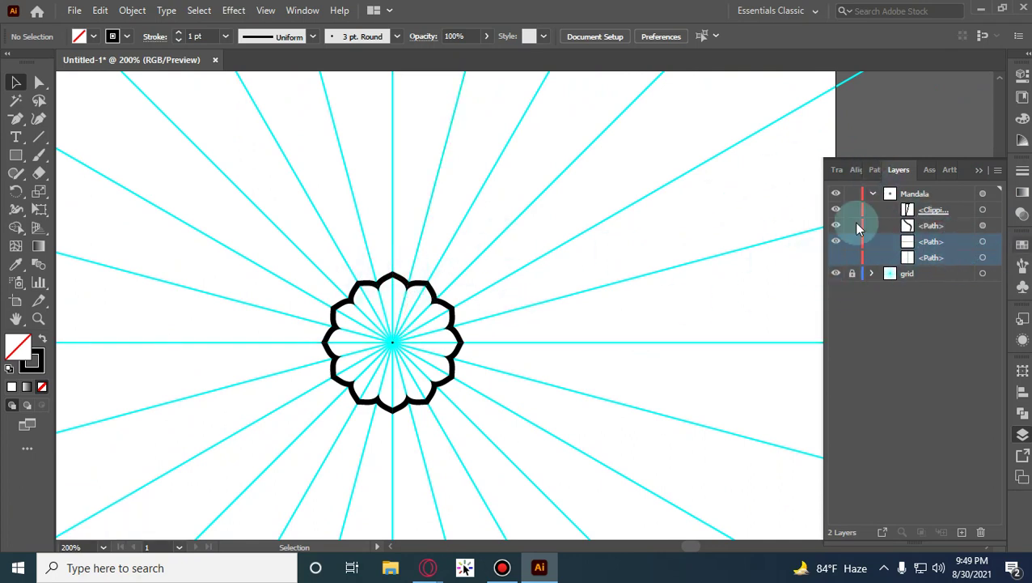
Show the vertical line path, try deleting the horizontal line path, and undo the deletion.
{"action": "left_click", "coordinate": [835, 257]}
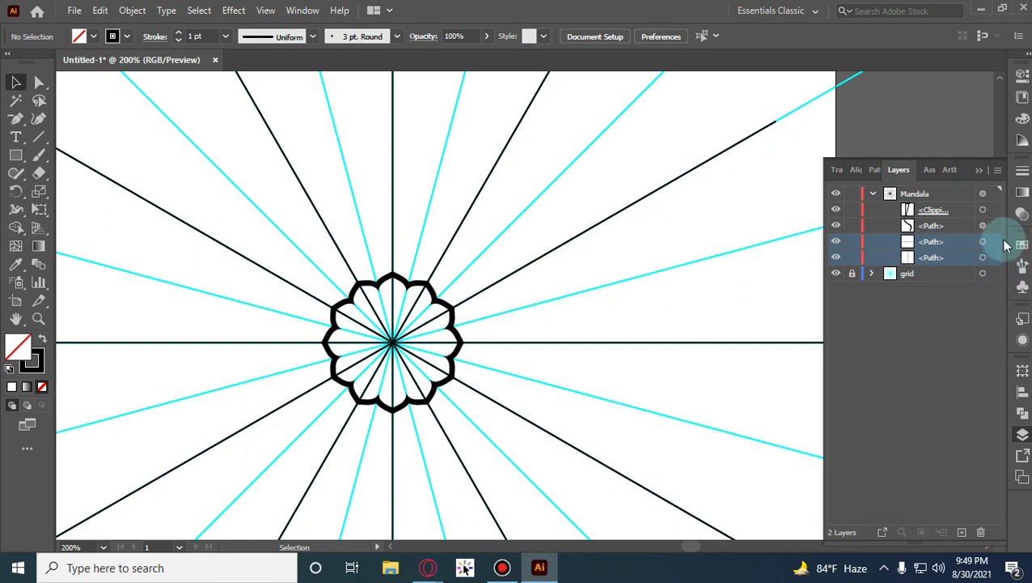
{"action": "left_click", "coordinate": [986, 241]}
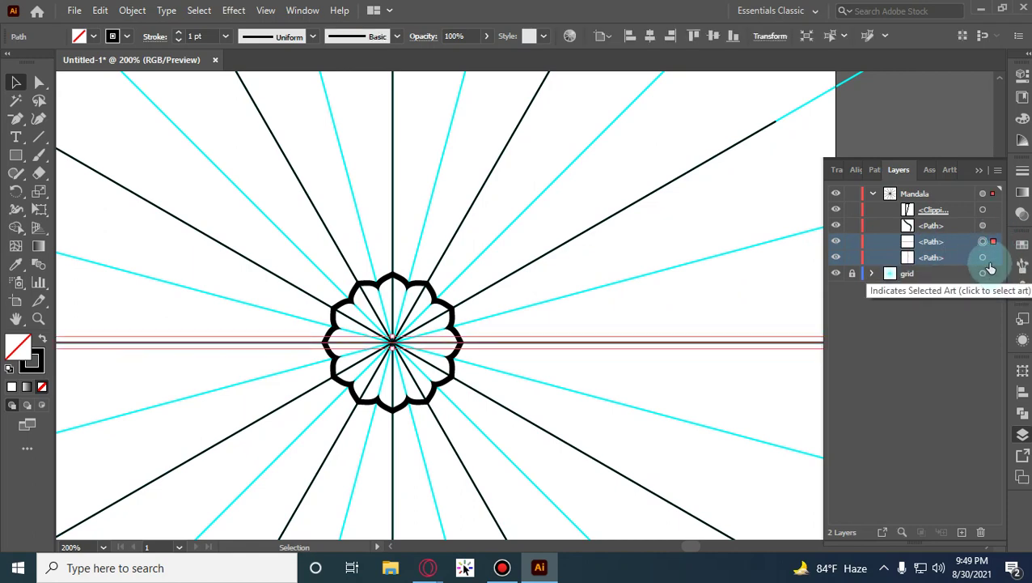
{"action": "key", "text": "Delete"}
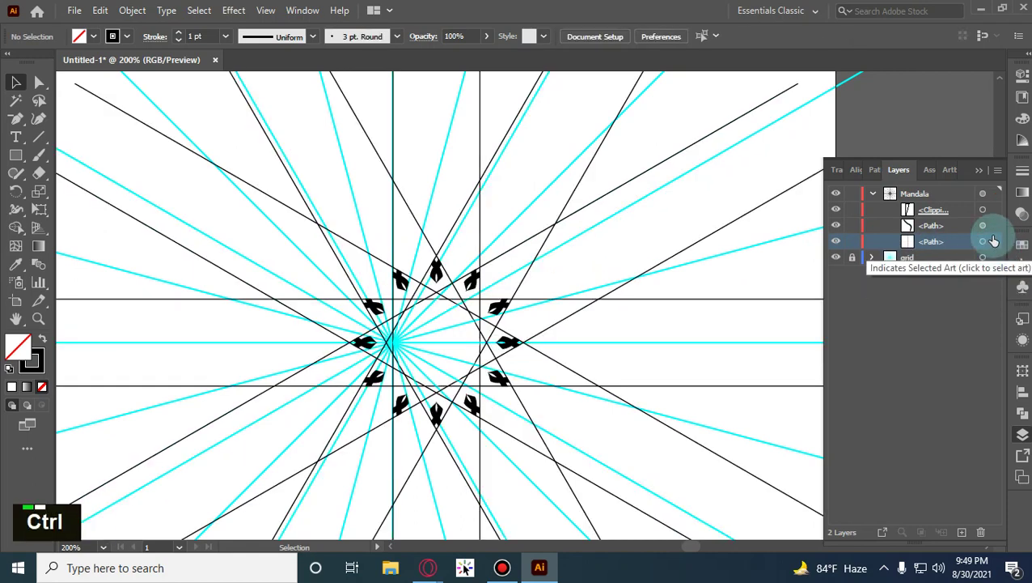
{"action": "key", "text": "ctrl+z"}
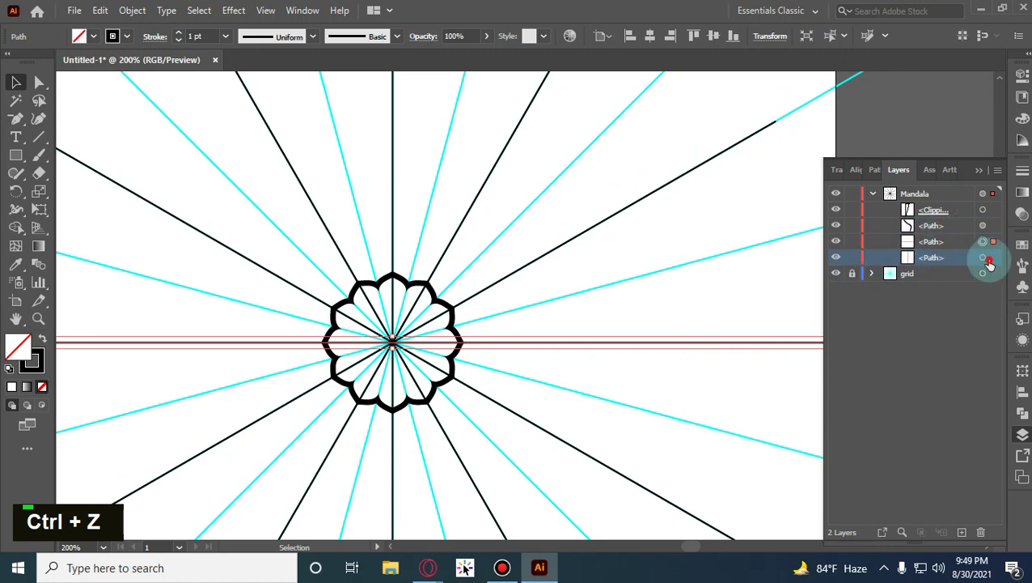
Hide both the horizontal and the vertical line paths in the Mandala layer.
{"action": "left_click", "coordinate": [983, 257]}
{"action": "left_click", "coordinate": [835, 241]}
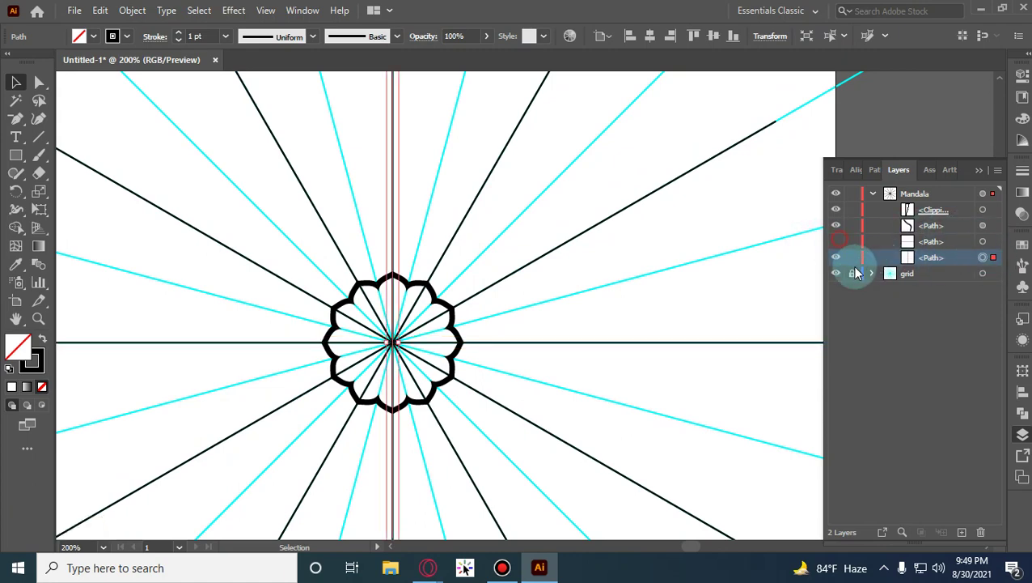
{"action": "left_click", "coordinate": [836, 257]}
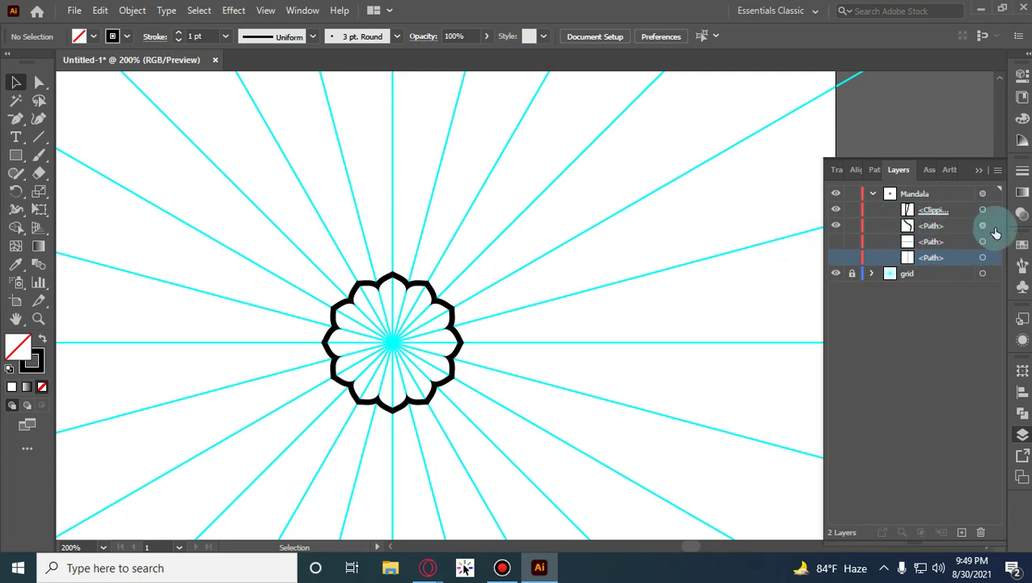
Delete the flower's curved stroke from the Mandala layer and lock the layer's clipping path and two straight line paths.
{"action": "left_click", "coordinate": [983, 225]}
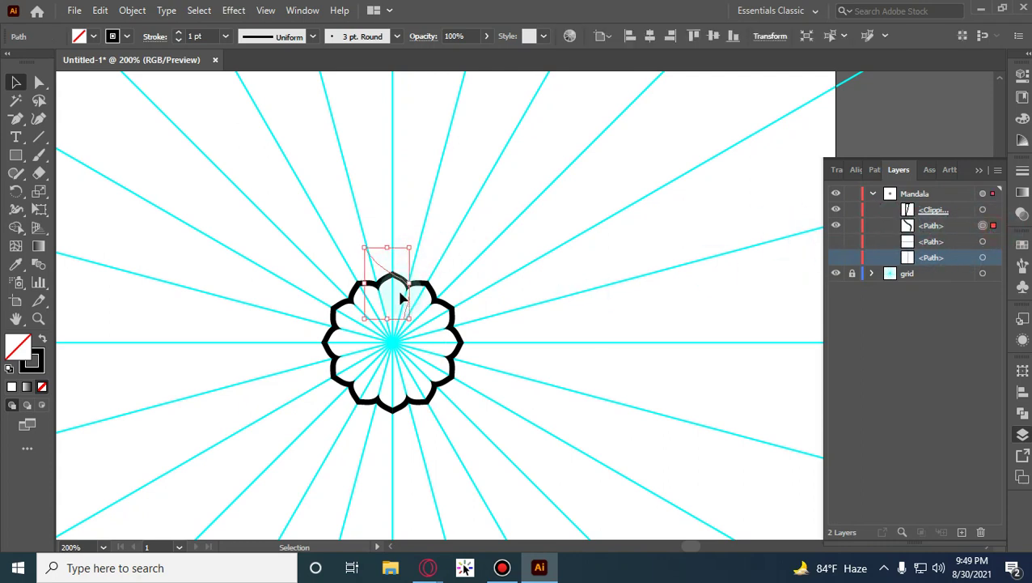
{"action": "key", "text": "Delete"}
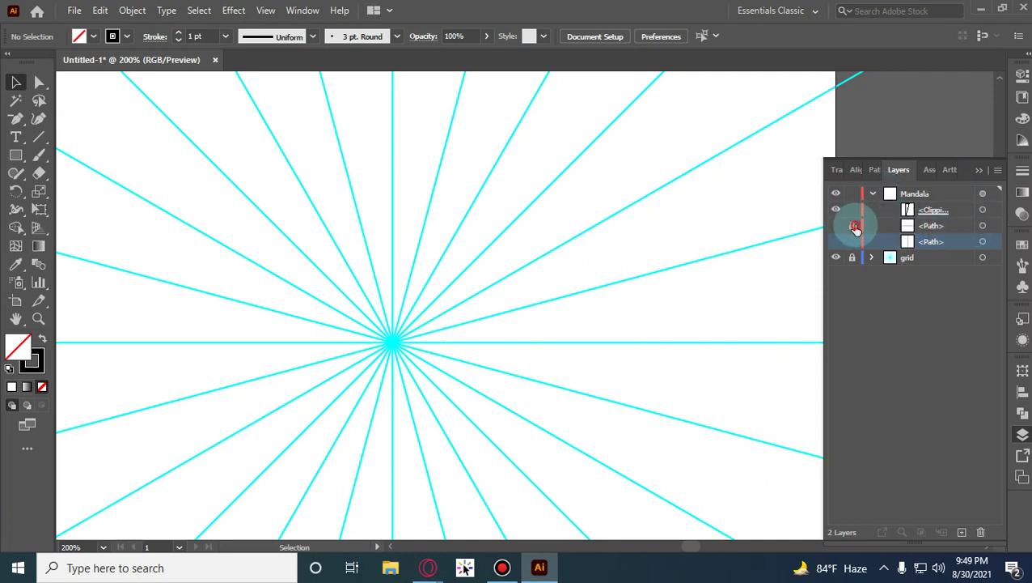
{"action": "mouse_move", "coordinate": [856, 228]}
{"action": "left_mouse_down"}
{"action": "mouse_move", "coordinate": [853, 212]}
{"action": "mouse_move", "coordinate": [857, 258]}
{"action": "mouse_move", "coordinate": [851, 242]}
{"action": "left_mouse_up"}
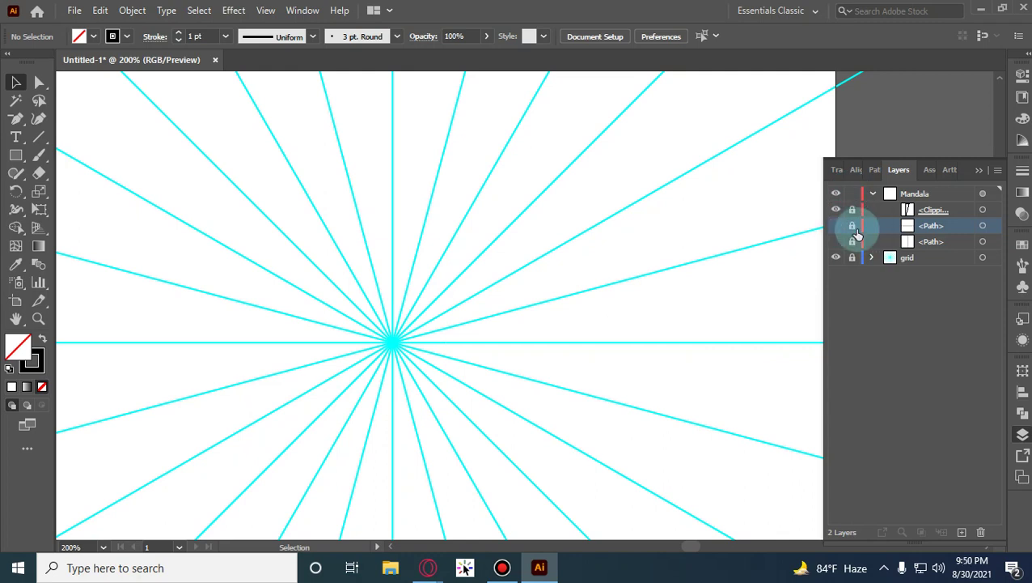
{"action": "left_click", "coordinate": [837, 223]}
{"action": "left_click", "coordinate": [878, 195]}
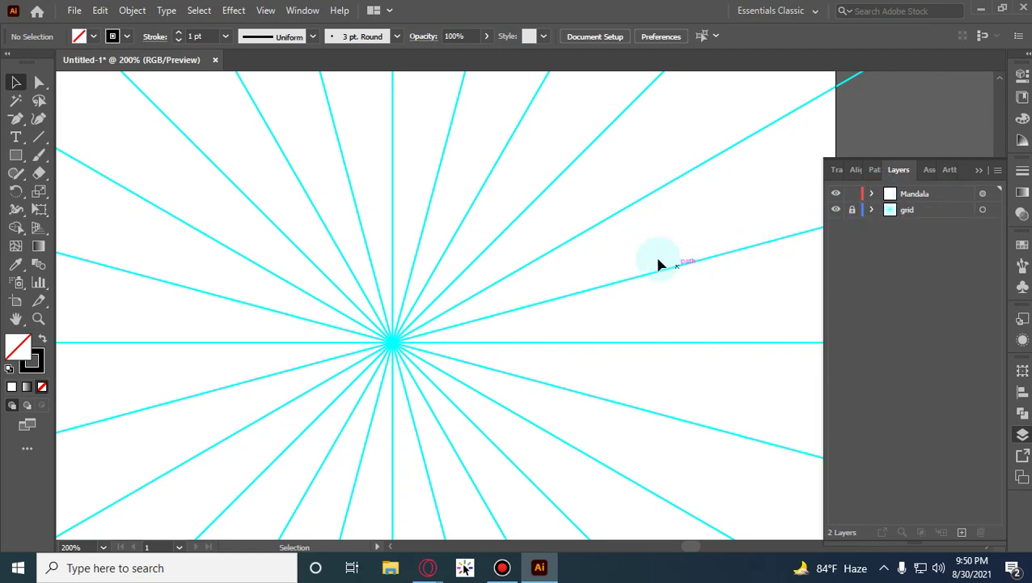
Paint a curved petal stroke above the grid's centre with the Paintbrush to test the repeating mandala pattern.
{"action": "scroll", "coordinate": [640, 246], "scroll_direction": "down", "scroll_amount": 3, "text": "alt+shift"}
{"action": "scroll", "coordinate": [611, 253], "scroll_direction": "up", "scroll_amount": 3, "text": "alt+shift"}
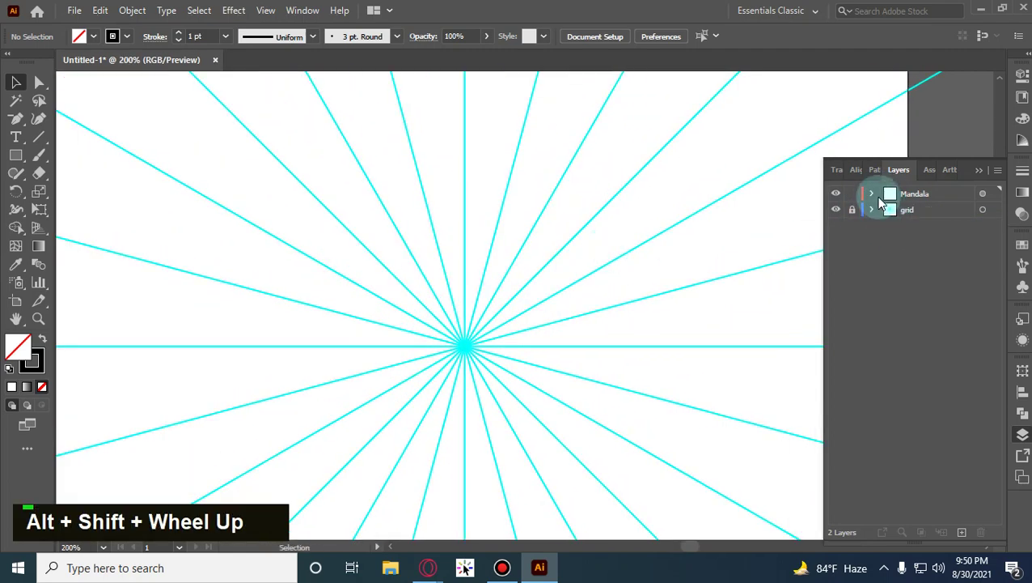
{"action": "scroll", "coordinate": [493, 228], "scroll_direction": "up", "scroll_amount": 2}
{"action": "scroll", "coordinate": [461, 281], "scroll_direction": "up", "scroll_amount": 1, "text": "alt+shift"}
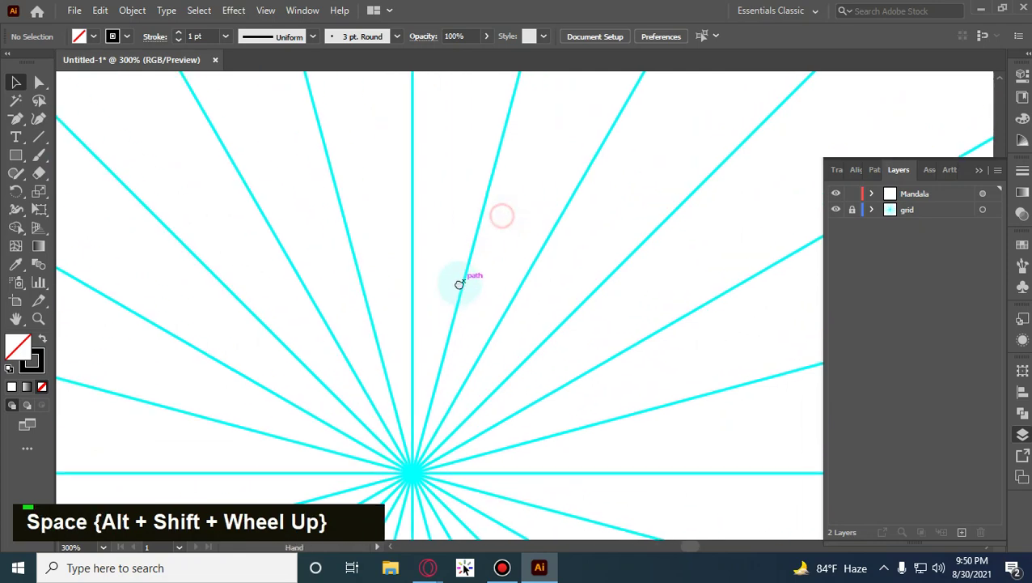
{"action": "left_click", "coordinate": [39, 157]}
{"action": "scroll", "coordinate": [443, 274], "scroll_direction": "down", "scroll_amount": 2, "text": "alt+shift"}
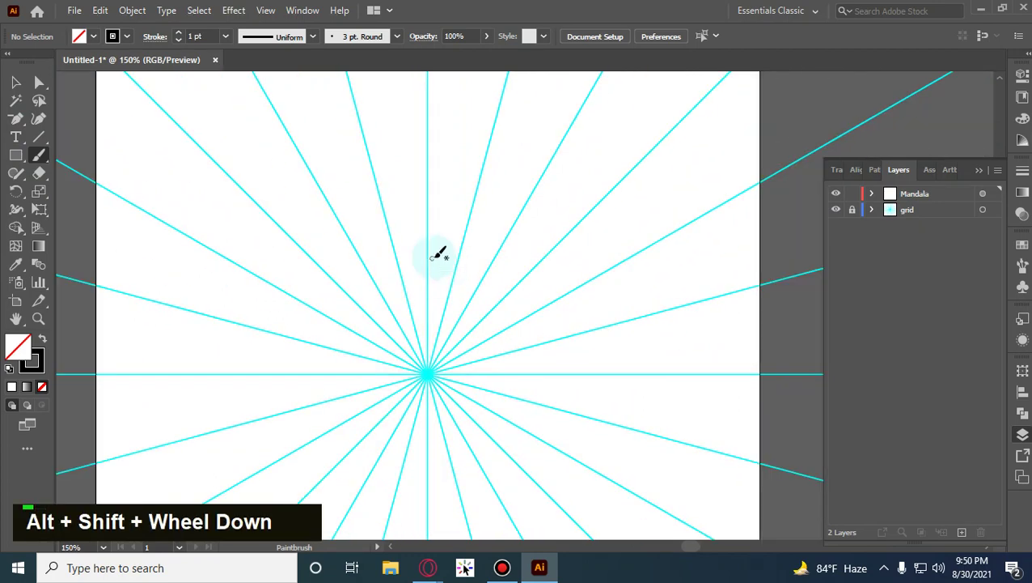
{"action": "left_click", "coordinate": [39, 157]}
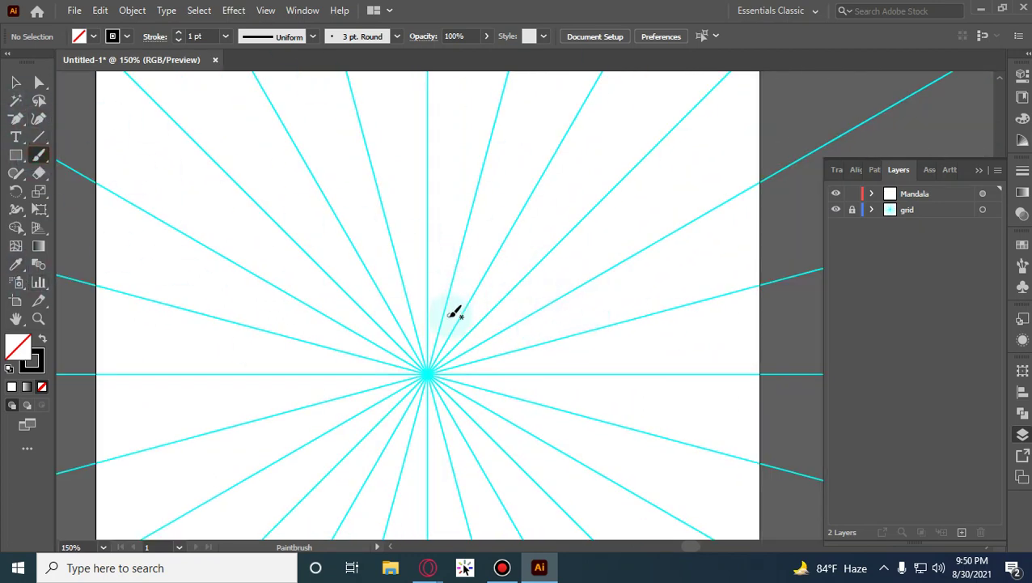
{"action": "mouse_move", "coordinate": [450, 316]}
{"action": "left_mouse_down"}
{"action": "mouse_move", "coordinate": [457, 282]}
{"action": "mouse_move", "coordinate": [402, 203]}
{"action": "left_mouse_up"}
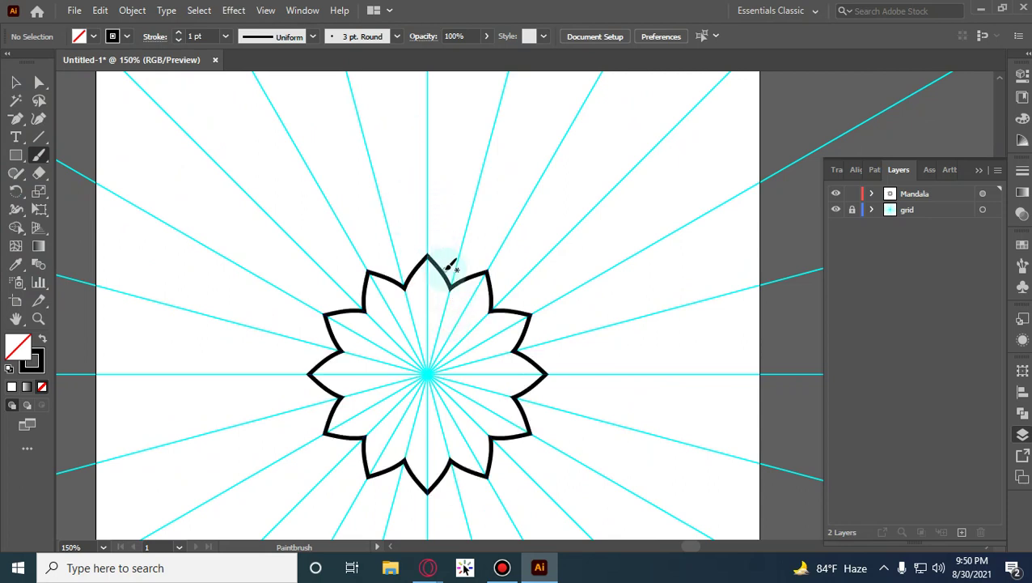
Paint five more curved petal strokes with the Paintbrush, building larger petal rings outward from the first one.
{"action": "mouse_move", "coordinate": [448, 267]}
{"action": "left_mouse_down"}
{"action": "mouse_move", "coordinate": [555, 154]}
{"action": "mouse_move", "coordinate": [491, 246]}
{"action": "mouse_move", "coordinate": [415, 170]}
{"action": "mouse_move", "coordinate": [363, 137]}
{"action": "left_mouse_up"}
{"action": "mouse_move", "coordinate": [443, 222]}
{"action": "left_mouse_down"}
{"action": "mouse_move", "coordinate": [463, 163]}
{"action": "mouse_move", "coordinate": [510, 212]}
{"action": "left_mouse_up"}
{"action": "mouse_move", "coordinate": [468, 166]}
{"action": "left_mouse_down"}
{"action": "mouse_move", "coordinate": [458, 126]}
{"action": "mouse_move", "coordinate": [397, 149]}
{"action": "left_mouse_up"}
{"action": "left_click_drag", "start_coordinate": [368, 151], "coordinate": [396, 153]}
{"action": "mouse_move", "coordinate": [457, 166]}
{"action": "left_mouse_down"}
{"action": "mouse_move", "coordinate": [466, 138]}
{"action": "mouse_move", "coordinate": [567, 88]}
{"action": "left_mouse_up"}
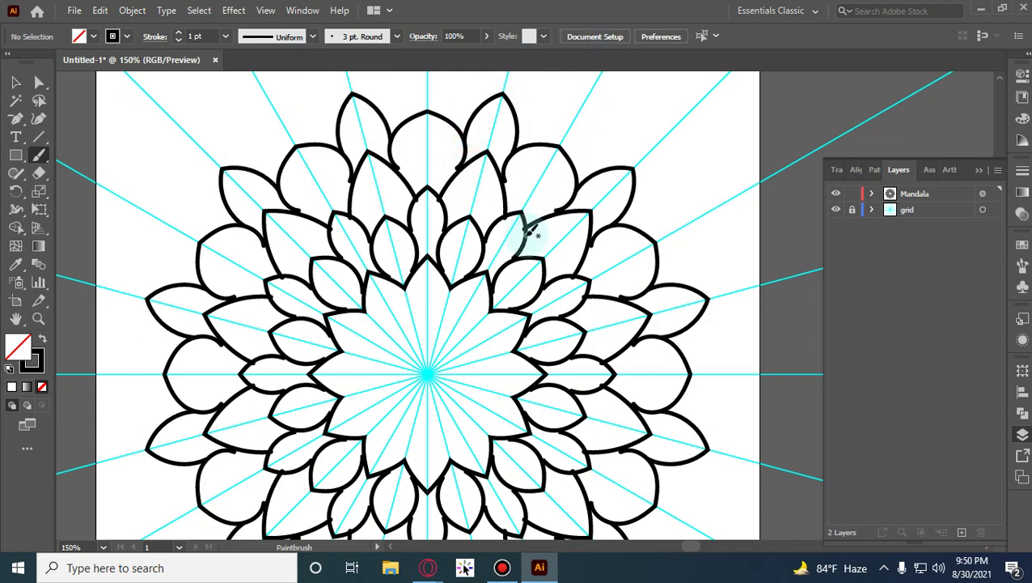
Undo all of the painted test petal strokes so only the grid is left on the artboard.
{"action": "scroll", "coordinate": [527, 250], "scroll_direction": "down", "scroll_amount": 2}
{"action": "scroll", "coordinate": [533, 243], "scroll_direction": "down", "scroll_amount": 2}
{"action": "scroll", "coordinate": [531, 230], "scroll_direction": "up", "scroll_amount": 2}
{"action": "scroll", "coordinate": [532, 231], "scroll_direction": "up", "scroll_amount": 1}
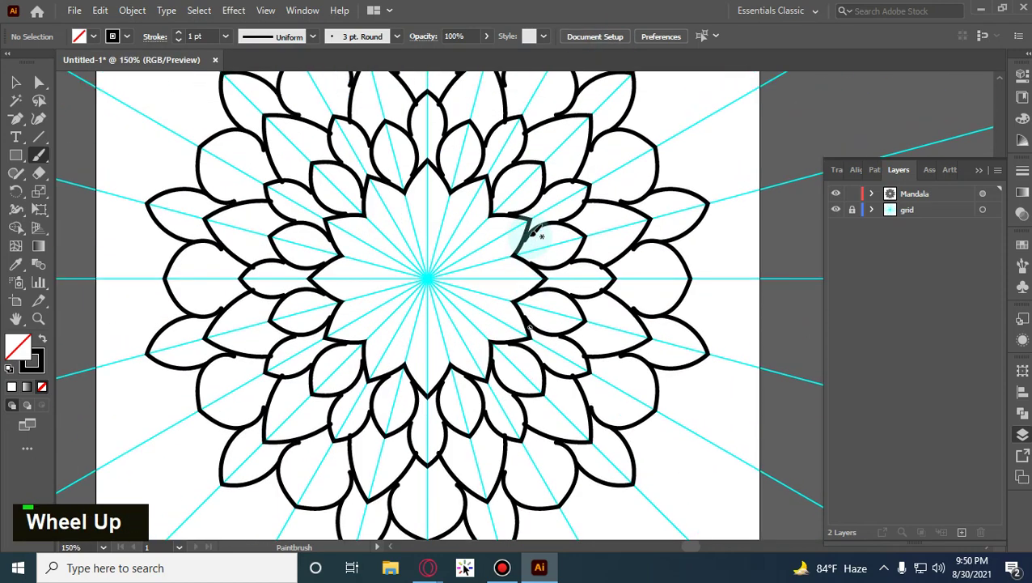
{"action": "scroll", "coordinate": [534, 233], "scroll_direction": "down", "scroll_amount": 1}
{"action": "scroll", "coordinate": [530, 202], "scroll_direction": "up", "scroll_amount": 1}
{"action": "scroll", "coordinate": [530, 202], "scroll_direction": "down", "scroll_amount": 2}
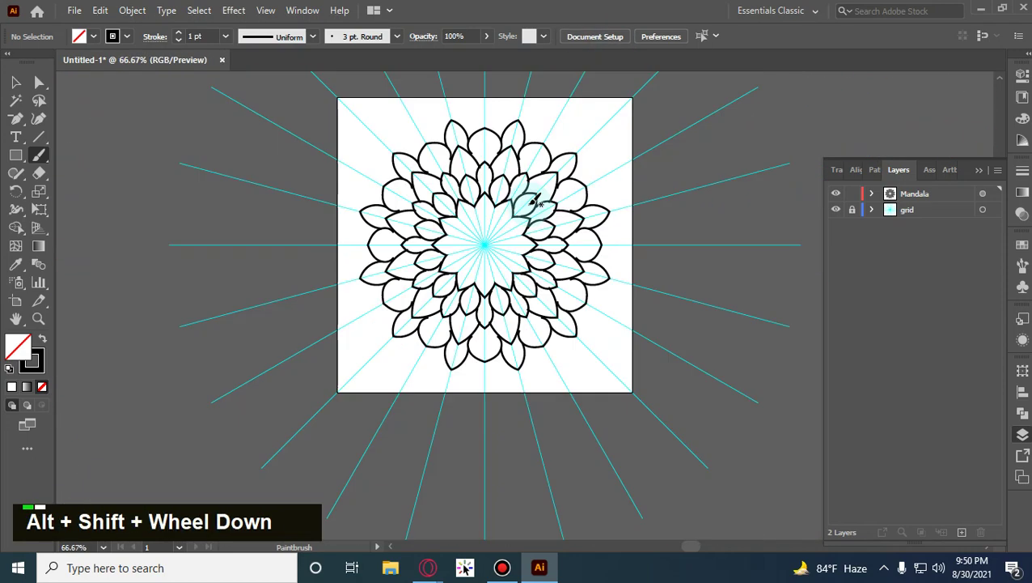
{"action": "key", "text": "ctrl+z"}
{"action": "key", "text": "ctrl+z"}
{"action": "key", "text": "ctrl+z"}
{"action": "key", "text": "ctrl+z"}
{"action": "key", "text": "ctrl+z"}
{"action": "key", "text": "ctrl+z"}
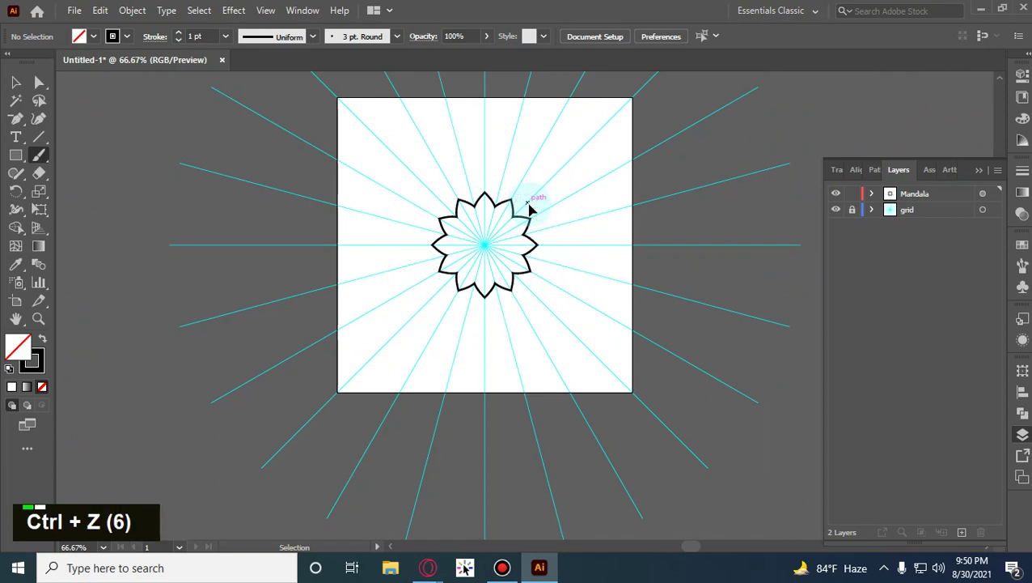
{"action": "left_click", "coordinate": [16, 82]}
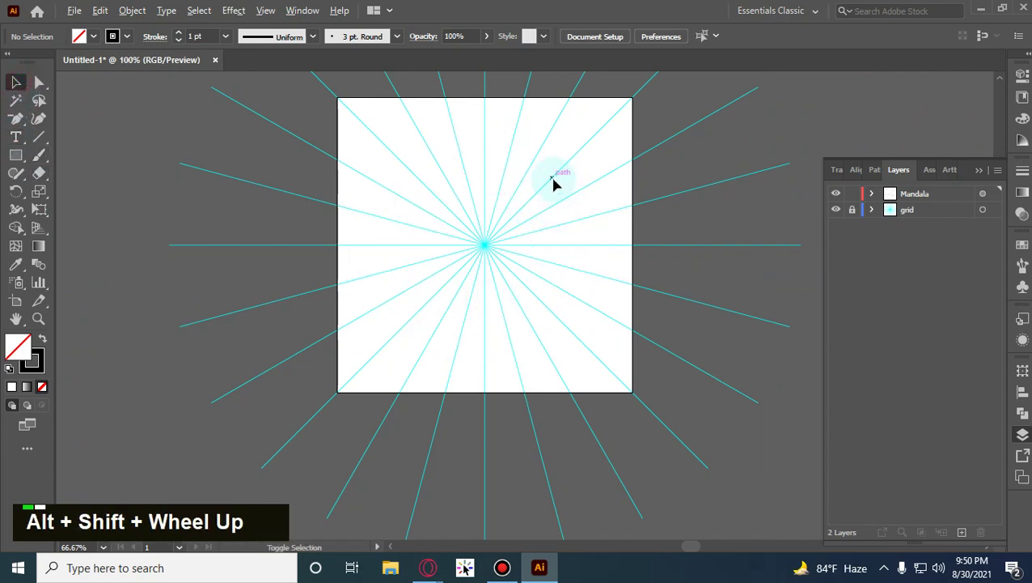
Save the document in the Downloads folder as an Adobe Illustrator file named "Mandala Genrator", using the Illustrator 2020 version.
{"action": "scroll", "coordinate": [554, 185], "scroll_direction": "up", "scroll_amount": 1}
{"action": "scroll", "coordinate": [554, 185], "scroll_direction": "down", "scroll_amount": 1}
{"action": "key", "text": "space"}
{"action": "left_click_drag", "start_coordinate": [322, 270], "coordinate": [437, 191]}
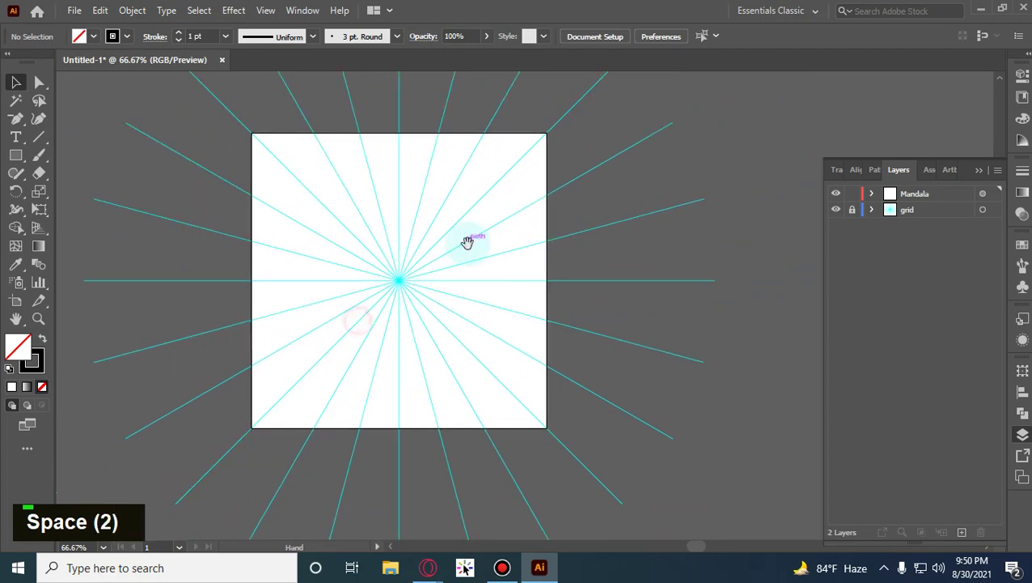
{"action": "left_click", "coordinate": [74, 10]}
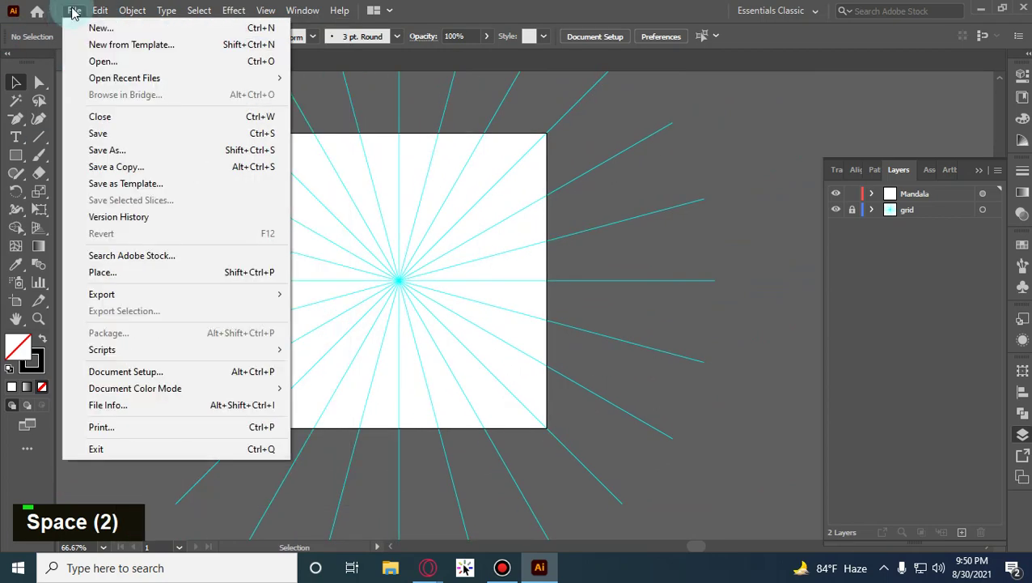
{"action": "left_click", "coordinate": [121, 153]}
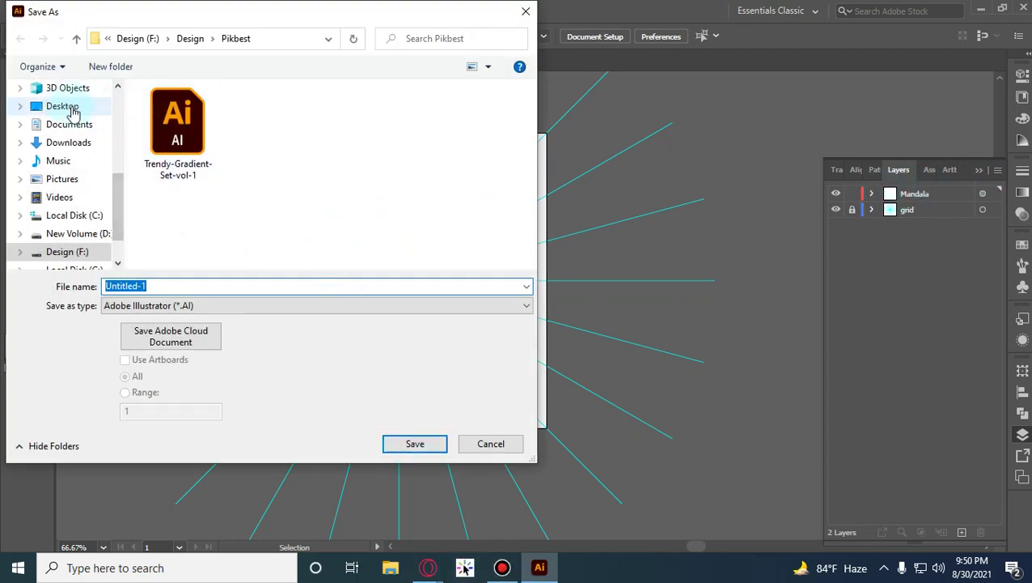
{"action": "scroll", "coordinate": [79, 153], "scroll_direction": "up", "scroll_amount": 2}
{"action": "scroll", "coordinate": [79, 149], "scroll_direction": "up", "scroll_amount": 2}
{"action": "scroll", "coordinate": [85, 122], "scroll_direction": "up", "scroll_amount": 1}
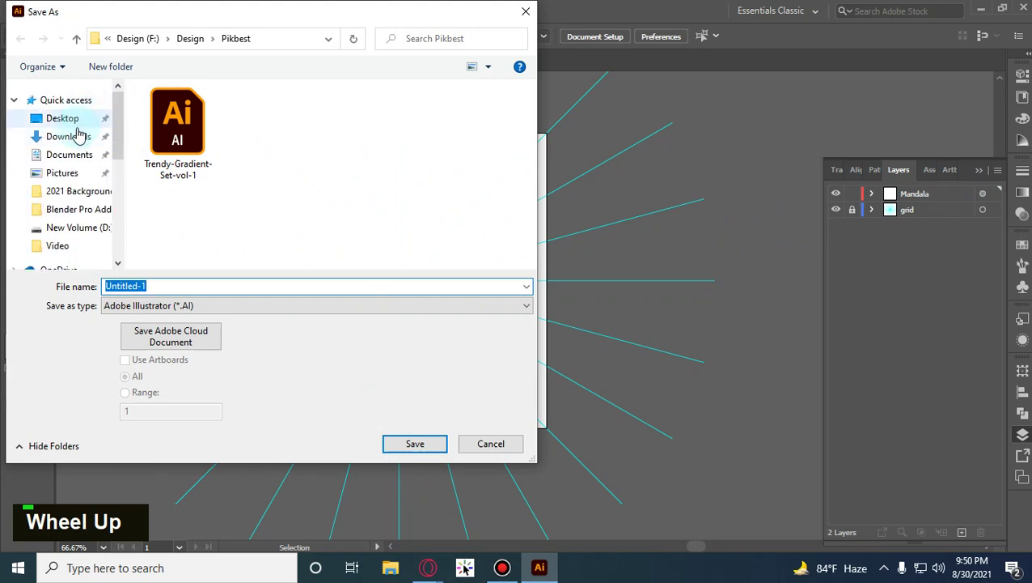
{"action": "left_click", "coordinate": [77, 135]}
{"action": "left_click", "coordinate": [182, 288]}
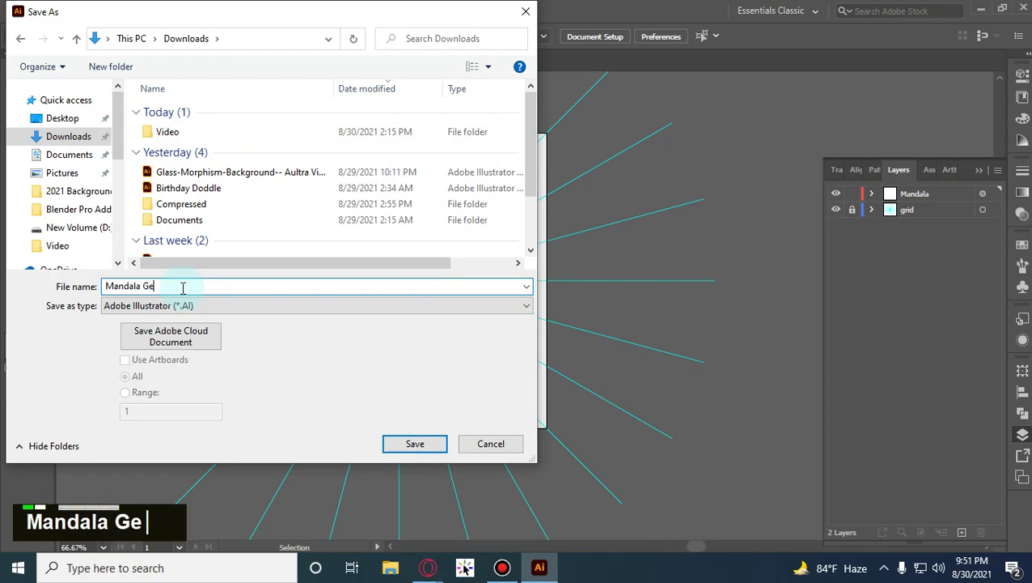
{"action": "key", "text": "Return"}
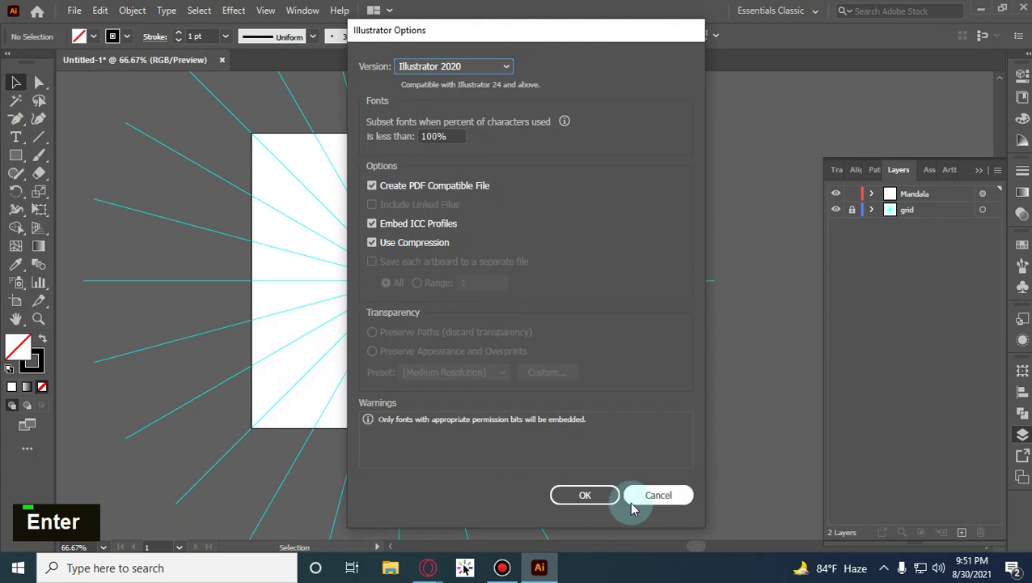
{"action": "left_click", "coordinate": [583, 493]}
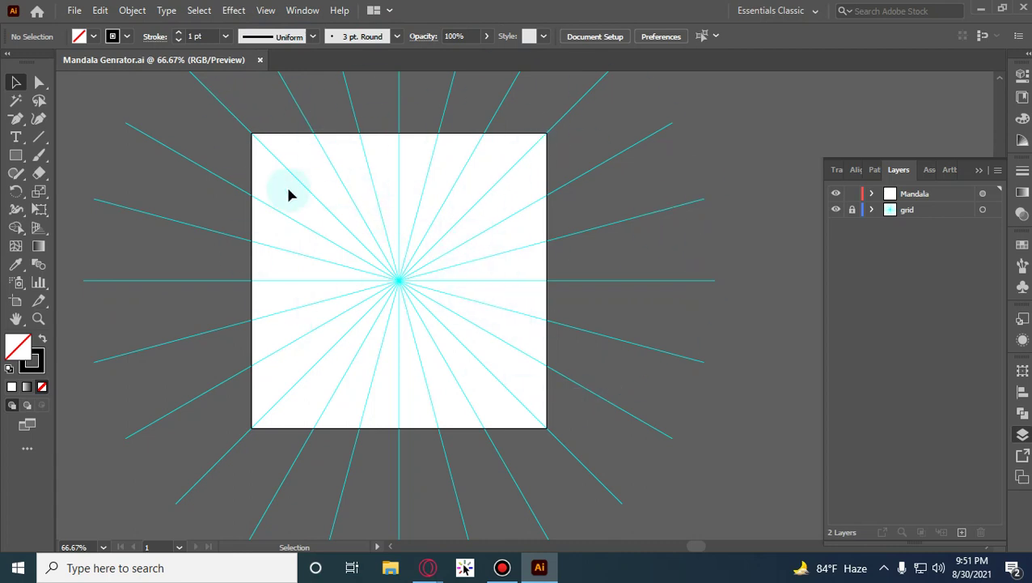
Paint a curved petal stroke above the grid's centre in the saved file with the Paintbrush.
{"action": "left_click", "coordinate": [38, 155]}
{"action": "left_click_drag", "start_coordinate": [403, 212], "coordinate": [402, 271]}
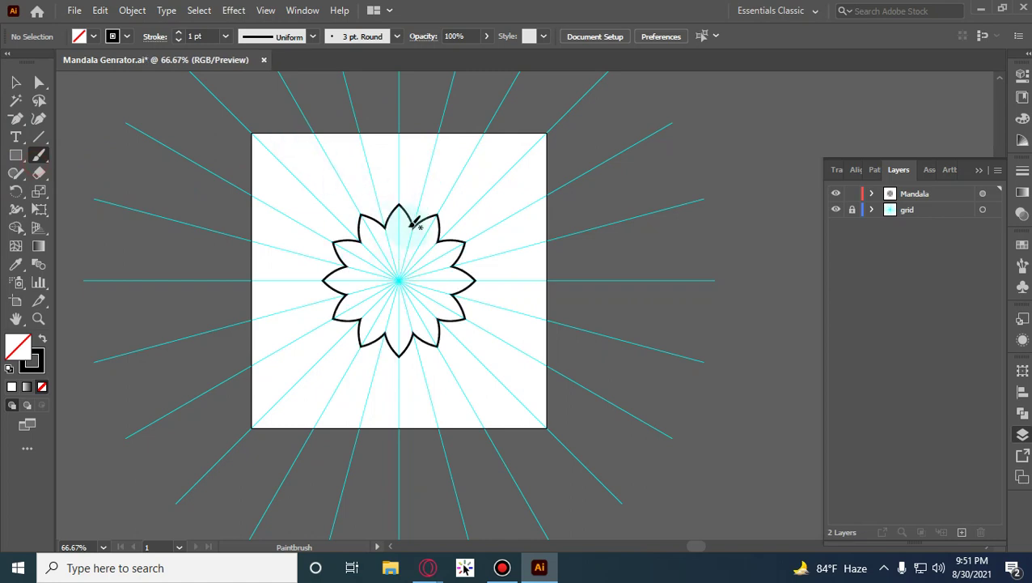
Paint two freehand test strokes outward from the petal ring, and undo them together with the petal stroke painted before.
{"action": "left_click_drag", "start_coordinate": [408, 226], "coordinate": [503, 117]}
{"action": "key", "text": "ctrl+z"}
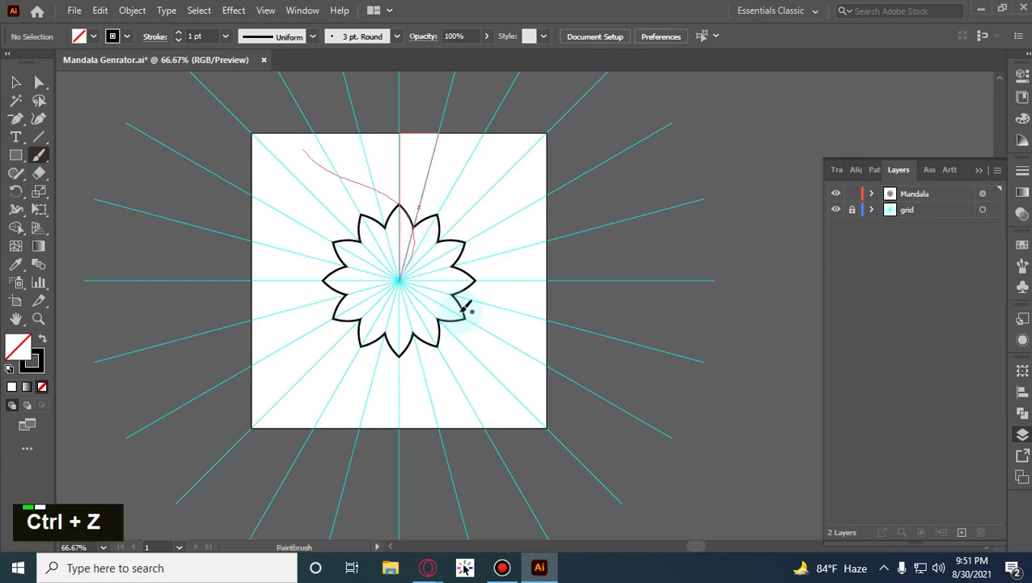
{"action": "mouse_move", "coordinate": [422, 199]}
{"action": "left_mouse_down"}
{"action": "mouse_move", "coordinate": [426, 172]}
{"action": "mouse_move", "coordinate": [609, 68]}
{"action": "left_mouse_up"}
{"action": "key", "text": "ctrl+z"}
{"action": "key", "text": "ctrl+z"}
{"action": "key", "text": "ctrl+z"}
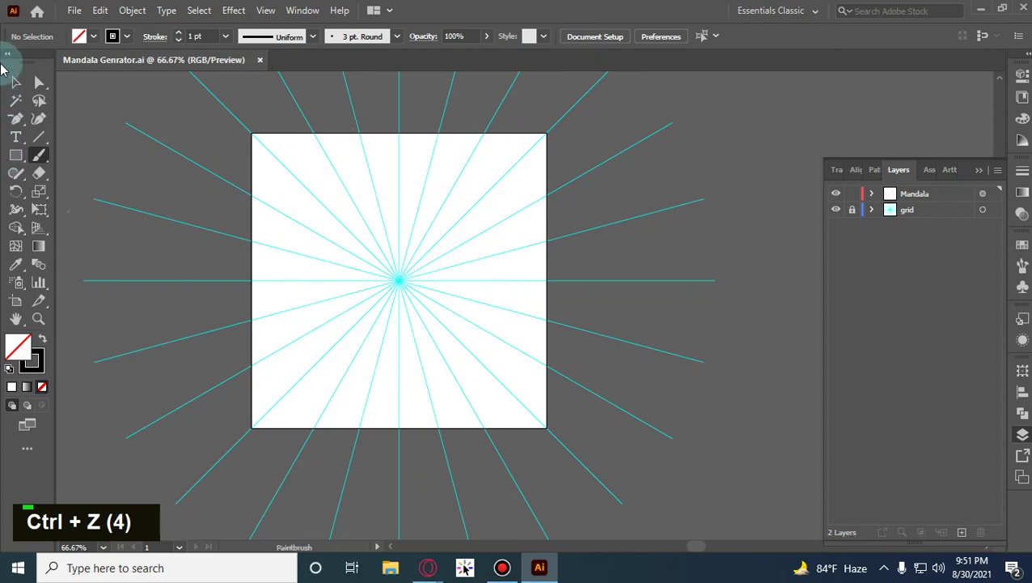
Paint a curved petal stroke and a second test stroke near the grid's centre with the Paintbrush, and undo both.
{"action": "left_click", "coordinate": [16, 82]}
{"action": "double_click", "coordinate": [469, 144]}
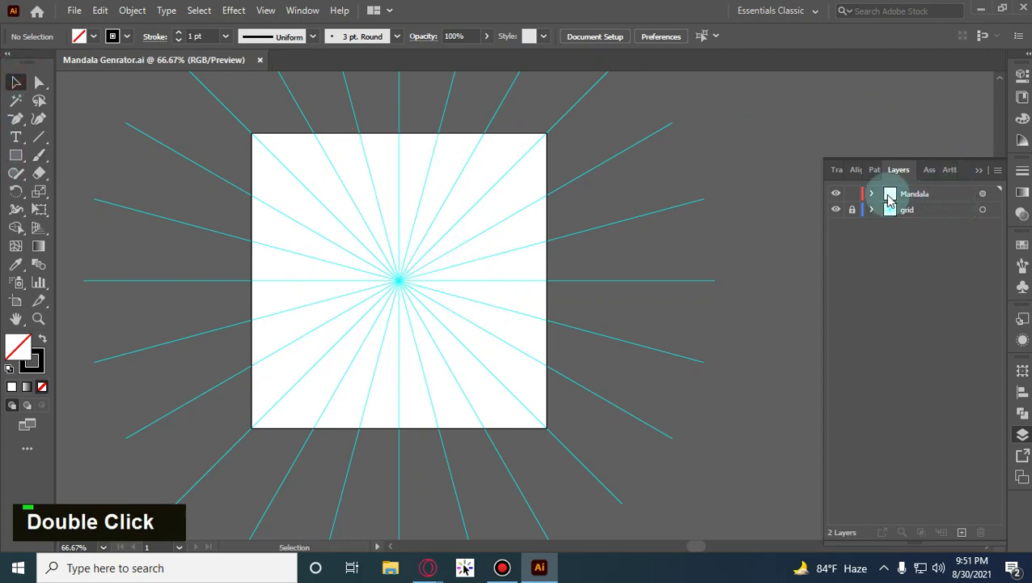
{"action": "key", "text": "alt+shift"}
{"action": "scroll", "coordinate": [428, 234], "scroll_direction": "up", "scroll_amount": 3}
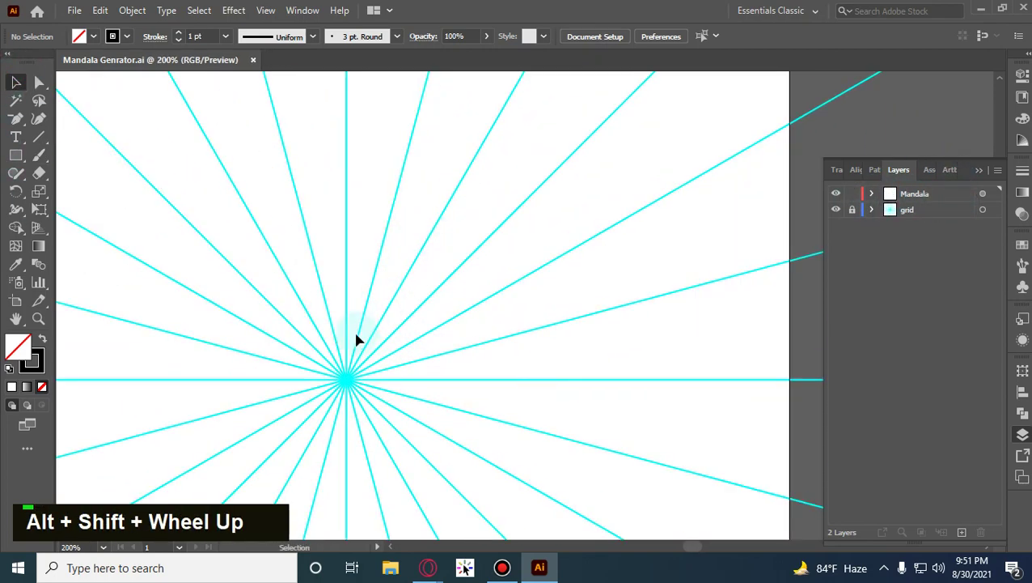
{"action": "left_click", "coordinate": [39, 155]}
{"action": "left_click_drag", "start_coordinate": [377, 323], "coordinate": [323, 155]}
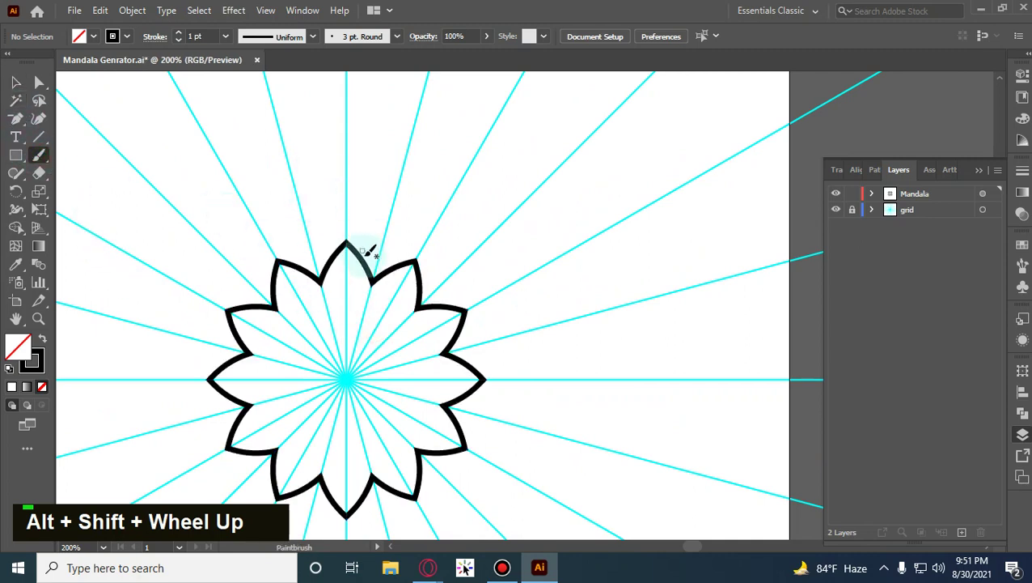
{"action": "mouse_move", "coordinate": [368, 253]}
{"action": "left_mouse_down"}
{"action": "mouse_move", "coordinate": [525, 76]}
{"action": "mouse_move", "coordinate": [526, 173]}
{"action": "left_mouse_up"}
{"action": "key", "text": "ctrl+z"}
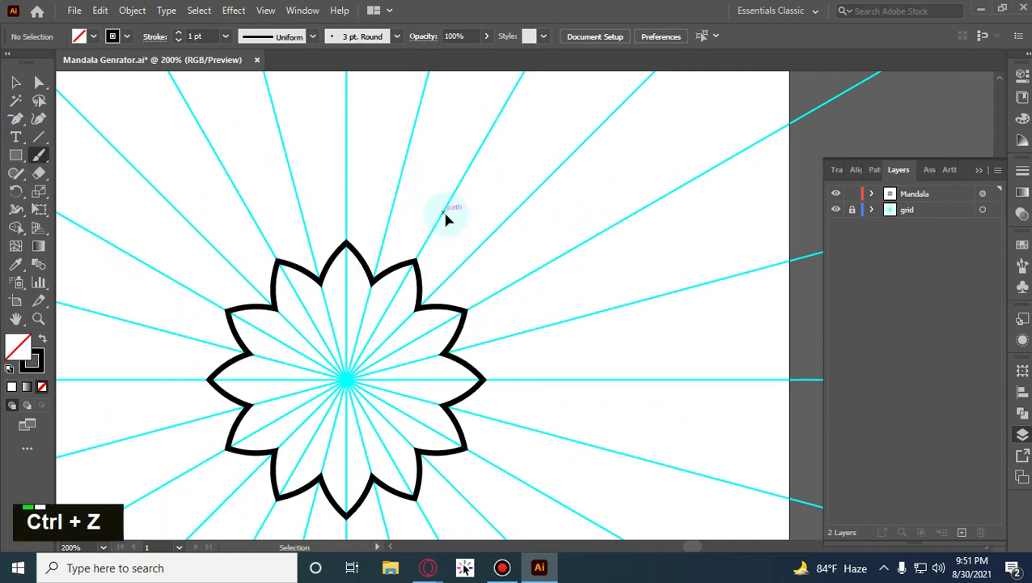
{"action": "key", "text": "ctrl+z"}
{"action": "left_click", "coordinate": [16, 82]}
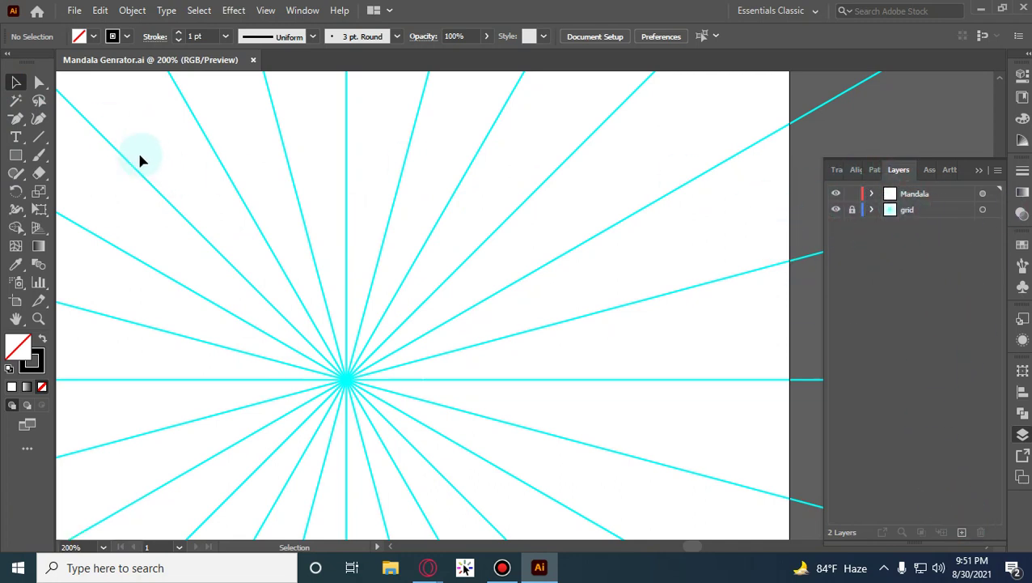
Draw test squares on the grid's upper half in the Mandala layer with the Rectangle tool, and undo them.
{"action": "left_click", "coordinate": [21, 159]}
{"action": "left_click_drag", "start_coordinate": [186, 210], "coordinate": [216, 229]}
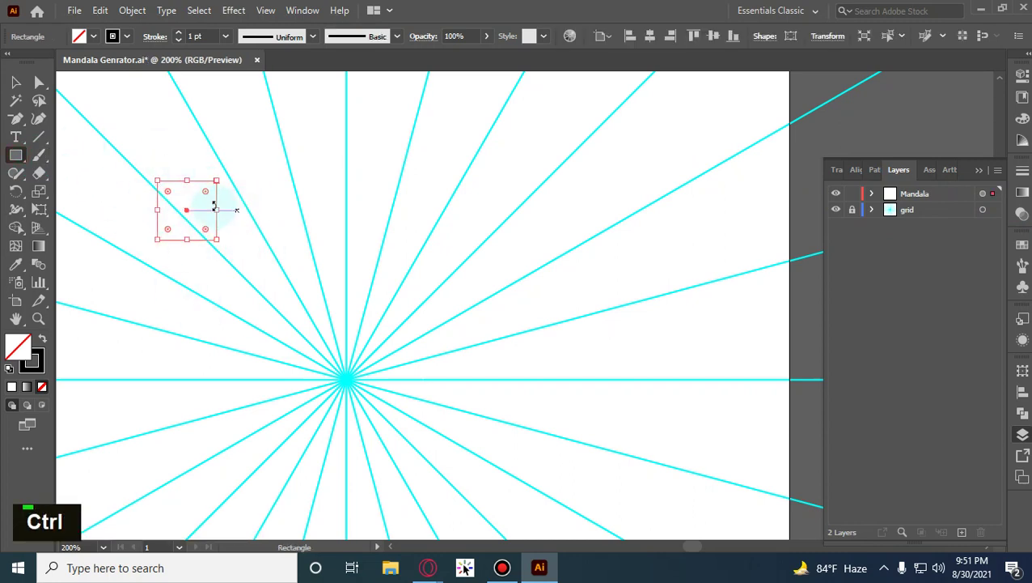
{"action": "key", "text": "ctrl+z"}
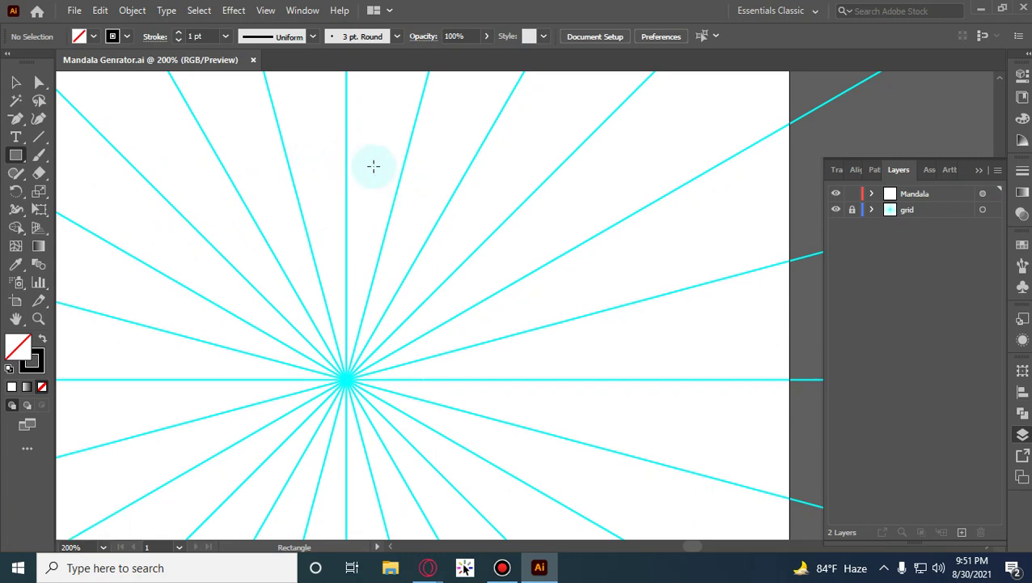
{"action": "left_click_drag", "start_coordinate": [366, 163], "coordinate": [375, 173]}
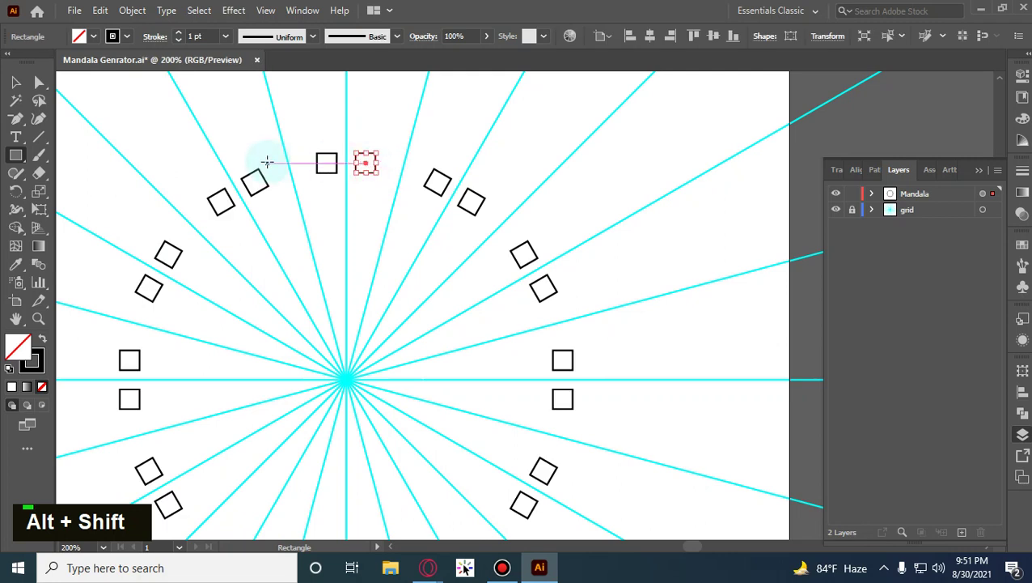
{"action": "left_click_drag", "start_coordinate": [392, 129], "coordinate": [470, 183]}
{"action": "key", "text": "ctrl+z"}
{"action": "key", "text": "ctrl+z"}
{"action": "key", "text": "ctrl+z"}
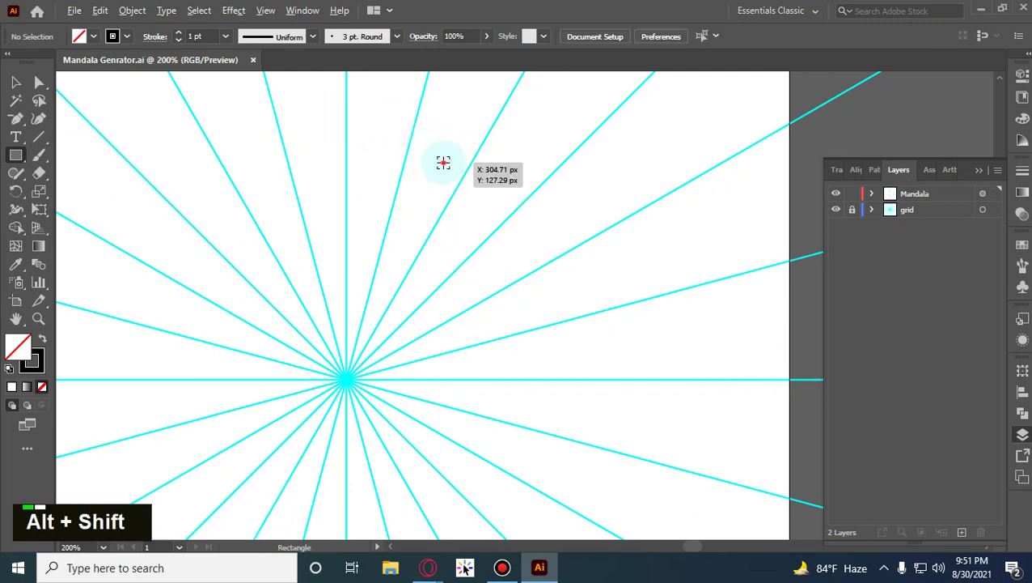
Draw a few more small test rectangles between the grid lines above the centre, undoing each one.
{"action": "left_click_drag", "start_coordinate": [443, 161], "coordinate": [462, 180]}
{"action": "key", "text": "ctrl+z"}
{"action": "left_click_drag", "start_coordinate": [308, 177], "coordinate": [328, 192]}
{"action": "key", "text": "ctrl+z"}
{"action": "left_click_drag", "start_coordinate": [364, 142], "coordinate": [398, 159]}
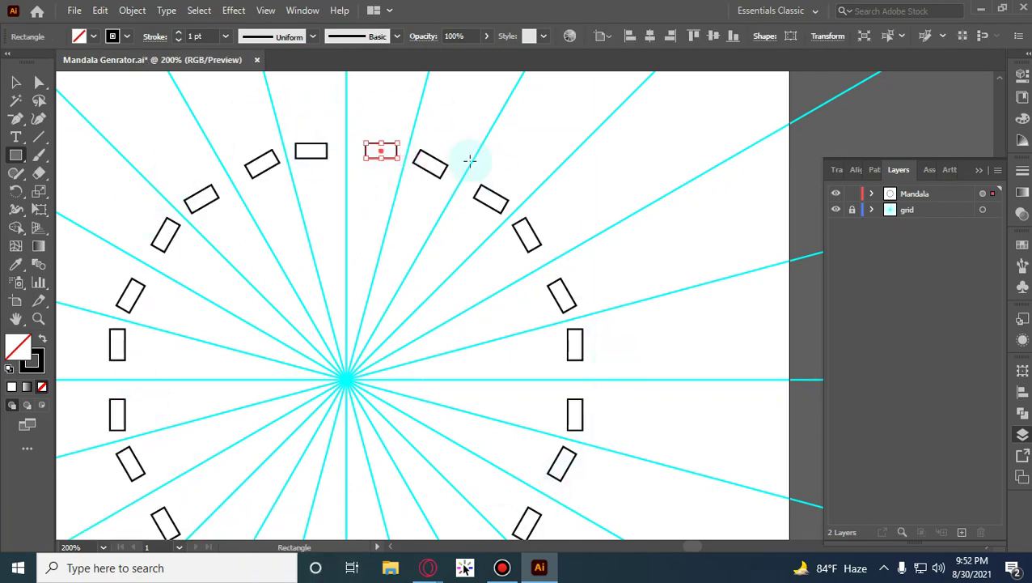
{"action": "key", "text": "ctrl+z"}
Create a new layer above the Mandala layer.
{"action": "scroll", "coordinate": [485, 209], "scroll_direction": "down", "scroll_amount": 1}
{"action": "scroll", "coordinate": [484, 209], "scroll_direction": "down", "scroll_amount": 1}
{"action": "key", "text": "space"}
{"action": "left_click_drag", "start_coordinate": [468, 205], "coordinate": [397, 212]}
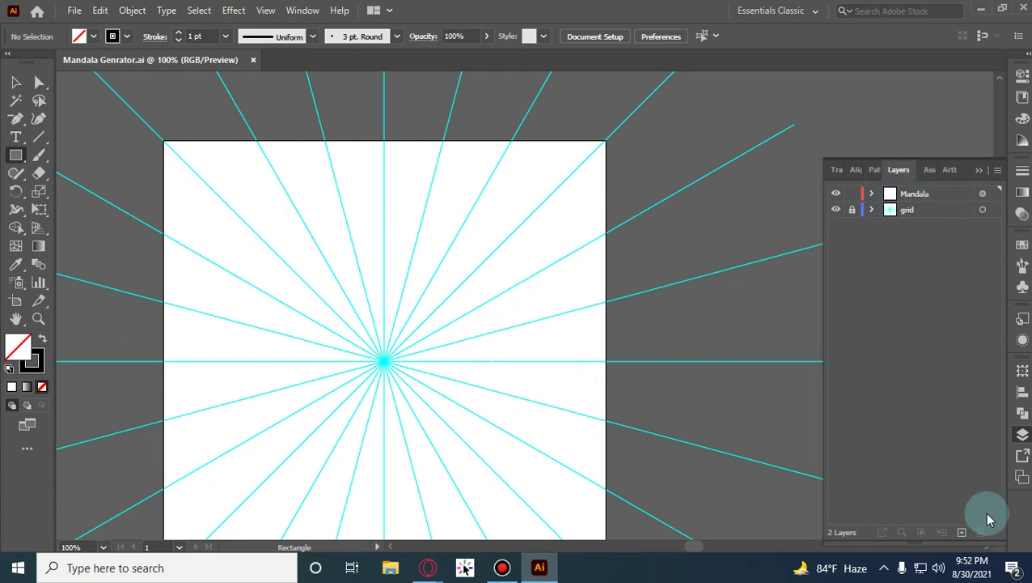
{"action": "left_click", "coordinate": [965, 532]}
Draw four test squares of different sizes on the new layer with the Rectangle tool.
{"action": "left_click_drag", "start_coordinate": [204, 274], "coordinate": [220, 278]}
{"action": "left_click_drag", "start_coordinate": [253, 214], "coordinate": [284, 245]}
{"action": "left_click_drag", "start_coordinate": [310, 347], "coordinate": [326, 362]}
{"action": "left_click_drag", "start_coordinate": [424, 274], "coordinate": [466, 314]}
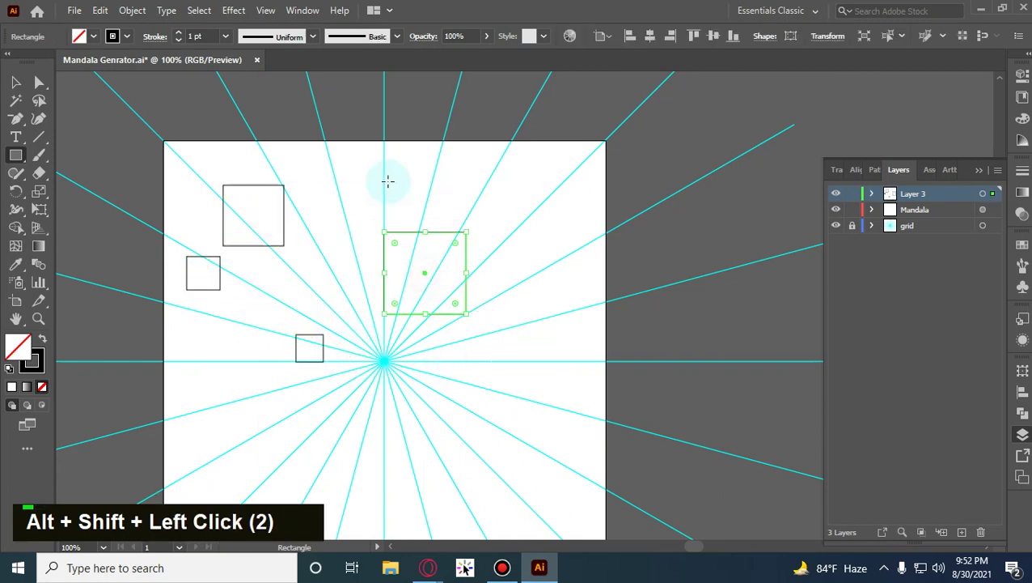
Switch to the Mandala layer and draw a tiny square and a slightly larger one near the artboard's upper edge.
{"action": "left_click", "coordinate": [909, 215]}
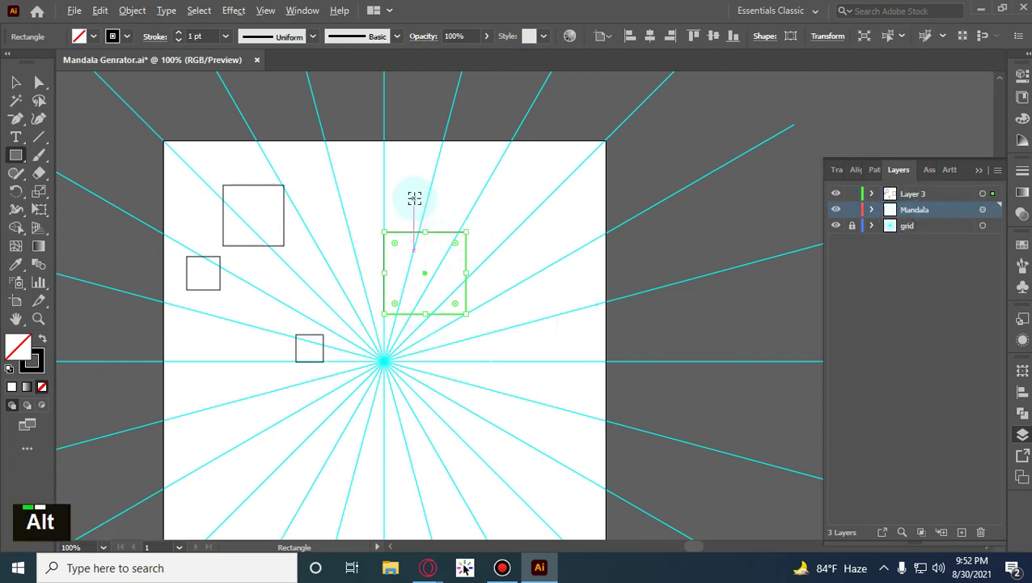
{"action": "left_click_drag", "start_coordinate": [413, 198], "coordinate": [419, 202]}
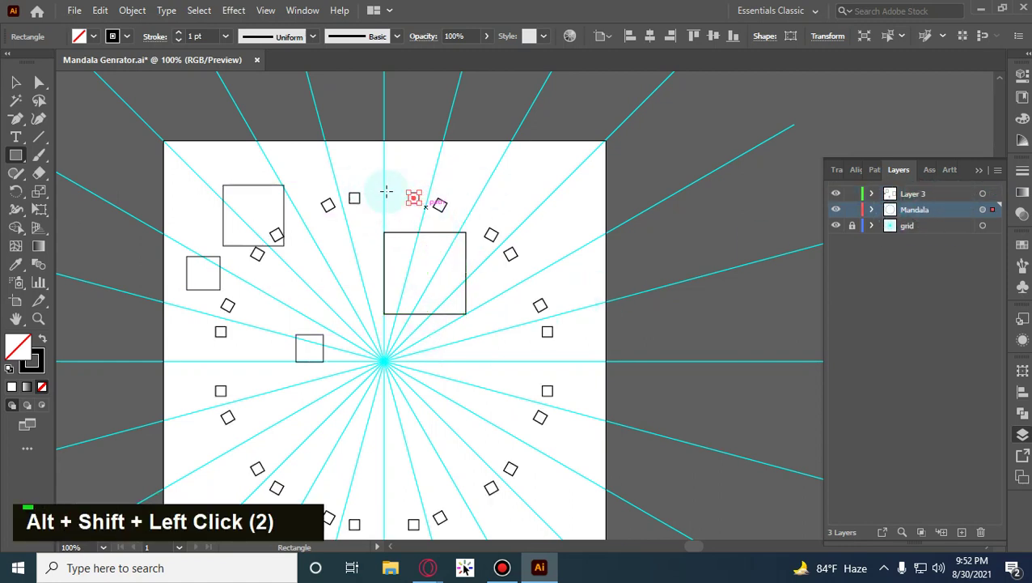
{"action": "left_click_drag", "start_coordinate": [466, 173], "coordinate": [489, 194]}
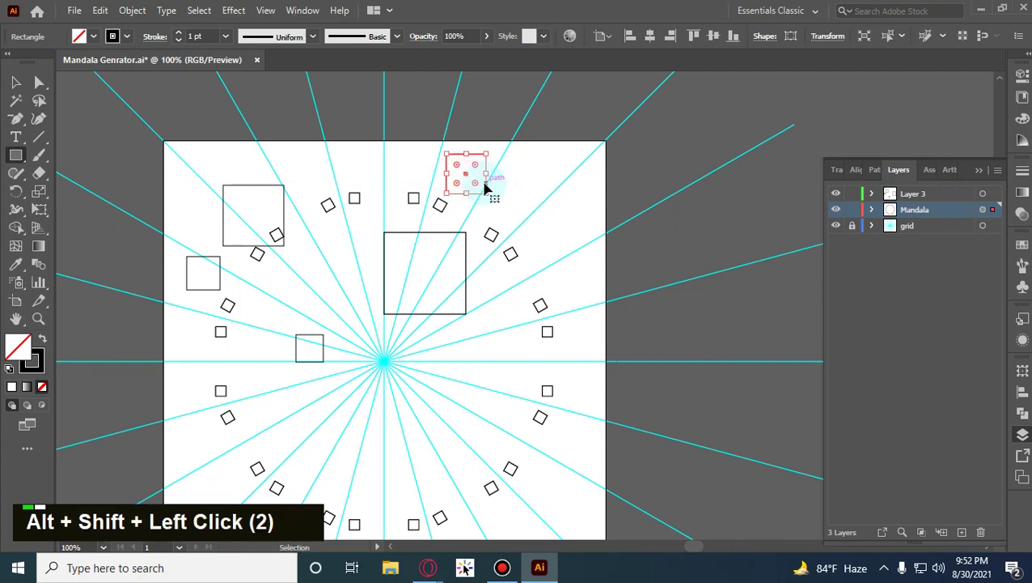
Undo all test squares on the Mandala layer and the new layer, keeping the new layer.
{"action": "key", "text": "ctrl+z"}
{"action": "key", "text": "ctrl+z"}
{"action": "key", "text": "ctrl+z"}
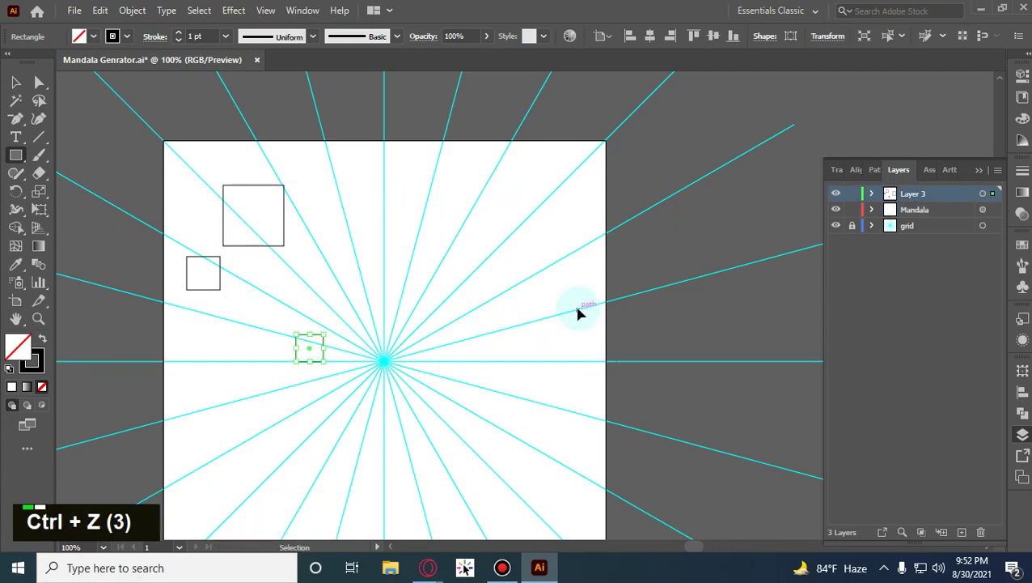
{"action": "key", "text": "ctrl+z"}
{"action": "key", "text": "ctrl+z"}
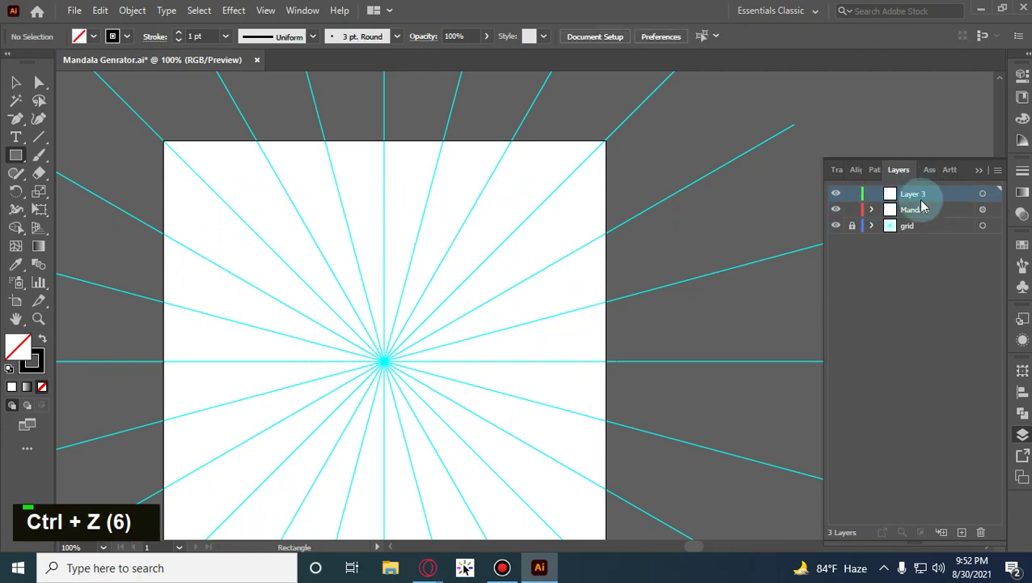
Choose the Ellipse tool for drawing in the empty canvas area to the right of the grid.
{"action": "key", "text": "space"}
{"action": "left_click_drag", "start_coordinate": [472, 163], "coordinate": [386, 177]}
{"action": "left_click_drag", "start_coordinate": [646, 366], "coordinate": [523, 297]}
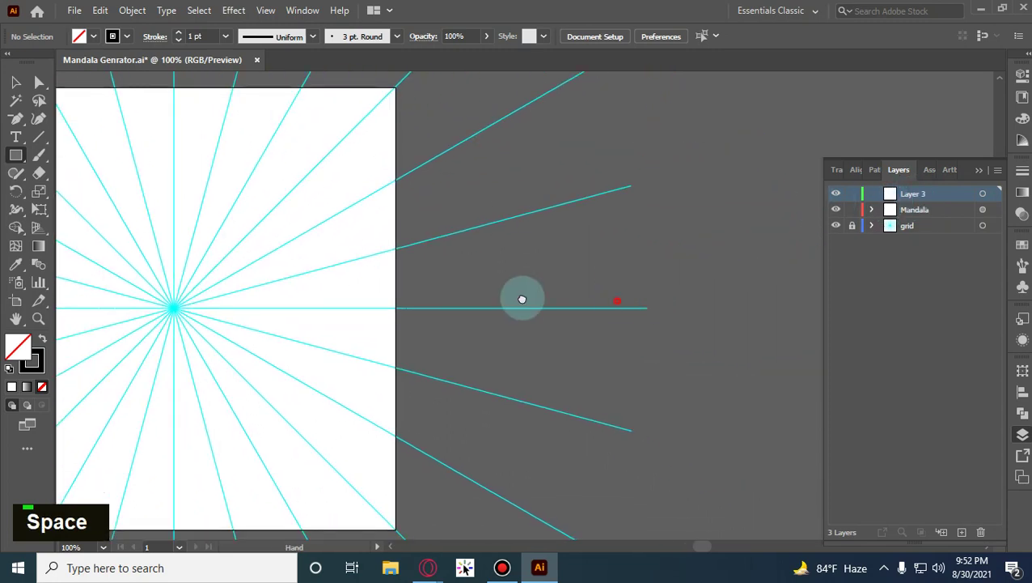
{"action": "left_click_drag", "start_coordinate": [635, 298], "coordinate": [243, 267]}
{"action": "right_click", "coordinate": [15, 155]}
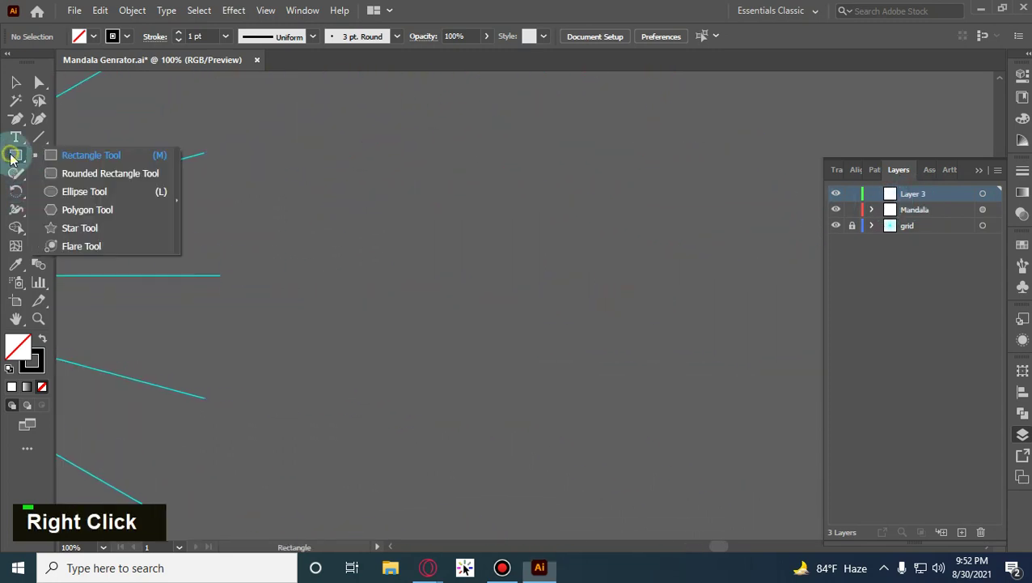
{"action": "left_click", "coordinate": [109, 195]}
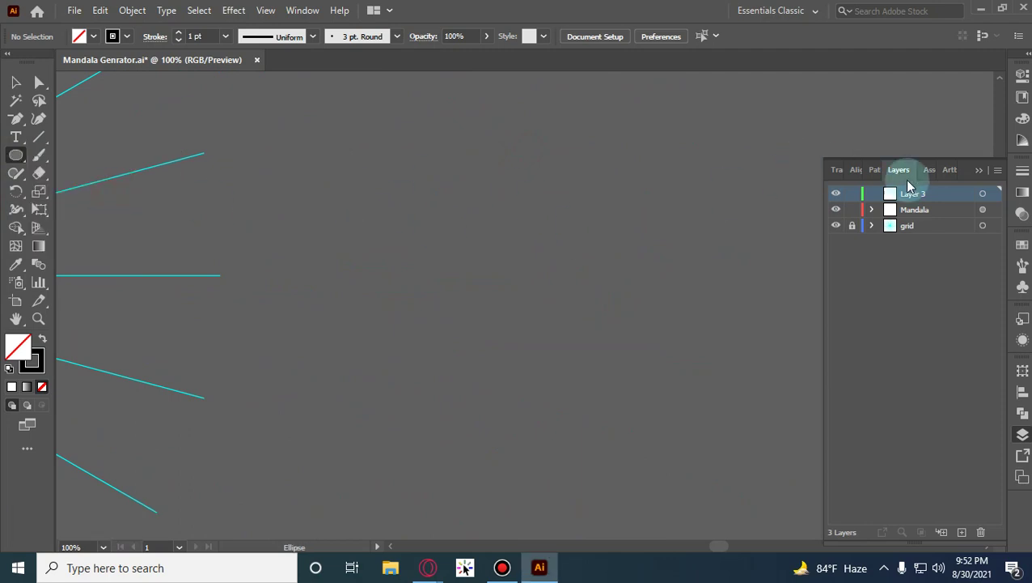
Detach the Brushes panel and place it on its own beside the empty canvas area, with the other panels collapsed.
{"action": "left_click", "coordinate": [979, 169]}
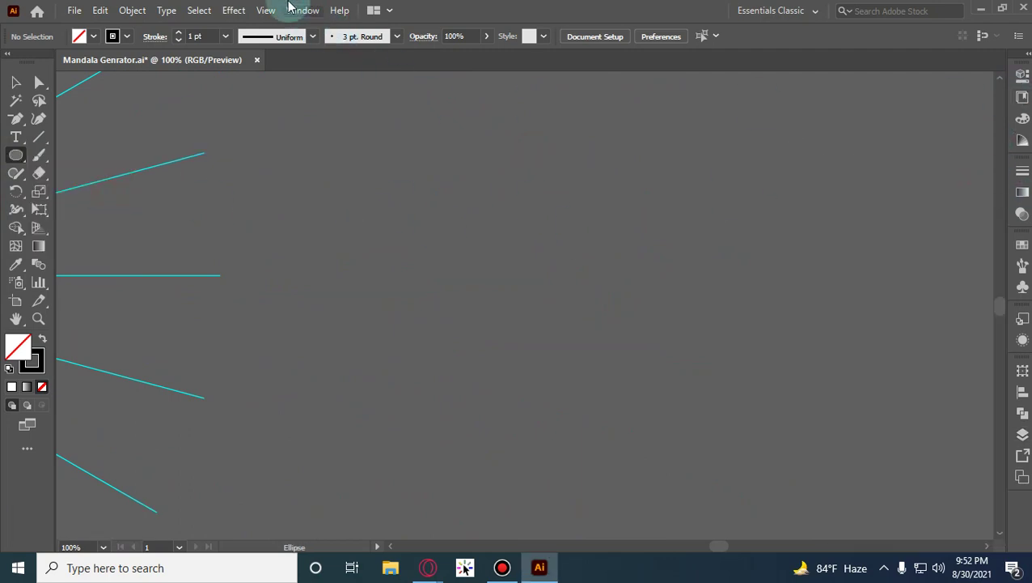
{"action": "left_click", "coordinate": [301, 10]}
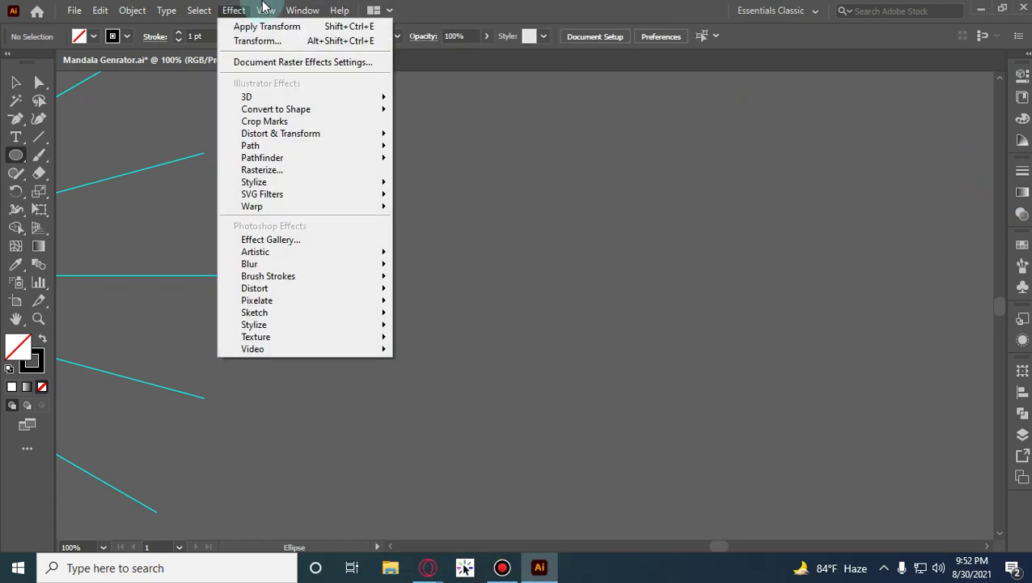
{"action": "mouse_move", "coordinate": [266, 11]}
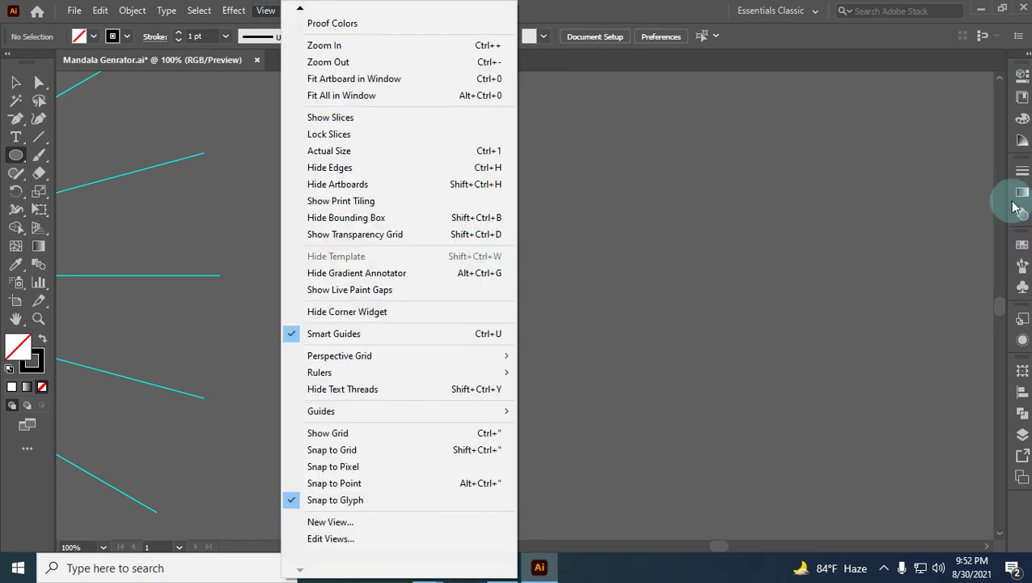
{"action": "left_click", "coordinate": [465, 567]}
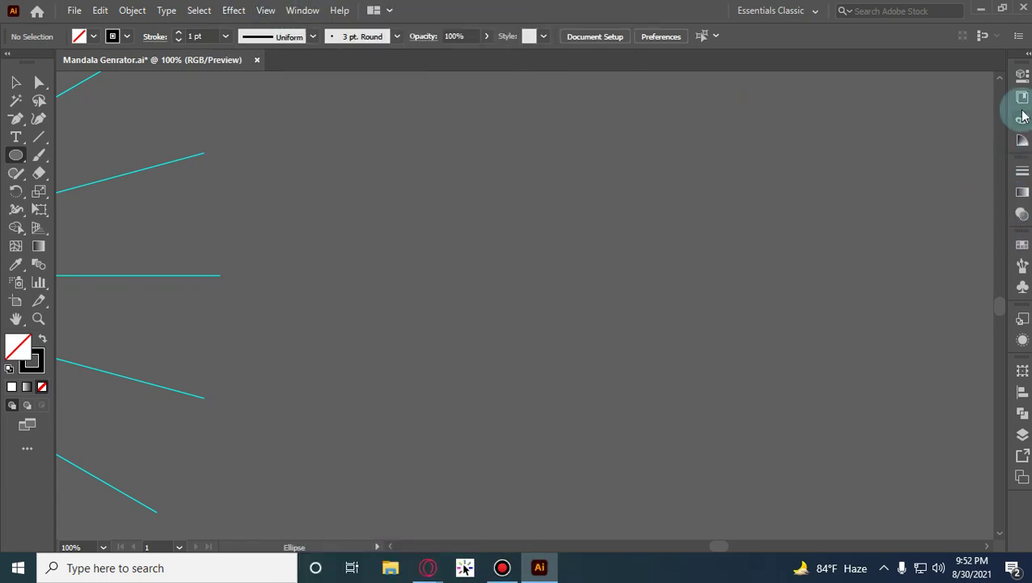
{"action": "left_click", "coordinate": [1022, 264]}
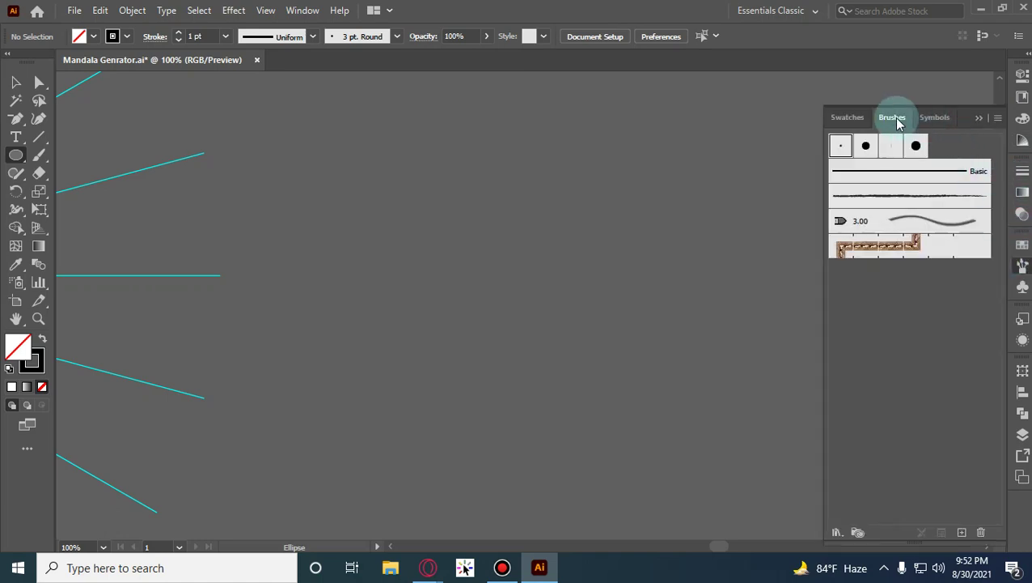
{"action": "mouse_move", "coordinate": [897, 122]}
{"action": "left_mouse_down"}
{"action": "mouse_move", "coordinate": [761, 104]}
{"action": "mouse_move", "coordinate": [647, 131]}
{"action": "left_mouse_up"}
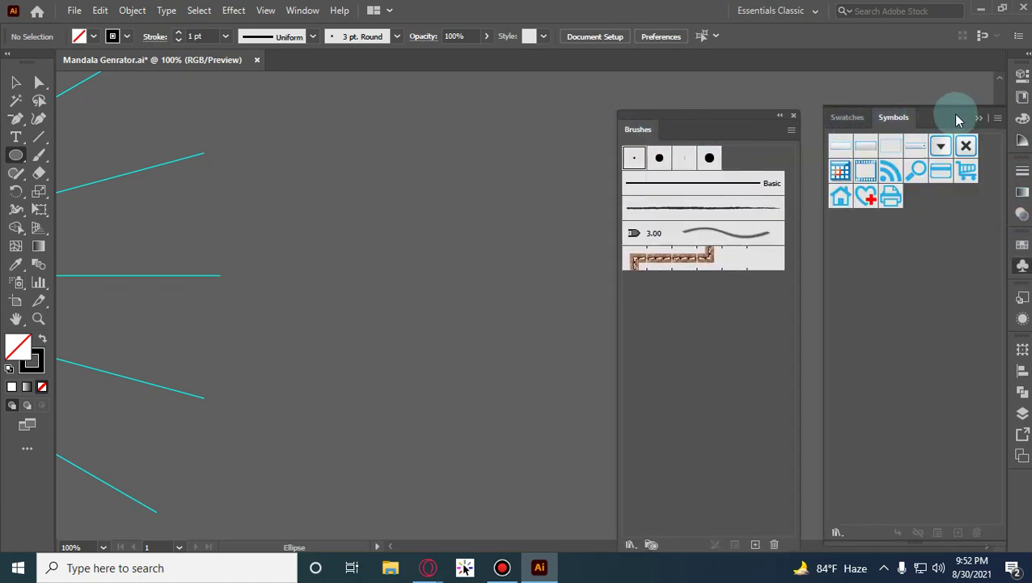
{"action": "left_click", "coordinate": [981, 117]}
{"action": "mouse_move", "coordinate": [761, 125]}
{"action": "left_mouse_down"}
{"action": "mouse_move", "coordinate": [770, 103]}
{"action": "mouse_move", "coordinate": [855, 138]}
{"action": "left_mouse_up"}
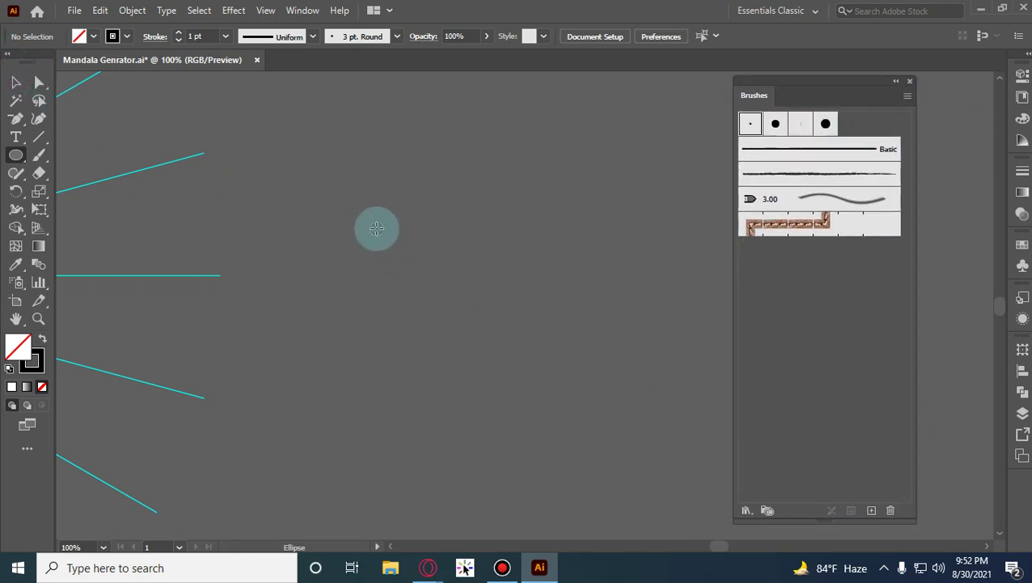
Draw a circle about 24 px wide right of the grid, filled black with no stroke.
{"action": "mouse_move", "coordinate": [377, 229]}
{"action": "left_mouse_down"}
{"action": "mouse_move", "coordinate": [394, 246]}
{"action": "mouse_move", "coordinate": [368, 240]}
{"action": "left_mouse_up"}
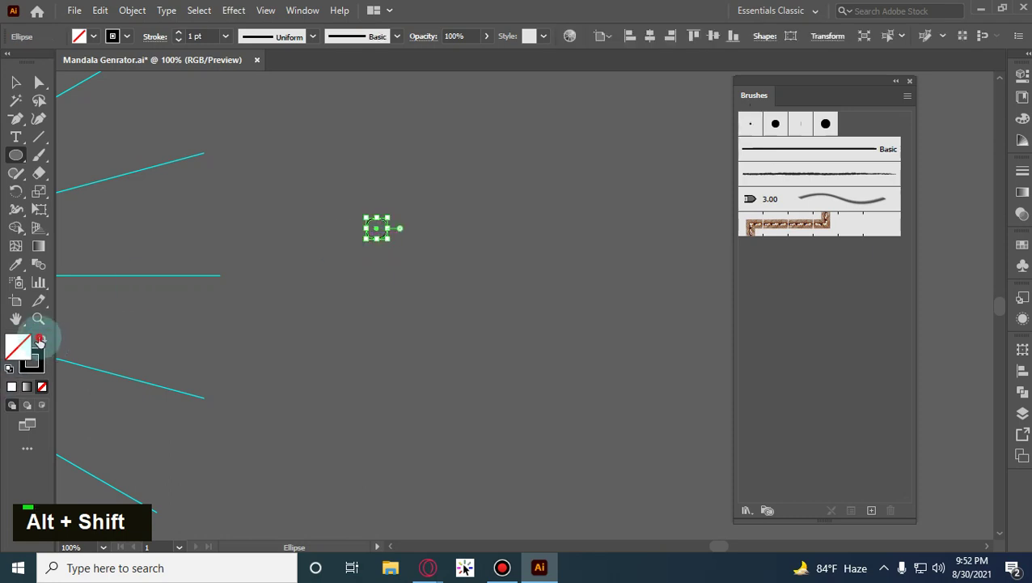
{"action": "left_click", "coordinate": [48, 344]}
Select only the rightmost anchor point of the black circle with the Direct Selection tool.
{"action": "left_click", "coordinate": [43, 86]}
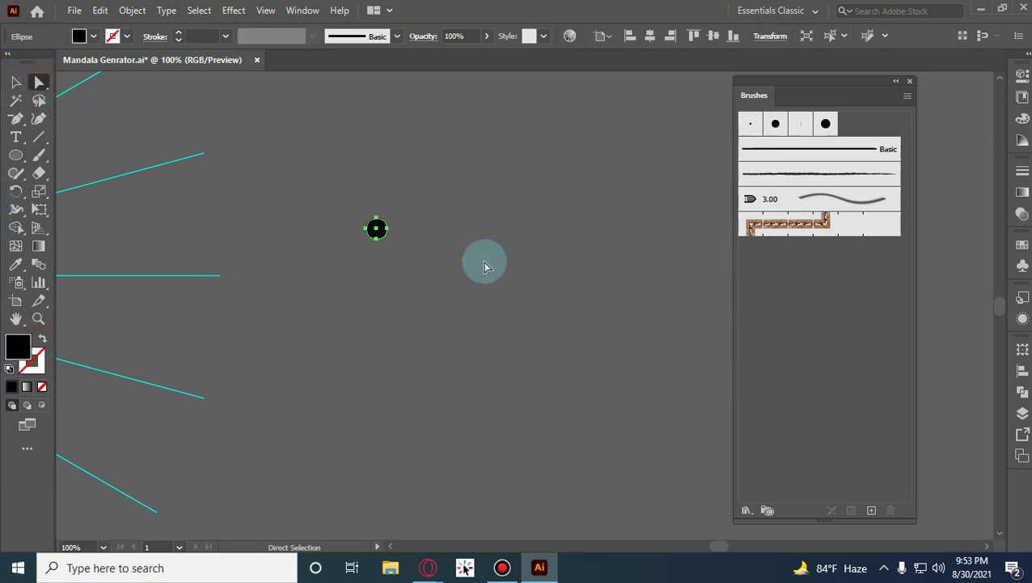
{"action": "scroll", "coordinate": [488, 233], "scroll_direction": "up", "scroll_amount": 2}
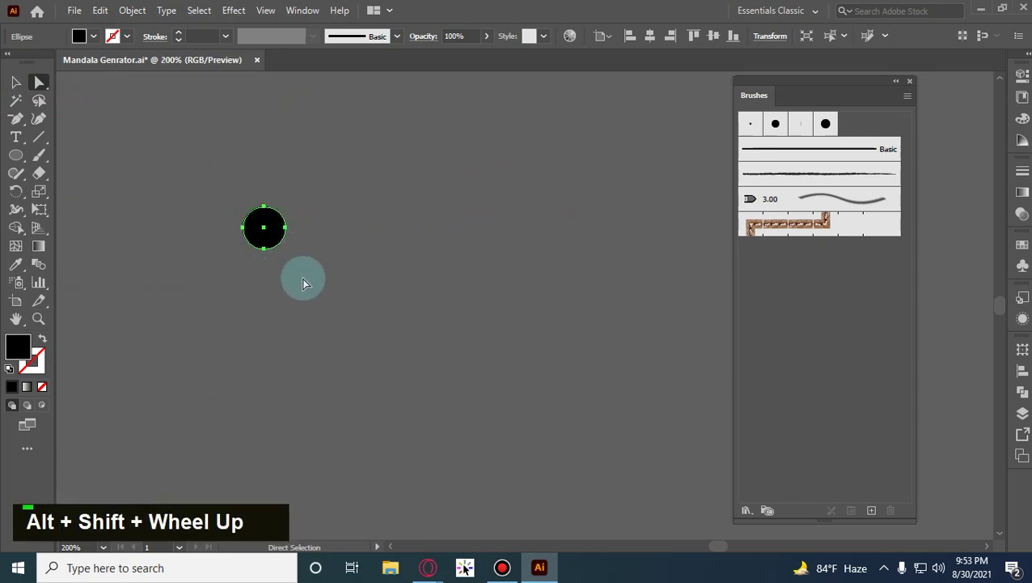
{"action": "left_click", "coordinate": [335, 266]}
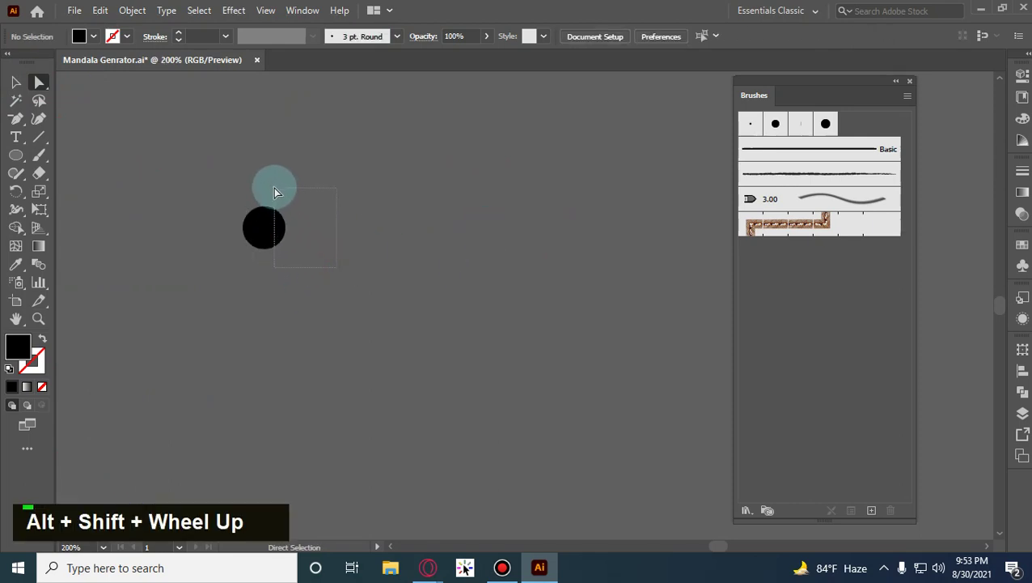
{"action": "left_click_drag", "start_coordinate": [273, 192], "coordinate": [275, 188]}
{"action": "scroll", "coordinate": [285, 230], "scroll_direction": "up", "scroll_amount": 5}
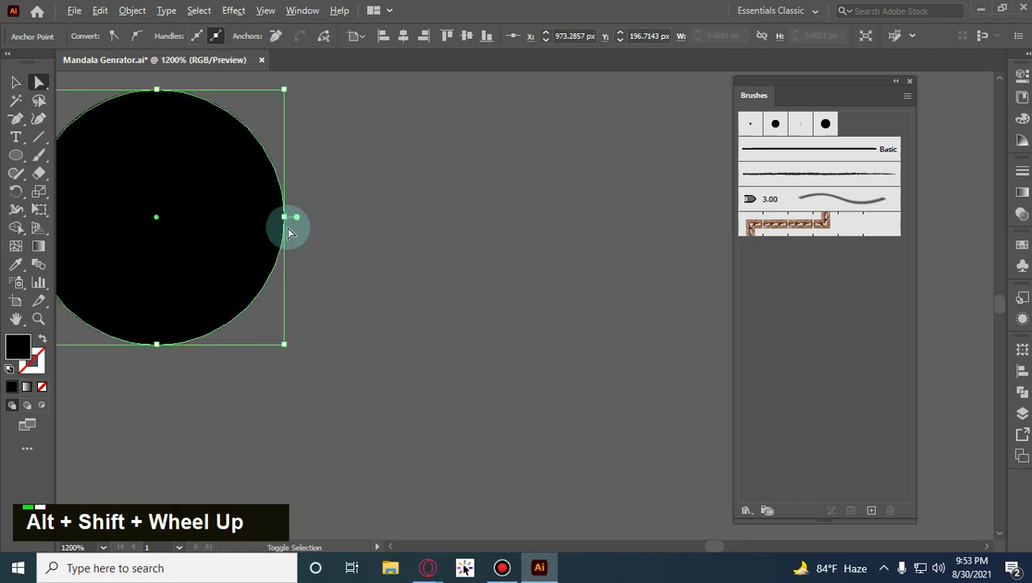
{"action": "double_click", "coordinate": [364, 233]}
{"action": "left_click", "coordinate": [270, 220]}
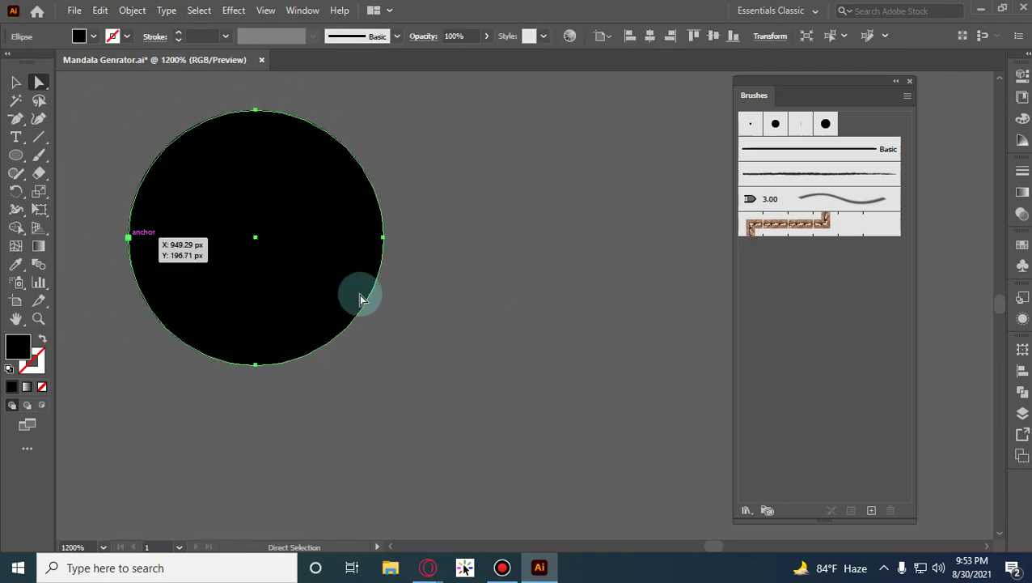
{"action": "left_click", "coordinate": [385, 243]}
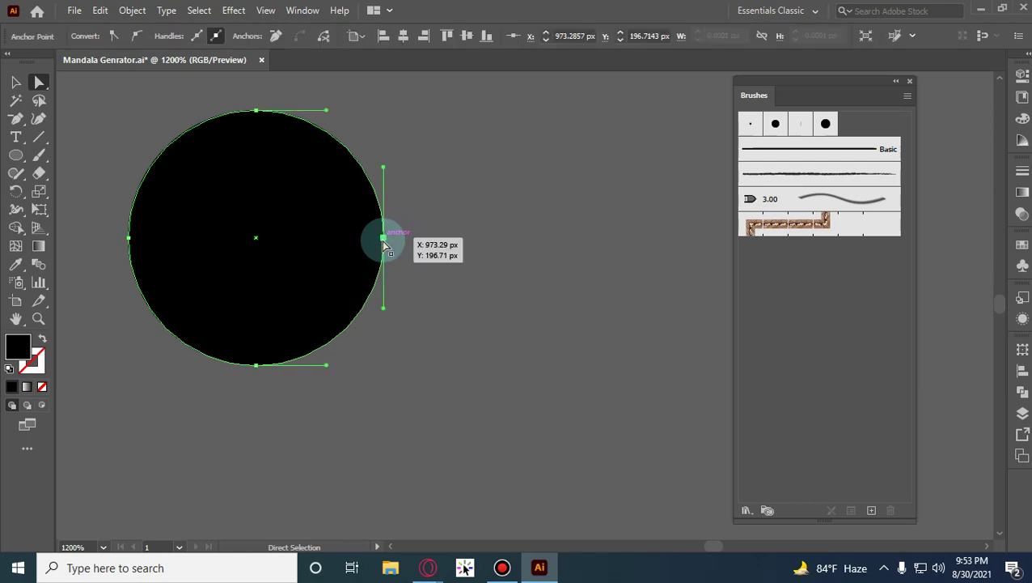
{"action": "scroll", "coordinate": [514, 250], "scroll_direction": "down", "scroll_amount": 2}
{"action": "left_click_drag", "start_coordinate": [653, 261], "coordinate": [382, 232]}
{"action": "scroll", "coordinate": [525, 235], "scroll_direction": "down", "scroll_amount": 2}
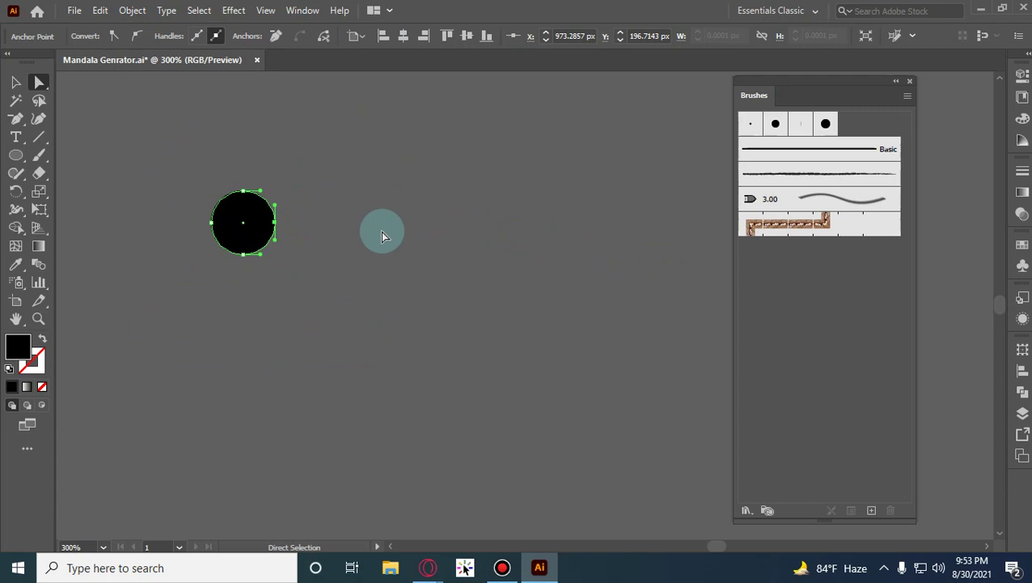
Stretch the circle into a long tapered shape by moving its right anchor point 190 px horizontally outward, to X 1163.2857 px.
{"action": "left_click", "coordinate": [273, 223]}
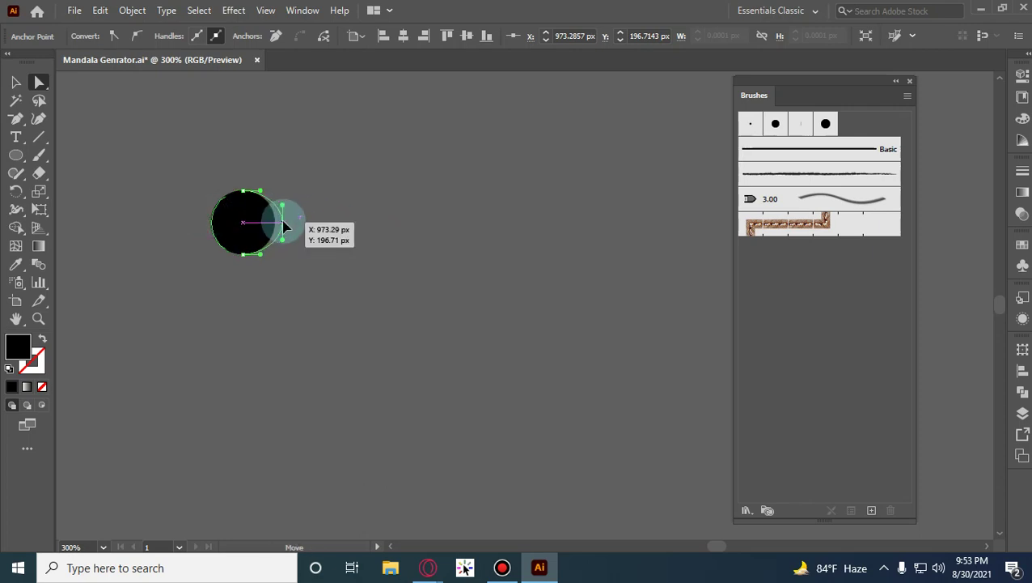
{"action": "key", "text": "ctrl+z"}
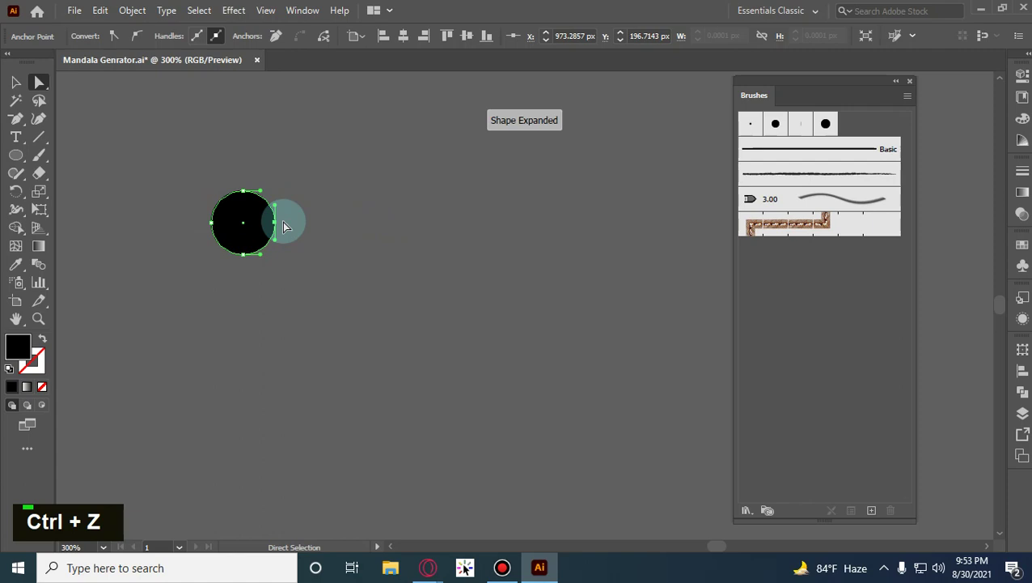
{"action": "left_click", "coordinate": [274, 224]}
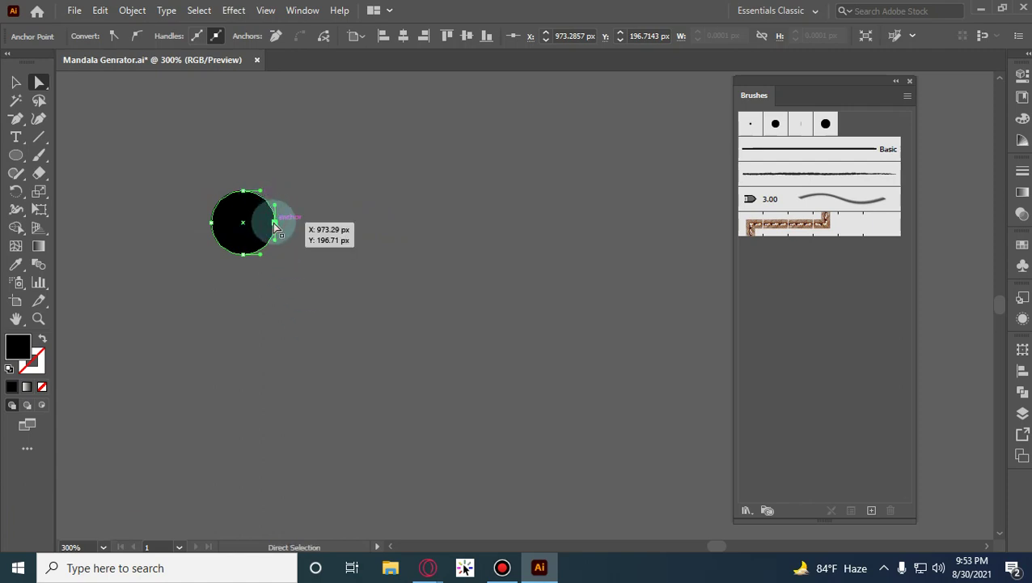
{"action": "key", "text": "shift"}
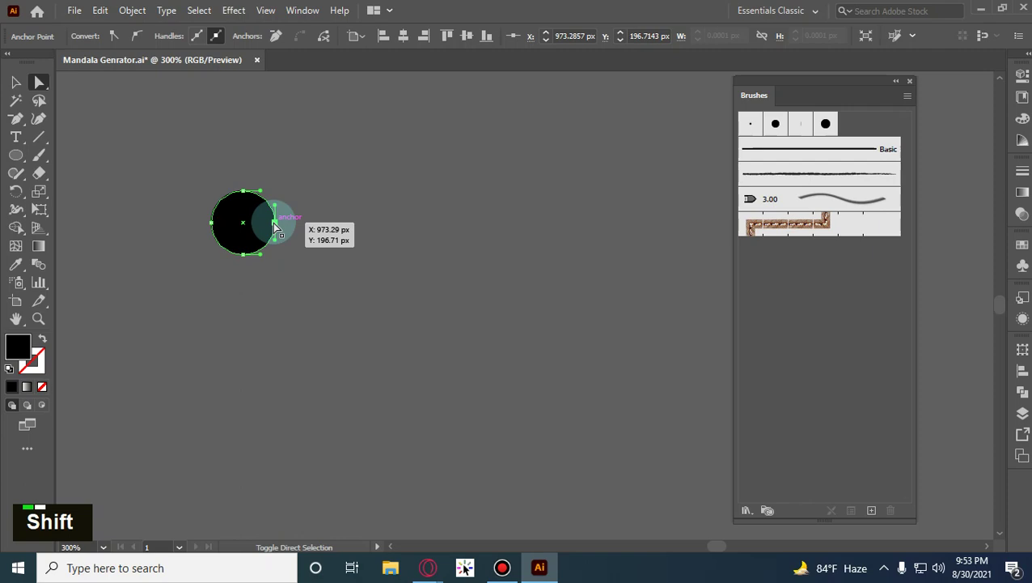
{"action": "key", "text": "shift+Right"}
{"action": "key", "text": "shift+Right"}
{"action": "key", "text": "shift+Right"}
{"action": "key", "text": "shift+Right"}
{"action": "key", "text": "shift+Right"}
{"action": "key", "text": "shift+Right"}
{"action": "key", "text": "shift+Right"}
{"action": "key", "text": "shift+Right"}
{"action": "key", "text": "shift+Right"}
{"action": "key", "text": "shift+Right"}
{"action": "key", "text": "shift+Right"}
{"action": "key", "text": "shift+Right"}
{"action": "key", "text": "shift+Right"}
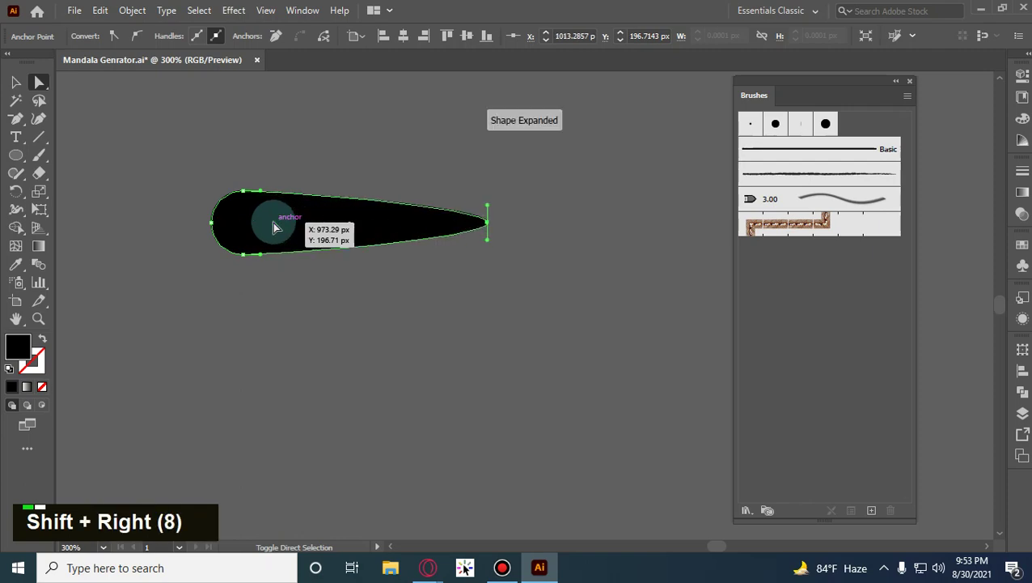
{"action": "key", "text": "shift+Right"}
{"action": "key", "text": "shift+Right"}
{"action": "key", "text": "shift+Right"}
{"action": "key", "text": "shift+Right"}
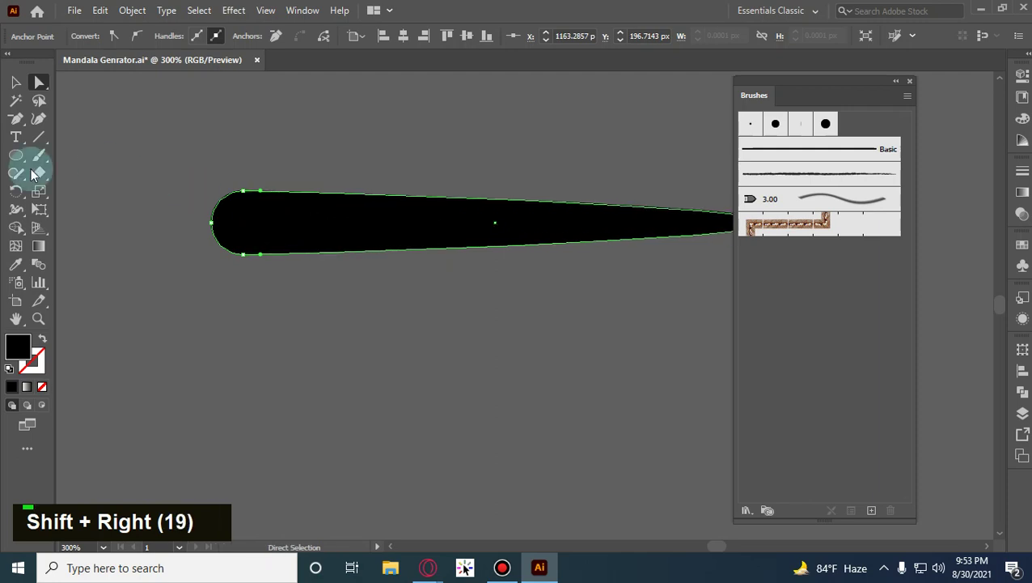
Choose the Selection tool for working on the whole tapered shape.
{"action": "left_click", "coordinate": [15, 82]}
{"action": "key", "text": "space"}
{"action": "left_click_drag", "start_coordinate": [414, 124], "coordinate": [313, 161]}
{"action": "key", "text": "space"}
Admit the waiting participant to the Google Meet call in Opera and return to Illustrator.
{"action": "mouse_move", "coordinate": [415, 567]}
{"action": "left_click", "coordinate": [380, 540]}
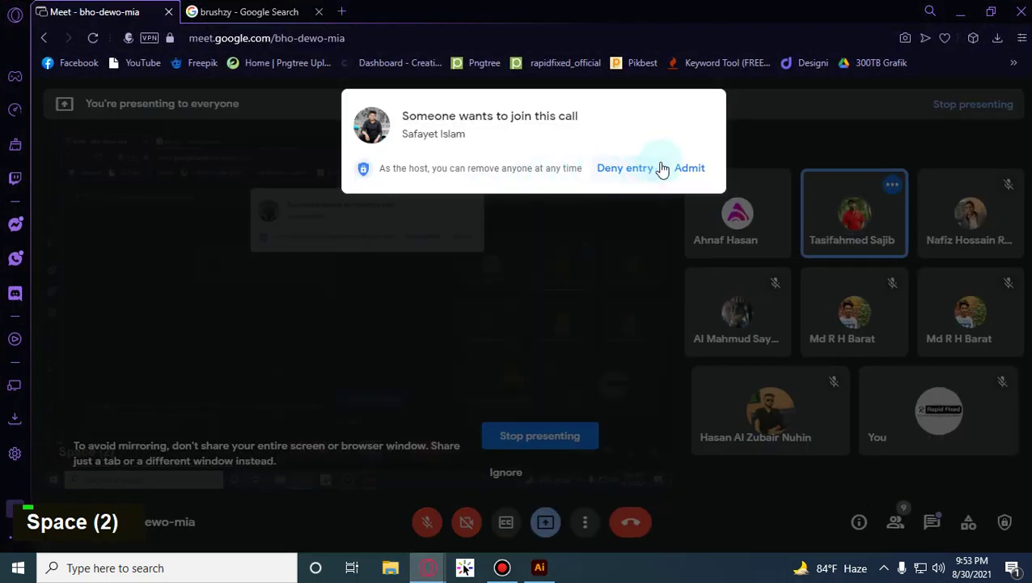
{"action": "left_click", "coordinate": [689, 170]}
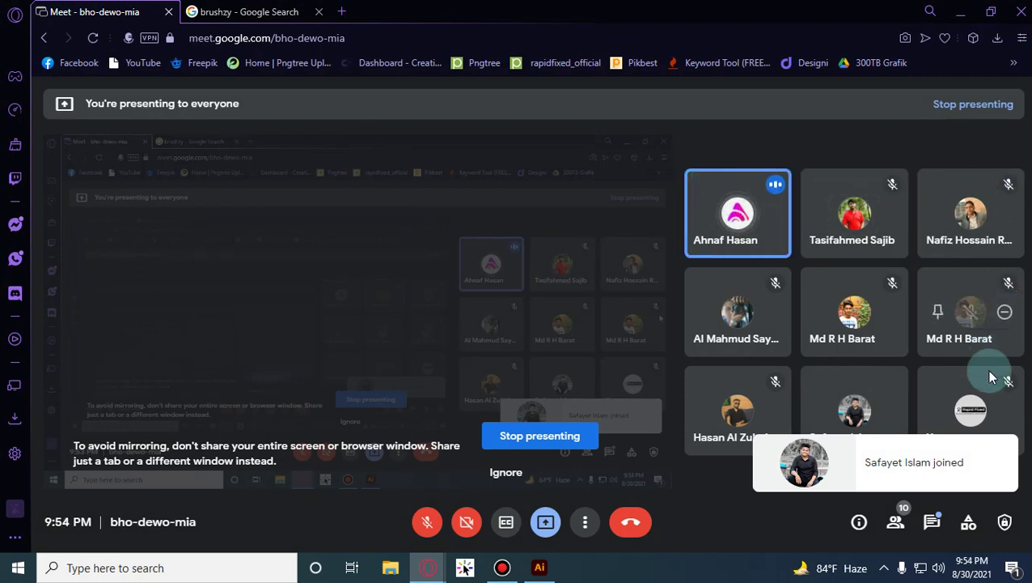
{"action": "left_click", "coordinate": [957, 10]}
Clear the anchor point selection and select the complete tapered shape as one path.
{"action": "scroll", "coordinate": [468, 345], "scroll_direction": "down", "scroll_amount": 2}
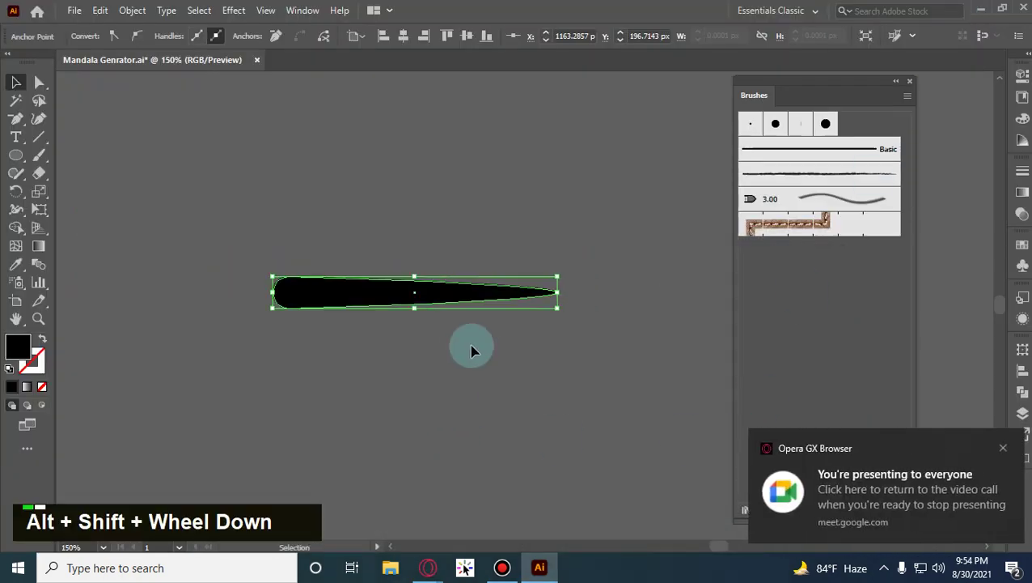
{"action": "key", "text": "space"}
{"action": "scroll", "coordinate": [465, 239], "scroll_direction": "up", "scroll_amount": 2}
{"action": "left_click_drag", "start_coordinate": [486, 414], "coordinate": [525, 341]}
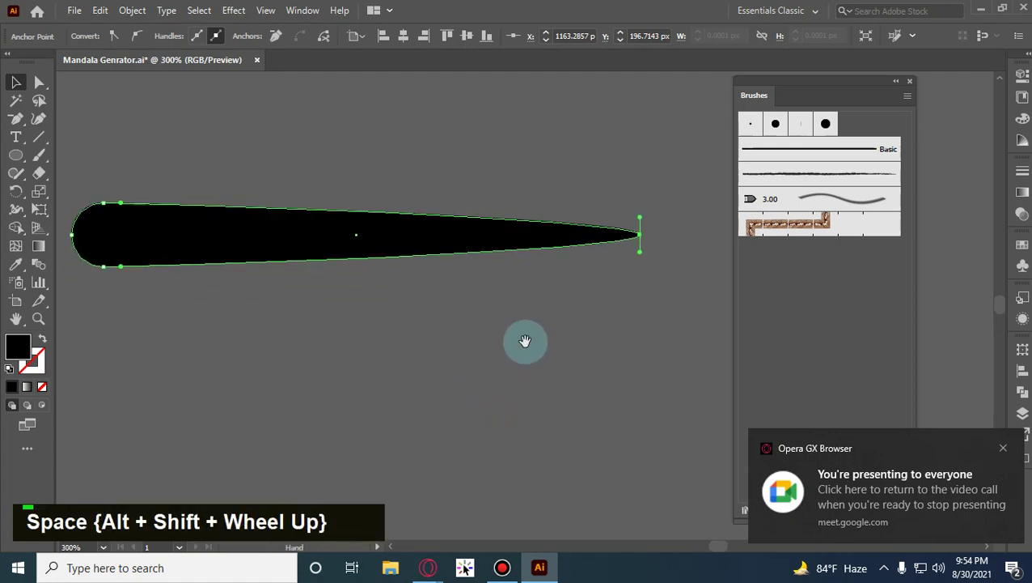
{"action": "scroll", "coordinate": [483, 324], "scroll_direction": "down", "scroll_amount": 1}
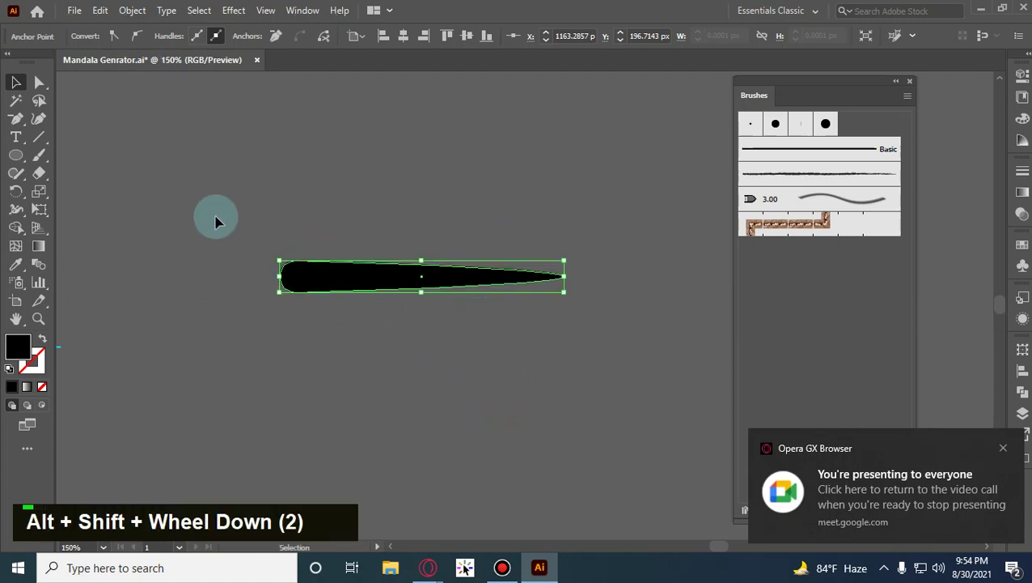
{"action": "left_click", "coordinate": [454, 191]}
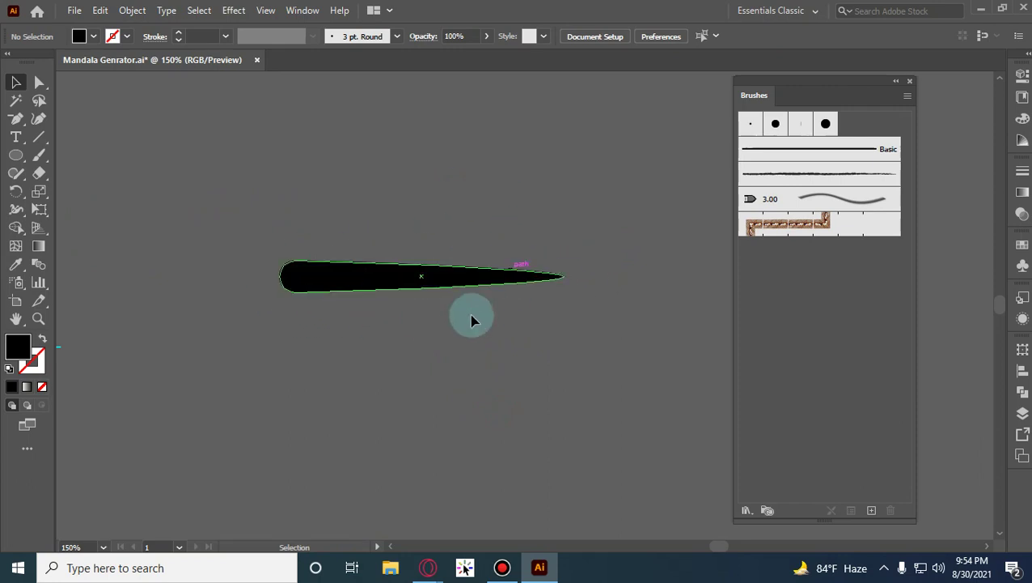
{"action": "left_click", "coordinate": [340, 279]}
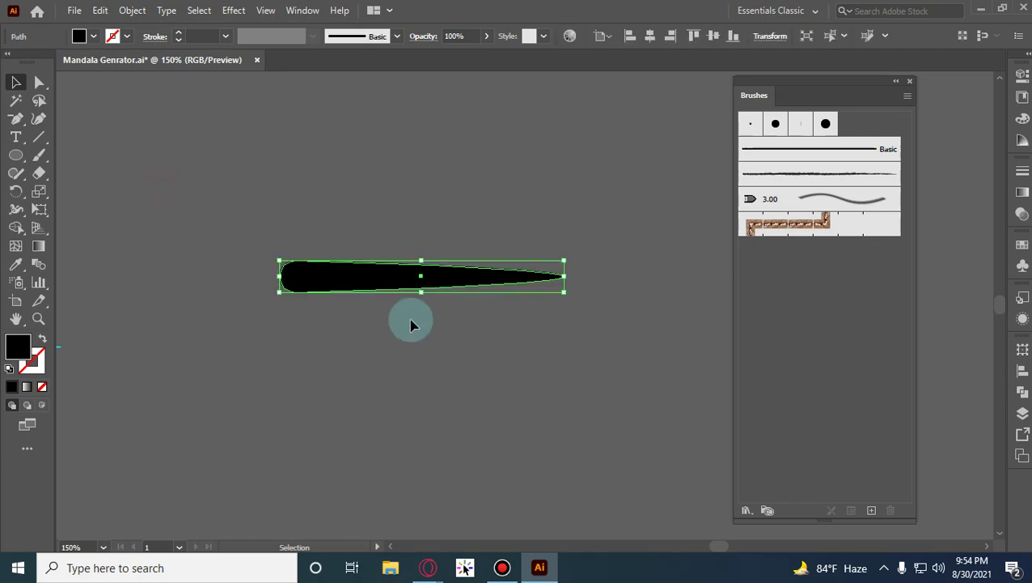
{"action": "left_click", "coordinate": [271, 262]}
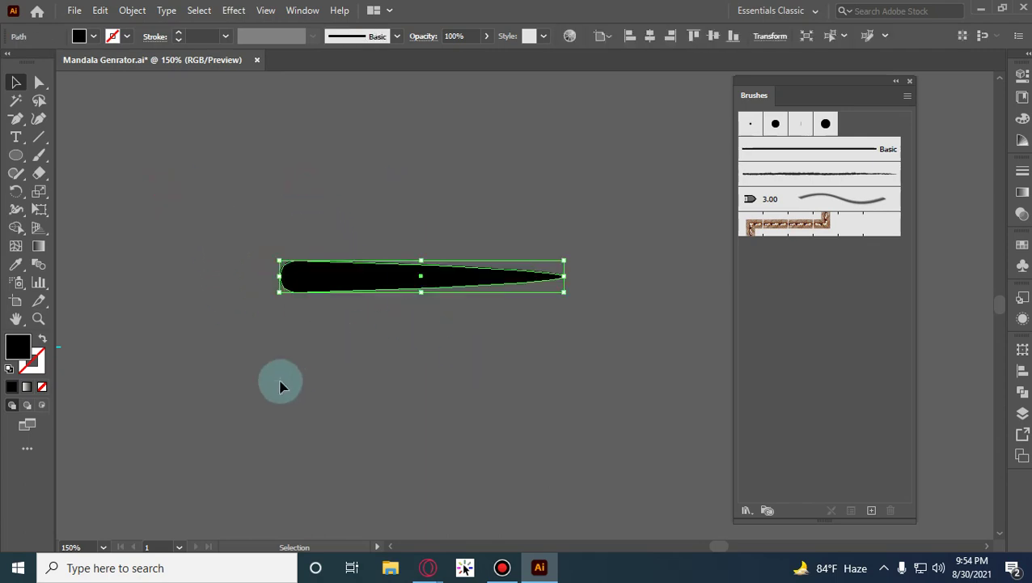
{"action": "double_click", "coordinate": [308, 210]}
{"action": "key", "text": "ctrl+a"}
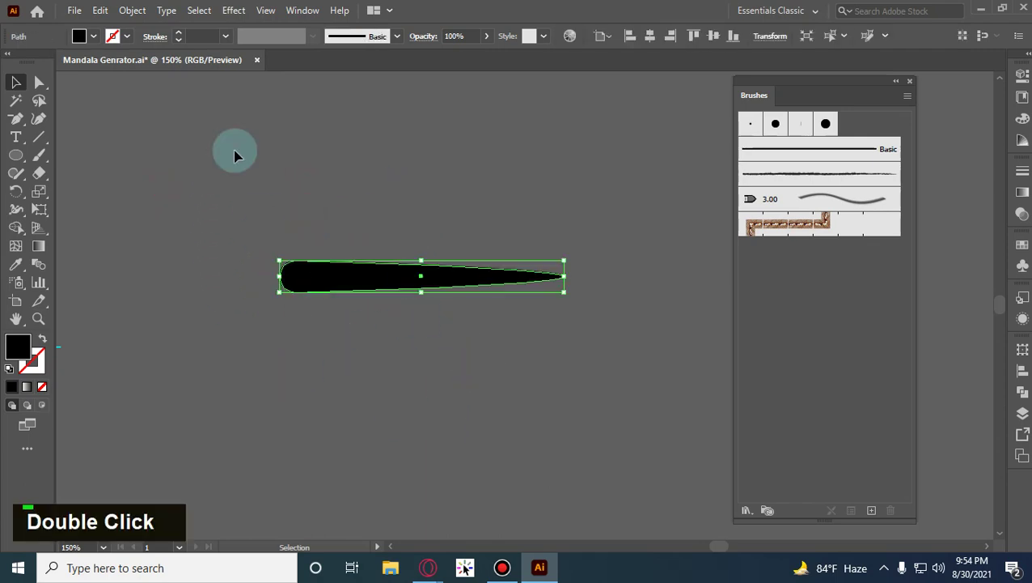
Switch to the "brushzy" Google results in Opera and open the Brusheezy website.
{"action": "mouse_move", "coordinate": [431, 566]}
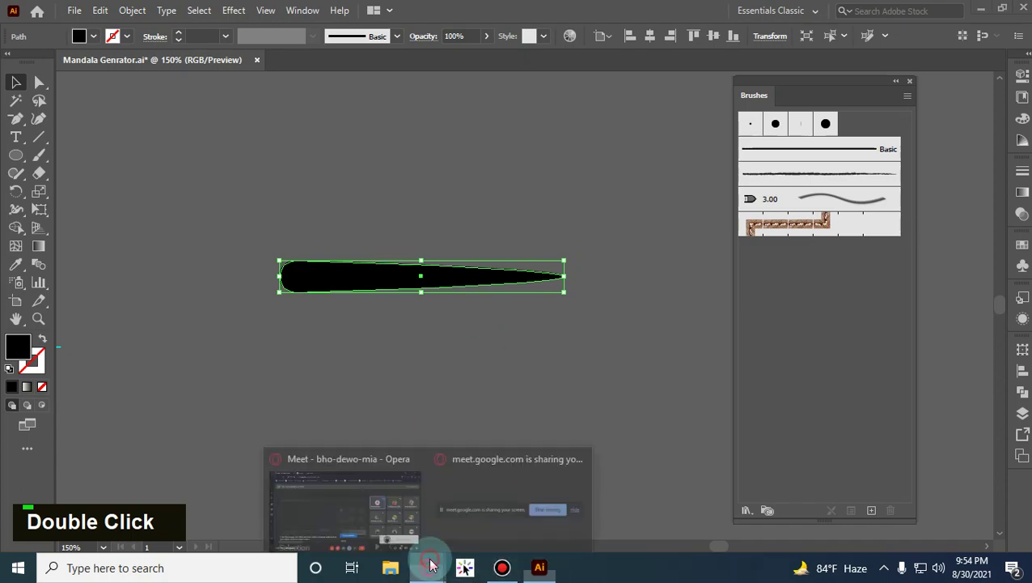
{"action": "left_click", "coordinate": [346, 493]}
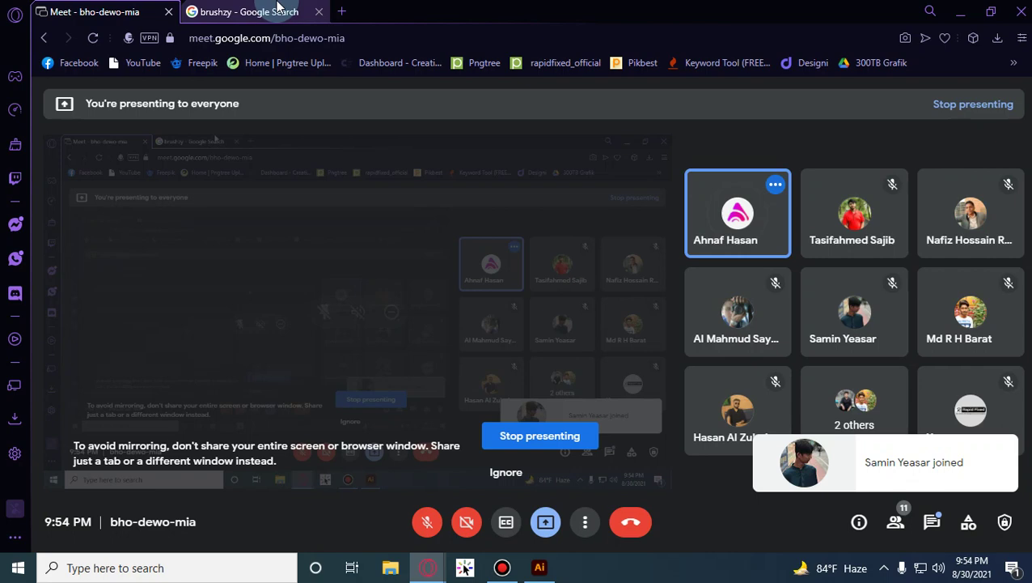
{"action": "left_click", "coordinate": [272, 8]}
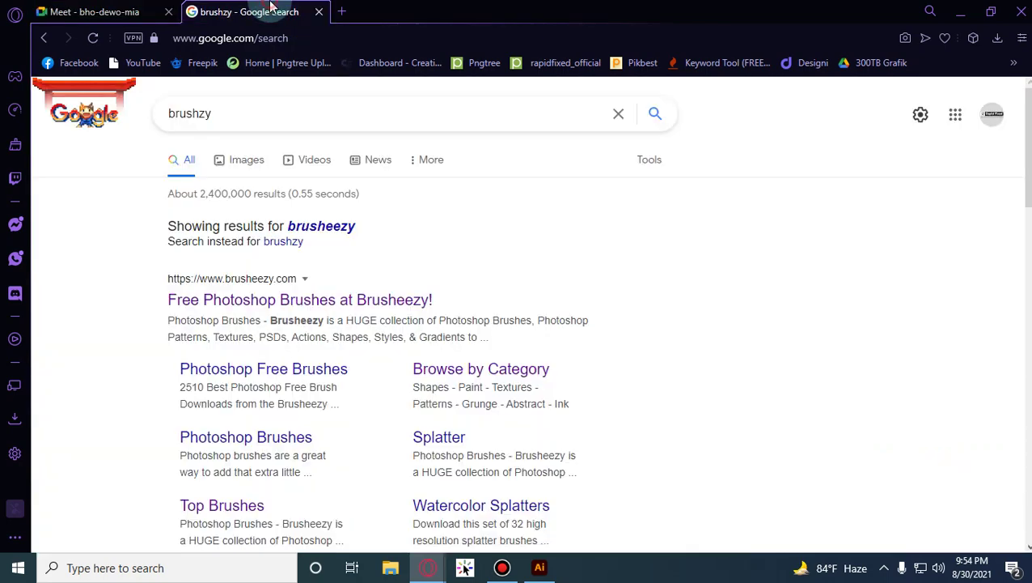
{"action": "left_click_drag", "start_coordinate": [195, 123], "coordinate": [161, 122]}
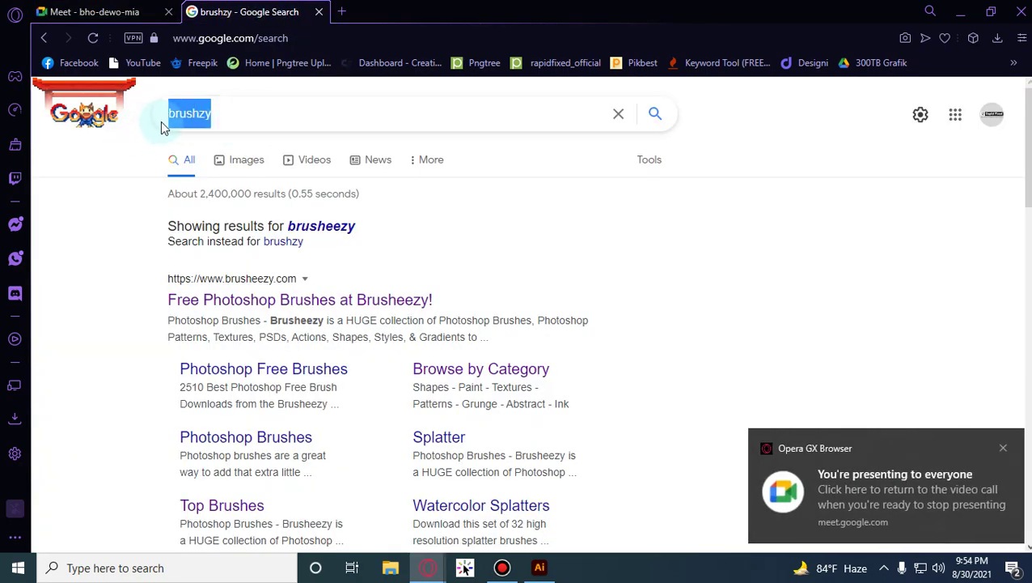
{"action": "left_click", "coordinate": [152, 264]}
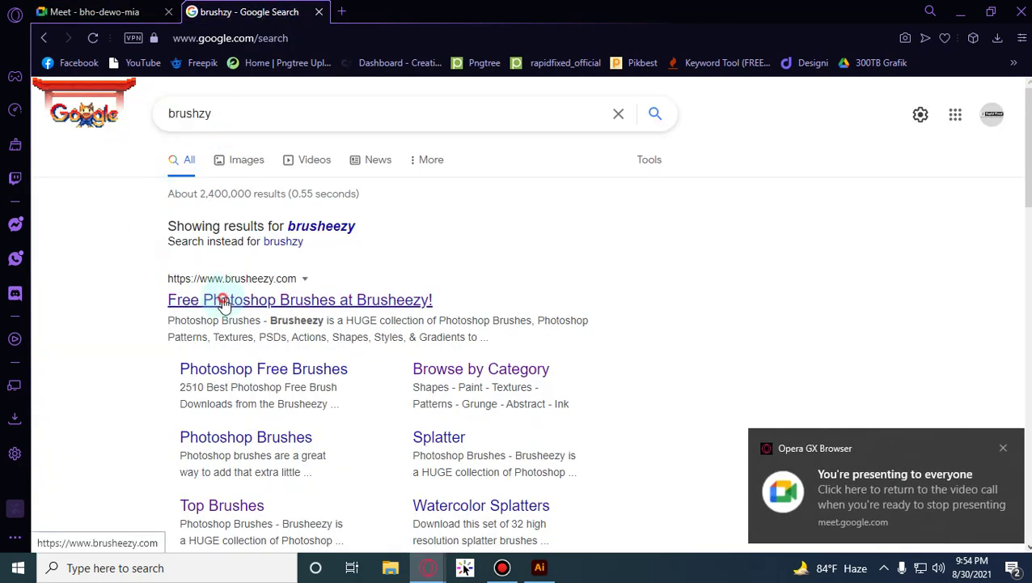
{"action": "left_click", "coordinate": [217, 303]}
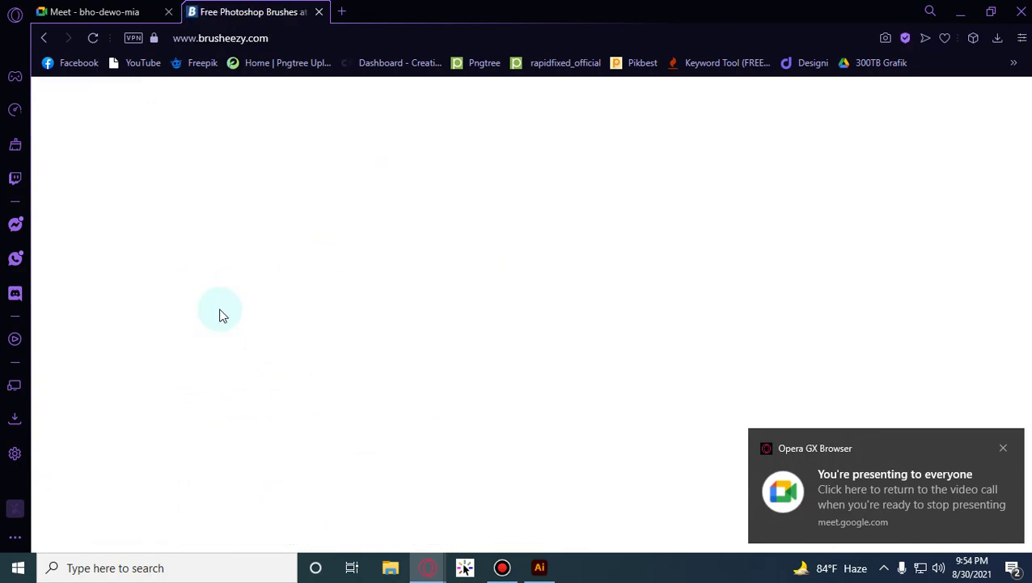
Look through the graphics on the Brusheezy home page and search the site for "illustator brushes".
{"action": "scroll", "coordinate": [400, 265], "scroll_direction": "down", "scroll_amount": 3}
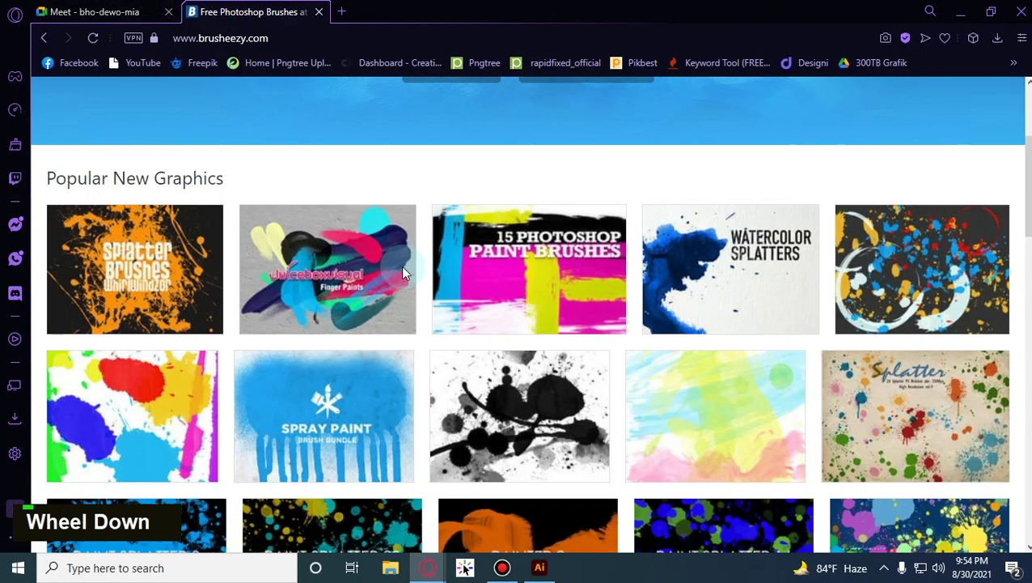
{"action": "scroll", "coordinate": [403, 273], "scroll_direction": "down", "scroll_amount": 5}
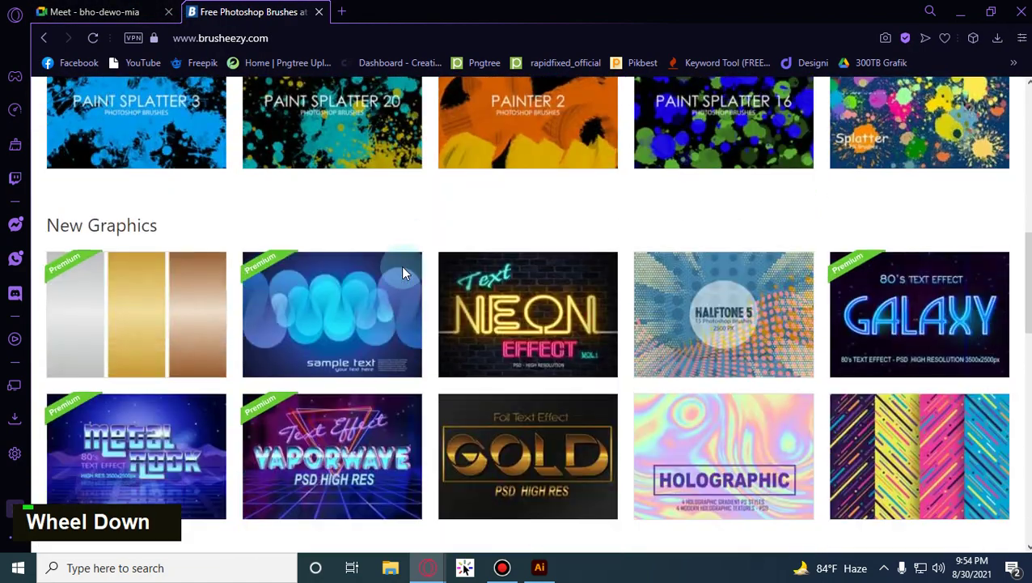
{"action": "scroll", "coordinate": [403, 273], "scroll_direction": "down", "scroll_amount": 5}
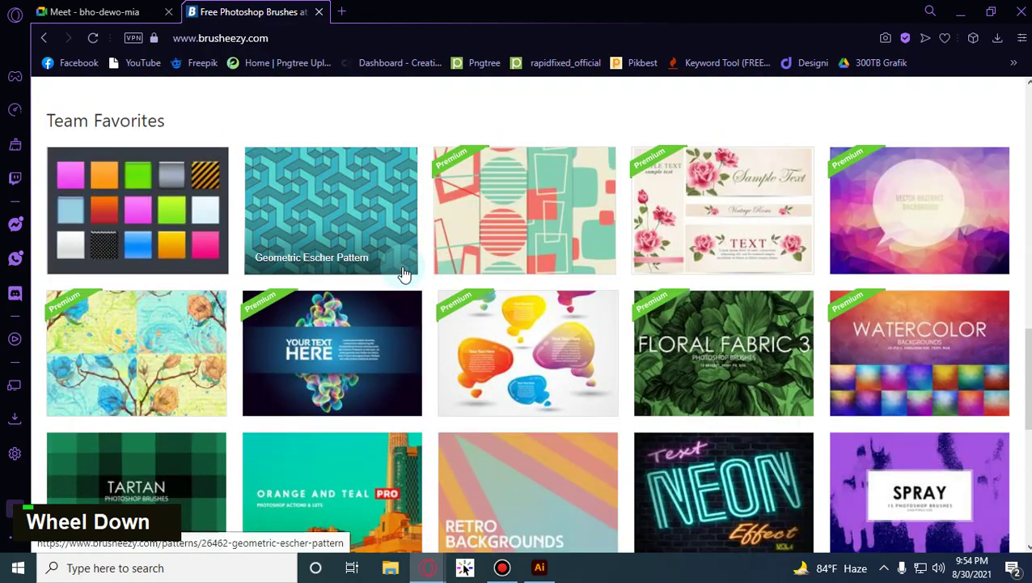
{"action": "scroll", "coordinate": [403, 272], "scroll_direction": "down", "scroll_amount": 3}
{"action": "scroll", "coordinate": [413, 268], "scroll_direction": "up", "scroll_amount": 10}
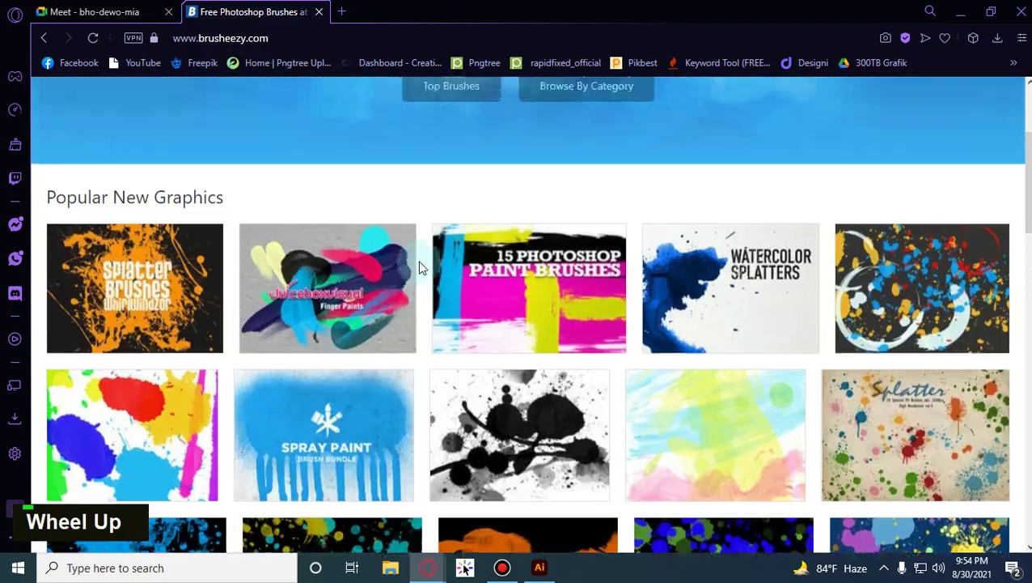
{"action": "scroll", "coordinate": [419, 267], "scroll_direction": "up", "scroll_amount": 3}
{"action": "left_click", "coordinate": [421, 260]}
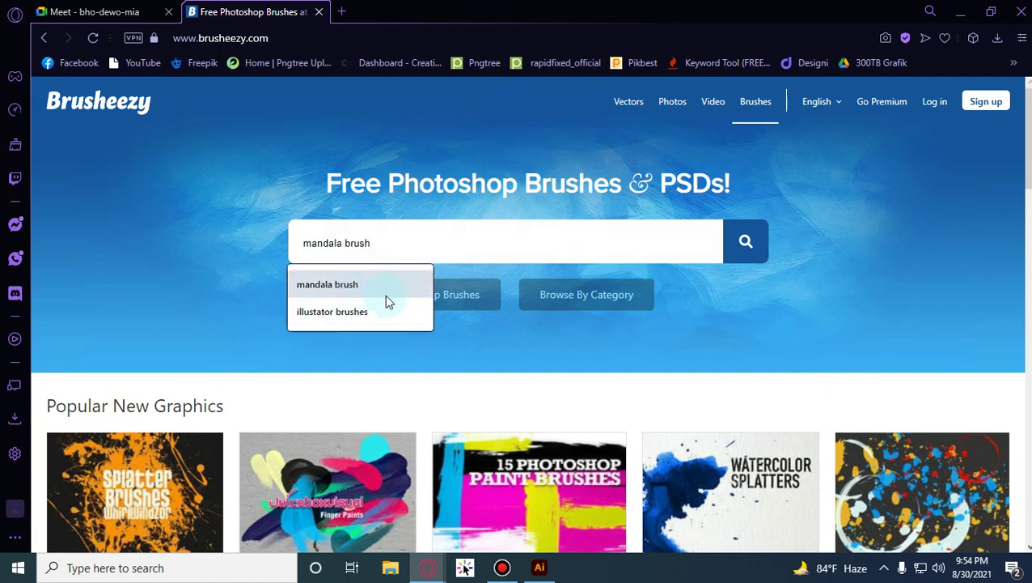
{"action": "left_click", "coordinate": [355, 314]}
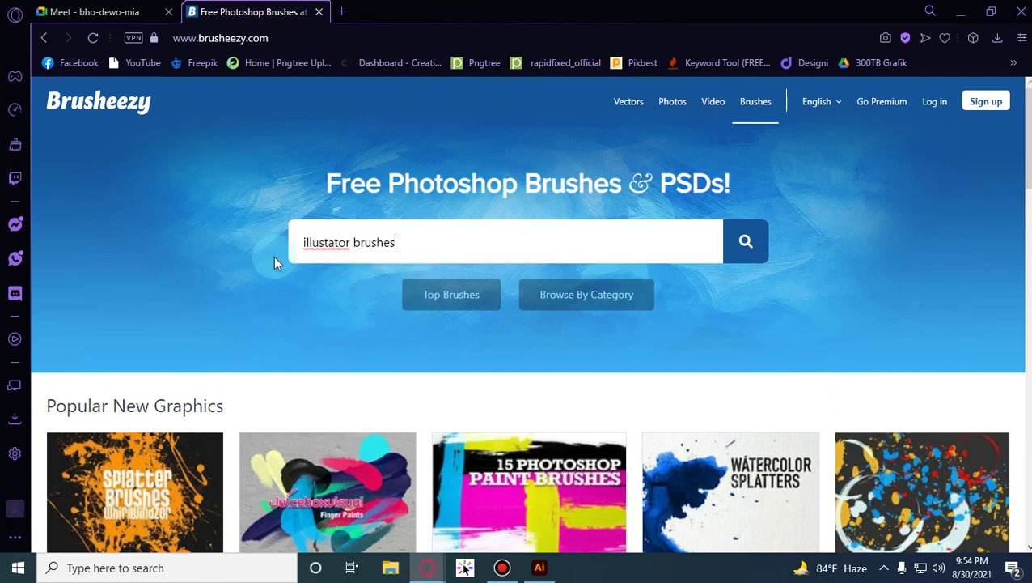
{"action": "left_click", "coordinate": [767, 253]}
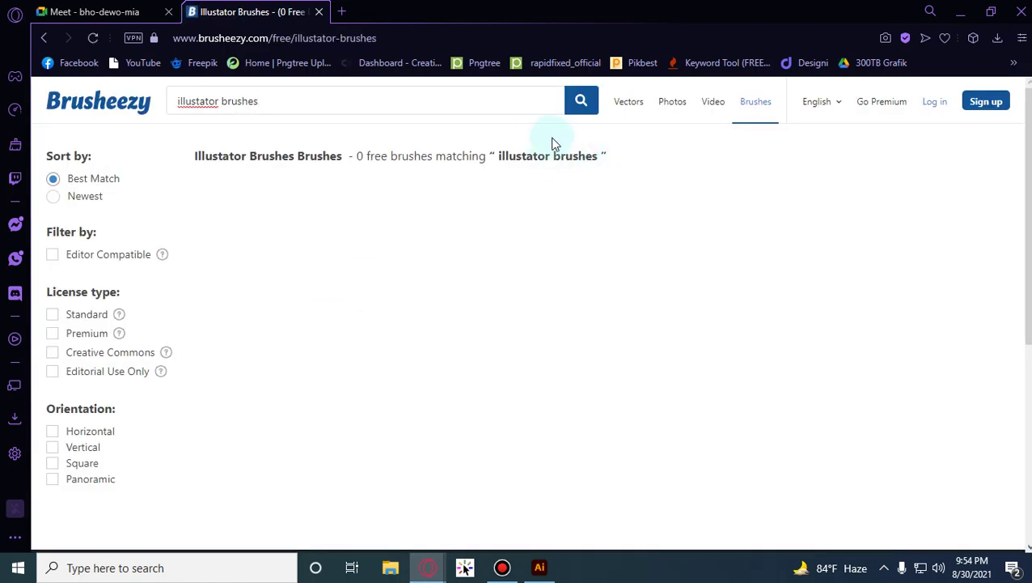
Open the Brusheezy Brushes home page, close the old search tab, and look through the featured graphics.
{"action": "left_click", "coordinate": [761, 105]}
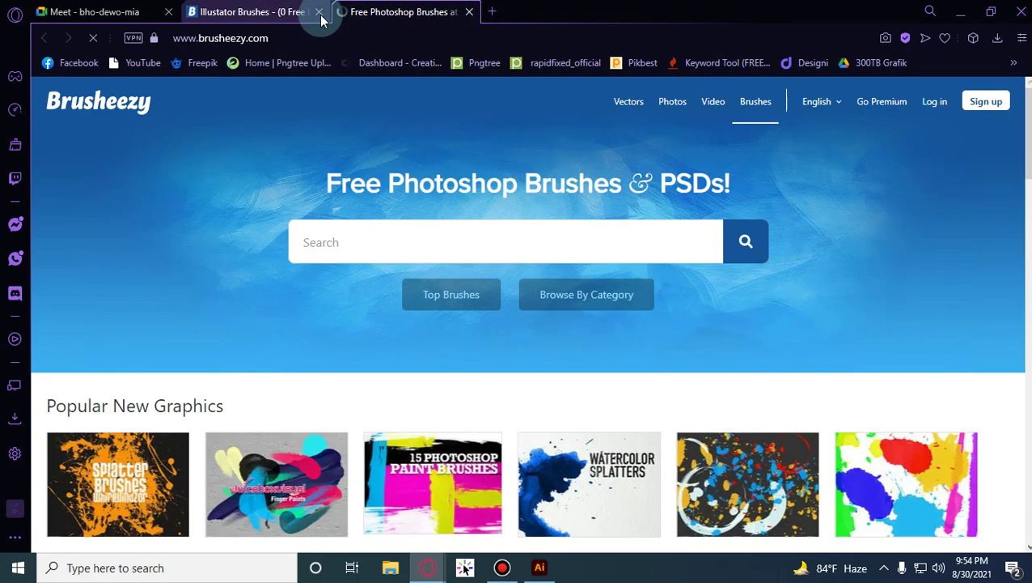
{"action": "left_click", "coordinate": [319, 12]}
{"action": "scroll", "coordinate": [649, 270], "scroll_direction": "down", "scroll_amount": 10}
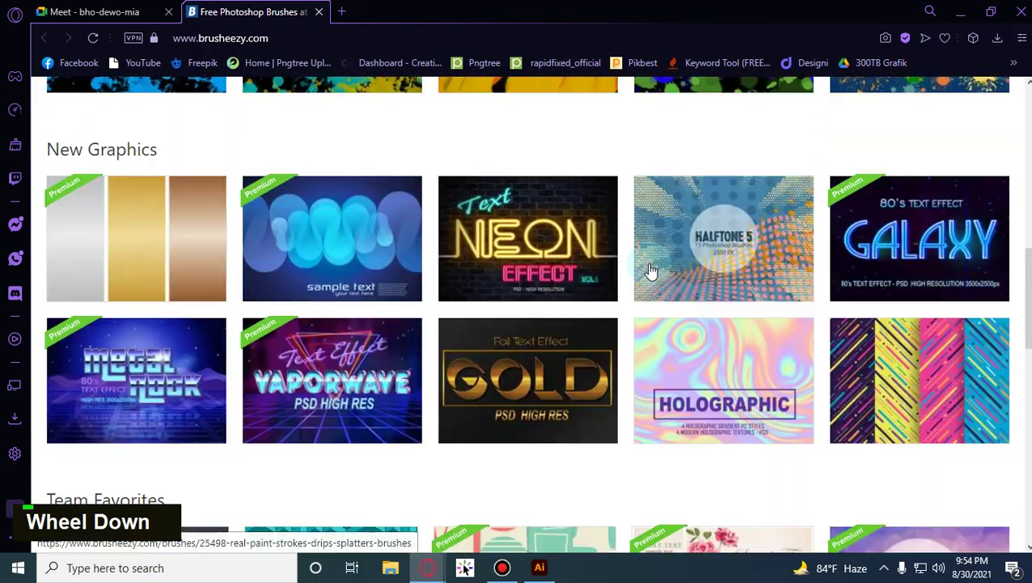
{"action": "scroll", "coordinate": [651, 272], "scroll_direction": "down", "scroll_amount": 15}
{"action": "scroll", "coordinate": [657, 272], "scroll_direction": "up", "scroll_amount": 18}
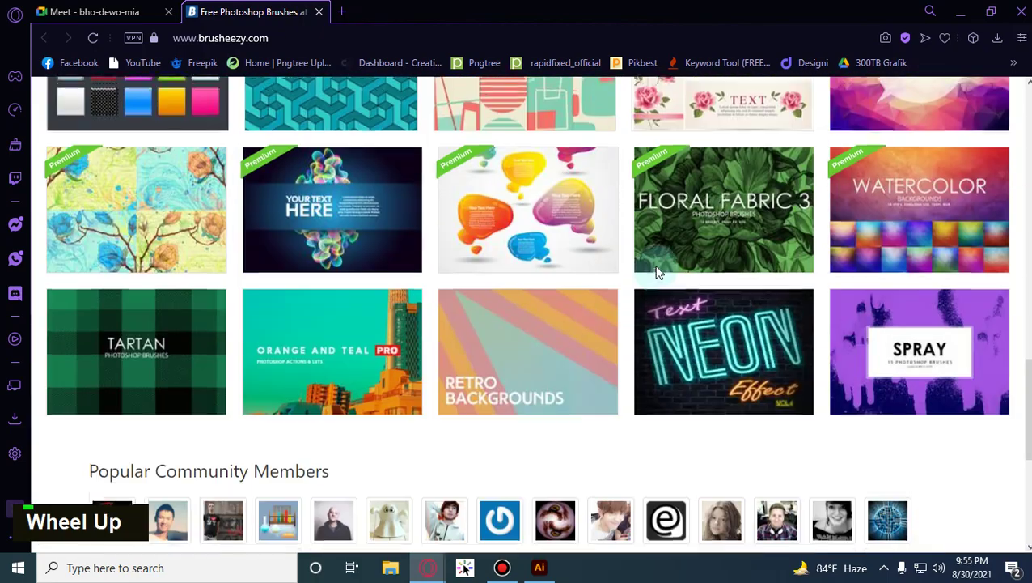
{"action": "scroll", "coordinate": [653, 265], "scroll_direction": "up", "scroll_amount": 8}
Browse Brusheezy by category to the Brushes listing under Gradients and look through its first results page.
{"action": "left_click", "coordinate": [628, 305]}
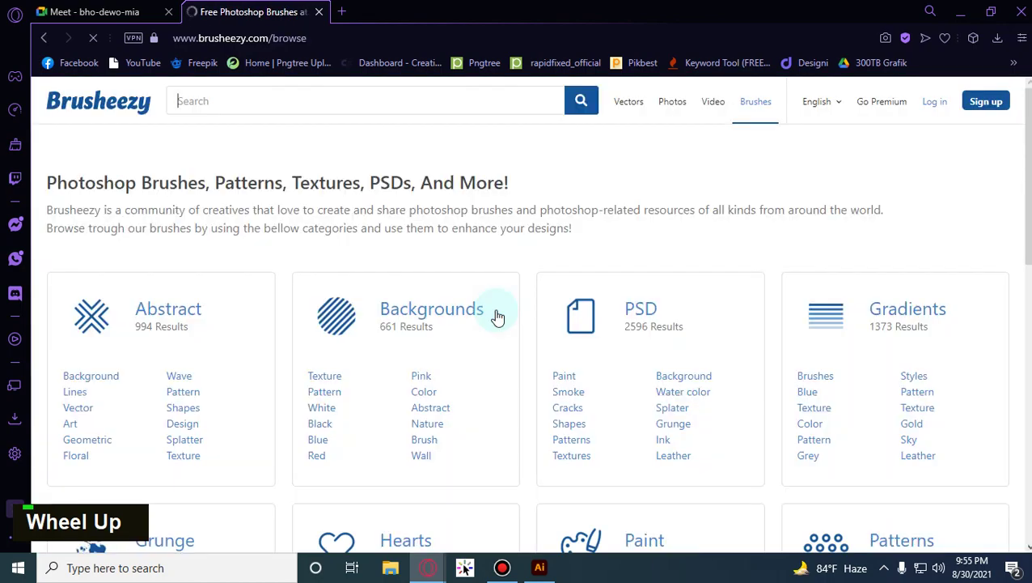
{"action": "left_click", "coordinate": [819, 384]}
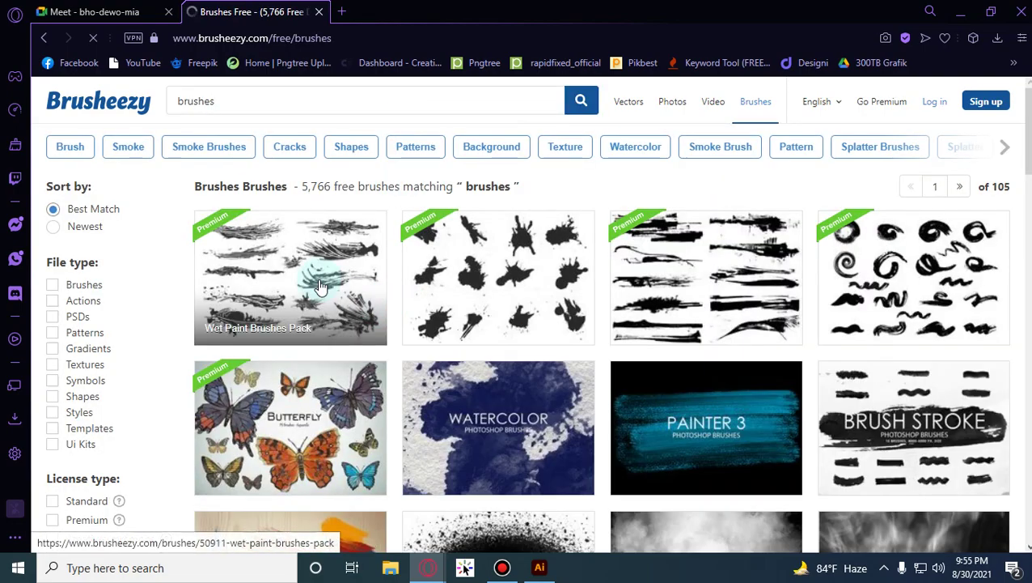
{"action": "scroll", "coordinate": [699, 267], "scroll_direction": "down", "scroll_amount": 3}
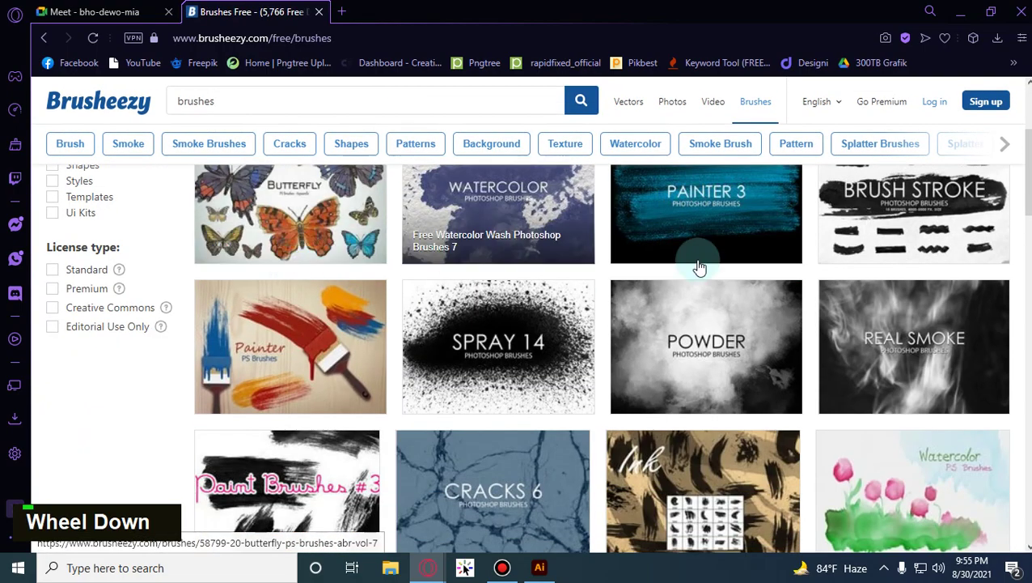
{"action": "scroll", "coordinate": [700, 267], "scroll_direction": "down", "scroll_amount": 3}
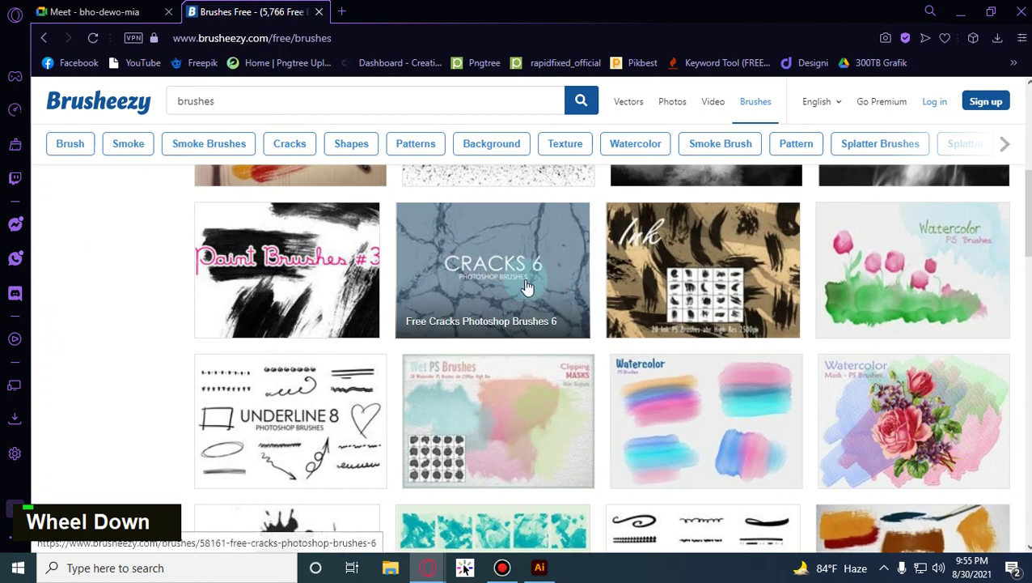
{"action": "scroll", "coordinate": [527, 288], "scroll_direction": "down", "scroll_amount": 4}
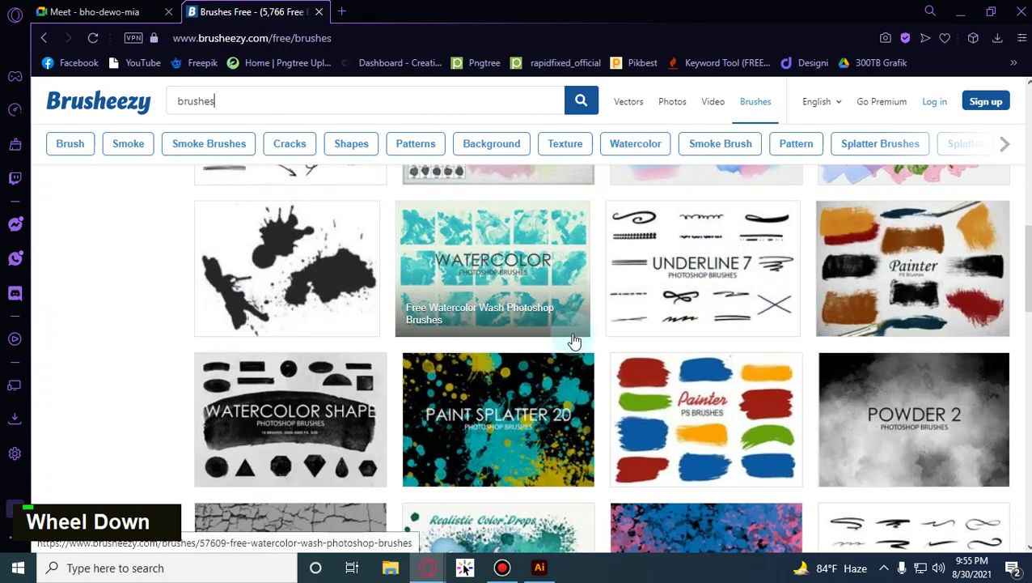
{"action": "scroll", "coordinate": [574, 341], "scroll_direction": "down", "scroll_amount": 3}
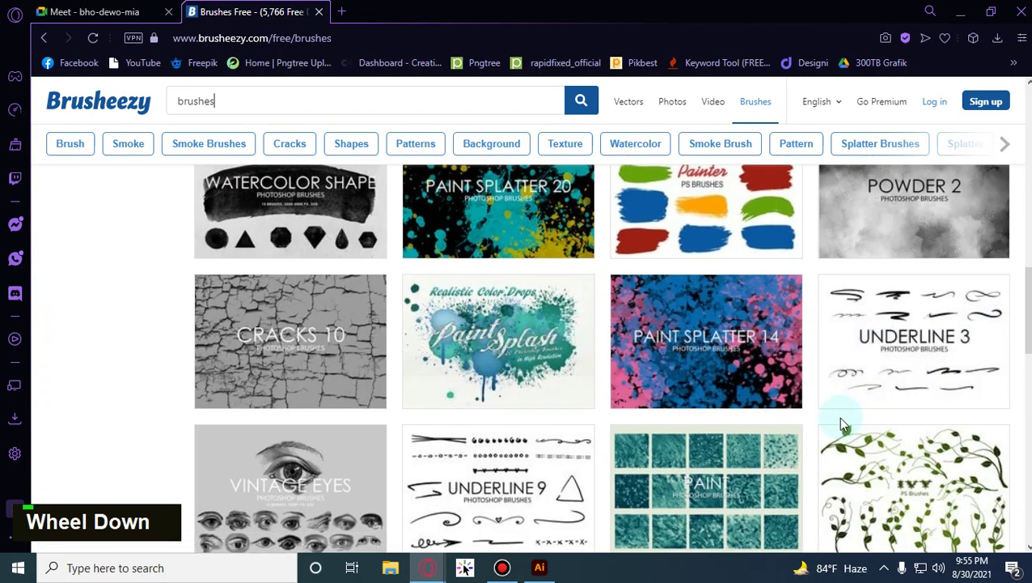
{"action": "scroll", "coordinate": [840, 422], "scroll_direction": "down", "scroll_amount": 2}
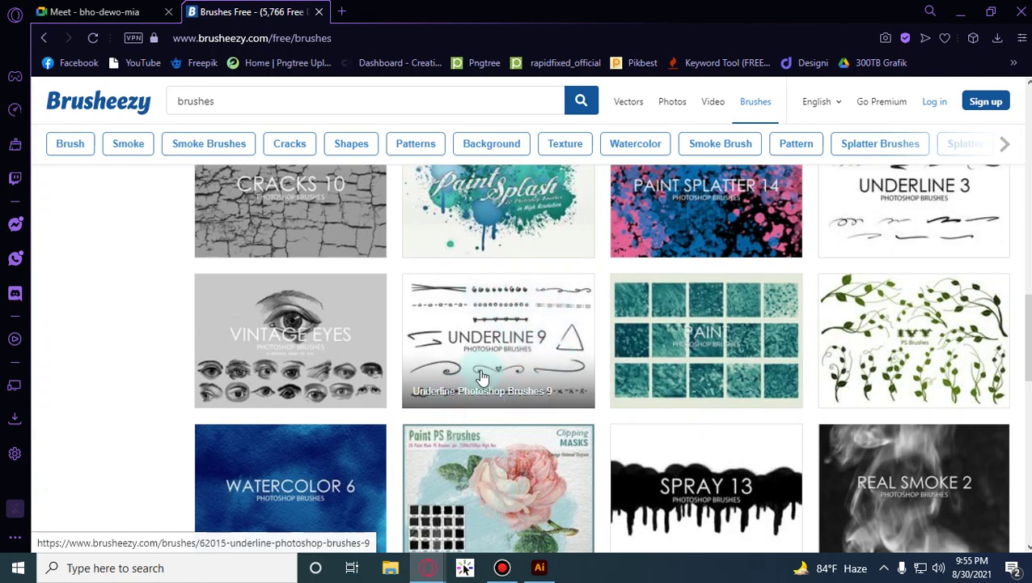
{"action": "scroll", "coordinate": [482, 377], "scroll_direction": "down", "scroll_amount": 1}
{"action": "scroll", "coordinate": [703, 339], "scroll_direction": "down", "scroll_amount": 4}
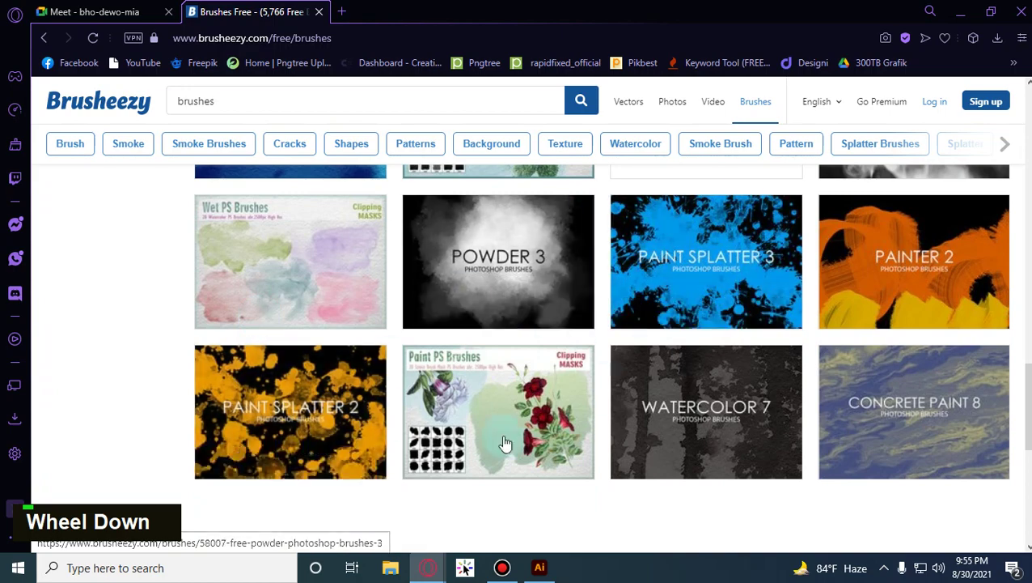
{"action": "scroll", "coordinate": [533, 356], "scroll_direction": "down", "scroll_amount": 3}
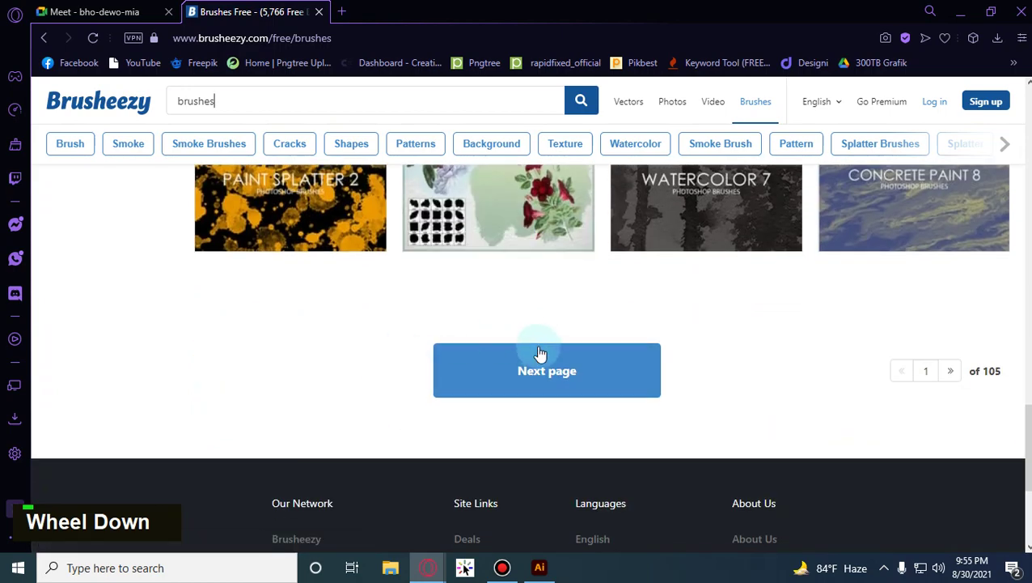
Go to the second page of brush results and open the black-and-white Sketchy Hand Drawn Border/Divider Brushes set.
{"action": "left_click", "coordinate": [540, 354]}
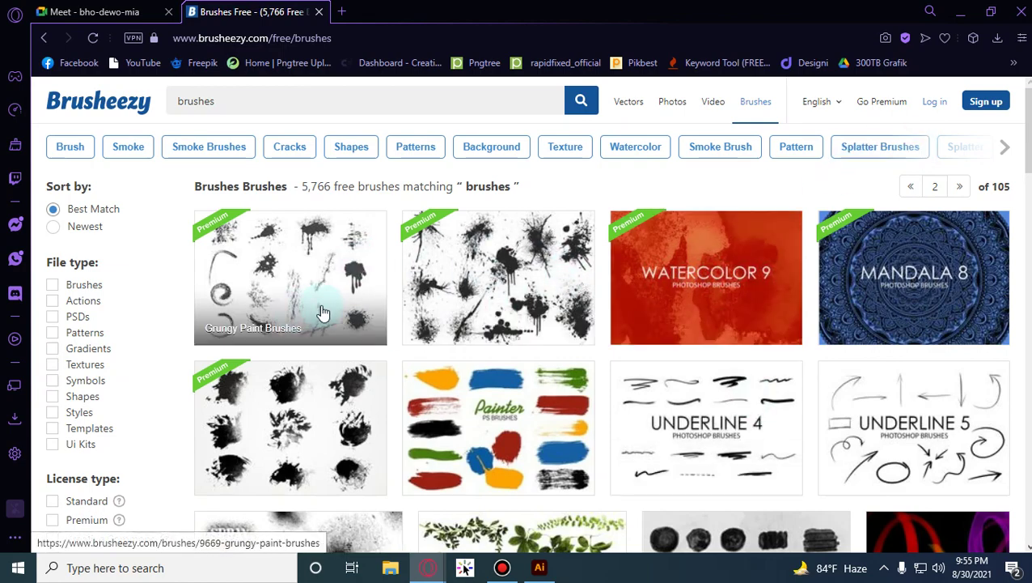
{"action": "scroll", "coordinate": [322, 311], "scroll_direction": "down", "scroll_amount": 3}
{"action": "scroll", "coordinate": [322, 311], "scroll_direction": "up", "scroll_amount": 3}
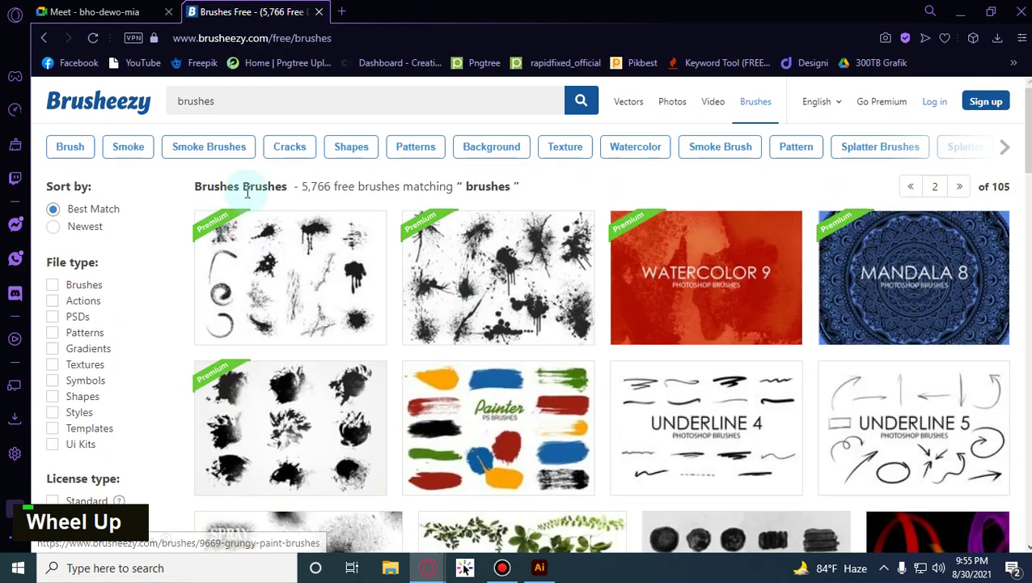
{"action": "scroll", "coordinate": [642, 344], "scroll_direction": "down", "scroll_amount": 2}
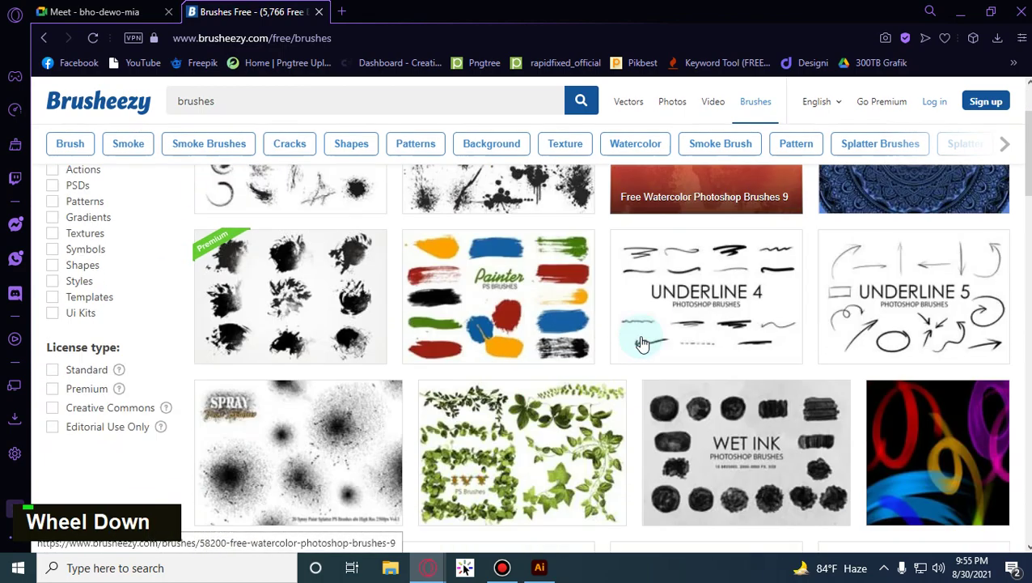
{"action": "scroll", "coordinate": [641, 344], "scroll_direction": "down", "scroll_amount": 5}
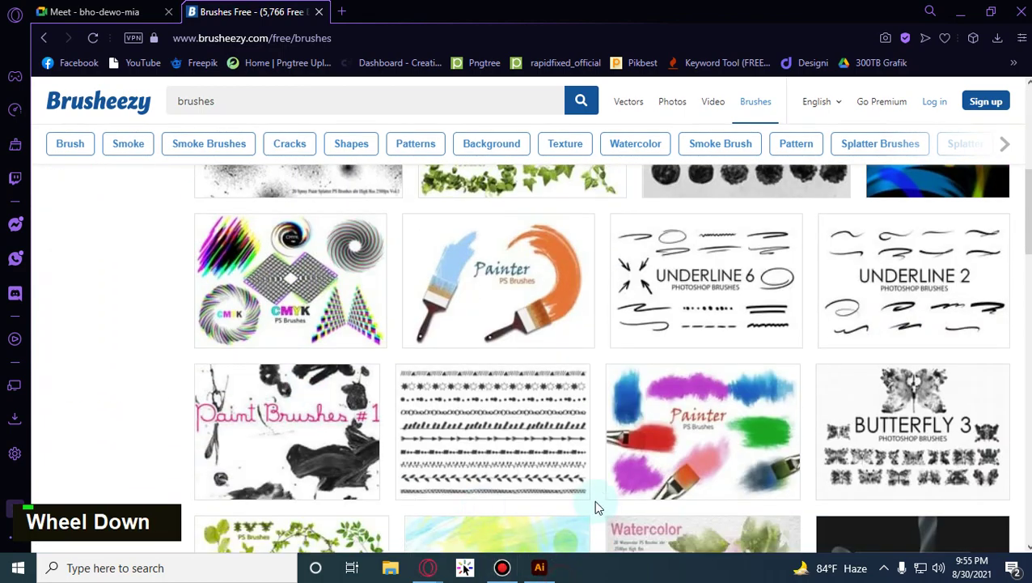
{"action": "left_click", "coordinate": [447, 427]}
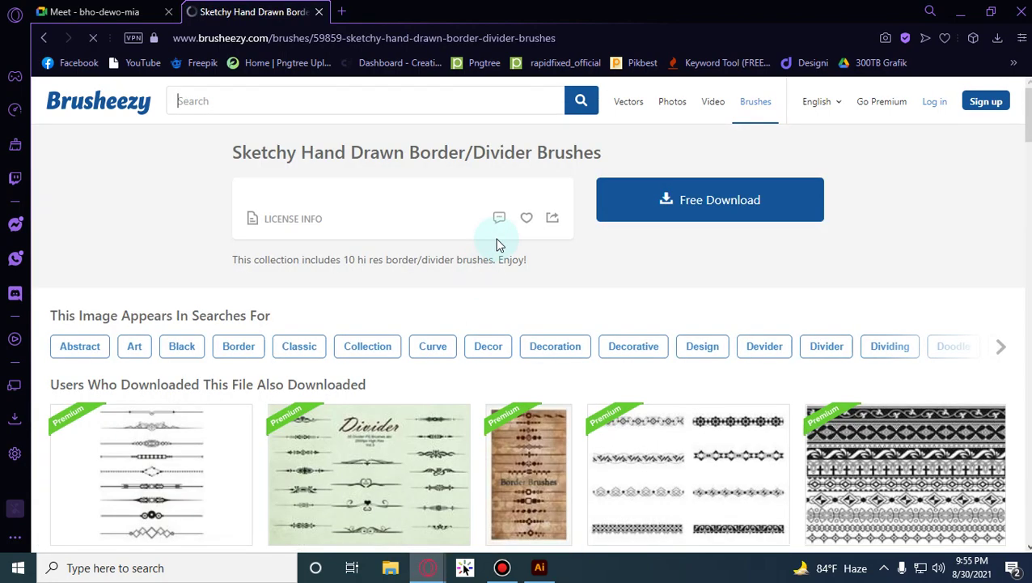
Review the Sketchy Hand Drawn Border/Divider Brushes preview and download the set as DD_Sketchy_Border_Brushes_77751.zip.
{"action": "scroll", "coordinate": [534, 348], "scroll_direction": "down", "scroll_amount": 2}
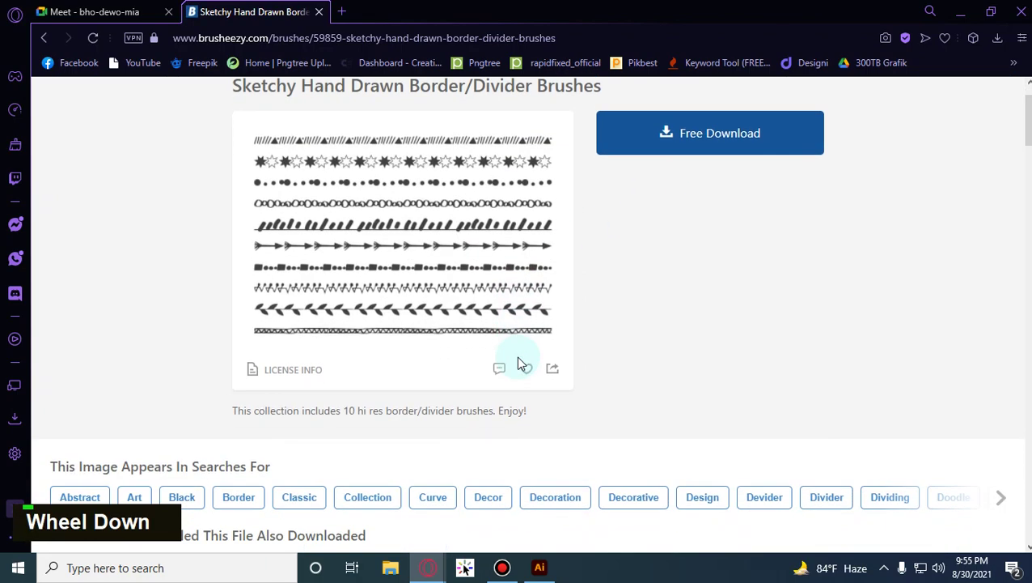
{"action": "scroll", "coordinate": [507, 380], "scroll_direction": "down", "scroll_amount": 2}
{"action": "scroll", "coordinate": [508, 380], "scroll_direction": "up", "scroll_amount": 3}
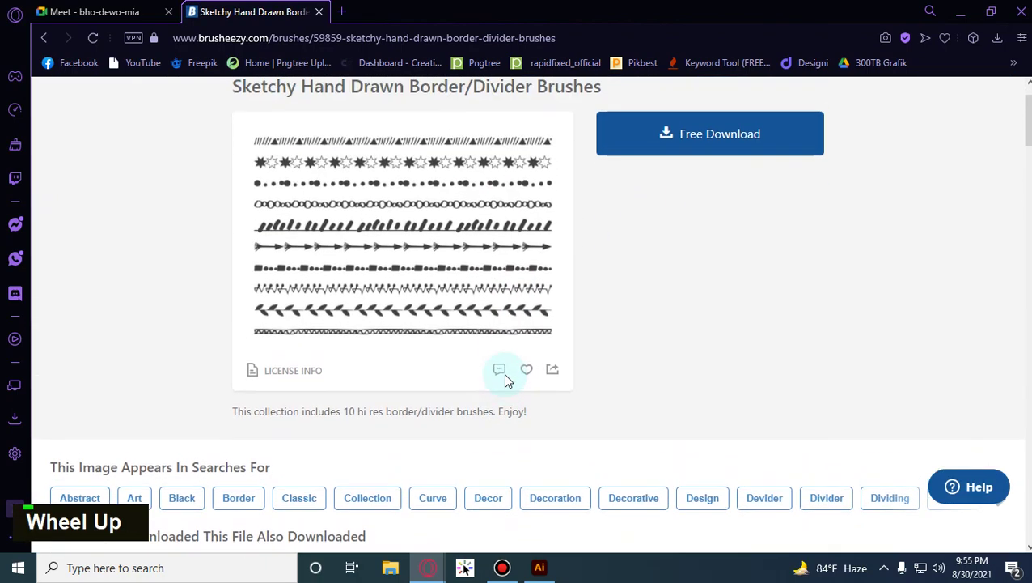
{"action": "left_click", "coordinate": [657, 202]}
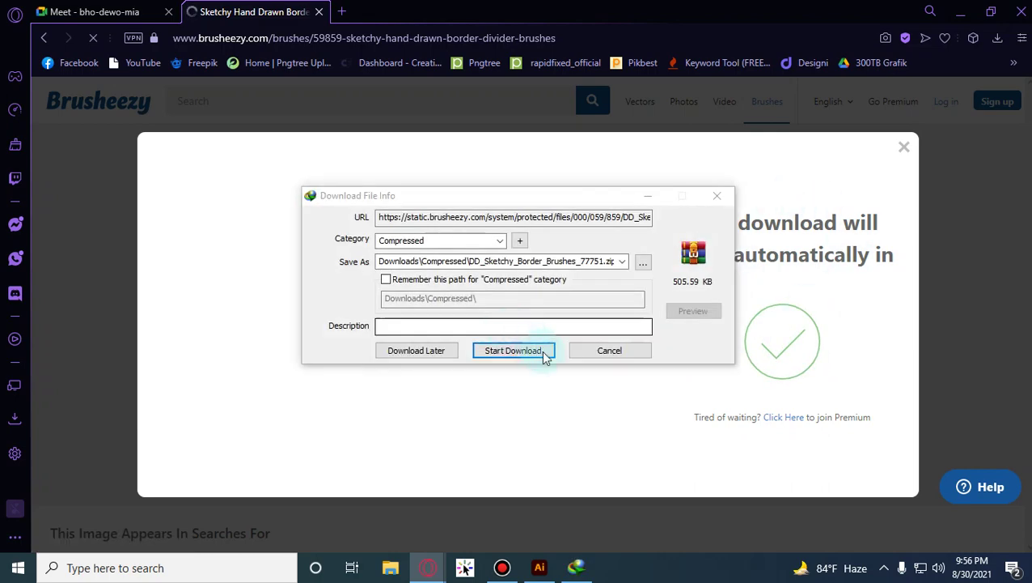
{"action": "left_click", "coordinate": [518, 352]}
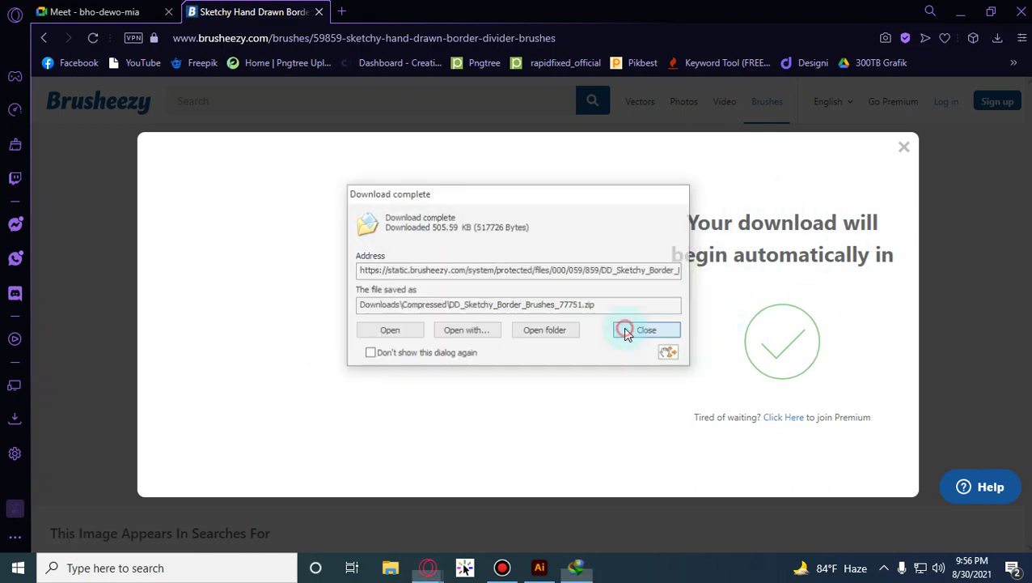
{"action": "left_click", "coordinate": [625, 393]}
Switch to File Explorer and extract the DD_Sketchy_Border_Brushes_77751 archive inside the Compressed folder of Downloads.
{"action": "left_click", "coordinate": [967, 10]}
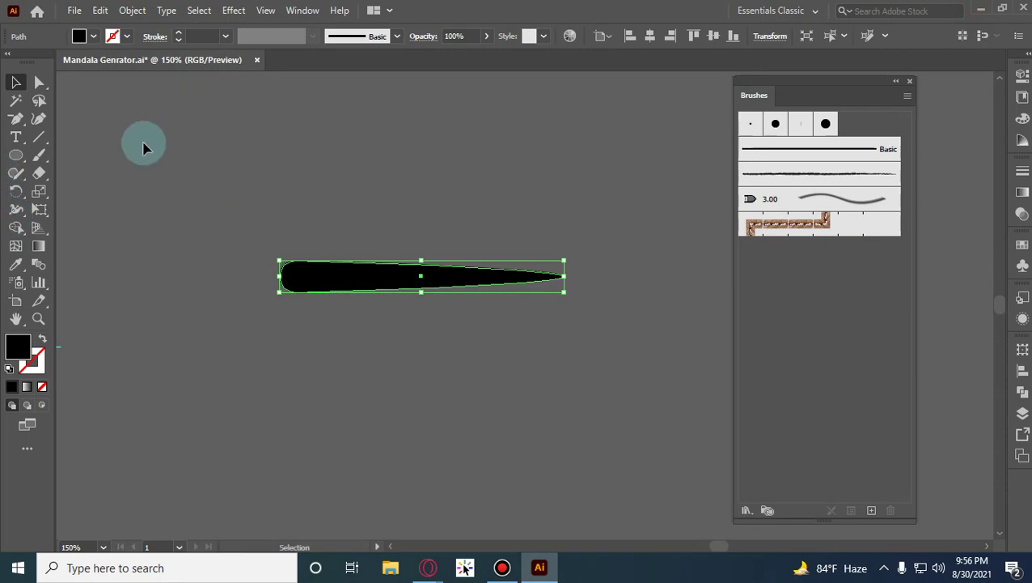
{"action": "left_click", "coordinate": [388, 568]}
{"action": "left_click", "coordinate": [85, 151]}
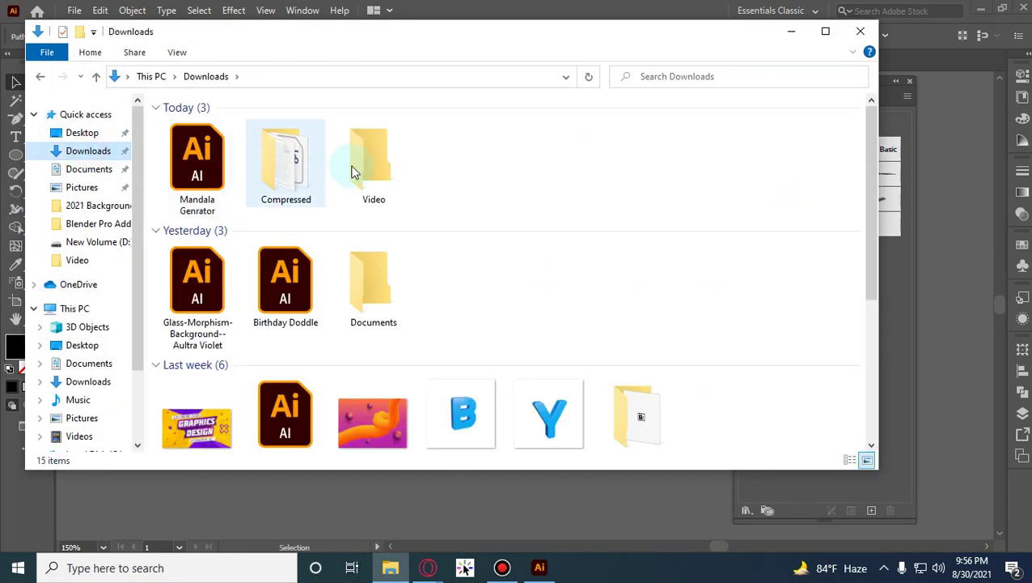
{"action": "double_click", "coordinate": [322, 162]}
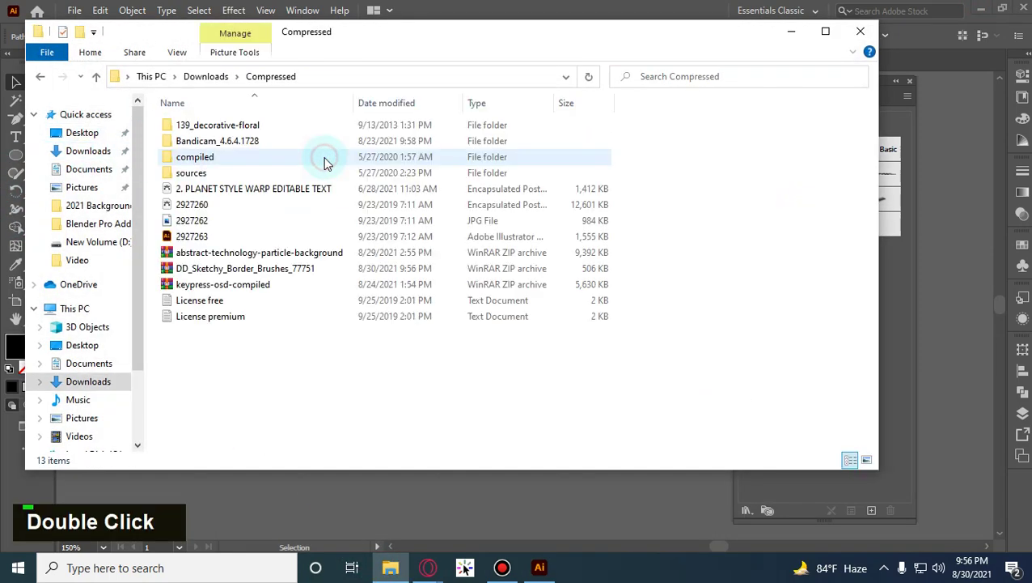
{"action": "right_click", "coordinate": [232, 273]}
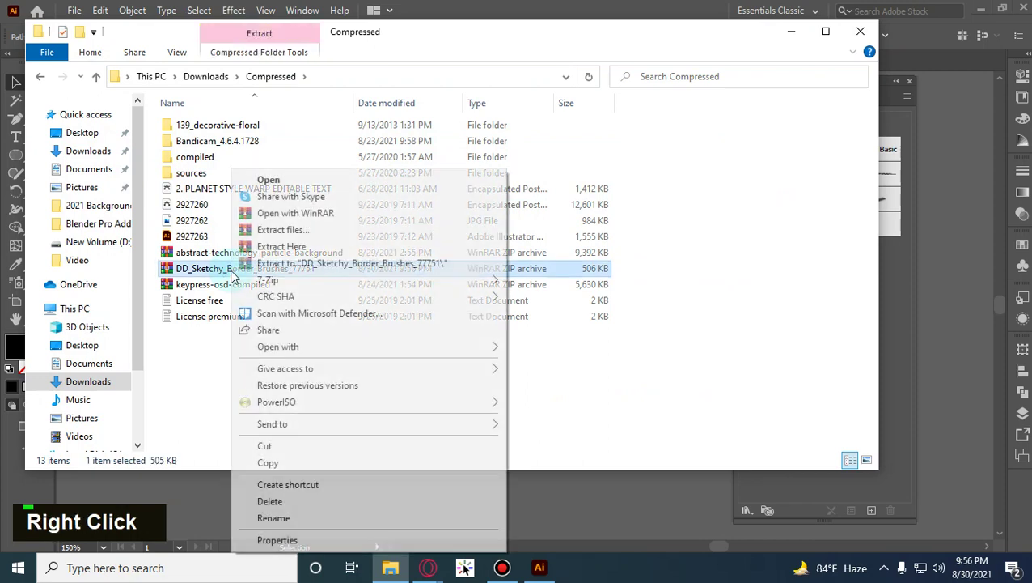
{"action": "left_click", "coordinate": [327, 245]}
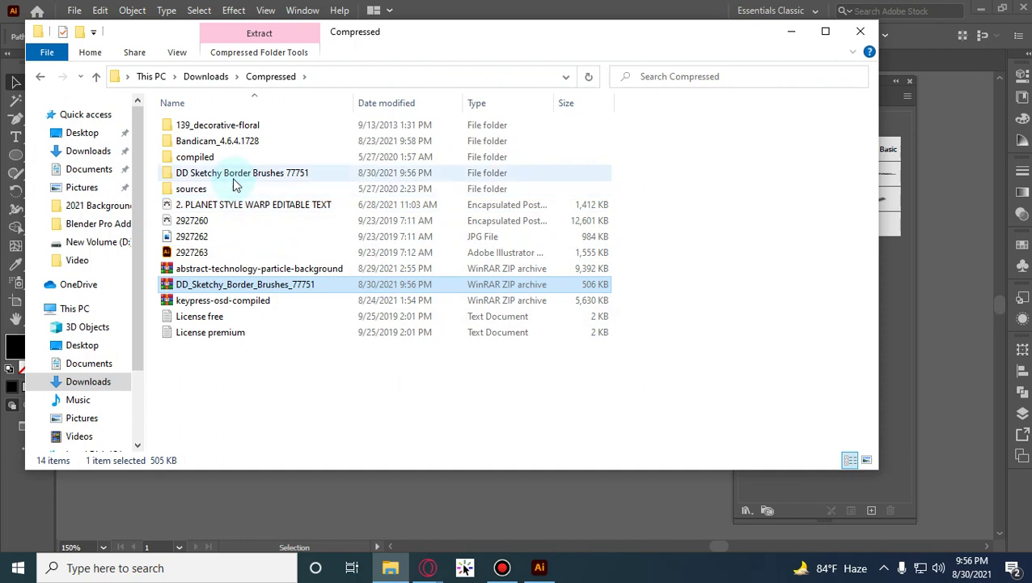
Try to load the DD Sketchy Border Brushes 77751 ABR file from the extracted folder into Illustrator's Brushes panel, then close the folder window.
{"action": "double_click", "coordinate": [234, 175]}
{"action": "left_click", "coordinate": [215, 177]}
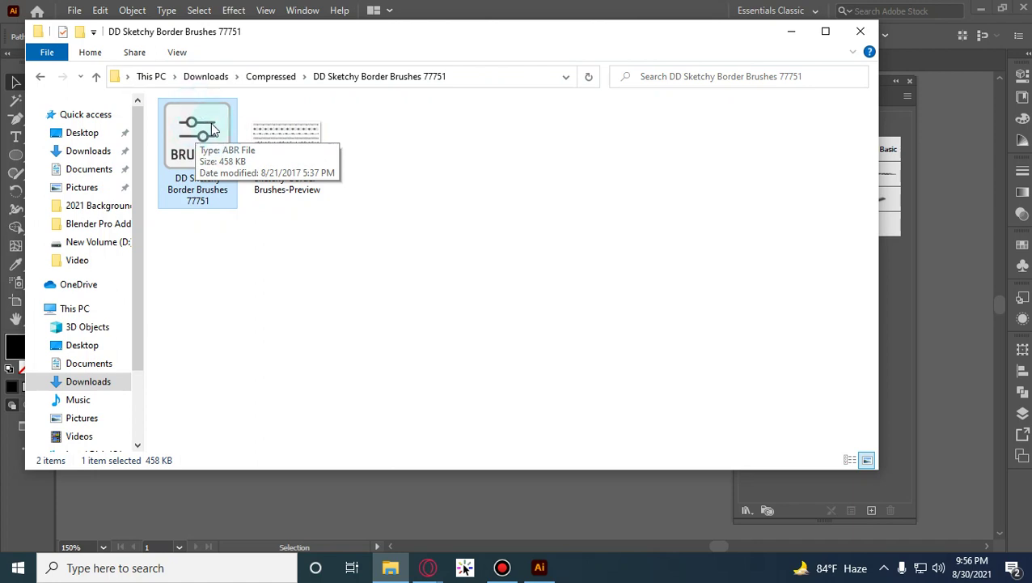
{"action": "mouse_move", "coordinate": [224, 162]}
{"action": "left_mouse_down"}
{"action": "mouse_move", "coordinate": [218, 154]}
{"action": "mouse_move", "coordinate": [537, 439]}
{"action": "mouse_move", "coordinate": [562, 522]}
{"action": "mouse_move", "coordinate": [635, 368]}
{"action": "mouse_move", "coordinate": [645, 243]}
{"action": "mouse_move", "coordinate": [761, 9]}
{"action": "mouse_move", "coordinate": [705, 46]}
{"action": "mouse_move", "coordinate": [767, 234]}
{"action": "left_mouse_up"}
{"action": "mouse_move", "coordinate": [243, 348]}
{"action": "left_mouse_down"}
{"action": "mouse_move", "coordinate": [359, 100]}
{"action": "mouse_move", "coordinate": [362, 143]}
{"action": "left_mouse_up"}
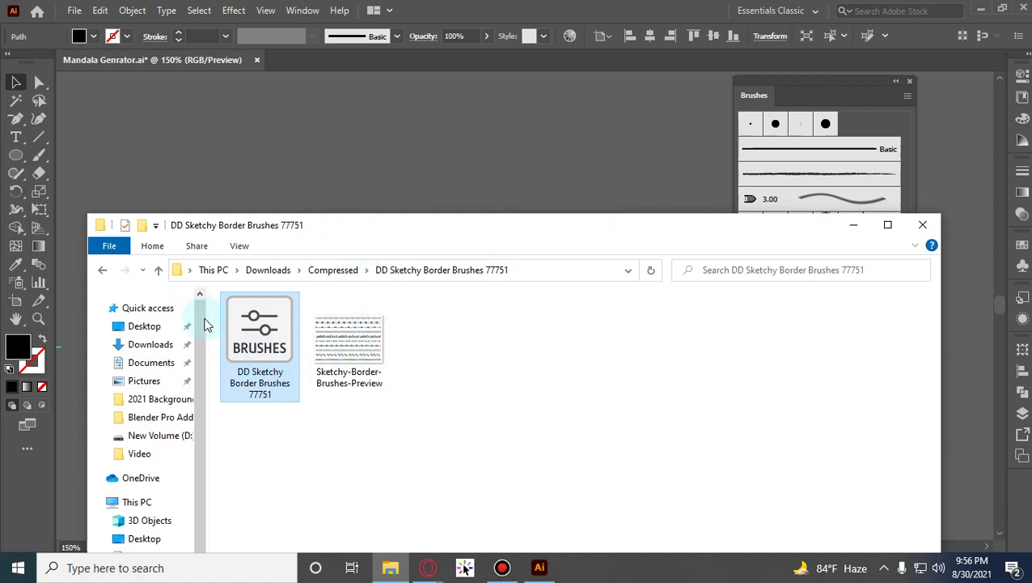
{"action": "double_click", "coordinate": [865, 217]}
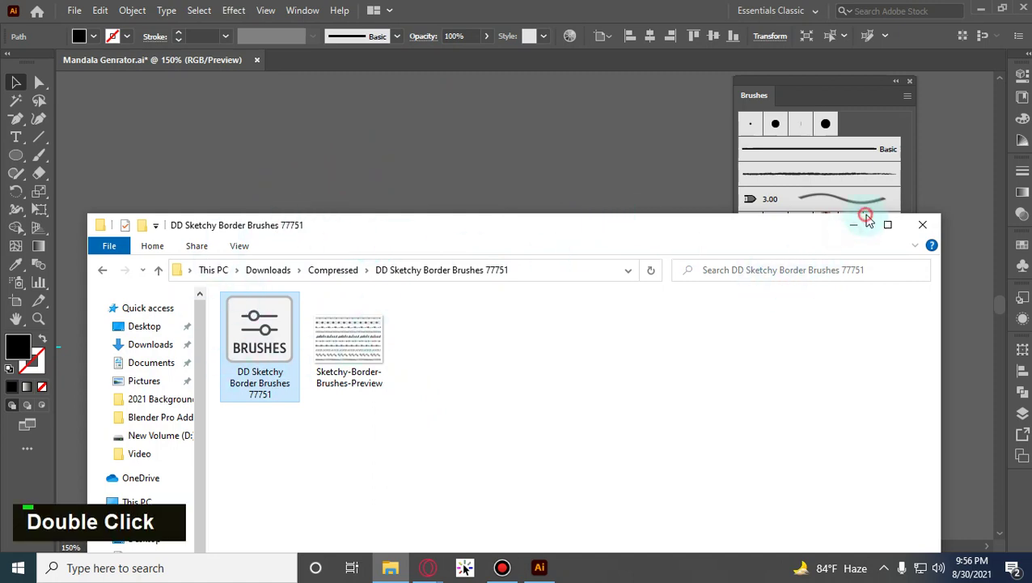
{"action": "left_click", "coordinate": [404, 570]}
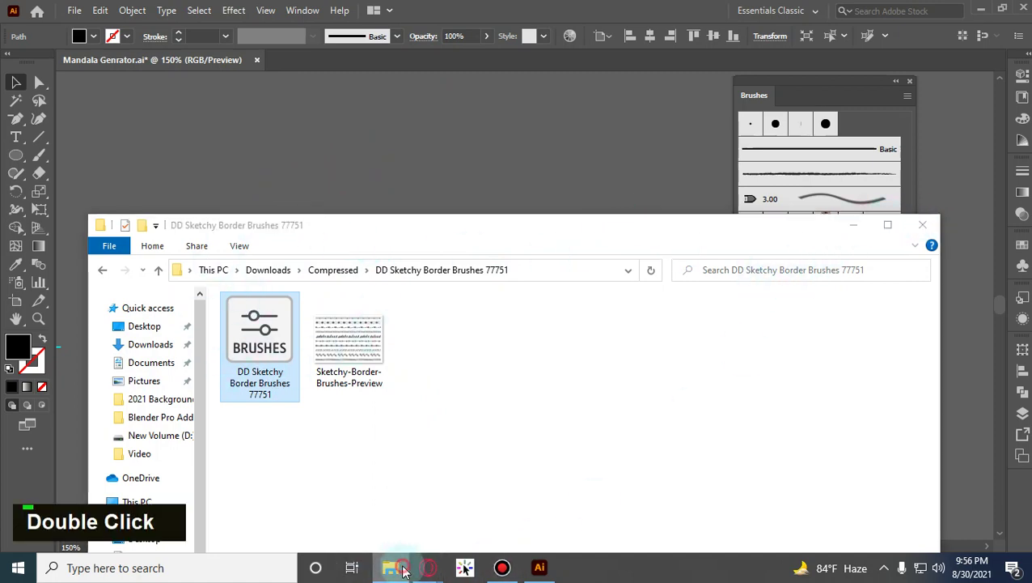
{"action": "left_click", "coordinate": [538, 566]}
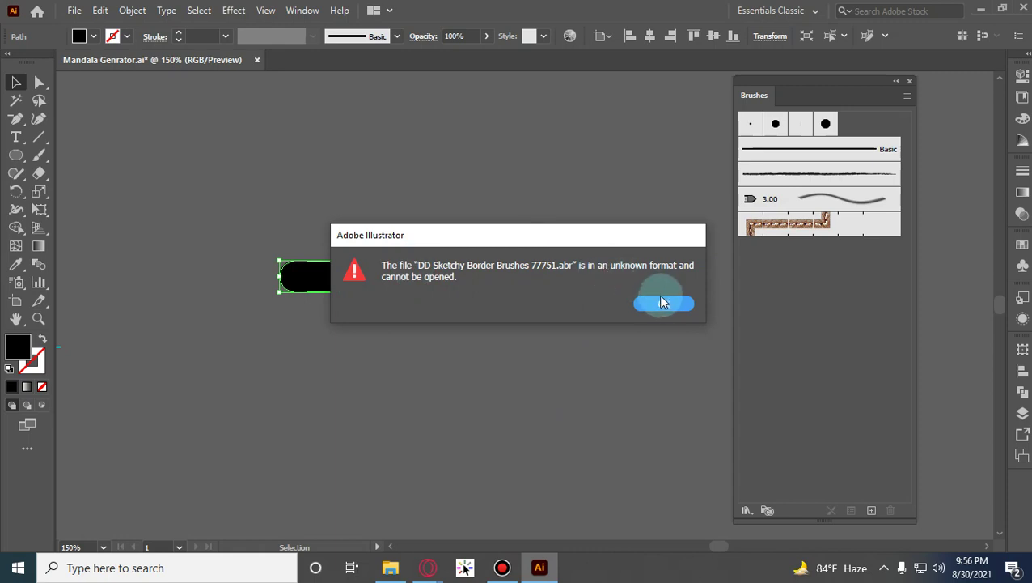
{"action": "left_click", "coordinate": [662, 303]}
{"action": "left_click", "coordinate": [387, 570]}
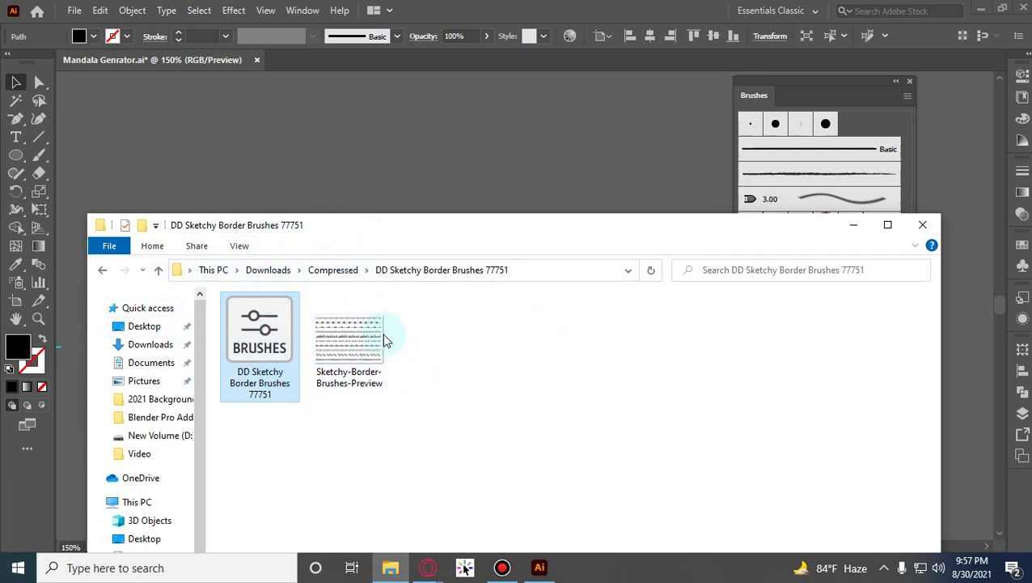
{"action": "left_click", "coordinate": [923, 227]}
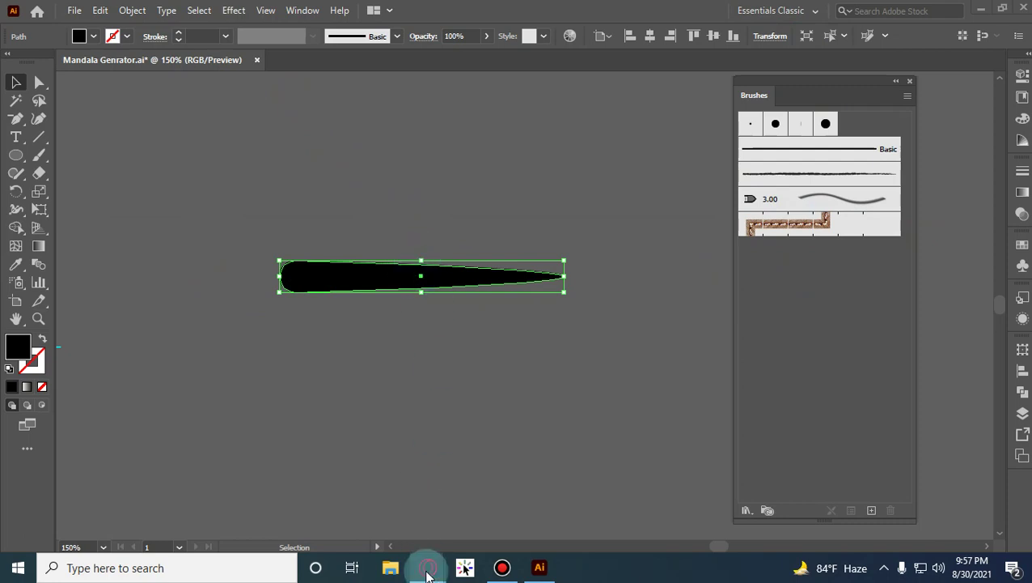
Switch to the Brusheezy page in the browser, close the download overlay, and open the related Sketchy Border/Divider Brush Collection for review.
{"action": "mouse_move", "coordinate": [404, 565]}
{"action": "left_click", "coordinate": [366, 534]}
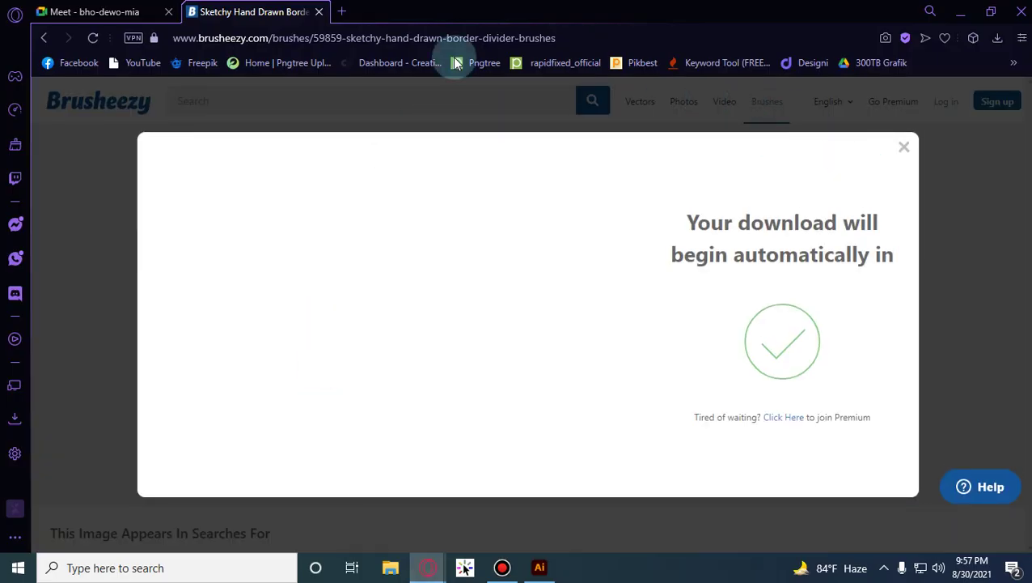
{"action": "double_click", "coordinate": [905, 148]}
{"action": "scroll", "coordinate": [323, 275], "scroll_direction": "down", "scroll_amount": 10}
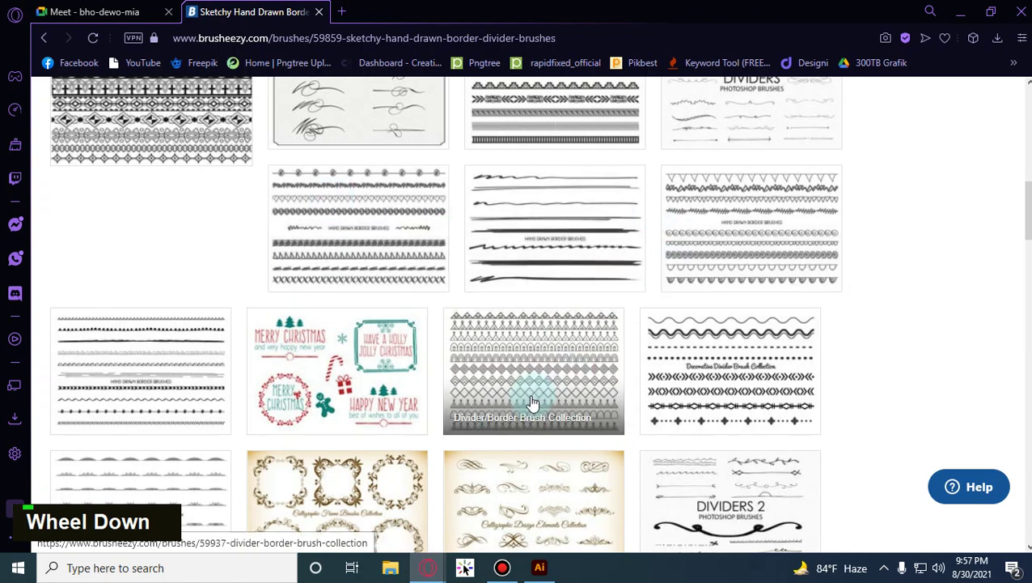
{"action": "left_click", "coordinate": [122, 367]}
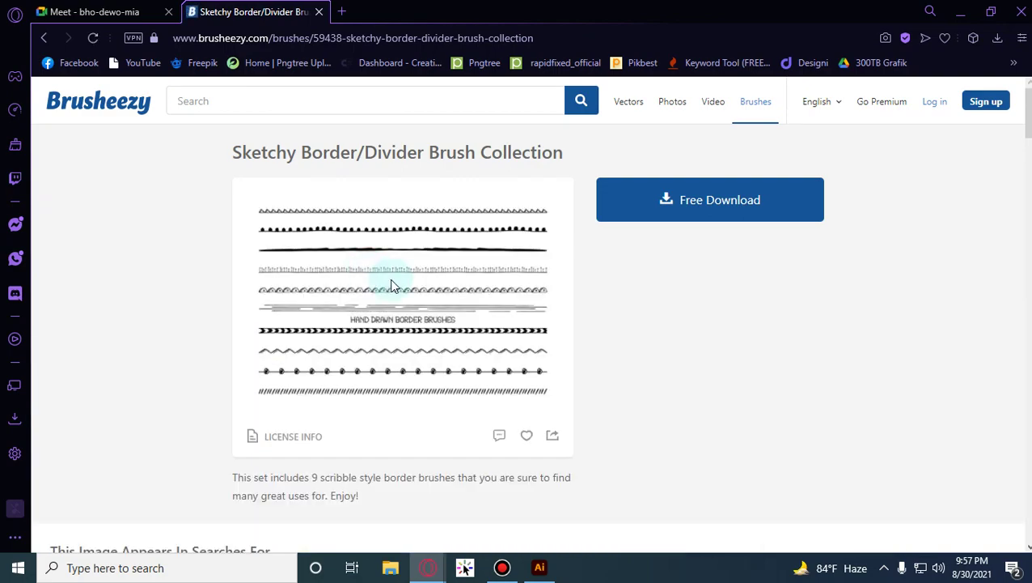
{"action": "scroll", "coordinate": [389, 280], "scroll_direction": "down", "scroll_amount": 2}
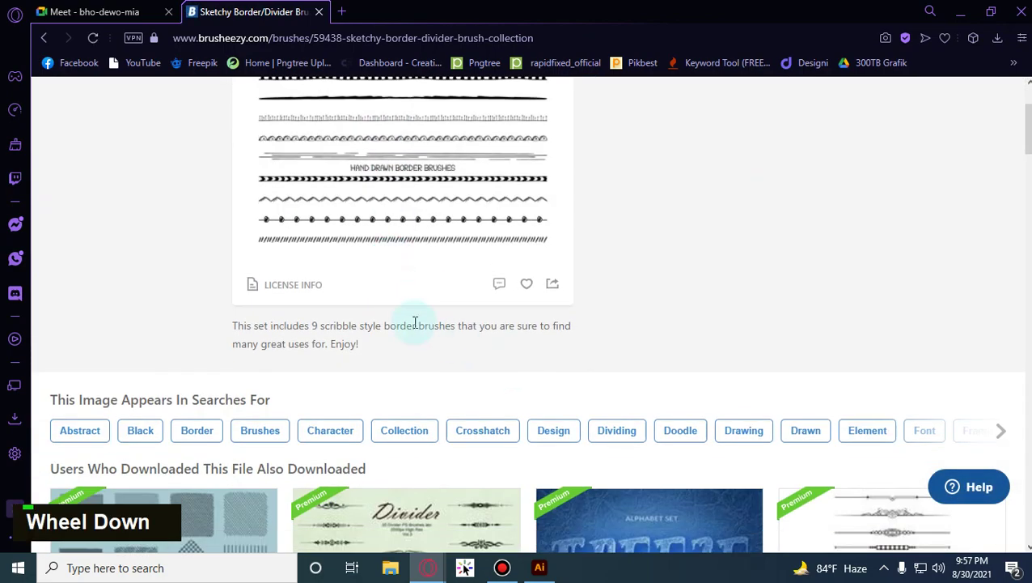
{"action": "scroll", "coordinate": [415, 323], "scroll_direction": "down", "scroll_amount": 3}
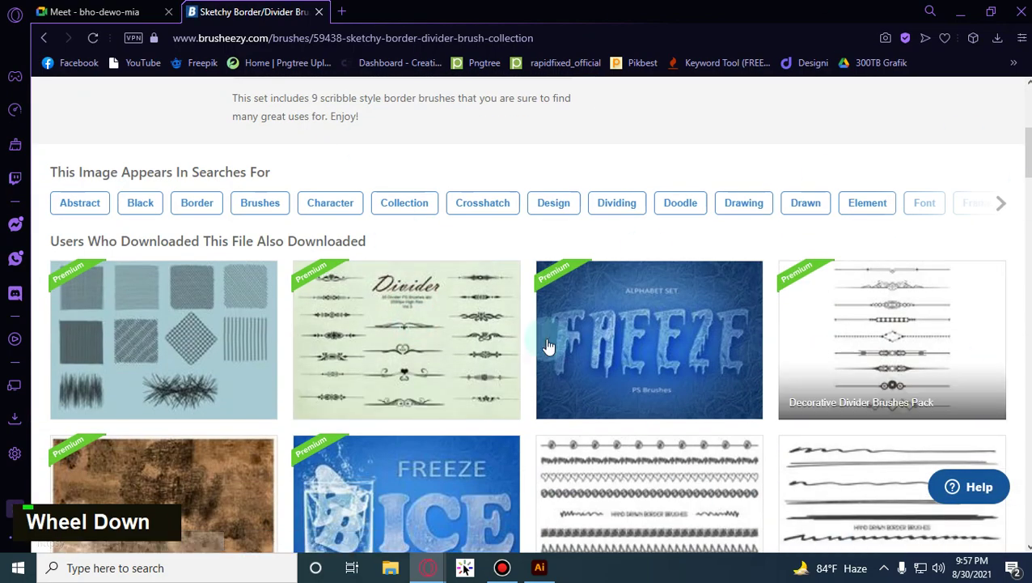
Open Freepik in a new browser tab and search all resources for "brush".
{"action": "left_click", "coordinate": [342, 11]}
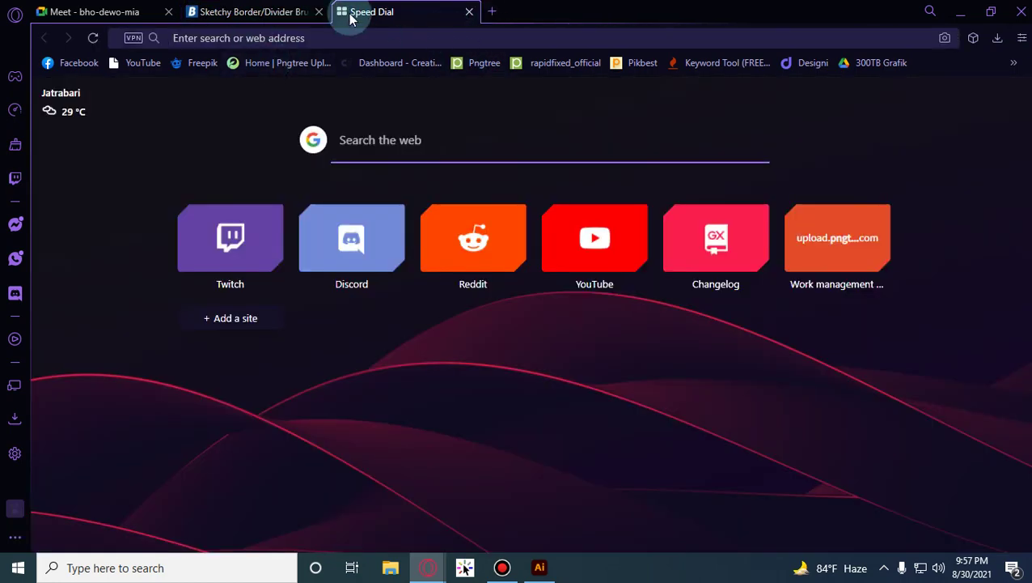
{"action": "left_click", "coordinate": [643, 63]}
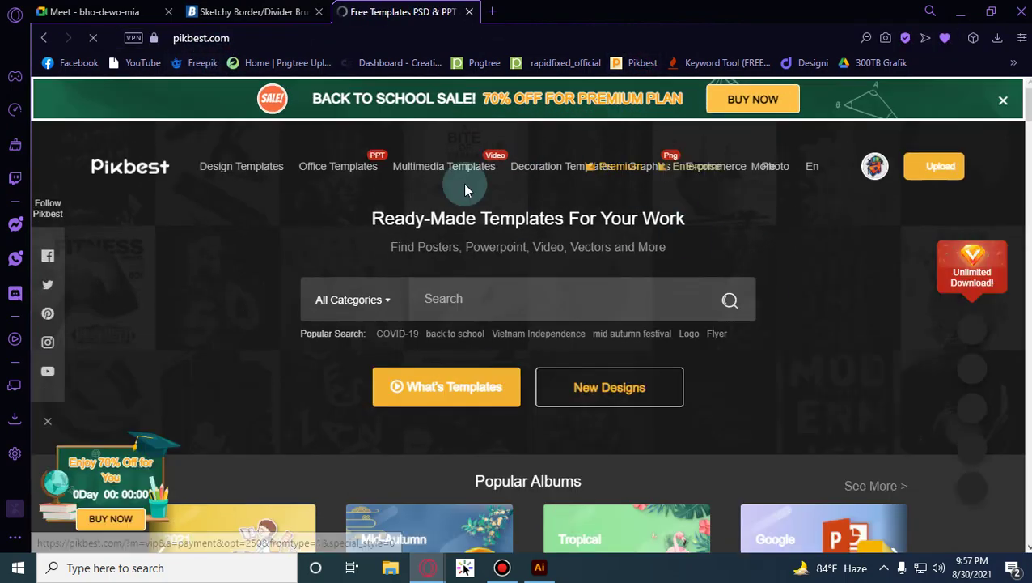
{"action": "left_click", "coordinate": [202, 62]}
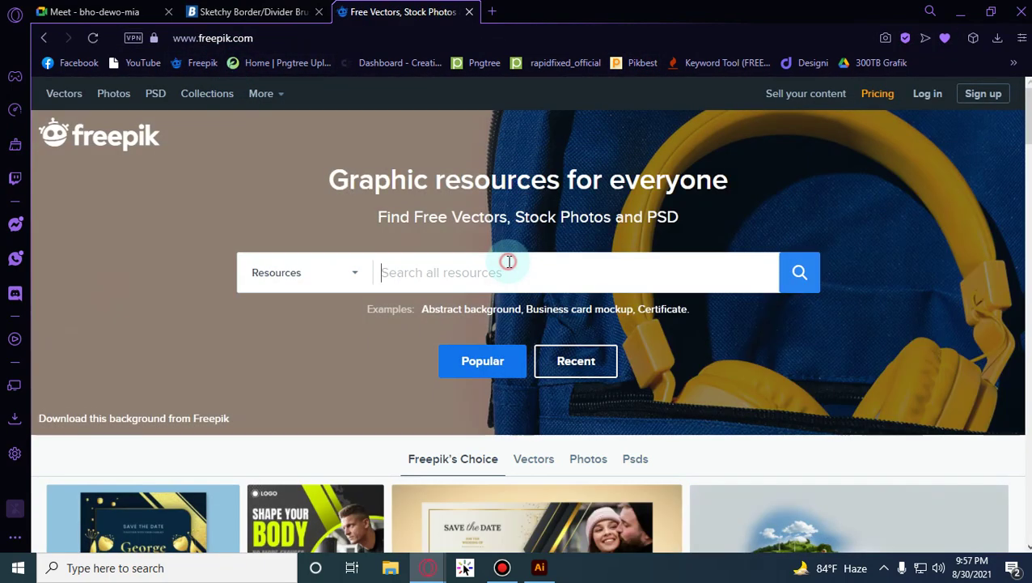
{"action": "type", "text": "brush"}
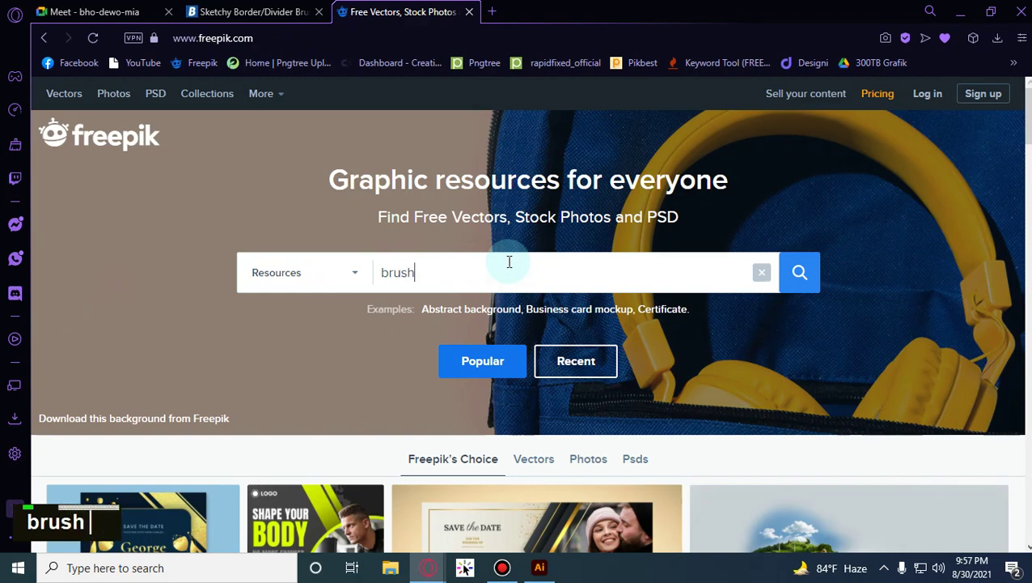
{"action": "key", "text": "Return"}
Browse the Freepik brush results for brush stroke and grunge vector sets, and close the Freepik tab.
{"action": "scroll", "coordinate": [382, 362], "scroll_direction": "down", "scroll_amount": 1}
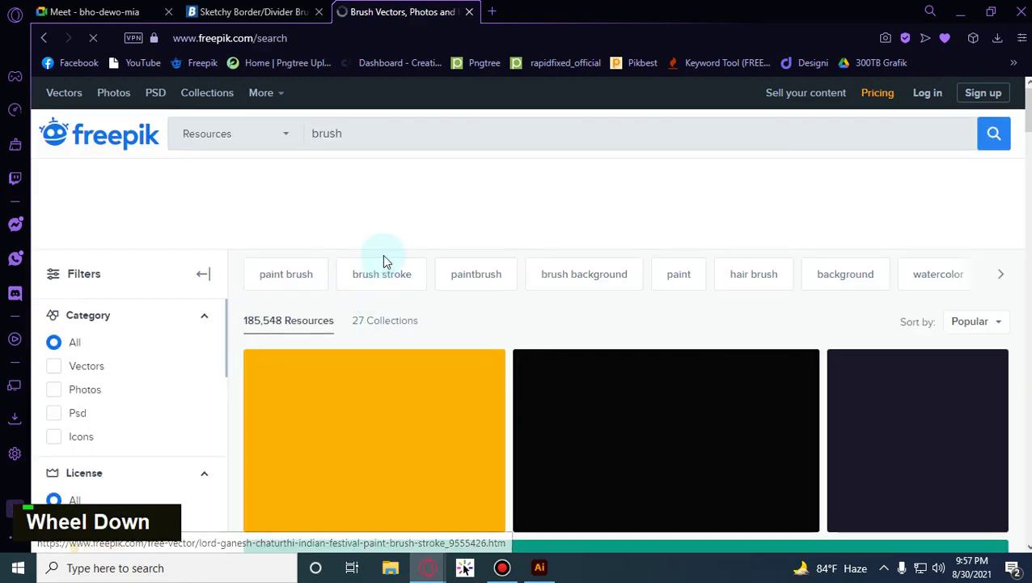
{"action": "scroll", "coordinate": [530, 288], "scroll_direction": "down", "scroll_amount": 3}
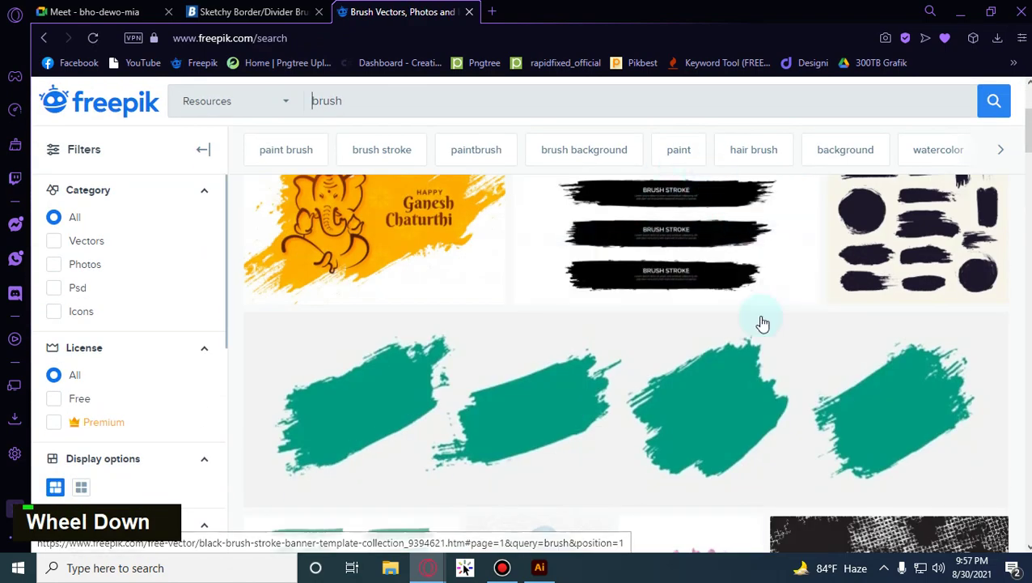
{"action": "scroll", "coordinate": [763, 323], "scroll_direction": "down", "scroll_amount": 3}
{"action": "scroll", "coordinate": [700, 334], "scroll_direction": "down", "scroll_amount": 1}
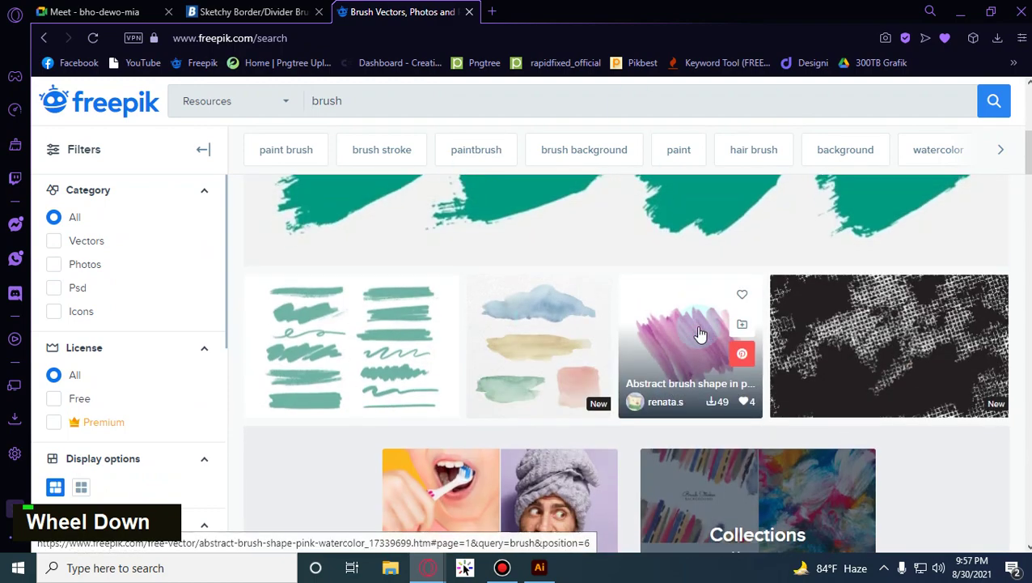
{"action": "scroll", "coordinate": [701, 334], "scroll_direction": "down", "scroll_amount": 6}
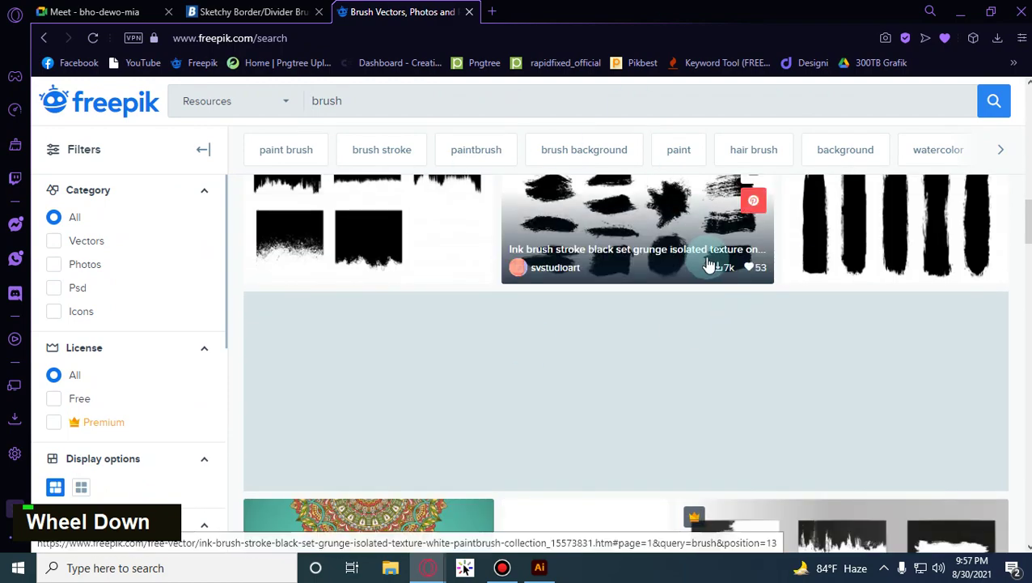
{"action": "scroll", "coordinate": [708, 266], "scroll_direction": "down", "scroll_amount": 4}
{"action": "scroll", "coordinate": [639, 356], "scroll_direction": "down", "scroll_amount": 1}
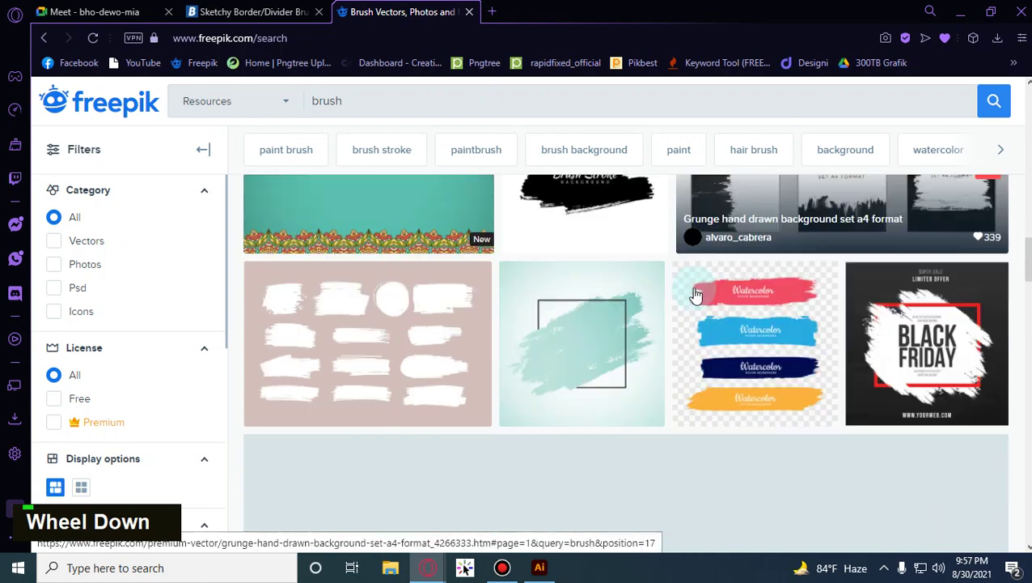
{"action": "scroll", "coordinate": [696, 296], "scroll_direction": "down", "scroll_amount": 2}
{"action": "scroll", "coordinate": [712, 287], "scroll_direction": "down", "scroll_amount": 4}
{"action": "scroll", "coordinate": [732, 290], "scroll_direction": "down", "scroll_amount": 1}
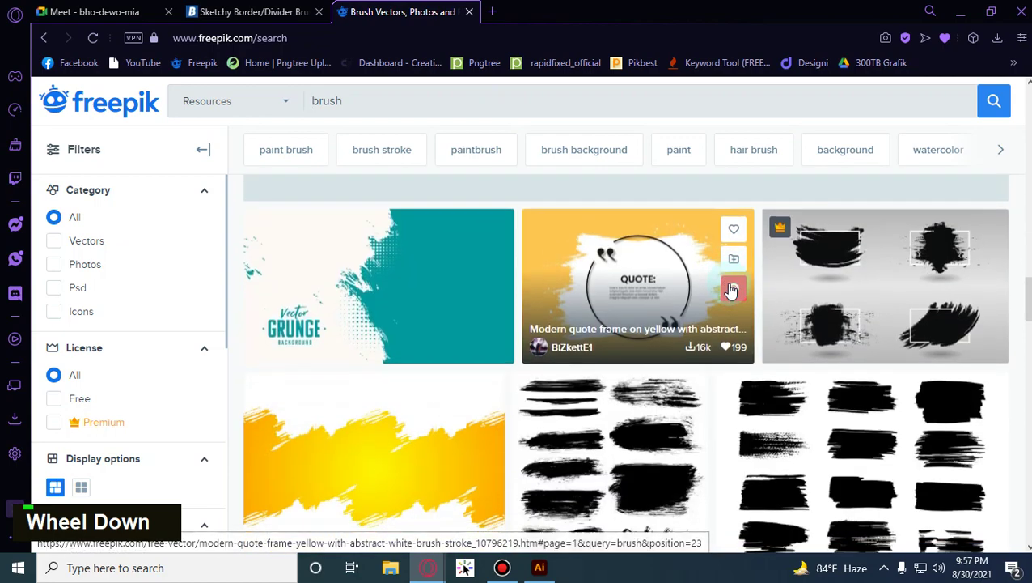
{"action": "scroll", "coordinate": [732, 290], "scroll_direction": "down", "scroll_amount": 4}
{"action": "scroll", "coordinate": [742, 294], "scroll_direction": "down", "scroll_amount": 2}
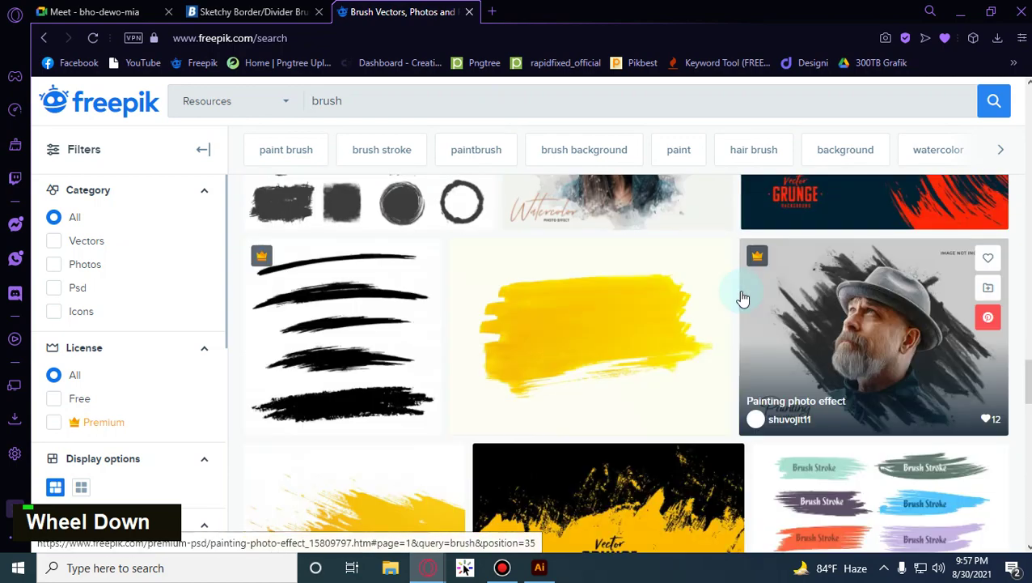
{"action": "scroll", "coordinate": [742, 295], "scroll_direction": "down", "scroll_amount": 6}
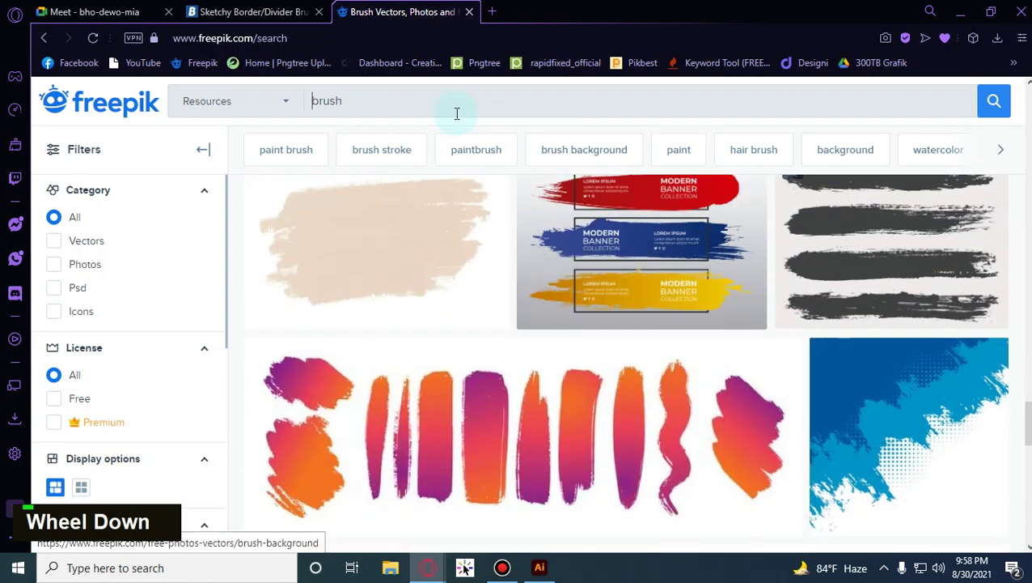
{"action": "left_click", "coordinate": [469, 12]}
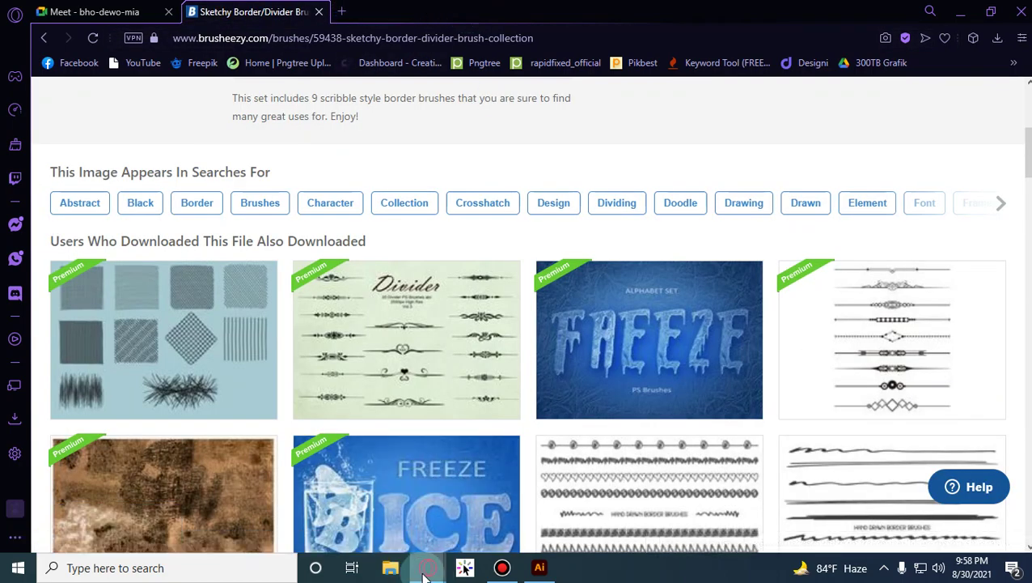
Switch to File Explorer and open the illustrator Brushes Collection-1 folder inside ReSource Pack on the Design (F:) drive.
{"action": "left_click", "coordinate": [390, 567]}
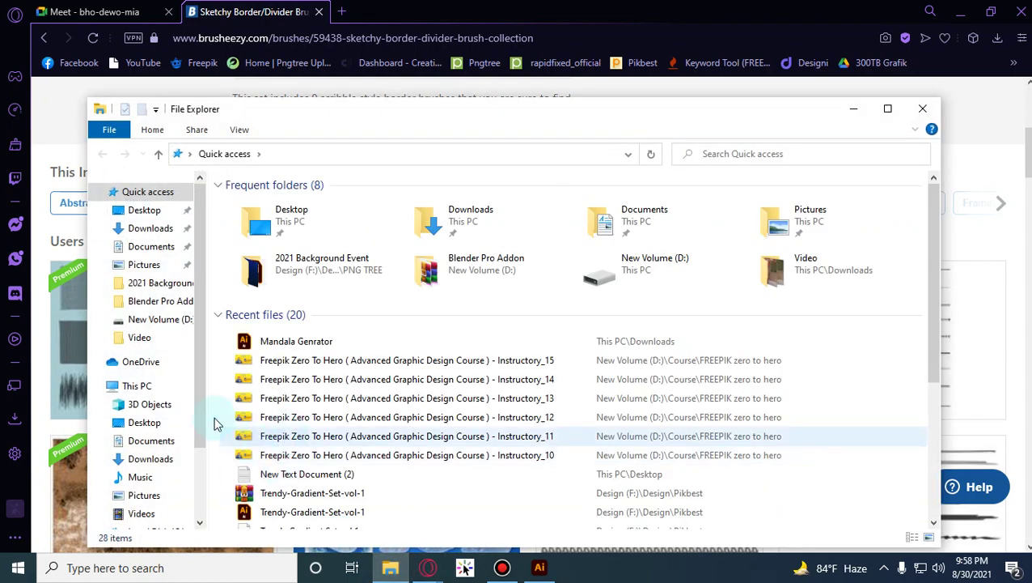
{"action": "scroll", "coordinate": [143, 357], "scroll_direction": "down", "scroll_amount": 3}
{"action": "left_click", "coordinate": [150, 338]}
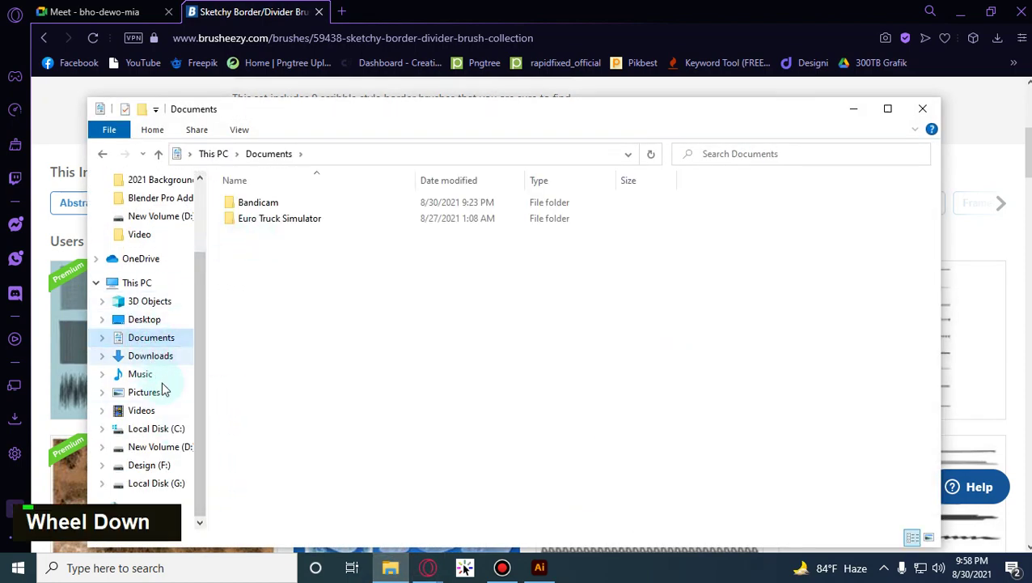
{"action": "left_click", "coordinate": [168, 450]}
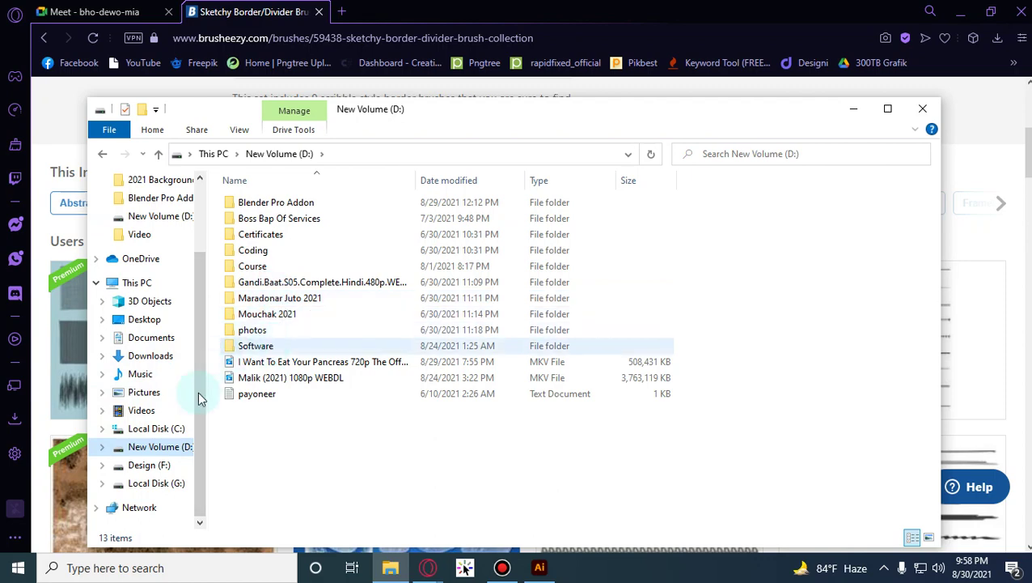
{"action": "left_click", "coordinate": [142, 465]}
{"action": "double_click", "coordinate": [275, 233]}
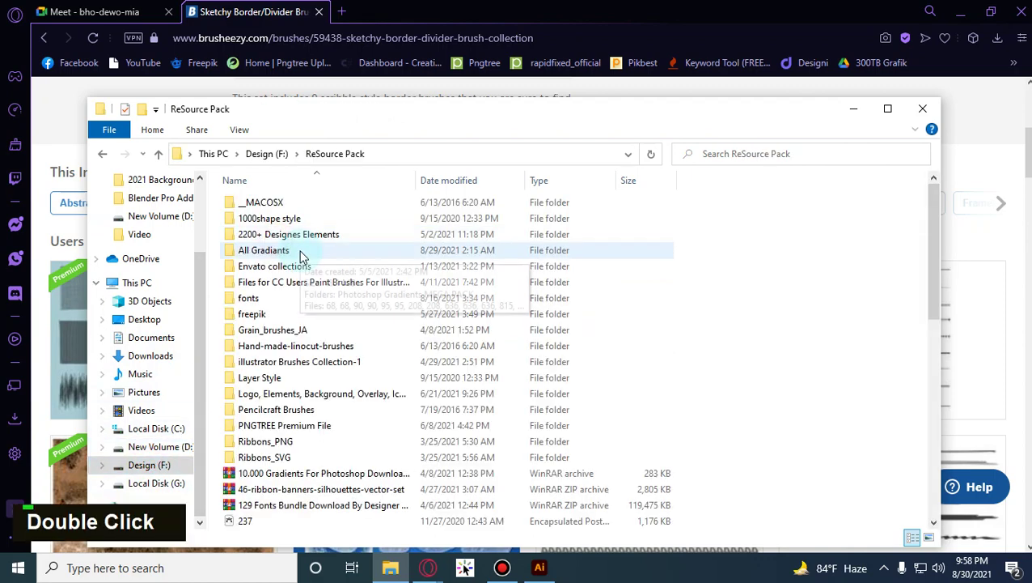
{"action": "scroll", "coordinate": [271, 428], "scroll_direction": "down", "scroll_amount": 6}
{"action": "scroll", "coordinate": [267, 340], "scroll_direction": "up", "scroll_amount": 5}
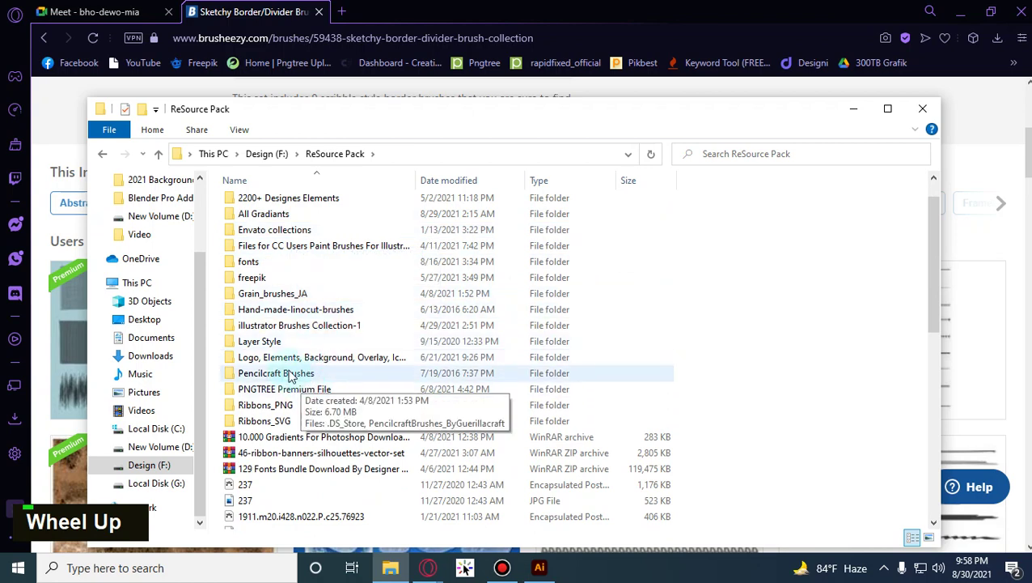
{"action": "double_click", "coordinate": [279, 325]}
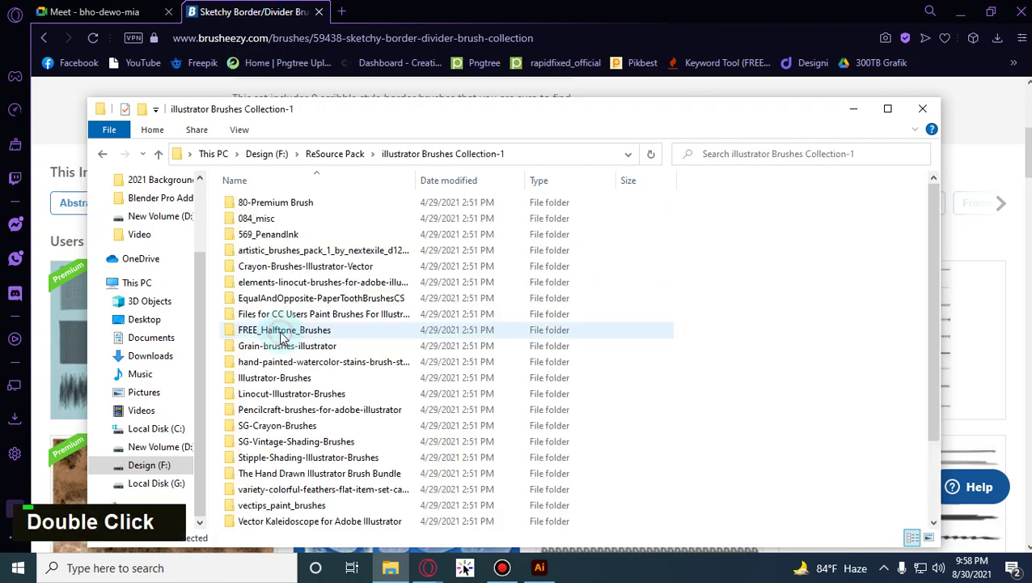
Find SG Marker Pen Brushes in the Brushes File folder of Marker Pen Illustrator Brushes, under Illustrator-Brushes, and open it in Illustrator.
{"action": "scroll", "coordinate": [532, 275], "scroll_direction": "down", "scroll_amount": 2}
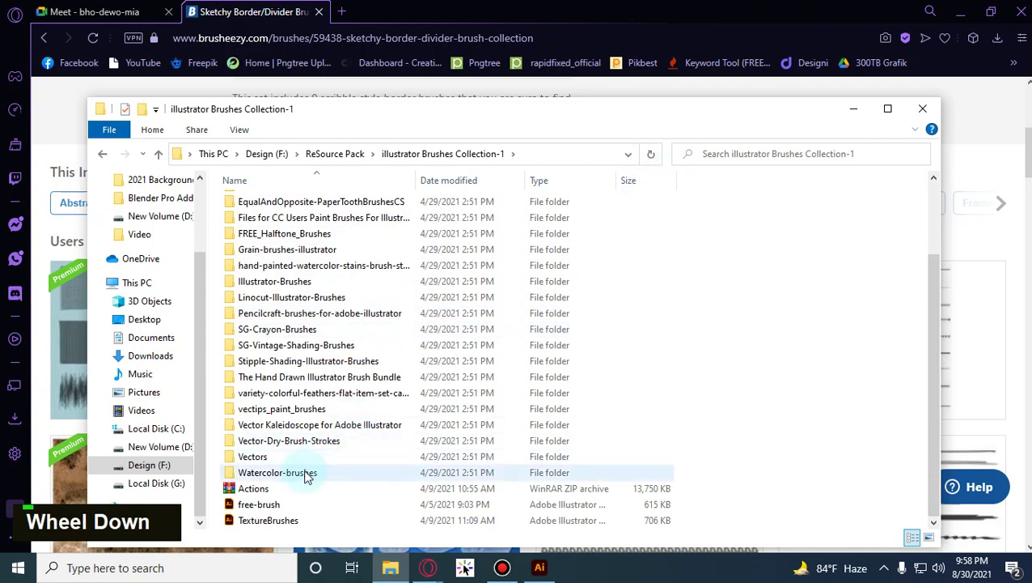
{"action": "scroll", "coordinate": [307, 356], "scroll_direction": "up", "scroll_amount": 2}
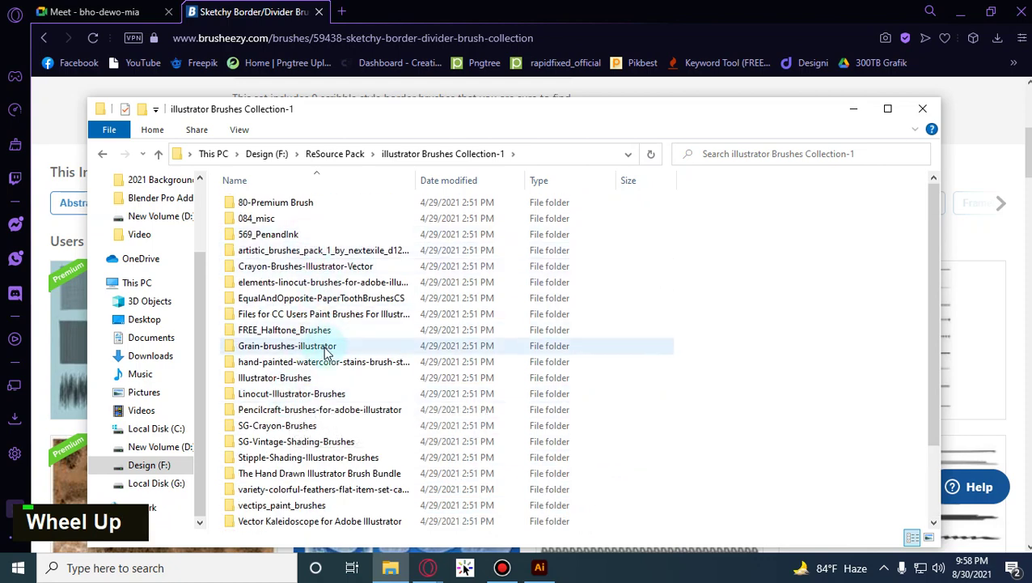
{"action": "double_click", "coordinate": [320, 377]}
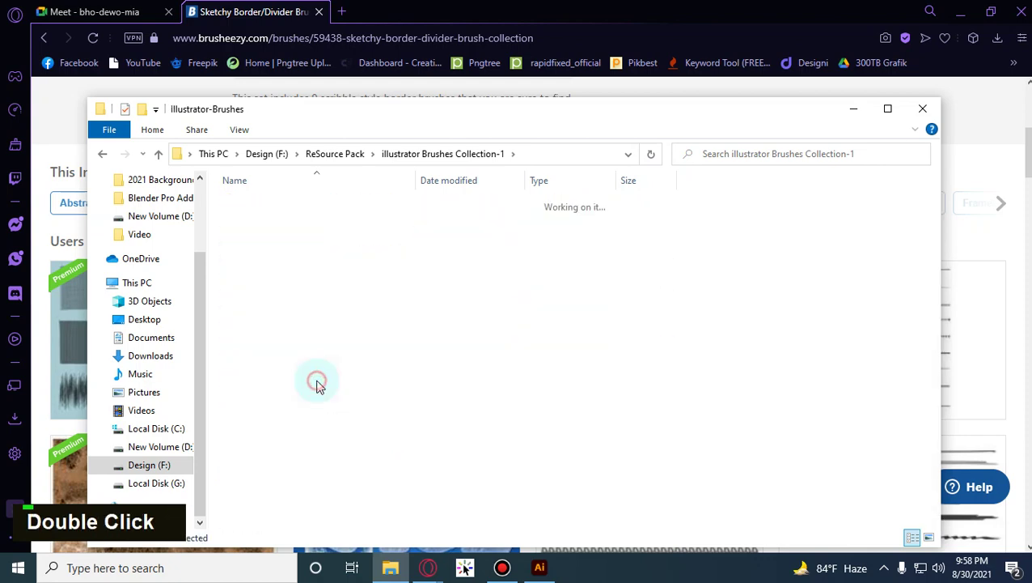
{"action": "double_click", "coordinate": [296, 219]}
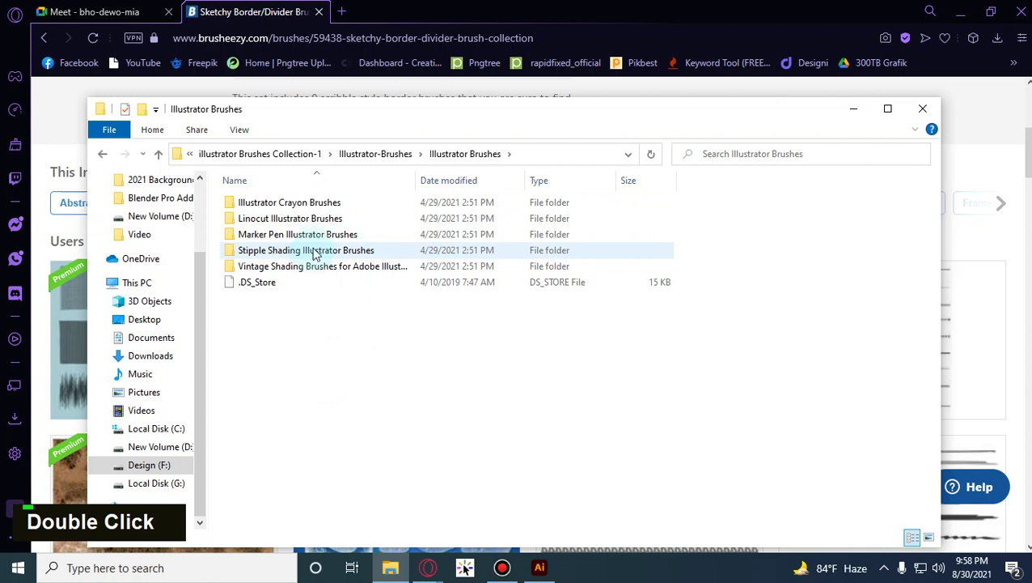
{"action": "double_click", "coordinate": [325, 235]}
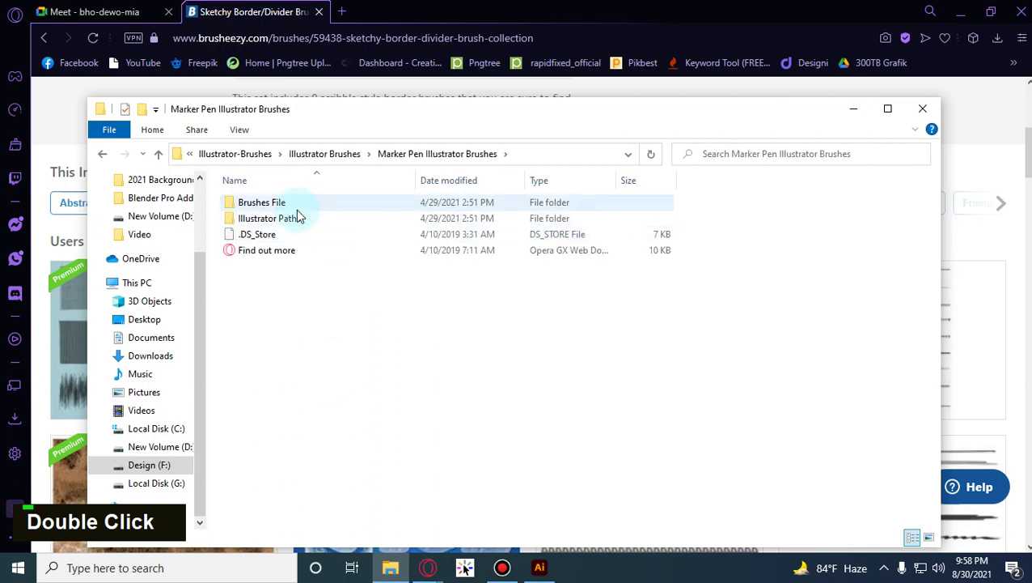
{"action": "double_click", "coordinate": [297, 204]}
{"action": "left_click", "coordinate": [306, 220]}
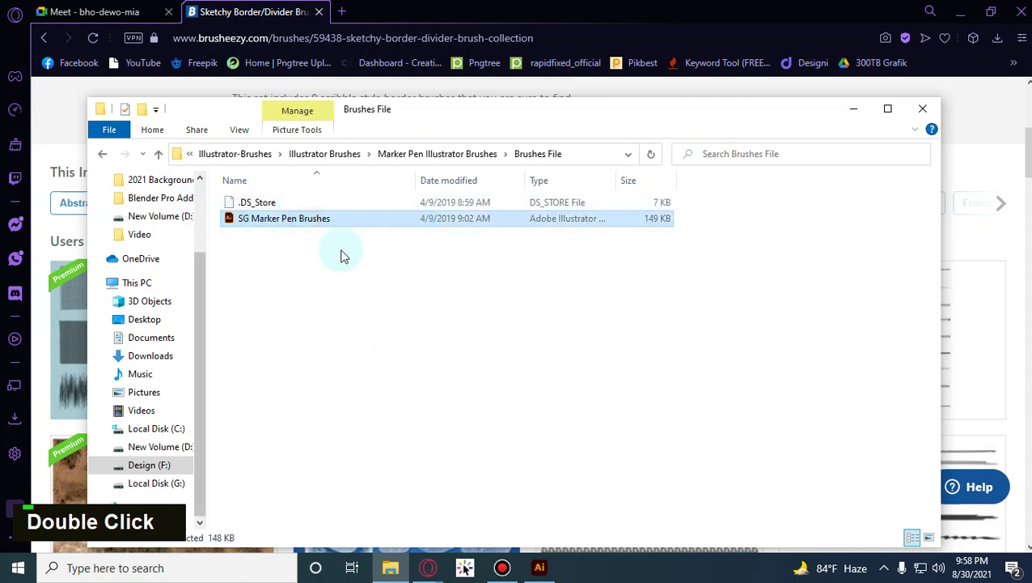
{"action": "mouse_move", "coordinate": [260, 223]}
{"action": "left_mouse_down"}
{"action": "mouse_move", "coordinate": [286, 224]}
{"action": "mouse_move", "coordinate": [390, 387]}
{"action": "mouse_move", "coordinate": [554, 569]}
{"action": "mouse_move", "coordinate": [539, 566]}
{"action": "mouse_move", "coordinate": [349, 57]}
{"action": "left_mouse_up"}
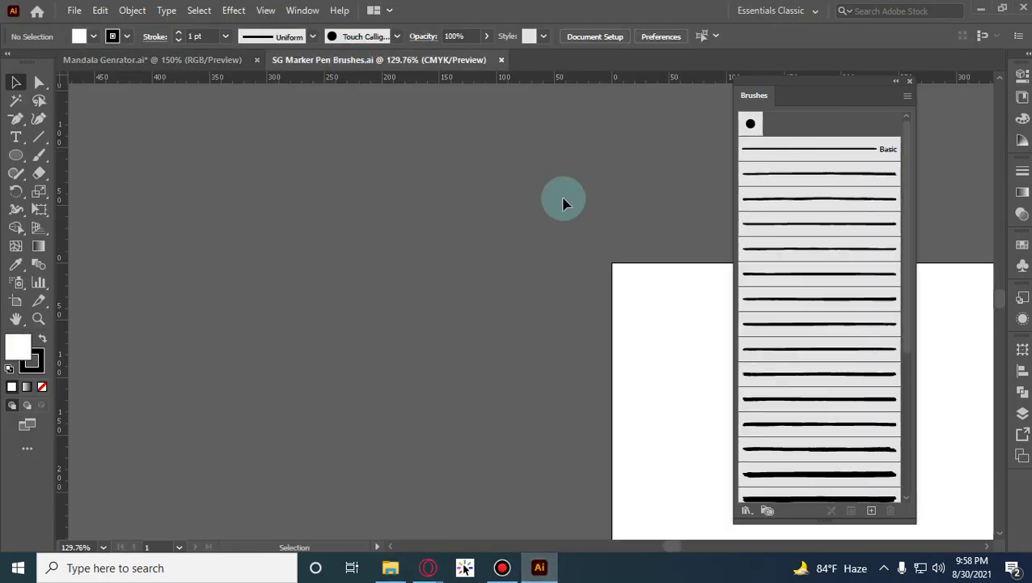
Place one marker brush's artwork on the canvas beside the artboard and transfer it into the Mandala Genrator document above the tapered shape.
{"action": "mouse_move", "coordinate": [835, 93]}
{"action": "left_mouse_down"}
{"action": "mouse_move", "coordinate": [648, 99]}
{"action": "mouse_move", "coordinate": [690, 80]}
{"action": "left_mouse_up"}
{"action": "left_click_drag", "start_coordinate": [386, 231], "coordinate": [311, 230]}
{"action": "left_click_drag", "start_coordinate": [244, 140], "coordinate": [530, 386]}
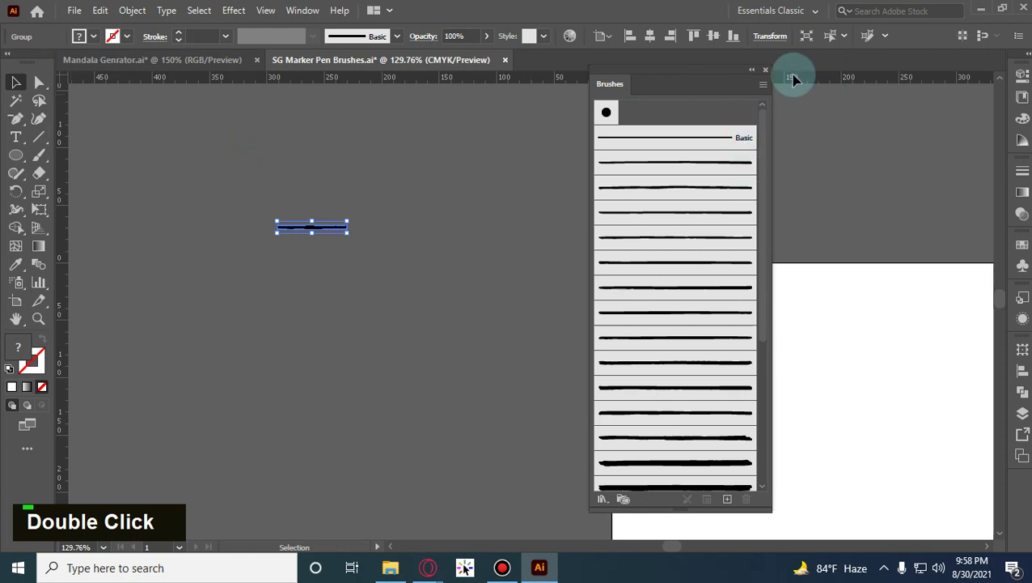
{"action": "mouse_move", "coordinate": [338, 234]}
{"action": "left_mouse_down"}
{"action": "mouse_move", "coordinate": [235, 138]}
{"action": "mouse_move", "coordinate": [182, 66]}
{"action": "mouse_move", "coordinate": [331, 194]}
{"action": "left_mouse_up"}
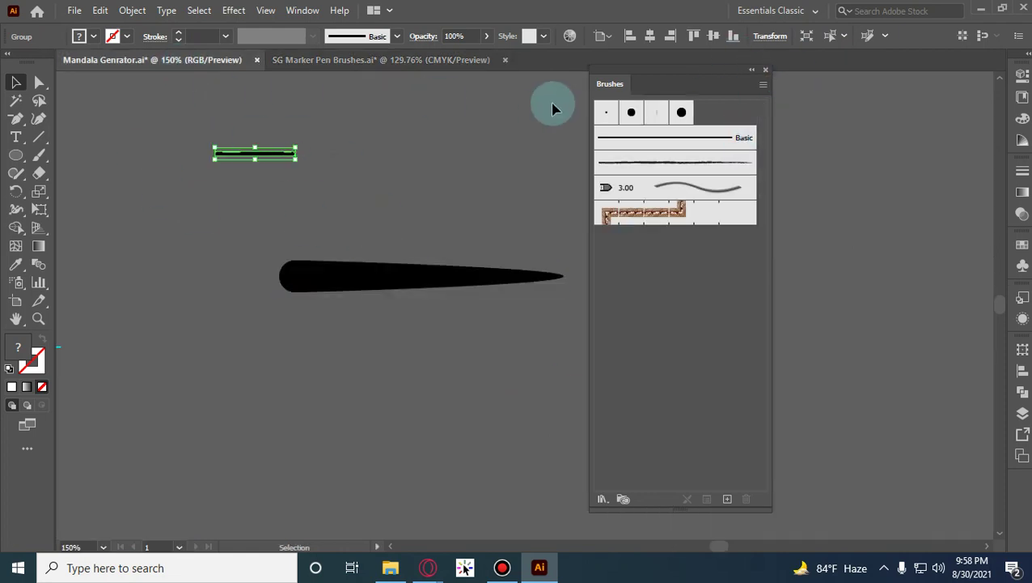
Close the SG Marker Pen Brushes document without saving and select the black tapered shape in Mandala Genrator.
{"action": "left_click", "coordinate": [504, 62]}
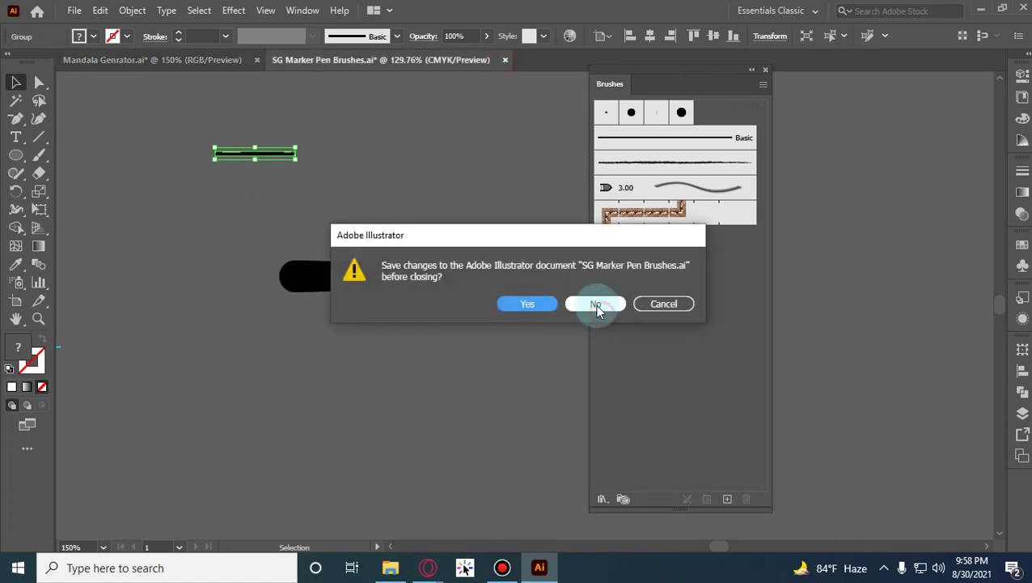
{"action": "double_click", "coordinate": [597, 306]}
{"action": "left_click", "coordinate": [421, 384]}
{"action": "mouse_move", "coordinate": [373, 180]}
{"action": "left_mouse_down"}
{"action": "mouse_move", "coordinate": [438, 422]}
{"action": "mouse_move", "coordinate": [417, 441]}
{"action": "left_mouse_up"}
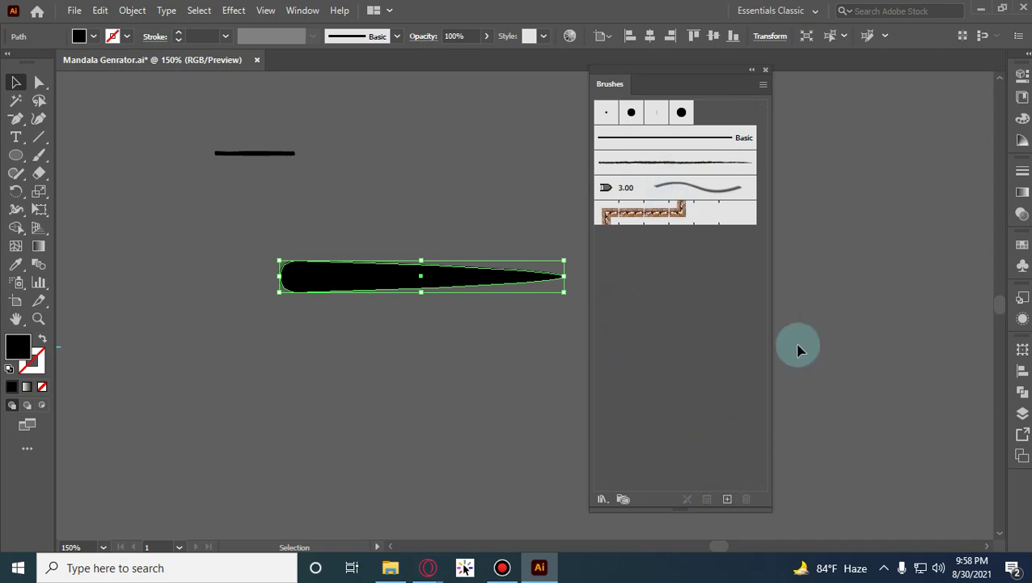
Create an art brush from the black tapered shape, with colorization method Tints.
{"action": "mouse_move", "coordinate": [383, 276]}
{"action": "left_mouse_down"}
{"action": "mouse_move", "coordinate": [585, 223]}
{"action": "mouse_move", "coordinate": [651, 256]}
{"action": "left_mouse_up"}
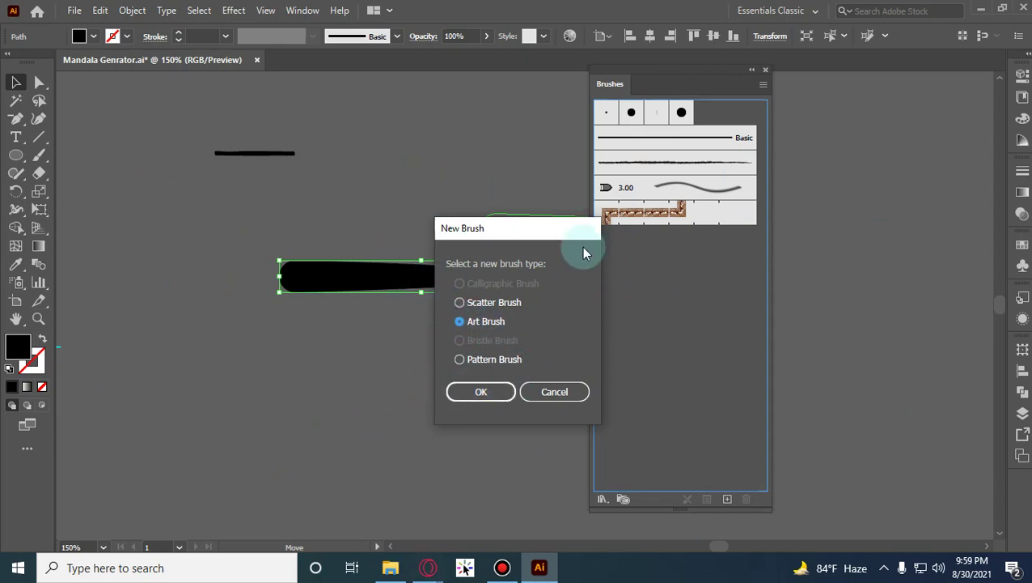
{"action": "left_click", "coordinate": [482, 392]}
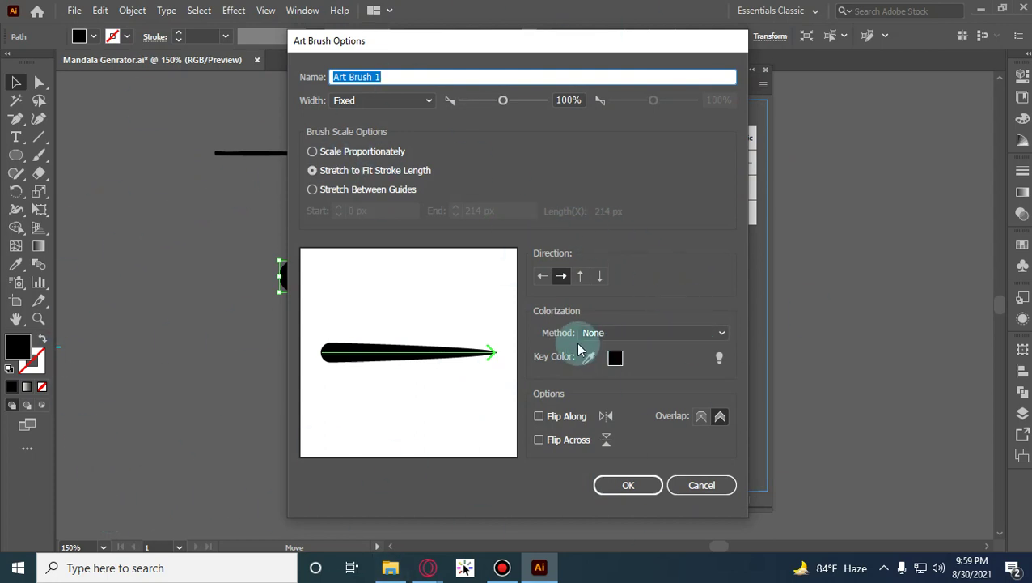
{"action": "left_click", "coordinate": [638, 333]}
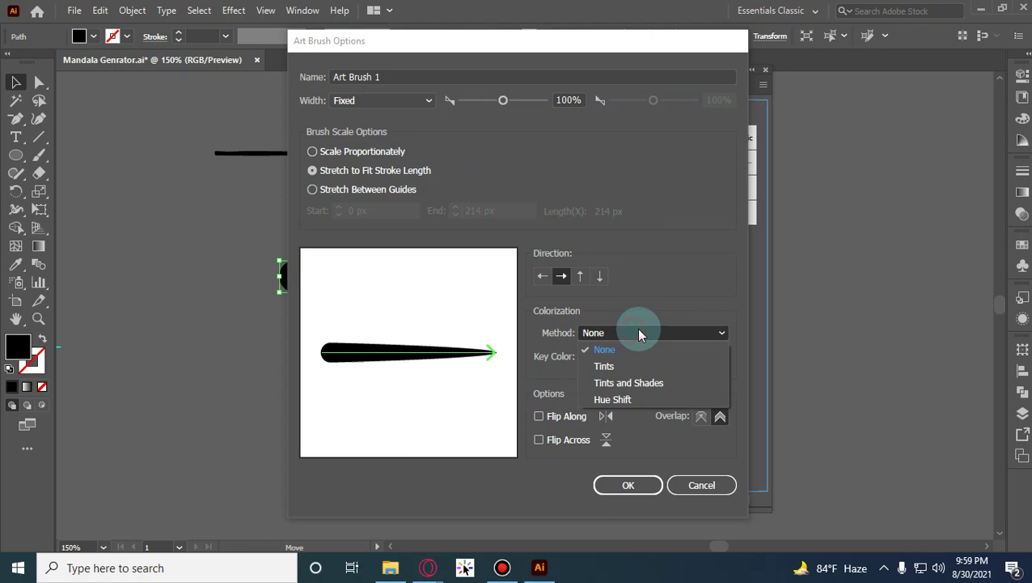
{"action": "left_click", "coordinate": [612, 367]}
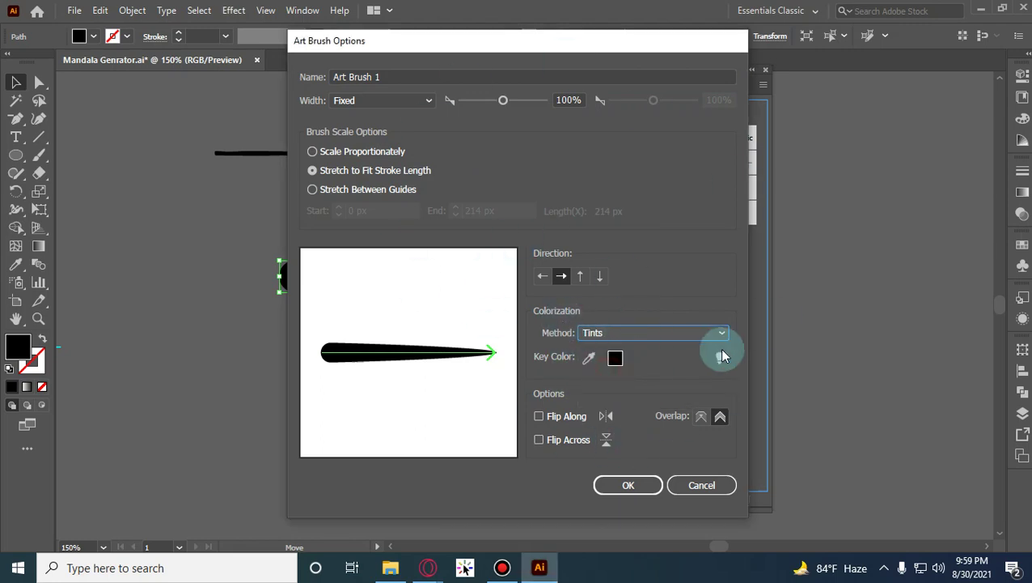
{"action": "left_click", "coordinate": [629, 486]}
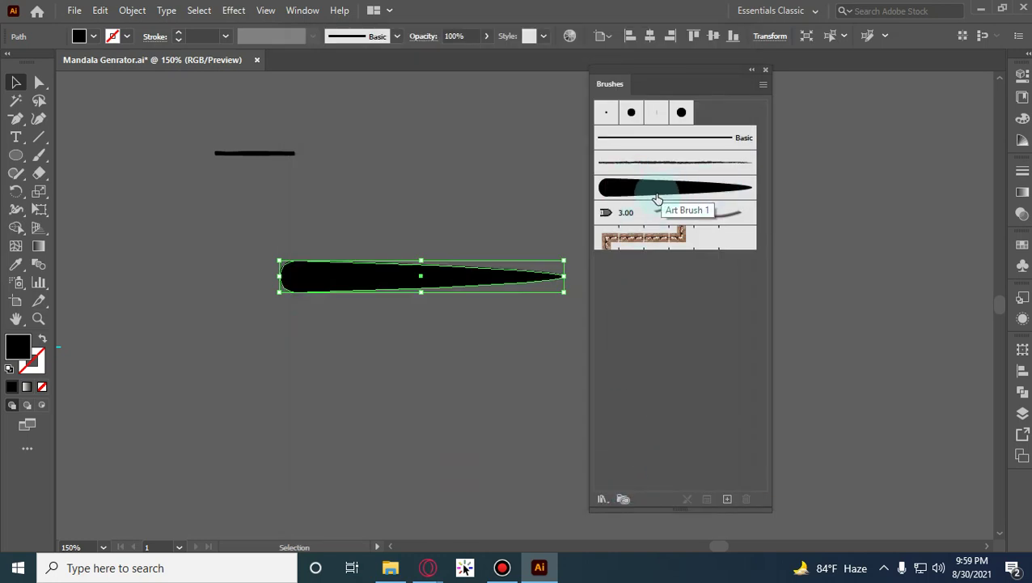
Reselect the black tapered shape and scale it down proportionally about its centre to about 153 px long.
{"action": "left_click", "coordinate": [369, 445]}
{"action": "left_click", "coordinate": [402, 285]}
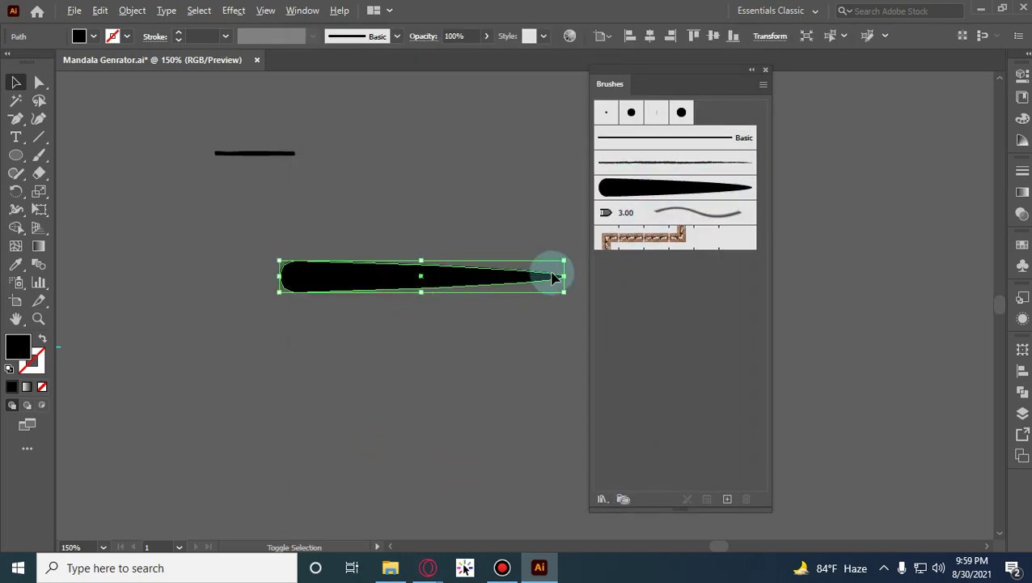
{"action": "left_click_drag", "start_coordinate": [564, 260], "coordinate": [523, 265]}
Create a second art brush from the reduced tapered shape, with its direction reversed to point left and colorization method Tints.
{"action": "left_click_drag", "start_coordinate": [368, 281], "coordinate": [637, 304]}
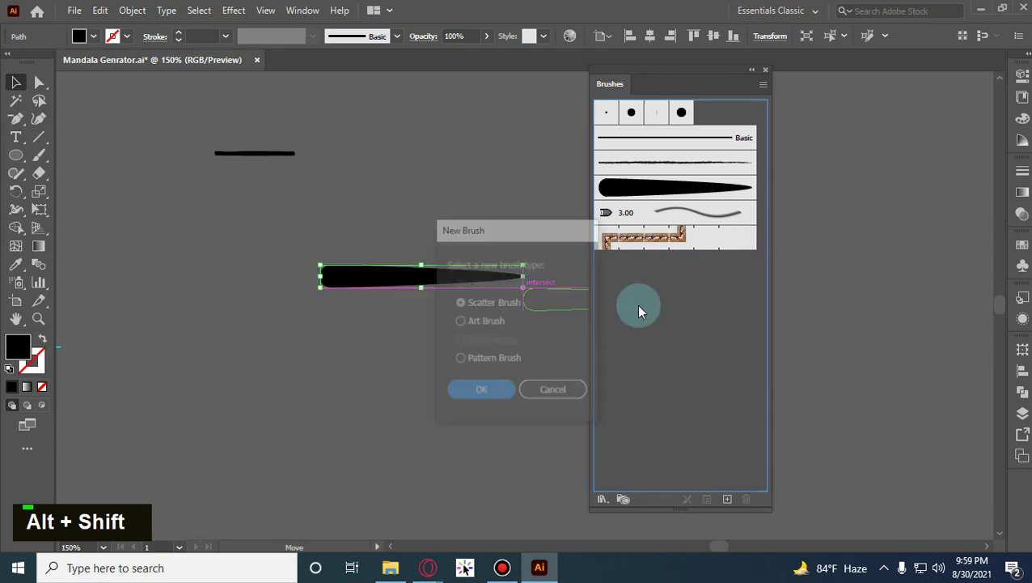
{"action": "left_click", "coordinate": [462, 323]}
{"action": "double_click", "coordinate": [480, 393]}
{"action": "left_click", "coordinate": [561, 276]}
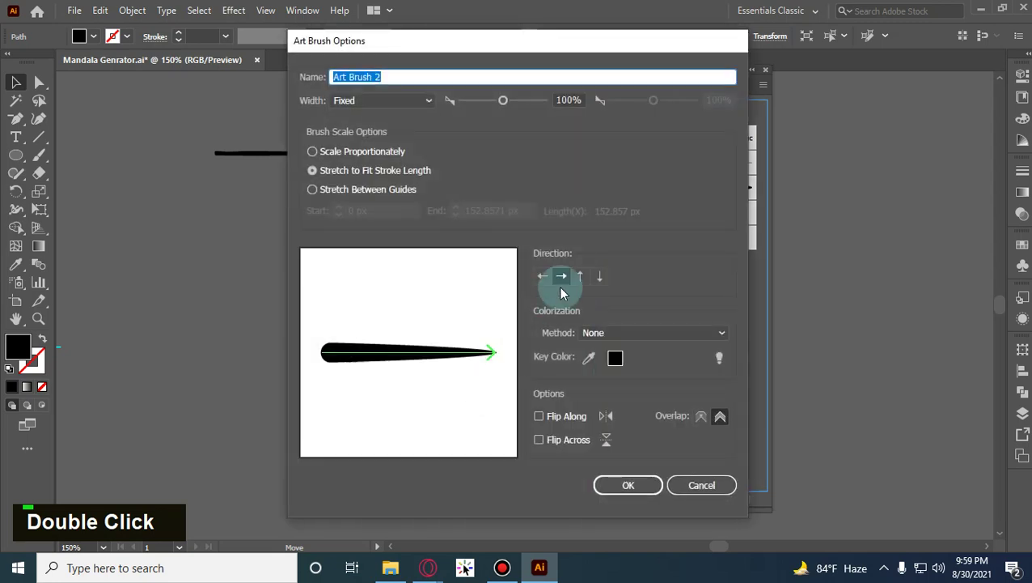
{"action": "left_click", "coordinate": [421, 354]}
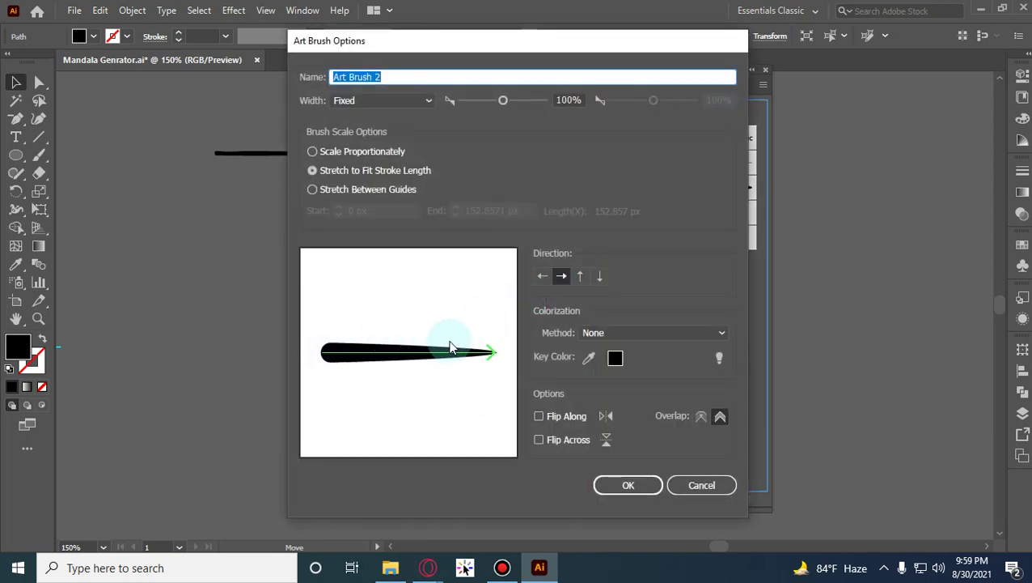
{"action": "left_click", "coordinate": [545, 276]}
{"action": "left_click", "coordinate": [362, 346]}
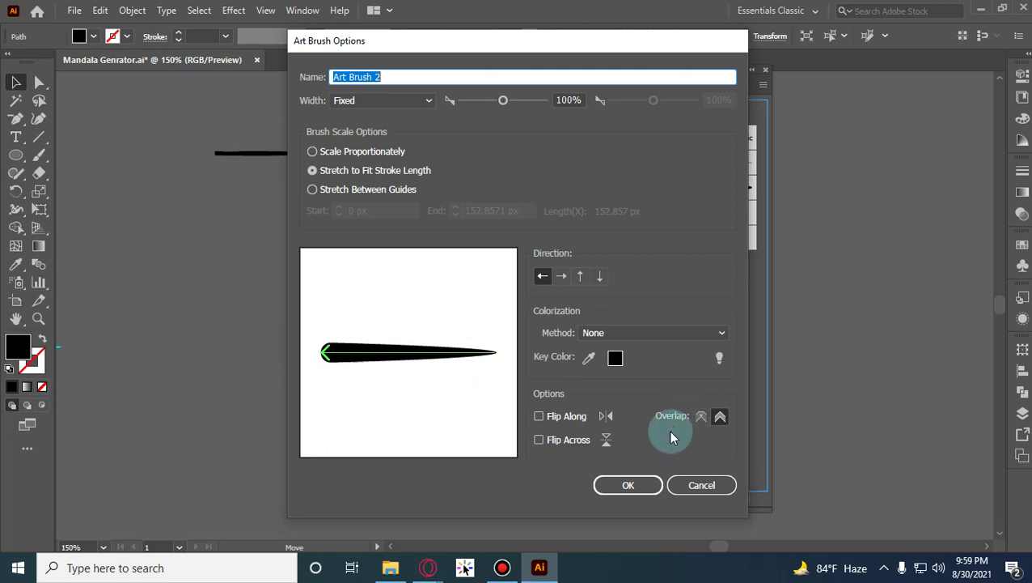
{"action": "left_click", "coordinate": [641, 350]}
{"action": "left_click", "coordinate": [633, 358]}
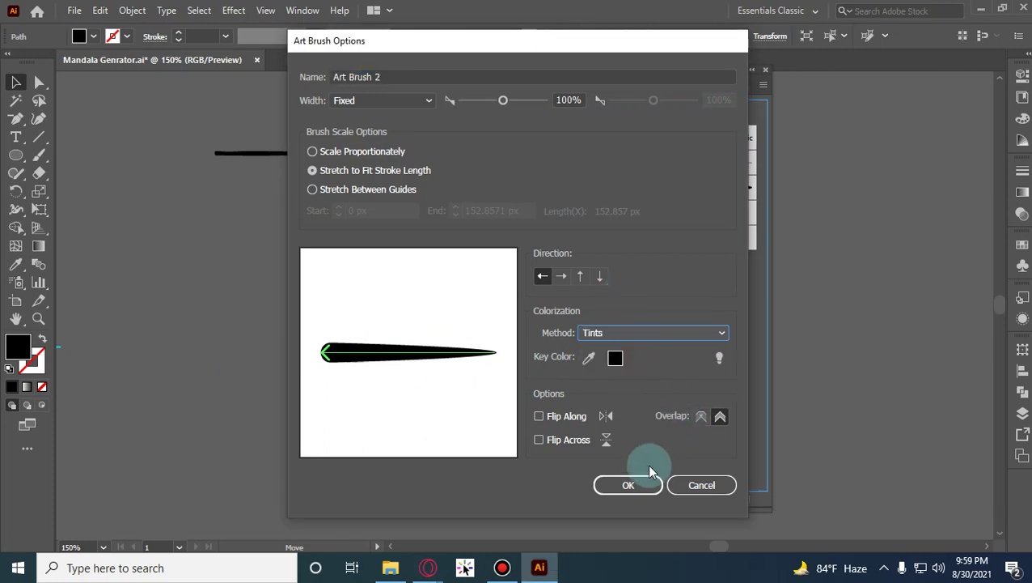
{"action": "left_click", "coordinate": [646, 484]}
{"action": "left_click", "coordinate": [391, 362]}
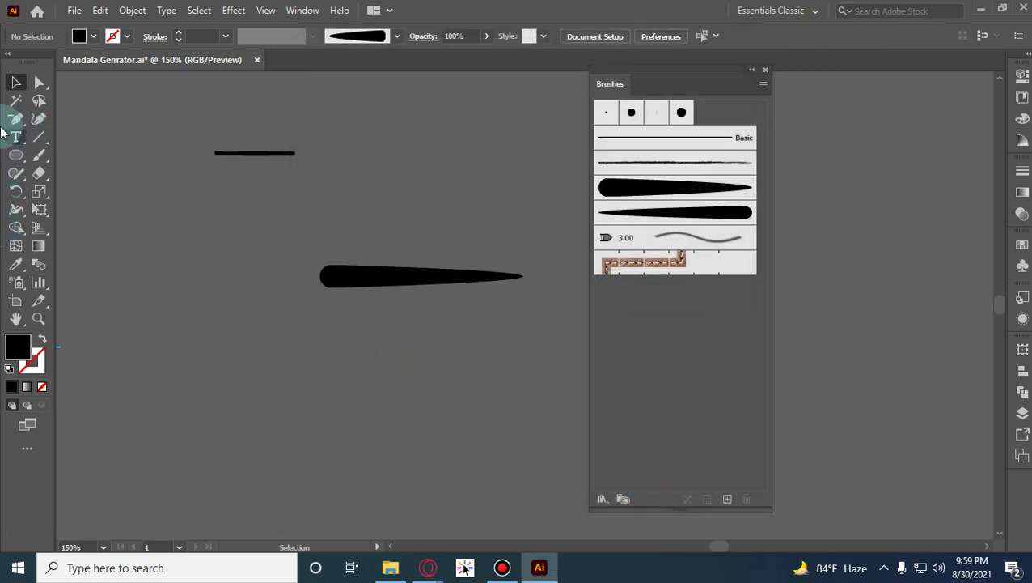
Test the two tapered brushes with one Paintbrush stroke each below the shape, undoing each stroke.
{"action": "left_click", "coordinate": [43, 160]}
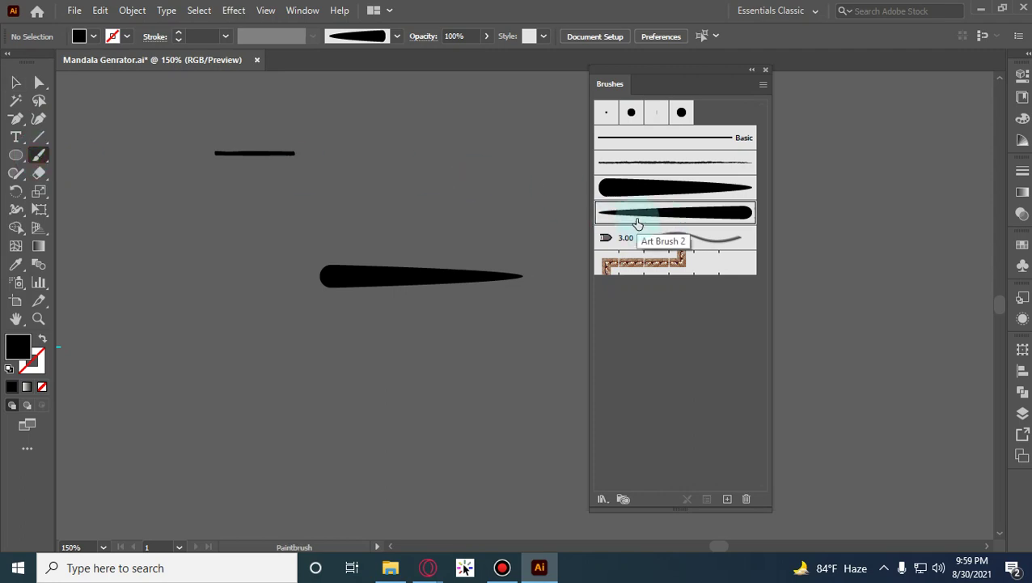
{"action": "left_click_drag", "start_coordinate": [182, 420], "coordinate": [424, 364]}
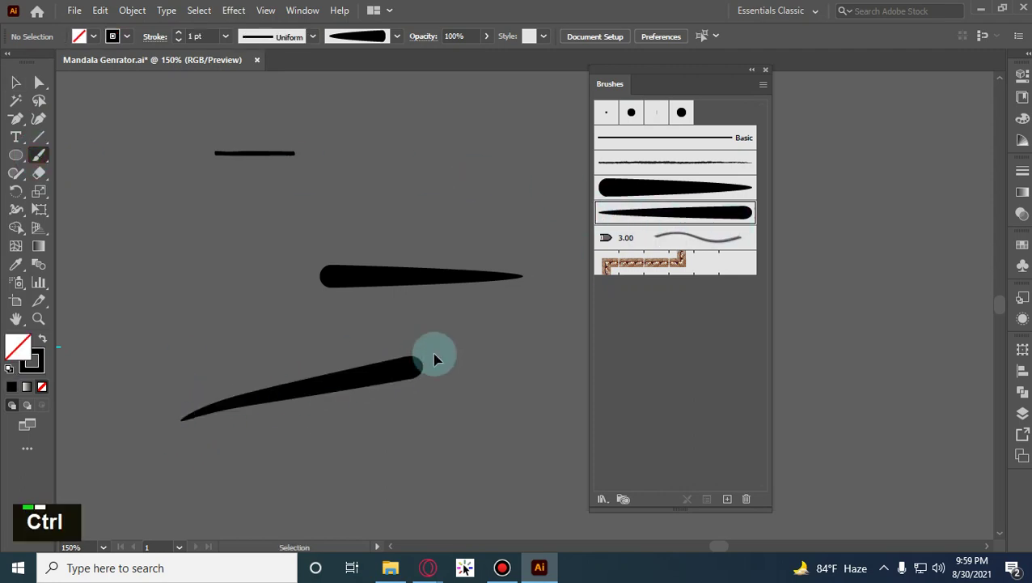
{"action": "key", "text": "ctrl+z"}
{"action": "left_click", "coordinate": [619, 198]}
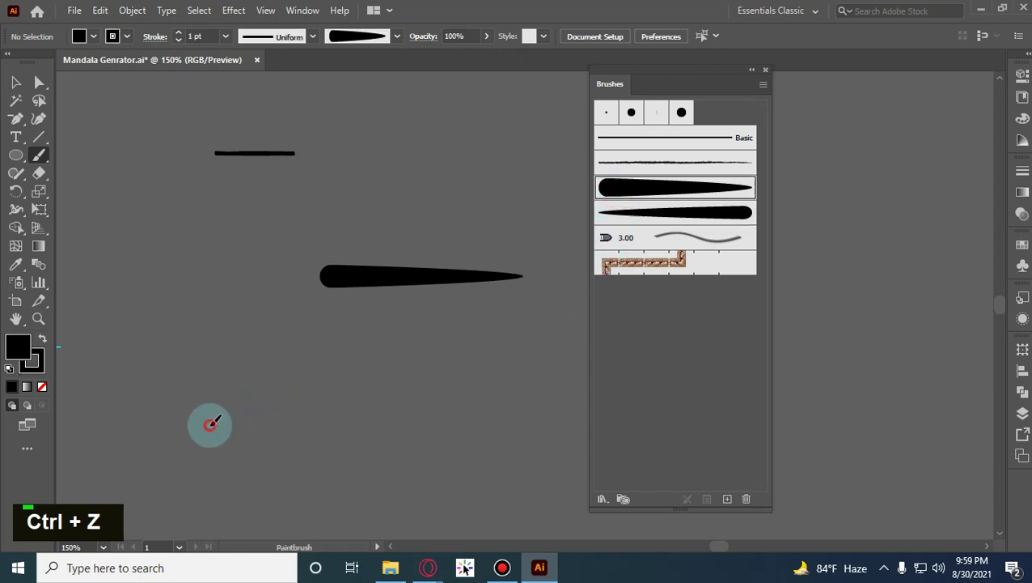
{"action": "mouse_move", "coordinate": [212, 424]}
{"action": "left_mouse_down"}
{"action": "mouse_move", "coordinate": [334, 376]}
{"action": "mouse_move", "coordinate": [429, 355]}
{"action": "left_mouse_up"}
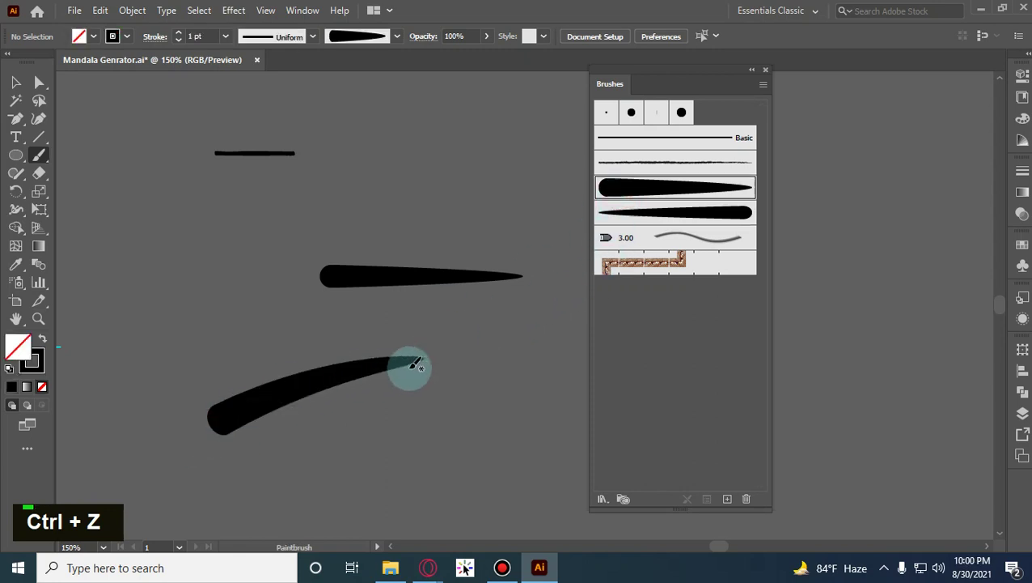
{"action": "key", "text": "ctrl+z"}
Create an art brush from the thin marker stroke above the tapered shape, with colorization method Tints.
{"action": "left_click", "coordinate": [16, 82]}
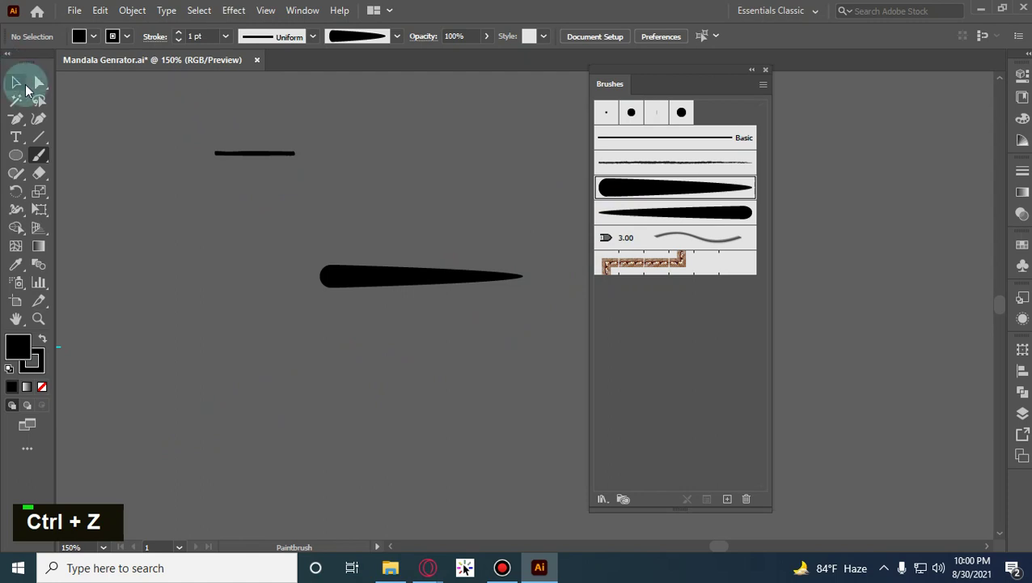
{"action": "left_click", "coordinate": [253, 158]}
{"action": "mouse_move", "coordinate": [267, 155]}
{"action": "left_mouse_down"}
{"action": "mouse_move", "coordinate": [622, 345]}
{"action": "mouse_move", "coordinate": [693, 366]}
{"action": "left_mouse_up"}
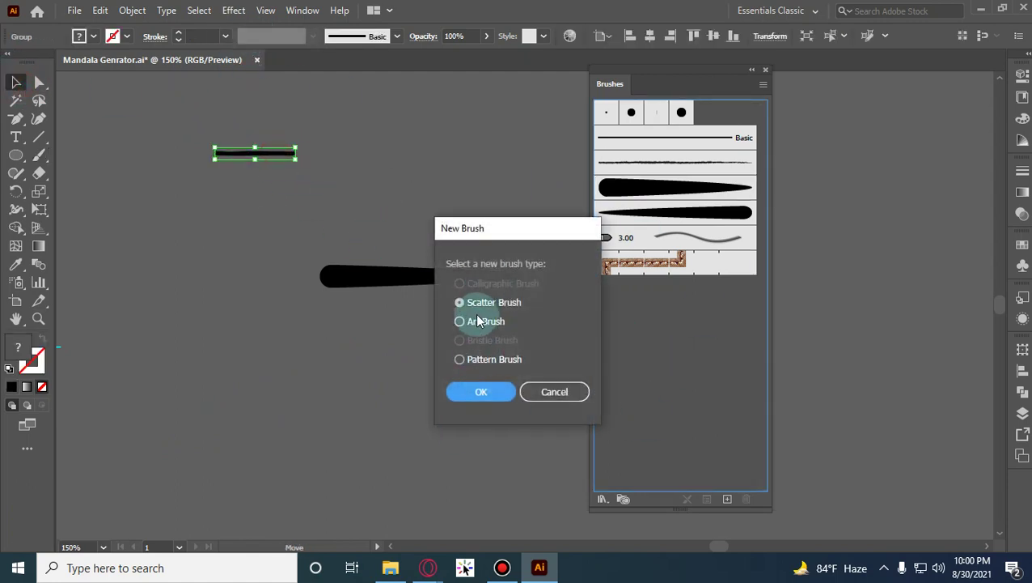
{"action": "left_click", "coordinate": [462, 400]}
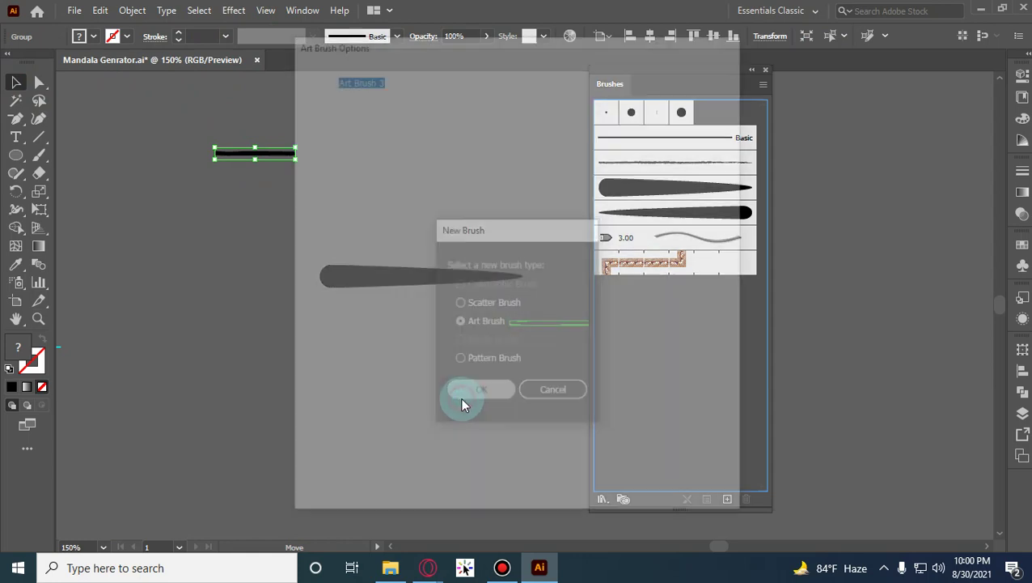
{"action": "left_click", "coordinate": [624, 344]}
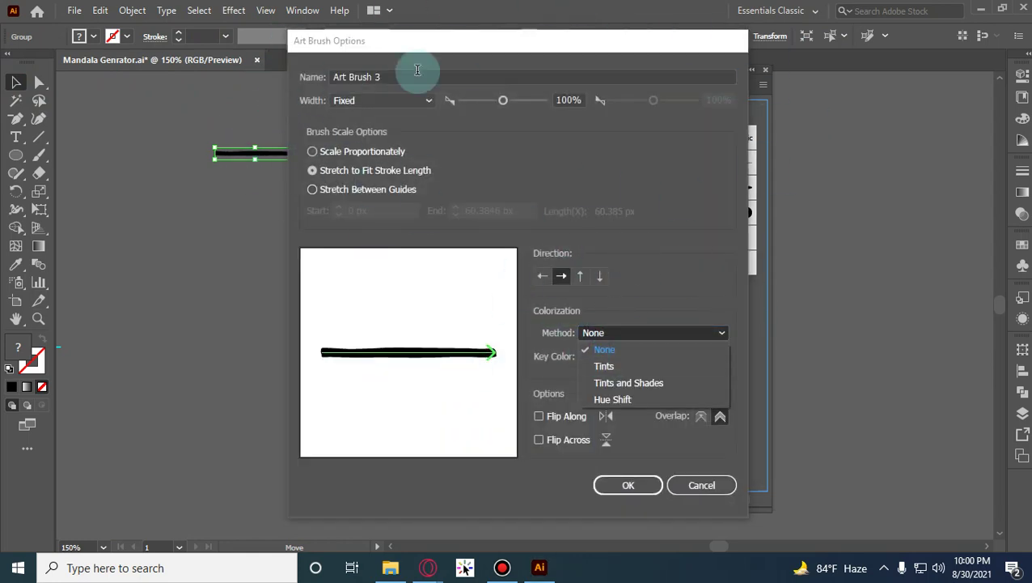
{"action": "left_click", "coordinate": [660, 367]}
{"action": "left_click", "coordinate": [628, 486]}
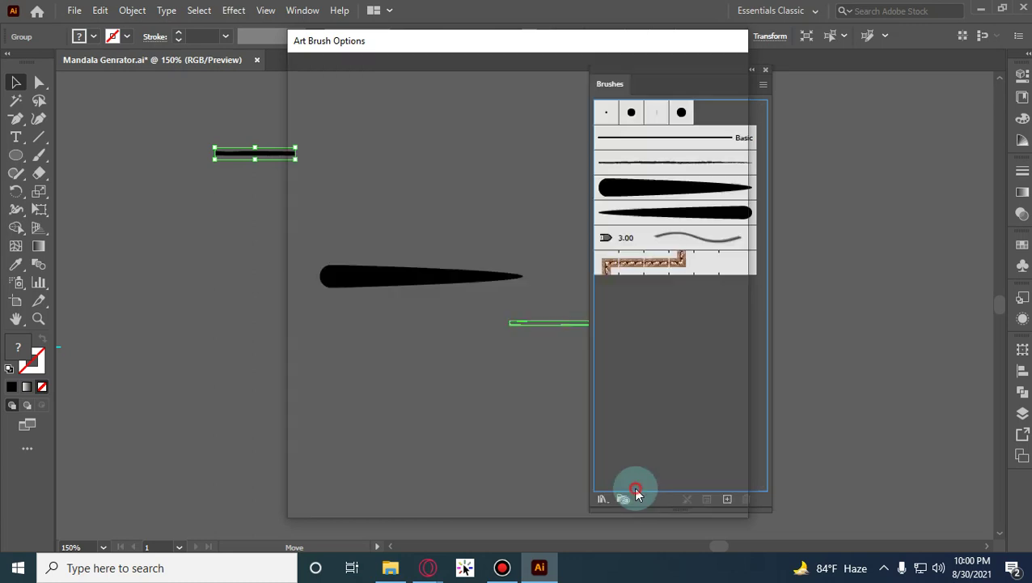
{"action": "left_click", "coordinate": [467, 405]}
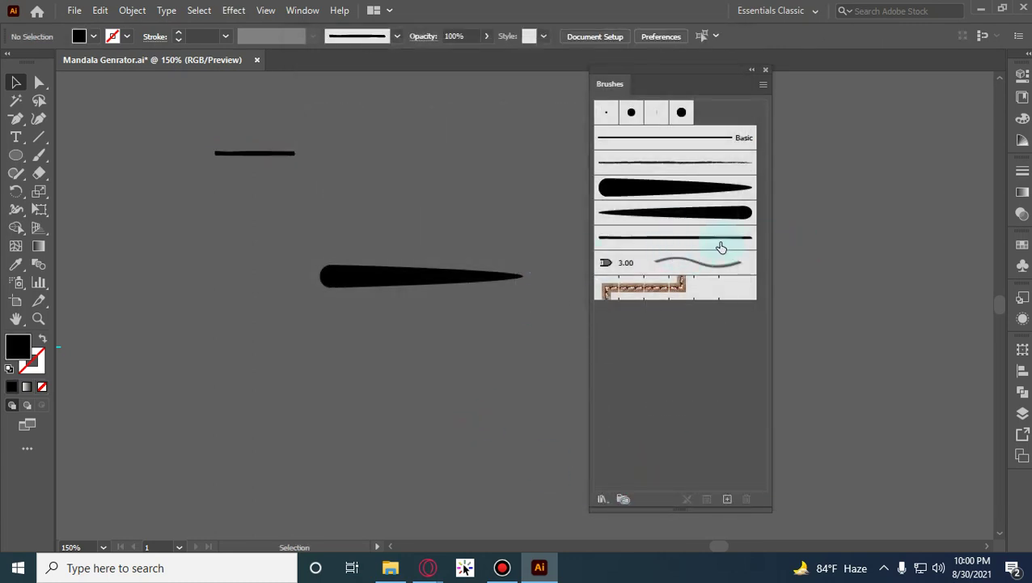
Test the new marker brush with several freehand Paintbrush strokes around the tapered shape, then undo them all.
{"action": "left_click", "coordinate": [644, 240]}
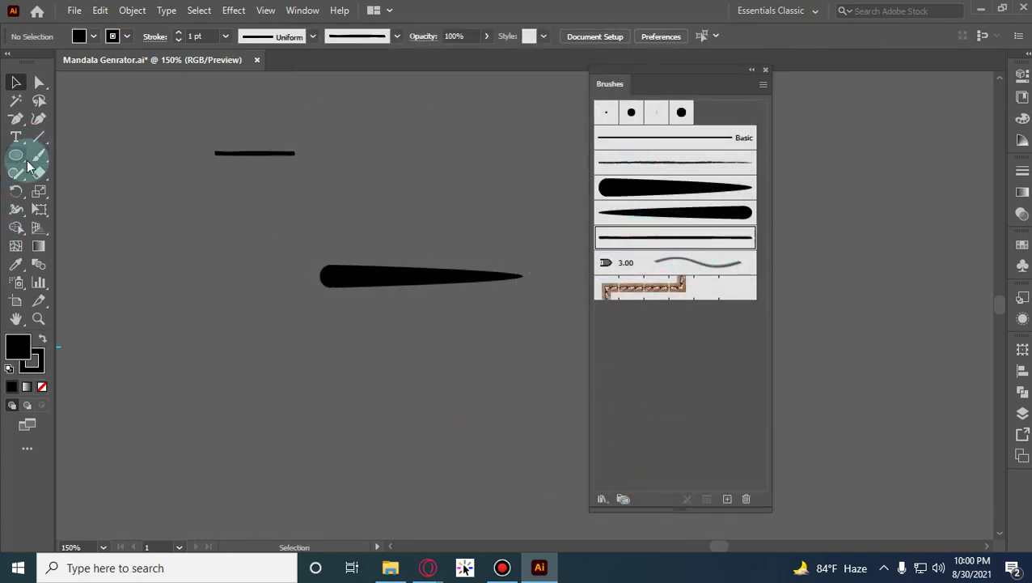
{"action": "left_click", "coordinate": [38, 154]}
{"action": "mouse_move", "coordinate": [170, 441]}
{"action": "left_mouse_down"}
{"action": "mouse_move", "coordinate": [463, 402]}
{"action": "mouse_move", "coordinate": [96, 330]}
{"action": "left_mouse_up"}
{"action": "left_click_drag", "start_coordinate": [295, 421], "coordinate": [501, 254]}
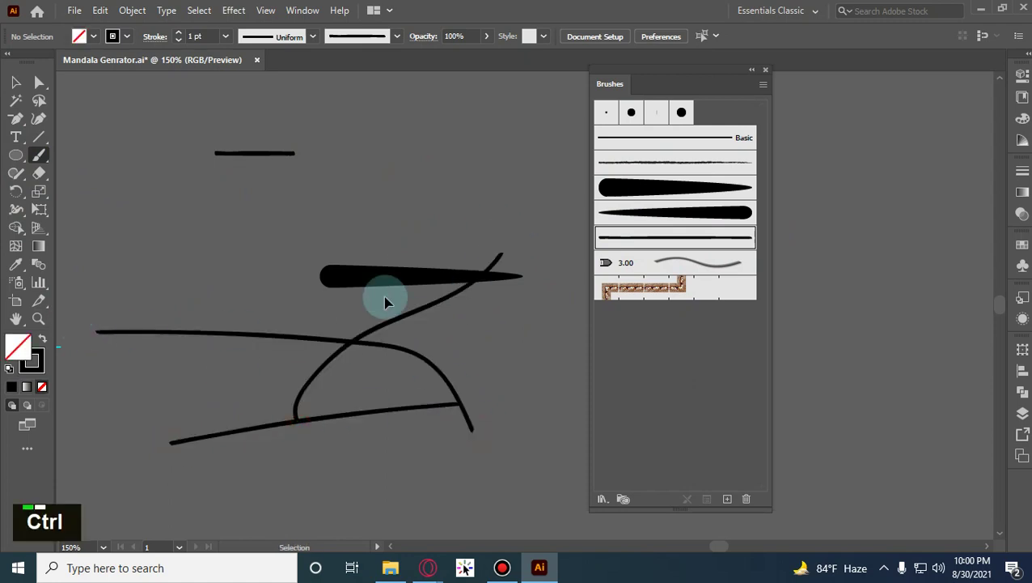
{"action": "key", "text": "ctrl+z"}
{"action": "key", "text": "ctrl+z"}
{"action": "key", "text": "ctrl+z"}
{"action": "key", "text": "ctrl+z"}
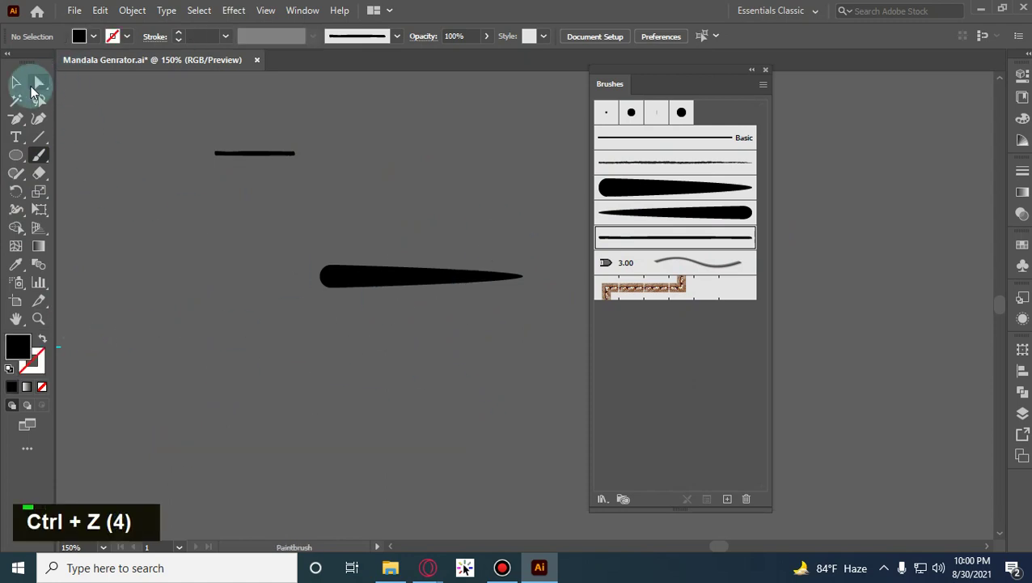
Delete the marker stroke and the tapered shape from the canvas.
{"action": "left_click", "coordinate": [16, 83]}
{"action": "left_click_drag", "start_coordinate": [179, 134], "coordinate": [473, 348]}
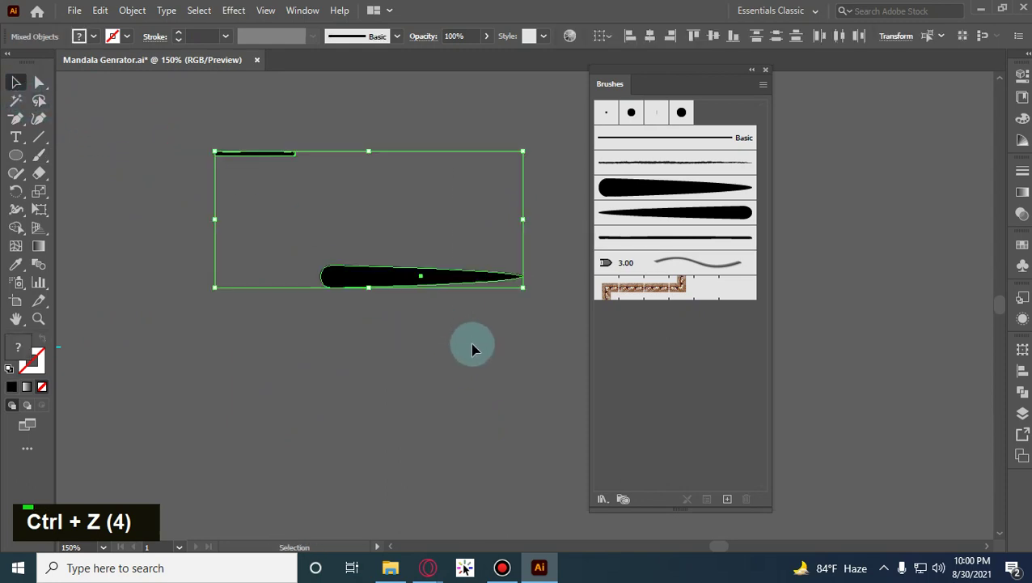
{"action": "key", "text": "Delete"}
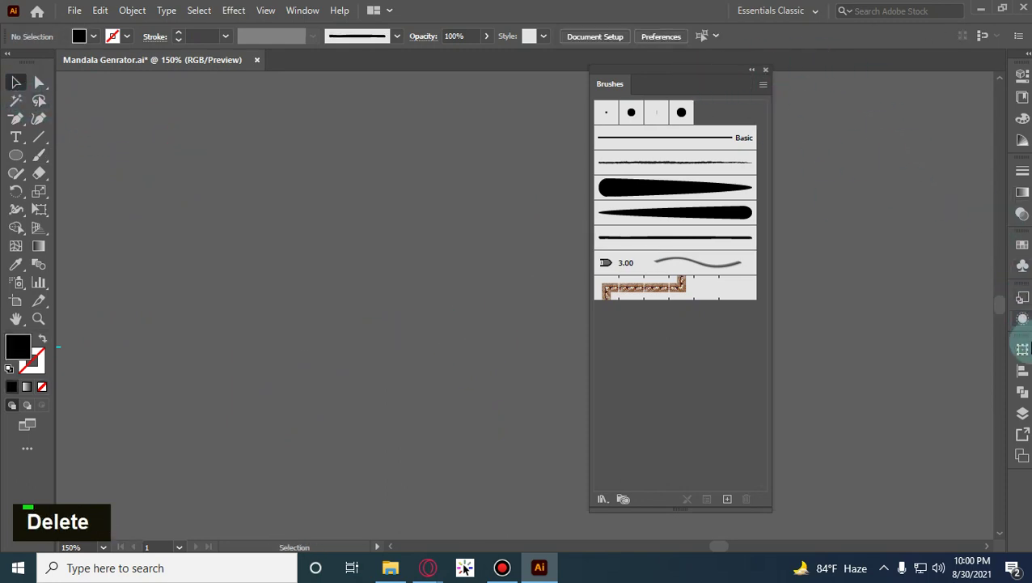
Bring the radial guide artboard into view and dock the floating Brushes panel between Swatches and Symbols.
{"action": "scroll", "coordinate": [461, 293], "scroll_direction": "down", "scroll_amount": 5}
{"action": "left_click_drag", "start_coordinate": [408, 369], "coordinate": [532, 337]}
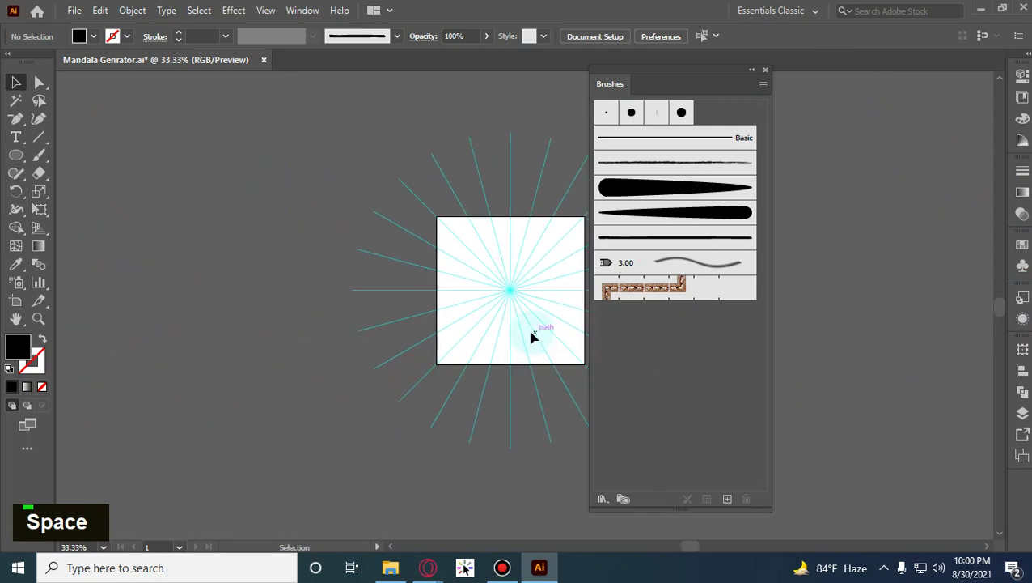
{"action": "scroll", "coordinate": [531, 336], "scroll_direction": "up", "scroll_amount": 4}
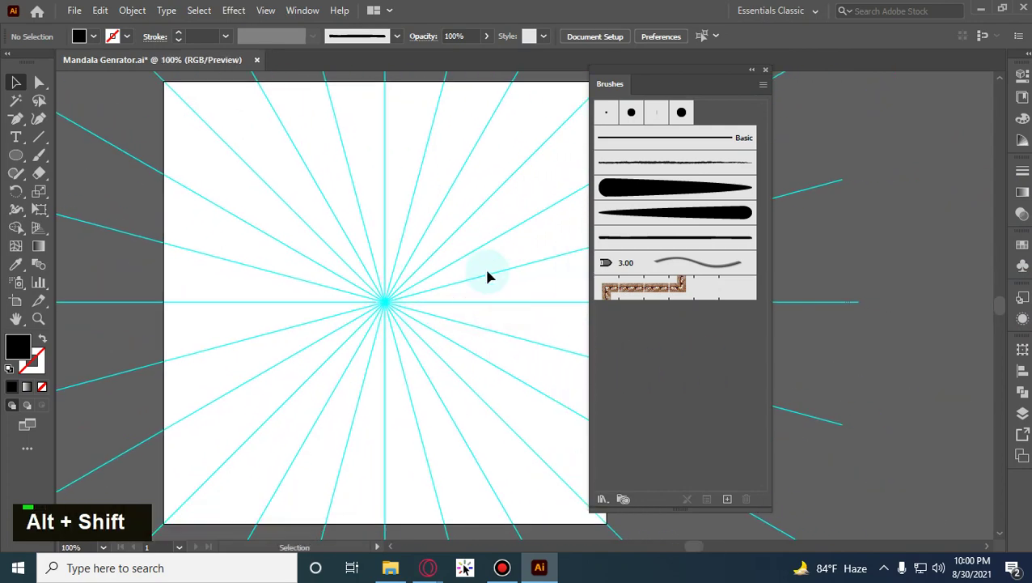
{"action": "left_click_drag", "start_coordinate": [488, 277], "coordinate": [445, 277]}
{"action": "mouse_move", "coordinate": [726, 71]}
{"action": "left_mouse_down"}
{"action": "mouse_move", "coordinate": [995, 275]}
{"action": "mouse_move", "coordinate": [1028, 402]}
{"action": "left_mouse_up"}
{"action": "left_click_drag", "start_coordinate": [1024, 425], "coordinate": [1013, 253]}
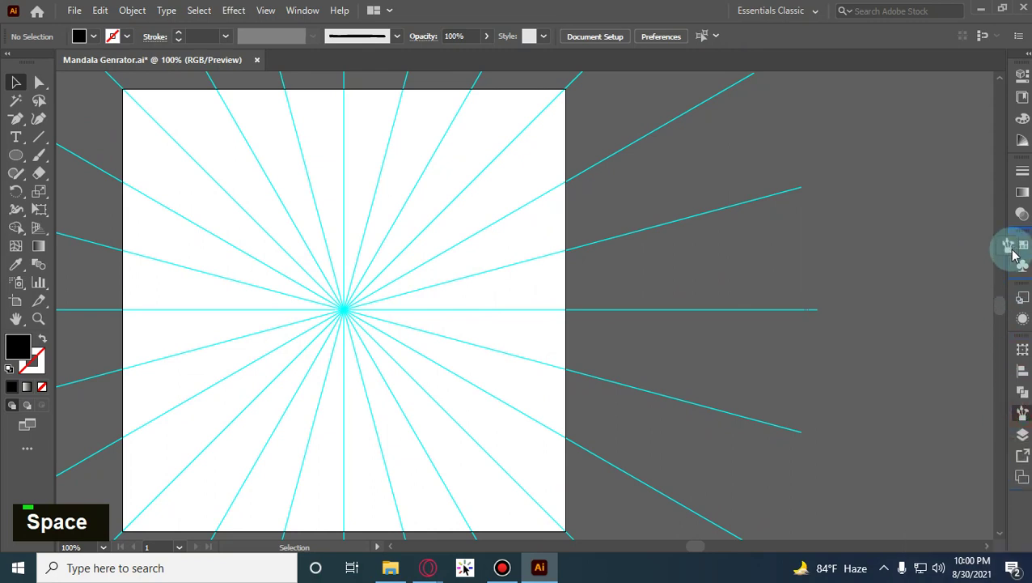
{"action": "left_click_drag", "start_coordinate": [1022, 206], "coordinate": [1024, 267]}
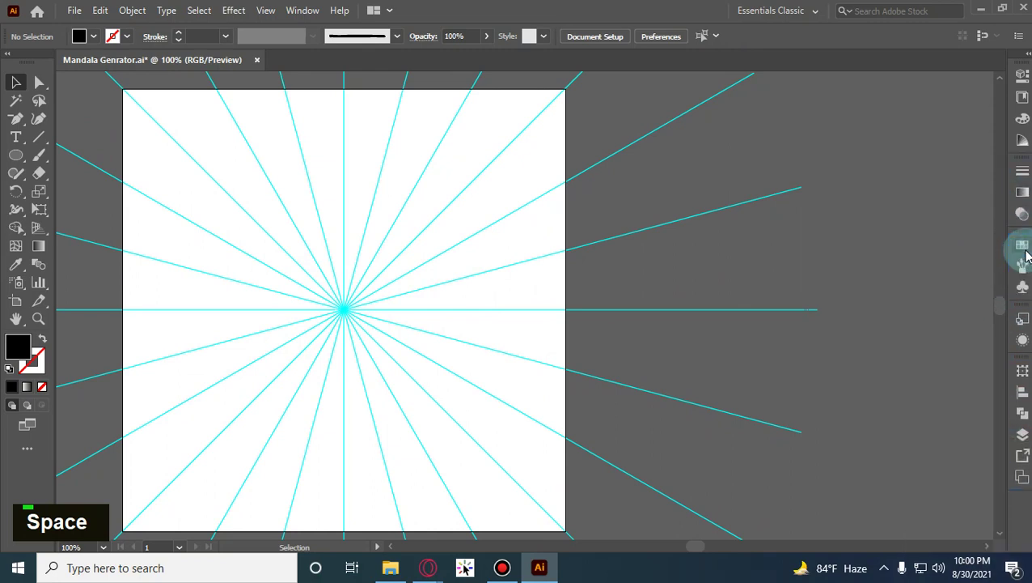
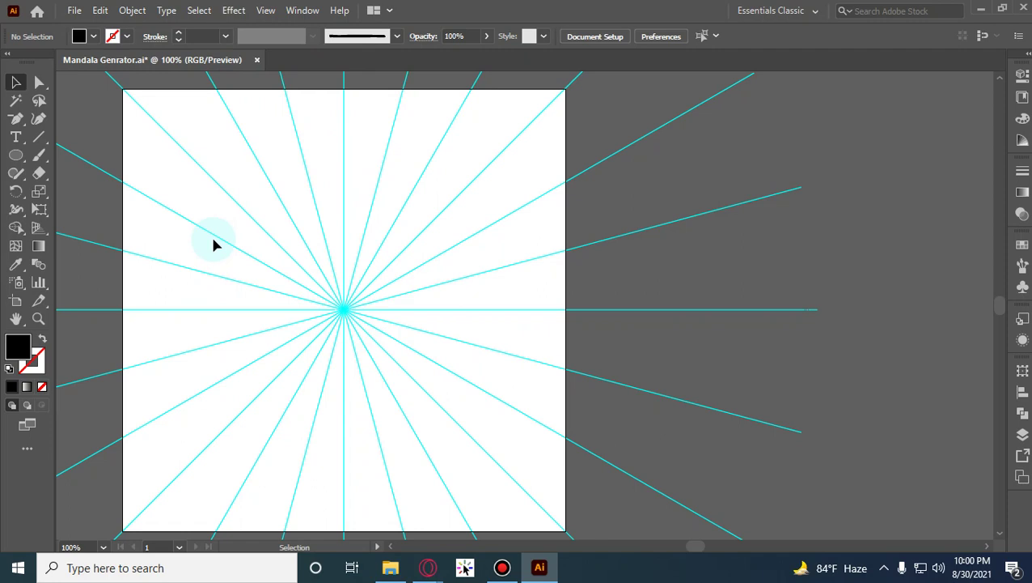
Set the Paintbrush tool's fidelity to its smoothest setting and accept the tool options.
{"action": "double_click", "coordinate": [43, 159]}
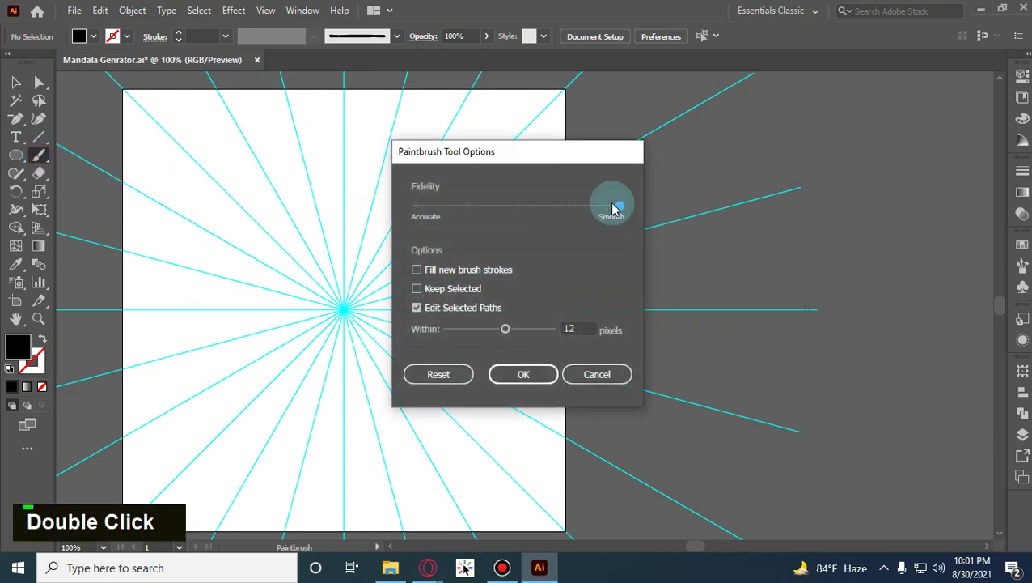
{"action": "left_click_drag", "start_coordinate": [620, 207], "coordinate": [684, 231]}
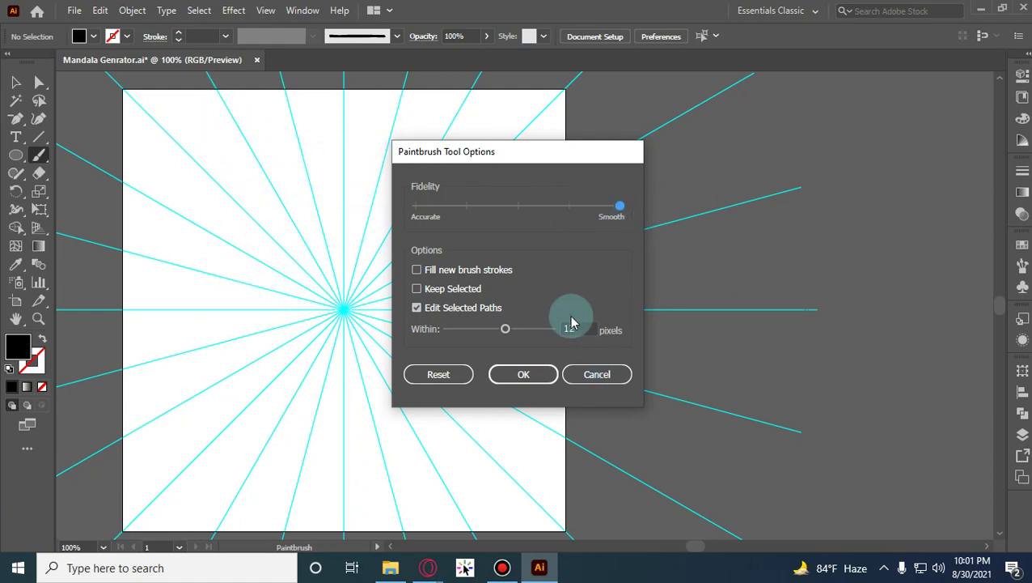
{"action": "left_click", "coordinate": [521, 209]}
{"action": "left_click_drag", "start_coordinate": [520, 210], "coordinate": [619, 207]}
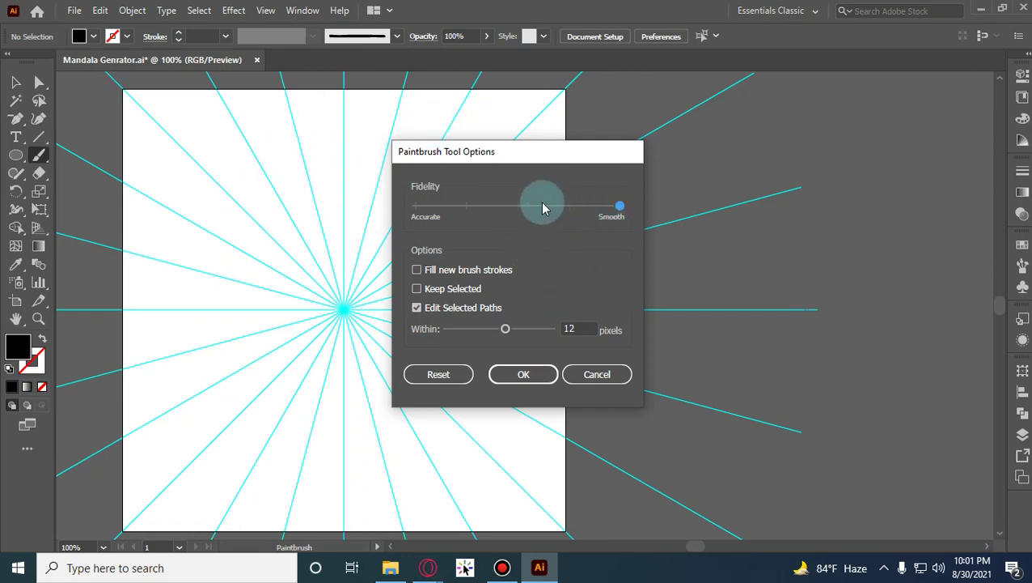
{"action": "left_click", "coordinate": [51, 147]}
{"action": "left_click", "coordinate": [625, 371]}
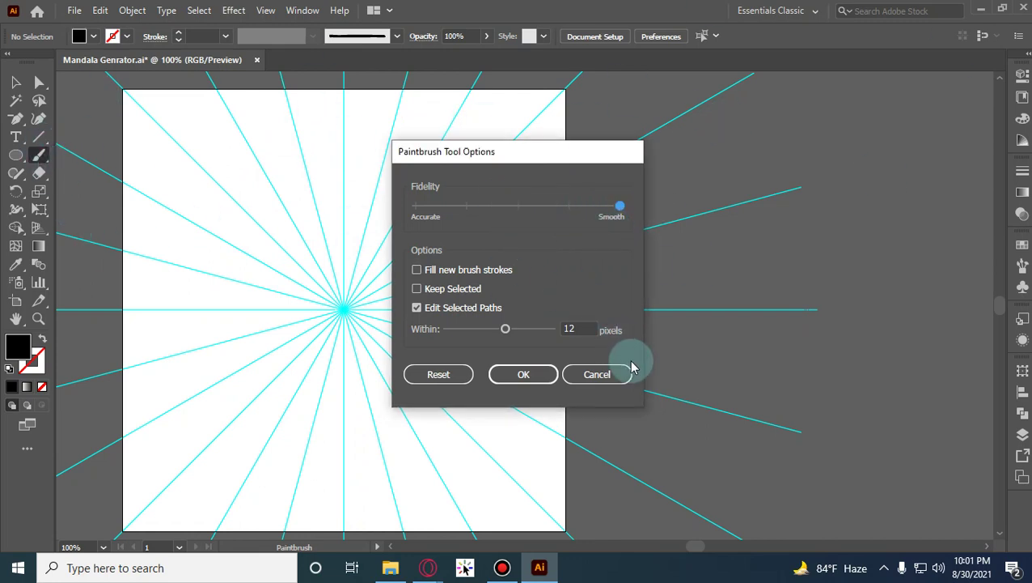
{"action": "double_click", "coordinate": [38, 156]}
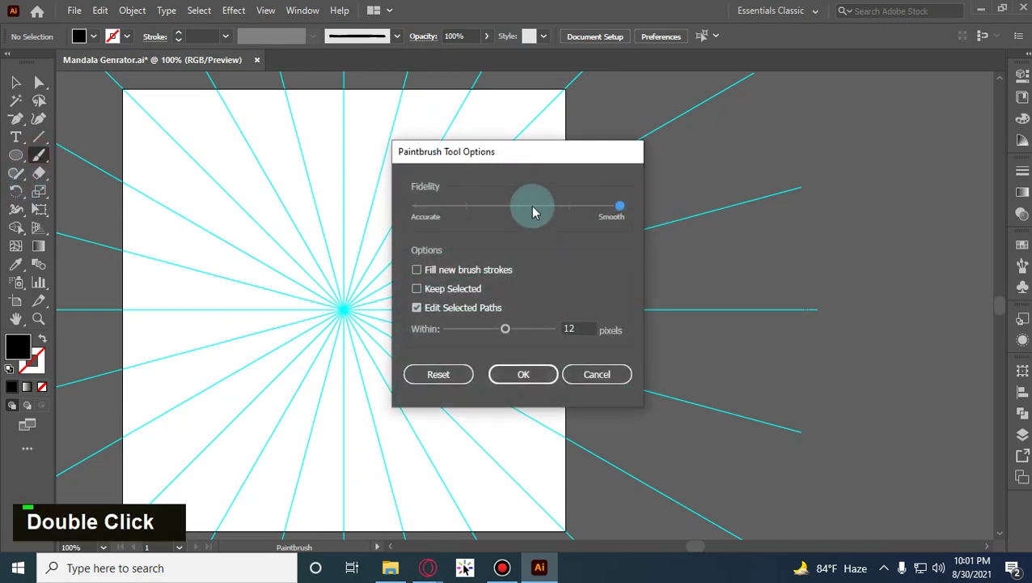
{"action": "left_click", "coordinate": [545, 370]}
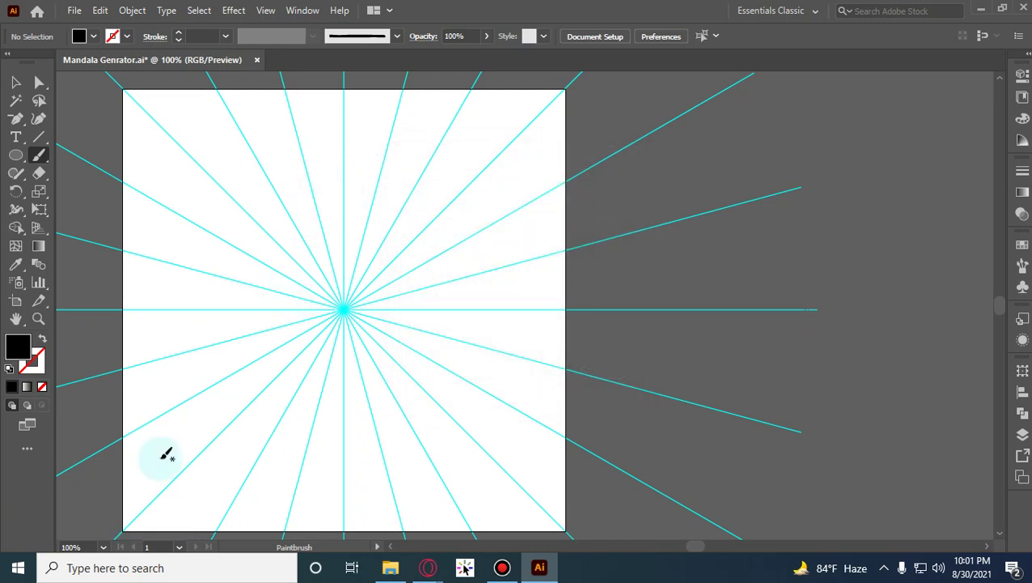
Swap the fill and stroke to get a black stroke without fill, and choose the tapered art brush that starts thin and ends thick.
{"action": "left_click", "coordinate": [42, 338]}
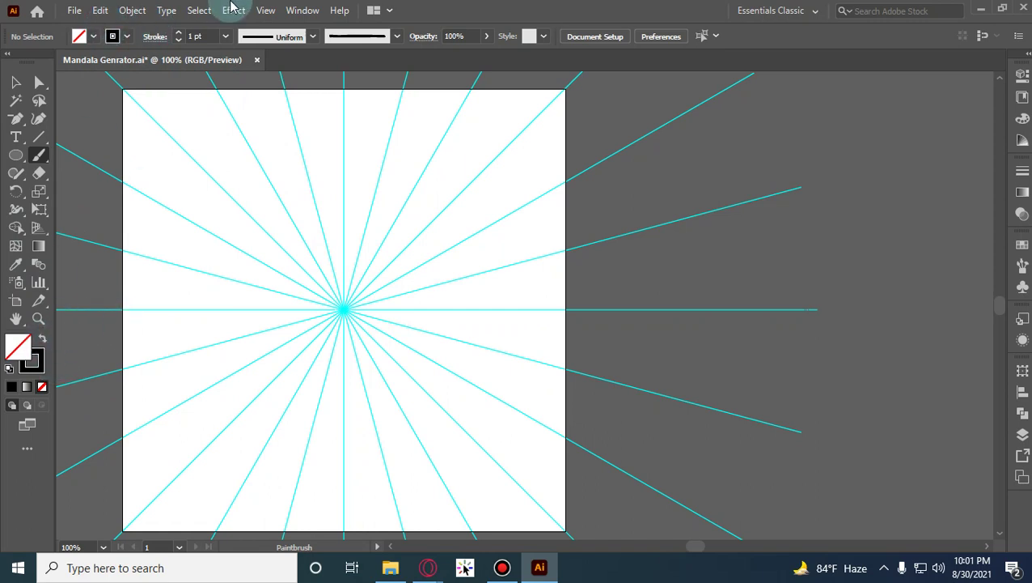
{"action": "double_click", "coordinate": [175, 41]}
{"action": "left_click", "coordinate": [178, 33]}
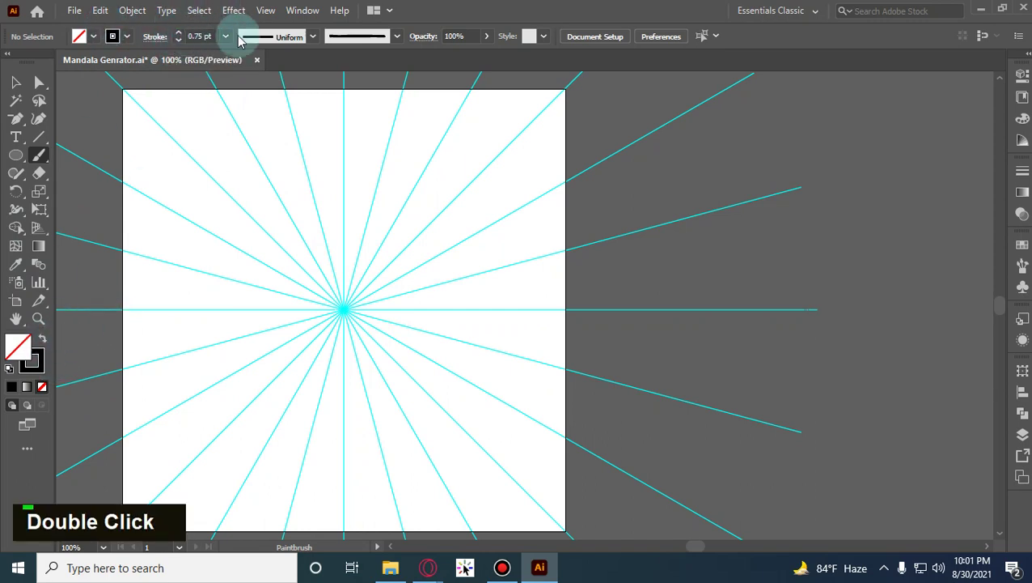
{"action": "left_click", "coordinate": [1022, 266]}
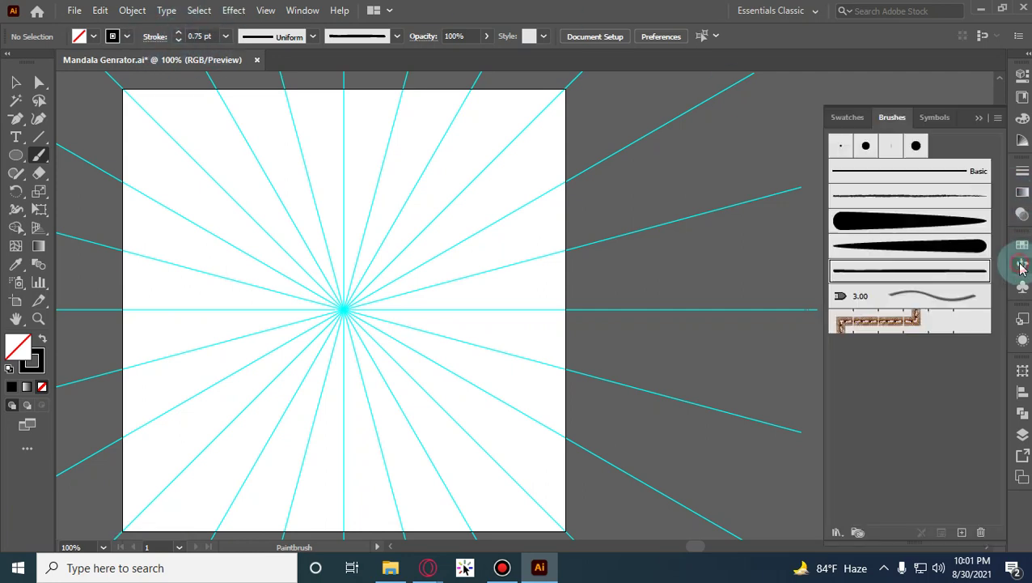
{"action": "left_click", "coordinate": [945, 252]}
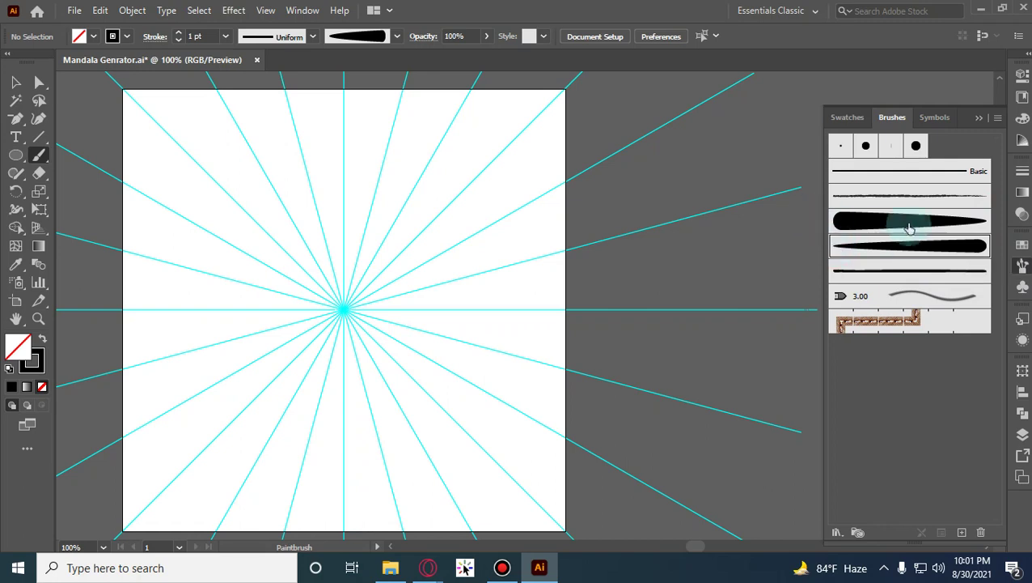
Test the tapered brush with two freehand strokes above the guide centre, then undo both.
{"action": "scroll", "coordinate": [339, 289], "scroll_direction": "up", "scroll_amount": 1, "text": "alt+shift"}
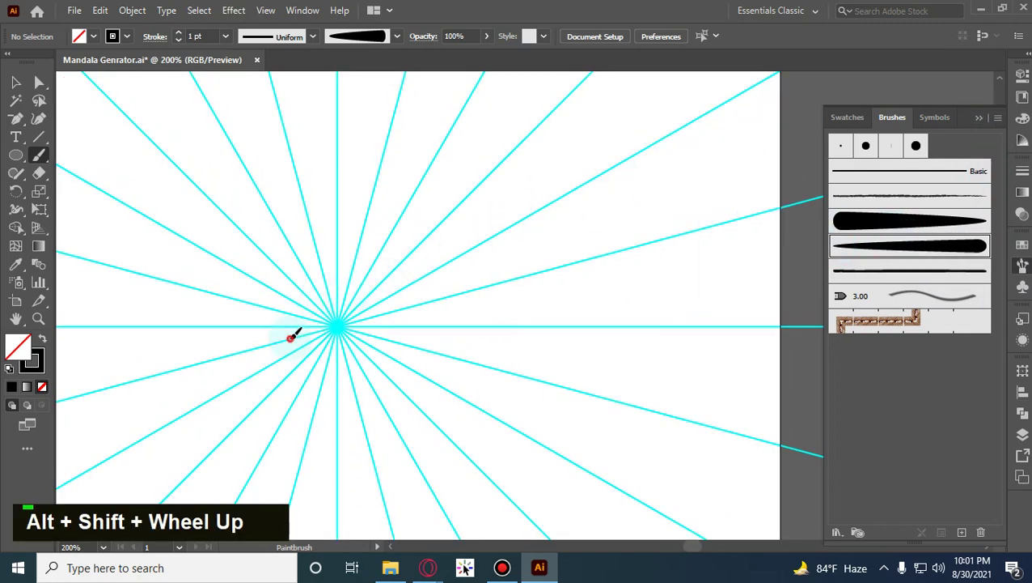
{"action": "mouse_move", "coordinate": [291, 337]}
{"action": "left_mouse_down"}
{"action": "mouse_move", "coordinate": [317, 208]}
{"action": "mouse_move", "coordinate": [445, 106]}
{"action": "left_mouse_up"}
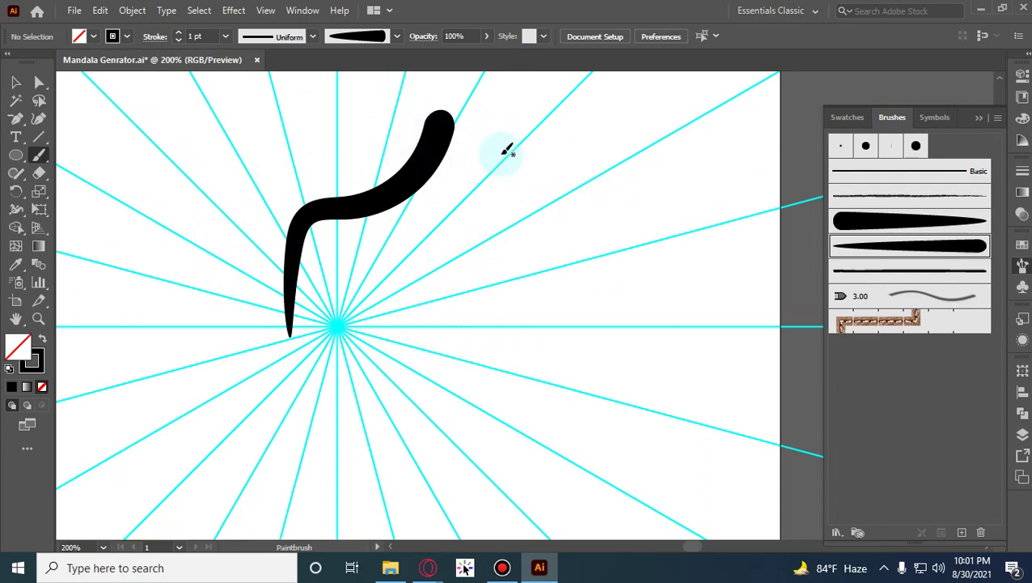
{"action": "scroll", "coordinate": [342, 146], "scroll_direction": "up", "scroll_amount": 2}
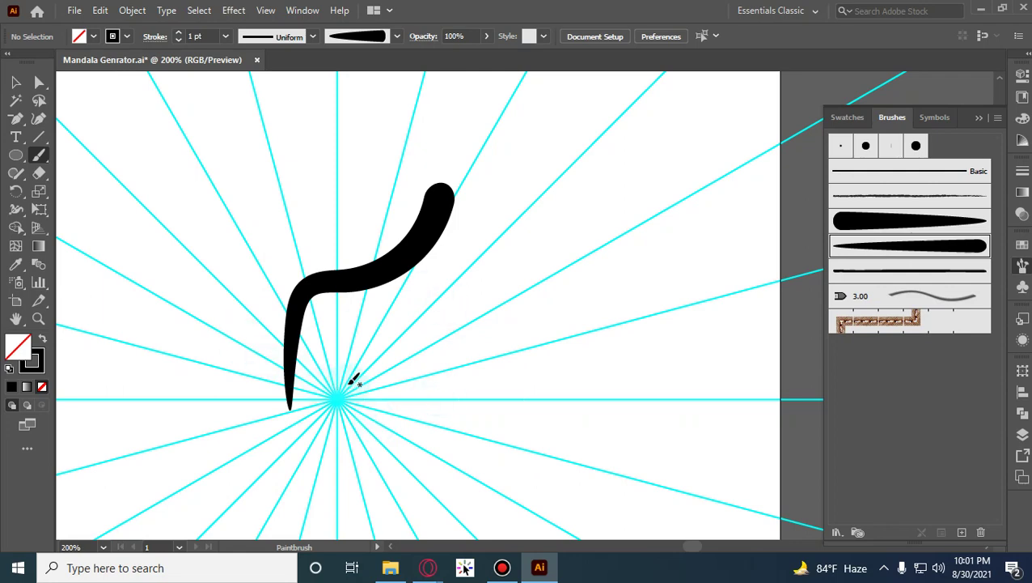
{"action": "left_click_drag", "start_coordinate": [270, 170], "coordinate": [368, 374]}
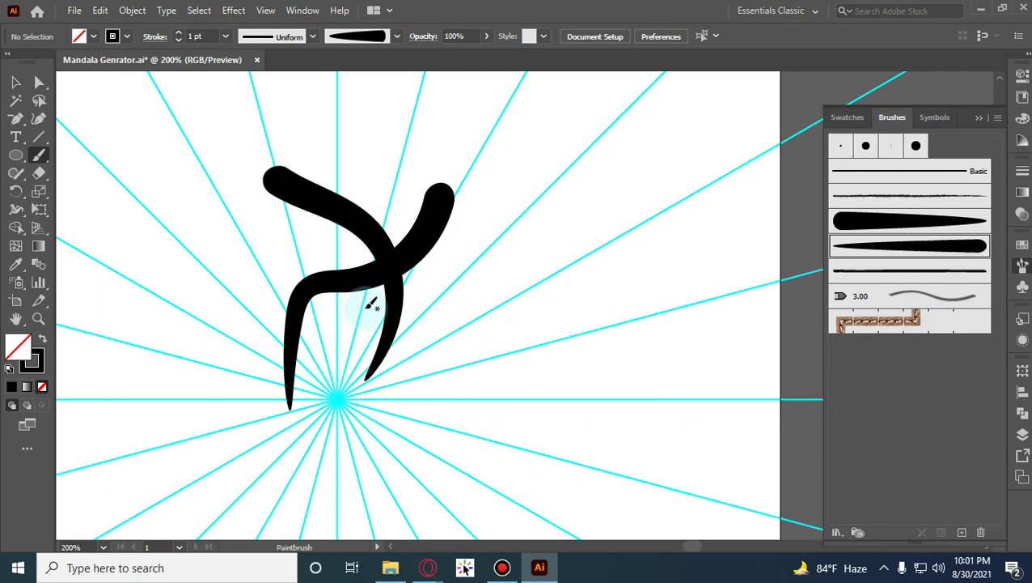
{"action": "key", "text": "ctrl+z"}
{"action": "key", "text": "ctrl+z"}
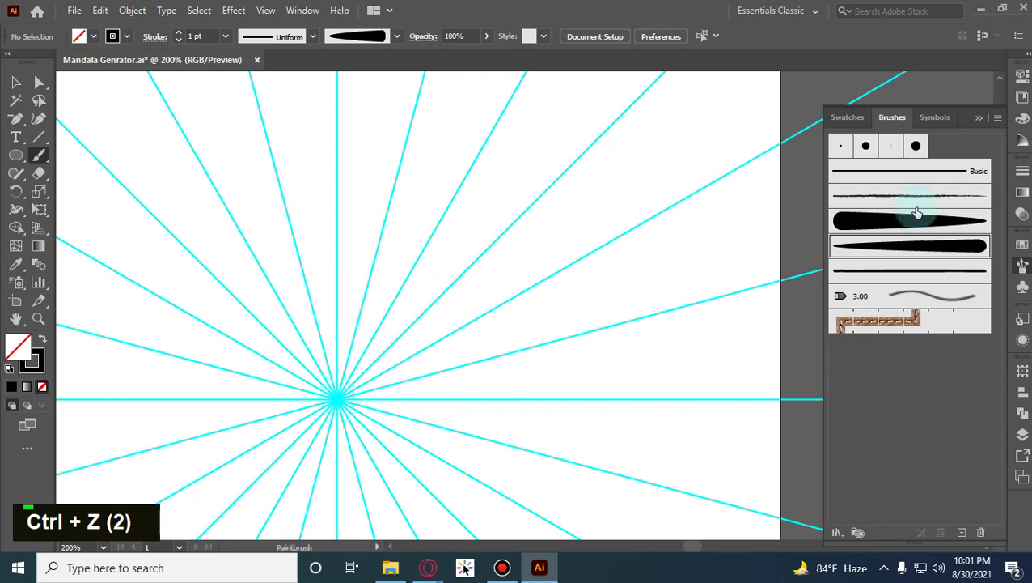
Delete the empty Layer 3 so that the Mandala layer is the active one.
{"action": "left_click", "coordinate": [979, 119]}
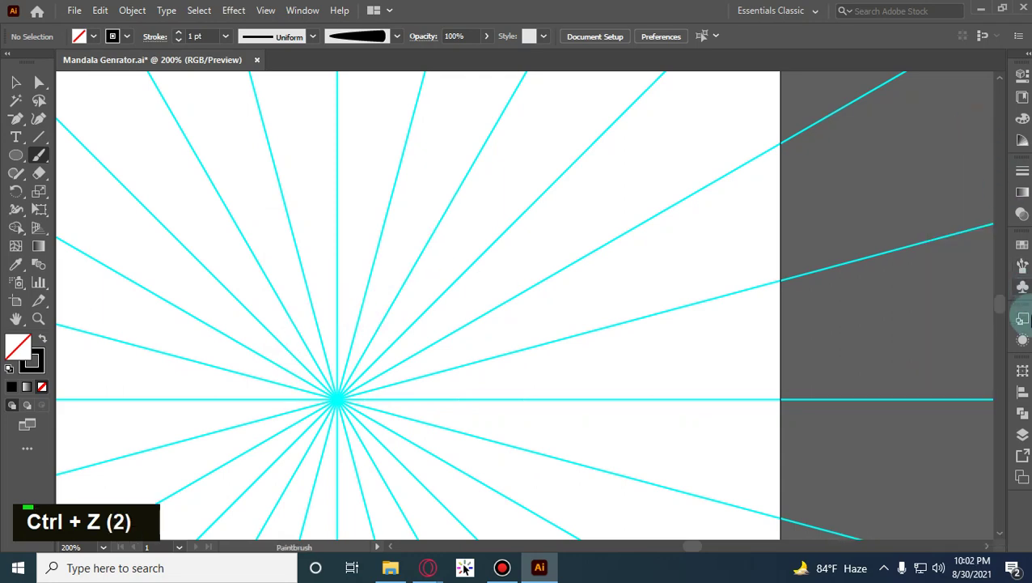
{"action": "left_click", "coordinate": [1023, 435]}
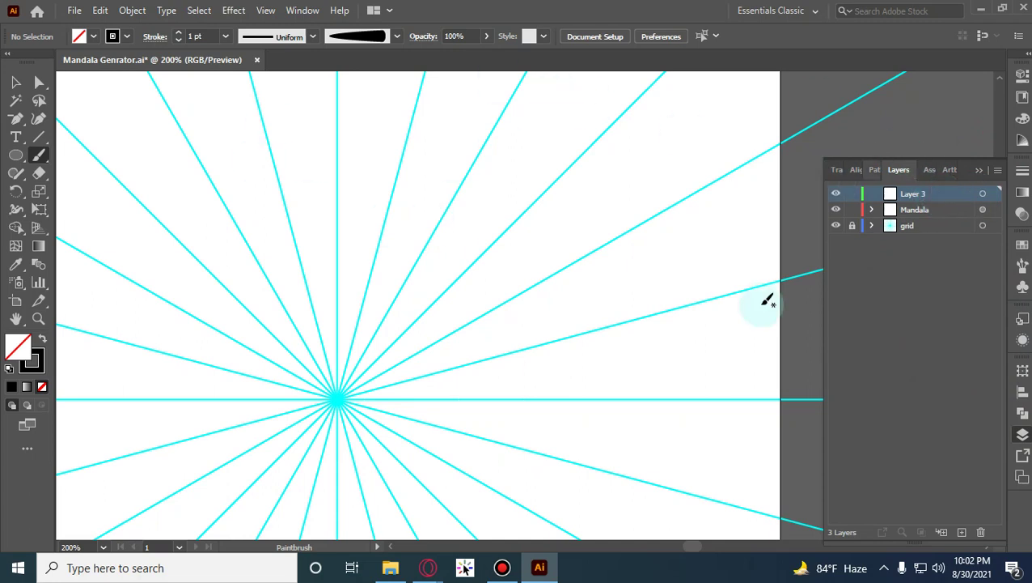
{"action": "left_click", "coordinate": [982, 193]}
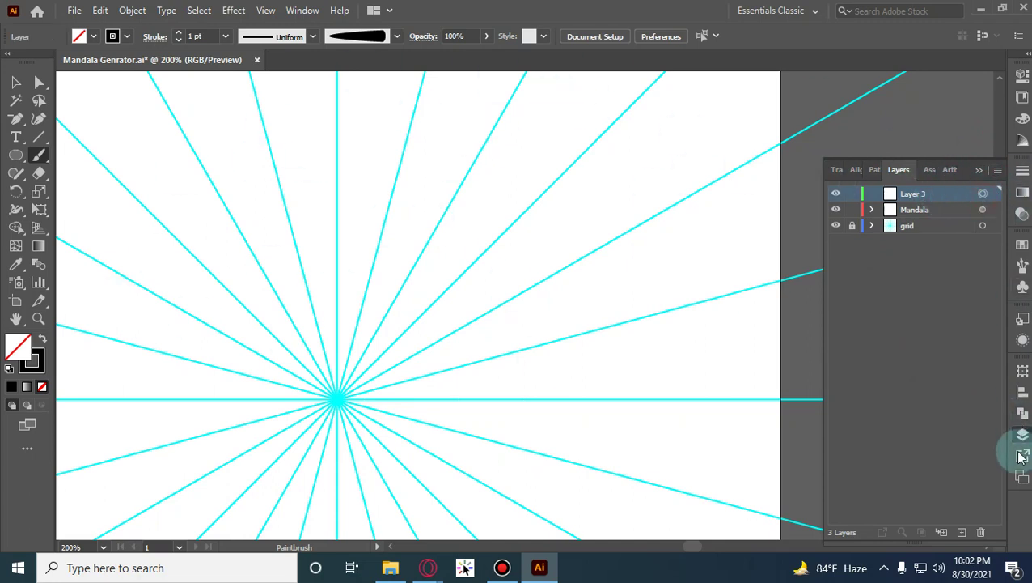
{"action": "left_click", "coordinate": [984, 531]}
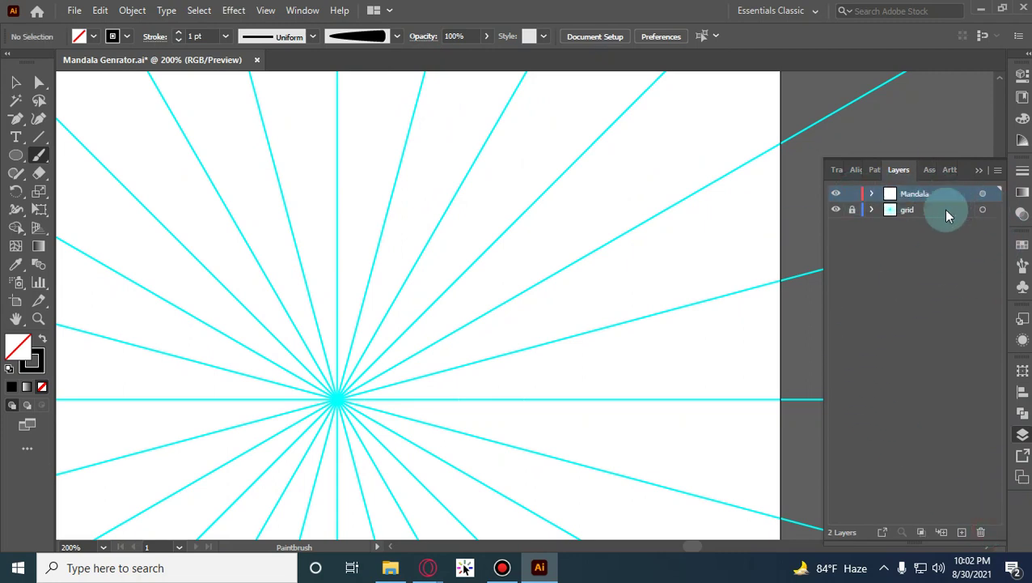
{"action": "left_click", "coordinate": [981, 171]}
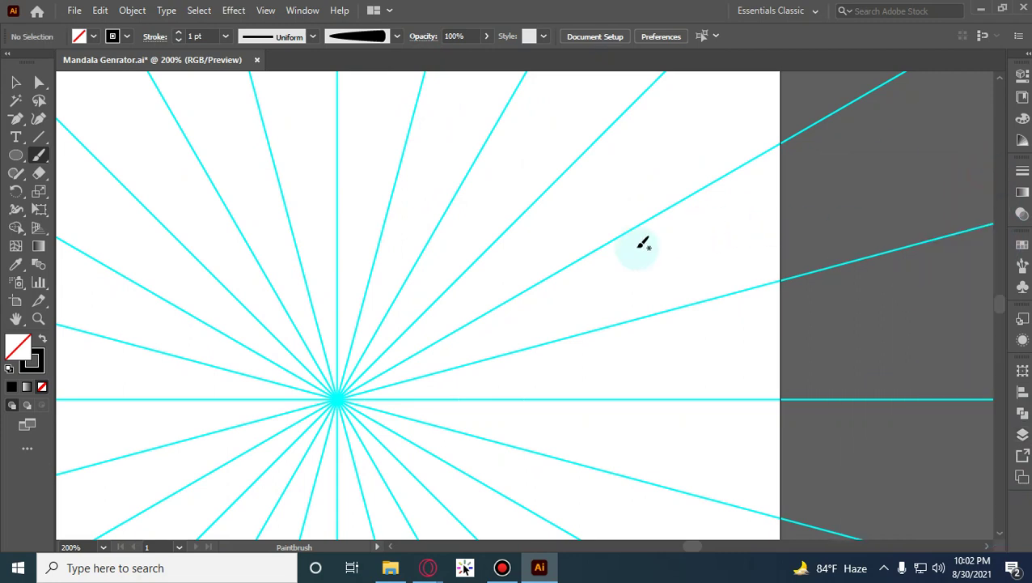
Try a curved Paintbrush stroke across the vertical guide above the centre on the Mandala layer, then undo it.
{"action": "scroll", "coordinate": [370, 346], "scroll_direction": "up", "scroll_amount": 2, "text": "alt+shift"}
{"action": "scroll", "coordinate": [348, 330], "scroll_direction": "down", "scroll_amount": 2, "text": "alt+shift"}
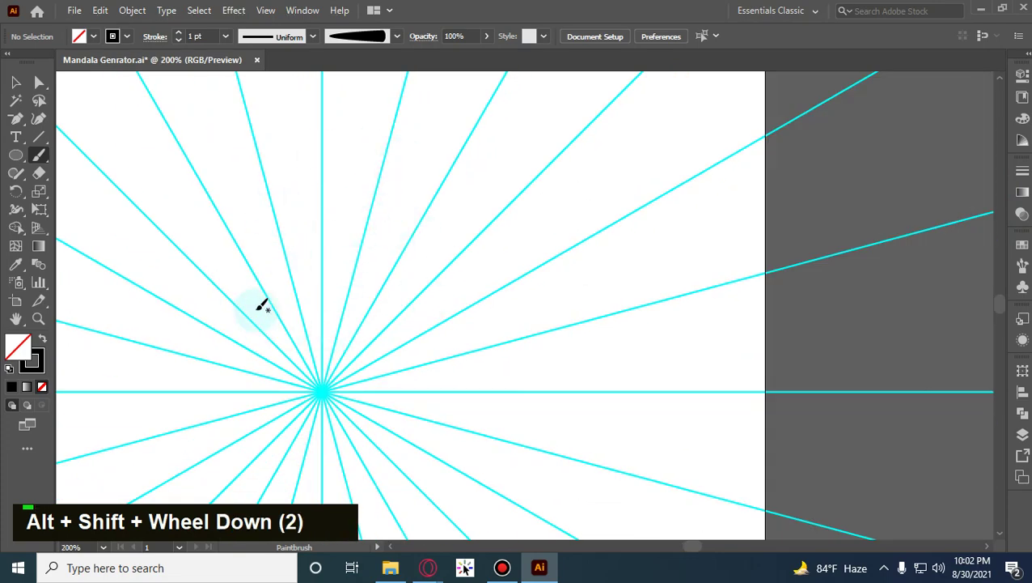
{"action": "scroll", "coordinate": [347, 345], "scroll_direction": "up", "scroll_amount": 1, "text": "alt+shift"}
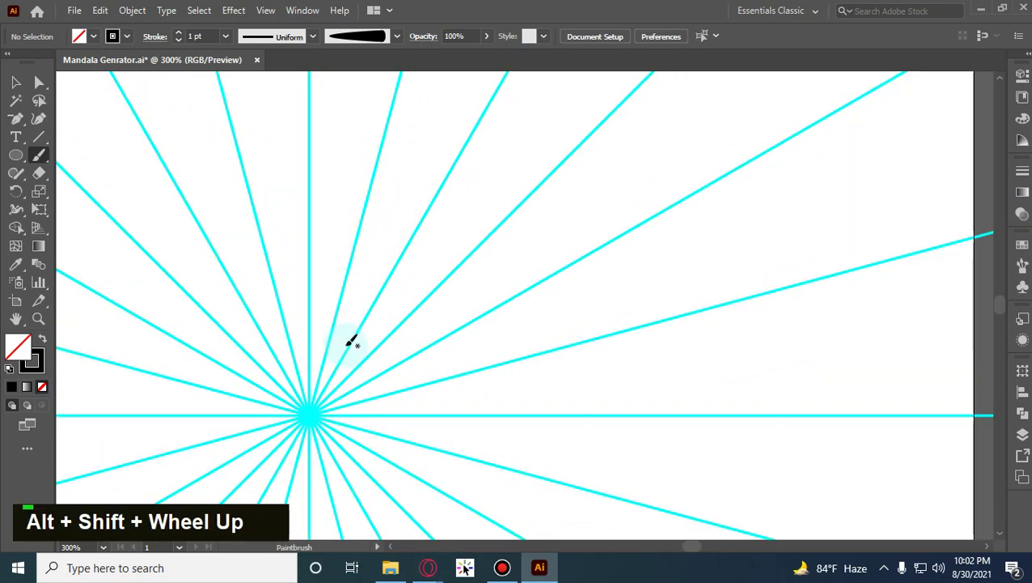
{"action": "mouse_move", "coordinate": [359, 315]}
{"action": "left_mouse_down"}
{"action": "mouse_move", "coordinate": [367, 281]}
{"action": "mouse_move", "coordinate": [330, 252]}
{"action": "mouse_move", "coordinate": [268, 230]}
{"action": "mouse_move", "coordinate": [262, 182]}
{"action": "left_mouse_up"}
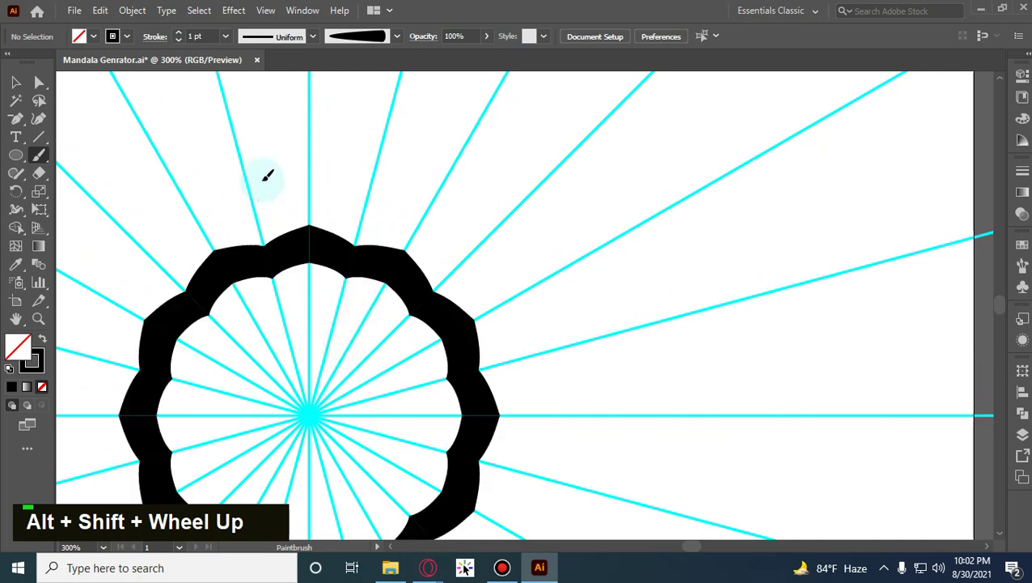
{"action": "key", "text": "ctrl"}
{"action": "key", "text": "ctrl+z"}
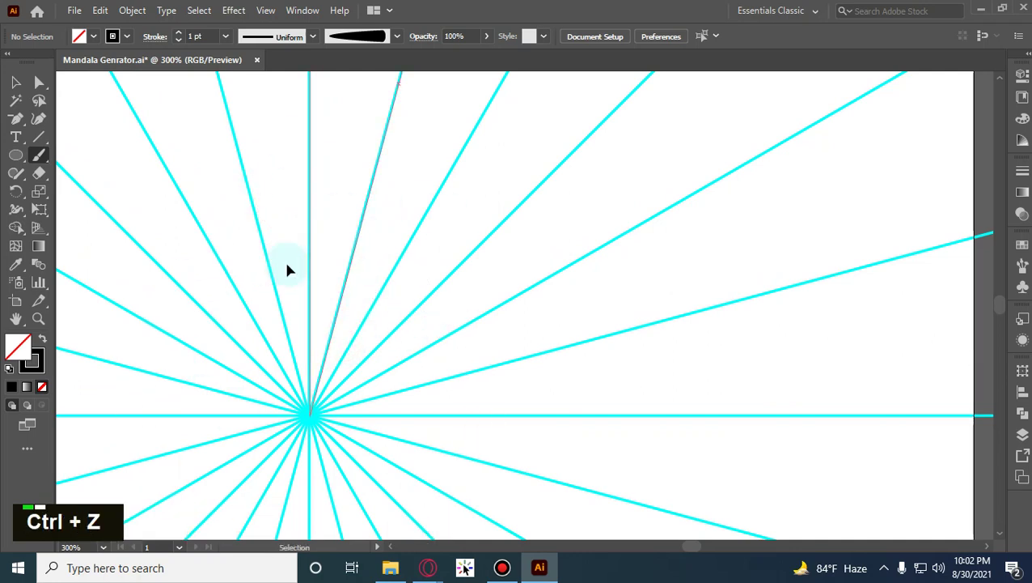
Paint a longer hooked test stroke from near the guide centre up across the vertical guide, then deselect everything.
{"action": "double_click", "coordinate": [178, 41]}
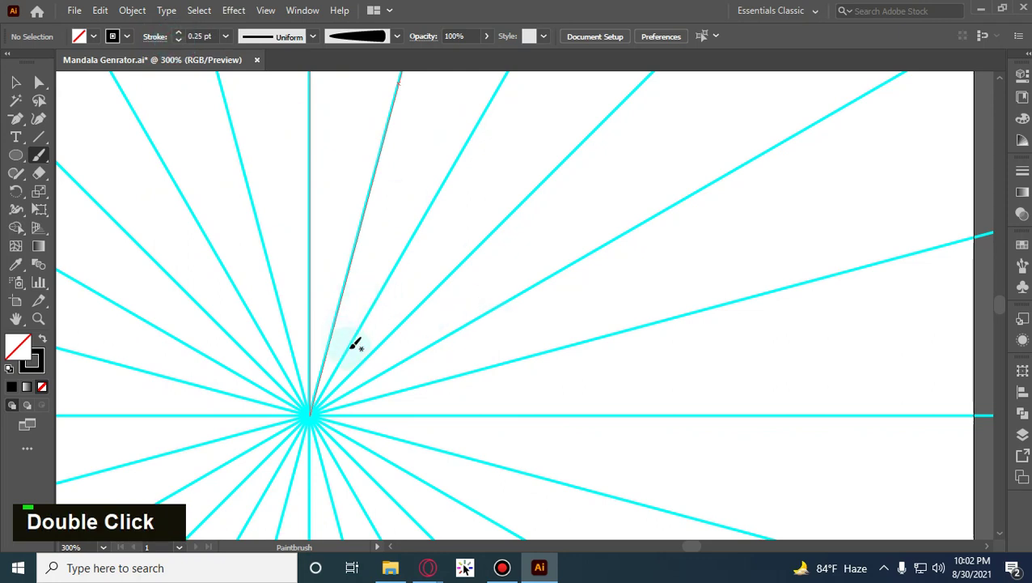
{"action": "mouse_move", "coordinate": [341, 343]}
{"action": "left_mouse_down"}
{"action": "mouse_move", "coordinate": [360, 318]}
{"action": "mouse_move", "coordinate": [281, 150]}
{"action": "left_mouse_up"}
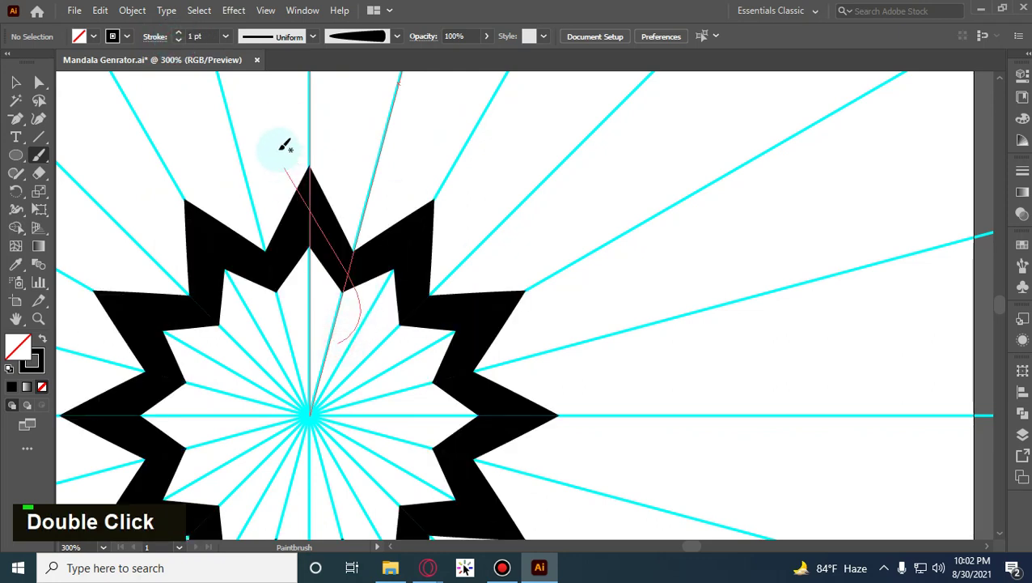
{"action": "left_click", "coordinate": [17, 82]}
{"action": "key", "text": "ctrl+shift+a"}
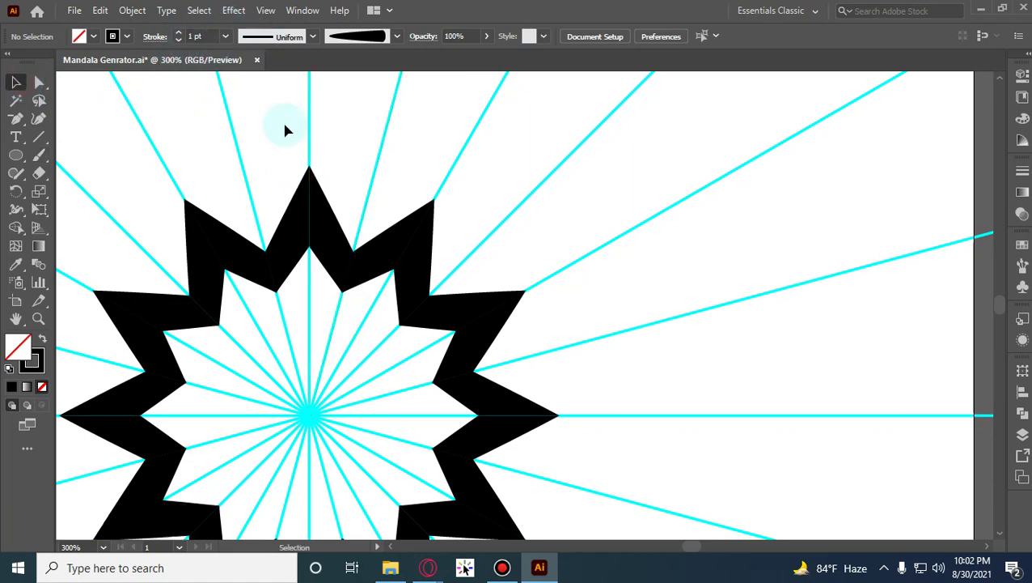
Set the painted star stroke's weight to 0.25 pt, then delete the stroke.
{"action": "left_click", "coordinate": [324, 244]}
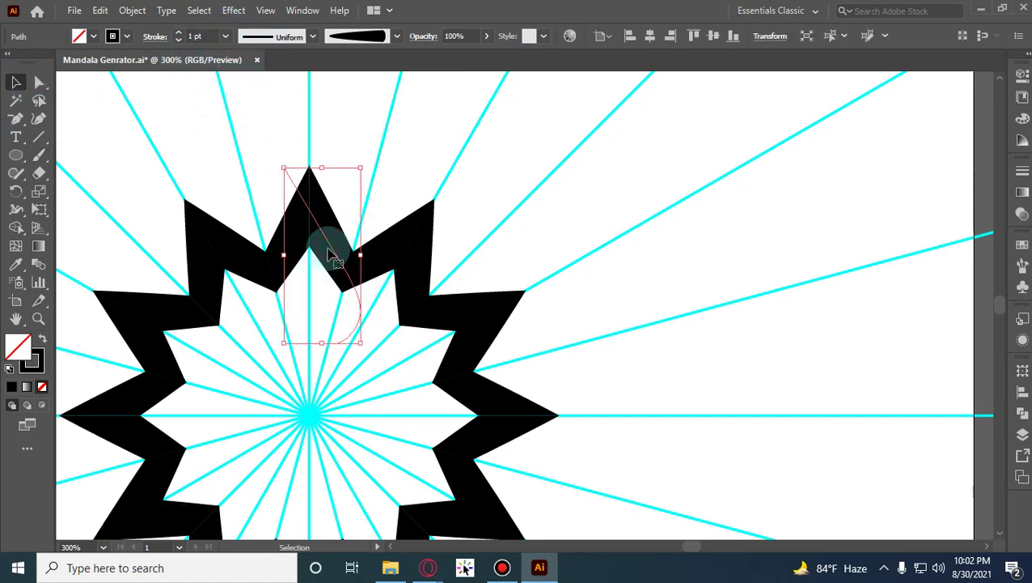
{"action": "left_click", "coordinate": [180, 40]}
{"action": "left_click", "coordinate": [179, 40]}
{"action": "left_click", "coordinate": [180, 41]}
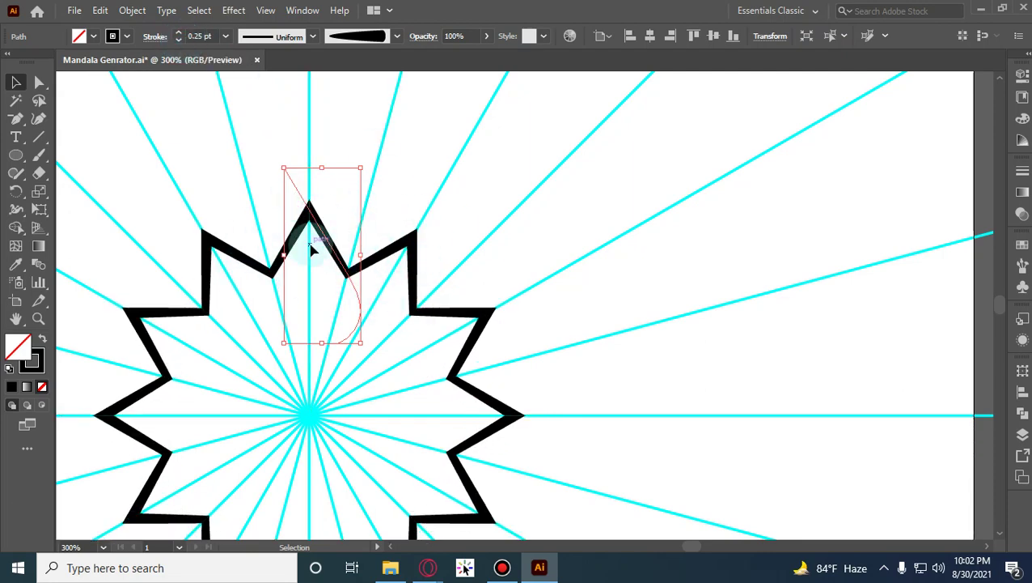
{"action": "key", "text": "Delete"}
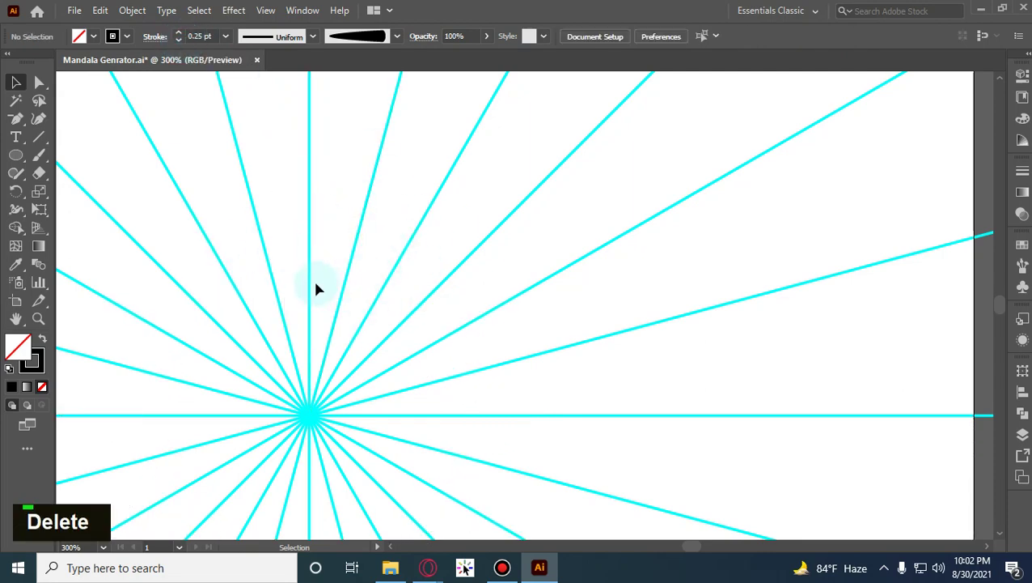
Paint a short curved stroke up to the vertical guide near the centre to form the mandala's inner ring of pointed petals.
{"action": "left_click", "coordinate": [37, 158]}
{"action": "scroll", "coordinate": [297, 301], "scroll_direction": "up", "scroll_amount": 2}
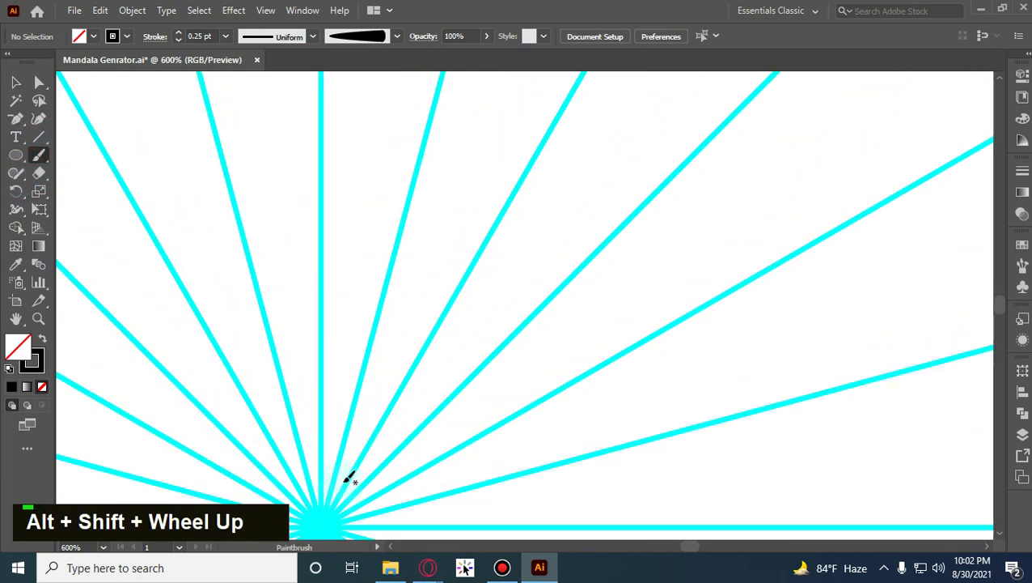
{"action": "mouse_move", "coordinate": [369, 384]}
{"action": "left_mouse_down"}
{"action": "mouse_move", "coordinate": [360, 359]}
{"action": "mouse_move", "coordinate": [319, 306]}
{"action": "left_mouse_up"}
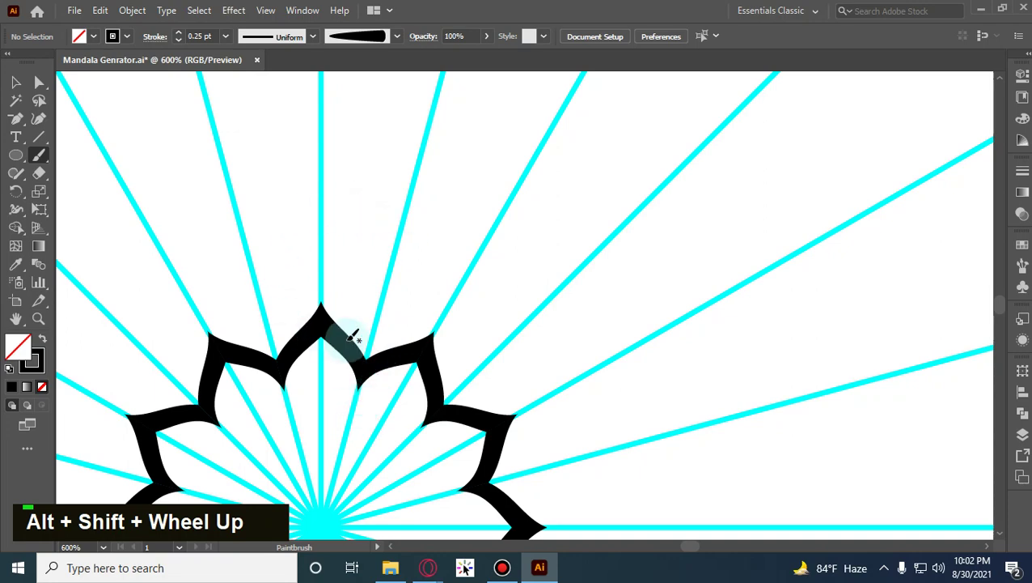
Try a larger rounded petal stroke around the outside of the inner petal ring, then undo it.
{"action": "scroll", "coordinate": [376, 350], "scroll_direction": "up", "scroll_amount": 2}
{"action": "scroll", "coordinate": [390, 368], "scroll_direction": "down", "scroll_amount": 2}
{"action": "scroll", "coordinate": [391, 368], "scroll_direction": "down", "scroll_amount": 1}
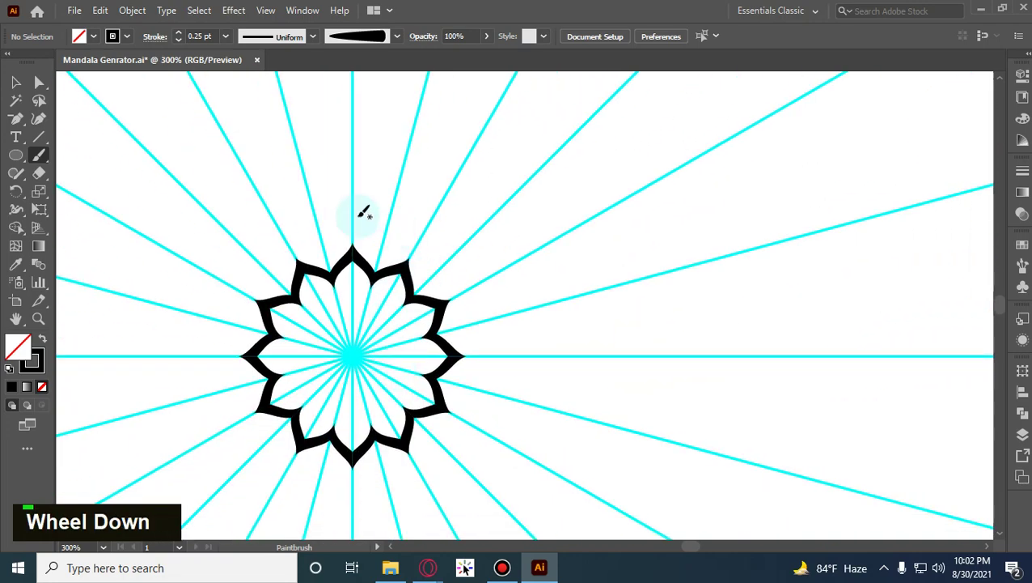
{"action": "left_click_drag", "start_coordinate": [375, 175], "coordinate": [322, 238]}
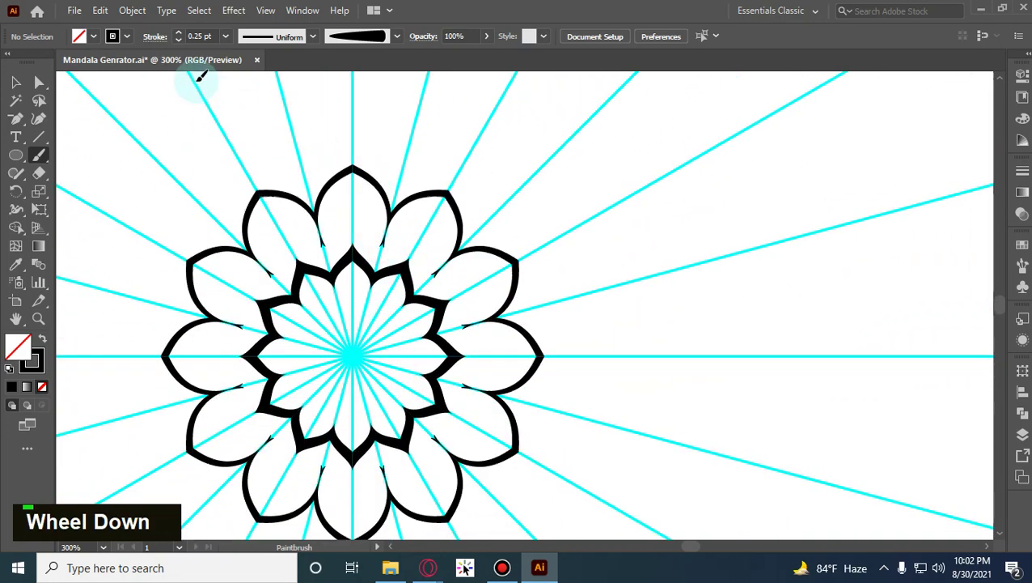
{"action": "key", "text": "ctrl+z"}
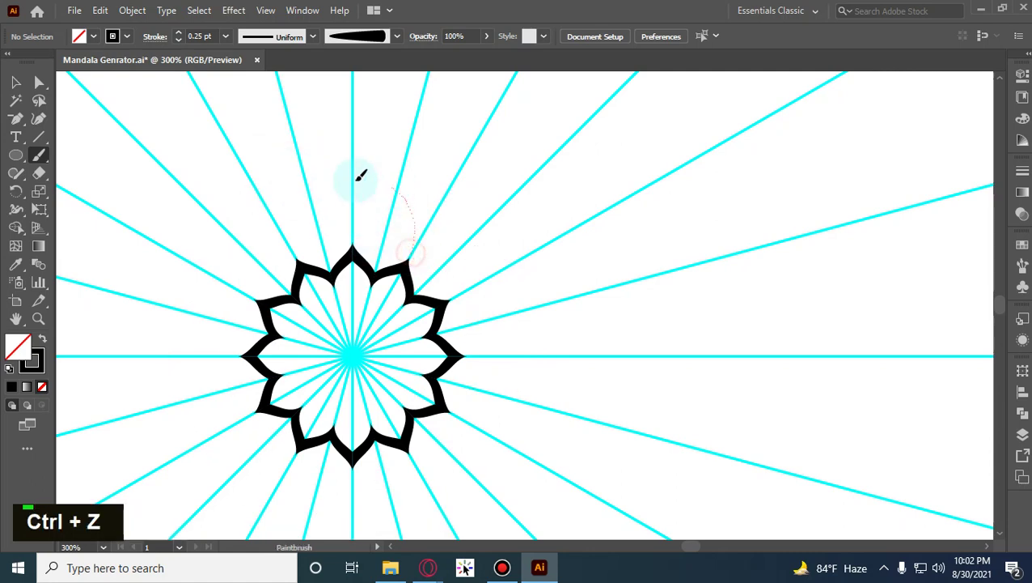
Try rounded and angular outline strokes around the outside of the inner petal ring, undoing each one.
{"action": "key", "text": "ctrl+shift+z"}
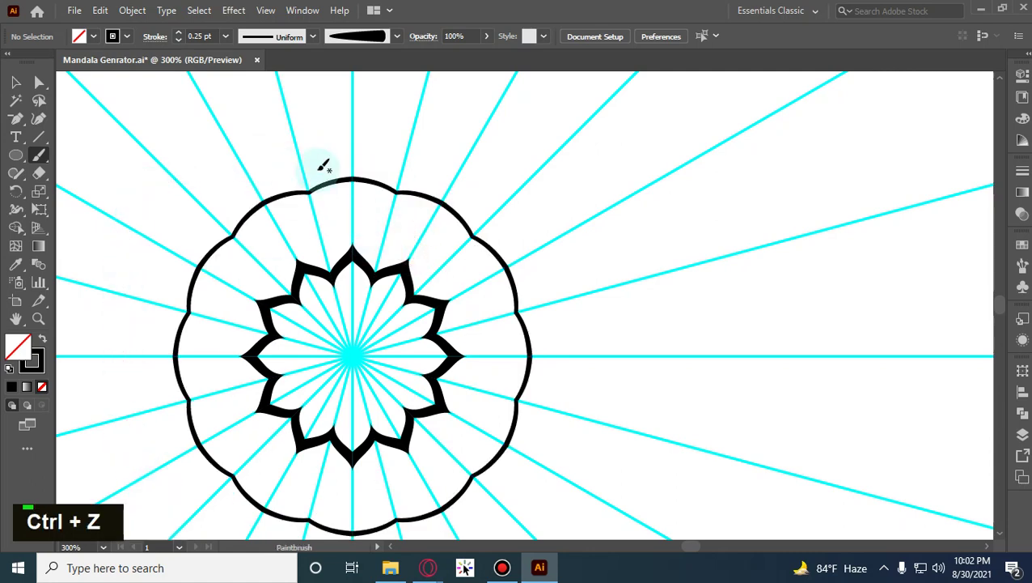
{"action": "key", "text": "ctrl+z"}
{"action": "key", "text": "ctrl+z"}
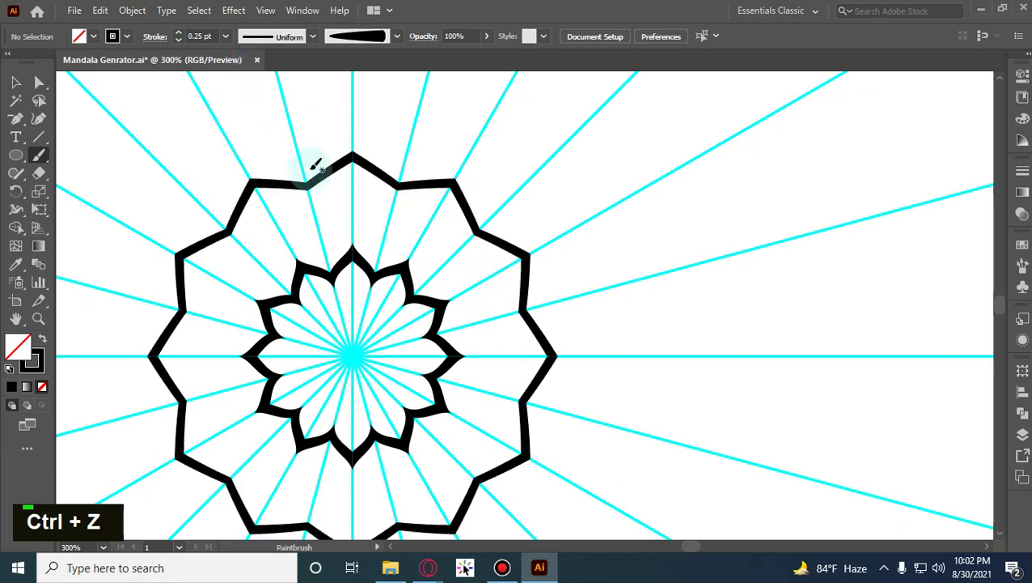
{"action": "key", "text": "ctrl+z"}
{"action": "scroll", "coordinate": [457, 253], "scroll_direction": "down", "scroll_amount": 1}
{"action": "scroll", "coordinate": [458, 255], "scroll_direction": "up", "scroll_amount": 2}
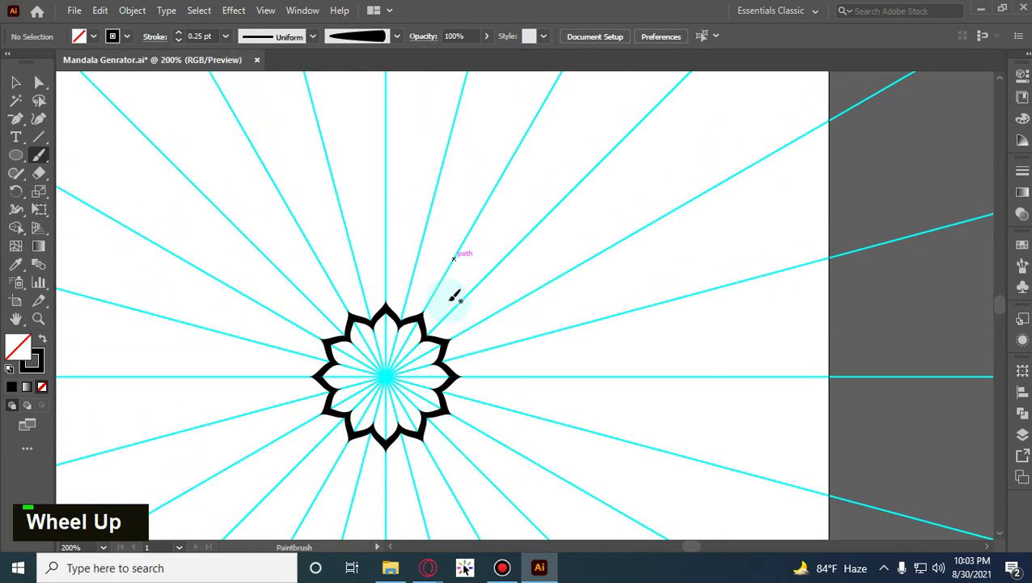
Try several freehand petal strokes in the space beyond the inner petal ring, undoing each attempt.
{"action": "left_click_drag", "start_coordinate": [368, 223], "coordinate": [410, 234]}
{"action": "key", "text": "ctrl+z"}
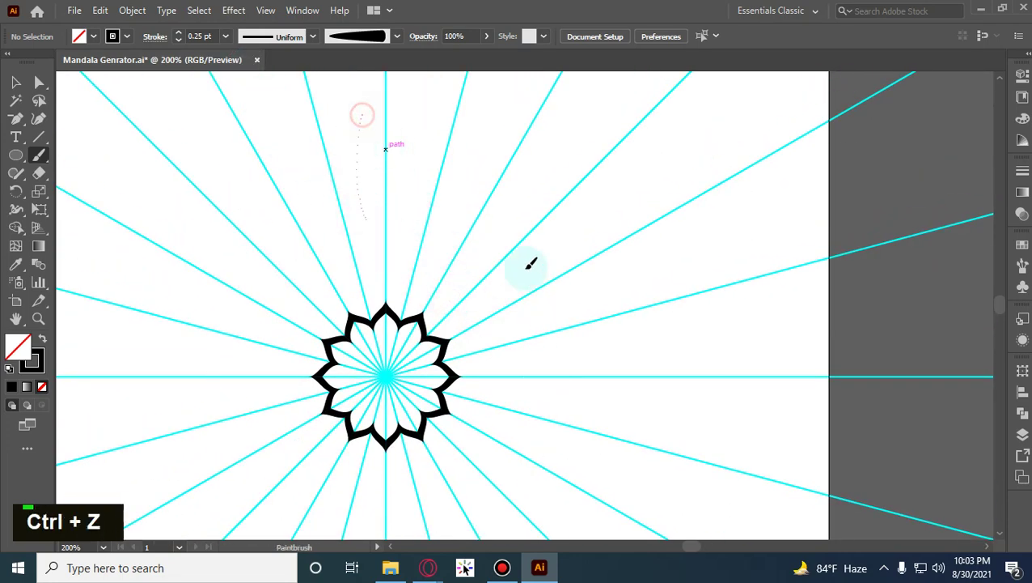
{"action": "left_click_drag", "start_coordinate": [531, 264], "coordinate": [515, 437]}
{"action": "key", "text": "ctrl+z"}
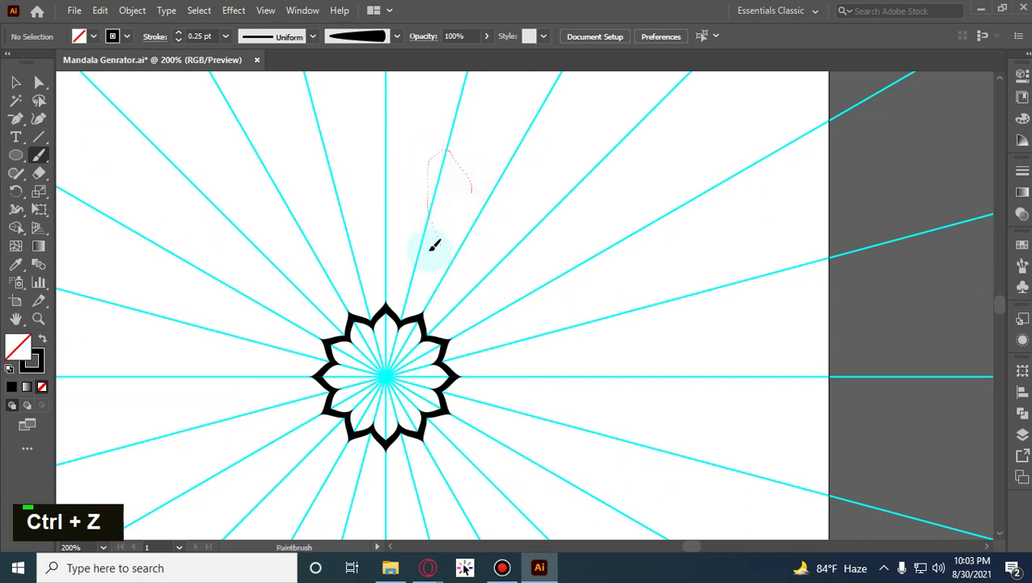
{"action": "left_click_drag", "start_coordinate": [433, 242], "coordinate": [238, 250]}
{"action": "key", "text": "ctrl+z"}
{"action": "mouse_move", "coordinate": [429, 134]}
{"action": "left_mouse_down"}
{"action": "mouse_move", "coordinate": [572, 258]}
{"action": "mouse_move", "coordinate": [565, 298]}
{"action": "mouse_move", "coordinate": [369, 329]}
{"action": "left_mouse_up"}
{"action": "key", "text": "ctrl+z"}
Try a heart-shaped motif stroke with a connecting ring around the inner petals, then undo it and the following stroke.
{"action": "mouse_move", "coordinate": [454, 261]}
{"action": "left_mouse_down"}
{"action": "mouse_move", "coordinate": [418, 188]}
{"action": "mouse_move", "coordinate": [372, 282]}
{"action": "left_mouse_up"}
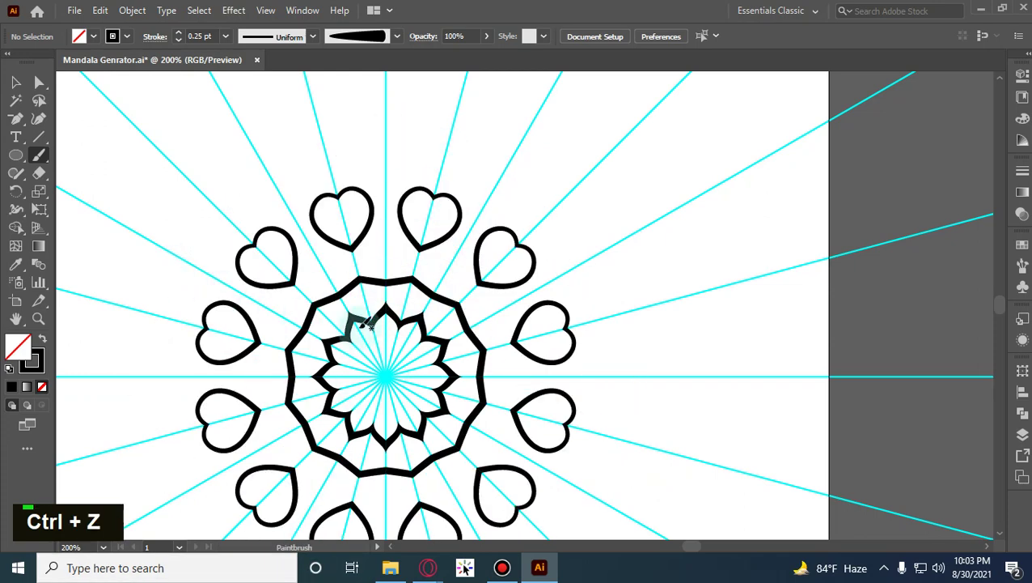
{"action": "key", "text": "ctrl+z"}
{"action": "mouse_move", "coordinate": [416, 73]}
{"action": "left_mouse_down"}
{"action": "mouse_move", "coordinate": [419, 192]}
{"action": "mouse_move", "coordinate": [462, 251]}
{"action": "left_mouse_up"}
{"action": "key", "text": "ctrl+z"}
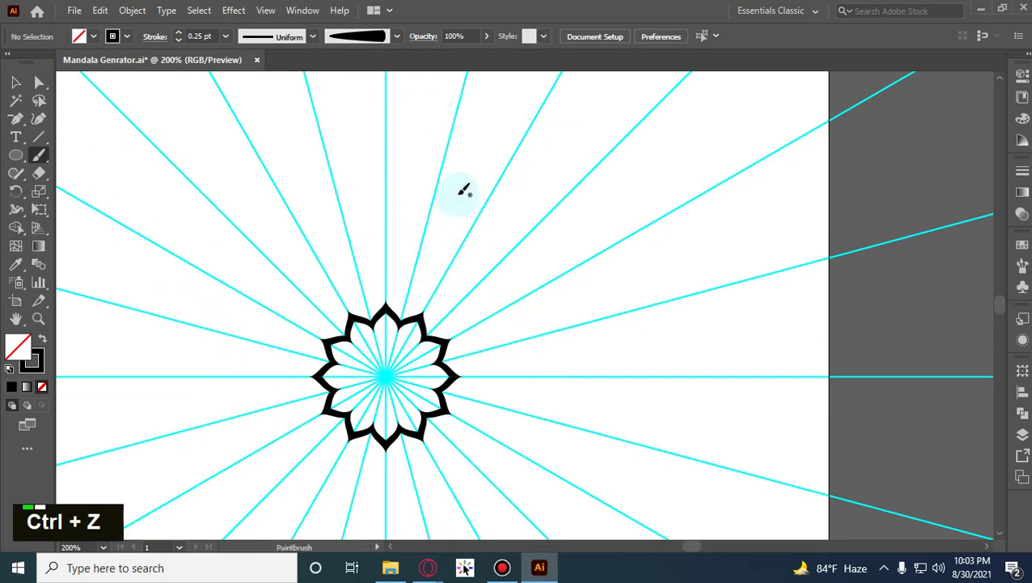
{"action": "key", "text": "ctrl+shift+z"}
{"action": "key", "text": "ctrl+z"}
Try more short petal strokes beside the vertical guide above the inner ring, undoing each one.
{"action": "left_click_drag", "start_coordinate": [414, 177], "coordinate": [403, 204]}
{"action": "key", "text": "ctrl+z"}
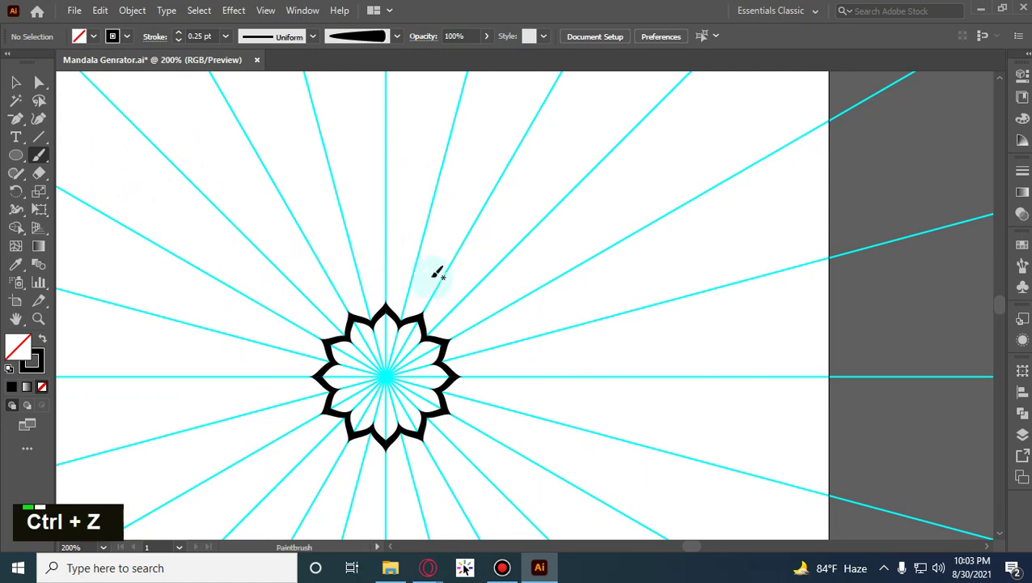
{"action": "key", "text": "ctrl+shift+z"}
{"action": "key", "text": "ctrl+z"}
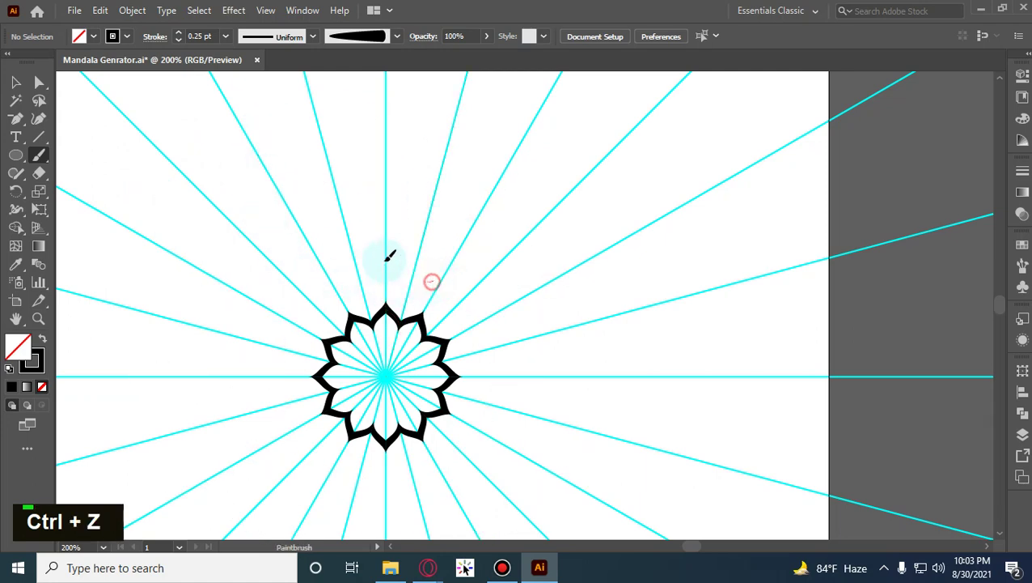
{"action": "left_click_drag", "start_coordinate": [399, 192], "coordinate": [400, 242]}
{"action": "key", "text": "ctrl+z"}
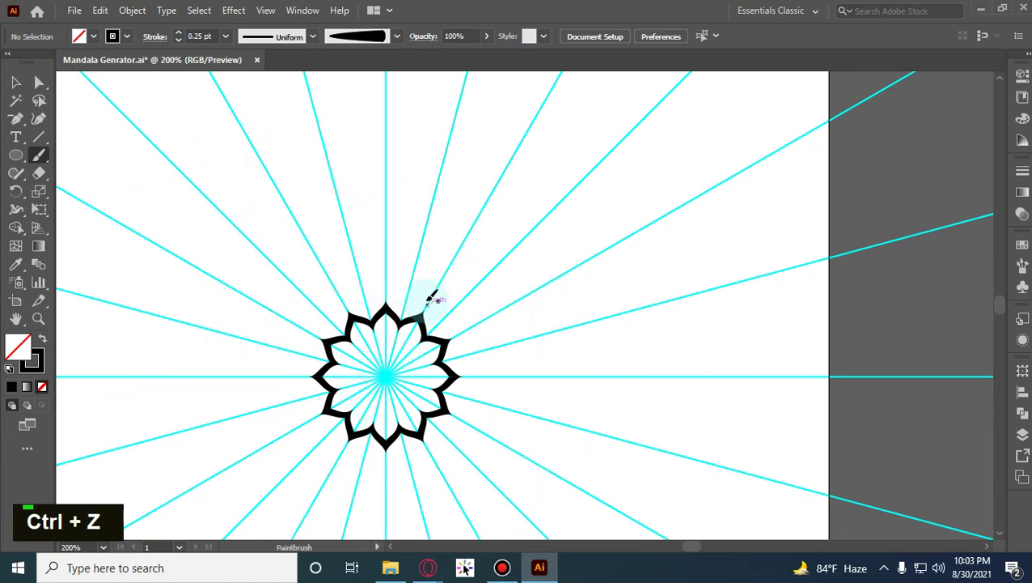
Try a looping stroke that forms overlapping rounded outer petals, then undo it and the next wavy attempt.
{"action": "left_click_drag", "start_coordinate": [402, 197], "coordinate": [497, 235]}
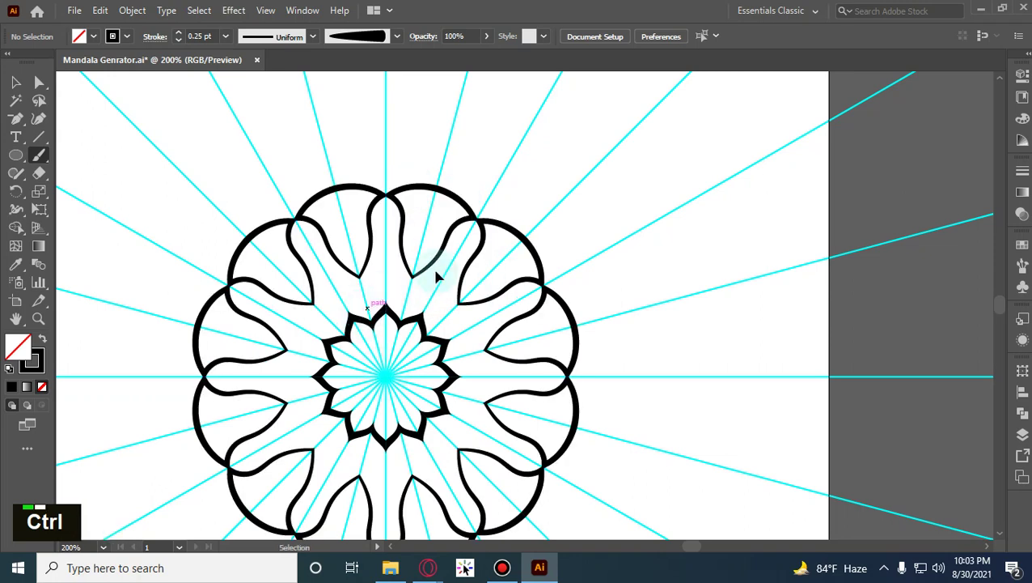
{"action": "key", "text": "ctrl+z"}
{"action": "mouse_move", "coordinate": [438, 201]}
{"action": "left_mouse_down"}
{"action": "mouse_move", "coordinate": [411, 152]}
{"action": "mouse_move", "coordinate": [372, 200]}
{"action": "mouse_move", "coordinate": [396, 243]}
{"action": "mouse_move", "coordinate": [175, 282]}
{"action": "mouse_move", "coordinate": [445, 222]}
{"action": "mouse_move", "coordinate": [426, 160]}
{"action": "mouse_move", "coordinate": [479, 157]}
{"action": "left_mouse_up"}
{"action": "key", "text": "ctrl+z"}
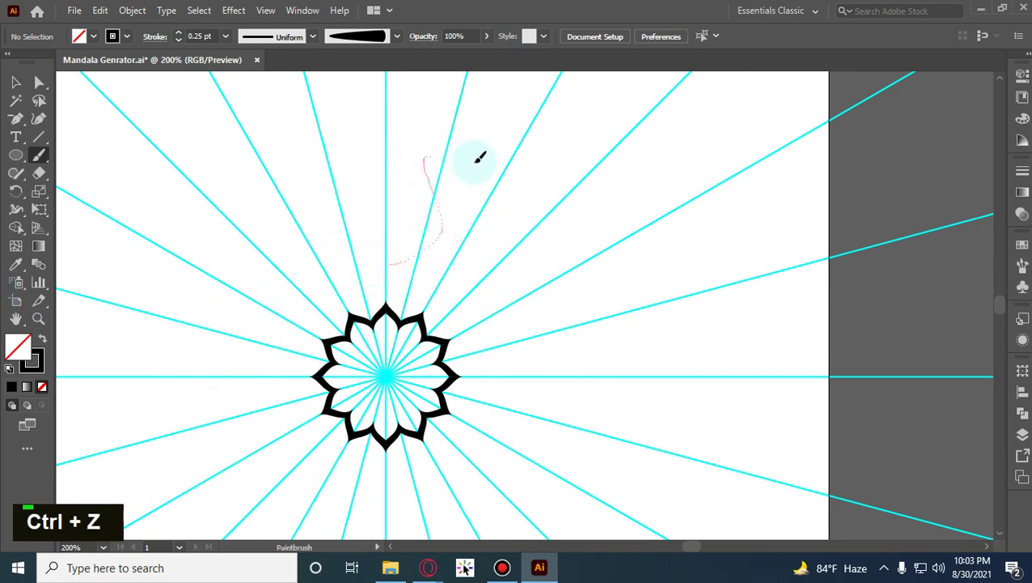
Paint one flowing curved stroke with a hooked end to form an outer ring of deep scallops with heart-shaped tips.
{"action": "key", "text": "ctrl+z"}
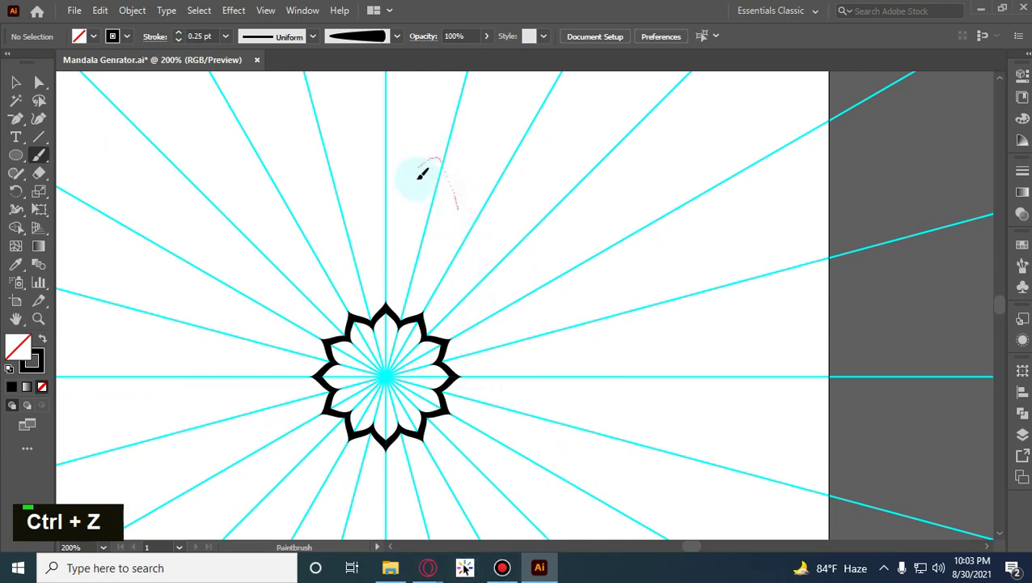
{"action": "left_click_drag", "start_coordinate": [422, 173], "coordinate": [421, 174]}
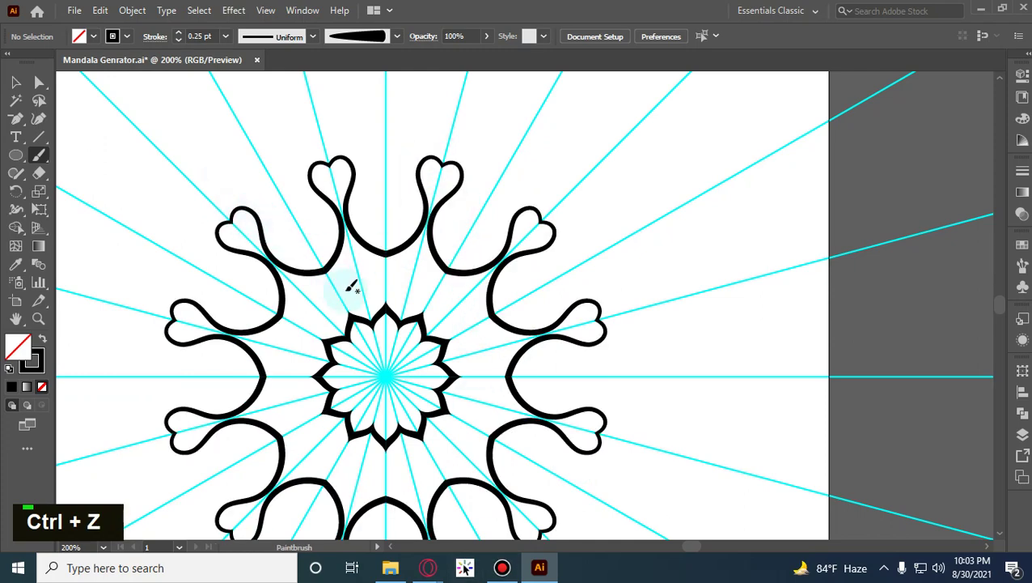
Choose the thin even-width art brush and paint a small arch between two points of the inner petal ring.
{"action": "scroll", "coordinate": [419, 275], "scroll_direction": "up", "scroll_amount": 1}
{"action": "scroll", "coordinate": [408, 339], "scroll_direction": "up", "scroll_amount": 2}
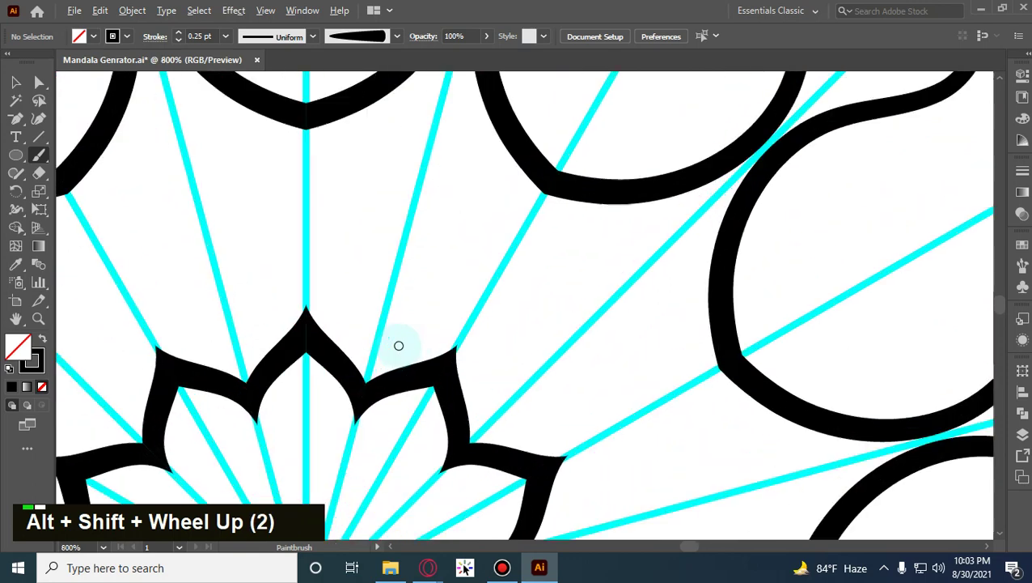
{"action": "scroll", "coordinate": [389, 364], "scroll_direction": "up", "scroll_amount": 1}
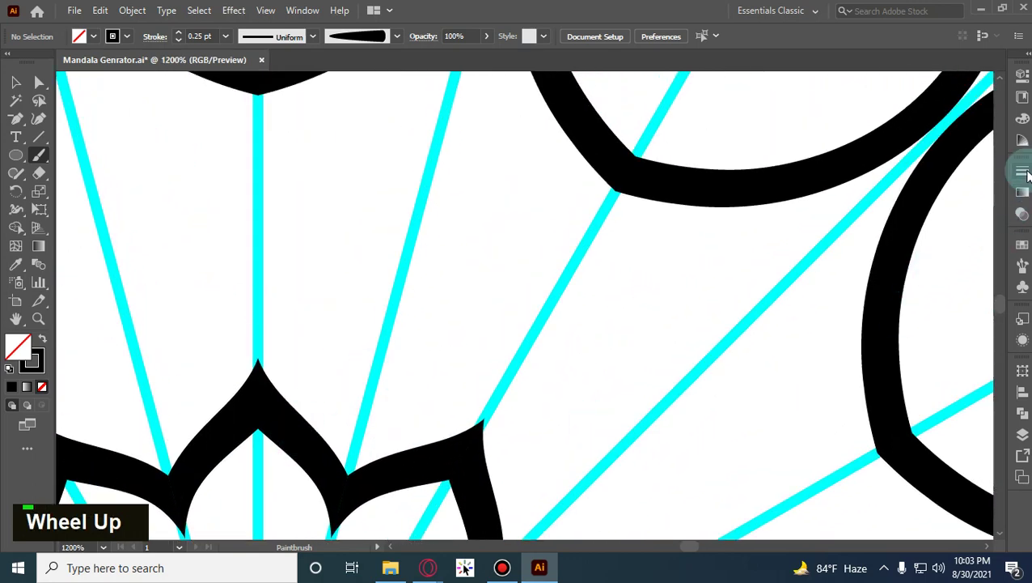
{"action": "double_click", "coordinate": [1023, 267]}
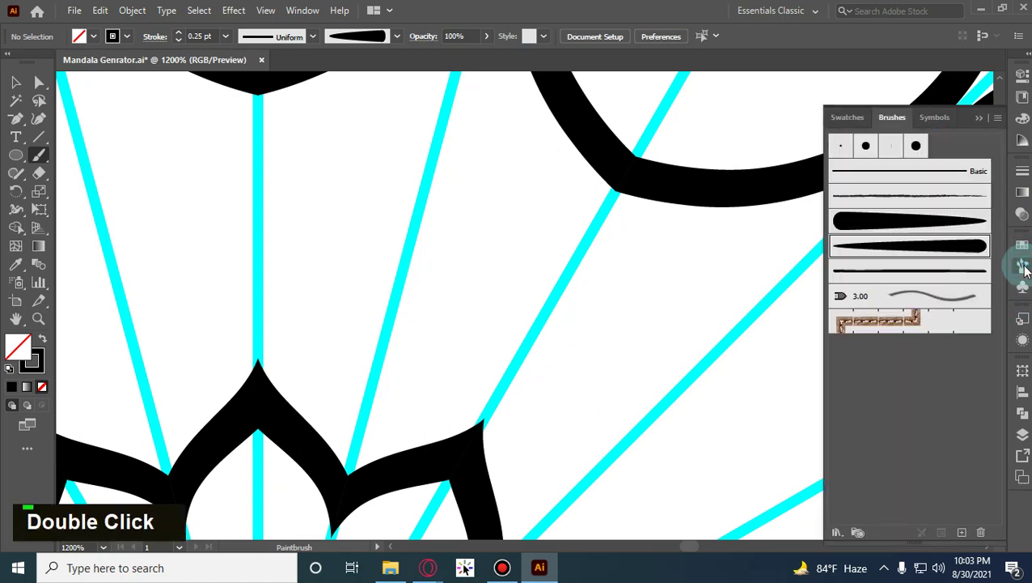
{"action": "left_click", "coordinate": [928, 273]}
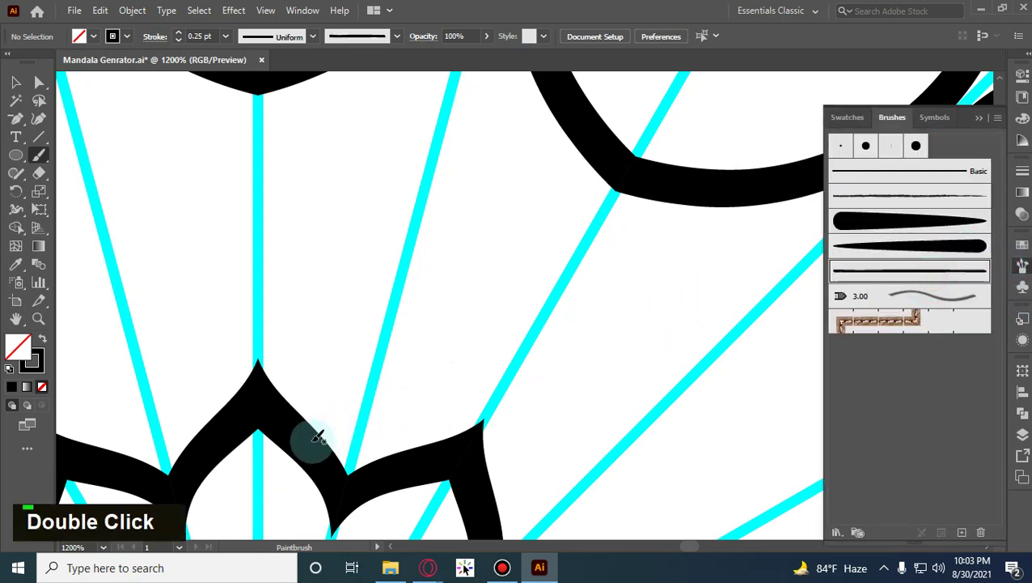
{"action": "mouse_move", "coordinate": [296, 388]}
{"action": "left_mouse_down"}
{"action": "mouse_move", "coordinate": [378, 318]}
{"action": "mouse_move", "coordinate": [500, 383]}
{"action": "mouse_move", "coordinate": [452, 438]}
{"action": "left_mouse_up"}
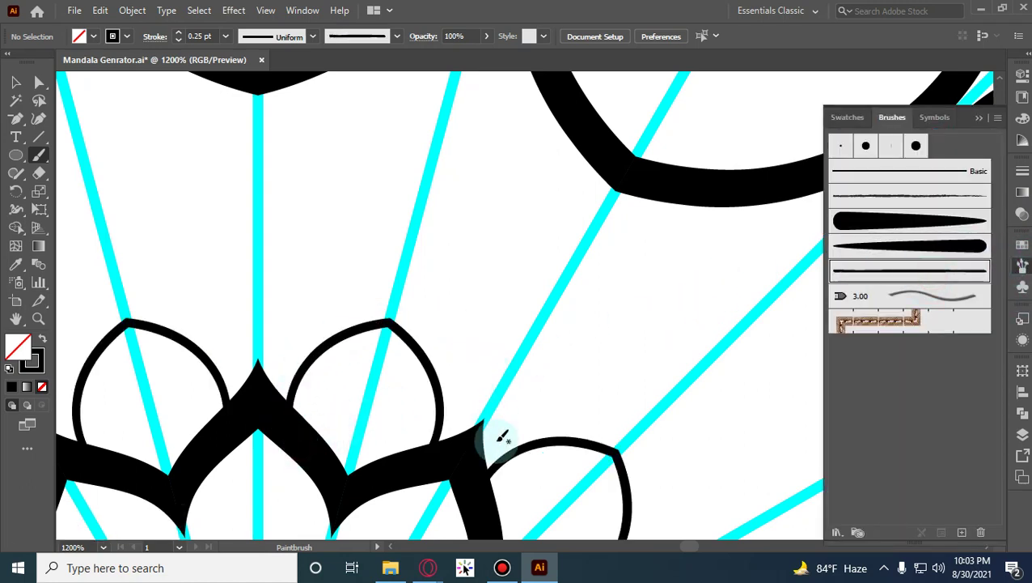
Draw an S-curved path with the Pen tool from the small arch's tip outward and over the adjacent guide, forming a bulb-shaped petal.
{"action": "scroll", "coordinate": [293, 311], "scroll_direction": "up", "scroll_amount": 2}
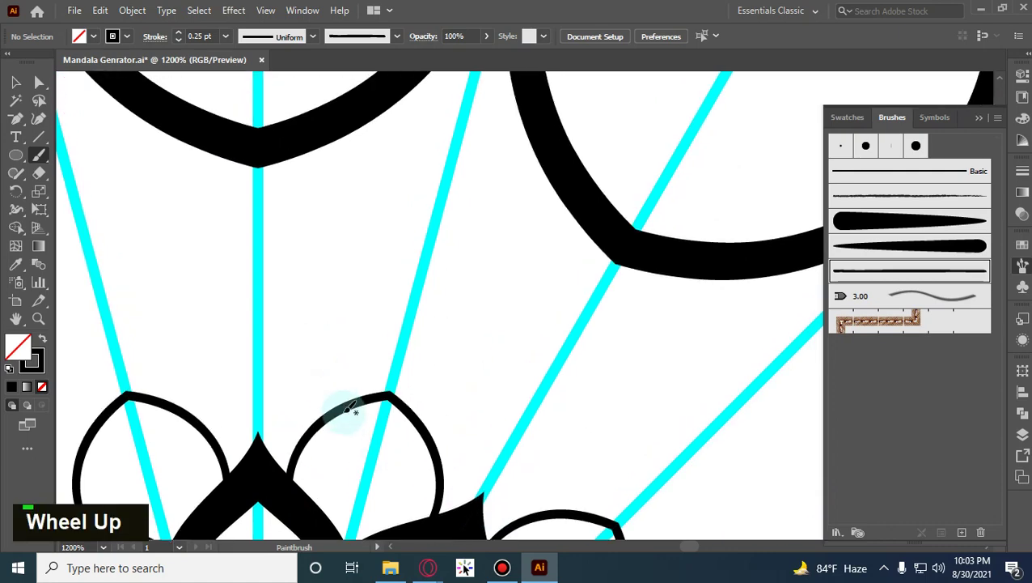
{"action": "scroll", "coordinate": [351, 408], "scroll_direction": "down", "scroll_amount": 5}
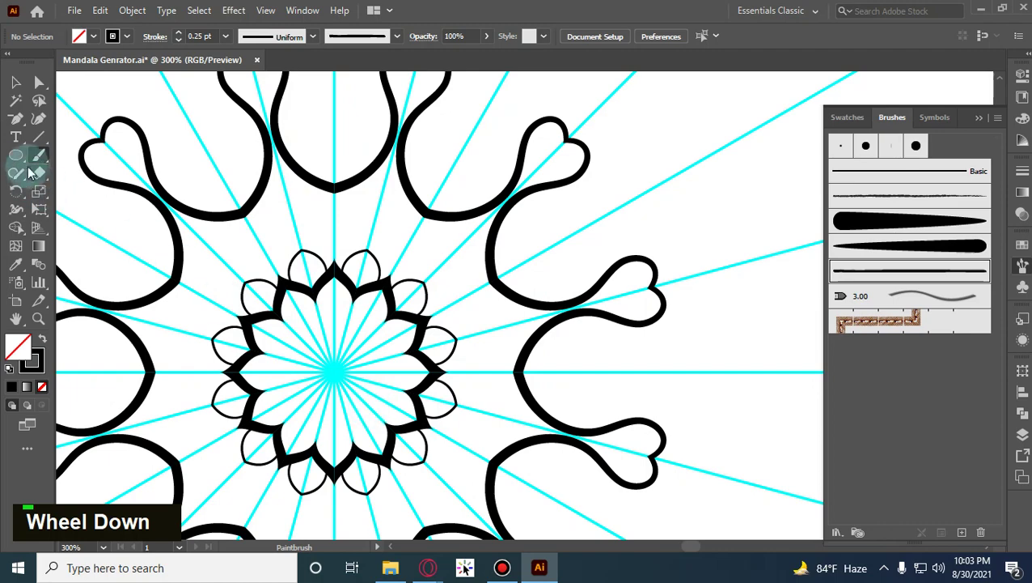
{"action": "right_click", "coordinate": [16, 118]}
{"action": "left_click", "coordinate": [65, 111]}
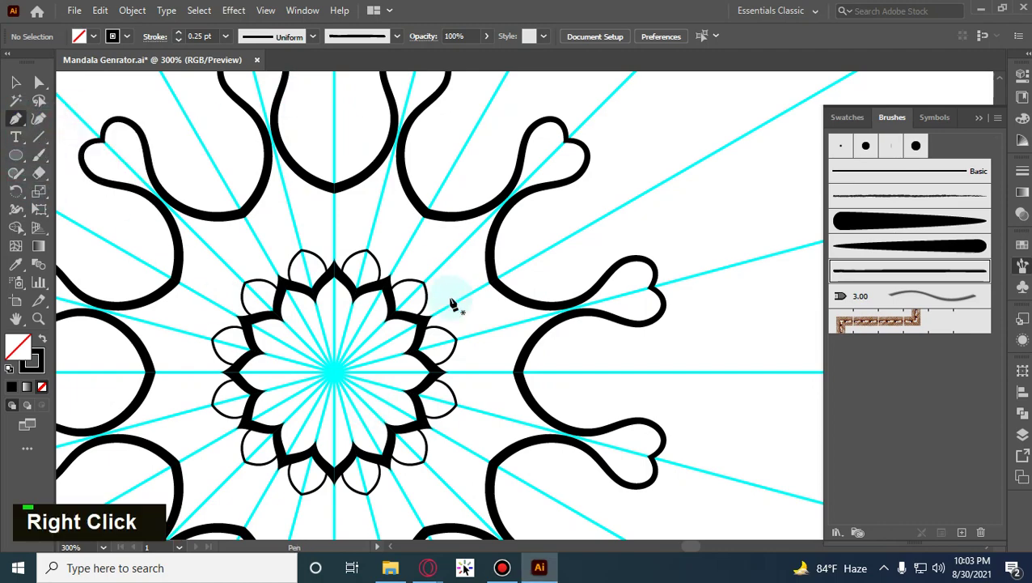
{"action": "scroll", "coordinate": [237, 224], "scroll_direction": "up", "scroll_amount": 3}
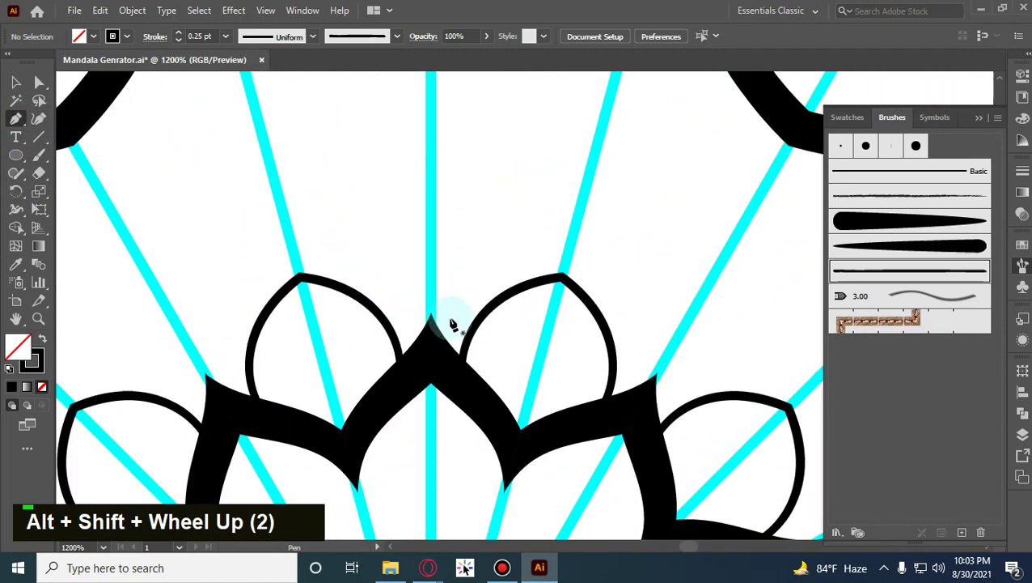
{"action": "left_click", "coordinate": [555, 280]}
{"action": "scroll", "coordinate": [501, 263], "scroll_direction": "up", "scroll_amount": 1}
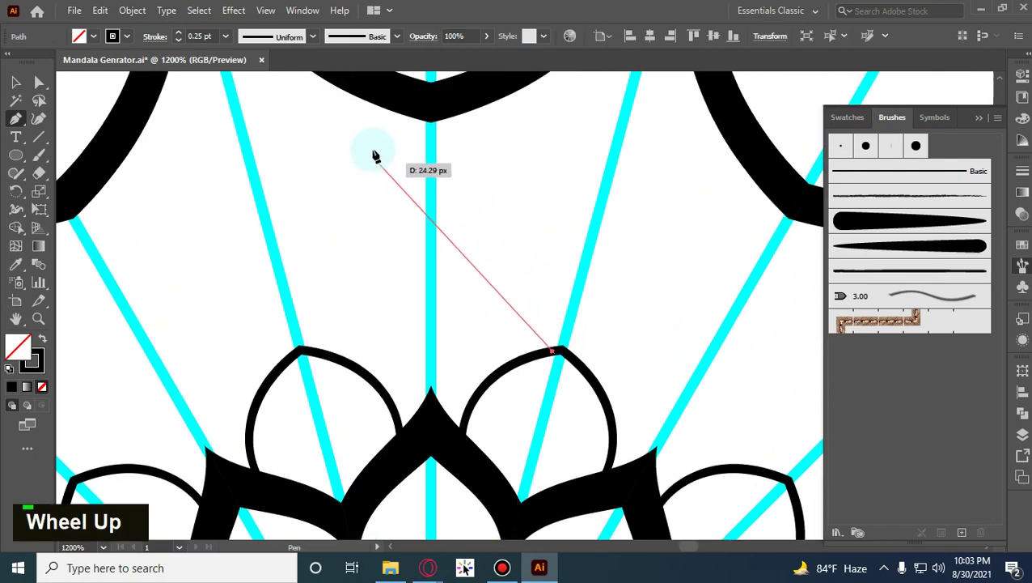
{"action": "left_click_drag", "start_coordinate": [518, 234], "coordinate": [459, 205]}
{"action": "scroll", "coordinate": [458, 210], "scroll_direction": "up", "scroll_amount": 1}
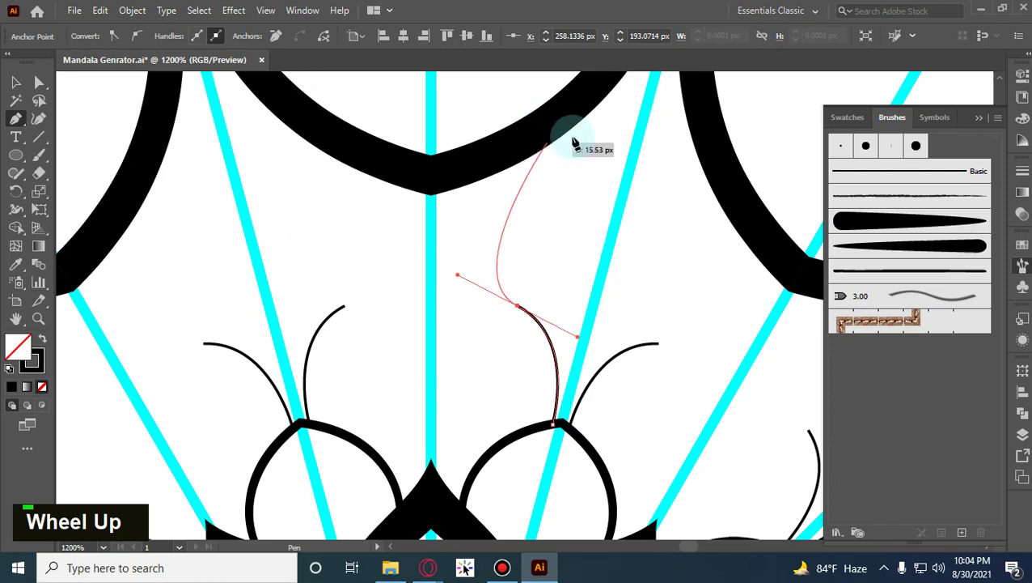
{"action": "left_click_drag", "start_coordinate": [647, 172], "coordinate": [731, 239]}
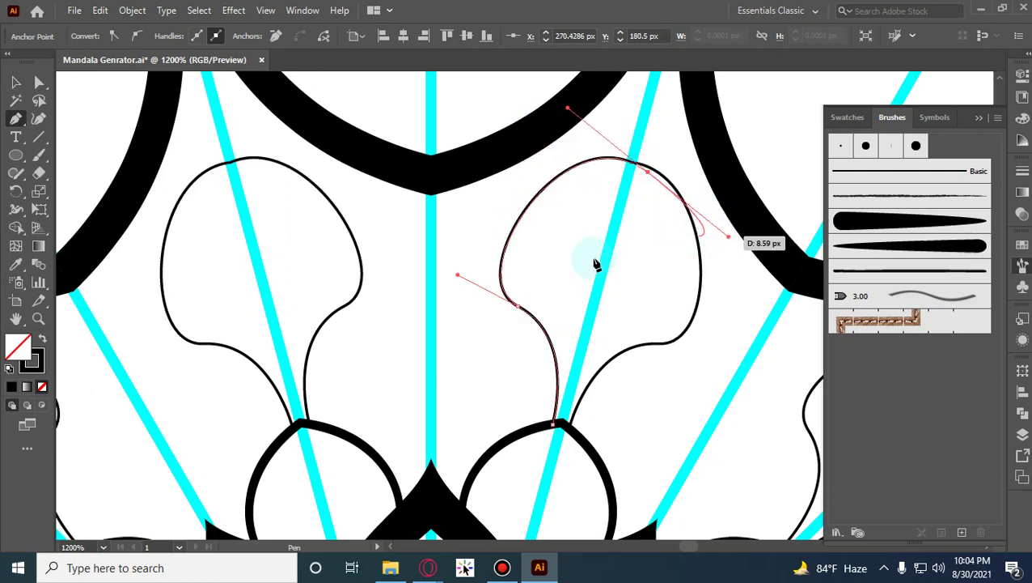
Apply the tapered art brush that widens toward its end to the bulb petal path and set its stroke weight to 0.25 pt.
{"action": "left_click", "coordinate": [15, 83]}
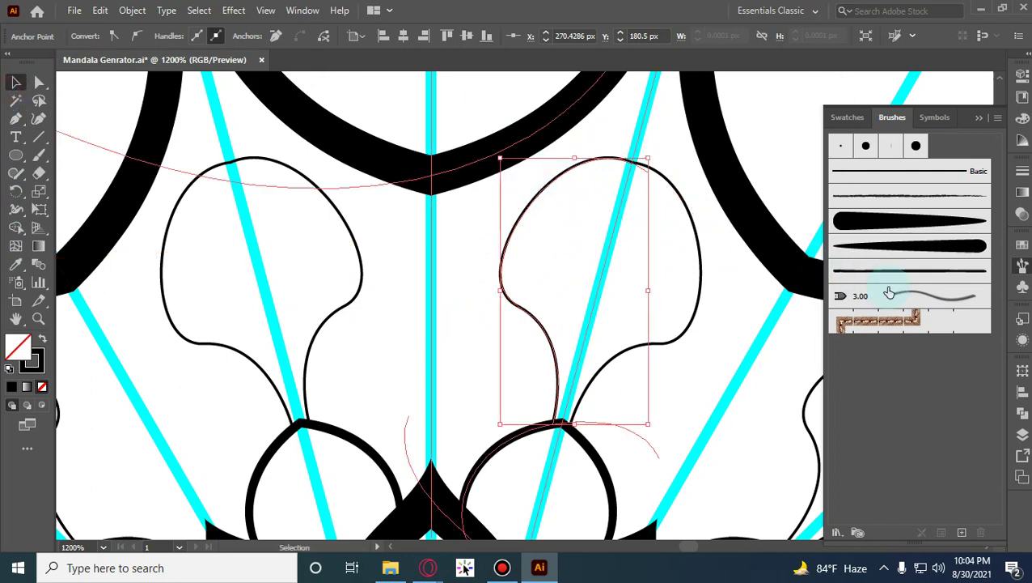
{"action": "left_click", "coordinate": [921, 245]}
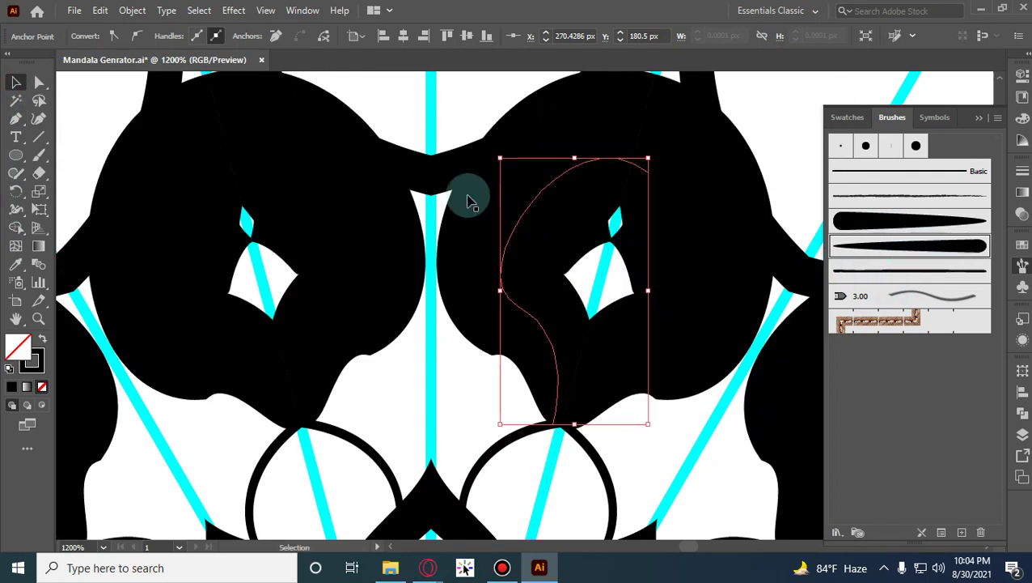
{"action": "left_click", "coordinate": [85, 103]}
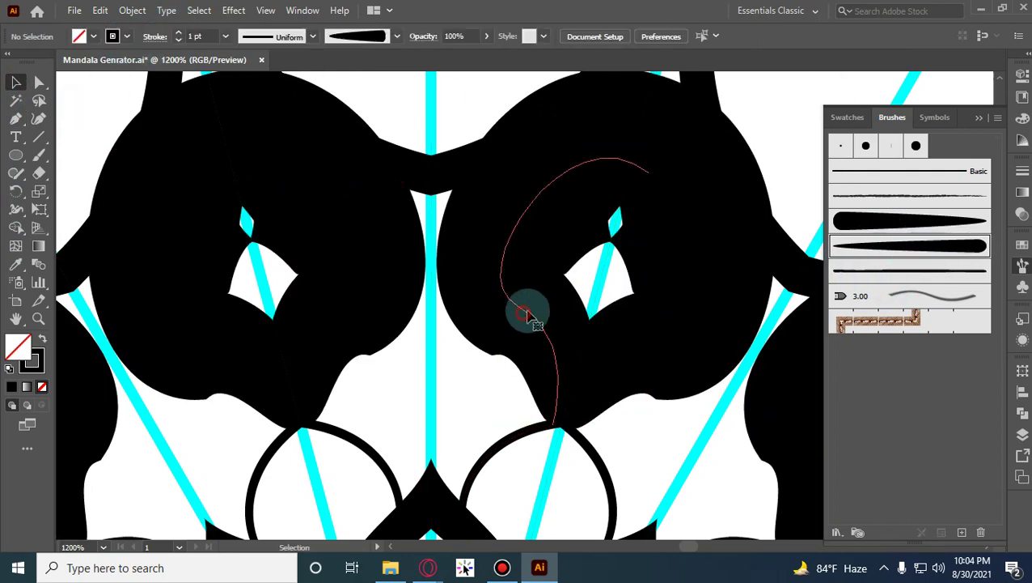
{"action": "left_click", "coordinate": [526, 315]}
{"action": "left_click", "coordinate": [175, 38]}
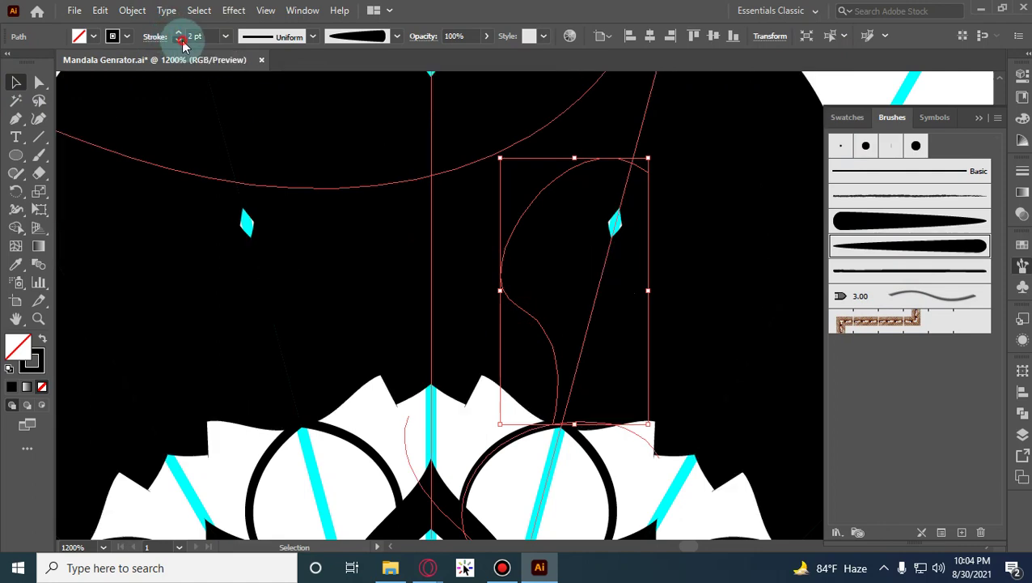
{"action": "double_click", "coordinate": [181, 41]}
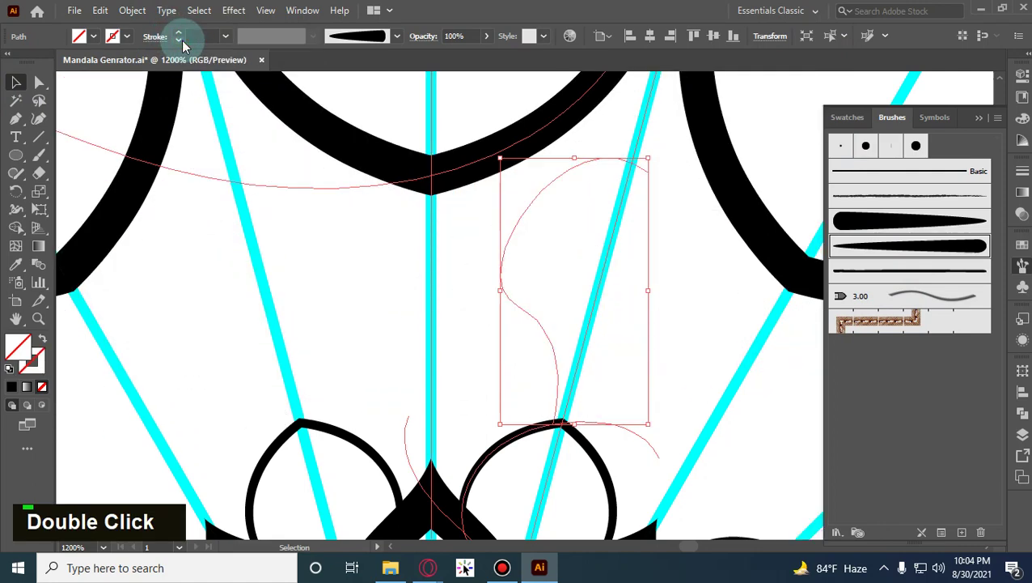
{"action": "left_click", "coordinate": [178, 33]}
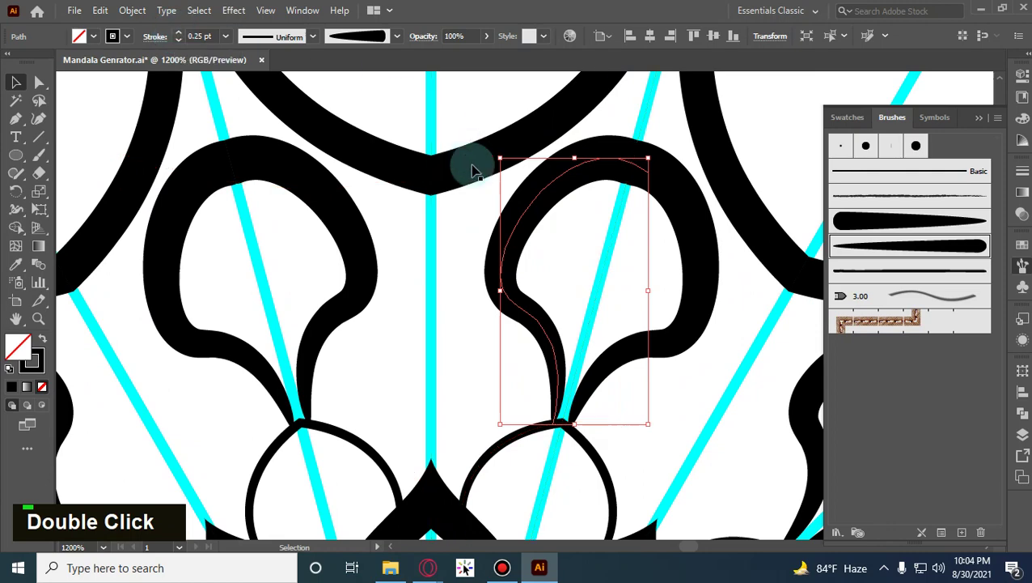
Compare the oppositely tapered brush on the bulb petal path, then apply the thin even-width art brush and deselect.
{"action": "left_click", "coordinate": [906, 223]}
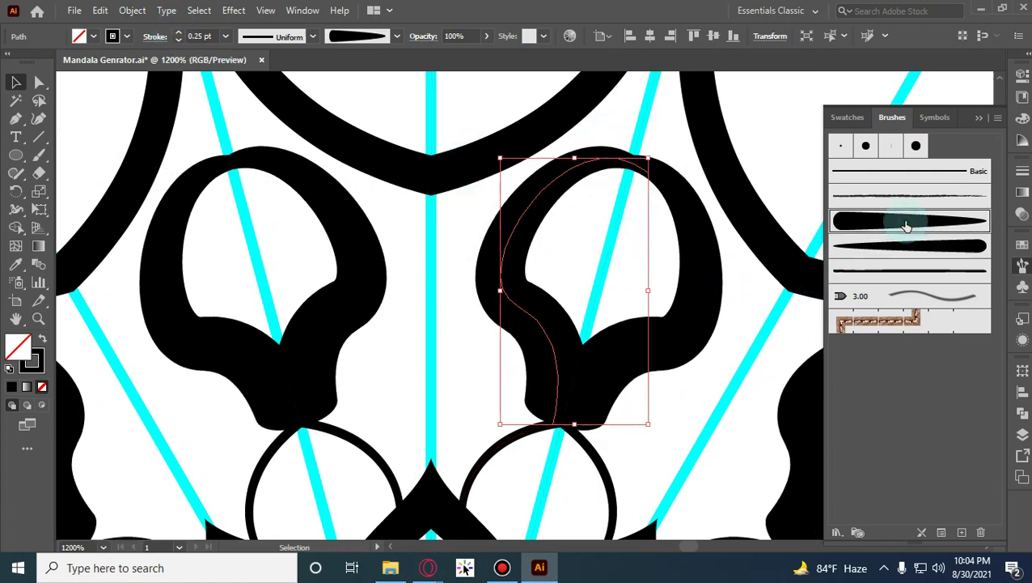
{"action": "double_click", "coordinate": [931, 290]}
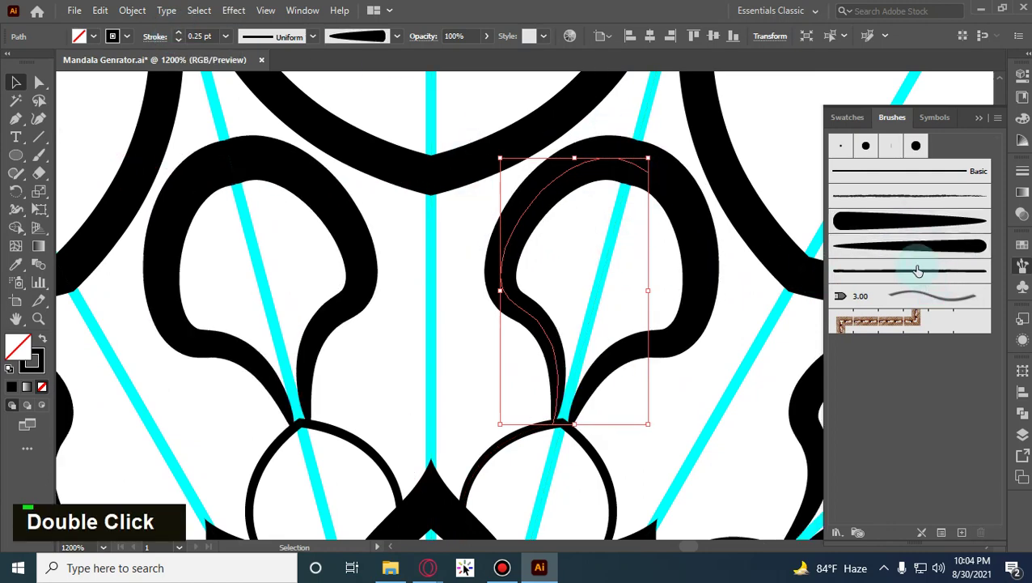
{"action": "left_click", "coordinate": [918, 271]}
{"action": "left_click", "coordinate": [671, 404]}
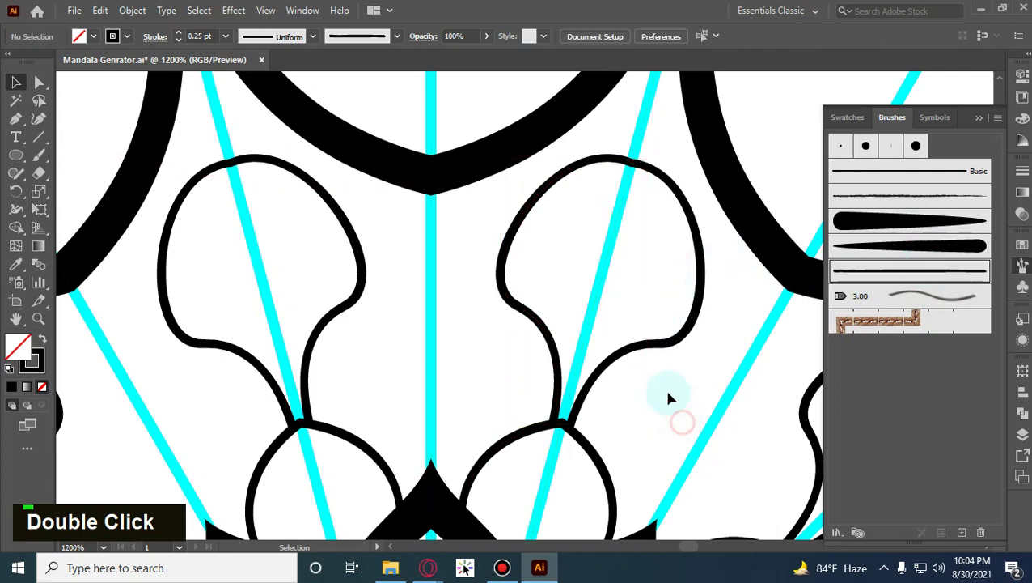
Delete the bulb-shaped petal path above the small arches.
{"action": "scroll", "coordinate": [652, 339], "scroll_direction": "down", "scroll_amount": 2}
{"action": "scroll", "coordinate": [619, 281], "scroll_direction": "up", "scroll_amount": 2}
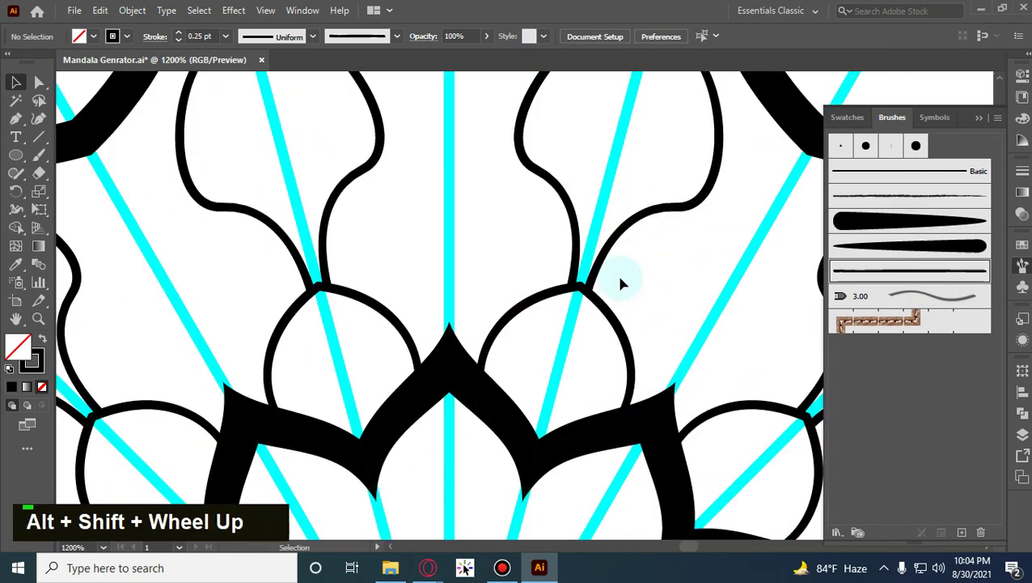
{"action": "scroll", "coordinate": [591, 184], "scroll_direction": "up", "scroll_amount": 1}
{"action": "left_click_drag", "start_coordinate": [566, 218], "coordinate": [568, 219]}
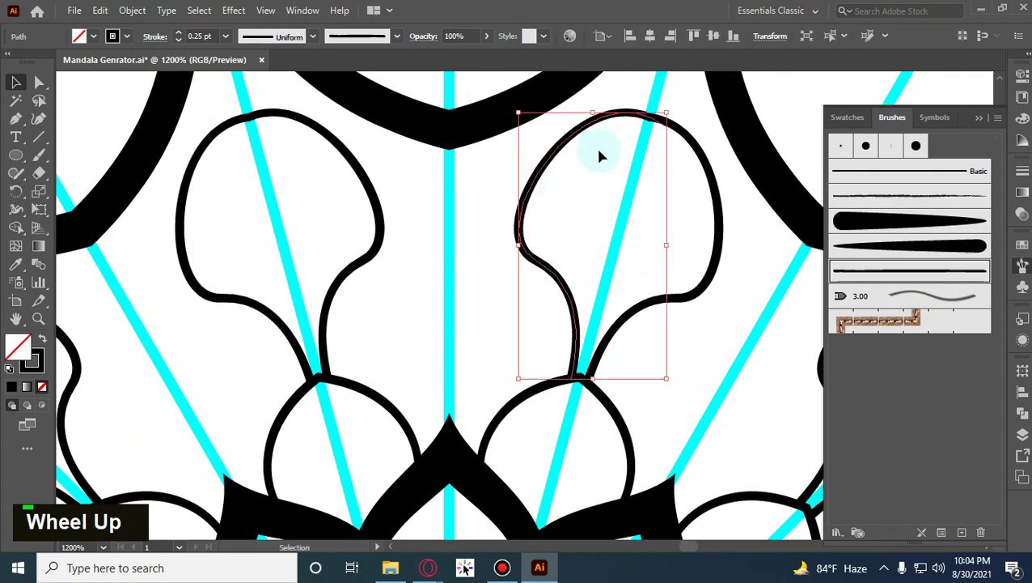
{"action": "key", "text": "Delete"}
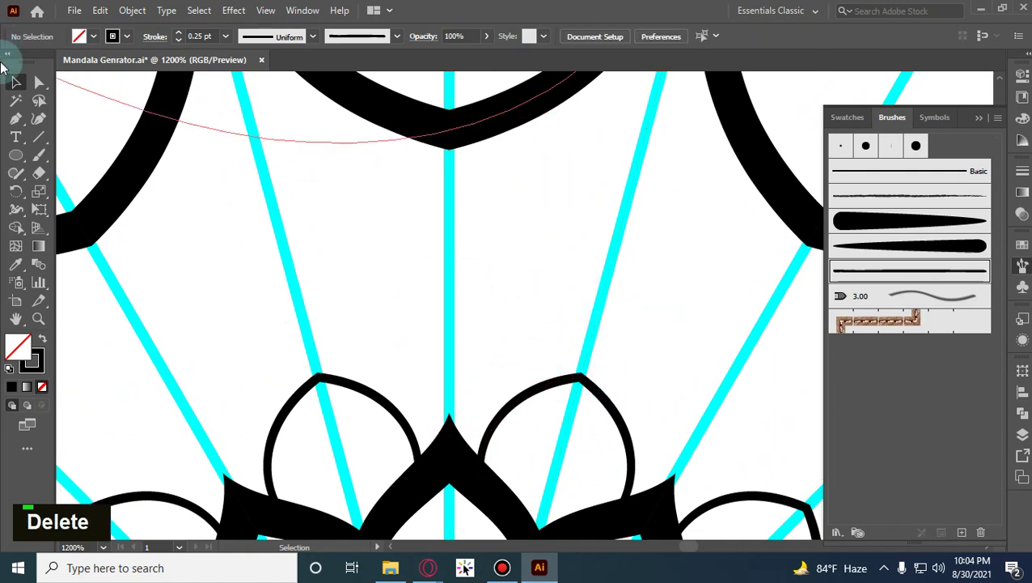
{"action": "left_click", "coordinate": [16, 118]}
{"action": "scroll", "coordinate": [518, 417], "scroll_direction": "down", "scroll_amount": 2}
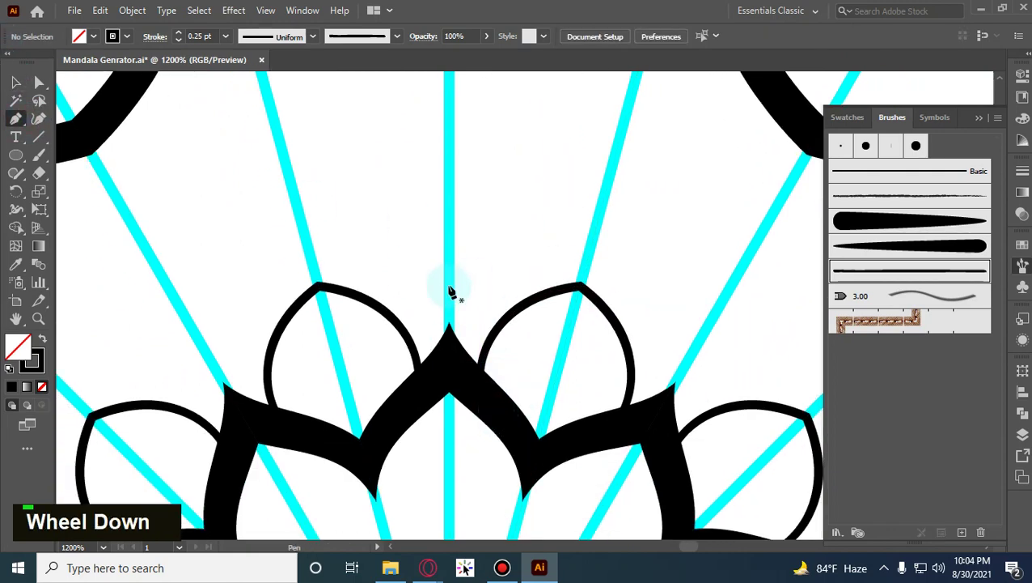
{"action": "left_click", "coordinate": [449, 176]}
{"action": "left_click_drag", "start_coordinate": [581, 285], "coordinate": [581, 304]}
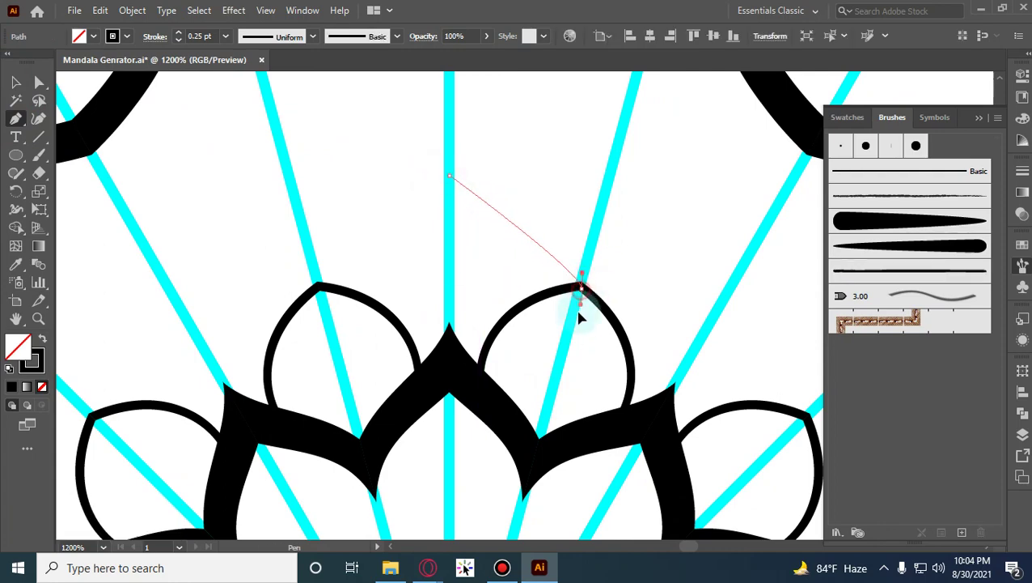
{"action": "left_click_drag", "start_coordinate": [577, 397], "coordinate": [576, 394]}
{"action": "key", "text": "ctrl"}
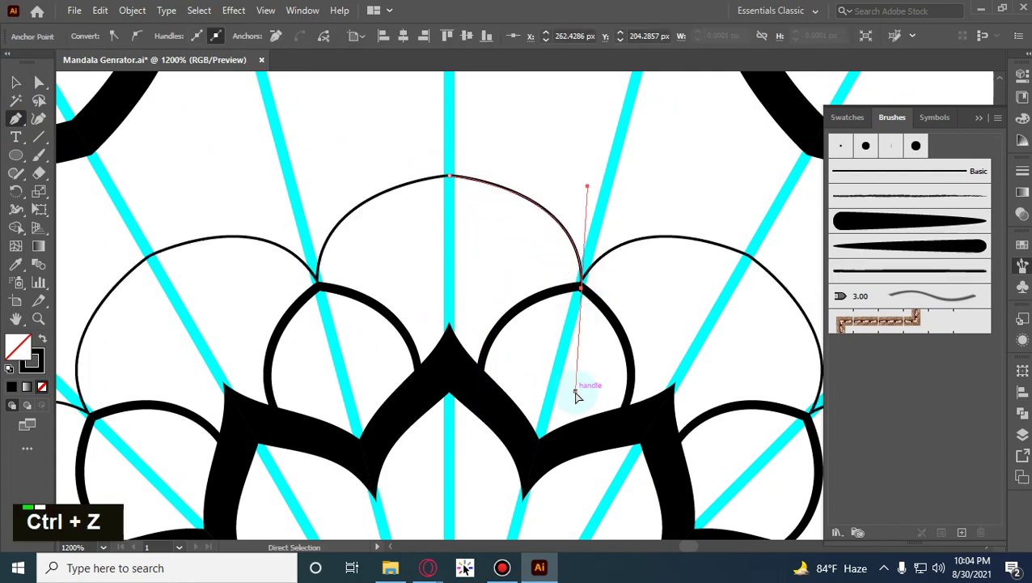
{"action": "key", "text": "ctrl+z"}
{"action": "left_click_drag", "start_coordinate": [566, 291], "coordinate": [544, 386]}
{"action": "key", "text": "ctrl+z"}
{"action": "left_click_drag", "start_coordinate": [516, 307], "coordinate": [476, 396]}
{"action": "key", "text": "ctrl+z"}
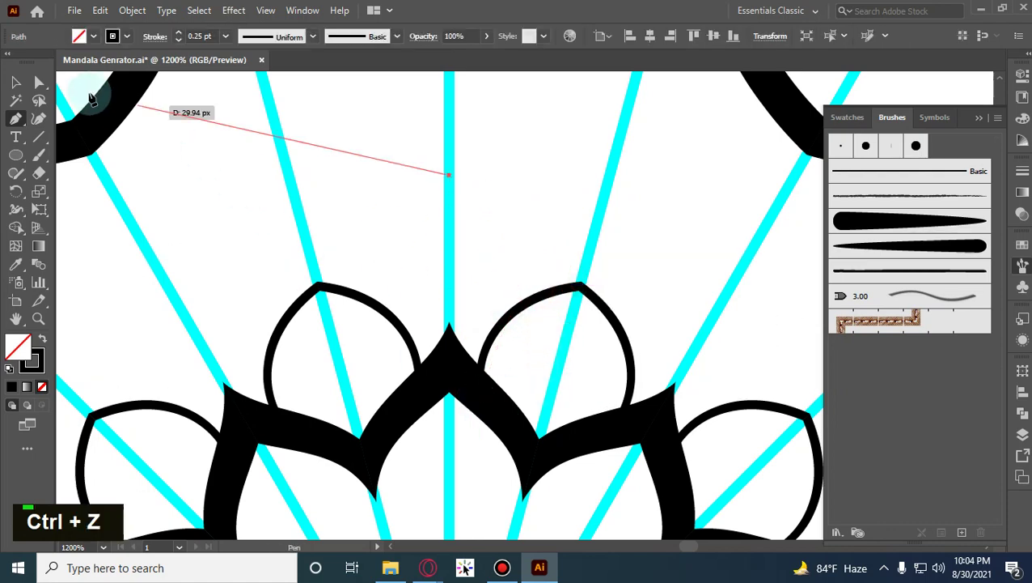
{"action": "left_click", "coordinate": [37, 85]}
{"action": "left_click", "coordinate": [16, 84]}
{"action": "key", "text": "Delete"}
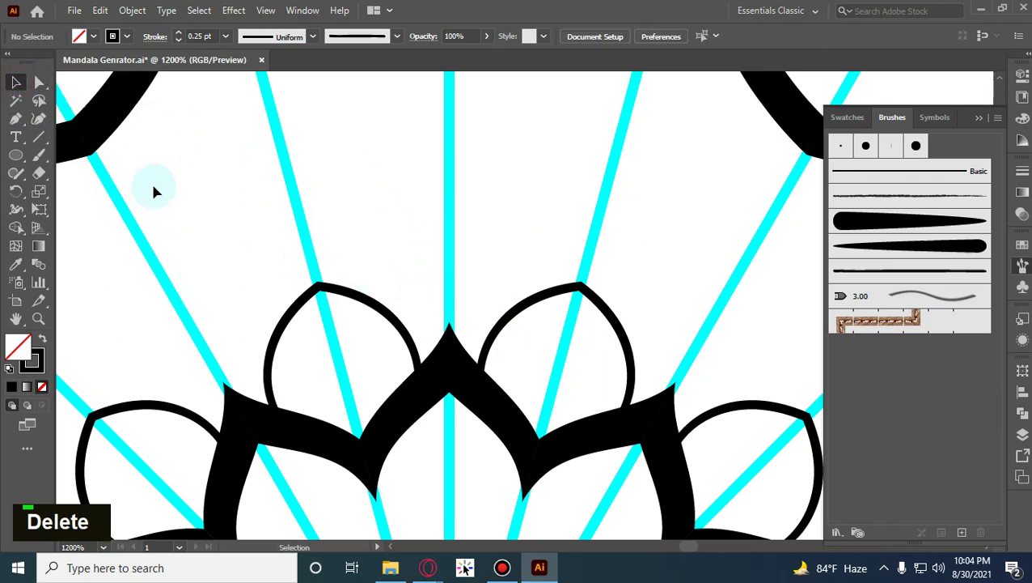
Draw a spiral with the Spiral tool between the vertical guide and the adjacent guide, increasing its segment count four times.
{"action": "left_click", "coordinate": [40, 140]}
{"action": "right_click", "coordinate": [42, 141]}
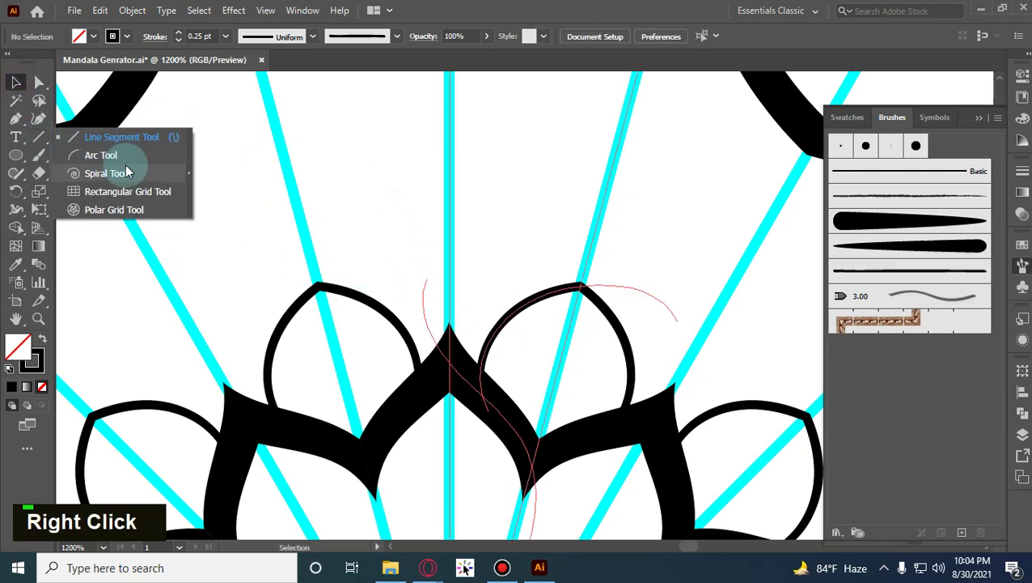
{"action": "left_click", "coordinate": [125, 171]}
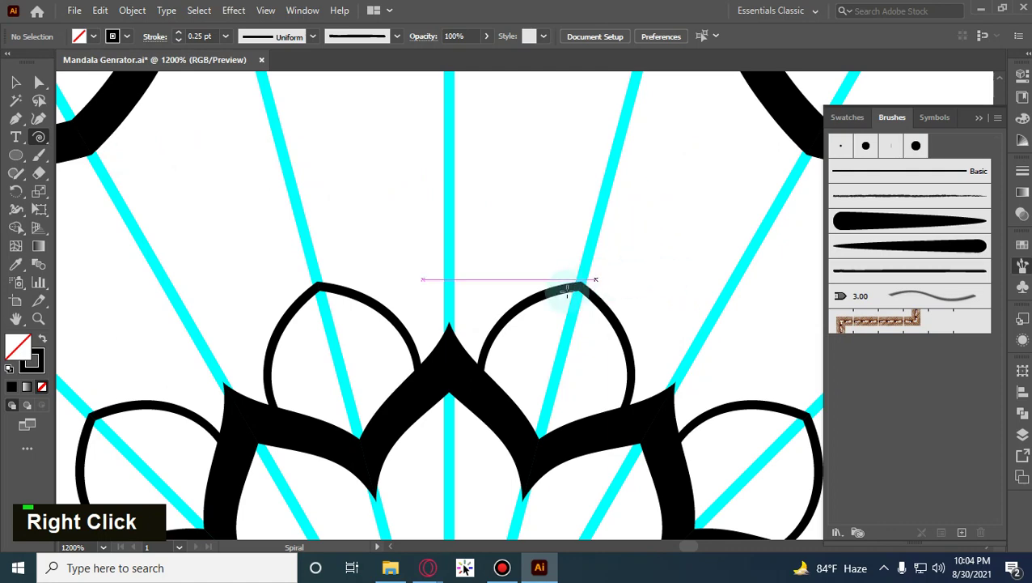
{"action": "scroll", "coordinate": [657, 263], "scroll_direction": "up", "scroll_amount": 2}
{"action": "scroll", "coordinate": [599, 340], "scroll_direction": "up", "scroll_amount": 1}
{"action": "scroll", "coordinate": [569, 336], "scroll_direction": "up", "scroll_amount": 1, "text": "alt+shift"}
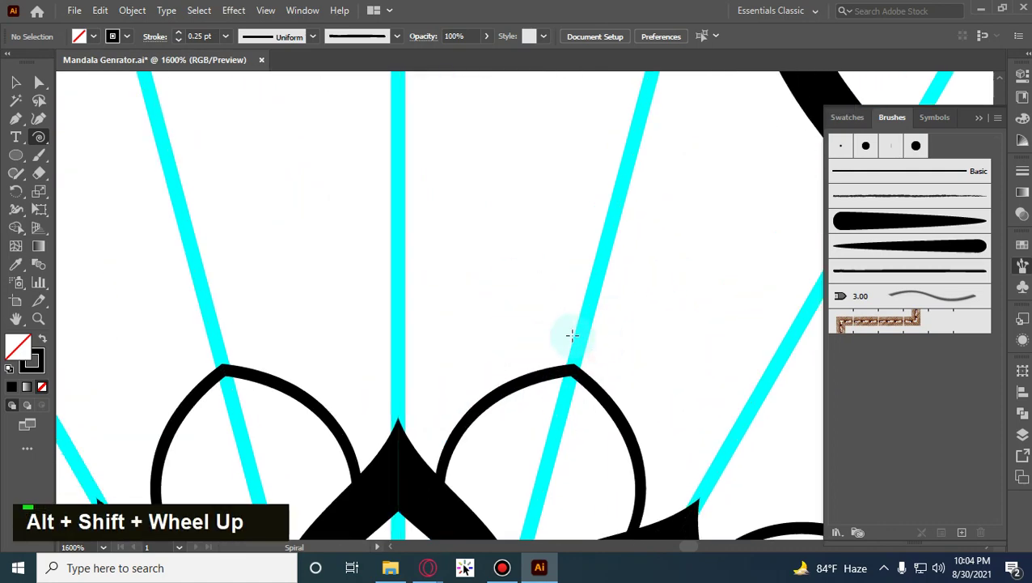
{"action": "left_click_drag", "start_coordinate": [506, 233], "coordinate": [530, 296]}
{"action": "key", "text": "Up"}
{"action": "key", "text": "Up"}
{"action": "key", "text": "Up"}
{"action": "key", "text": "Up"}
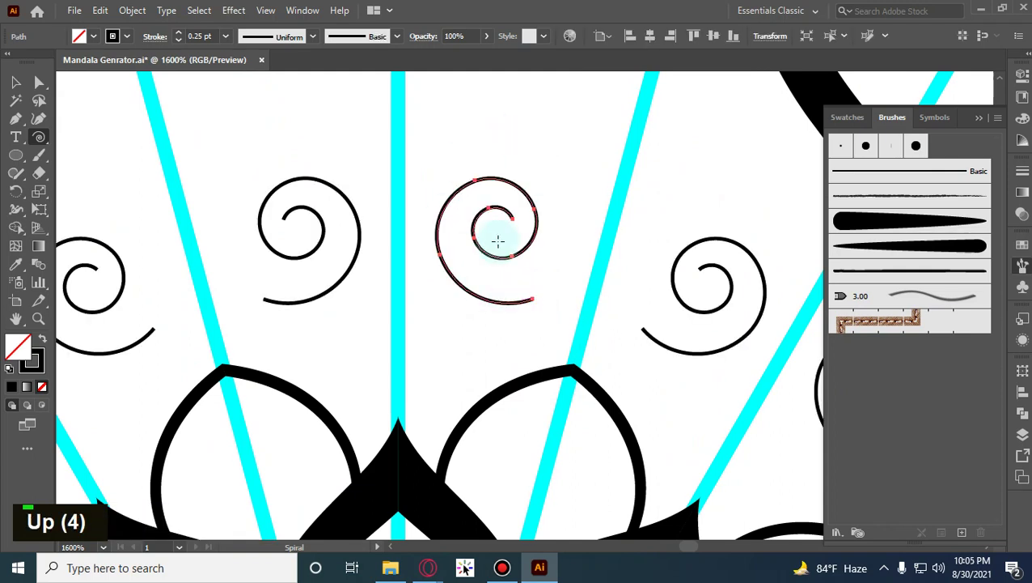
Move the spiral so its outer end sits on the tip of the small arch, and deselect it.
{"action": "left_click", "coordinate": [14, 78]}
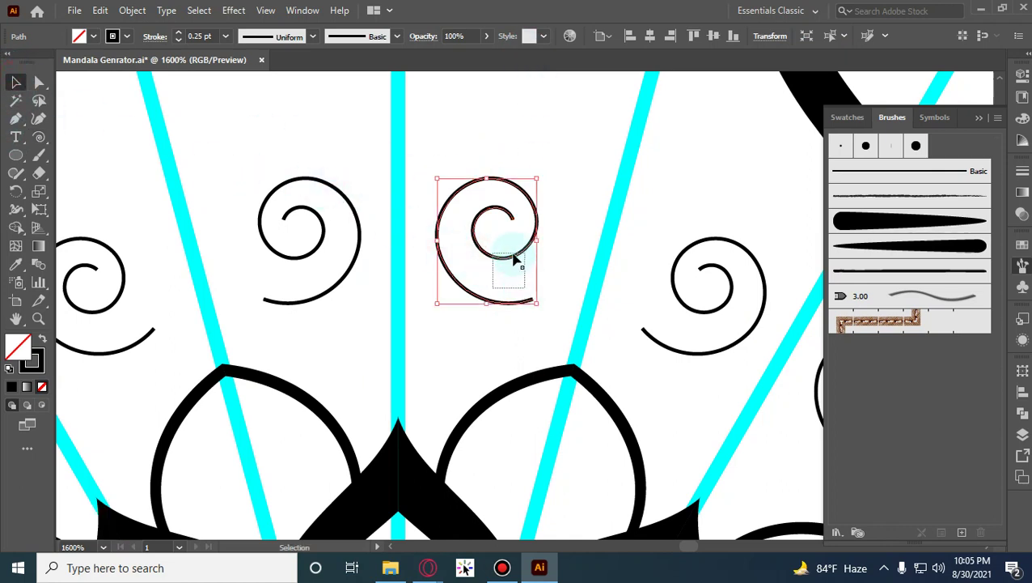
{"action": "left_click_drag", "start_coordinate": [509, 263], "coordinate": [546, 339]}
{"action": "scroll", "coordinate": [421, 293], "scroll_direction": "down", "scroll_amount": 4, "text": "alt+shift"}
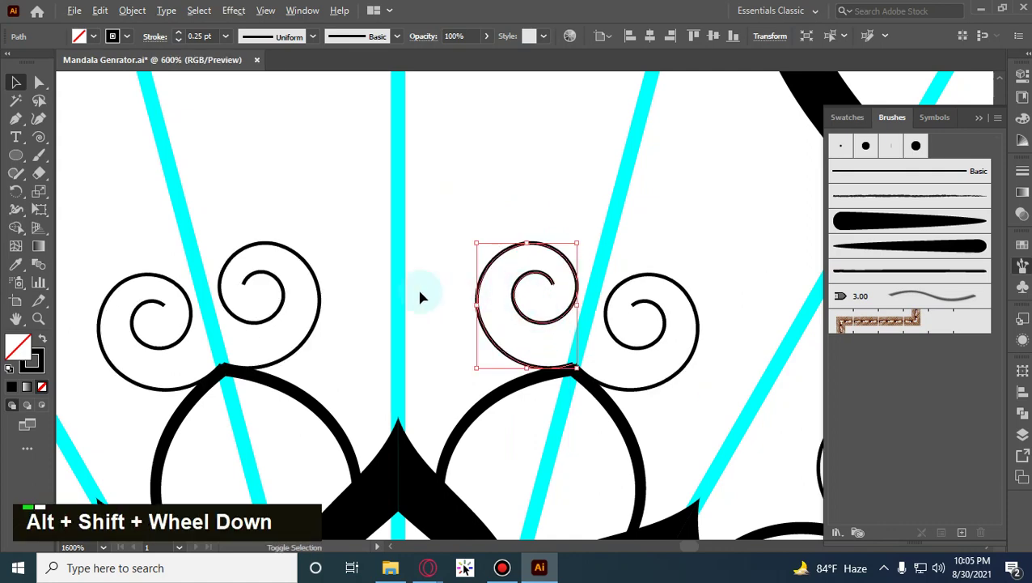
{"action": "scroll", "coordinate": [488, 233], "scroll_direction": "up", "scroll_amount": 3, "text": "alt+shift"}
{"action": "right_click", "coordinate": [398, 207]}
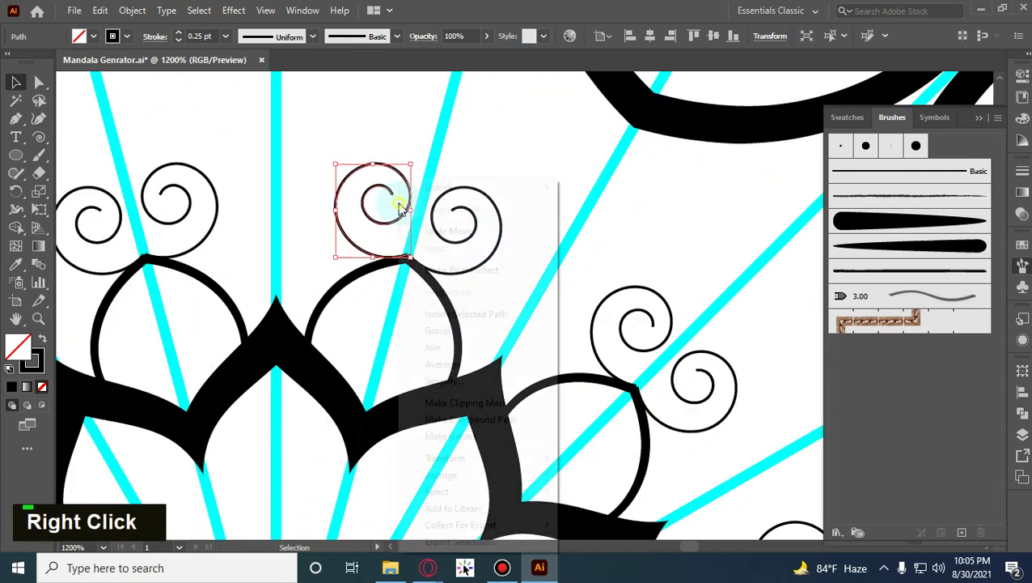
{"action": "left_click", "coordinate": [297, 154]}
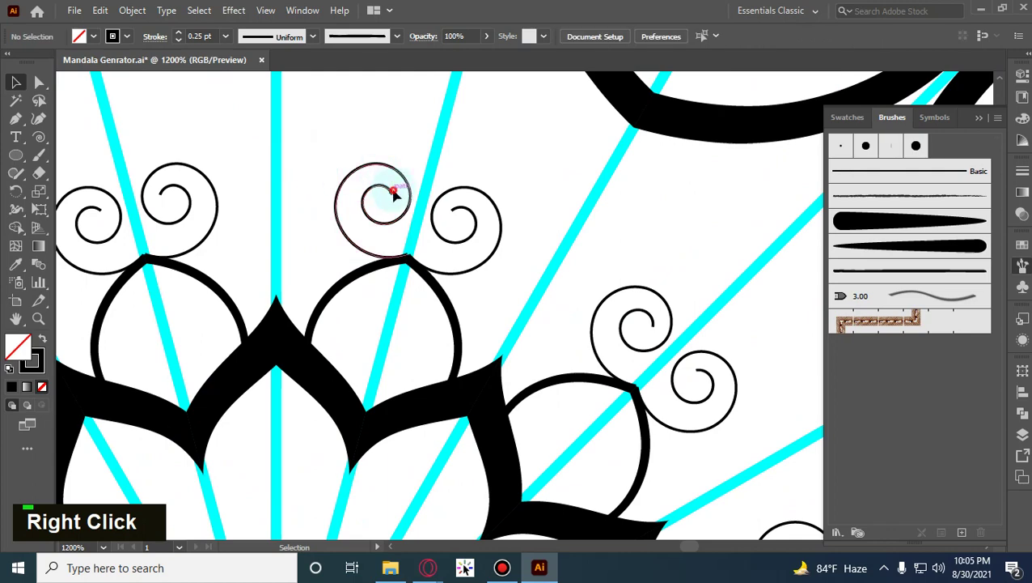
Select the spiral and rotate it clockwise by about 45°.
{"action": "left_click", "coordinate": [394, 192]}
{"action": "left_click_drag", "start_coordinate": [417, 155], "coordinate": [534, 257]}
{"action": "scroll", "coordinate": [486, 162], "scroll_direction": "right", "scroll_amount": 5, "text": "shift"}
{"action": "scroll", "coordinate": [494, 259], "scroll_direction": "down", "scroll_amount": 5}
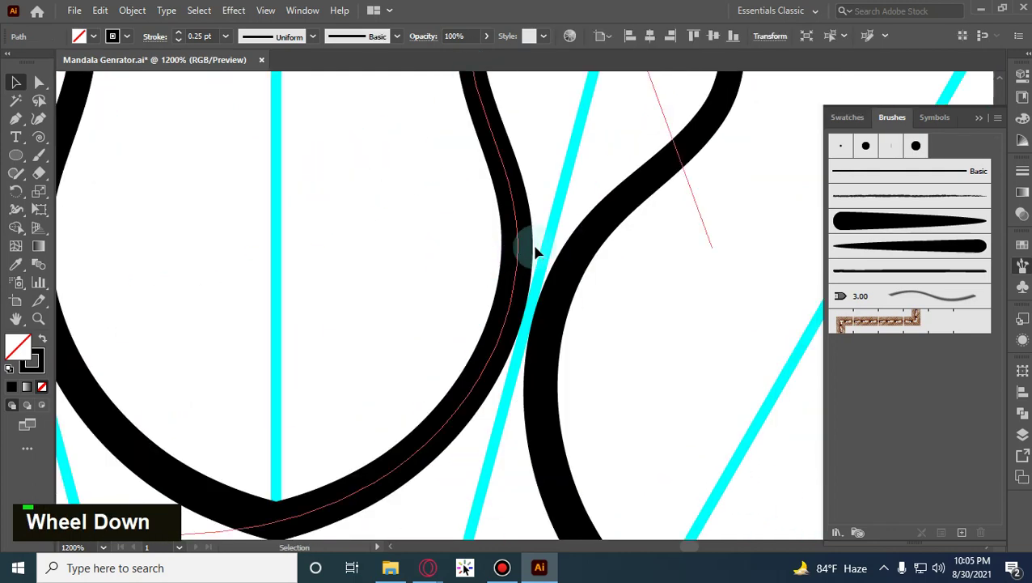
Reflect the spiral across the vertical axis at 90°.
{"action": "scroll", "coordinate": [558, 243], "scroll_direction": "up", "scroll_amount": 5}
{"action": "scroll", "coordinate": [643, 203], "scroll_direction": "down", "scroll_amount": 1, "text": "alt+shift"}
{"action": "key", "text": "space"}
{"action": "scroll", "coordinate": [641, 186], "scroll_direction": "down", "scroll_amount": 4, "text": "alt+shift"}
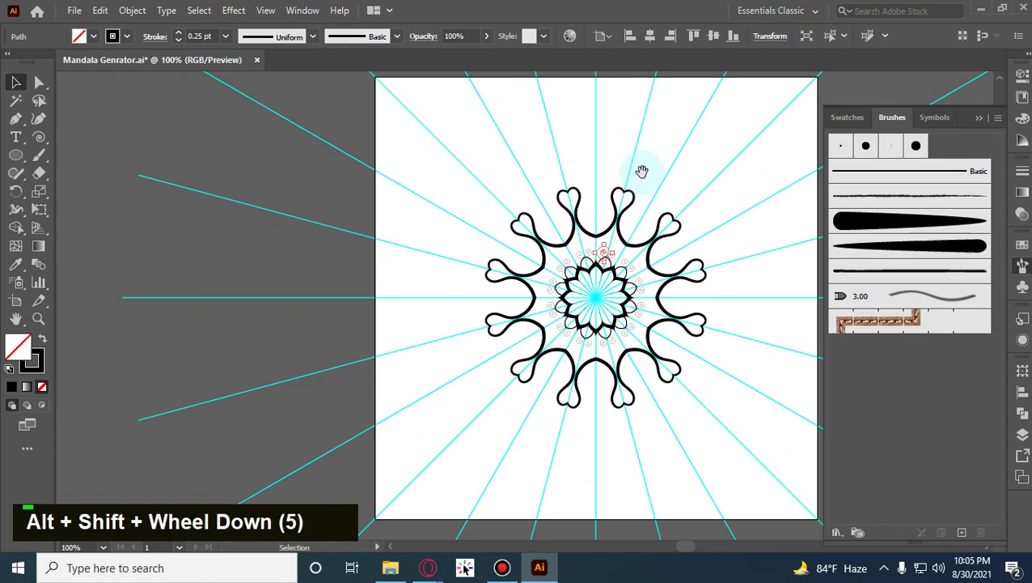
{"action": "scroll", "coordinate": [527, 213], "scroll_direction": "up", "scroll_amount": 10, "text": "alt+shift"}
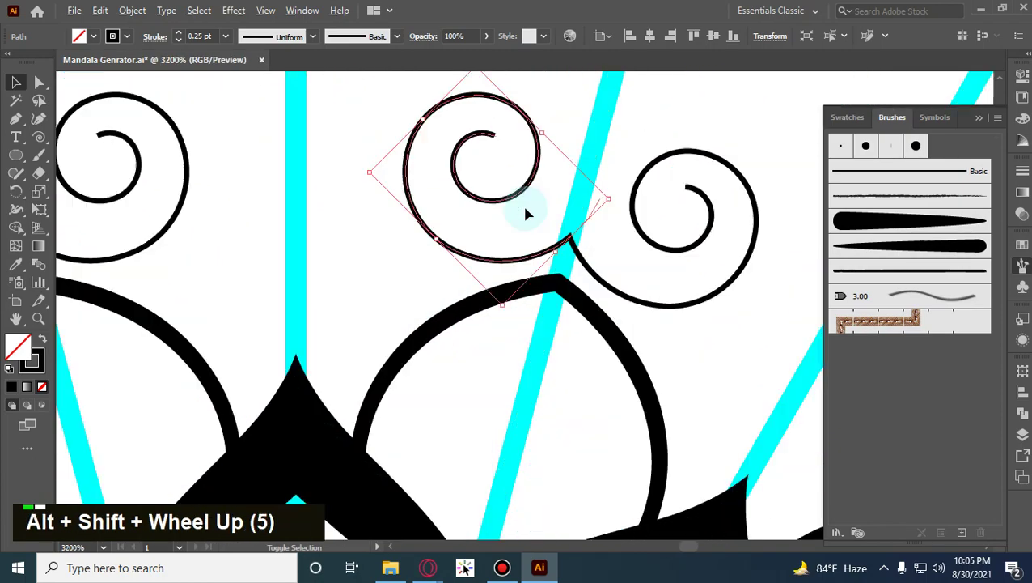
{"action": "scroll", "coordinate": [526, 211], "scroll_direction": "up", "scroll_amount": 2, "text": "alt+shift"}
{"action": "key", "text": "space"}
{"action": "left_click_drag", "start_coordinate": [583, 201], "coordinate": [481, 193]}
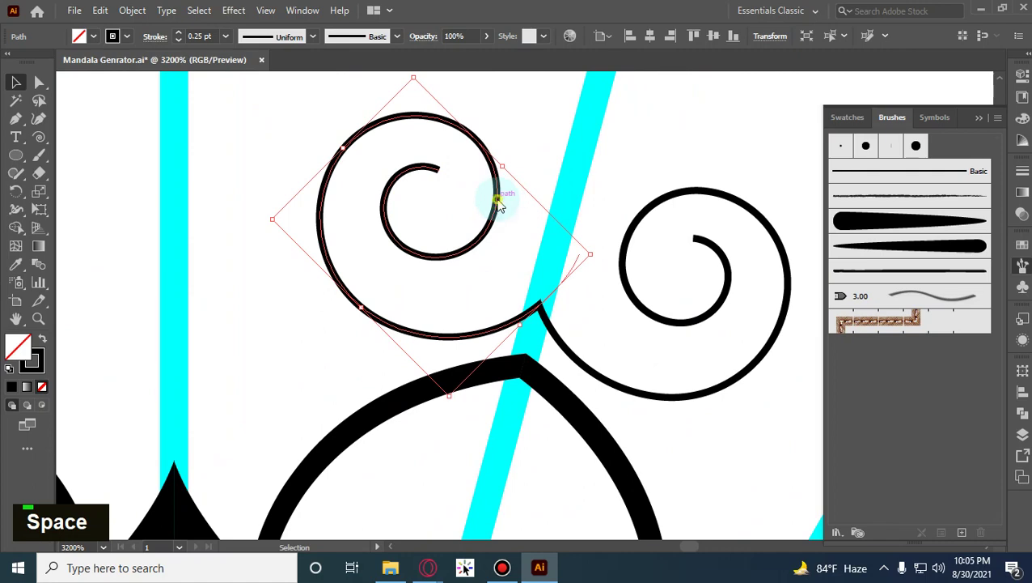
{"action": "right_click", "coordinate": [500, 205]}
{"action": "mouse_move", "coordinate": [571, 461]}
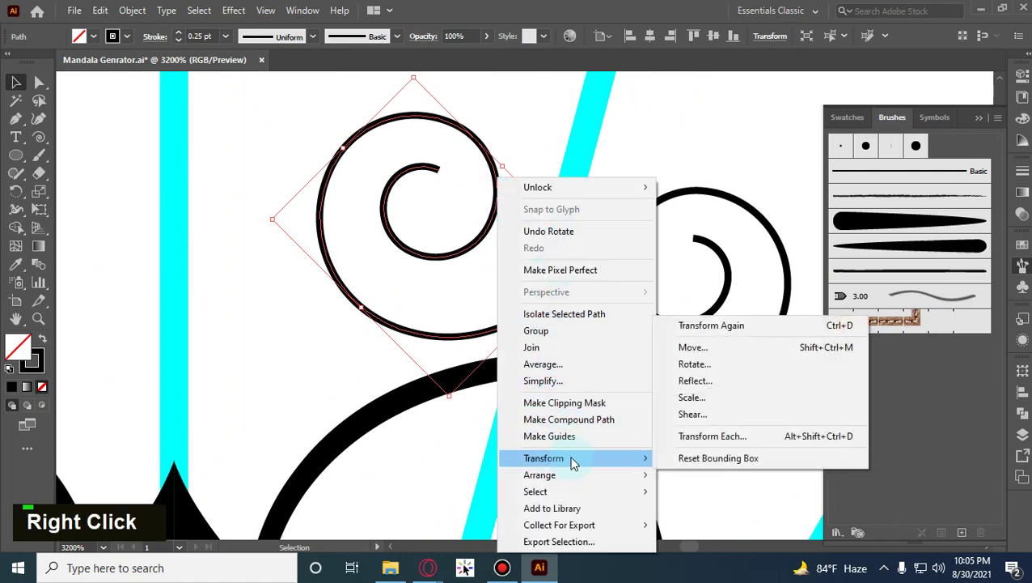
{"action": "left_click", "coordinate": [688, 380]}
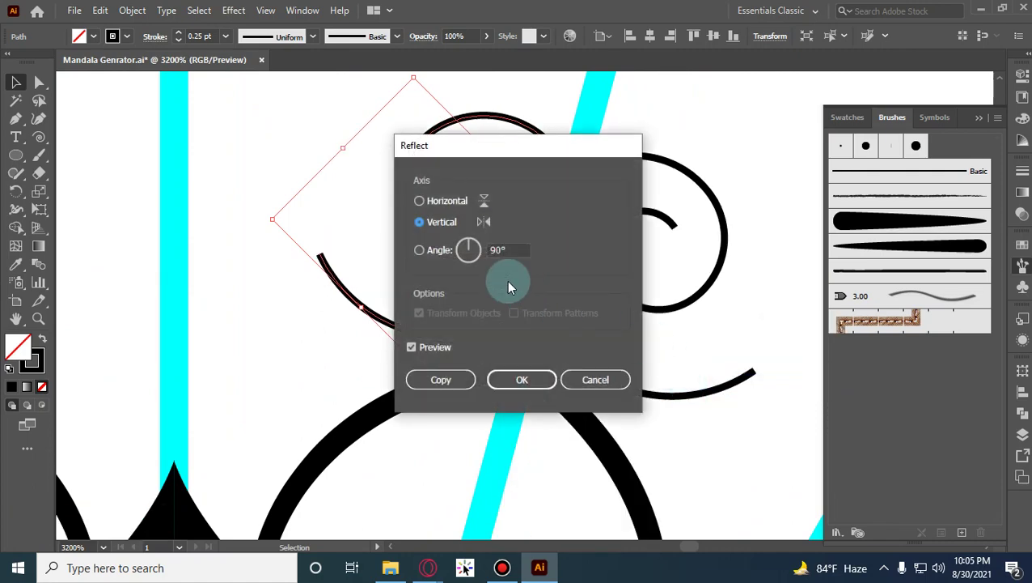
{"action": "left_click_drag", "start_coordinate": [565, 150], "coordinate": [976, 168]}
{"action": "left_click", "coordinate": [933, 396]}
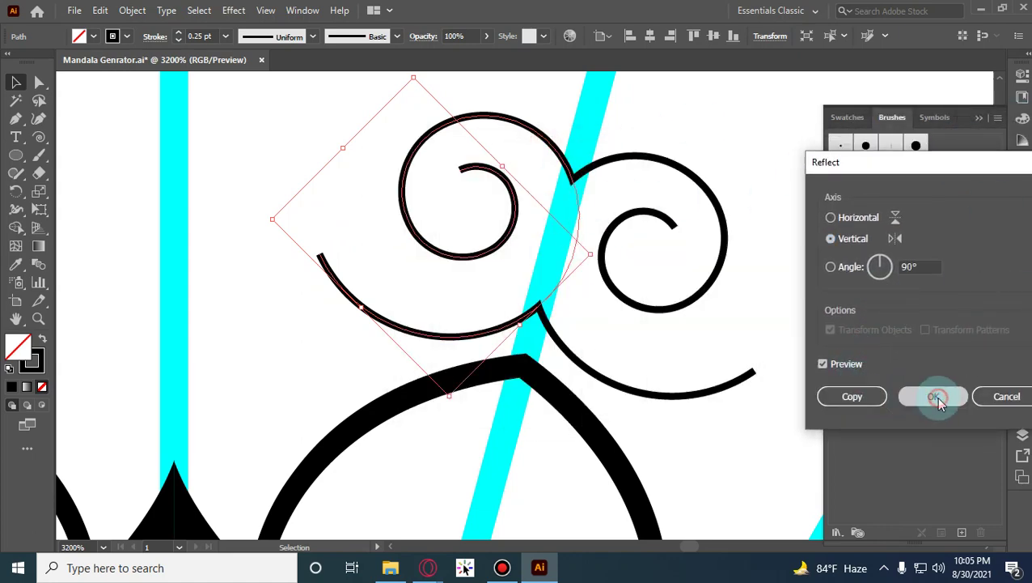
Rotate and reposition the reflected spiral so it rests against the small arch's tip and meets its mirrored copy at the guide.
{"action": "scroll", "coordinate": [636, 301], "scroll_direction": "up", "scroll_amount": 3}
{"action": "left_click_drag", "start_coordinate": [637, 329], "coordinate": [566, 368]}
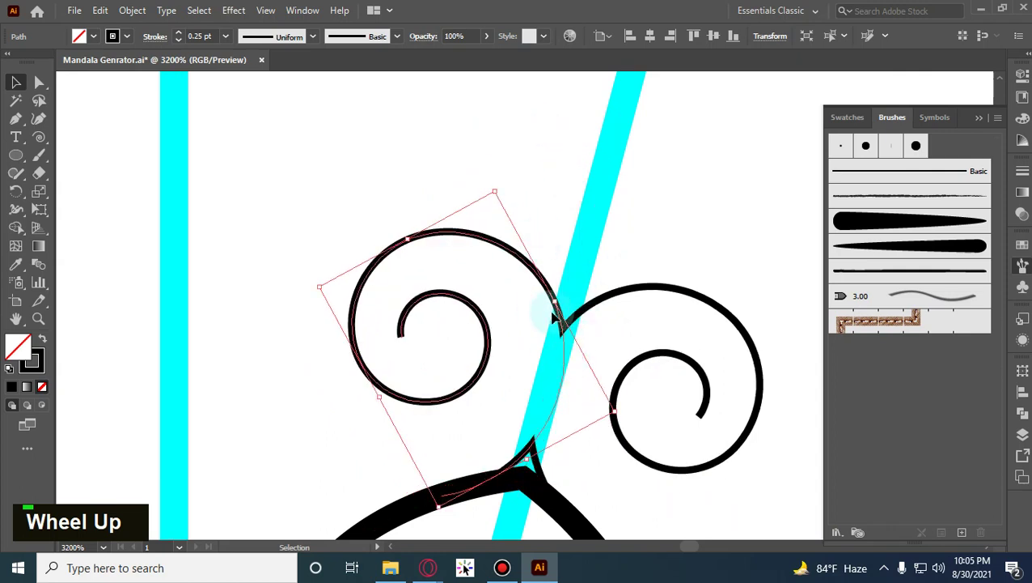
{"action": "left_click_drag", "start_coordinate": [566, 327], "coordinate": [550, 306]}
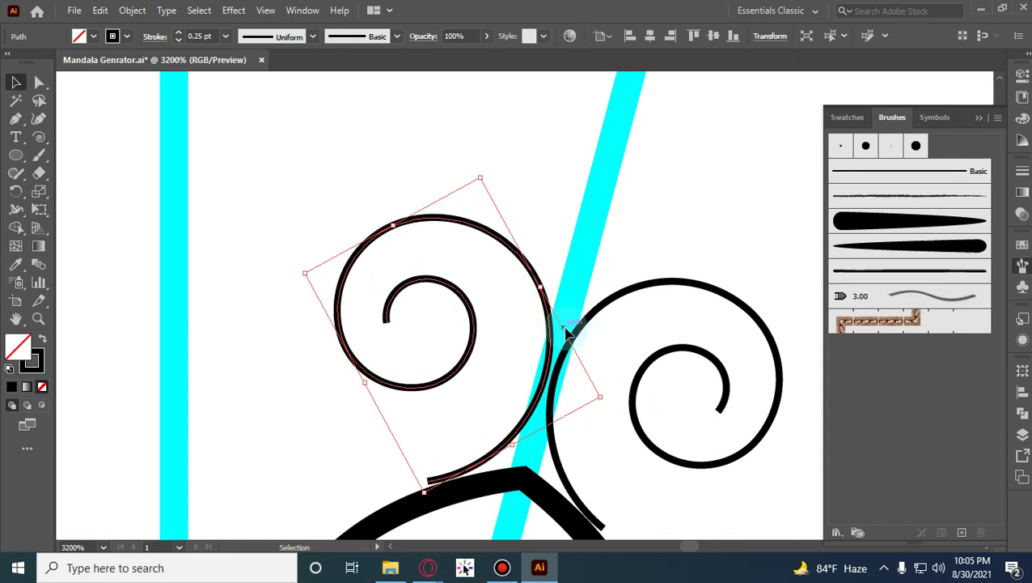
Set the spiral's stroke weight to 0.5 pt, compare width profiles, and apply the pointed profile that swells toward one end.
{"action": "left_click", "coordinate": [178, 32]}
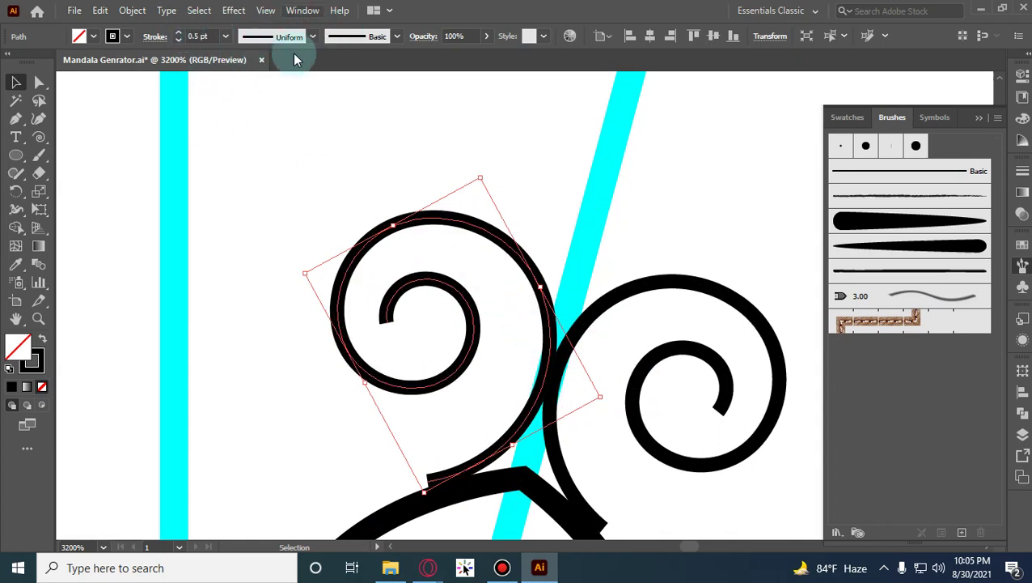
{"action": "left_click", "coordinate": [312, 37]}
{"action": "left_click", "coordinate": [288, 87]}
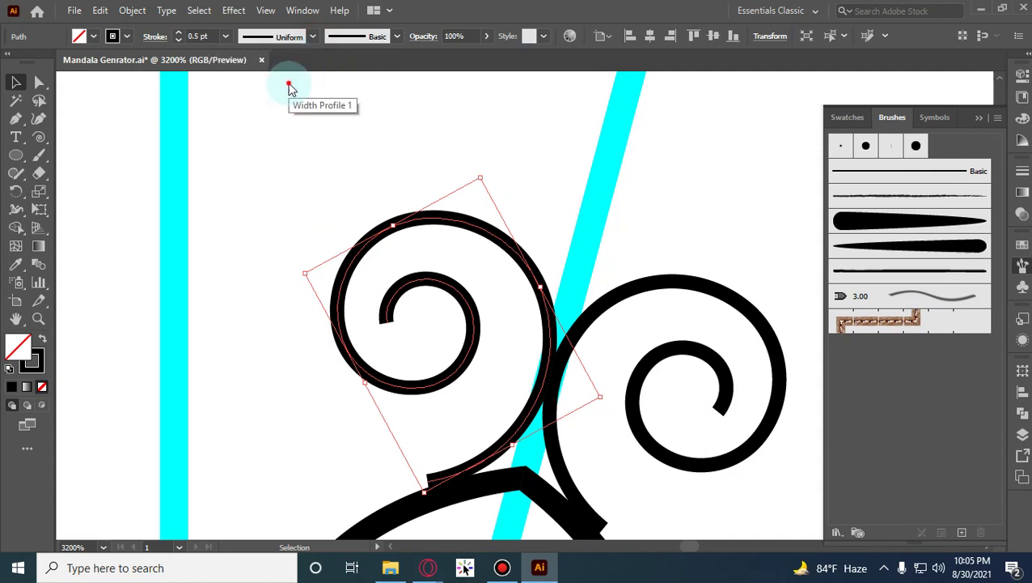
{"action": "left_click", "coordinate": [312, 38]}
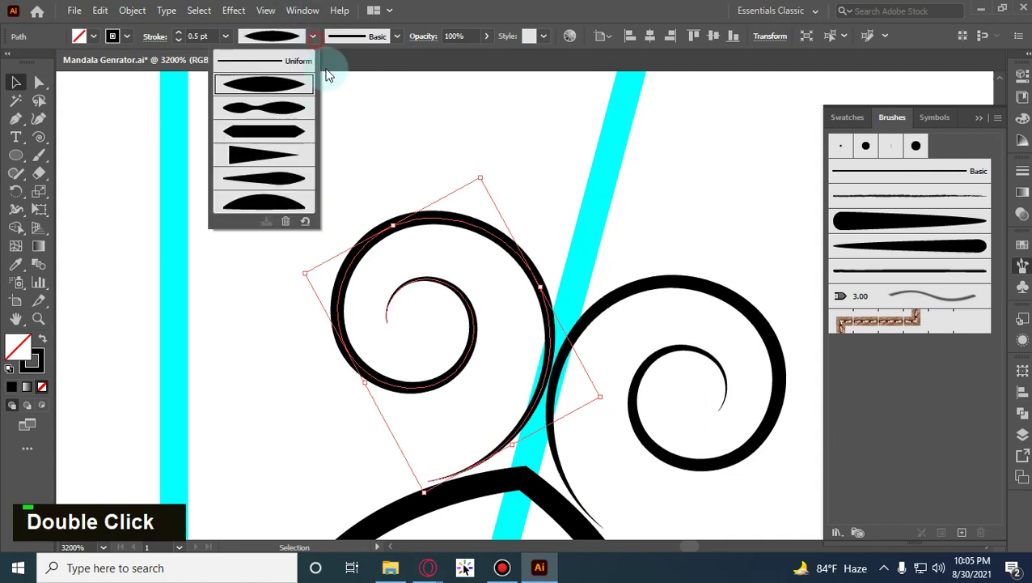
{"action": "left_click", "coordinate": [296, 106]}
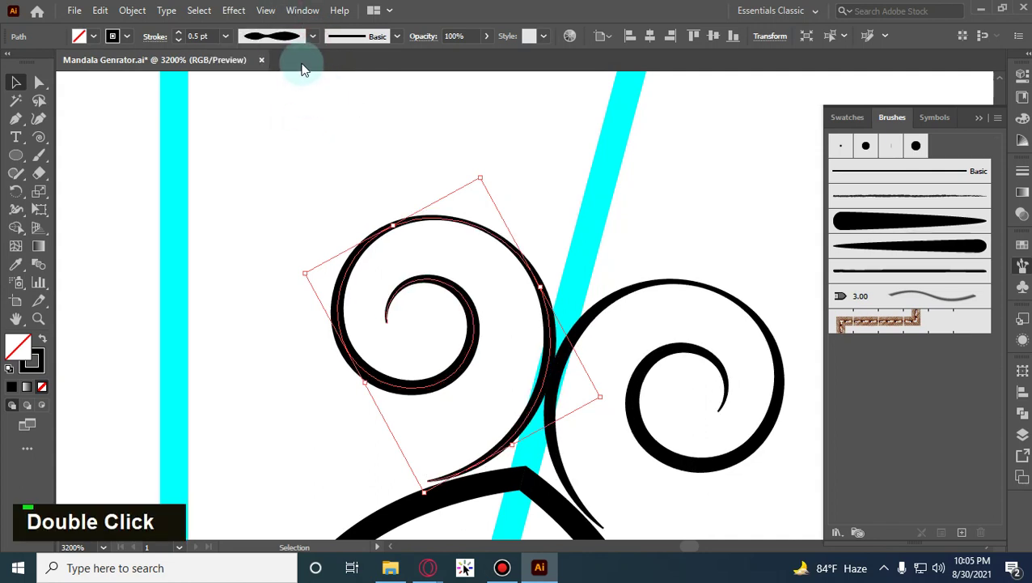
{"action": "left_click", "coordinate": [312, 38]}
{"action": "left_click", "coordinate": [284, 155]}
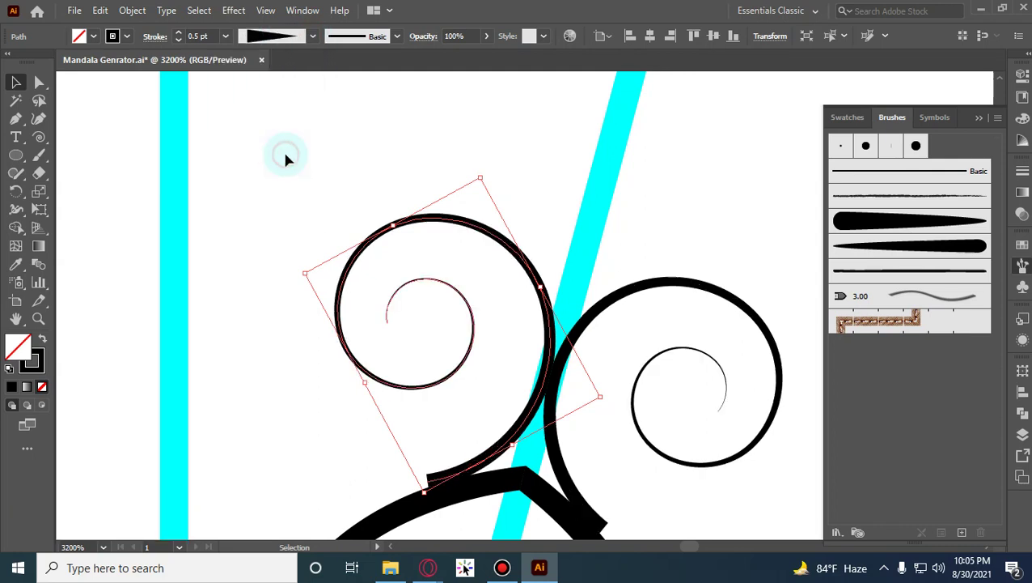
{"action": "left_click", "coordinate": [308, 38]}
{"action": "left_click", "coordinate": [306, 123]}
{"action": "left_click", "coordinate": [329, 194]}
{"action": "scroll", "coordinate": [329, 192], "scroll_direction": "down", "scroll_amount": 2}
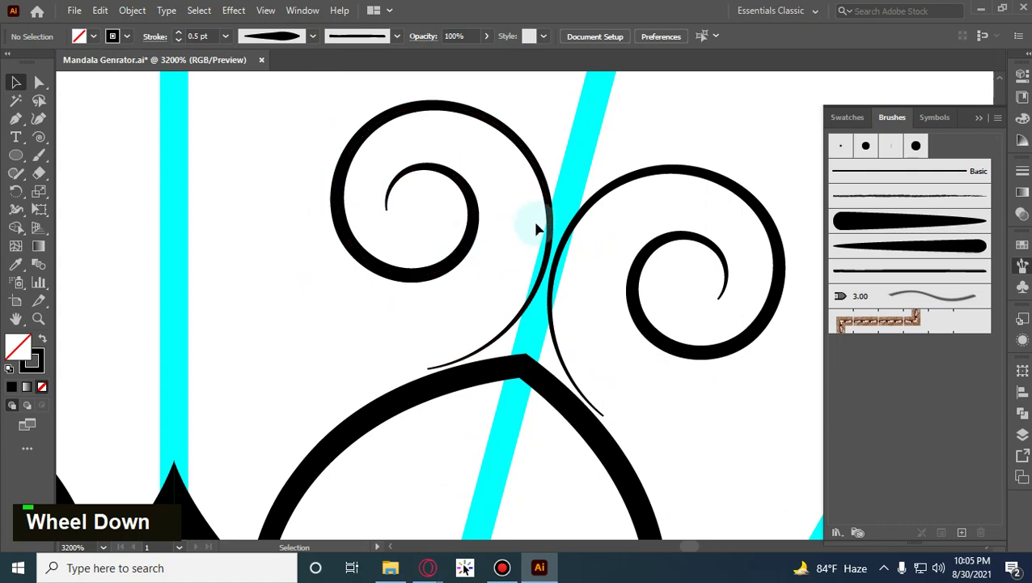
Nudge the spiral down so its tapered tail joins the small arch's tip, deselect it, and inspect the junction.
{"action": "left_click_drag", "start_coordinate": [556, 229], "coordinate": [555, 241]}
{"action": "left_click", "coordinate": [492, 247]}
{"action": "scroll", "coordinate": [501, 258], "scroll_direction": "down", "scroll_amount": 5}
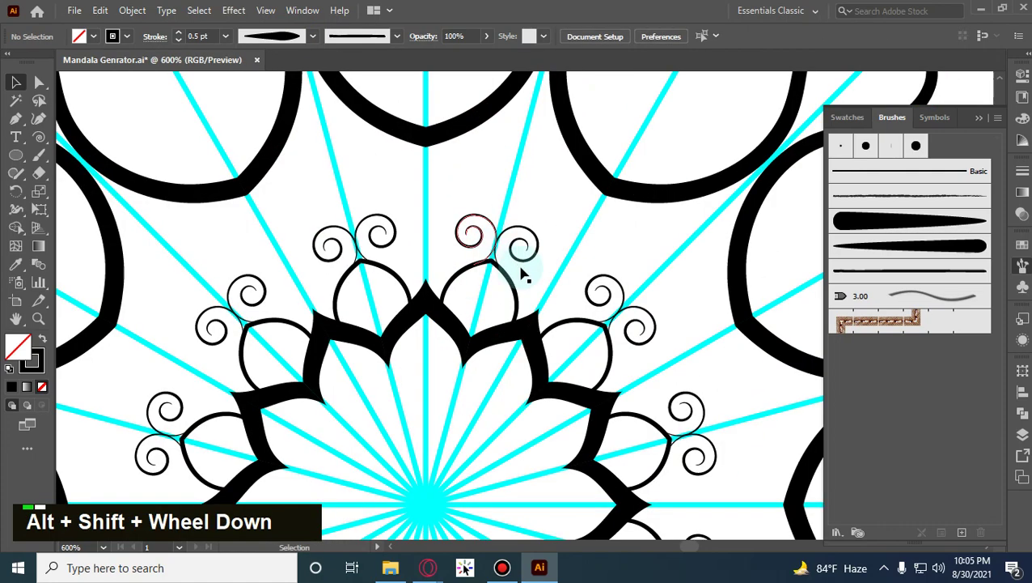
{"action": "scroll", "coordinate": [583, 280], "scroll_direction": "down", "scroll_amount": 3}
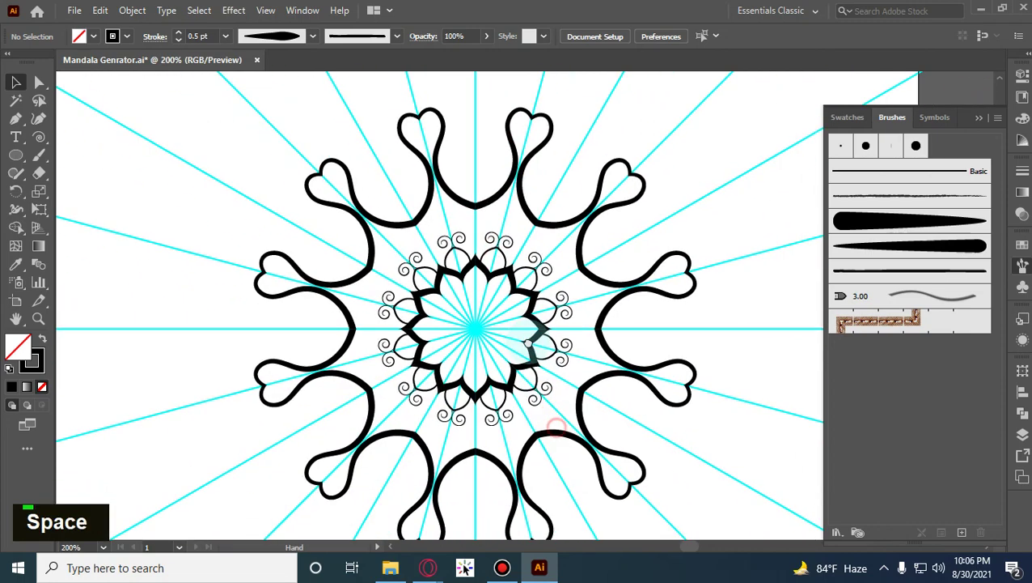
{"action": "left_click_drag", "start_coordinate": [513, 329], "coordinate": [547, 261]}
{"action": "scroll", "coordinate": [534, 266], "scroll_direction": "up", "scroll_amount": 8}
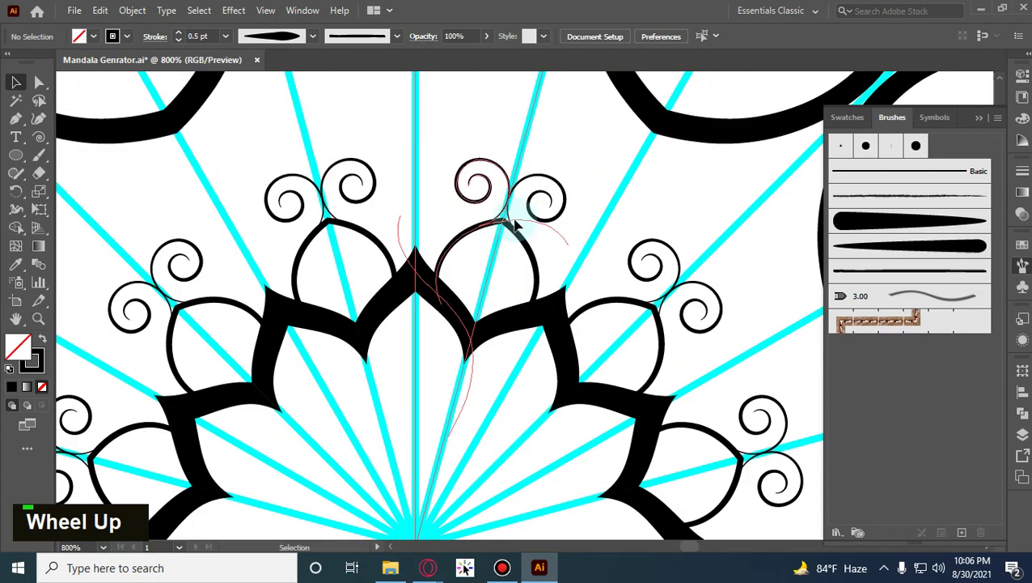
{"action": "scroll", "coordinate": [518, 243], "scroll_direction": "up", "scroll_amount": 4}
{"action": "scroll", "coordinate": [453, 259], "scroll_direction": "up", "scroll_amount": 1}
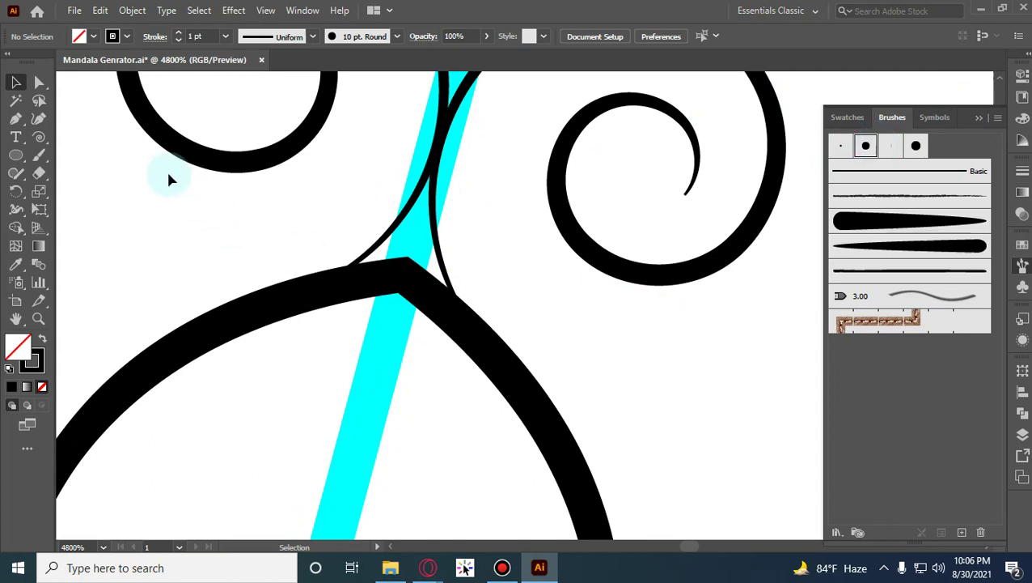
Try painting a single dot with the 10 pt. Round brush where the spiral tails meet the small arch's tip, and undo it.
{"action": "left_click", "coordinate": [45, 156]}
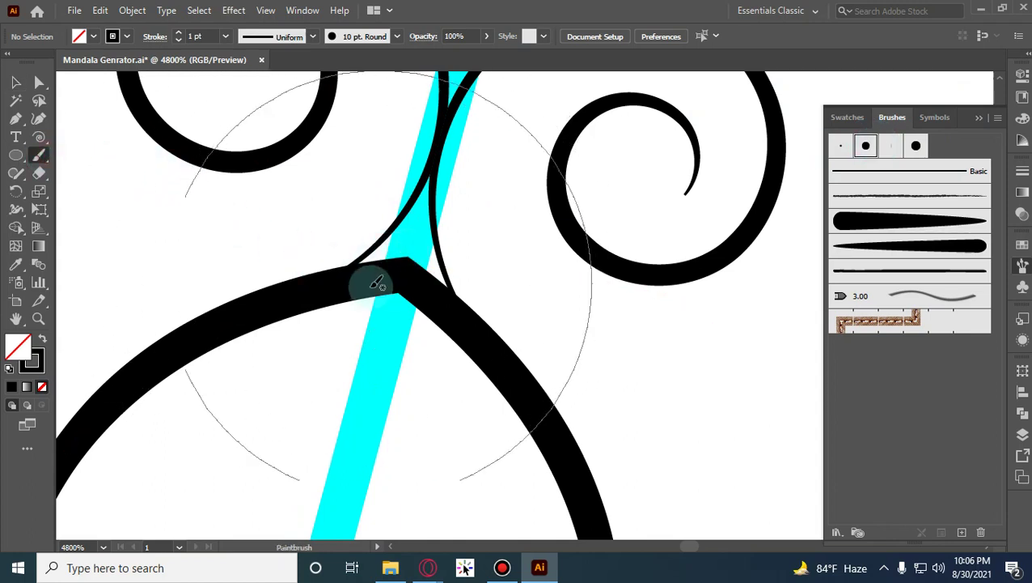
{"action": "left_click", "coordinate": [426, 214]}
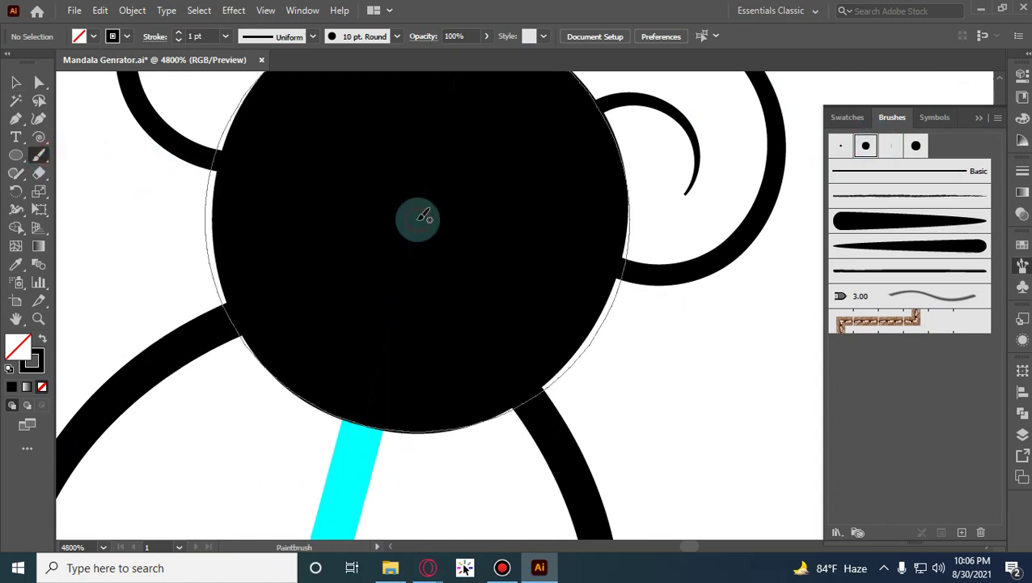
{"action": "scroll", "coordinate": [351, 234], "scroll_direction": "up", "scroll_amount": 5}
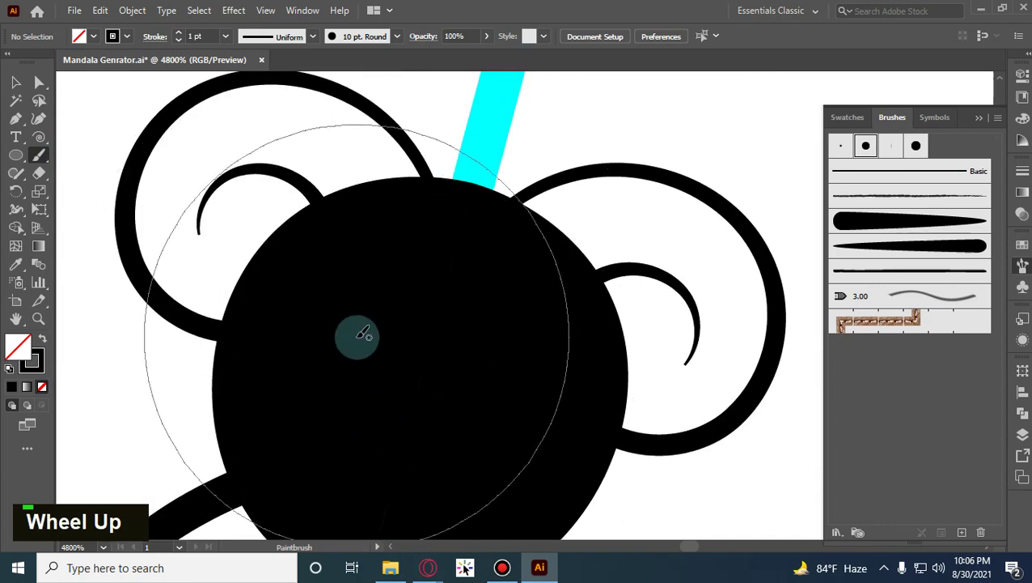
{"action": "scroll", "coordinate": [360, 332], "scroll_direction": "down", "scroll_amount": 3}
{"action": "key", "text": "ctrl+z"}
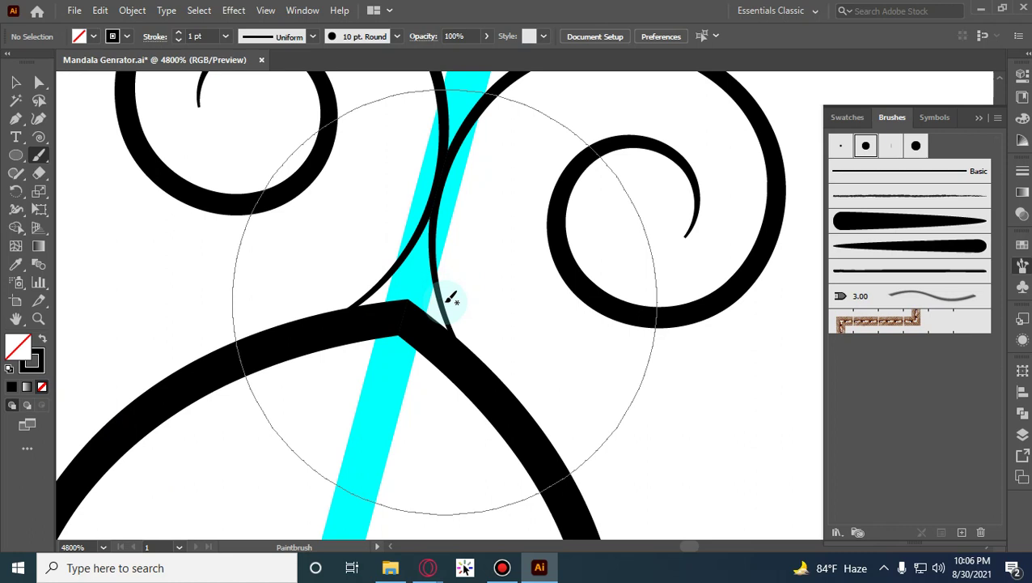
Try to reduce the size of the 10 pt. Round brush for a smaller dot at the arch's tip.
{"action": "key", "text": "ctrl"}
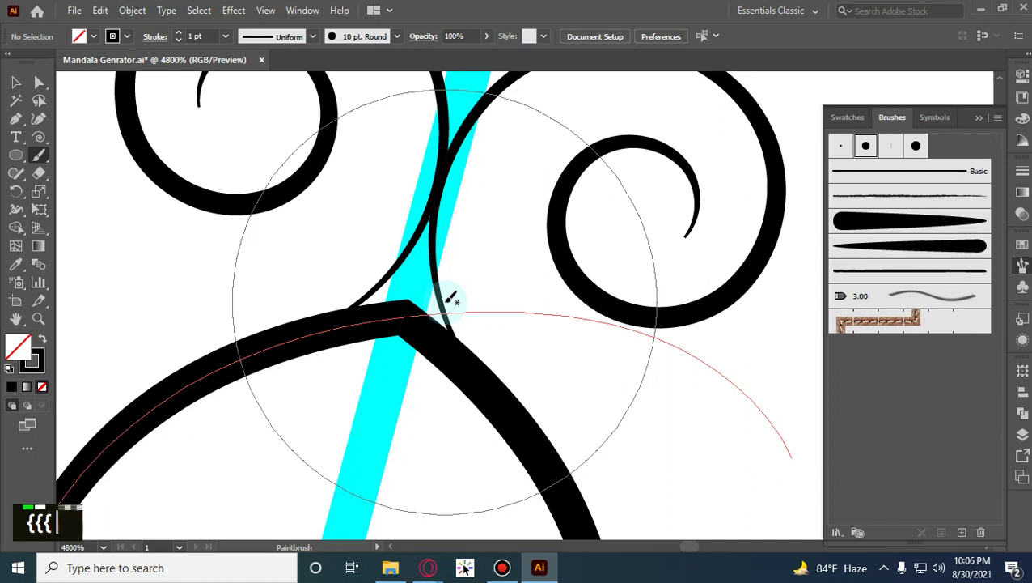
{"action": "key", "text": "ctrl+bracketleft"}
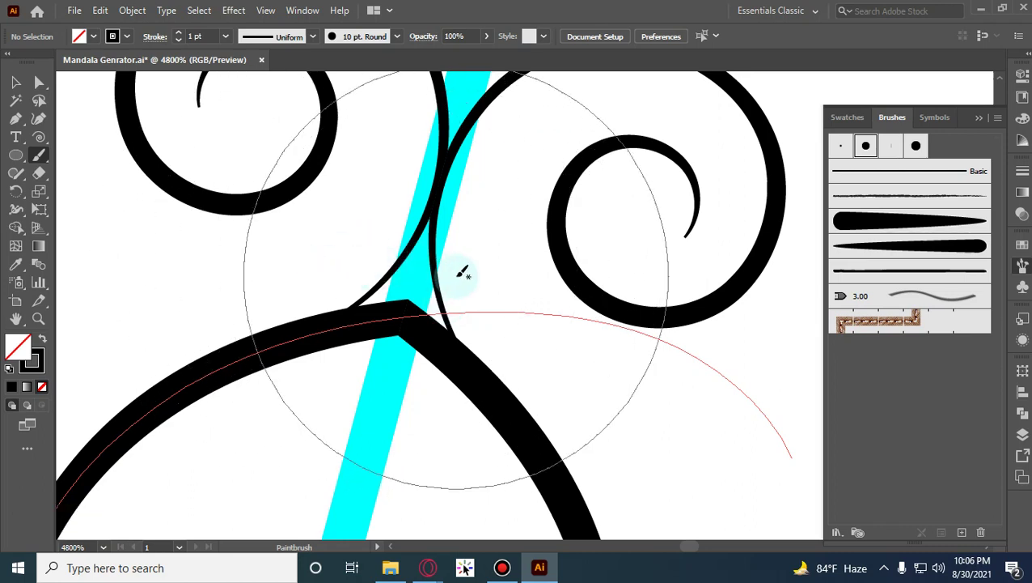
{"action": "key", "text": "ctrl+bracketleft"}
{"action": "key", "text": "shift"}
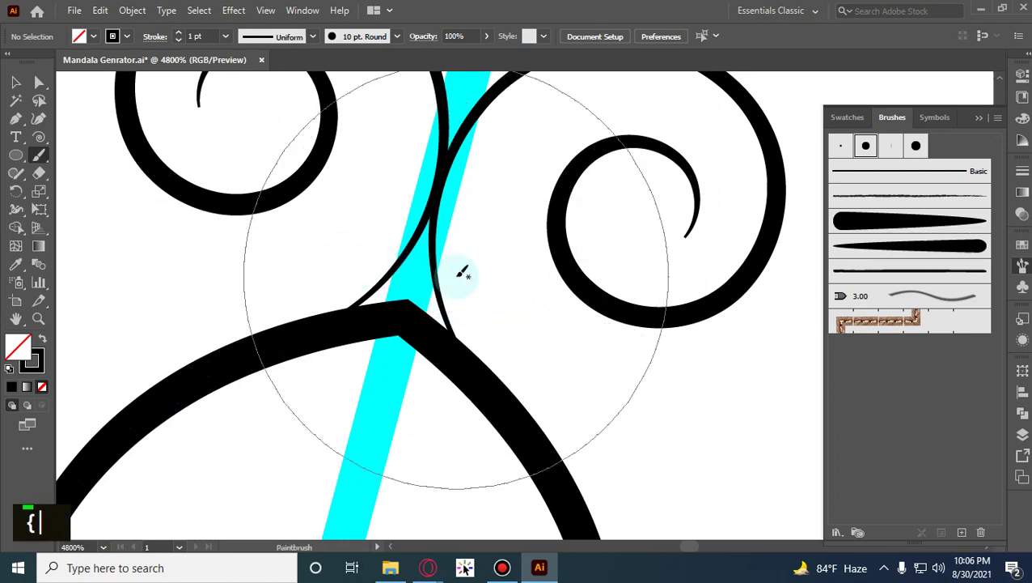
{"action": "key", "text": "shift+bracketleft"}
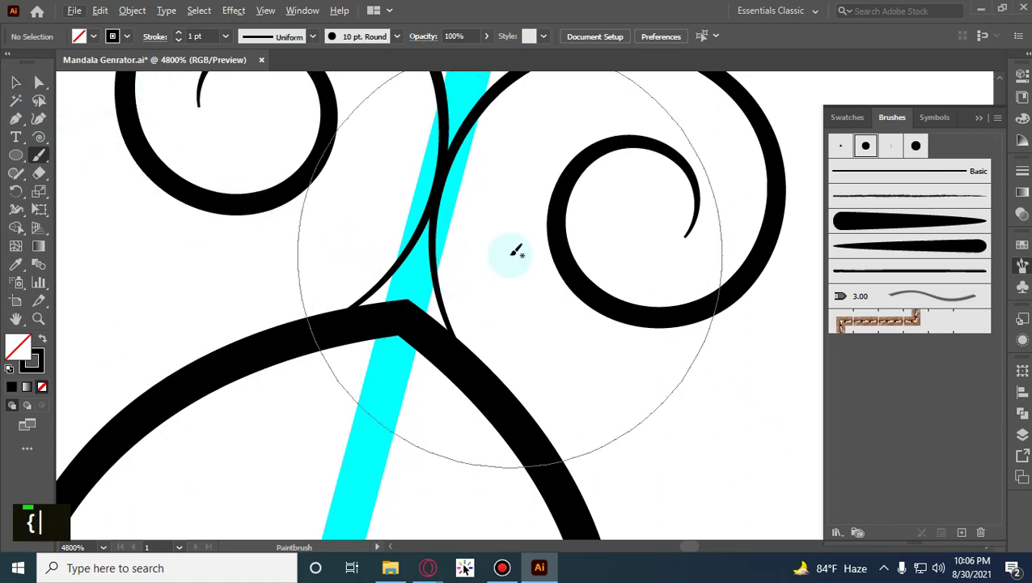
{"action": "key", "text": "ctrl+bracketleft"}
Switch the Paintbrush to the 3 pt. Round brush and adjust its size until it fits the gap between the spiral tails.
{"action": "scroll", "coordinate": [510, 252], "scroll_direction": "down", "scroll_amount": 3, "text": "alt+shift"}
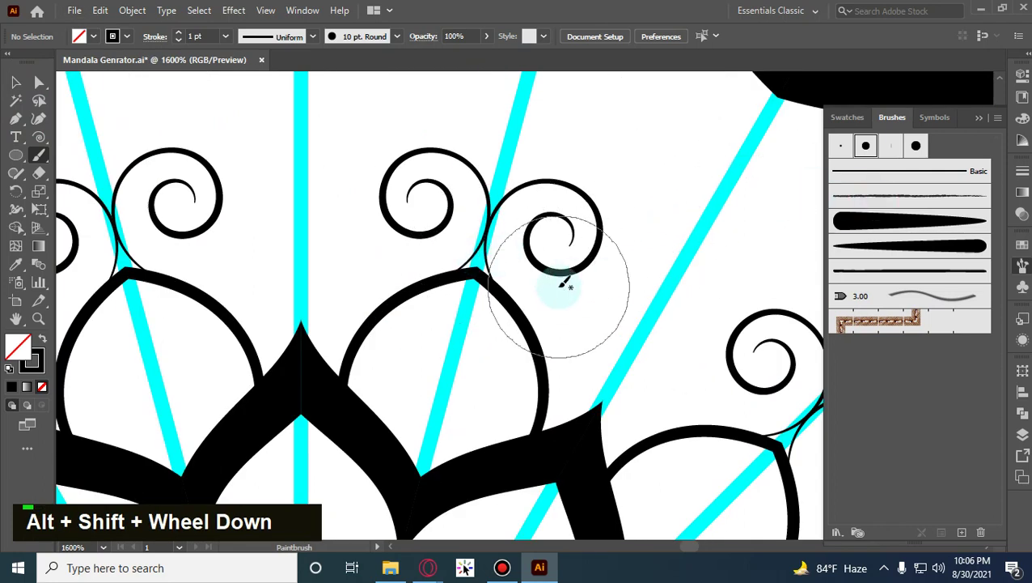
{"action": "left_click", "coordinate": [842, 146]}
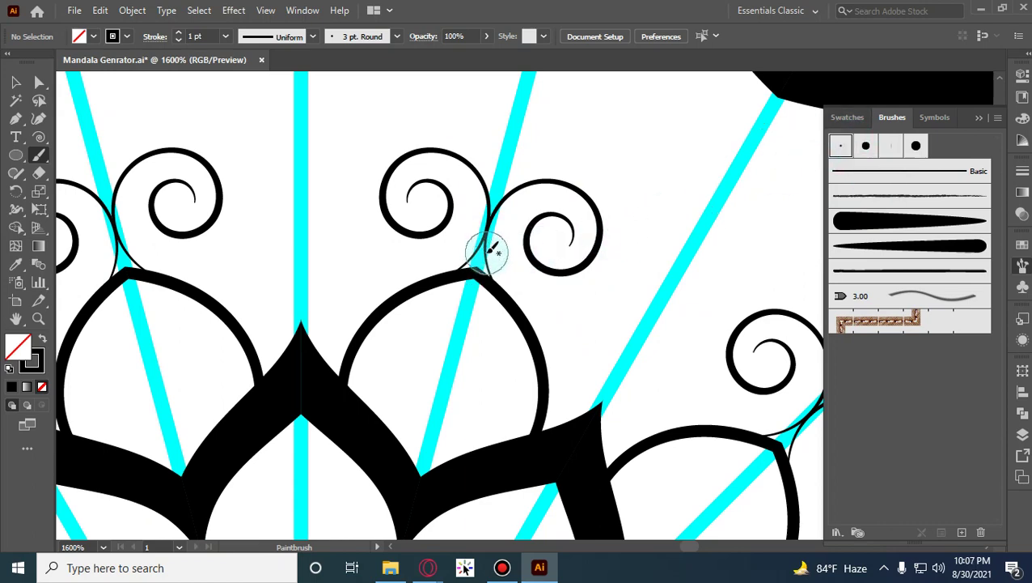
{"action": "key", "text": "bracketright"}
{"action": "key", "text": "bracketright"}
{"action": "key", "text": "bracketright"}
{"action": "key", "text": "bracketright"}
{"action": "key", "text": "bracketright"}
{"action": "key", "text": "bracketright"}
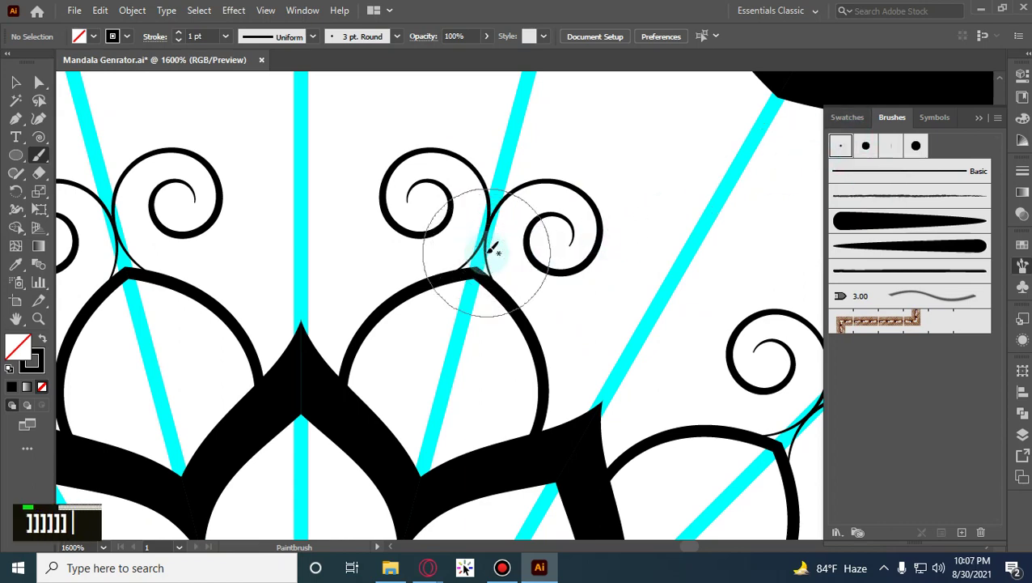
{"action": "key", "text": "bracketright"}
{"action": "key", "text": "bracketright"}
{"action": "key", "text": "bracketleft"}
{"action": "key", "text": "bracketleft"}
{"action": "key", "text": "bracketleft"}
{"action": "key", "text": "bracketleft"}
{"action": "key", "text": "bracketleft"}
{"action": "key", "text": "bracketleft"}
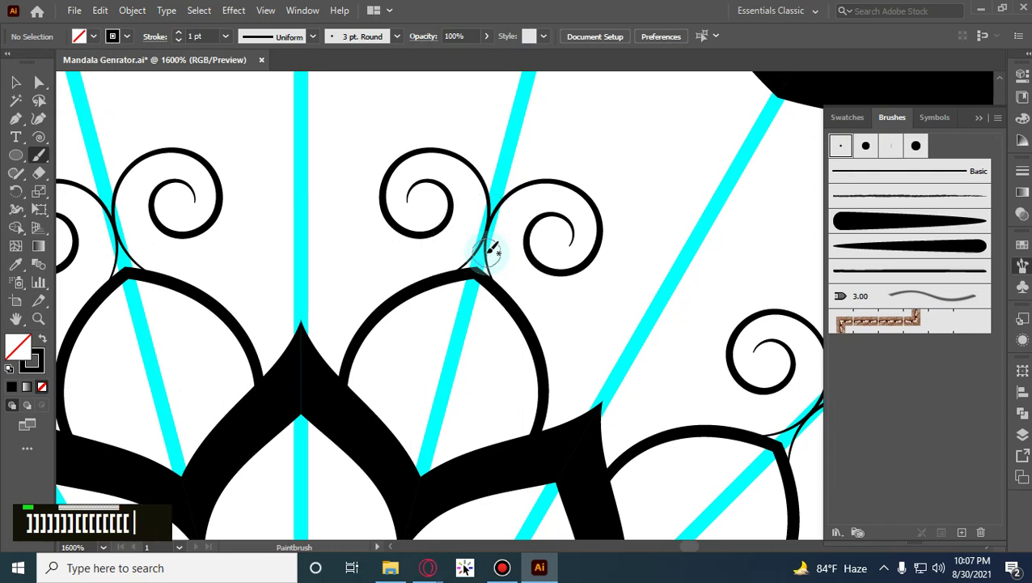
{"action": "left_click_drag", "start_coordinate": [484, 276], "coordinate": [510, 263]}
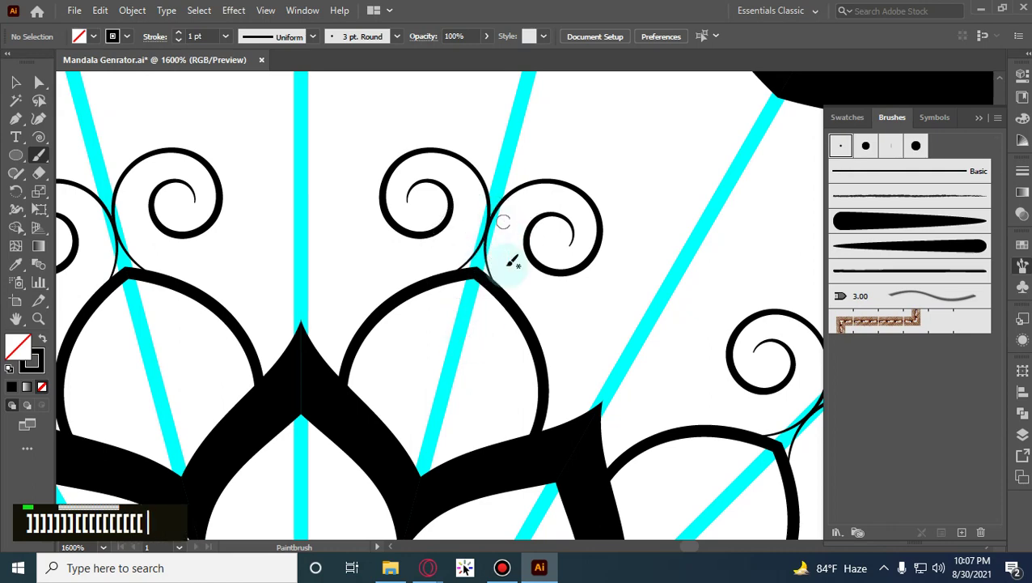
Fine-tune the round brush at the small arch's tip, enlarging it to cover the junction of both spiral tails.
{"action": "scroll", "coordinate": [497, 261], "scroll_direction": "up", "scroll_amount": 4}
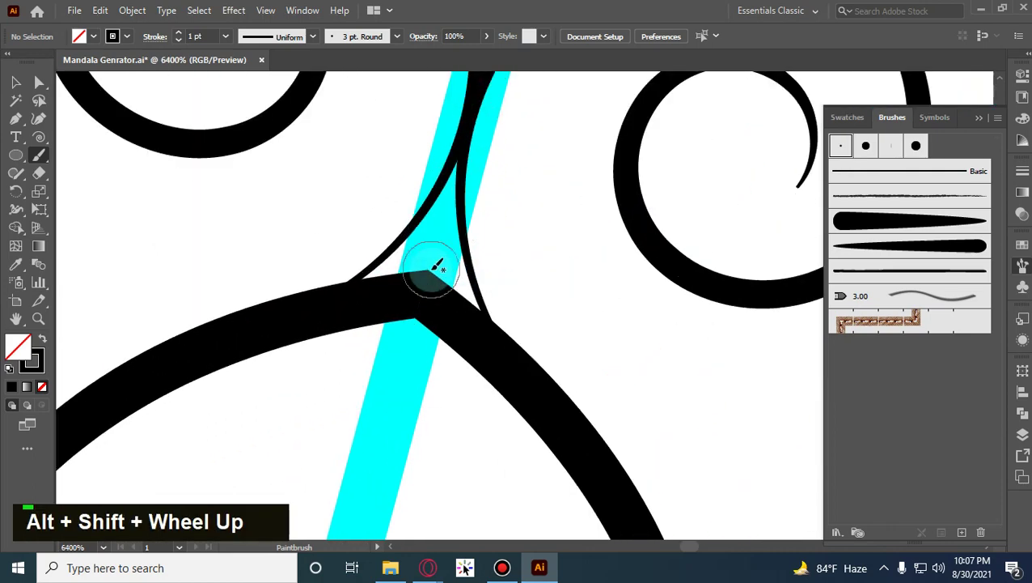
{"action": "key", "text": "bracketright"}
{"action": "key", "text": "bracketright"}
{"action": "key", "text": "bracketleft"}
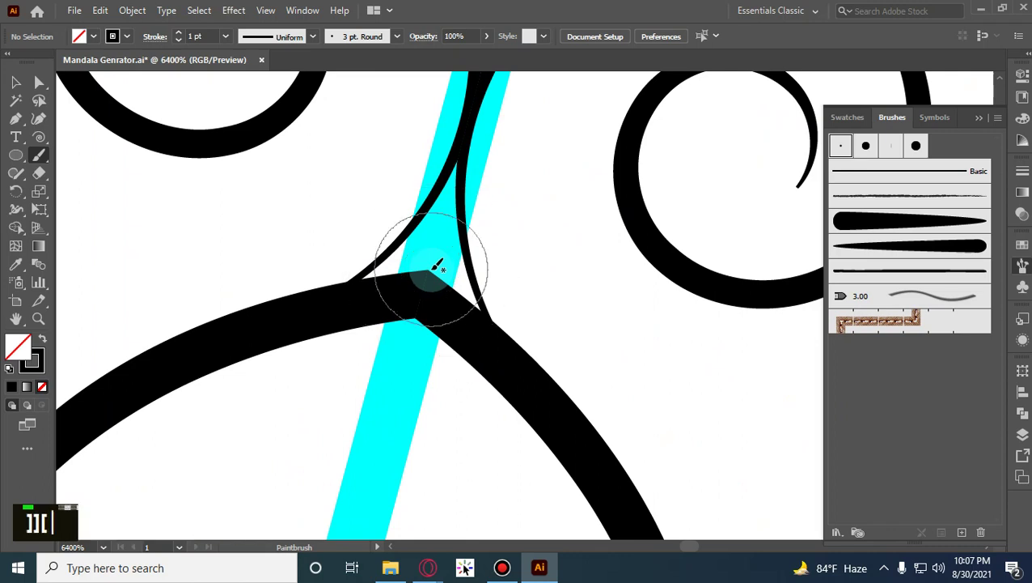
{"action": "key", "text": "bracketright"}
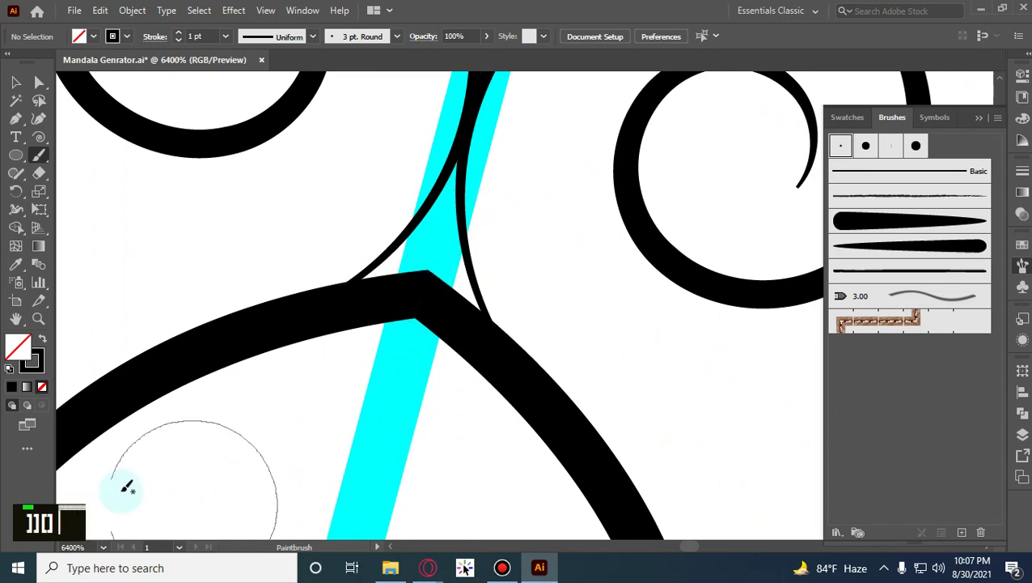
Adjust the paintbrush size to suit the small gap between the spiral stems and the rounded petal's tip.
{"action": "key", "text": "bracketleft"}
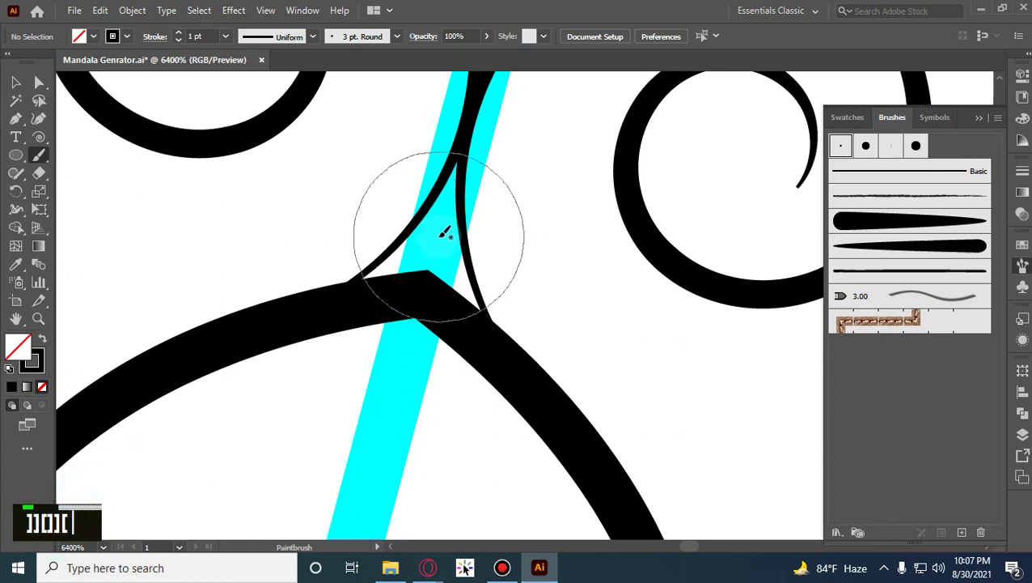
{"action": "key", "text": "bracketright"}
{"action": "key", "text": "bracketright"}
{"action": "key", "text": "bracketright"}
{"action": "key", "text": "bracketright"}
{"action": "key", "text": "bracketright"}
{"action": "key", "text": "bracketright"}
{"action": "key", "text": "bracketright"}
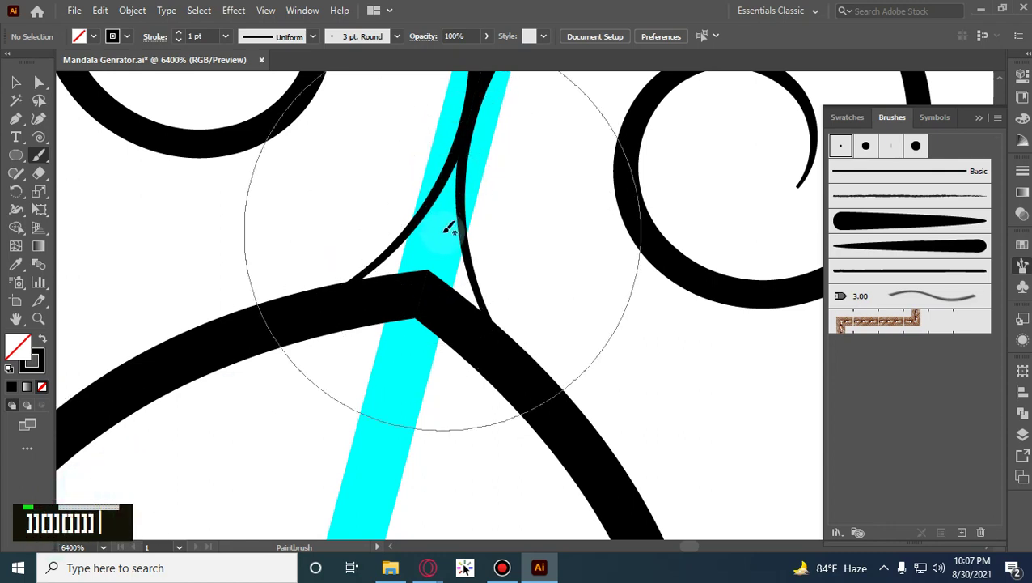
{"action": "key", "text": "bracketright"}
{"action": "key", "text": "bracketright"}
{"action": "key", "text": "bracketright"}
{"action": "key", "text": "bracketright"}
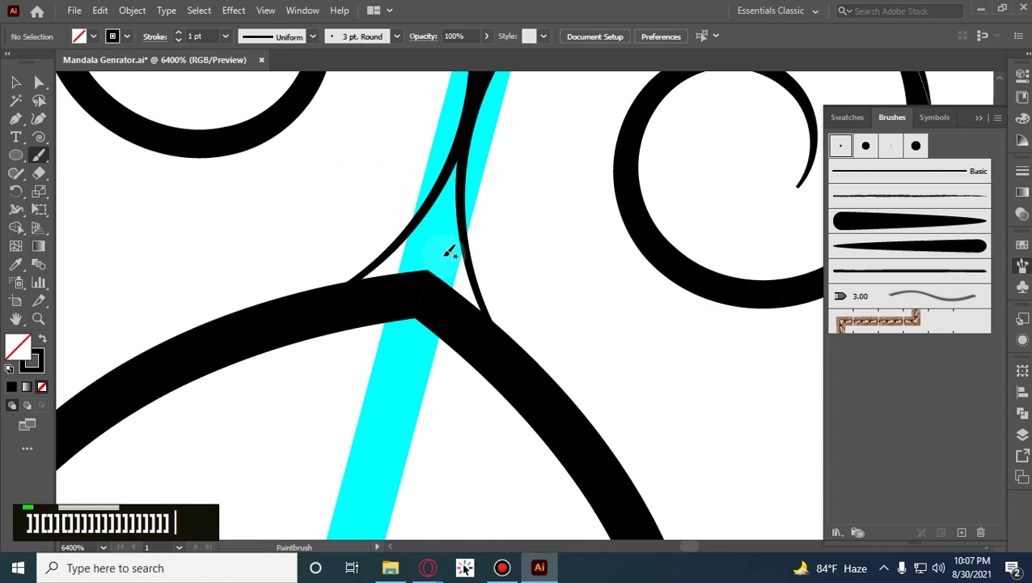
{"action": "key", "text": "bracketleft"}
{"action": "key", "text": "bracketleft"}
{"action": "key", "text": "bracketleft"}
{"action": "key", "text": "bracketleft"}
{"action": "key", "text": "bracketleft"}
{"action": "key", "text": "bracketleft"}
{"action": "key", "text": "bracketleft"}
{"action": "key", "text": "bracketleft"}
{"action": "key", "text": "bracketleft"}
{"action": "key", "text": "bracketleft"}
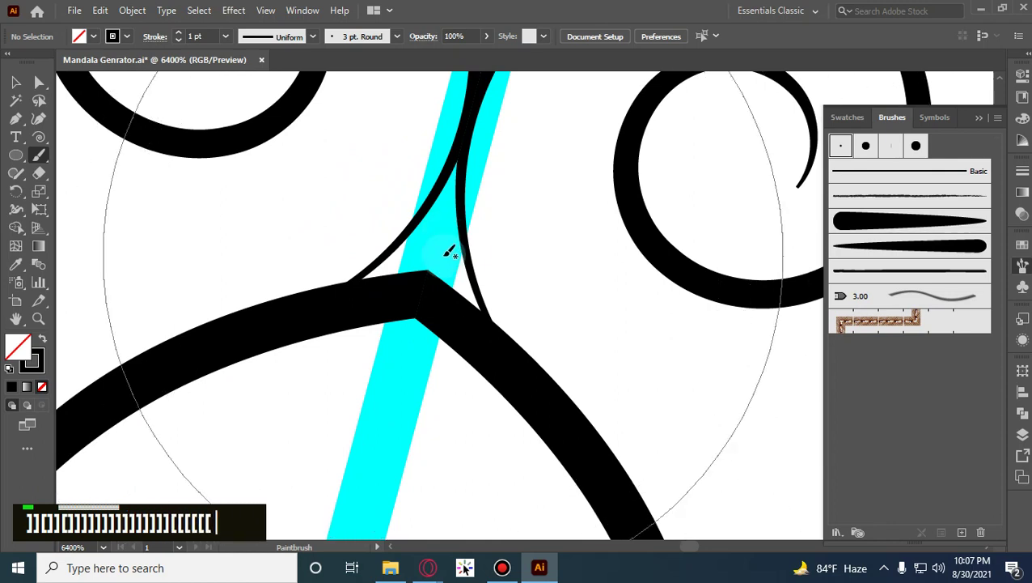
{"action": "key", "text": "bracketleft"}
{"action": "key", "text": "bracketleft"}
{"action": "key", "text": "bracketleft"}
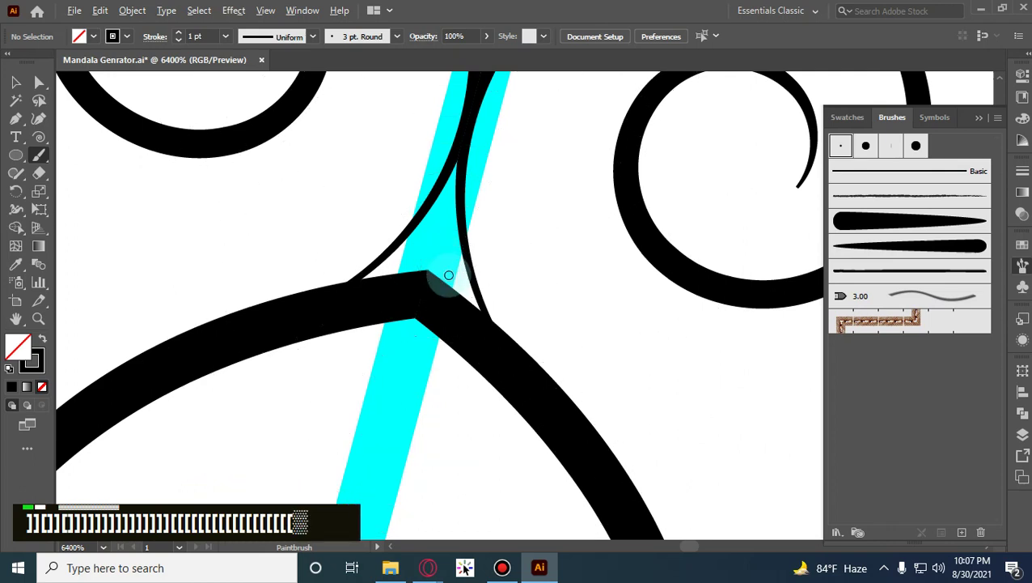
Fill the narrow gap between the spiral stems and the rounded petal's tip with solid black brush strokes.
{"action": "scroll", "coordinate": [445, 259], "scroll_direction": "up", "scroll_amount": 1}
{"action": "scroll", "coordinate": [299, 289], "scroll_direction": "up", "scroll_amount": 2}
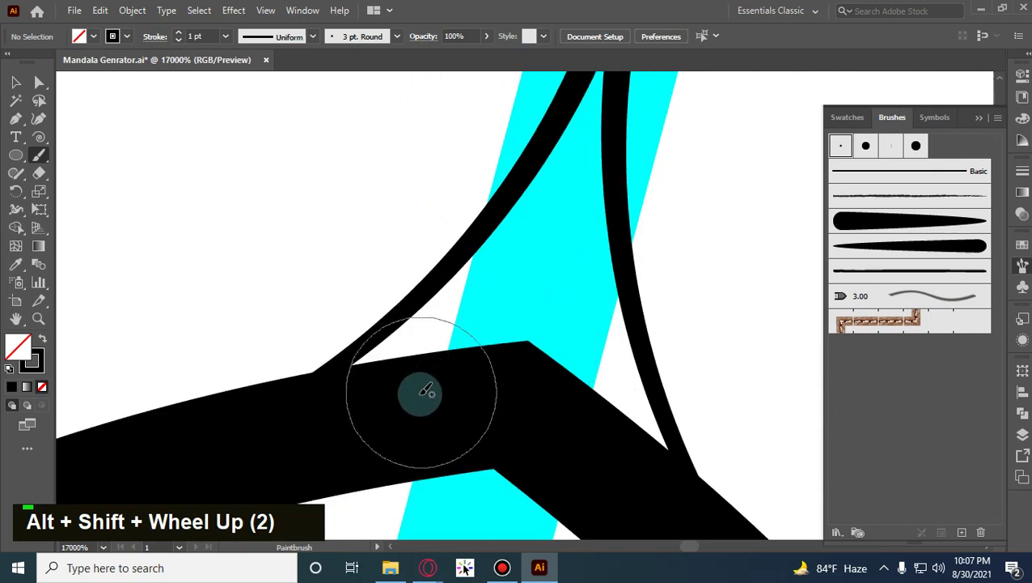
{"action": "mouse_move", "coordinate": [418, 394]}
{"action": "left_mouse_down"}
{"action": "mouse_move", "coordinate": [517, 323]}
{"action": "mouse_move", "coordinate": [537, 283]}
{"action": "left_mouse_up"}
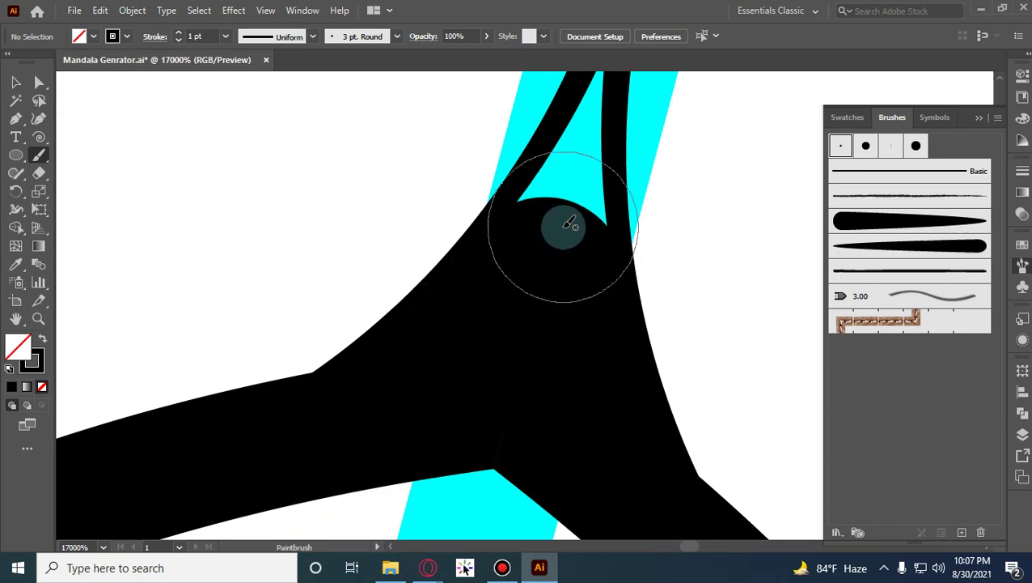
{"action": "scroll", "coordinate": [585, 293], "scroll_direction": "up", "scroll_amount": 3}
{"action": "scroll", "coordinate": [591, 303], "scroll_direction": "down", "scroll_amount": 2}
{"action": "mouse_move", "coordinate": [611, 299]}
{"action": "left_mouse_down"}
{"action": "mouse_move", "coordinate": [604, 345]}
{"action": "mouse_move", "coordinate": [588, 364]}
{"action": "left_mouse_up"}
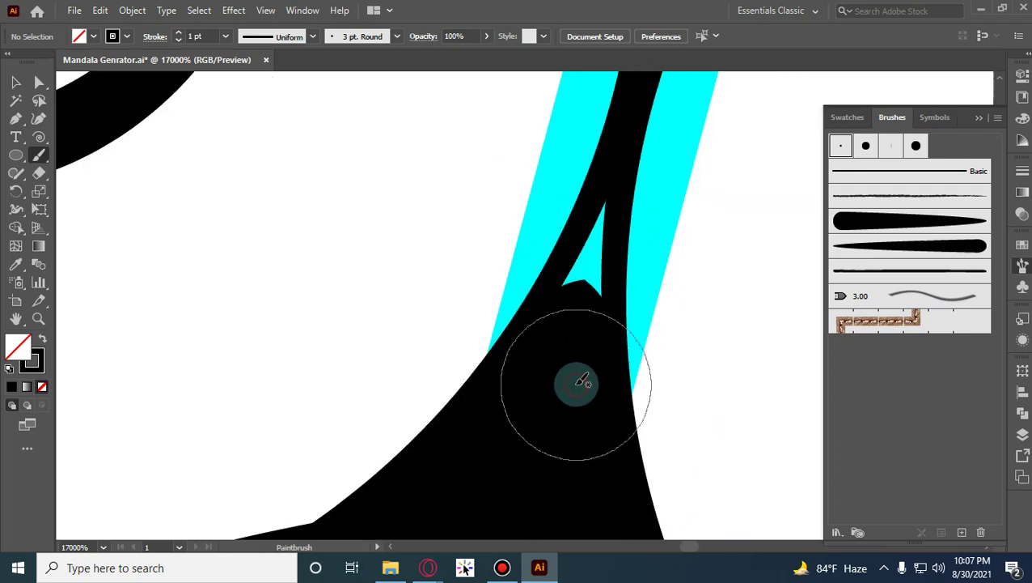
{"action": "left_click_drag", "start_coordinate": [615, 327], "coordinate": [650, 254]}
{"action": "scroll", "coordinate": [657, 353], "scroll_direction": "down", "scroll_amount": 8, "text": "alt+shift"}
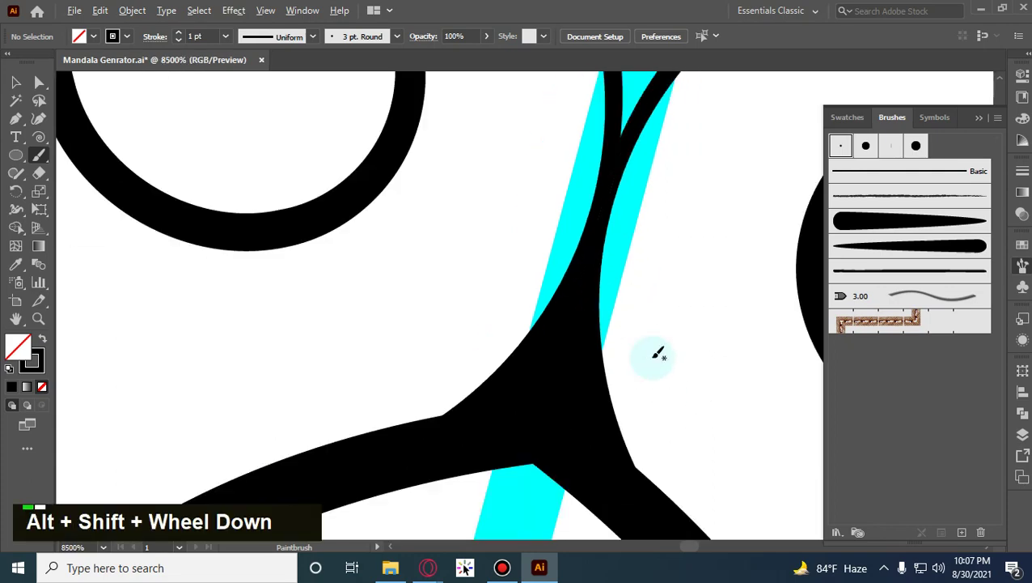
{"action": "scroll", "coordinate": [652, 357], "scroll_direction": "down", "scroll_amount": 6, "text": "alt+shift"}
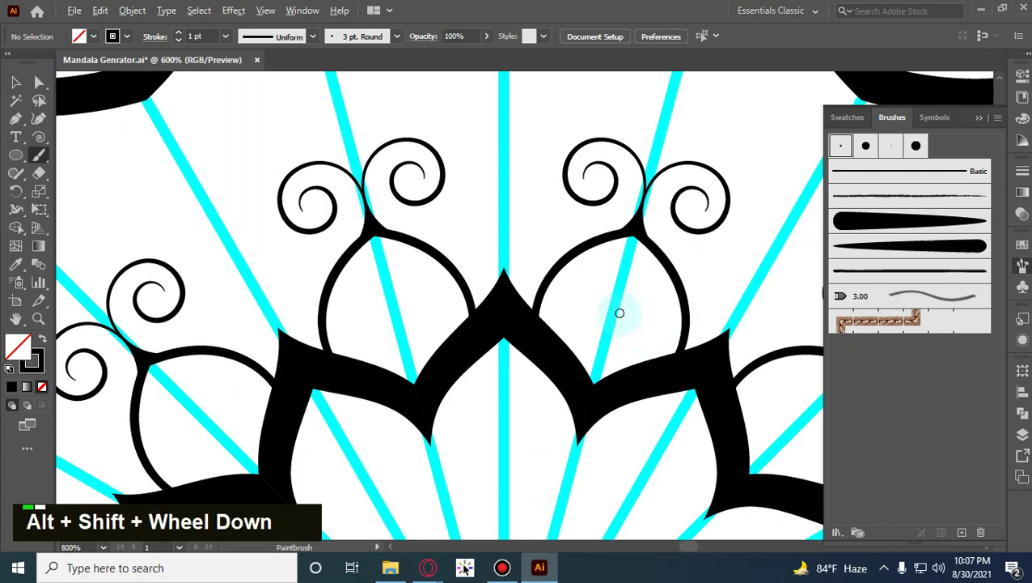
{"action": "scroll", "coordinate": [621, 308], "scroll_direction": "down", "scroll_amount": 2}
{"action": "scroll", "coordinate": [613, 277], "scroll_direction": "up", "scroll_amount": 6}
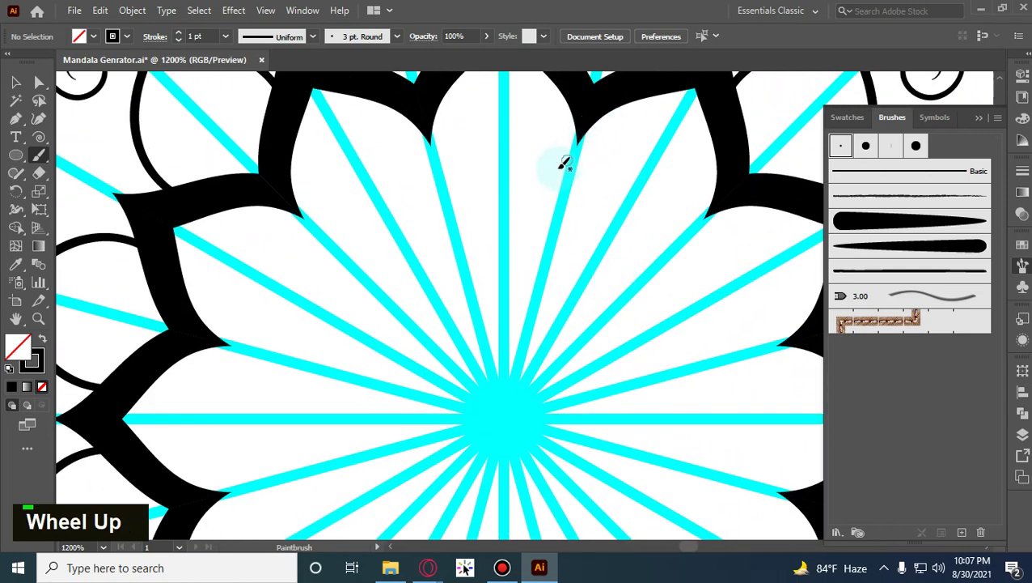
{"action": "mouse_move", "coordinate": [552, 202]}
{"action": "left_mouse_down"}
{"action": "mouse_move", "coordinate": [564, 305]}
{"action": "mouse_move", "coordinate": [540, 385]}
{"action": "left_mouse_up"}
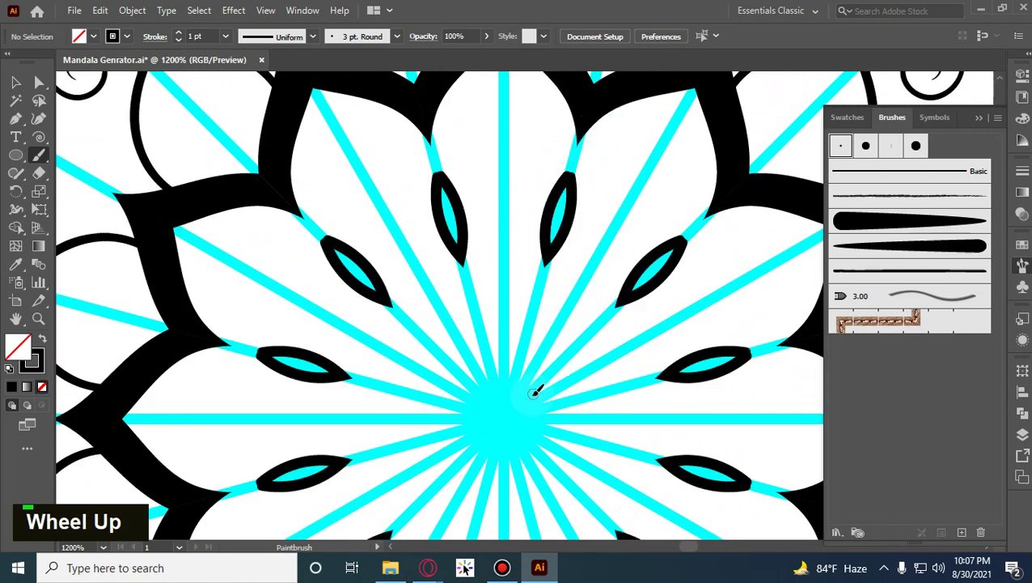
{"action": "key", "text": "ctrl+z"}
{"action": "mouse_move", "coordinate": [564, 161]}
{"action": "left_mouse_down"}
{"action": "mouse_move", "coordinate": [520, 182]}
{"action": "mouse_move", "coordinate": [534, 257]}
{"action": "left_mouse_up"}
{"action": "left_click_drag", "start_coordinate": [524, 318], "coordinate": [530, 356]}
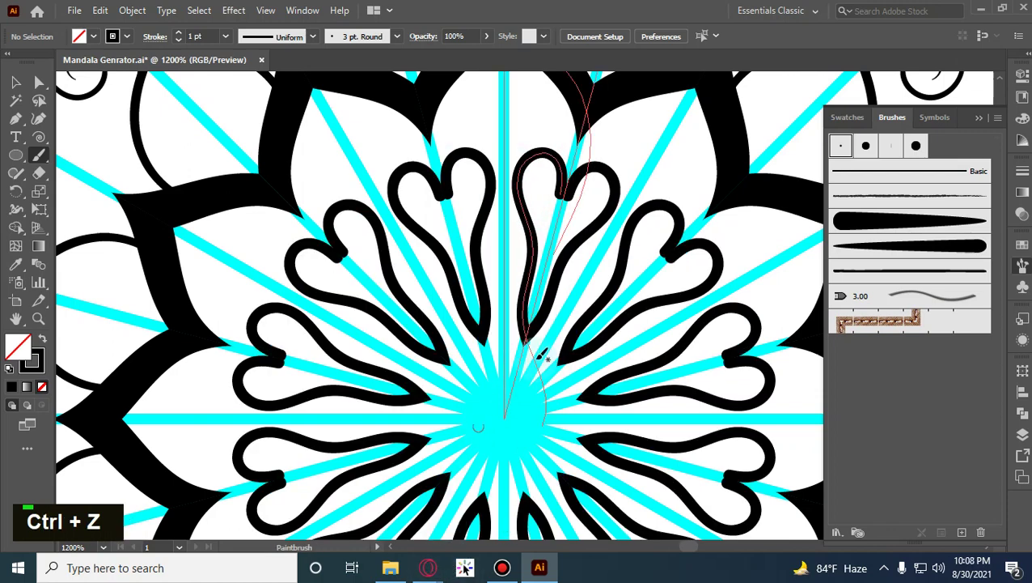
{"action": "key", "text": "ctrl+z"}
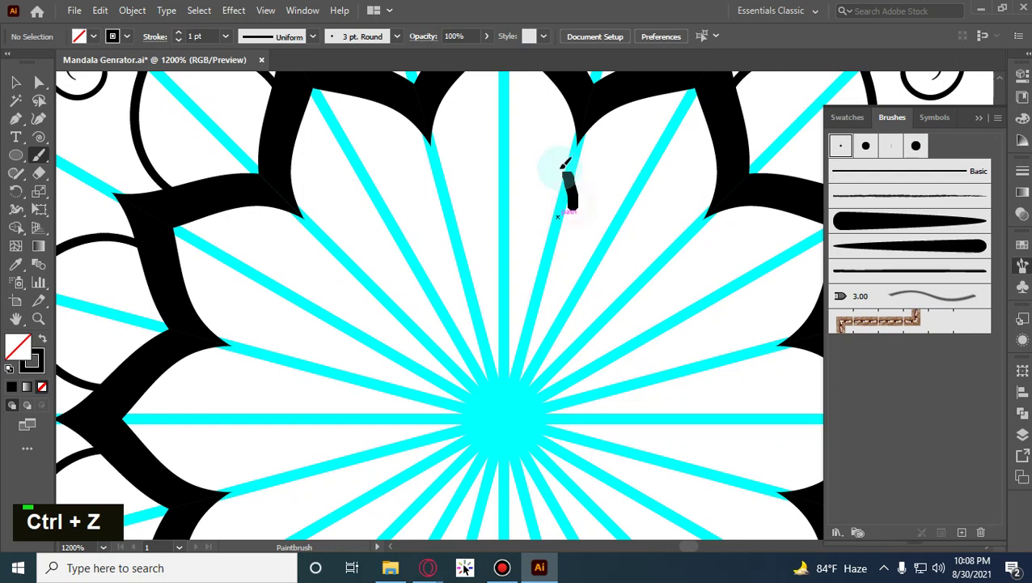
Paint a wavy ring of double-lobed petals around the mandala's centre, with pointed petal tips between the lobes.
{"action": "mouse_move", "coordinate": [533, 184]}
{"action": "left_mouse_down"}
{"action": "mouse_move", "coordinate": [527, 268]}
{"action": "mouse_move", "coordinate": [502, 305]}
{"action": "left_mouse_up"}
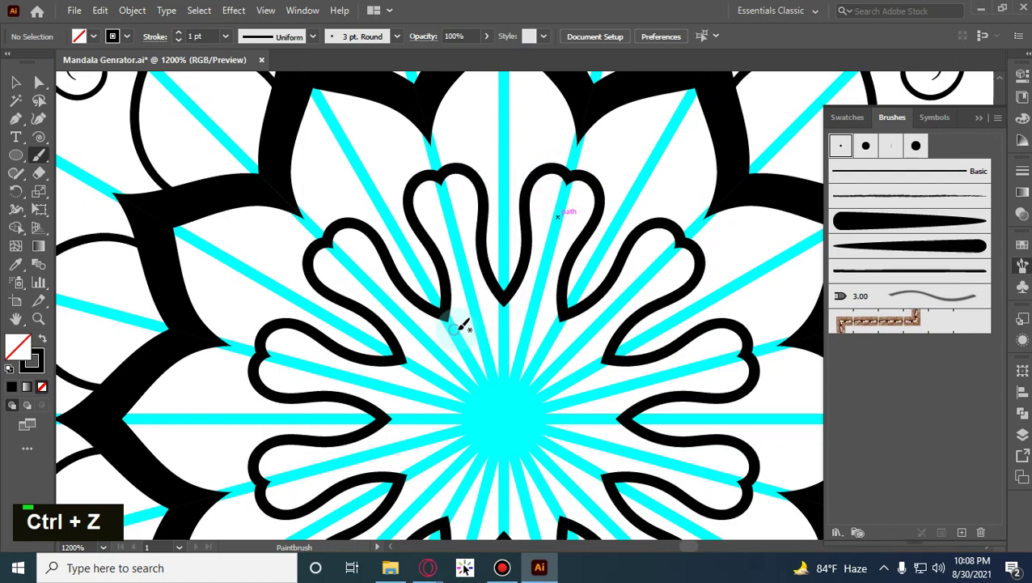
{"action": "scroll", "coordinate": [498, 208], "scroll_direction": "up", "scroll_amount": 1}
{"action": "scroll", "coordinate": [518, 217], "scroll_direction": "up", "scroll_amount": 1}
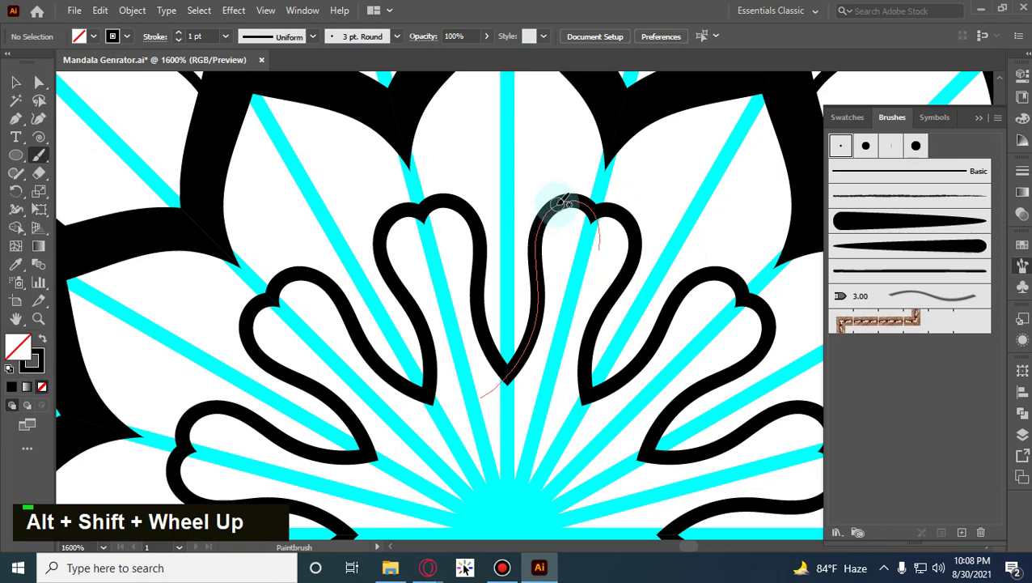
{"action": "mouse_move", "coordinate": [555, 202]}
{"action": "left_mouse_down"}
{"action": "mouse_move", "coordinate": [536, 156]}
{"action": "mouse_move", "coordinate": [505, 132]}
{"action": "left_mouse_up"}
{"action": "scroll", "coordinate": [551, 337], "scroll_direction": "down", "scroll_amount": 1}
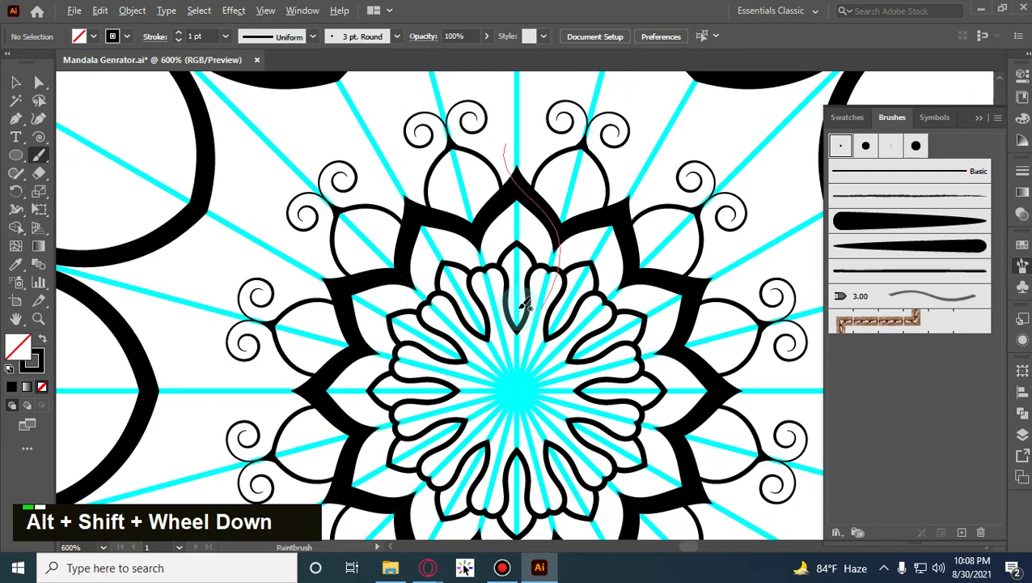
{"action": "scroll", "coordinate": [526, 299], "scroll_direction": "down", "scroll_amount": 1}
{"action": "scroll", "coordinate": [526, 300], "scroll_direction": "down", "scroll_amount": 1}
{"action": "scroll", "coordinate": [526, 299], "scroll_direction": "down", "scroll_amount": 2}
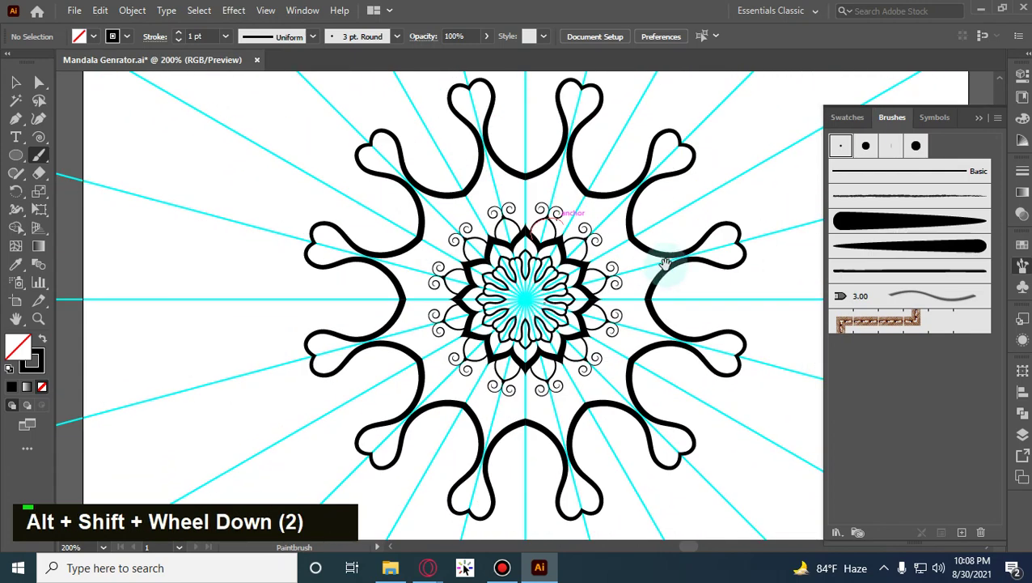
Paint a narrow pointed leaf rising from the tip of the thick black star petal, between the spiral pairs.
{"action": "left_click_drag", "start_coordinate": [665, 265], "coordinate": [506, 295]}
{"action": "scroll", "coordinate": [479, 247], "scroll_direction": "up", "scroll_amount": 1}
{"action": "scroll", "coordinate": [479, 248], "scroll_direction": "up", "scroll_amount": 1}
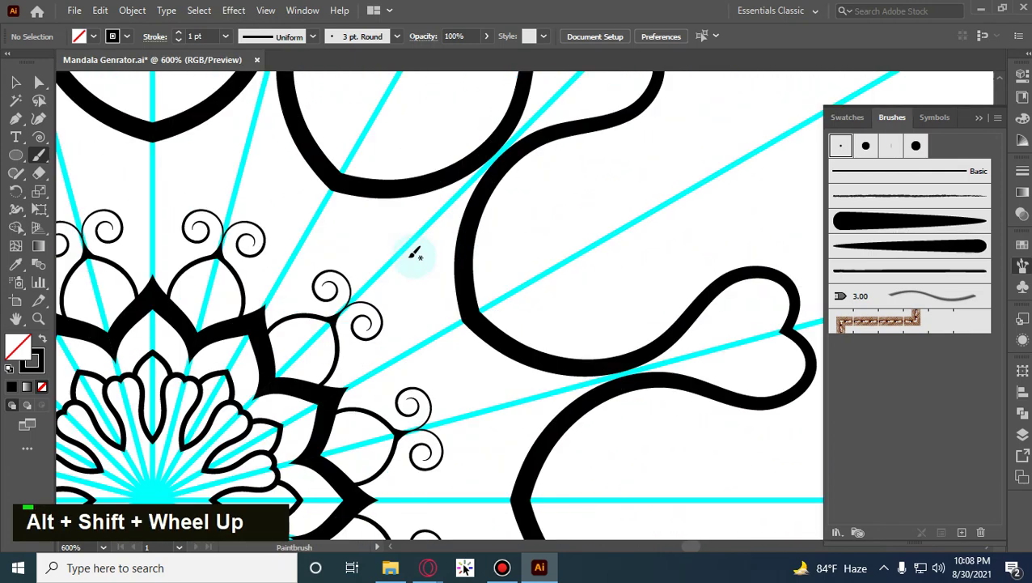
{"action": "scroll", "coordinate": [254, 272], "scroll_direction": "up", "scroll_amount": 2}
{"action": "left_click_drag", "start_coordinate": [253, 272], "coordinate": [583, 249]}
{"action": "scroll", "coordinate": [583, 249], "scroll_direction": "down", "scroll_amount": 6}
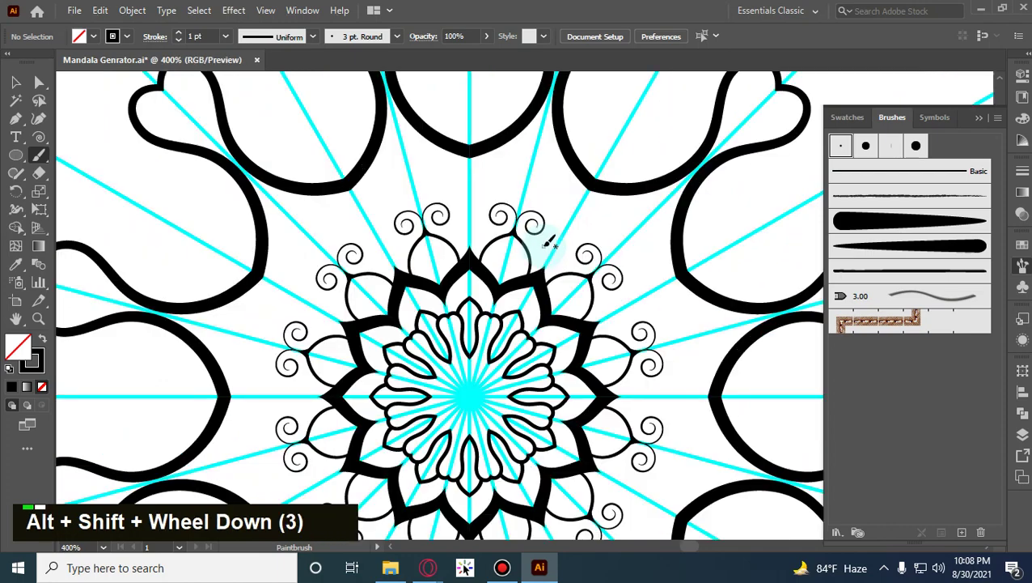
{"action": "scroll", "coordinate": [546, 208], "scroll_direction": "up", "scroll_amount": 1}
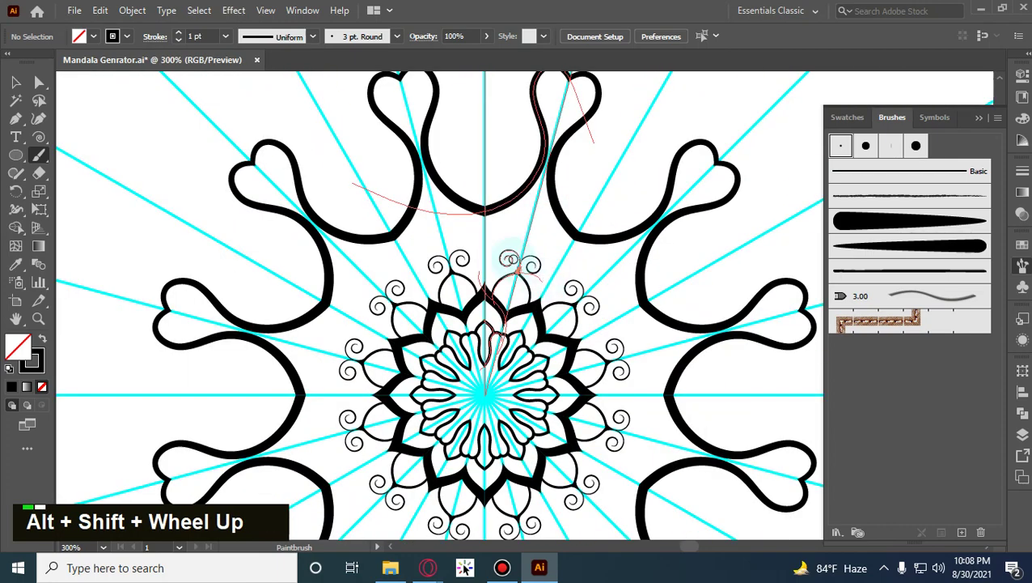
{"action": "scroll", "coordinate": [522, 269], "scroll_direction": "up", "scroll_amount": 3}
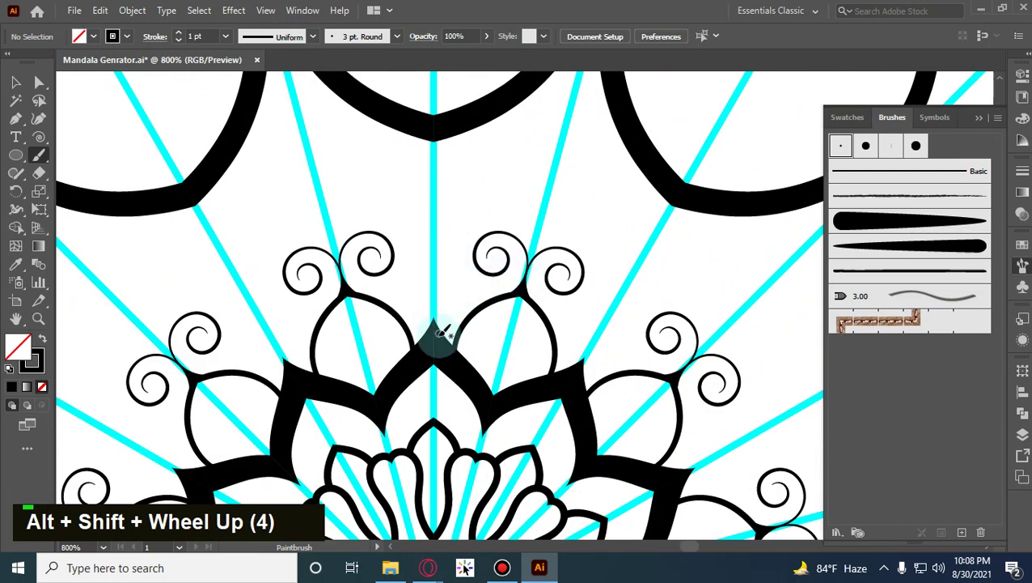
{"action": "mouse_move", "coordinate": [437, 336]}
{"action": "left_mouse_down"}
{"action": "mouse_move", "coordinate": [454, 302]}
{"action": "mouse_move", "coordinate": [456, 240]}
{"action": "mouse_move", "coordinate": [434, 199]}
{"action": "left_mouse_up"}
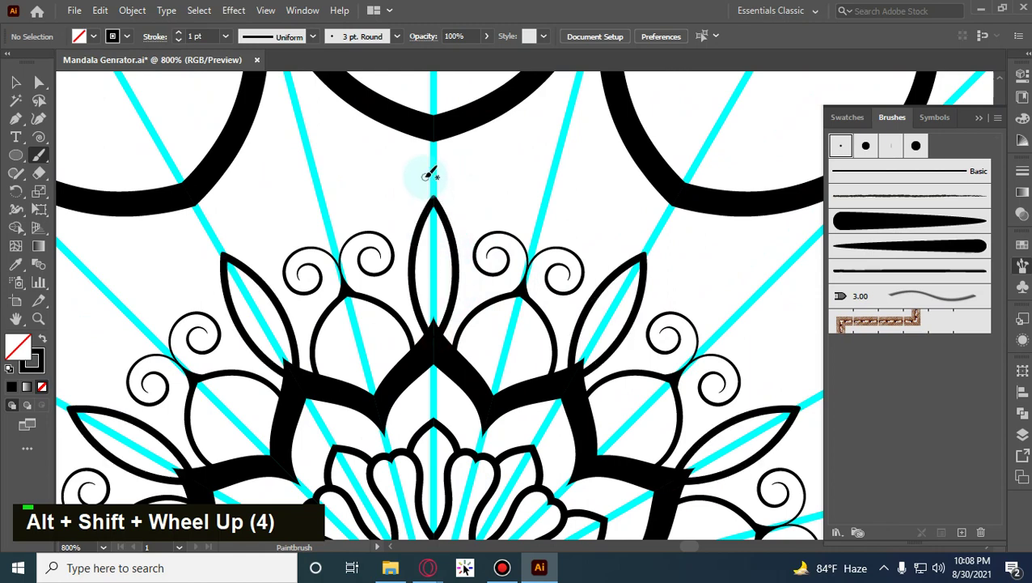
Paint a large pointed petal outline from the narrow leaf around the spiral pair, redoing the first stroke.
{"action": "scroll", "coordinate": [467, 249], "scroll_direction": "up", "scroll_amount": 2, "text": "alt+shift"}
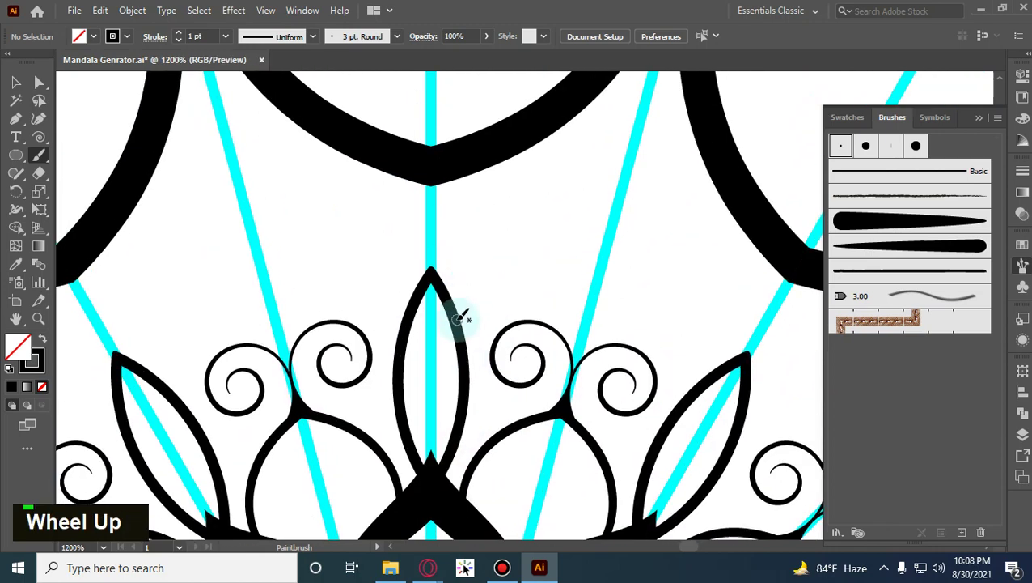
{"action": "mouse_move", "coordinate": [458, 318]}
{"action": "left_mouse_down"}
{"action": "mouse_move", "coordinate": [473, 270]}
{"action": "mouse_move", "coordinate": [567, 190]}
{"action": "mouse_move", "coordinate": [705, 128]}
{"action": "left_mouse_up"}
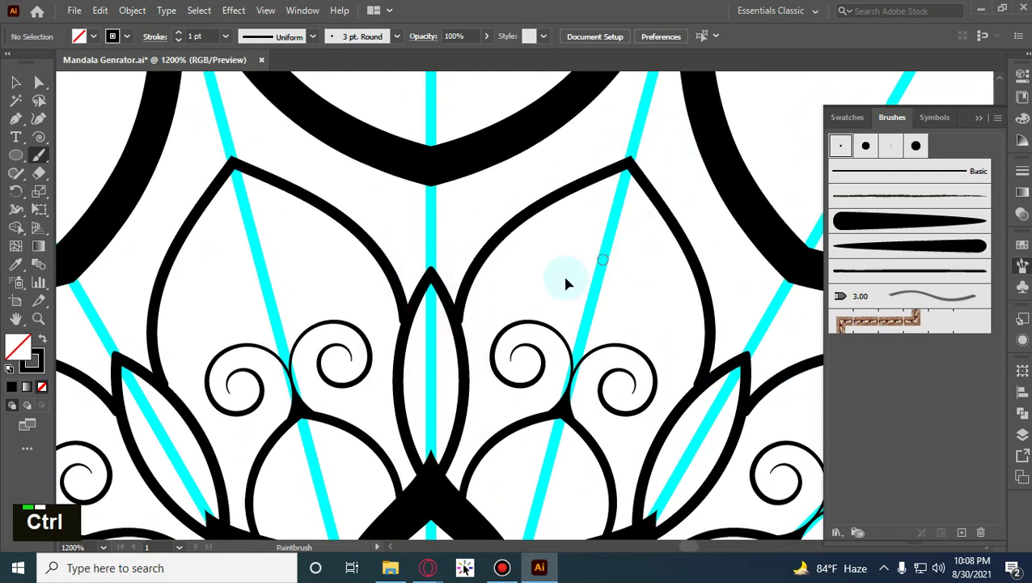
{"action": "key", "text": "ctrl+z"}
{"action": "mouse_move", "coordinate": [457, 316]}
{"action": "left_mouse_down"}
{"action": "mouse_move", "coordinate": [488, 257]}
{"action": "mouse_move", "coordinate": [679, 166]}
{"action": "left_mouse_up"}
{"action": "scroll", "coordinate": [614, 257], "scroll_direction": "down", "scroll_amount": 5}
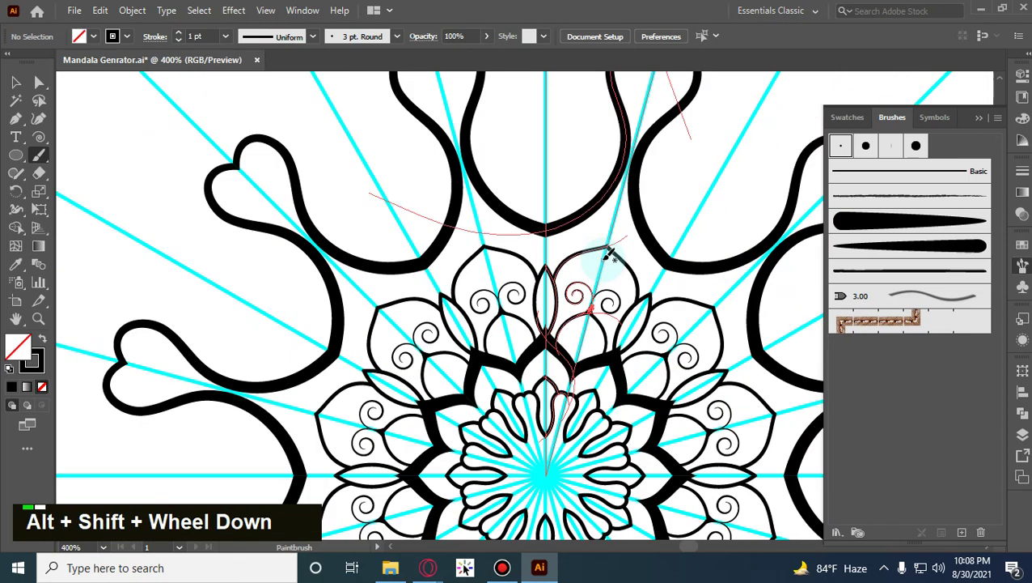
{"action": "left_click_drag", "start_coordinate": [615, 311], "coordinate": [511, 289]}
{"action": "scroll", "coordinate": [513, 291], "scroll_direction": "up", "scroll_amount": 5}
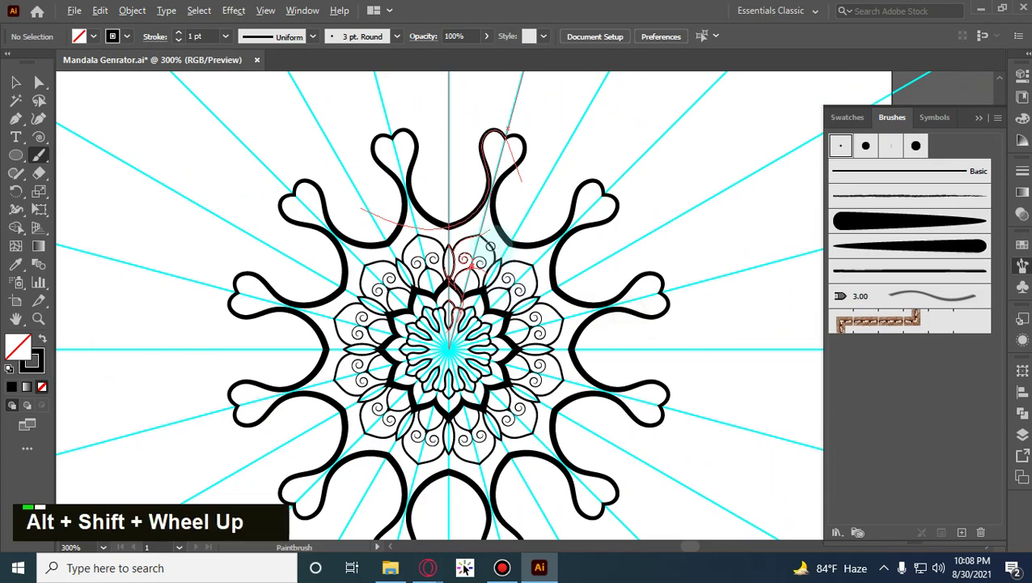
Paint a row of alternating small and large dots between the pointed petals and the thick outer scallops, ending with a larger dot on the guide line.
{"action": "scroll", "coordinate": [495, 237], "scroll_direction": "up", "scroll_amount": 1}
{"action": "scroll", "coordinate": [470, 260], "scroll_direction": "up", "scroll_amount": 1}
{"action": "scroll", "coordinate": [437, 291], "scroll_direction": "up", "scroll_amount": 2}
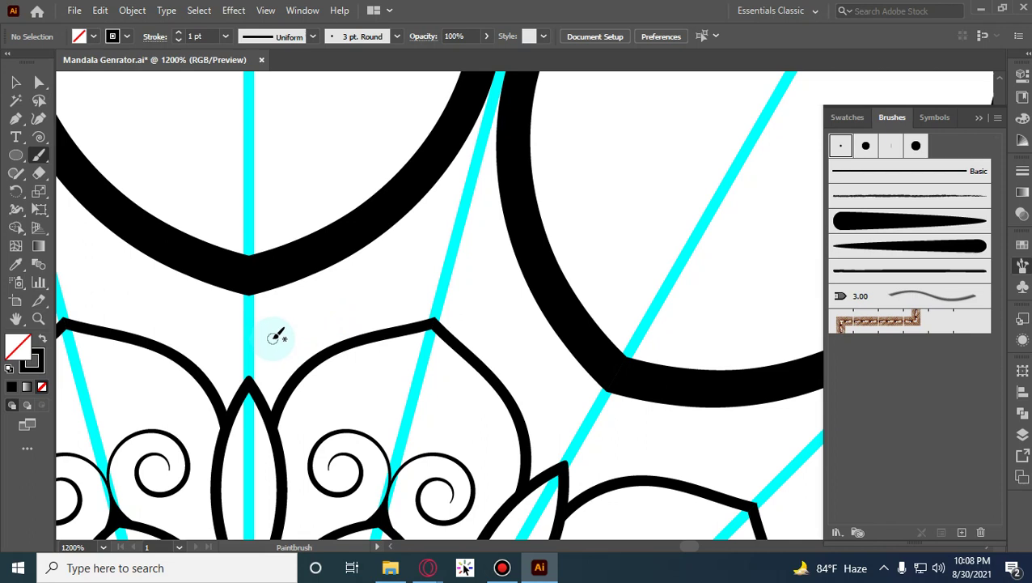
{"action": "key", "text": "bracketright"}
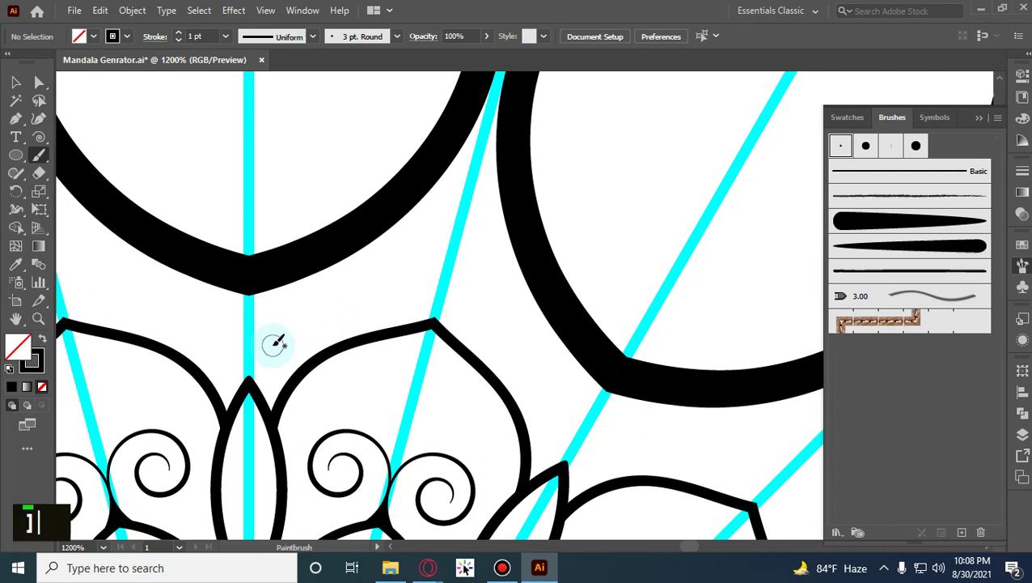
{"action": "left_click", "coordinate": [272, 345]}
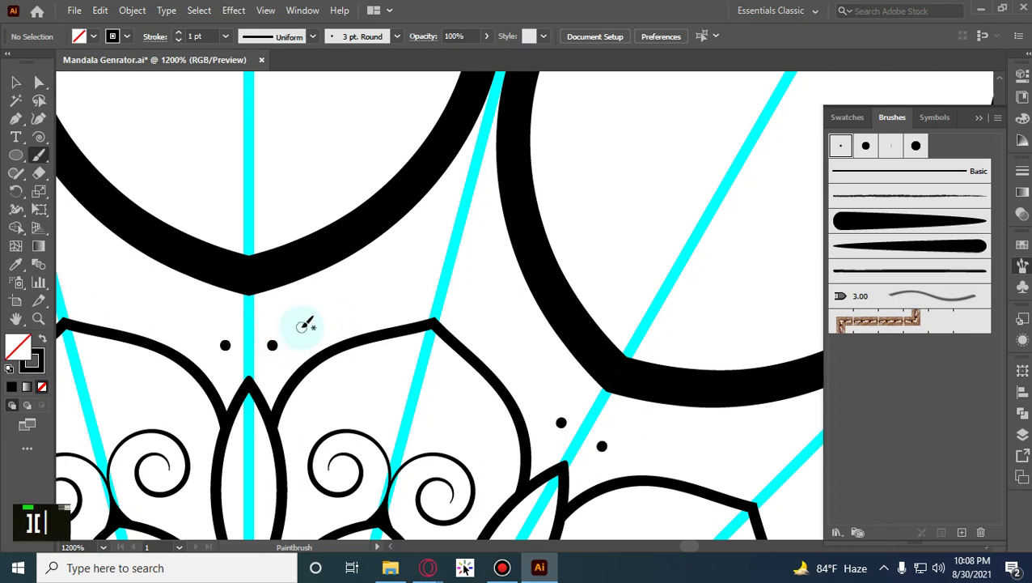
{"action": "left_click", "coordinate": [299, 324]}
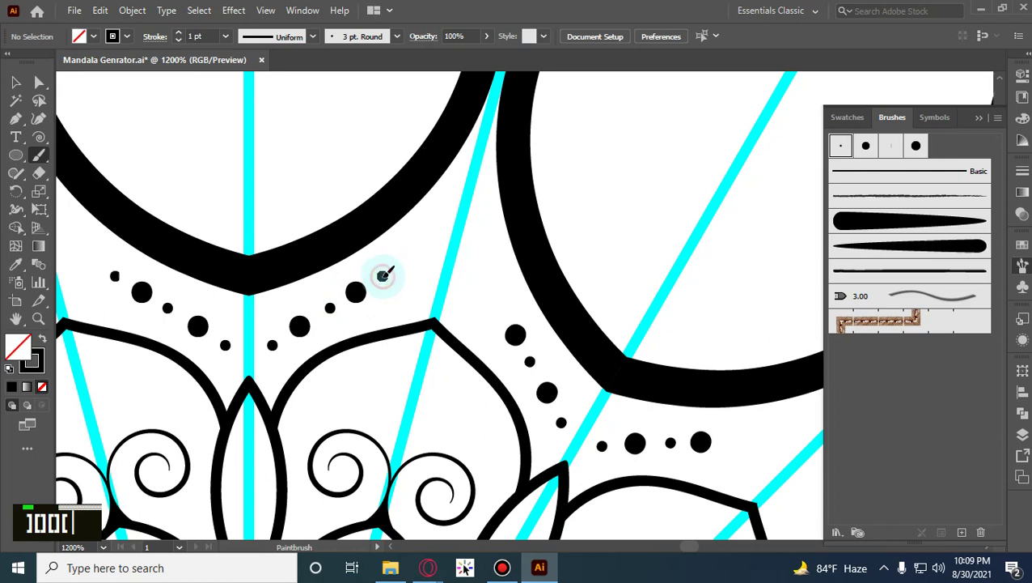
{"action": "left_click", "coordinate": [382, 276]}
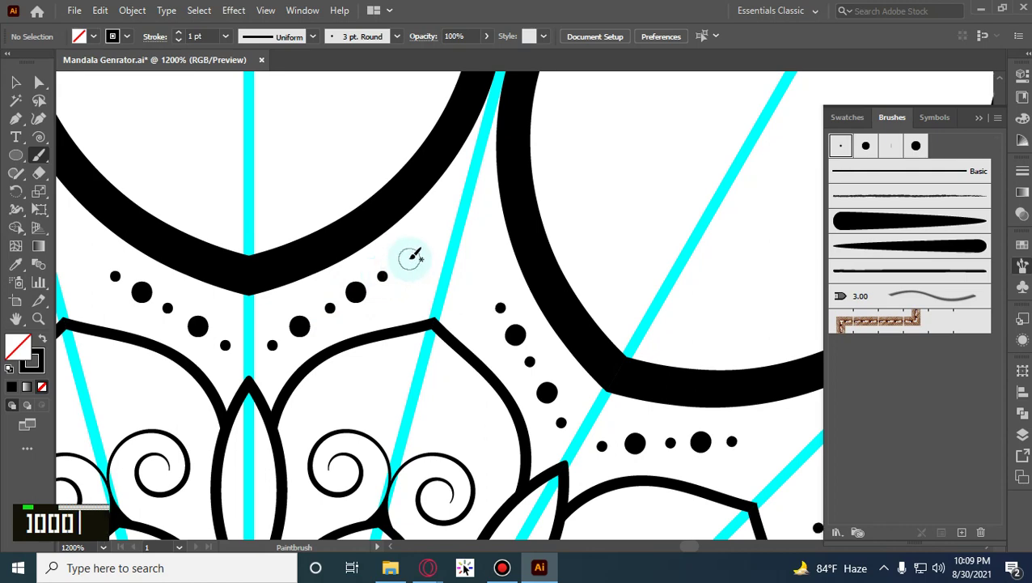
{"action": "left_click", "coordinate": [410, 257]}
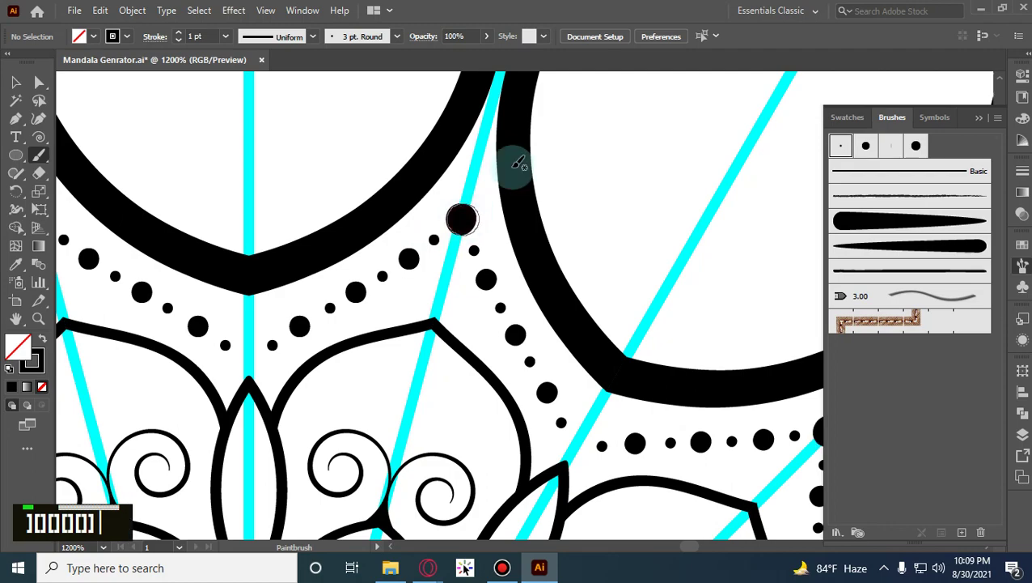
{"action": "scroll", "coordinate": [518, 263], "scroll_direction": "down", "scroll_amount": 3, "text": "alt+shift"}
{"action": "scroll", "coordinate": [522, 261], "scroll_direction": "down", "scroll_amount": 4, "text": "alt+shift"}
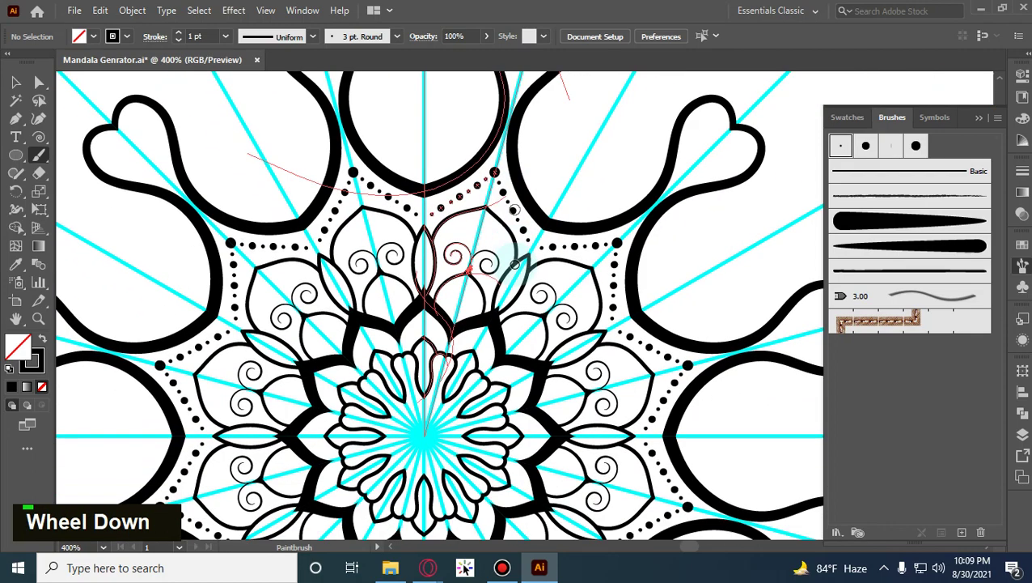
{"action": "scroll", "coordinate": [518, 236], "scroll_direction": "up", "scroll_amount": 2, "text": "alt+shift"}
{"action": "scroll", "coordinate": [519, 235], "scroll_direction": "up", "scroll_amount": 1, "text": "alt+shift"}
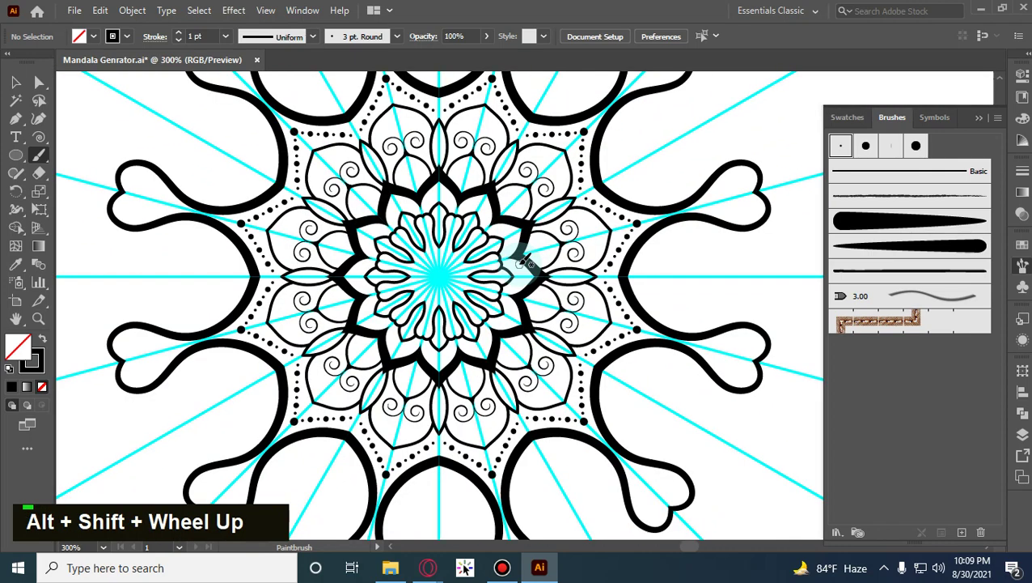
Paint a small solid black leaf on the guide line inside the large pointed petal, just above the spiral pair.
{"action": "scroll", "coordinate": [453, 194], "scroll_direction": "up", "scroll_amount": 3}
{"action": "scroll", "coordinate": [450, 216], "scroll_direction": "up", "scroll_amount": 1, "text": "alt+shift"}
{"action": "scroll", "coordinate": [453, 220], "scroll_direction": "up", "scroll_amount": 1, "text": "alt+shift"}
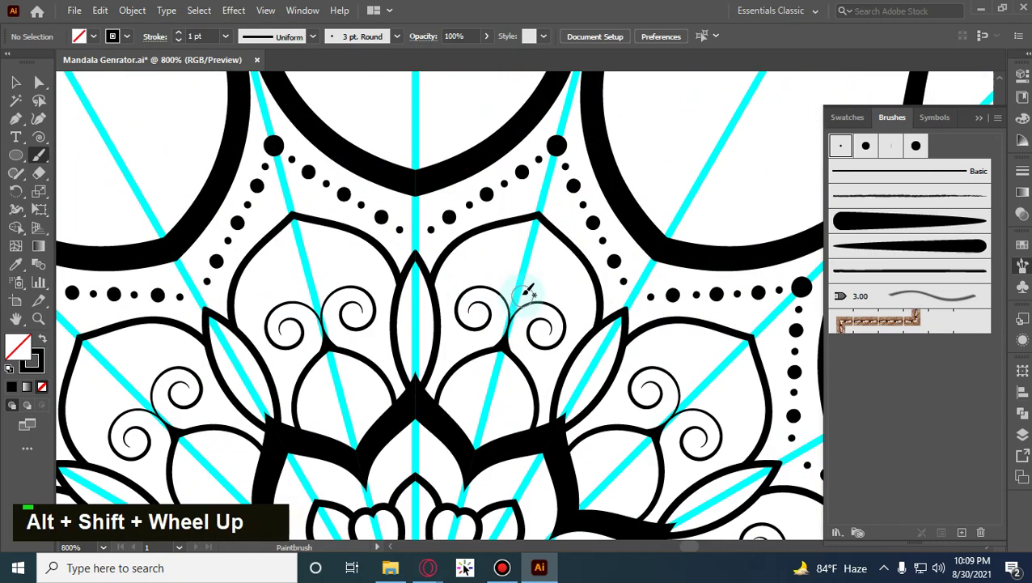
{"action": "scroll", "coordinate": [543, 252], "scroll_direction": "up", "scroll_amount": 1, "text": "alt+shift"}
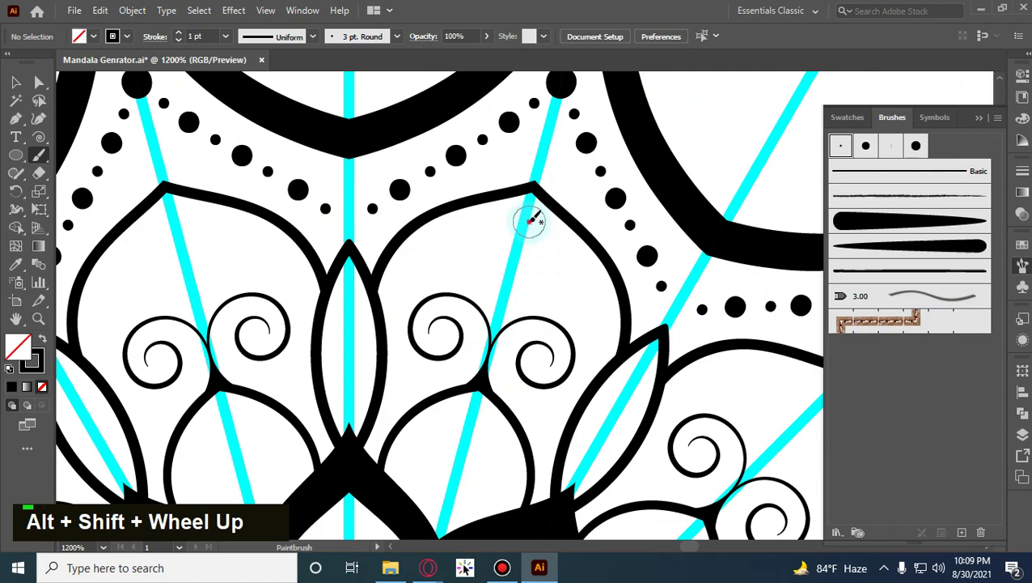
{"action": "mouse_move", "coordinate": [530, 217]}
{"action": "left_mouse_down"}
{"action": "mouse_move", "coordinate": [483, 312]}
{"action": "mouse_move", "coordinate": [515, 298]}
{"action": "mouse_move", "coordinate": [516, 247]}
{"action": "mouse_move", "coordinate": [602, 209]}
{"action": "left_mouse_up"}
{"action": "key", "text": "ctrl+z"}
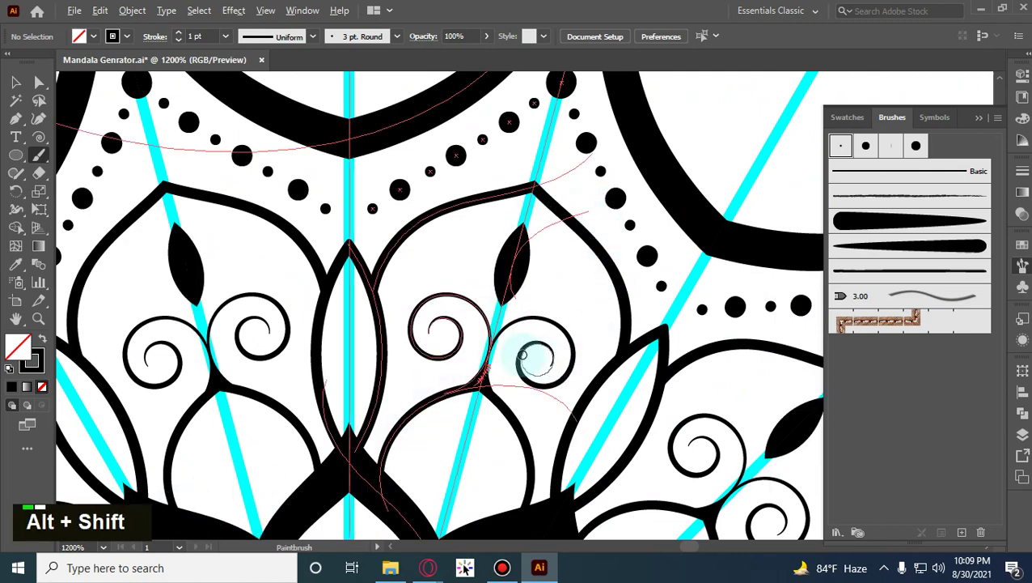
Try to paint a large black dot on the guide line inside the narrow pointed leaf, and undo it.
{"action": "scroll", "coordinate": [531, 363], "scroll_direction": "down", "scroll_amount": 2, "text": "alt+shift"}
{"action": "scroll", "coordinate": [541, 366], "scroll_direction": "down", "scroll_amount": 2, "text": "alt"}
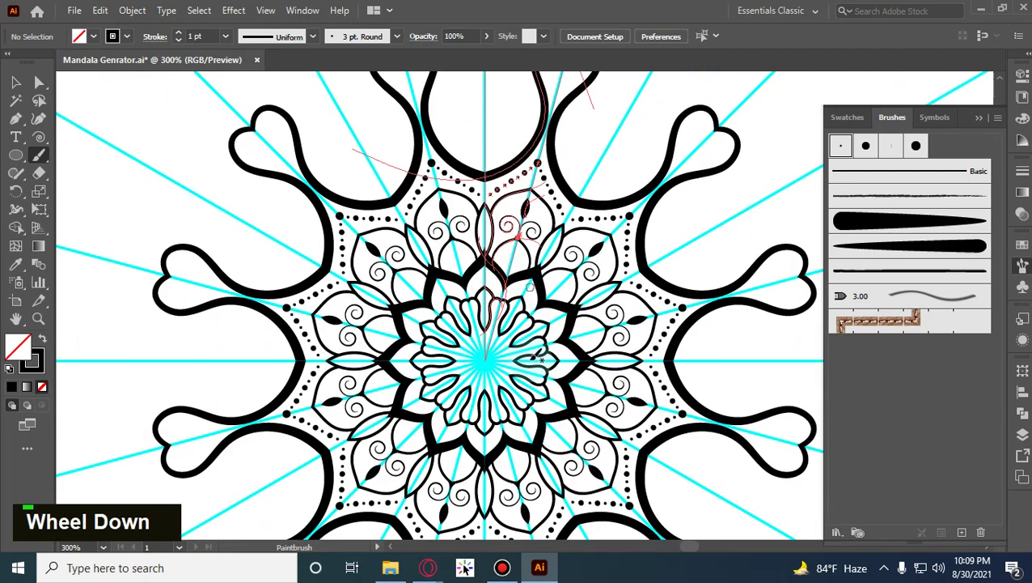
{"action": "scroll", "coordinate": [508, 188], "scroll_direction": "down", "scroll_amount": 1}
{"action": "scroll", "coordinate": [510, 191], "scroll_direction": "up", "scroll_amount": 2, "text": "alt+shift"}
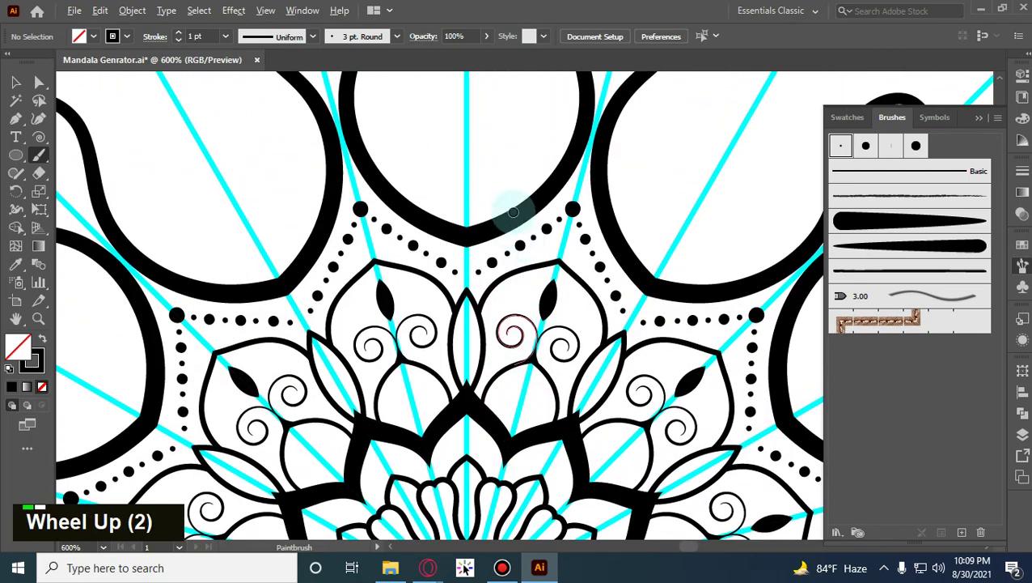
{"action": "scroll", "coordinate": [513, 211], "scroll_direction": "up", "scroll_amount": 1, "text": "alt+shift"}
{"action": "scroll", "coordinate": [462, 400], "scroll_direction": "up", "scroll_amount": 4, "text": "alt+shift"}
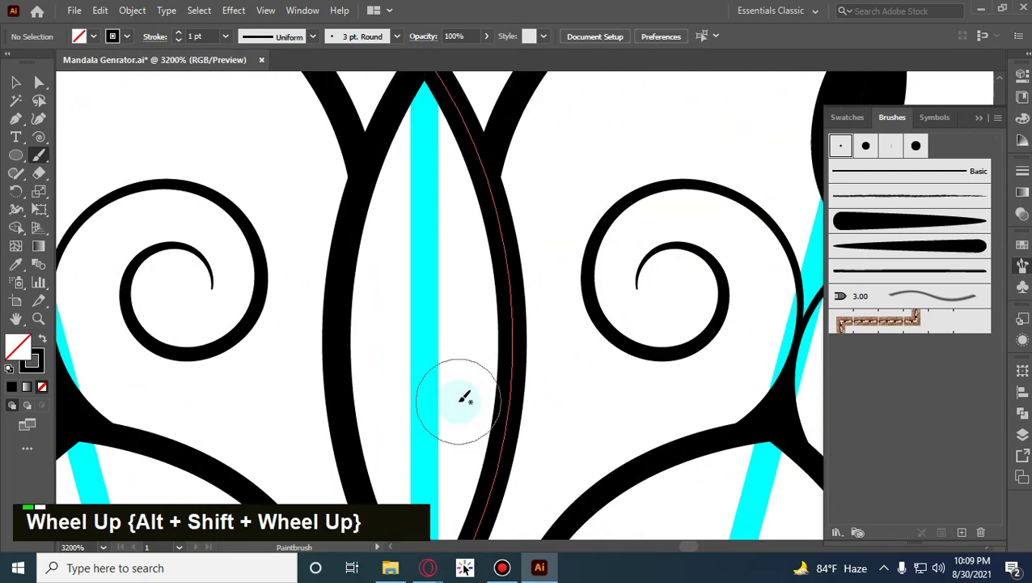
{"action": "left_click", "coordinate": [429, 297]}
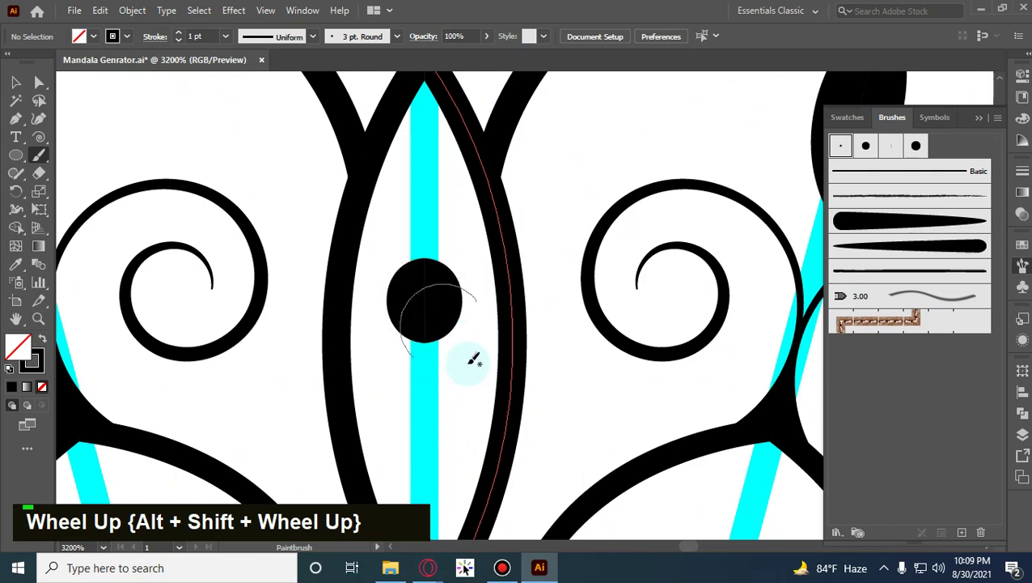
{"action": "scroll", "coordinate": [548, 375], "scroll_direction": "down", "scroll_amount": 2, "text": "alt+shift"}
{"action": "scroll", "coordinate": [553, 396], "scroll_direction": "down", "scroll_amount": 2}
{"action": "key", "text": "ctrl+z"}
Try to paint a slim inner shape along the guide line of the narrow pointed leaf with a smaller brush, undoing each stroke.
{"action": "key", "text": "alt+shift"}
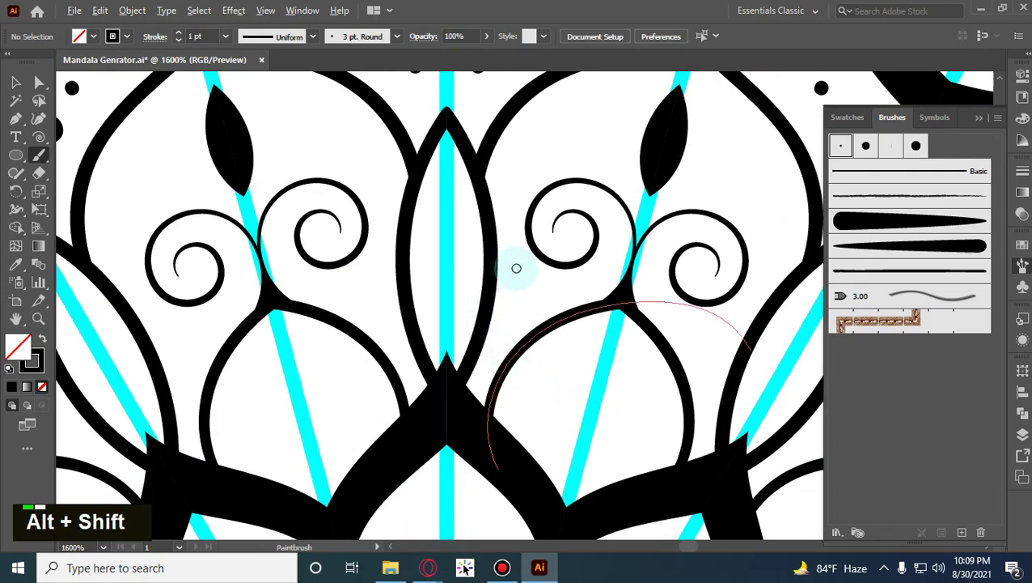
{"action": "key", "text": "bracketleft"}
{"action": "key", "text": "bracketleft"}
{"action": "key", "text": "bracketleft"}
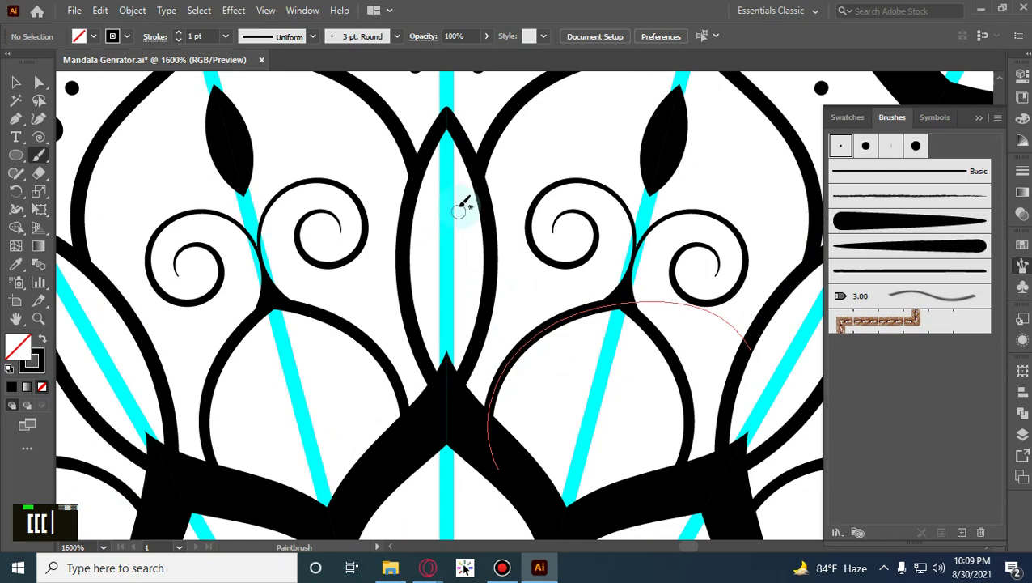
{"action": "left_click_drag", "start_coordinate": [453, 201], "coordinate": [439, 319]}
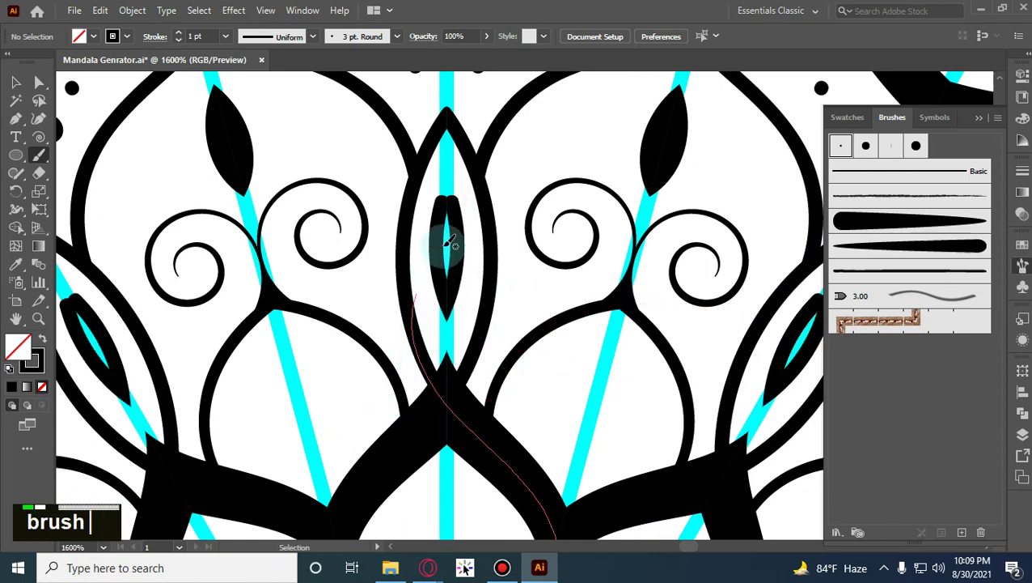
{"action": "key", "text": "ctrl+z"}
{"action": "left_click_drag", "start_coordinate": [449, 218], "coordinate": [450, 283]}
{"action": "key", "text": "ctrl+z"}
Try to paint a thin pointed petal arch inside the thick outer scallop with a smaller brush.
{"action": "key", "text": "bracketleft"}
{"action": "key", "text": "bracketleft"}
{"action": "key", "text": "bracketleft"}
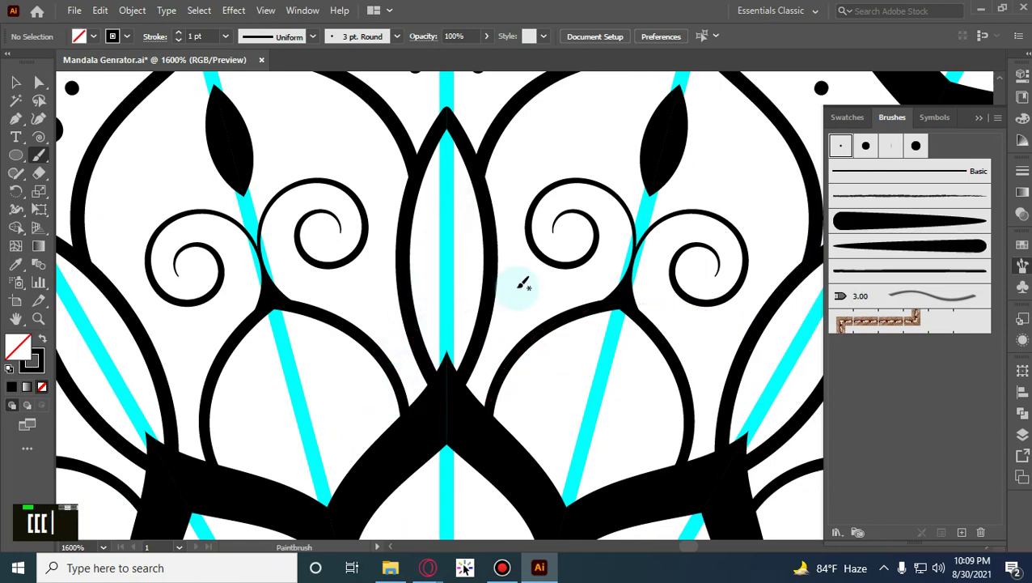
{"action": "scroll", "coordinate": [529, 265], "scroll_direction": "down", "scroll_amount": 4}
{"action": "scroll", "coordinate": [529, 265], "scroll_direction": "down", "scroll_amount": 3}
{"action": "scroll", "coordinate": [566, 266], "scroll_direction": "up", "scroll_amount": 5}
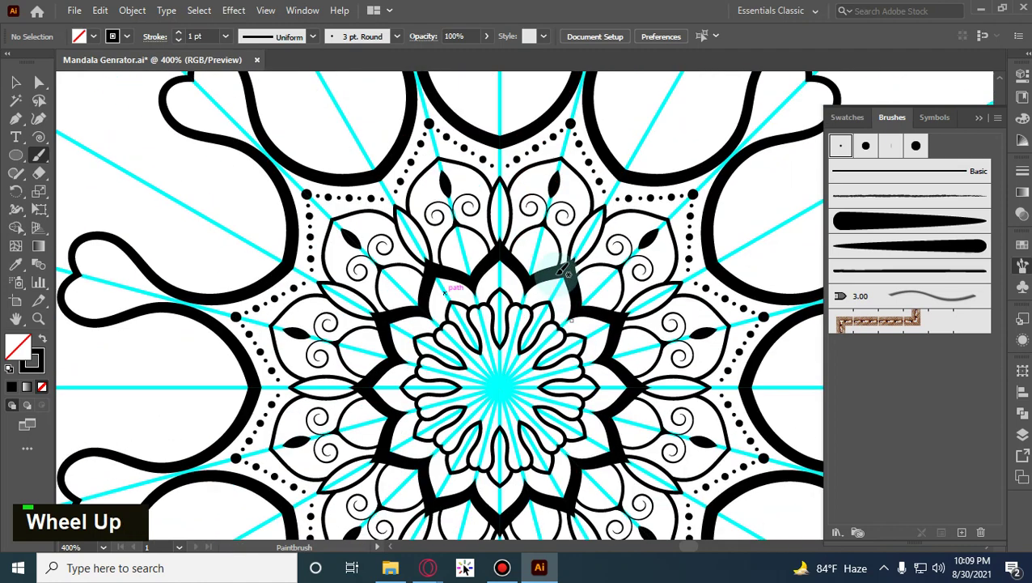
{"action": "scroll", "coordinate": [567, 263], "scroll_direction": "up", "scroll_amount": 3}
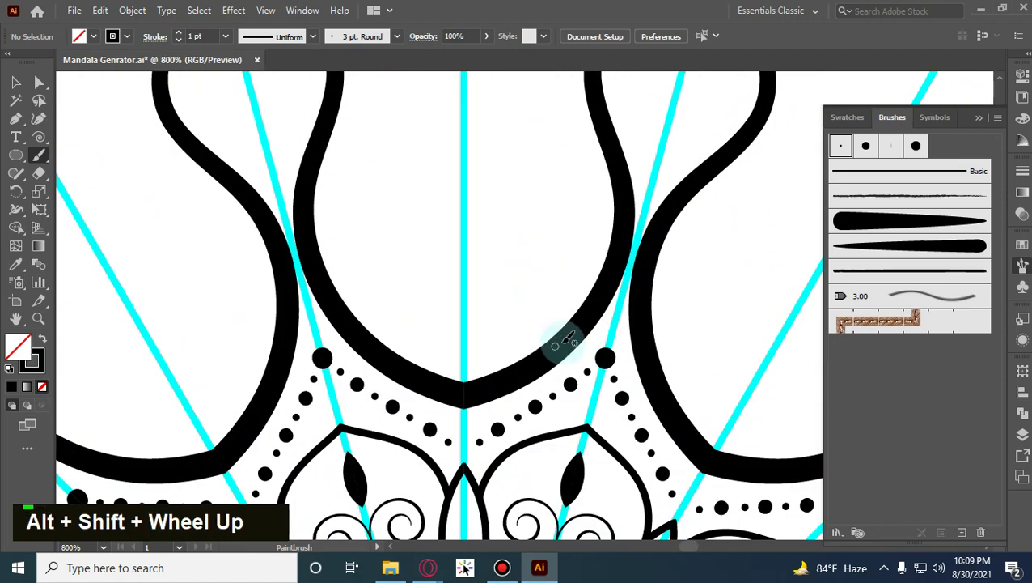
{"action": "mouse_move", "coordinate": [576, 320]}
{"action": "left_mouse_down"}
{"action": "mouse_move", "coordinate": [552, 271]}
{"action": "mouse_move", "coordinate": [463, 194]}
{"action": "left_mouse_up"}
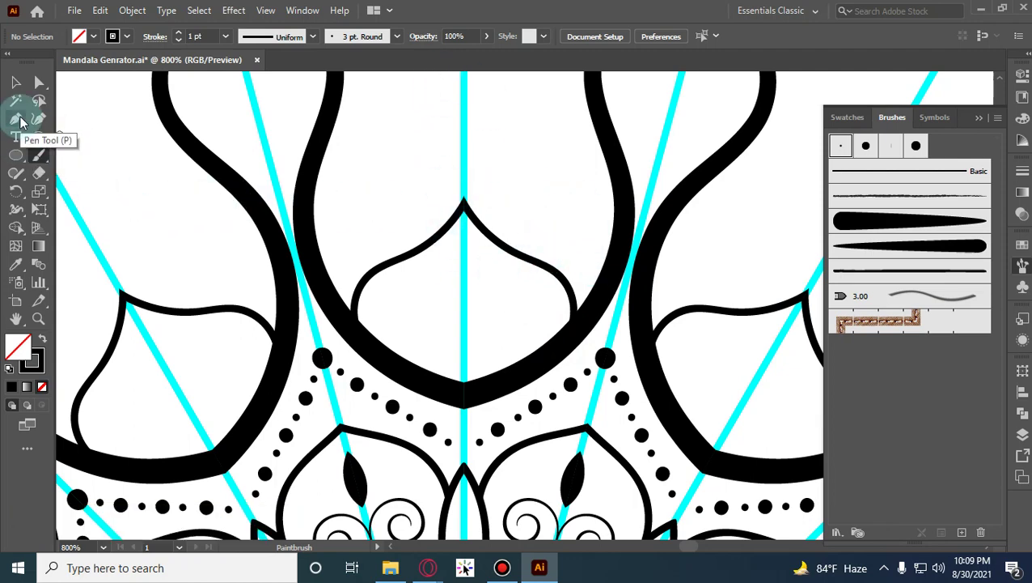
Undo the painted arch, draw a circle with the Ellipse tool and move it so its mirrored arcs meet on the scallop's central guide line.
{"action": "right_click", "coordinate": [17, 154]}
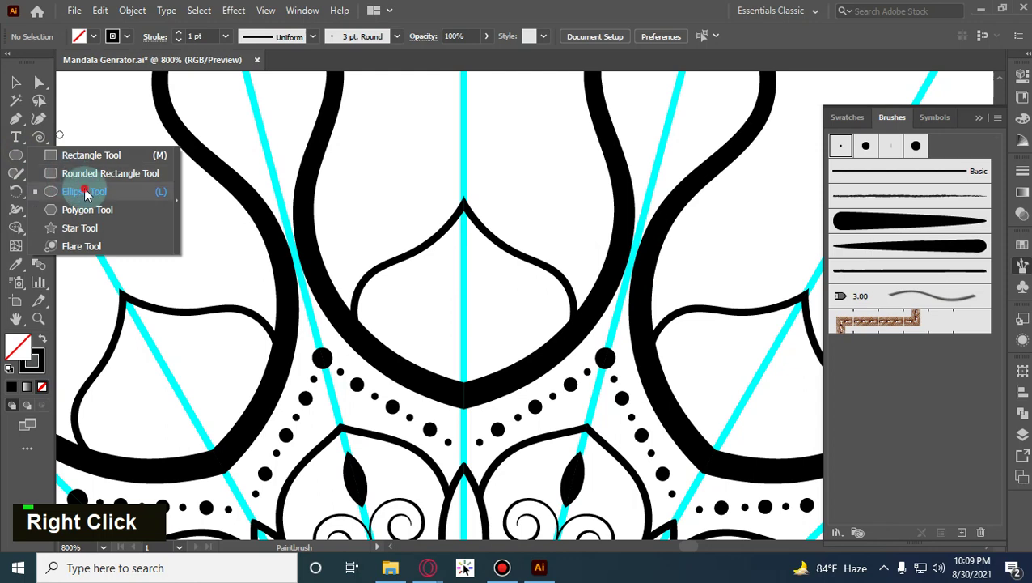
{"action": "left_click", "coordinate": [81, 191]}
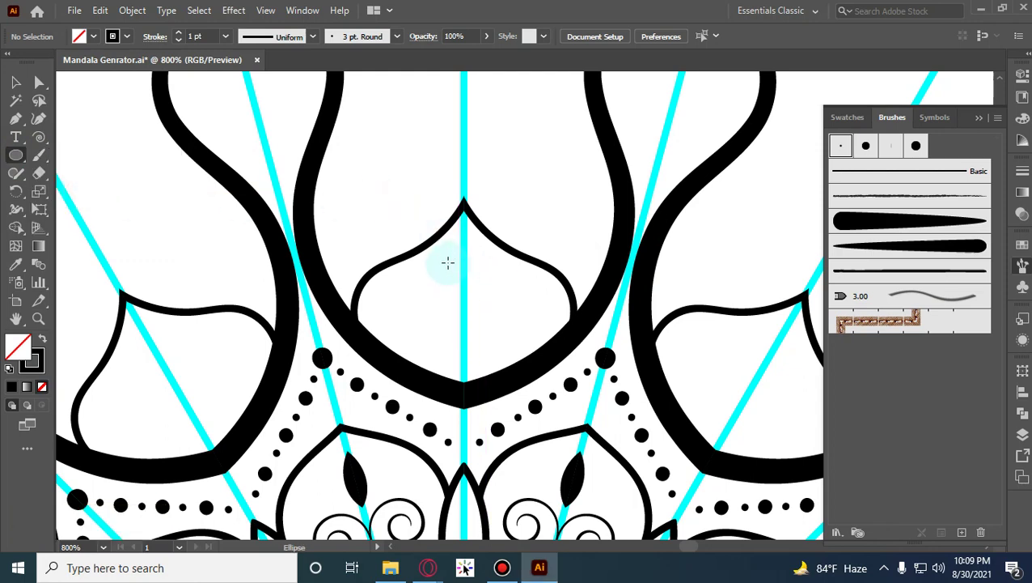
{"action": "key", "text": "ctrl+z"}
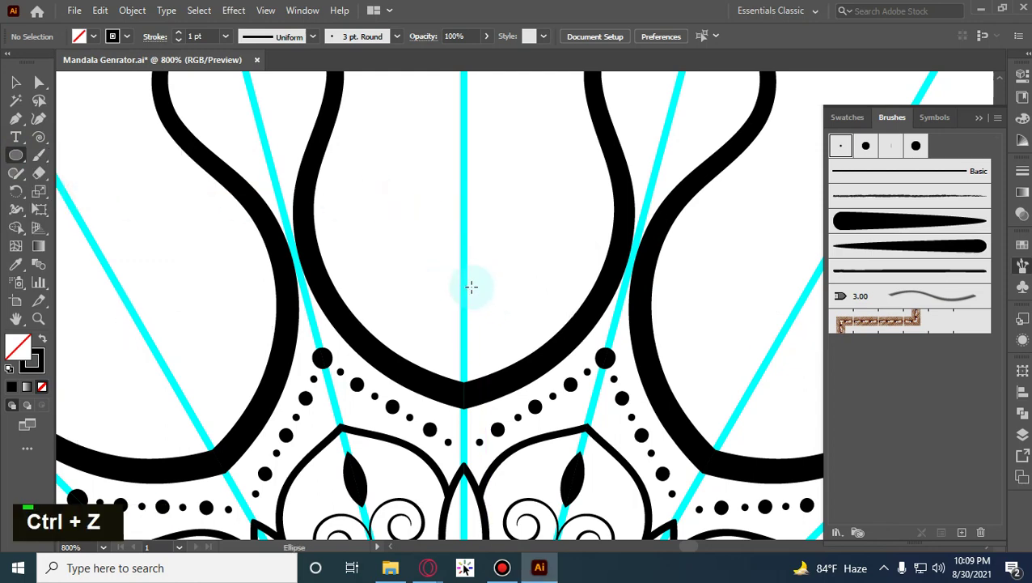
{"action": "left_click_drag", "start_coordinate": [492, 337], "coordinate": [563, 476]}
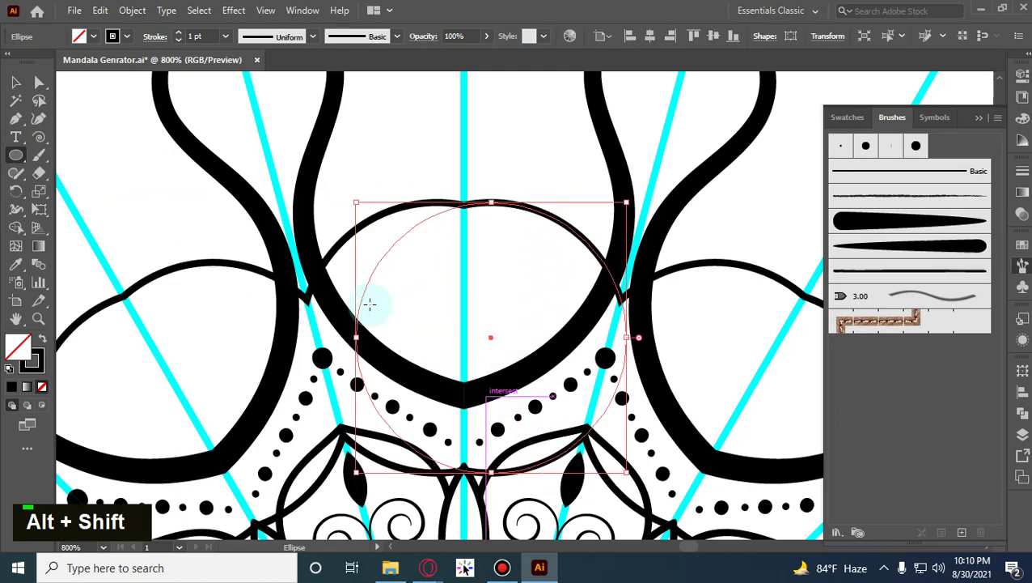
{"action": "left_click", "coordinate": [16, 81]}
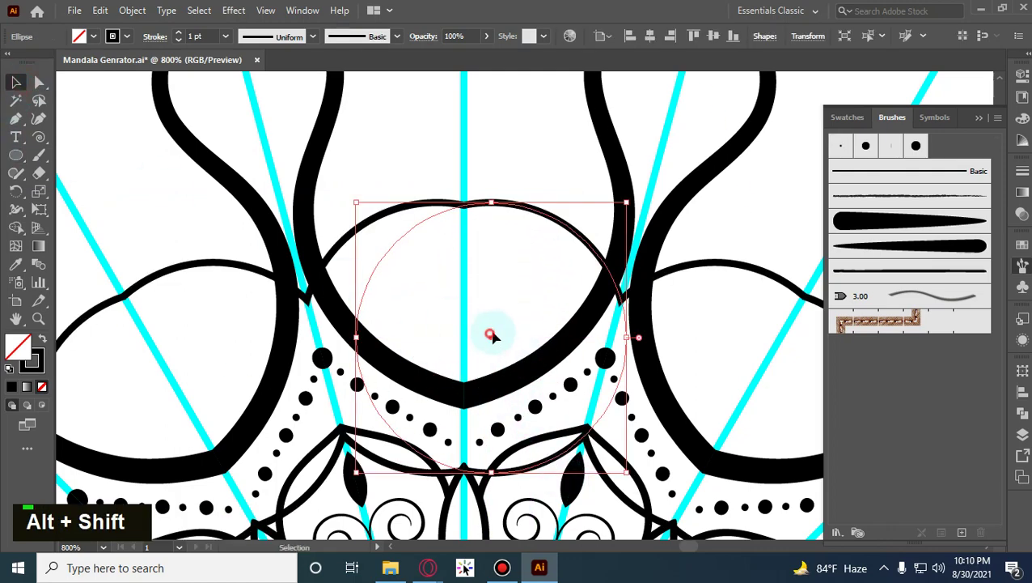
{"action": "left_click_drag", "start_coordinate": [492, 335], "coordinate": [572, 357]}
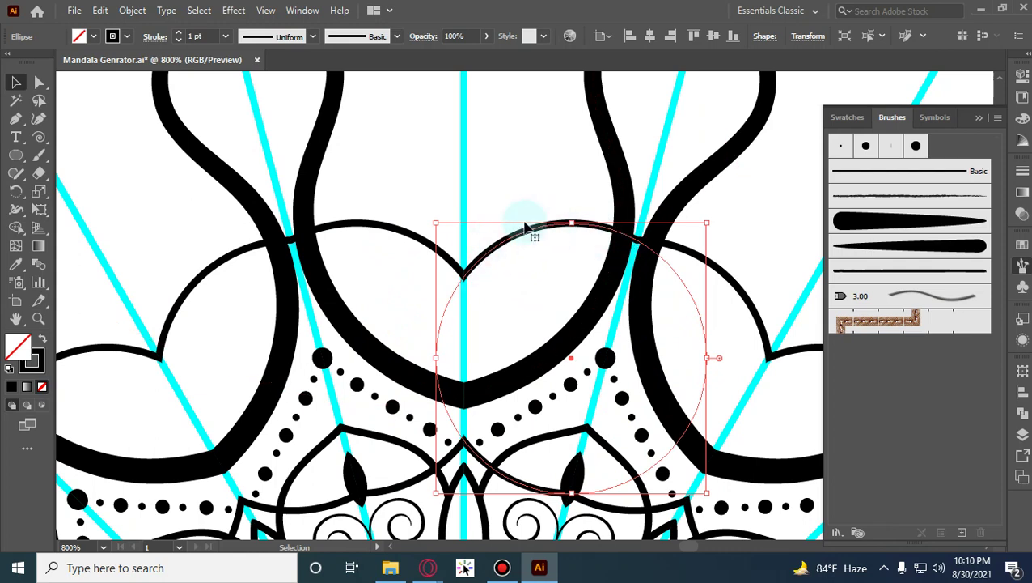
{"action": "left_click", "coordinate": [512, 196]}
{"action": "left_click", "coordinate": [540, 271]}
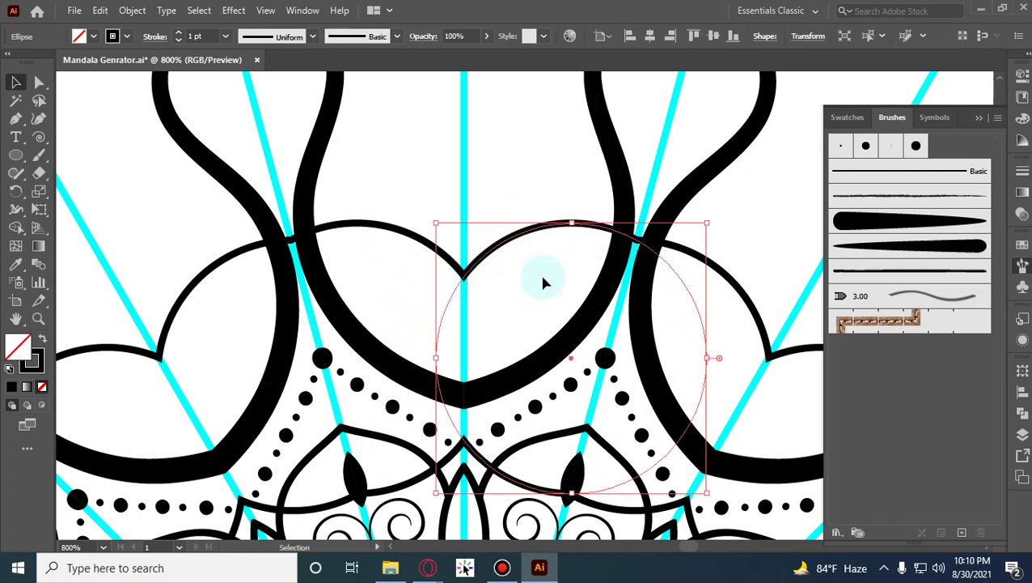
Cut the circle with Scissors at the central guide line and the thick scallop outline, and delete everything except the upper arc.
{"action": "right_click", "coordinate": [39, 171]}
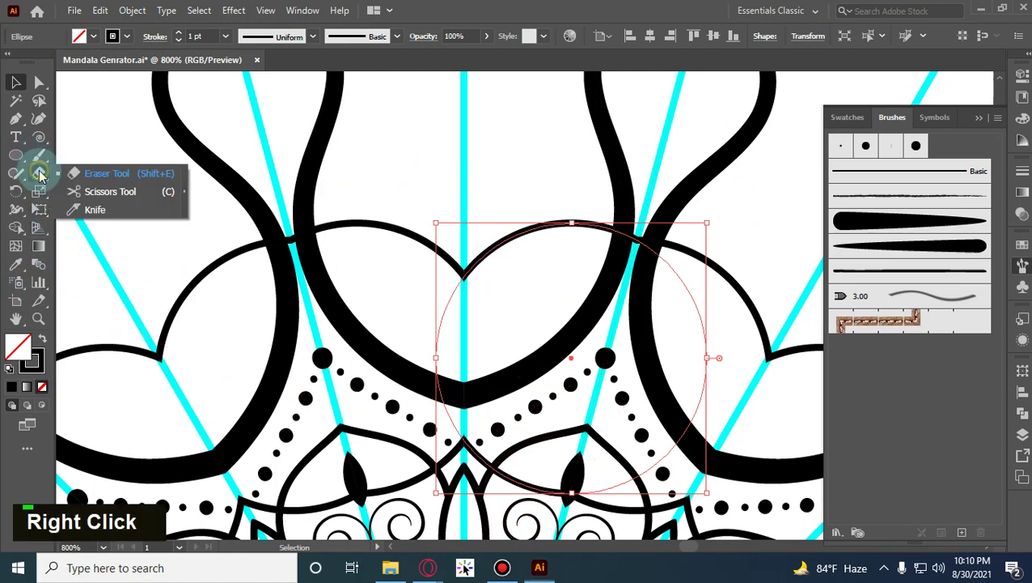
{"action": "left_click", "coordinate": [139, 191]}
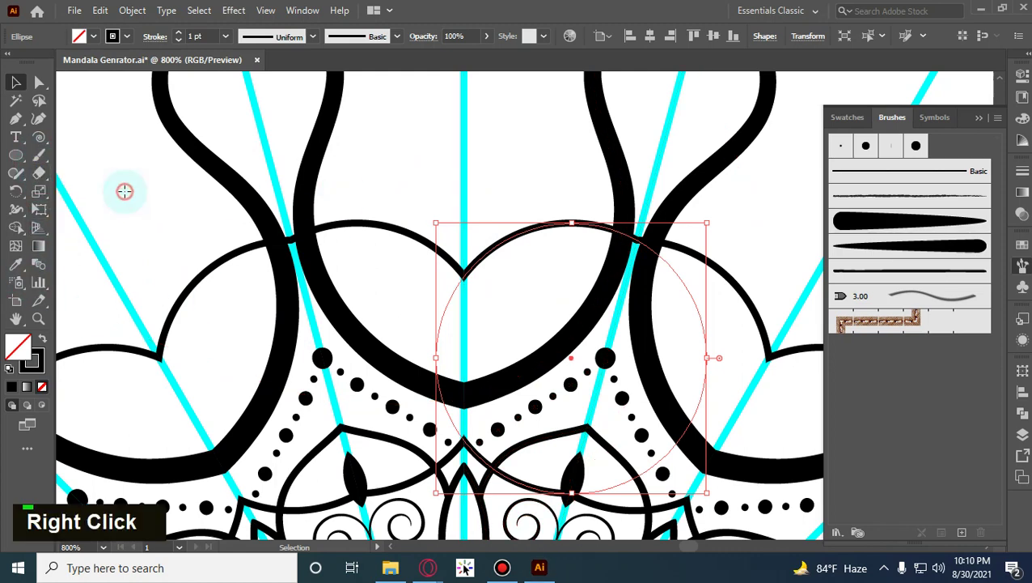
{"action": "scroll", "coordinate": [486, 282], "scroll_direction": "up", "scroll_amount": 1, "text": "alt"}
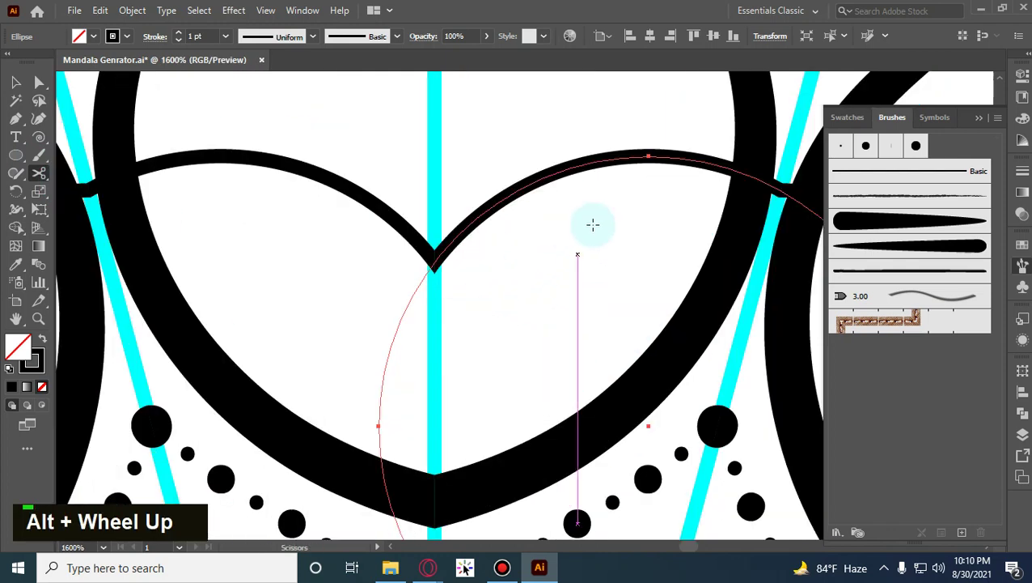
{"action": "key", "text": "space"}
{"action": "left_click_drag", "start_coordinate": [592, 223], "coordinate": [465, 247]}
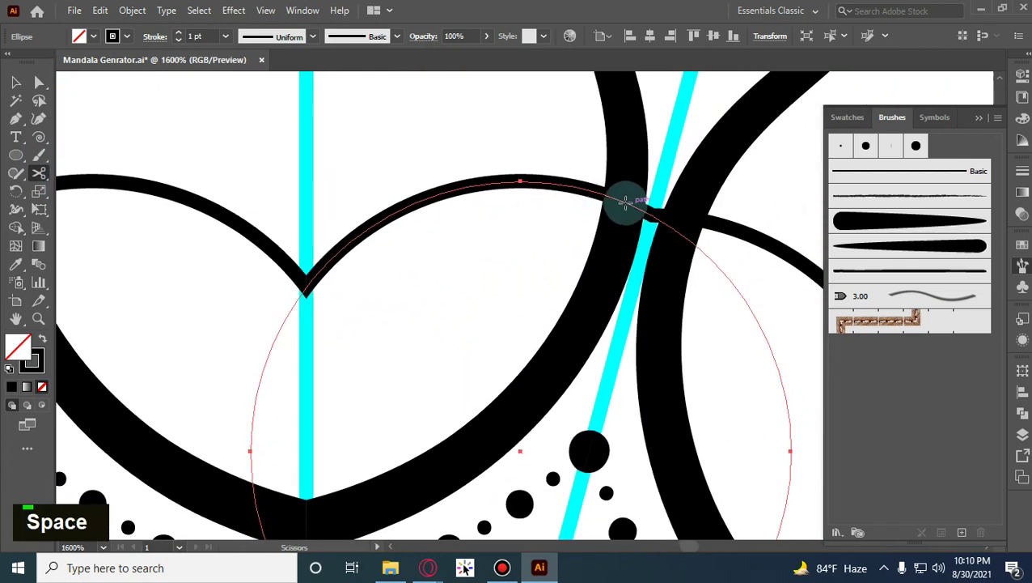
{"action": "left_click", "coordinate": [306, 287]}
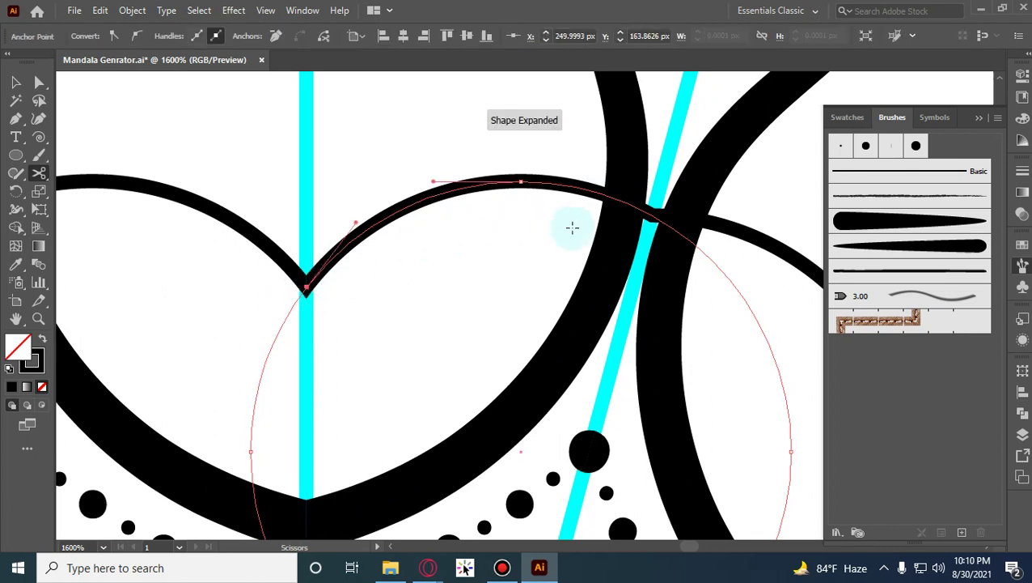
{"action": "left_click", "coordinate": [624, 200]}
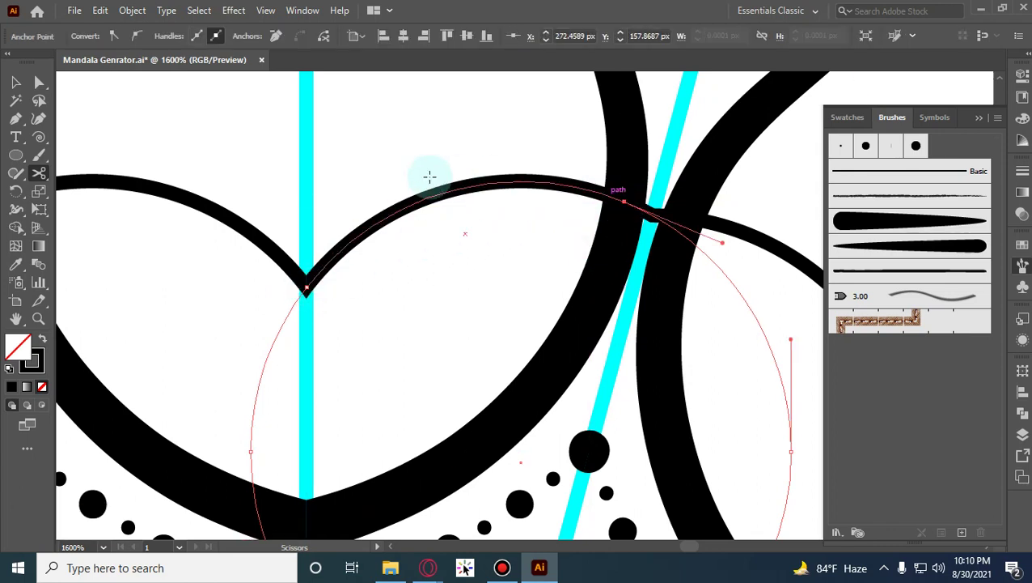
{"action": "left_click", "coordinate": [14, 80]}
{"action": "left_click", "coordinate": [261, 340]}
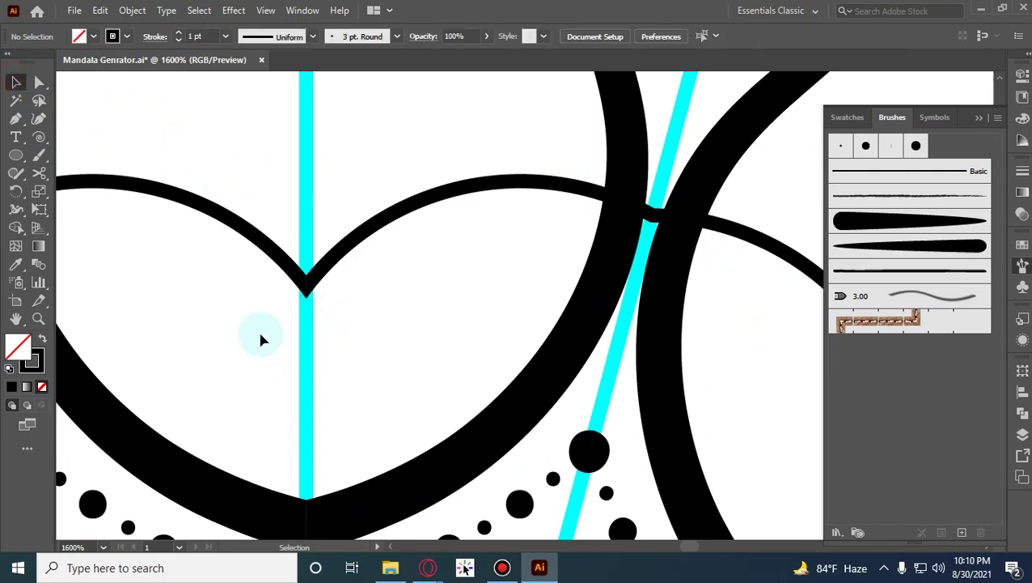
{"action": "left_click", "coordinate": [277, 339]}
{"action": "key", "text": "Delete"}
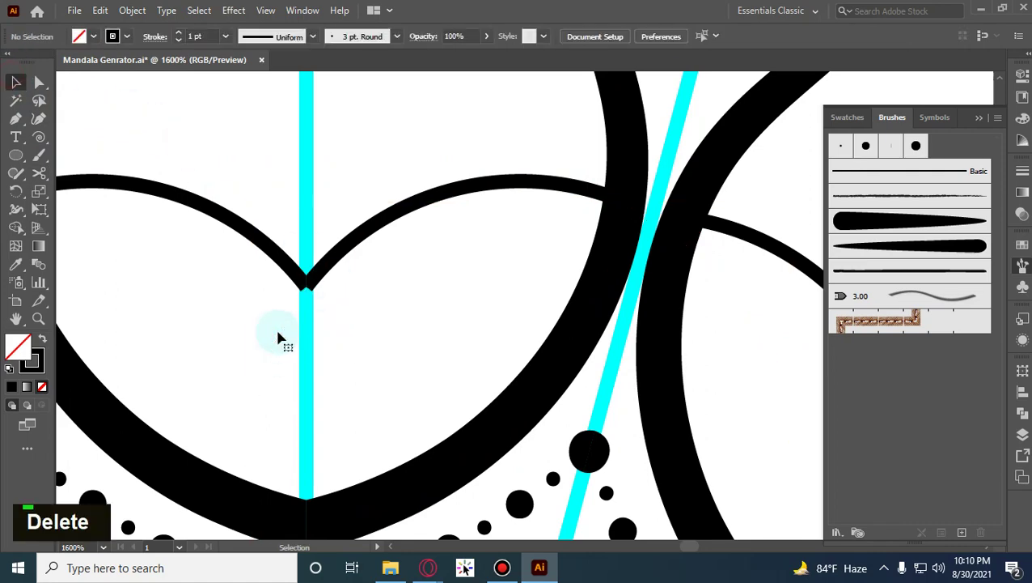
Check how the trimmed arcs meet on the guide line, and undo the deletion and the cuts to restore the full circle.
{"action": "scroll", "coordinate": [387, 352], "scroll_direction": "down", "scroll_amount": 3, "text": "alt+shift"}
{"action": "scroll", "coordinate": [534, 348], "scroll_direction": "down", "scroll_amount": 3, "text": "alt+shift"}
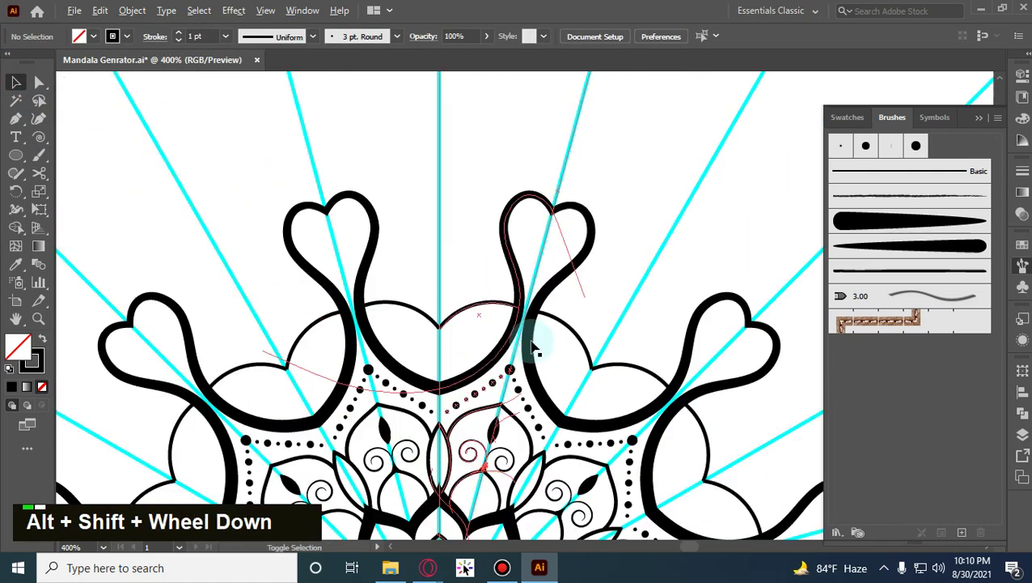
{"action": "scroll", "coordinate": [534, 348], "scroll_direction": "down", "scroll_amount": 2}
{"action": "scroll", "coordinate": [522, 352], "scroll_direction": "down", "scroll_amount": 3, "text": "alt+shift"}
{"action": "scroll", "coordinate": [514, 356], "scroll_direction": "down", "scroll_amount": 2}
{"action": "scroll", "coordinate": [506, 360], "scroll_direction": "up", "scroll_amount": 3, "text": "alt+shift"}
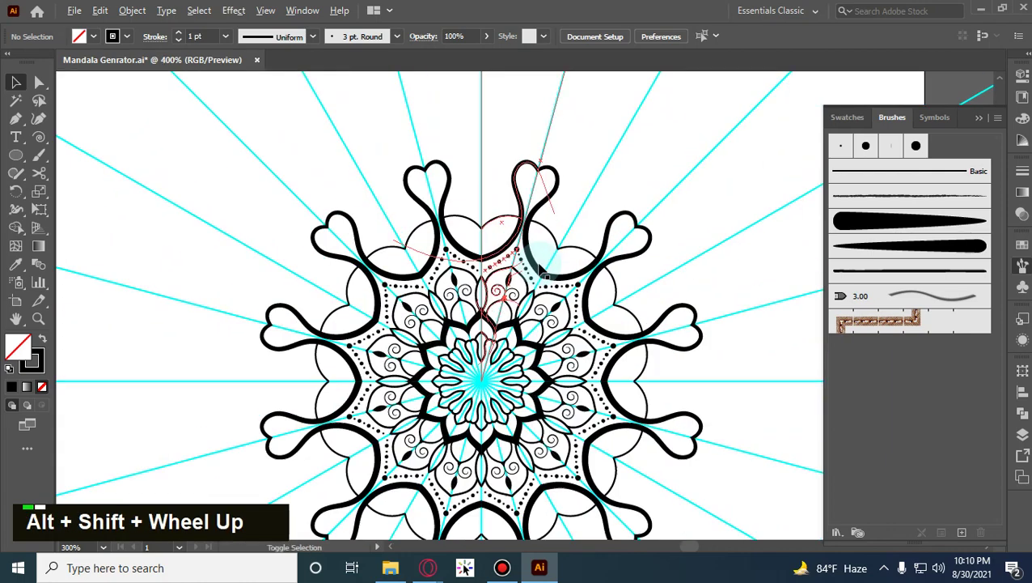
{"action": "scroll", "coordinate": [420, 201], "scroll_direction": "up", "scroll_amount": 4, "text": "alt+shift"}
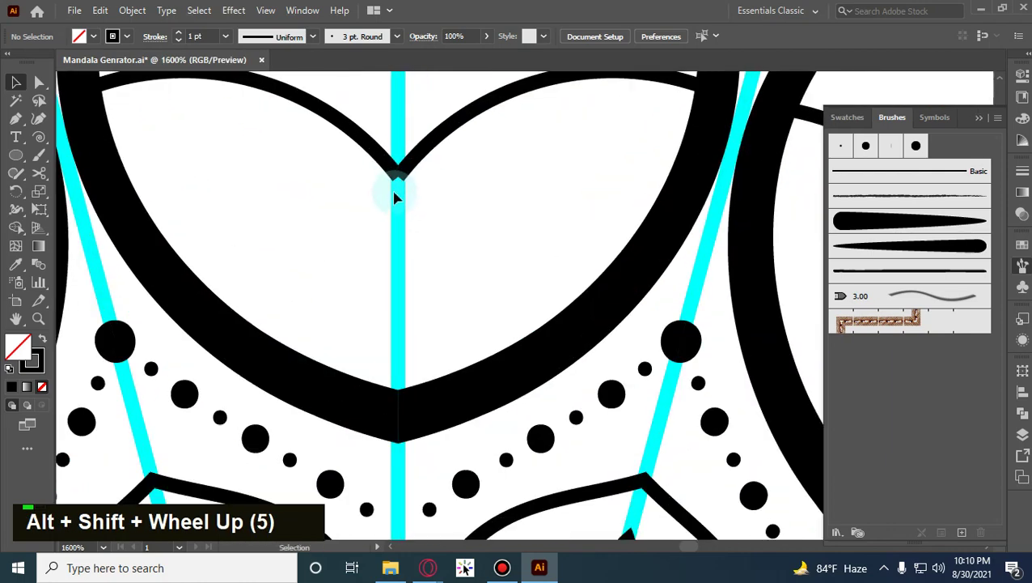
{"action": "key", "text": "ctrl+z"}
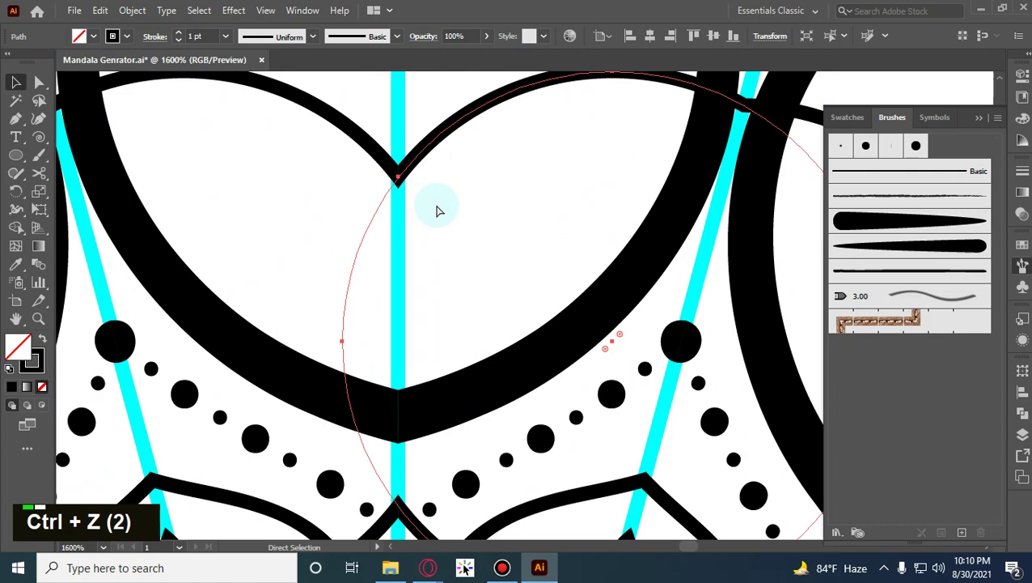
{"action": "key", "text": "ctrl+z"}
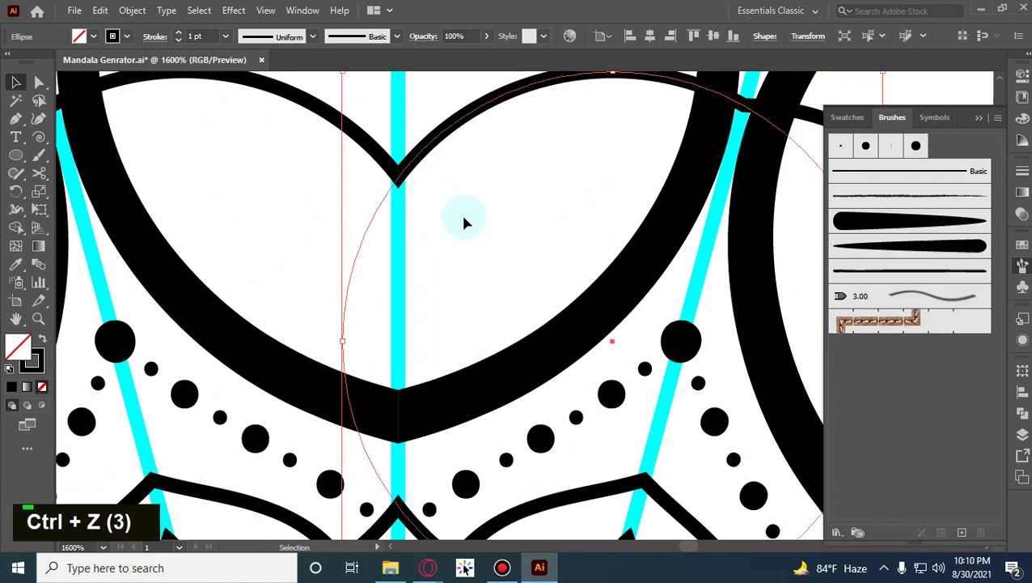
Delete the circle whose mirrored arcs cross the inside of the outer scallop.
{"action": "scroll", "coordinate": [466, 223], "scroll_direction": "up", "scroll_amount": 1}
{"action": "left_click", "coordinate": [38, 172]}
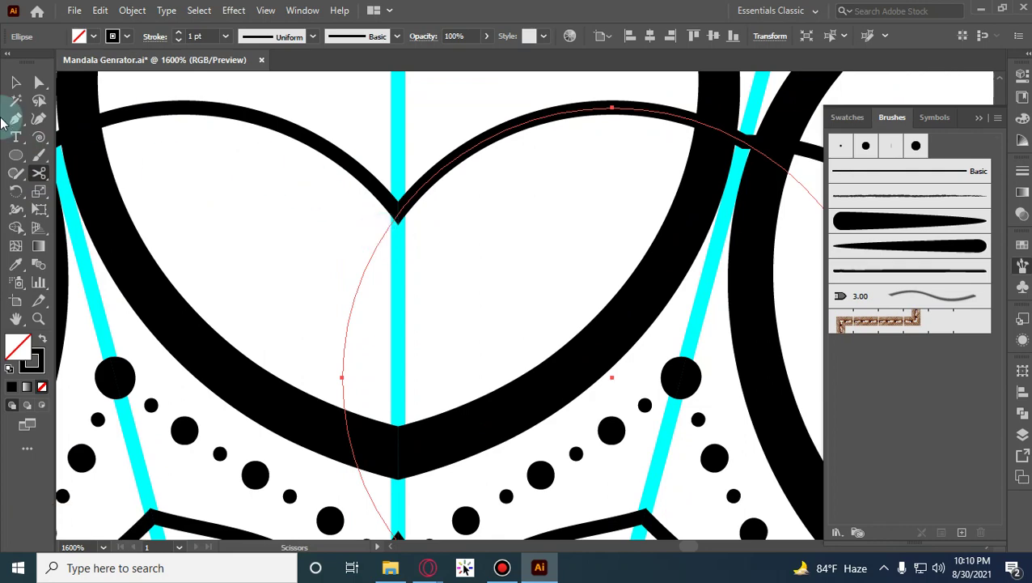
{"action": "left_click", "coordinate": [15, 82]}
{"action": "scroll", "coordinate": [383, 264], "scroll_direction": "down", "scroll_amount": 1}
{"action": "double_click", "coordinate": [436, 240]}
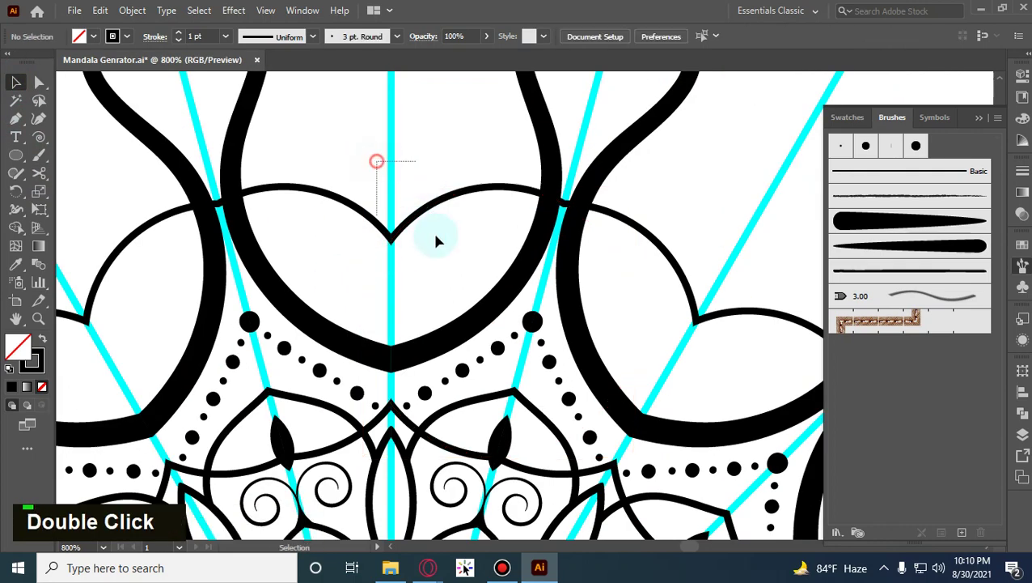
{"action": "left_click", "coordinate": [435, 240]}
{"action": "key", "text": "Delete"}
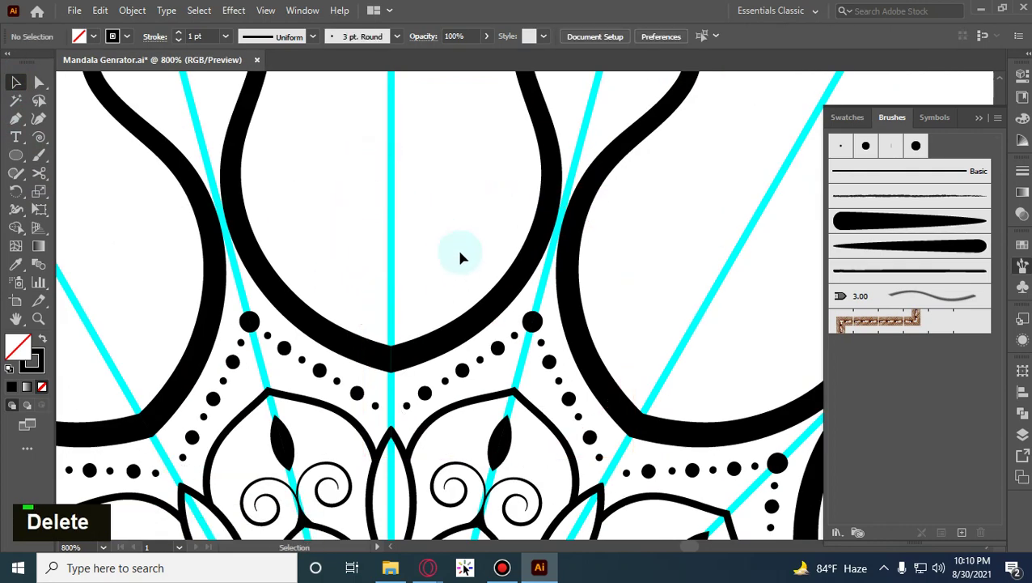
Draw a small circle with the Ellipse tool over the outer scallop's lower right edge and enlarge it proportionally past the central guide line.
{"action": "scroll", "coordinate": [452, 263], "scroll_direction": "down", "scroll_amount": 3, "text": "alt+shift"}
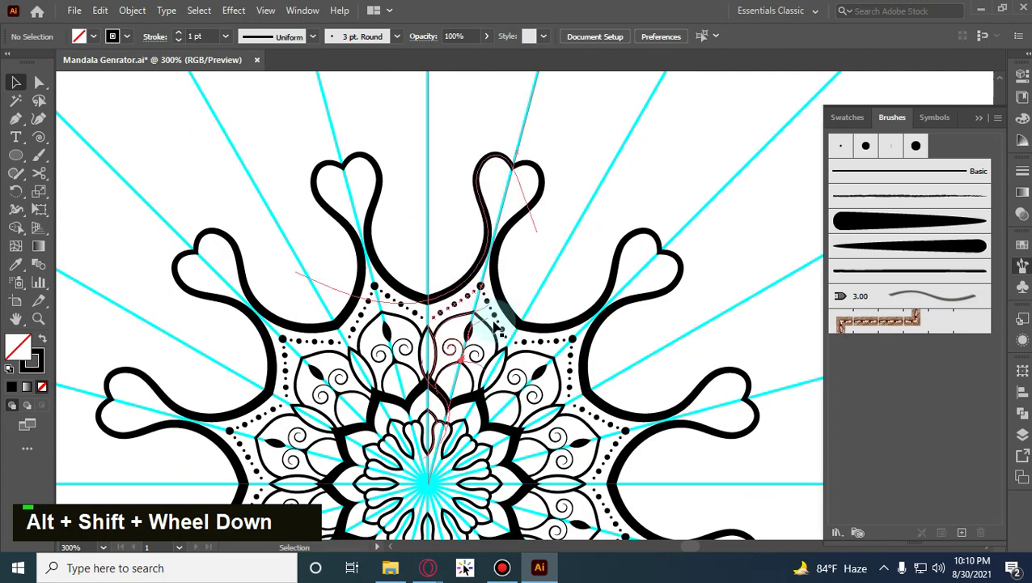
{"action": "scroll", "coordinate": [477, 235], "scroll_direction": "down", "scroll_amount": 2}
{"action": "scroll", "coordinate": [489, 205], "scroll_direction": "up", "scroll_amount": 3, "text": "alt+shift"}
{"action": "scroll", "coordinate": [177, 183], "scroll_direction": "up", "scroll_amount": 2}
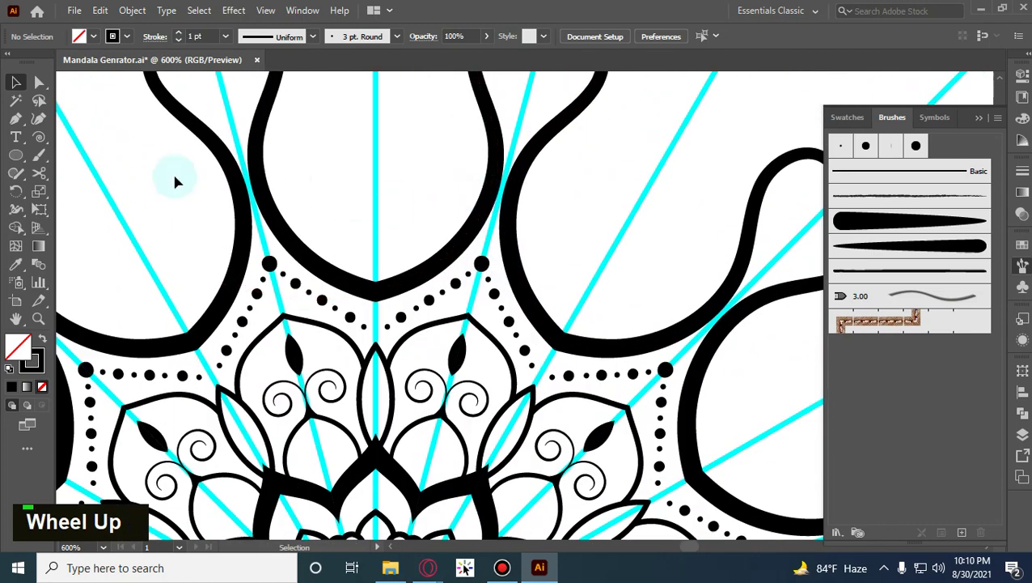
{"action": "left_click", "coordinate": [21, 155]}
{"action": "left_click_drag", "start_coordinate": [419, 219], "coordinate": [488, 289], "text": "alt+shift"}
{"action": "left_click", "coordinate": [15, 86]}
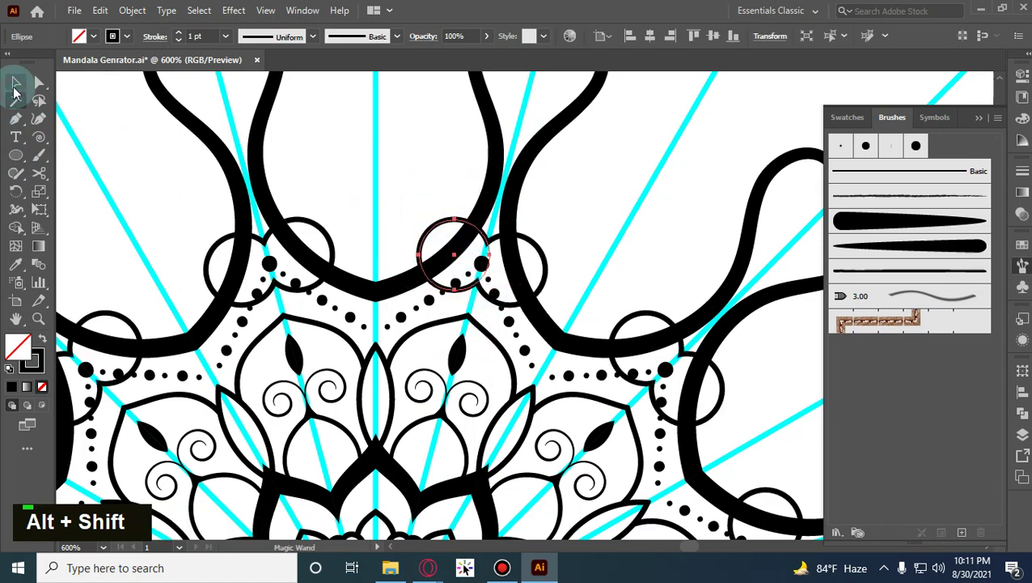
{"action": "double_click", "coordinate": [445, 222]}
{"action": "left_click_drag", "start_coordinate": [422, 217], "coordinate": [335, 136], "text": "shift"}
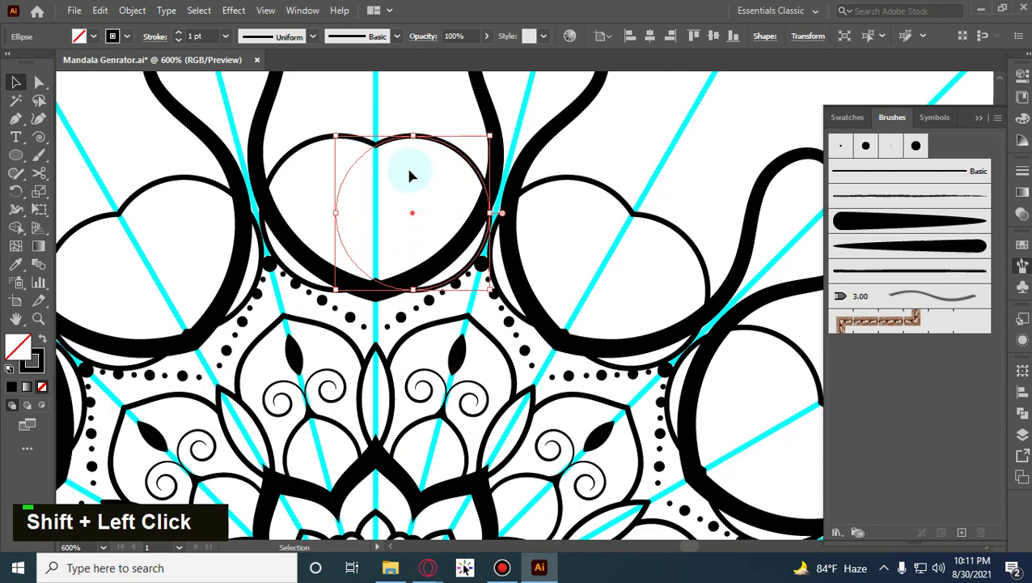
Move the circle down and to the right and enlarge it slightly so its mirrored arcs meet in a deep notch on the central guide line.
{"action": "left_click", "coordinate": [367, 240]}
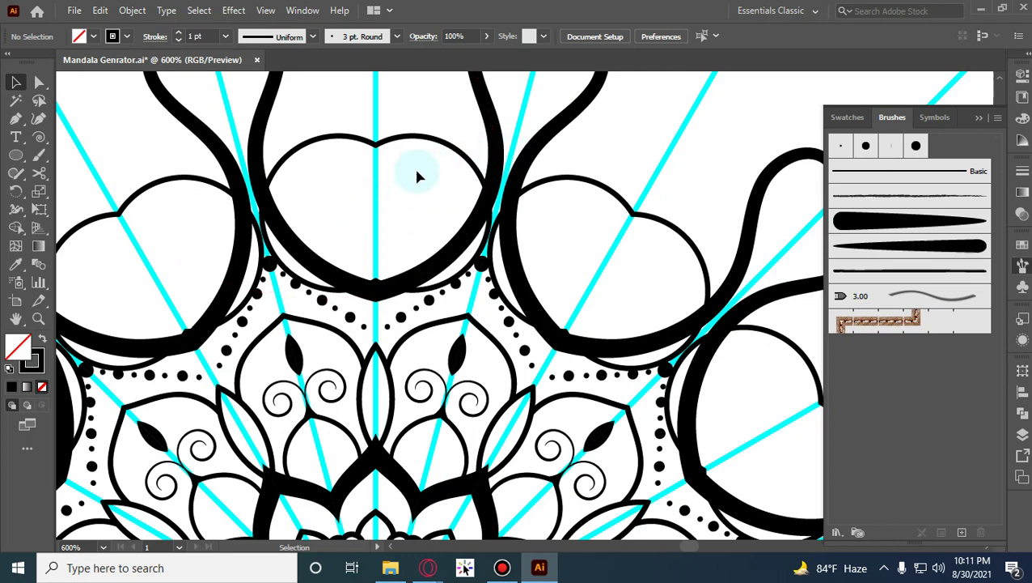
{"action": "left_click_drag", "start_coordinate": [433, 144], "coordinate": [462, 171]}
{"action": "left_click_drag", "start_coordinate": [445, 239], "coordinate": [444, 238]}
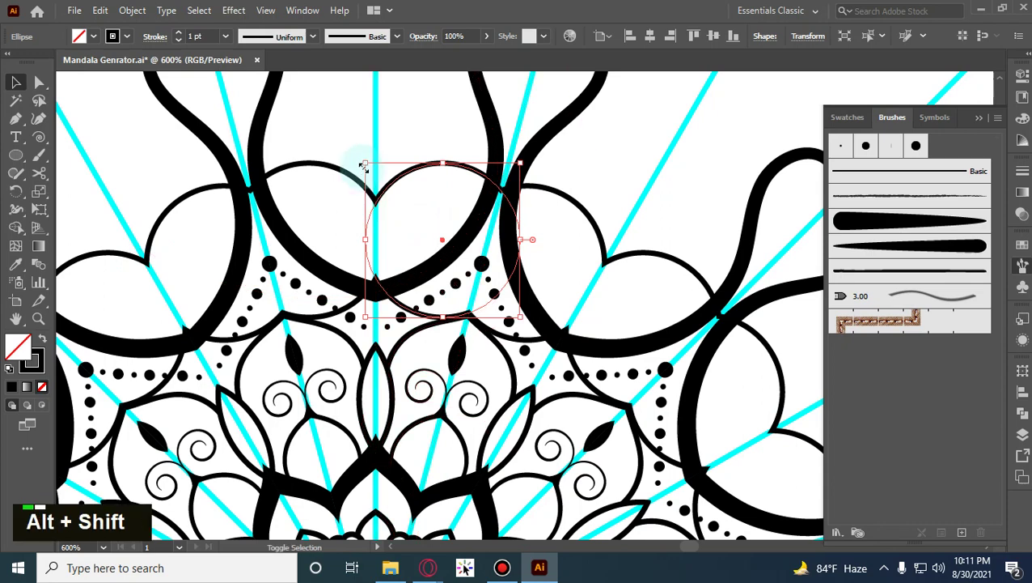
{"action": "left_click_drag", "start_coordinate": [365, 163], "coordinate": [357, 156]}
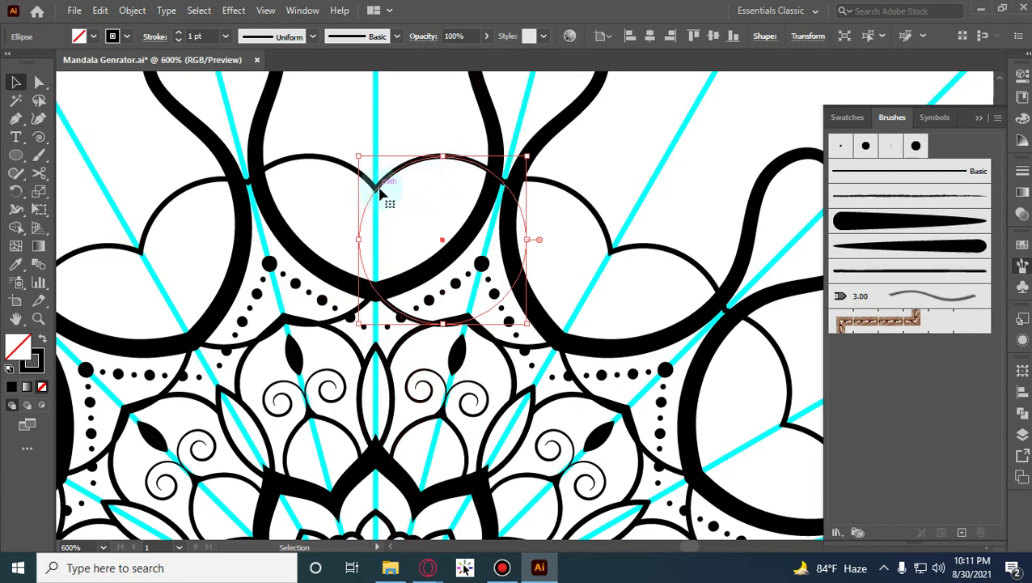
{"action": "scroll", "coordinate": [381, 189], "scroll_direction": "up", "scroll_amount": 3}
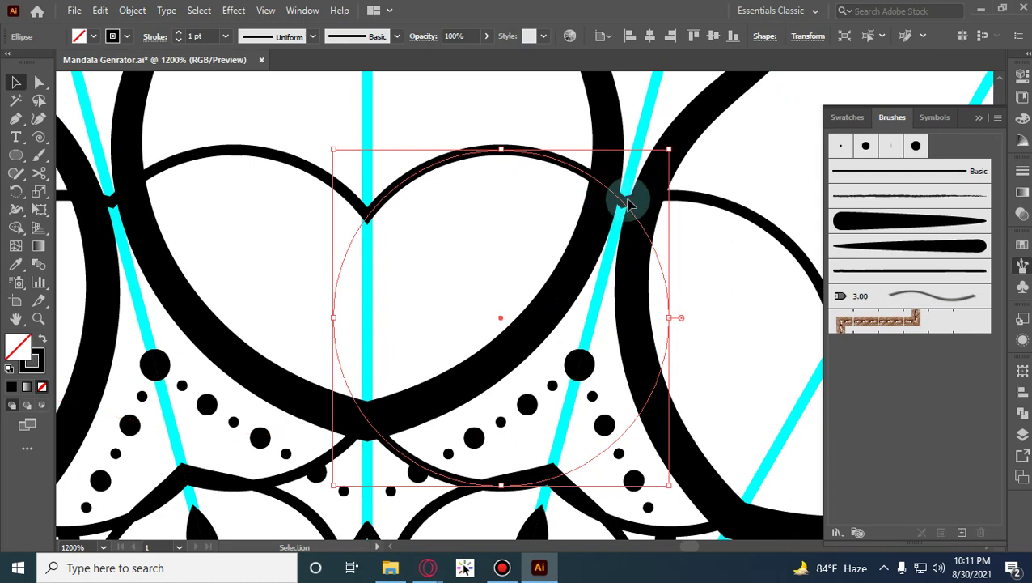
{"action": "scroll", "coordinate": [612, 233], "scroll_direction": "down", "scroll_amount": 2}
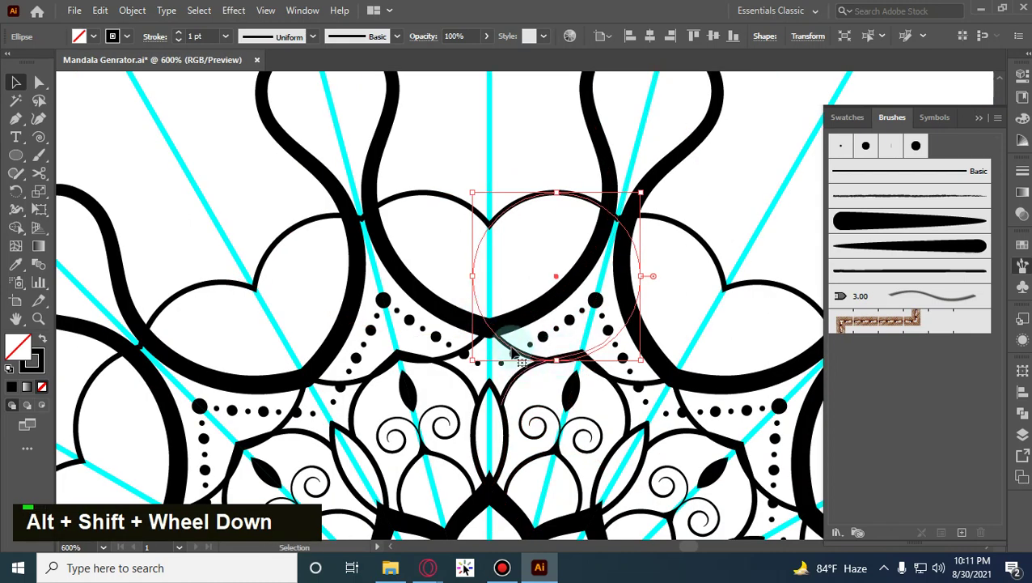
{"action": "scroll", "coordinate": [500, 233], "scroll_direction": "up", "scroll_amount": 1}
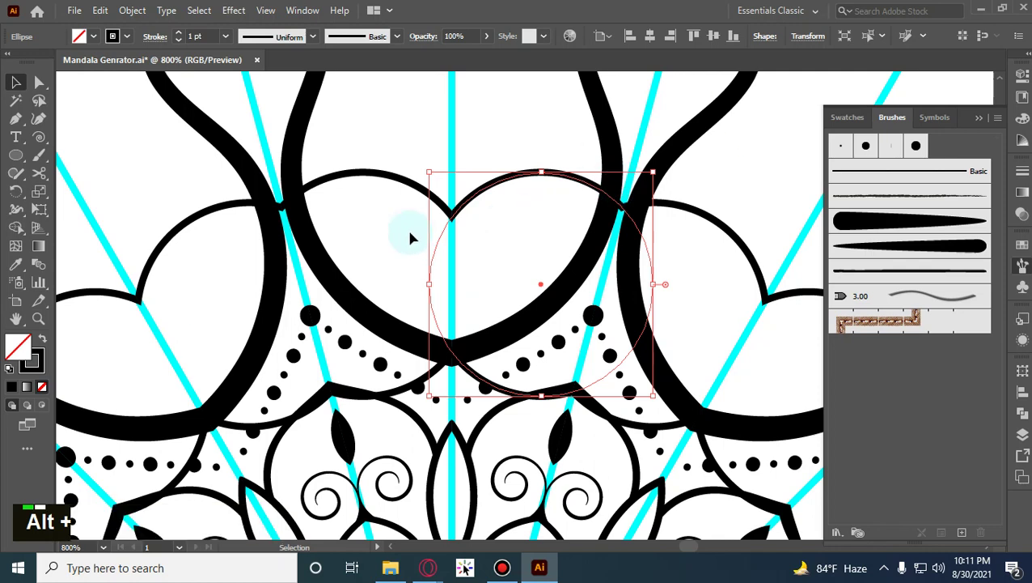
Cut the circle with Scissors just past the central guide line and inside the scallop's thick right outline.
{"action": "right_click", "coordinate": [34, 173]}
{"action": "left_click", "coordinate": [99, 173]}
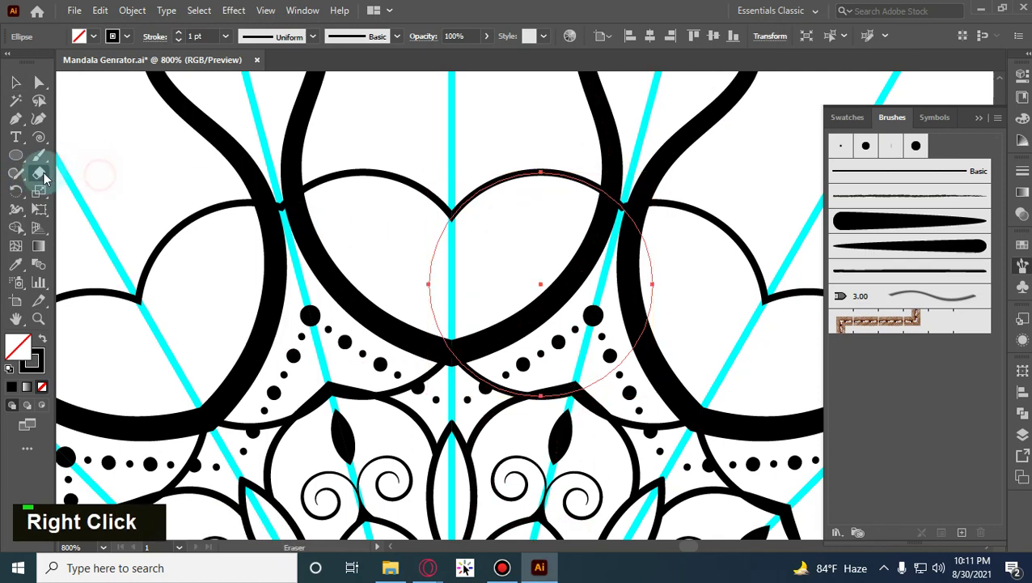
{"action": "right_click", "coordinate": [39, 173]}
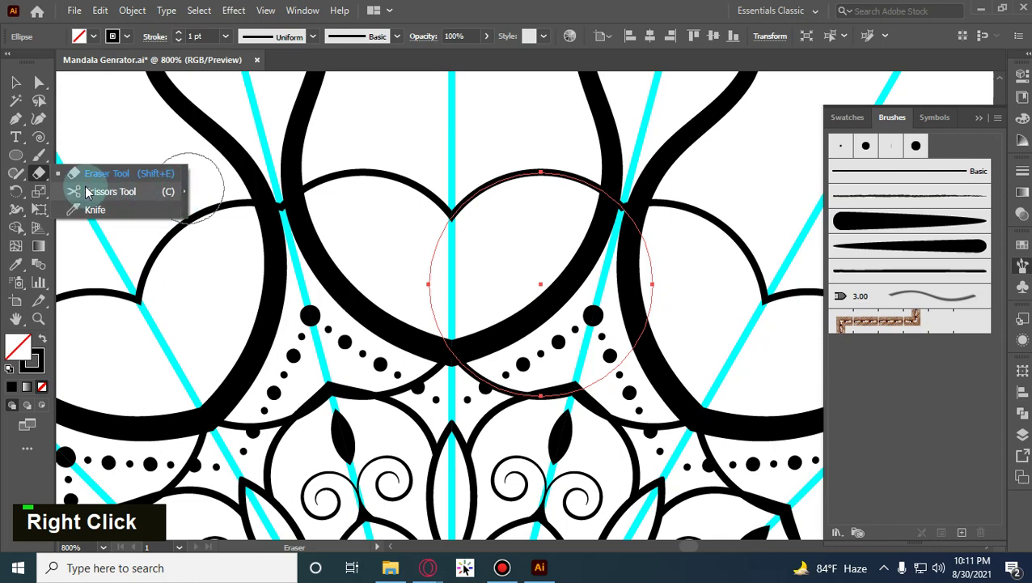
{"action": "right_click", "coordinate": [35, 178]}
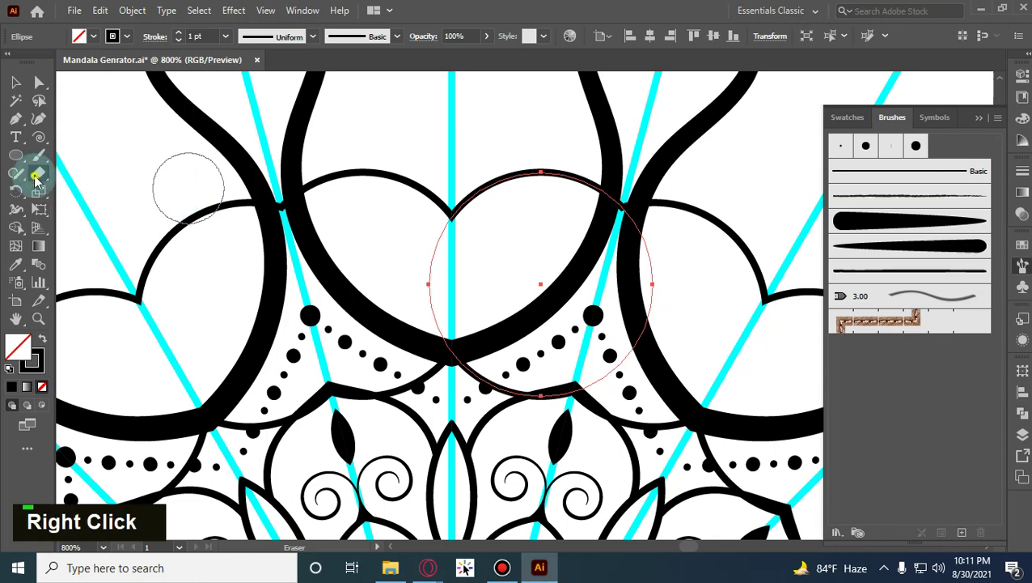
{"action": "right_click", "coordinate": [35, 178]}
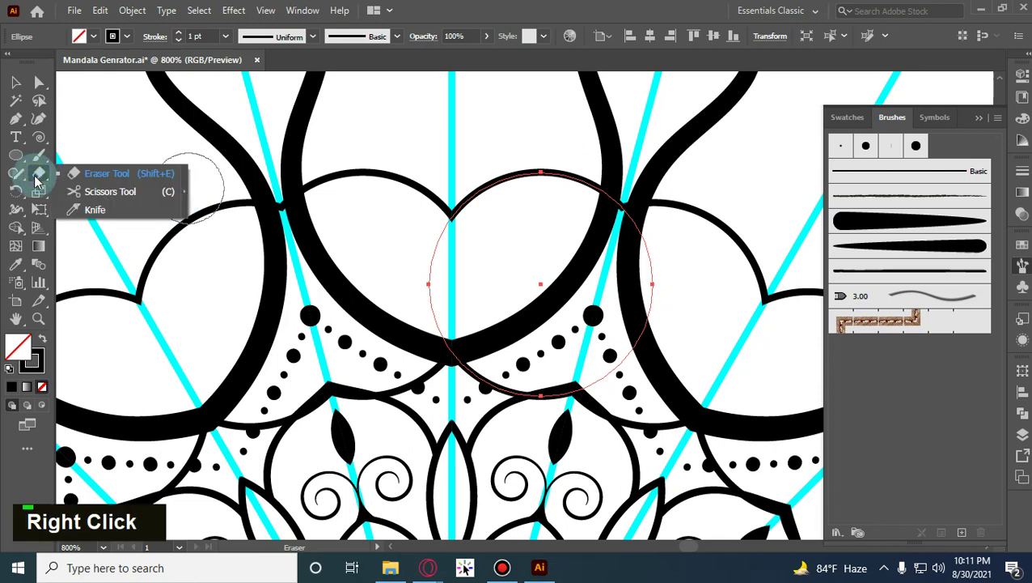
{"action": "left_click", "coordinate": [90, 192]}
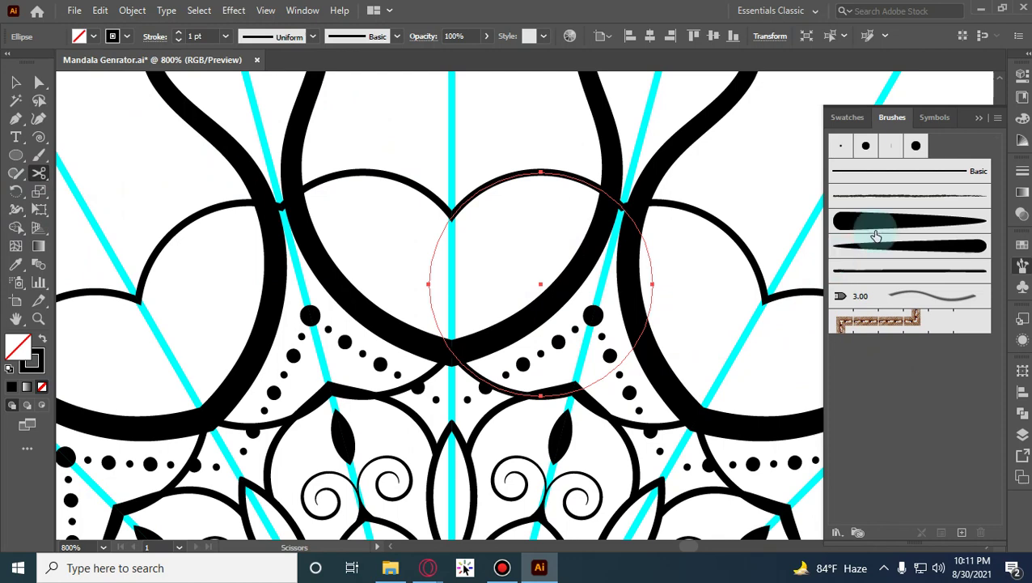
{"action": "scroll", "coordinate": [542, 215], "scroll_direction": "up", "scroll_amount": 2, "text": "alt+shift"}
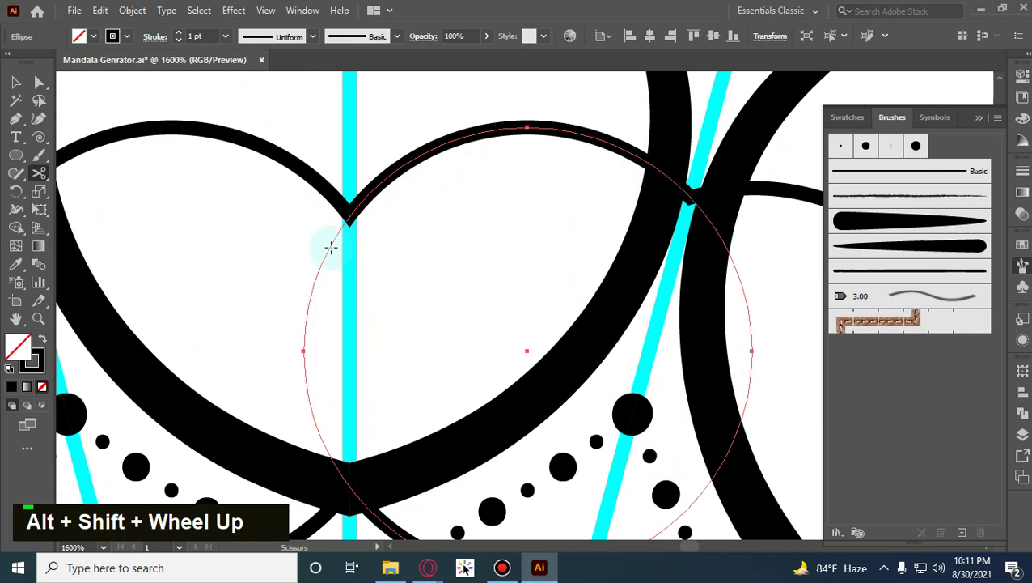
{"action": "left_click", "coordinate": [328, 249]}
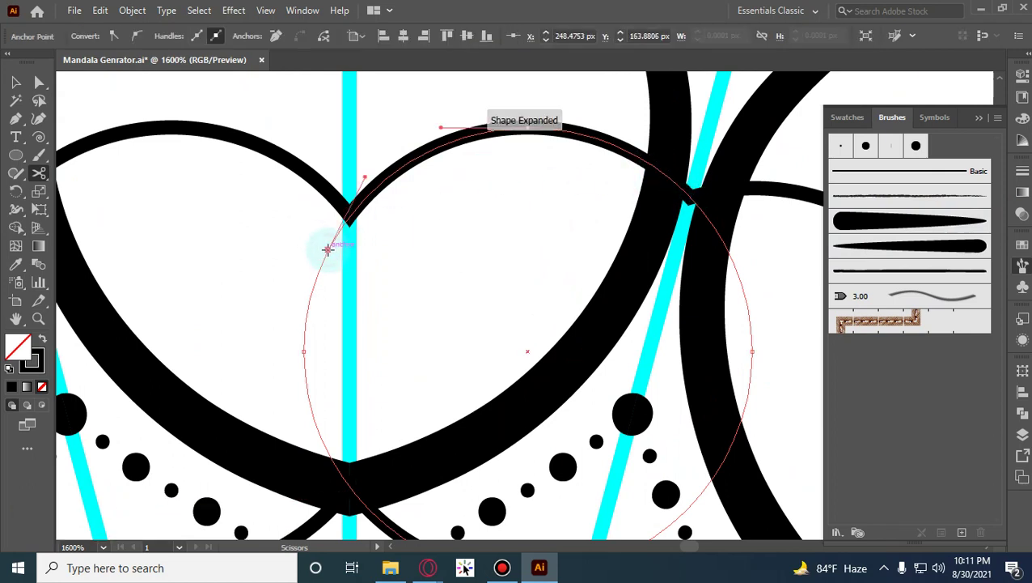
{"action": "left_click", "coordinate": [665, 173]}
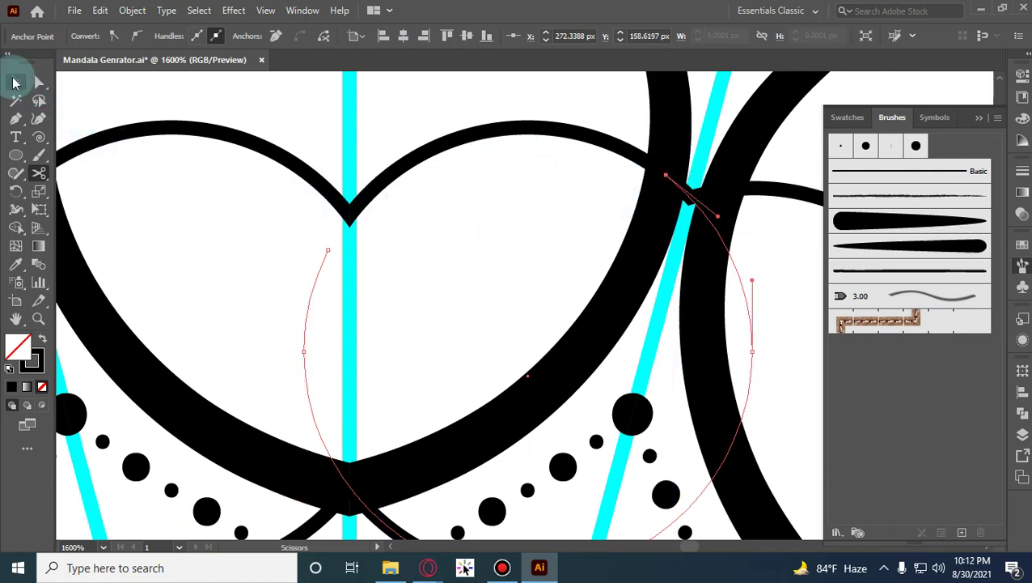
Delete the cut-off lower part of the circle, keeping only the upper arc inside the scallop.
{"action": "left_click", "coordinate": [14, 82]}
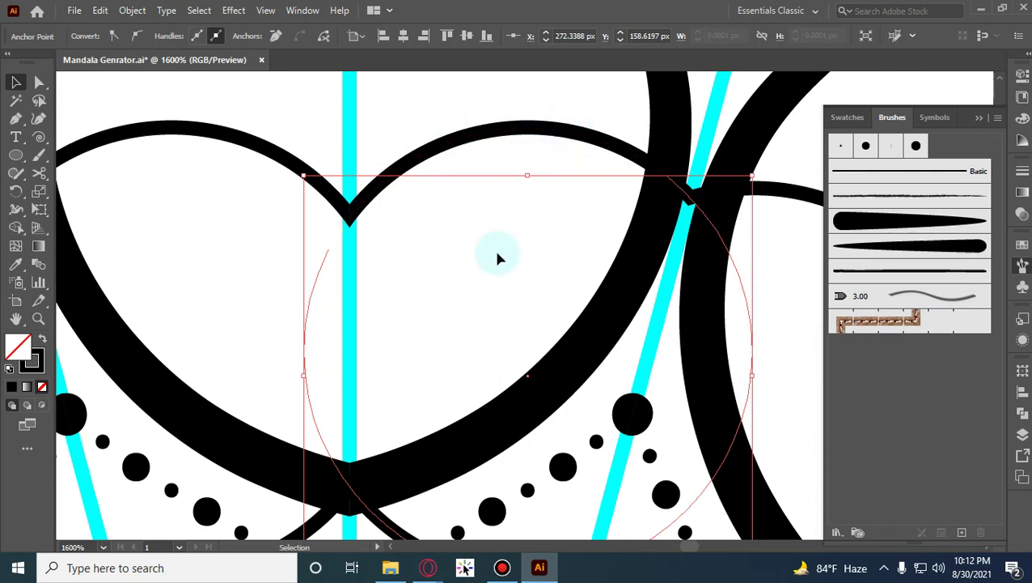
{"action": "key", "text": "Delete"}
{"action": "scroll", "coordinate": [669, 255], "scroll_direction": "down", "scroll_amount": 2}
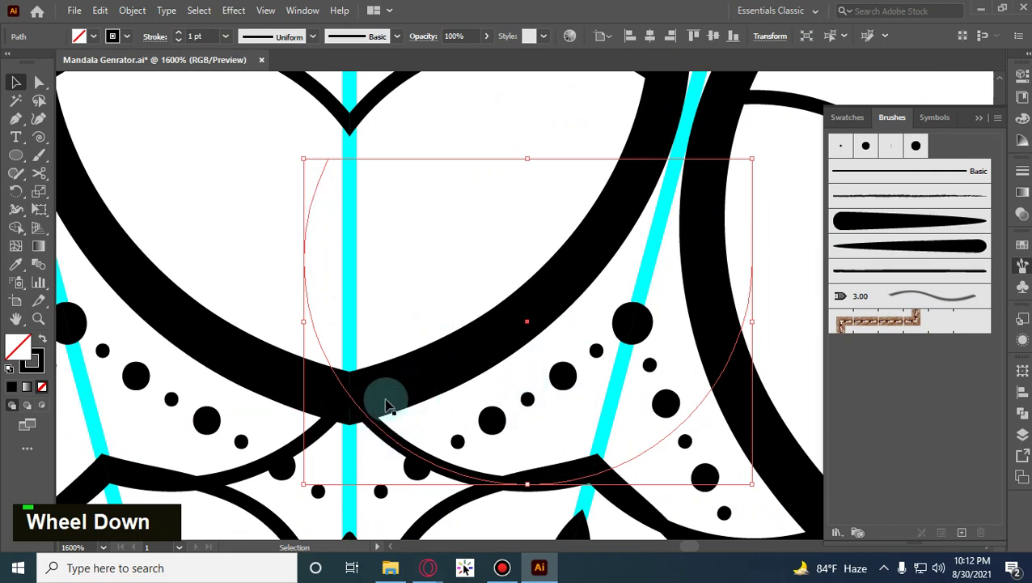
{"action": "key", "text": "Delete"}
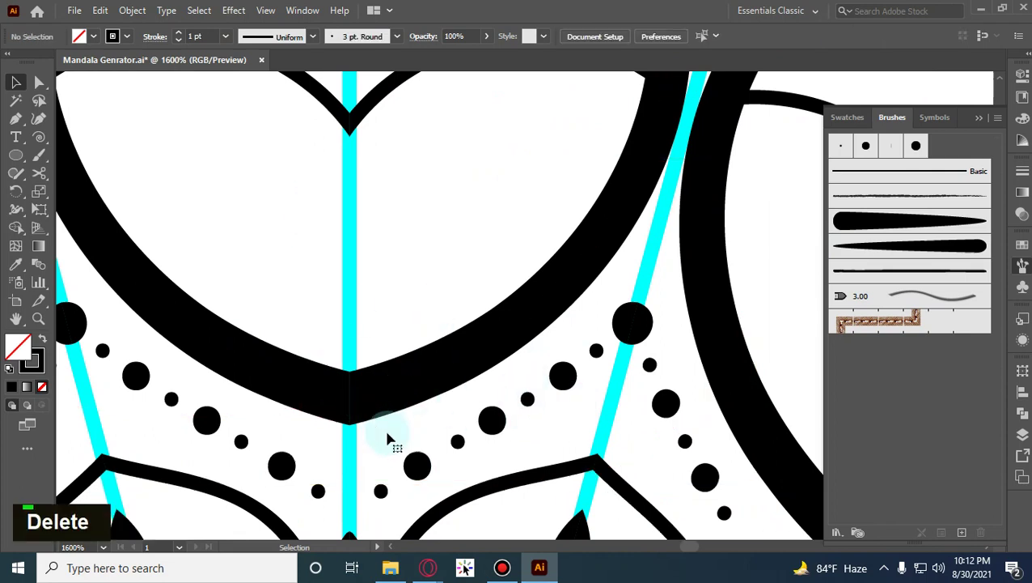
Draw a straight Pen line down the central guide line from where the arcs meet to the thick outline at the scallop's lower point.
{"action": "scroll", "coordinate": [431, 293], "scroll_direction": "down", "scroll_amount": 1, "text": "alt+shift"}
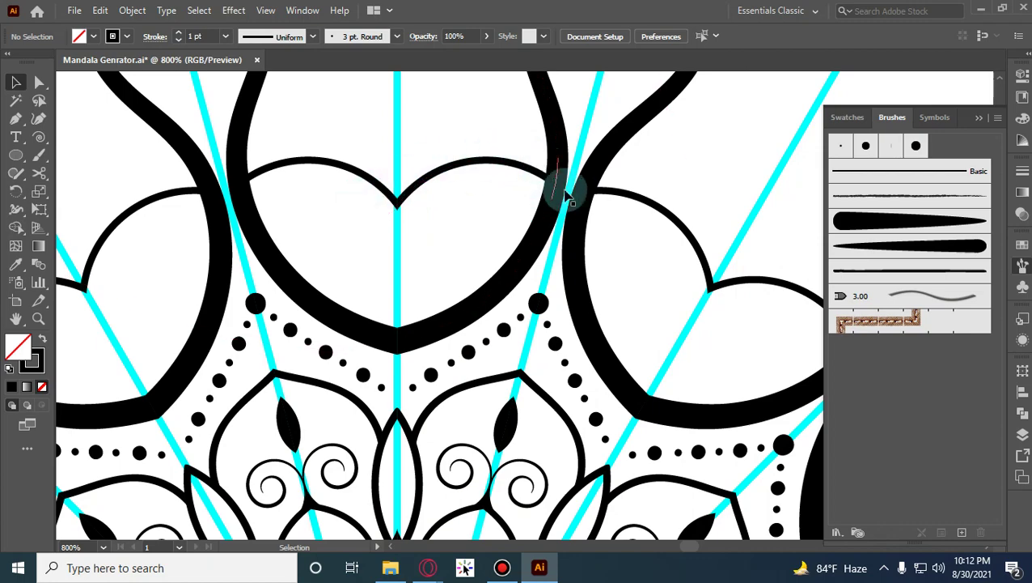
{"action": "scroll", "coordinate": [436, 239], "scroll_direction": "down", "scroll_amount": 2, "text": "alt+shift"}
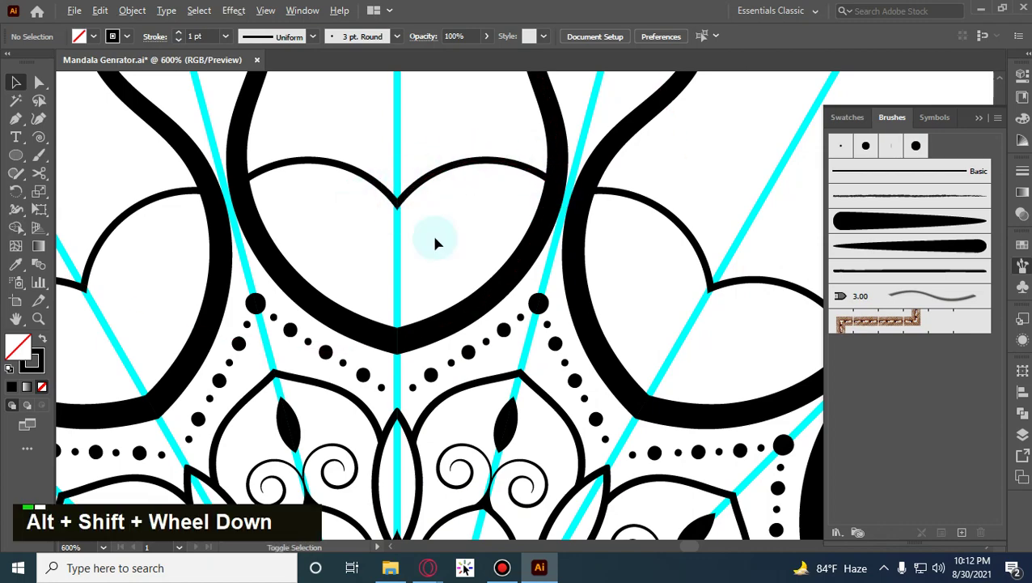
{"action": "scroll", "coordinate": [453, 326], "scroll_direction": "down", "scroll_amount": 1, "text": "alt+shift"}
{"action": "left_click_drag", "start_coordinate": [452, 326], "coordinate": [404, 125]}
{"action": "scroll", "coordinate": [443, 203], "scroll_direction": "up", "scroll_amount": 3, "text": "alt+shift"}
{"action": "scroll", "coordinate": [428, 162], "scroll_direction": "up", "scroll_amount": 1}
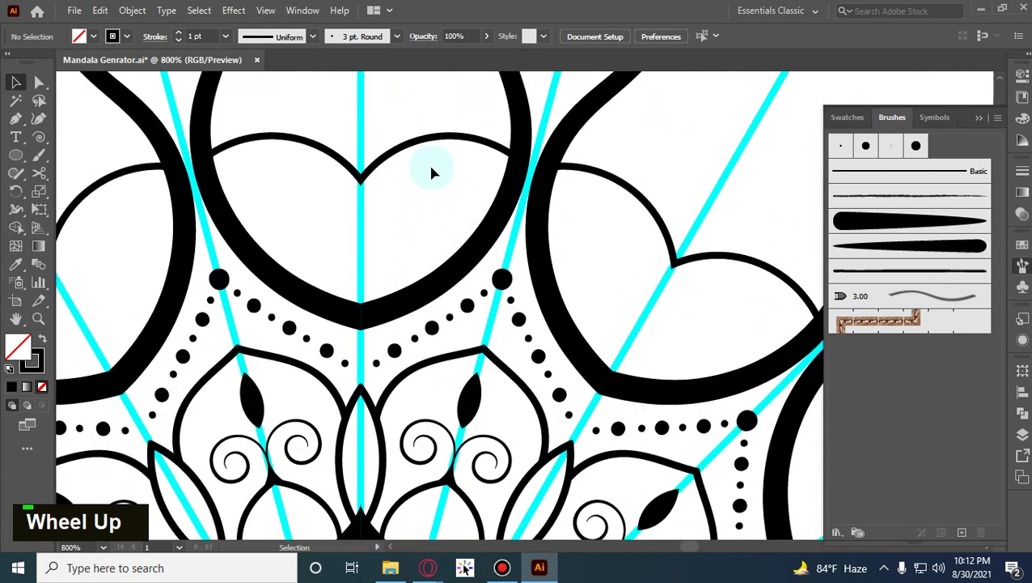
{"action": "scroll", "coordinate": [453, 181], "scroll_direction": "up", "scroll_amount": 1}
{"action": "left_click", "coordinate": [43, 155]}
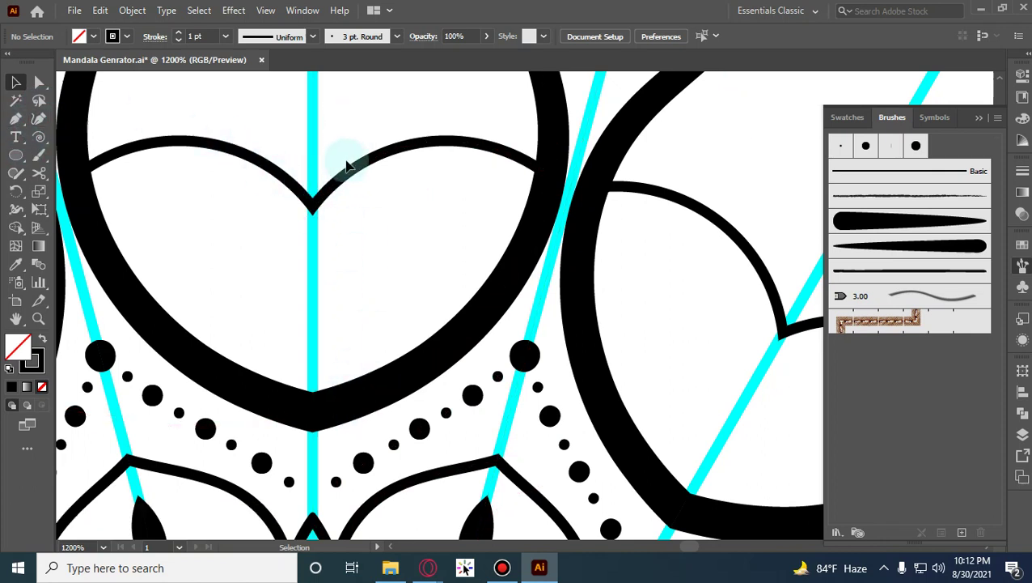
{"action": "left_click", "coordinate": [16, 119]}
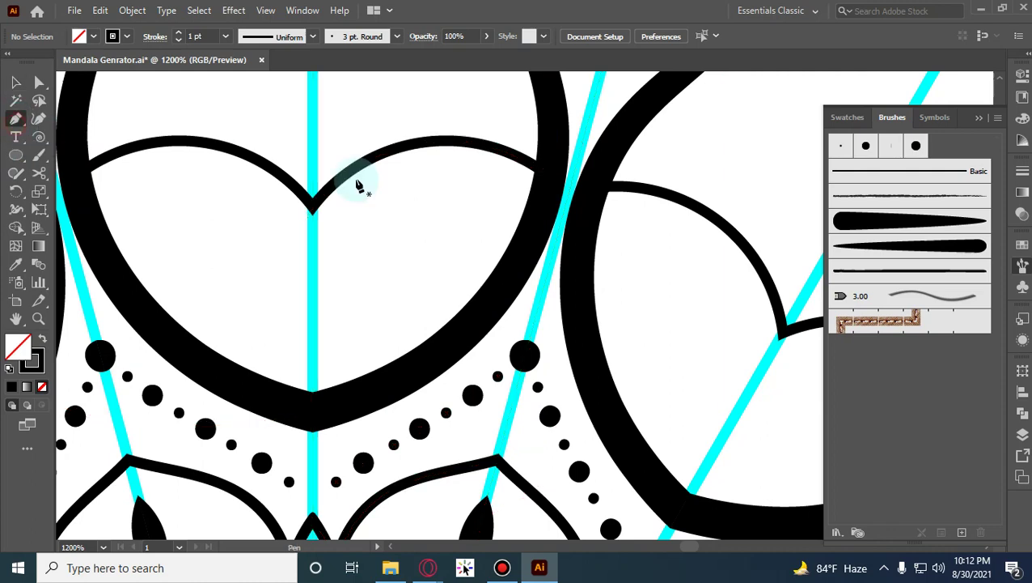
{"action": "left_click", "coordinate": [313, 207]}
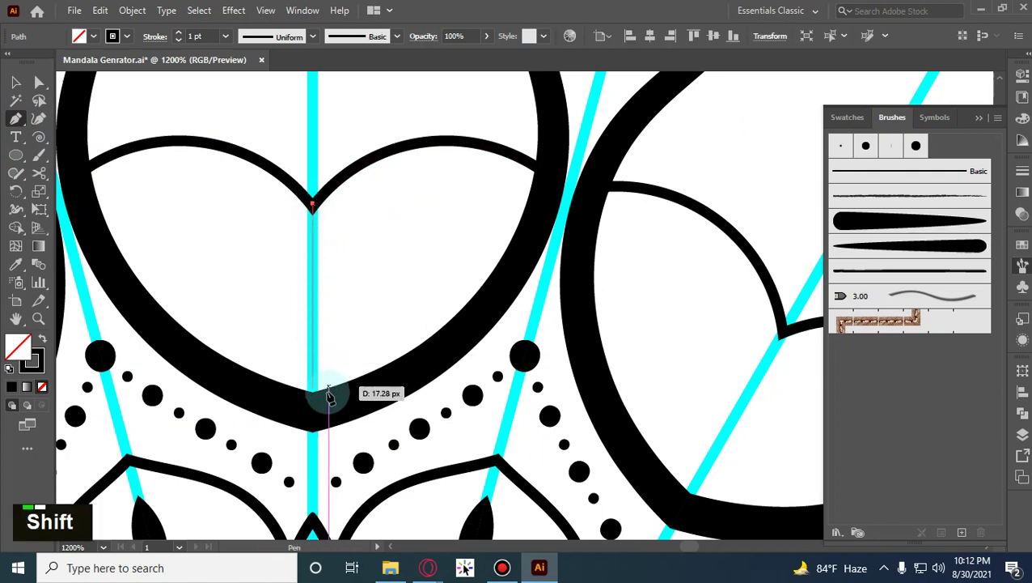
{"action": "left_click", "coordinate": [314, 411], "text": "shift"}
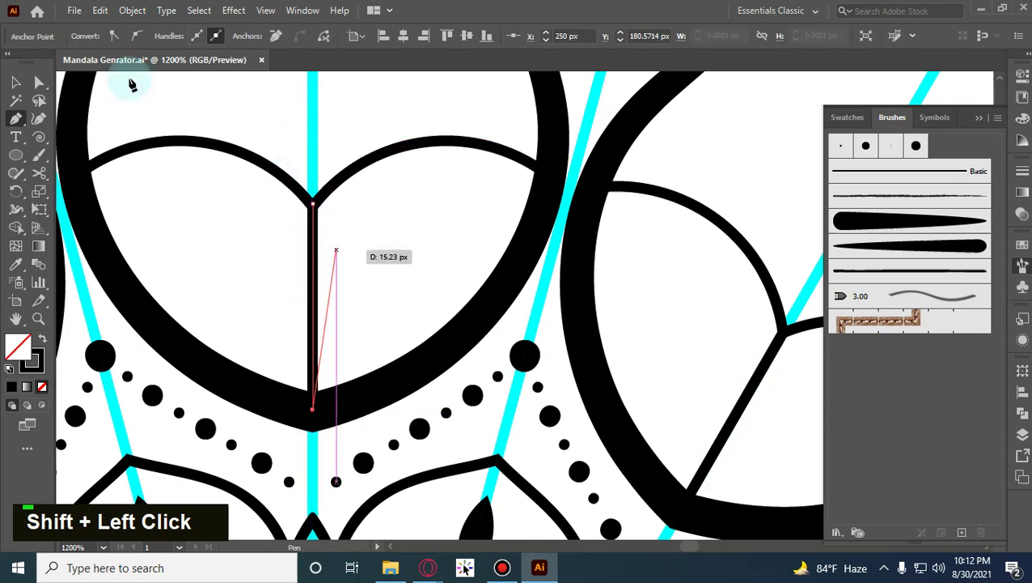
{"action": "left_click", "coordinate": [15, 82]}
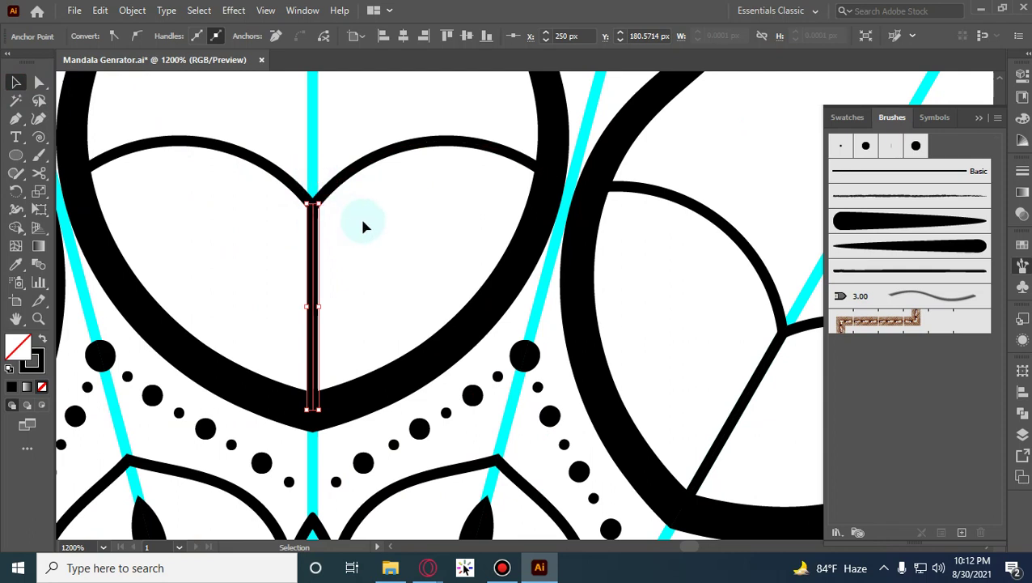
Undo the straight line on the central guide line, and redo it to bring it back.
{"action": "key", "text": "ctrl+z"}
{"action": "key", "text": "ctrl+z"}
{"action": "key", "text": "backslash"}
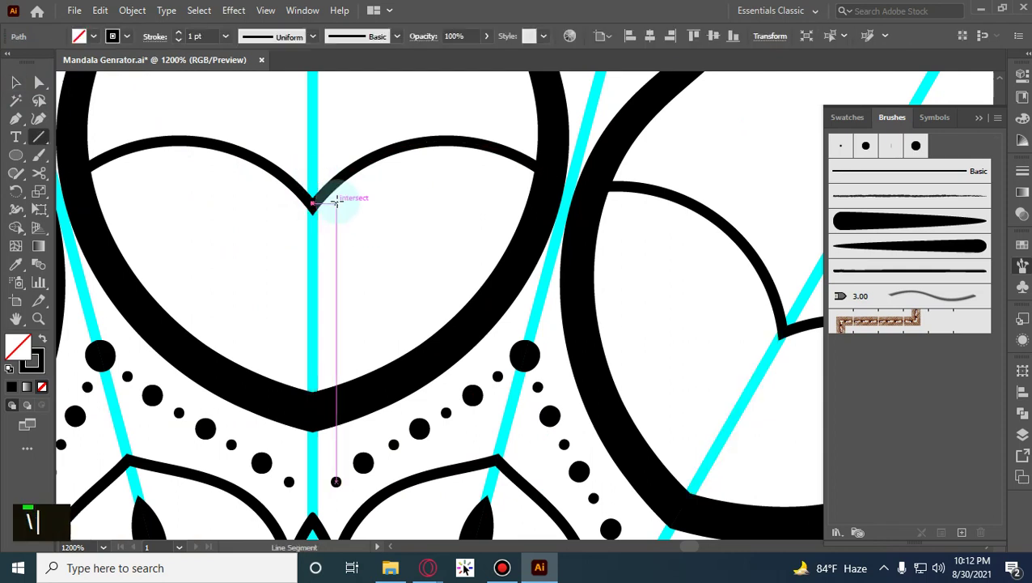
{"action": "left_click", "coordinate": [334, 201], "text": "ctrl"}
{"action": "key", "text": "ctrl+shift+z"}
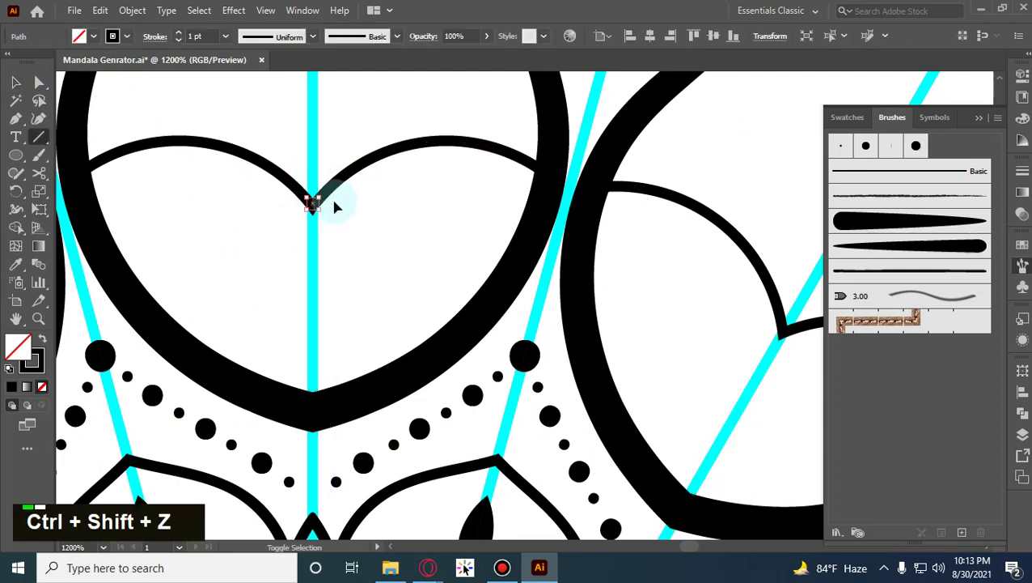
{"action": "key", "text": "ctrl+shift+z"}
{"action": "left_click", "coordinate": [16, 82]}
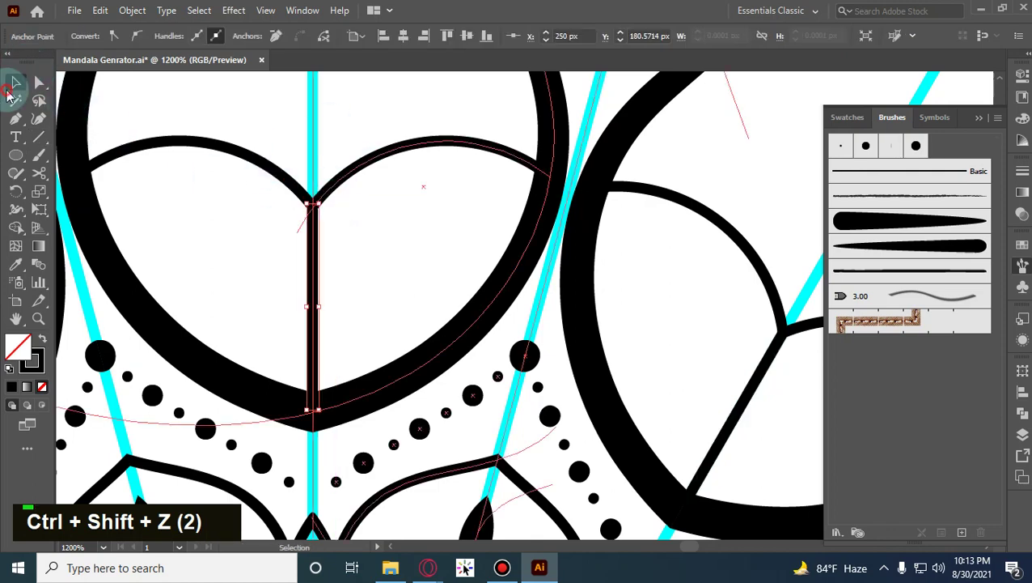
Try to make a rotated copy of the centre line about its lower endpoint on the thick outline, and undo it.
{"action": "left_click", "coordinate": [312, 259]}
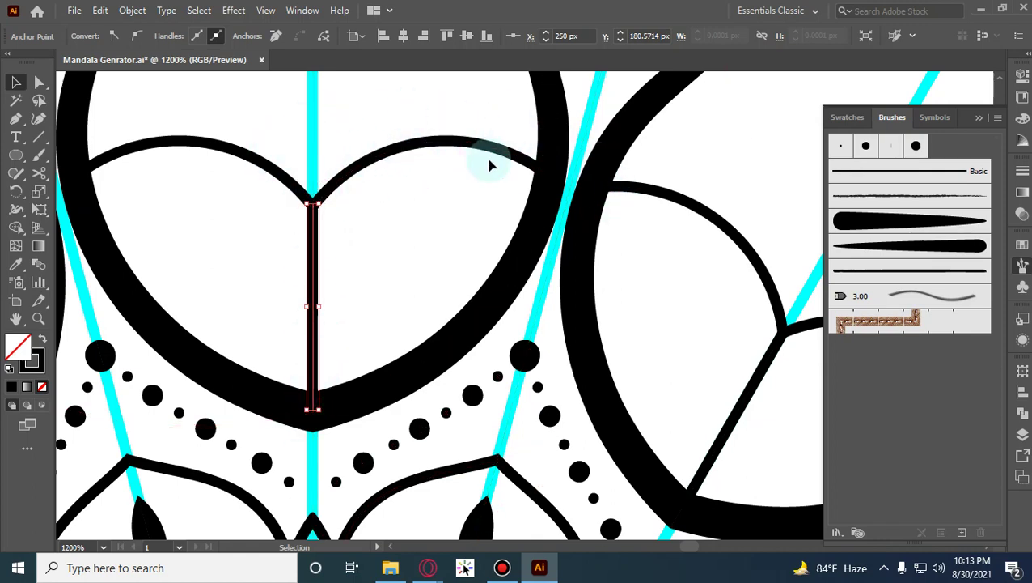
{"action": "scroll", "coordinate": [485, 163], "scroll_direction": "down", "scroll_amount": 1, "text": "alt+shift"}
{"action": "left_click_drag", "start_coordinate": [483, 165], "coordinate": [237, 233]}
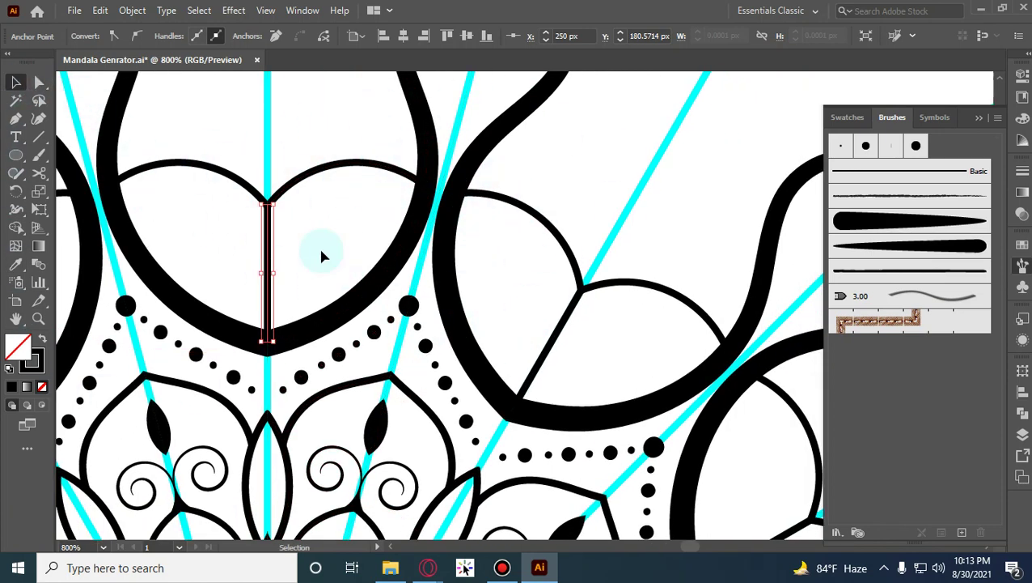
{"action": "key", "text": "alt+shift"}
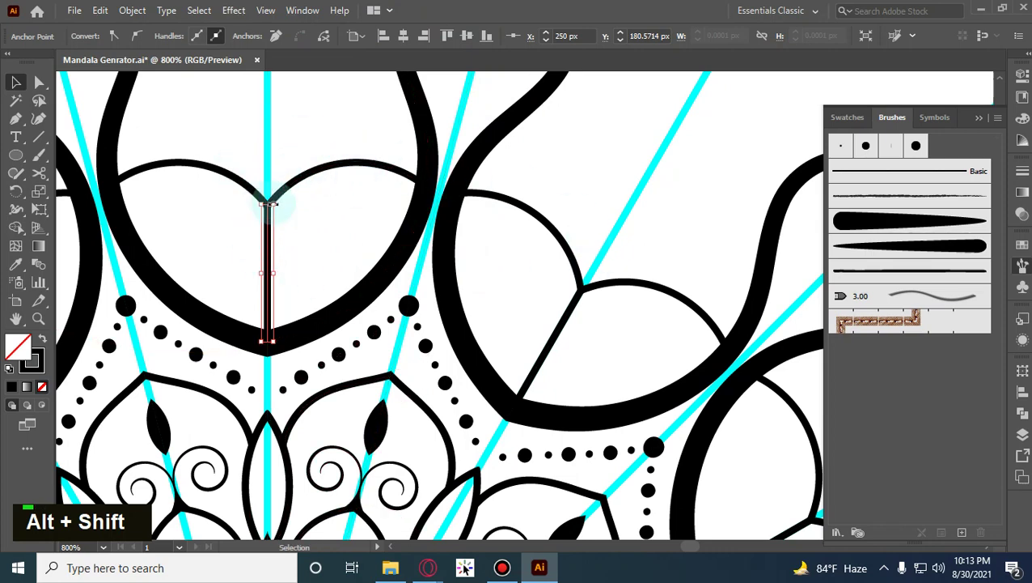
{"action": "scroll", "coordinate": [314, 226], "scroll_direction": "up", "scroll_amount": 1}
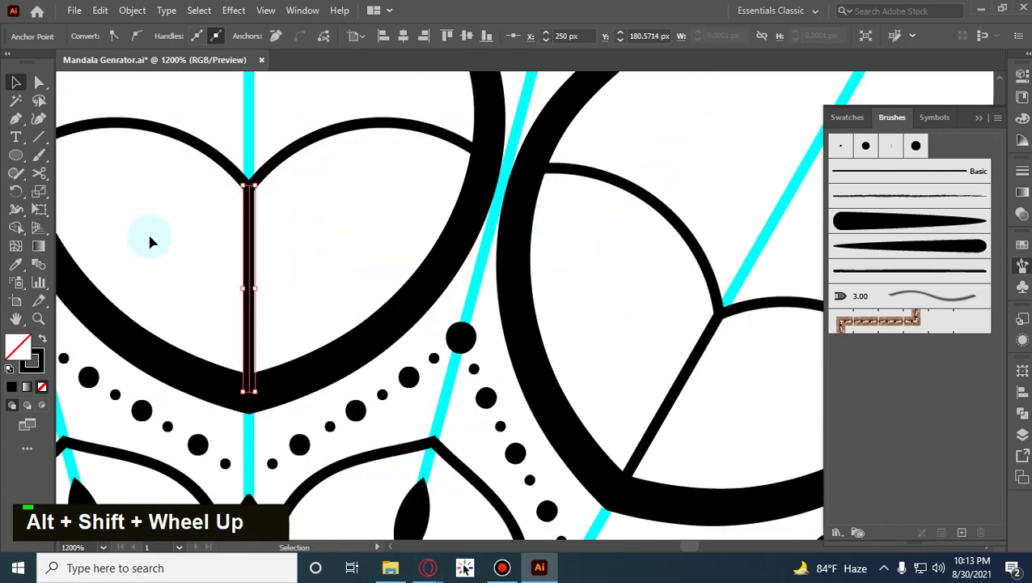
{"action": "left_click", "coordinate": [16, 192]}
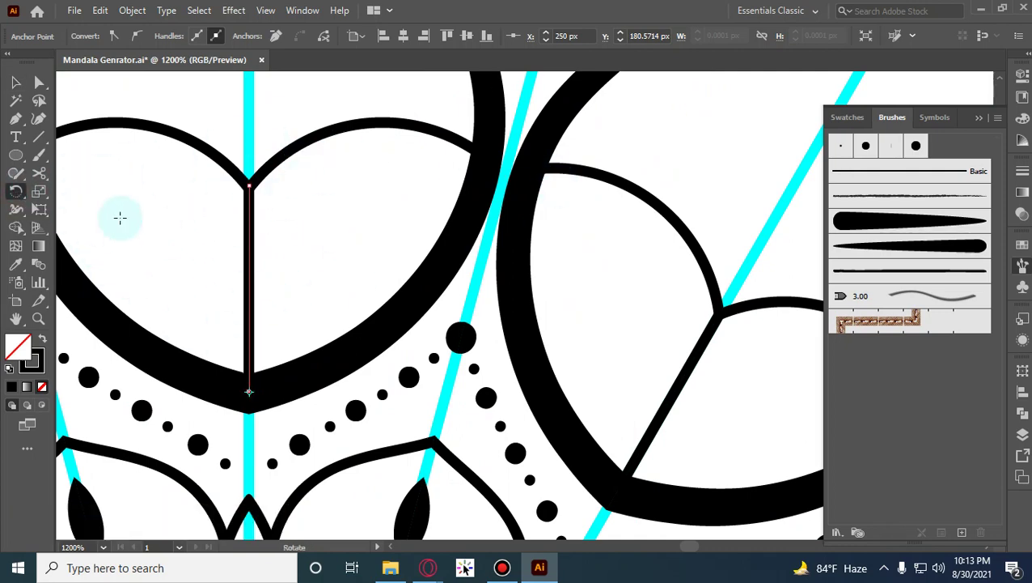
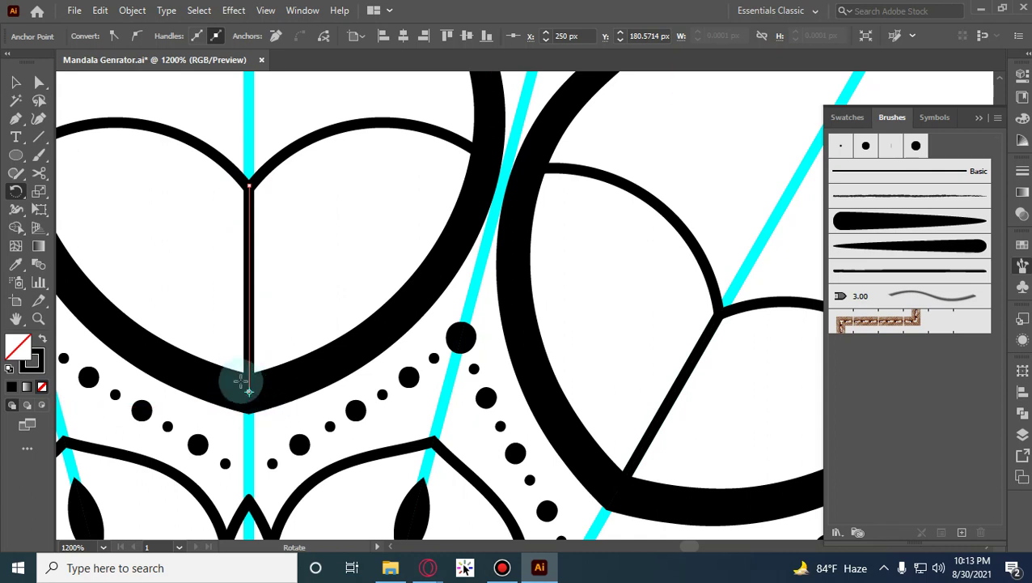
{"action": "key", "text": "alt"}
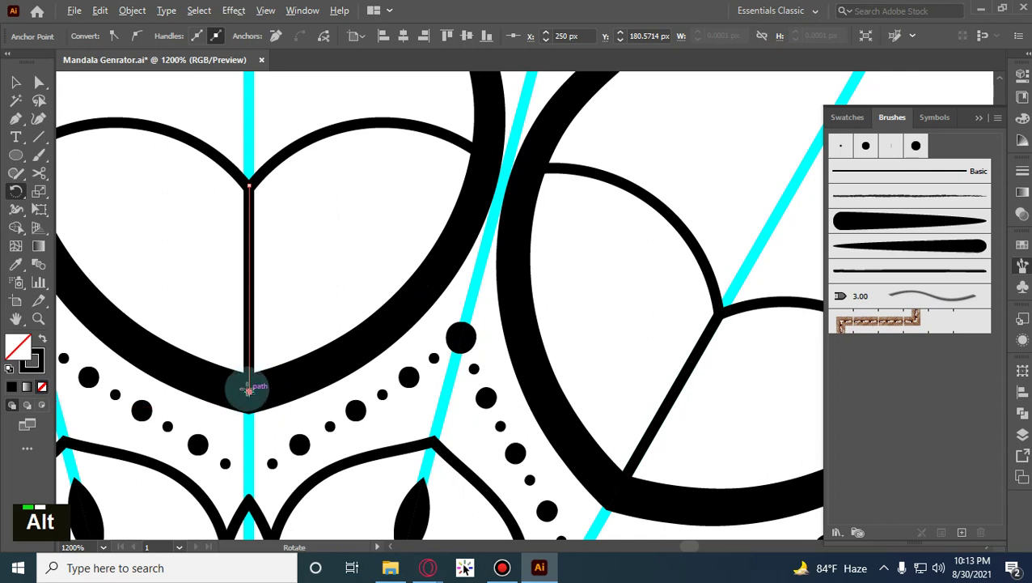
{"action": "left_click", "coordinate": [248, 392], "text": "alt"}
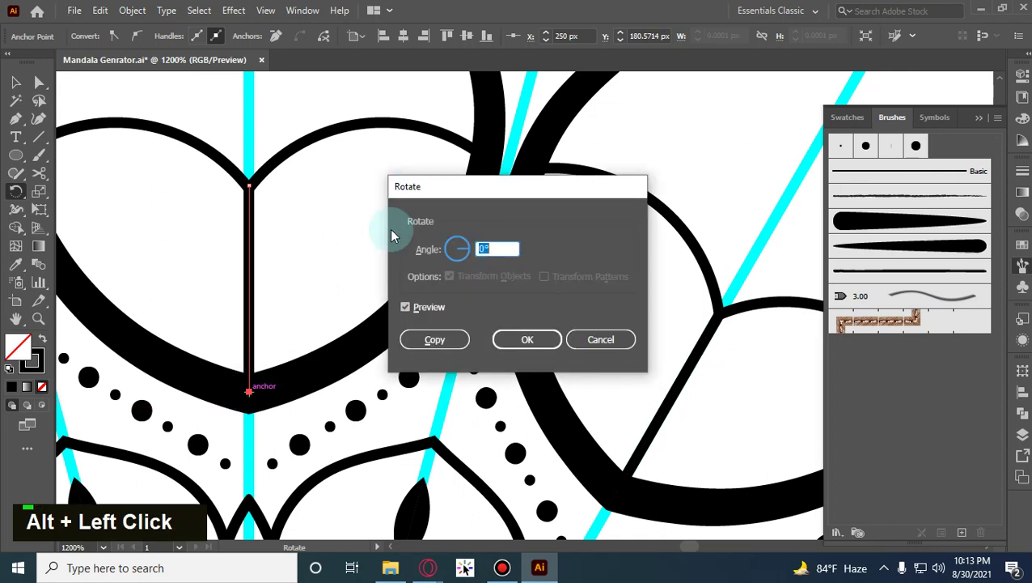
{"action": "left_click_drag", "start_coordinate": [516, 184], "coordinate": [548, 152]}
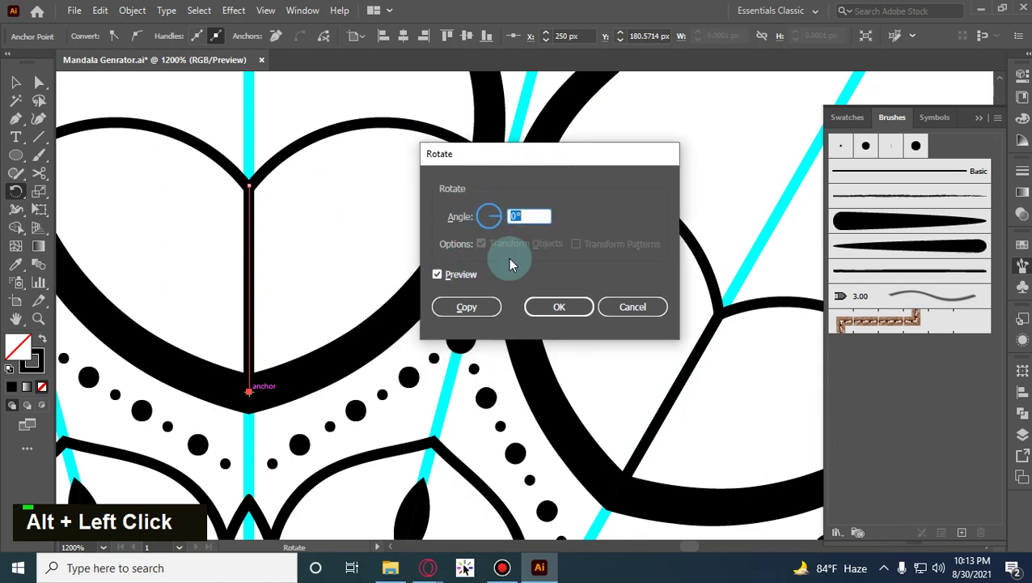
{"action": "scroll", "coordinate": [538, 215], "scroll_direction": "up", "scroll_amount": 1}
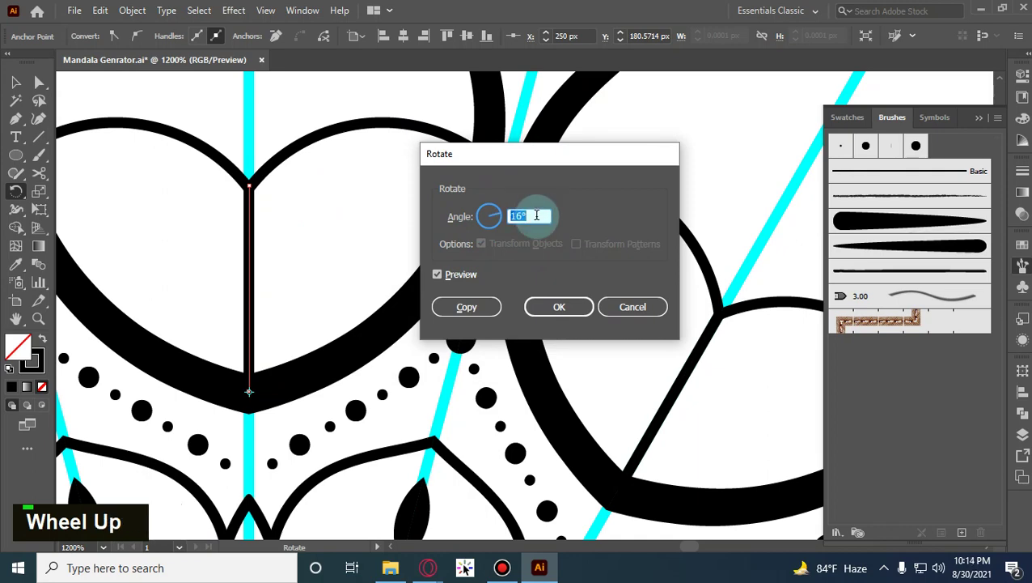
{"action": "left_click", "coordinate": [479, 309]}
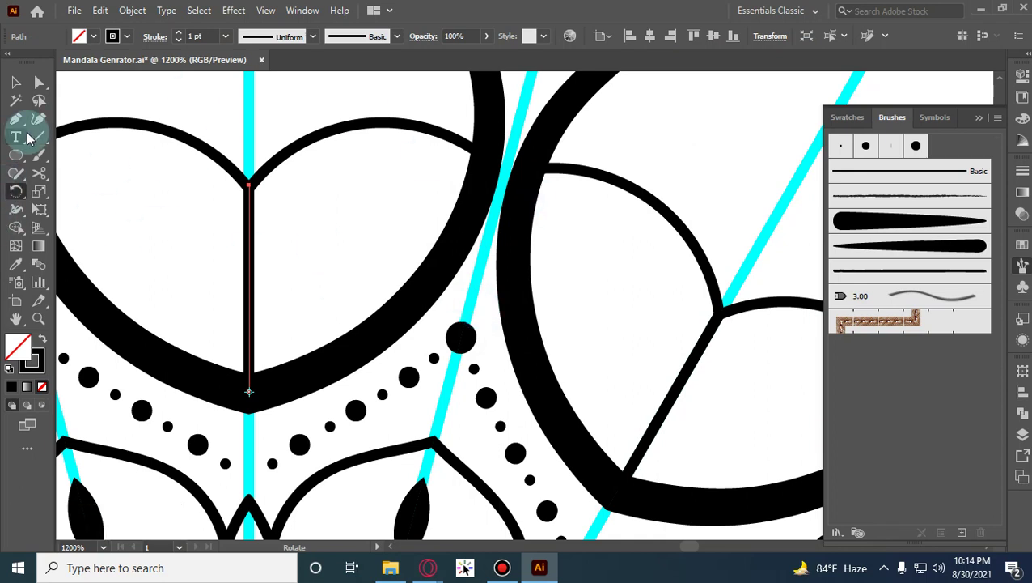
{"action": "key", "text": "ctrl"}
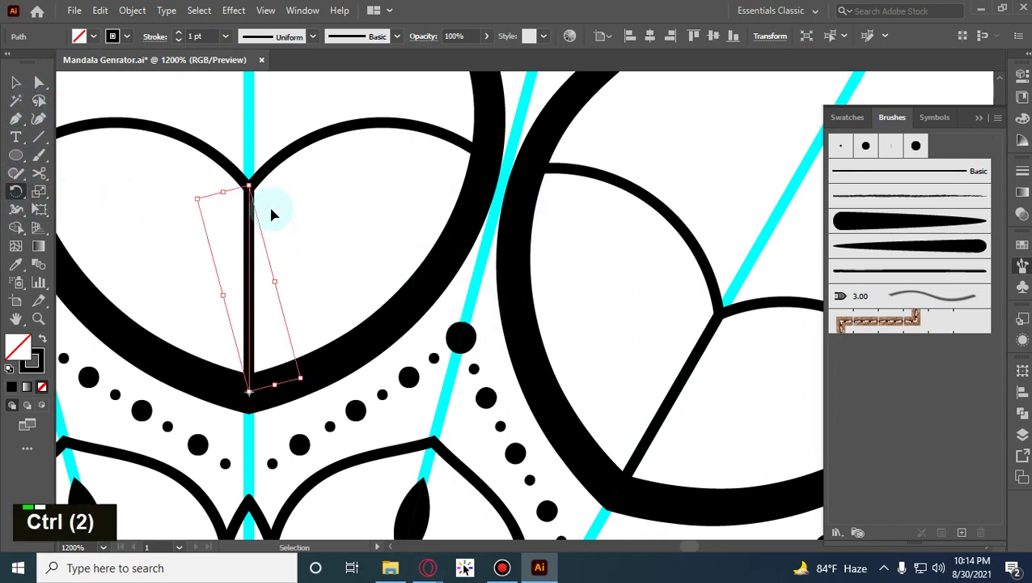
{"action": "key", "text": "ctrl+z"}
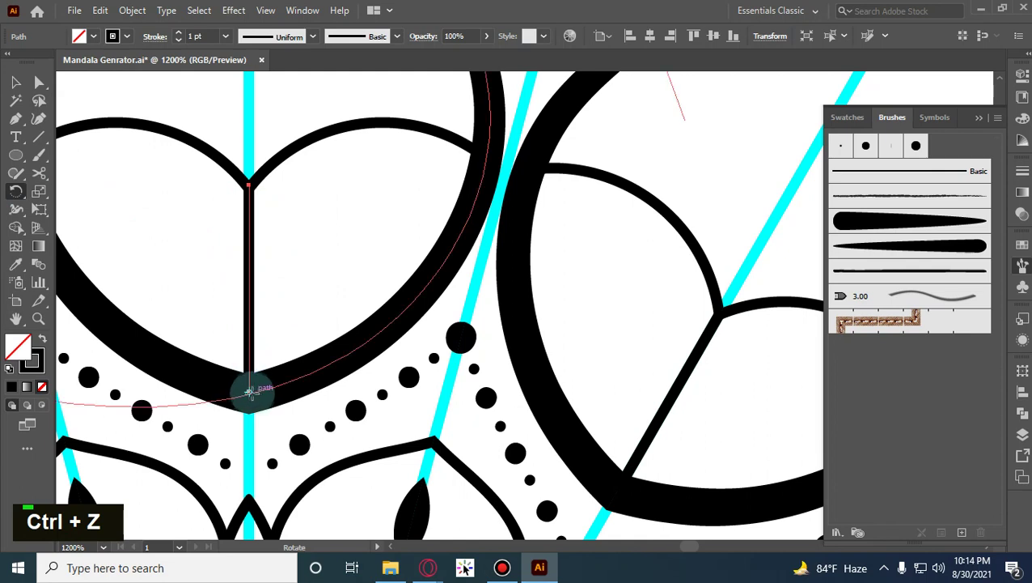
Try rotating the centre line by -15° about its lower endpoint on the thick outline.
{"action": "left_click", "coordinate": [250, 391]}
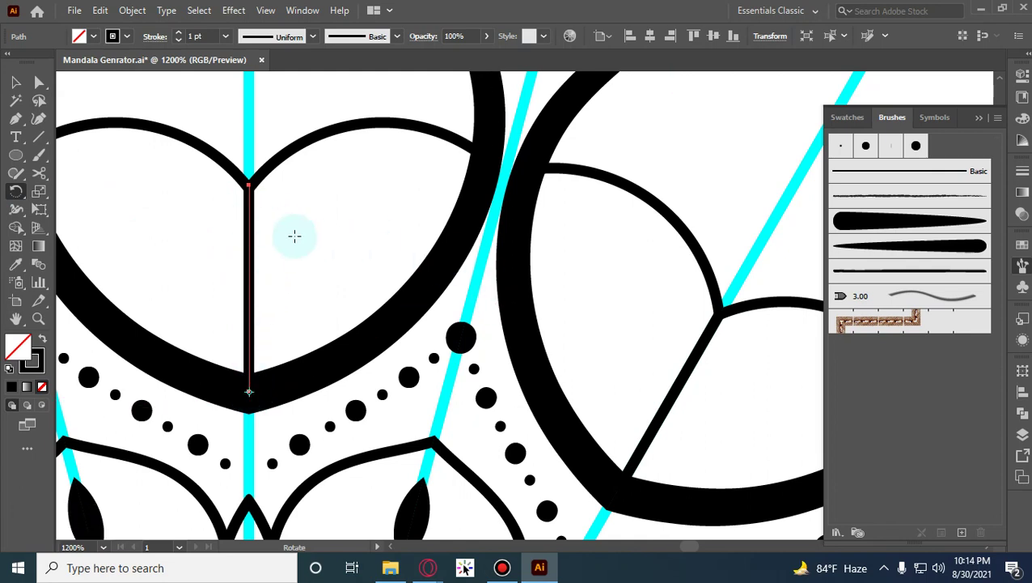
{"action": "key", "text": "alt"}
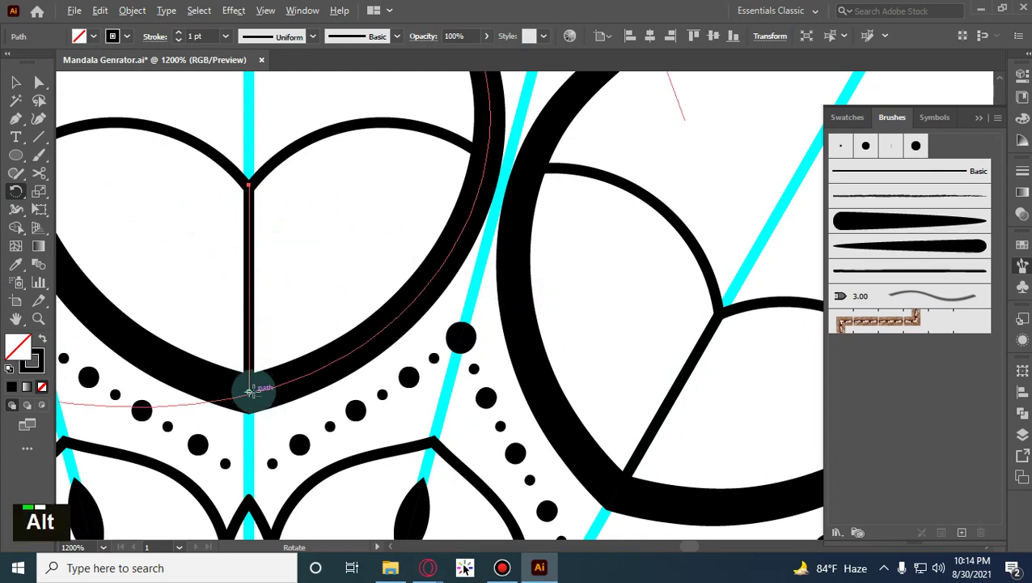
{"action": "left_click", "coordinate": [249, 391], "text": "alt"}
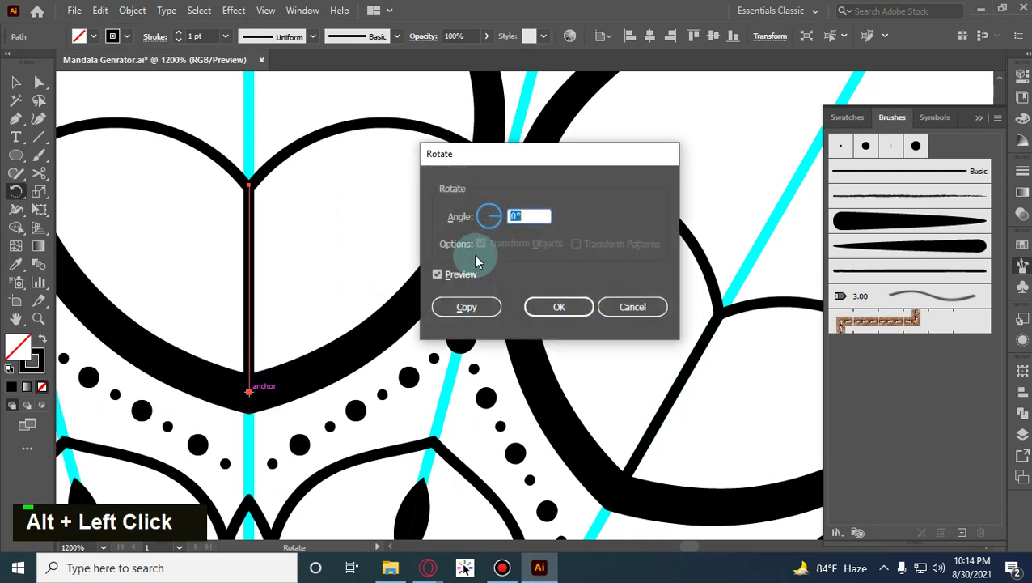
{"action": "scroll", "coordinate": [521, 216], "scroll_direction": "down", "scroll_amount": 2}
{"action": "scroll", "coordinate": [521, 216], "scroll_direction": "down", "scroll_amount": 8}
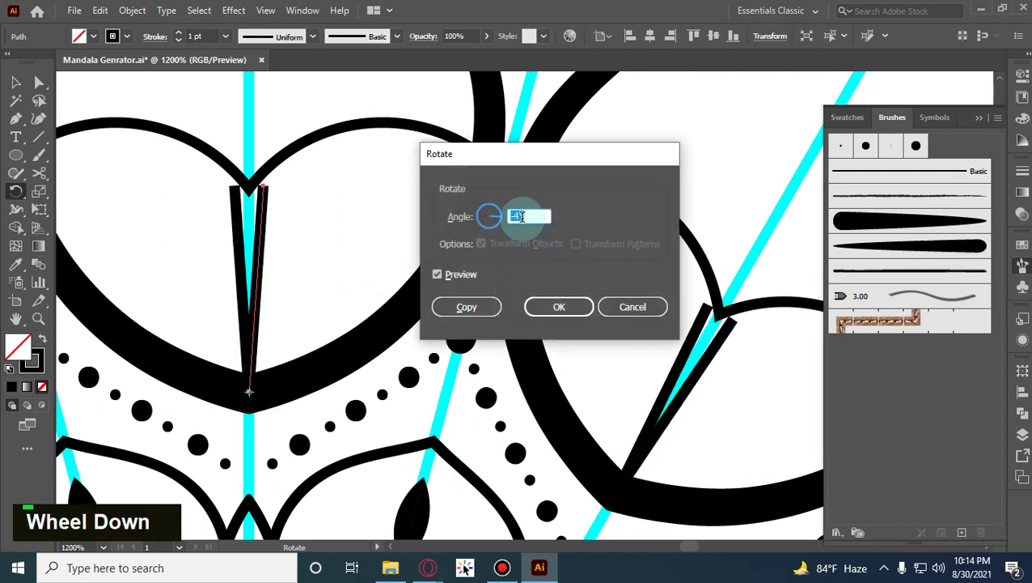
{"action": "scroll", "coordinate": [521, 216], "scroll_direction": "down", "scroll_amount": 5}
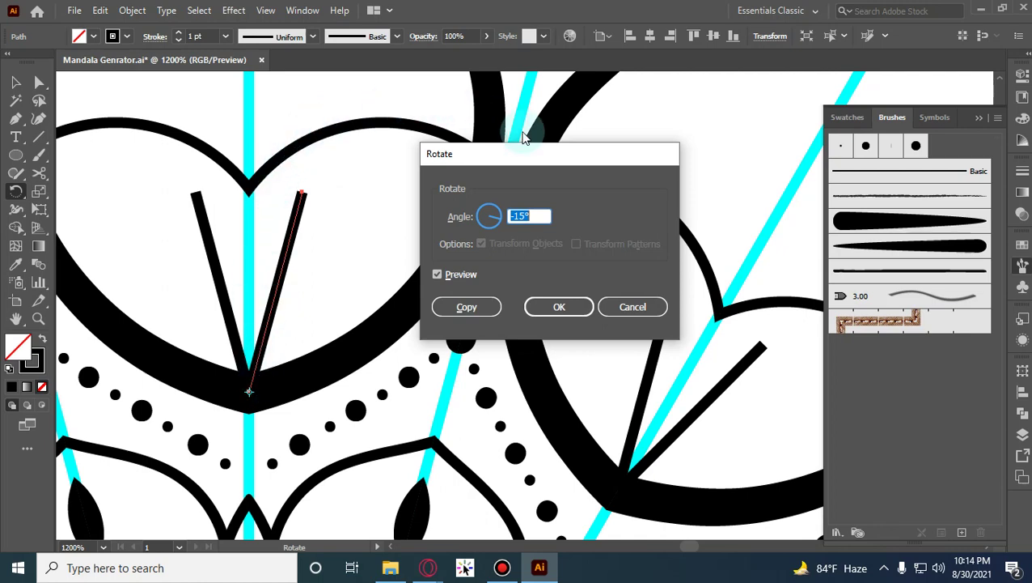
{"action": "left_click", "coordinate": [581, 305]}
Delete the short centre line between the arcs' meeting point and the scallop's lower point.
{"action": "left_click_drag", "start_coordinate": [353, 198], "coordinate": [262, 207]}
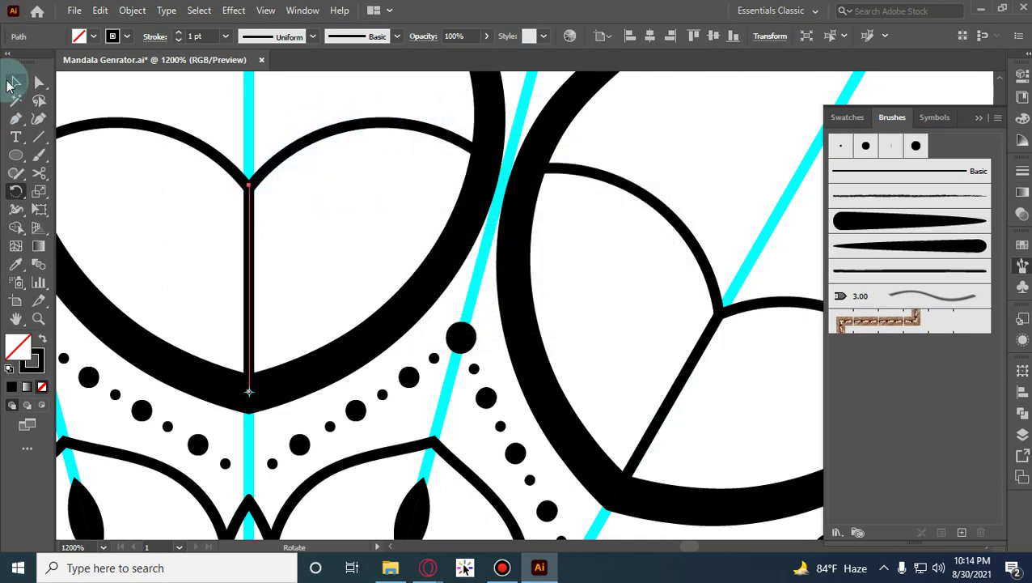
{"action": "left_click", "coordinate": [13, 83]}
{"action": "key", "text": "Delete"}
Draw a longer straight Pen line down the central guide line, from well above the arcs to the thick outline at the scallop's lower point.
{"action": "scroll", "coordinate": [242, 103], "scroll_direction": "up", "scroll_amount": 2}
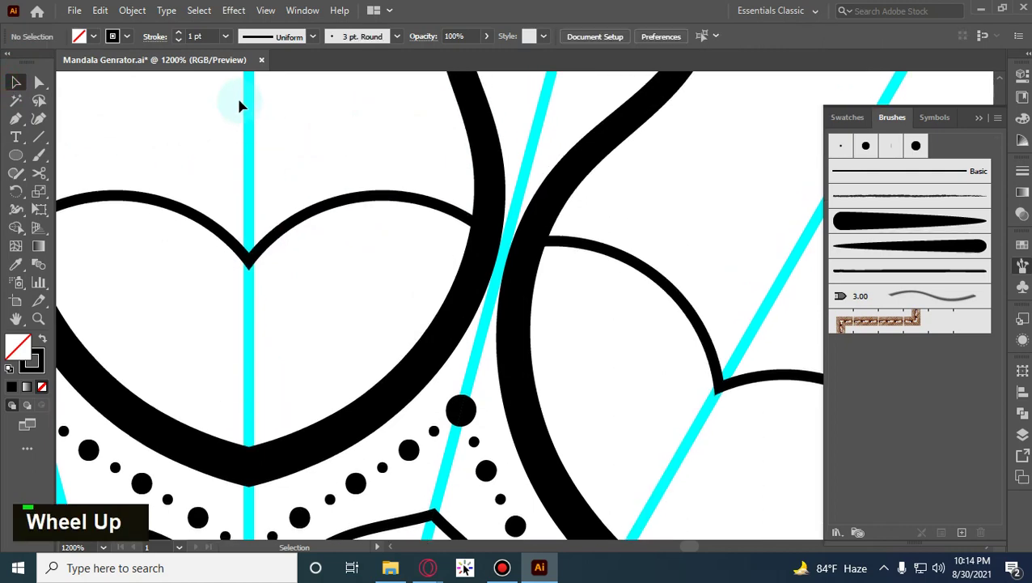
{"action": "double_click", "coordinate": [15, 118]}
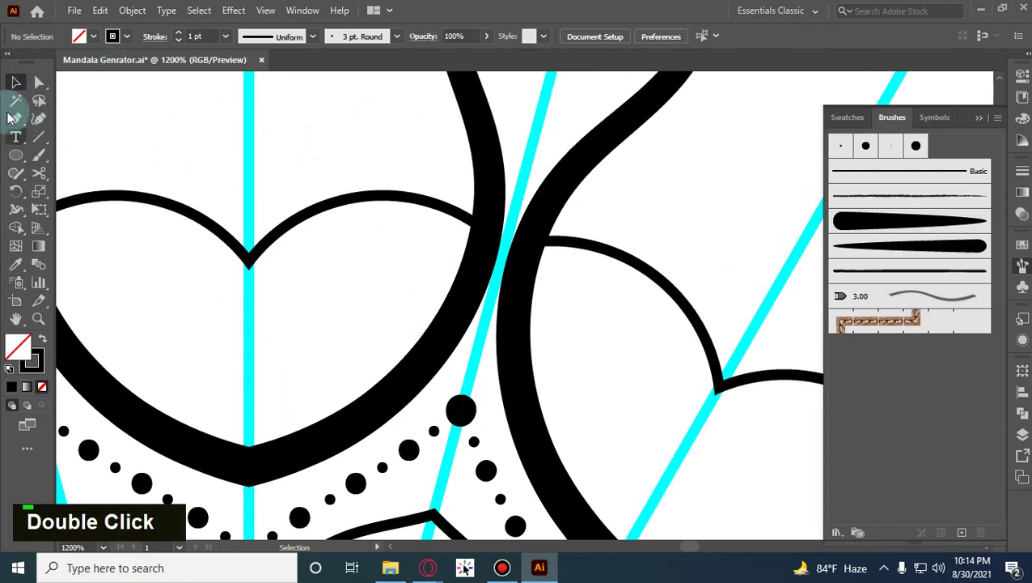
{"action": "scroll", "coordinate": [252, 111], "scroll_direction": "up", "scroll_amount": 2}
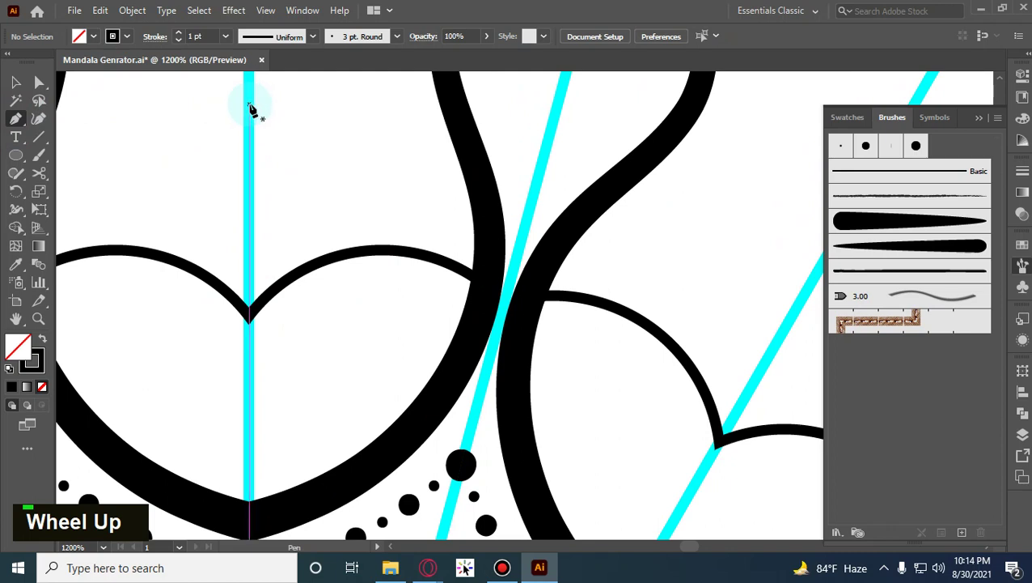
{"action": "left_click", "coordinate": [248, 104]}
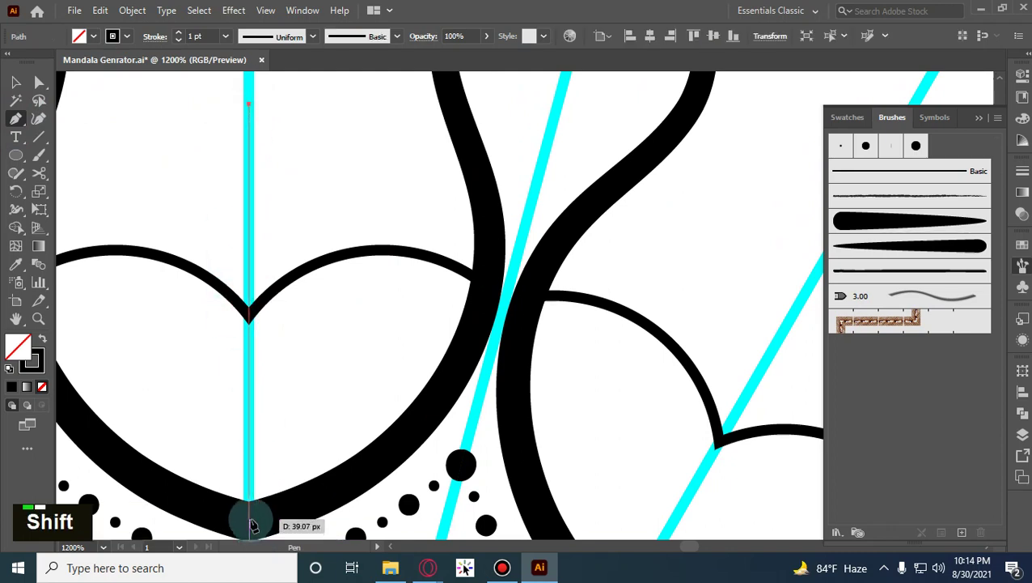
{"action": "left_click", "coordinate": [251, 524], "text": "shift"}
{"action": "left_click", "coordinate": [11, 86]}
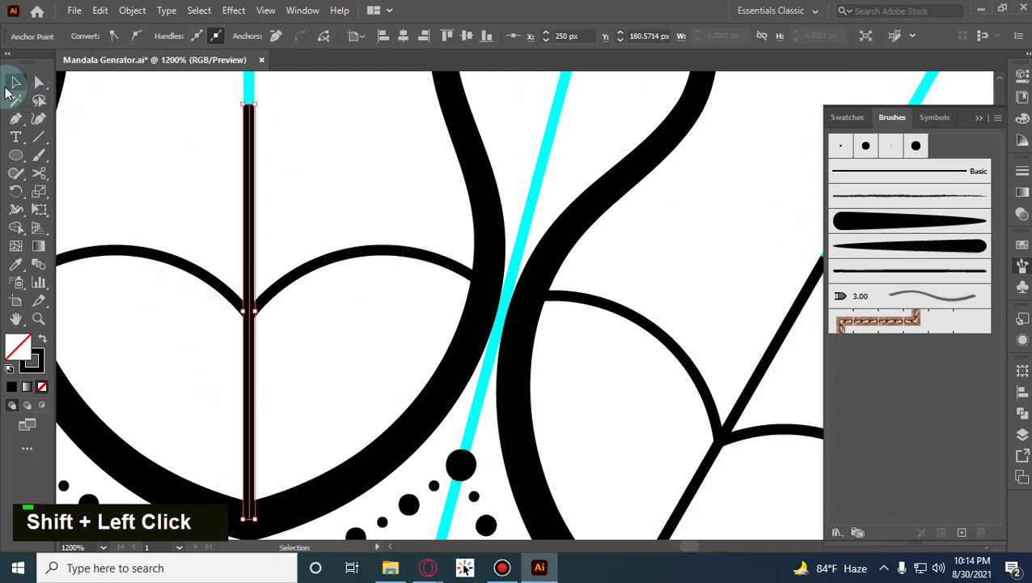
Try to make a rotated copy of the longer centre line about its lower endpoint on the thick outline.
{"action": "scroll", "coordinate": [202, 178], "scroll_direction": "down", "scroll_amount": 4}
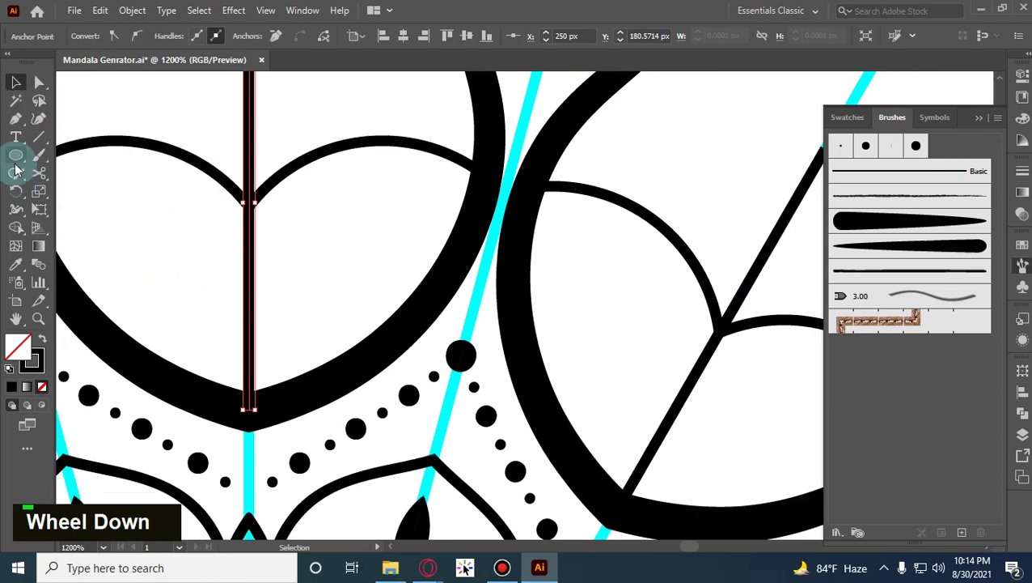
{"action": "left_click", "coordinate": [16, 191]}
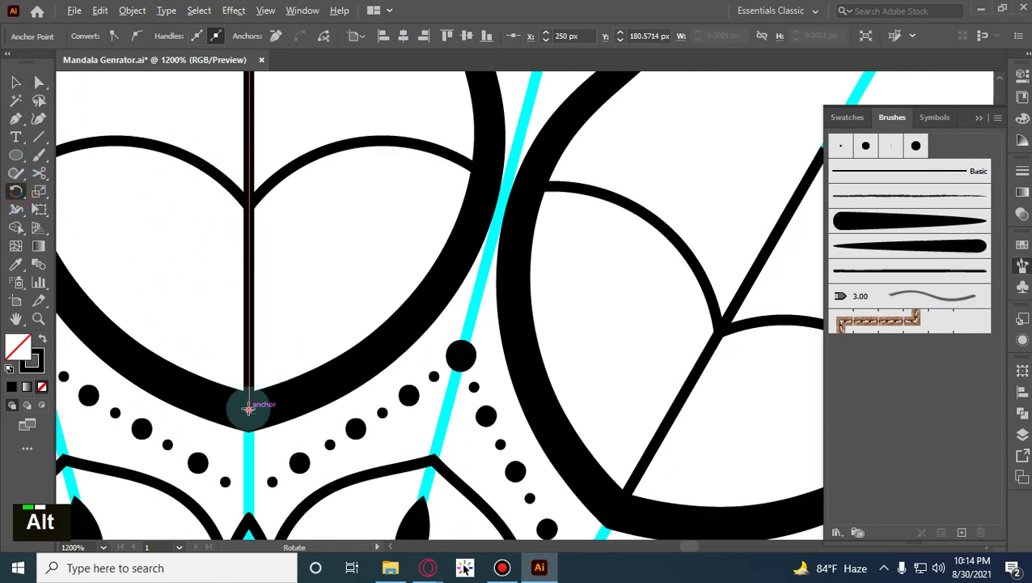
{"action": "left_click", "coordinate": [248, 409], "text": "alt"}
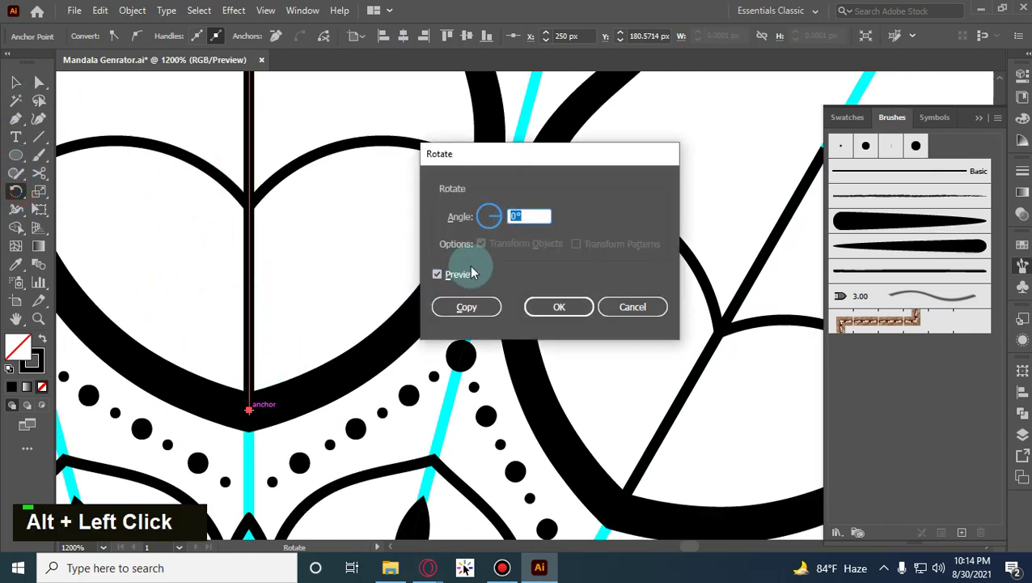
{"action": "scroll", "coordinate": [535, 217], "scroll_direction": "up", "scroll_amount": 1}
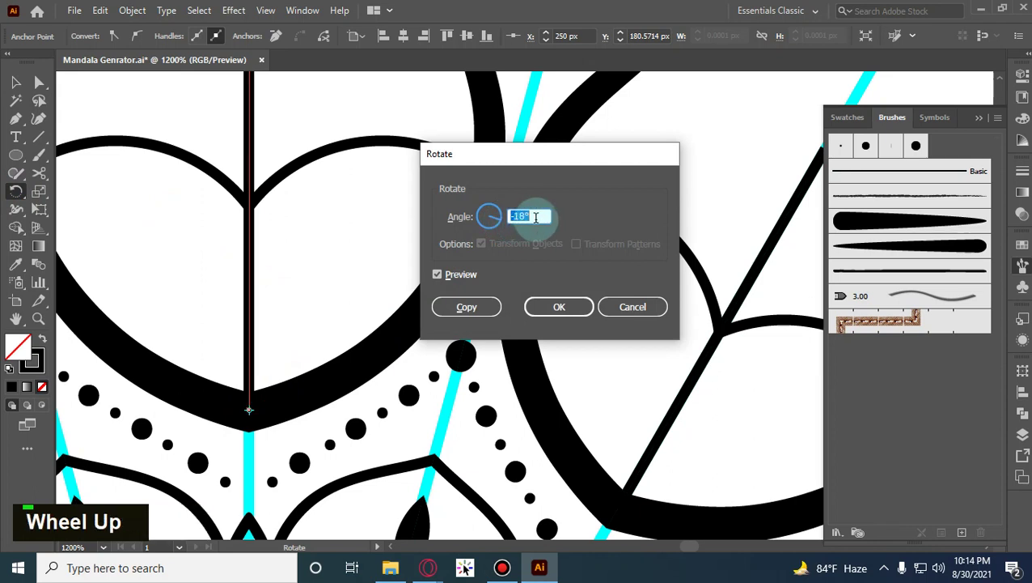
{"action": "left_click", "coordinate": [468, 305]}
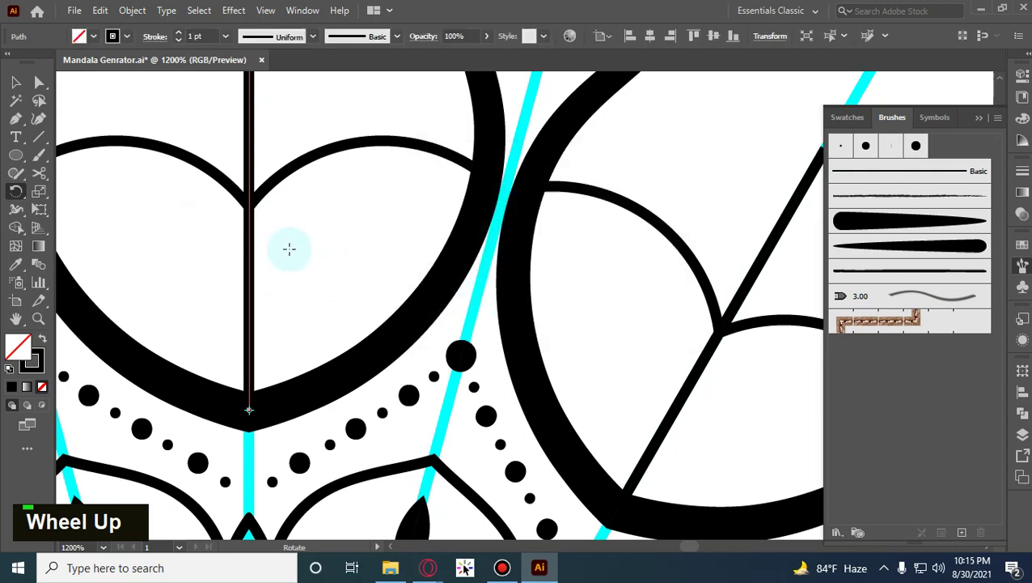
{"action": "left_click", "coordinate": [15, 82]}
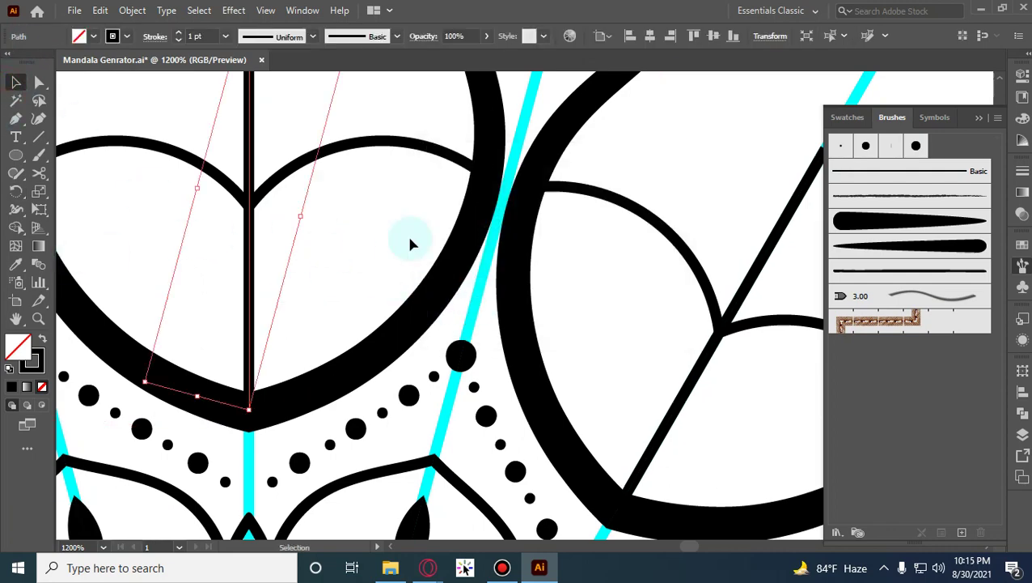
{"action": "scroll", "coordinate": [346, 238], "scroll_direction": "up", "scroll_amount": 2}
{"action": "left_click", "coordinate": [193, 152]}
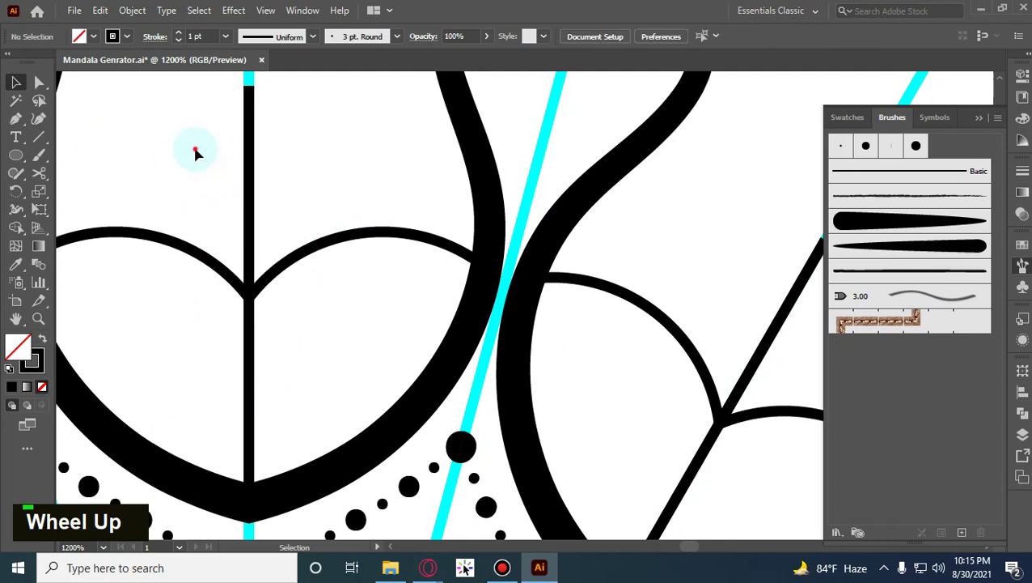
Try deleting the line on the central guide line, and undo back to the original upright line.
{"action": "double_click", "coordinate": [251, 166]}
{"action": "key", "text": "Delete"}
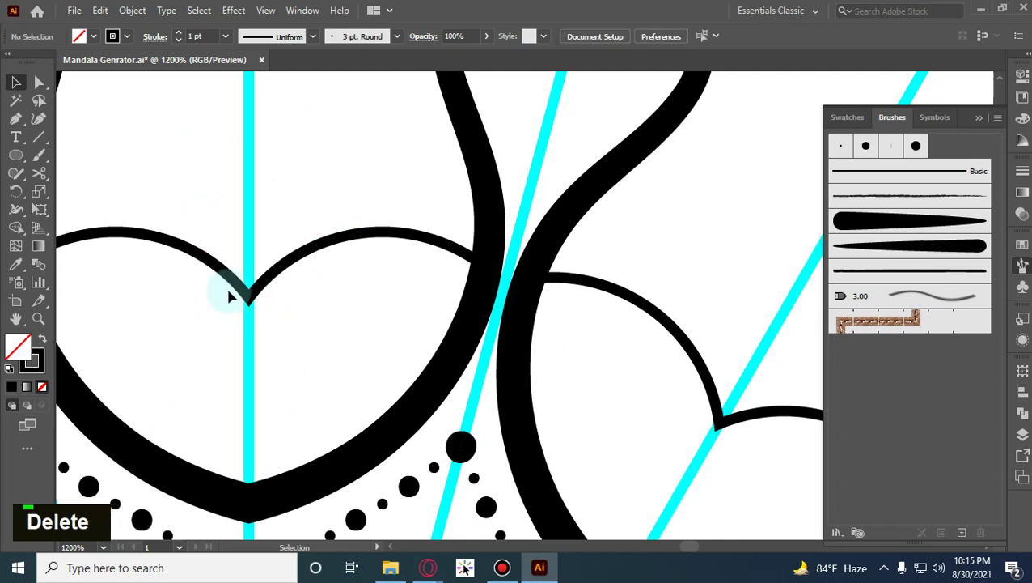
{"action": "key", "text": "ctrl+z"}
{"action": "key", "text": "ctrl+z"}
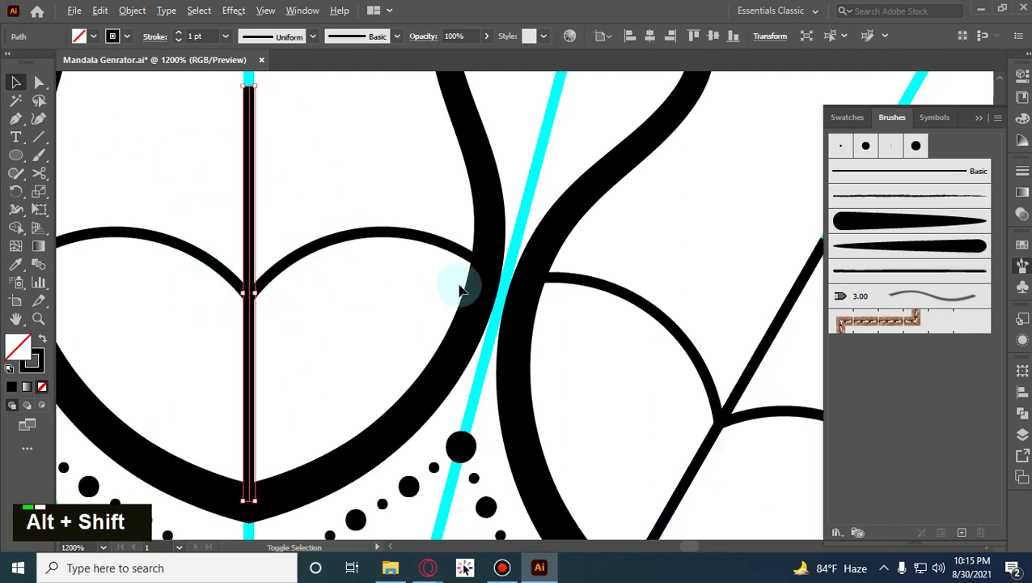
Make a copy of the centre line rotated by -15° about its lower endpoint on the thick outline.
{"action": "scroll", "coordinate": [461, 283], "scroll_direction": "down", "scroll_amount": 4}
{"action": "scroll", "coordinate": [453, 289], "scroll_direction": "up", "scroll_amount": 1}
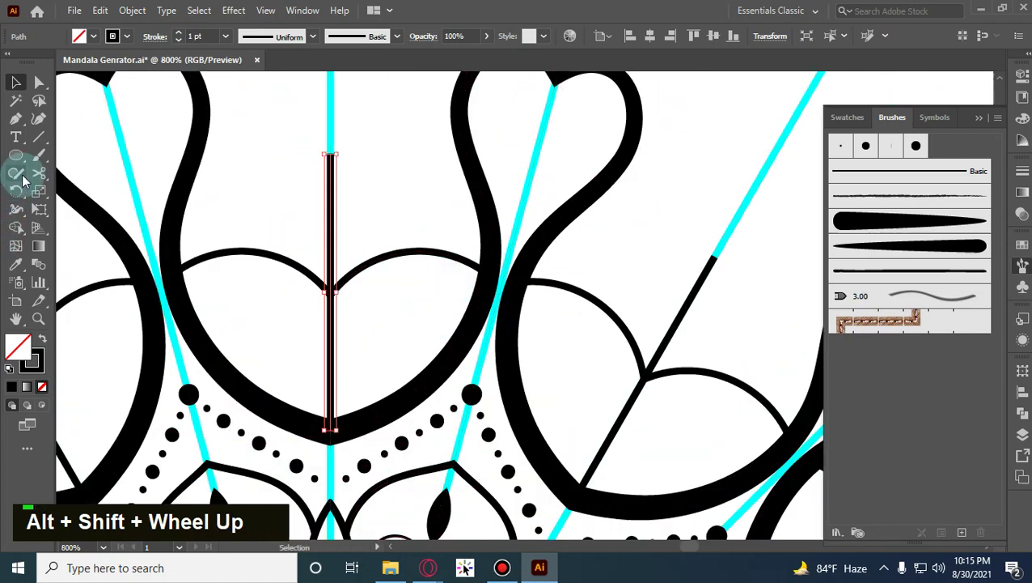
{"action": "left_click", "coordinate": [15, 191]}
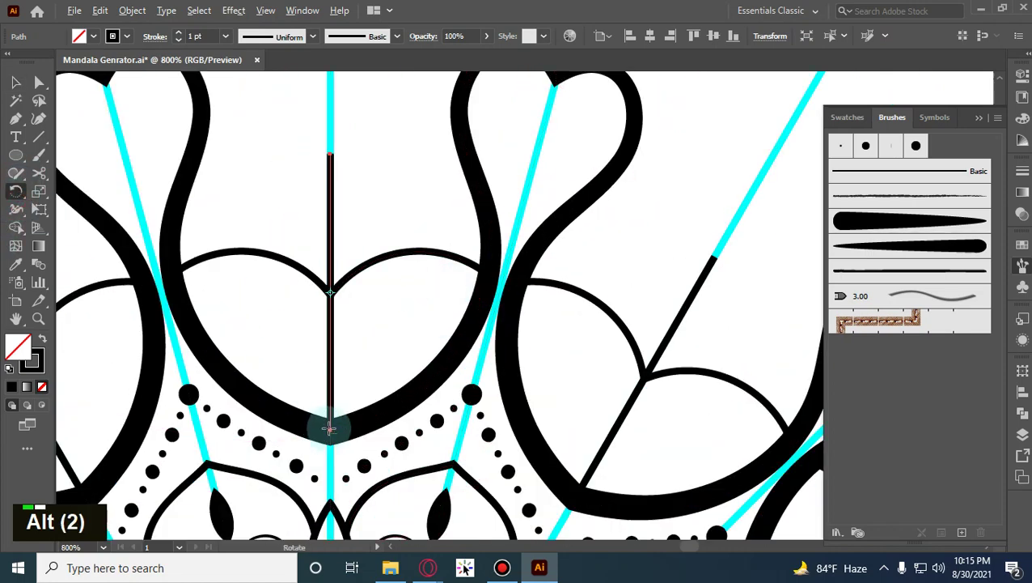
{"action": "left_click", "coordinate": [326, 428], "text": "alt"}
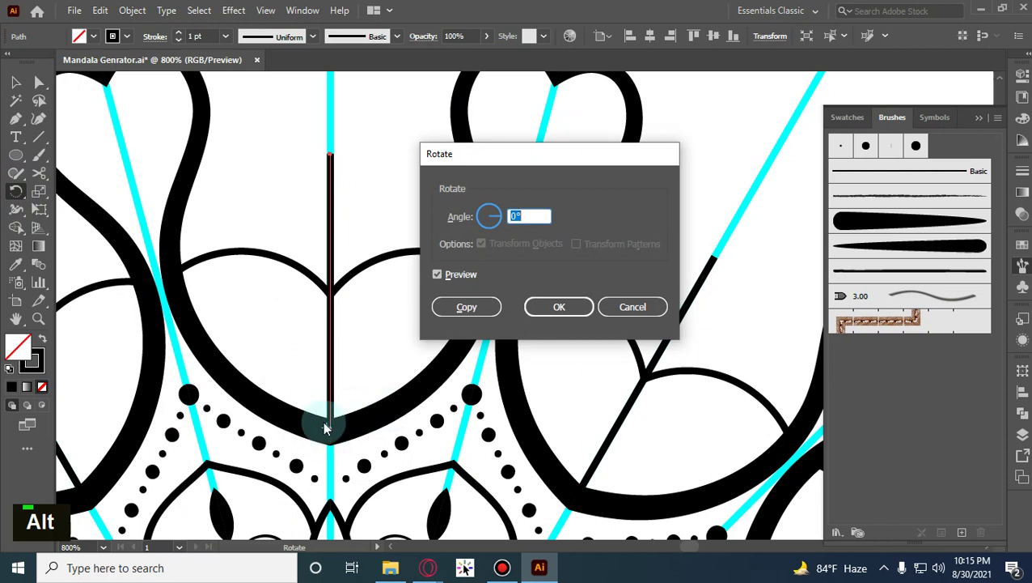
{"action": "left_click", "coordinate": [632, 306]}
{"action": "scroll", "coordinate": [330, 428], "scroll_direction": "up", "scroll_amount": 3}
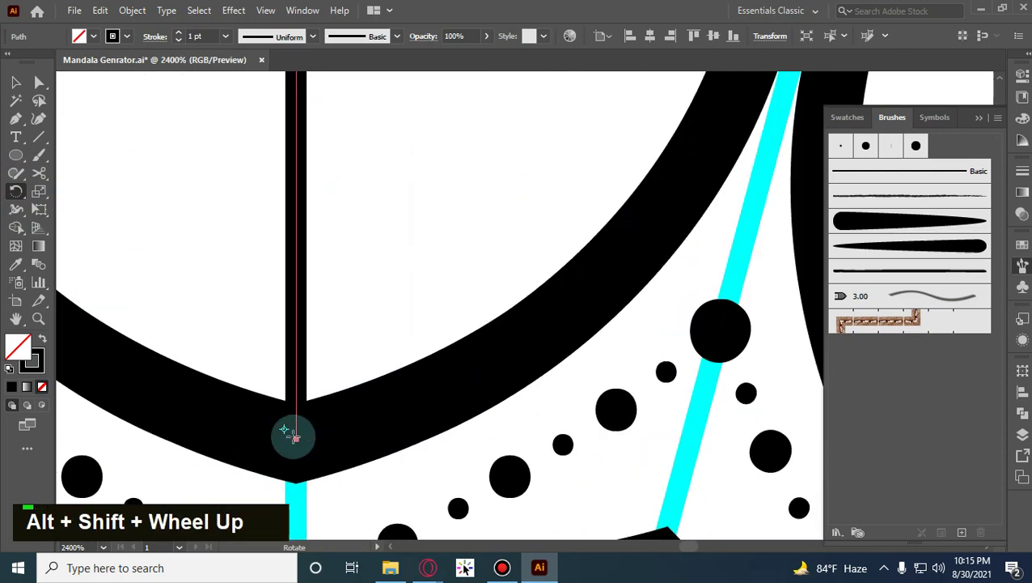
{"action": "left_click", "coordinate": [297, 435], "text": "alt"}
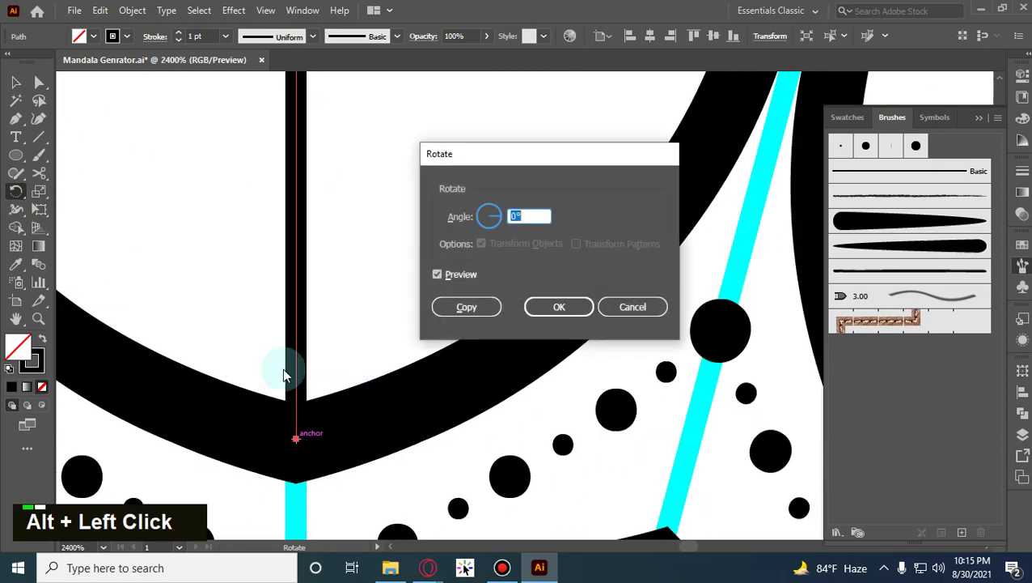
{"action": "scroll", "coordinate": [502, 236], "scroll_direction": "up", "scroll_amount": 1}
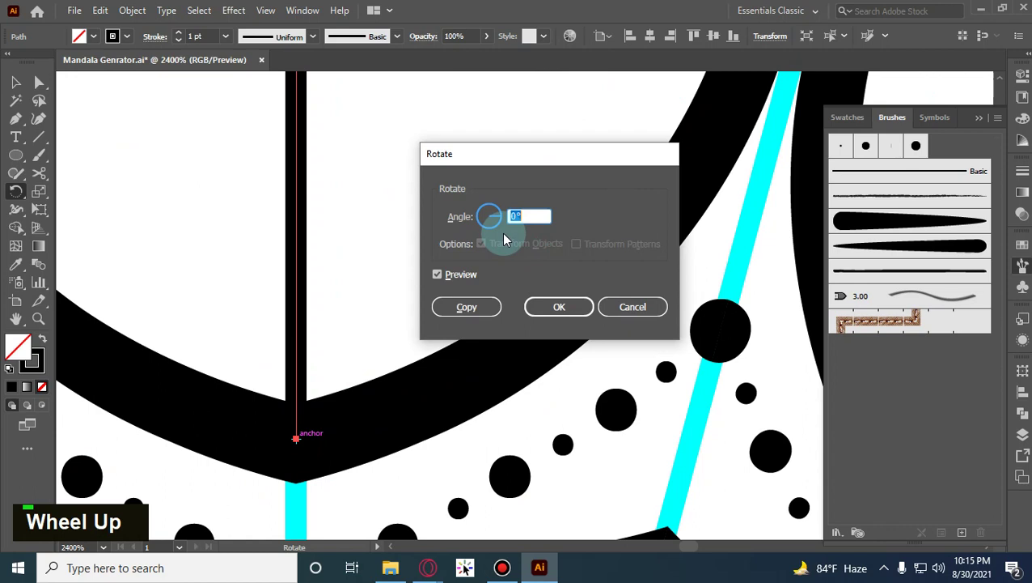
{"action": "left_click", "coordinate": [437, 275]}
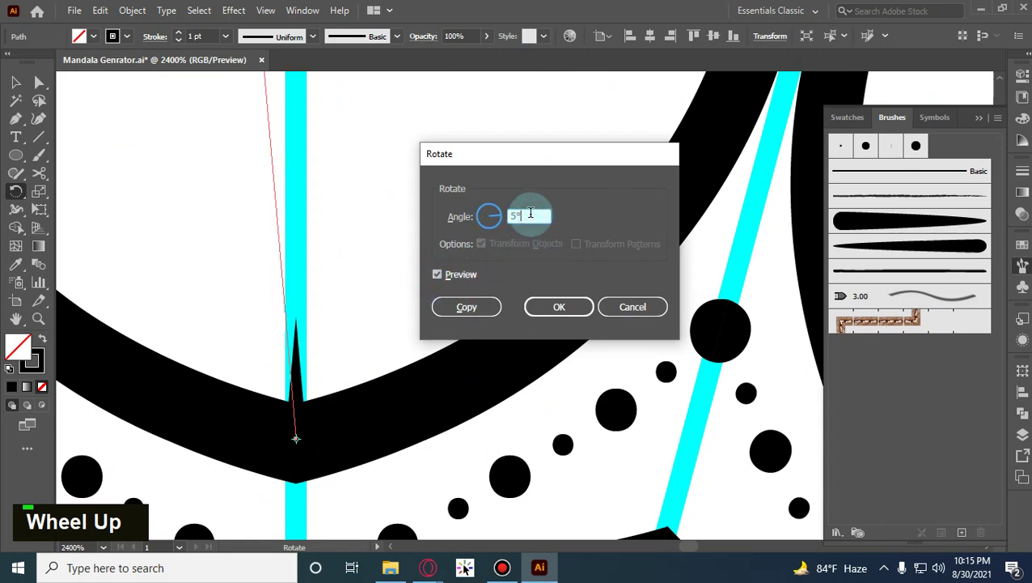
{"action": "scroll", "coordinate": [531, 213], "scroll_direction": "down", "scroll_amount": 5}
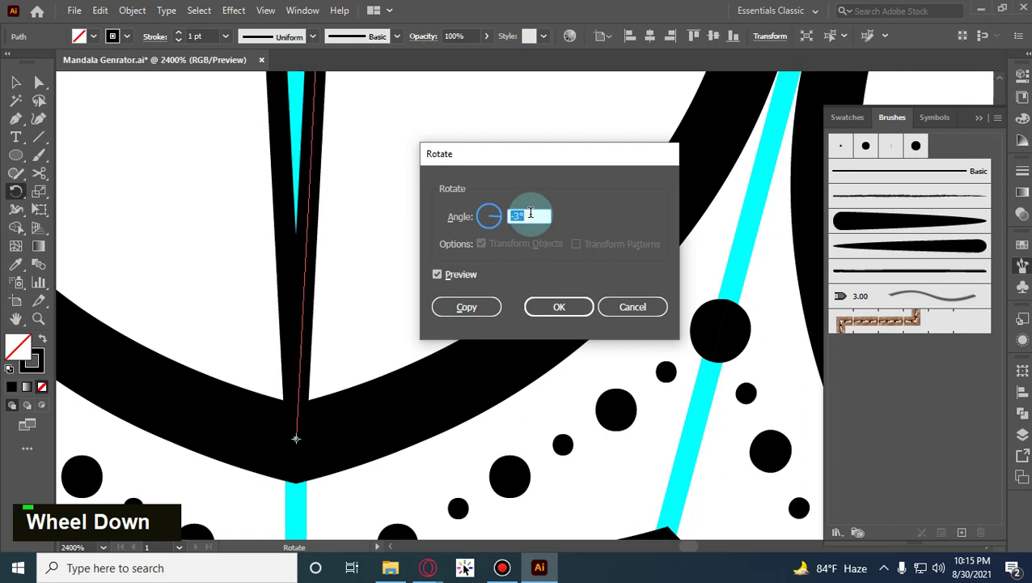
{"action": "scroll", "coordinate": [531, 213], "scroll_direction": "down", "scroll_amount": 10}
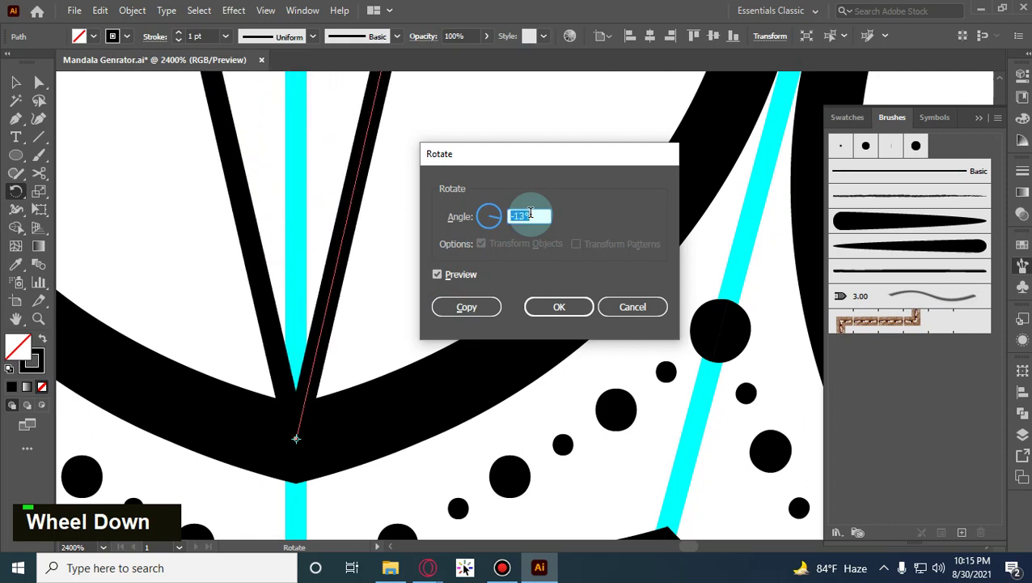
{"action": "scroll", "coordinate": [531, 213], "scroll_direction": "down", "scroll_amount": 2}
{"action": "left_click_drag", "start_coordinate": [621, 160], "coordinate": [704, 163]}
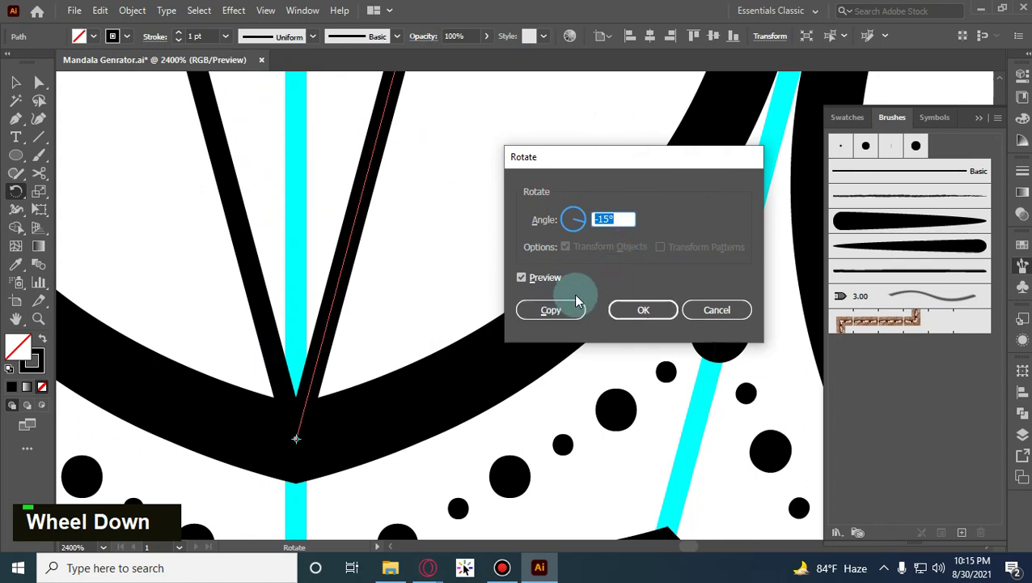
{"action": "left_click", "coordinate": [547, 314]}
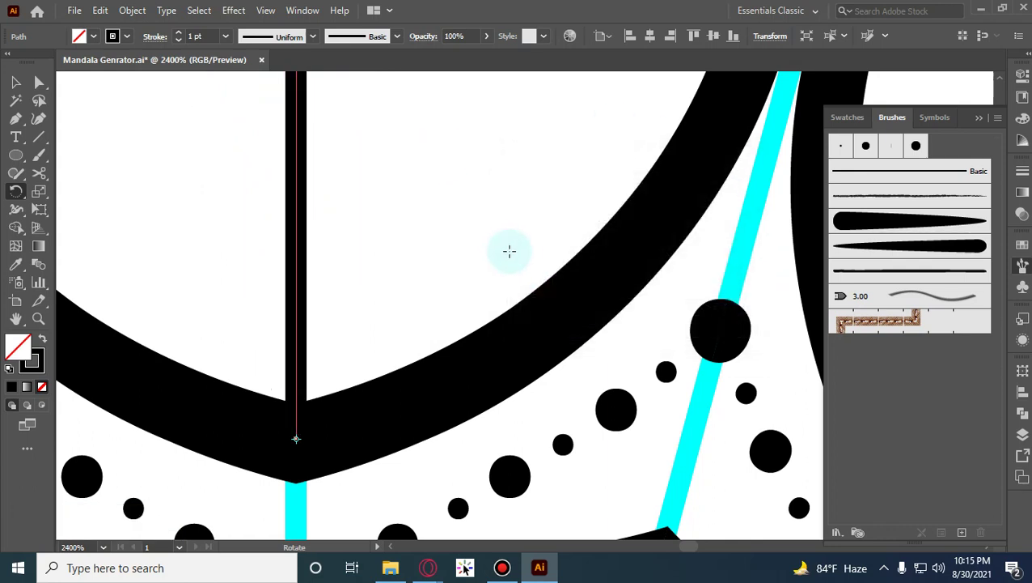
Repeat the 15° rotated copy twice more to fan further lines out from the scallop's lower point.
{"action": "scroll", "coordinate": [487, 232], "scroll_direction": "down", "scroll_amount": 2}
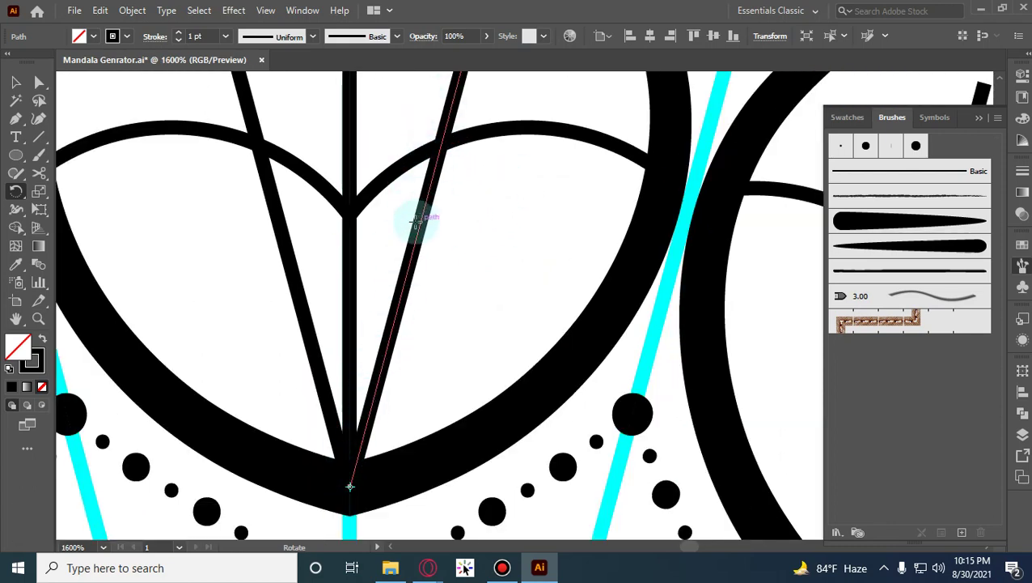
{"action": "key", "text": "ctrl"}
{"action": "key", "text": "ctrl+d"}
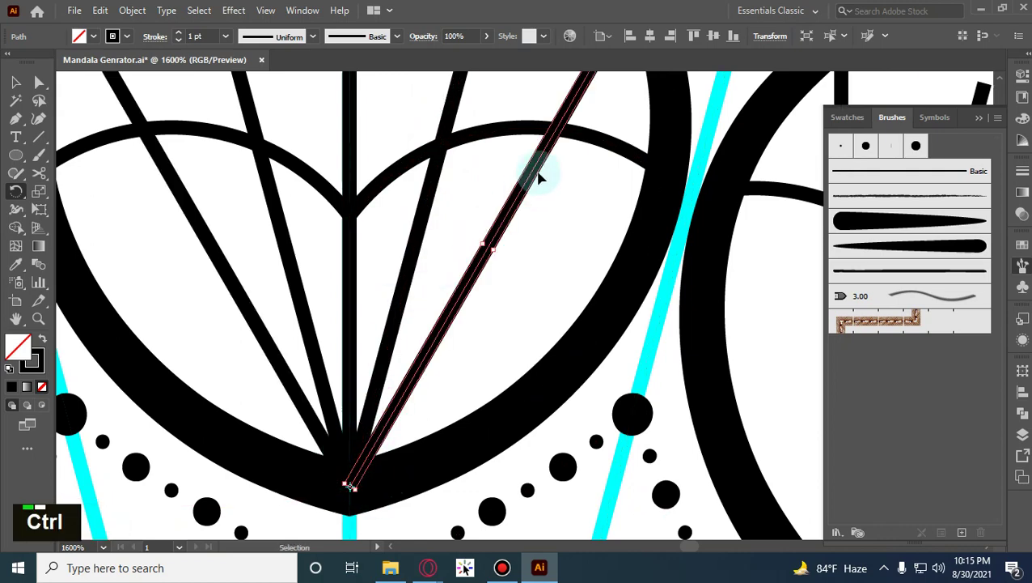
{"action": "key", "text": "ctrl+d"}
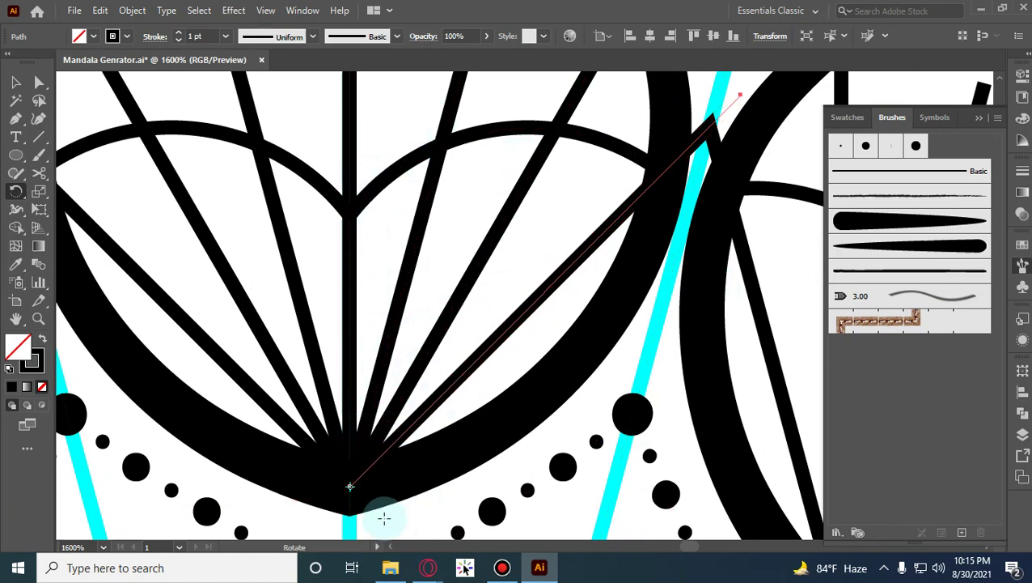
{"action": "scroll", "coordinate": [567, 289], "scroll_direction": "down", "scroll_amount": 2}
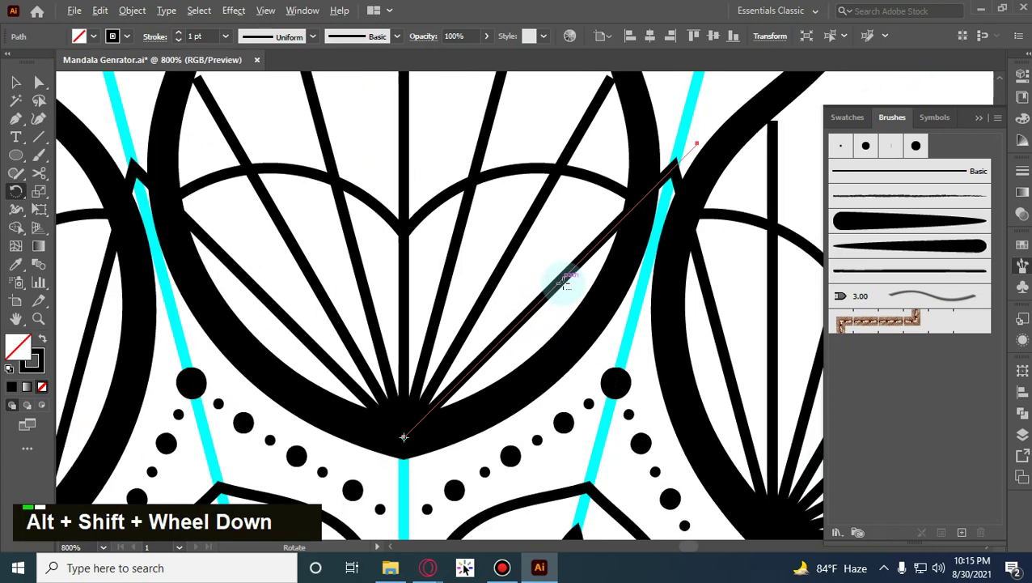
Cut the central upright line with Scissors where the two arcs meet and delete the part above that point.
{"action": "left_click", "coordinate": [15, 86]}
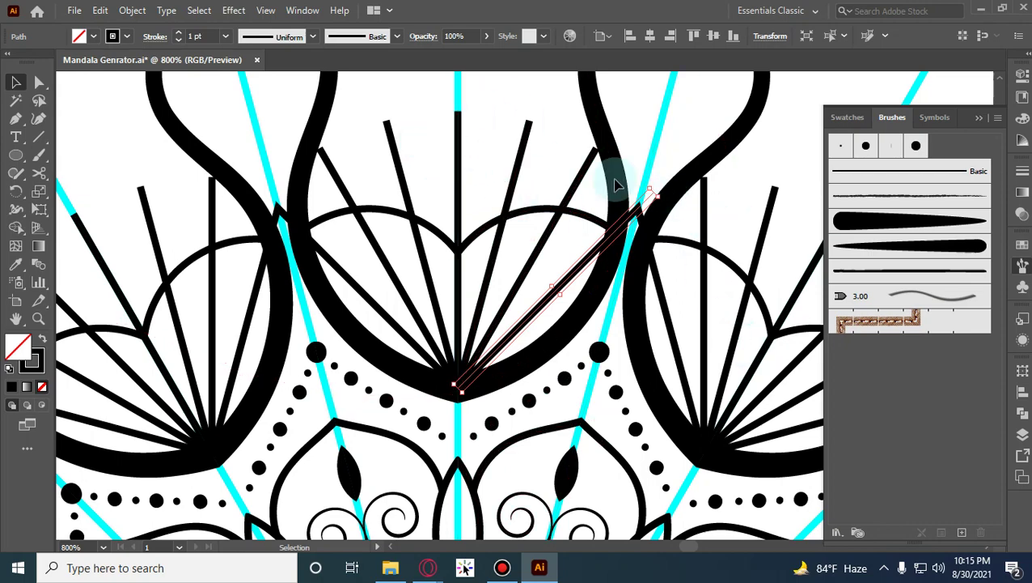
{"action": "scroll", "coordinate": [603, 211], "scroll_direction": "up", "scroll_amount": 1}
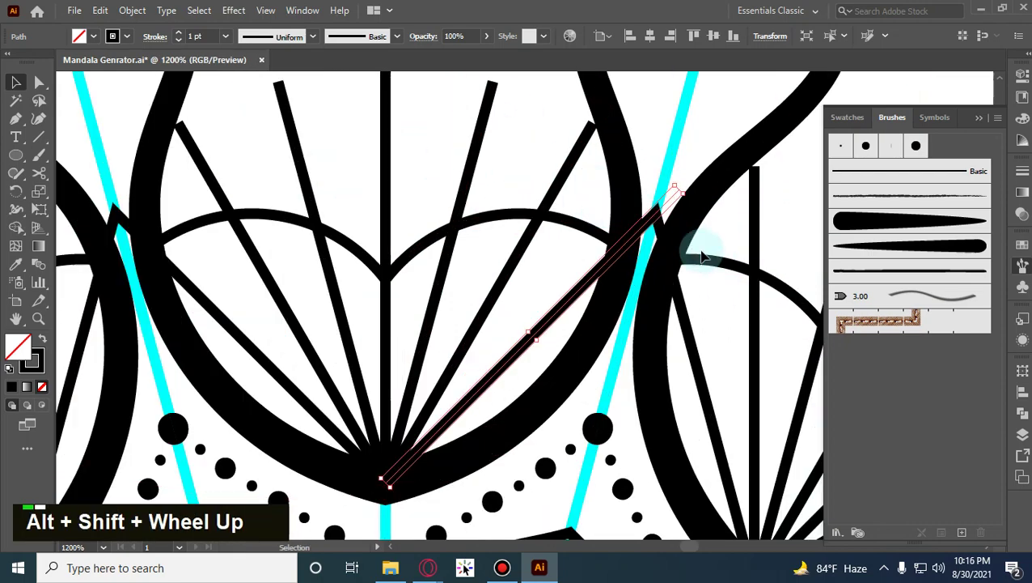
{"action": "scroll", "coordinate": [685, 242], "scroll_direction": "up", "scroll_amount": 1}
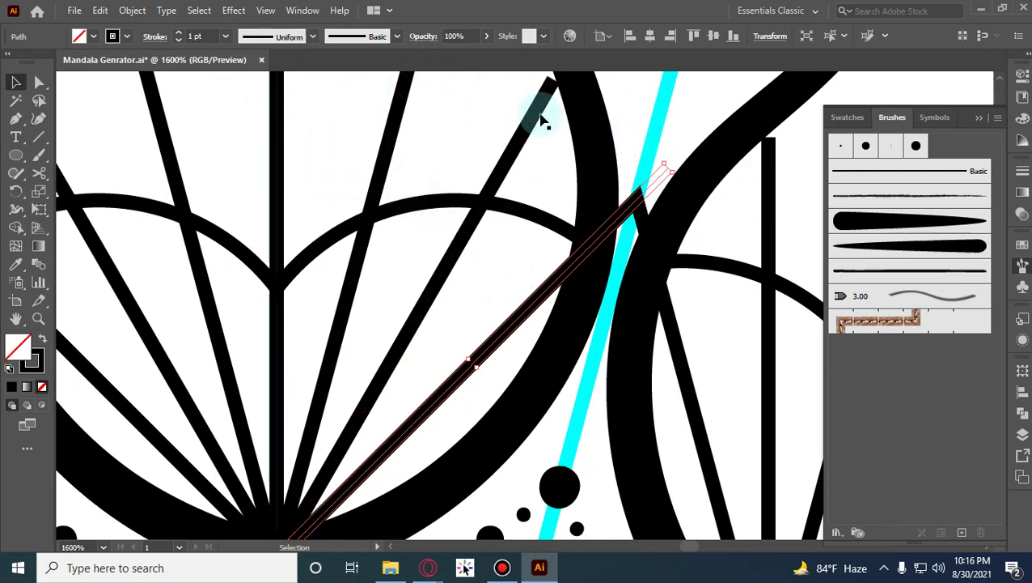
{"action": "left_click_drag", "start_coordinate": [282, 147], "coordinate": [550, 170]}
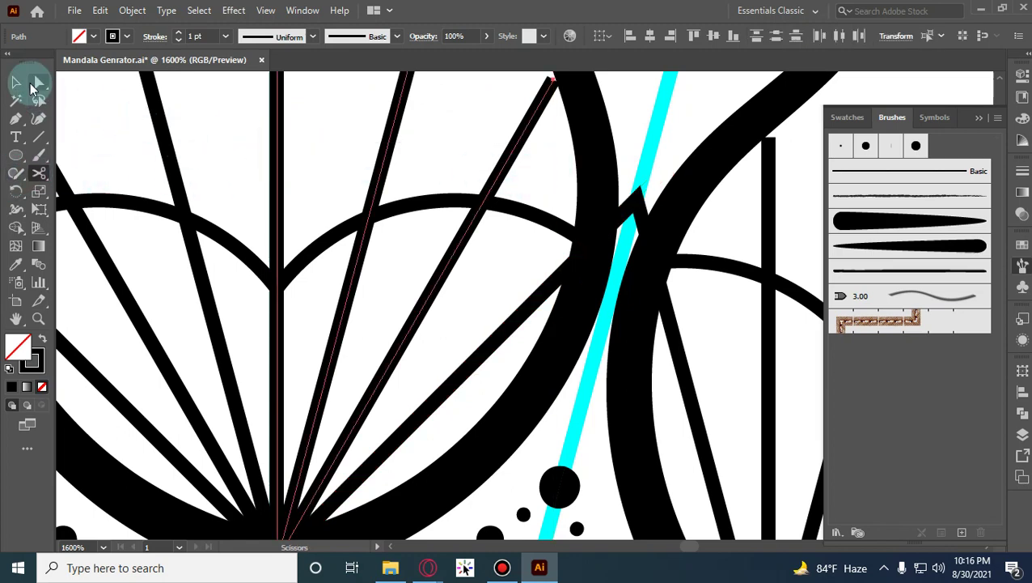
{"action": "left_click", "coordinate": [18, 82]}
{"action": "double_click", "coordinate": [233, 138]}
{"action": "left_click", "coordinate": [276, 154]}
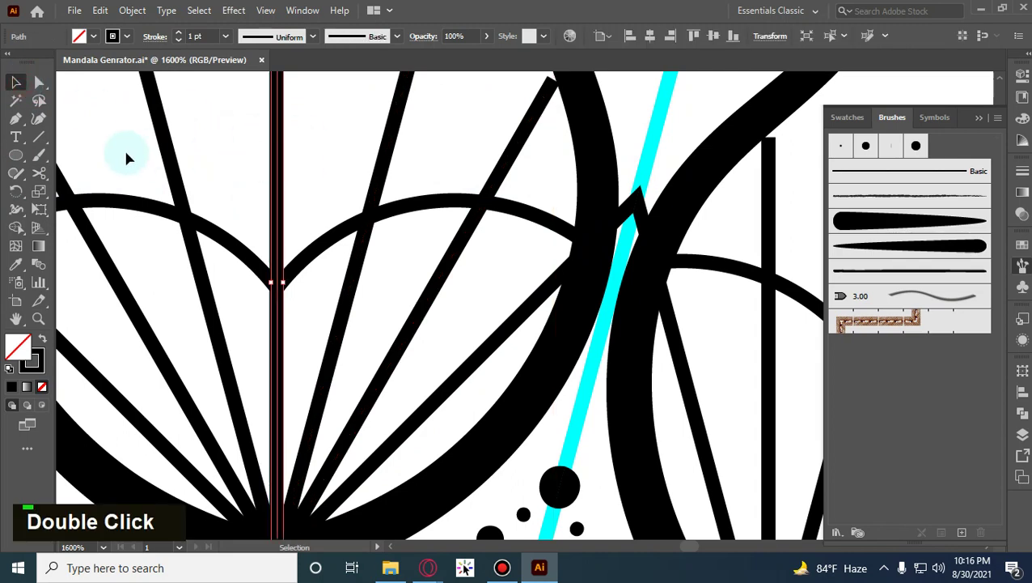
{"action": "left_click", "coordinate": [38, 172]}
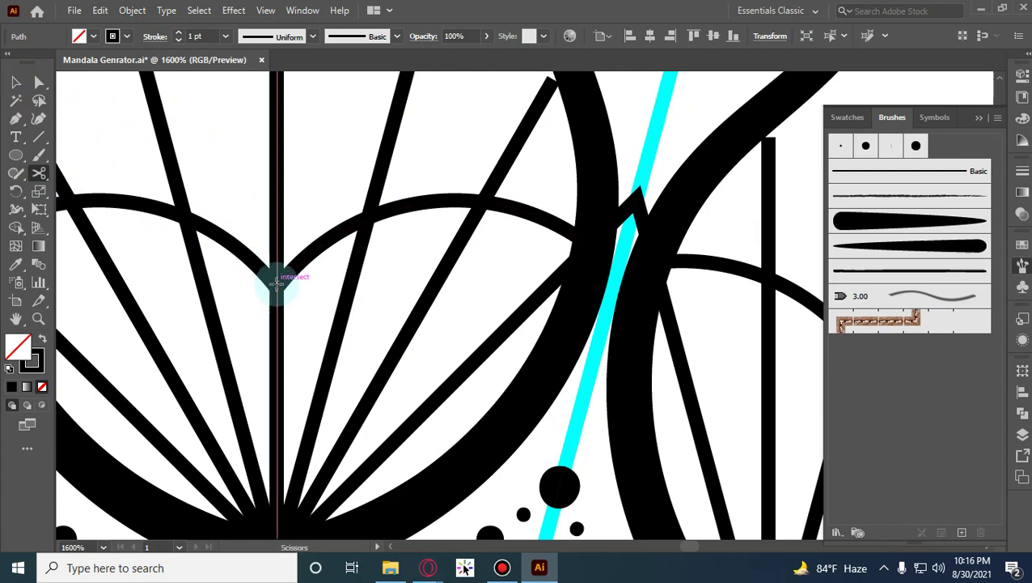
{"action": "left_click", "coordinate": [275, 283]}
{"action": "left_click", "coordinate": [16, 82]}
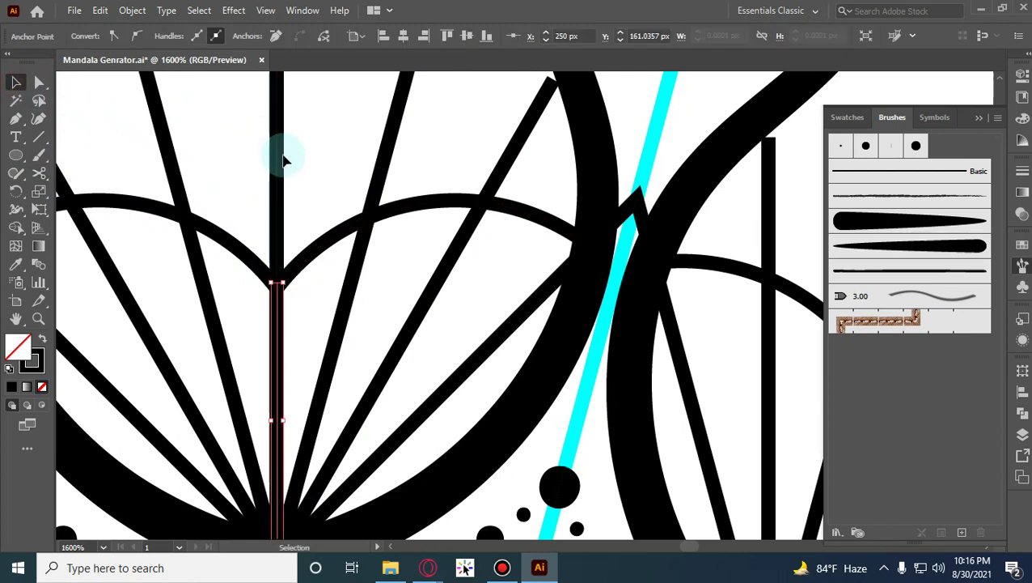
{"action": "left_click_drag", "start_coordinate": [248, 154], "coordinate": [242, 149]}
{"action": "key", "text": "Delete"}
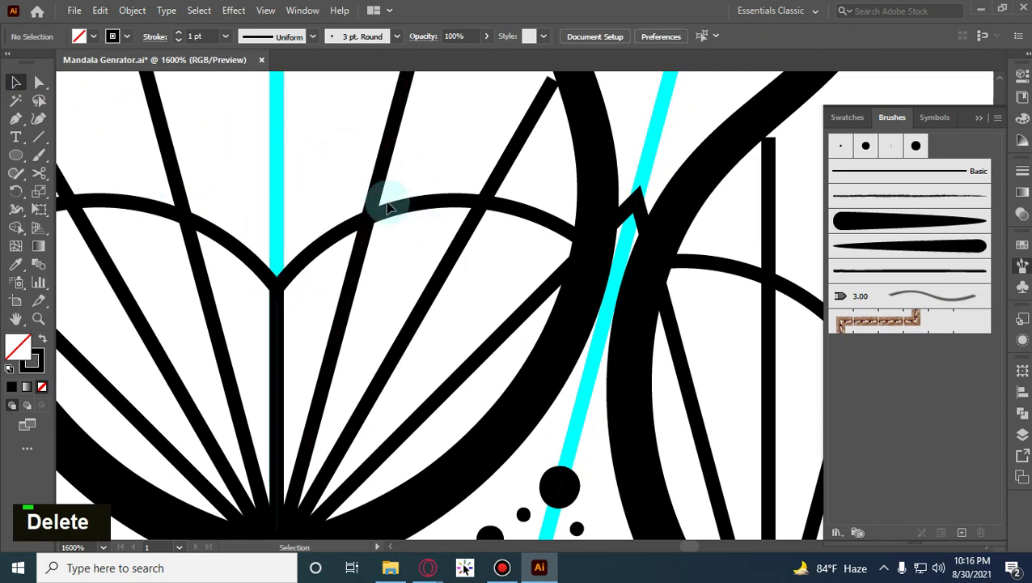
Cut the first slanted line right of the centre where it crosses the arc and delete its upper part.
{"action": "left_click_drag", "start_coordinate": [368, 140], "coordinate": [445, 173]}
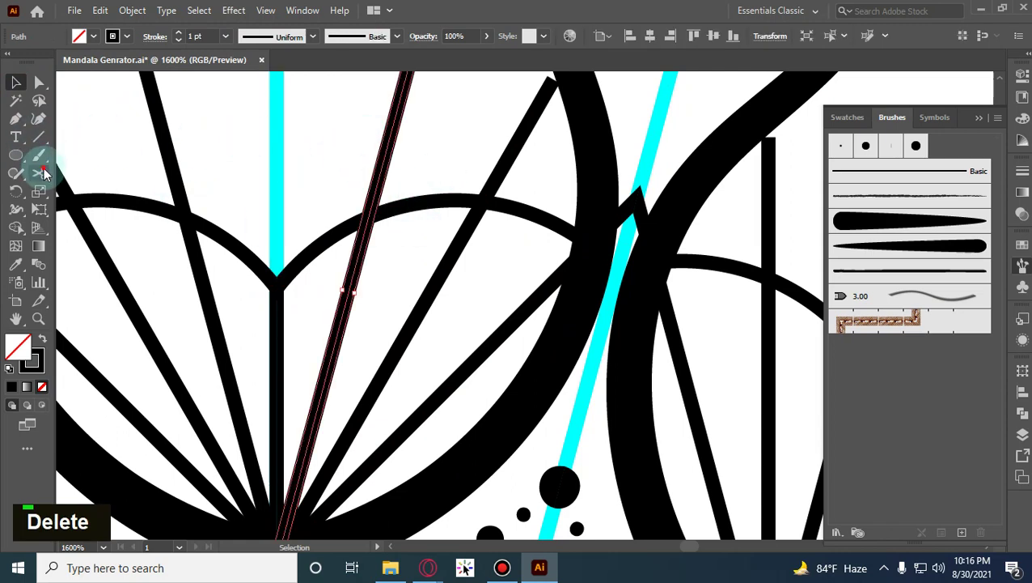
{"action": "left_click", "coordinate": [43, 172]}
{"action": "left_click", "coordinate": [367, 217]}
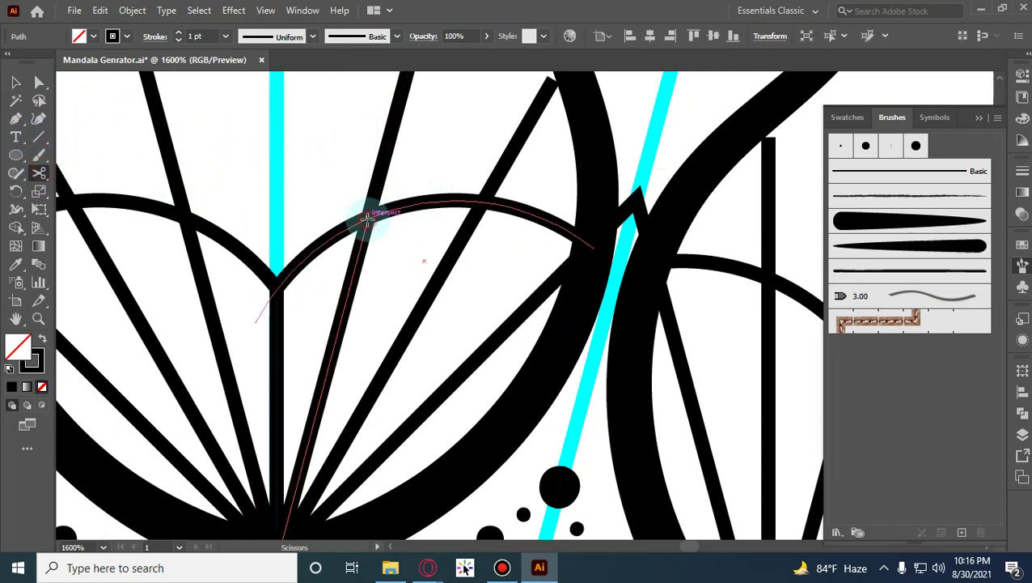
{"action": "left_click", "coordinate": [15, 82]}
{"action": "double_click", "coordinate": [361, 170]}
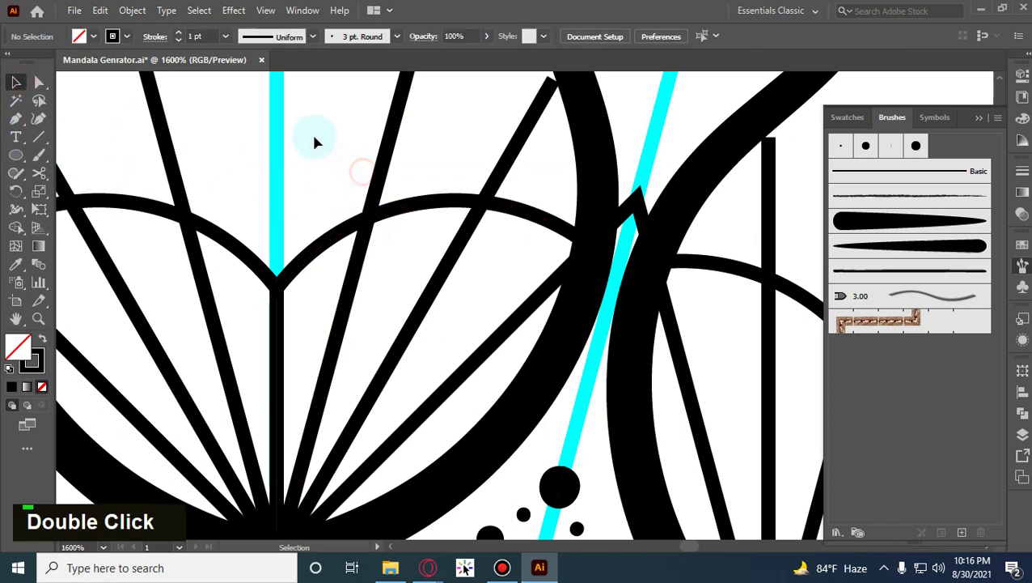
{"action": "left_click_drag", "start_coordinate": [402, 168], "coordinate": [401, 166]}
{"action": "key", "text": "Delete"}
Trim the second slanted line right of the centre at its crossing with the arc, removing the portion above.
{"action": "key", "text": "space"}
{"action": "left_click_drag", "start_coordinate": [449, 131], "coordinate": [417, 170]}
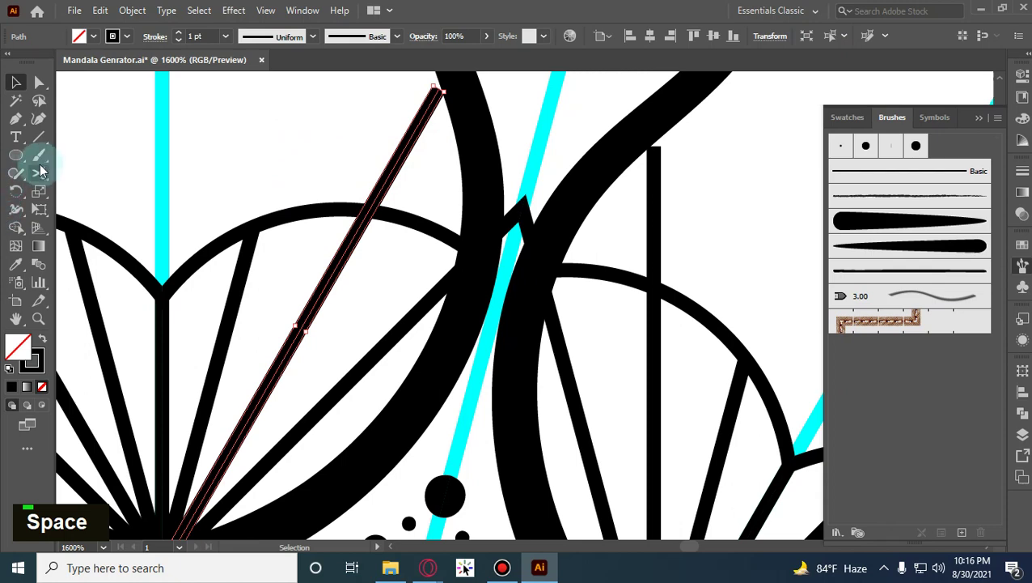
{"action": "left_click", "coordinate": [399, 213]}
{"action": "left_click", "coordinate": [368, 209]}
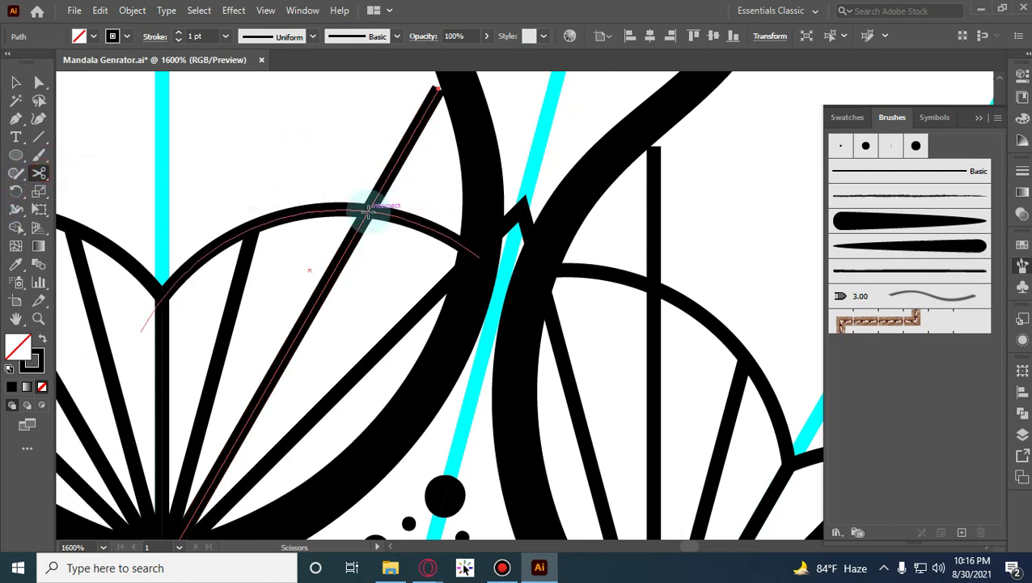
{"action": "left_click", "coordinate": [16, 82]}
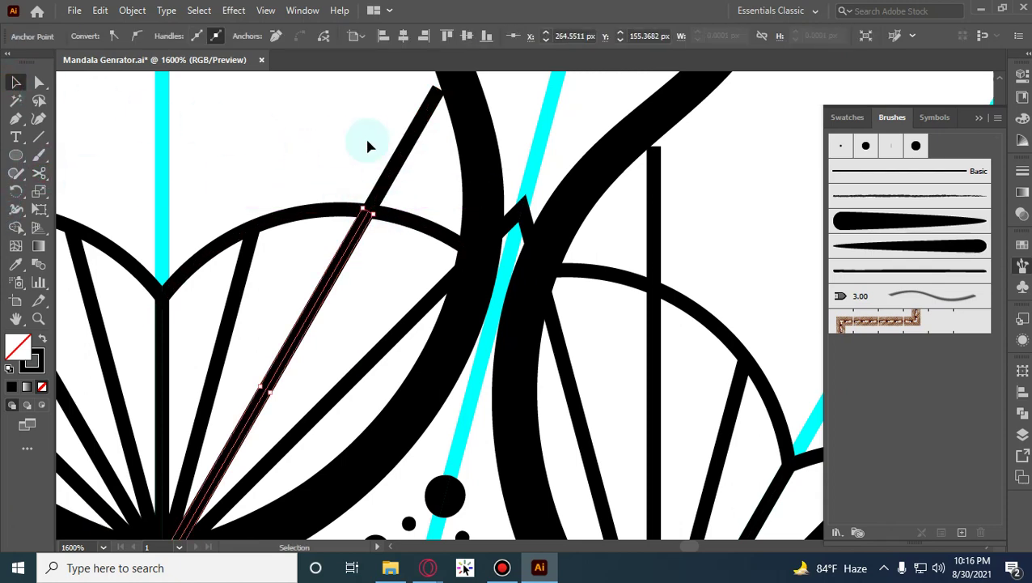
{"action": "double_click", "coordinate": [353, 108]}
{"action": "left_click", "coordinate": [422, 144]}
{"action": "key", "text": "Delete"}
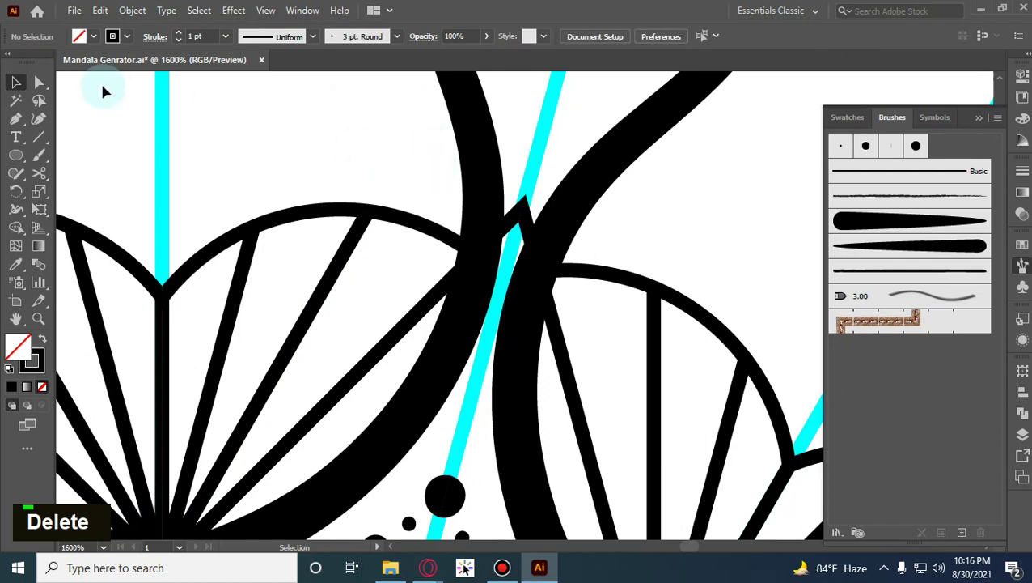
Try to cut the outermost slanted line right of the scallop's centre where it meets the arc.
{"action": "left_click", "coordinate": [41, 174]}
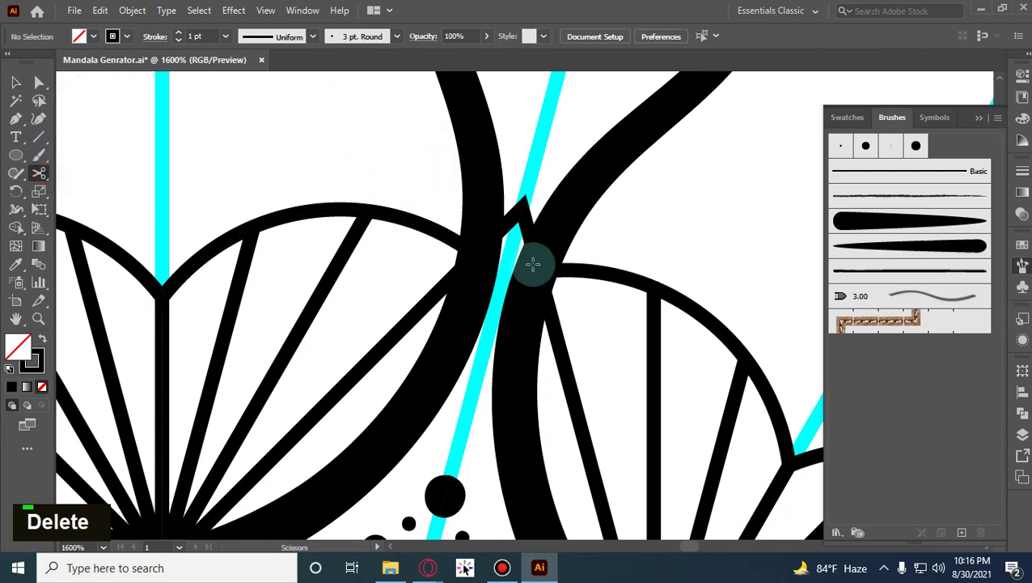
{"action": "left_click", "coordinate": [474, 256]}
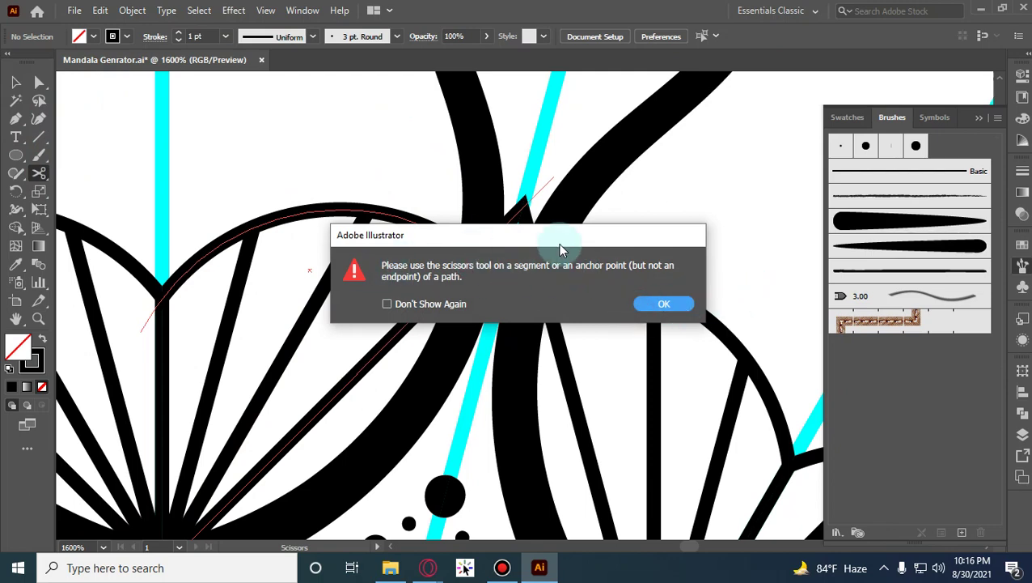
{"action": "left_click_drag", "start_coordinate": [558, 236], "coordinate": [398, 121]}
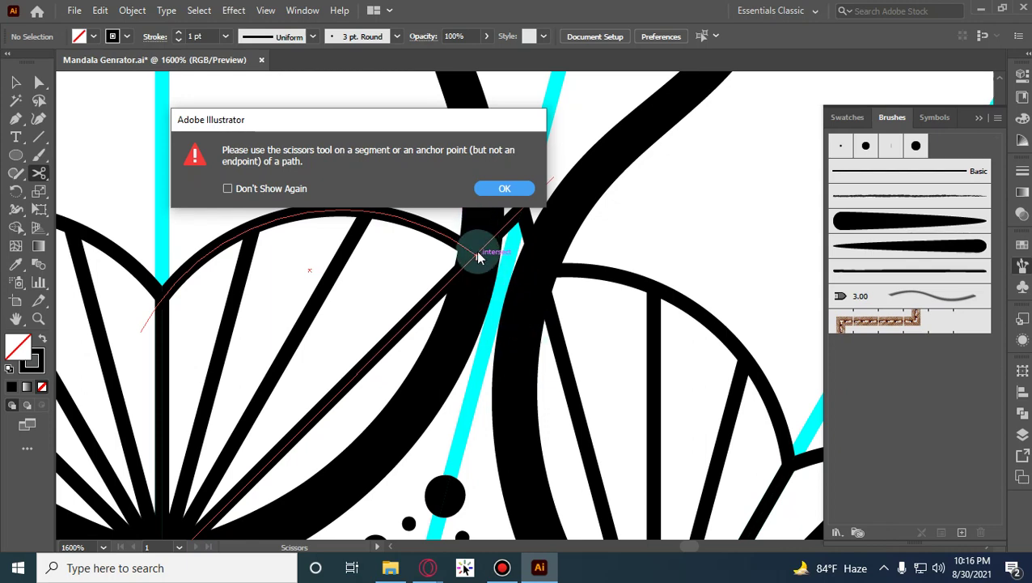
{"action": "left_click", "coordinate": [523, 194]}
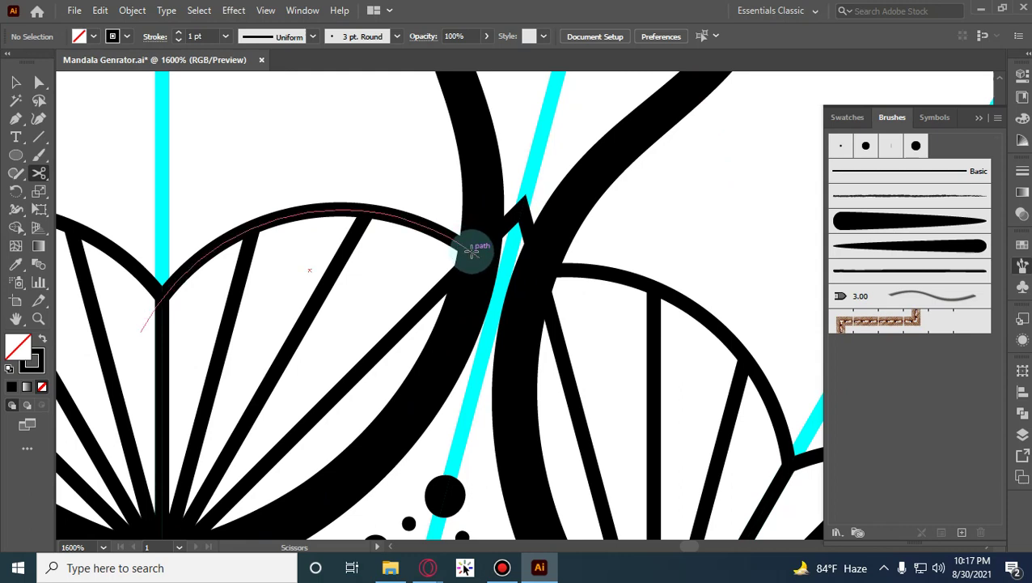
{"action": "left_click", "coordinate": [473, 252]}
{"action": "scroll", "coordinate": [474, 254], "scroll_direction": "up", "scroll_amount": 1, "text": "alt+shift"}
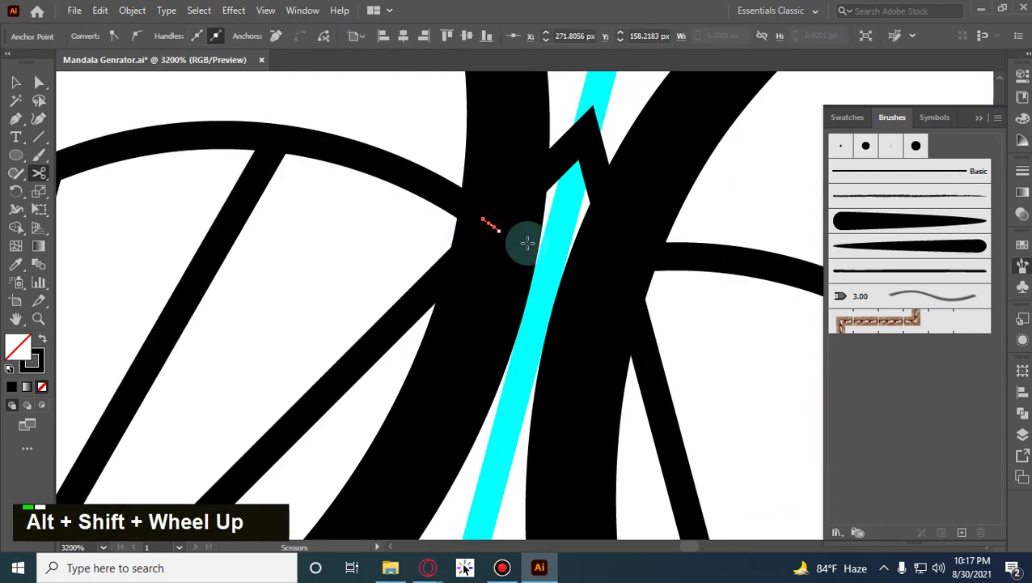
{"action": "key", "text": "ctrl+z"}
{"action": "key", "text": "ctrl+z"}
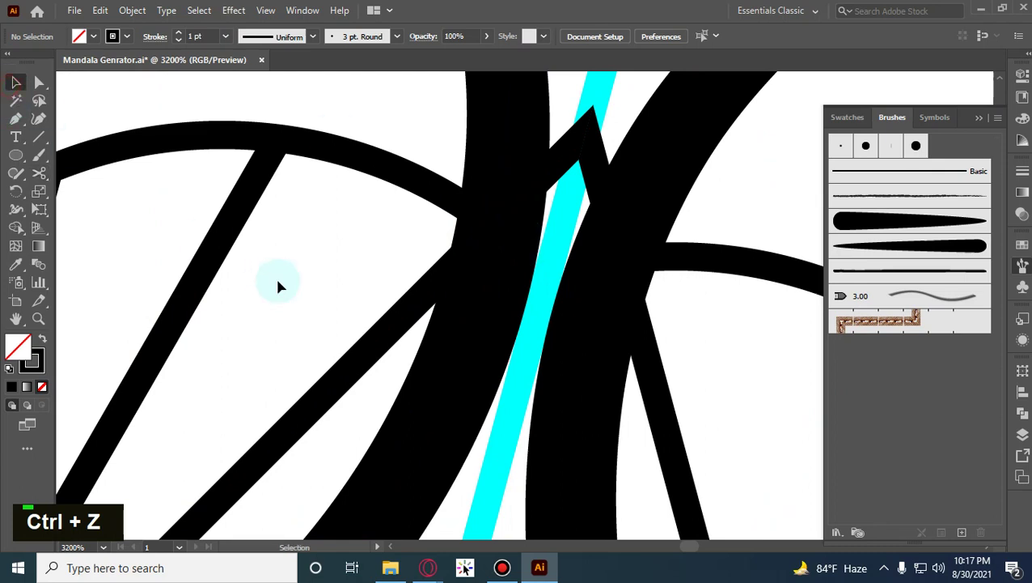
Cut the outermost slanted line right of the centre inside the thick curve, level with the arc's end, and delete its upper part.
{"action": "left_click", "coordinate": [369, 354]}
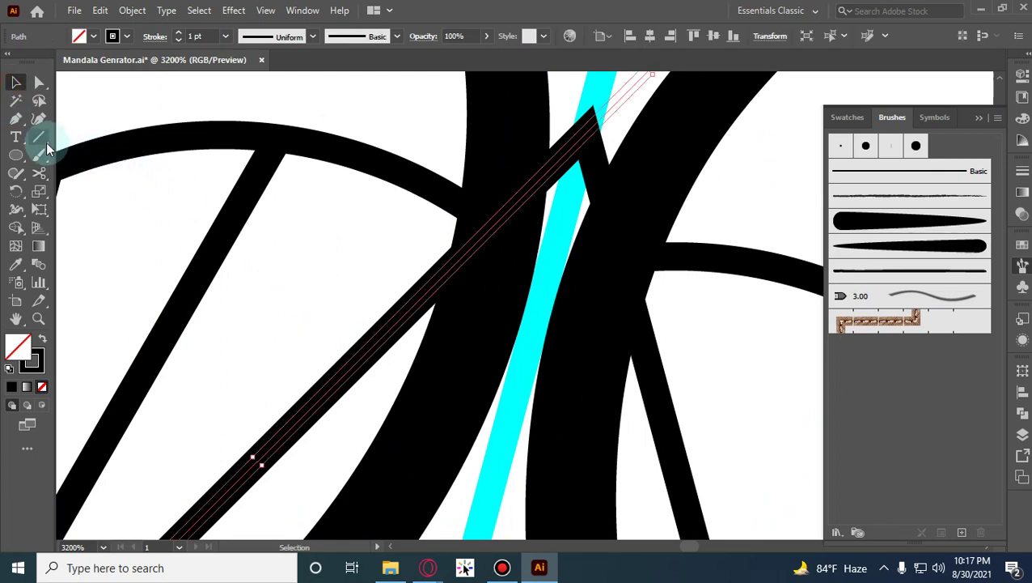
{"action": "left_click", "coordinate": [39, 172]}
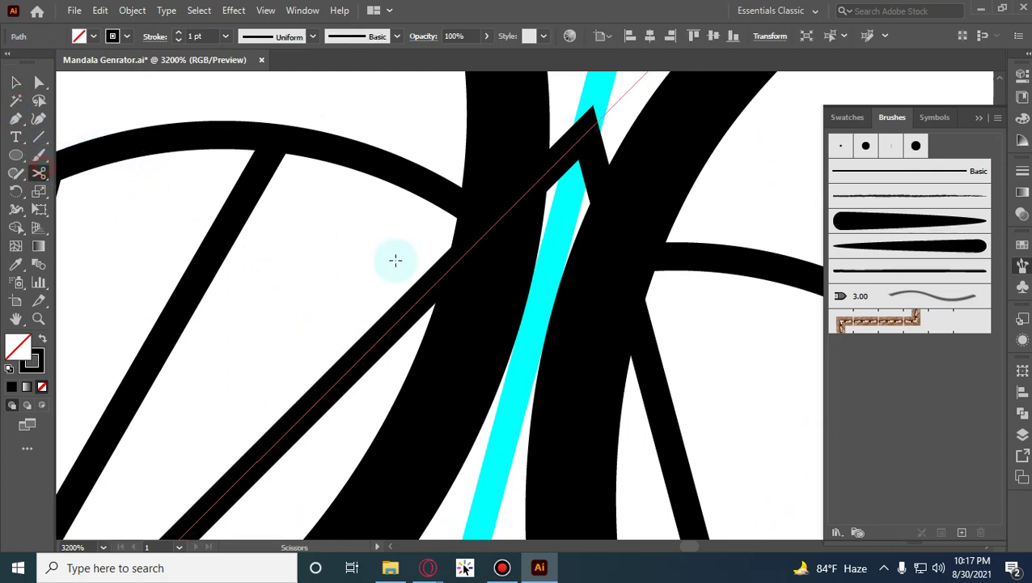
{"action": "left_click", "coordinate": [488, 233]}
{"action": "scroll", "coordinate": [537, 198], "scroll_direction": "up", "scroll_amount": 2}
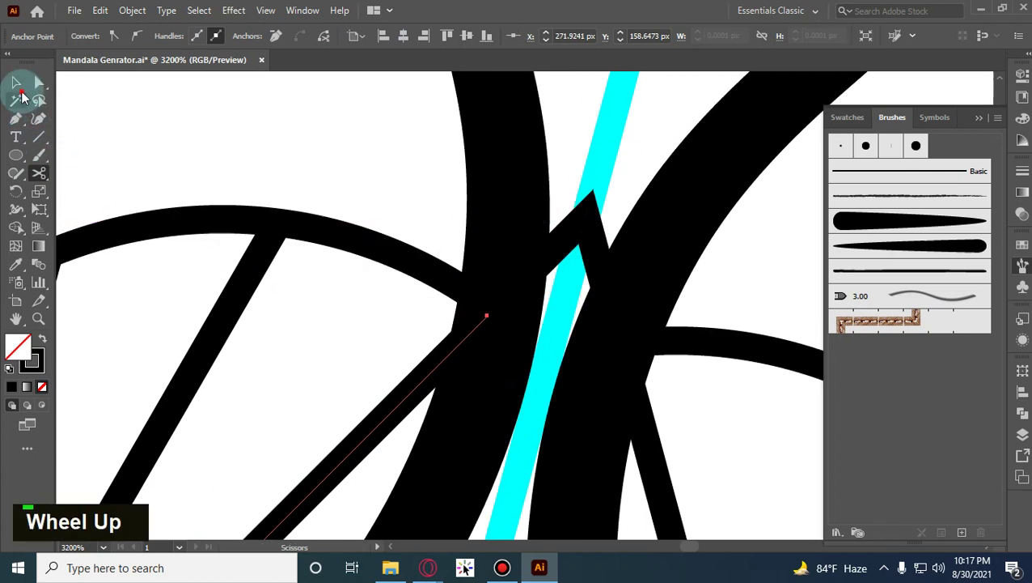
{"action": "left_click", "coordinate": [16, 82]}
{"action": "left_click", "coordinate": [364, 177]}
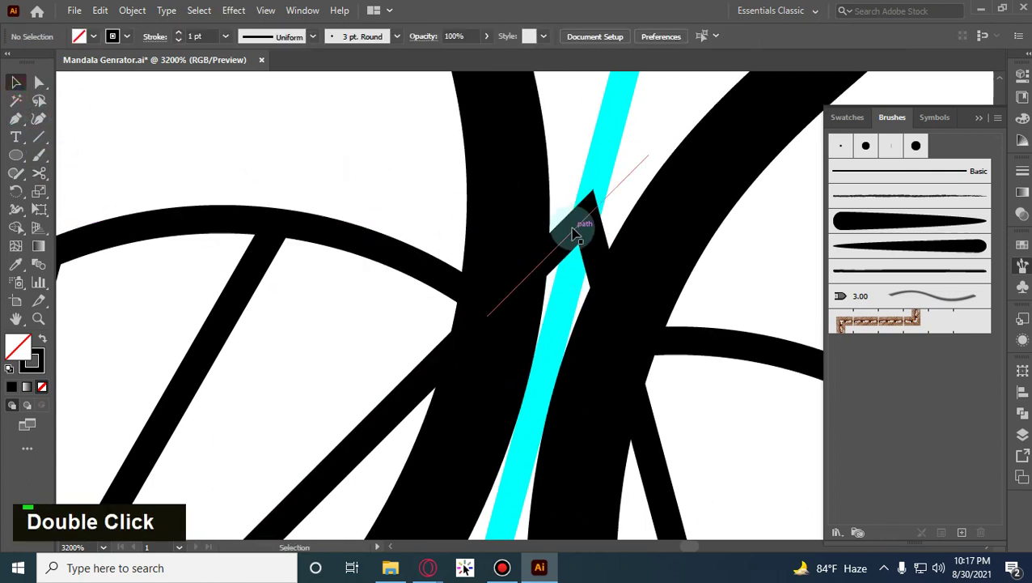
{"action": "left_click", "coordinate": [573, 234]}
{"action": "key", "text": "Delete"}
Inspect the whole mandala and its fanned scallops for leftover line ends after the trimming.
{"action": "scroll", "coordinate": [549, 253], "scroll_direction": "down", "scroll_amount": 5, "text": "alt+shift"}
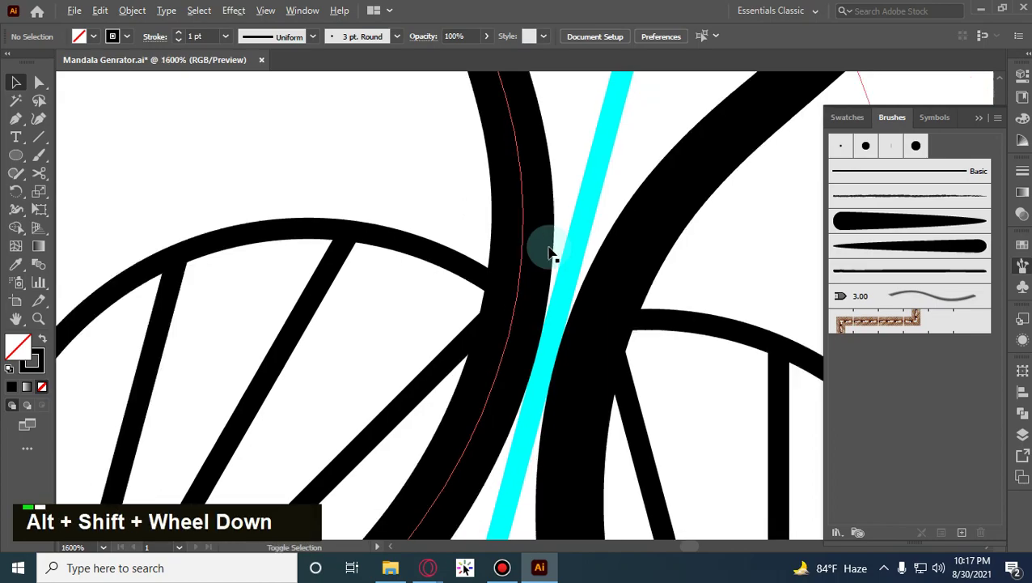
{"action": "scroll", "coordinate": [550, 253], "scroll_direction": "down", "scroll_amount": 1}
{"action": "scroll", "coordinate": [549, 253], "scroll_direction": "down", "scroll_amount": 3, "text": "alt+shift"}
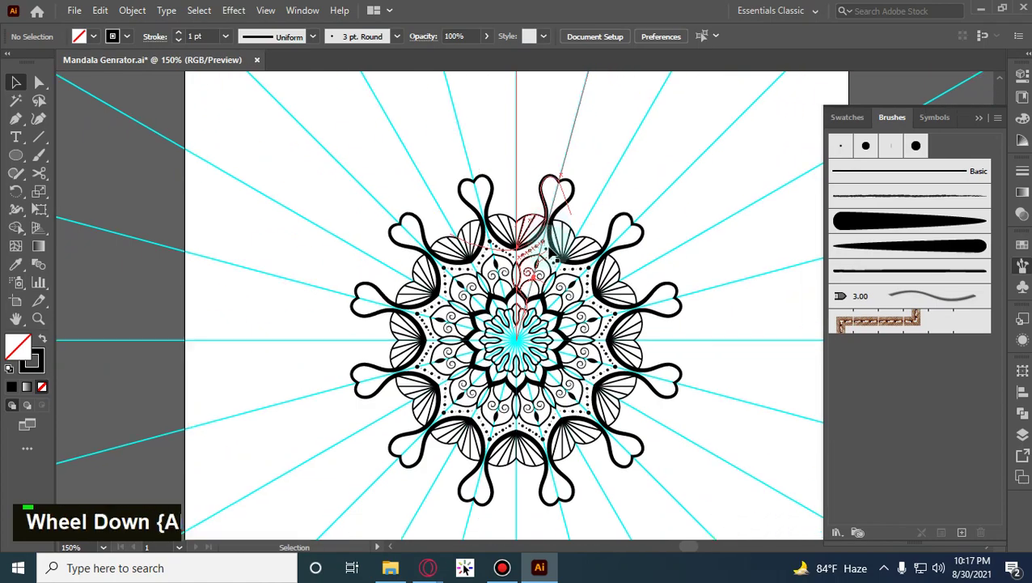
{"action": "scroll", "coordinate": [299, 315], "scroll_direction": "down", "scroll_amount": 1}
{"action": "scroll", "coordinate": [562, 247], "scroll_direction": "up", "scroll_amount": 2, "text": "alt+shift"}
{"action": "scroll", "coordinate": [565, 246], "scroll_direction": "up", "scroll_amount": 2, "text": "alt+shift"}
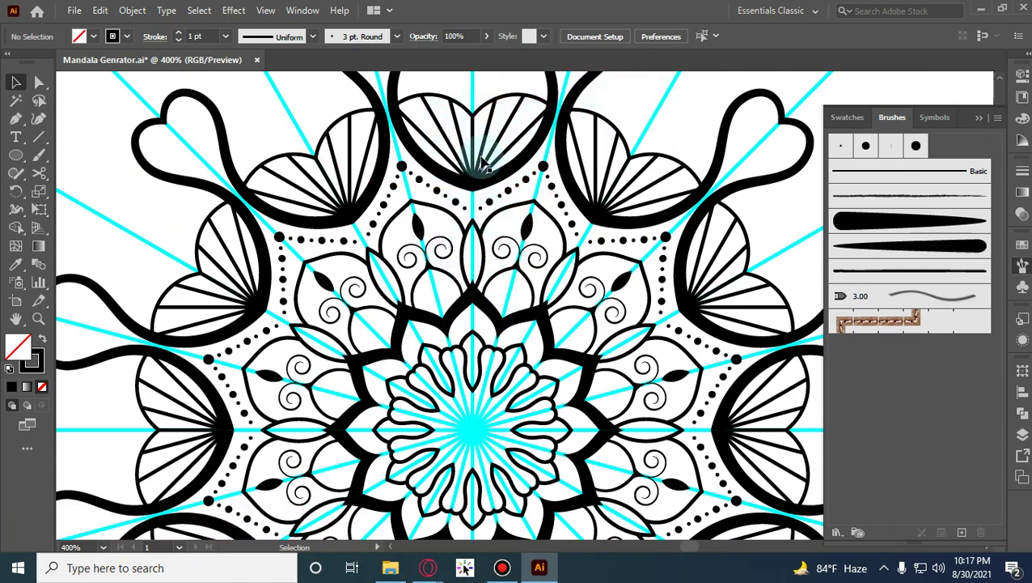
{"action": "scroll", "coordinate": [567, 178], "scroll_direction": "down", "scroll_amount": 2, "text": "alt+shift"}
{"action": "scroll", "coordinate": [601, 310], "scroll_direction": "down", "scroll_amount": 2}
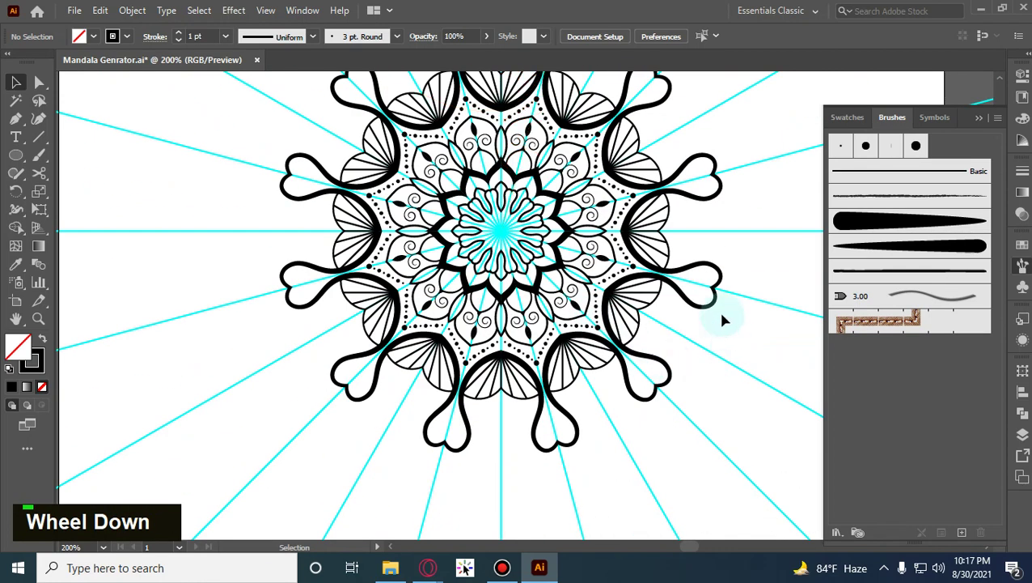
{"action": "left_click_drag", "start_coordinate": [737, 254], "coordinate": [684, 328]}
Set up the Paintbrush with the tapered brush that widens towards its end and a 0.25 pt stroke.
{"action": "scroll", "coordinate": [396, 150], "scroll_direction": "up", "scroll_amount": 3, "text": "alt+shift"}
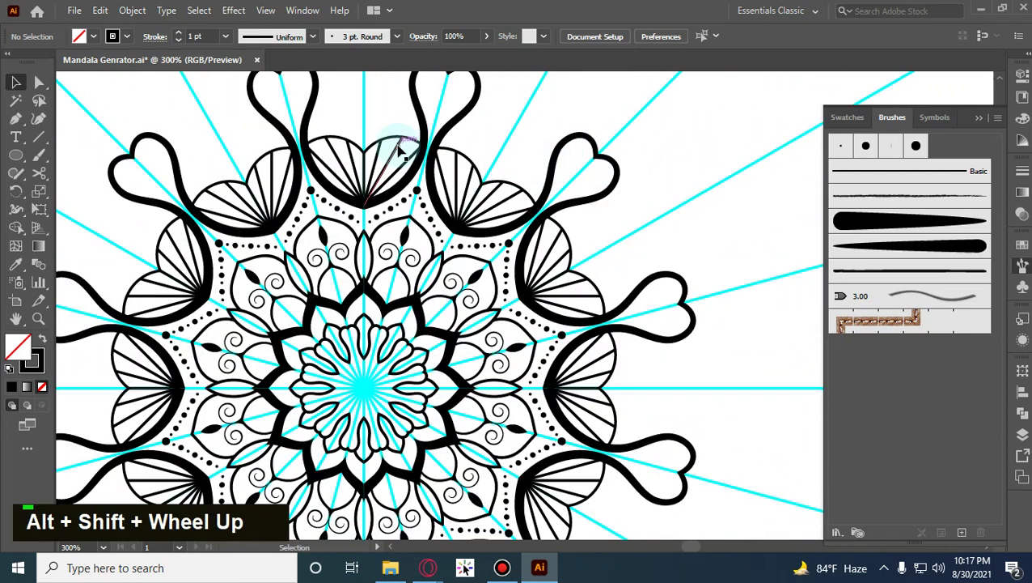
{"action": "scroll", "coordinate": [351, 224], "scroll_direction": "up", "scroll_amount": 2}
{"action": "scroll", "coordinate": [322, 229], "scroll_direction": "up", "scroll_amount": 1}
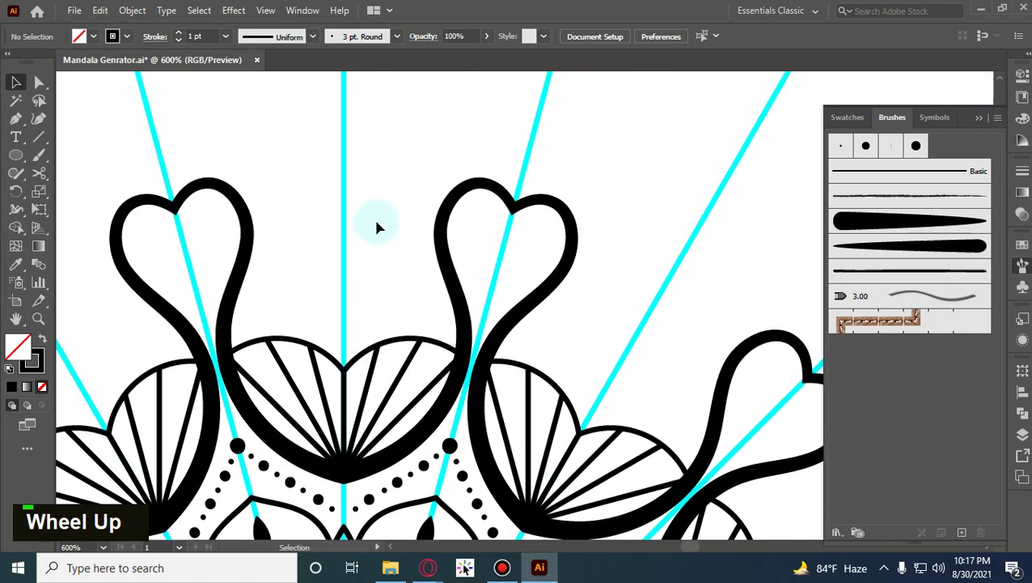
{"action": "left_click", "coordinate": [39, 154]}
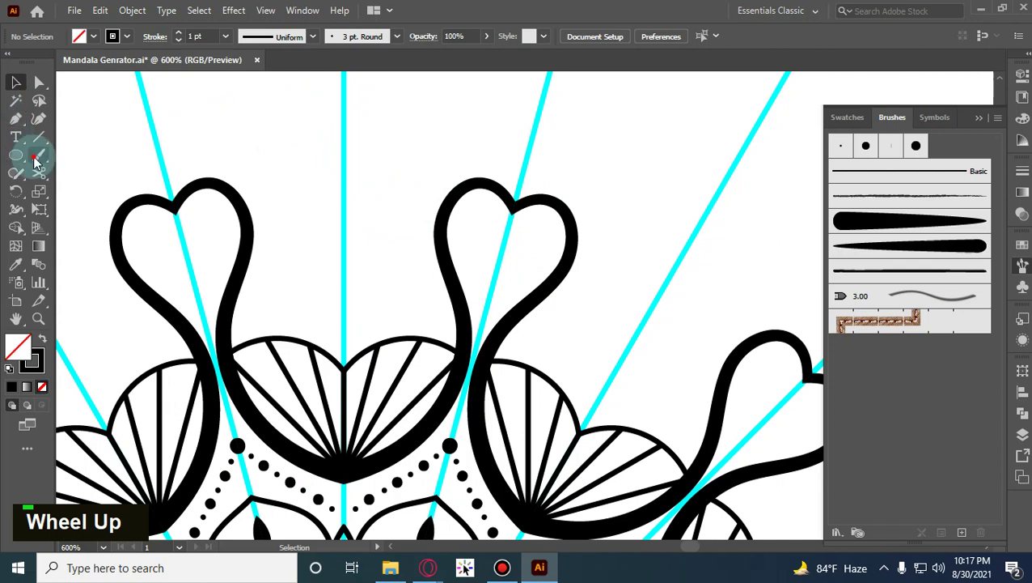
{"action": "left_click", "coordinate": [938, 247]}
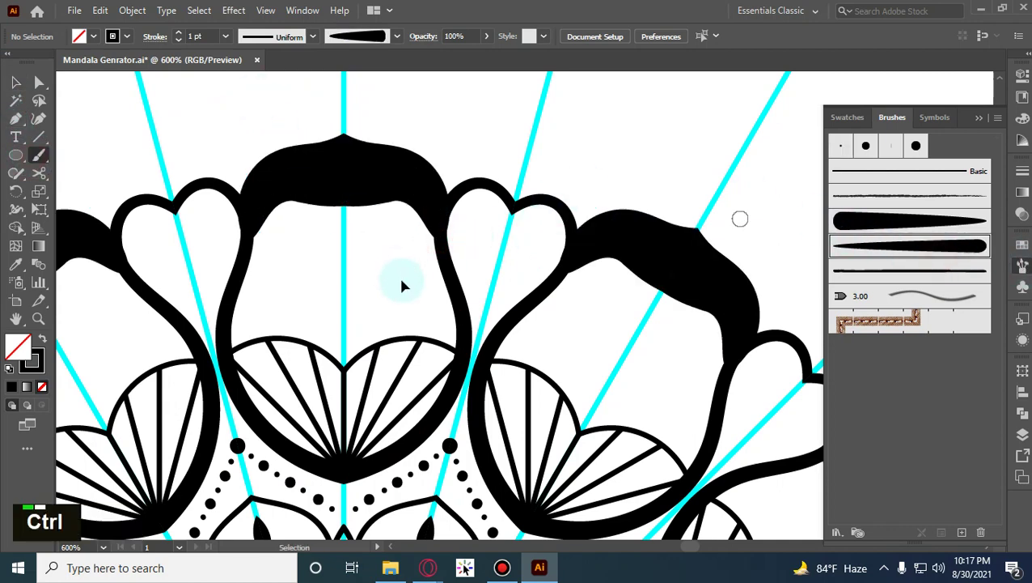
{"action": "scroll", "coordinate": [405, 279], "scroll_direction": "up", "scroll_amount": 1}
{"action": "scroll", "coordinate": [407, 276], "scroll_direction": "up", "scroll_amount": 1}
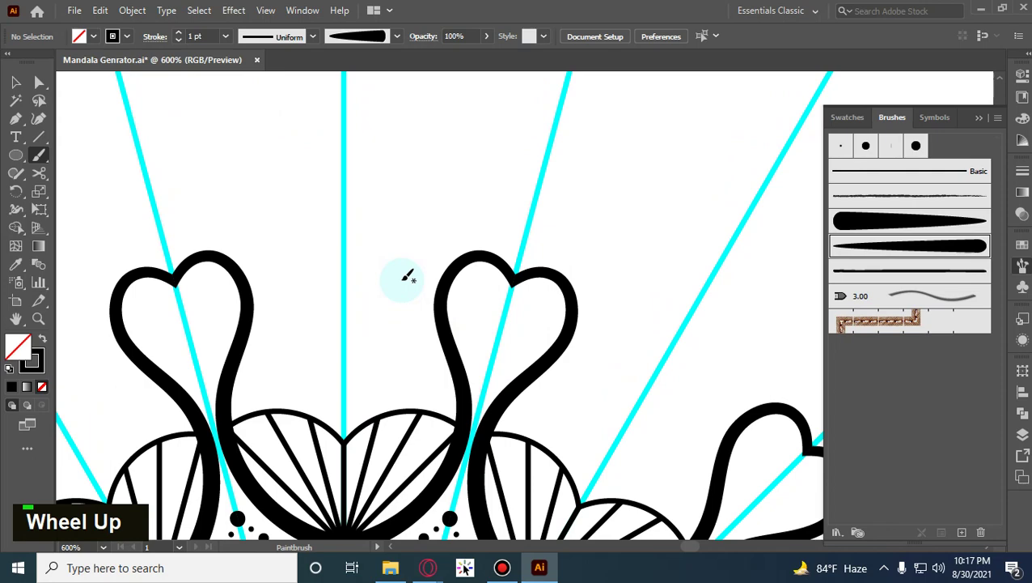
{"action": "double_click", "coordinate": [180, 40]}
{"action": "left_click", "coordinate": [181, 40]}
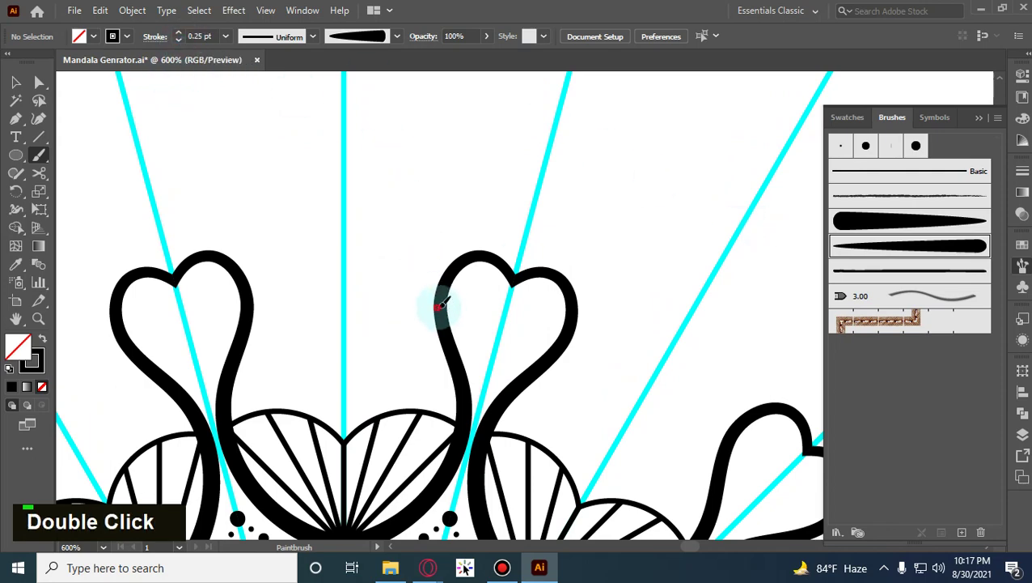
Try several tapered petal outlines from the upper heart right of centre to the vertical guide, undoing each one.
{"action": "left_click_drag", "start_coordinate": [439, 305], "coordinate": [344, 177]}
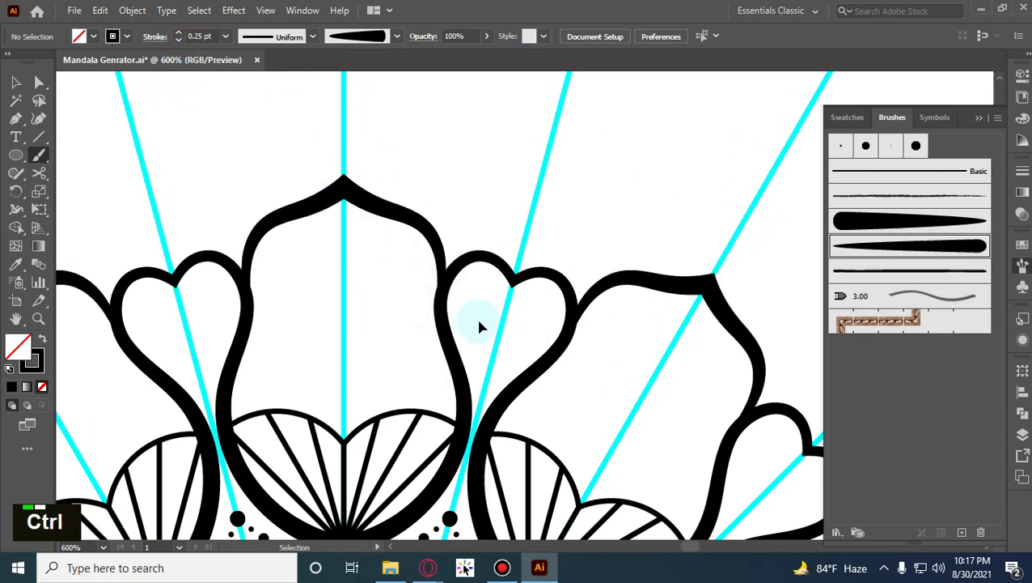
{"action": "key", "text": "ctrl+z"}
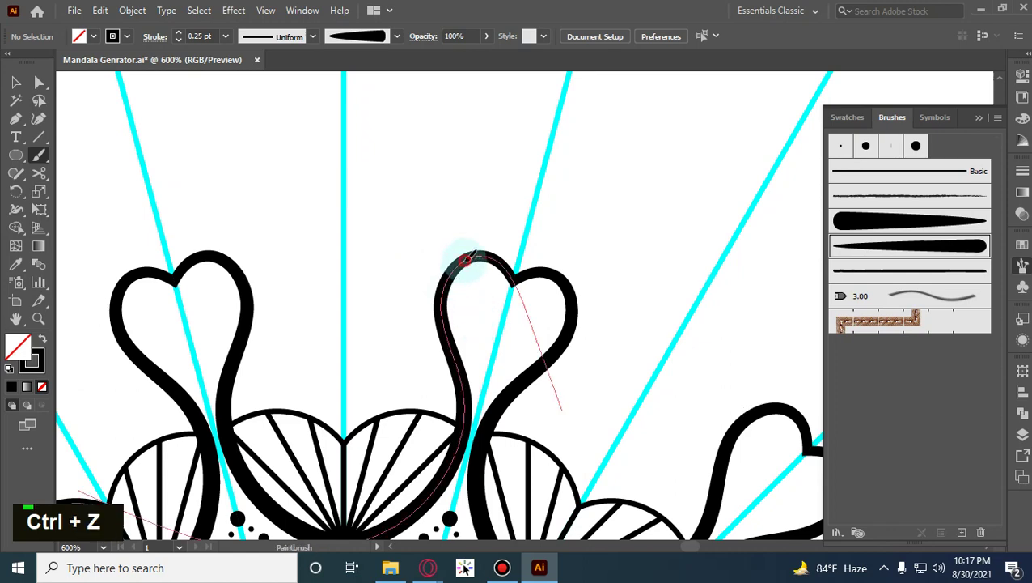
{"action": "mouse_move", "coordinate": [466, 257]}
{"action": "left_mouse_down"}
{"action": "mouse_move", "coordinate": [466, 219]}
{"action": "mouse_move", "coordinate": [361, 164]}
{"action": "left_mouse_up"}
{"action": "left_click_drag", "start_coordinate": [326, 119], "coordinate": [325, 116]}
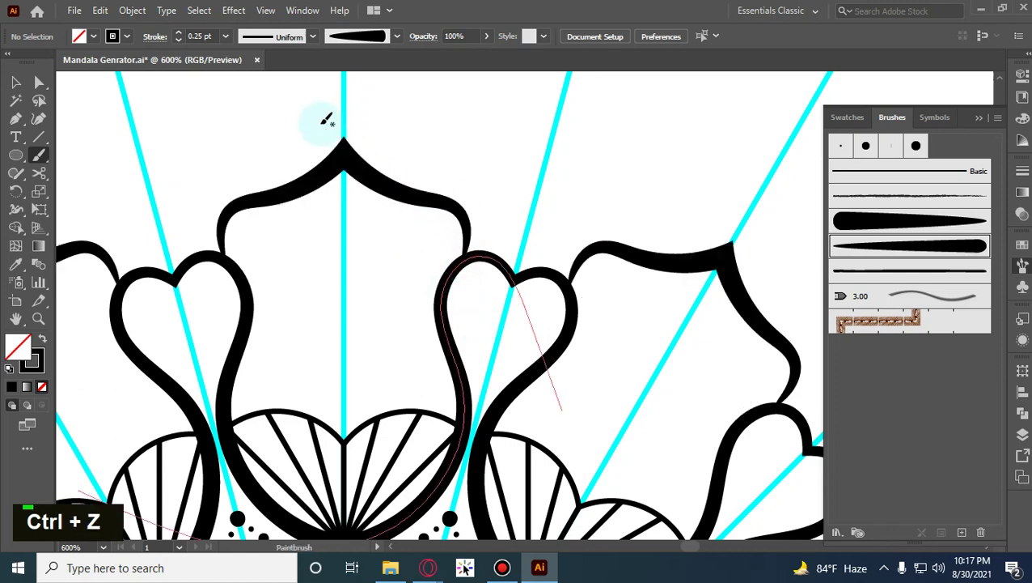
{"action": "key", "text": "ctrl+z"}
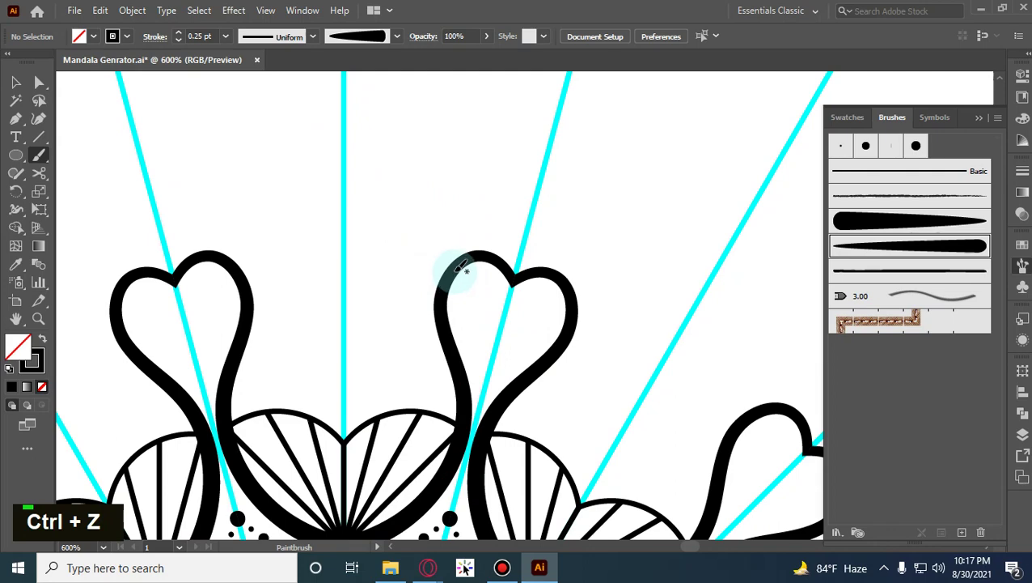
{"action": "mouse_move", "coordinate": [468, 254]}
{"action": "left_mouse_down"}
{"action": "mouse_move", "coordinate": [466, 214]}
{"action": "mouse_move", "coordinate": [437, 183]}
{"action": "mouse_move", "coordinate": [402, 176]}
{"action": "mouse_move", "coordinate": [339, 125]}
{"action": "left_mouse_up"}
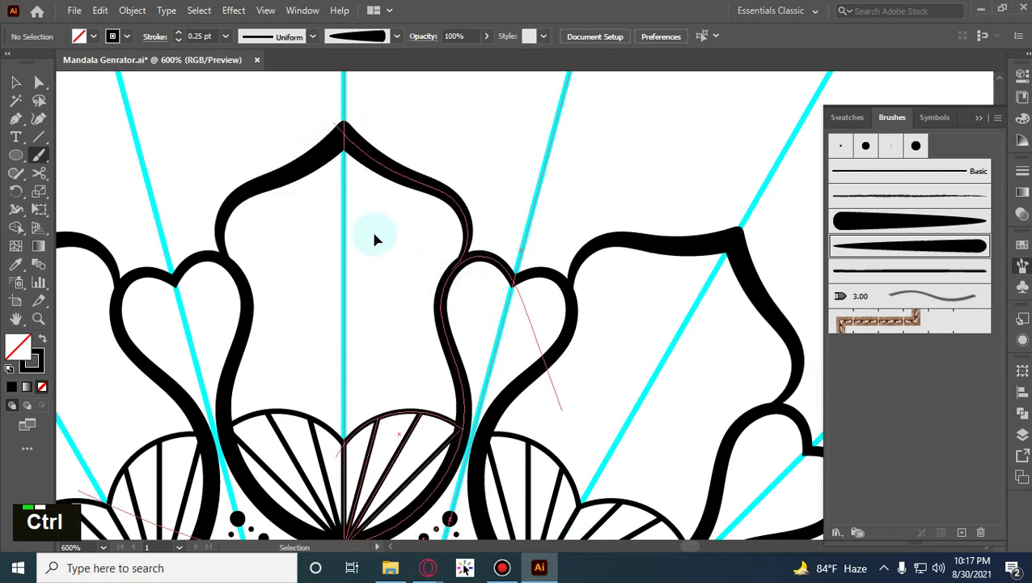
{"action": "key", "text": "ctrl+z"}
Try the same petal outline with the oppositely tapered brush, thick at its start, and undo it.
{"action": "left_click", "coordinate": [870, 220]}
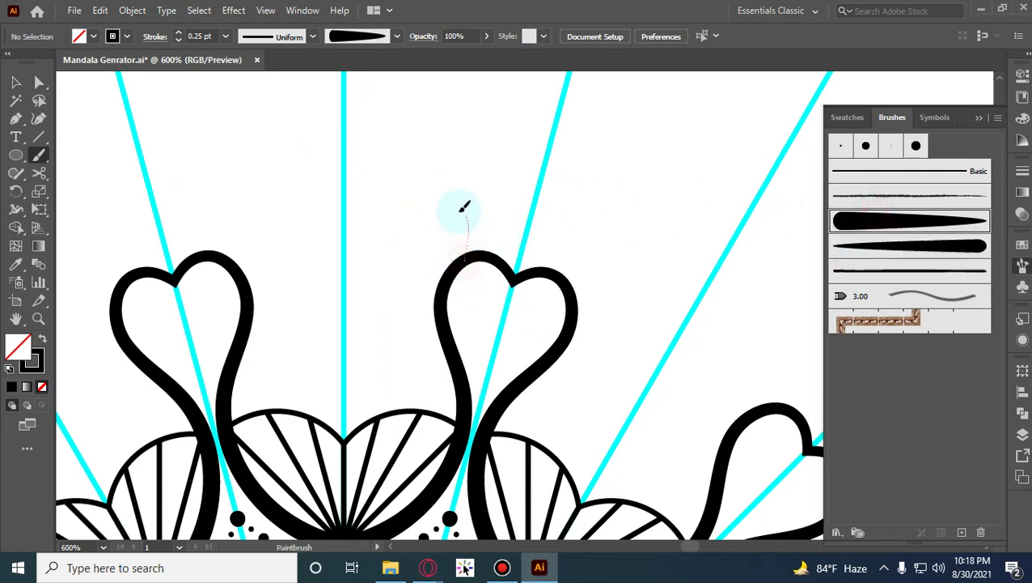
{"action": "mouse_move", "coordinate": [464, 208]}
{"action": "left_mouse_down"}
{"action": "mouse_move", "coordinate": [339, 128]}
{"action": "mouse_move", "coordinate": [330, 111]}
{"action": "left_mouse_up"}
{"action": "key", "text": "ctrl+z"}
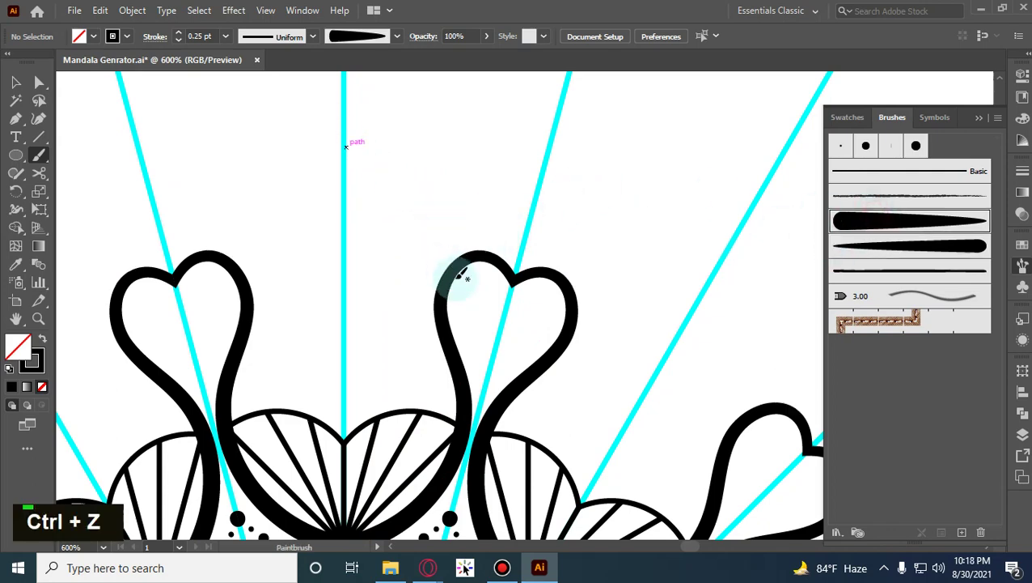
Paint a curved petal outline from the heart's top to the vertical guide with the even-width line brush and set its stroke to 0.75 pt.
{"action": "left_click", "coordinate": [848, 271]}
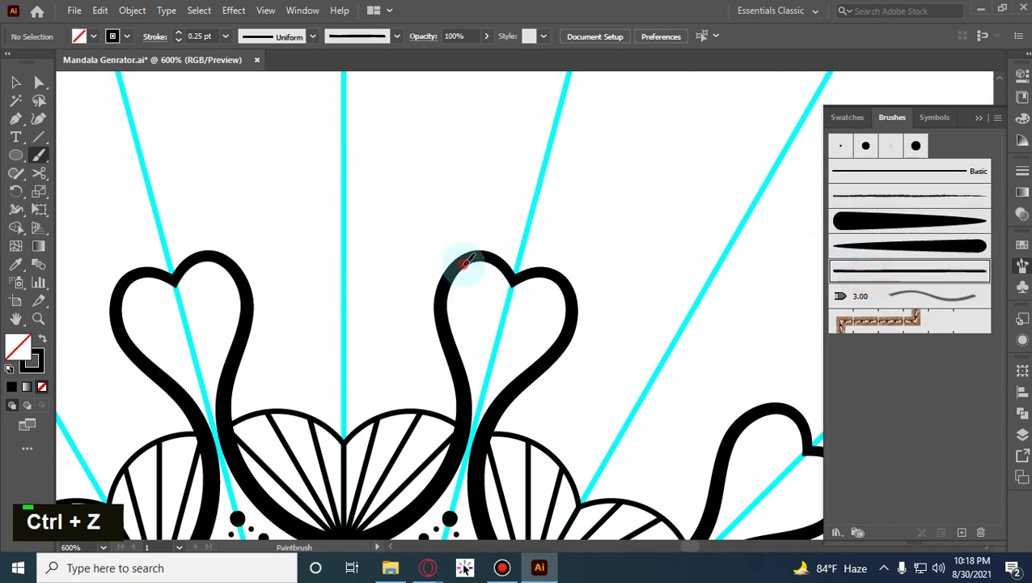
{"action": "mouse_move", "coordinate": [464, 263]}
{"action": "left_mouse_down"}
{"action": "mouse_move", "coordinate": [421, 187]}
{"action": "mouse_move", "coordinate": [346, 147]}
{"action": "mouse_move", "coordinate": [338, 130]}
{"action": "left_mouse_up"}
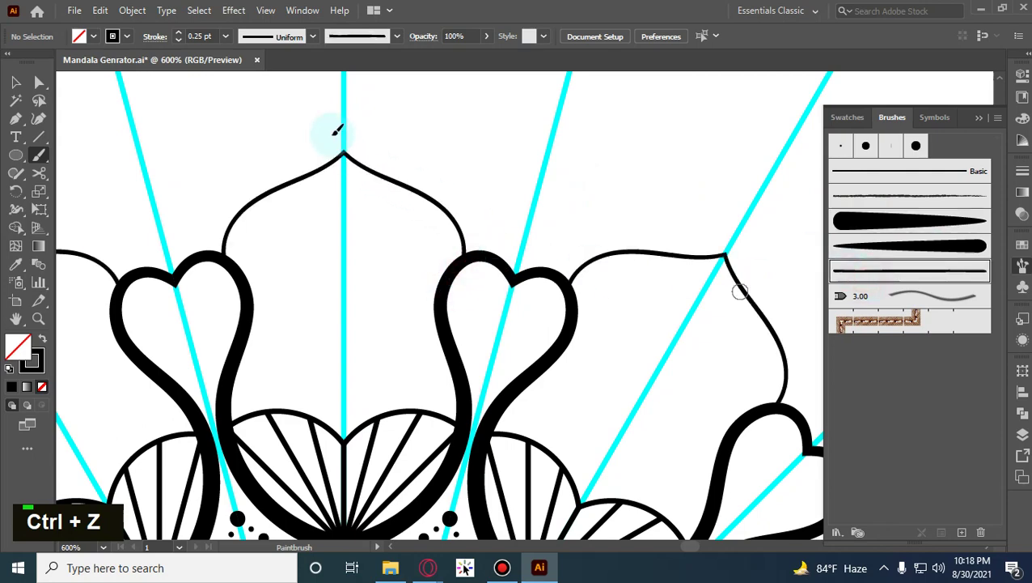
{"action": "left_click", "coordinate": [15, 82]}
{"action": "double_click", "coordinate": [393, 148]}
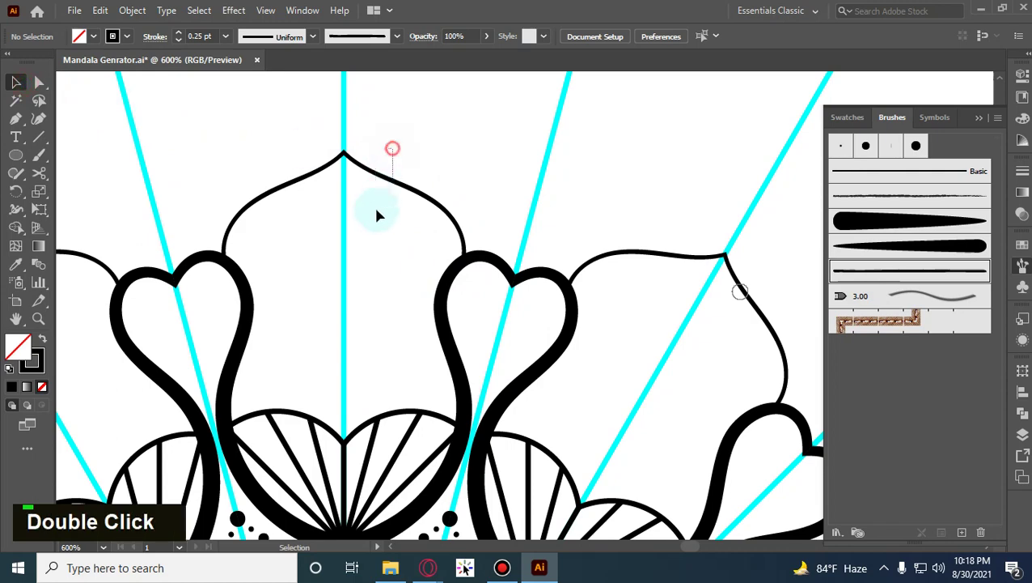
{"action": "left_click", "coordinate": [183, 37]}
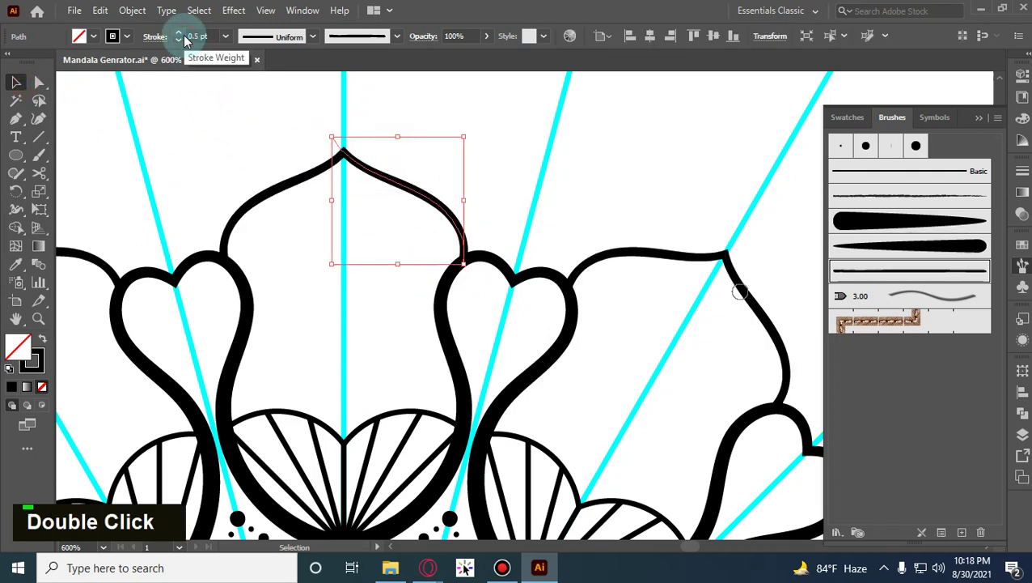
{"action": "left_click", "coordinate": [201, 165]}
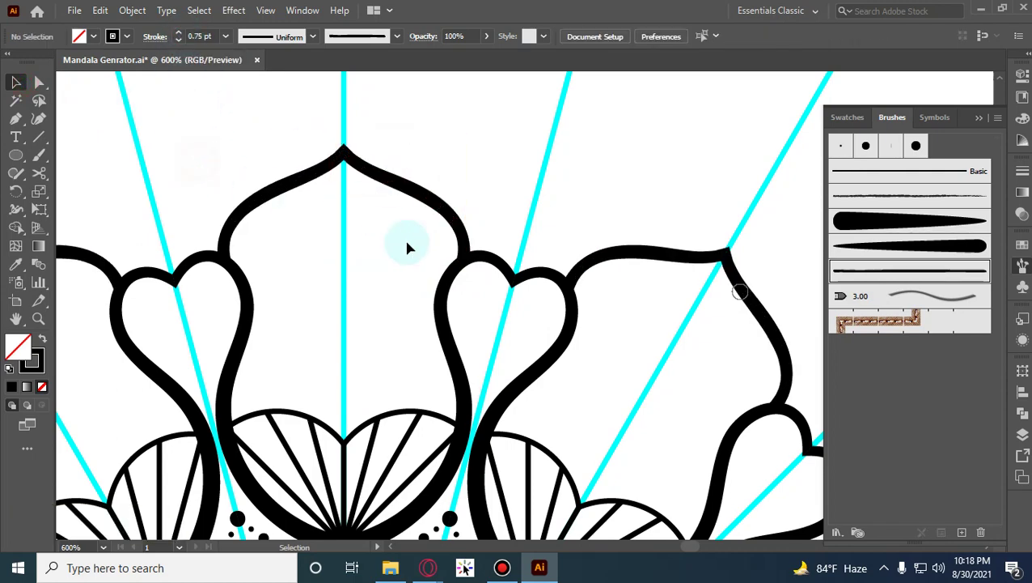
{"action": "scroll", "coordinate": [404, 238], "scroll_direction": "down", "scroll_amount": 4}
{"action": "scroll", "coordinate": [413, 239], "scroll_direction": "down", "scroll_amount": 2}
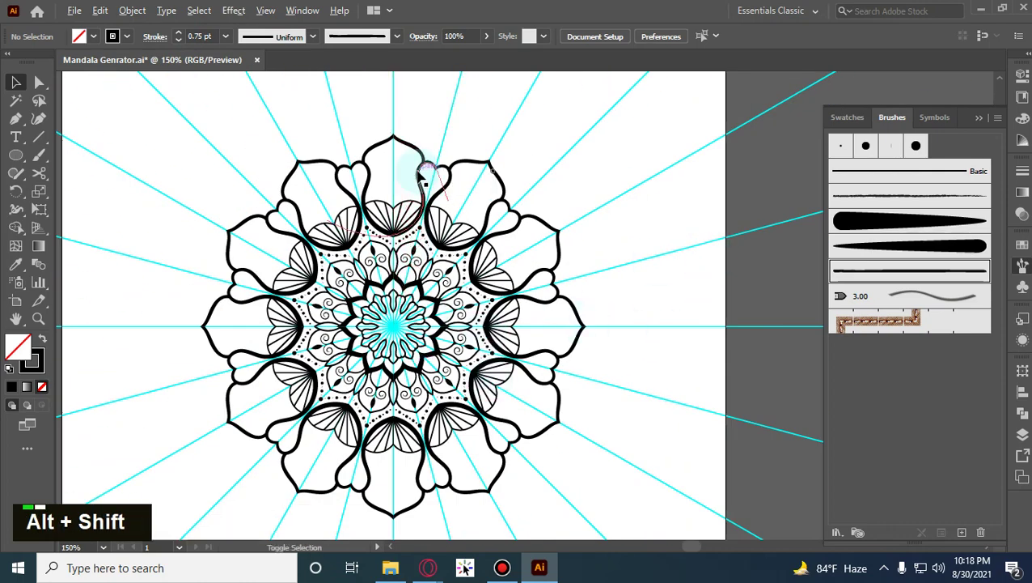
{"action": "scroll", "coordinate": [421, 170], "scroll_direction": "up", "scroll_amount": 2}
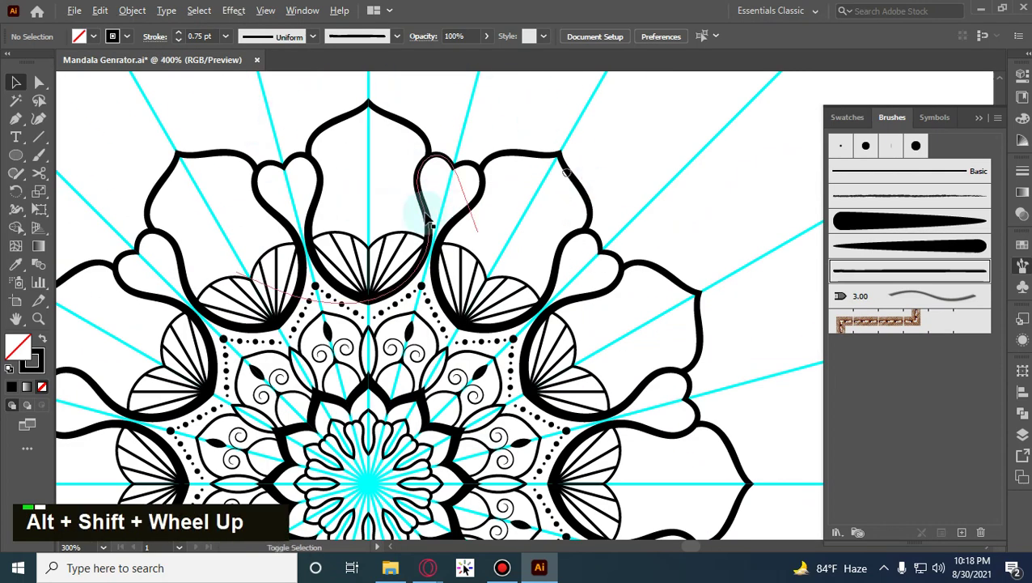
{"action": "scroll", "coordinate": [366, 210], "scroll_direction": "up", "scroll_amount": 2}
{"action": "scroll", "coordinate": [333, 241], "scroll_direction": "up", "scroll_amount": 1}
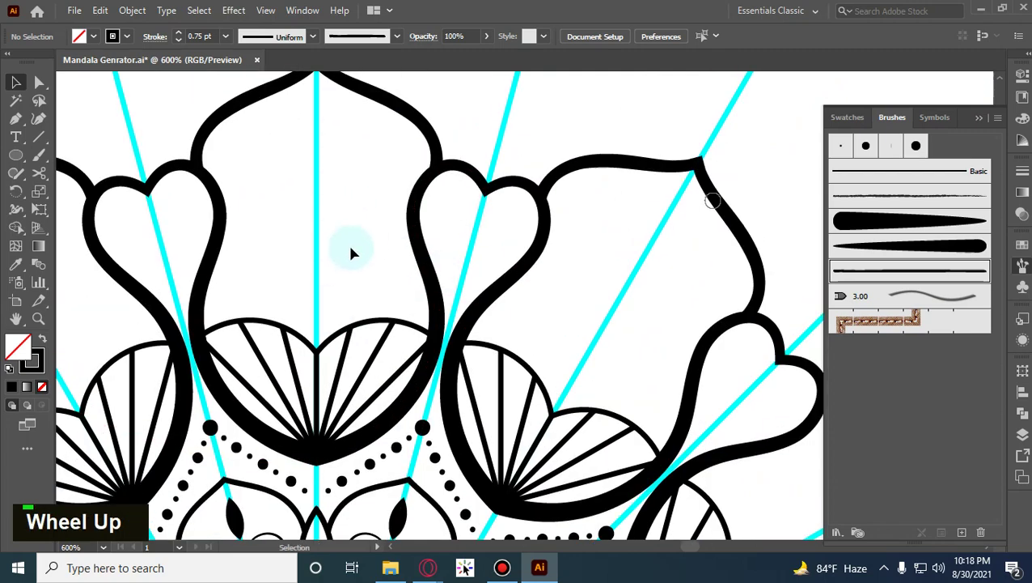
Paint a slender leaf outline with flared lower ends along the vertical guide inside the upper petal using the Paintbrush, undoing unwanted attempts.
{"action": "scroll", "coordinate": [350, 251], "scroll_direction": "up", "scroll_amount": 1}
{"action": "scroll", "coordinate": [360, 259], "scroll_direction": "down", "scroll_amount": 1}
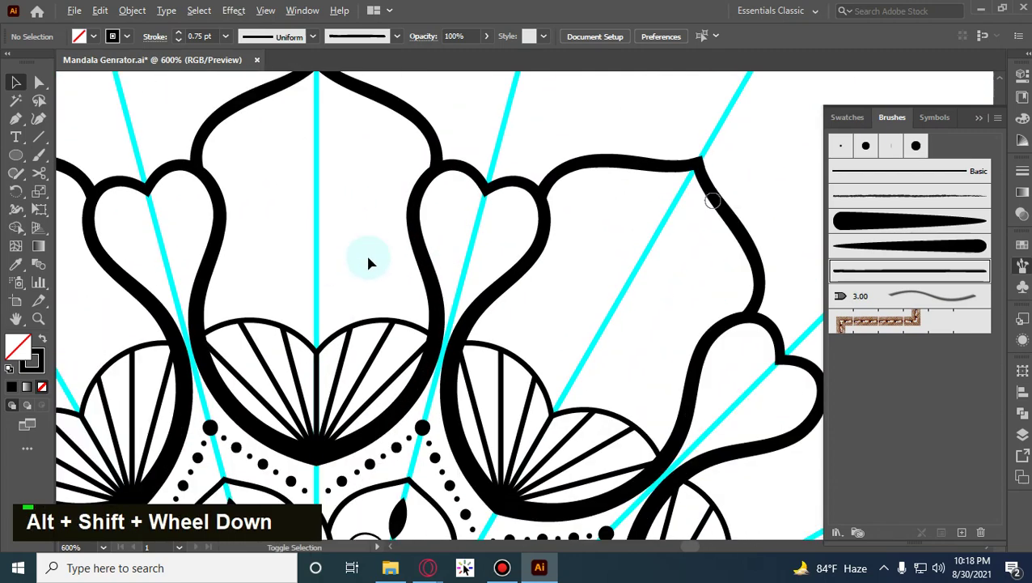
{"action": "scroll", "coordinate": [340, 251], "scroll_direction": "up", "scroll_amount": 1}
{"action": "left_click", "coordinate": [38, 154]}
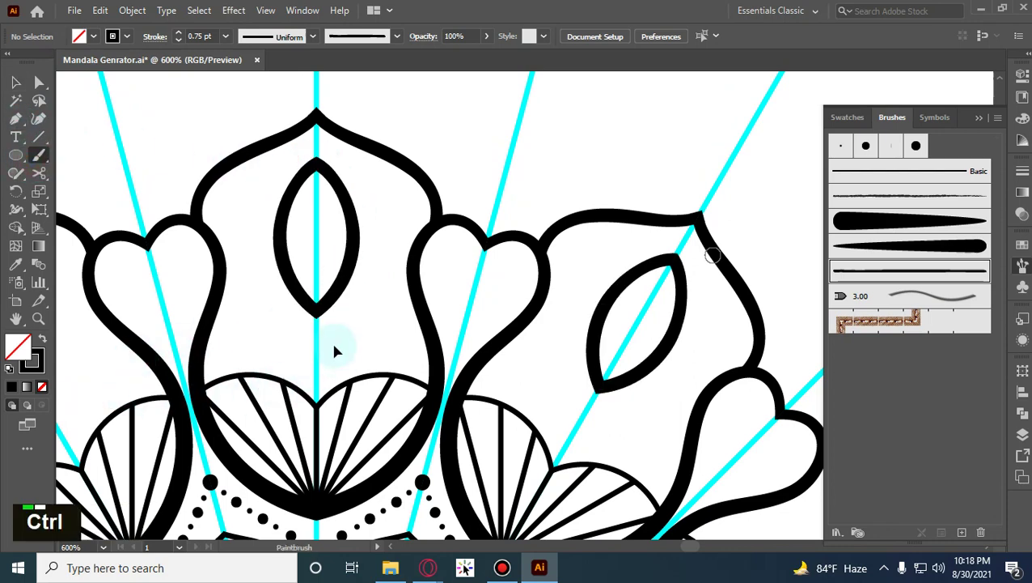
{"action": "key", "text": "ctrl+z"}
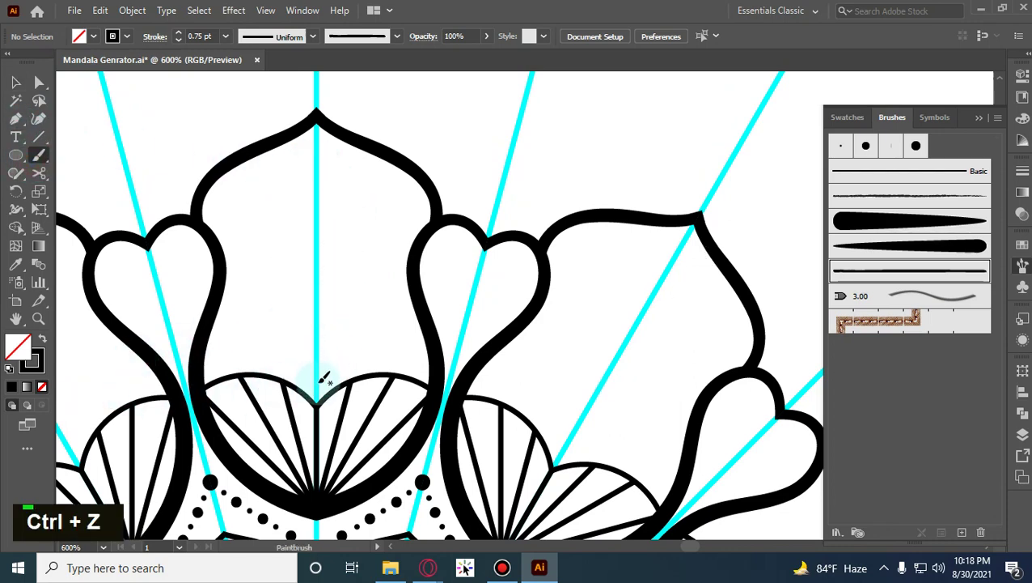
{"action": "key", "text": "ctrl+shift+z"}
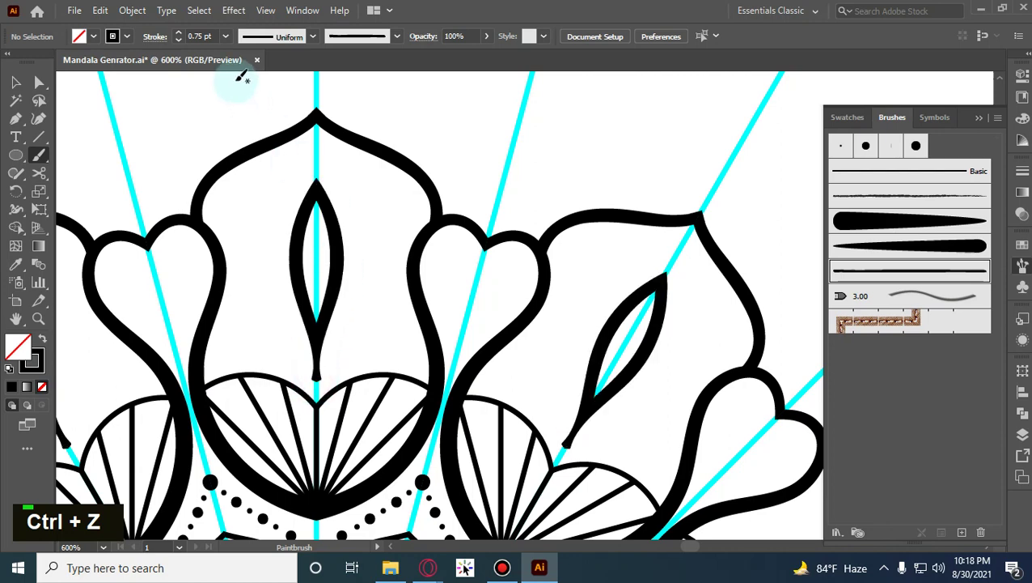
{"action": "key", "text": "ctrl+z"}
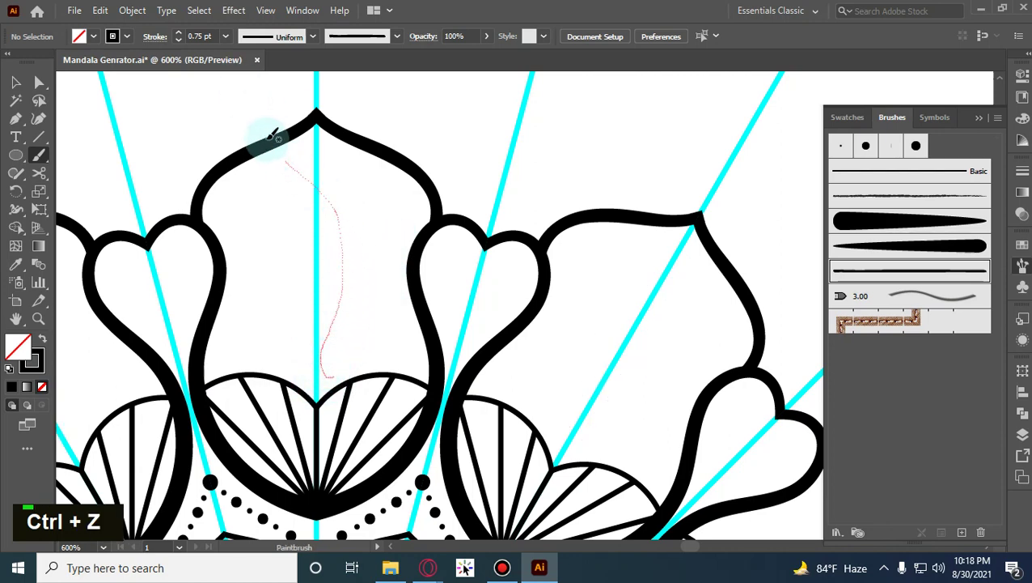
{"action": "key", "text": "ctrl+shift+z"}
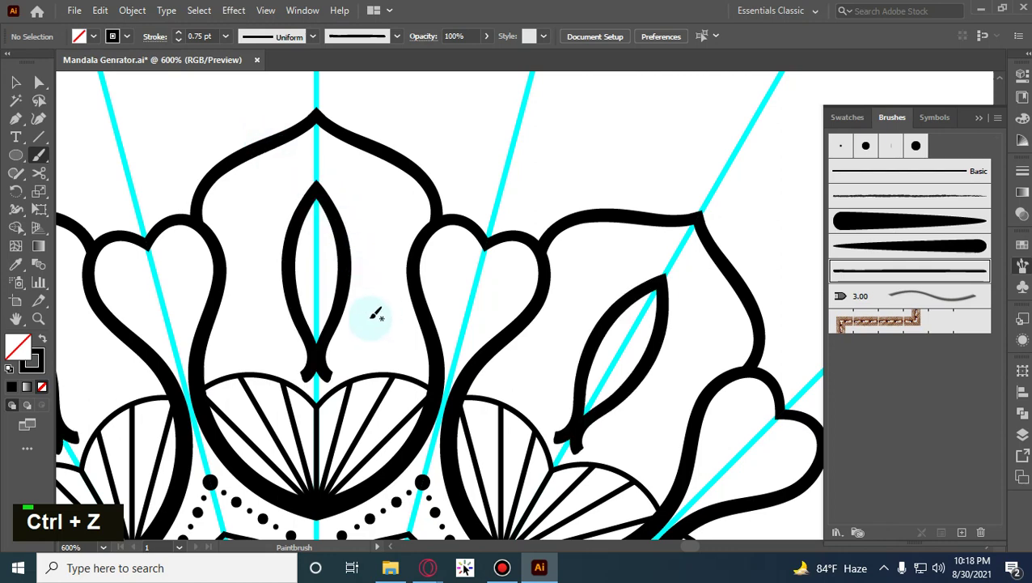
Try the symmetric lens-shaped width profile on the slender leaf outline inside the petal.
{"action": "double_click", "coordinate": [18, 81]}
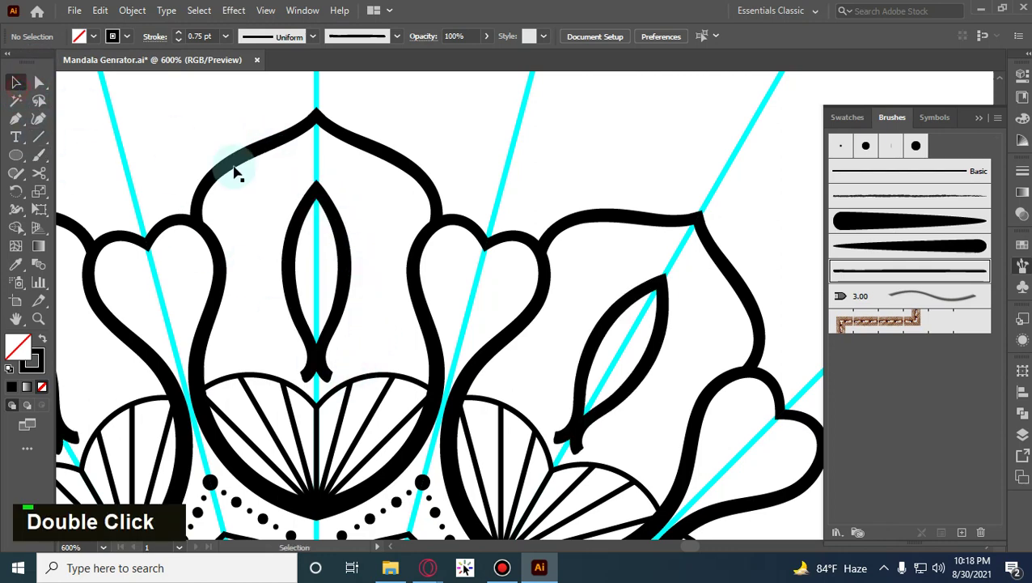
{"action": "left_click", "coordinate": [340, 247]}
{"action": "left_click", "coordinate": [311, 37]}
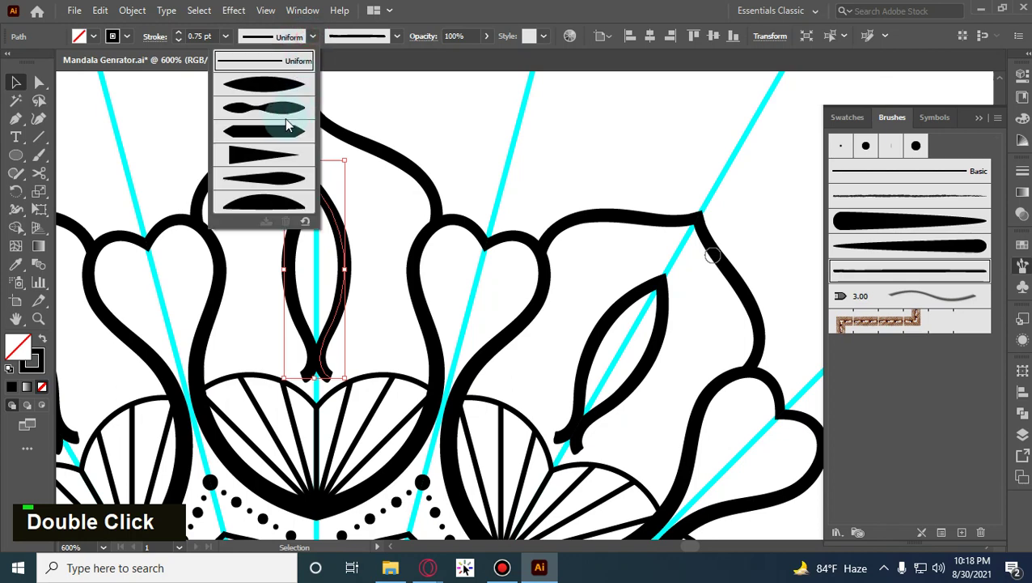
{"action": "left_click", "coordinate": [272, 84]}
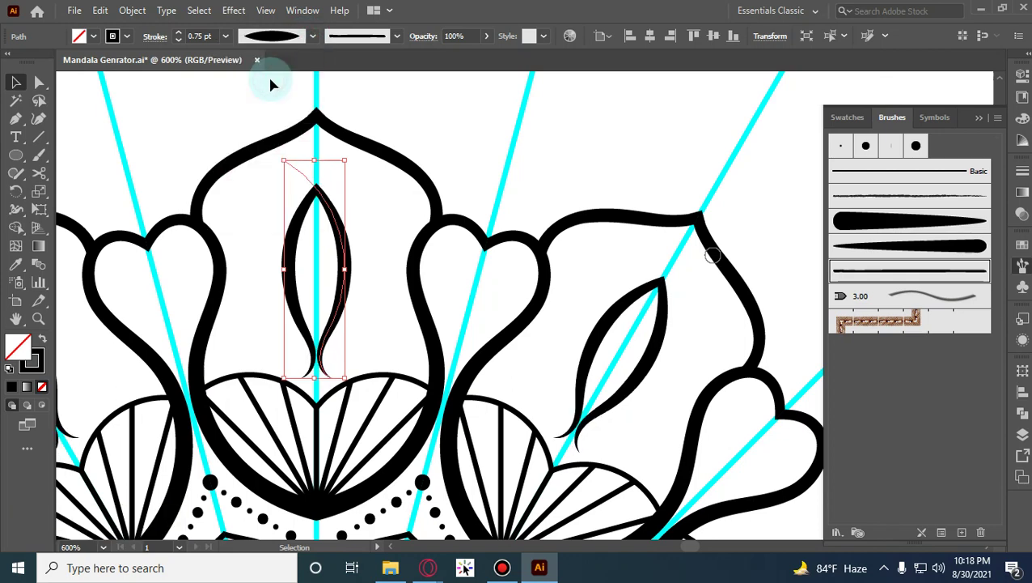
{"action": "left_click", "coordinate": [363, 315]}
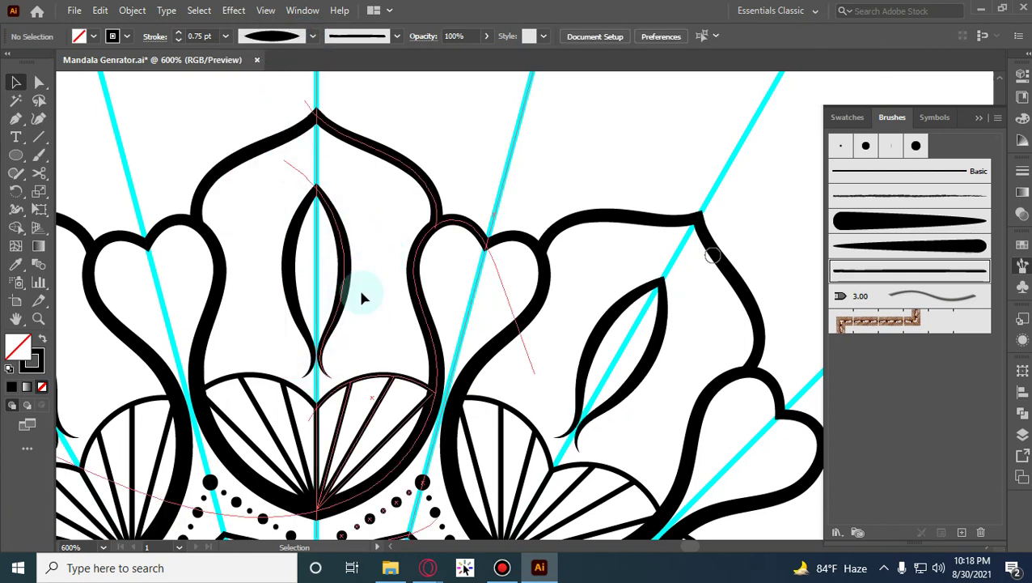
Apply the width profile with a long thin taper and its widest part near one end to the leaf outline.
{"action": "scroll", "coordinate": [359, 326], "scroll_direction": "down", "scroll_amount": 2, "text": "alt+shift"}
{"action": "scroll", "coordinate": [353, 315], "scroll_direction": "down", "scroll_amount": 1, "text": "alt+shift"}
{"action": "scroll", "coordinate": [323, 258], "scroll_direction": "up", "scroll_amount": 3, "text": "alt+shift"}
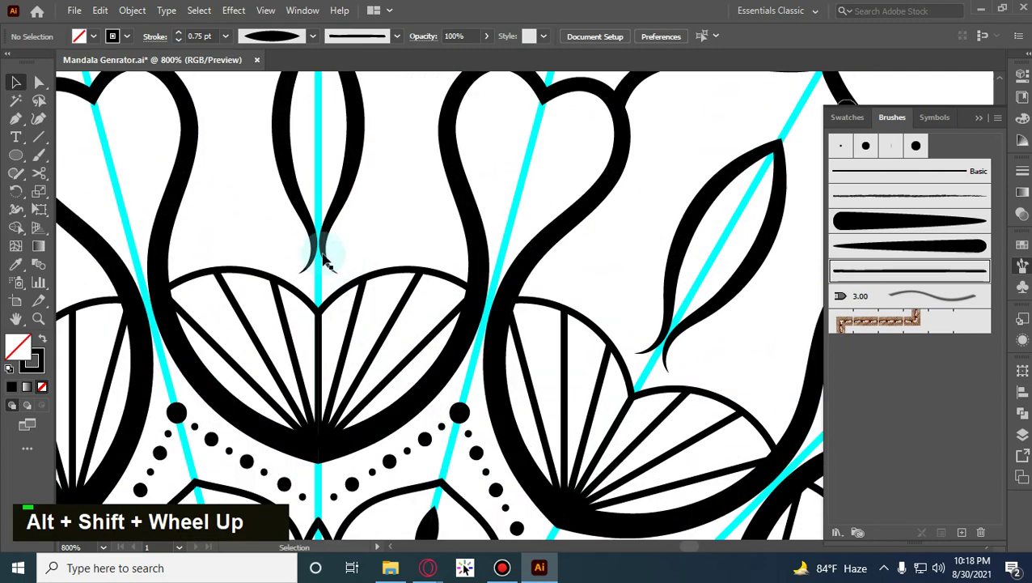
{"action": "left_click", "coordinate": [316, 174]}
{"action": "left_click", "coordinate": [312, 36]}
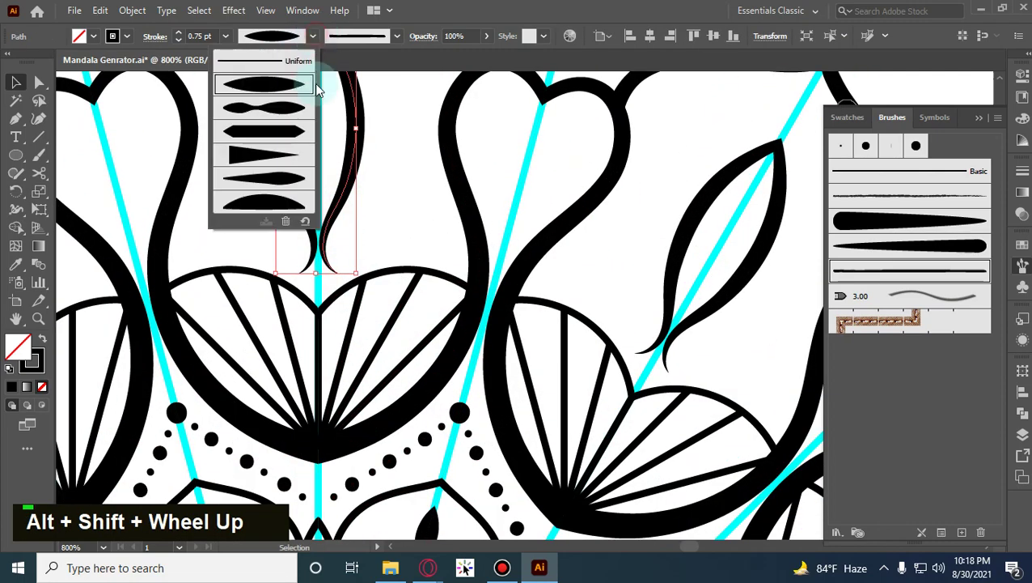
{"action": "left_click", "coordinate": [275, 193]}
{"action": "scroll", "coordinate": [358, 248], "scroll_direction": "up", "scroll_amount": 3}
{"action": "left_click", "coordinate": [386, 226]}
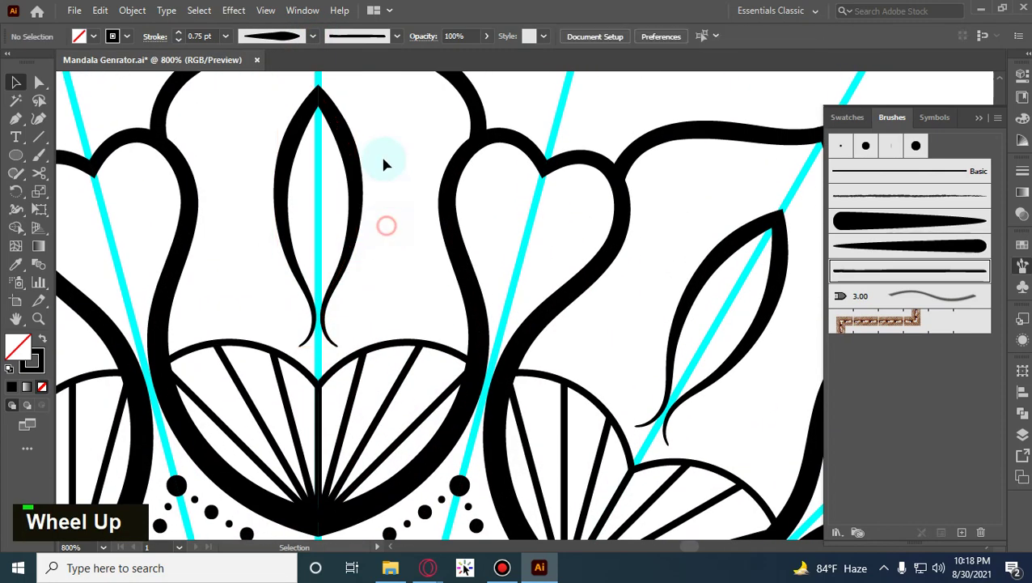
Draw a small unfilled circle with a 1 pt black stroke beside the leaf's lower end, just above the scalloped fan.
{"action": "scroll", "coordinate": [357, 258], "scroll_direction": "down", "scroll_amount": 4, "text": "alt+shift"}
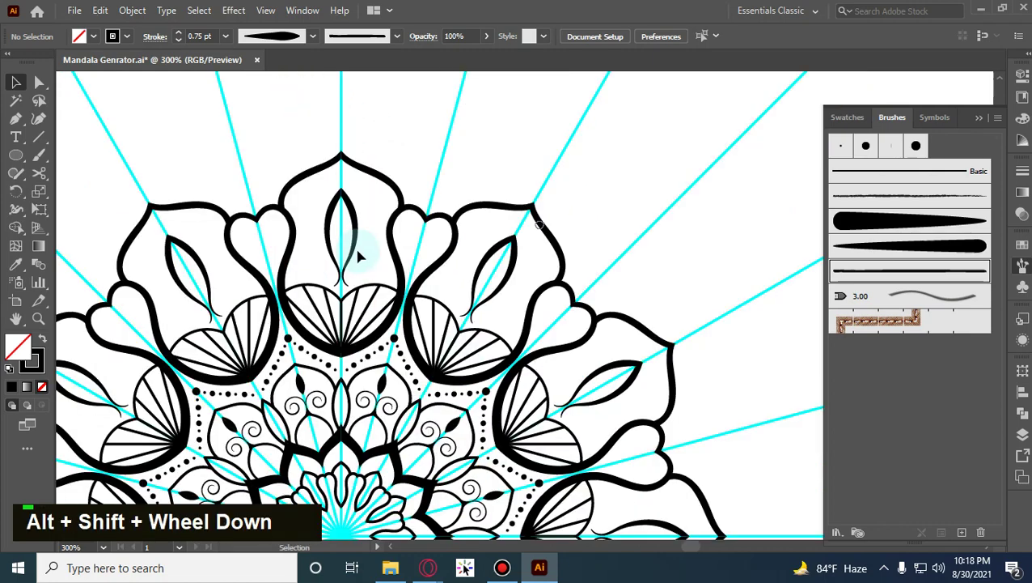
{"action": "scroll", "coordinate": [357, 258], "scroll_direction": "down", "scroll_amount": 1}
{"action": "scroll", "coordinate": [402, 158], "scroll_direction": "up", "scroll_amount": 2, "text": "alt+shift"}
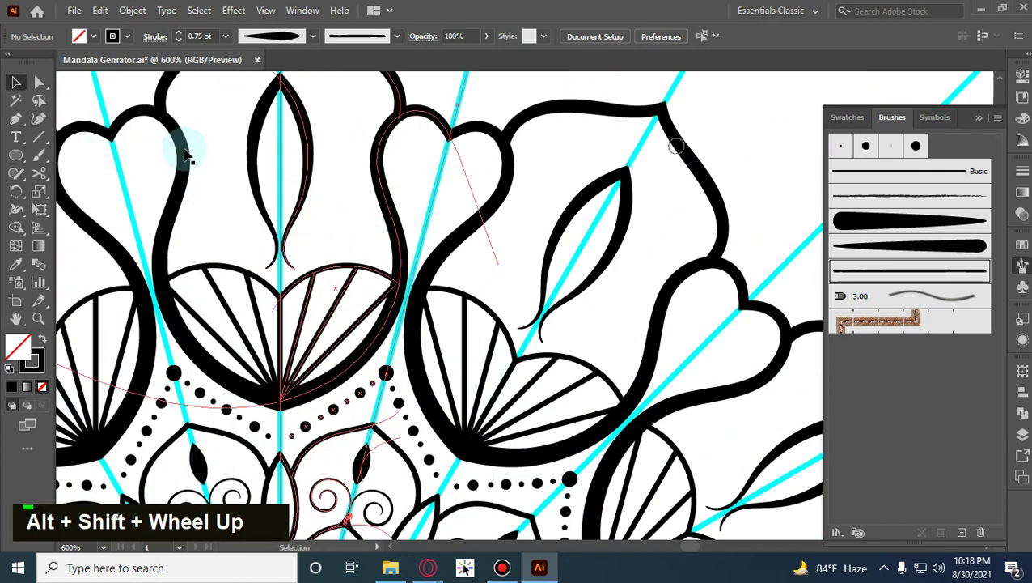
{"action": "right_click", "coordinate": [15, 160]}
{"action": "left_click", "coordinate": [48, 189]}
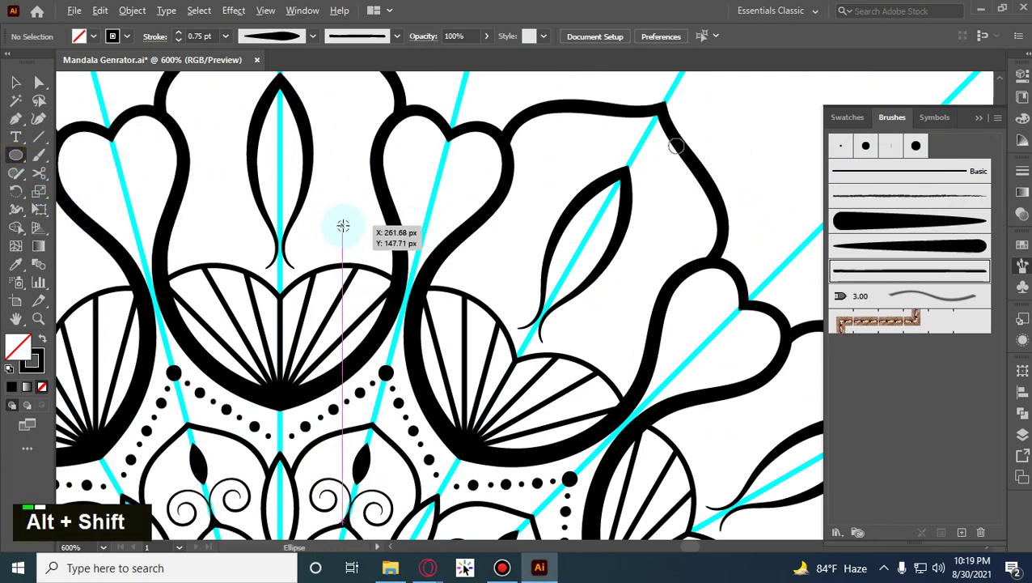
{"action": "left_click_drag", "start_coordinate": [344, 228], "coordinate": [367, 249]}
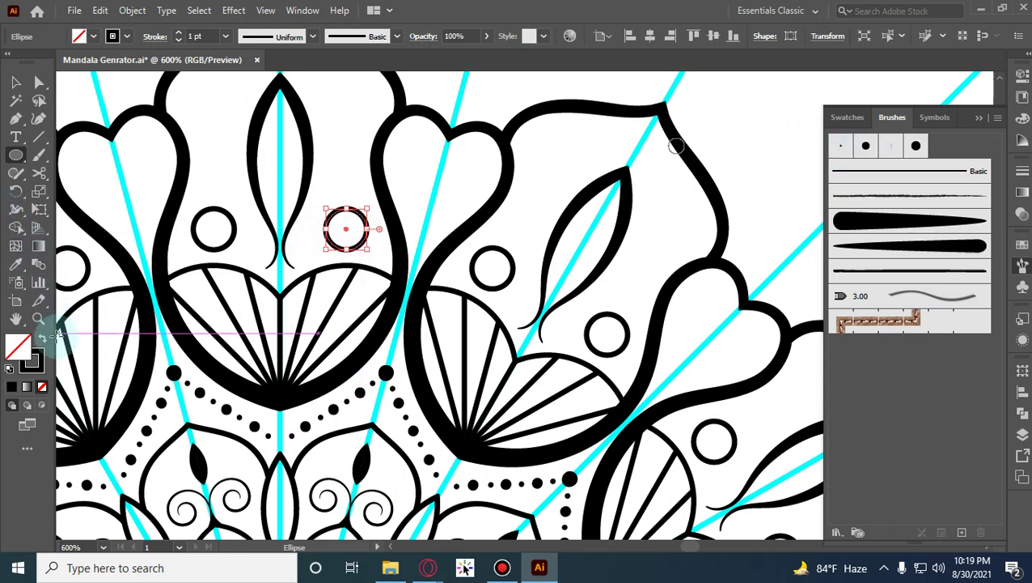
{"action": "left_click", "coordinate": [43, 341]}
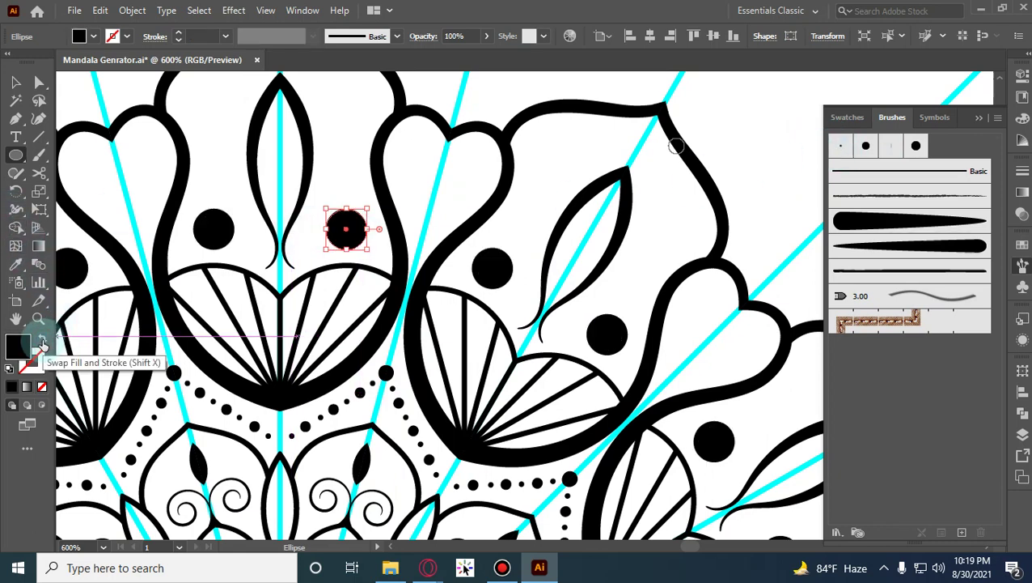
{"action": "left_click", "coordinate": [43, 341]}
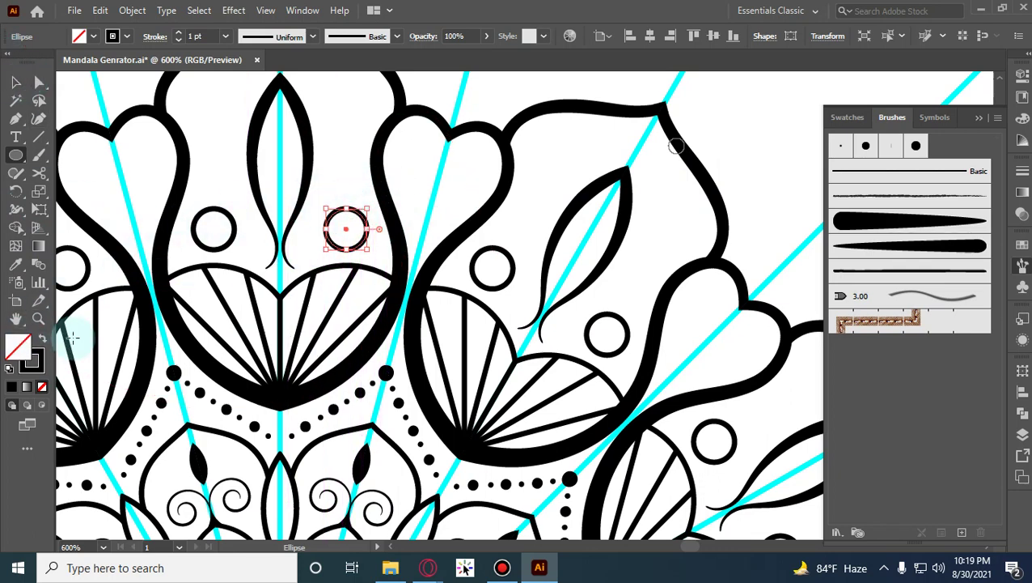
{"action": "left_click", "coordinate": [19, 77]}
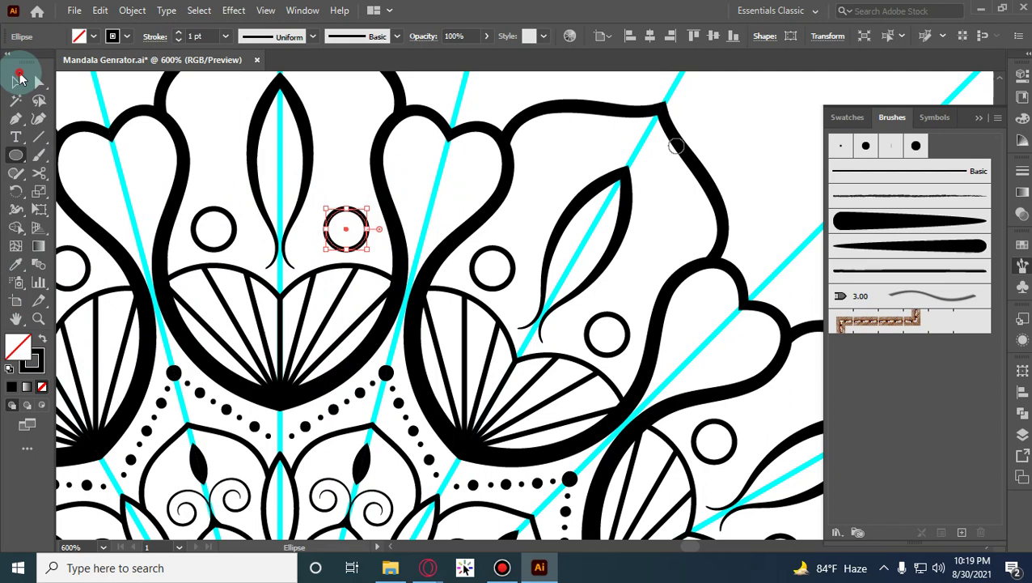
{"action": "left_click", "coordinate": [342, 183]}
Draw a Pen curve from the vertical guide above the leaf, around its side and down to the small circle's centre.
{"action": "scroll", "coordinate": [353, 224], "scroll_direction": "up", "scroll_amount": 2}
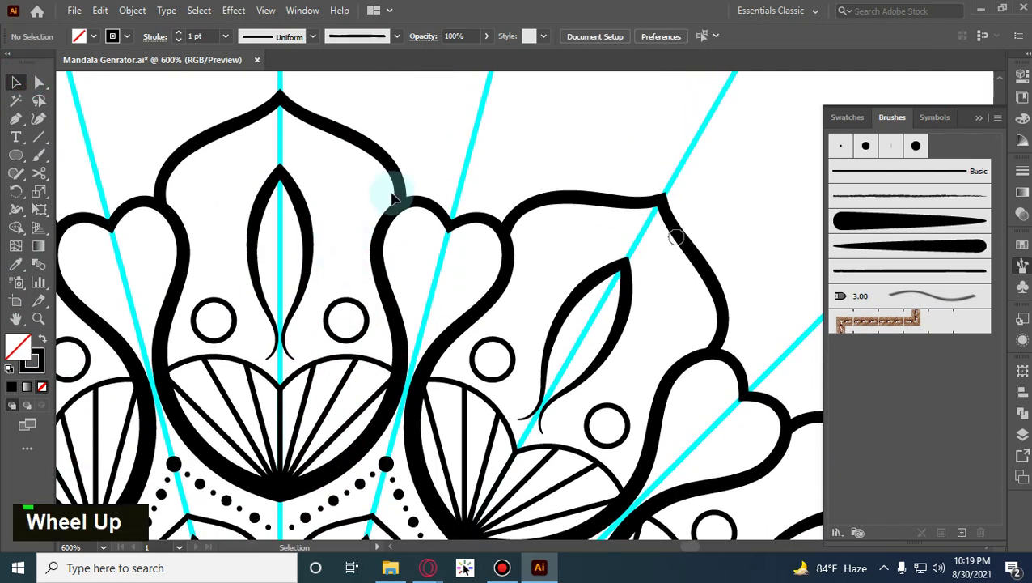
{"action": "left_click", "coordinate": [19, 118]}
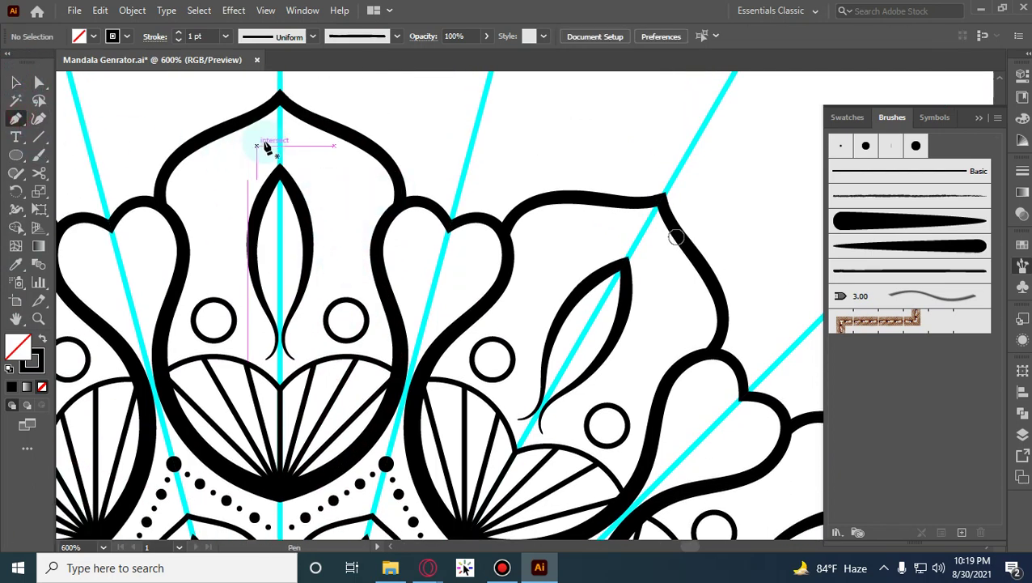
{"action": "left_click", "coordinate": [271, 131]}
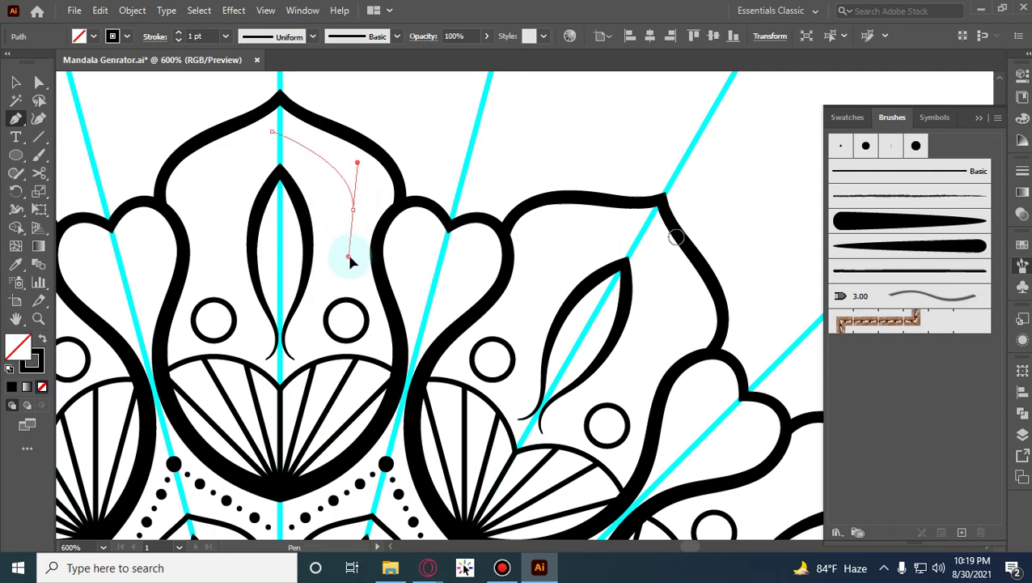
{"action": "left_click_drag", "start_coordinate": [353, 259], "coordinate": [348, 325]}
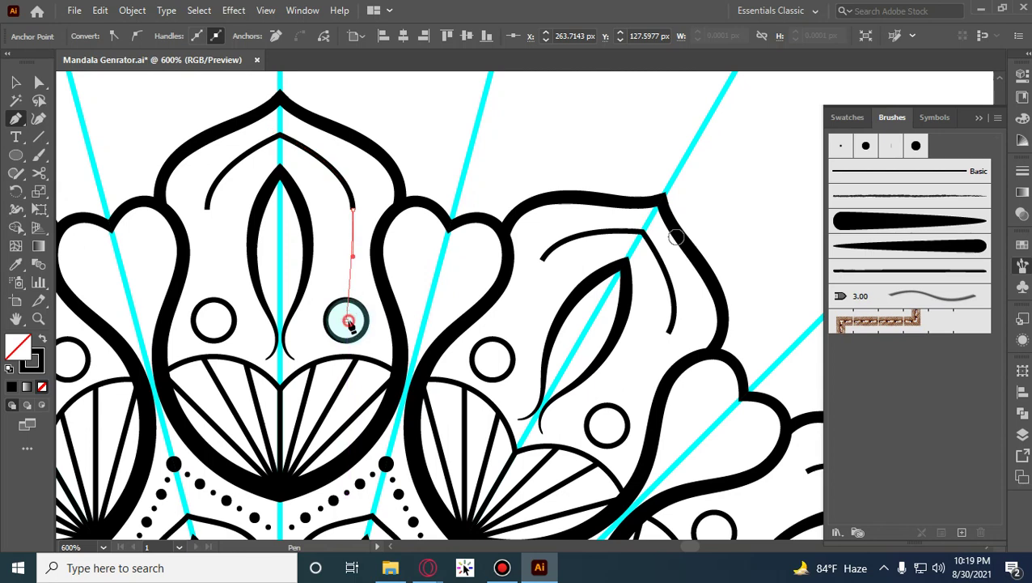
{"action": "left_click", "coordinate": [348, 322]}
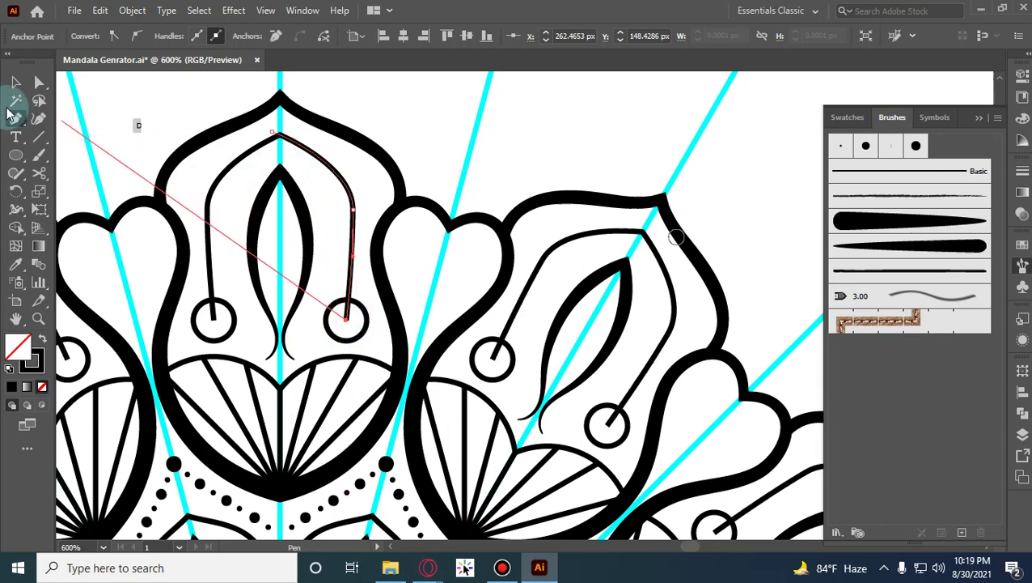
{"action": "left_click", "coordinate": [9, 86]}
{"action": "left_click", "coordinate": [387, 131]}
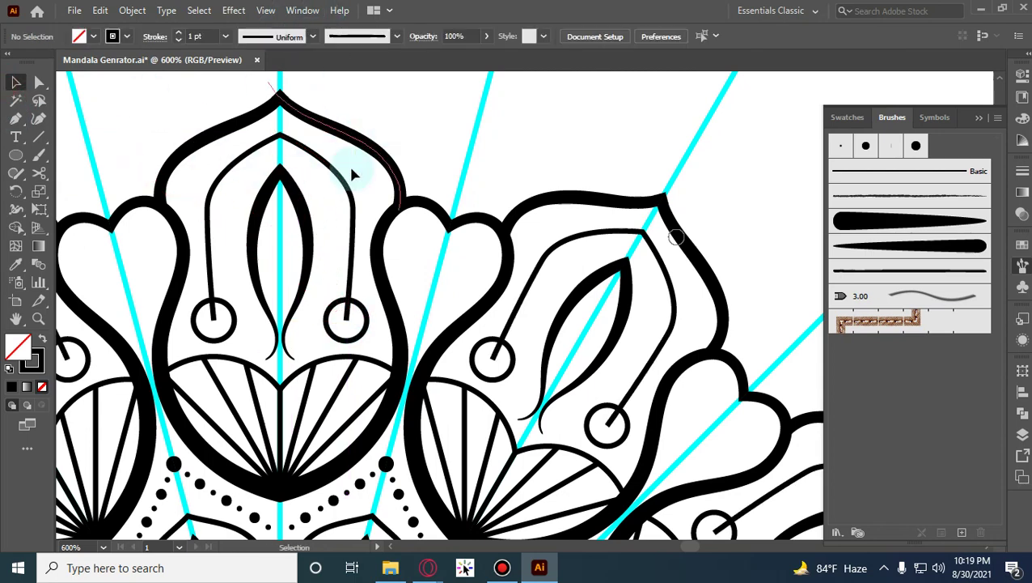
Try the asymmetric tapered width profile on the curve that ends in the small circle.
{"action": "left_click", "coordinate": [349, 193]}
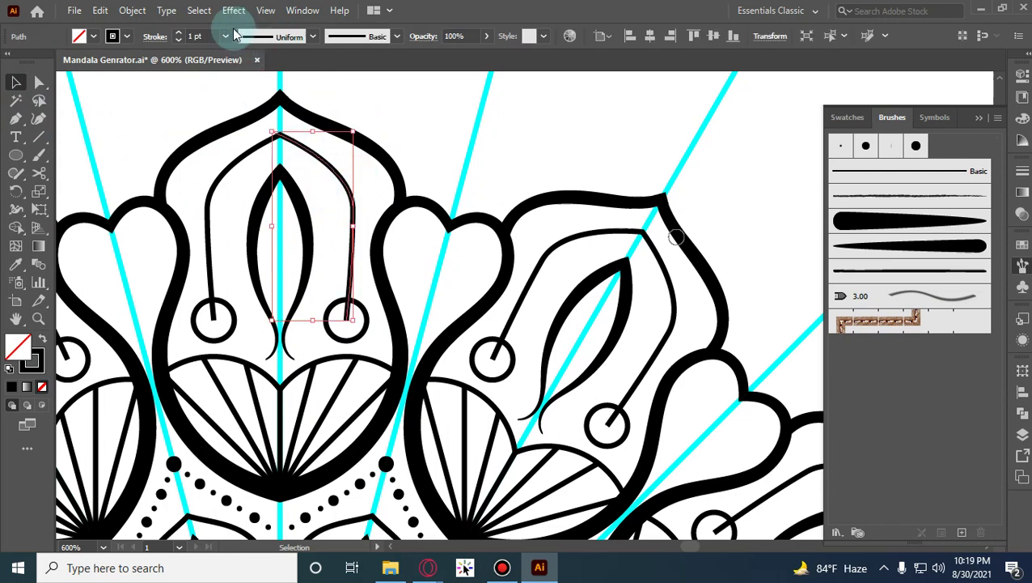
{"action": "left_click", "coordinate": [313, 37]}
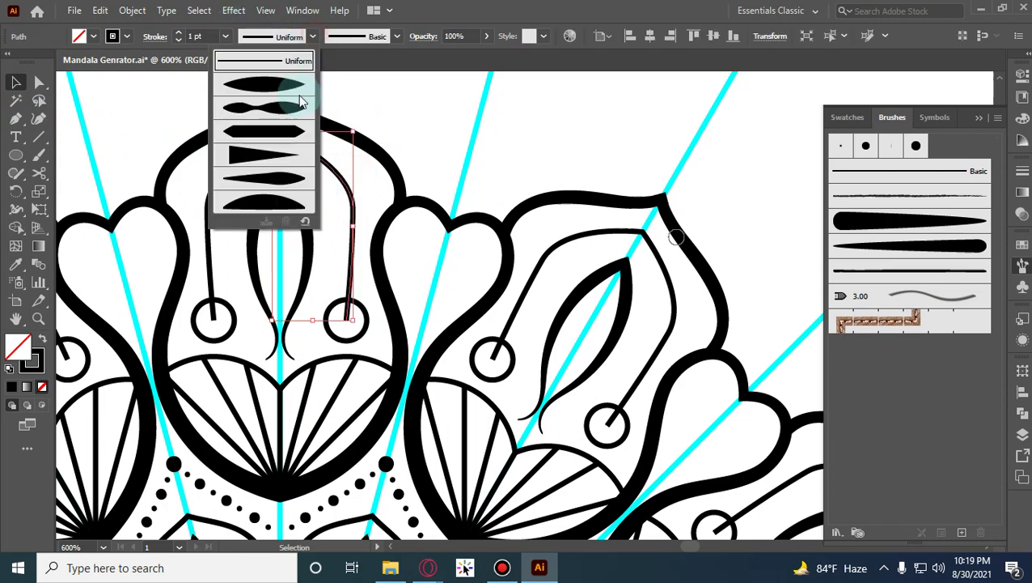
{"action": "left_click", "coordinate": [267, 177]}
{"action": "left_click", "coordinate": [431, 108]}
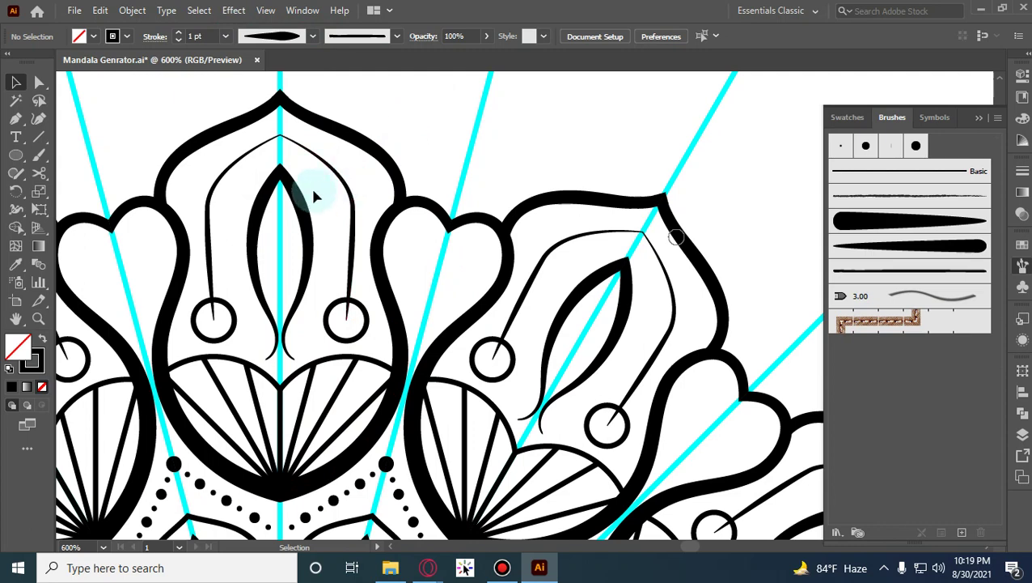
Apply the symmetric lens-shaped width profile to the curve that ends in the small circle.
{"action": "left_click", "coordinate": [343, 189]}
{"action": "left_click", "coordinate": [313, 37]}
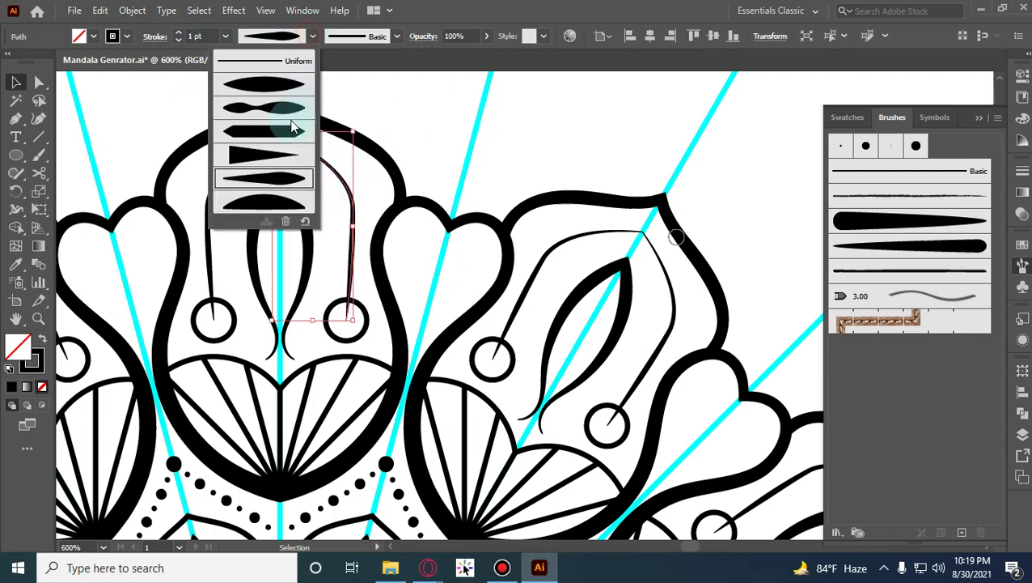
{"action": "left_click", "coordinate": [263, 91]}
{"action": "left_click", "coordinate": [391, 106]}
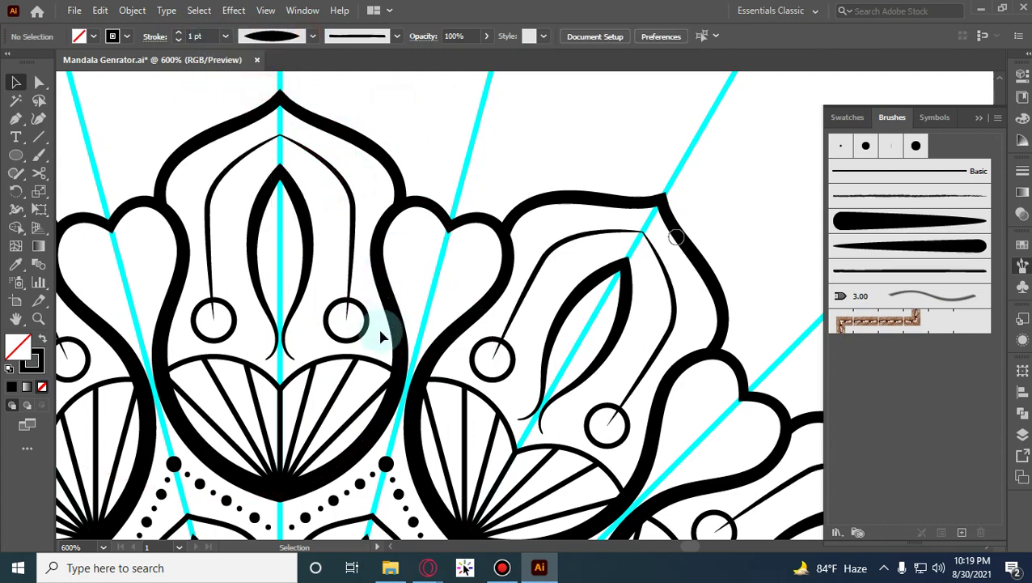
Cut the curve with the Scissors tool where it crosses the upper edge of the small circle.
{"action": "scroll", "coordinate": [360, 315], "scroll_direction": "down", "scroll_amount": 1}
{"action": "scroll", "coordinate": [356, 312], "scroll_direction": "up", "scroll_amount": 4, "text": "alt+shift"}
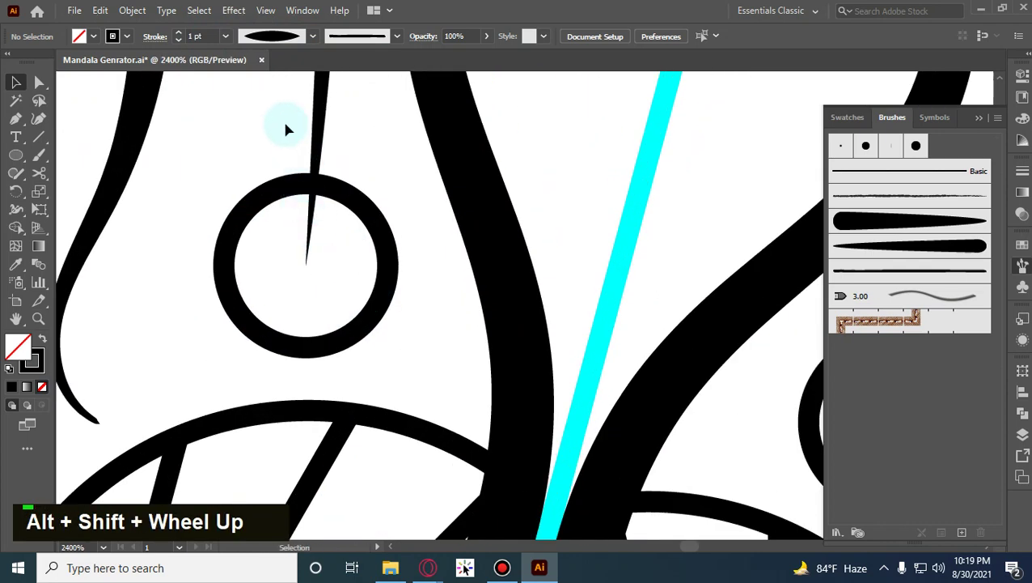
{"action": "left_click", "coordinate": [314, 169]}
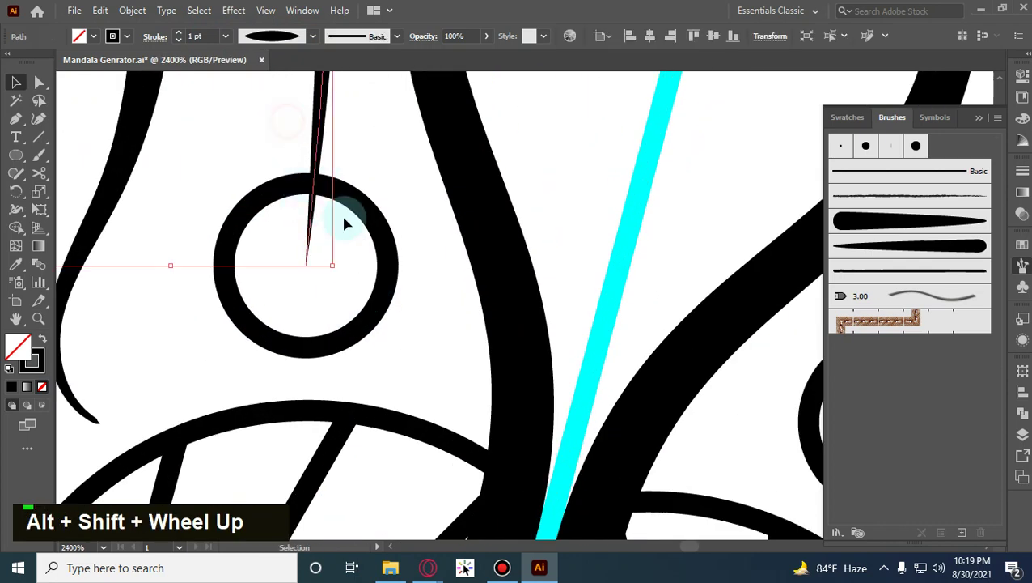
{"action": "left_click", "coordinate": [39, 172]}
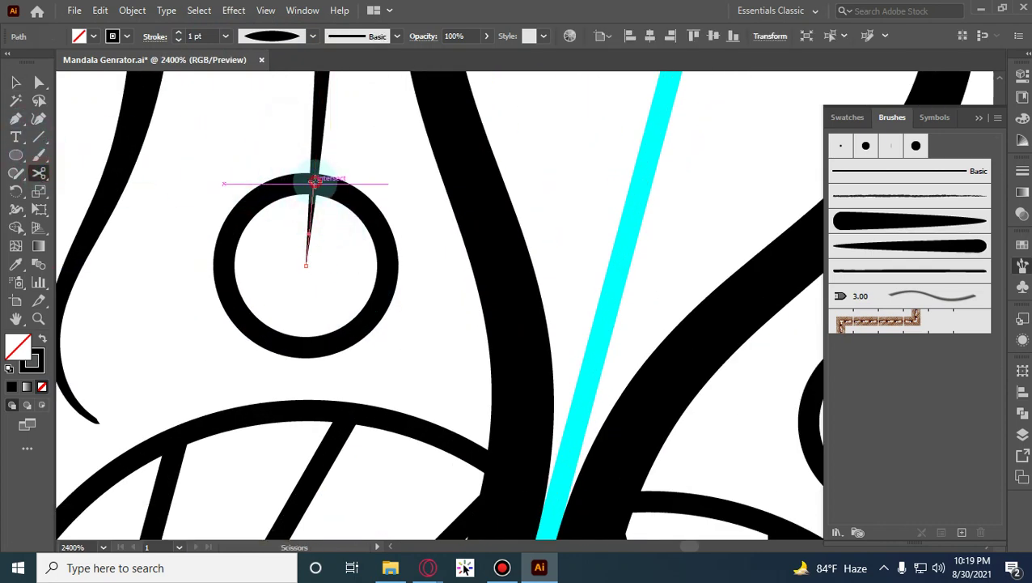
{"action": "left_click", "coordinate": [315, 182]}
{"action": "left_click", "coordinate": [16, 82]}
{"action": "double_click", "coordinate": [251, 136]}
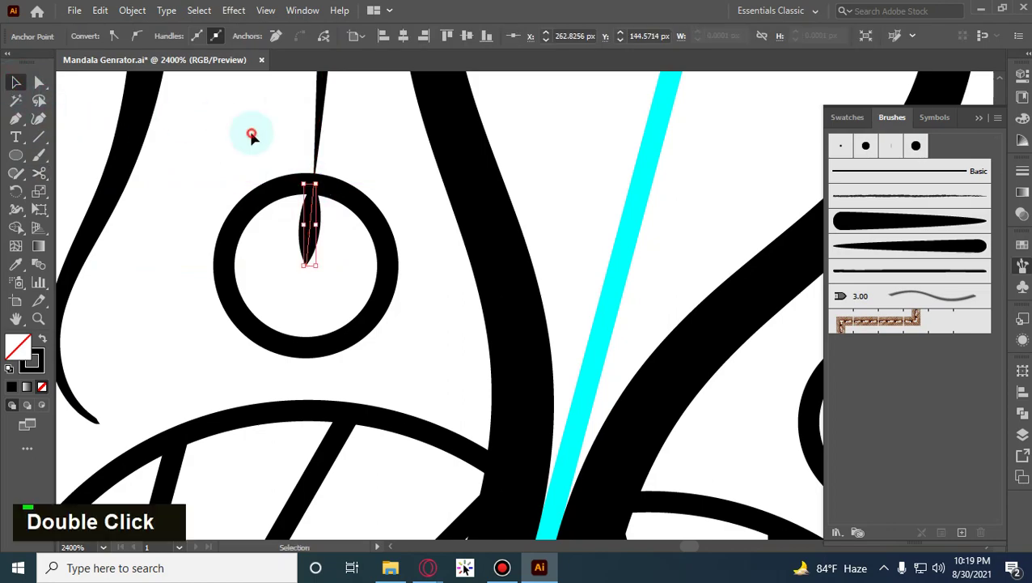
Delete the cut-off curve segment inside the small circle.
{"action": "left_click", "coordinate": [316, 233]}
{"action": "key", "text": "Delete"}
{"action": "scroll", "coordinate": [331, 233], "scroll_direction": "down", "scroll_amount": 5}
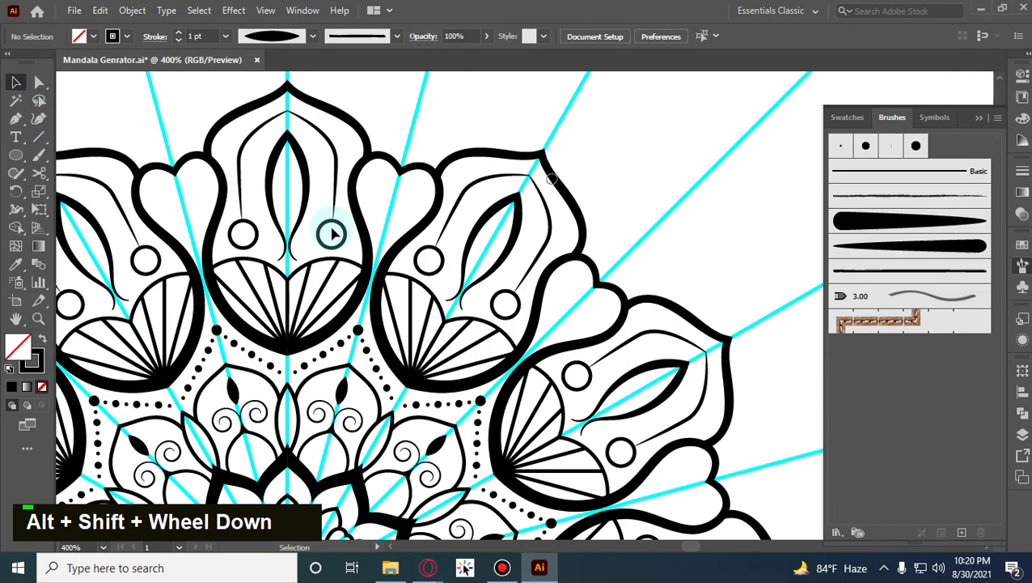
Examine the trimmed curves in the top petal and across the whole mandala.
{"action": "scroll", "coordinate": [332, 233], "scroll_direction": "down", "scroll_amount": 2}
{"action": "left_click_drag", "start_coordinate": [332, 233], "coordinate": [412, 163]}
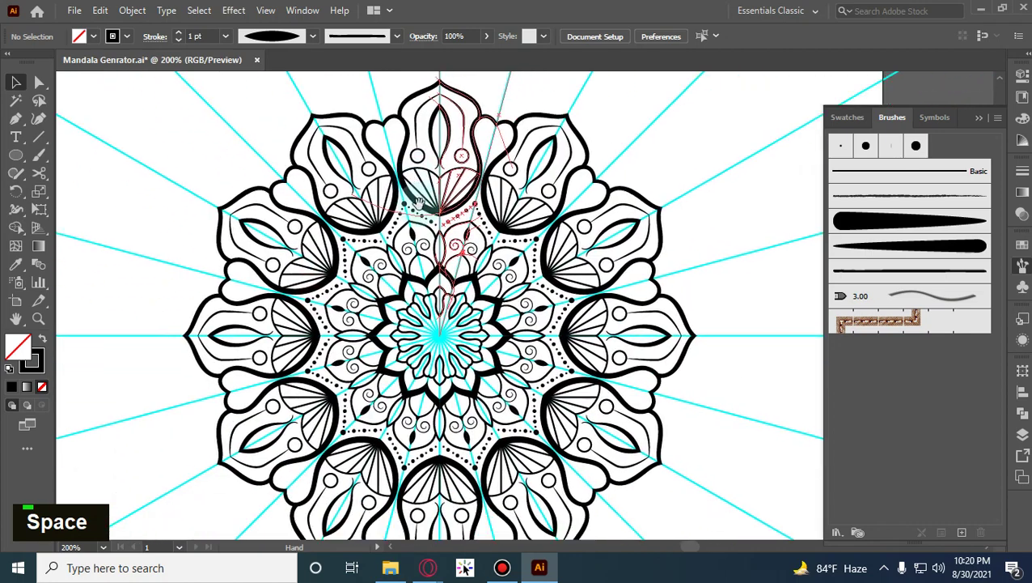
{"action": "scroll", "coordinate": [444, 162], "scroll_direction": "up", "scroll_amount": 3}
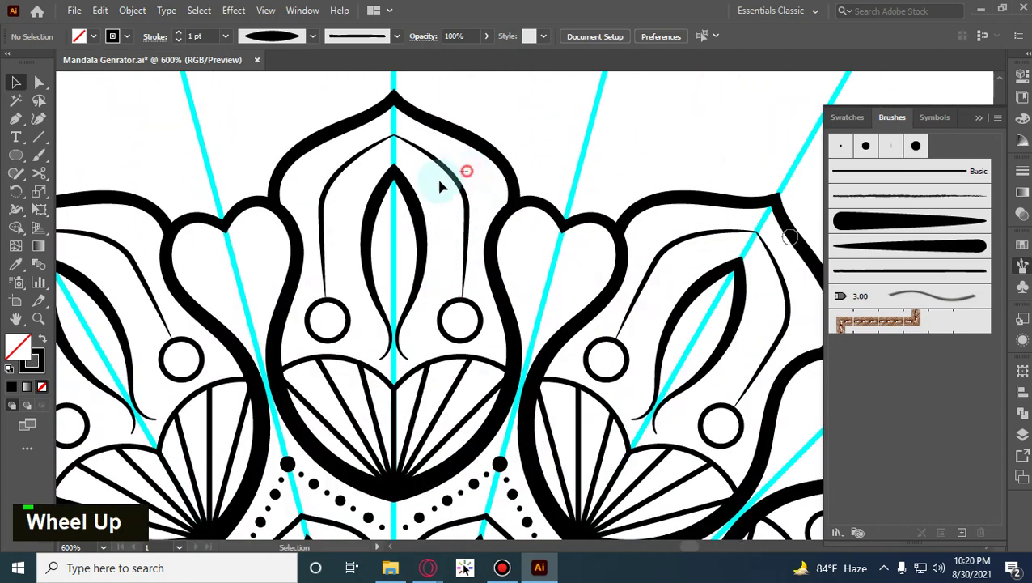
{"action": "left_click", "coordinate": [440, 182]}
{"action": "left_click", "coordinate": [432, 208]}
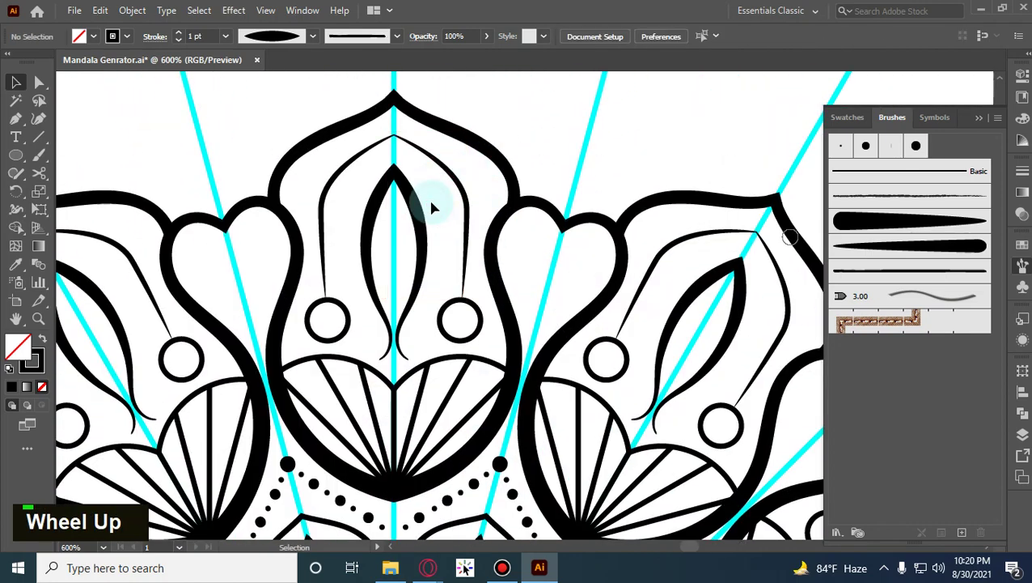
{"action": "scroll", "coordinate": [437, 198], "scroll_direction": "down", "scroll_amount": 3}
{"action": "scroll", "coordinate": [438, 199], "scroll_direction": "down", "scroll_amount": 3}
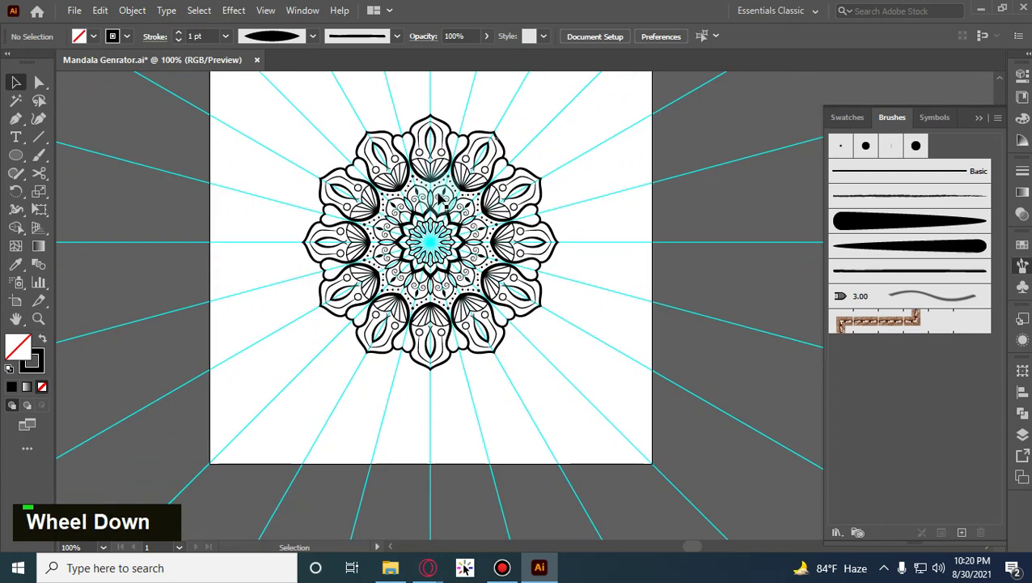
{"action": "scroll", "coordinate": [501, 178], "scroll_direction": "up", "scroll_amount": 3}
{"action": "scroll", "coordinate": [527, 164], "scroll_direction": "up", "scroll_amount": 2}
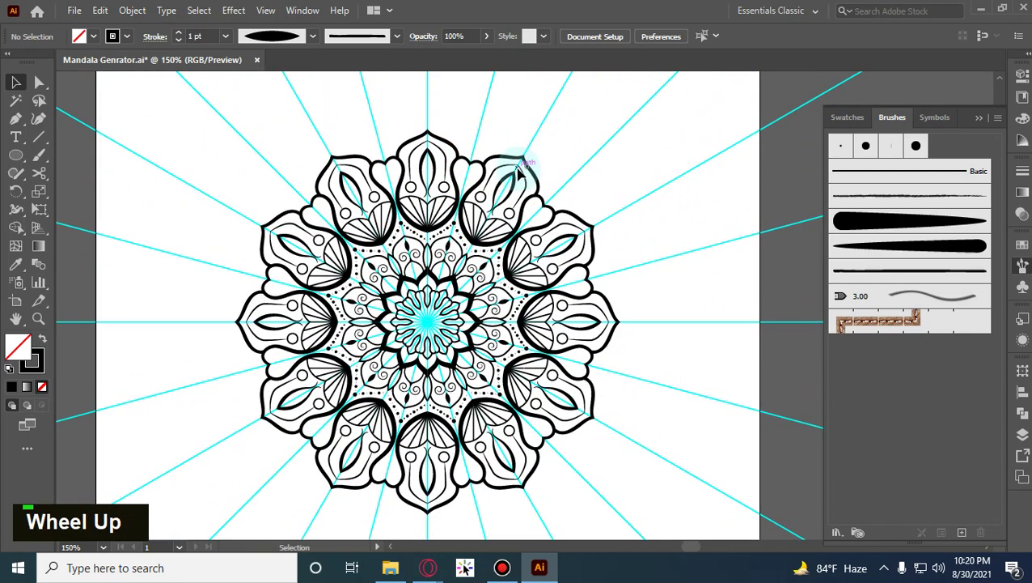
Paint a small heart with the Paintbrush inside the heart-shaped gap between the top petal and its neighbour.
{"action": "scroll", "coordinate": [485, 170], "scroll_direction": "up", "scroll_amount": 3}
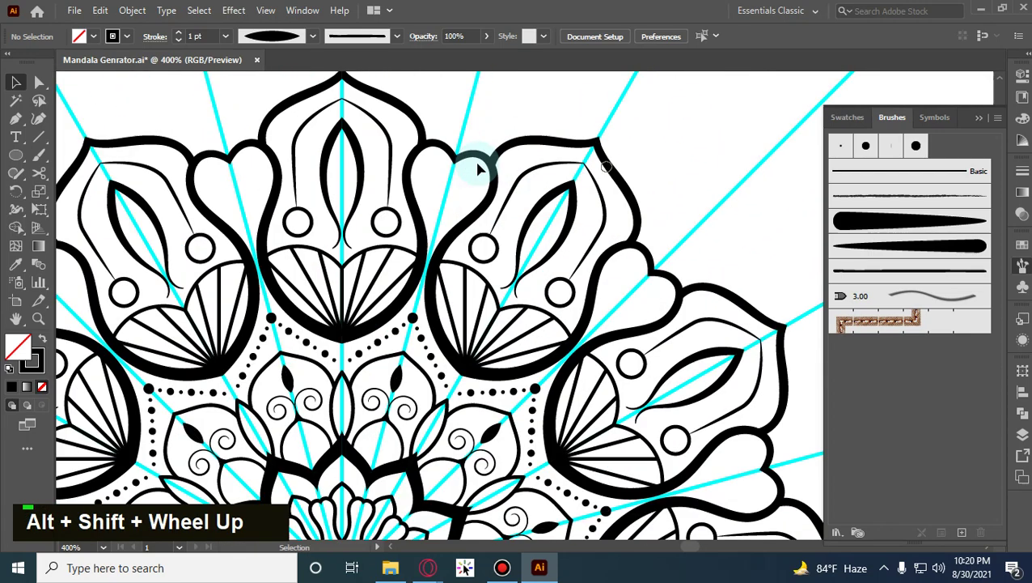
{"action": "scroll", "coordinate": [477, 206], "scroll_direction": "up", "scroll_amount": 1}
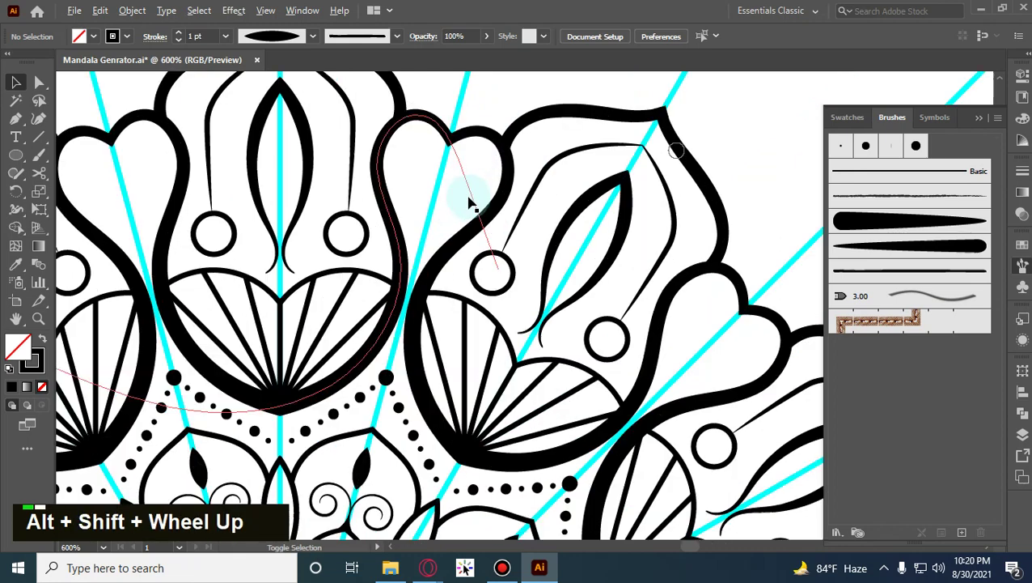
{"action": "left_click", "coordinate": [45, 156]}
{"action": "scroll", "coordinate": [448, 248], "scroll_direction": "up", "scroll_amount": 1}
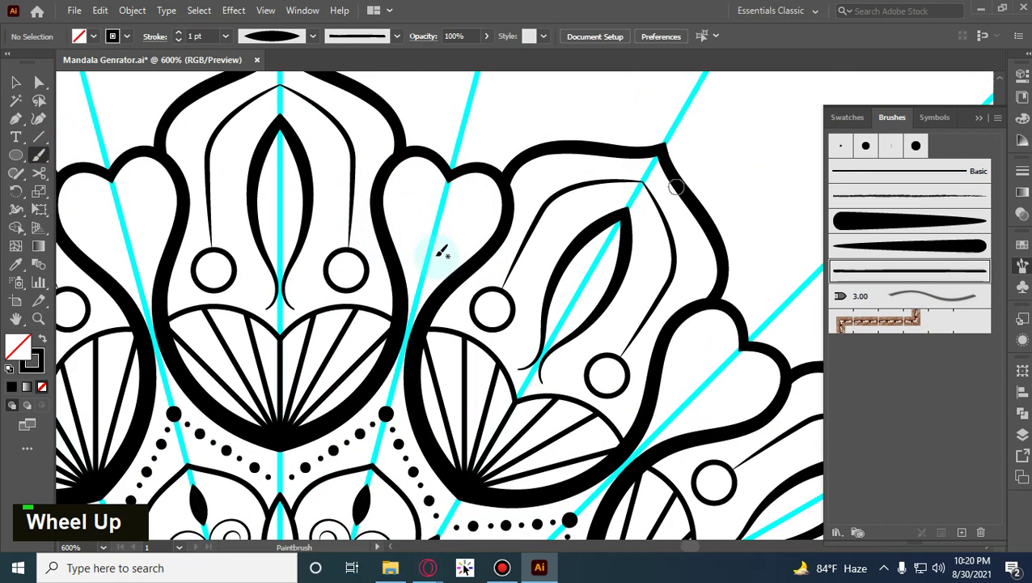
{"action": "mouse_move", "coordinate": [420, 207]}
{"action": "left_mouse_down"}
{"action": "mouse_move", "coordinate": [437, 161]}
{"action": "mouse_move", "coordinate": [461, 202]}
{"action": "left_mouse_up"}
{"action": "key", "text": "ctrl+z"}
{"action": "key", "text": "ctrl+z"}
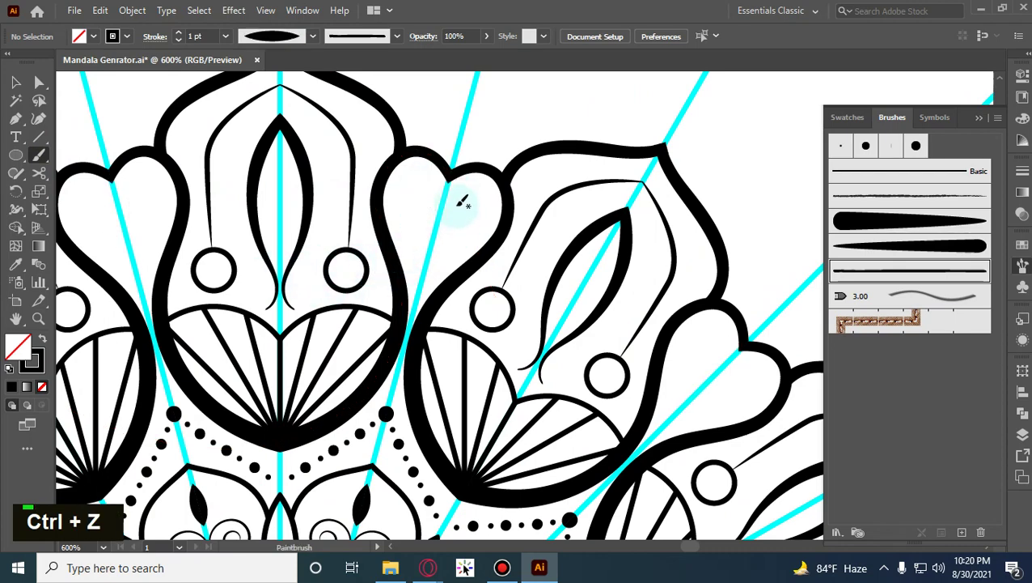
{"action": "left_click_drag", "start_coordinate": [421, 229], "coordinate": [433, 233]}
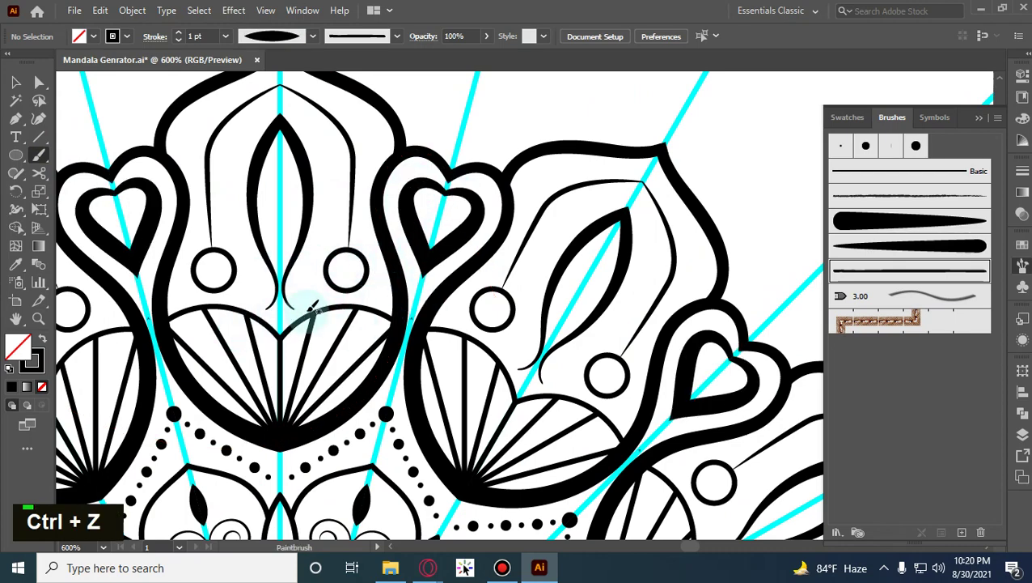
{"action": "scroll", "coordinate": [376, 231], "scroll_direction": "down", "scroll_amount": 3}
{"action": "scroll", "coordinate": [387, 227], "scroll_direction": "down", "scroll_amount": 2}
{"action": "scroll", "coordinate": [387, 226], "scroll_direction": "down", "scroll_amount": 1}
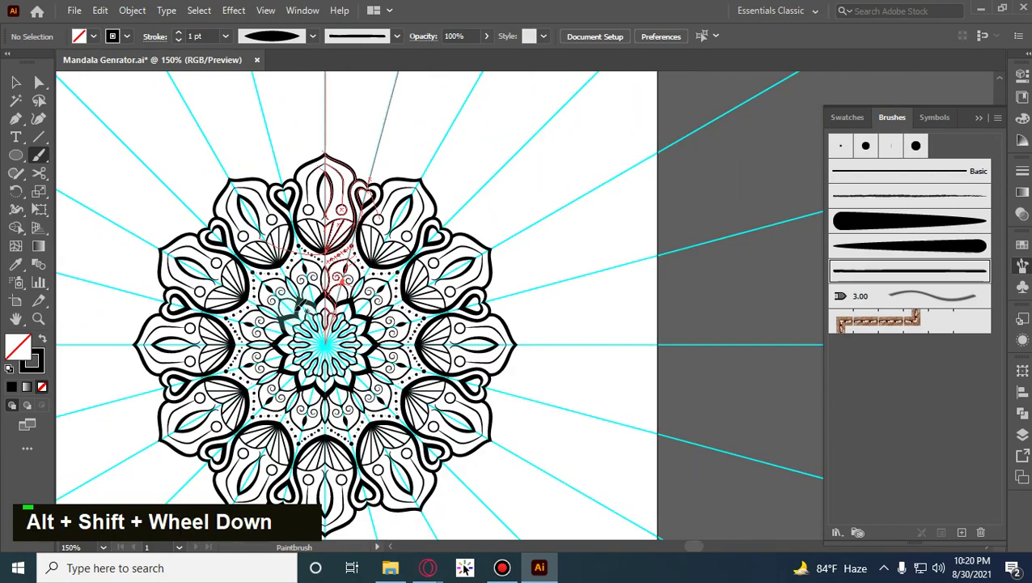
{"action": "left_click_drag", "start_coordinate": [340, 242], "coordinate": [409, 242]}
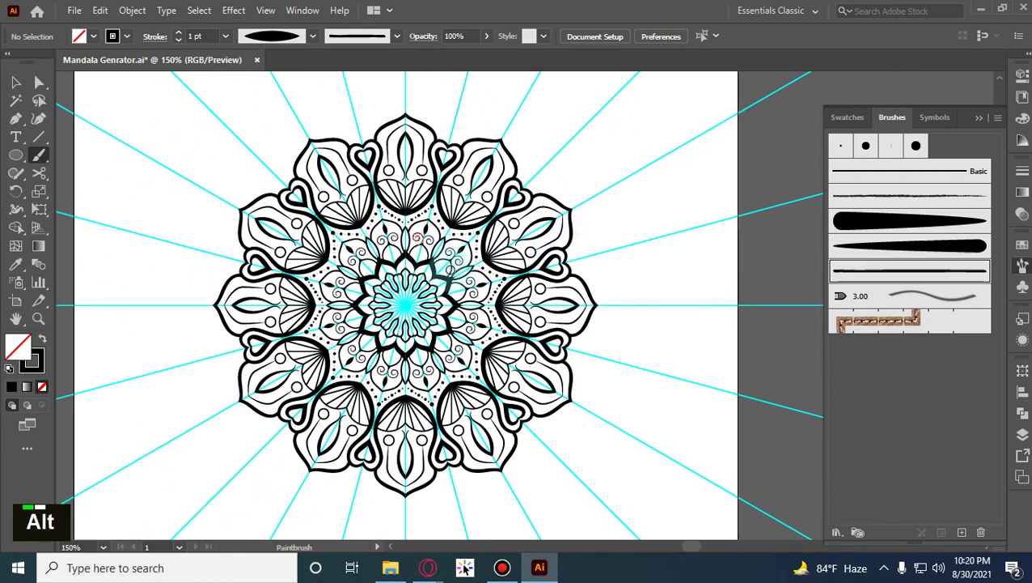
{"action": "scroll", "coordinate": [356, 227], "scroll_direction": "up", "scroll_amount": 5}
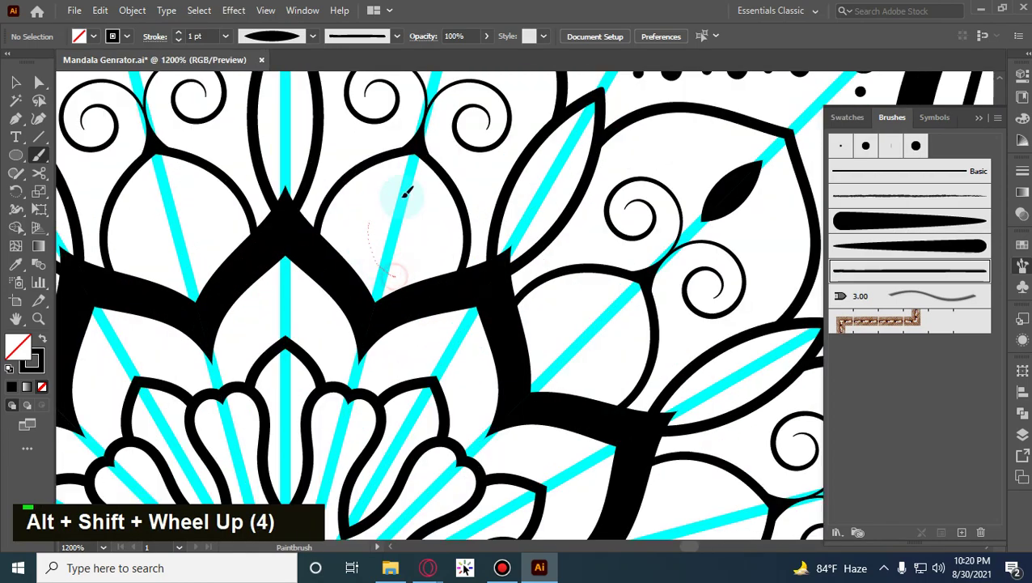
{"action": "left_click_drag", "start_coordinate": [406, 192], "coordinate": [426, 161]}
{"action": "key", "text": "ctrl+z"}
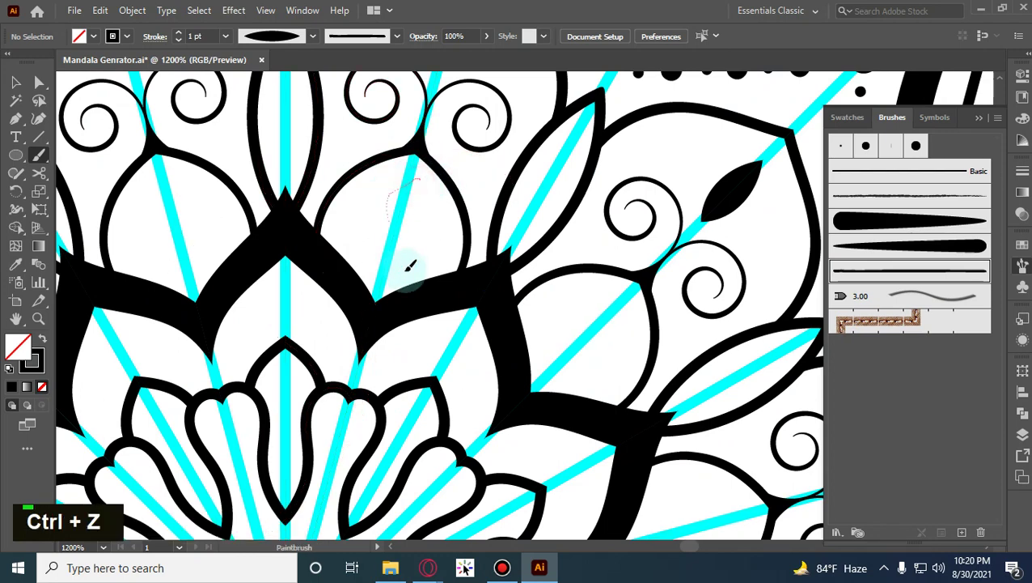
{"action": "left_click_drag", "start_coordinate": [410, 267], "coordinate": [404, 275]}
{"action": "key", "text": "ctrl+z"}
Paint a filled leaf with the Paintbrush along the guide inside the small rounded petal below the spirals.
{"action": "mouse_move", "coordinate": [406, 175]}
{"action": "left_mouse_down"}
{"action": "mouse_move", "coordinate": [414, 230]}
{"action": "mouse_move", "coordinate": [398, 237]}
{"action": "left_mouse_up"}
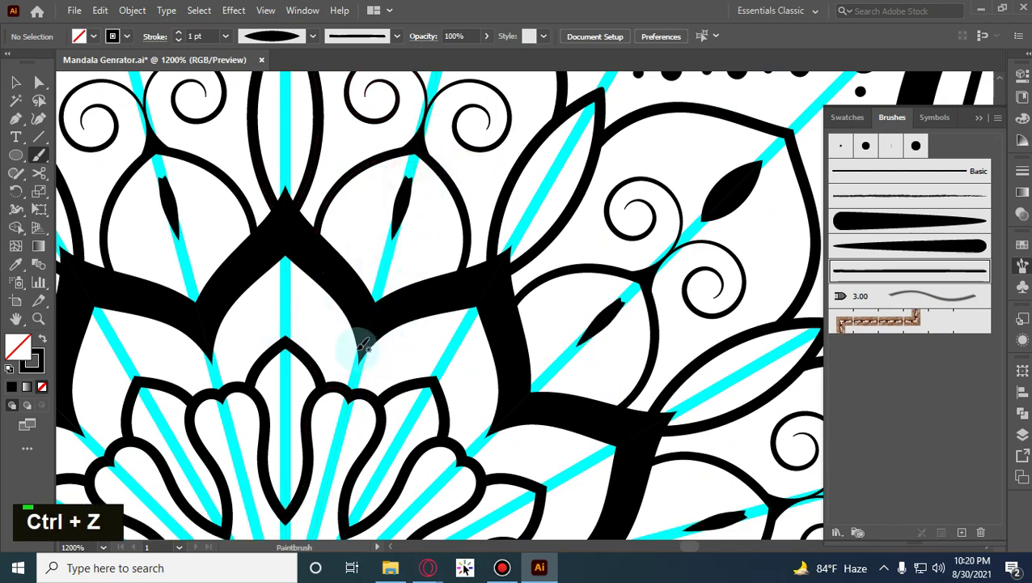
{"action": "key", "text": "ctrl+z"}
{"action": "mouse_move", "coordinate": [406, 204]}
{"action": "left_mouse_down"}
{"action": "mouse_move", "coordinate": [412, 172]}
{"action": "mouse_move", "coordinate": [409, 235]}
{"action": "left_mouse_up"}
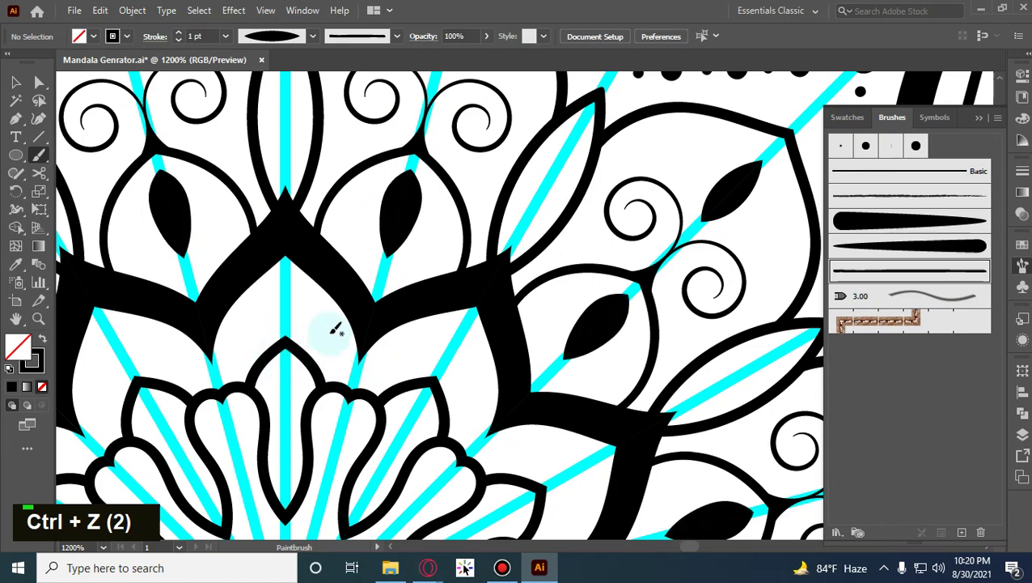
Review the whole mandala with the hearts and inner leaves from several zoom levels.
{"action": "scroll", "coordinate": [362, 258], "scroll_direction": "down", "scroll_amount": 5}
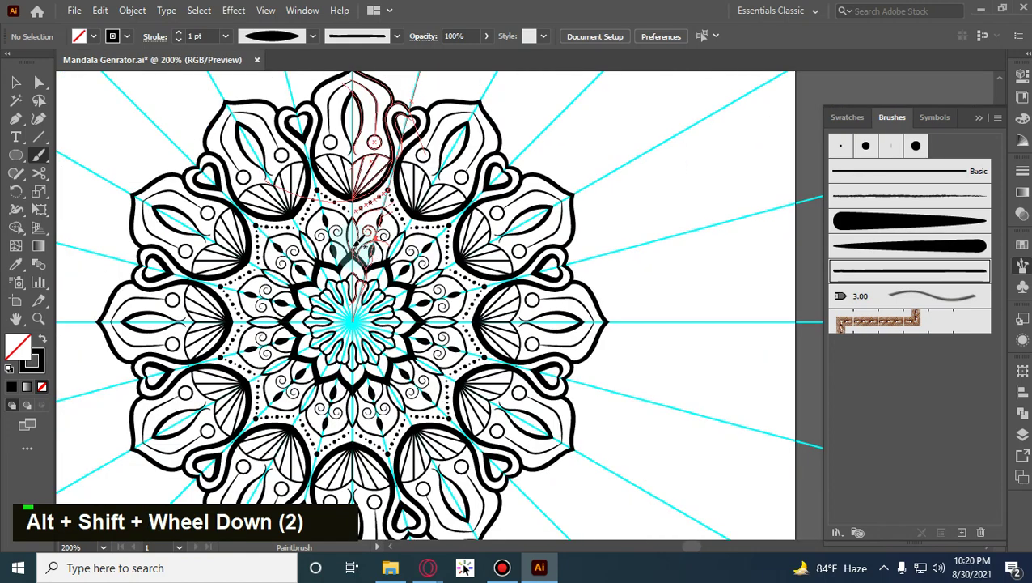
{"action": "left_click", "coordinate": [17, 82]}
{"action": "scroll", "coordinate": [158, 132], "scroll_direction": "up", "scroll_amount": 1}
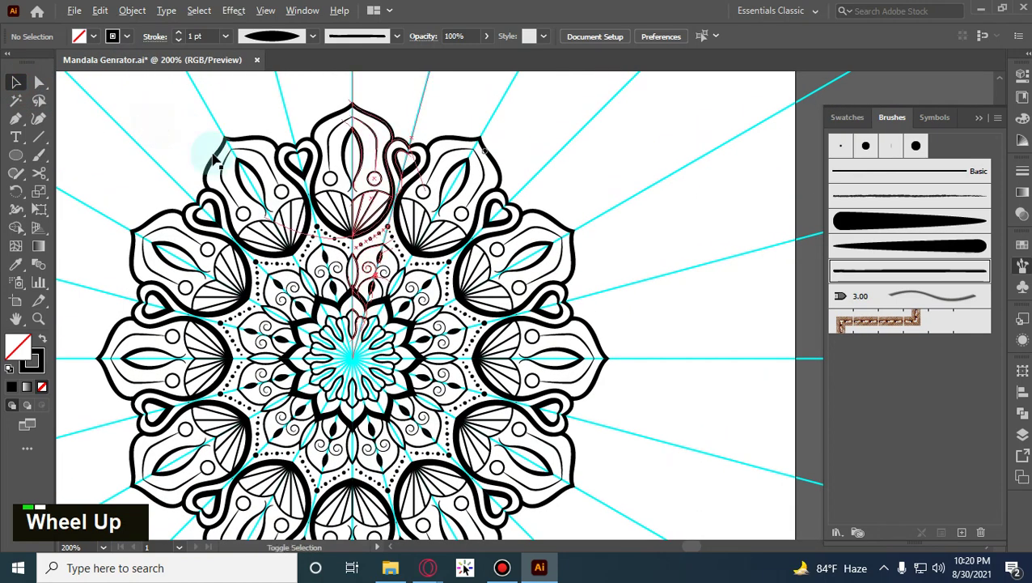
{"action": "scroll", "coordinate": [530, 304], "scroll_direction": "down", "scroll_amount": 1}
{"action": "left_click_drag", "start_coordinate": [530, 305], "coordinate": [657, 285]}
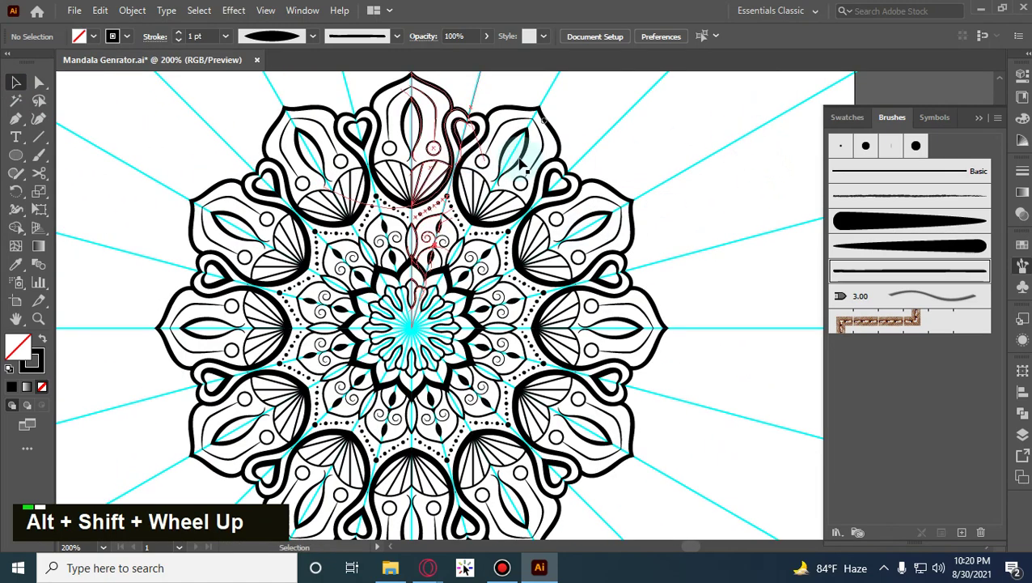
{"action": "scroll", "coordinate": [524, 190], "scroll_direction": "up", "scroll_amount": 1, "text": "alt+shift"}
{"action": "scroll", "coordinate": [502, 156], "scroll_direction": "up", "scroll_amount": 3}
{"action": "scroll", "coordinate": [374, 135], "scroll_direction": "down", "scroll_amount": 2, "text": "alt+shift"}
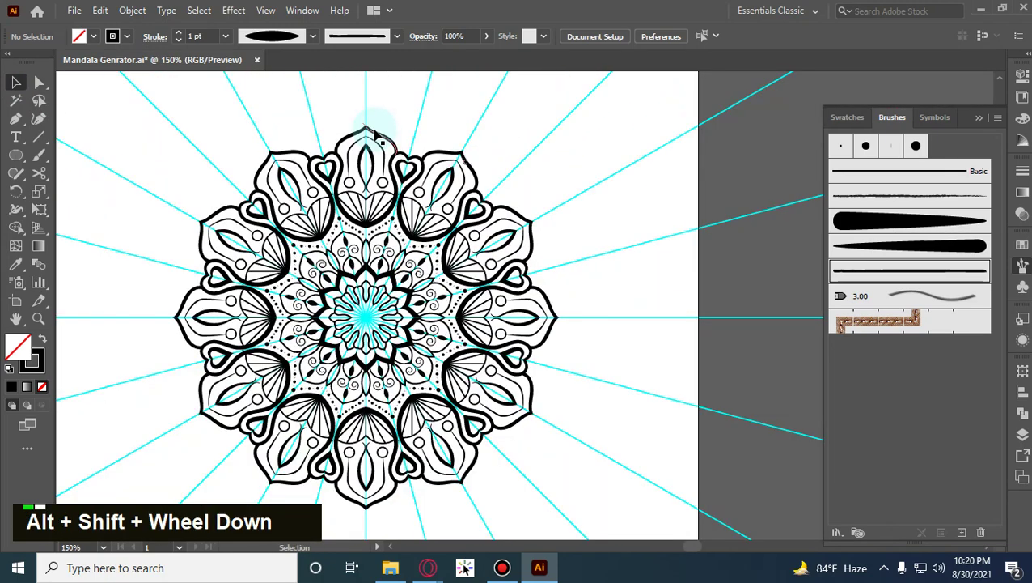
{"action": "left_click_drag", "start_coordinate": [559, 209], "coordinate": [627, 202]}
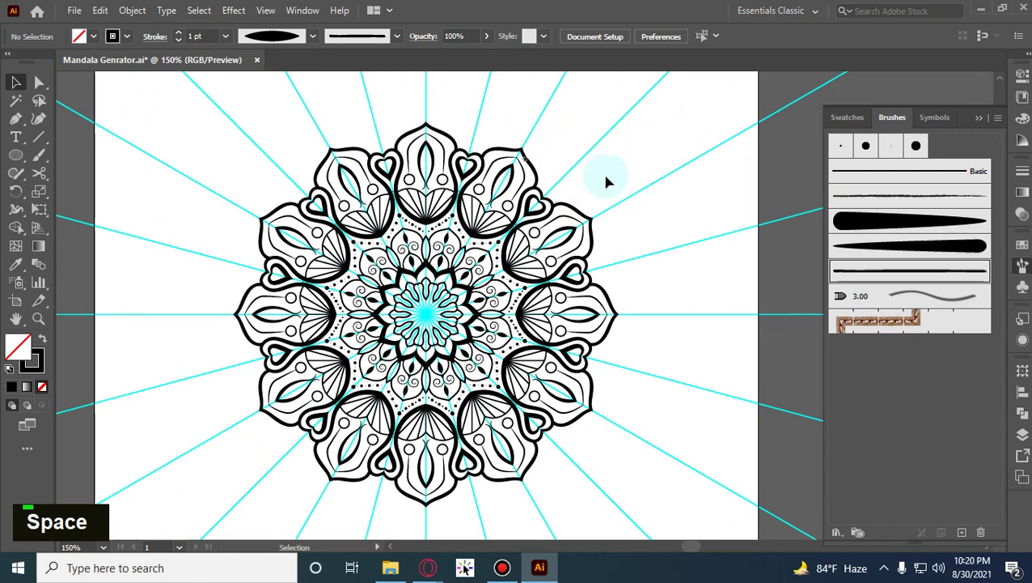
{"action": "scroll", "coordinate": [610, 190], "scroll_direction": "down", "scroll_amount": 1}
{"action": "scroll", "coordinate": [627, 220], "scroll_direction": "up", "scroll_amount": 1}
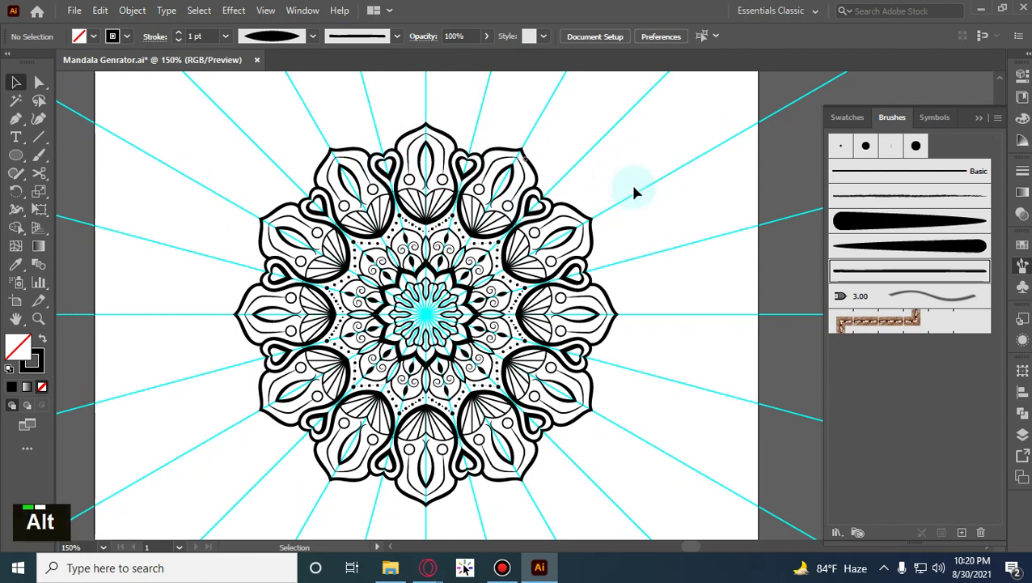
Draw an unfilled circle from the mandala's centre around all outer petals and align its centre horizontally and vertically.
{"action": "scroll", "coordinate": [635, 192], "scroll_direction": "down", "scroll_amount": 1, "text": "alt+shift"}
{"action": "scroll", "coordinate": [618, 193], "scroll_direction": "up", "scroll_amount": 3}
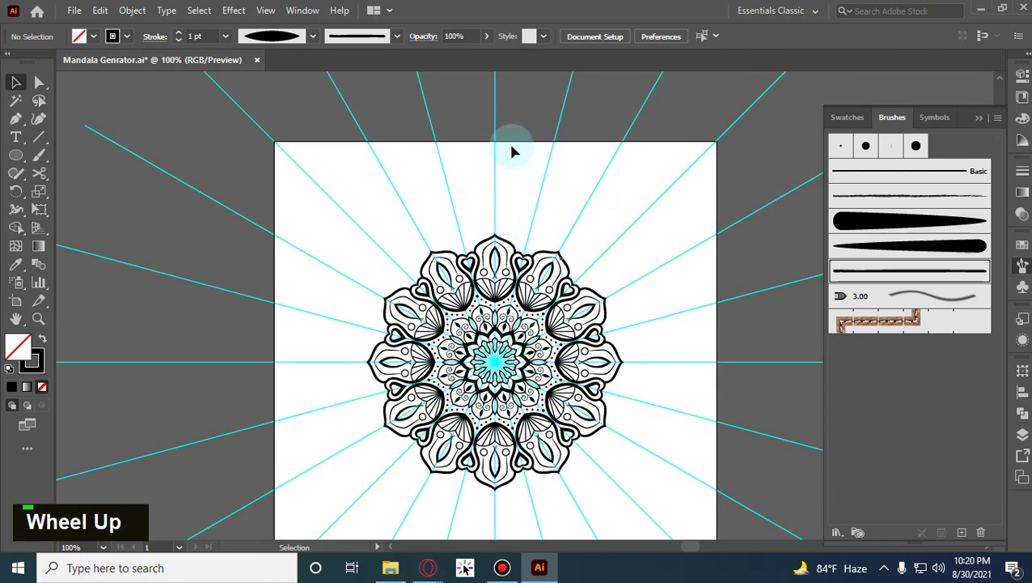
{"action": "left_click", "coordinate": [16, 154]}
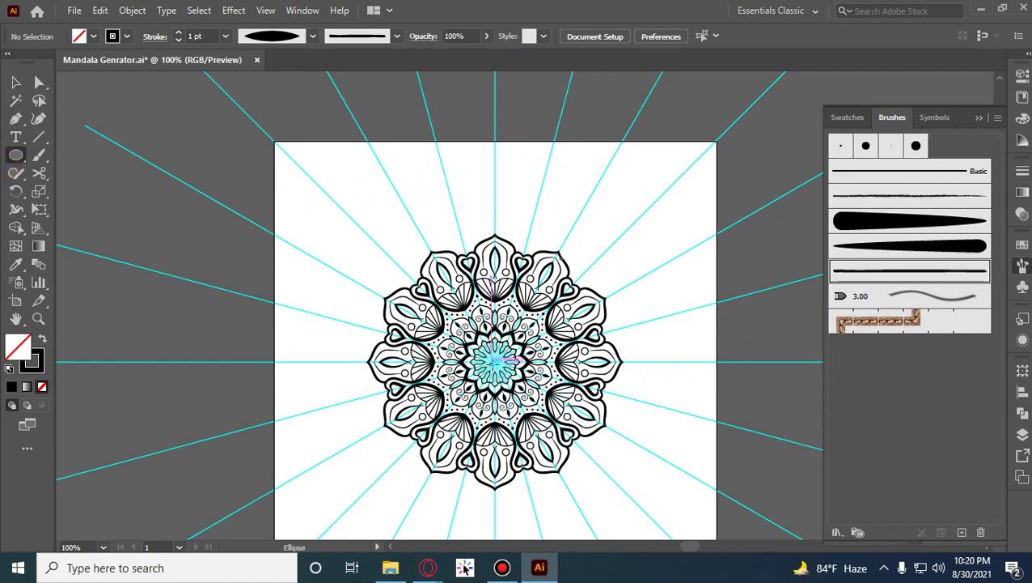
{"action": "mouse_move", "coordinate": [495, 362]}
{"action": "left_mouse_down"}
{"action": "mouse_move", "coordinate": [544, 502]}
{"action": "mouse_move", "coordinate": [534, 506]}
{"action": "left_mouse_up"}
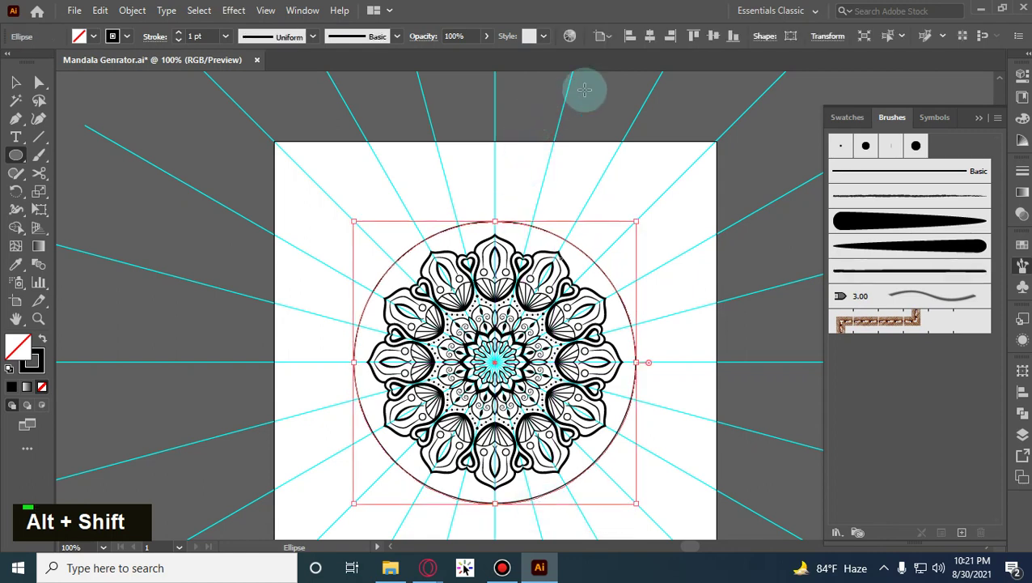
{"action": "left_click", "coordinate": [648, 39]}
{"action": "left_click", "coordinate": [713, 35]}
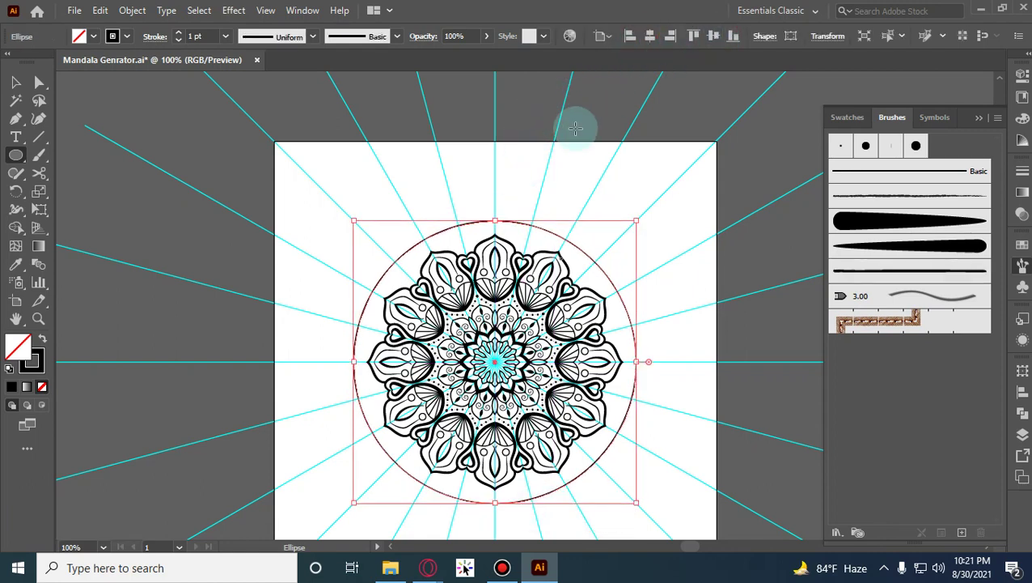
Shrink the circle about its centre to just outside the petal tips and set its stroke weight to 2 pt.
{"action": "left_click", "coordinate": [15, 82]}
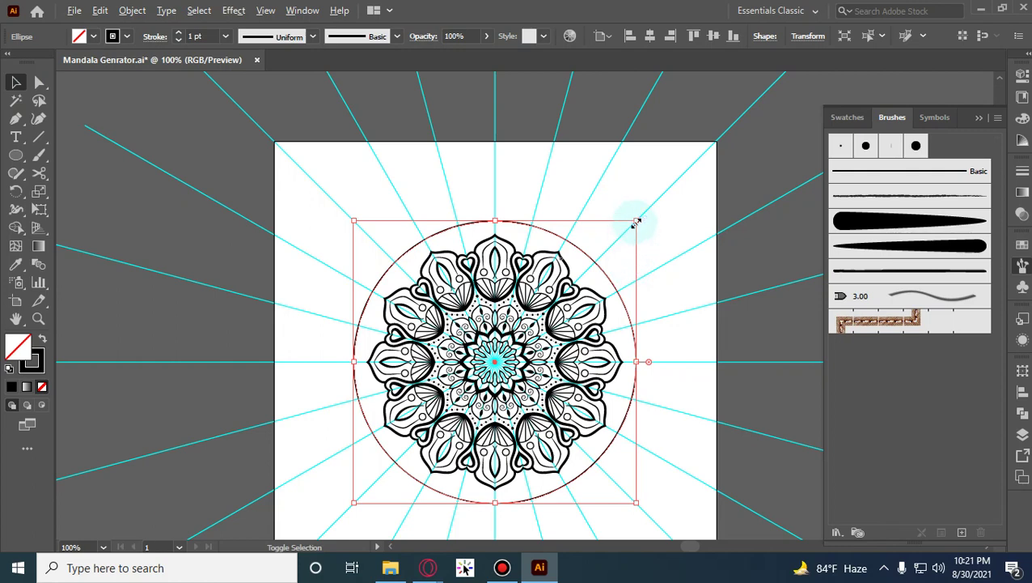
{"action": "left_click_drag", "start_coordinate": [637, 221], "coordinate": [630, 228]}
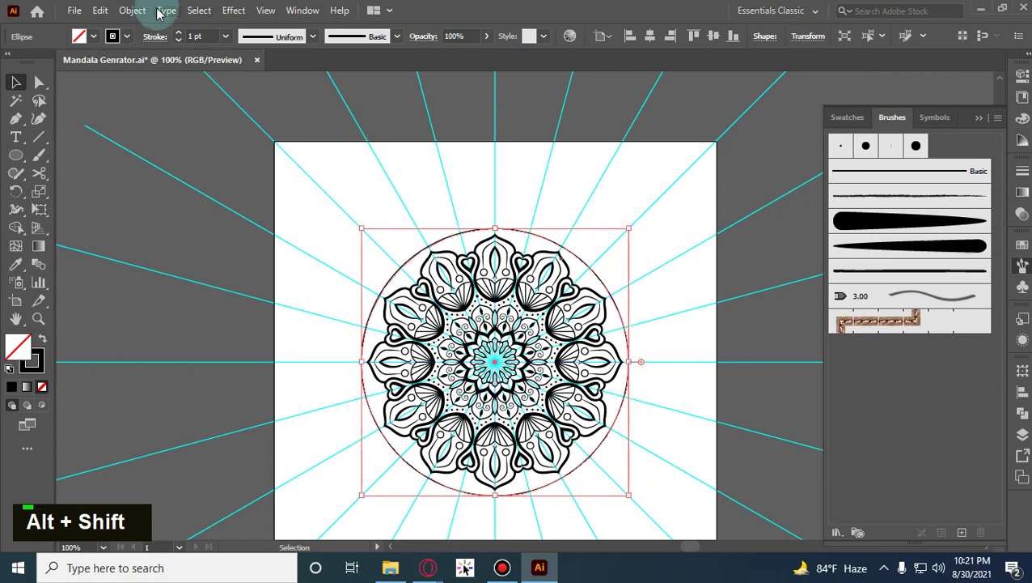
{"action": "left_click", "coordinate": [180, 36]}
{"action": "left_click", "coordinate": [180, 35]}
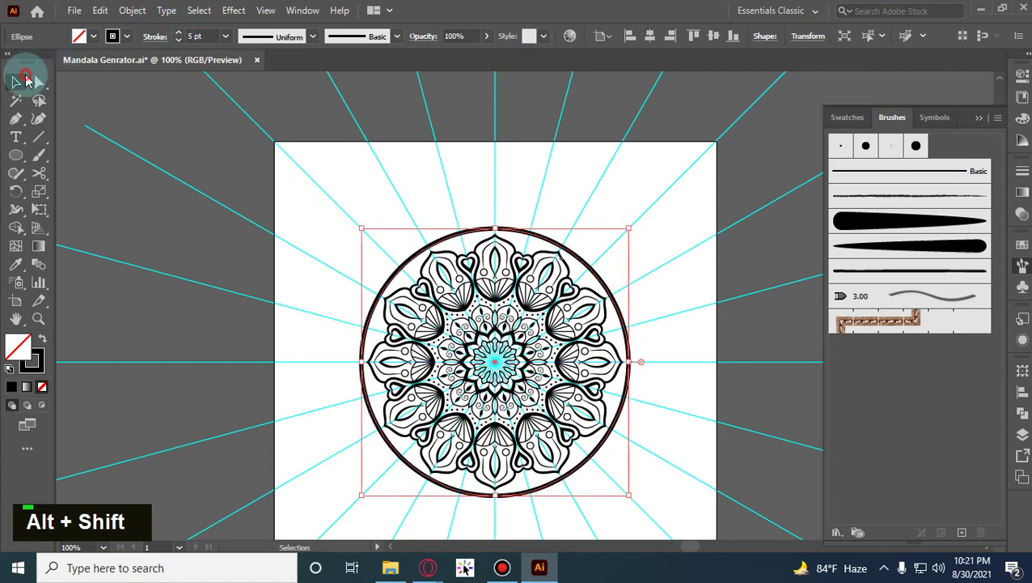
{"action": "left_click", "coordinate": [27, 78]}
{"action": "double_click", "coordinate": [180, 40]}
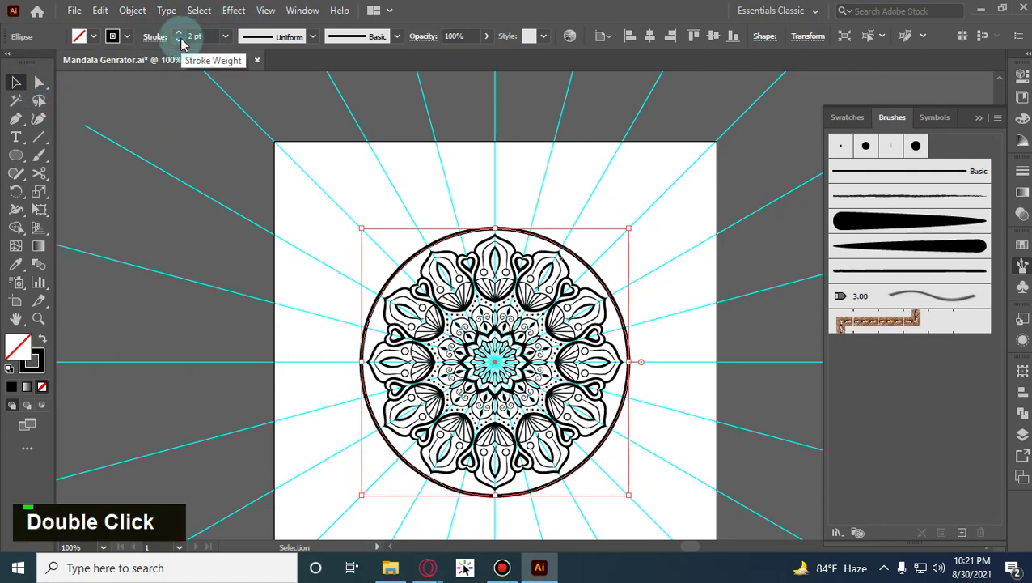
Duplicate the circle in place and enlarge the copy about its centre to form an outer ring.
{"action": "key", "text": "ctrl+c"}
{"action": "key", "text": "ctrl+f"}
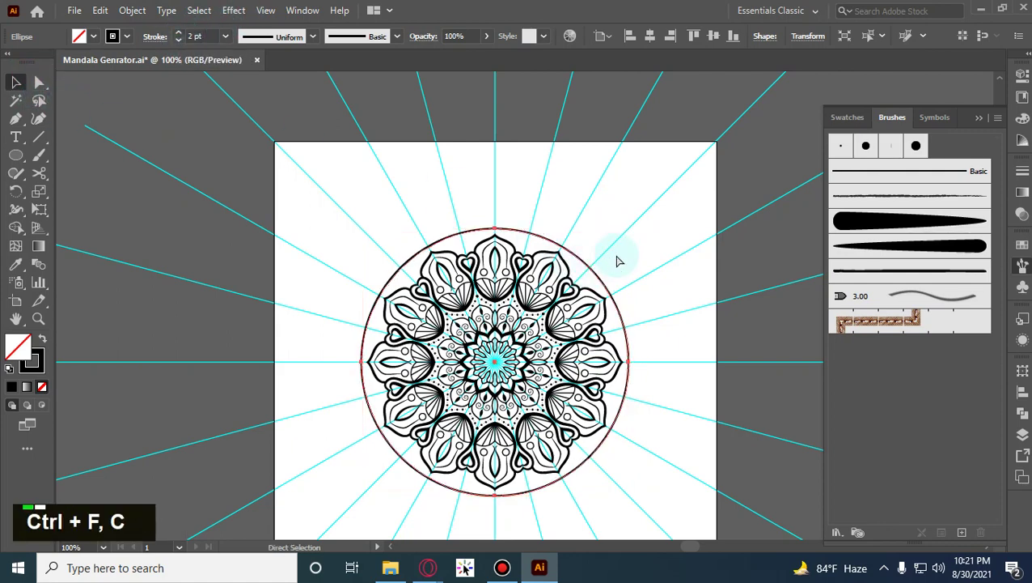
{"action": "left_click_drag", "start_coordinate": [631, 226], "coordinate": [647, 215]}
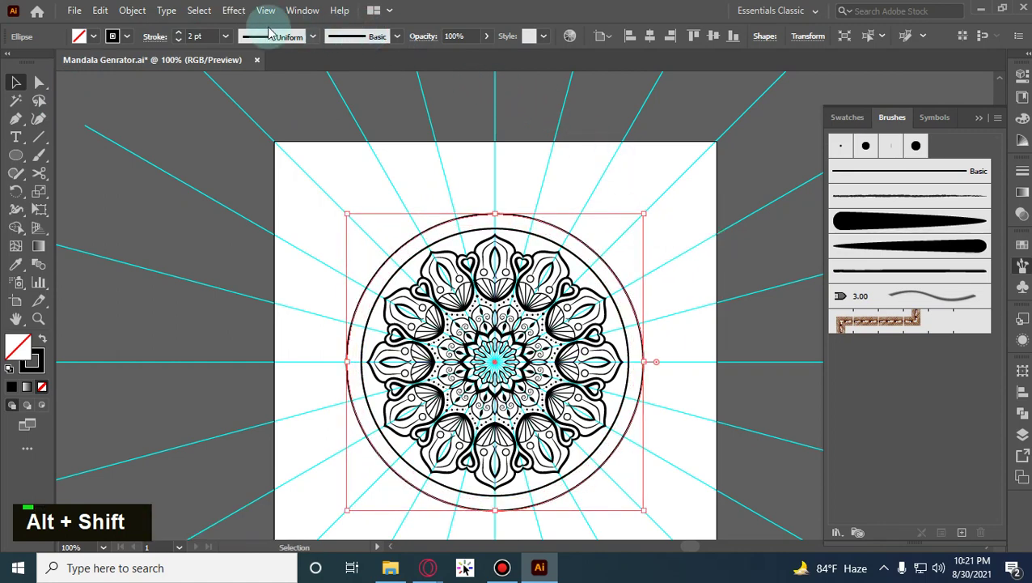
Set the outer circle's stroke weight to 11 pt.
{"action": "left_click", "coordinate": [180, 37]}
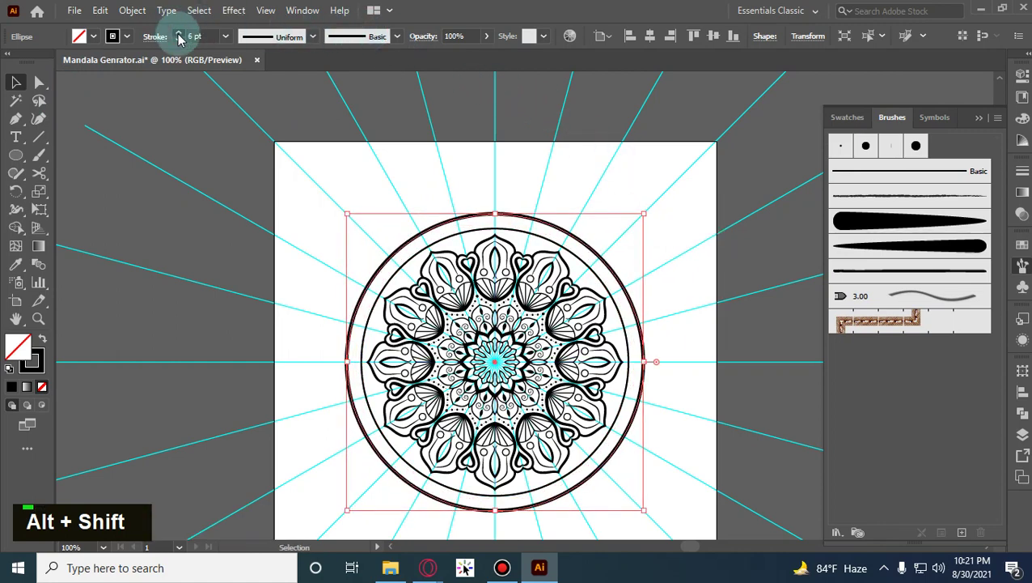
{"action": "left_click", "coordinate": [179, 37]}
{"action": "left_click", "coordinate": [179, 37]}
{"action": "left_click", "coordinate": [180, 37]}
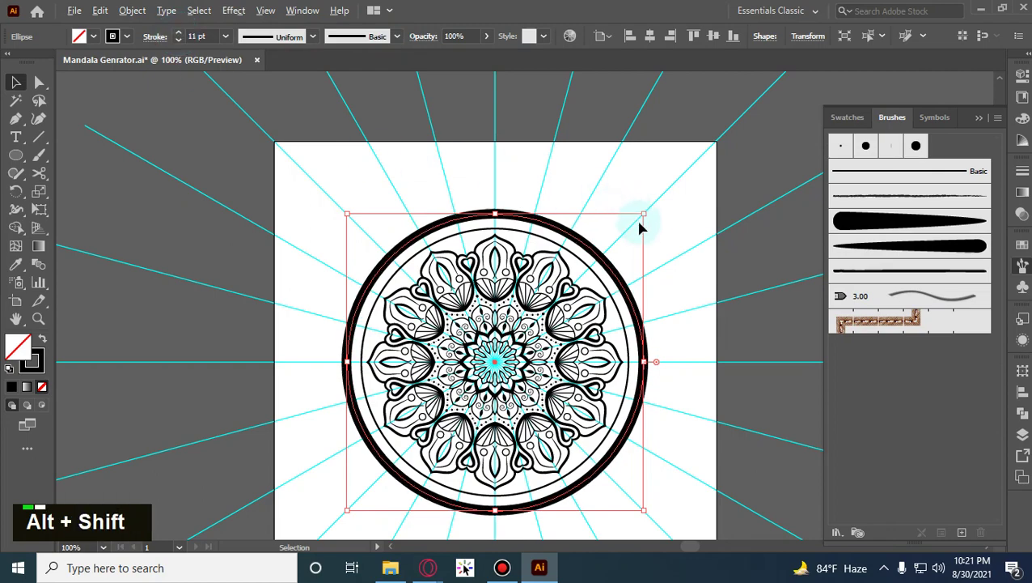
Shrink the thick outer circle slightly about its centre, bringing it nearer the thin inner circle, and deselect it.
{"action": "left_click_drag", "start_coordinate": [645, 212], "coordinate": [640, 216]}
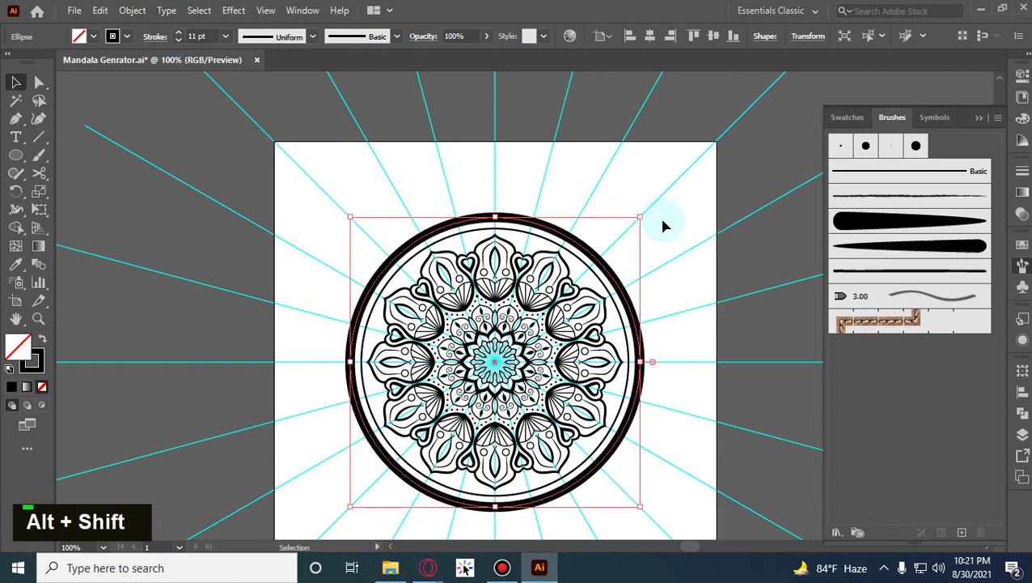
{"action": "left_click", "coordinate": [680, 237]}
Paint two large dots on the segment guide's two sides above the heart, using the enlarged 3 pt. Round brush.
{"action": "scroll", "coordinate": [613, 391], "scroll_direction": "up", "scroll_amount": 2}
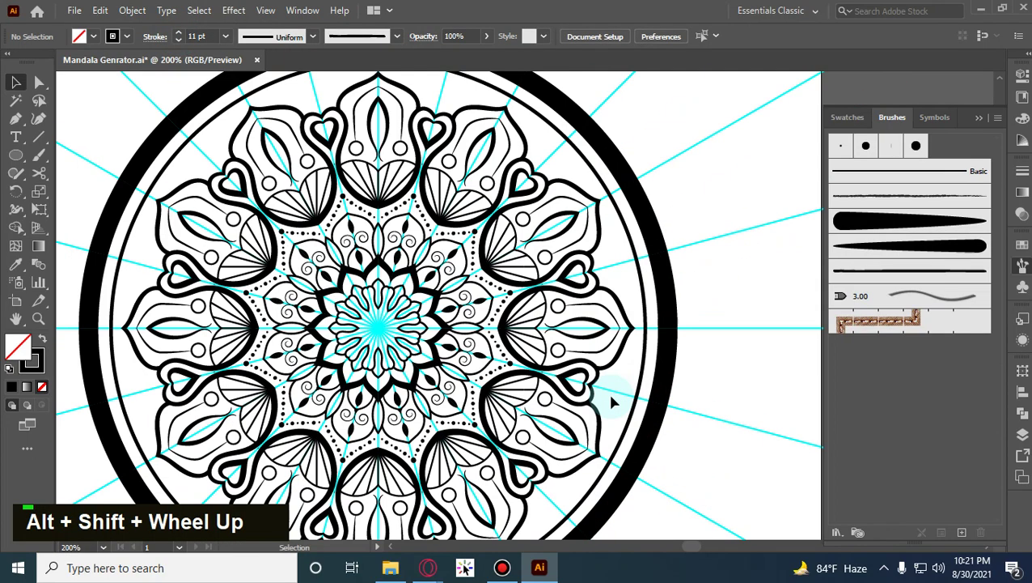
{"action": "scroll", "coordinate": [612, 392], "scroll_direction": "down", "scroll_amount": 2}
{"action": "scroll", "coordinate": [612, 392], "scroll_direction": "up", "scroll_amount": 5}
{"action": "scroll", "coordinate": [421, 210], "scroll_direction": "up", "scroll_amount": 3}
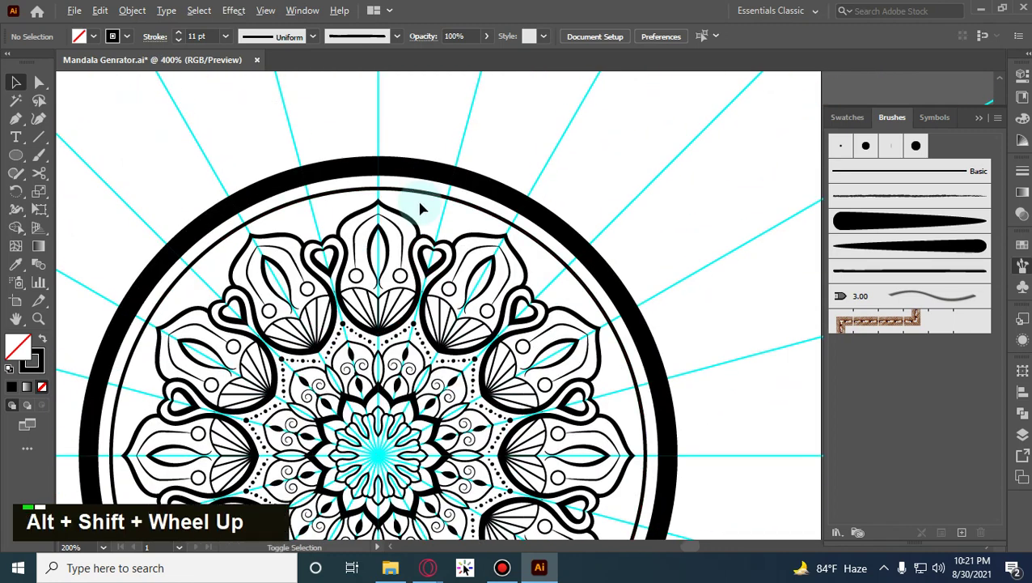
{"action": "left_click", "coordinate": [38, 155]}
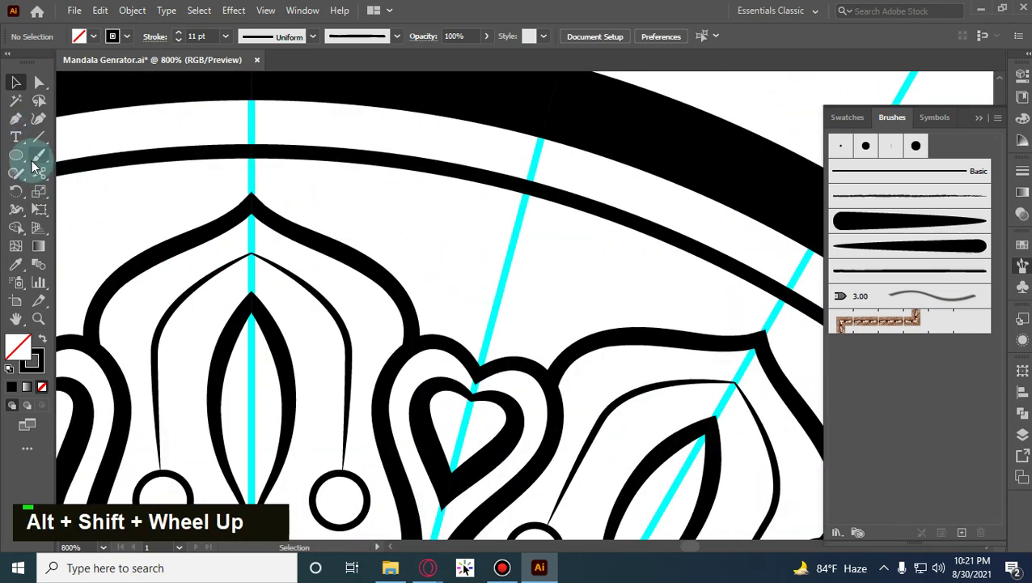
{"action": "left_click", "coordinate": [840, 146]}
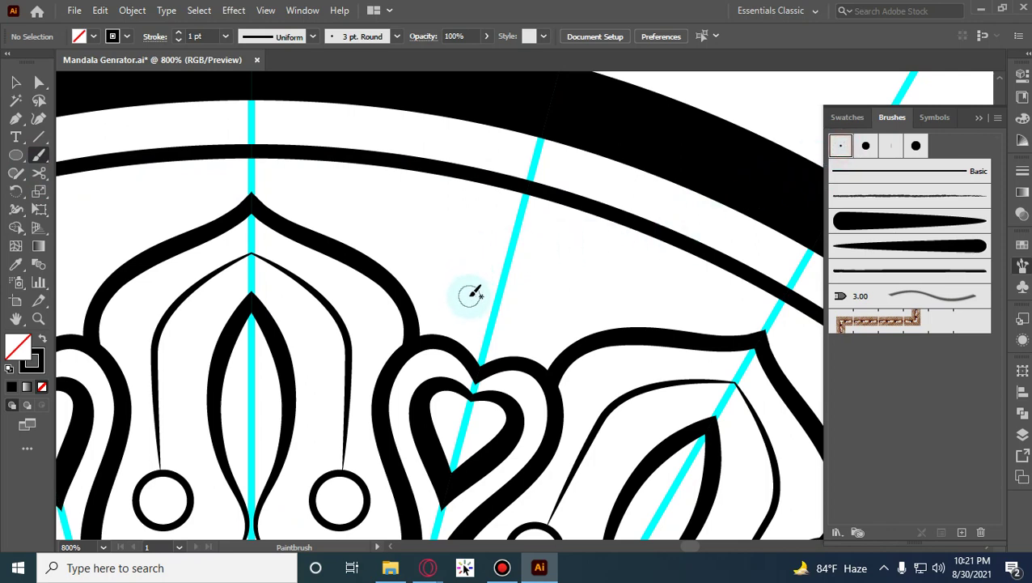
{"action": "key", "text": "bracketright"}
{"action": "key", "text": "bracketright"}
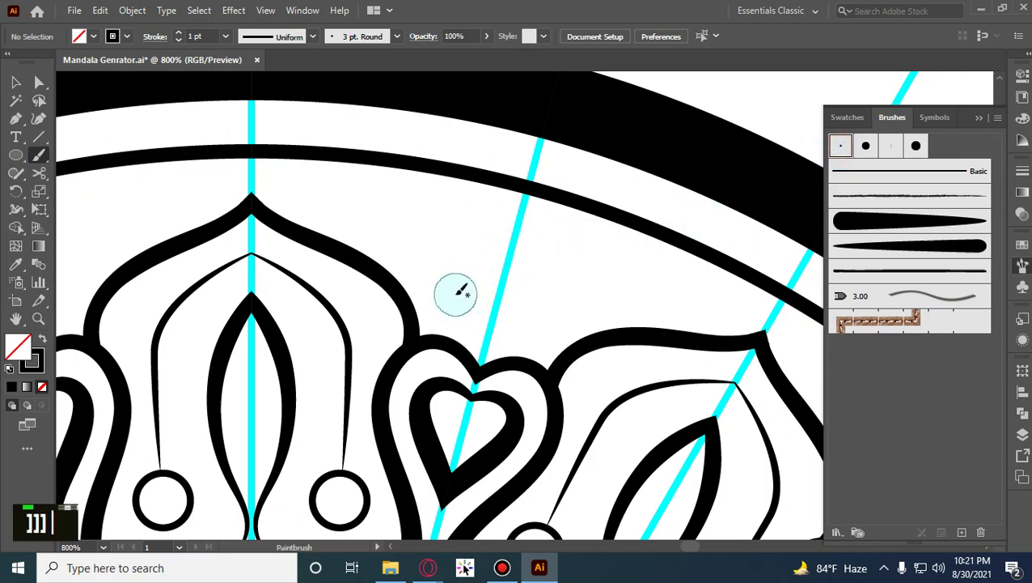
{"action": "left_click", "coordinate": [456, 292]}
{"action": "left_click", "coordinate": [537, 315]}
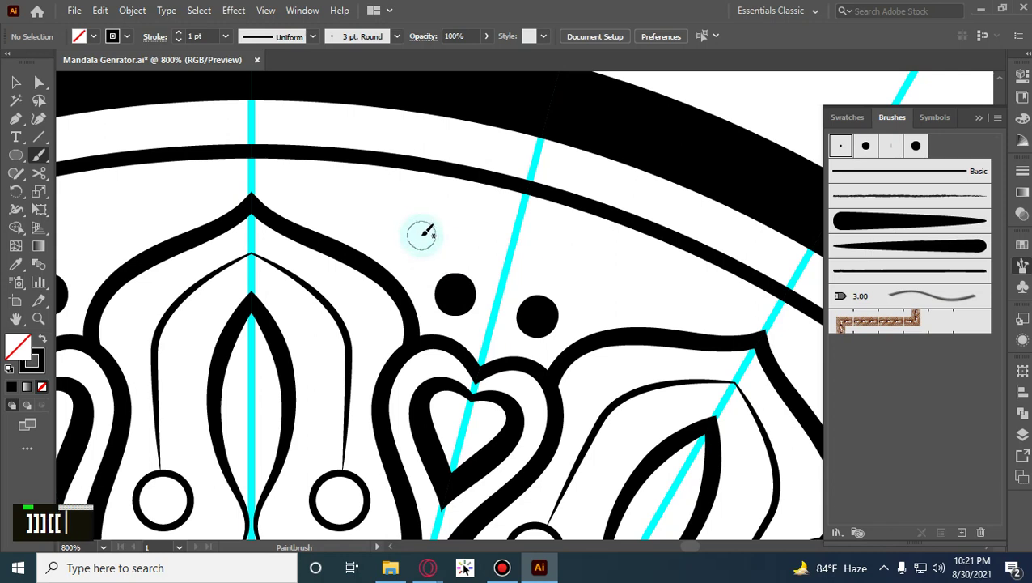
{"action": "left_click", "coordinate": [419, 236]}
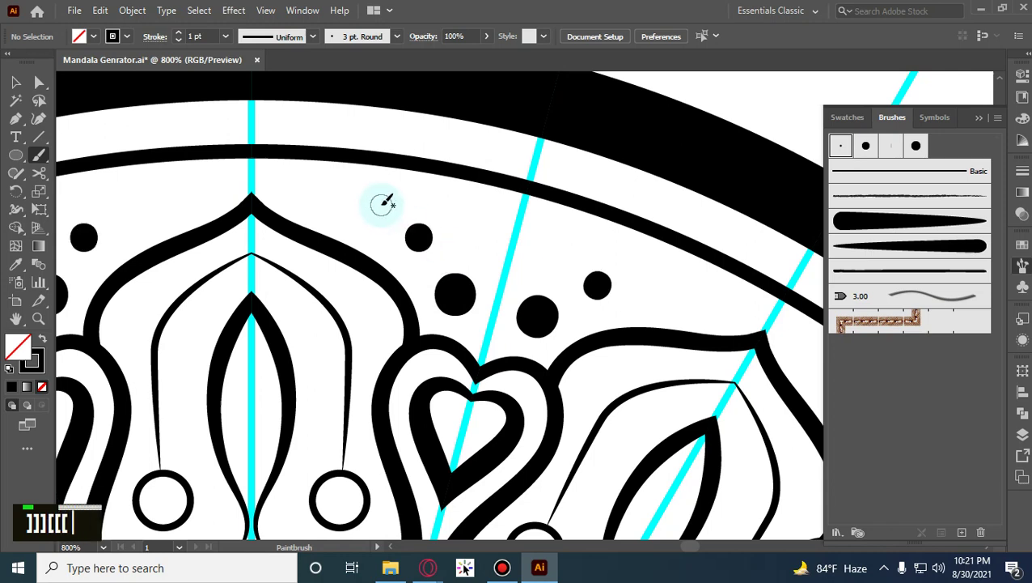
{"action": "left_click", "coordinate": [373, 195]}
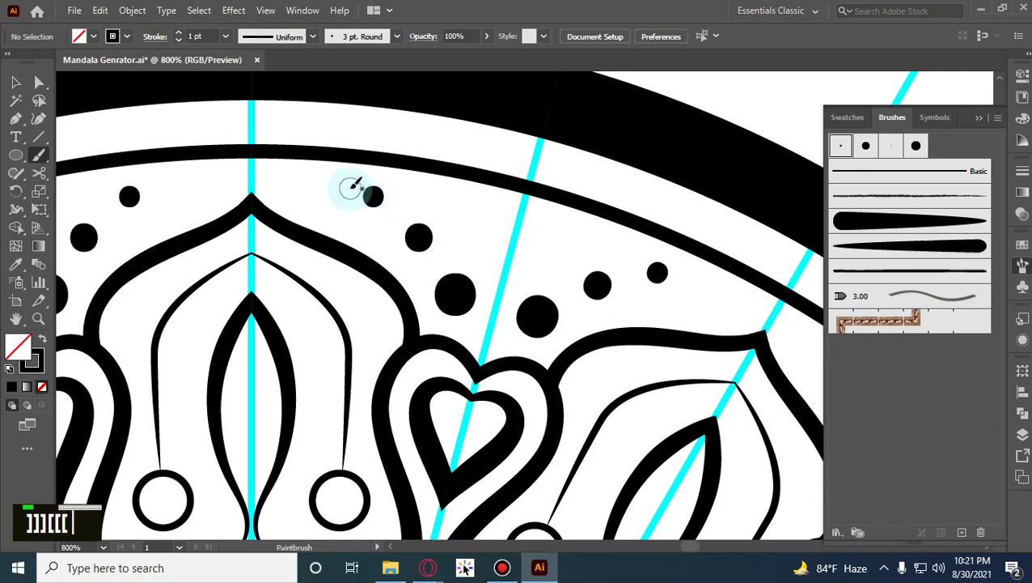
{"action": "key", "text": "ctrl+z"}
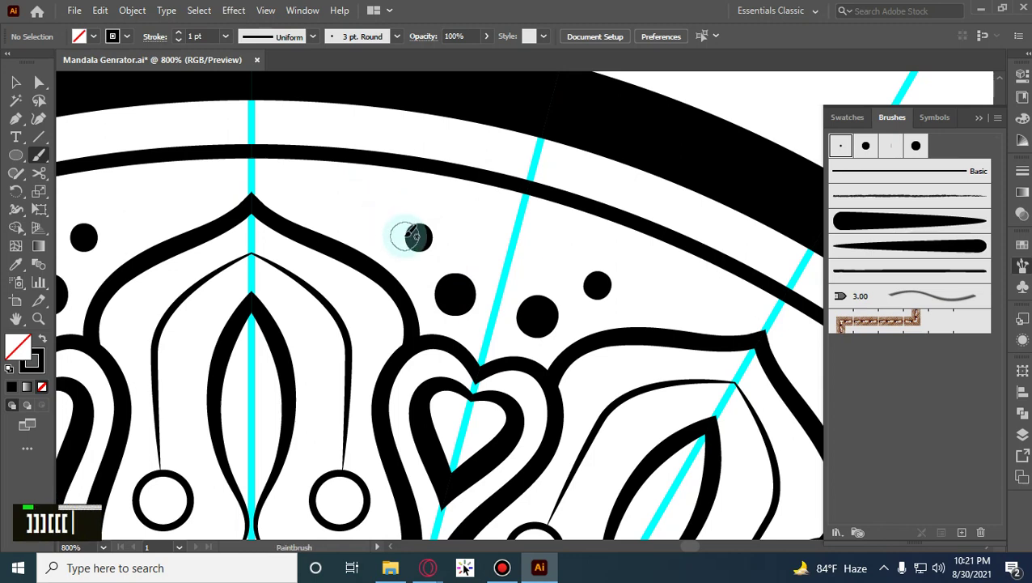
{"action": "key", "text": "ctrl+z"}
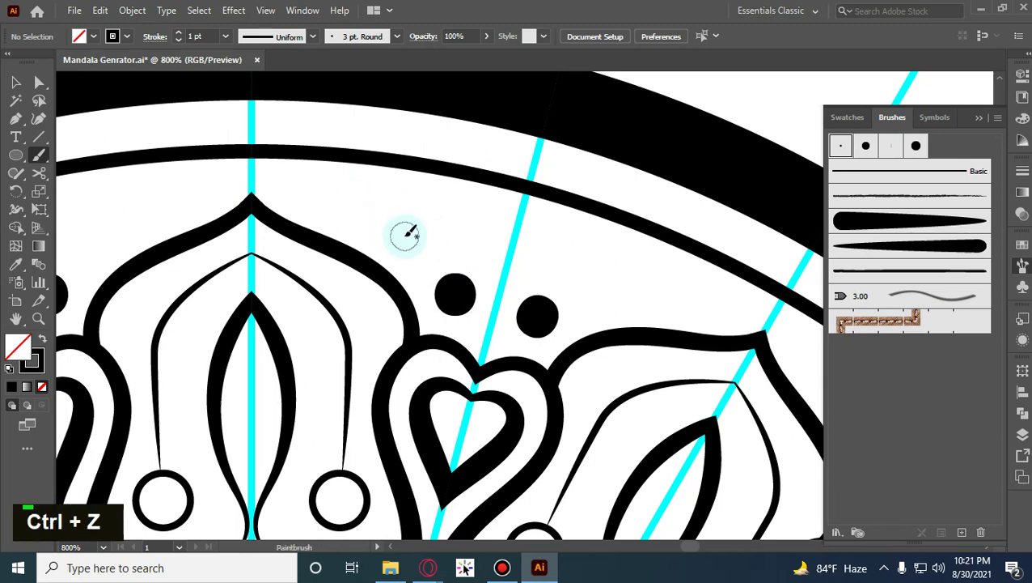
Paint a row of progressively smaller dots along the petal's outer edge from the large dot towards the petal tip.
{"action": "key", "text": "bracketleft"}
{"action": "left_click", "coordinate": [419, 240]}
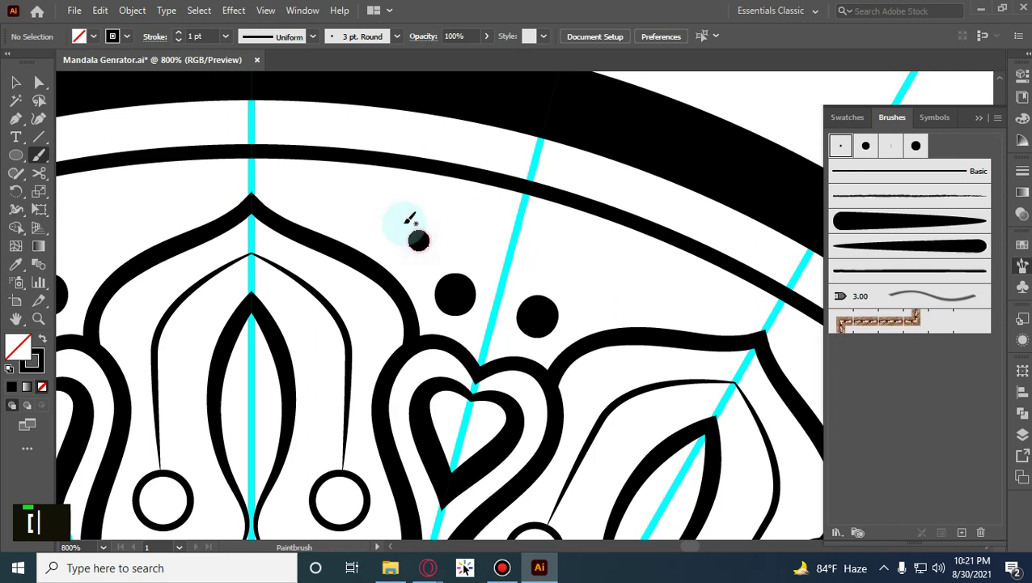
{"action": "left_click", "coordinate": [382, 212]}
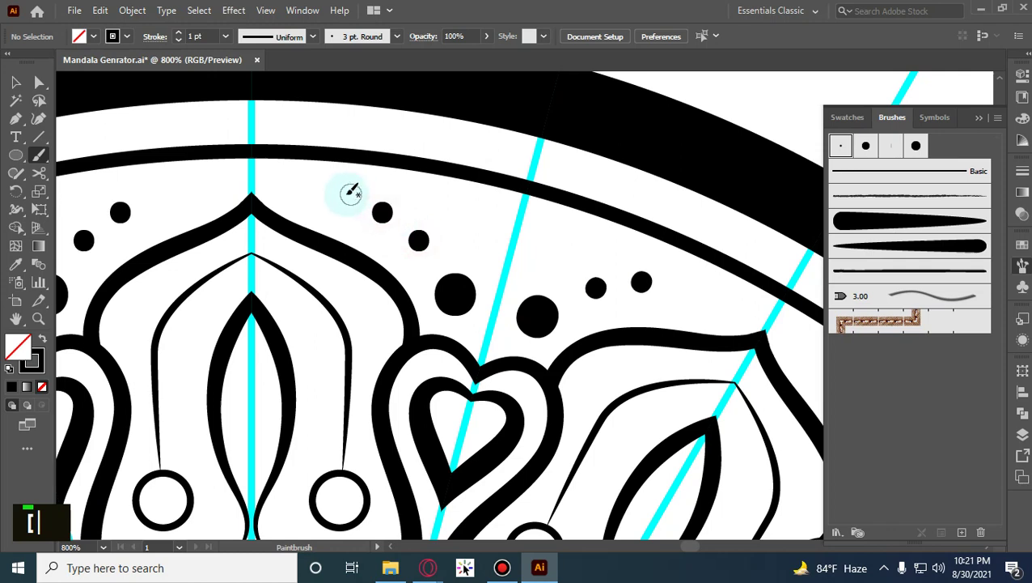
{"action": "left_click", "coordinate": [345, 193]}
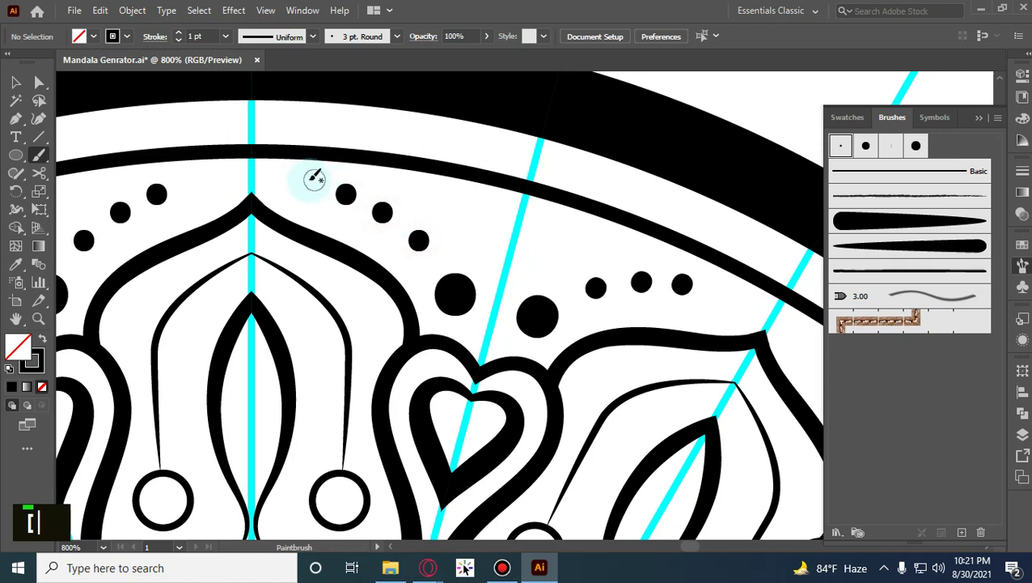
{"action": "left_click", "coordinate": [308, 176]}
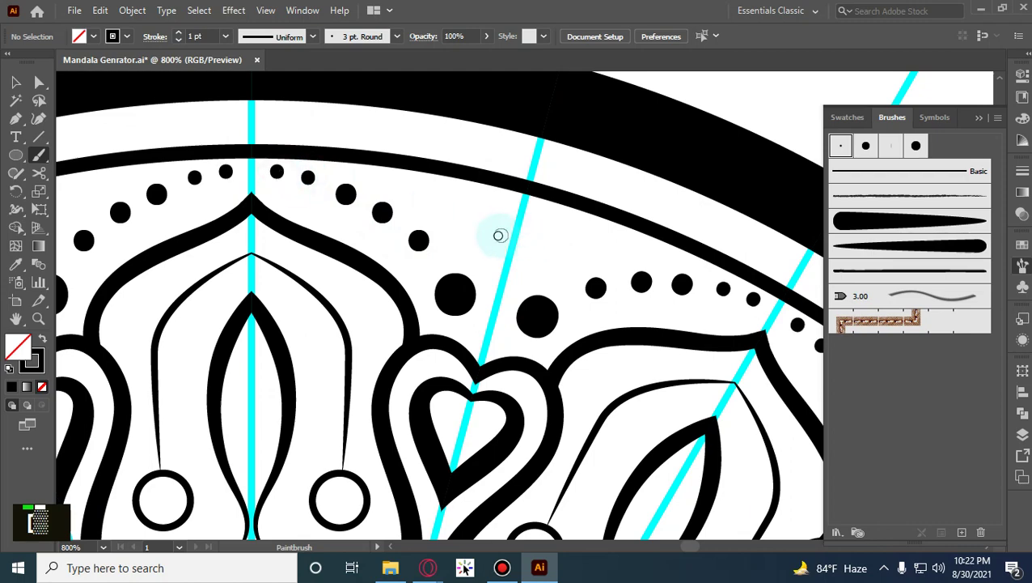
{"action": "scroll", "coordinate": [497, 234], "scroll_direction": "down", "scroll_amount": 2}
{"action": "scroll", "coordinate": [504, 234], "scroll_direction": "up", "scroll_amount": 5}
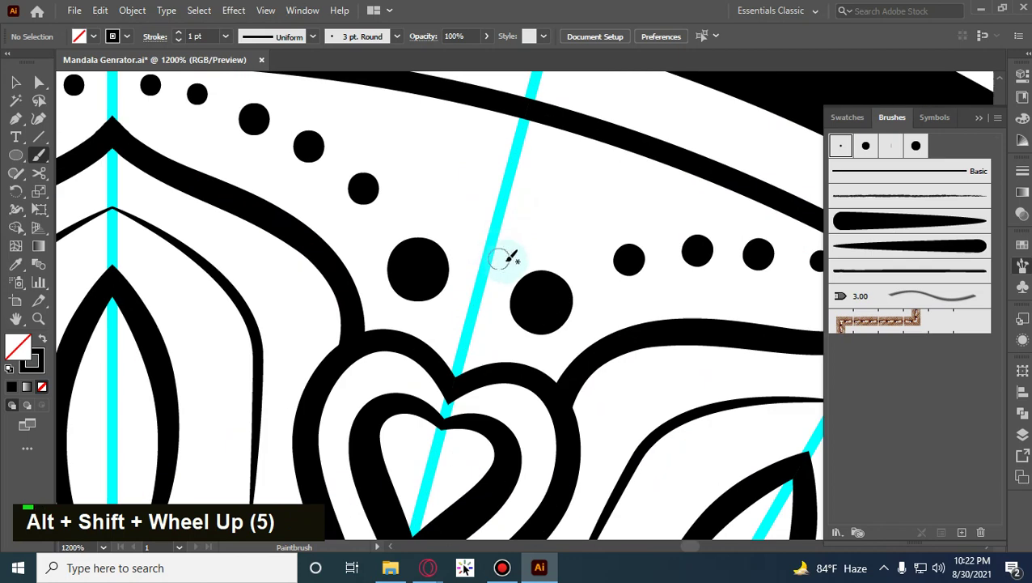
{"action": "left_click_drag", "start_coordinate": [506, 257], "coordinate": [492, 182]}
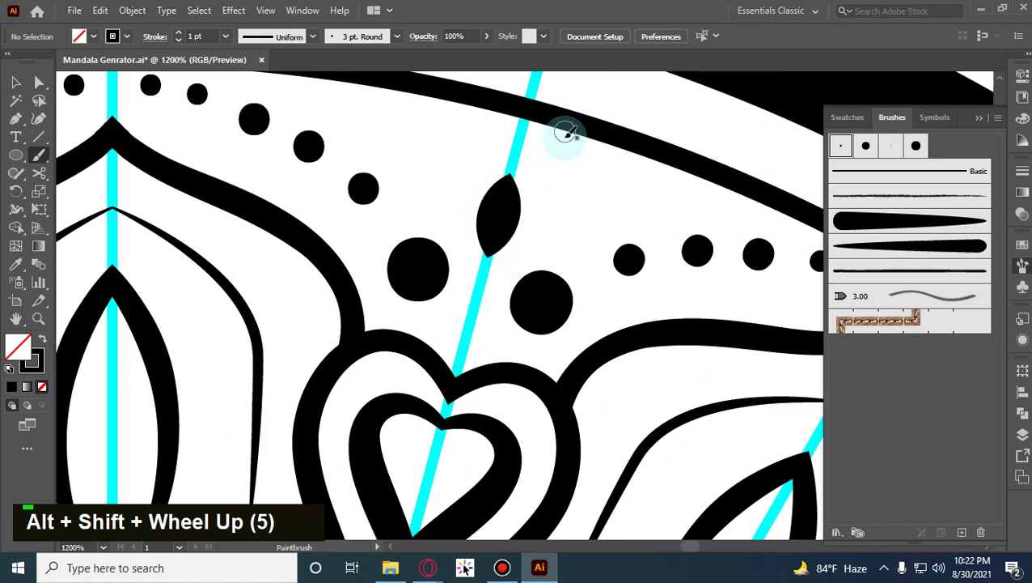
{"action": "key", "text": "ctrl+z"}
{"action": "mouse_move", "coordinate": [503, 261]}
{"action": "left_mouse_down"}
{"action": "mouse_move", "coordinate": [491, 214]}
{"action": "mouse_move", "coordinate": [536, 129]}
{"action": "left_mouse_up"}
{"action": "key", "text": "ctrl+z"}
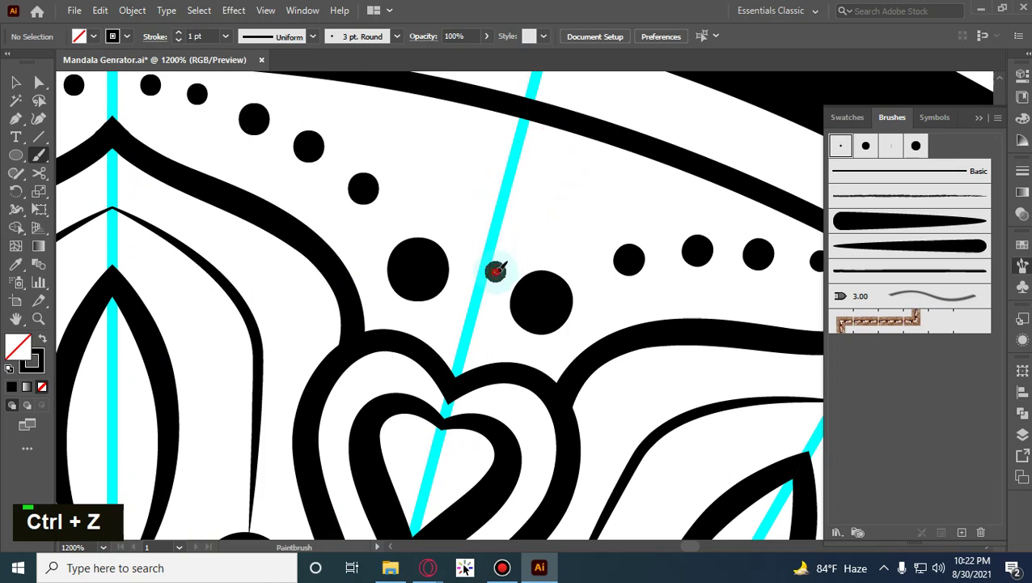
{"action": "mouse_move", "coordinate": [496, 270]}
{"action": "left_mouse_down"}
{"action": "mouse_move", "coordinate": [480, 209]}
{"action": "mouse_move", "coordinate": [494, 174]}
{"action": "mouse_move", "coordinate": [546, 121]}
{"action": "left_mouse_up"}
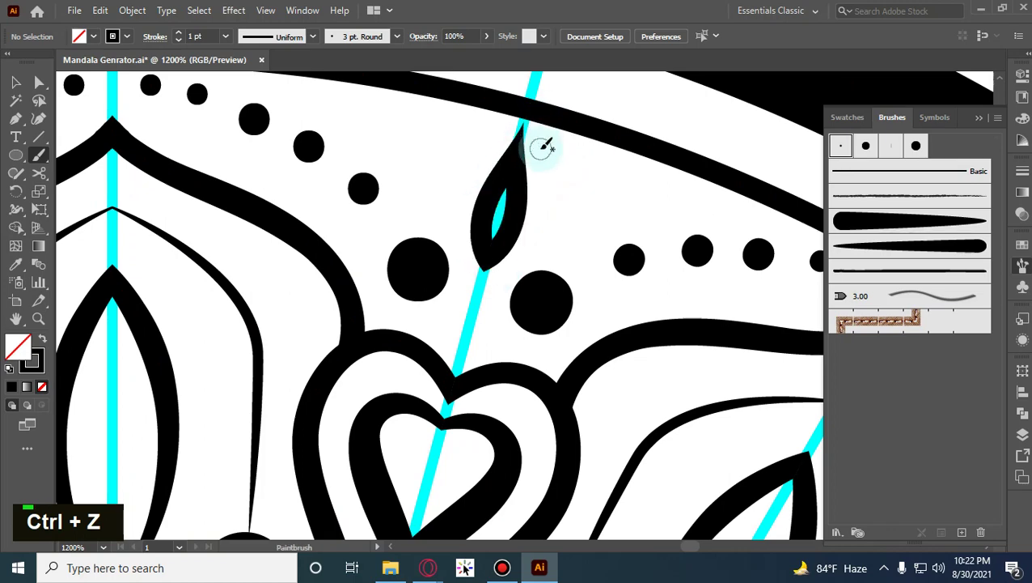
{"action": "key", "text": "ctrl+z"}
Paint a solid pointed leaf on the guide line above the two large dots, filling its inside with extra strokes.
{"action": "mouse_move", "coordinate": [503, 259]}
{"action": "left_mouse_down"}
{"action": "mouse_move", "coordinate": [479, 235]}
{"action": "mouse_move", "coordinate": [486, 190]}
{"action": "mouse_move", "coordinate": [520, 136]}
{"action": "left_mouse_up"}
{"action": "mouse_move", "coordinate": [512, 185]}
{"action": "left_mouse_down"}
{"action": "mouse_move", "coordinate": [493, 223]}
{"action": "mouse_move", "coordinate": [505, 191]}
{"action": "mouse_move", "coordinate": [497, 210]}
{"action": "left_mouse_up"}
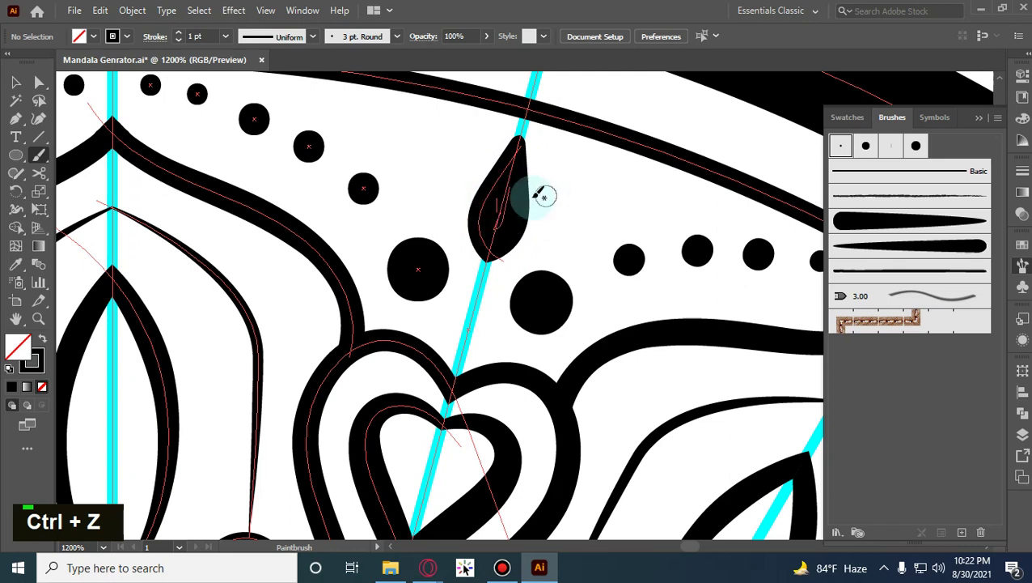
{"action": "scroll", "coordinate": [491, 214], "scroll_direction": "down", "scroll_amount": 4, "text": "alt+shift"}
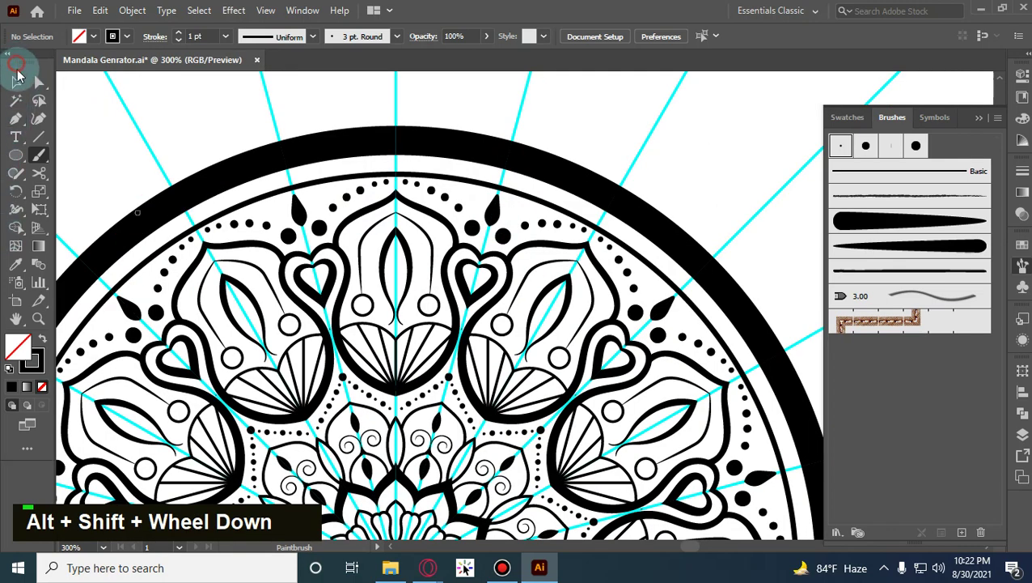
{"action": "double_click", "coordinate": [17, 81]}
{"action": "double_click", "coordinate": [20, 55]}
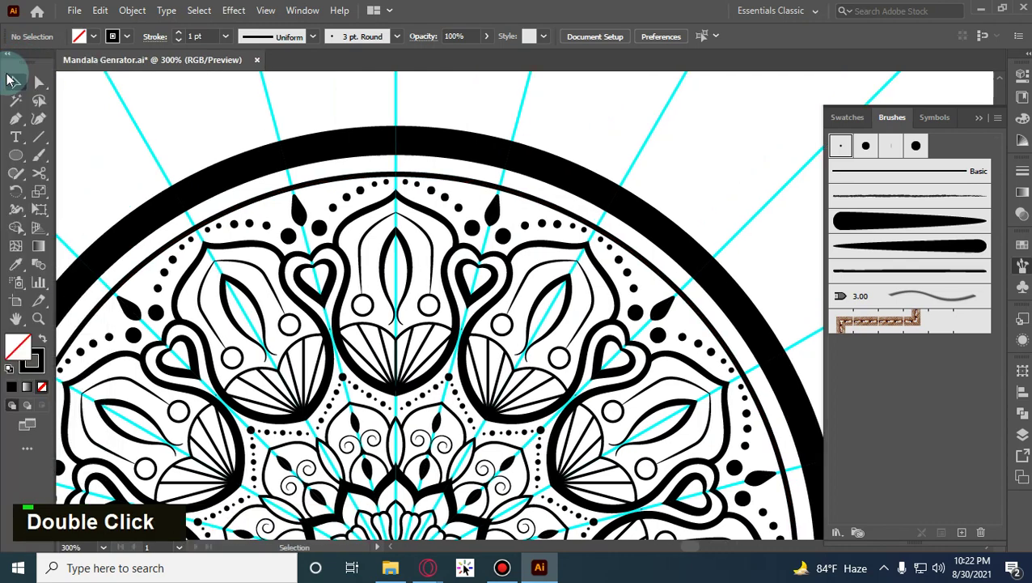
Examine the whole mandala with its dots, leaves and concentric circles on the artboard.
{"action": "scroll", "coordinate": [286, 244], "scroll_direction": "down", "scroll_amount": 4, "text": "alt+shift"}
{"action": "key", "text": "space"}
{"action": "left_click_drag", "start_coordinate": [566, 323], "coordinate": [650, 285]}
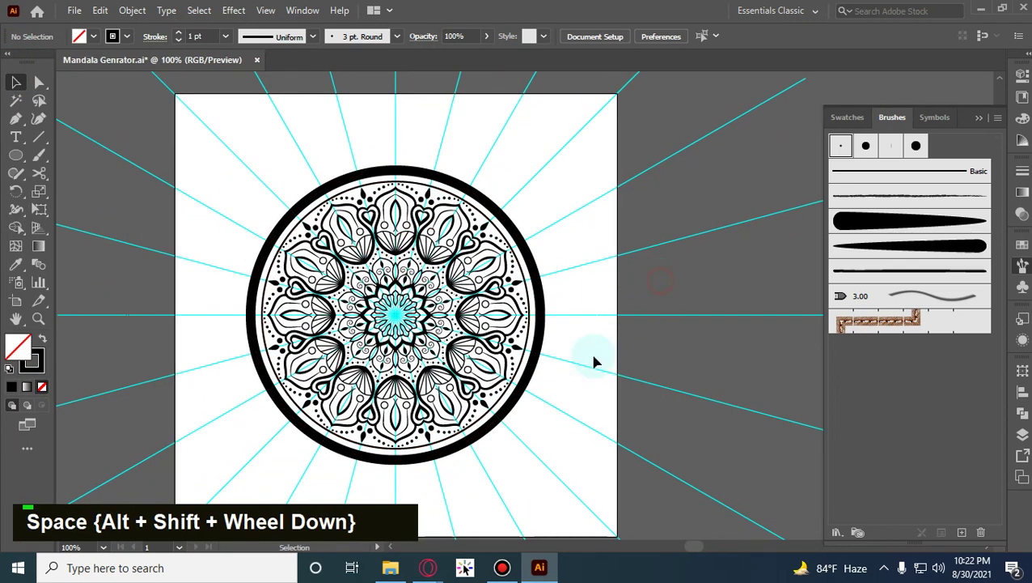
{"action": "key", "text": "space"}
{"action": "left_click_drag", "start_coordinate": [594, 360], "coordinate": [615, 376]}
{"action": "scroll", "coordinate": [544, 277], "scroll_direction": "up", "scroll_amount": 1}
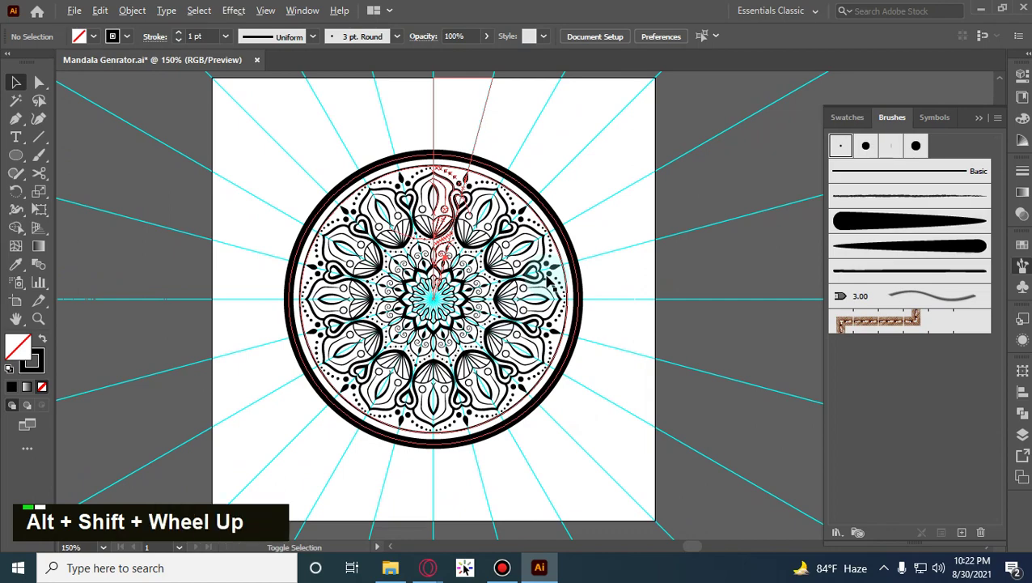
{"action": "key", "text": "space"}
{"action": "left_click_drag", "start_coordinate": [725, 267], "coordinate": [762, 279]}
{"action": "key", "text": "space"}
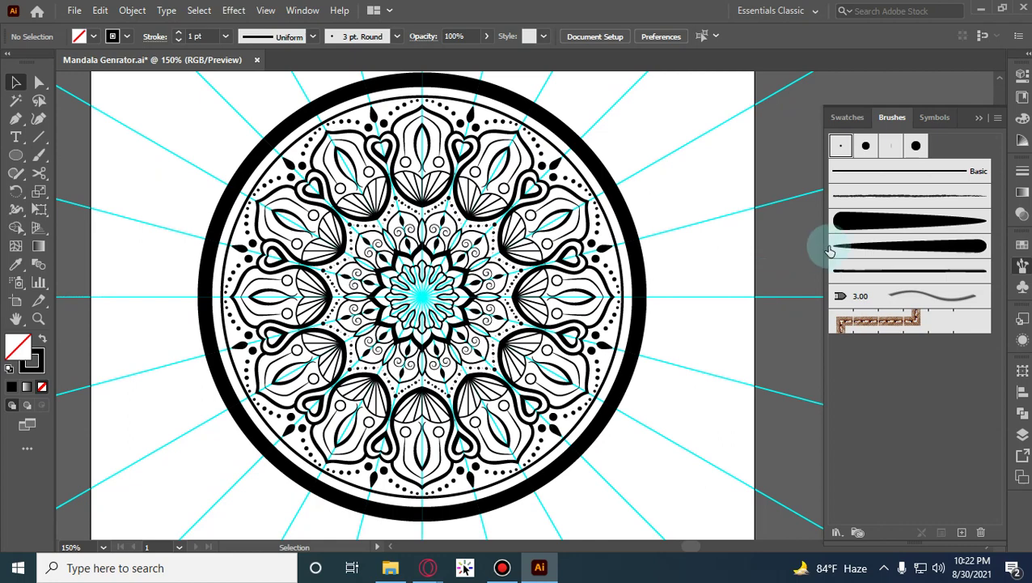
{"action": "scroll", "coordinate": [727, 274], "scroll_direction": "up", "scroll_amount": 1}
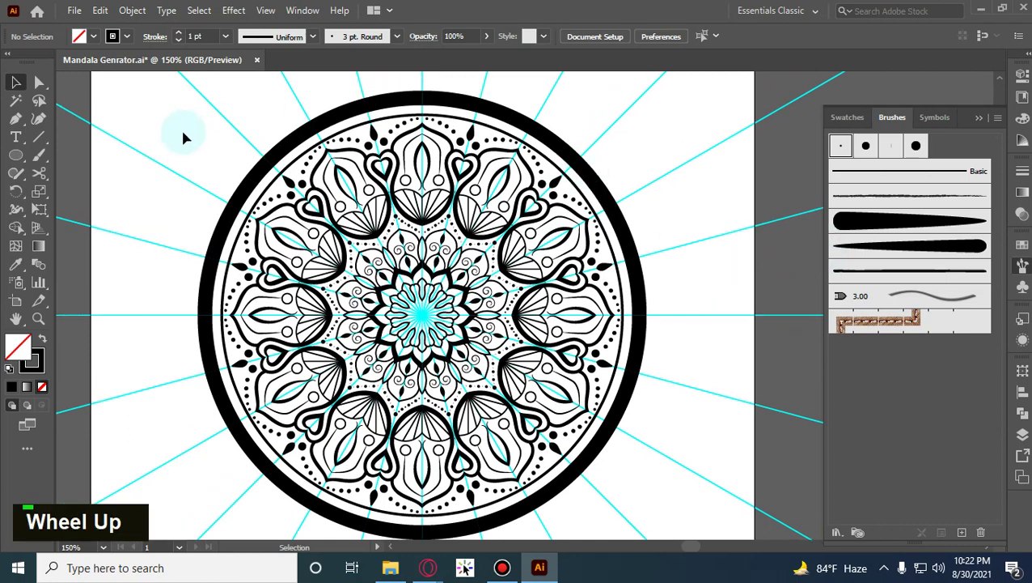
{"action": "left_click", "coordinate": [421, 177]}
{"action": "left_click", "coordinate": [182, 162]}
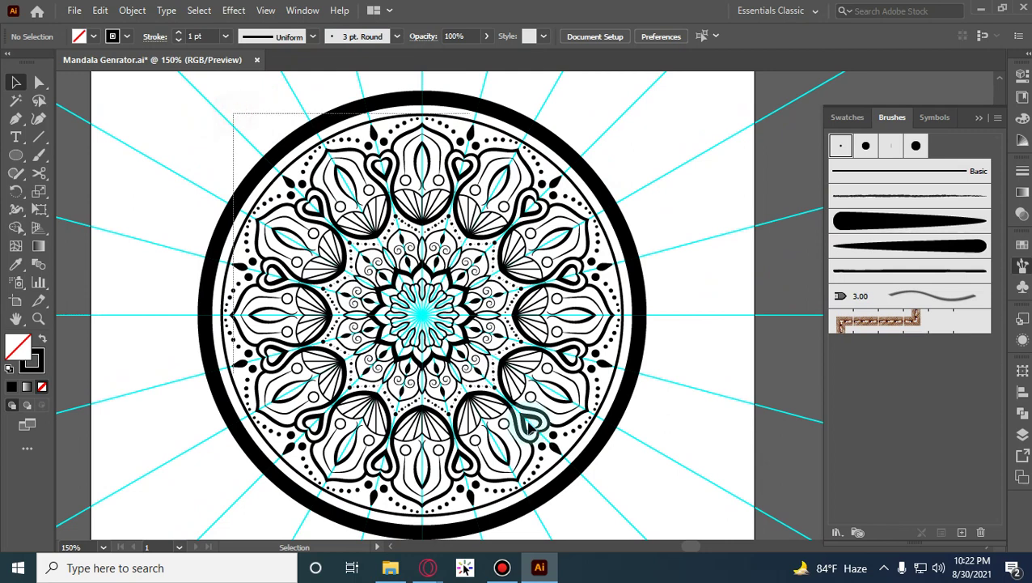
{"action": "left_click", "coordinate": [530, 424]}
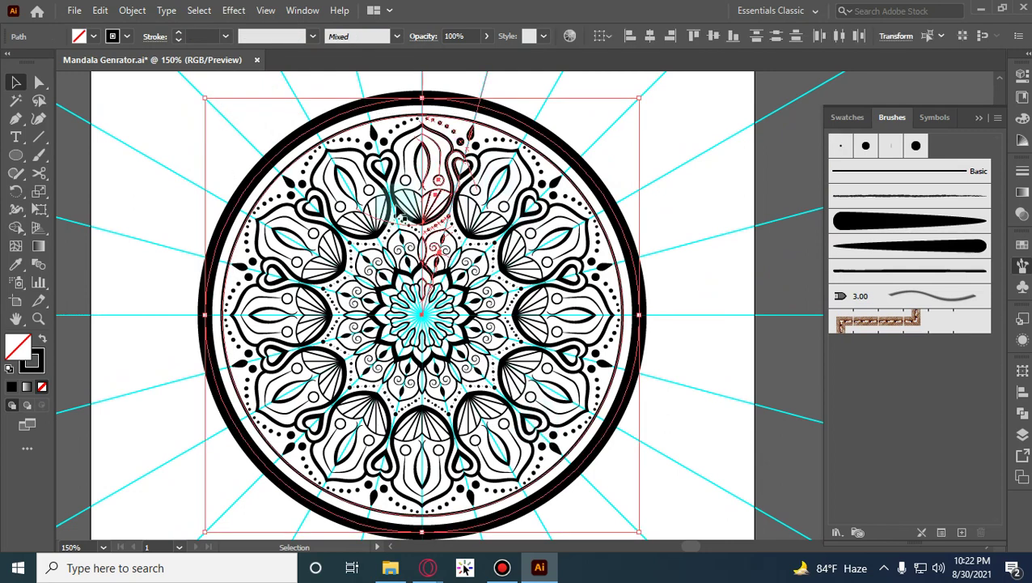
{"action": "left_click", "coordinate": [726, 240]}
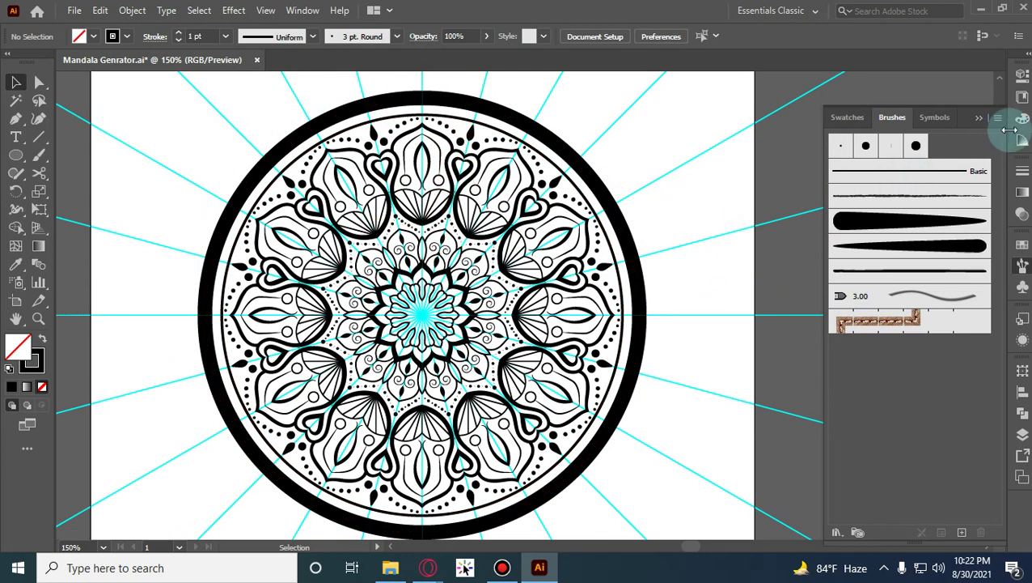
Select all artwork on the Mandala layer and apply Expand Appearance to it.
{"action": "left_click", "coordinate": [976, 119]}
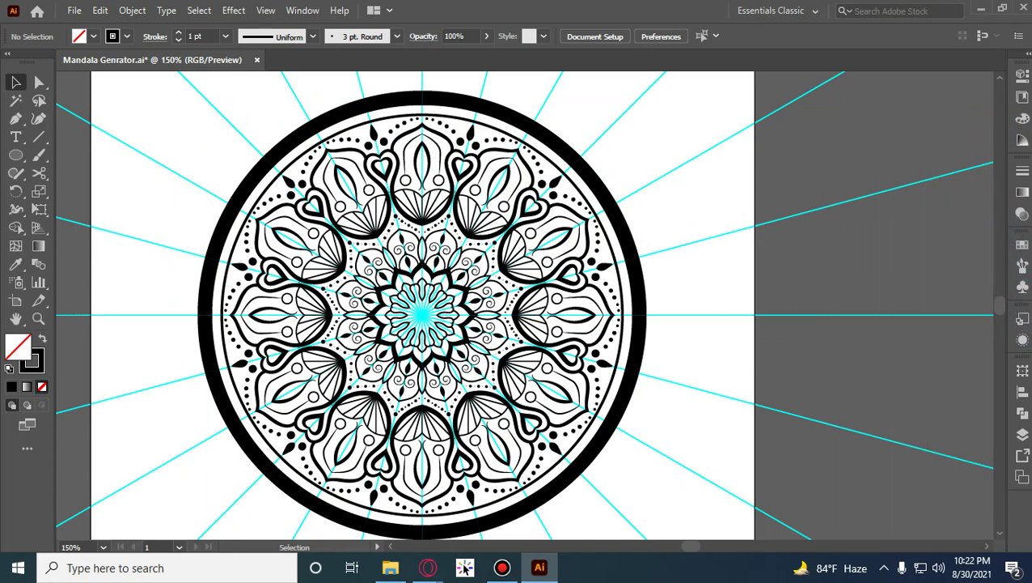
{"action": "left_click", "coordinate": [1023, 434]}
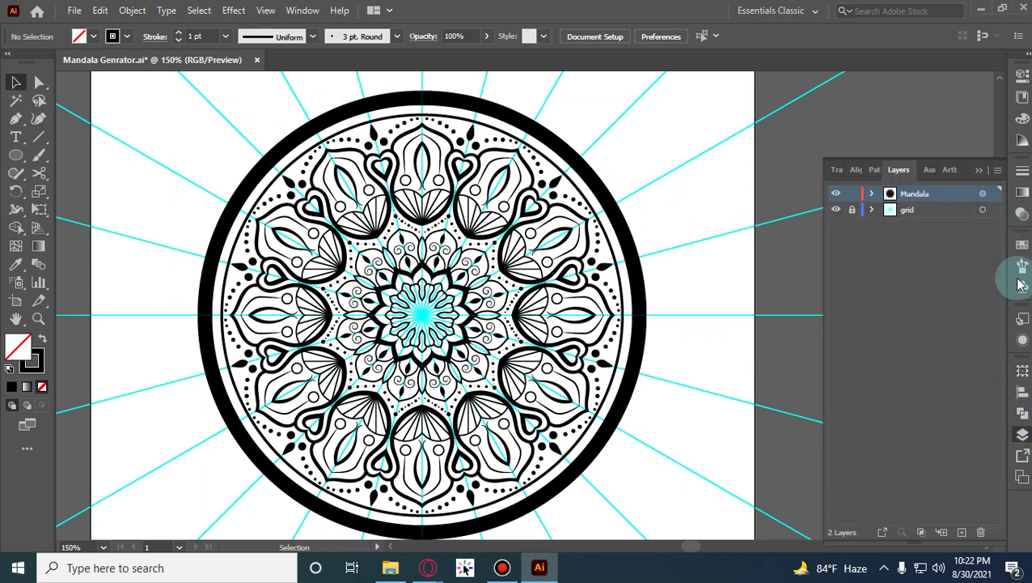
{"action": "left_click", "coordinate": [983, 195]}
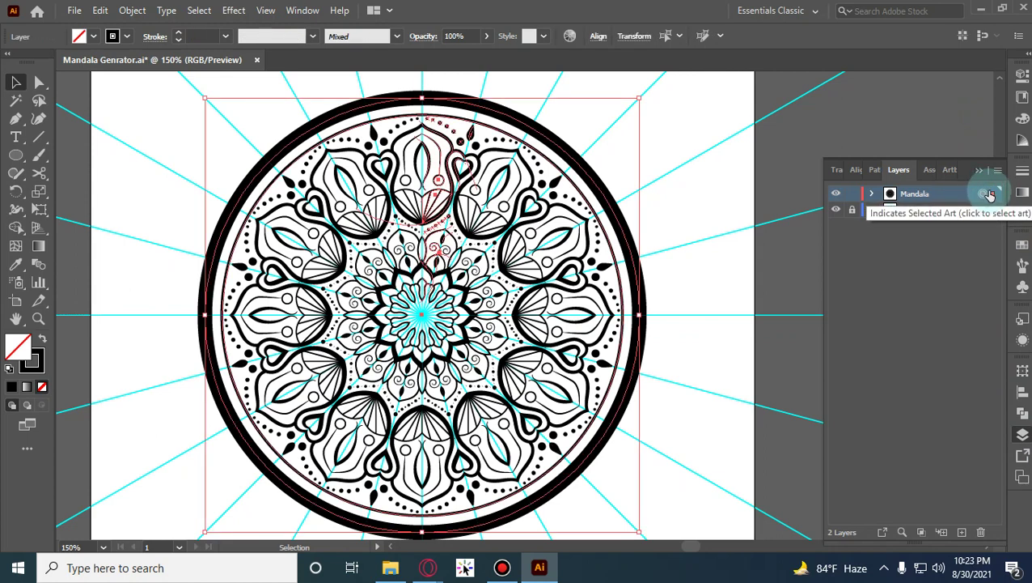
{"action": "left_click", "coordinate": [130, 13]}
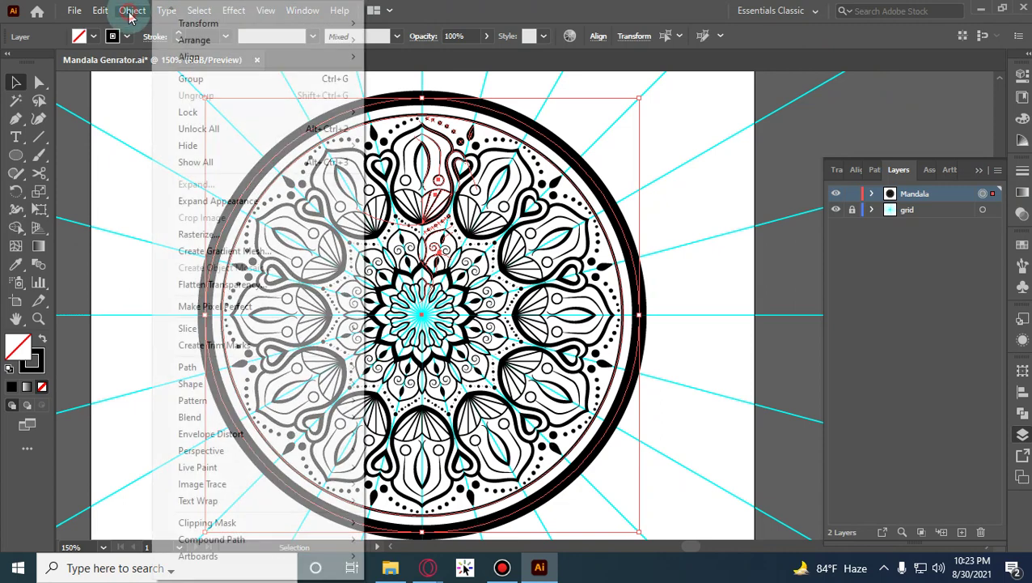
{"action": "left_click", "coordinate": [255, 200]}
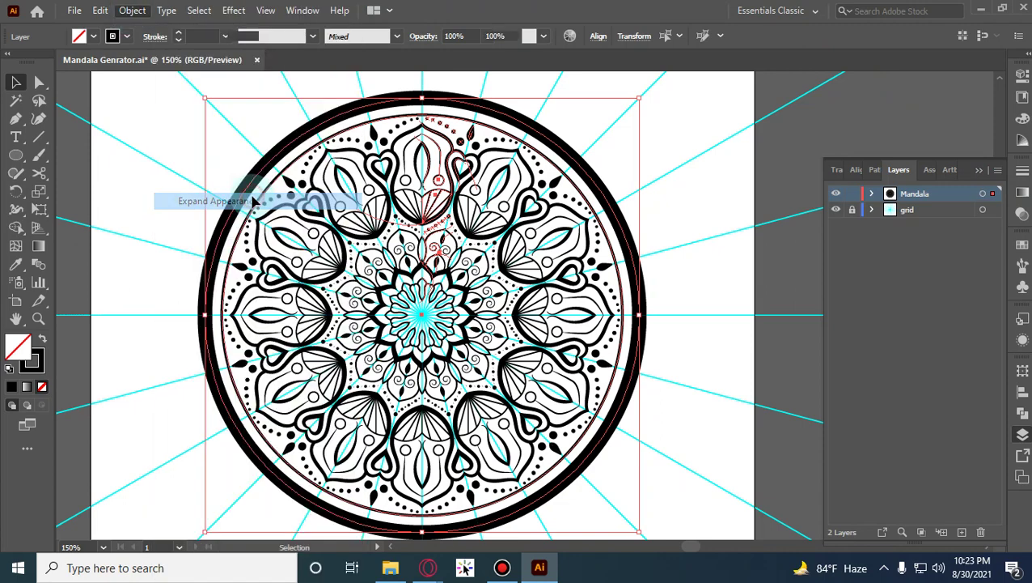
Expand the fill and stroke of the selected mandala artwork and deselect it.
{"action": "left_click", "coordinate": [130, 11]}
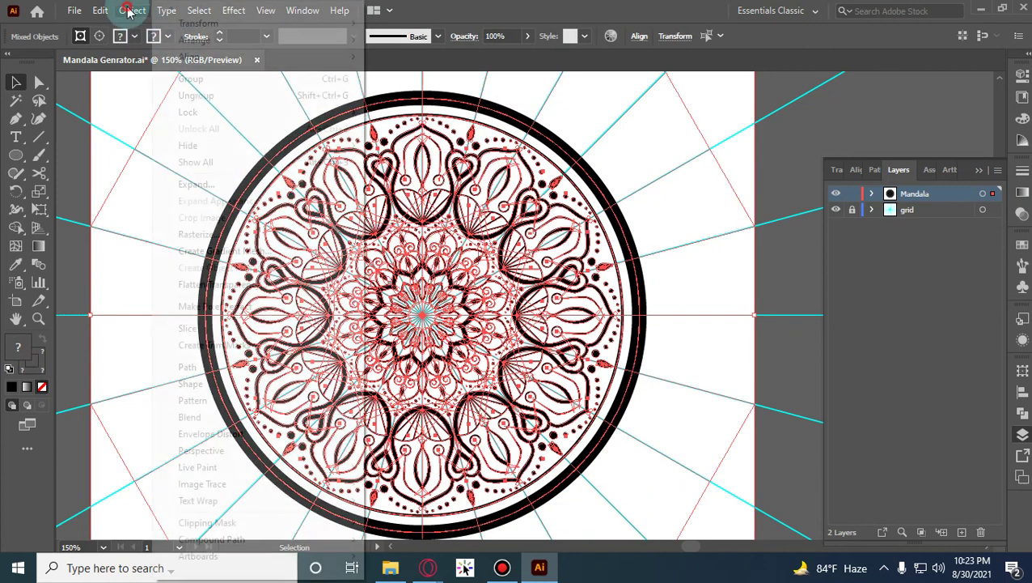
{"action": "left_click", "coordinate": [237, 184]}
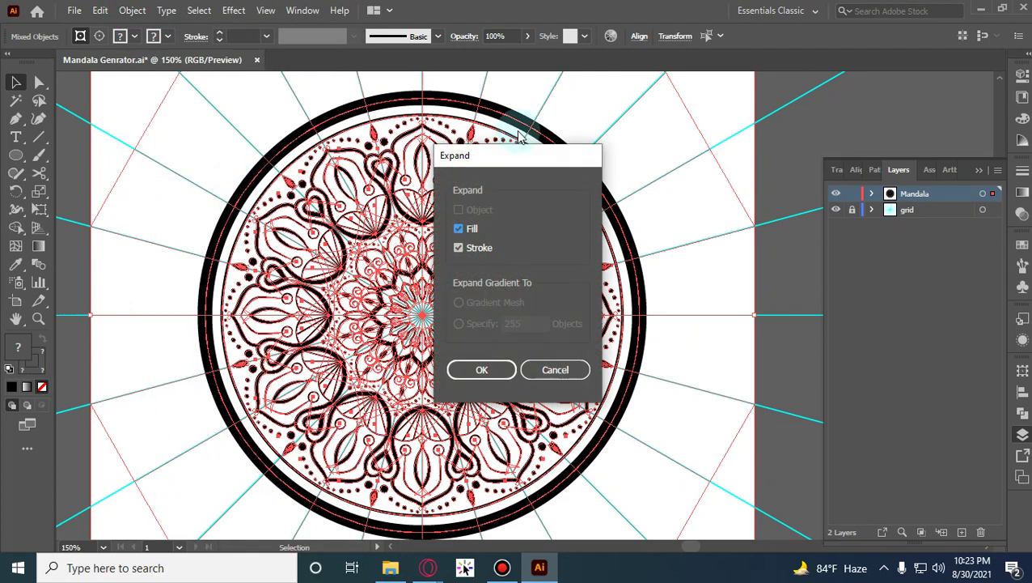
{"action": "left_click", "coordinate": [483, 370]}
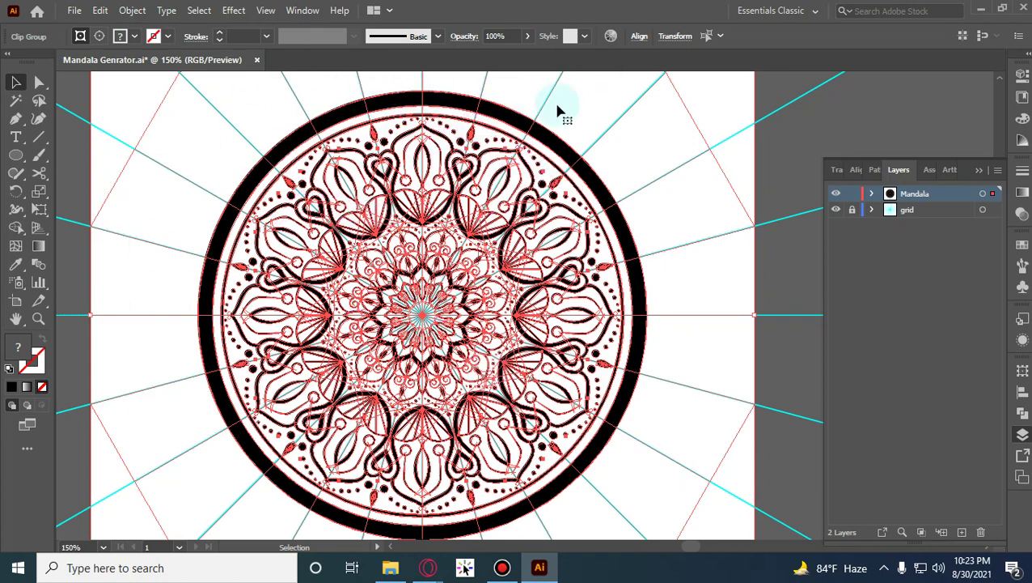
{"action": "left_click", "coordinate": [596, 111]}
Try to unite all shapes sharing the thick outer ring's fill color into one shape with Pathfinder.
{"action": "left_click", "coordinate": [22, 115]}
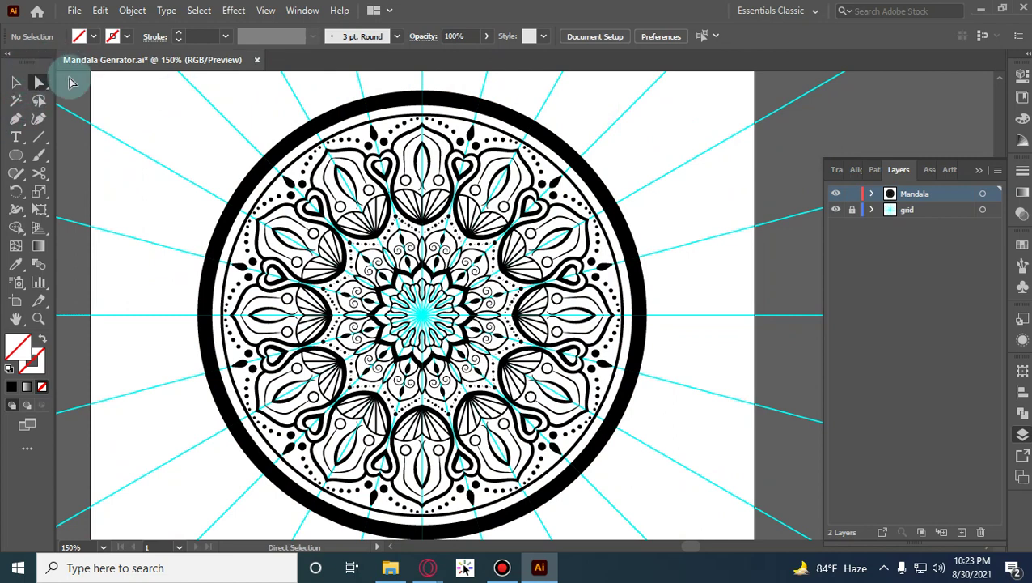
{"action": "left_click", "coordinate": [400, 100]}
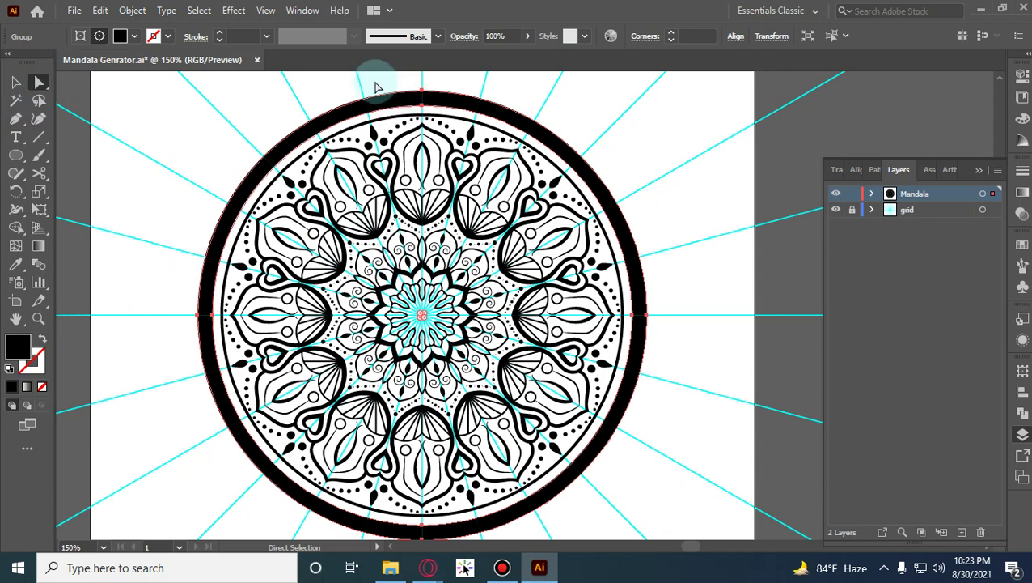
{"action": "left_click", "coordinate": [201, 15]}
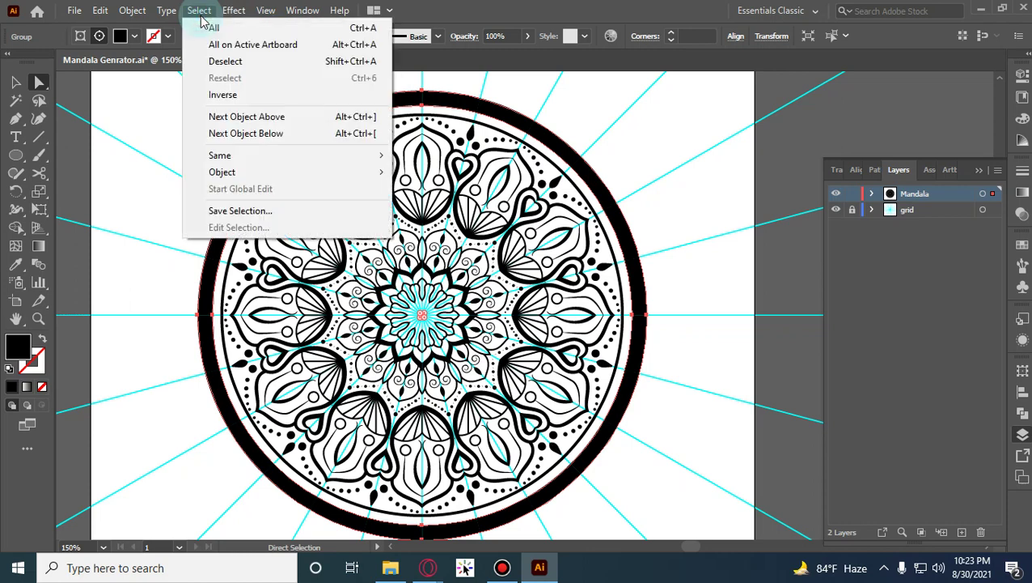
{"action": "mouse_move", "coordinate": [249, 162]}
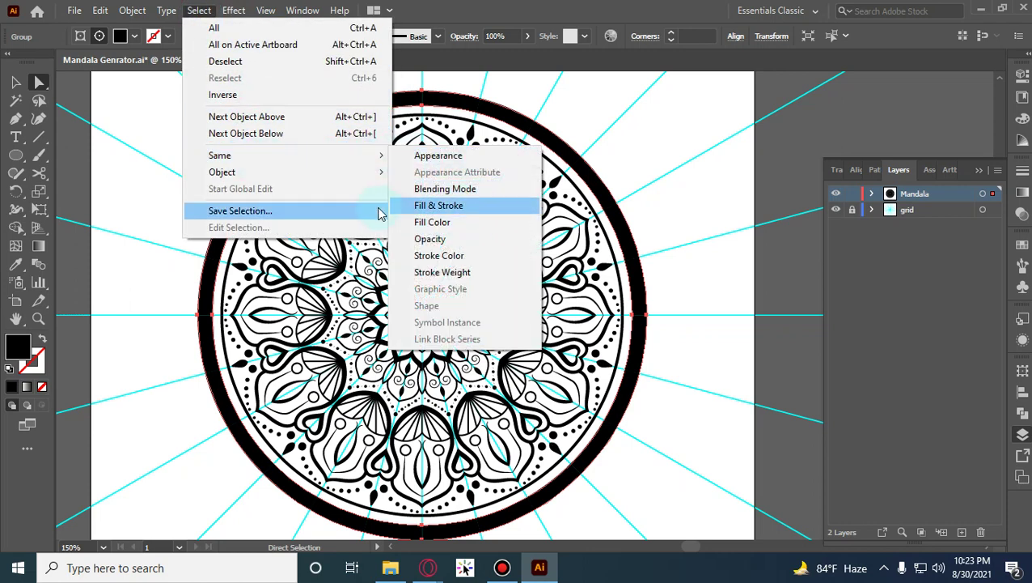
{"action": "left_click", "coordinate": [439, 230]}
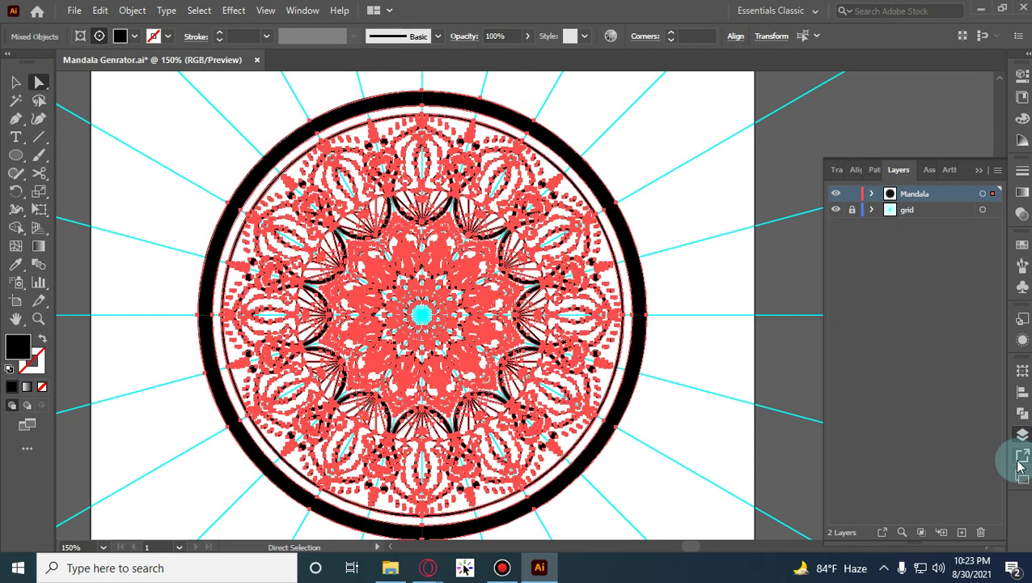
{"action": "left_click", "coordinate": [1022, 413]}
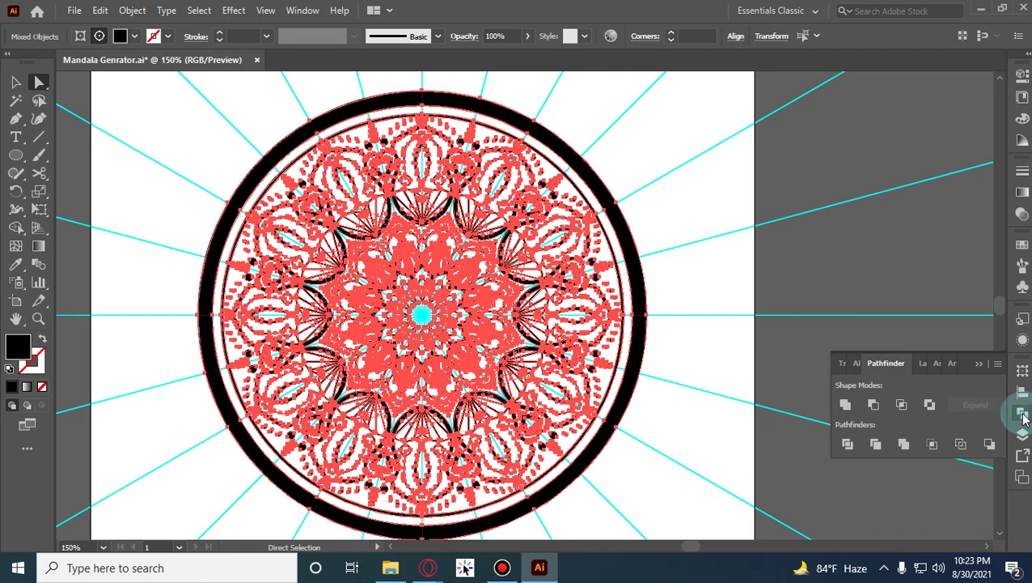
{"action": "left_click", "coordinate": [845, 405]}
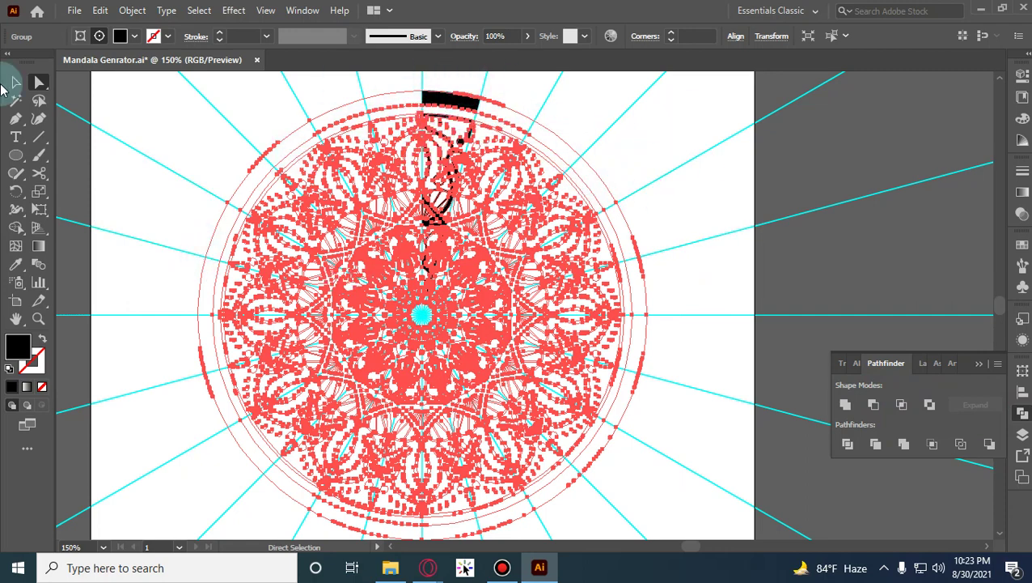
Undo the unite and both expansions to return the mandala to its live artwork, and clear the selection.
{"action": "left_click", "coordinate": [12, 84]}
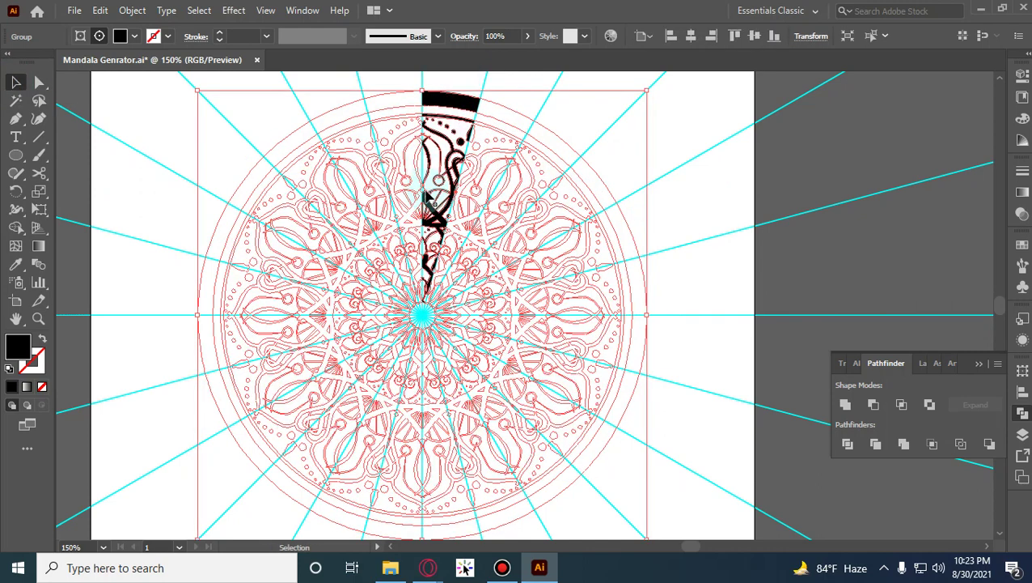
{"action": "left_click_drag", "start_coordinate": [388, 87], "coordinate": [339, 188]}
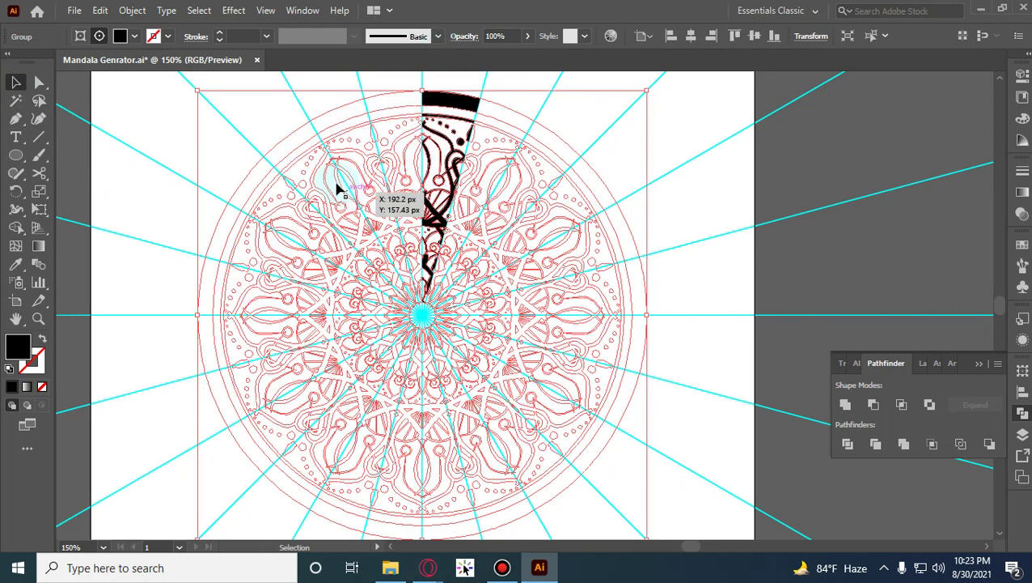
{"action": "key", "text": "ctrl+z"}
{"action": "key", "text": "ctrl+z"}
{"action": "key", "text": "ctrl+z"}
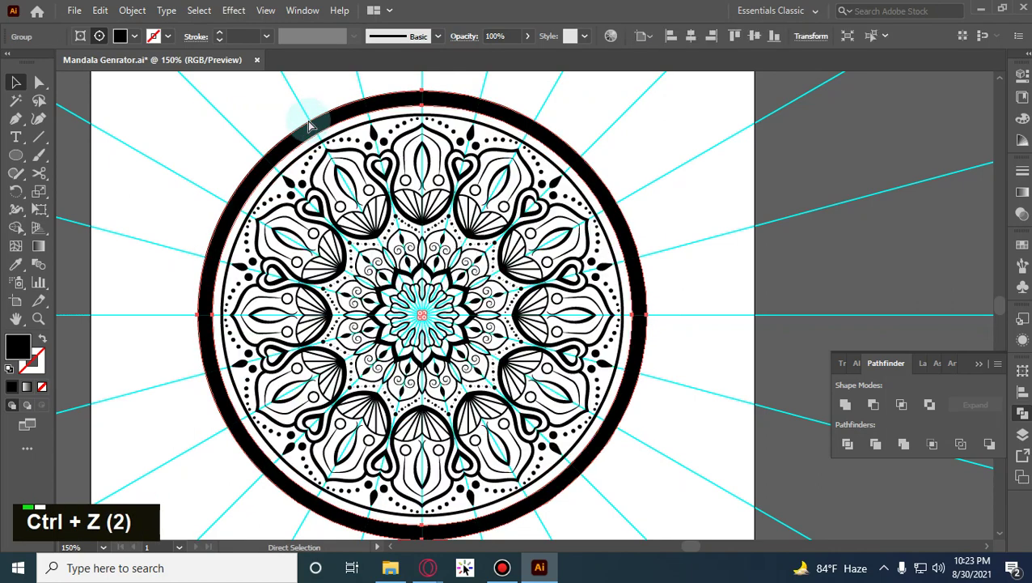
{"action": "key", "text": "ctrl+z"}
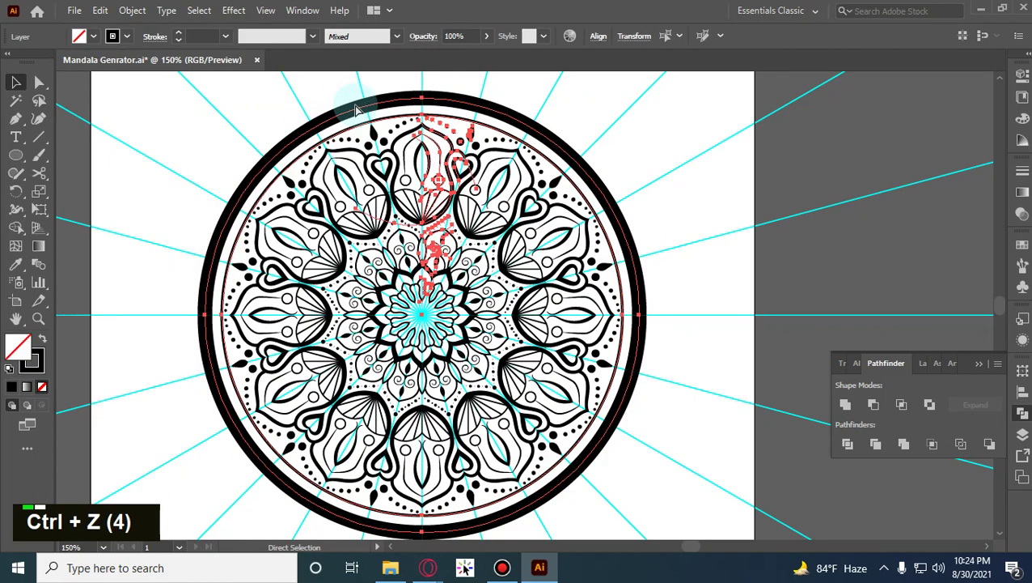
{"action": "left_click", "coordinate": [668, 123]}
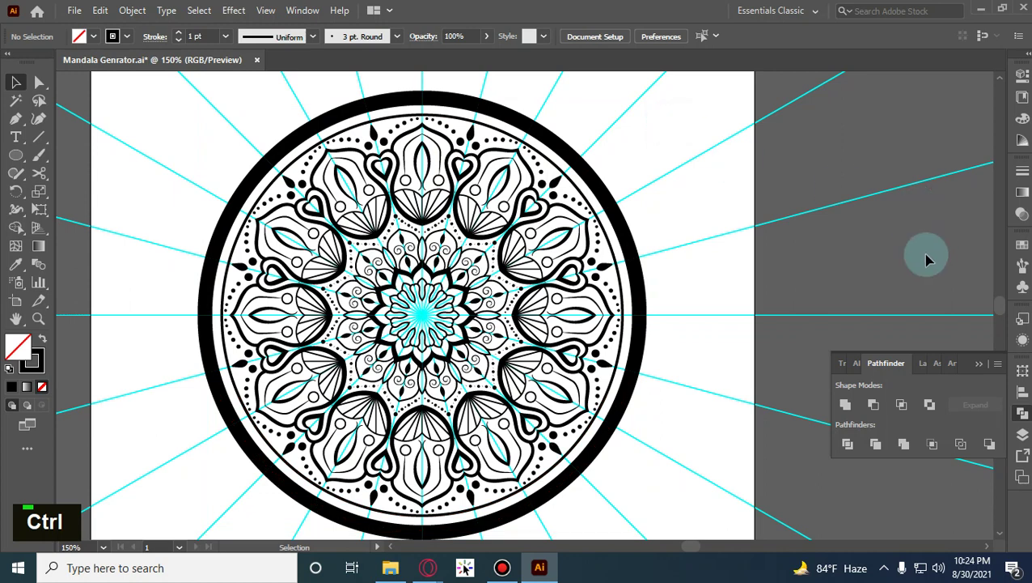
Select all artwork on the Mandala layer and expand its appearance.
{"action": "left_click", "coordinate": [979, 363]}
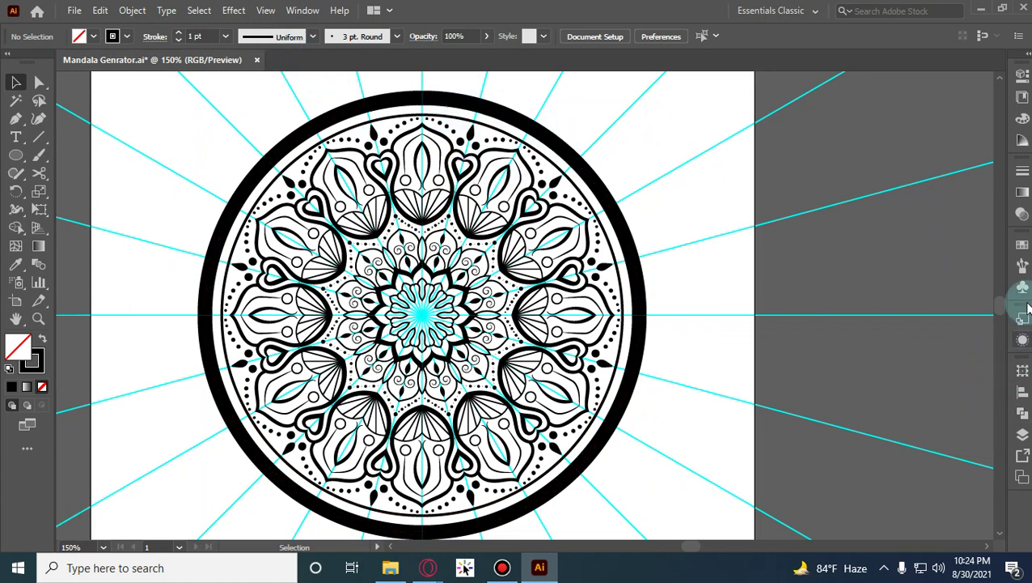
{"action": "left_click", "coordinate": [1025, 435]}
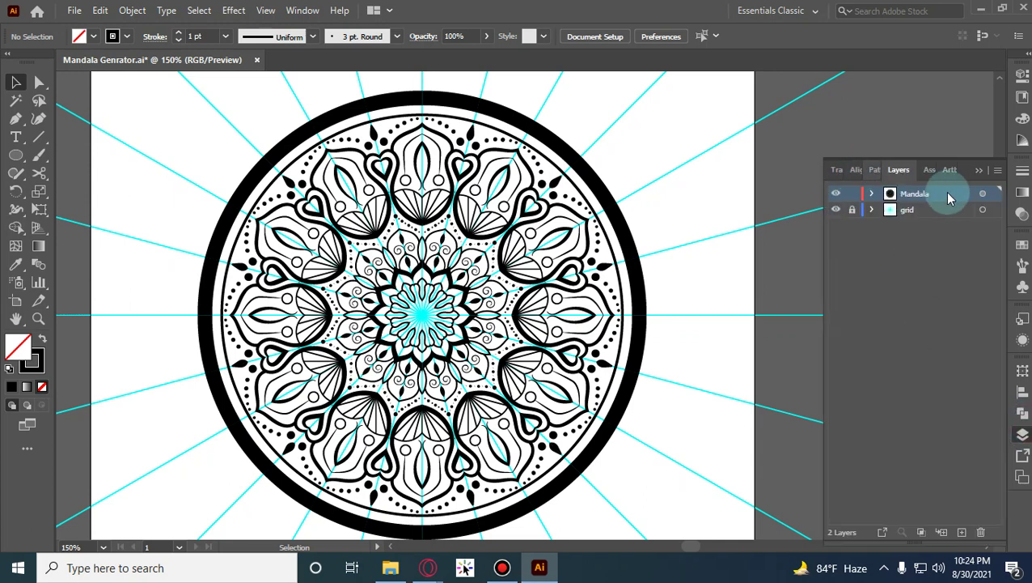
{"action": "left_click", "coordinate": [983, 194]}
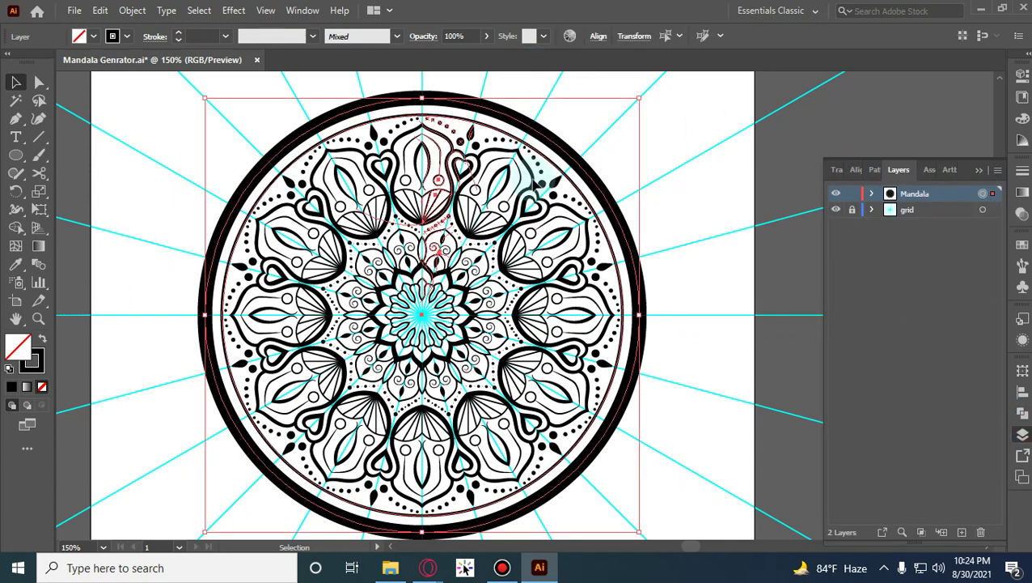
{"action": "left_click", "coordinate": [131, 10]}
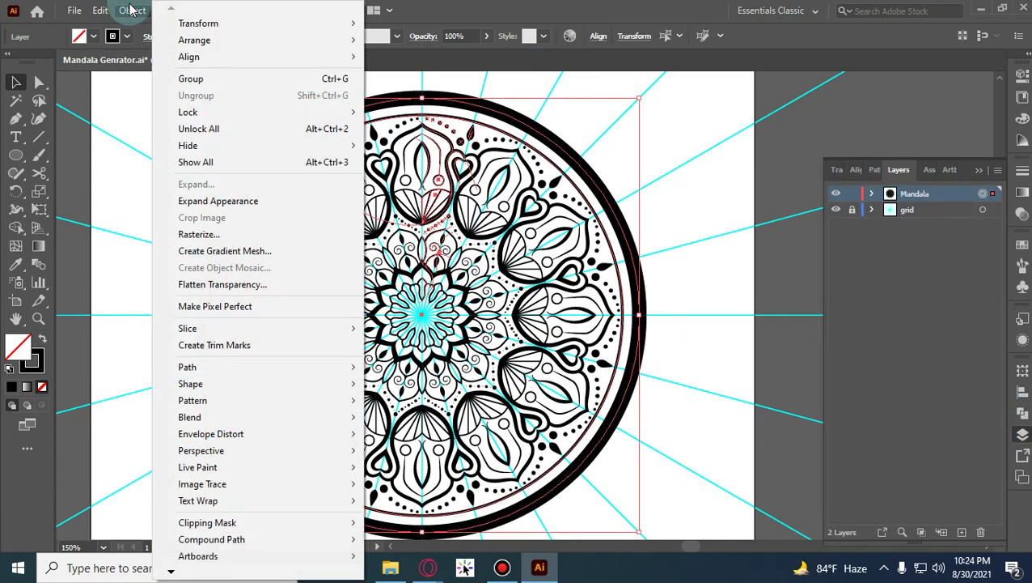
{"action": "left_click", "coordinate": [260, 201]}
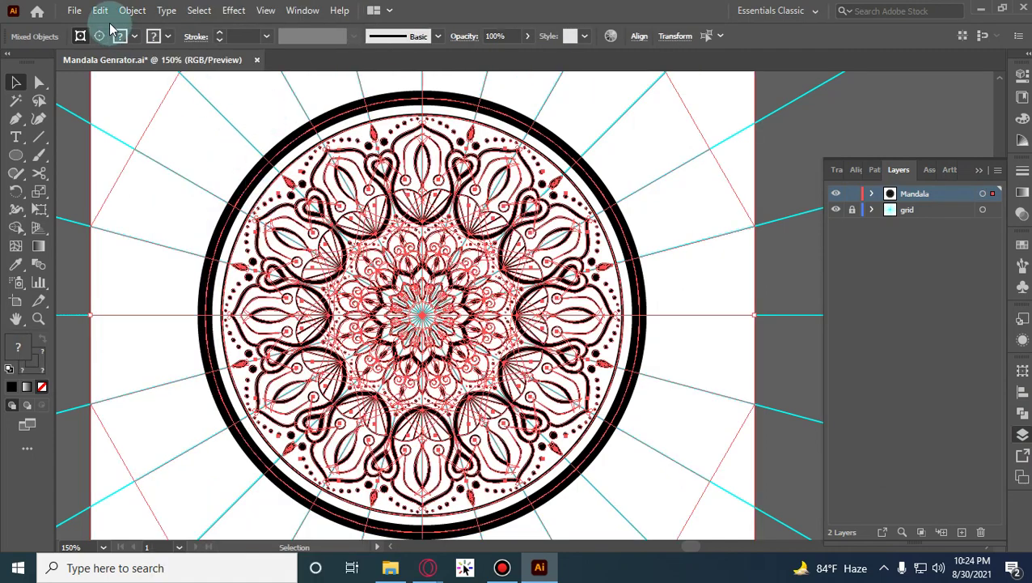
Expand the fill and stroke of the selected mandala artwork.
{"action": "left_click", "coordinate": [132, 11]}
{"action": "left_click", "coordinate": [196, 184]}
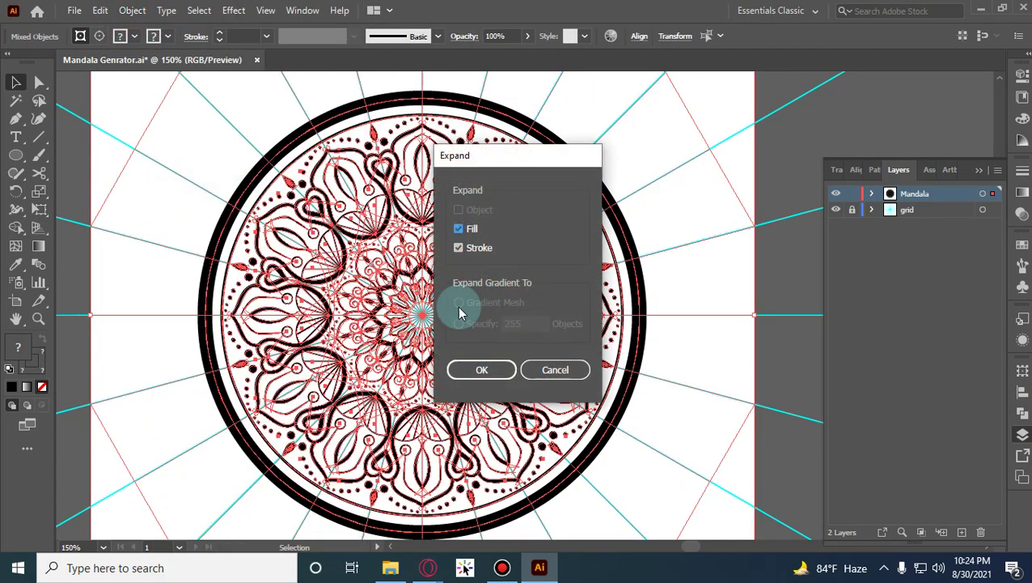
{"action": "left_click", "coordinate": [481, 371]}
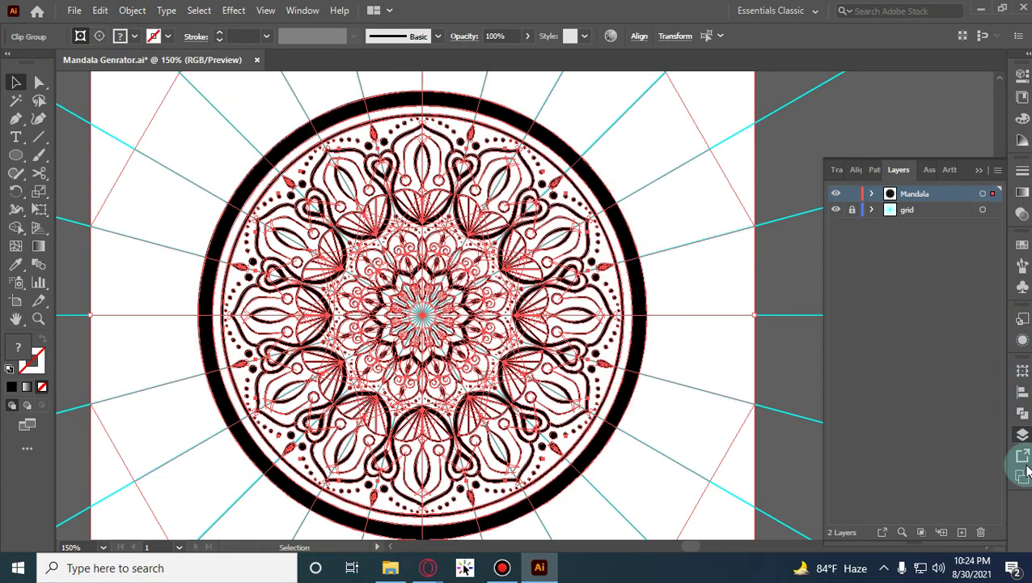
Divide the expanded mandala artwork with the Pathfinder.
{"action": "left_click", "coordinate": [1023, 412]}
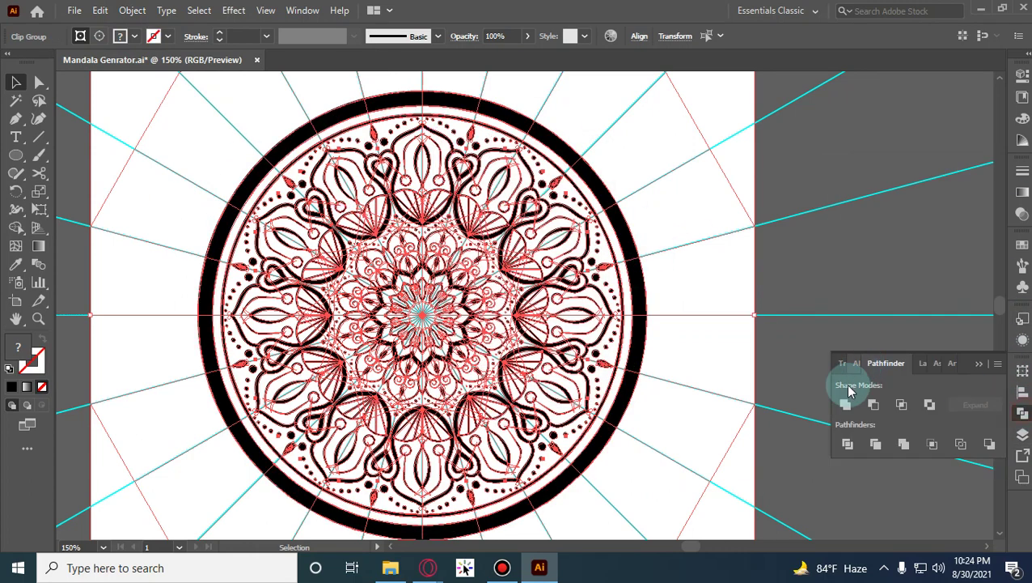
{"action": "left_click", "coordinate": [847, 444]}
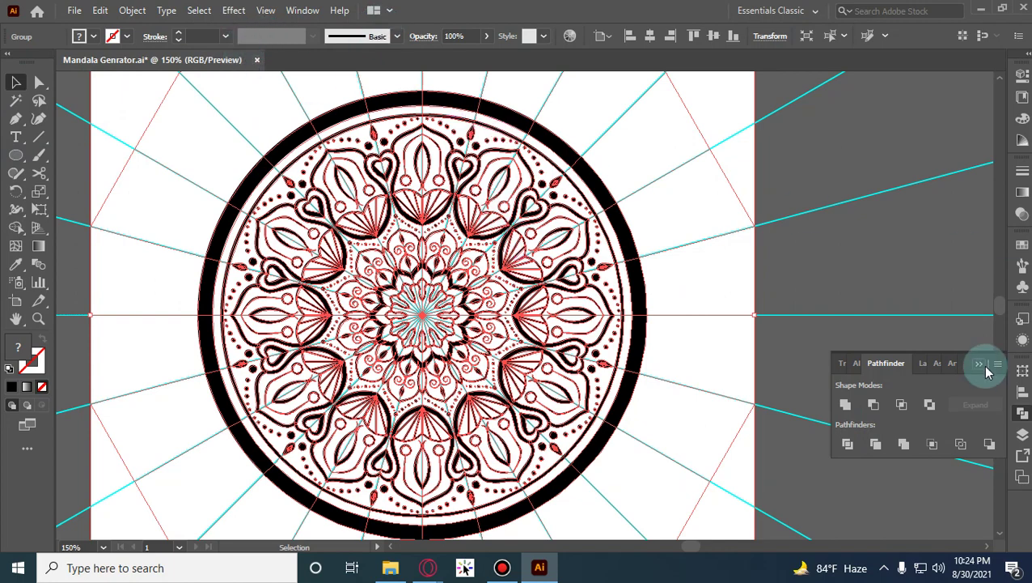
{"action": "left_click", "coordinate": [982, 365]}
Undo the divide and expand operations on the mandala and clear the selection.
{"action": "key", "text": "ctrl+z"}
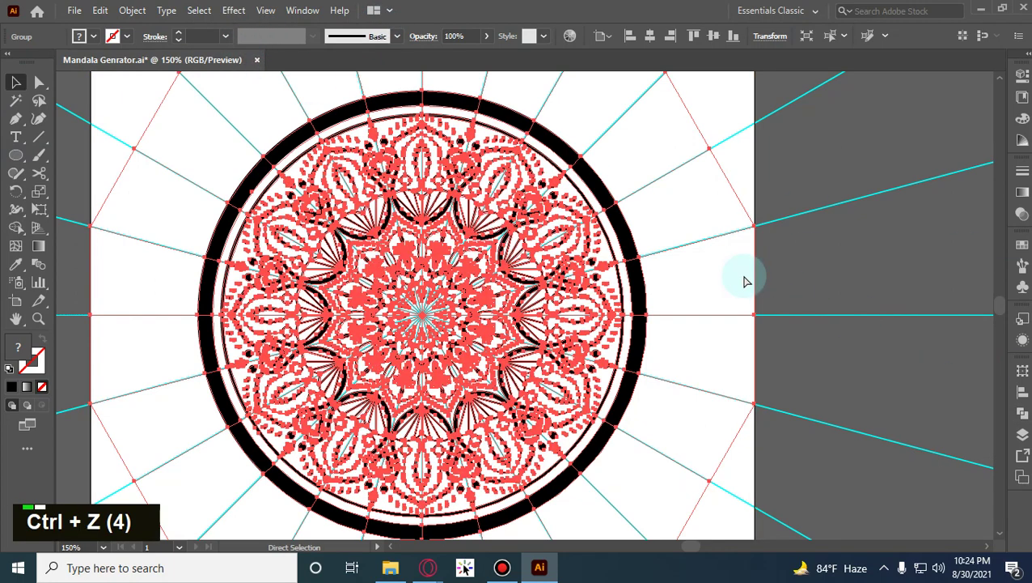
{"action": "key", "text": "ctrl+z"}
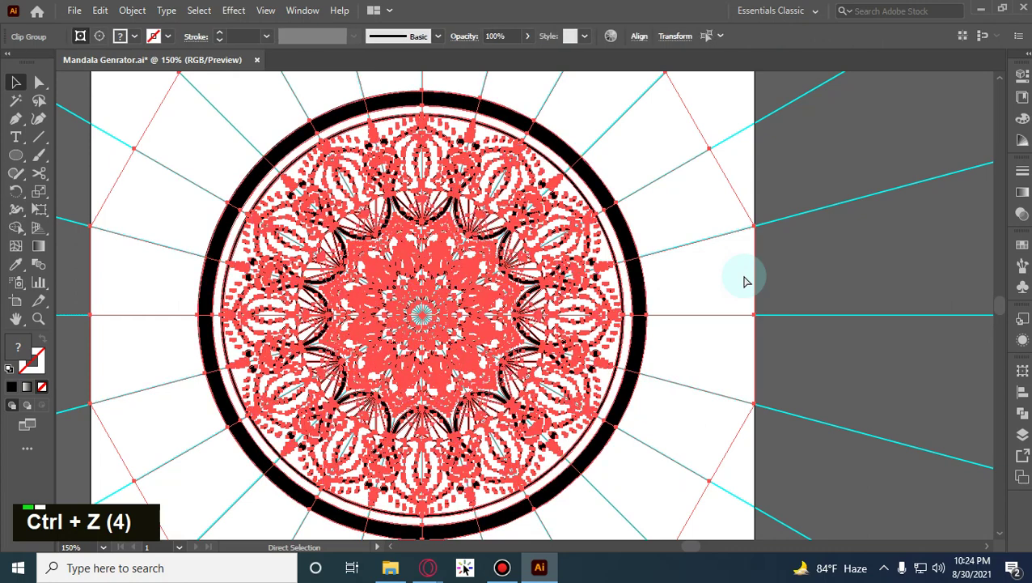
{"action": "left_click", "coordinate": [883, 227]}
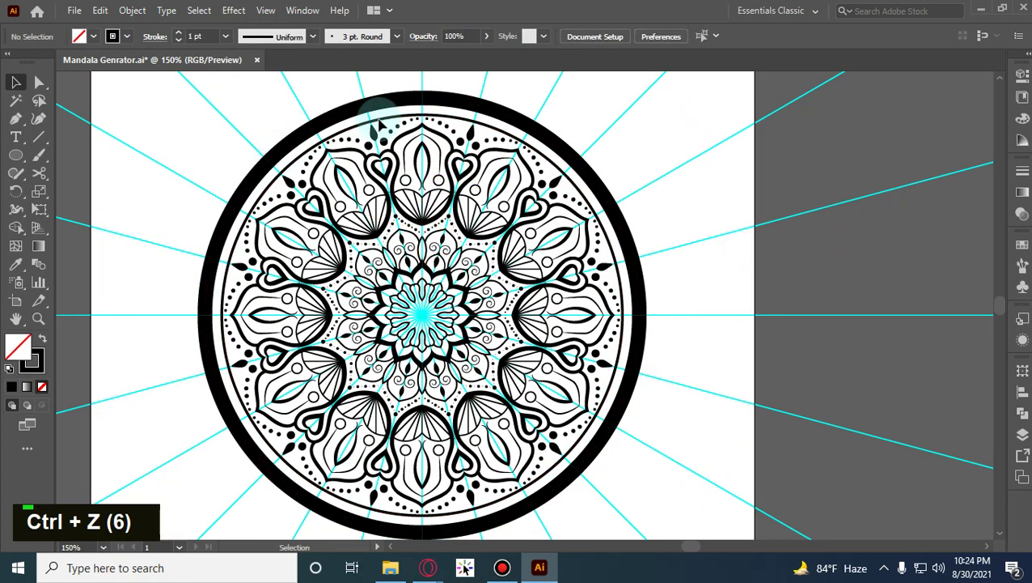
Target the whole Mandala layer and apply Expand Appearance to its artwork.
{"action": "scroll", "coordinate": [558, 162], "scroll_direction": "up", "scroll_amount": 1}
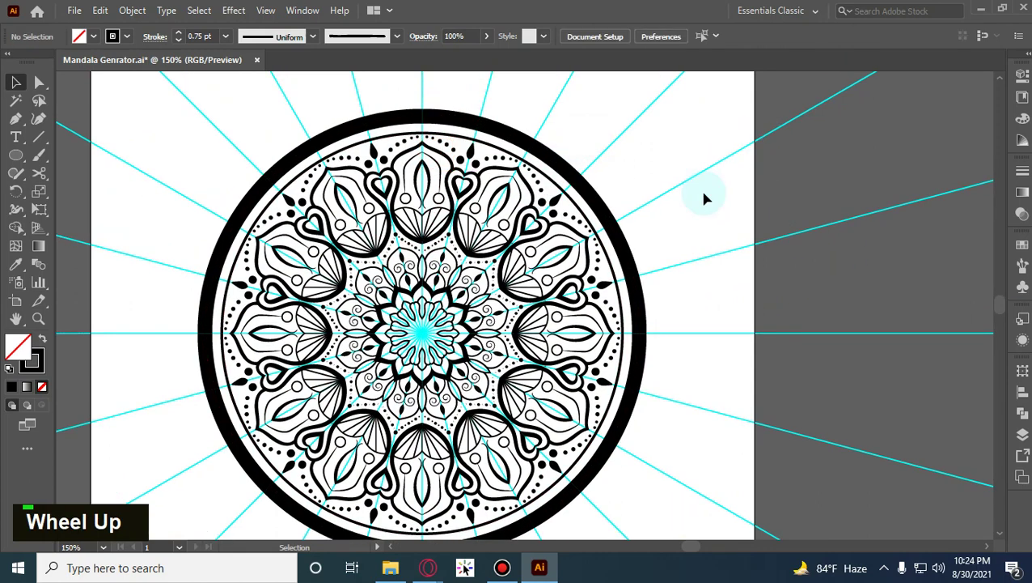
{"action": "left_click", "coordinate": [1025, 435]}
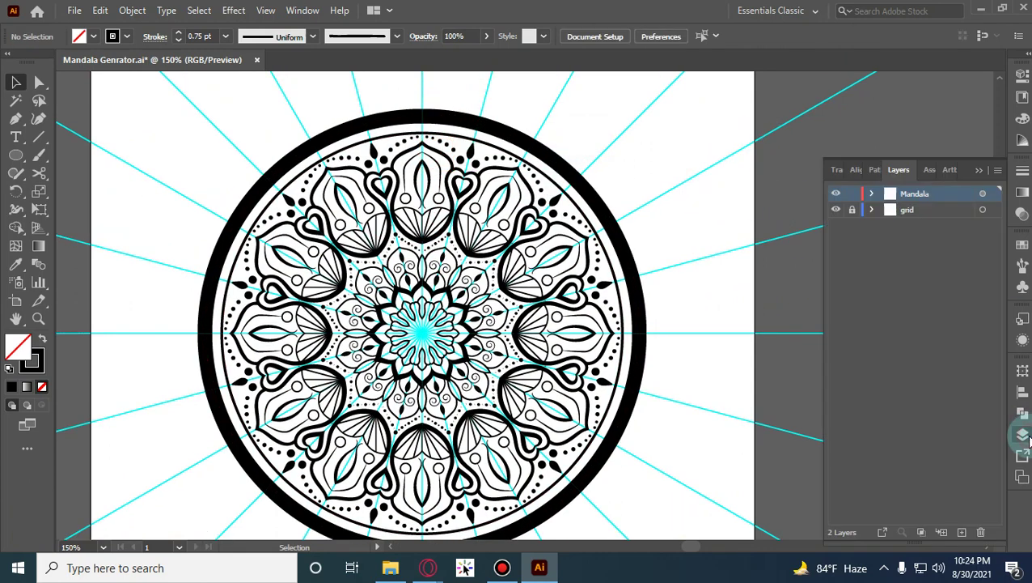
{"action": "left_click", "coordinate": [983, 195]}
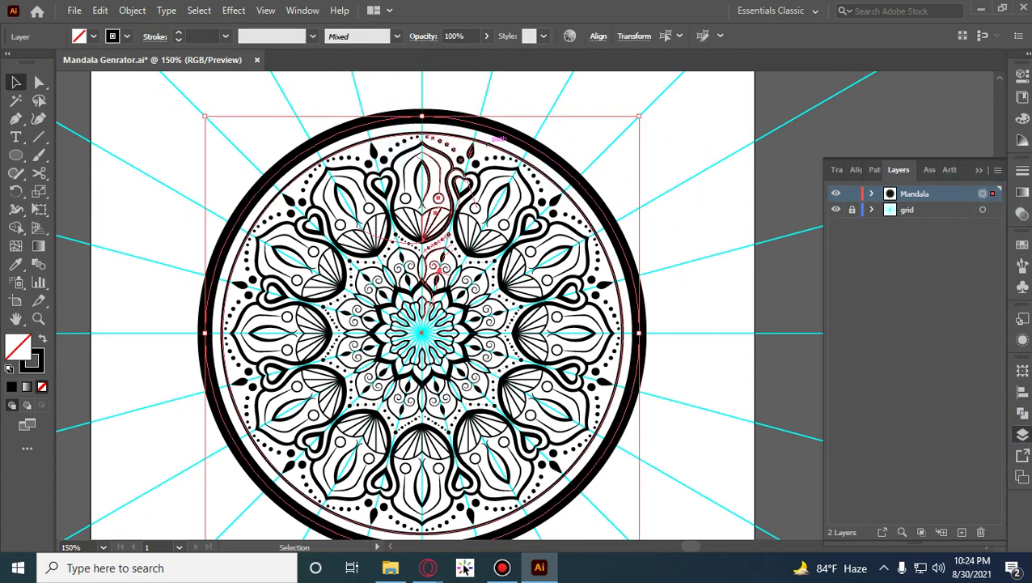
{"action": "left_click", "coordinate": [983, 193]}
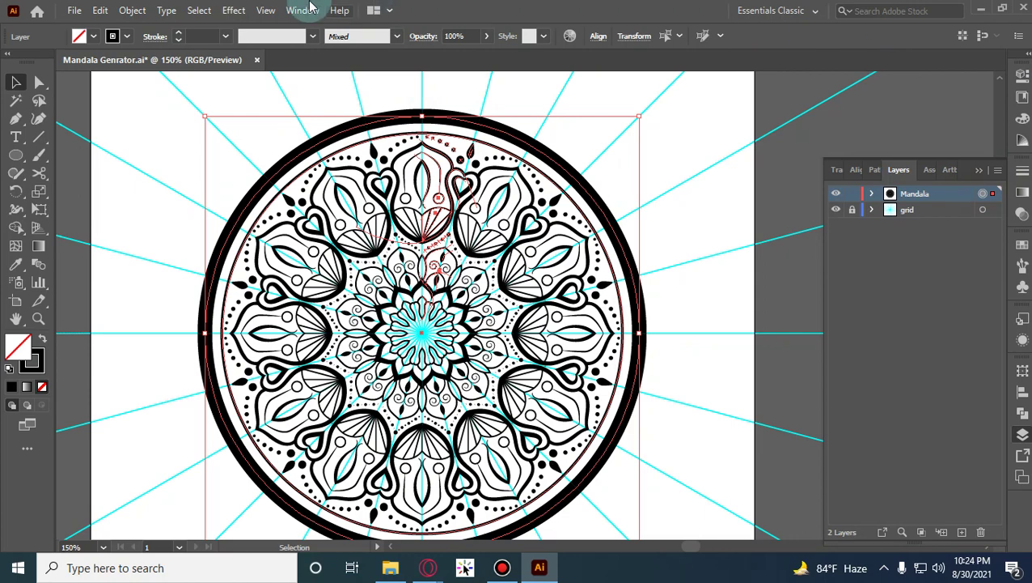
{"action": "left_click", "coordinate": [132, 10]}
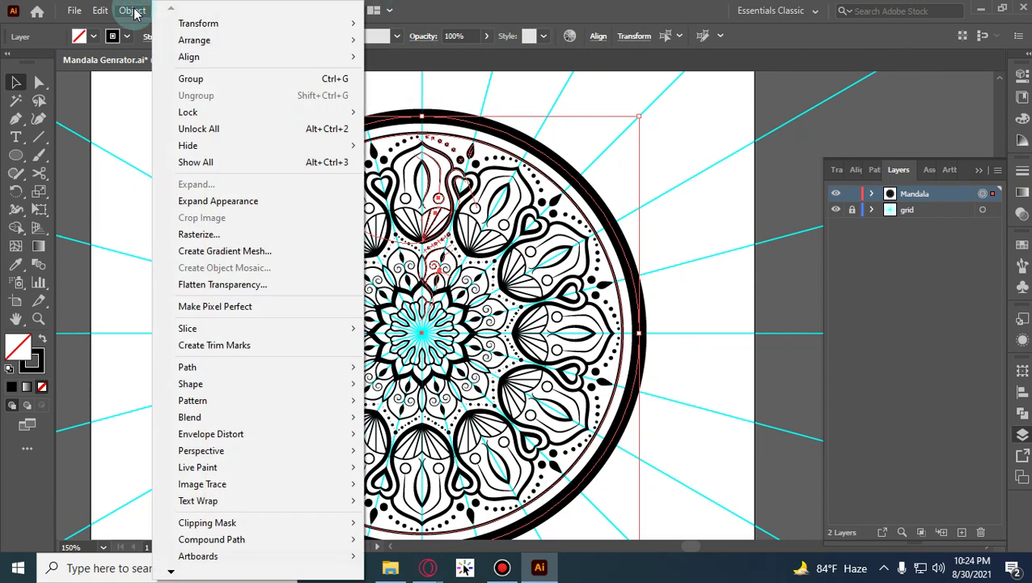
{"action": "left_click", "coordinate": [202, 202]}
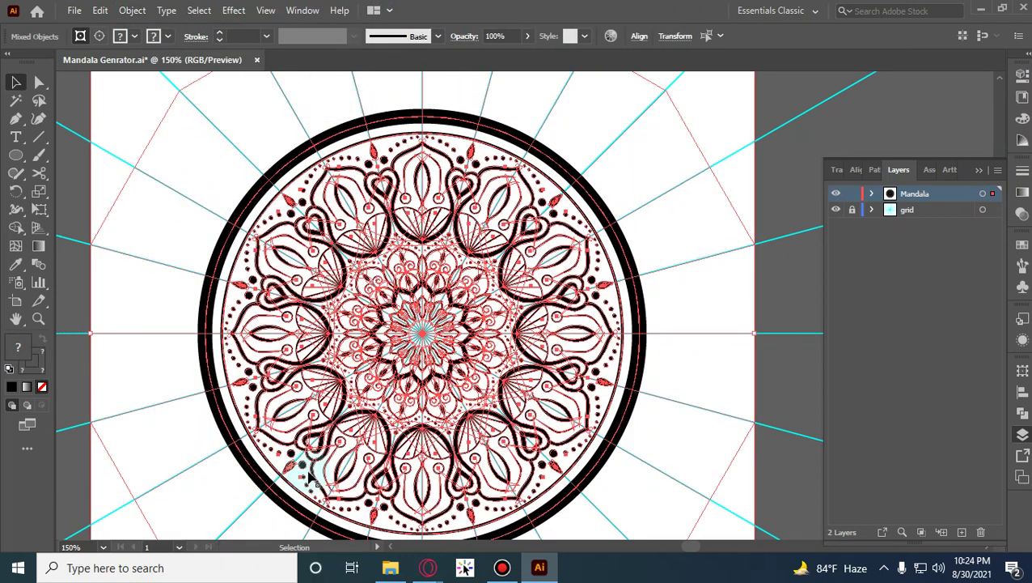
Expand the selected mandala artwork with both Fill and Stroke enabled.
{"action": "left_click", "coordinate": [133, 11]}
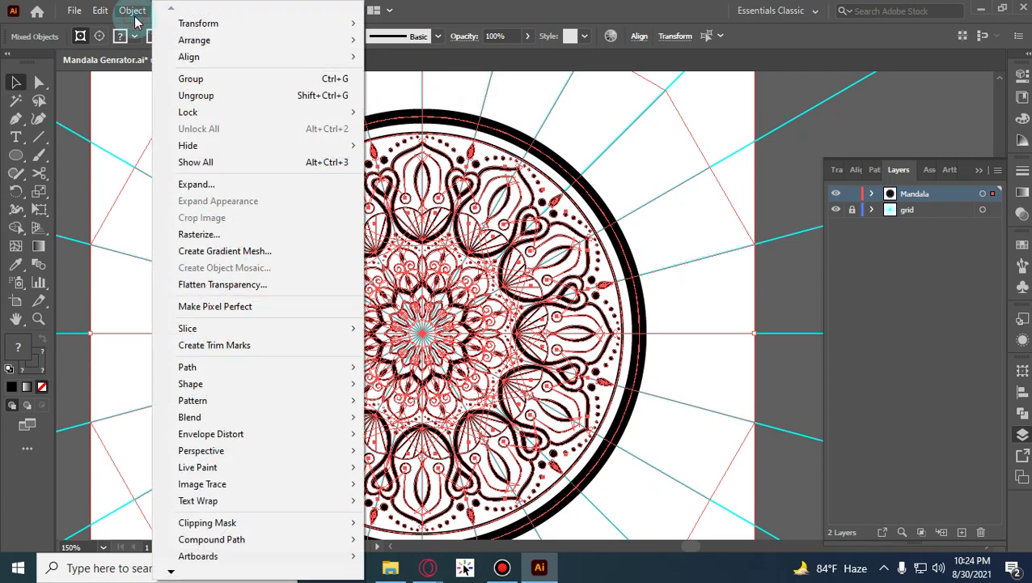
{"action": "left_click", "coordinate": [231, 186]}
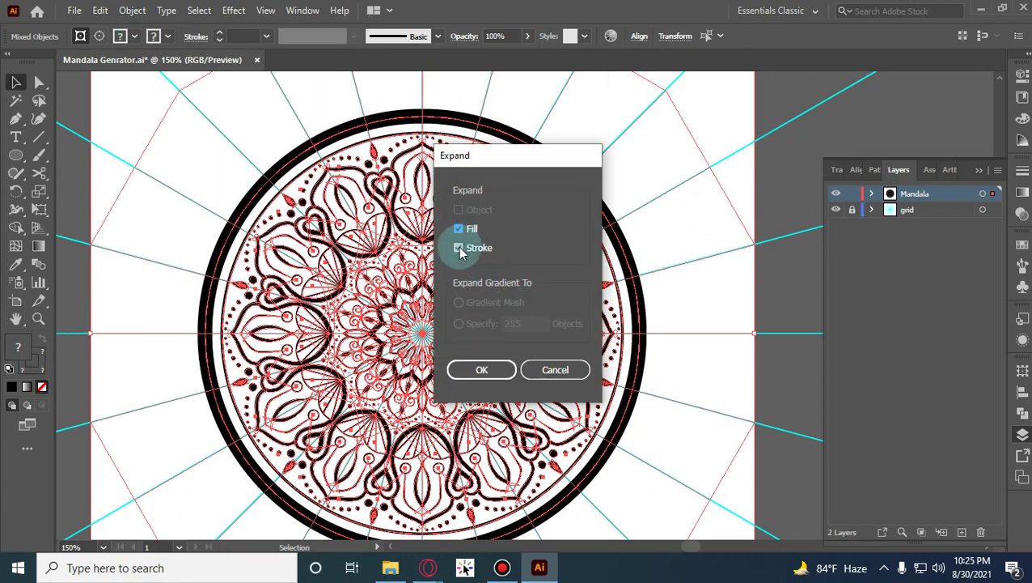
{"action": "left_click", "coordinate": [480, 369]}
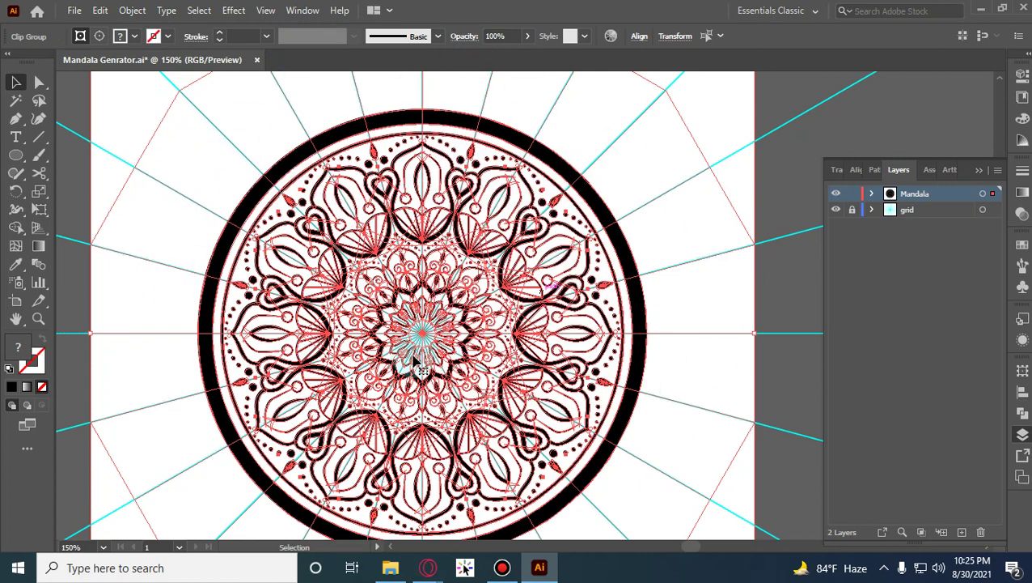
Apply the Pathfinder Divide operation to the expanded mandala, then deselect it.
{"action": "left_click", "coordinate": [980, 170]}
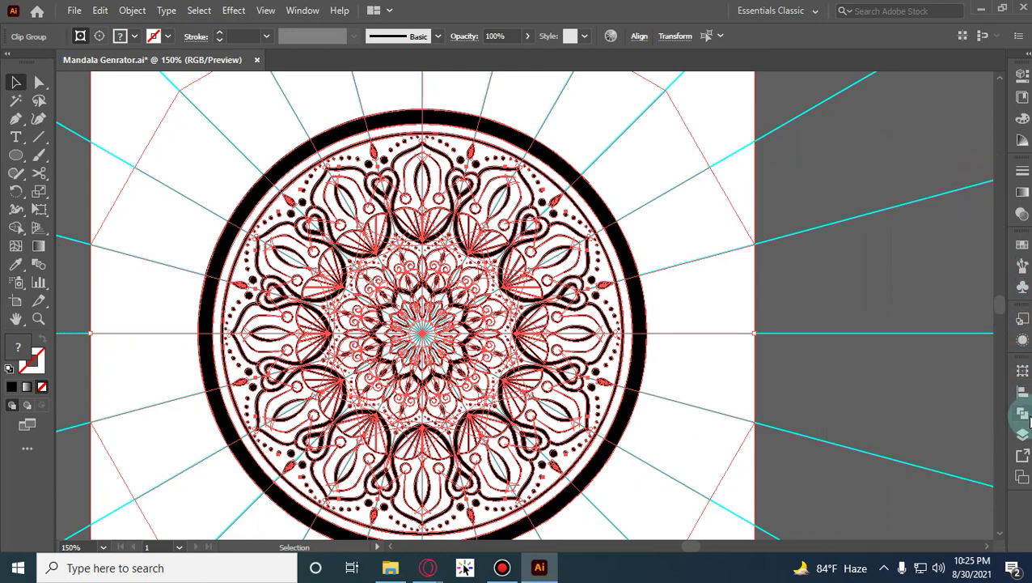
{"action": "left_click", "coordinate": [1022, 414]}
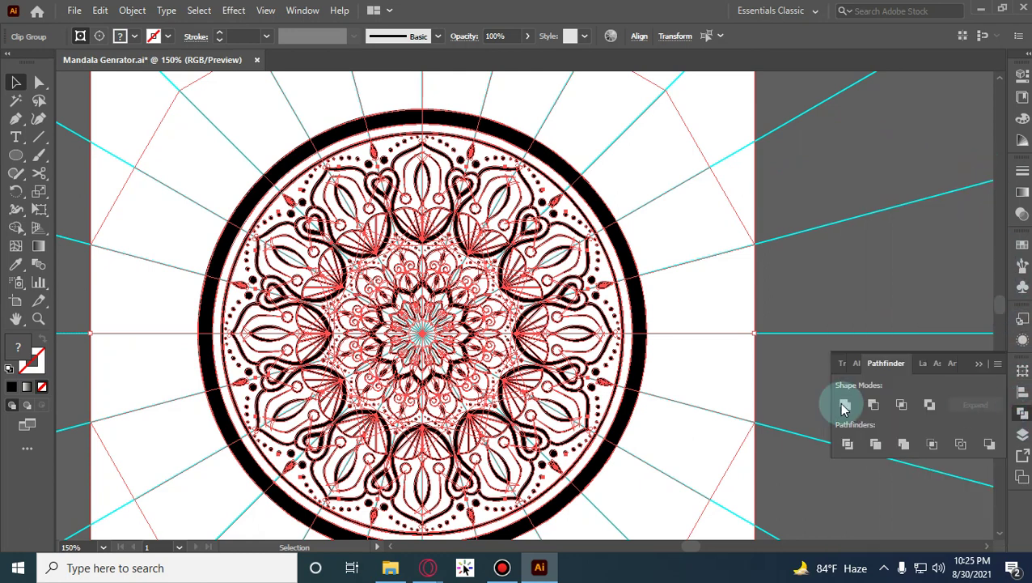
{"action": "left_click", "coordinate": [847, 444]}
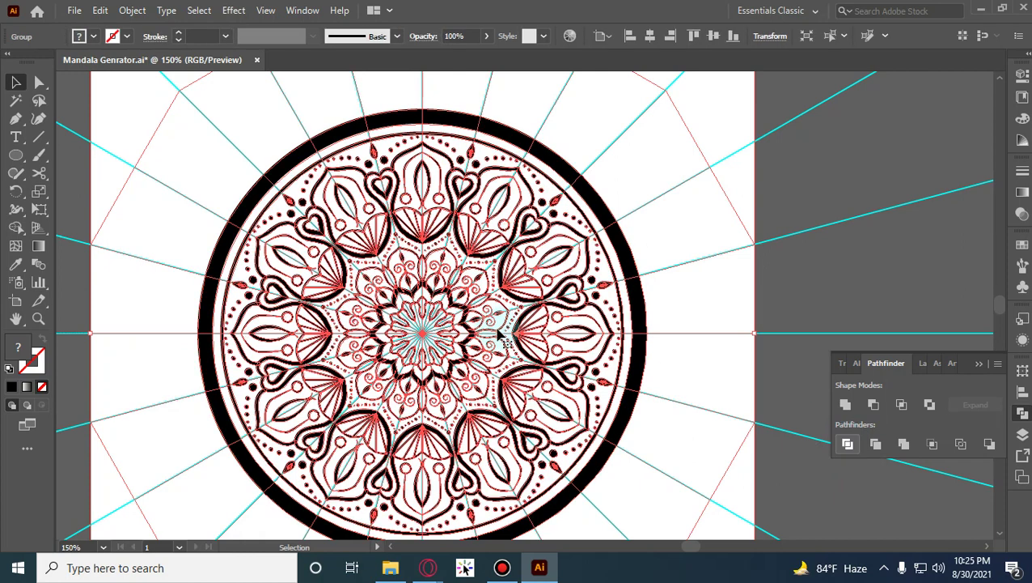
{"action": "left_click", "coordinate": [979, 363]}
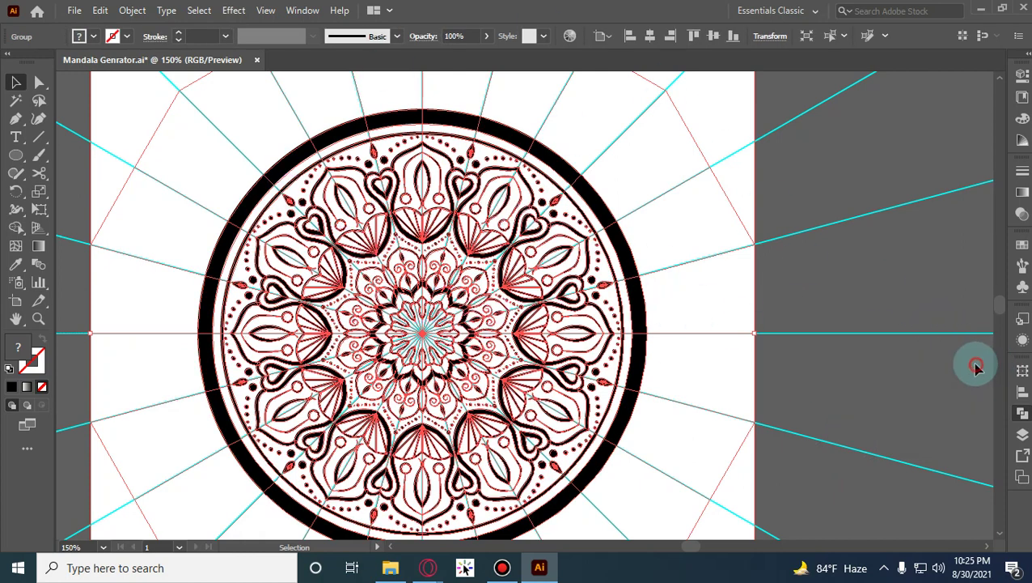
{"action": "left_click", "coordinate": [603, 127]}
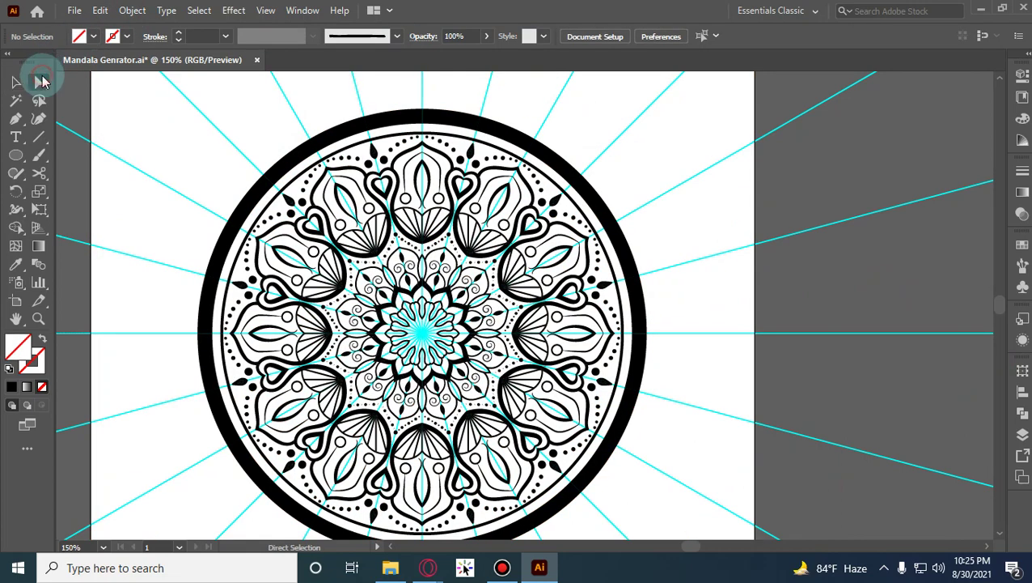
Directly select one black petal piece and extend the selection to all objects with the same fill color.
{"action": "left_click", "coordinate": [42, 81]}
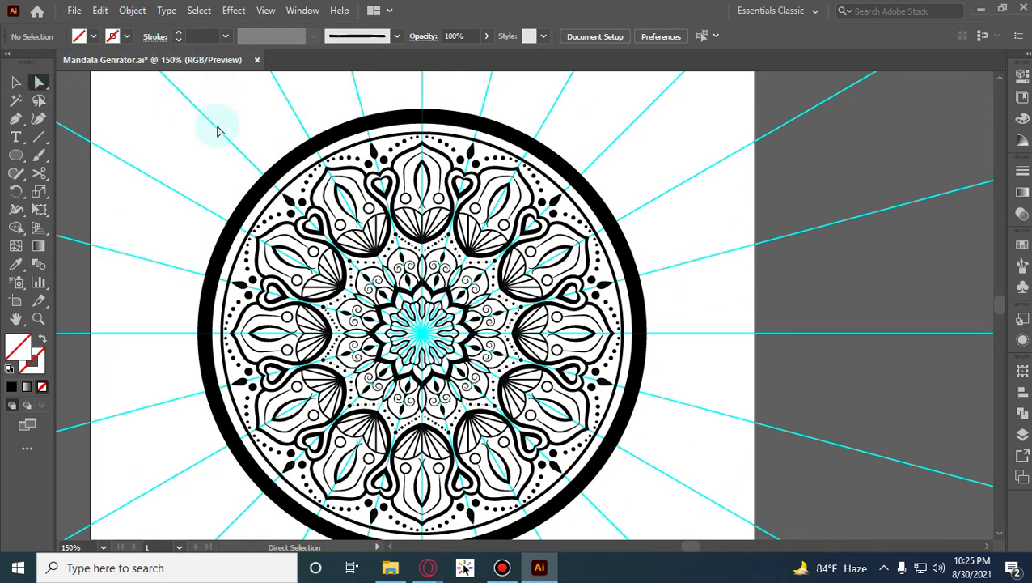
{"action": "left_click", "coordinate": [415, 156]}
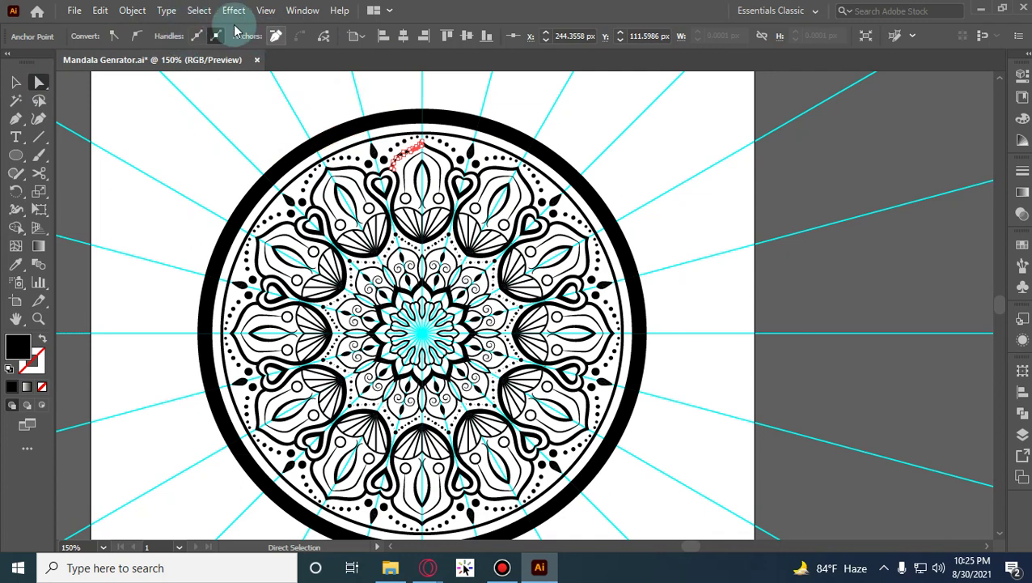
{"action": "left_click", "coordinate": [199, 11]}
{"action": "mouse_move", "coordinate": [267, 155]}
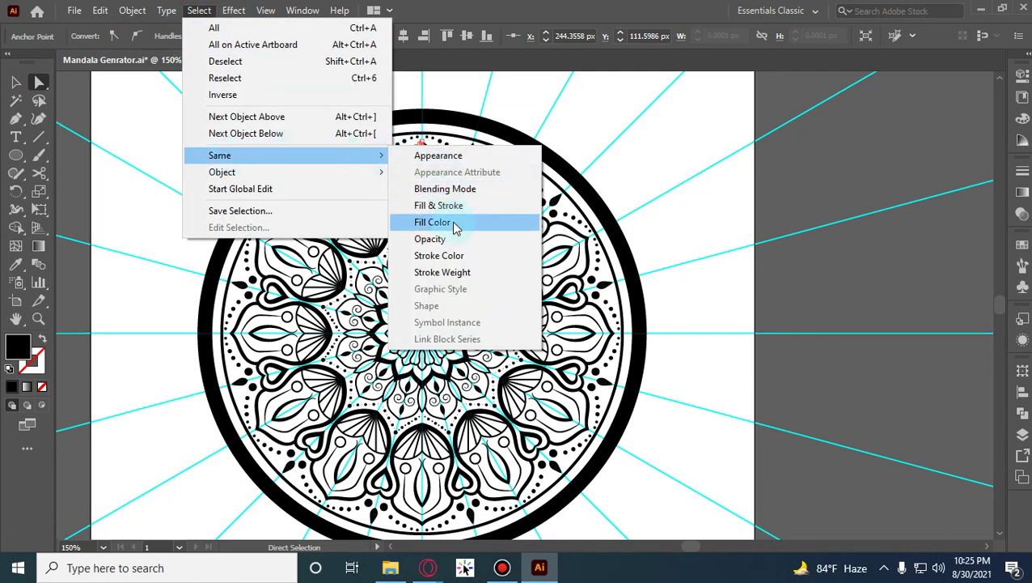
{"action": "left_click", "coordinate": [455, 223]}
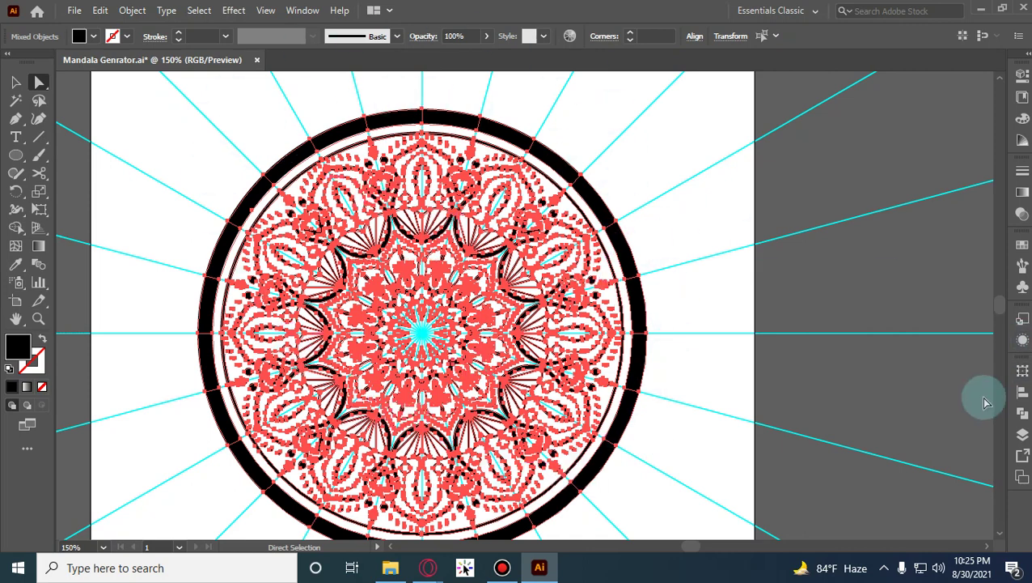
Unite all the selected black mandala pieces with the Pathfinder.
{"action": "left_click", "coordinate": [1021, 417]}
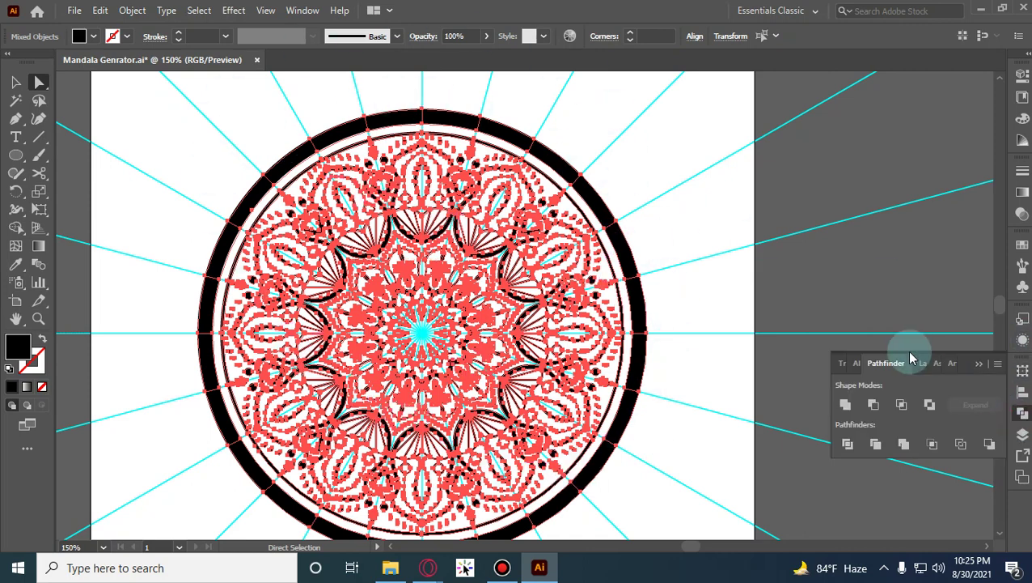
{"action": "left_click", "coordinate": [842, 410]}
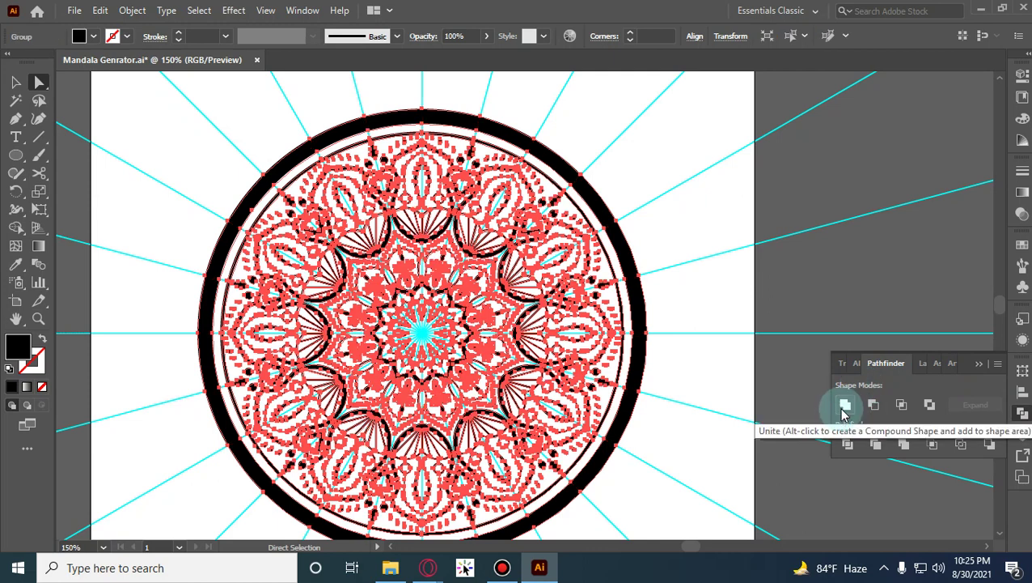
{"action": "left_click", "coordinate": [981, 364]}
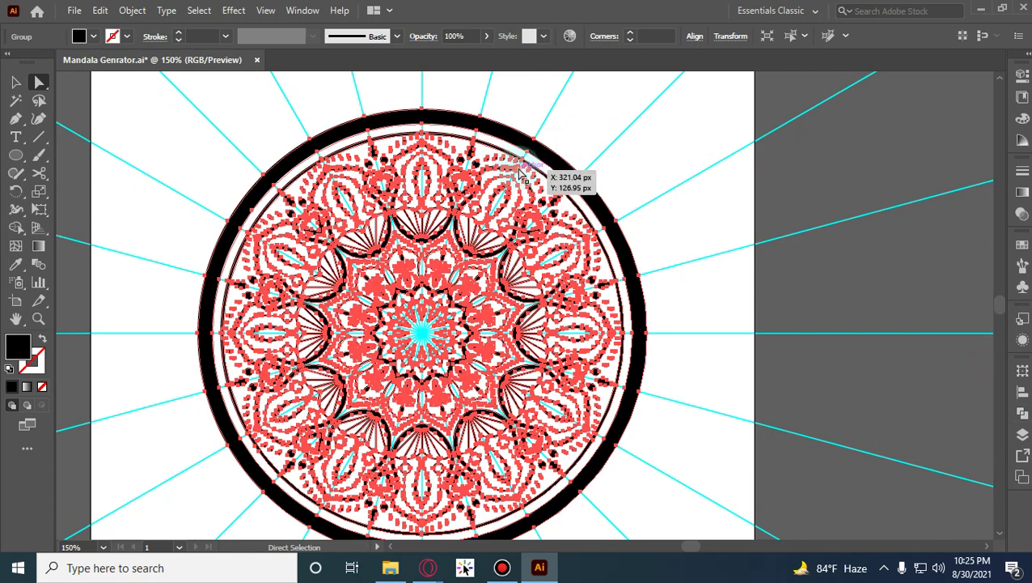
{"action": "key", "text": "ctrl"}
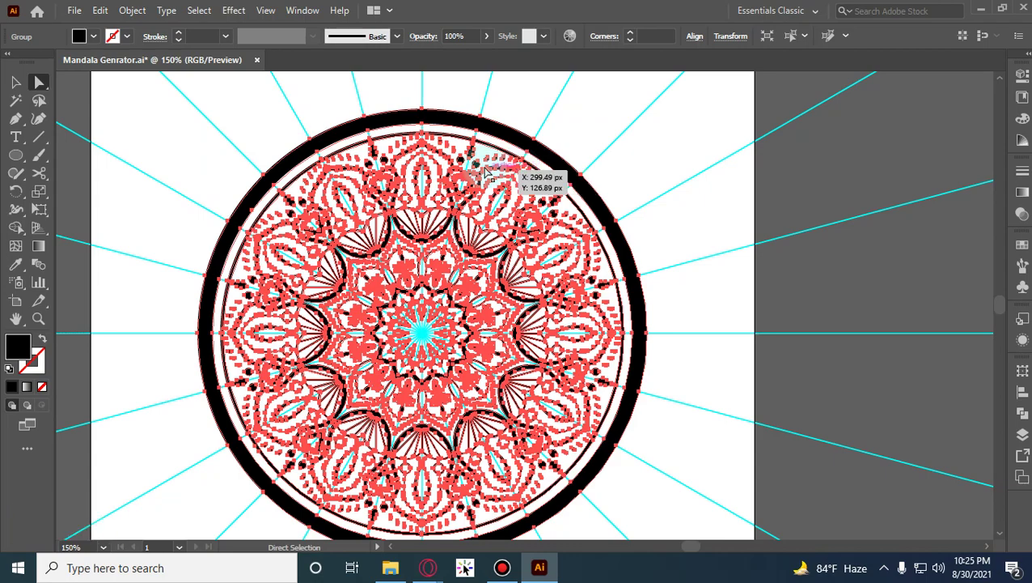
{"action": "key", "text": "ctrl"}
{"action": "key", "text": "ctrl"}
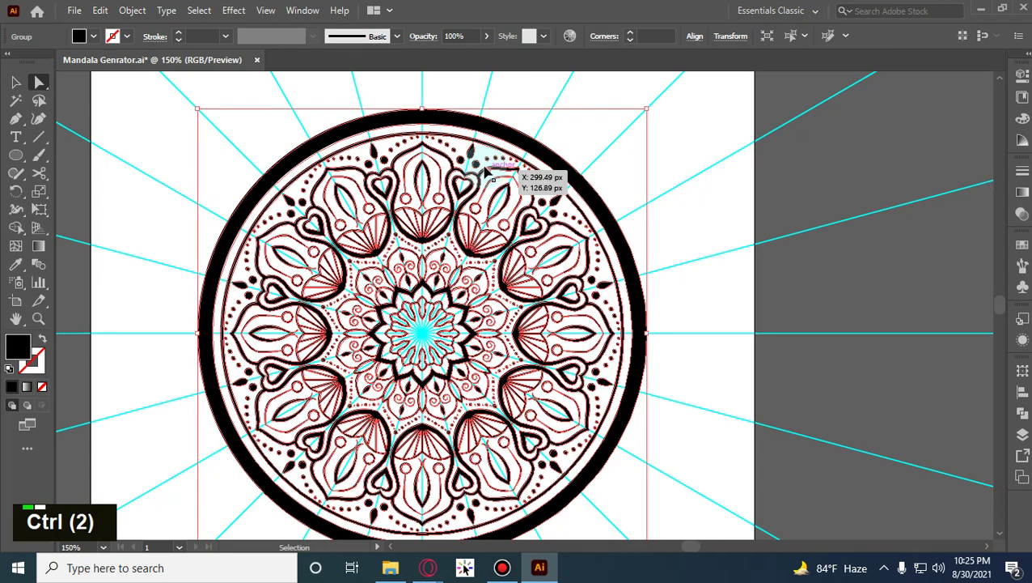
Create a new 500 x 500 px document and paste the copied mandala into it.
{"action": "key", "text": "ctrl+n"}
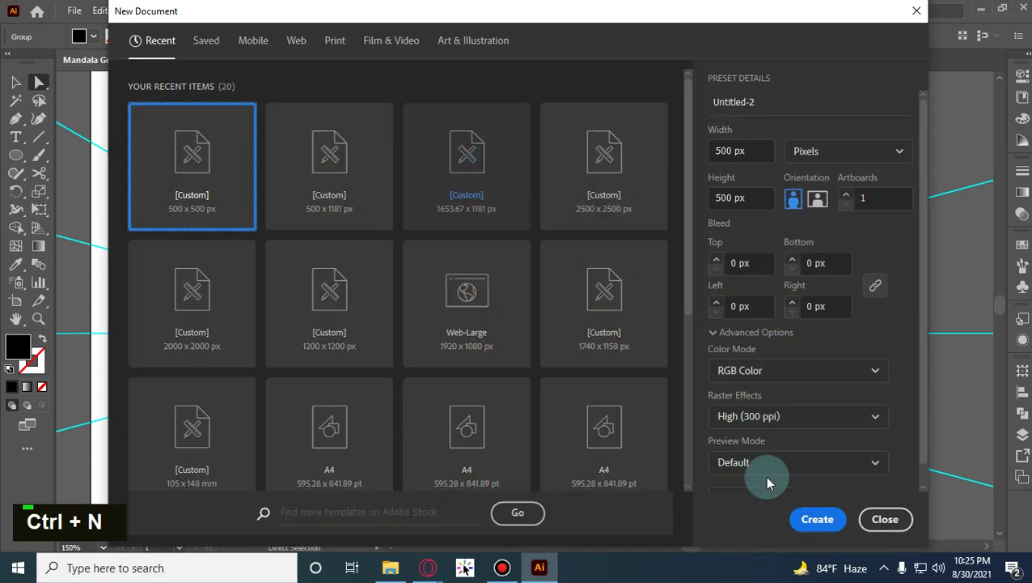
{"action": "left_click", "coordinate": [800, 520]}
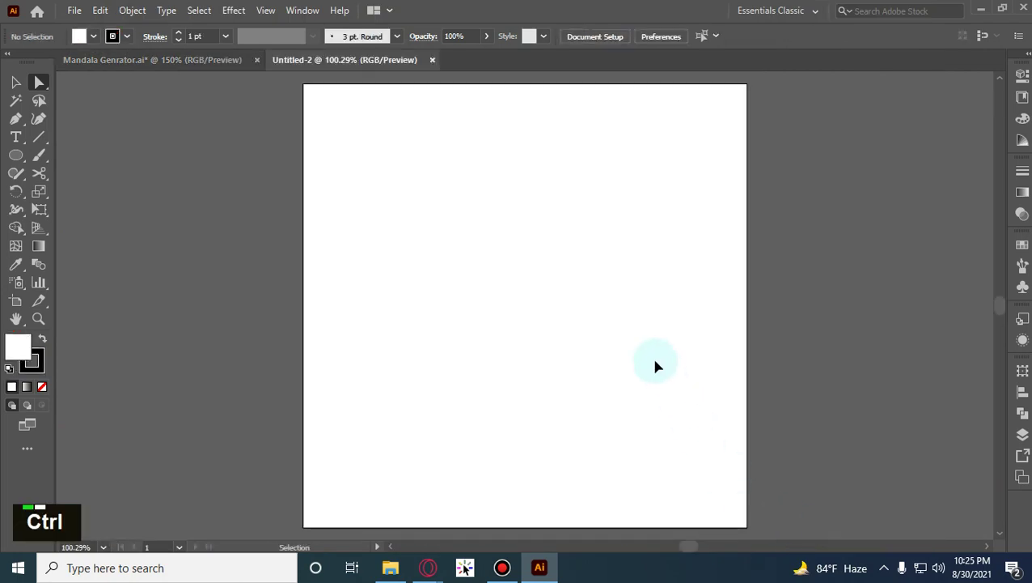
{"action": "key", "text": "ctrl+v"}
{"action": "key", "text": "n"}
{"action": "left_click", "coordinate": [15, 82]}
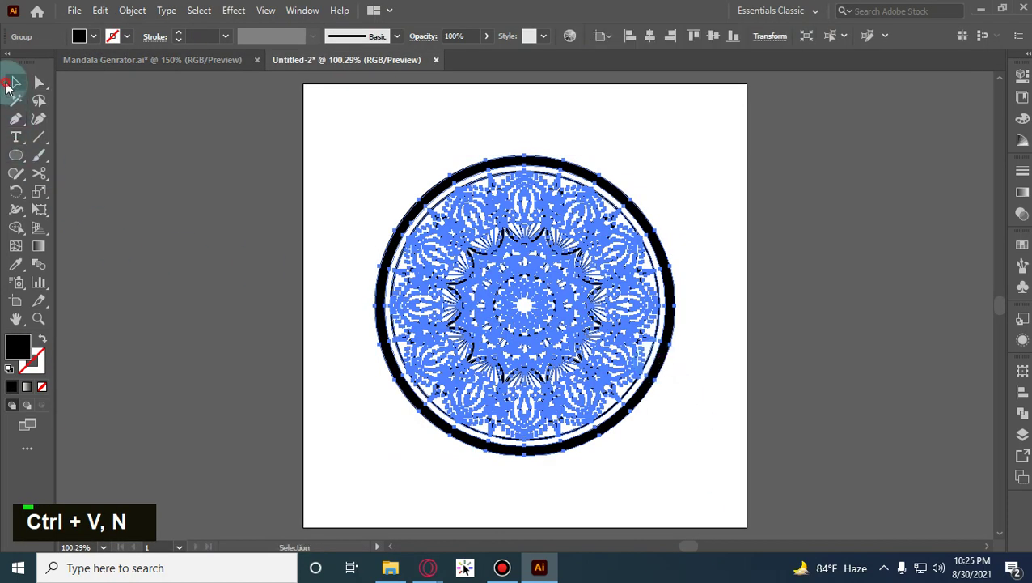
Scale the pasted mandala proportionally from its center to about 440 px wide, then deselect it.
{"action": "double_click", "coordinate": [212, 195]}
{"action": "left_click_drag", "start_coordinate": [388, 148], "coordinate": [684, 413]}
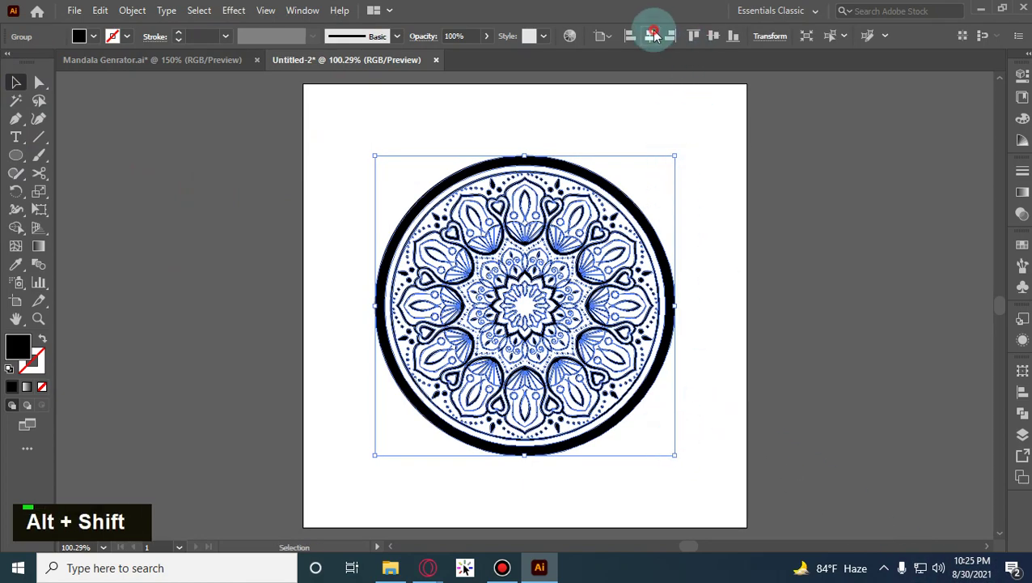
{"action": "left_click_drag", "start_coordinate": [675, 456], "coordinate": [761, 500]}
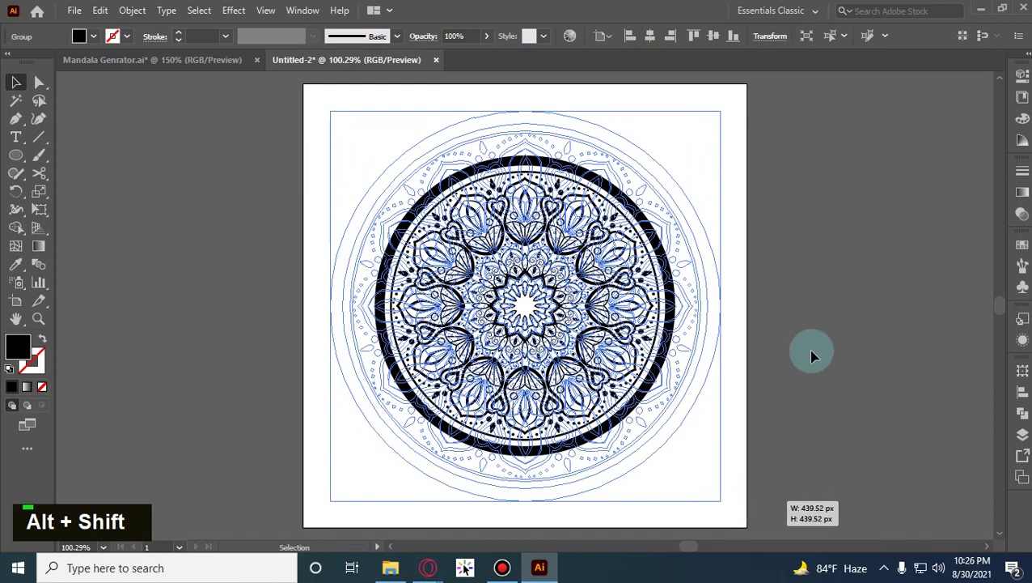
{"action": "left_click", "coordinate": [783, 322]}
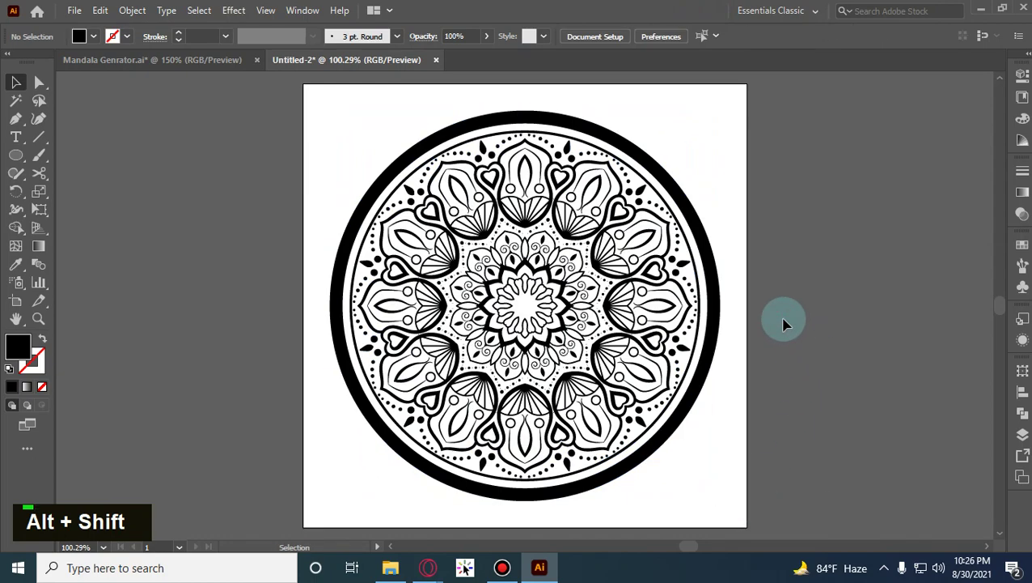
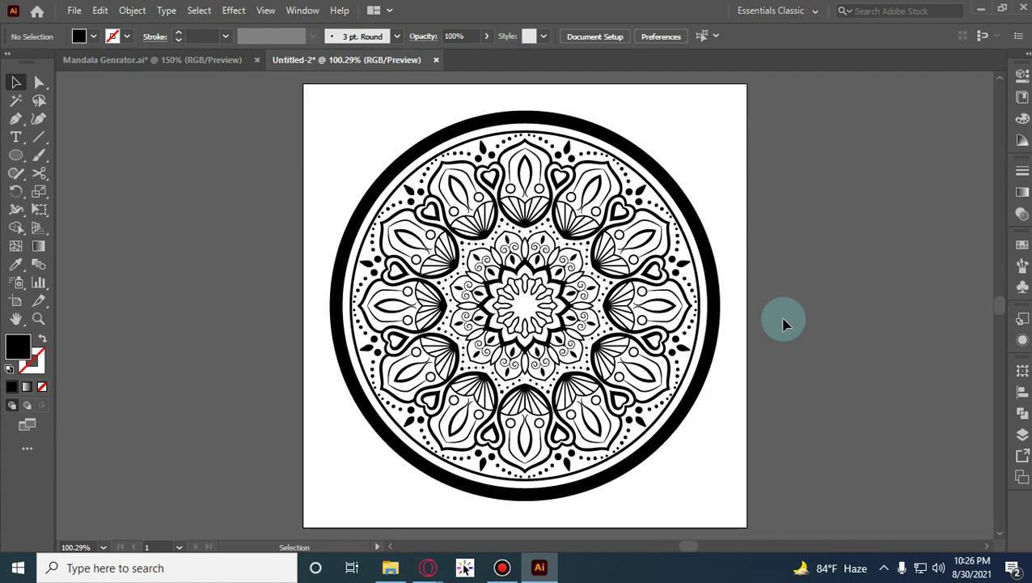
Return to the Mandala Genrator document and undo the Unite, Divide and Expand operations on its mandala.
{"action": "left_click", "coordinate": [194, 59]}
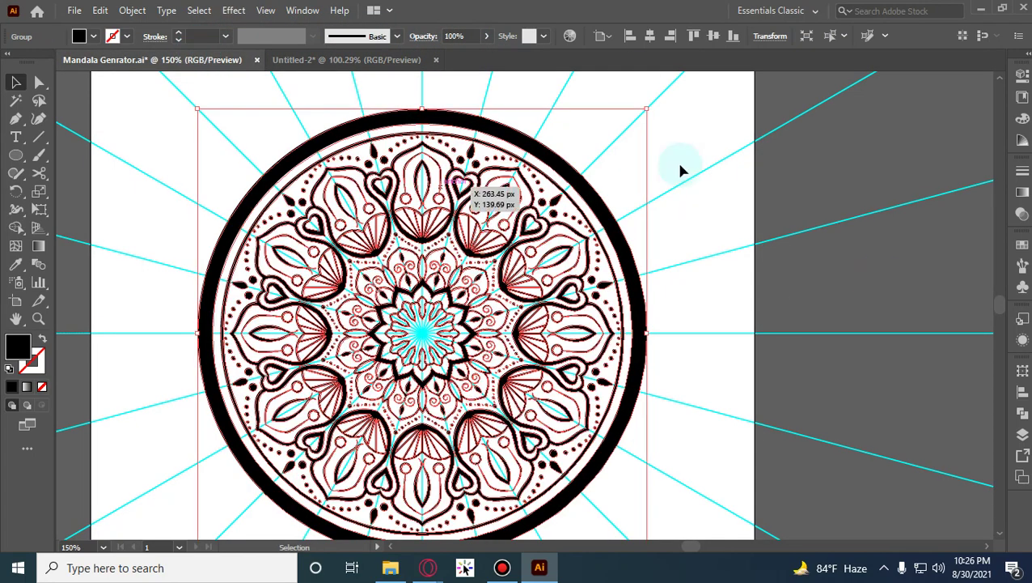
{"action": "scroll", "coordinate": [474, 368], "scroll_direction": "up", "scroll_amount": 1}
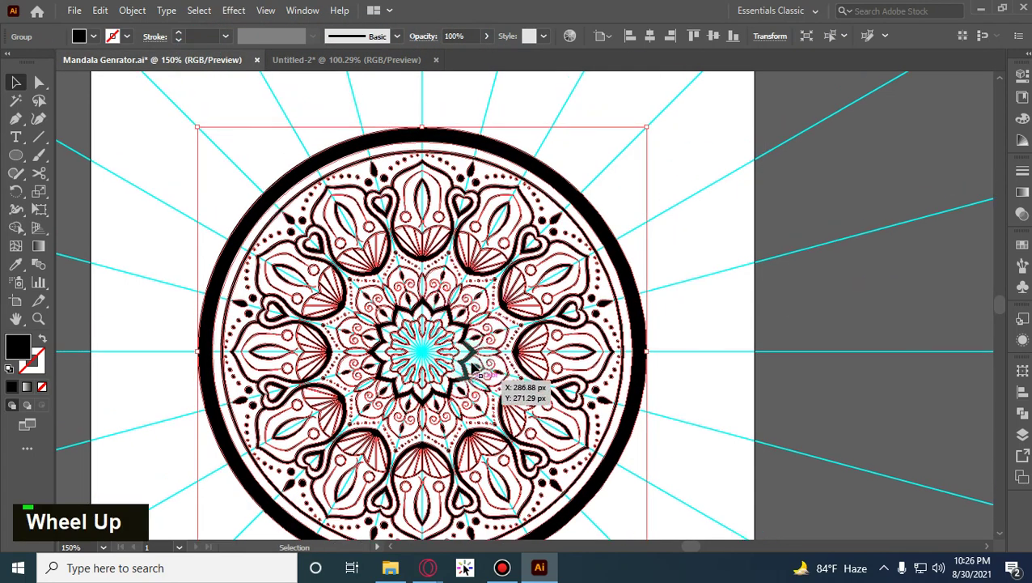
{"action": "scroll", "coordinate": [473, 368], "scroll_direction": "up", "scroll_amount": 1}
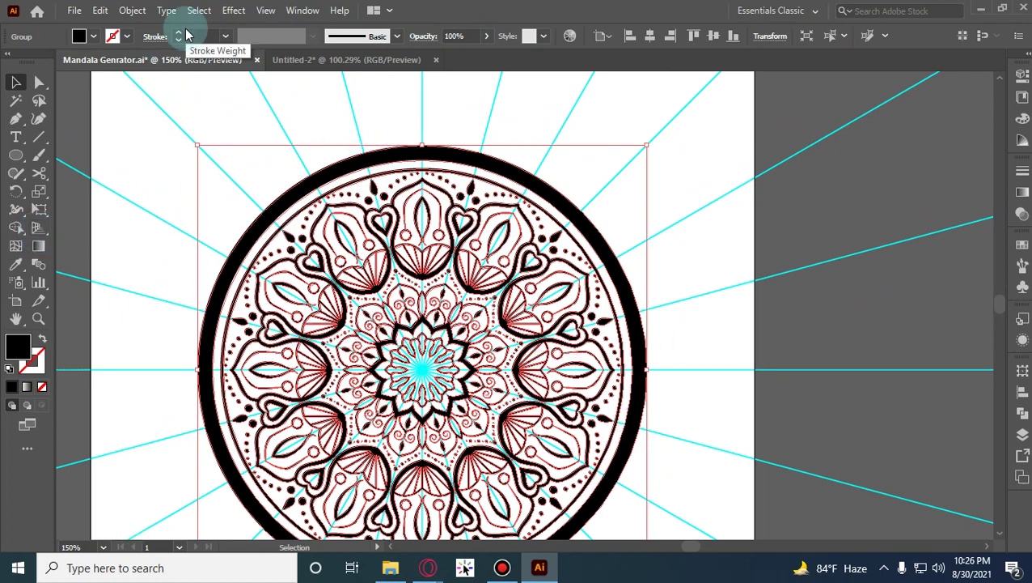
{"action": "key", "text": "ctrl+z"}
{"action": "key", "text": "ctrl+z"}
{"action": "key", "text": "ctrl+z"}
{"action": "key", "text": "ctrl+z"}
{"action": "key", "text": "ctrl+z"}
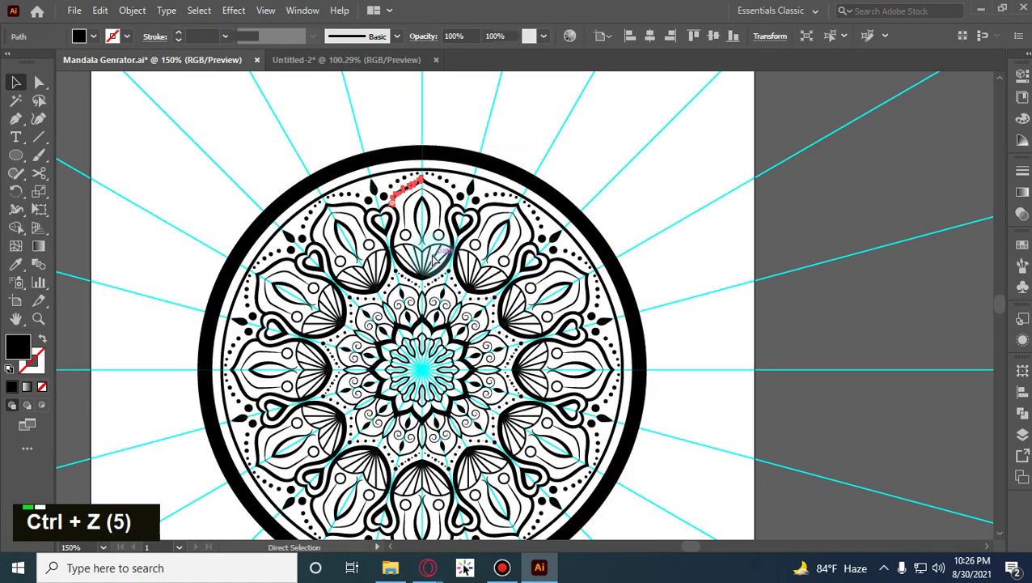
{"action": "key", "text": "ctrl+z"}
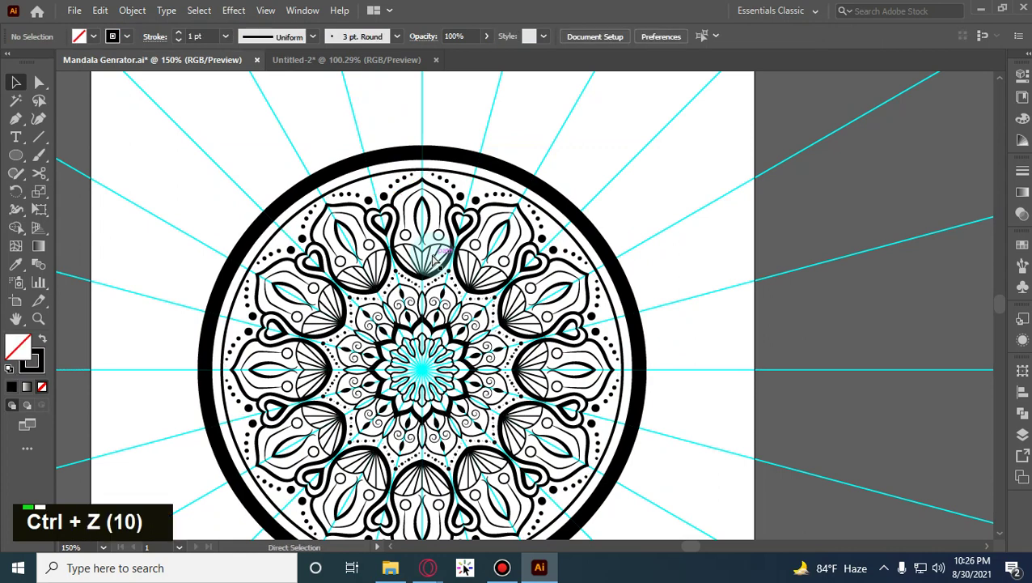
Select all the mandala strokes over the guide grid and delete them.
{"action": "key", "text": "v"}
{"action": "left_click", "coordinate": [500, 297]}
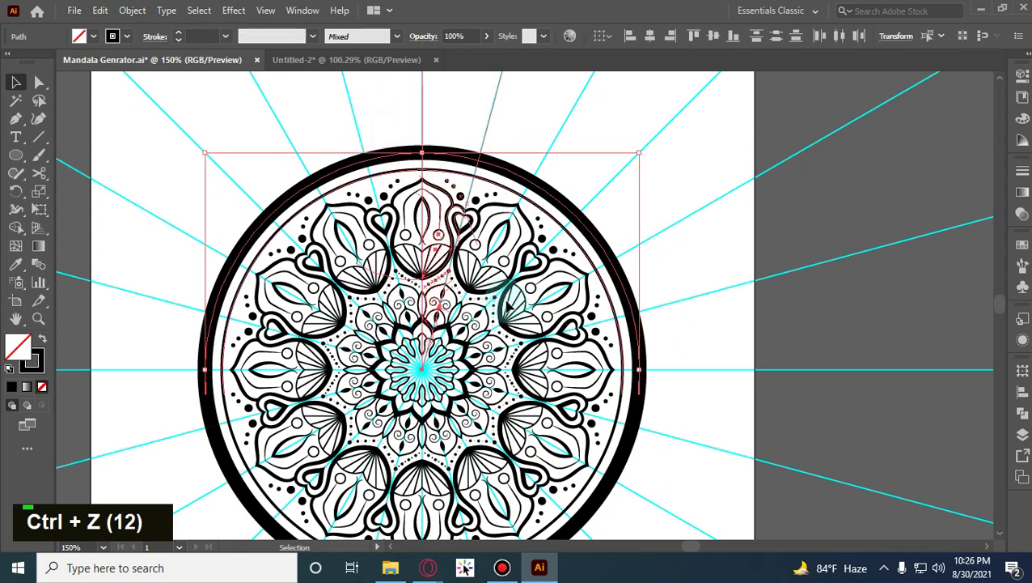
{"action": "left_click", "coordinate": [380, 104]}
{"action": "double_click", "coordinate": [590, 422]}
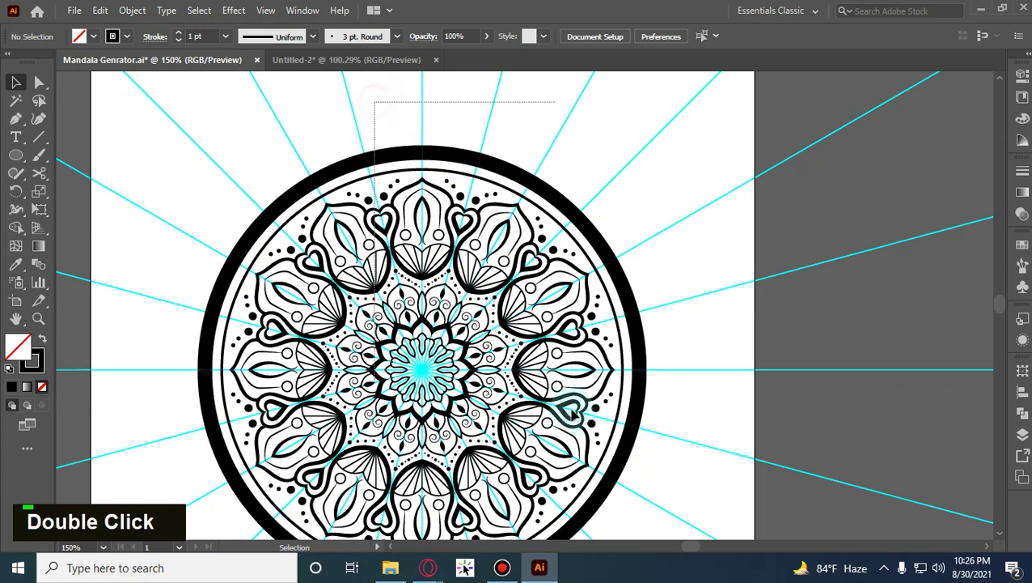
{"action": "key", "text": "Delete"}
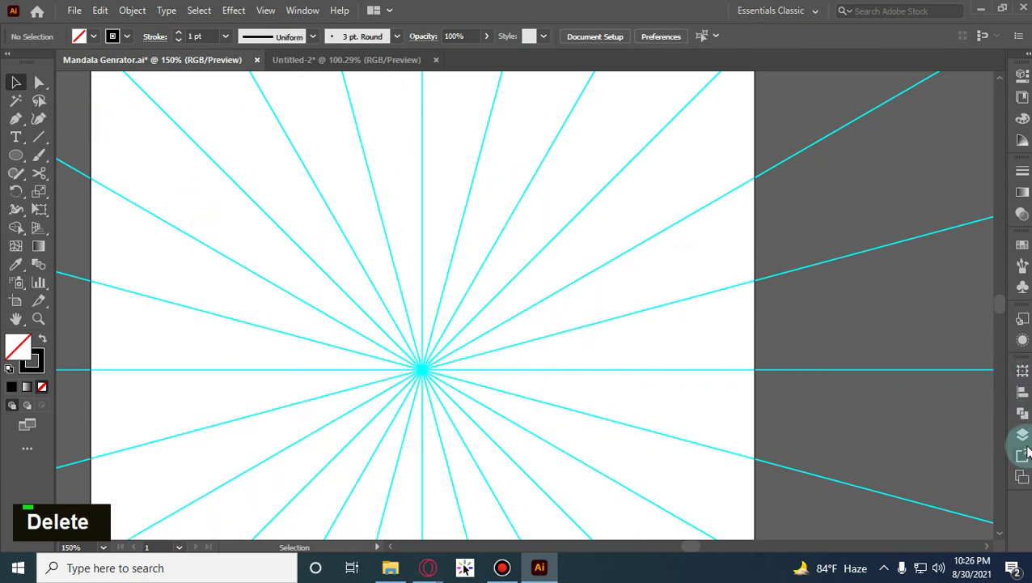
Examine the remaining contents of the Mandala layer.
{"action": "left_click", "coordinate": [1023, 435]}
{"action": "left_click", "coordinate": [873, 193]}
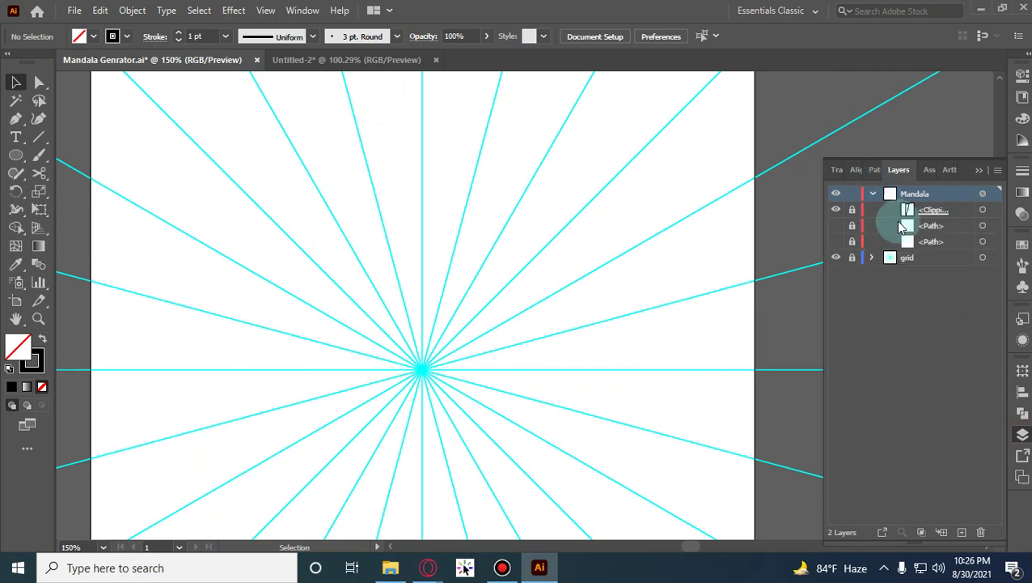
{"action": "left_click", "coordinate": [862, 204]}
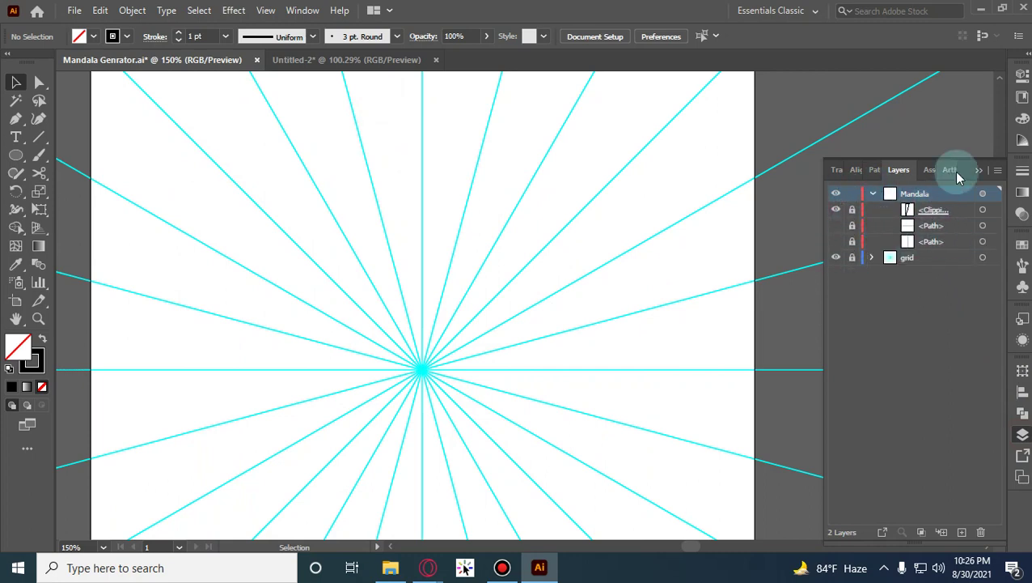
{"action": "double_click", "coordinate": [982, 172]}
Save the emptied Mandala Genrator file and close it.
{"action": "left_click", "coordinate": [73, 11]}
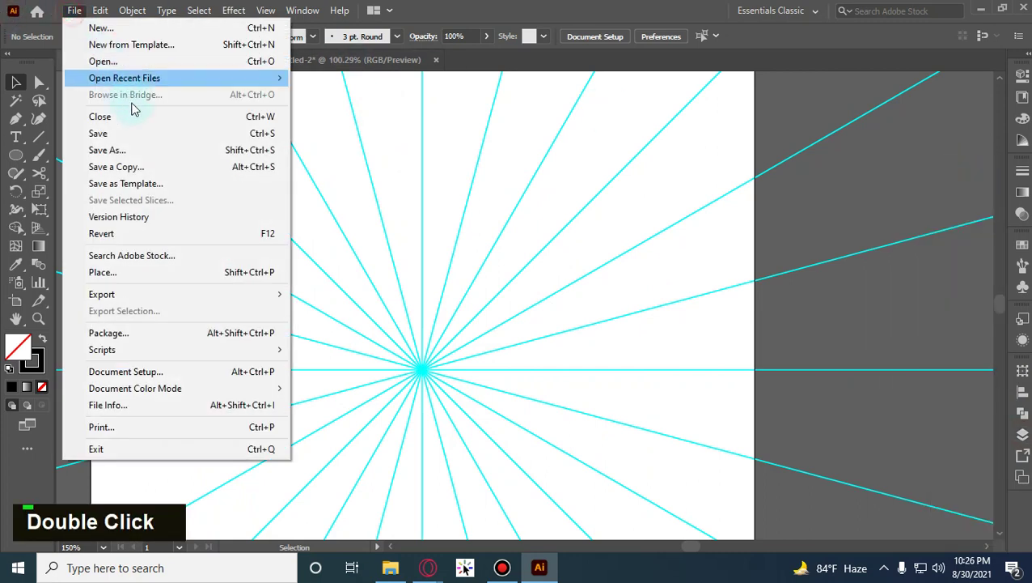
{"action": "left_click", "coordinate": [131, 134]}
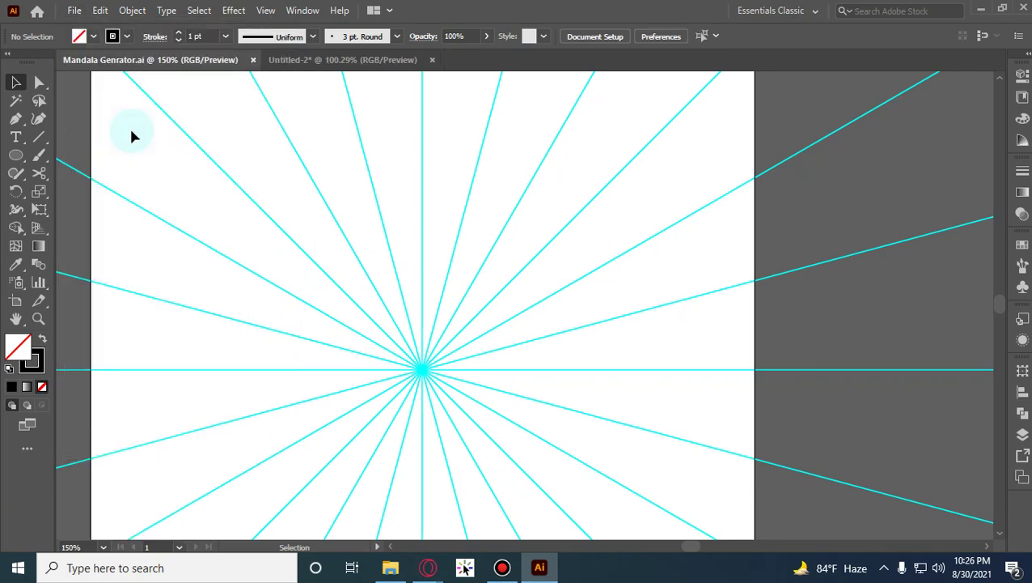
{"action": "left_click", "coordinate": [253, 60]}
{"action": "left_click", "coordinate": [72, 11]}
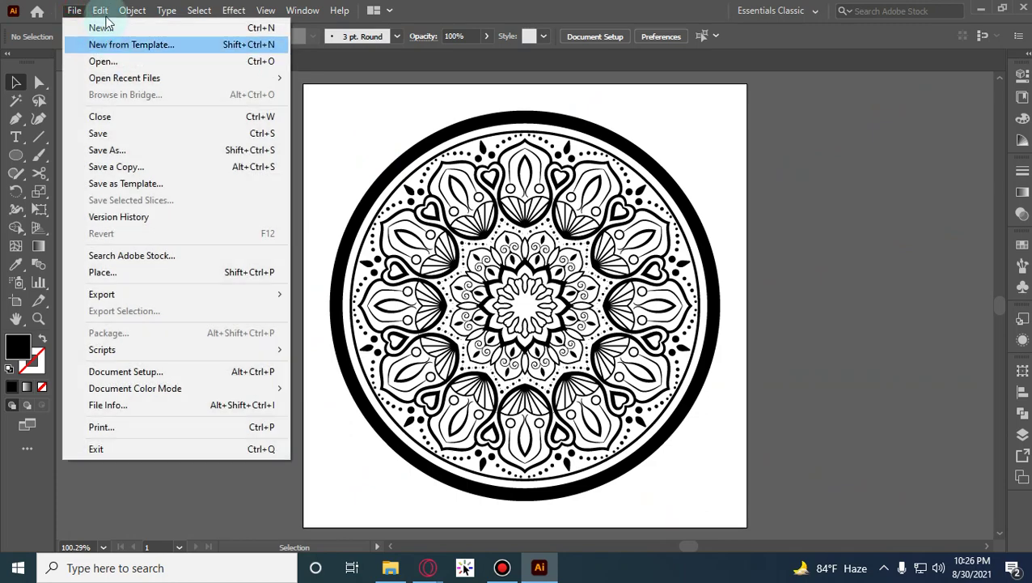
{"action": "left_click", "coordinate": [71, 42]}
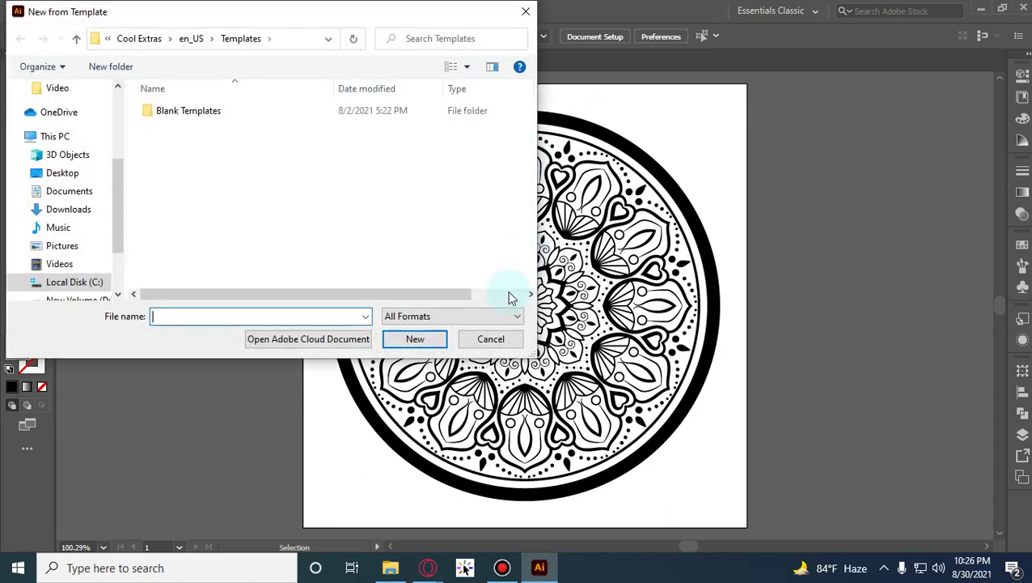
{"action": "left_click", "coordinate": [491, 339]}
Reopen the Mandala Genrator file from the Downloads folder.
{"action": "left_click", "coordinate": [75, 11]}
{"action": "left_click", "coordinate": [115, 57]}
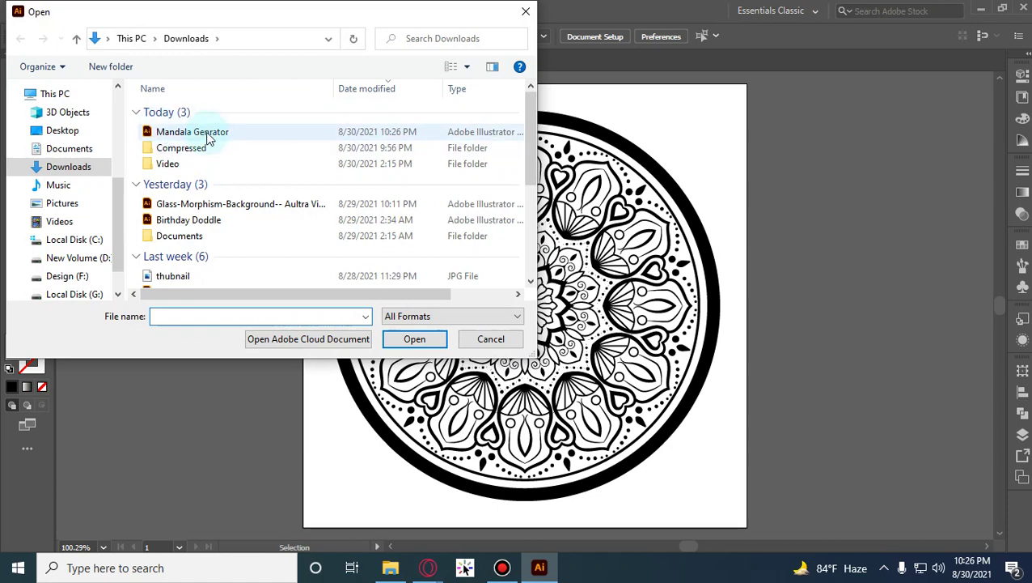
{"action": "left_click", "coordinate": [209, 139]}
{"action": "left_click", "coordinate": [415, 338]}
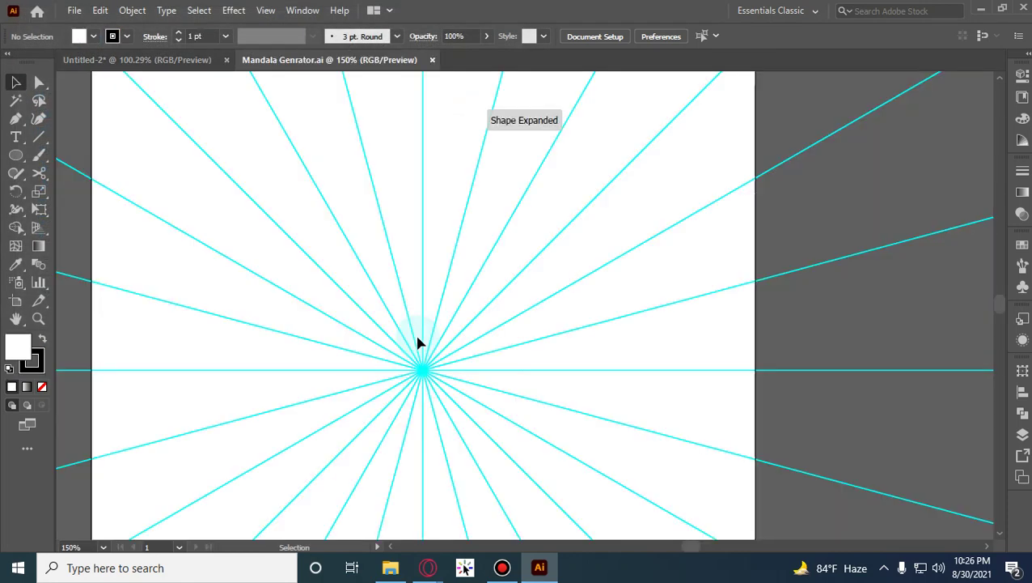
Paint several petal strokes outward from the grid's center with the Paintbrush, using the tapered brush that widens toward its end.
{"action": "left_click", "coordinate": [1024, 272]}
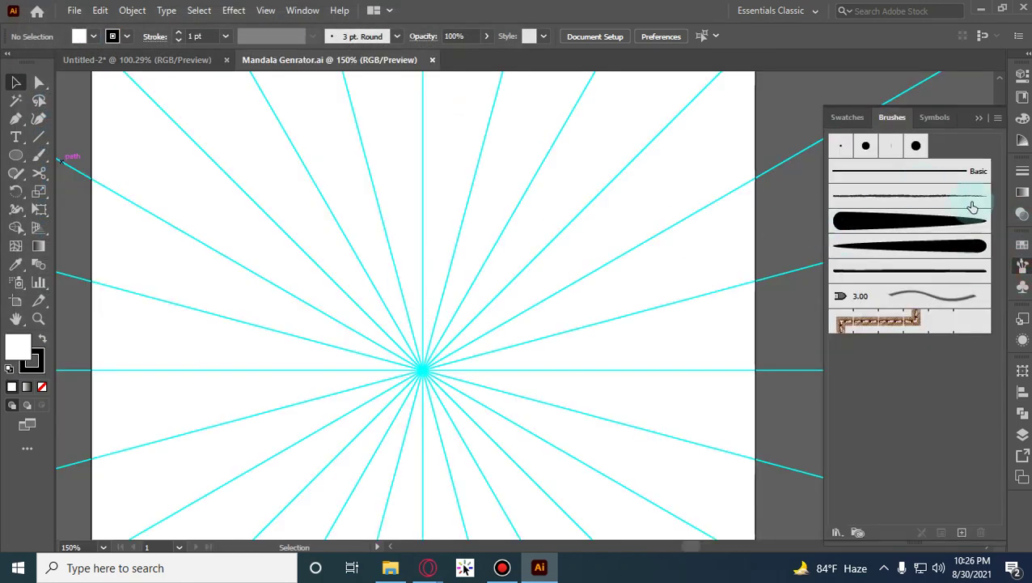
{"action": "left_click", "coordinate": [923, 253]}
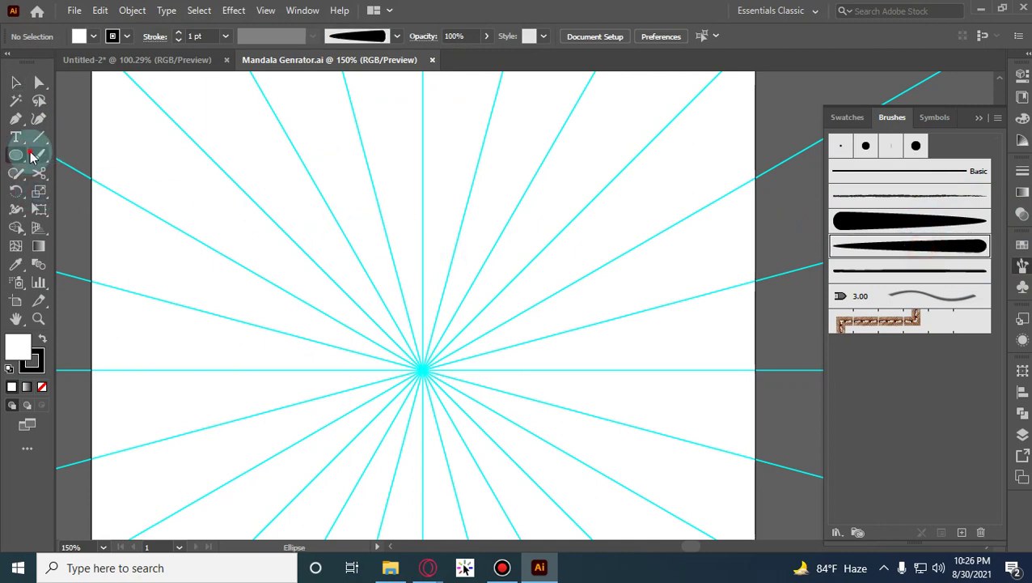
{"action": "double_click", "coordinate": [39, 154]}
{"action": "mouse_move", "coordinate": [419, 255]}
{"action": "left_mouse_down"}
{"action": "mouse_move", "coordinate": [394, 203]}
{"action": "mouse_move", "coordinate": [512, 175]}
{"action": "mouse_move", "coordinate": [461, 203]}
{"action": "left_mouse_up"}
{"action": "mouse_move", "coordinate": [405, 169]}
{"action": "left_mouse_down"}
{"action": "mouse_move", "coordinate": [449, 202]}
{"action": "mouse_move", "coordinate": [469, 203]}
{"action": "mouse_move", "coordinate": [463, 143]}
{"action": "left_mouse_up"}
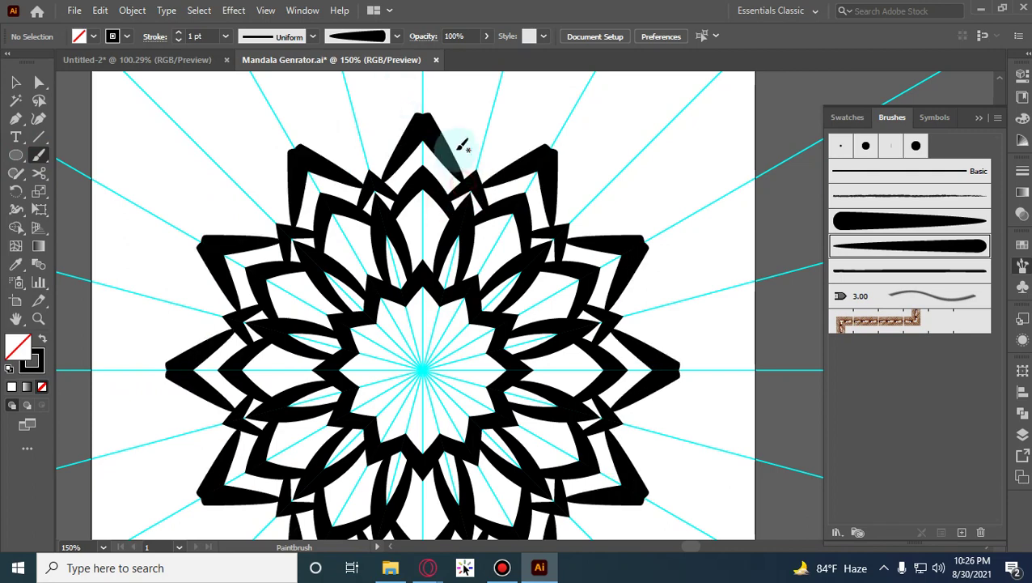
{"action": "left_click_drag", "start_coordinate": [569, 109], "coordinate": [638, 221]}
{"action": "scroll", "coordinate": [526, 217], "scroll_direction": "down", "scroll_amount": 1}
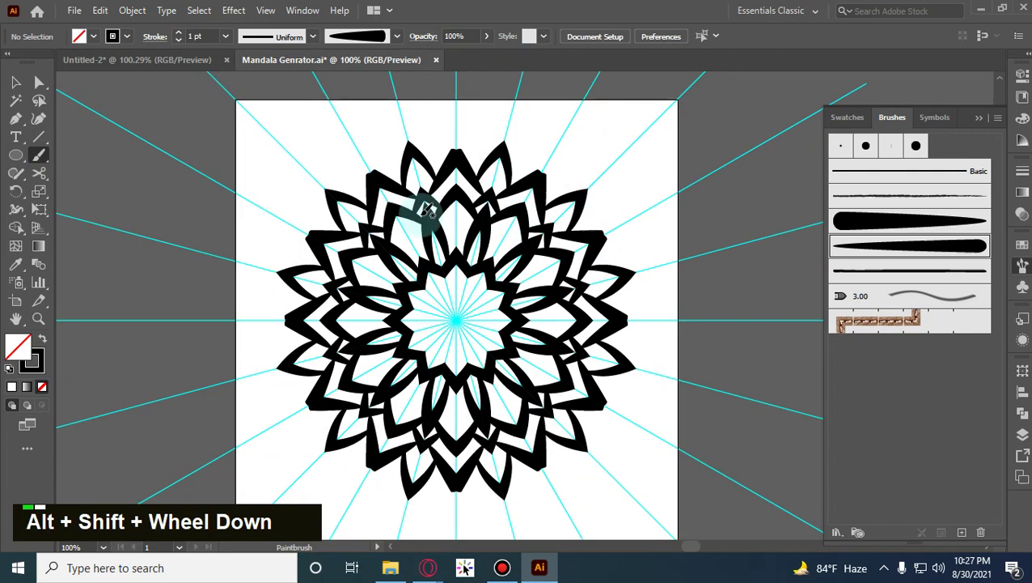
Target the Mandala layer to select all of its strokes.
{"action": "left_click", "coordinate": [980, 120]}
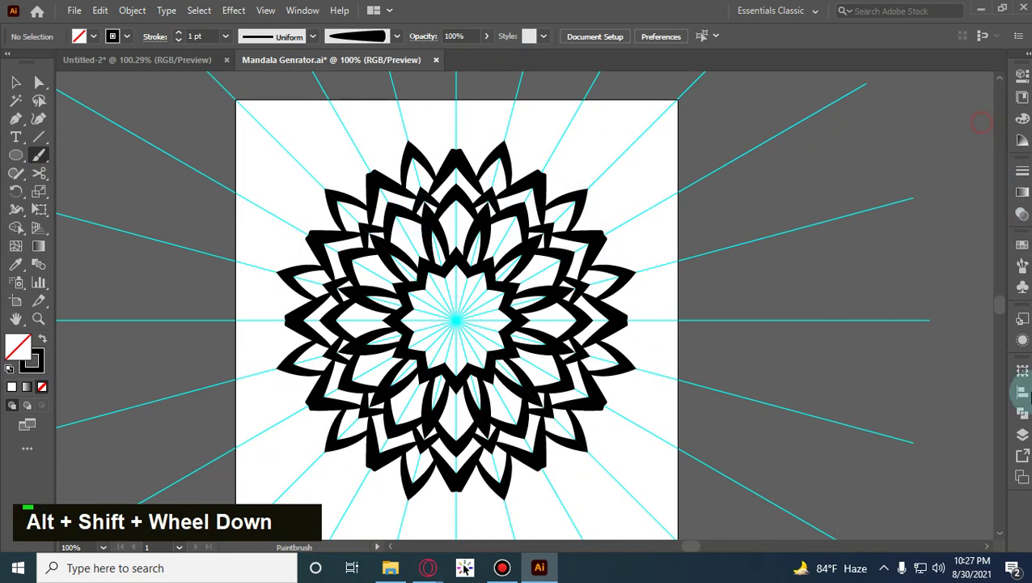
{"action": "left_click", "coordinate": [1020, 439]}
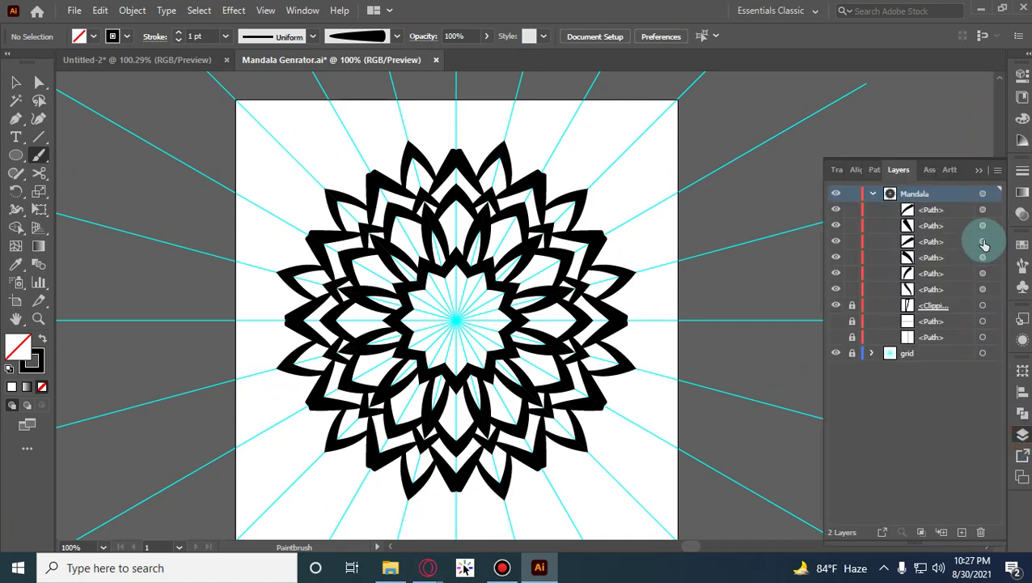
{"action": "left_click", "coordinate": [992, 195]}
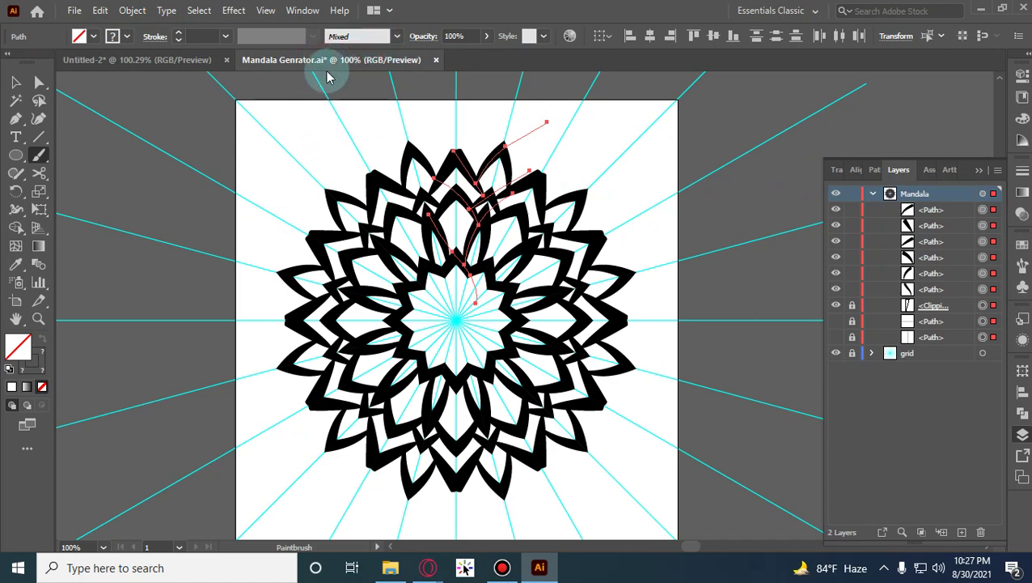
Switch to the Untitled-2 document and select the whole finished mandala.
{"action": "left_click", "coordinate": [137, 60]}
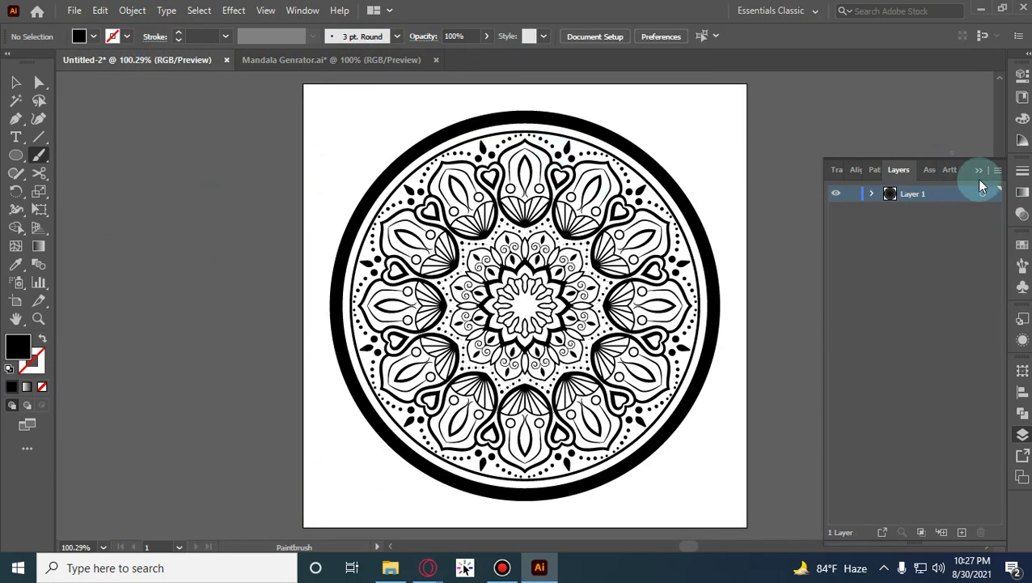
{"action": "left_click", "coordinate": [979, 171]}
{"action": "double_click", "coordinate": [15, 81]}
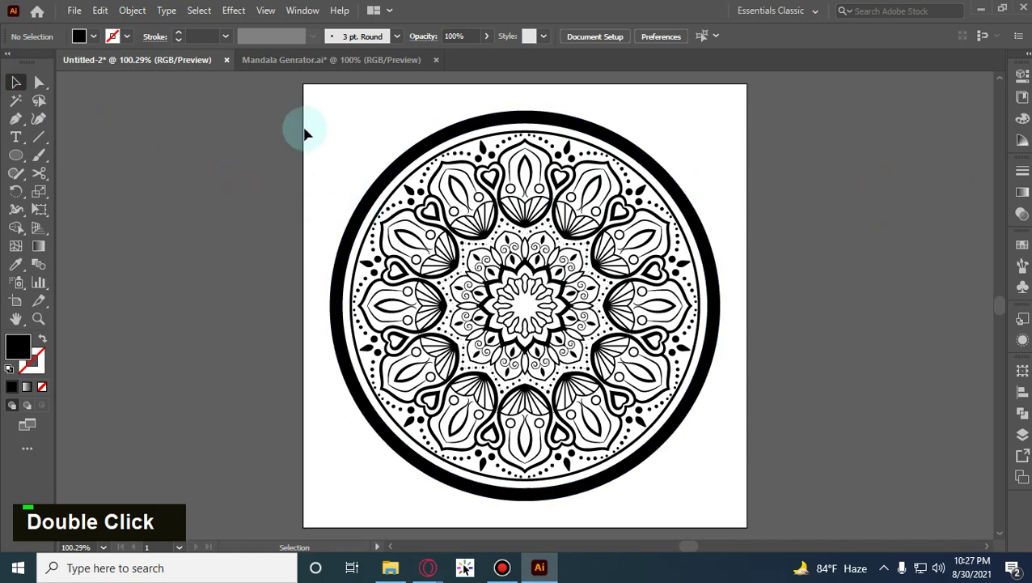
{"action": "left_click", "coordinate": [530, 319]}
{"action": "left_click", "coordinate": [221, 318]}
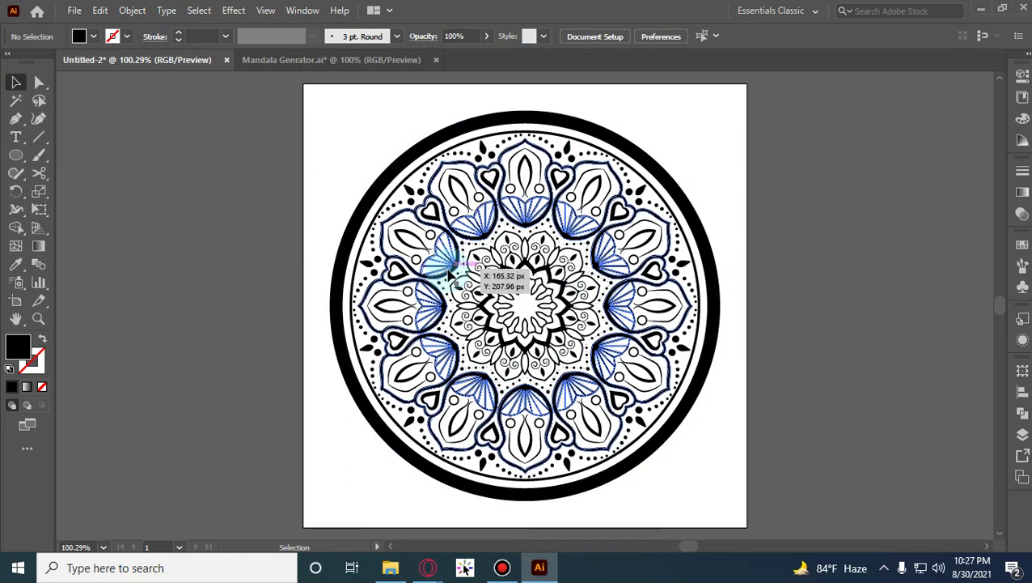
{"action": "left_click", "coordinate": [447, 272]}
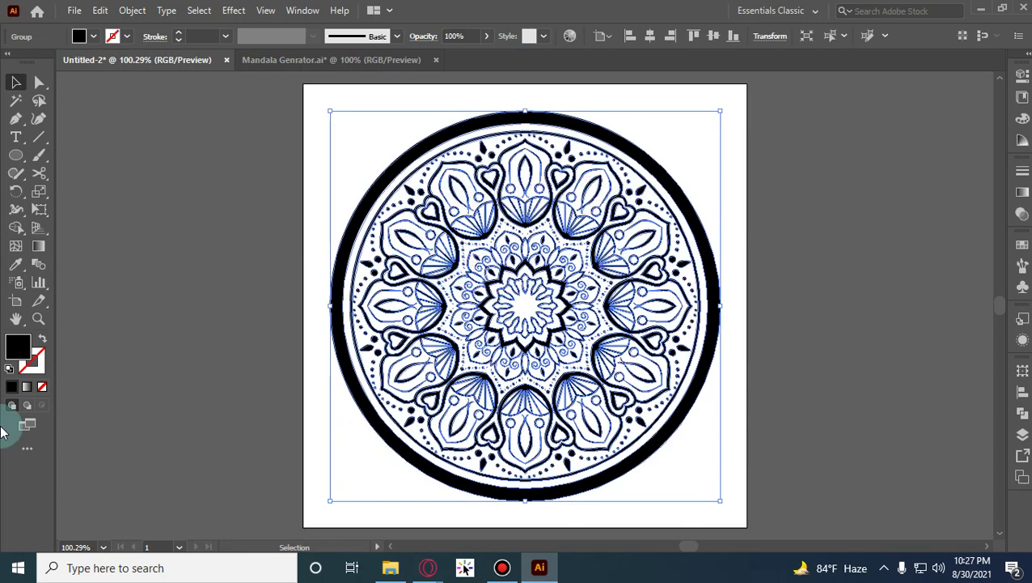
Set the selected mandala's fill to dark gray 191919 and deselect it.
{"action": "left_click", "coordinate": [17, 348]}
{"action": "double_click", "coordinate": [17, 348]}
{"action": "left_click", "coordinate": [650, 274]}
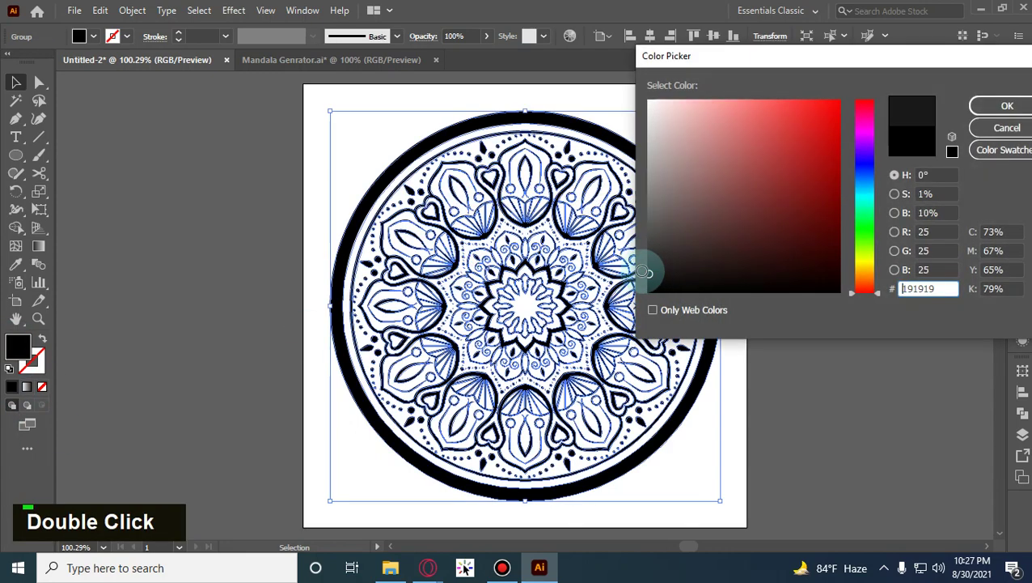
{"action": "left_click", "coordinate": [1007, 106]}
{"action": "left_click", "coordinate": [854, 247]}
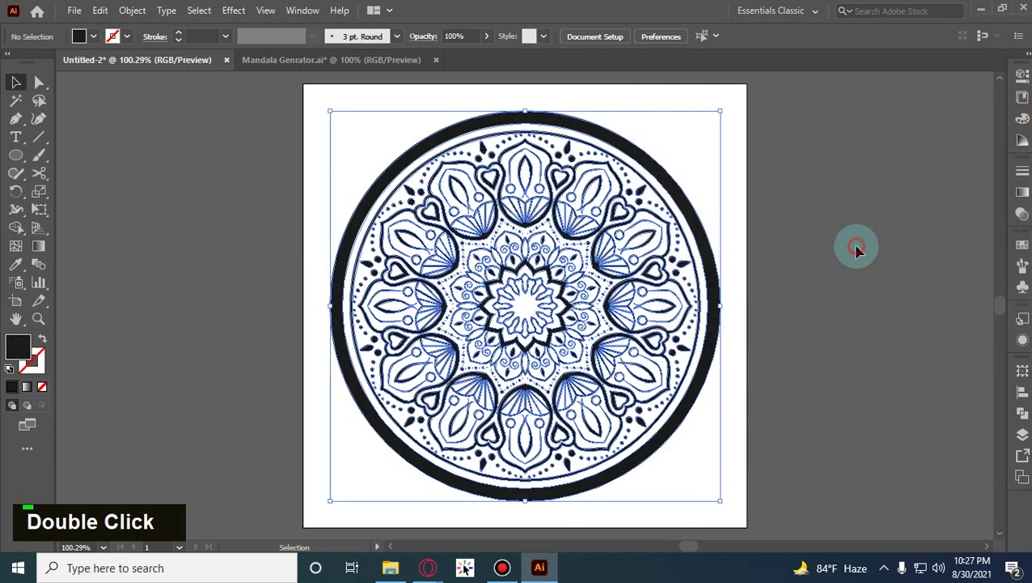
{"action": "key", "text": "space"}
{"action": "left_click_drag", "start_coordinate": [773, 259], "coordinate": [687, 246]}
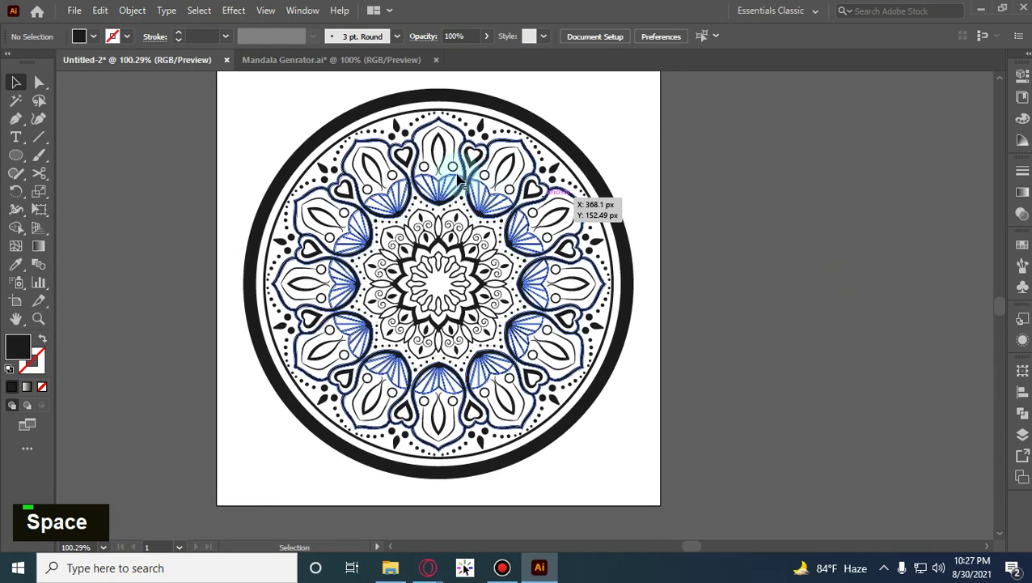
Switch to the Opera browser, open the Freepik site and search all resources for "mandala color".
{"action": "left_click", "coordinate": [429, 568]}
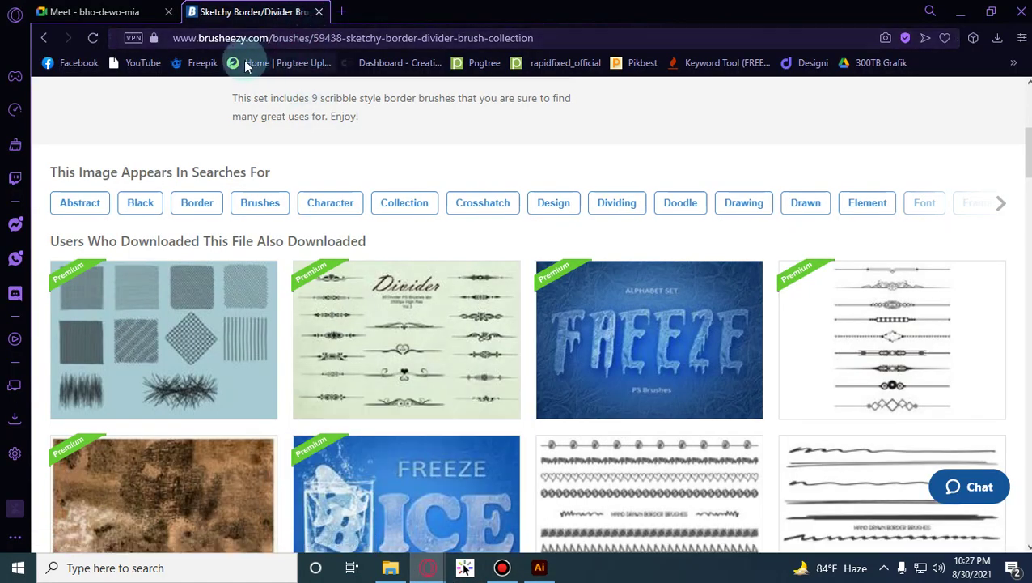
{"action": "left_click", "coordinate": [202, 62]}
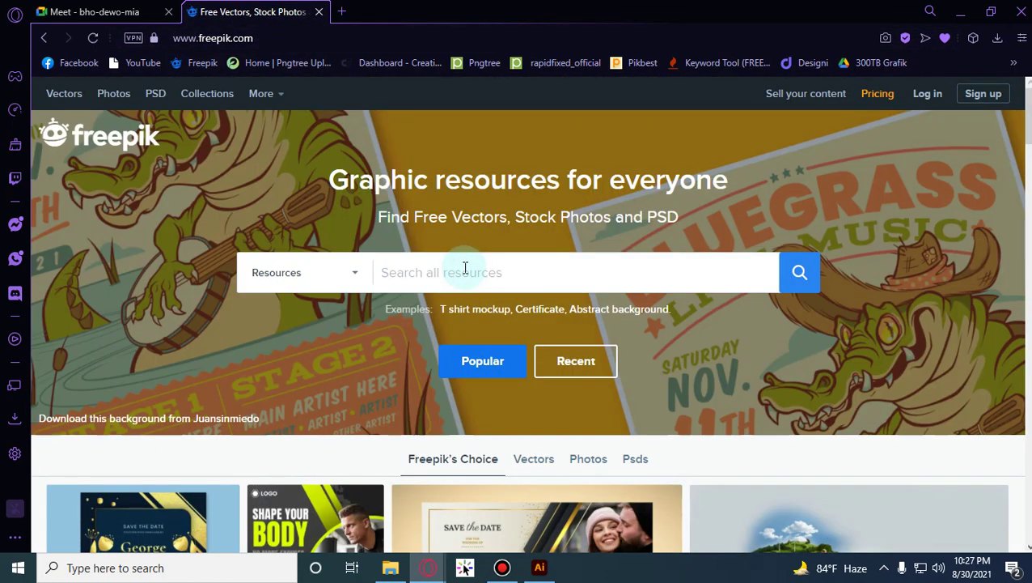
{"action": "left_click", "coordinate": [466, 271]}
{"action": "type", "text": "man"}
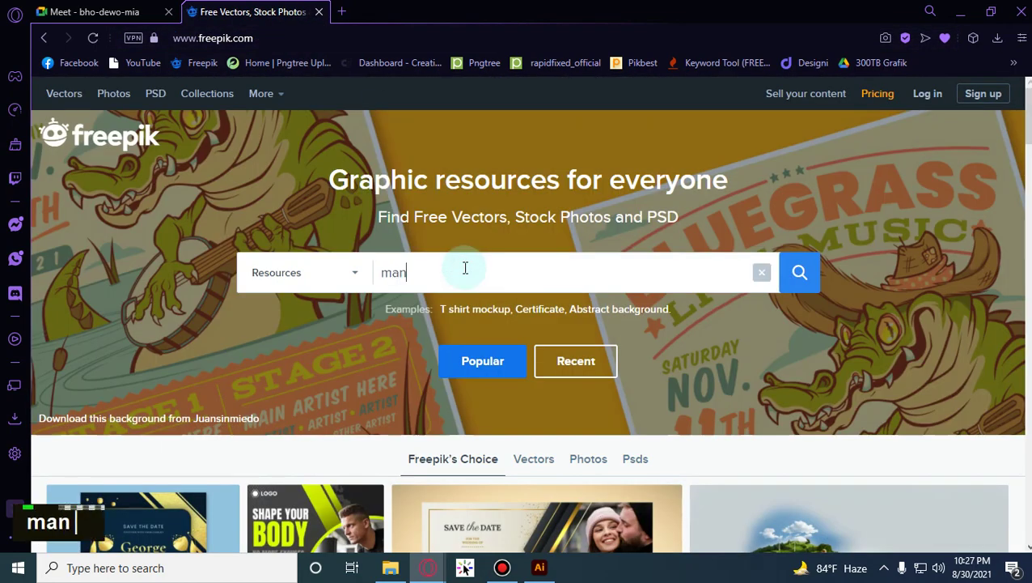
{"action": "type", "text": "dala col"}
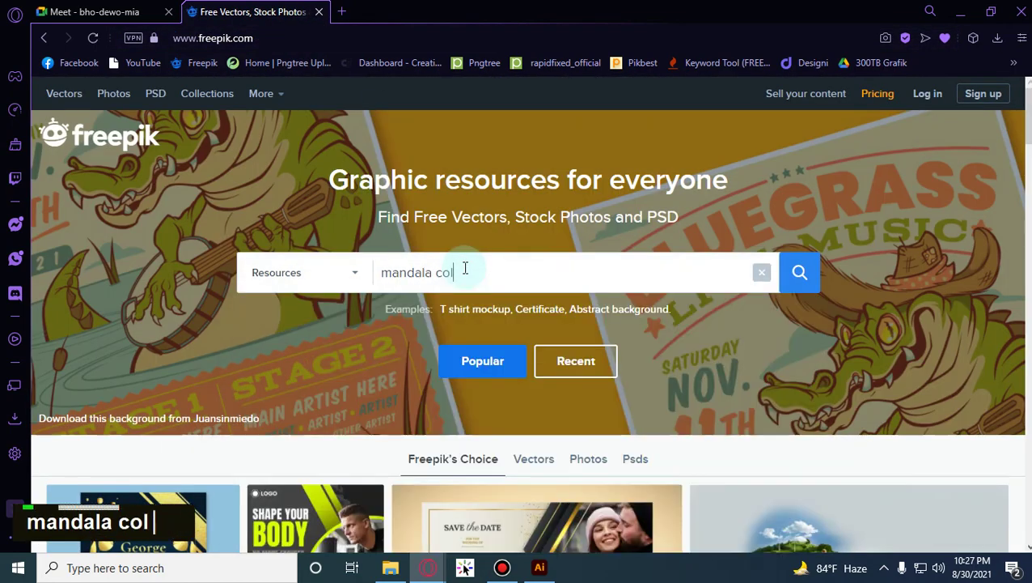
{"action": "type", "text": " color"}
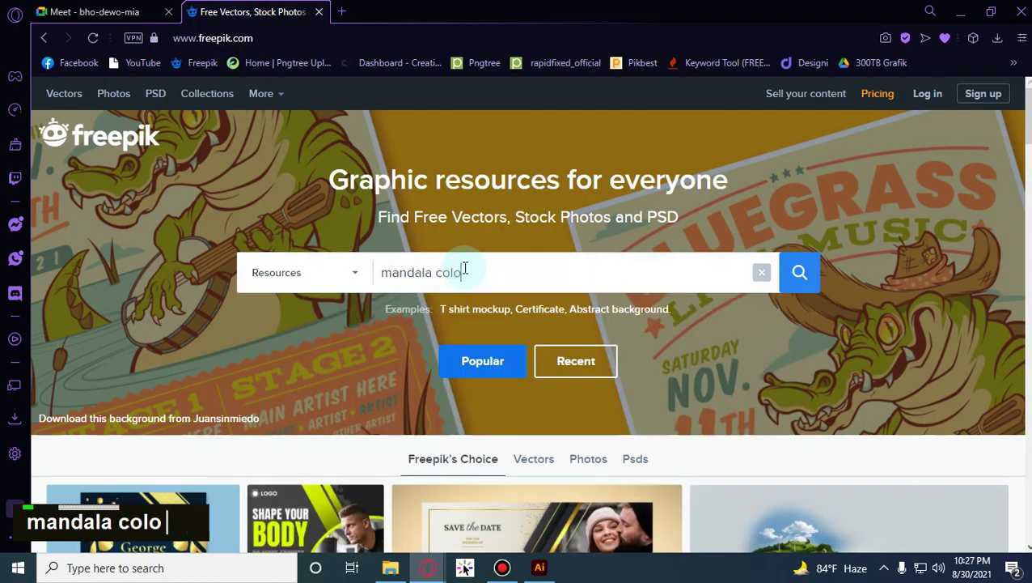
{"action": "key", "text": "Return"}
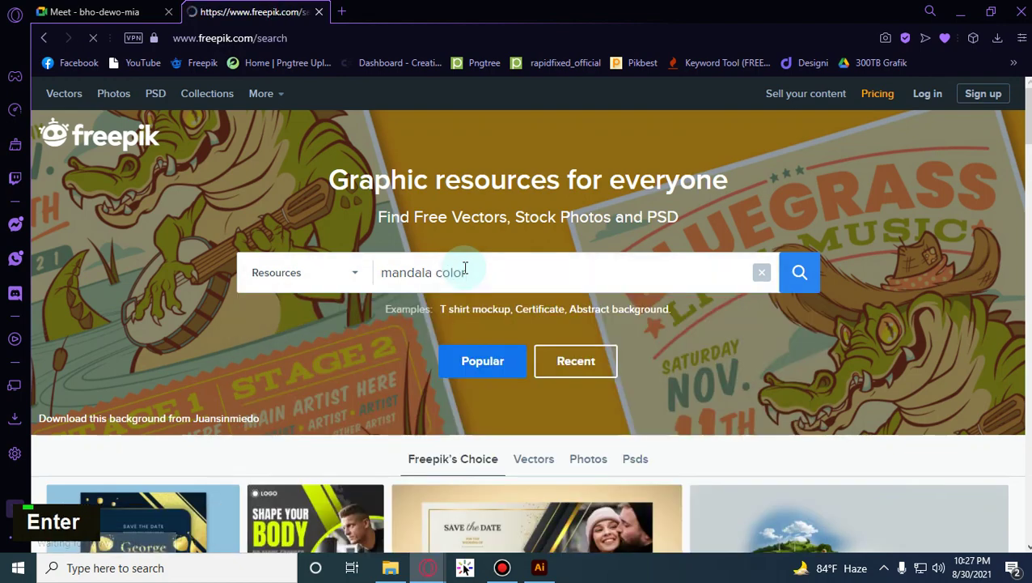
Copy the "A colorful mandala" image from the results and paste it into the Untitled-2 Illustrator document, clear of the artboard.
{"action": "scroll", "coordinate": [466, 268], "scroll_direction": "down", "scroll_amount": 3}
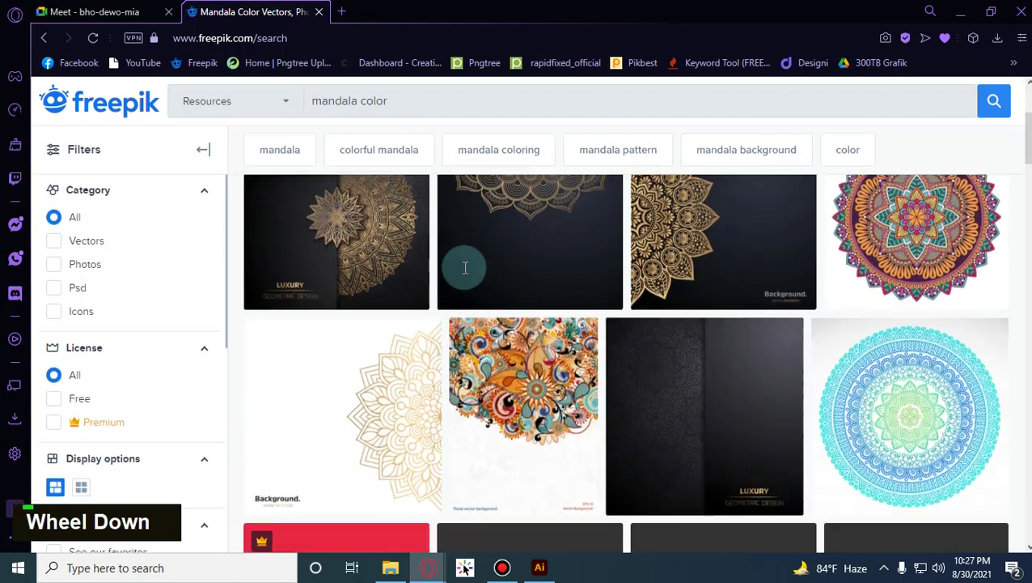
{"action": "scroll", "coordinate": [465, 268], "scroll_direction": "up", "scroll_amount": 3}
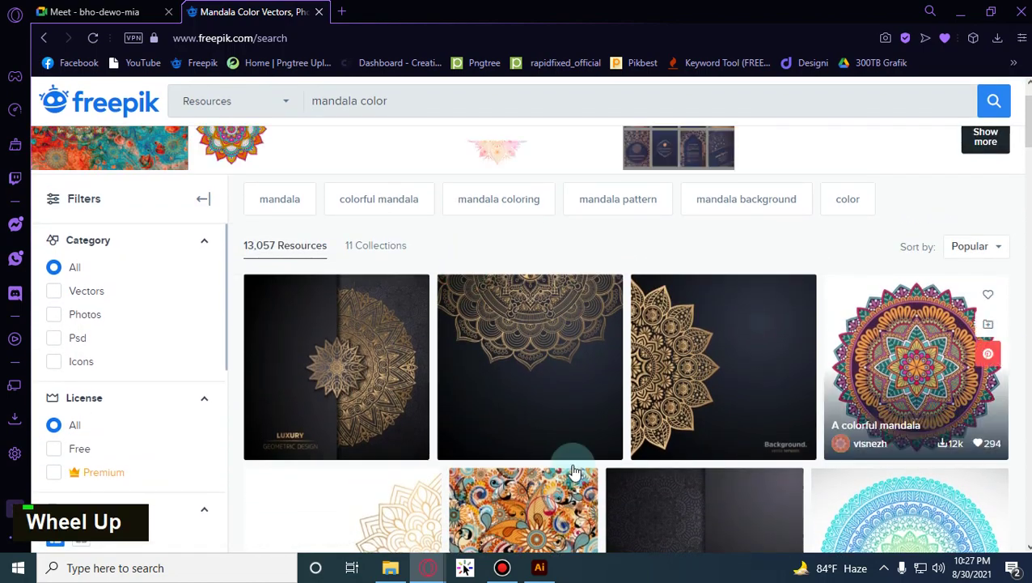
{"action": "left_click", "coordinate": [886, 368]}
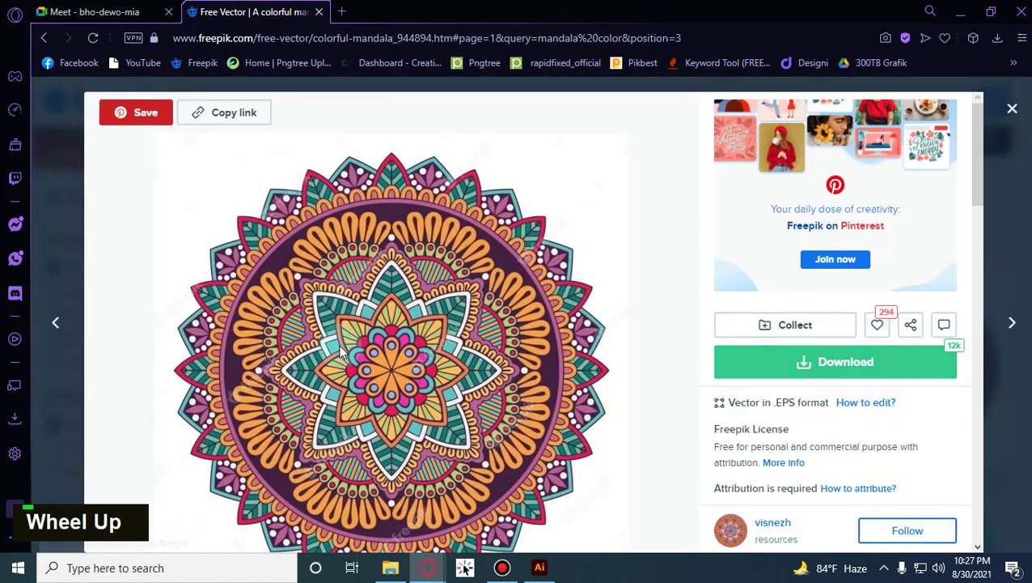
{"action": "right_click", "coordinate": [326, 256]}
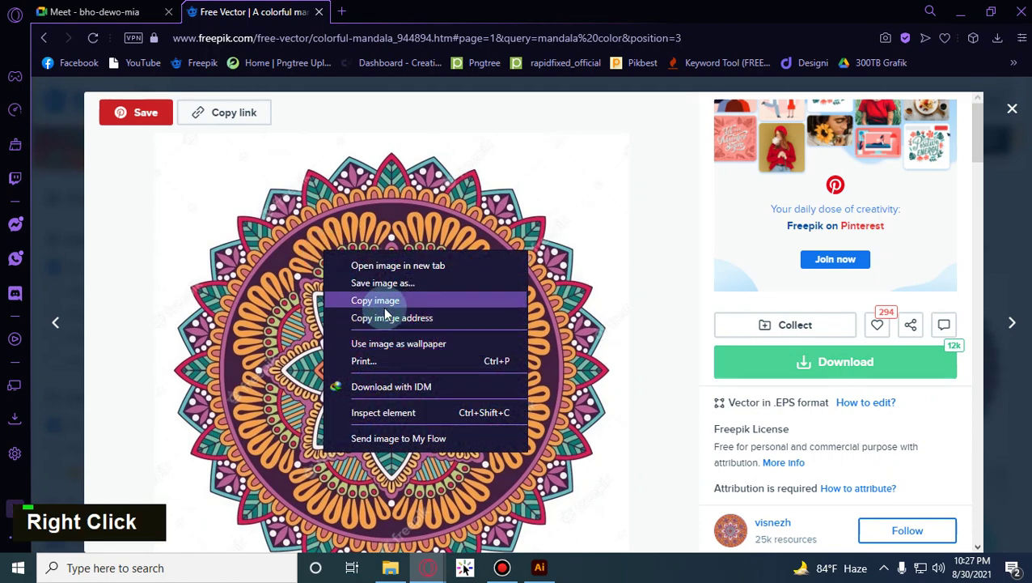
{"action": "left_click", "coordinate": [380, 301]}
{"action": "left_click", "coordinate": [541, 565]}
{"action": "left_click_drag", "start_coordinate": [771, 410], "coordinate": [343, 417]}
{"action": "key", "text": "ctrl+v"}
{"action": "left_click_drag", "start_coordinate": [589, 331], "coordinate": [795, 323]}
{"action": "left_click", "coordinate": [258, 199]}
Draw a small square between the artboard and the reference image, and duplicate it downward into an evenly spaced column of eight.
{"action": "right_click", "coordinate": [16, 154]}
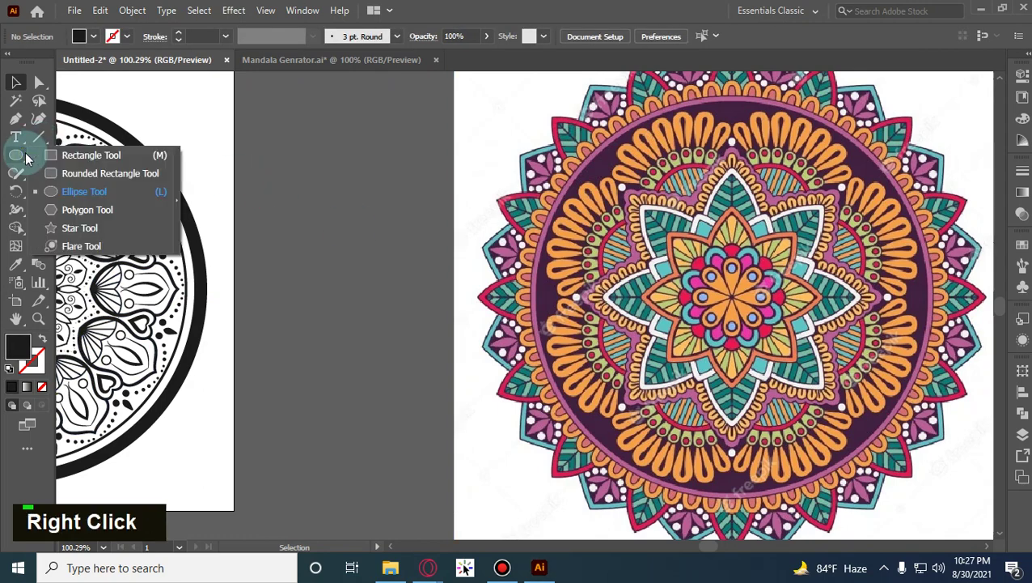
{"action": "left_click", "coordinate": [66, 150]}
{"action": "mouse_move", "coordinate": [305, 124]}
{"action": "left_mouse_down"}
{"action": "mouse_move", "coordinate": [326, 141]}
{"action": "mouse_move", "coordinate": [298, 148]}
{"action": "mouse_move", "coordinate": [306, 174]}
{"action": "left_mouse_up"}
{"action": "left_click", "coordinate": [16, 82]}
{"action": "key", "text": "ctrl+d"}
{"action": "key", "text": "ctrl+d"}
{"action": "key", "text": "ctrl+d"}
{"action": "key", "text": "ctrl+d"}
{"action": "key", "text": "ctrl+d"}
{"action": "left_click", "coordinate": [372, 241]}
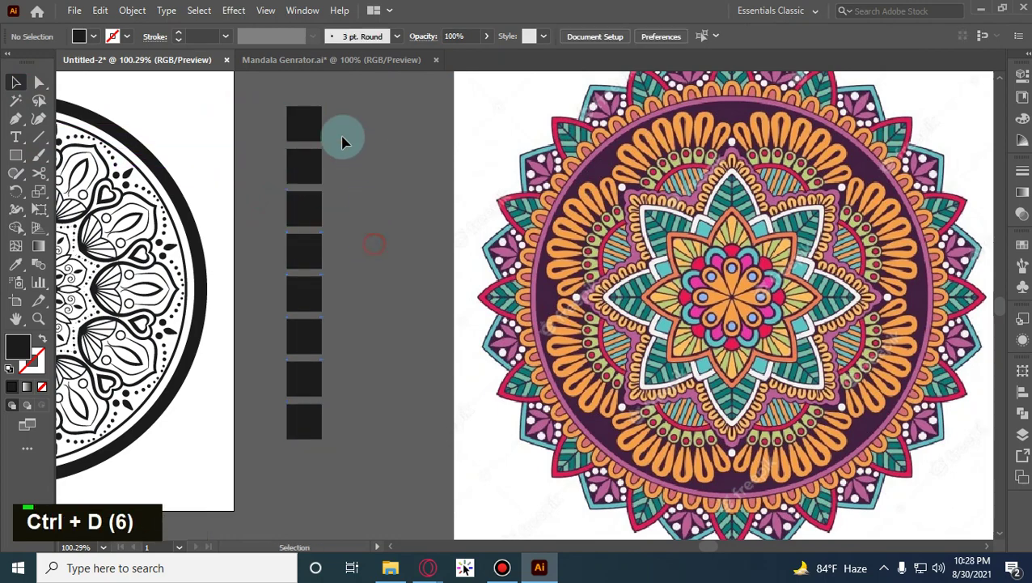
Fill the first square with dark purple and the second with orange, both sampled from the reference mandala with the Eyedropper.
{"action": "double_click", "coordinate": [304, 122]}
{"action": "key", "text": "space"}
{"action": "left_click_drag", "start_coordinate": [395, 159], "coordinate": [348, 199]}
{"action": "key", "text": "i"}
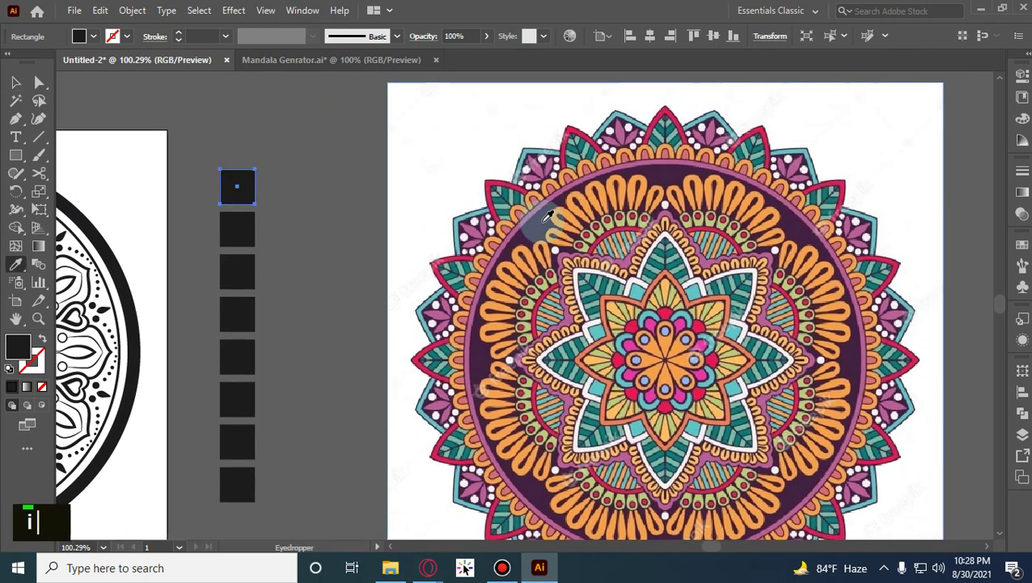
{"action": "key", "text": "v"}
{"action": "left_click", "coordinate": [237, 227]}
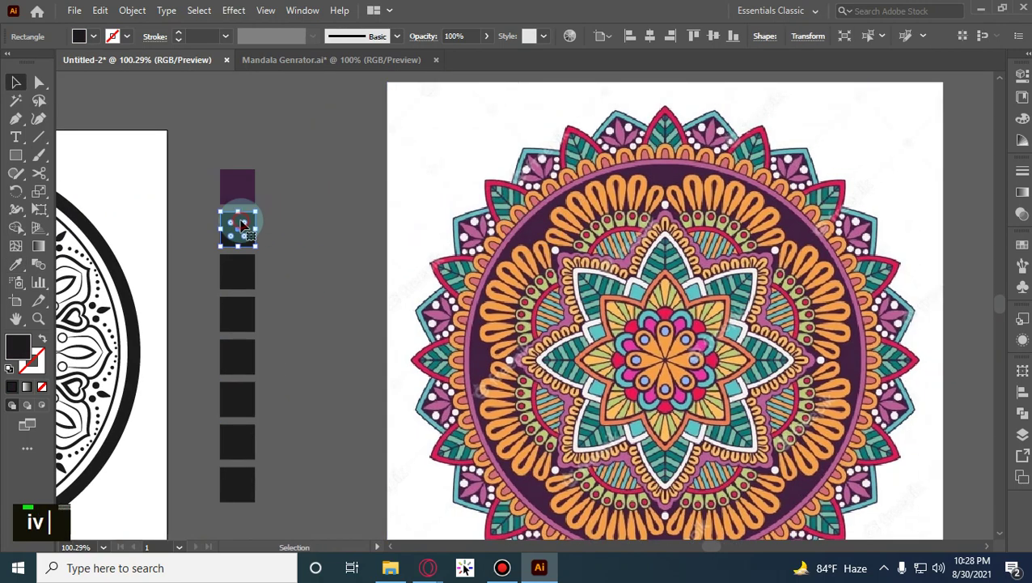
{"action": "key", "text": "i"}
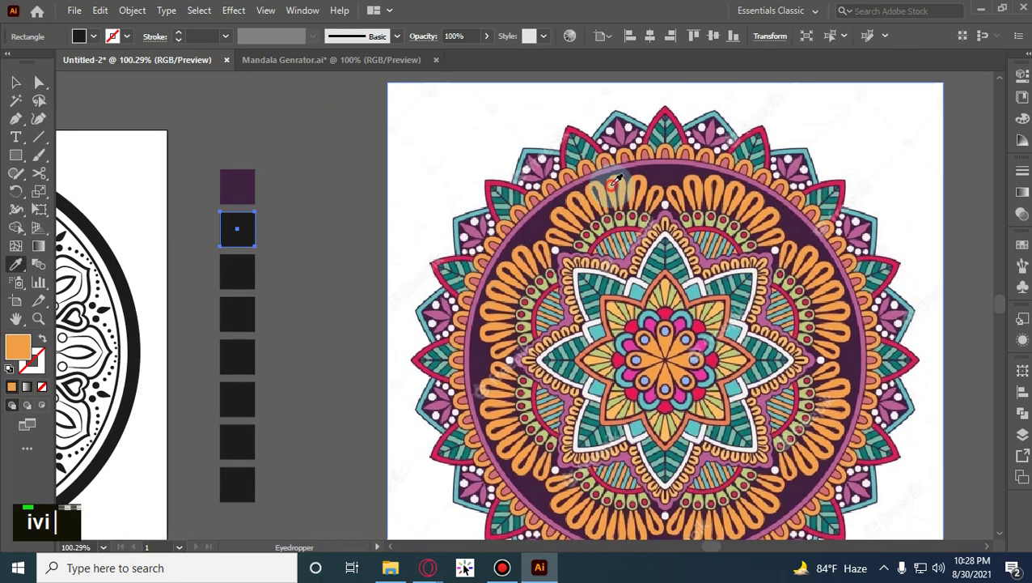
{"action": "left_click", "coordinate": [614, 181]}
Fill the third square with dark teal and the fourth with light green, sampled from the reference mandala's outer leaves.
{"action": "key", "text": "v"}
{"action": "left_click", "coordinate": [233, 273]}
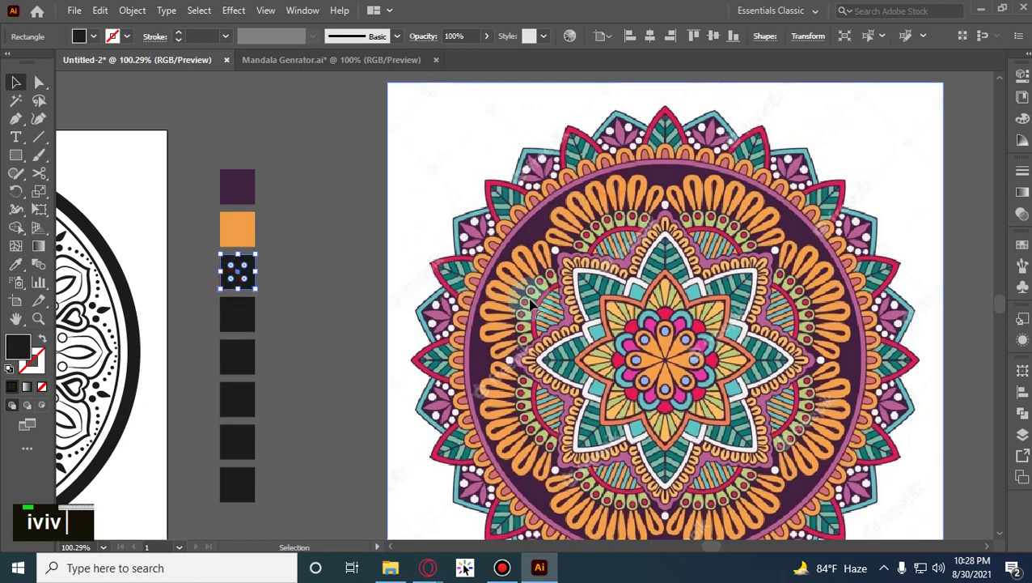
{"action": "key", "text": "i"}
{"action": "left_click", "coordinate": [583, 142]}
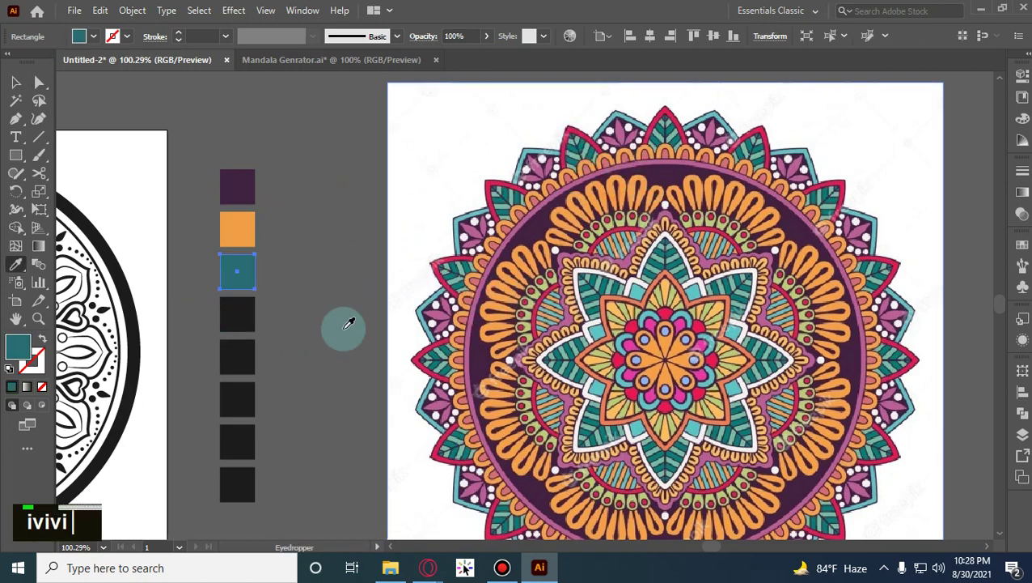
{"action": "key", "text": "v"}
{"action": "left_click", "coordinate": [251, 328]}
{"action": "key", "text": "i"}
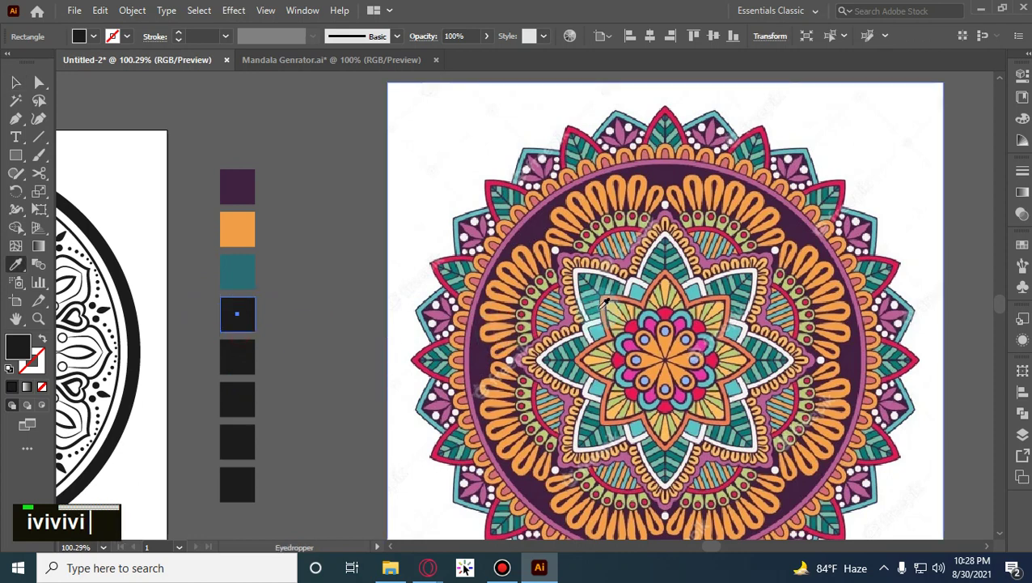
{"action": "left_click", "coordinate": [586, 143]}
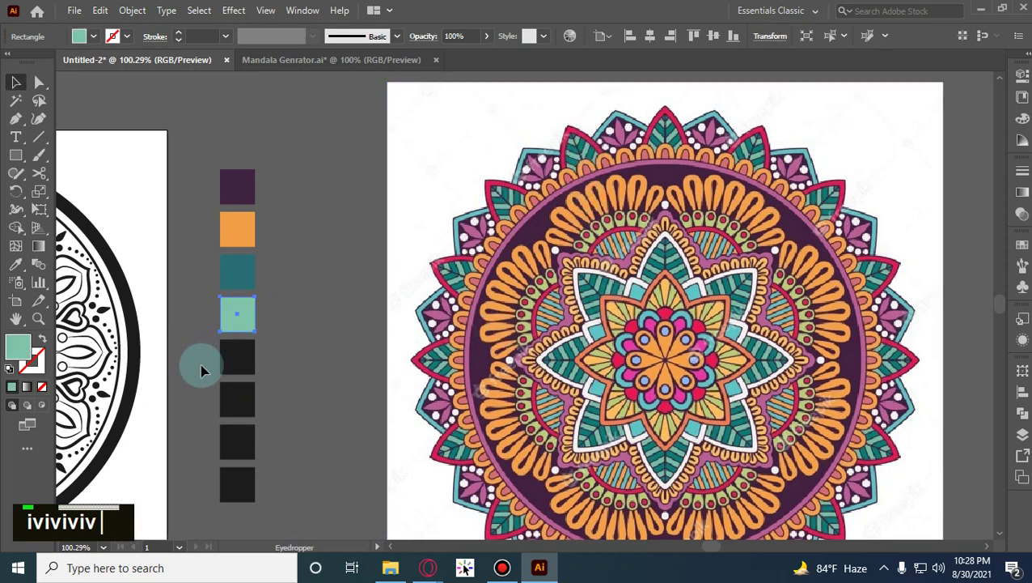
Fill the fifth square with pale pink from a white dot and the sixth with magenta from the reference mandala's center.
{"action": "key", "text": "v"}
{"action": "left_click", "coordinate": [235, 360]}
{"action": "key", "text": "i"}
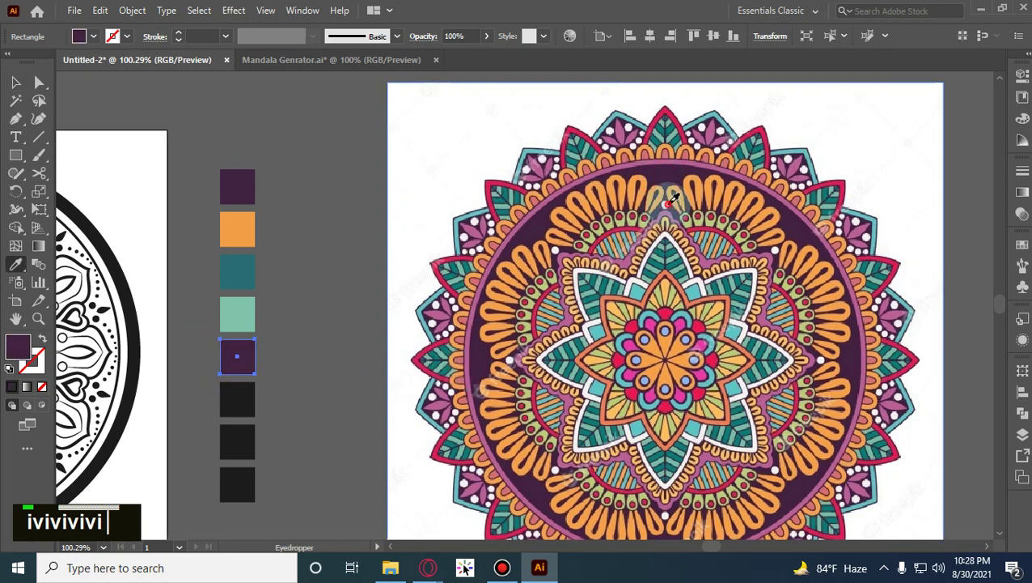
{"action": "left_click", "coordinate": [665, 202]}
{"action": "key", "text": "v"}
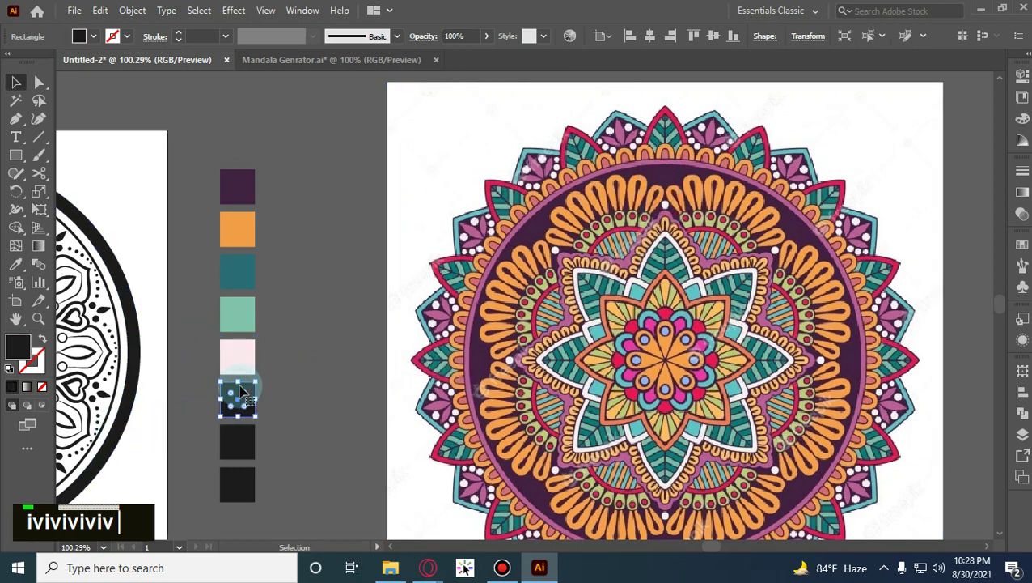
{"action": "key", "text": "i"}
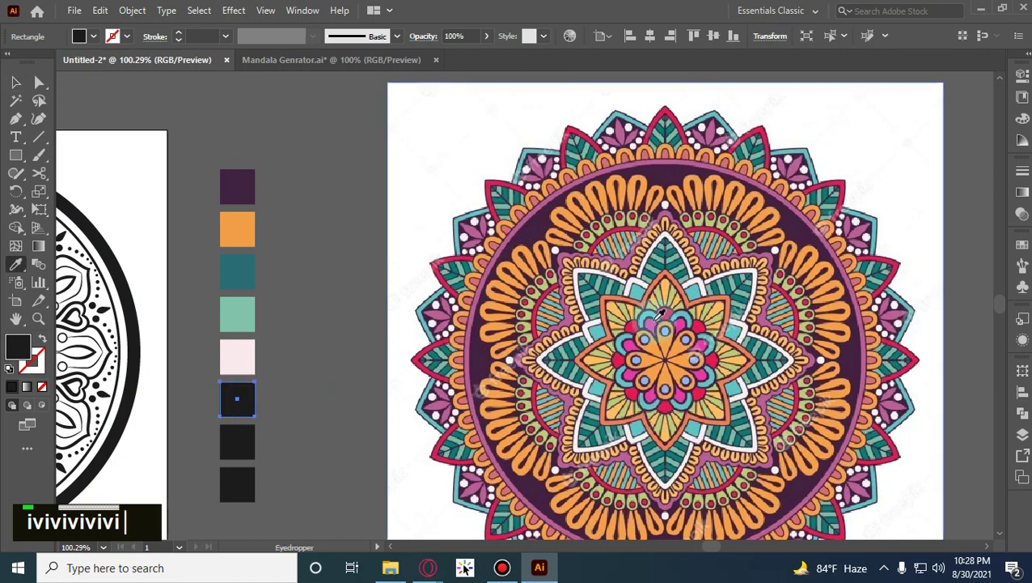
{"action": "key", "text": "v"}
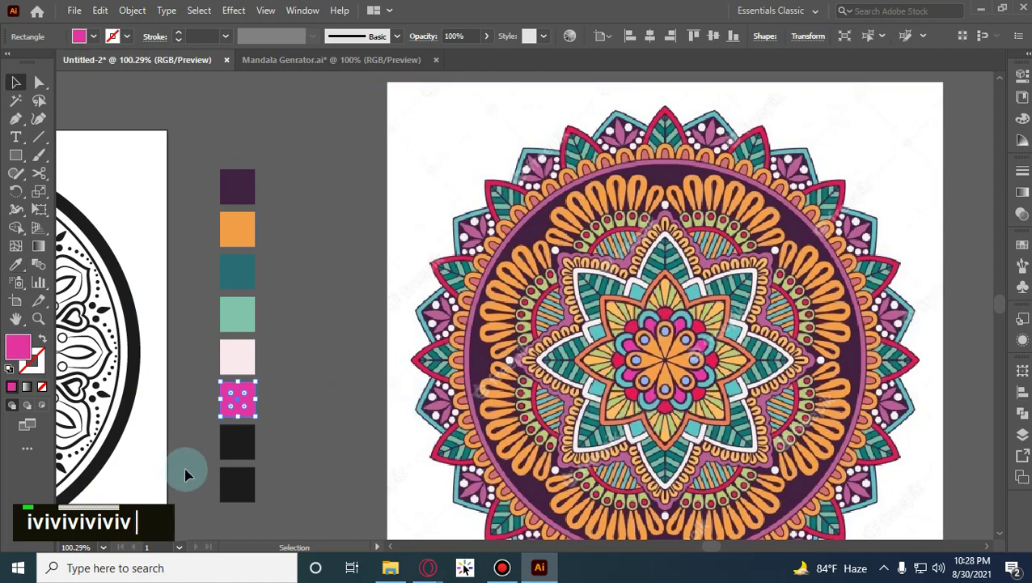
Fill the seventh square with the pinkish red sampled from the reference mandala, and deselect it.
{"action": "left_click", "coordinate": [239, 443]}
{"action": "key", "text": "i"}
{"action": "left_click", "coordinate": [698, 320]}
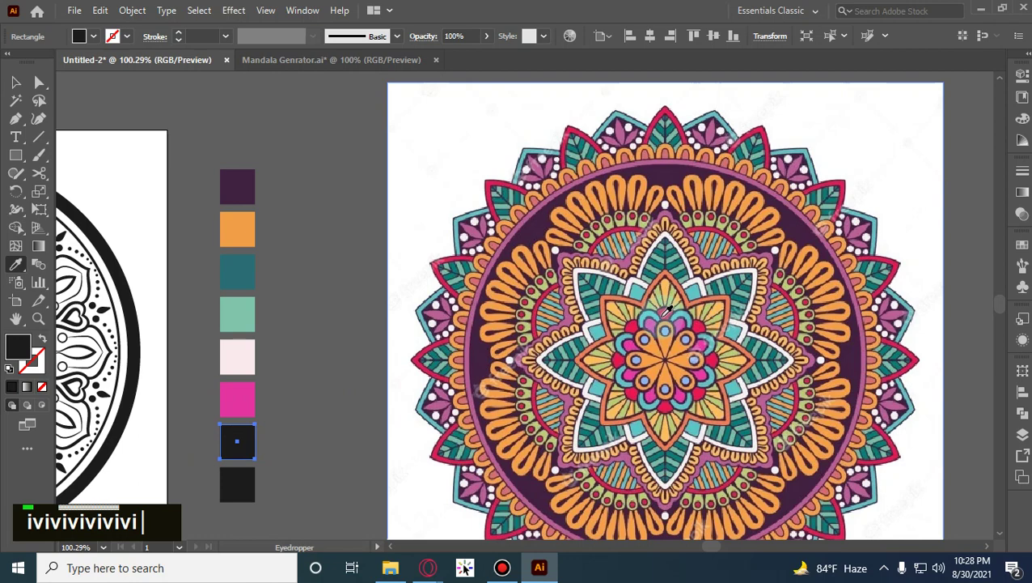
{"action": "left_click", "coordinate": [671, 306]}
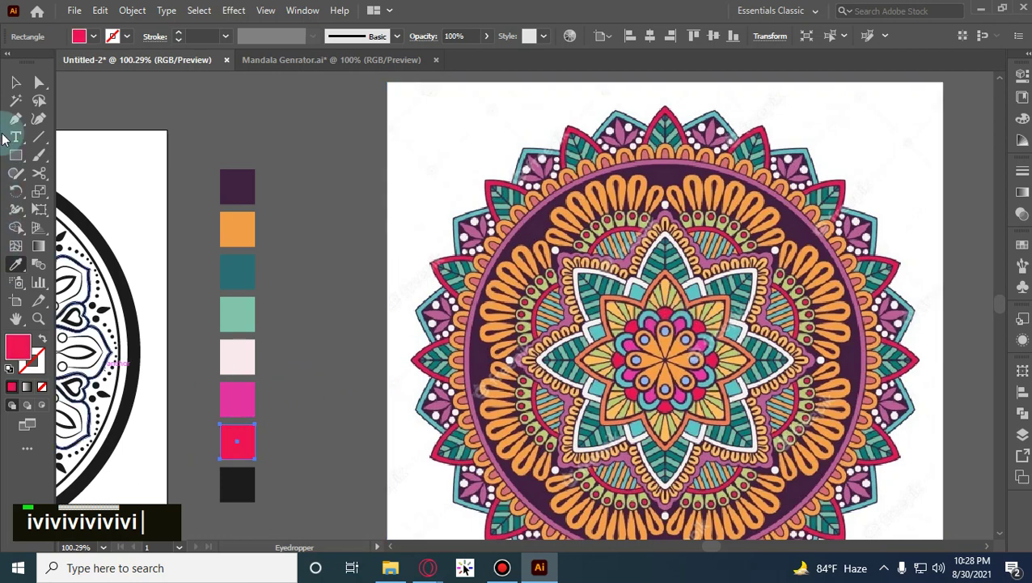
{"action": "left_click", "coordinate": [16, 82]}
{"action": "double_click", "coordinate": [347, 322]}
Delete the unused black eighth square and the reference mandala image.
{"action": "scroll", "coordinate": [346, 322], "scroll_direction": "down", "scroll_amount": 1}
{"action": "left_click", "coordinate": [272, 421]}
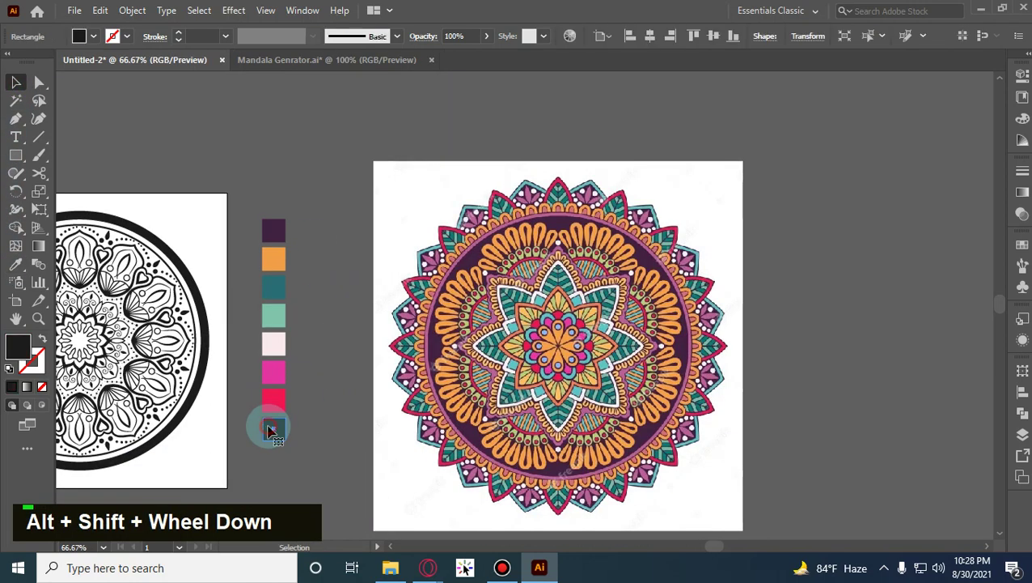
{"action": "key", "text": "Delete"}
{"action": "left_click", "coordinate": [464, 356]}
{"action": "key", "text": "Delete"}
Save the seven colored squares' fills as a new swatch color group named Color Group 1, created from the selected artwork.
{"action": "left_click_drag", "start_coordinate": [410, 438], "coordinate": [263, 197]}
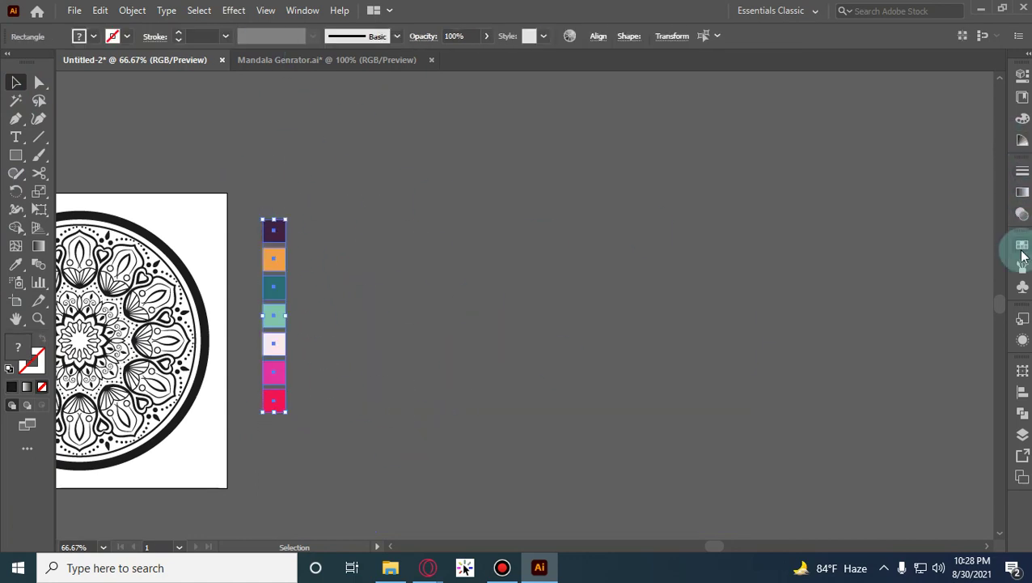
{"action": "left_click", "coordinate": [1022, 251]}
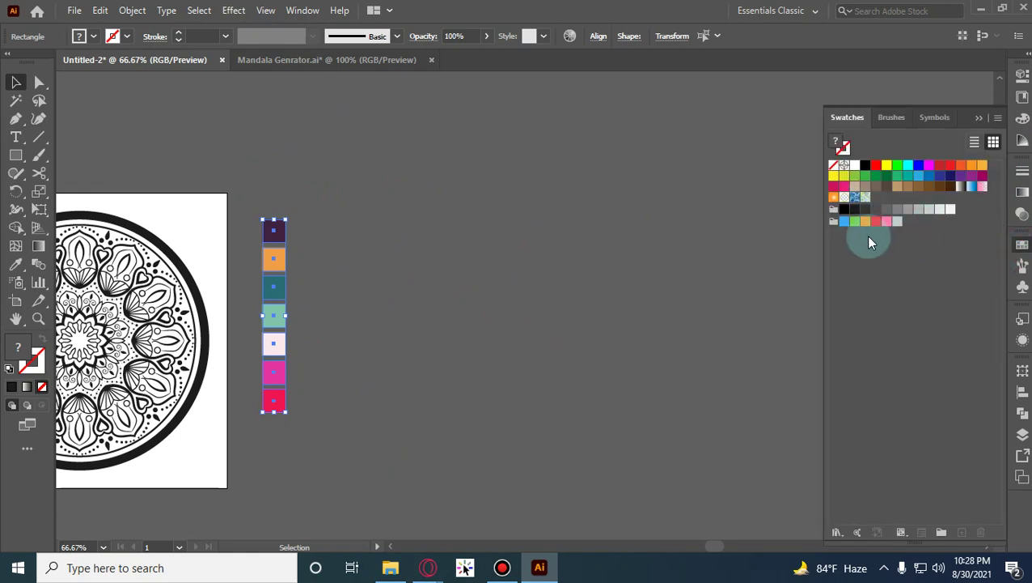
{"action": "left_click", "coordinate": [940, 532]}
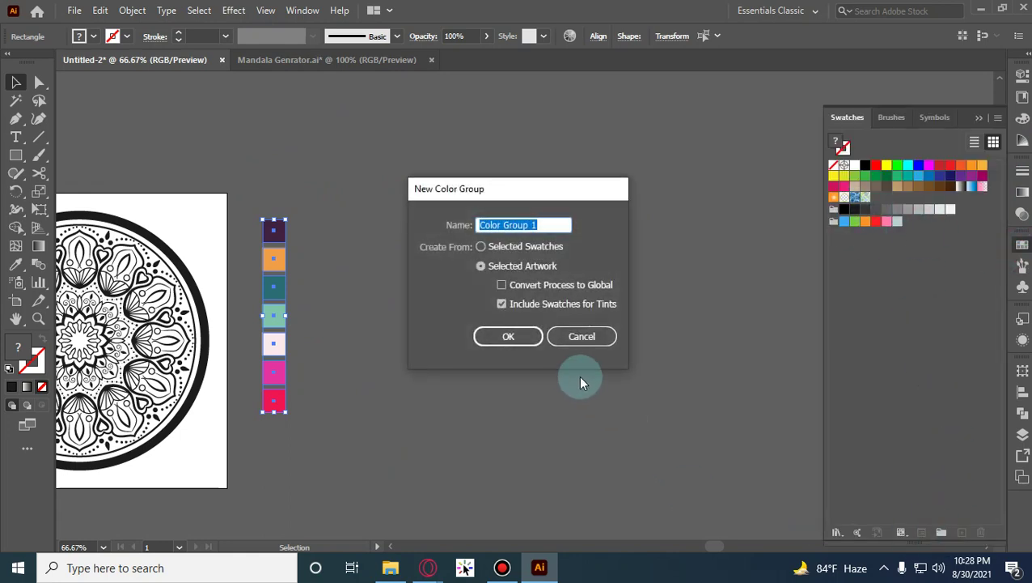
{"action": "left_click", "coordinate": [519, 346]}
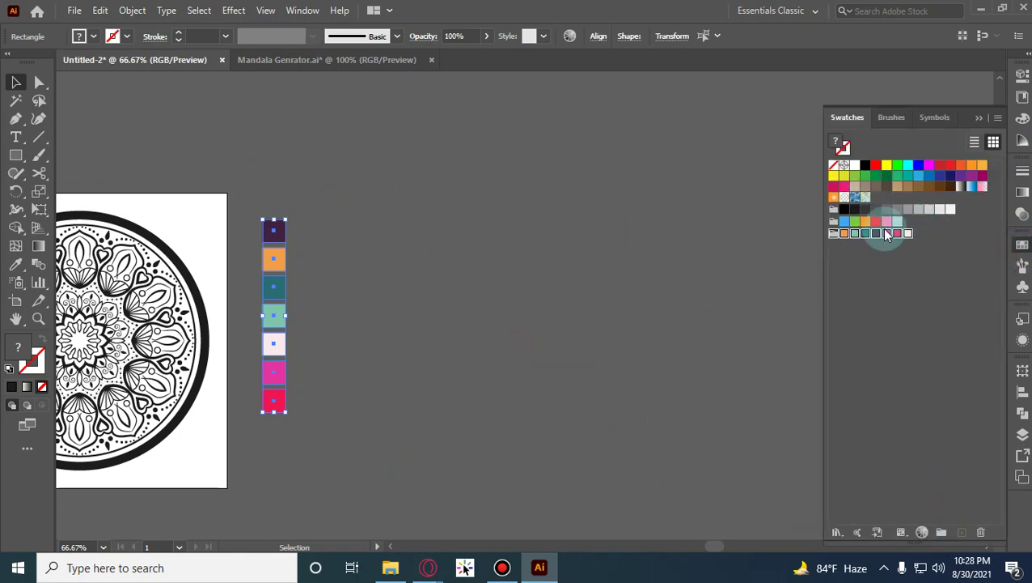
Delete the column of seven colored squares and return to the mandala on the artboard.
{"action": "left_click", "coordinate": [349, 424]}
{"action": "left_click_drag", "start_coordinate": [348, 421], "coordinate": [254, 202]}
{"action": "key", "text": "Delete"}
{"action": "key", "text": "space"}
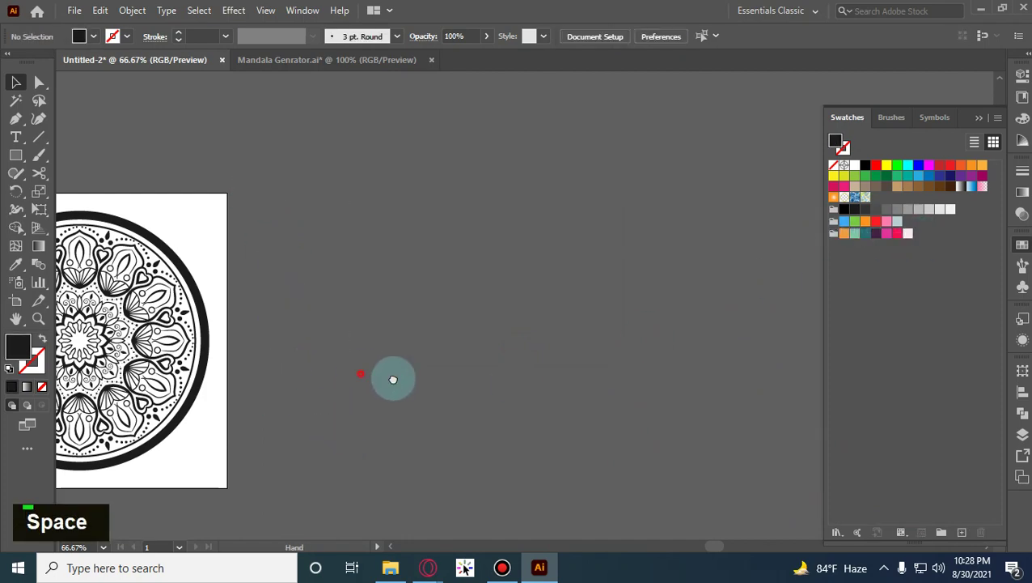
{"action": "left_click_drag", "start_coordinate": [324, 366], "coordinate": [535, 337]}
{"action": "scroll", "coordinate": [328, 301], "scroll_direction": "up", "scroll_amount": 1}
{"action": "left_click_drag", "start_coordinate": [473, 386], "coordinate": [565, 372]}
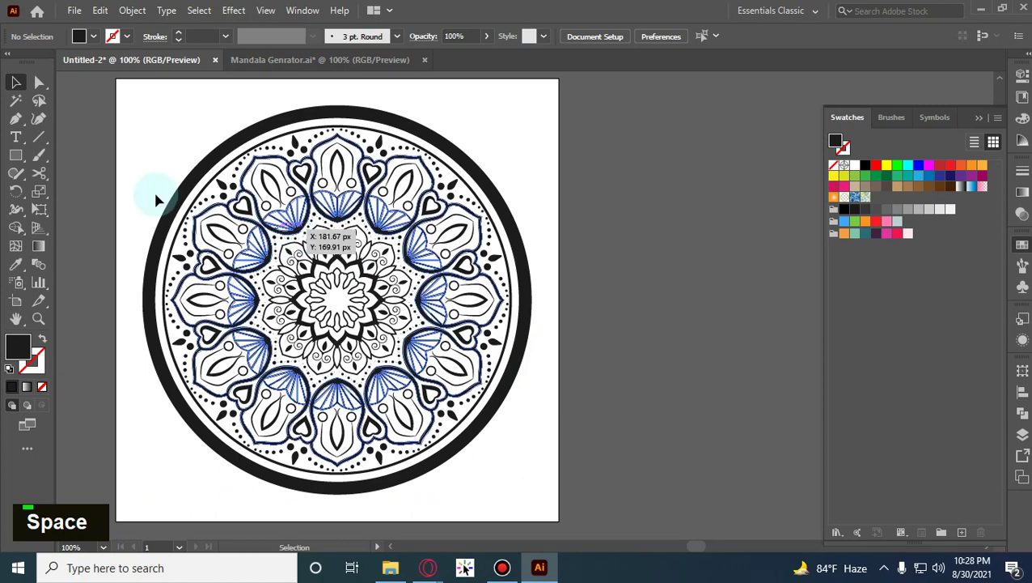
{"action": "right_click", "coordinate": [15, 230]}
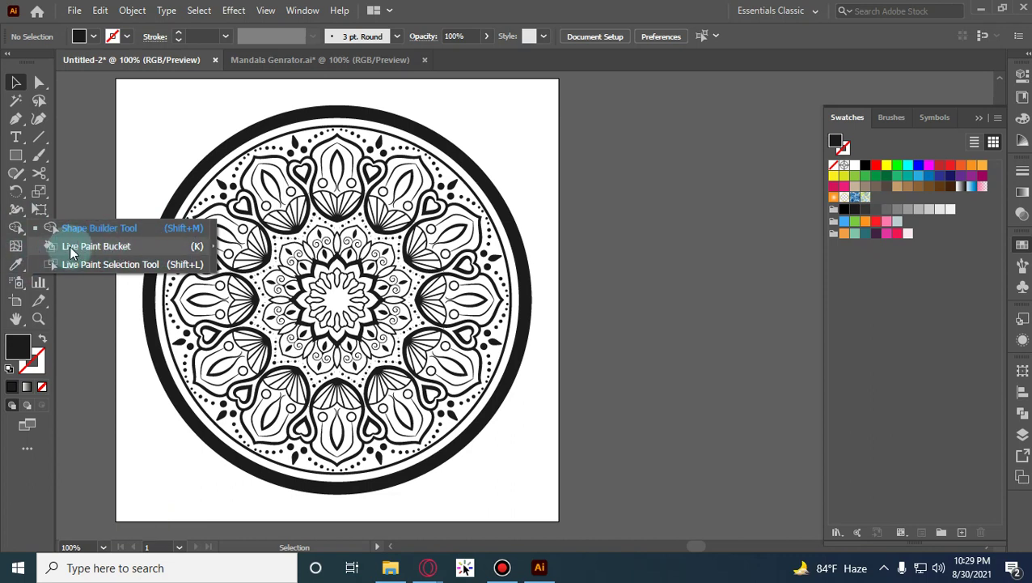
{"action": "left_click", "coordinate": [71, 246]}
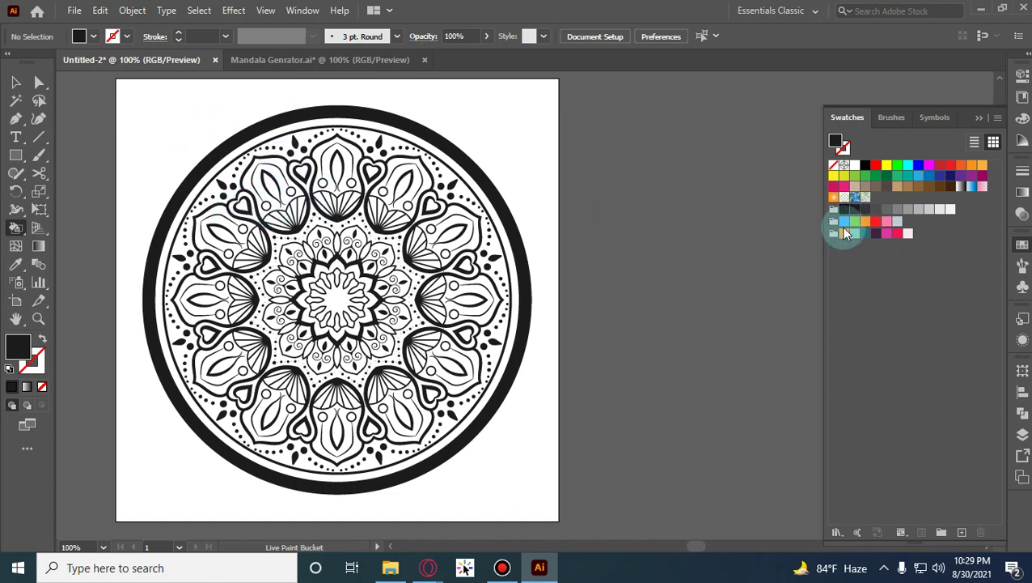
{"action": "left_click", "coordinate": [844, 233]}
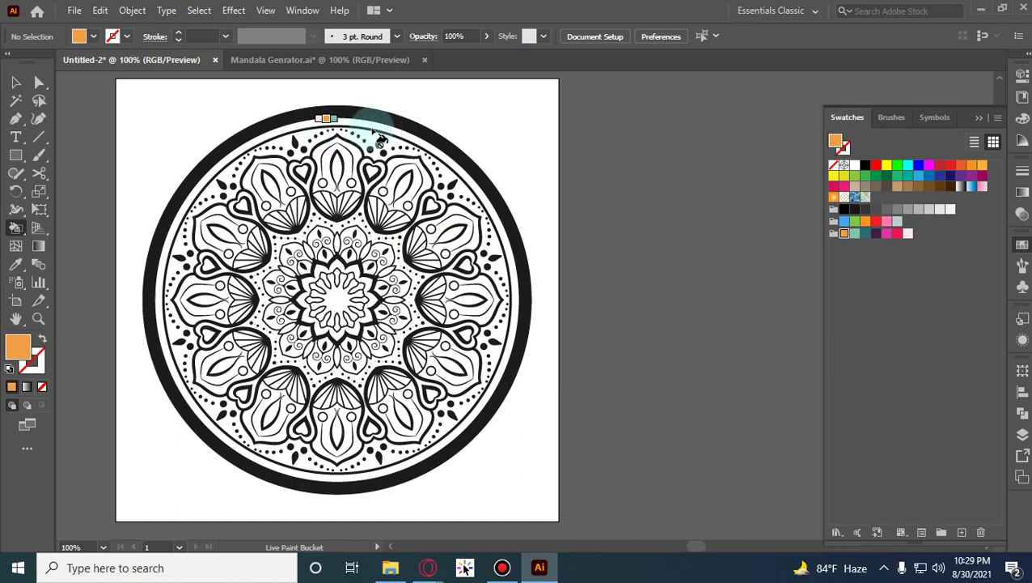
{"action": "left_click", "coordinate": [16, 82]}
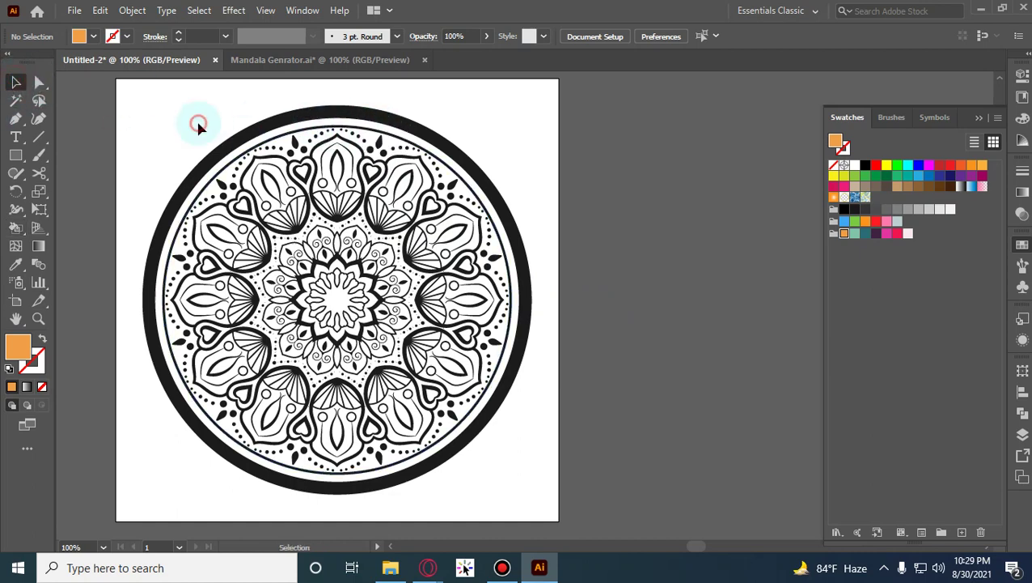
{"action": "double_click", "coordinate": [203, 137]}
{"action": "left_click", "coordinate": [173, 115]}
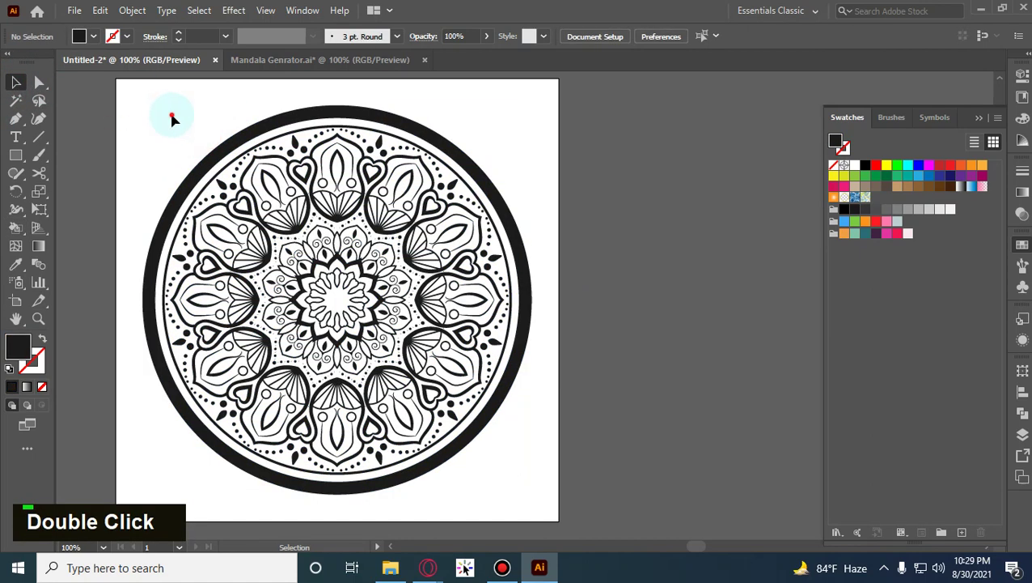
Convert the mandala into a Live Paint group and fill the ring inside the black outer border with the color group's orange.
{"action": "left_click", "coordinate": [452, 353]}
{"action": "left_click", "coordinate": [18, 231]}
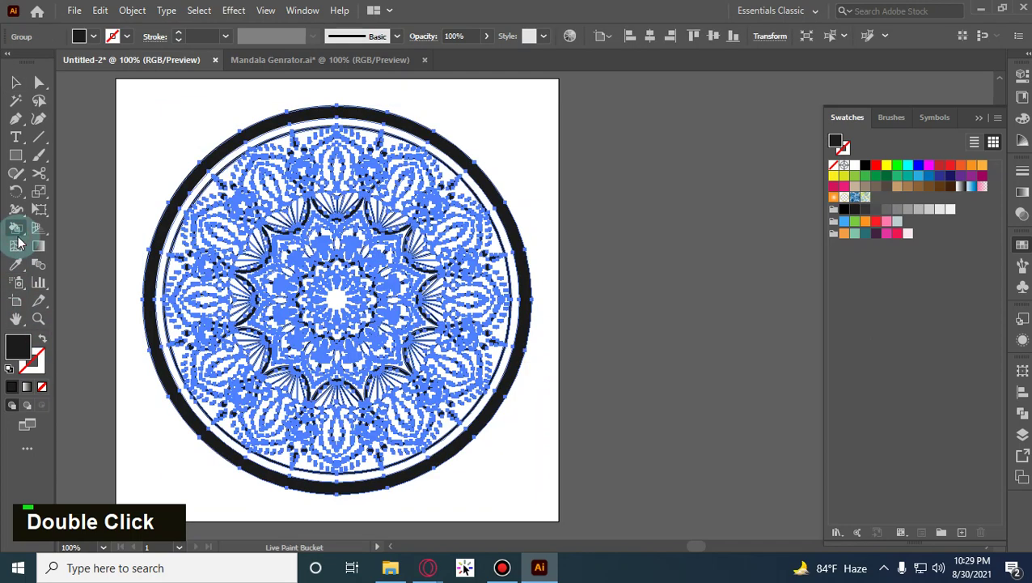
{"action": "left_click", "coordinate": [842, 233]}
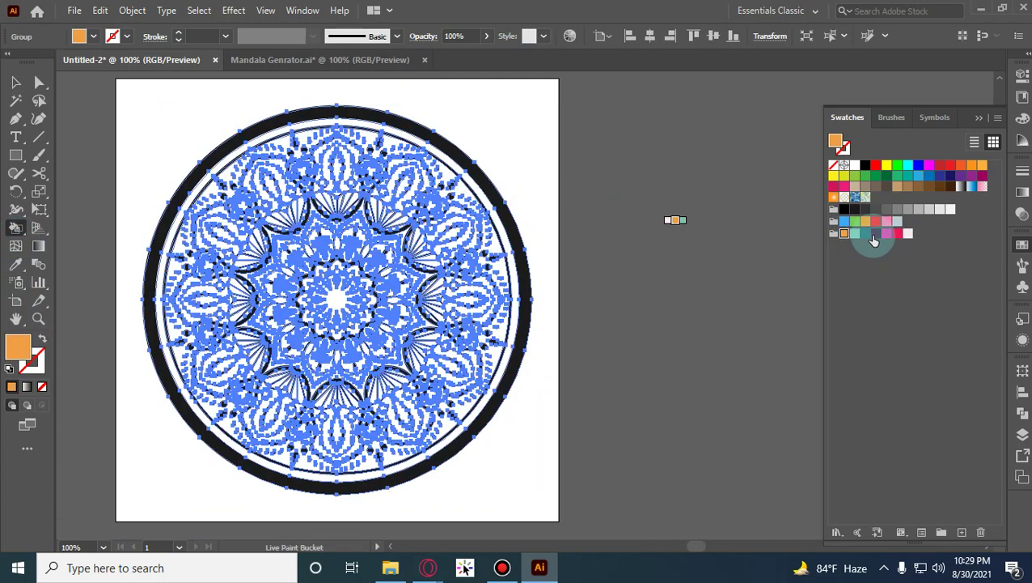
{"action": "scroll", "coordinate": [335, 125], "scroll_direction": "up", "scroll_amount": 2}
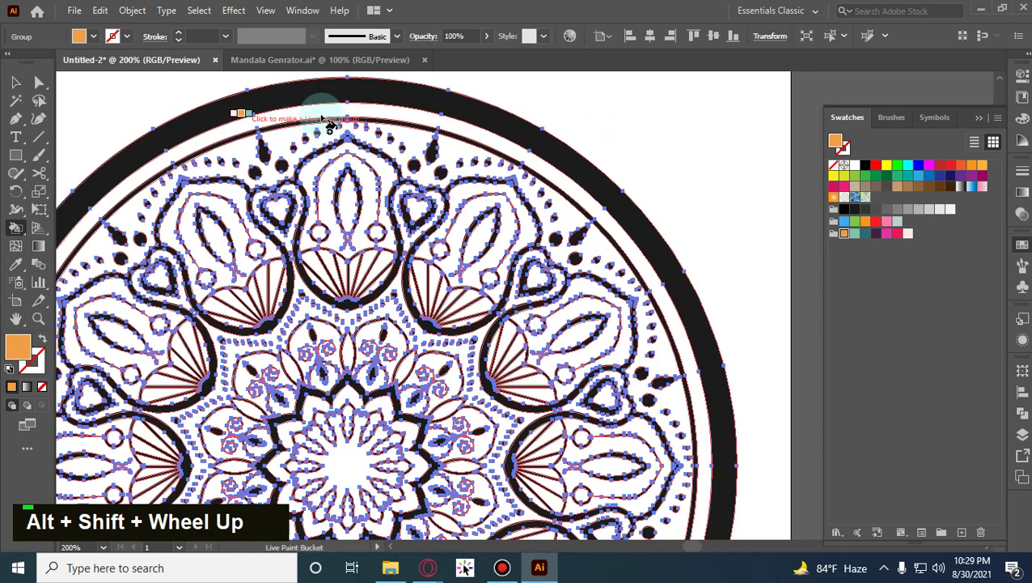
{"action": "left_click", "coordinate": [328, 120]}
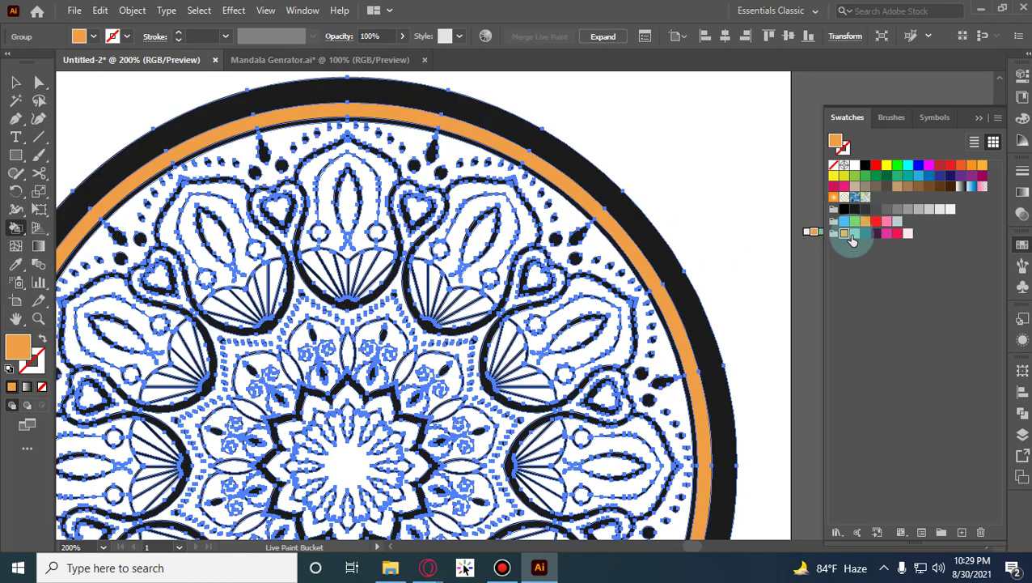
Live Paint the top three petals' centers and the two adjacent hearts mint green, with dark teal for the right heart's outline.
{"action": "left_click", "coordinate": [833, 233]}
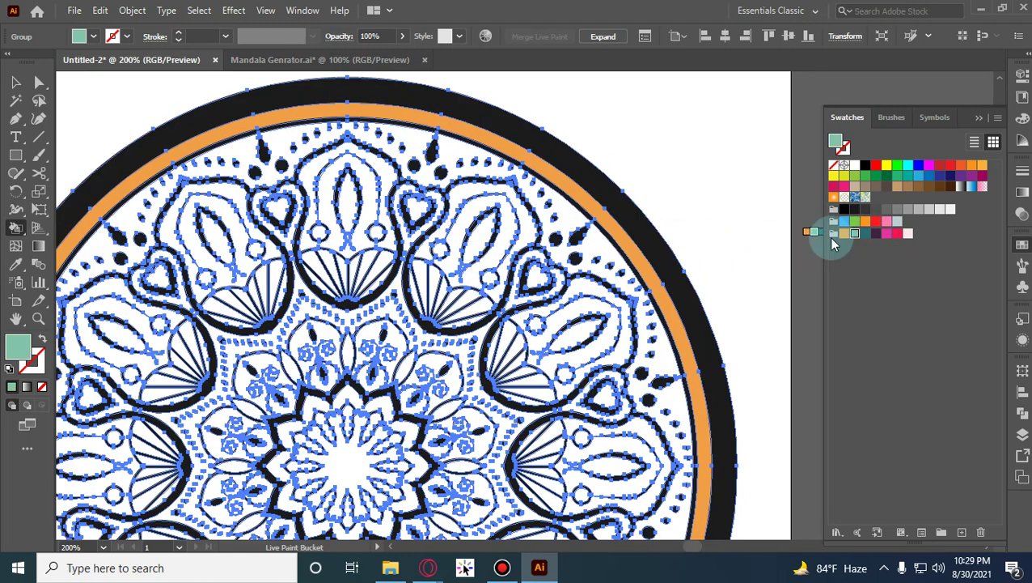
{"action": "left_click", "coordinate": [484, 238]}
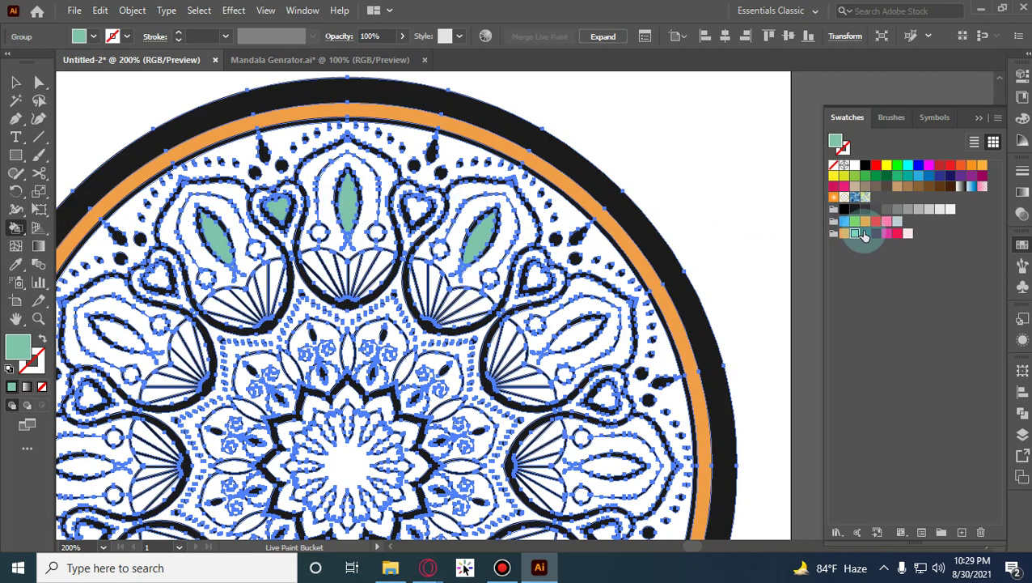
{"action": "left_click", "coordinate": [864, 234]}
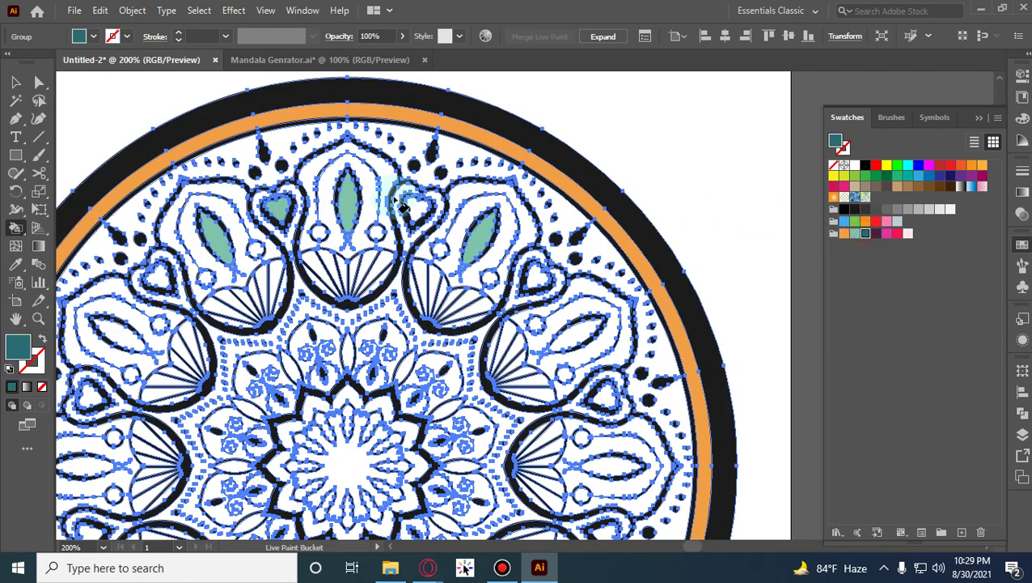
{"action": "left_click", "coordinate": [442, 202]}
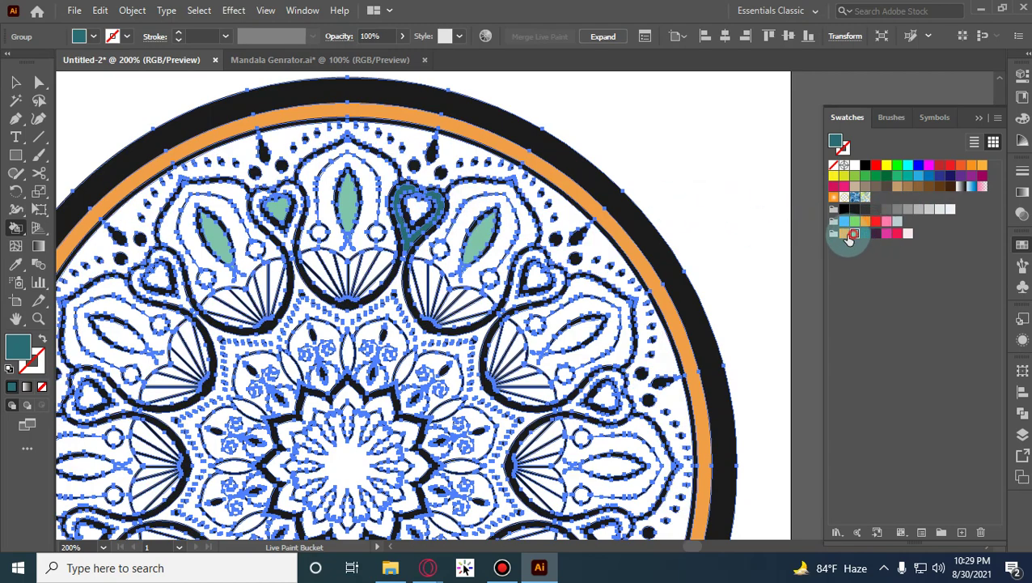
{"action": "left_click", "coordinate": [854, 234]}
{"action": "left_click", "coordinate": [427, 209]}
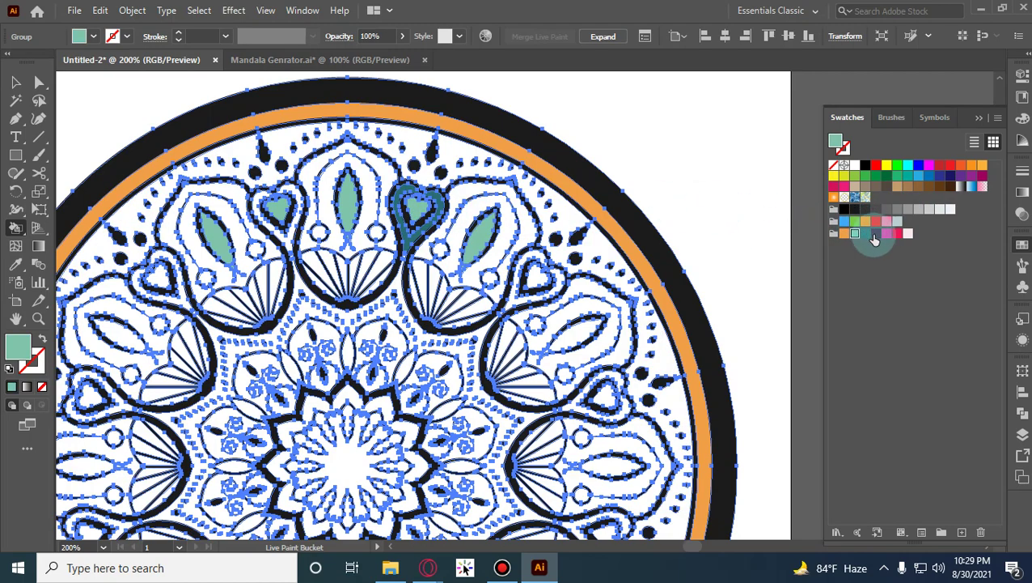
Fill the dotted outer band's background with dark purple and pinkish red in turn, ending with the color group's pale pink.
{"action": "left_click", "coordinate": [875, 234]}
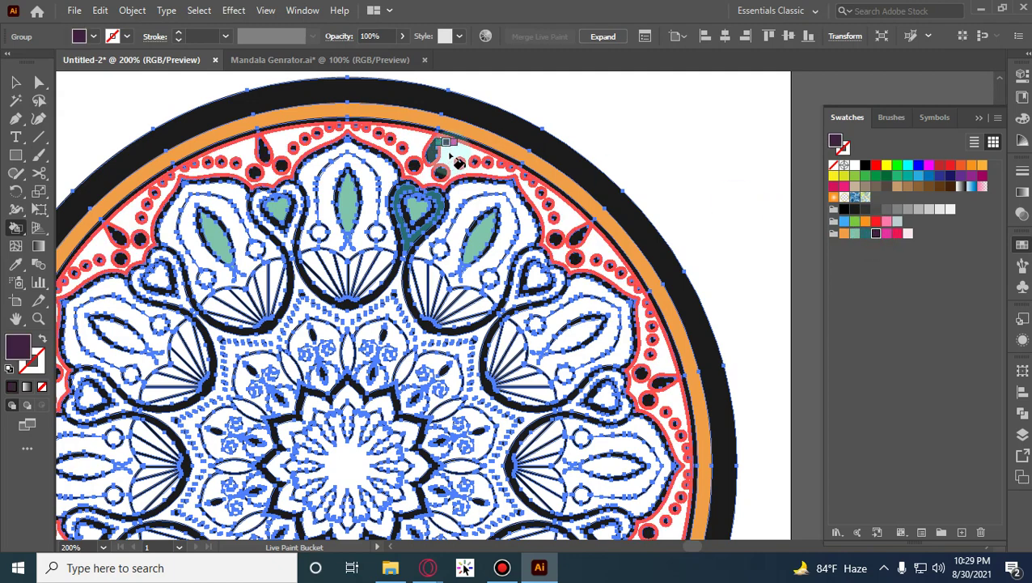
{"action": "left_click", "coordinate": [457, 162]}
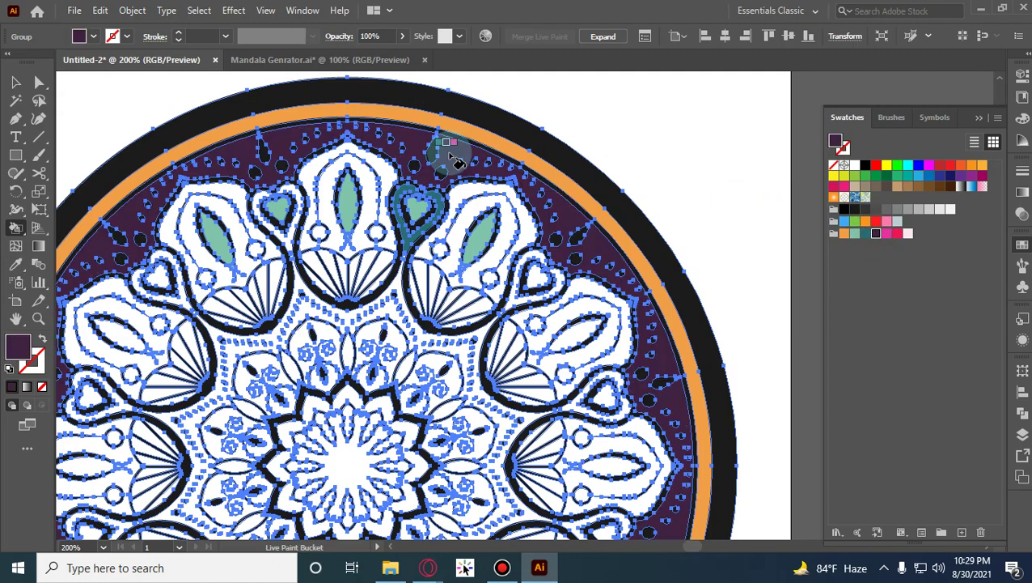
{"action": "left_click", "coordinate": [897, 234]}
{"action": "left_click", "coordinate": [458, 159]}
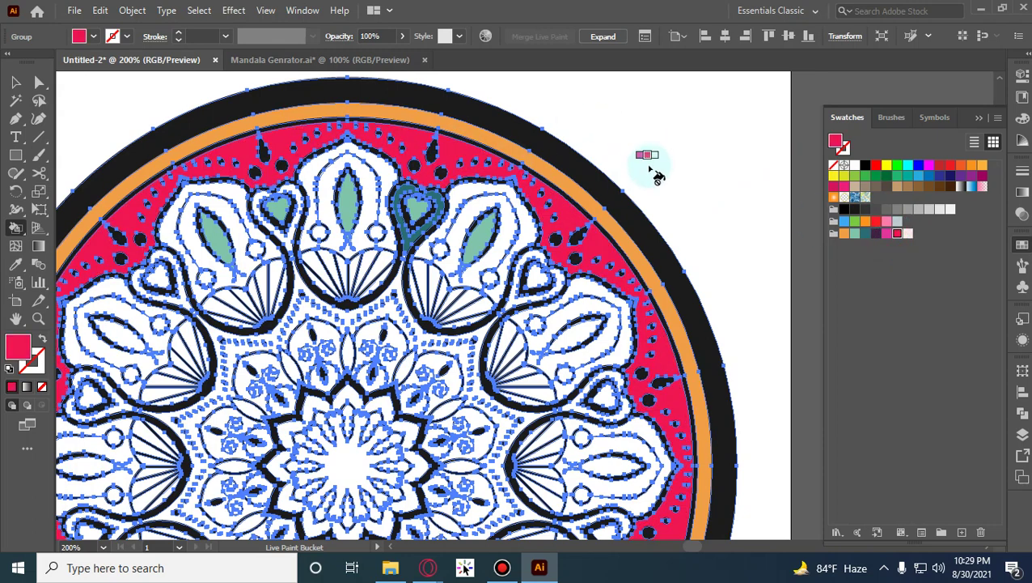
{"action": "left_click", "coordinate": [908, 234]}
{"action": "left_click", "coordinate": [458, 159]}
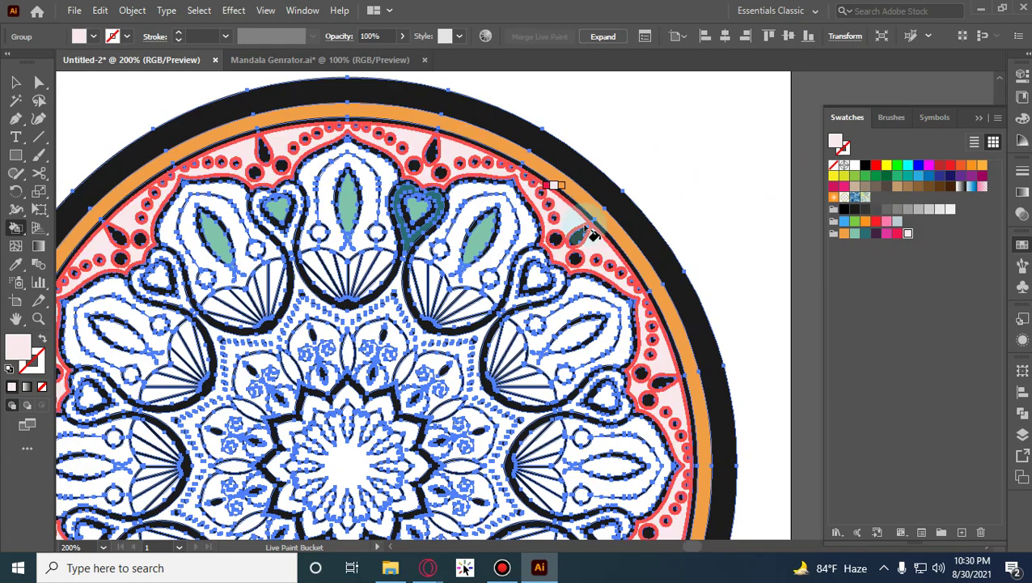
Fill the small circles in the top and upper-right petals nearest the dark teal heart with dark teal.
{"action": "scroll", "coordinate": [473, 255], "scroll_direction": "down", "scroll_amount": 1}
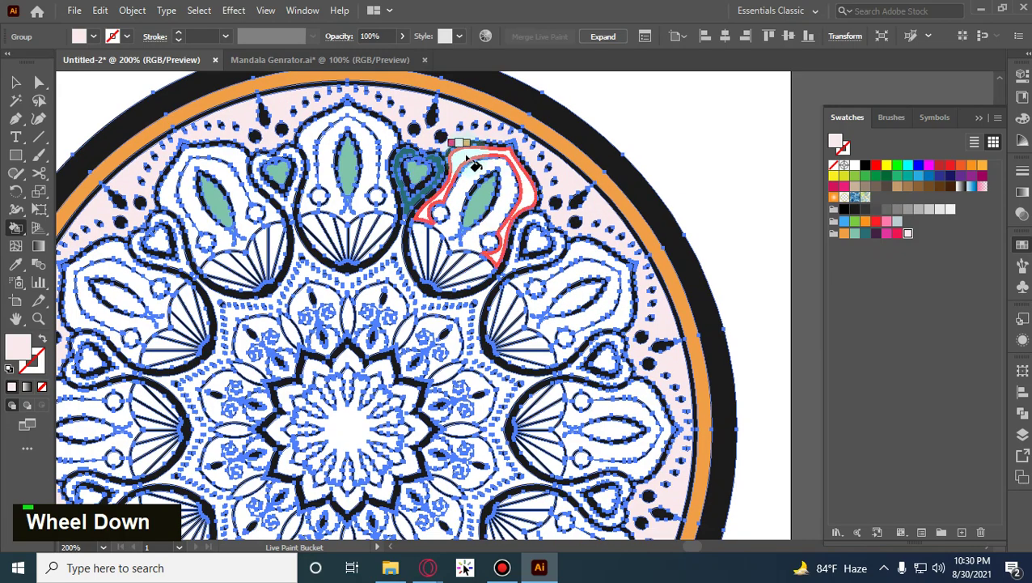
{"action": "left_click", "coordinate": [865, 233]}
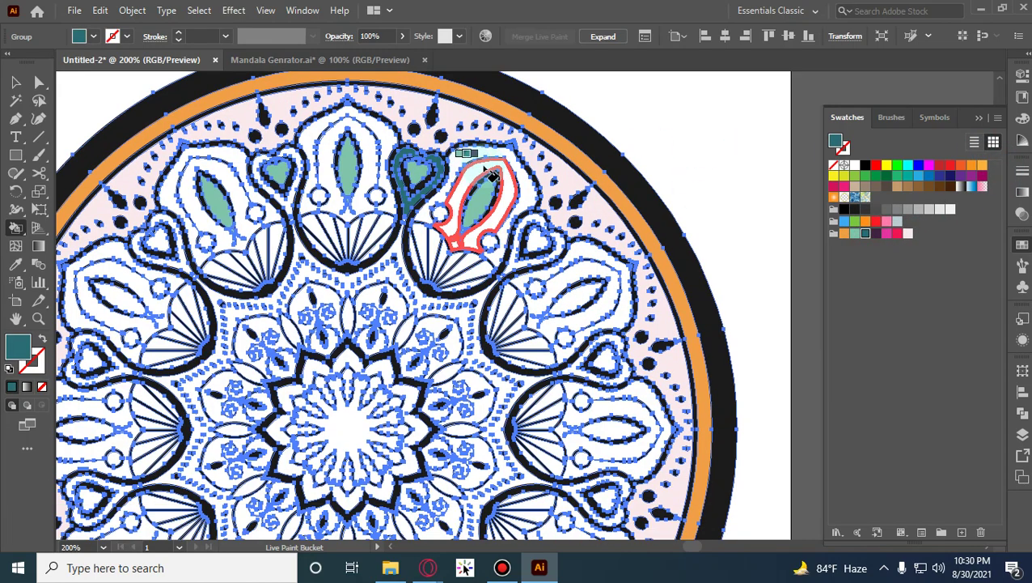
{"action": "left_click", "coordinate": [438, 212]}
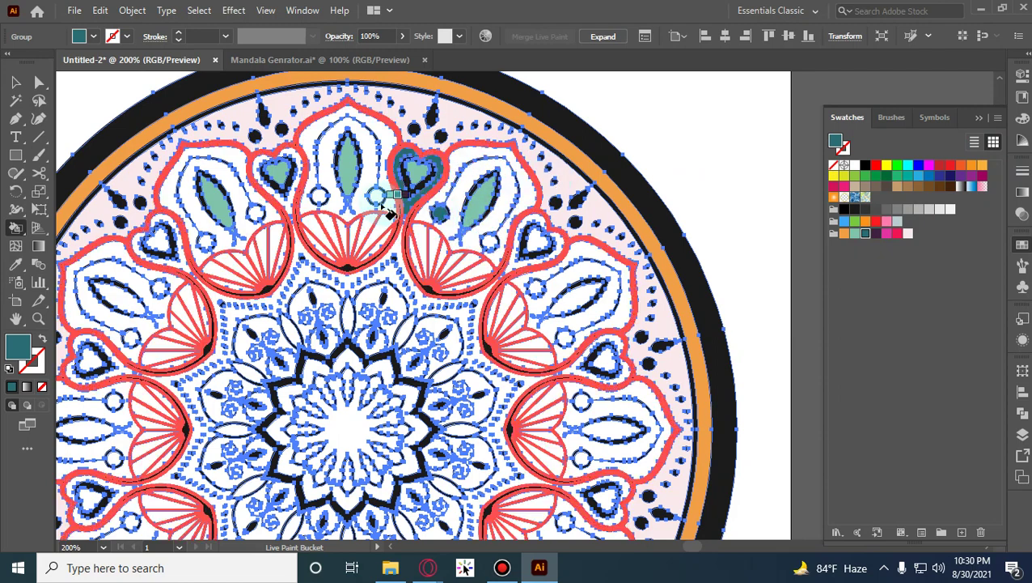
Fill the gaps below the upper fans, one inner petal and the central flower's upper petals with magenta, and deselect the mandala.
{"action": "left_click", "coordinate": [889, 235]}
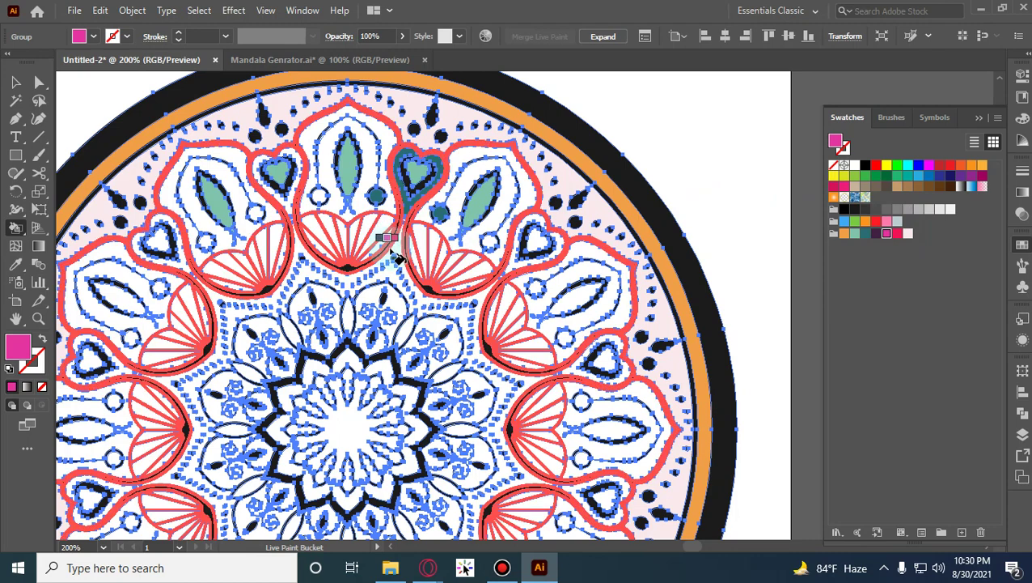
{"action": "scroll", "coordinate": [396, 252], "scroll_direction": "down", "scroll_amount": 1}
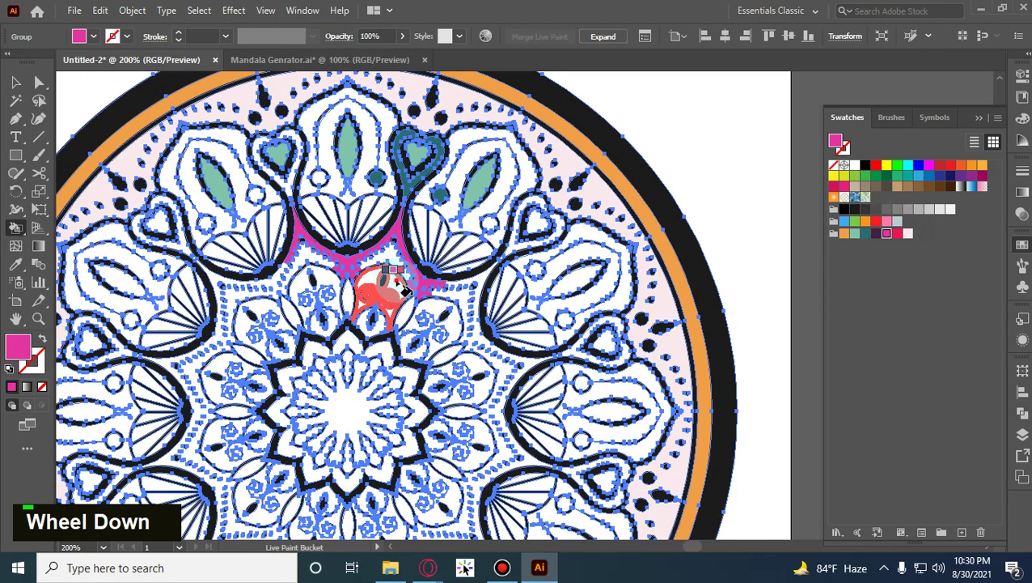
{"action": "left_click", "coordinate": [382, 290]}
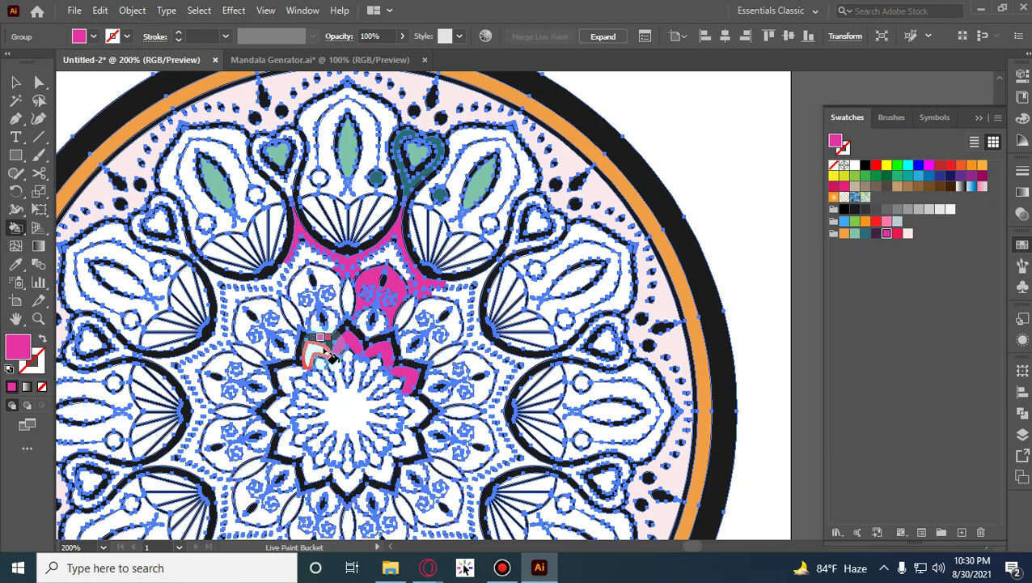
{"action": "left_click", "coordinate": [314, 356]}
{"action": "key", "text": "alt+shift"}
{"action": "left_click", "coordinate": [15, 82]}
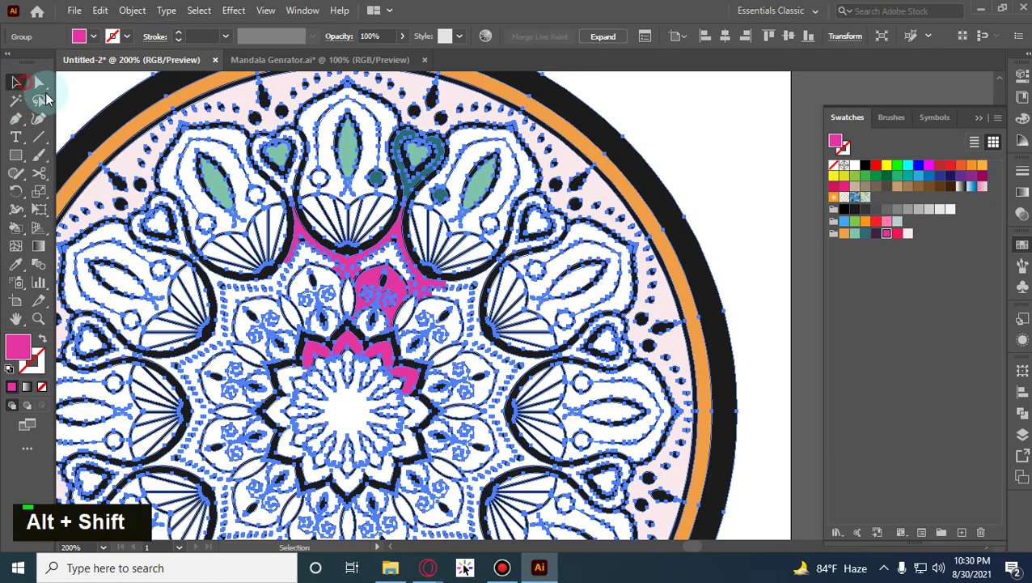
{"action": "left_click", "coordinate": [86, 96]}
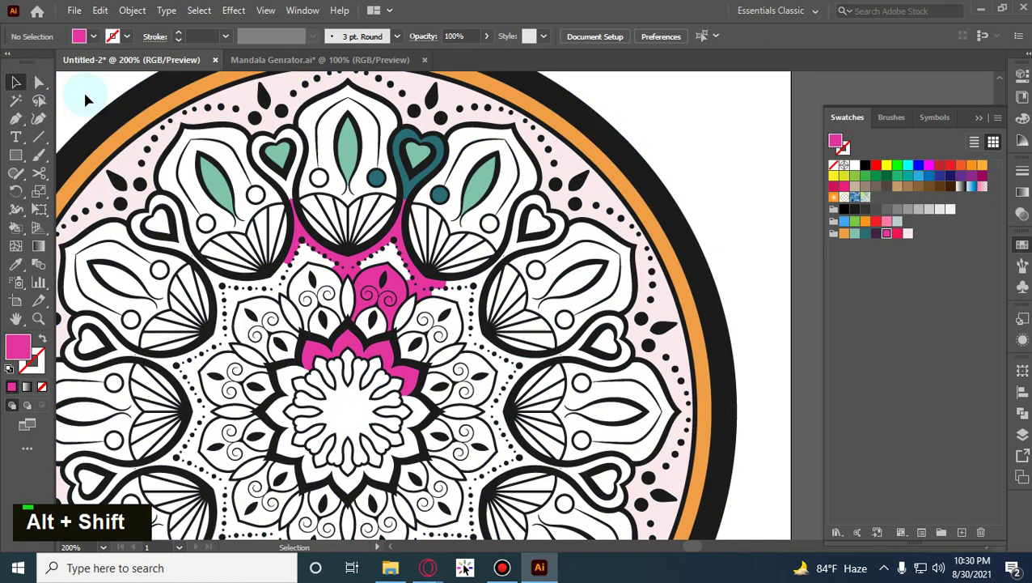
{"action": "scroll", "coordinate": [480, 264], "scroll_direction": "down", "scroll_amount": 2}
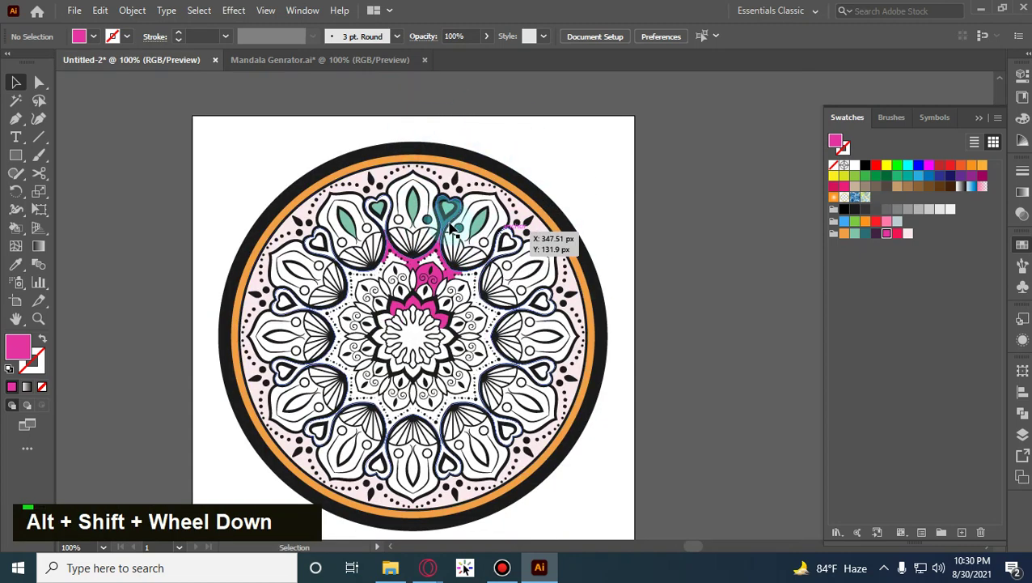
Undo the magenta, pale pink and dark teal Live Paint fills, back to the orange ring and mint green shapes.
{"action": "key", "text": "ctrl+z"}
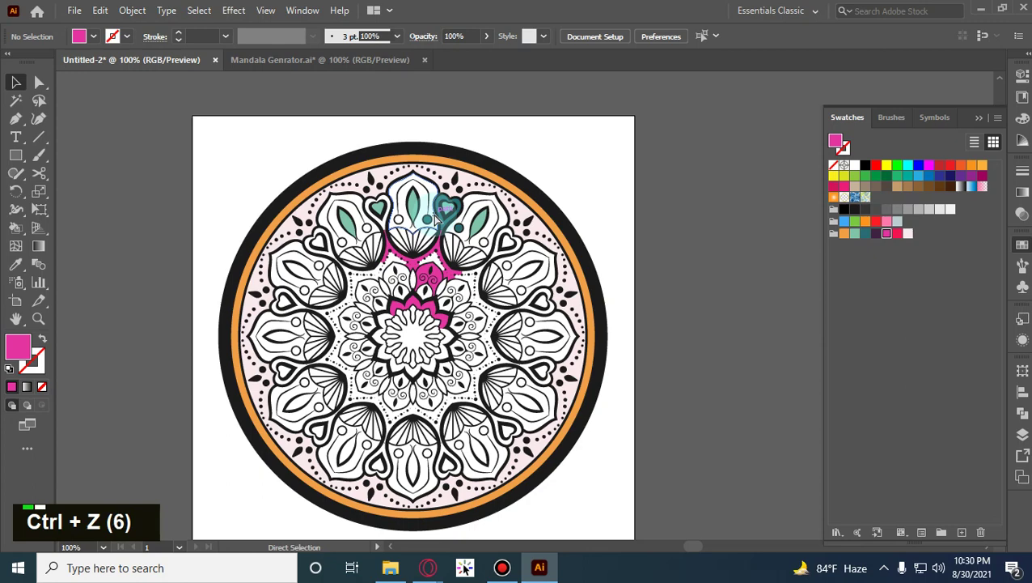
{"action": "key", "text": "ctrl+z"}
{"action": "key", "text": "ctrl+z"}
{"action": "key", "text": "ctrl+z"}
{"action": "key", "text": "ctrl+z"}
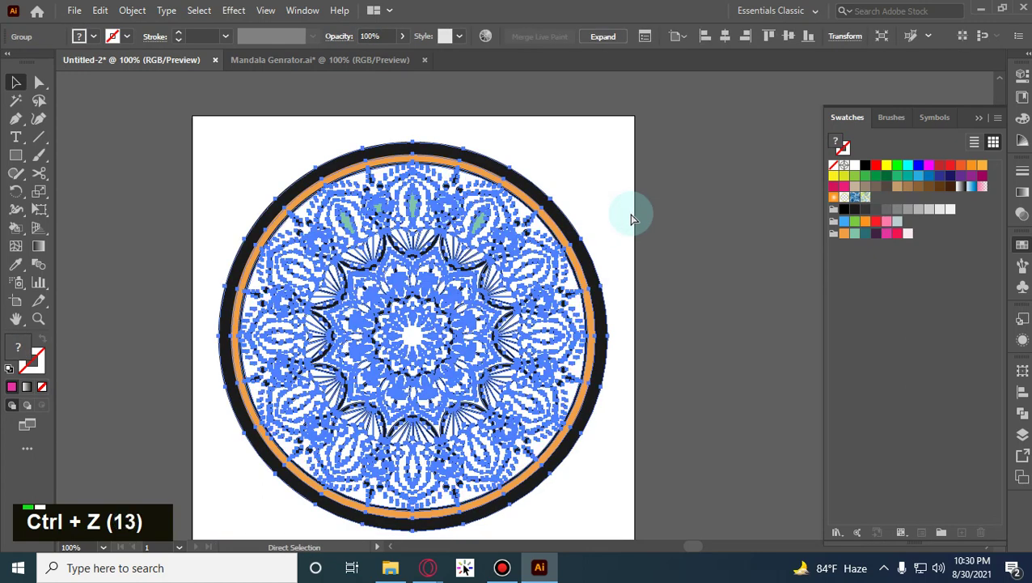
Switch to the browser, close the colorful mandala preview on Freepik to see the search results, and return to Illustrator.
{"action": "mouse_move", "coordinate": [425, 563]}
{"action": "left_click", "coordinate": [404, 493]}
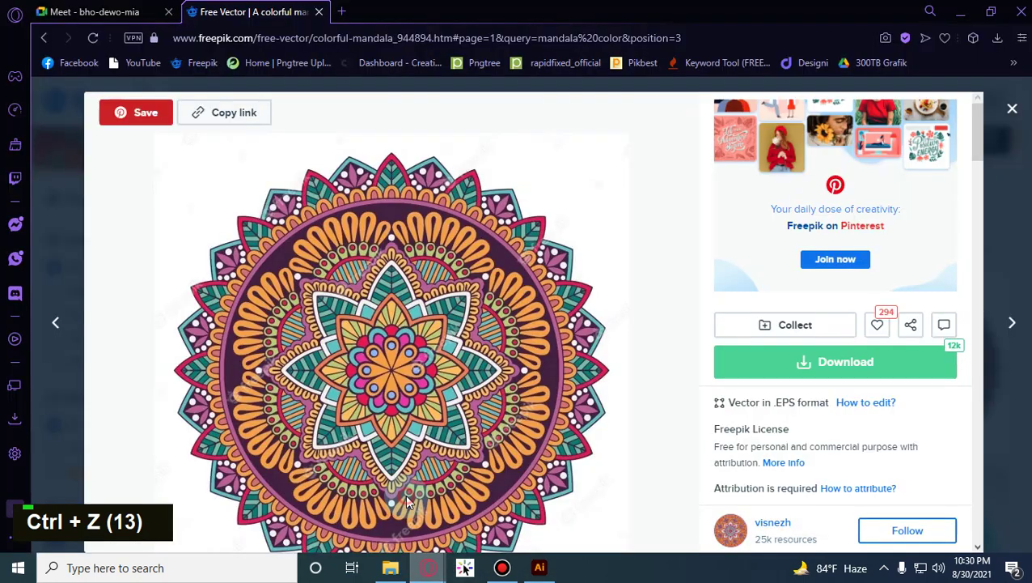
{"action": "left_click", "coordinate": [1012, 108]}
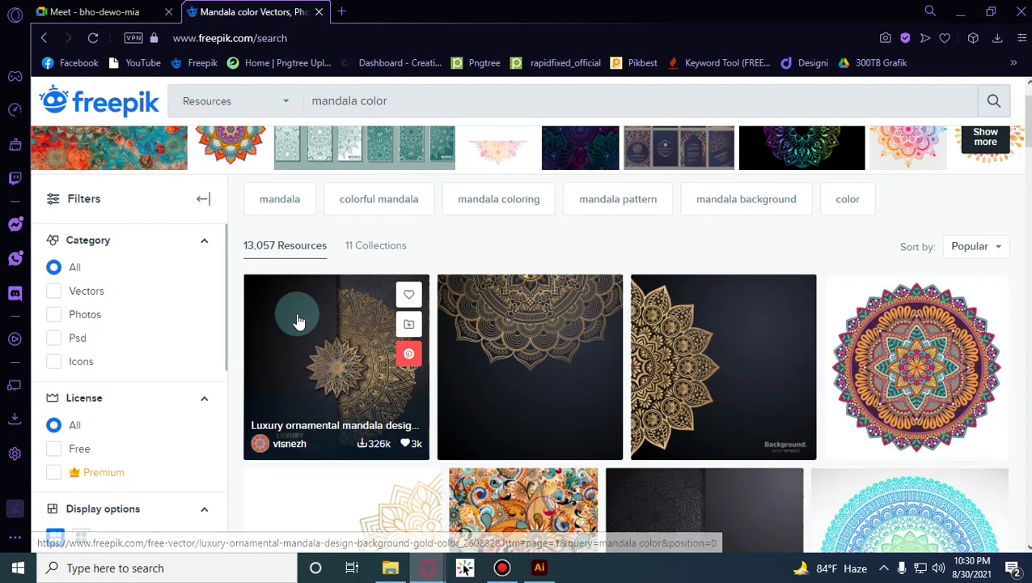
{"action": "left_click", "coordinate": [960, 12]}
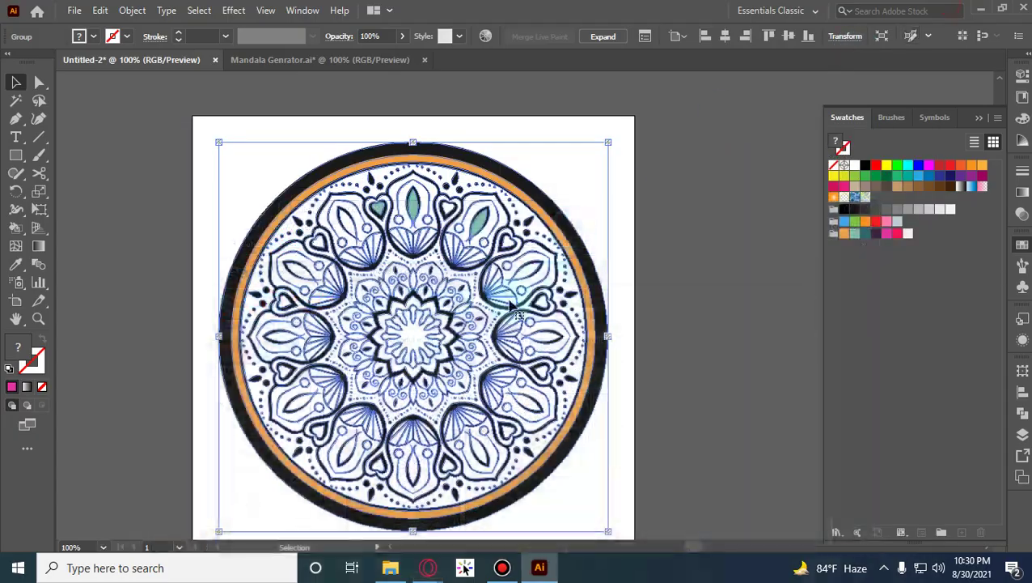
Undo the remaining Live Paint fills and the new color group, and delete the restored column of seven colored squares.
{"action": "key", "text": "ctrl+z"}
{"action": "key", "text": "ctrl+z"}
{"action": "key", "text": "ctrl+z"}
{"action": "key", "text": "ctrl+z"}
{"action": "key", "text": "ctrl+z"}
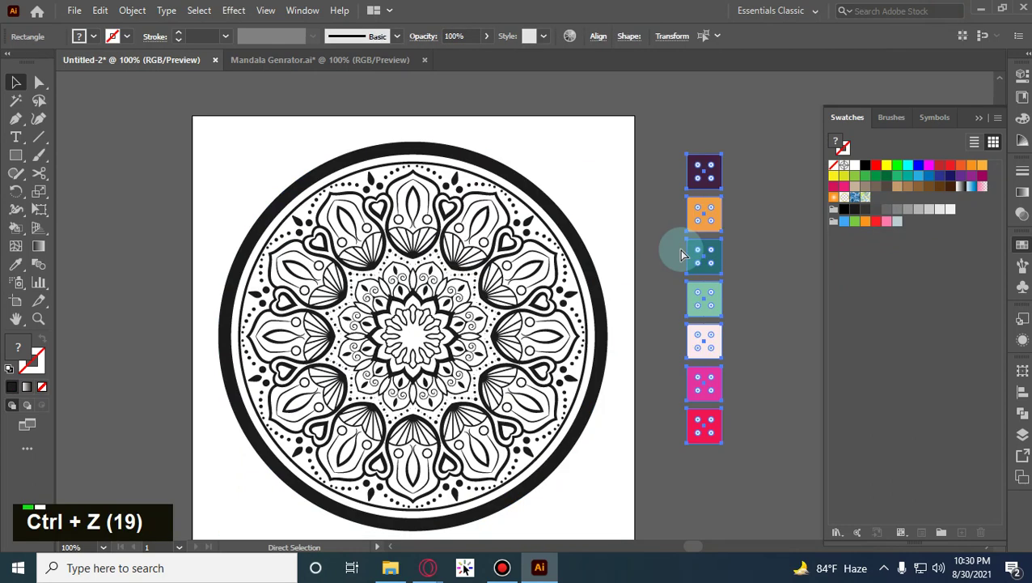
{"action": "double_click", "coordinate": [665, 116]}
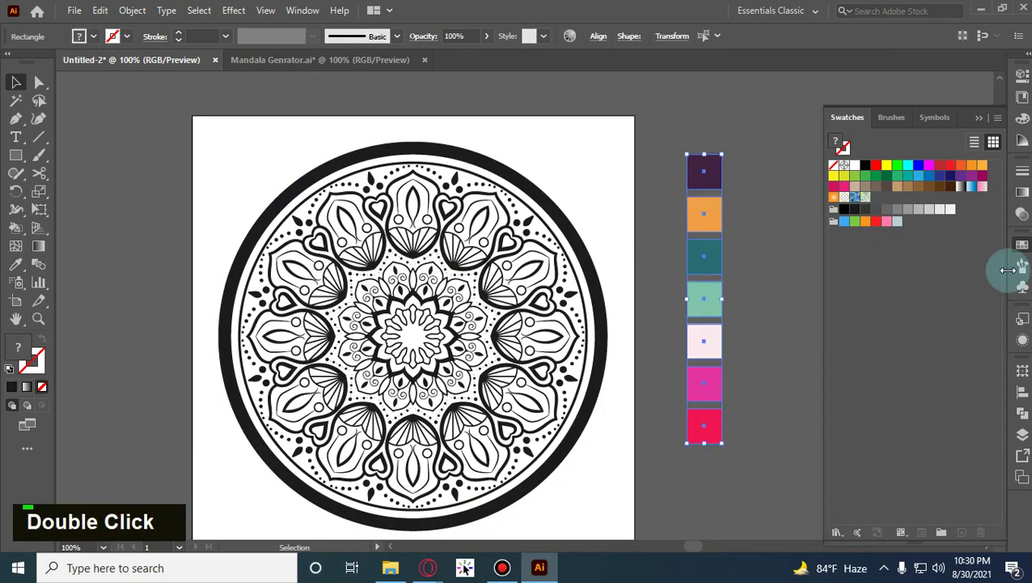
{"action": "key", "text": "Delete"}
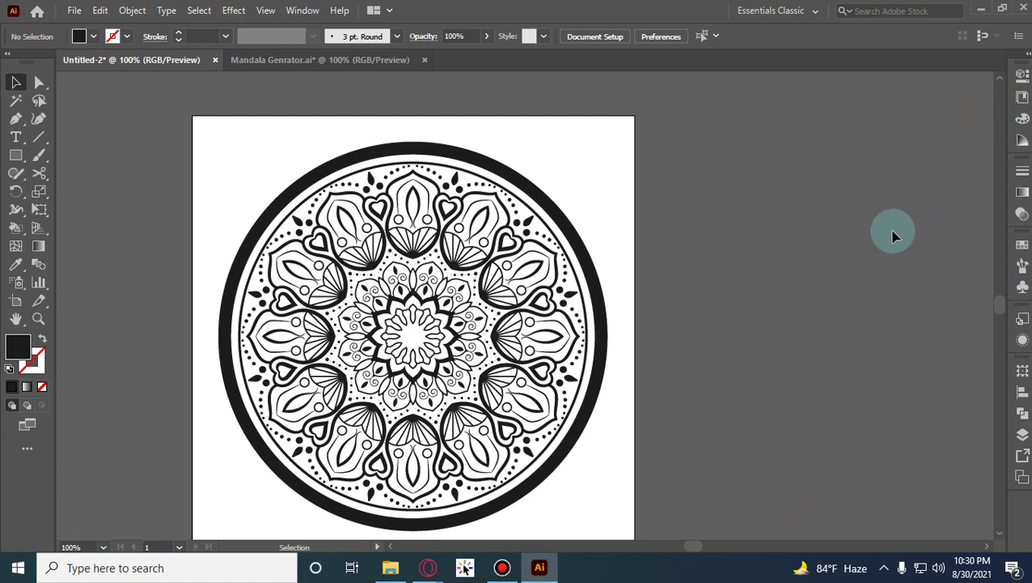
Start opening a file and browse to the ReSource Pack folder on the Design (F:) drive.
{"action": "scroll", "coordinate": [568, 298], "scroll_direction": "down", "scroll_amount": 1, "text": "alt+shift"}
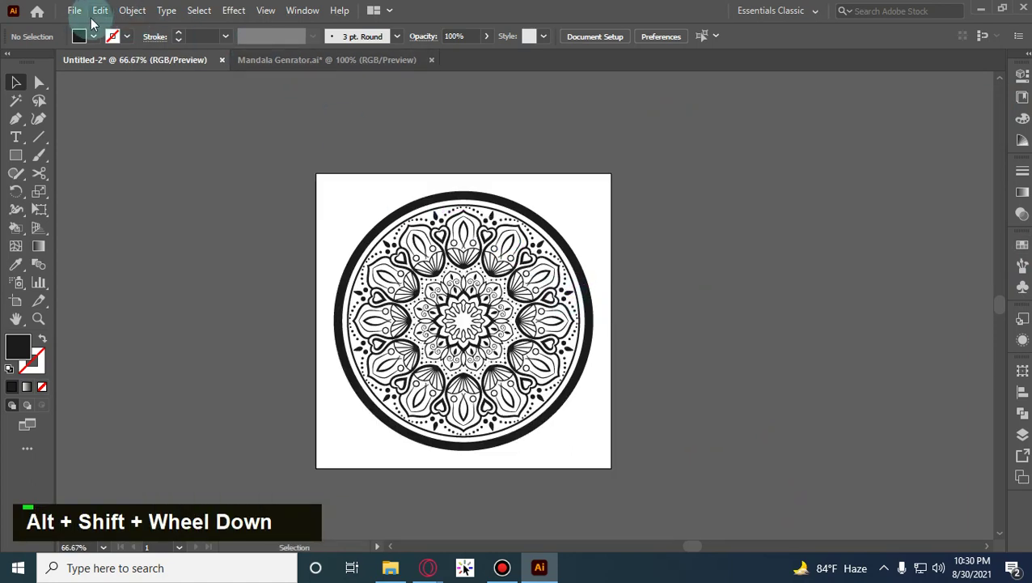
{"action": "left_click", "coordinate": [74, 10]}
{"action": "left_click", "coordinate": [98, 63]}
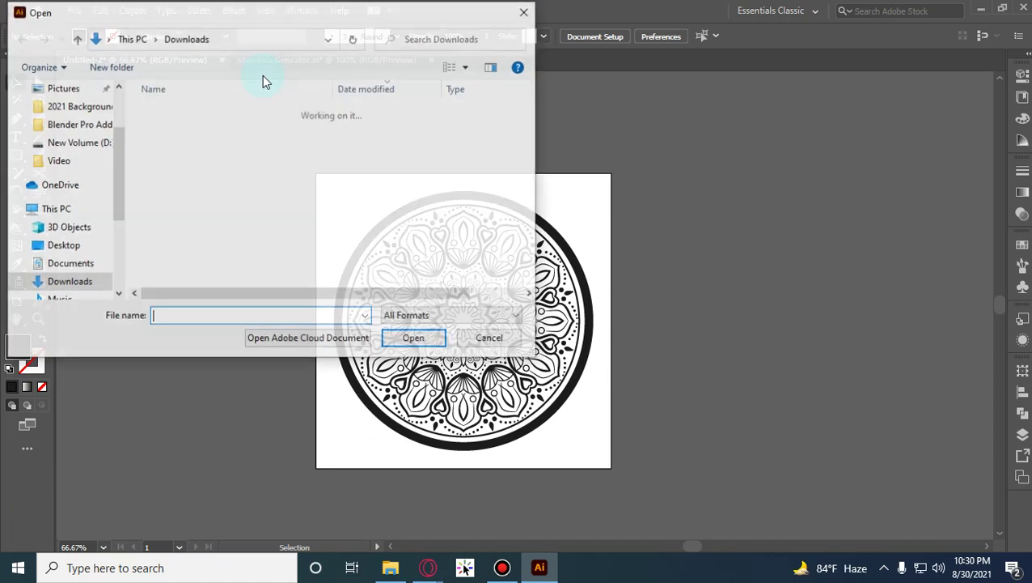
{"action": "scroll", "coordinate": [152, 208], "scroll_direction": "down", "scroll_amount": 3}
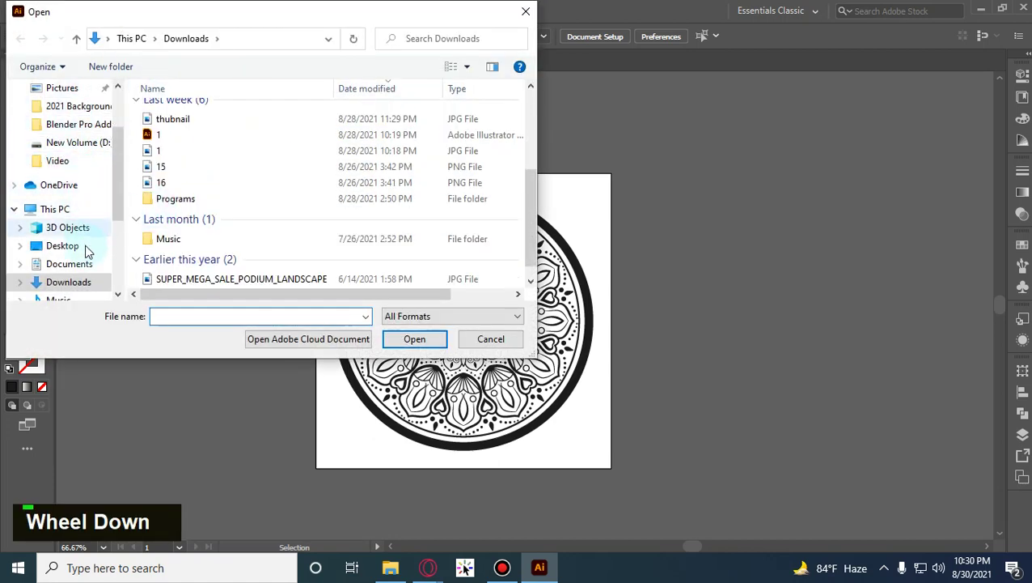
{"action": "scroll", "coordinate": [68, 267], "scroll_direction": "down", "scroll_amount": 4}
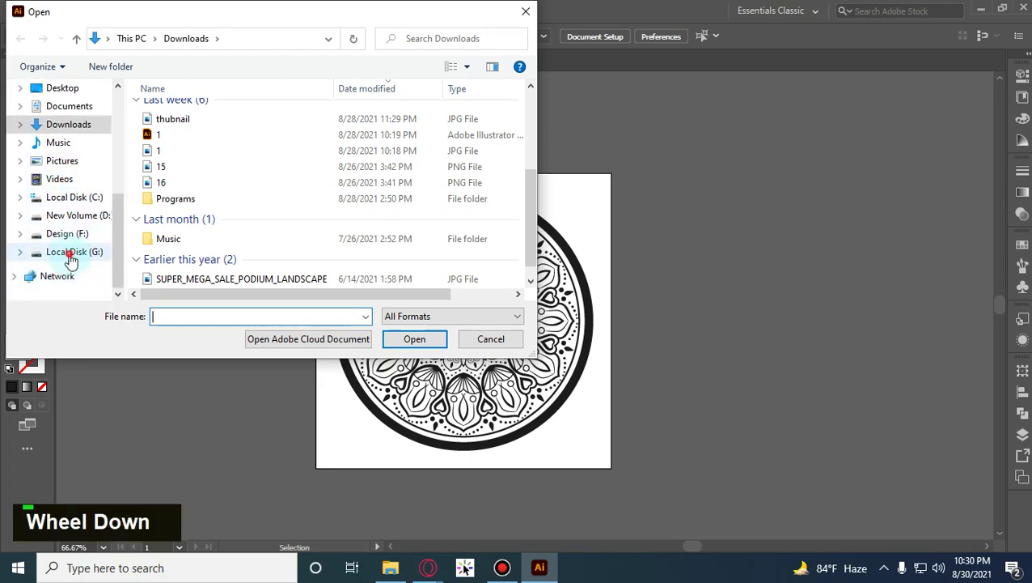
{"action": "left_click", "coordinate": [71, 252]}
{"action": "left_click", "coordinate": [67, 234]}
{"action": "double_click", "coordinate": [178, 143]}
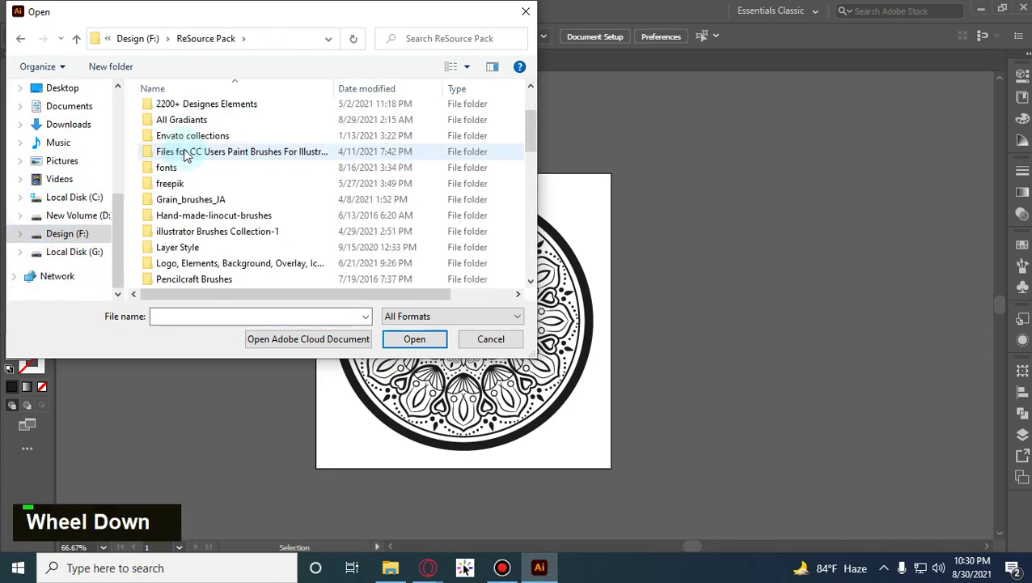
Open the Gold-bronze-silver grediant EPS file from the ReSource Pack folder.
{"action": "scroll", "coordinate": [184, 155], "scroll_direction": "down", "scroll_amount": 6}
{"action": "scroll", "coordinate": [198, 171], "scroll_direction": "up", "scroll_amount": 1}
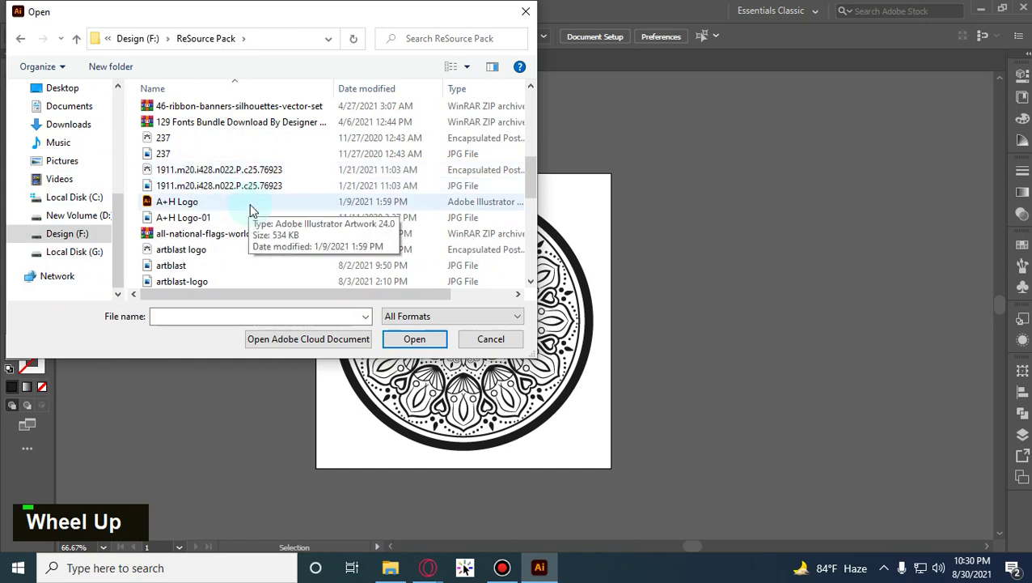
{"action": "scroll", "coordinate": [251, 210], "scroll_direction": "down", "scroll_amount": 3}
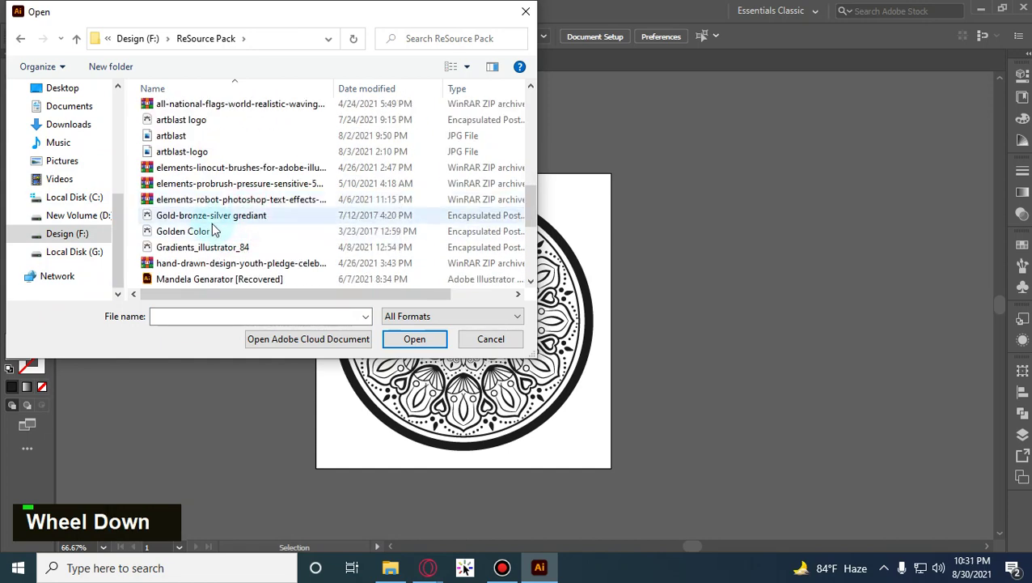
{"action": "left_click", "coordinate": [212, 220]}
{"action": "left_click", "coordinate": [415, 340]}
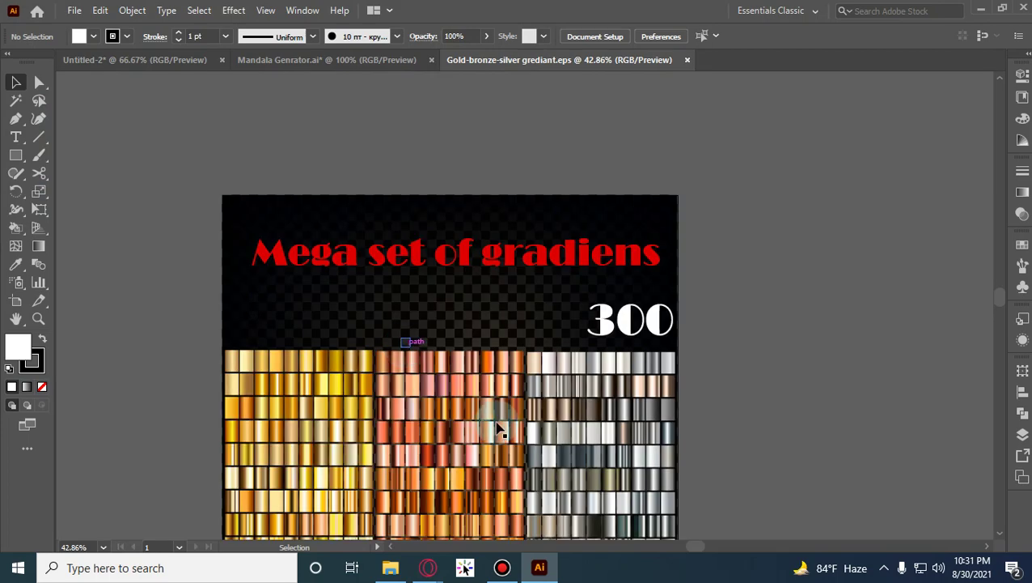
Ungroup the gradient set artwork and deselect it.
{"action": "left_click_drag", "start_coordinate": [498, 428], "coordinate": [541, 245]}
{"action": "left_click", "coordinate": [378, 235]}
{"action": "right_click", "coordinate": [377, 234]}
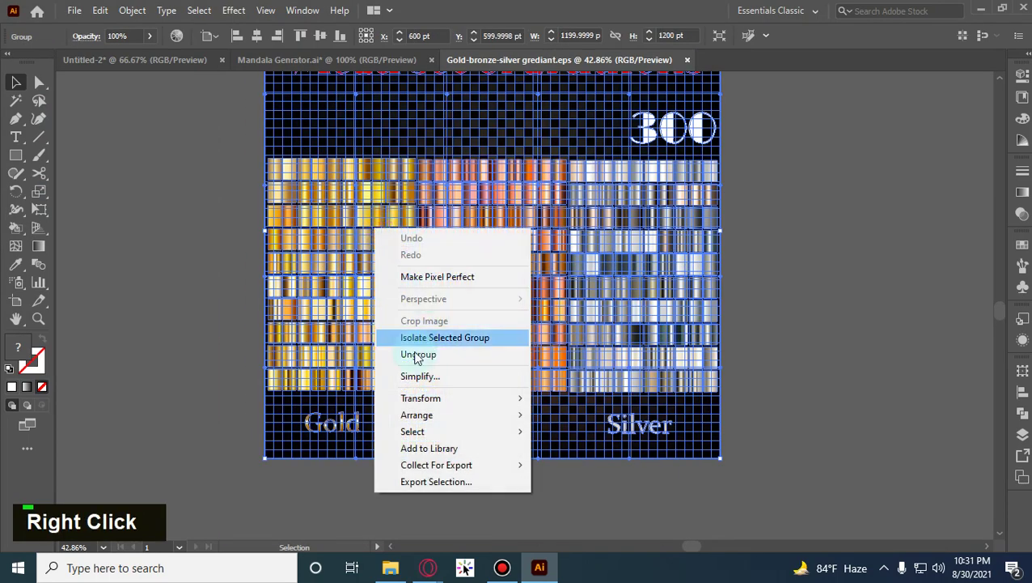
{"action": "left_click", "coordinate": [413, 354]}
{"action": "double_click", "coordinate": [226, 269]}
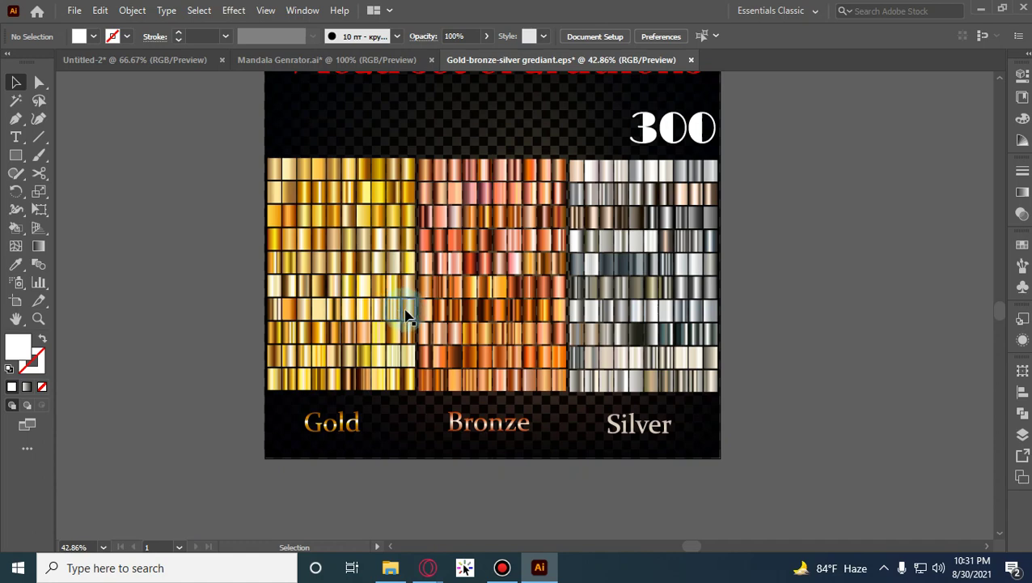
Copy one dark-edged gold gradient swatch into the Untitled-2 document and place it beside the artboard.
{"action": "left_click_drag", "start_coordinate": [407, 315], "coordinate": [231, 137]}
{"action": "right_click", "coordinate": [196, 220]}
{"action": "left_click", "coordinate": [232, 348]}
{"action": "double_click", "coordinate": [215, 245]}
{"action": "left_click_drag", "start_coordinate": [253, 249], "coordinate": [249, 250]}
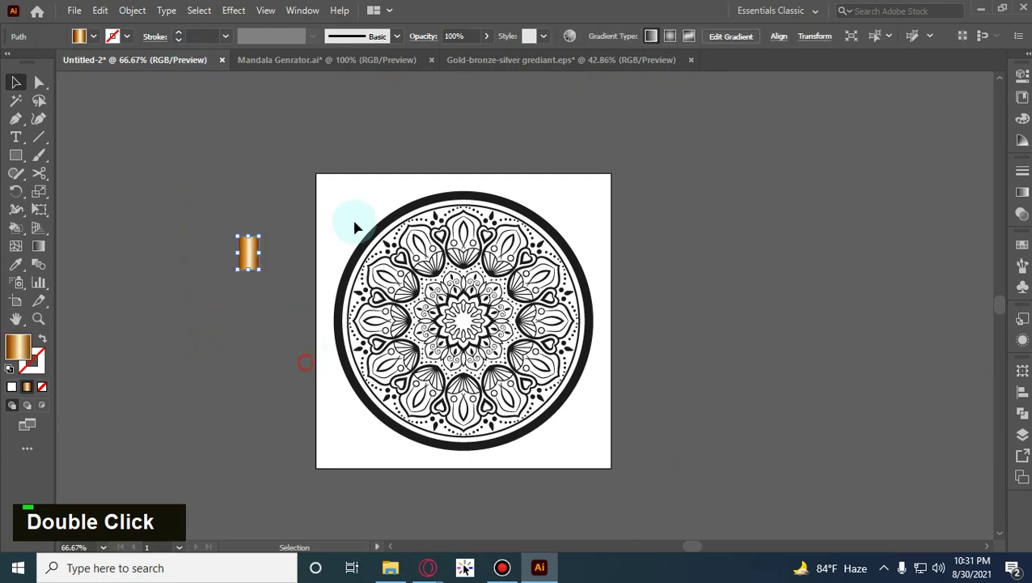
Fill the whole mandala with the gold gradient of the copied swatch and deselect it.
{"action": "left_click_drag", "start_coordinate": [365, 171], "coordinate": [601, 453]}
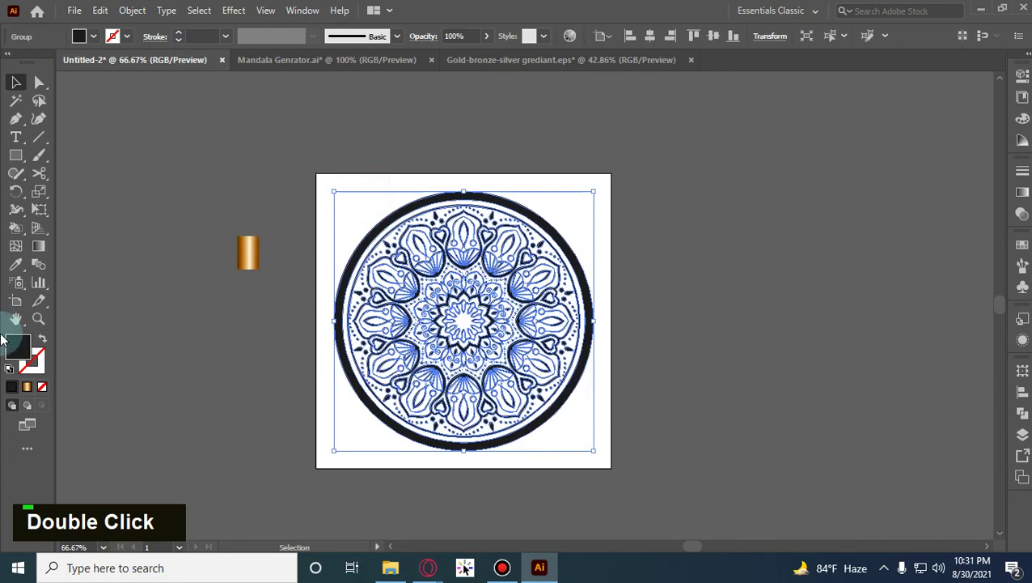
{"action": "left_click", "coordinate": [29, 389]}
{"action": "left_click", "coordinate": [341, 454]}
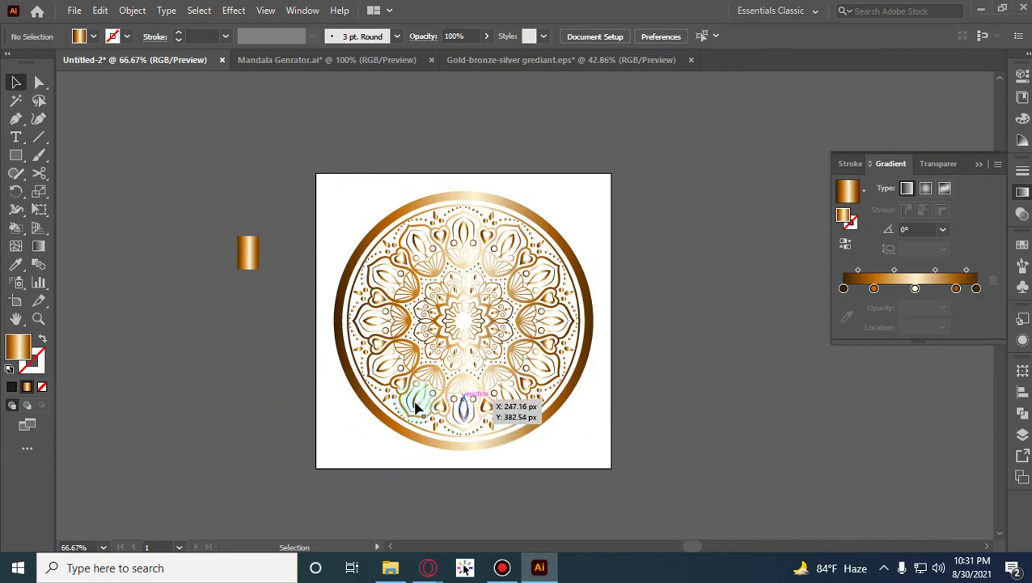
Remove the dark brown color stops at both ends of the mandala's gold gradient and deselect the mandala.
{"action": "left_click_drag", "start_coordinate": [329, 454], "coordinate": [566, 259]}
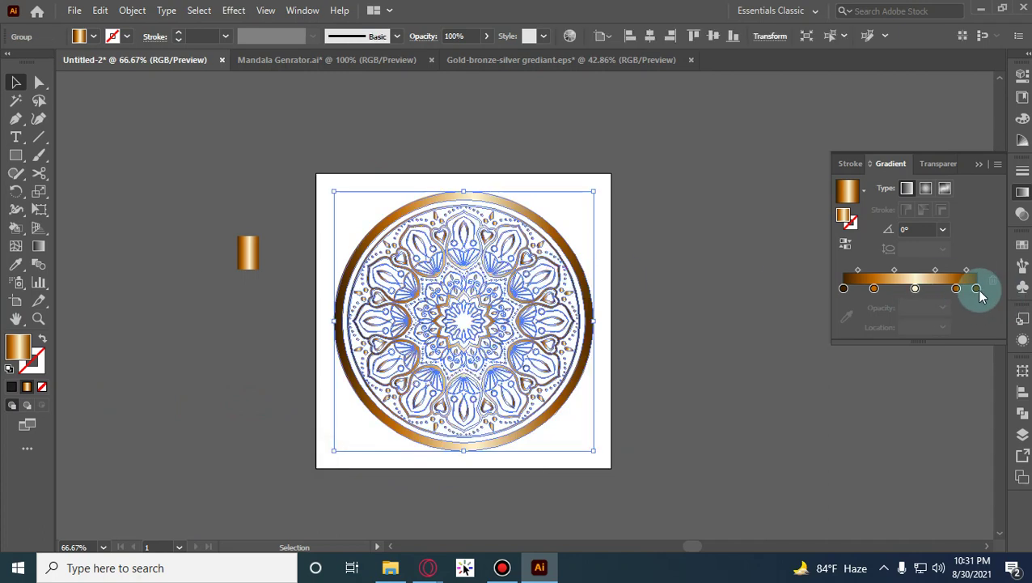
{"action": "left_click", "coordinate": [955, 289]}
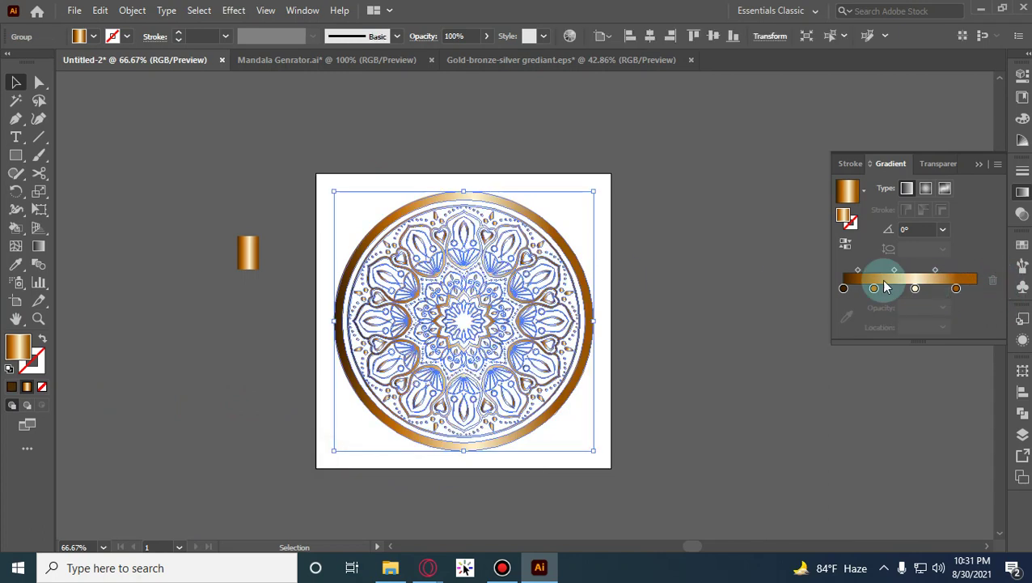
{"action": "left_click", "coordinate": [843, 288]}
{"action": "left_click", "coordinate": [992, 283]}
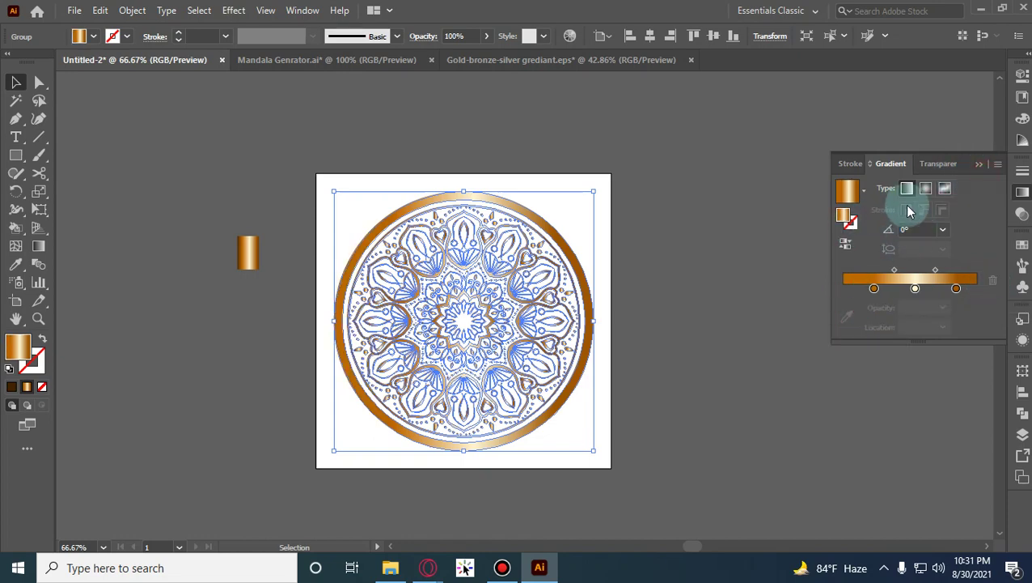
{"action": "left_click", "coordinate": [979, 164]}
{"action": "double_click", "coordinate": [597, 314]}
{"action": "left_click", "coordinate": [704, 366]}
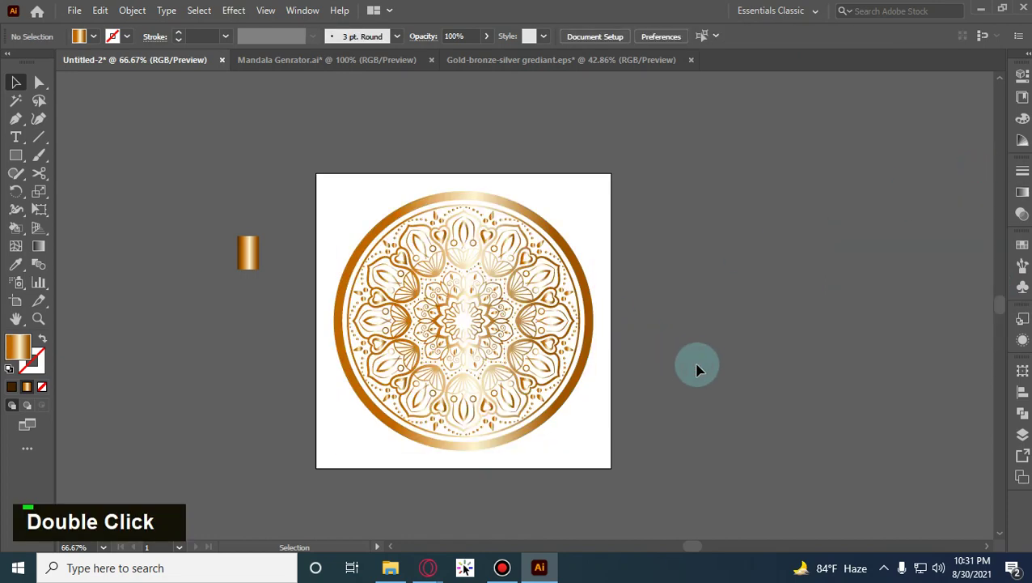
{"action": "scroll", "coordinate": [652, 357], "scroll_direction": "up", "scroll_amount": 1}
{"action": "scroll", "coordinate": [652, 357], "scroll_direction": "down", "scroll_amount": 1}
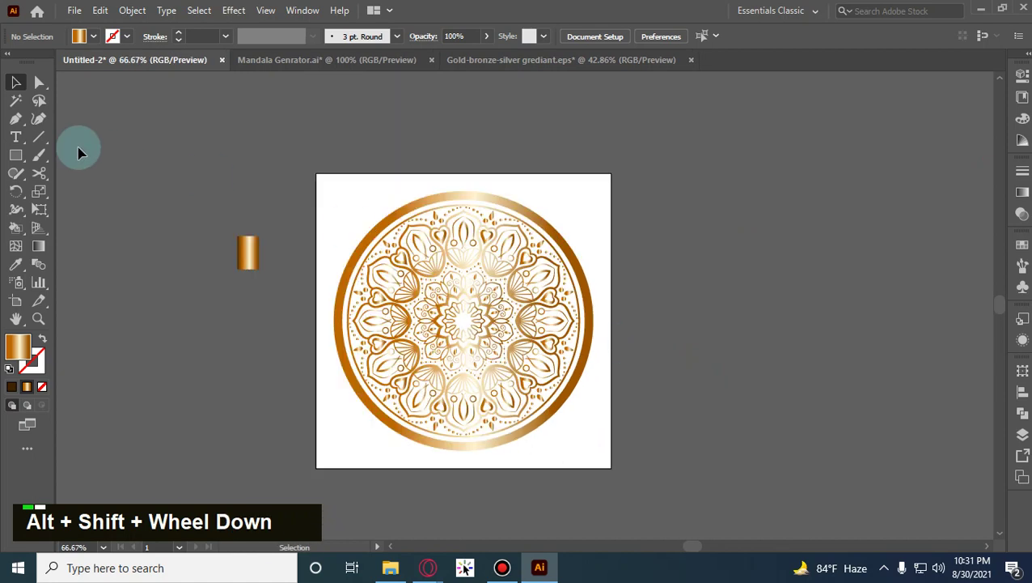
Draw a rectangle covering the artboard, fill it with near-black 111111, and send it behind the mandala.
{"action": "left_click", "coordinate": [16, 156]}
{"action": "left_click_drag", "start_coordinate": [315, 173], "coordinate": [610, 467]}
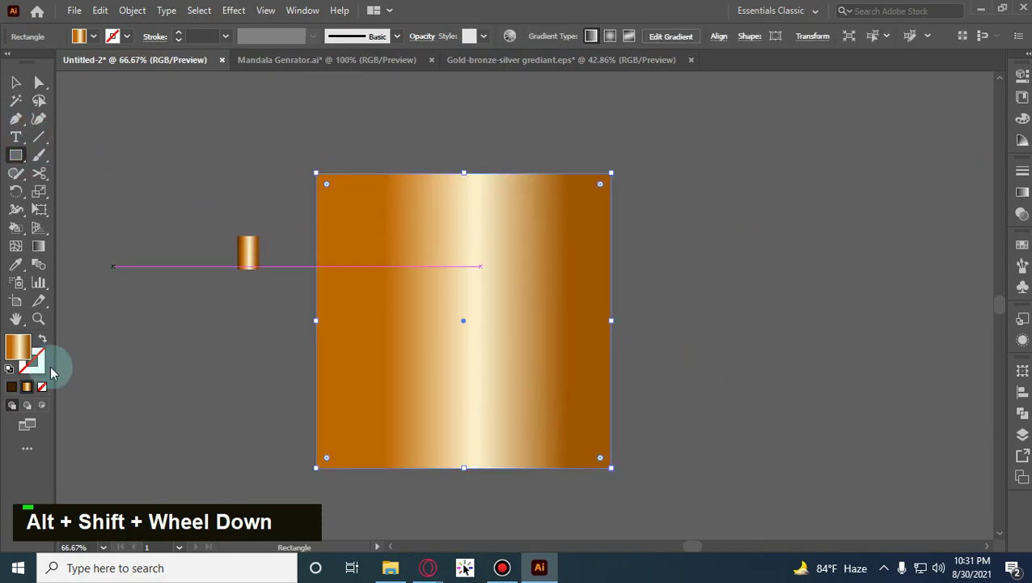
{"action": "left_click", "coordinate": [11, 386]}
{"action": "double_click", "coordinate": [15, 348]}
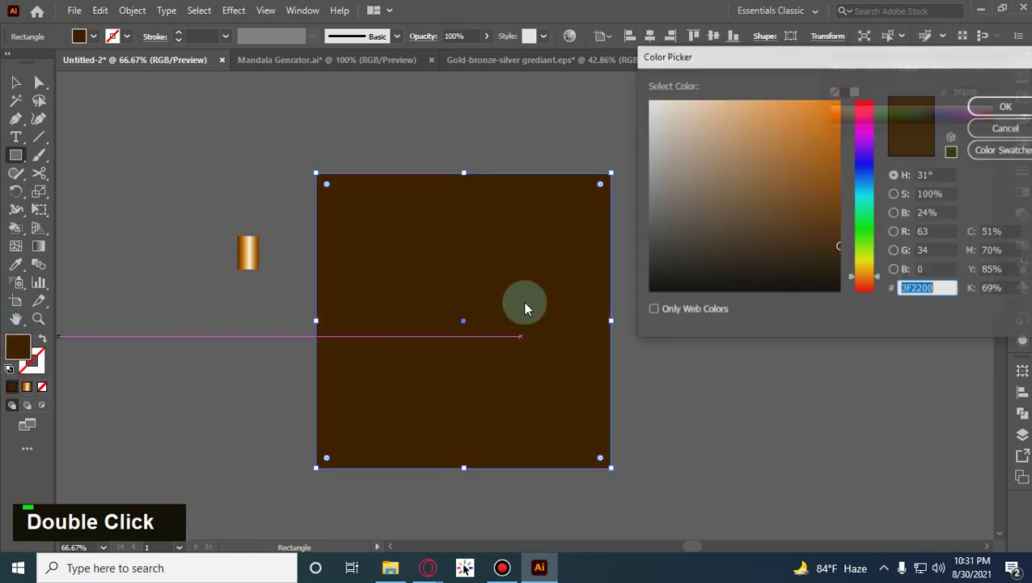
{"action": "left_click", "coordinate": [1026, 103]}
{"action": "key", "text": "ctrl+bracketleft"}
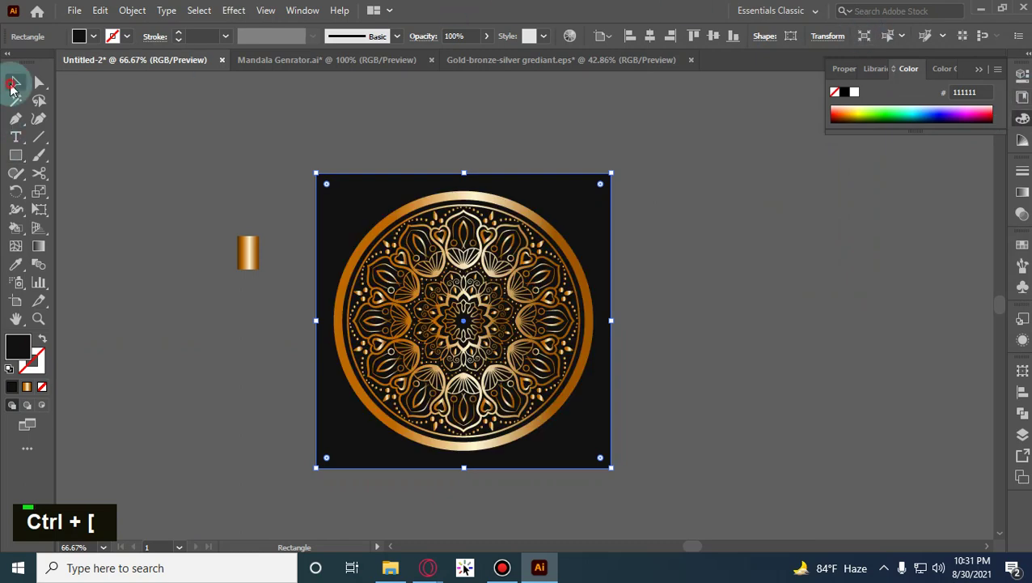
Delete the gold swatch beside the artboard and scale the mandala down about its center, leaving a wider black margin.
{"action": "left_click_drag", "start_coordinate": [133, 217], "coordinate": [267, 295]}
{"action": "key", "text": "Delete"}
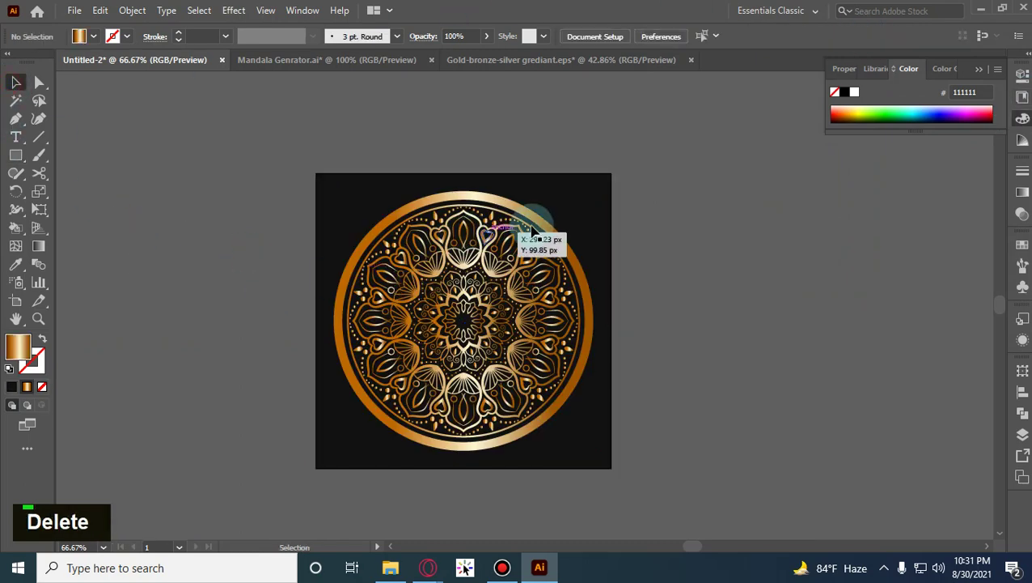
{"action": "left_click", "coordinate": [534, 230]}
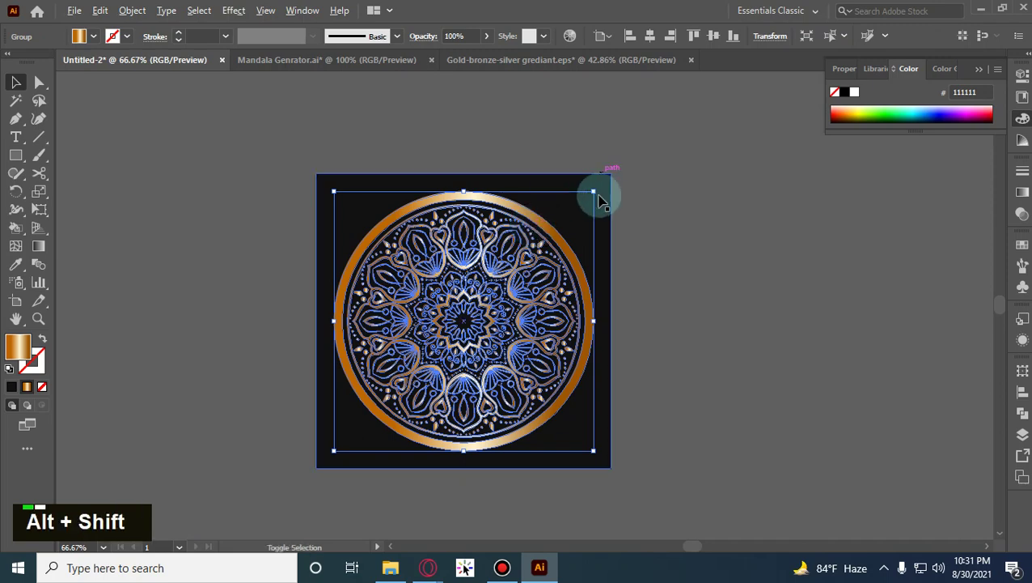
{"action": "left_click_drag", "start_coordinate": [598, 201], "coordinate": [557, 231]}
{"action": "left_click", "coordinate": [676, 348]}
{"action": "left_click_drag", "start_coordinate": [687, 378], "coordinate": [642, 324]}
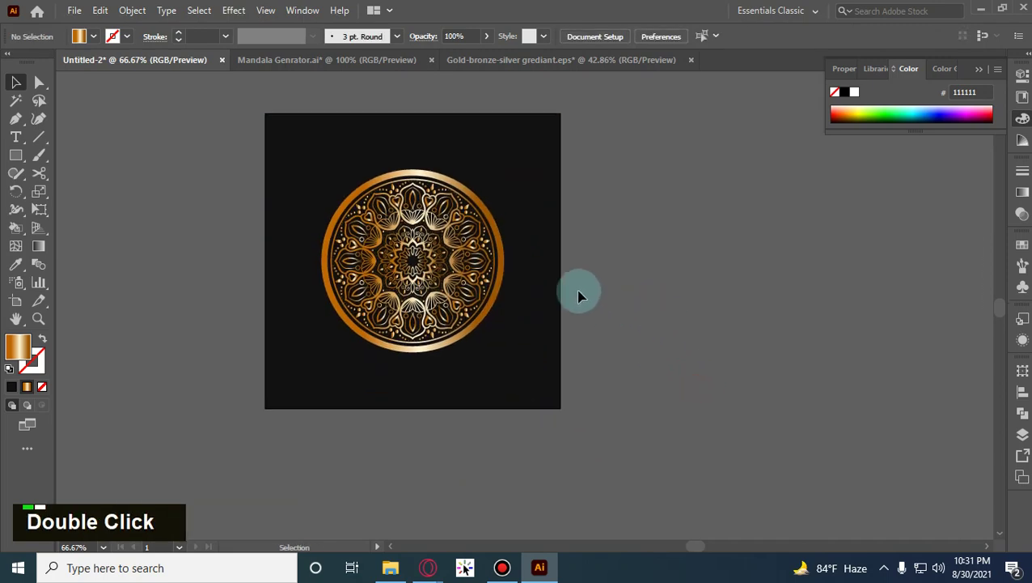
{"action": "scroll", "coordinate": [578, 295], "scroll_direction": "up", "scroll_amount": 1}
{"action": "left_click", "coordinate": [450, 264]}
{"action": "left_click_drag", "start_coordinate": [466, 386], "coordinate": [513, 413]}
{"action": "left_click", "coordinate": [687, 346]}
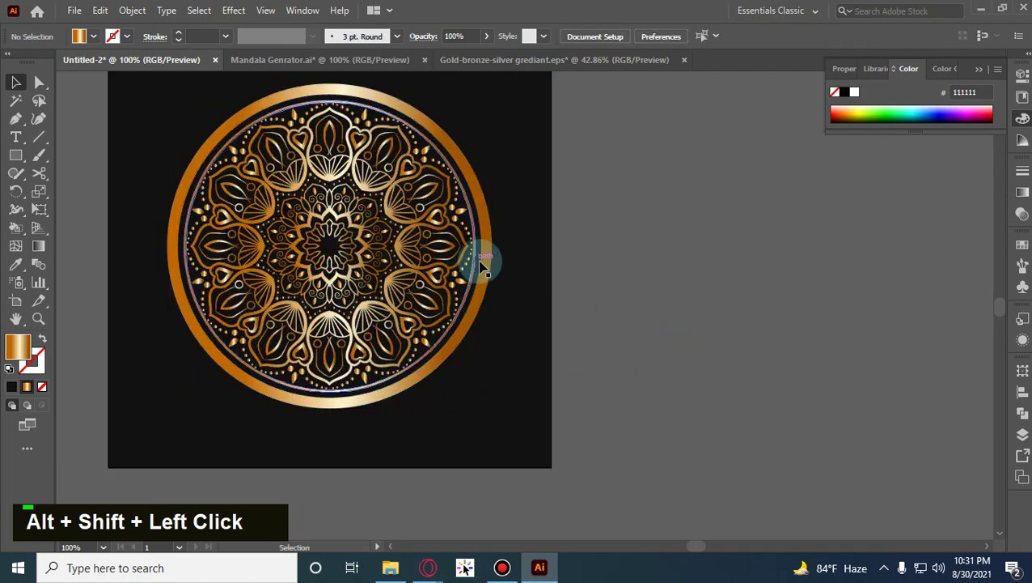
{"action": "left_click", "coordinate": [482, 267]}
{"action": "key", "text": "g"}
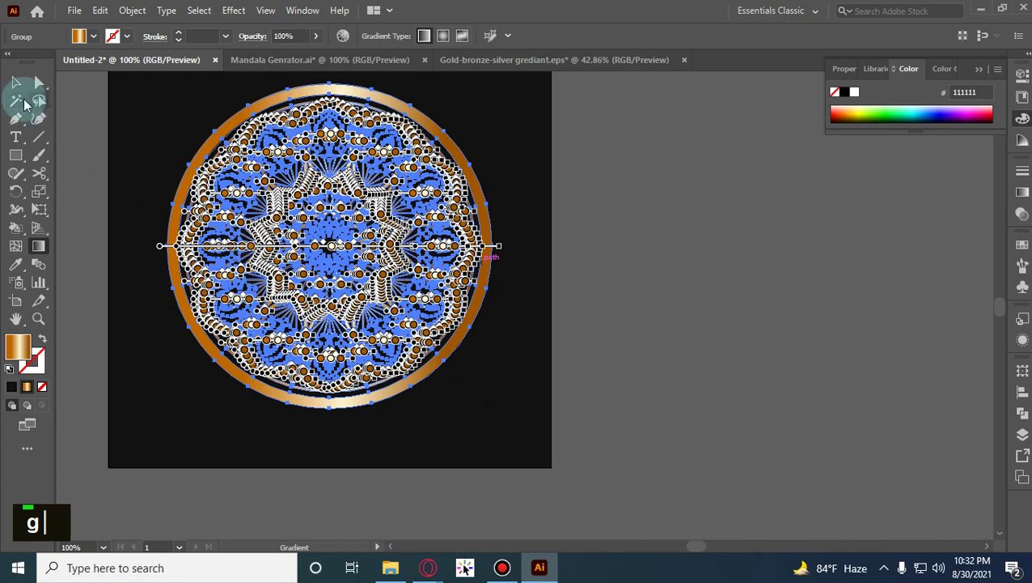
{"action": "key", "text": "v"}
{"action": "left_click", "coordinate": [88, 191]}
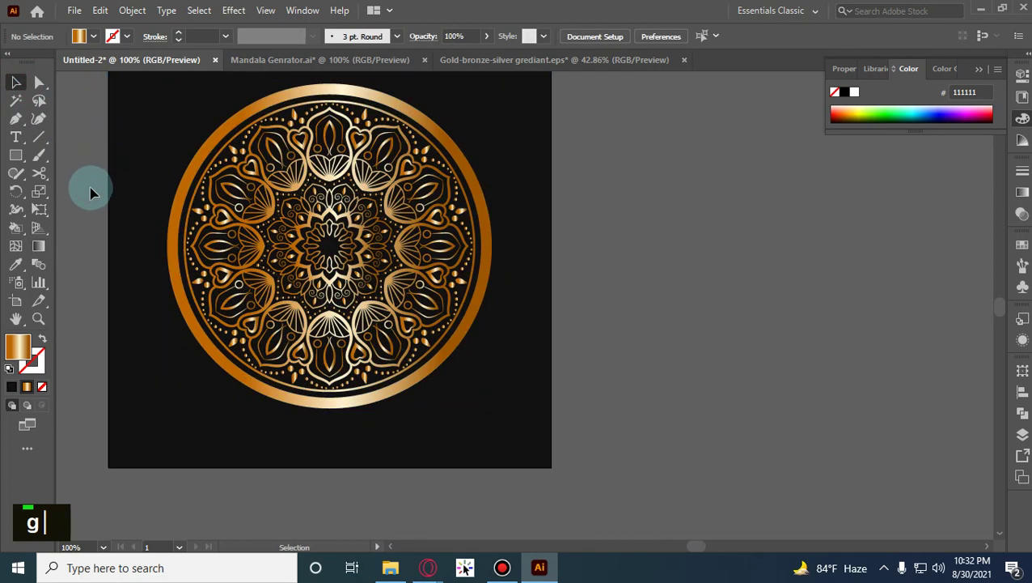
Duplicate the gold mandala, placing one mandala outside the black square and the other over its lower-right corner.
{"action": "left_click_drag", "start_coordinate": [87, 191], "coordinate": [260, 253]}
{"action": "scroll", "coordinate": [243, 226], "scroll_direction": "down", "scroll_amount": 2}
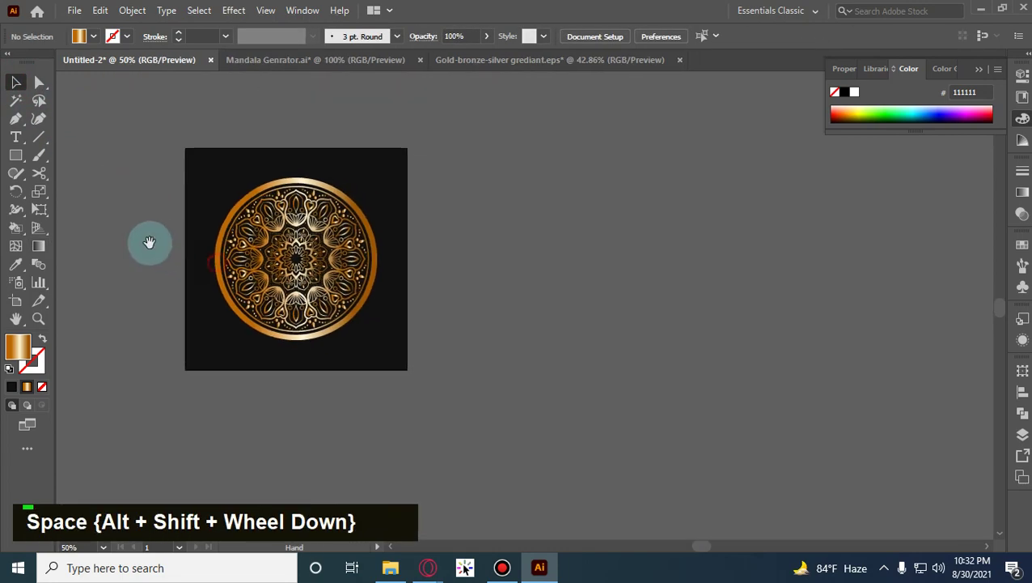
{"action": "left_click_drag", "start_coordinate": [300, 180], "coordinate": [414, 289]}
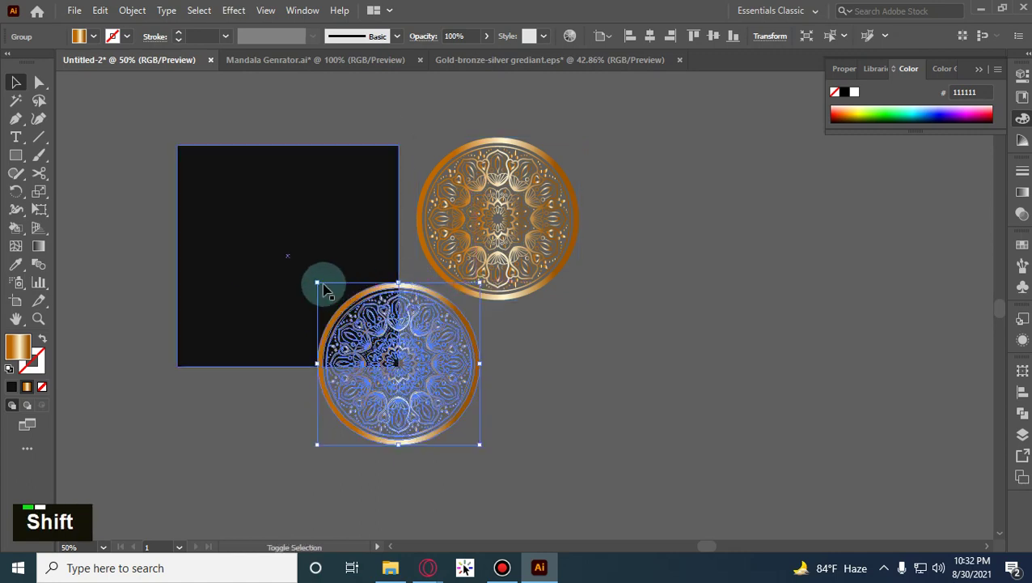
Enlarge the corner mandala slightly and center it on the black square's lower-right corner.
{"action": "left_click_drag", "start_coordinate": [316, 282], "coordinate": [306, 276]}
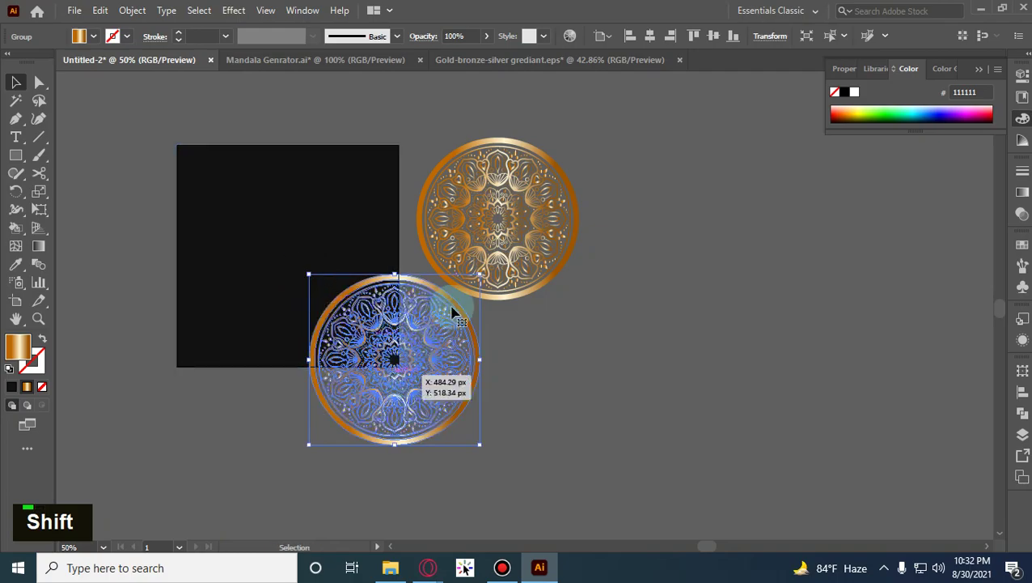
{"action": "scroll", "coordinate": [393, 366], "scroll_direction": "up", "scroll_amount": 3}
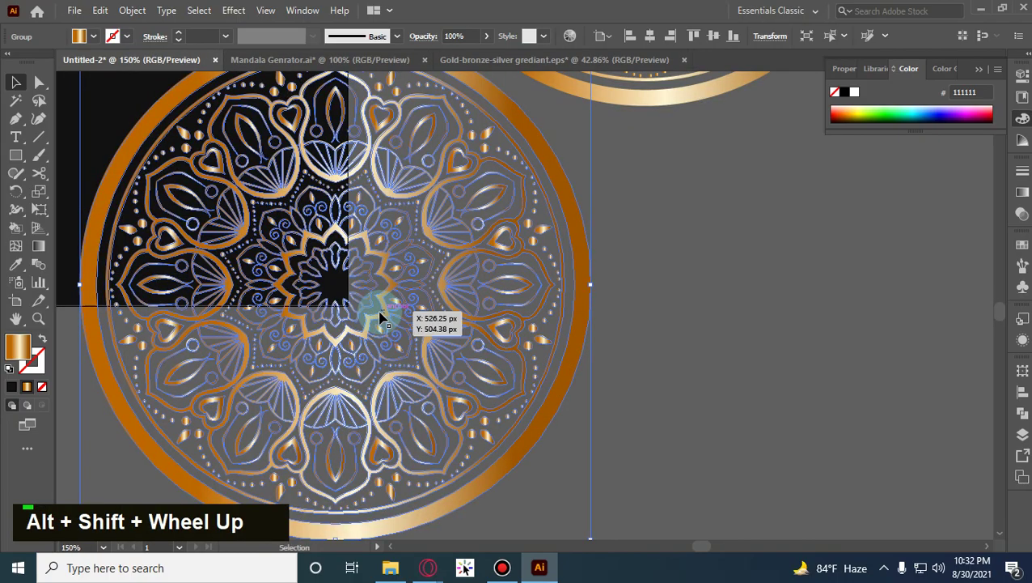
{"action": "left_click_drag", "start_coordinate": [381, 317], "coordinate": [394, 340]}
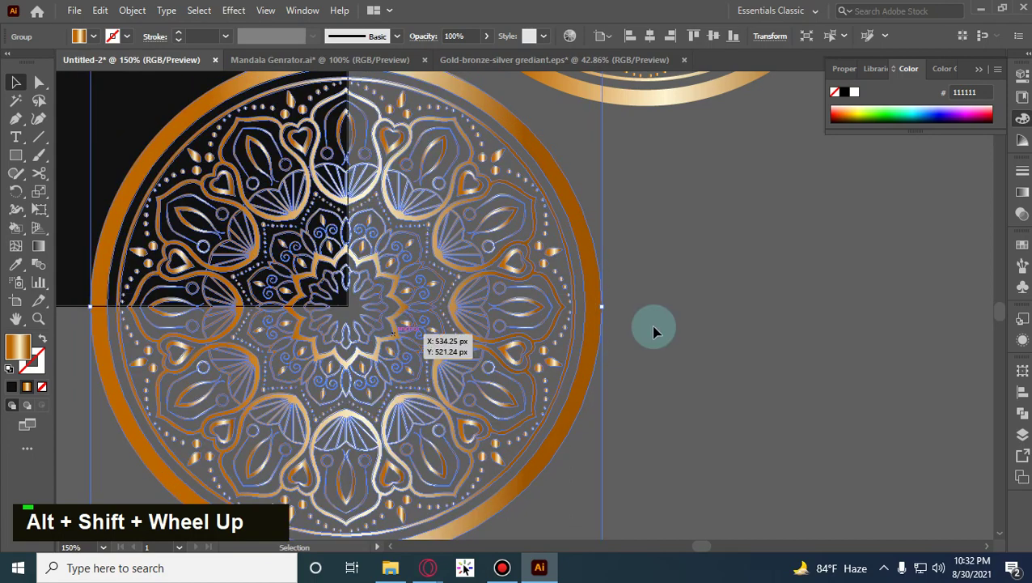
{"action": "scroll", "coordinate": [671, 310], "scroll_direction": "down", "scroll_amount": 1}
{"action": "scroll", "coordinate": [726, 277], "scroll_direction": "up", "scroll_amount": 1}
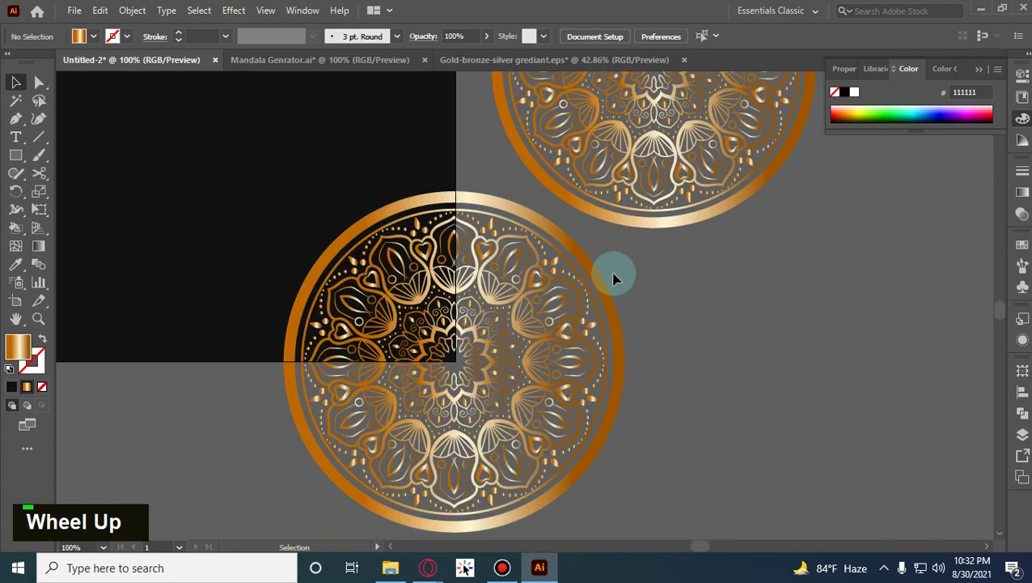
Fill the corner mandala with solid white FFFFFF.
{"action": "left_click", "coordinate": [568, 270]}
{"action": "left_click", "coordinate": [95, 36]}
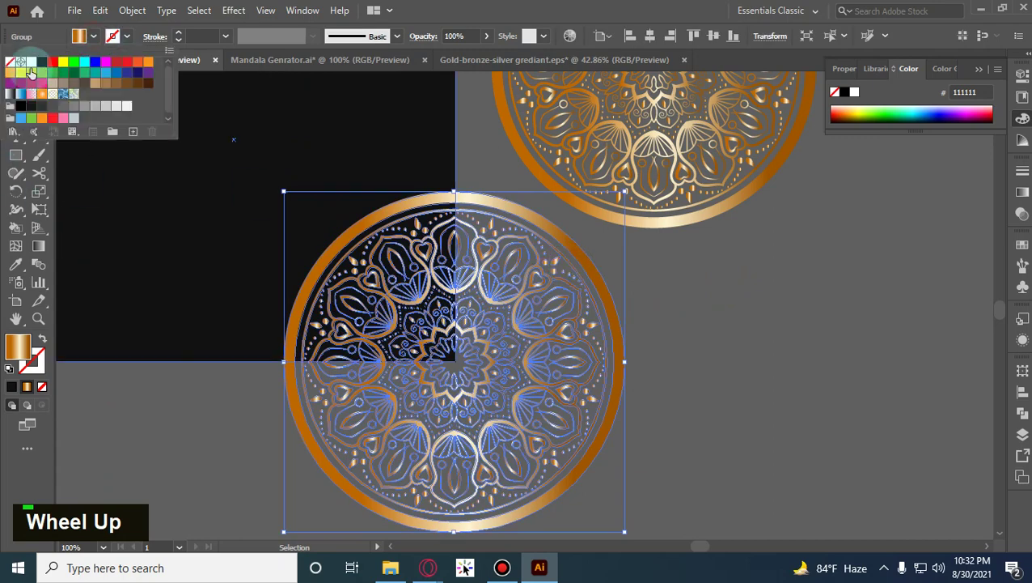
{"action": "left_click", "coordinate": [30, 71]}
{"action": "left_click", "coordinate": [20, 62]}
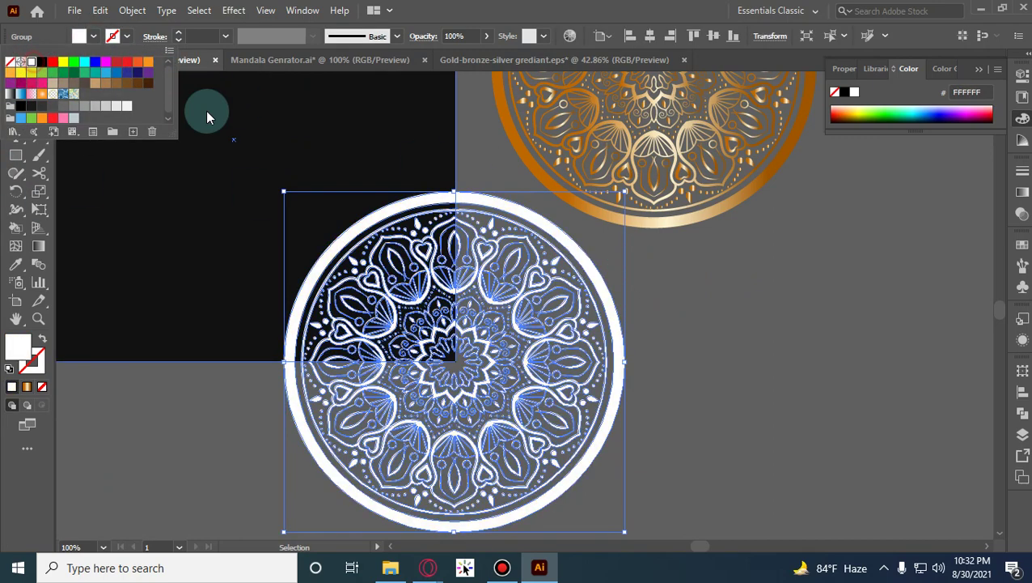
Set the white corner mandala's blending mode to Overlay.
{"action": "double_click", "coordinate": [731, 306]}
{"action": "scroll", "coordinate": [724, 324], "scroll_direction": "down", "scroll_amount": 1}
{"action": "scroll", "coordinate": [724, 324], "scroll_direction": "up", "scroll_amount": 1}
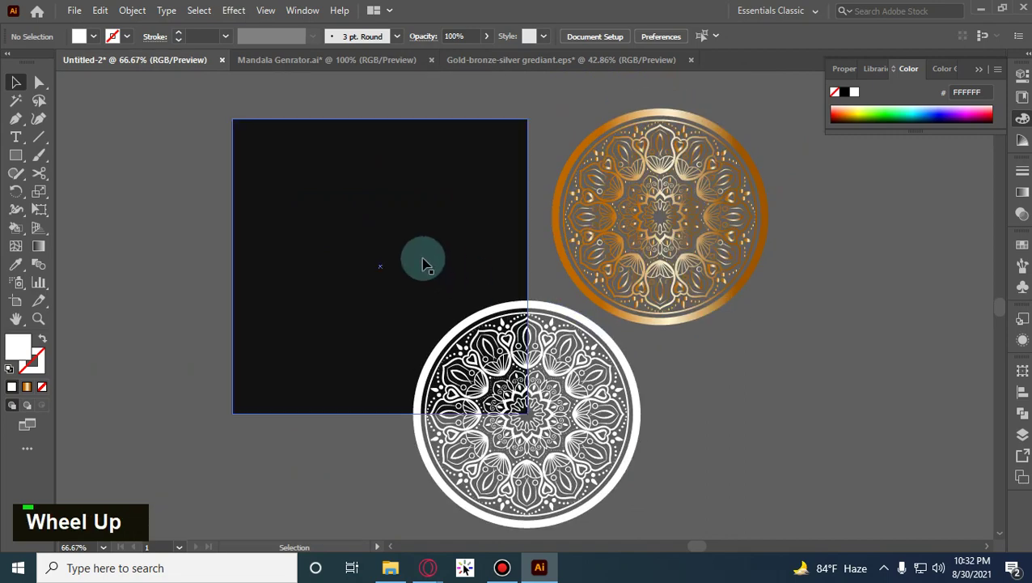
{"action": "left_click", "coordinate": [468, 343]}
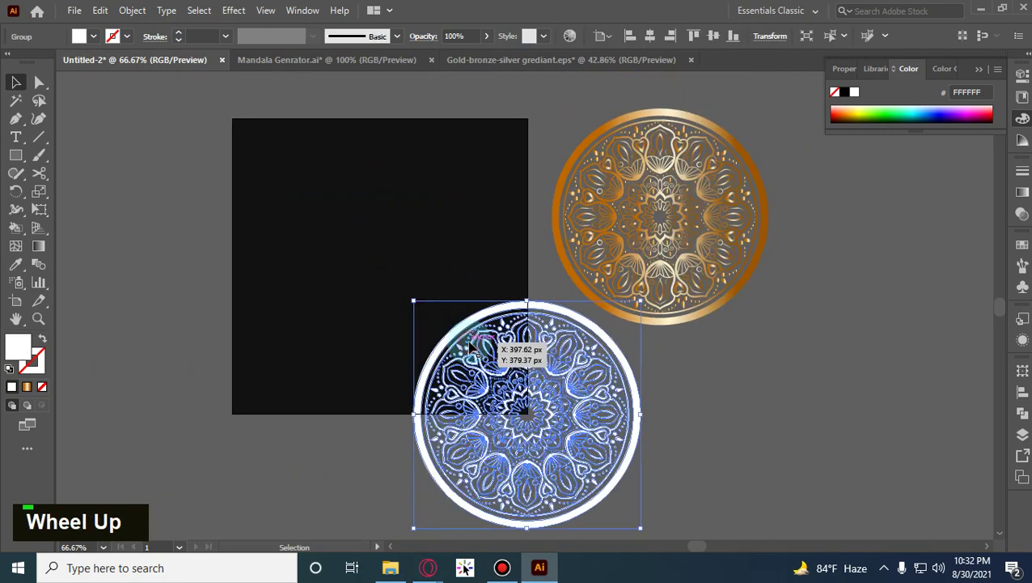
{"action": "left_click", "coordinate": [414, 40]}
{"action": "left_click", "coordinate": [295, 65]}
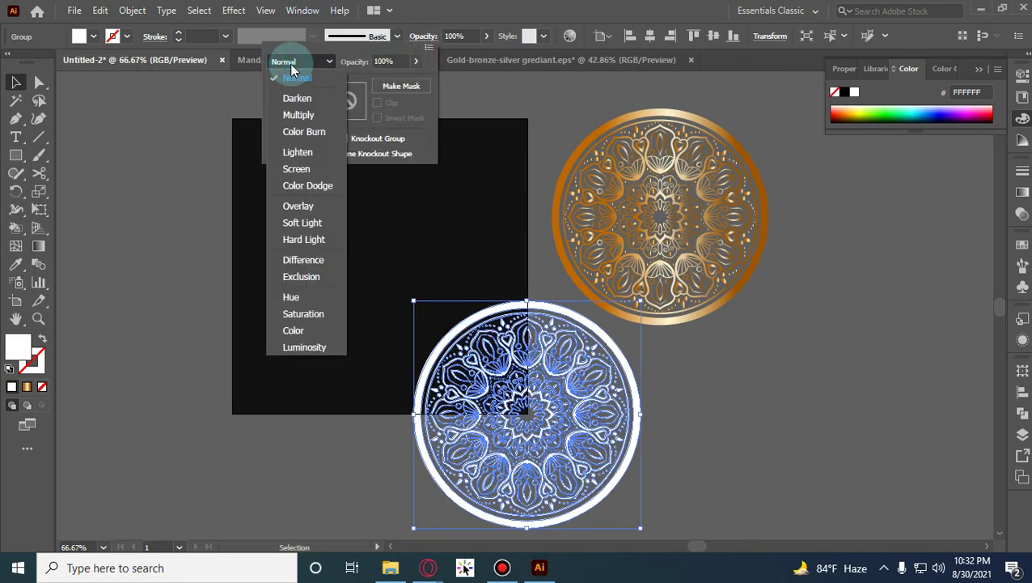
{"action": "left_click", "coordinate": [310, 207]}
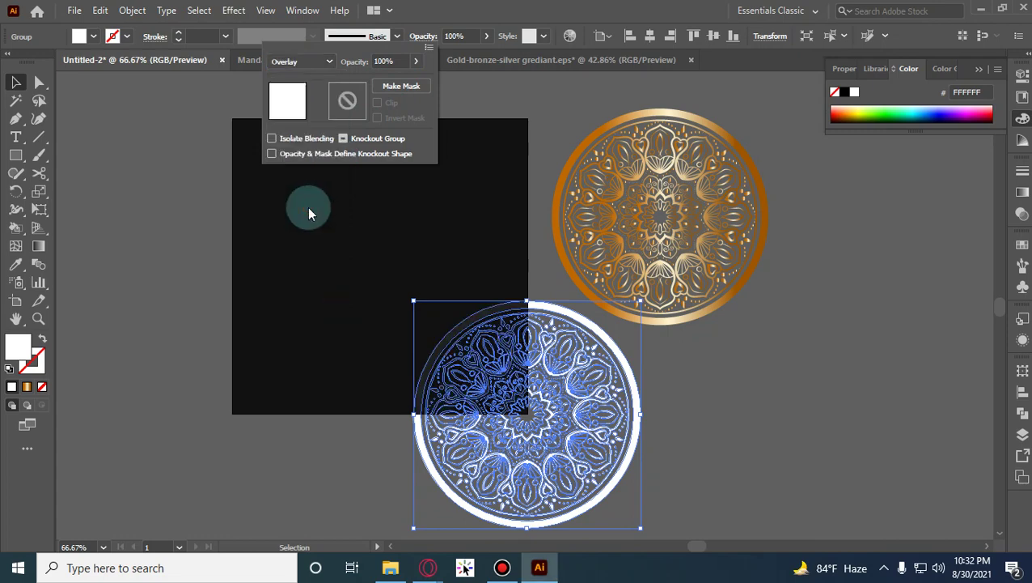
{"action": "left_click", "coordinate": [806, 377]}
{"action": "left_click", "coordinate": [806, 377]}
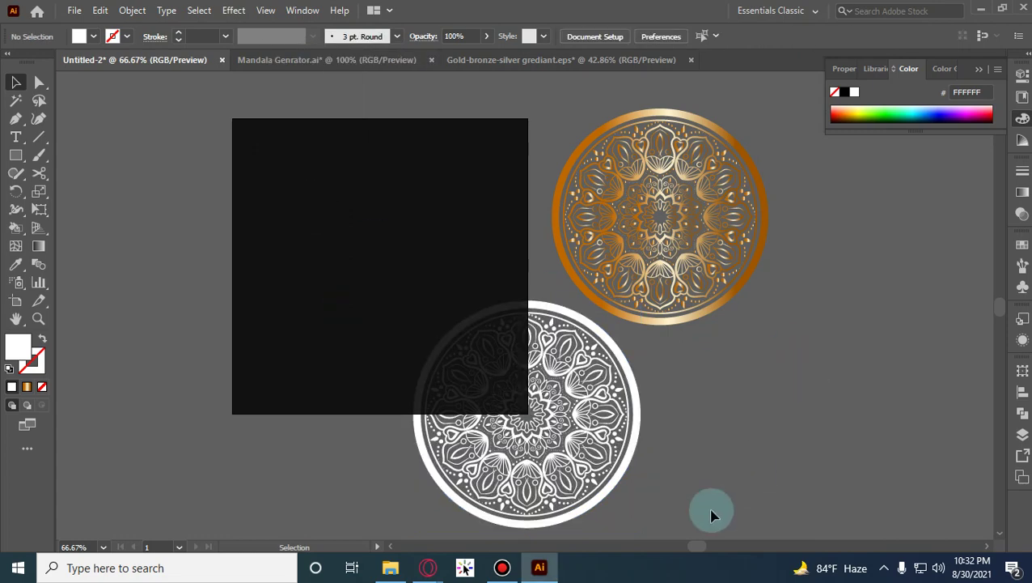
Duplicate the Overlay mandala, centering the copy on the black square's upper-left corner.
{"action": "left_click", "coordinate": [576, 438]}
{"action": "left_click_drag", "start_coordinate": [576, 438], "coordinate": [252, 174]}
{"action": "left_click", "coordinate": [191, 319]}
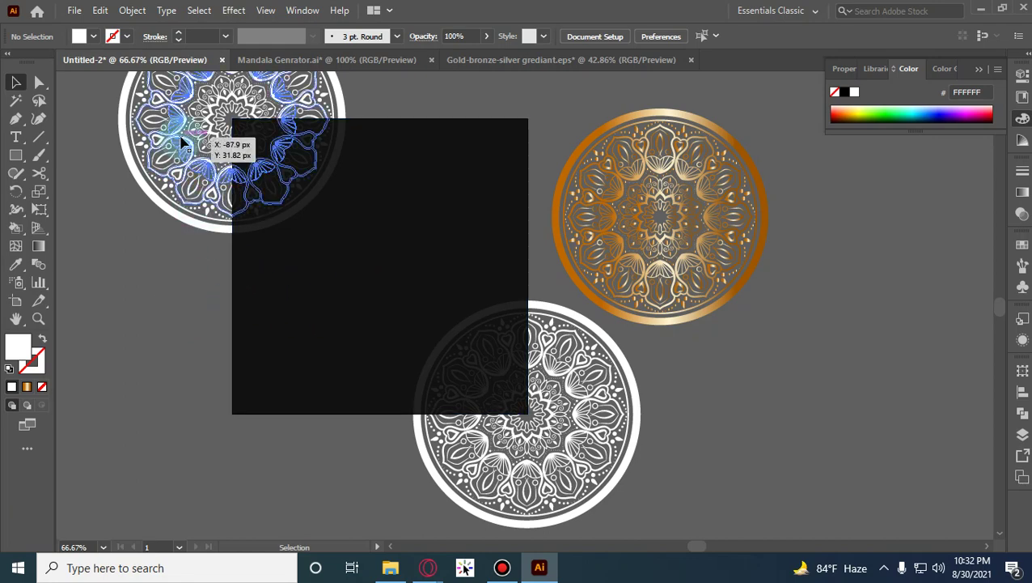
Paste a copy of the black square in front of the original and bring it to the front of the mandalas.
{"action": "right_click", "coordinate": [284, 307]}
{"action": "left_click", "coordinate": [221, 415]}
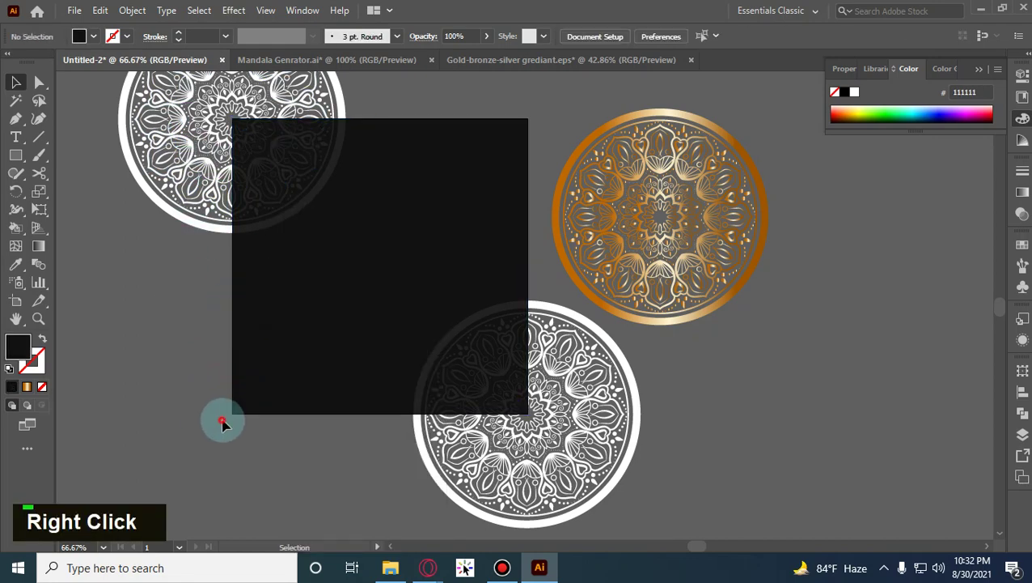
{"action": "double_click", "coordinate": [299, 347]}
{"action": "key", "text": "ctrl+c"}
{"action": "key", "text": "ctrl+f"}
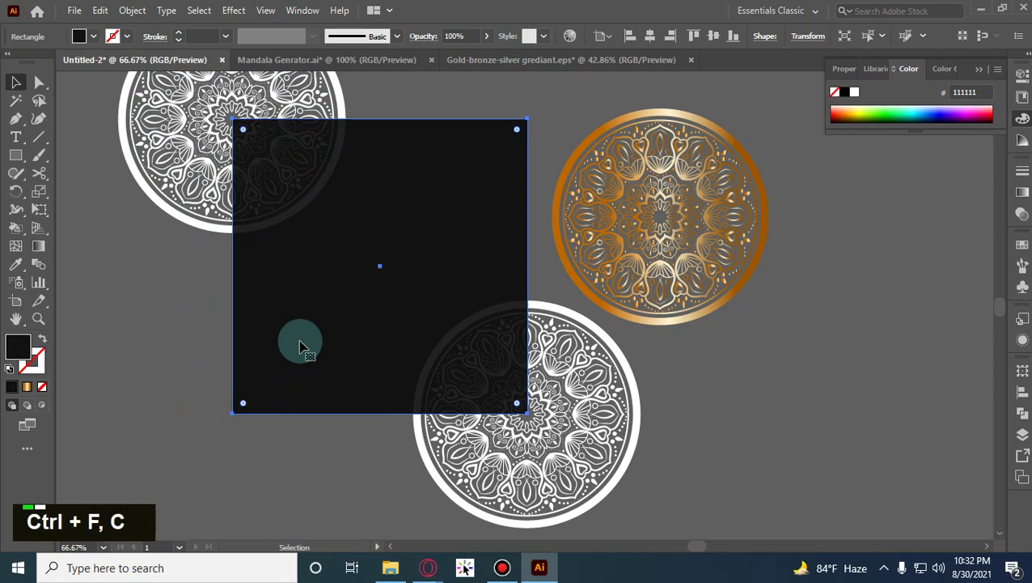
{"action": "right_click", "coordinate": [299, 344]}
{"action": "mouse_move", "coordinate": [408, 475]}
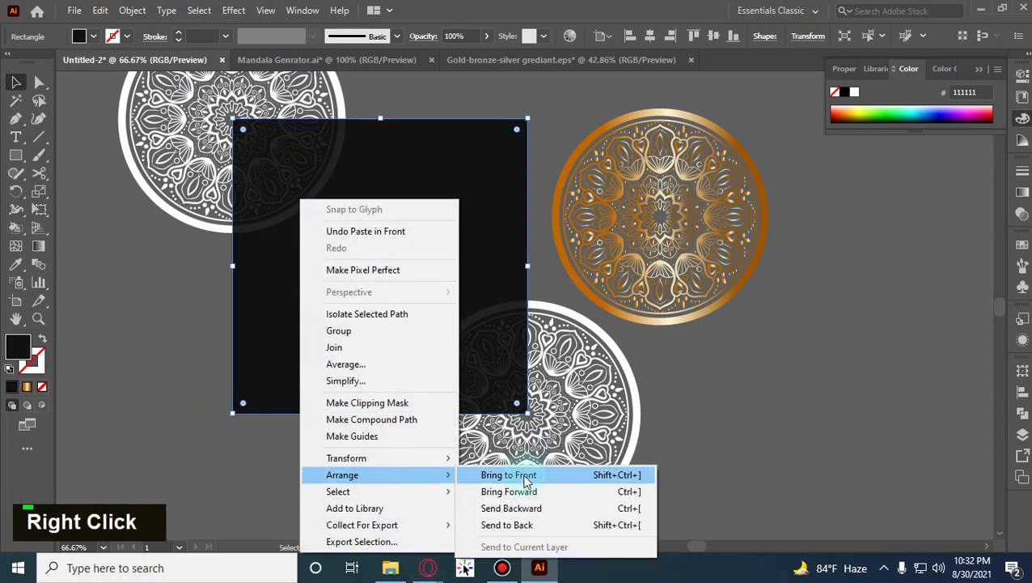
{"action": "left_click", "coordinate": [525, 474]}
{"action": "left_click", "coordinate": [277, 484]}
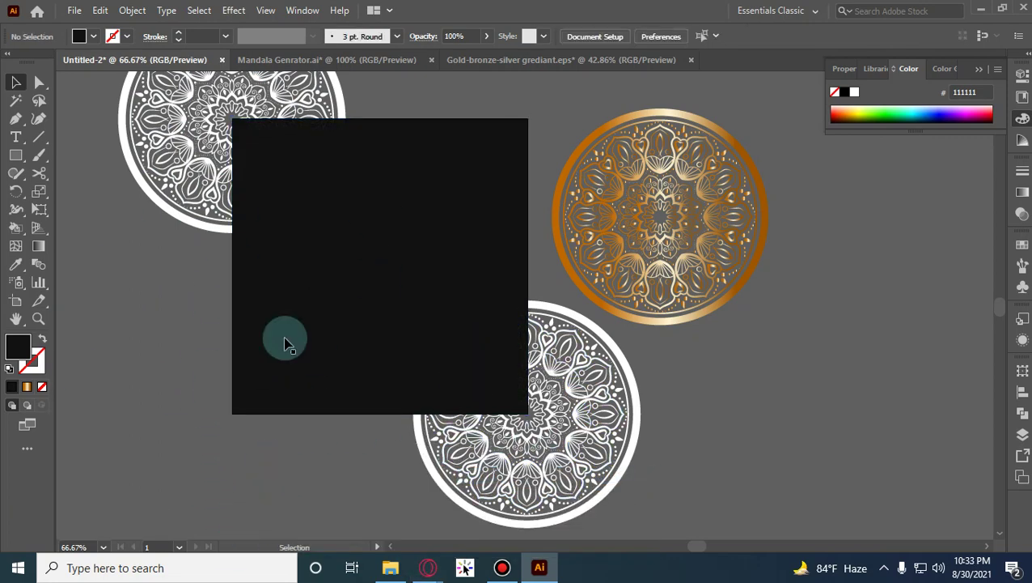
Make a clipping mask from the front square, the black background and the two corner mandalas.
{"action": "left_click_drag", "start_coordinate": [192, 468], "coordinate": [540, 106]}
{"action": "right_click", "coordinate": [385, 191]}
{"action": "left_click", "coordinate": [430, 318]}
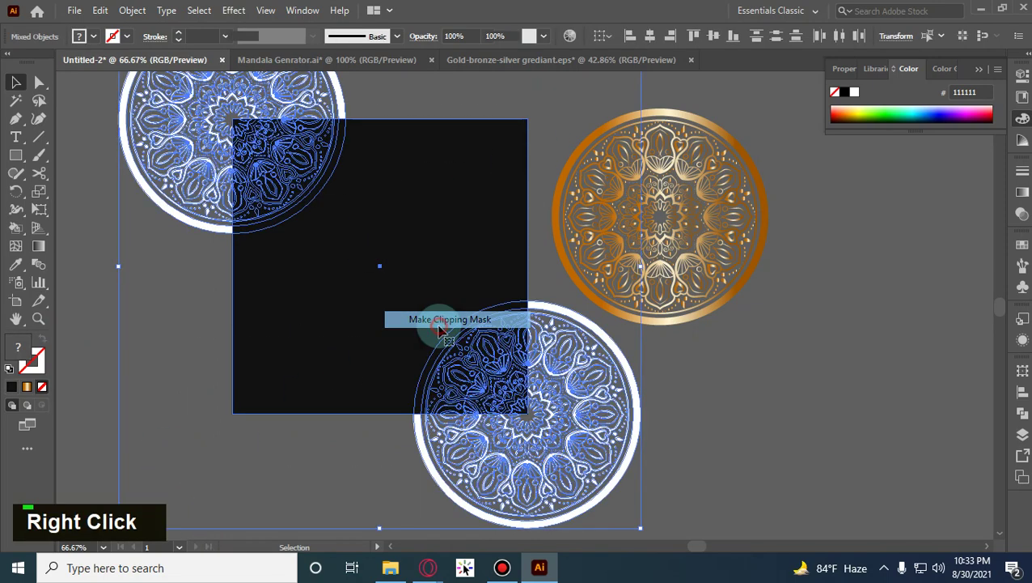
{"action": "left_click", "coordinate": [275, 481]}
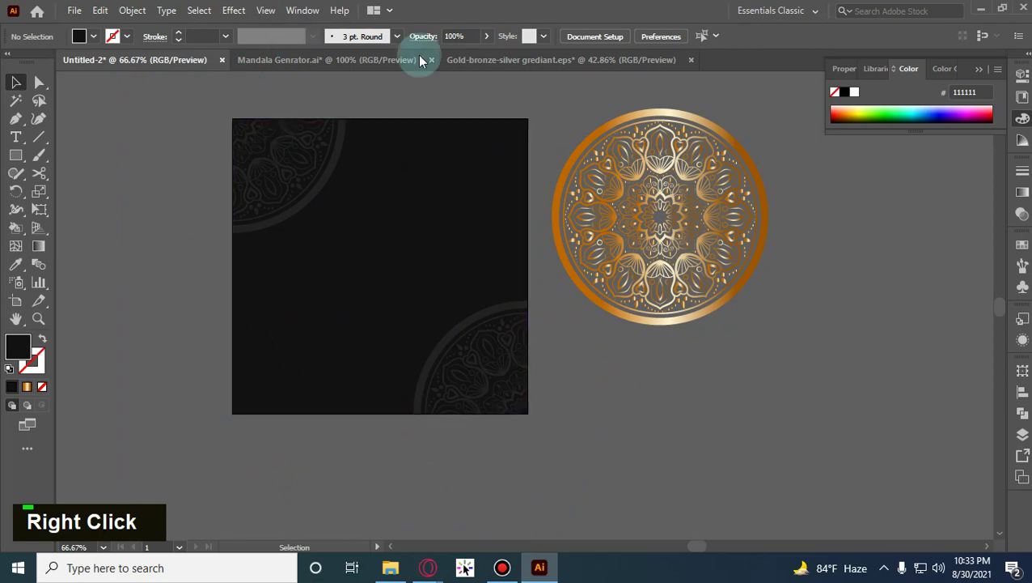
Center the gold mandala horizontally and vertically on the artboard and bring it forward above the background.
{"action": "left_click_drag", "start_coordinate": [700, 199], "coordinate": [707, 204]}
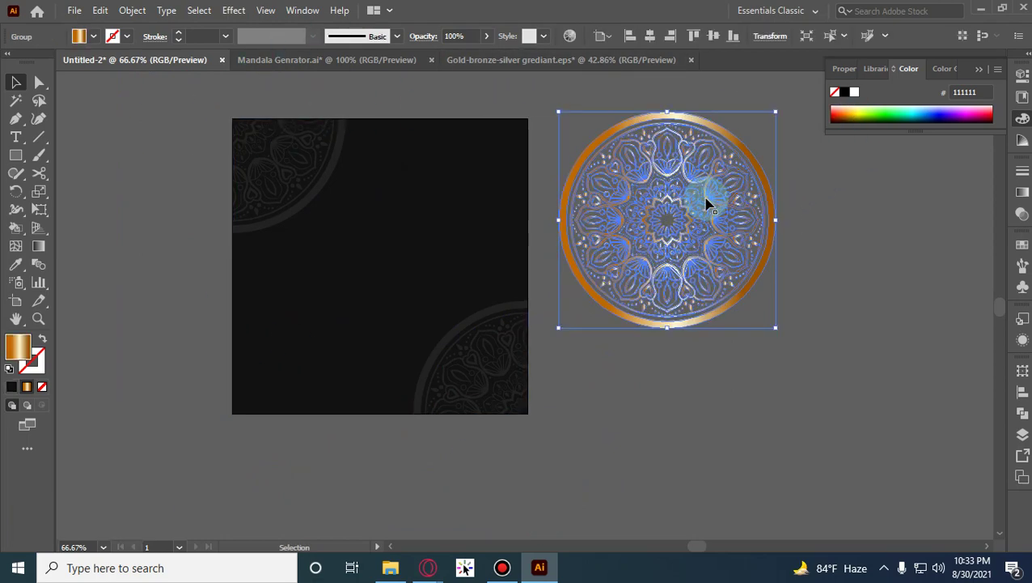
{"action": "left_click", "coordinate": [649, 35]}
{"action": "left_click", "coordinate": [650, 35]}
{"action": "left_click", "coordinate": [722, 35]}
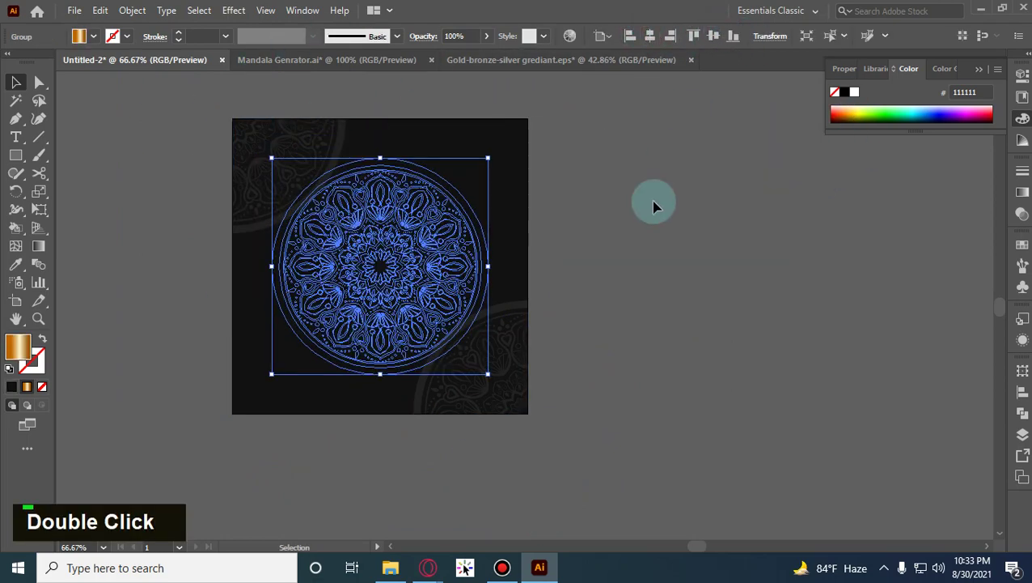
{"action": "key", "text": "ctrl+bracketright"}
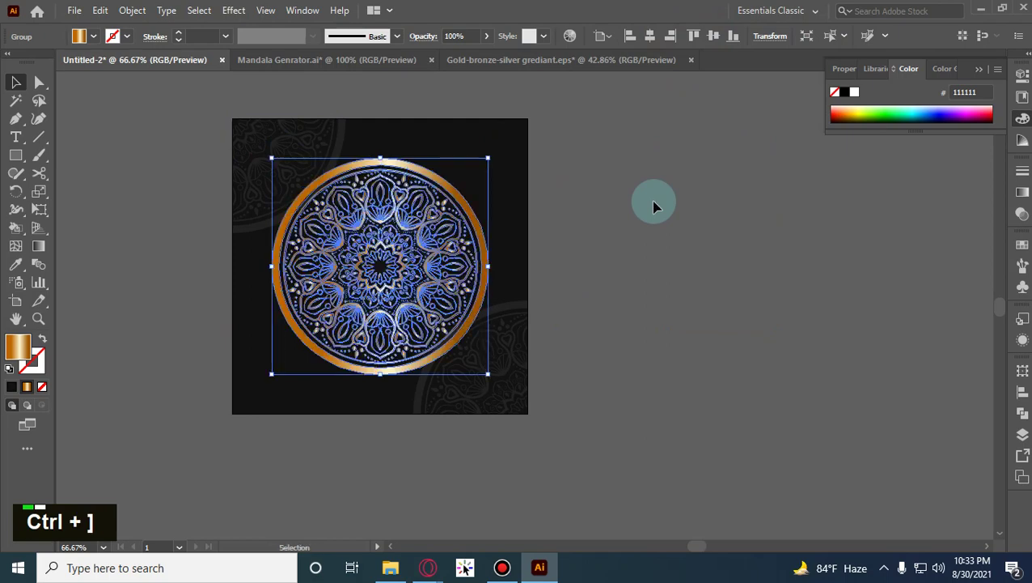
{"action": "left_click", "coordinate": [655, 206]}
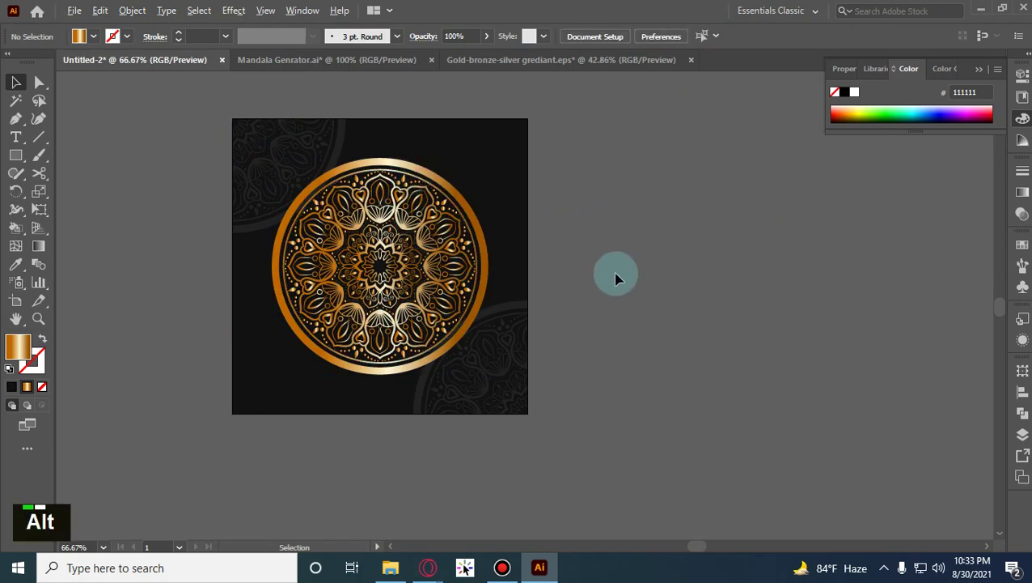
Add the text MANDALA BACKGROUND in the empty area left of the artboard.
{"action": "scroll", "coordinate": [615, 276], "scroll_direction": "up", "scroll_amount": 3}
{"action": "left_click_drag", "start_coordinate": [594, 318], "coordinate": [826, 288]}
{"action": "scroll", "coordinate": [826, 288], "scroll_direction": "left", "scroll_amount": 2}
{"action": "scroll", "coordinate": [714, 299], "scroll_direction": "down", "scroll_amount": 2}
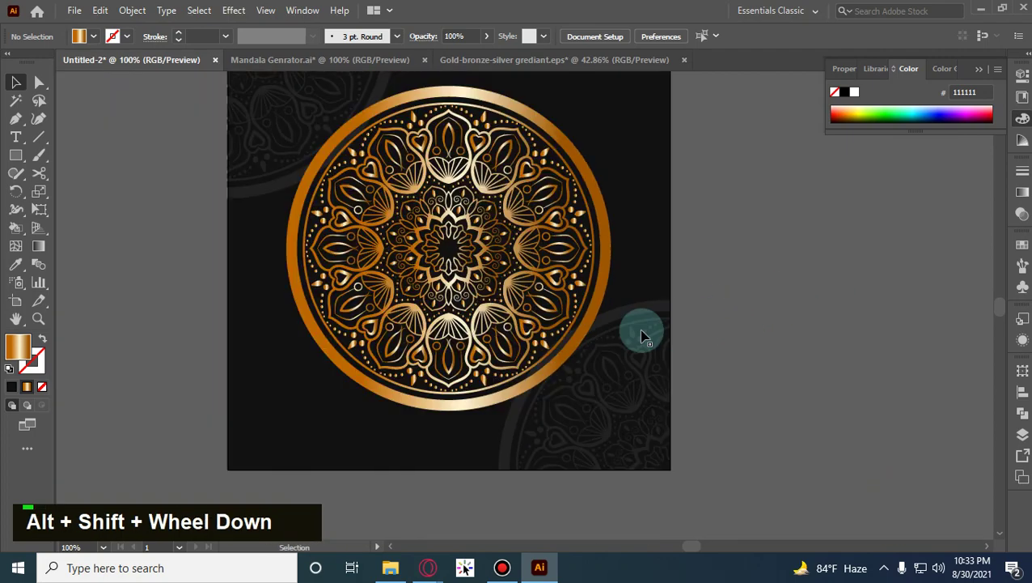
{"action": "left_click_drag", "start_coordinate": [765, 203], "coordinate": [769, 277]}
{"action": "scroll", "coordinate": [768, 277], "scroll_direction": "down", "scroll_amount": 1}
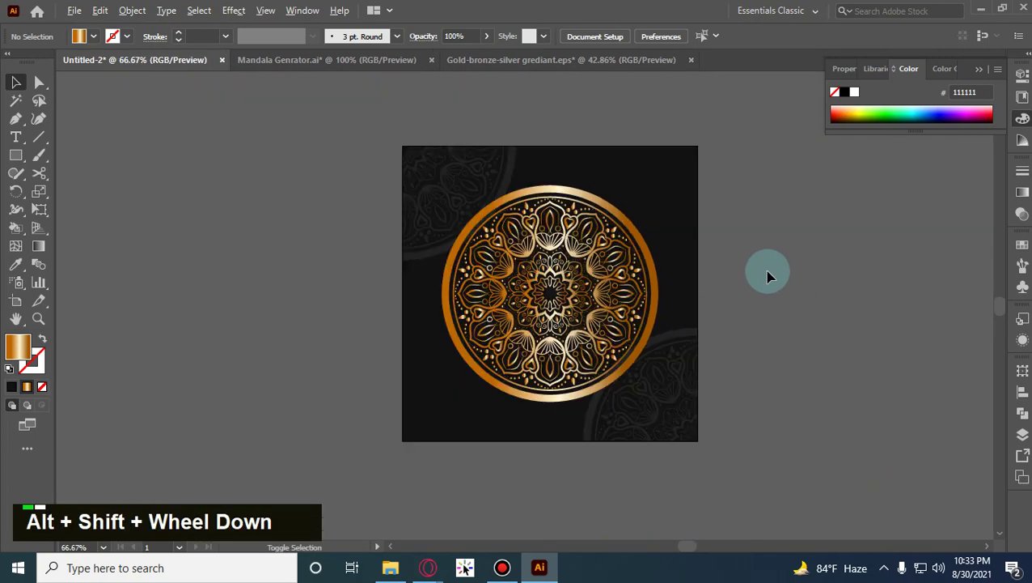
{"action": "key", "text": "space"}
{"action": "left_click", "coordinate": [14, 143]}
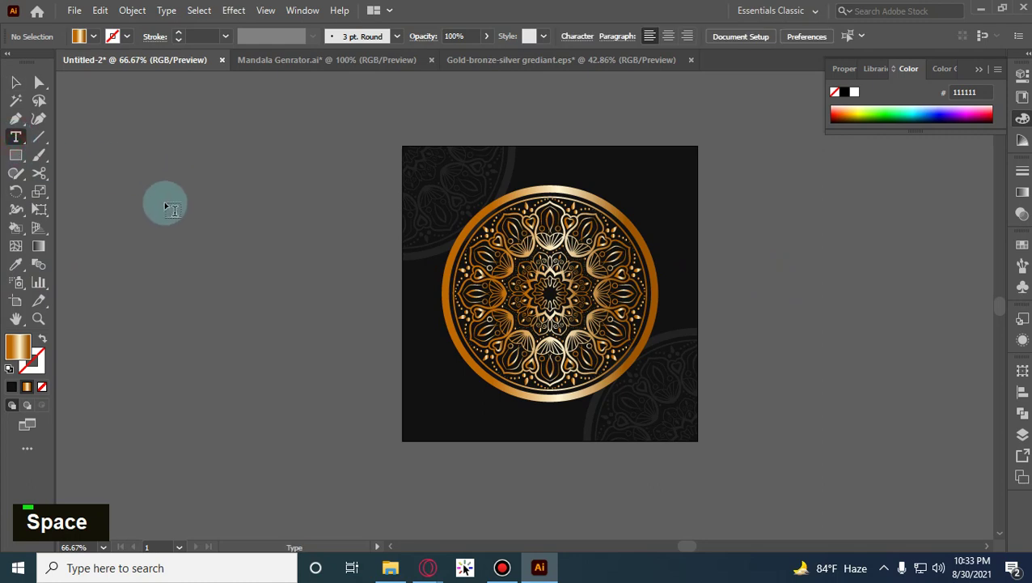
{"action": "left_click", "coordinate": [161, 207]}
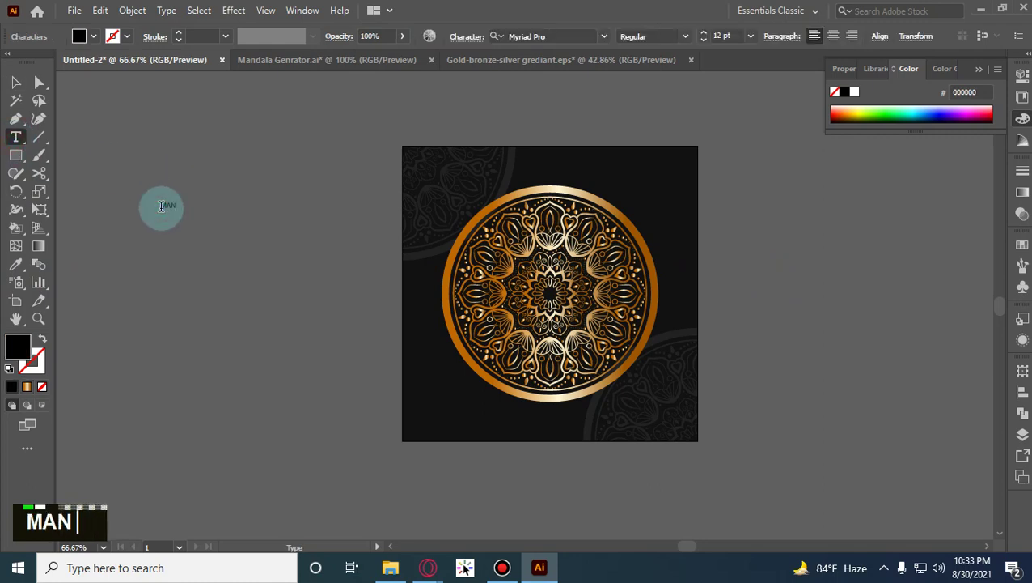
{"action": "type", "text": "MANDL"}
{"action": "key", "text": "shift+BackSpace"}
{"action": "type", "text": "ALA BACKGROUND"}
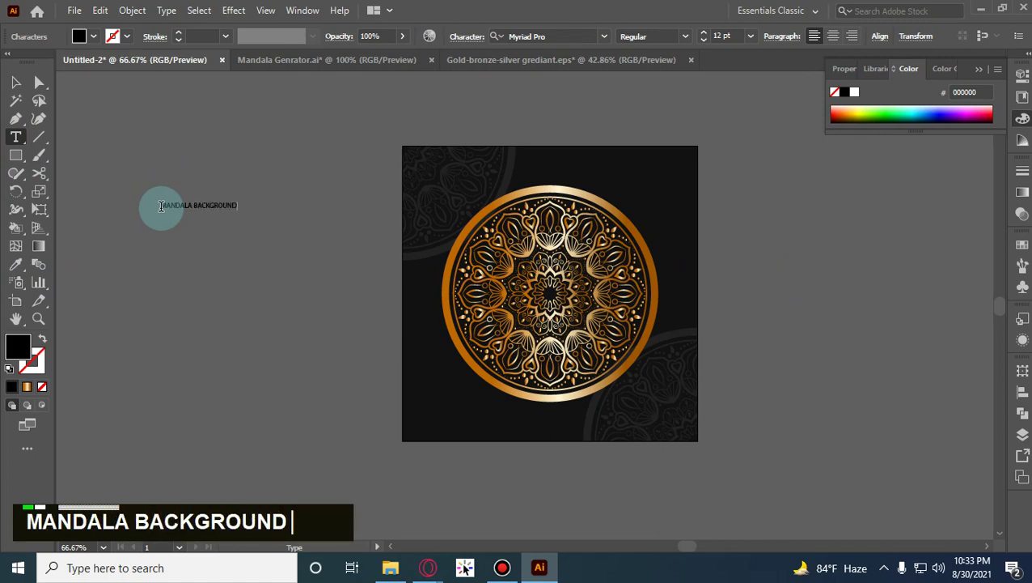
Set the text's font to Roboto Bold.
{"action": "left_click", "coordinate": [7, 81]}
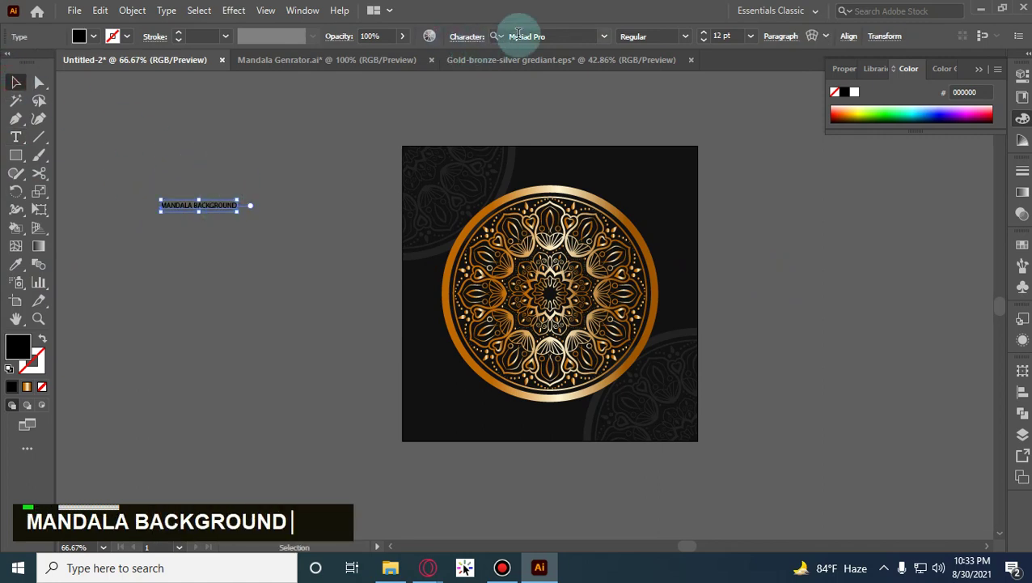
{"action": "type", "text": "robot"}
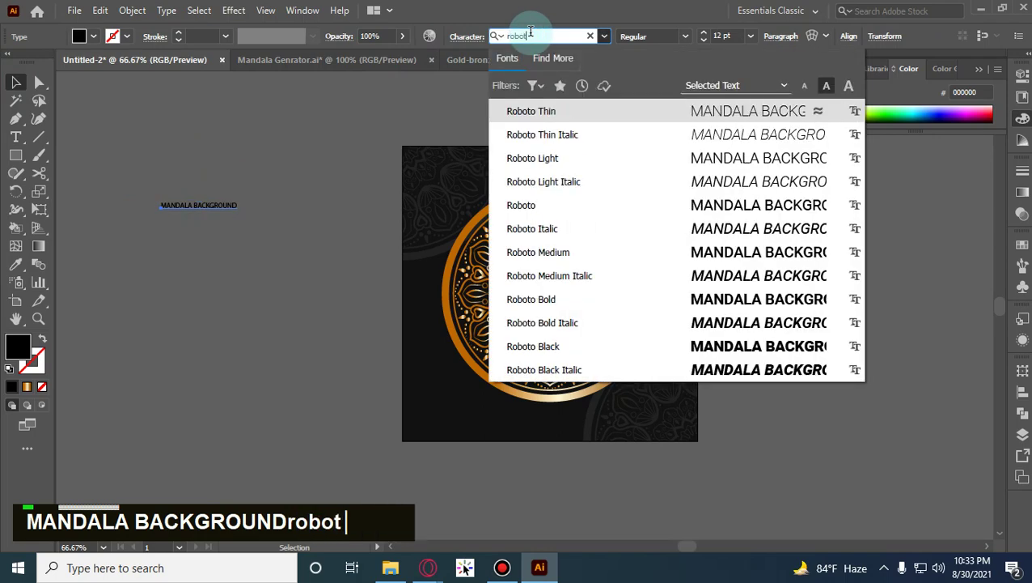
{"action": "left_click", "coordinate": [599, 299]}
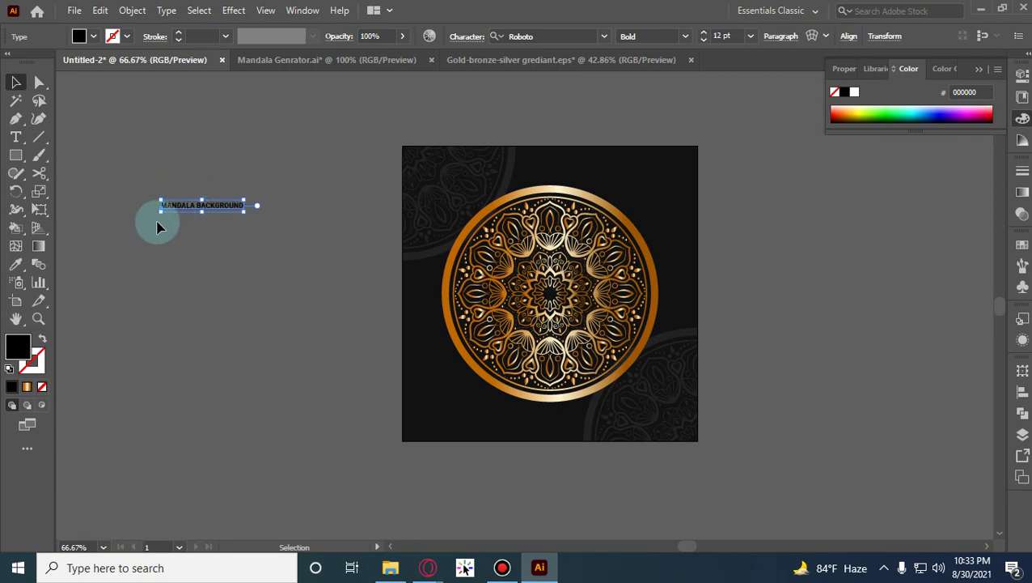
Convert the MANDALA BACKGROUND text to outlines.
{"action": "scroll", "coordinate": [176, 211], "scroll_direction": "up", "scroll_amount": 2}
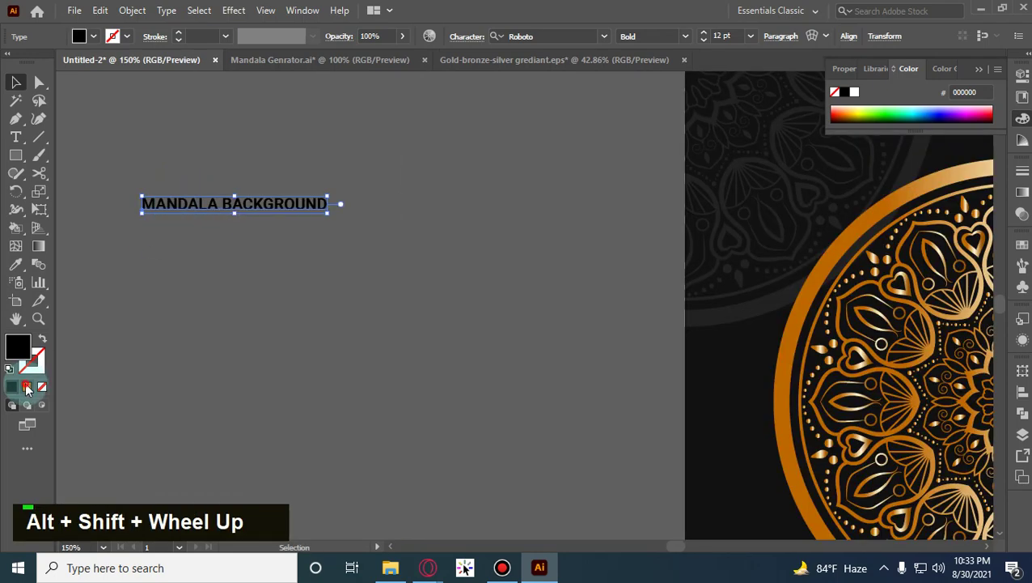
{"action": "left_click", "coordinate": [26, 387]}
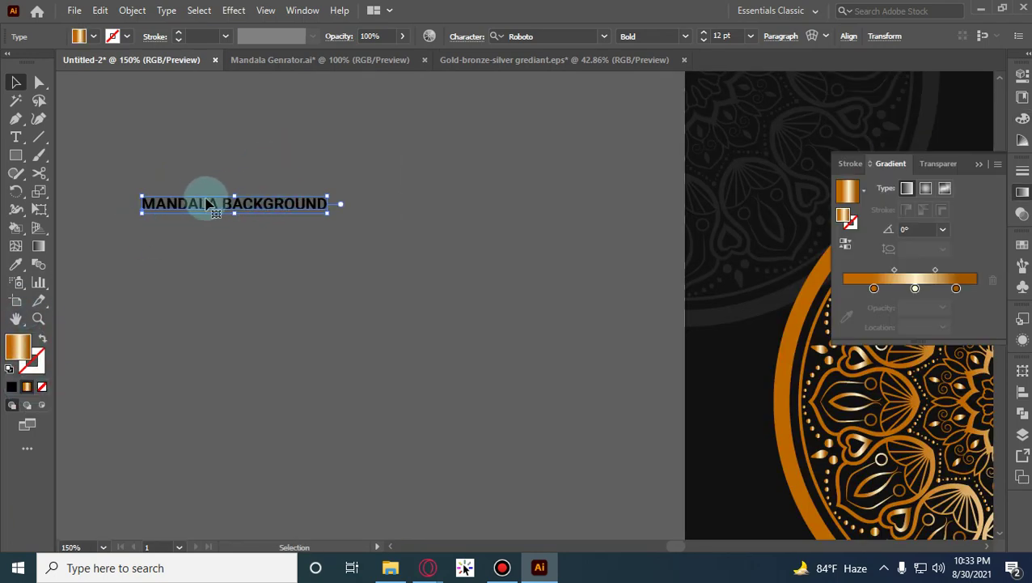
{"action": "right_click", "coordinate": [184, 212]}
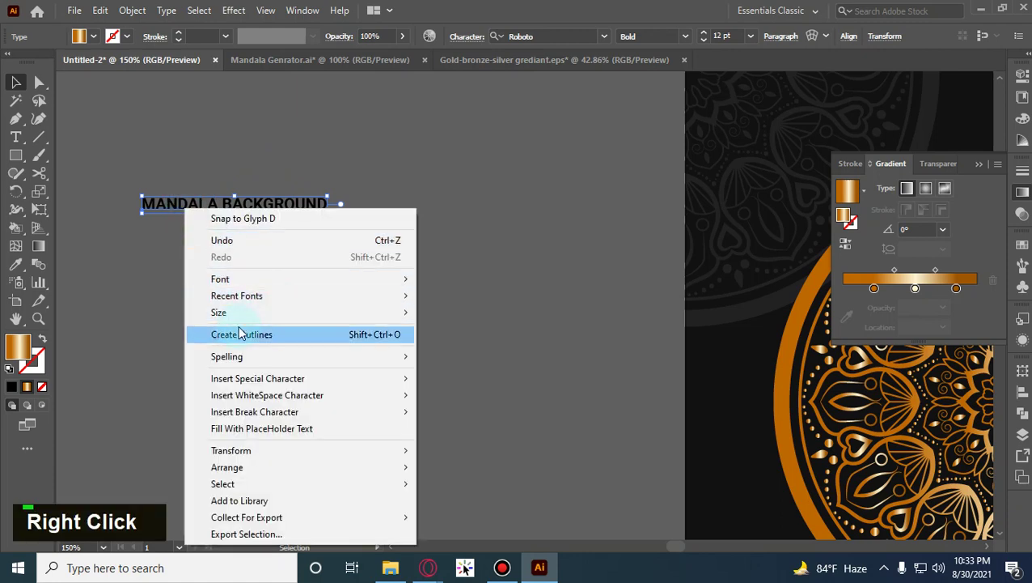
{"action": "left_click", "coordinate": [239, 333]}
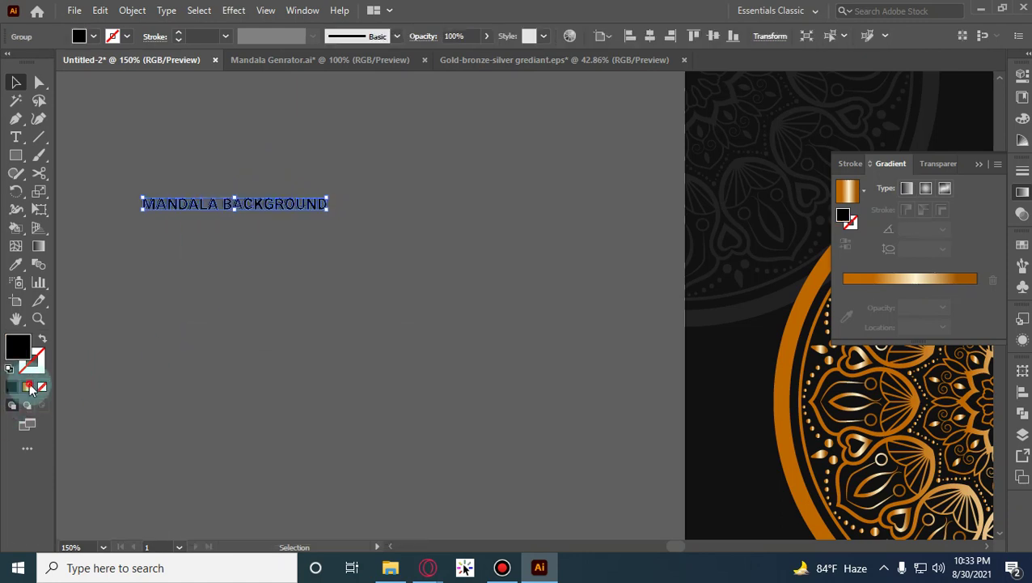
Try the gold gradient fill on the outlined lettering and undo it.
{"action": "left_click", "coordinate": [27, 387]}
{"action": "left_click", "coordinate": [251, 305]}
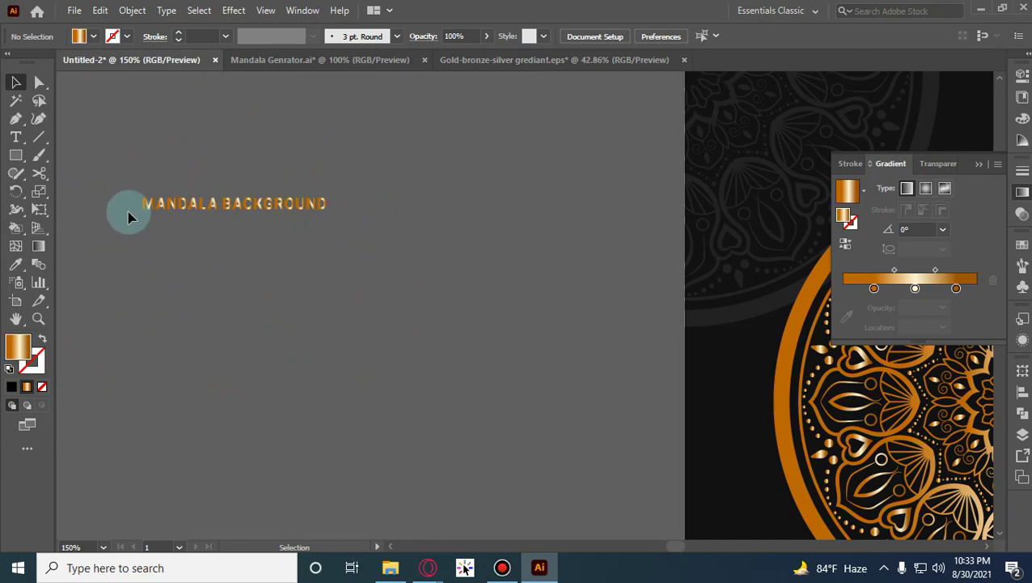
{"action": "key", "text": "ctrl+z"}
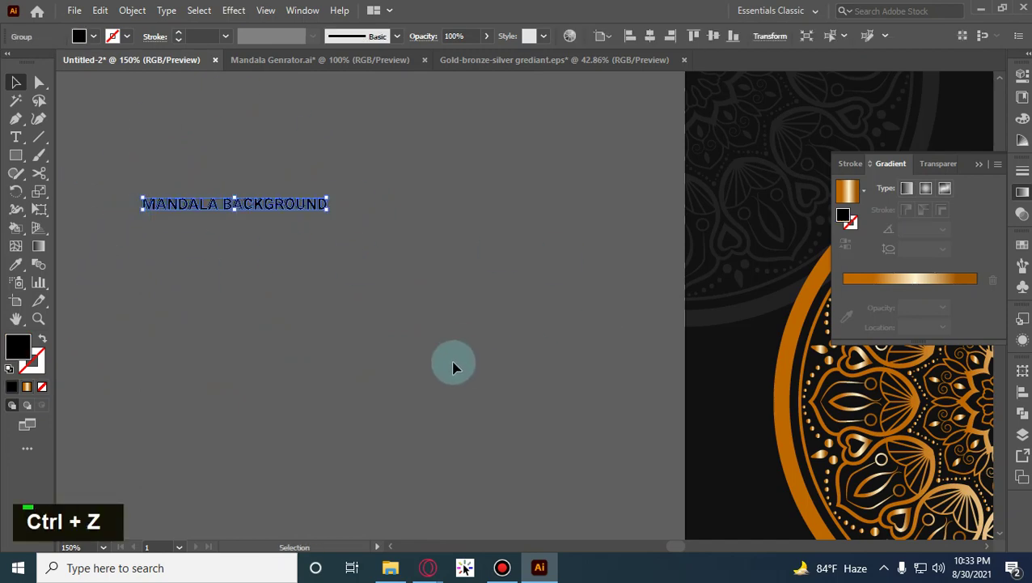
{"action": "left_click_drag", "start_coordinate": [435, 417], "coordinate": [142, 314]}
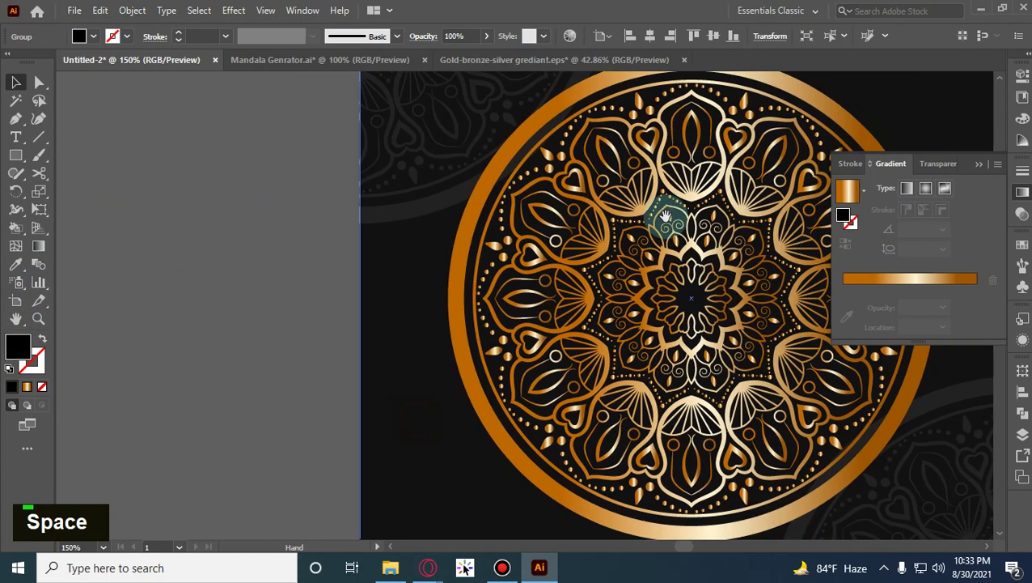
{"action": "left_click_drag", "start_coordinate": [274, 313], "coordinate": [555, 323]}
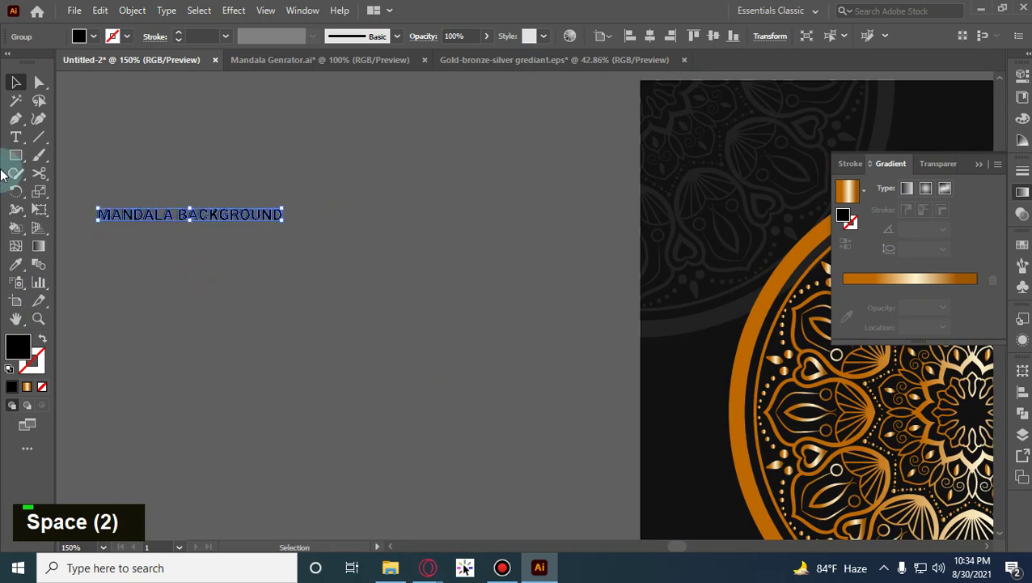
{"action": "double_click", "coordinate": [18, 344]}
{"action": "mouse_move", "coordinate": [848, 276]}
{"action": "left_mouse_down"}
{"action": "mouse_move", "coordinate": [858, 257]}
{"action": "mouse_move", "coordinate": [860, 269]}
{"action": "left_mouse_up"}
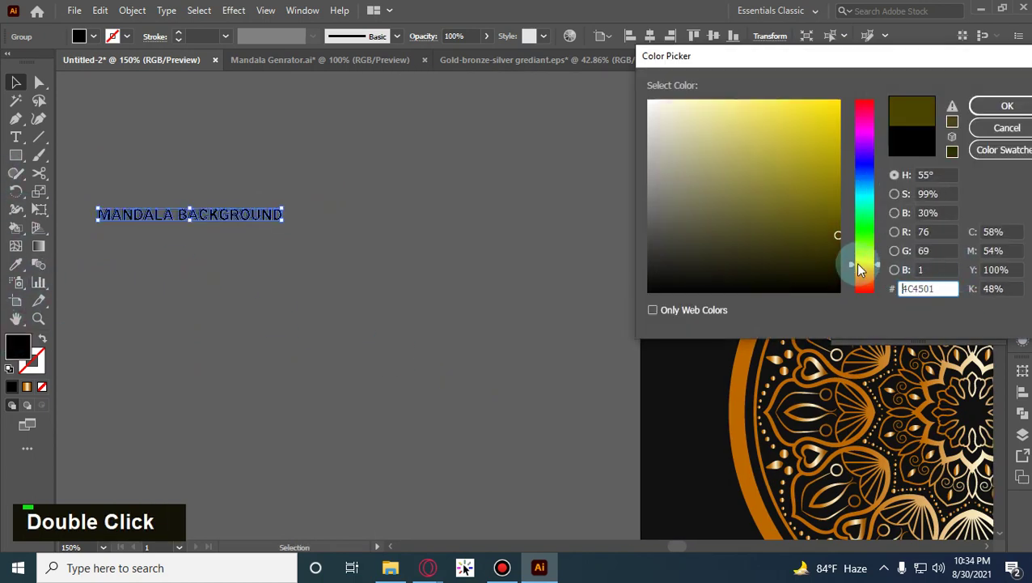
{"action": "left_click", "coordinate": [1007, 106]}
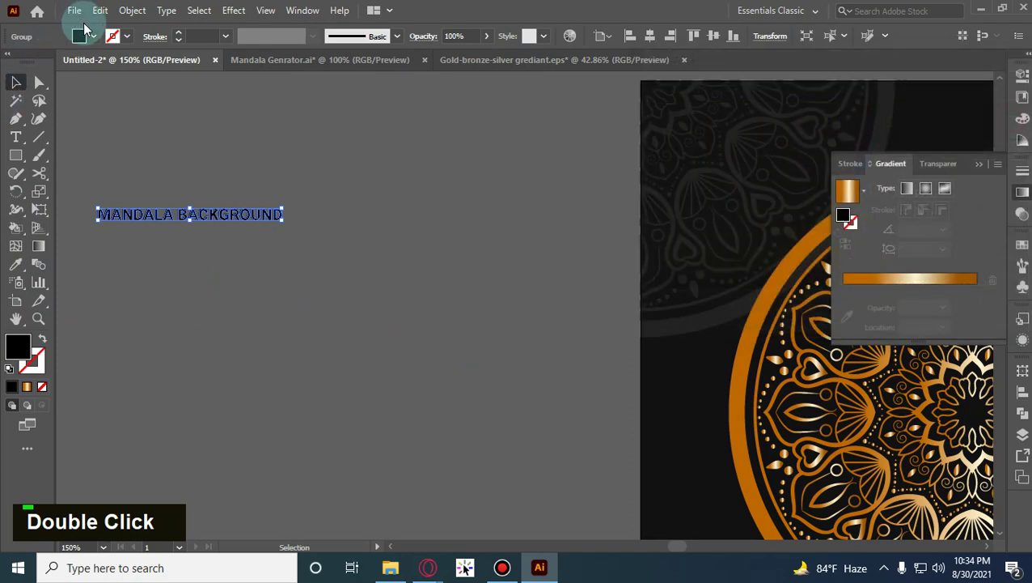
Fill the outlined MANDALA BACKGROUND lettering with white.
{"action": "left_click", "coordinate": [88, 38]}
{"action": "left_click", "coordinate": [34, 62]}
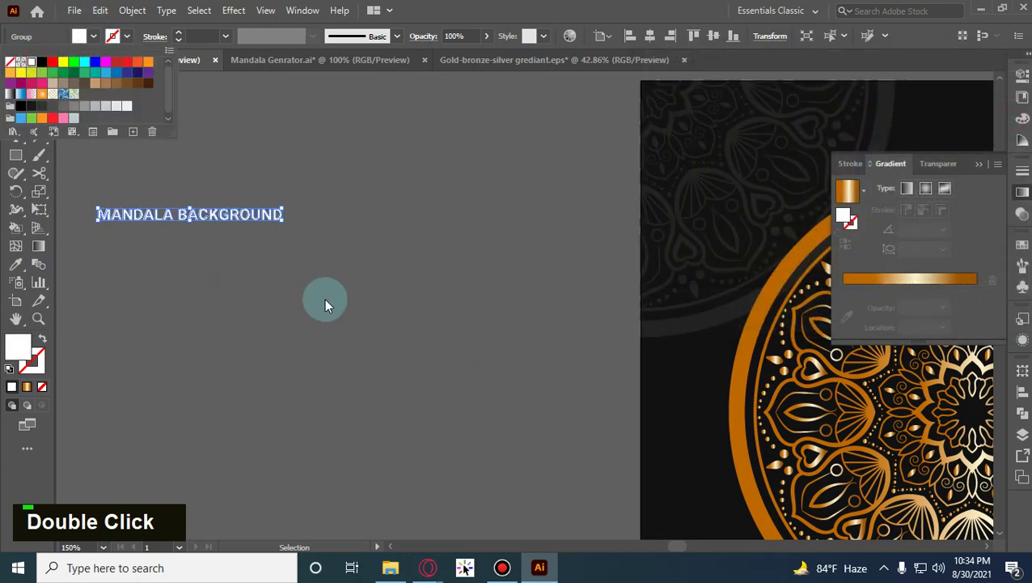
Move the MANDALA BACKGROUND lettering onto the artwork, in the empty area below the gold mandala.
{"action": "scroll", "coordinate": [342, 338], "scroll_direction": "down", "scroll_amount": 5}
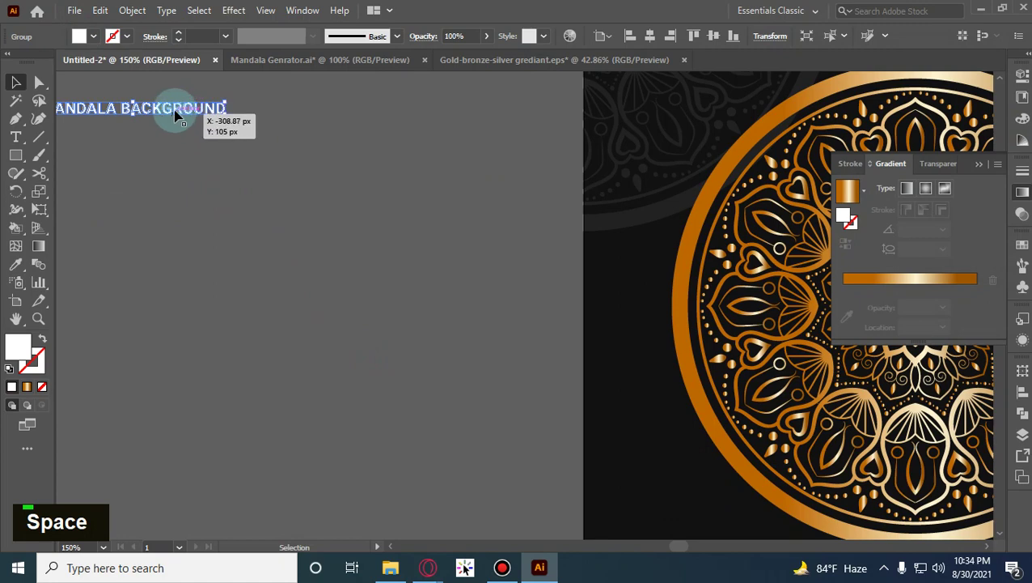
{"action": "left_click_drag", "start_coordinate": [175, 116], "coordinate": [404, 255]}
{"action": "key", "text": "space"}
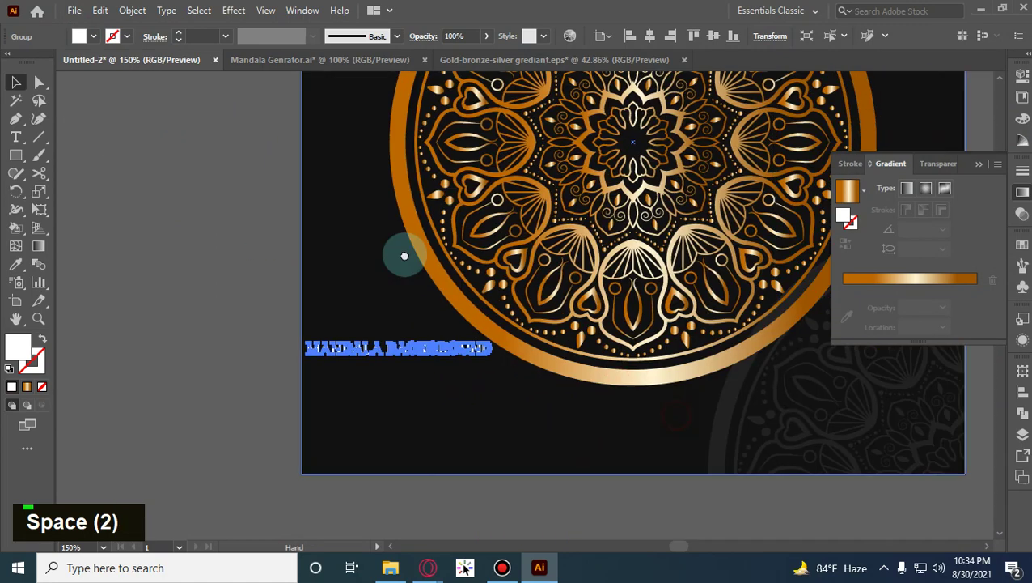
{"action": "left_click_drag", "start_coordinate": [437, 350], "coordinate": [689, 455]}
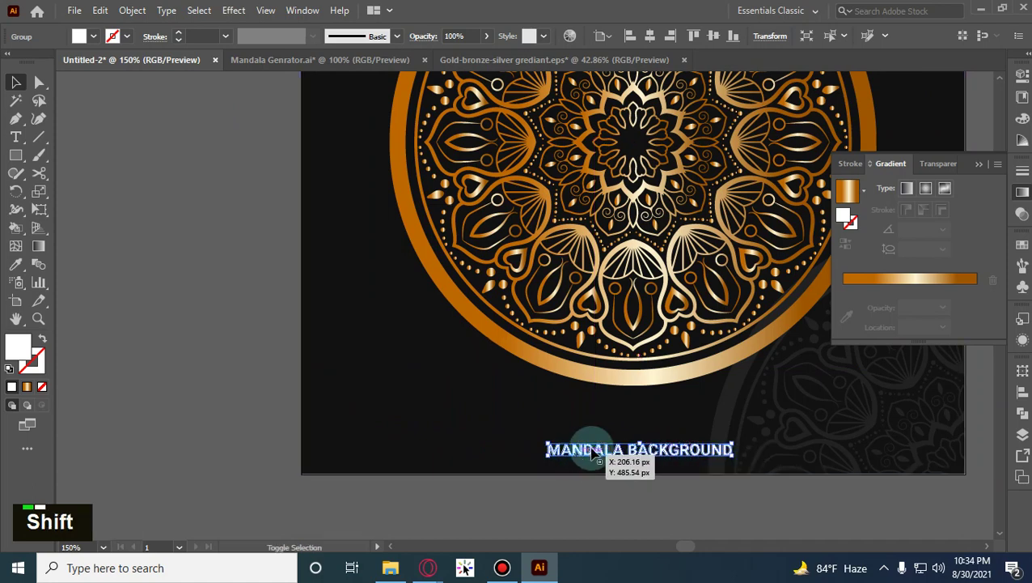
Enlarge the MANDALA BACKGROUND lettering proportionally and center it horizontally on the artboard.
{"action": "left_click_drag", "start_coordinate": [547, 446], "coordinate": [496, 418]}
{"action": "double_click", "coordinate": [632, 37]}
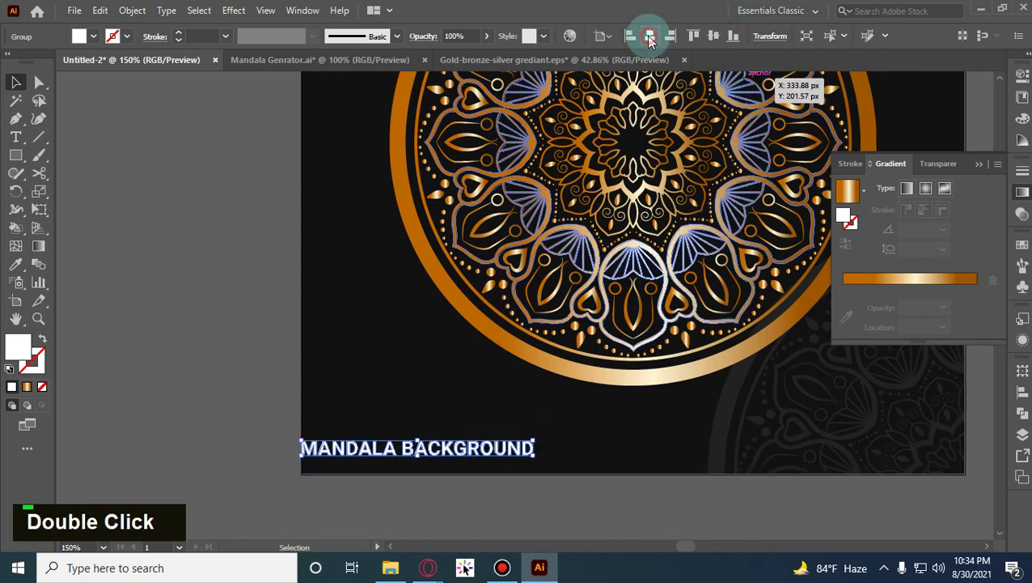
{"action": "left_click", "coordinate": [651, 35]}
{"action": "left_click", "coordinate": [222, 283]}
{"action": "scroll", "coordinate": [222, 283], "scroll_direction": "down", "scroll_amount": 2}
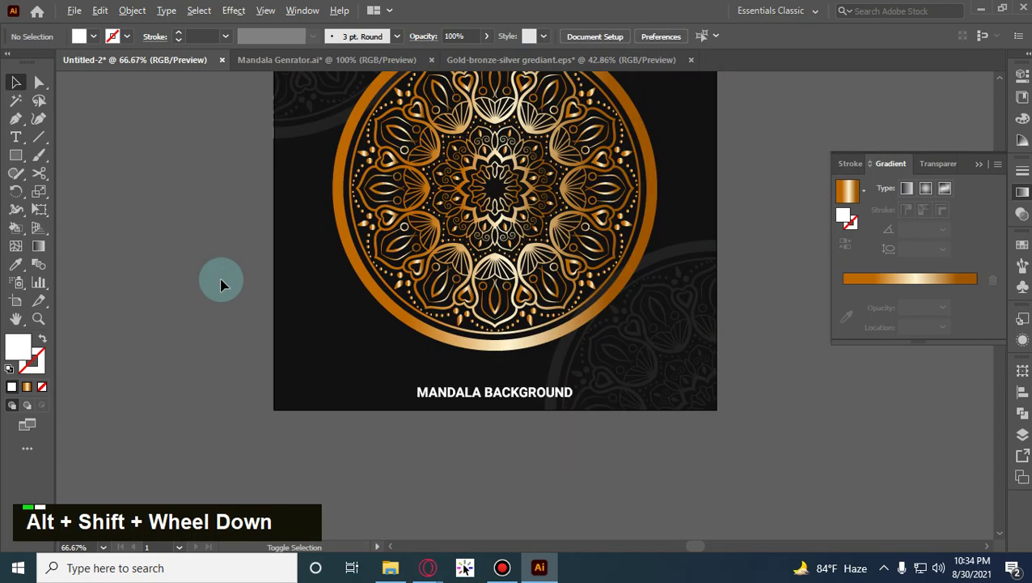
{"action": "scroll", "coordinate": [566, 405], "scroll_direction": "up", "scroll_amount": 1}
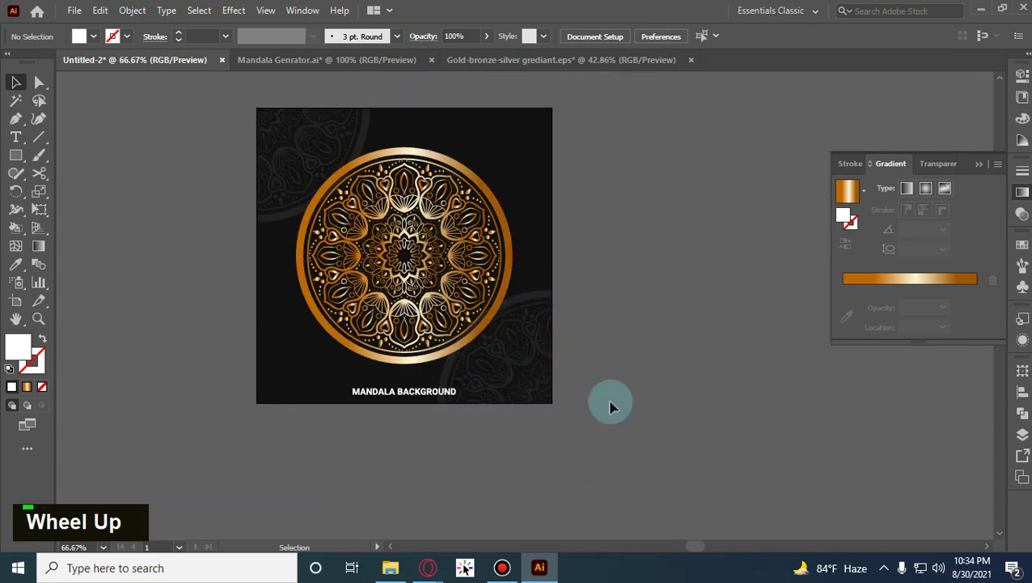
Set the lower-right corner mandala inside the clip group to 40% opacity and leave isolation mode.
{"action": "left_click", "coordinate": [550, 326]}
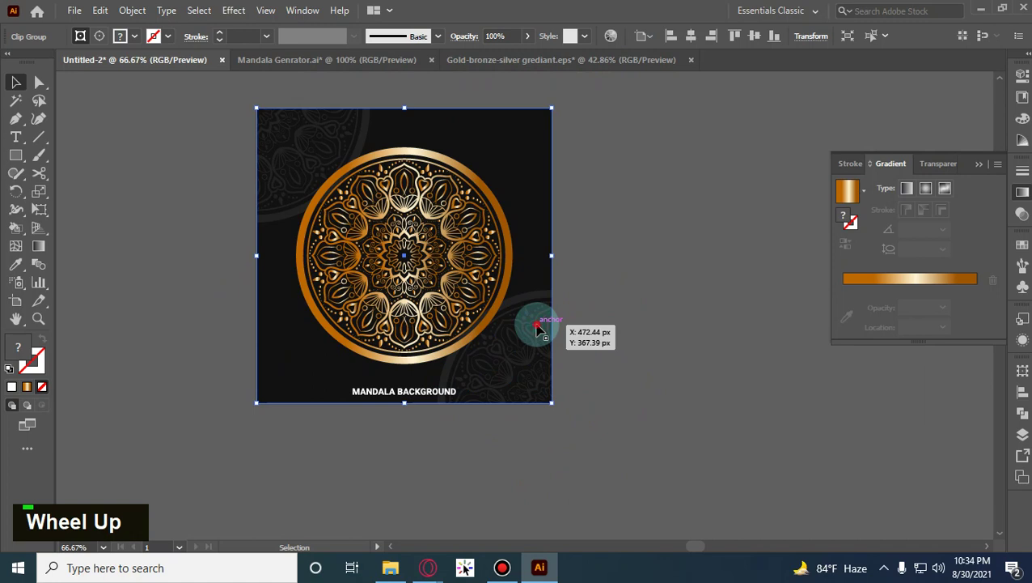
{"action": "double_click", "coordinate": [538, 327]}
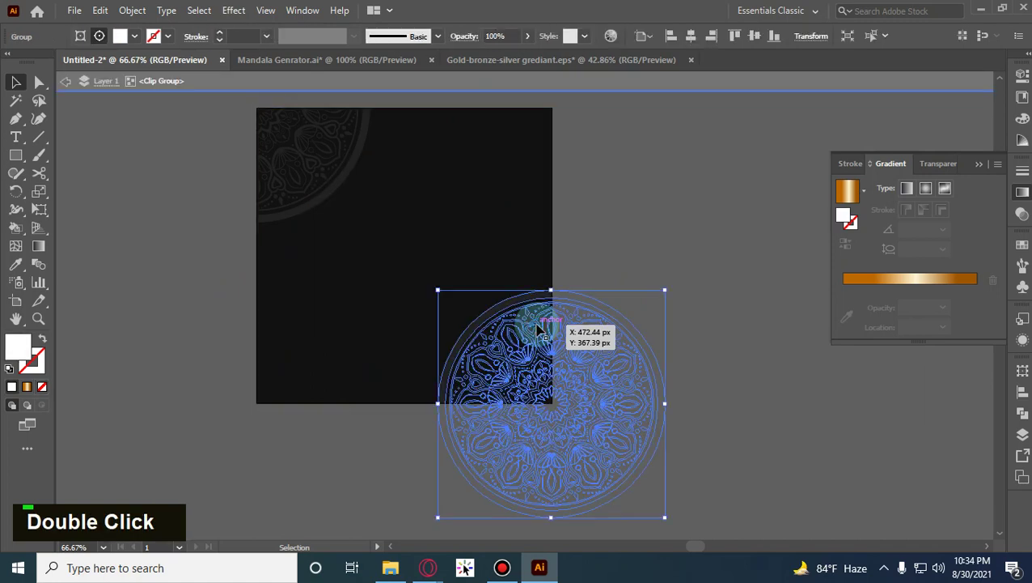
{"action": "left_click", "coordinate": [527, 38]}
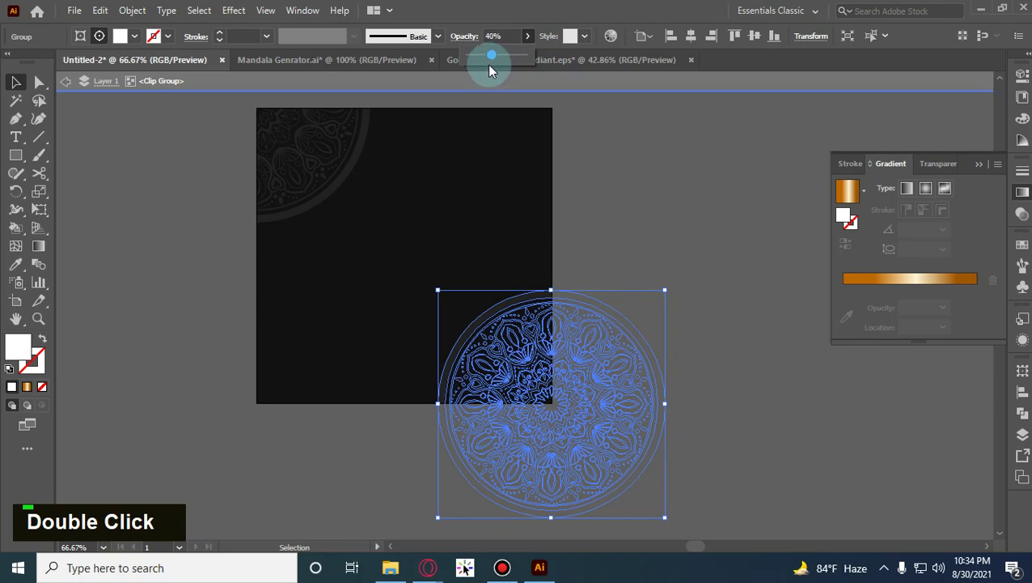
{"action": "double_click", "coordinate": [599, 222]}
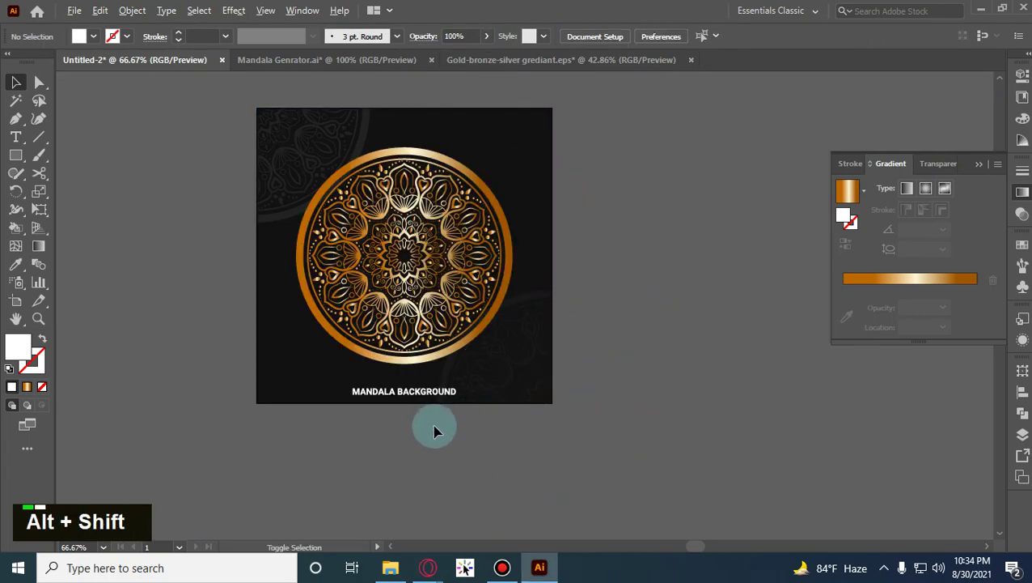
Scale the title lettering up proportionally from its center to about 236 px wide.
{"action": "scroll", "coordinate": [429, 417], "scroll_direction": "up", "scroll_amount": 1}
{"action": "left_click", "coordinate": [396, 378]}
{"action": "left_click", "coordinate": [394, 372], "text": "shift"}
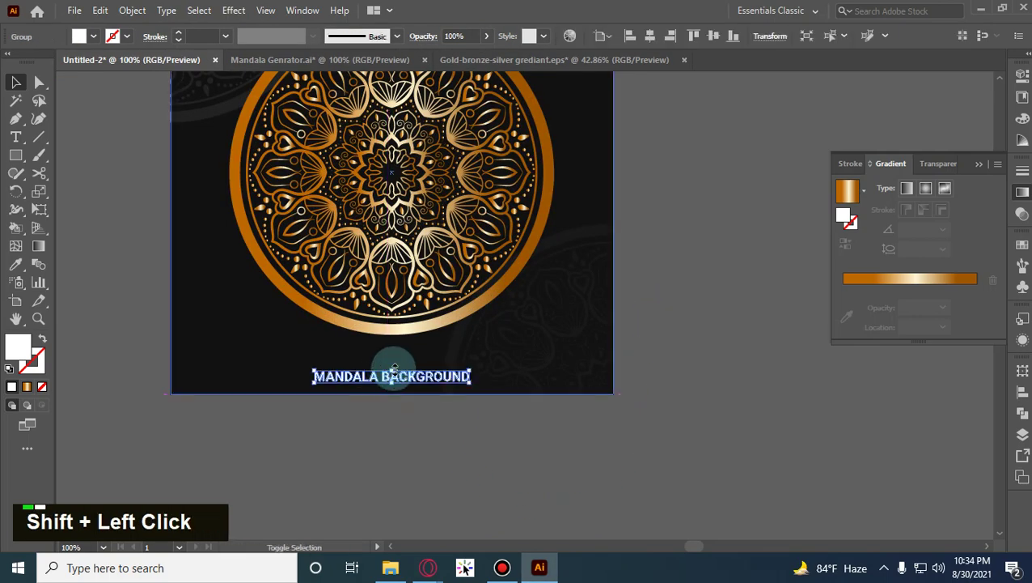
{"action": "left_click", "coordinate": [392, 370], "text": "shift"}
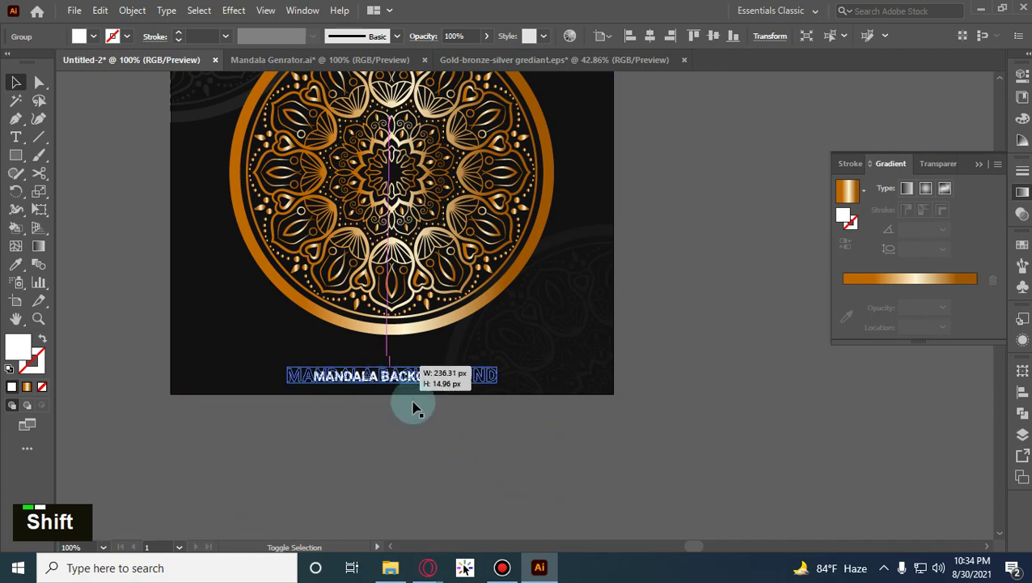
{"action": "double_click", "coordinate": [426, 440]}
{"action": "scroll", "coordinate": [499, 398], "scroll_direction": "up", "scroll_amount": 1}
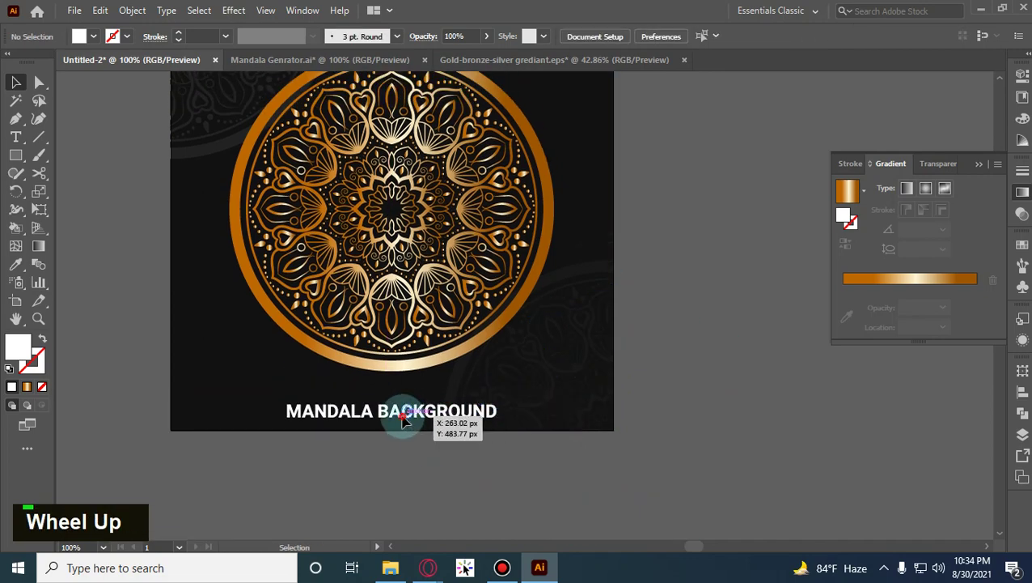
Nudge the title lettering slightly upward from the artboard's bottom edge and deselect it.
{"action": "left_click", "coordinate": [406, 420], "text": "shift"}
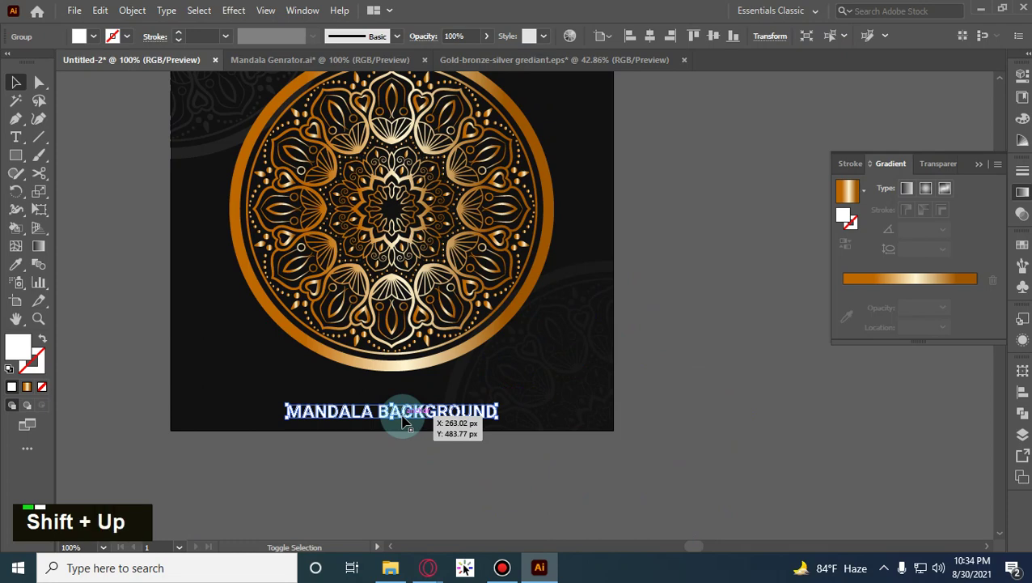
{"action": "key", "text": "shift+Up"}
{"action": "key", "text": "shift+Down"}
{"action": "key", "text": "Up"}
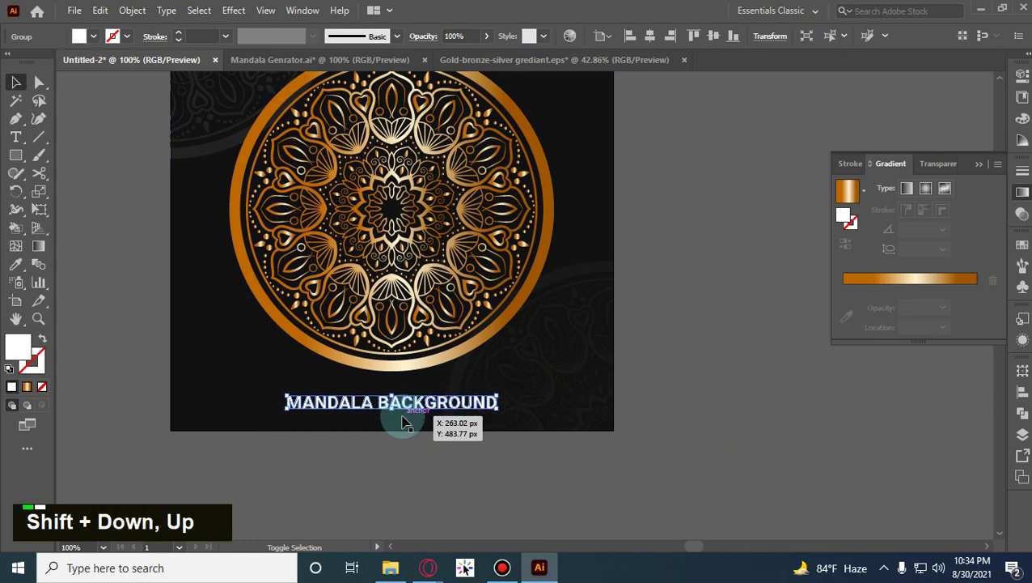
{"action": "left_click", "coordinate": [744, 335]}
{"action": "scroll", "coordinate": [724, 372], "scroll_direction": "down", "scroll_amount": 1}
{"action": "left_click_drag", "start_coordinate": [724, 371], "coordinate": [617, 389]}
{"action": "scroll", "coordinate": [619, 392], "scroll_direction": "up", "scroll_amount": 1}
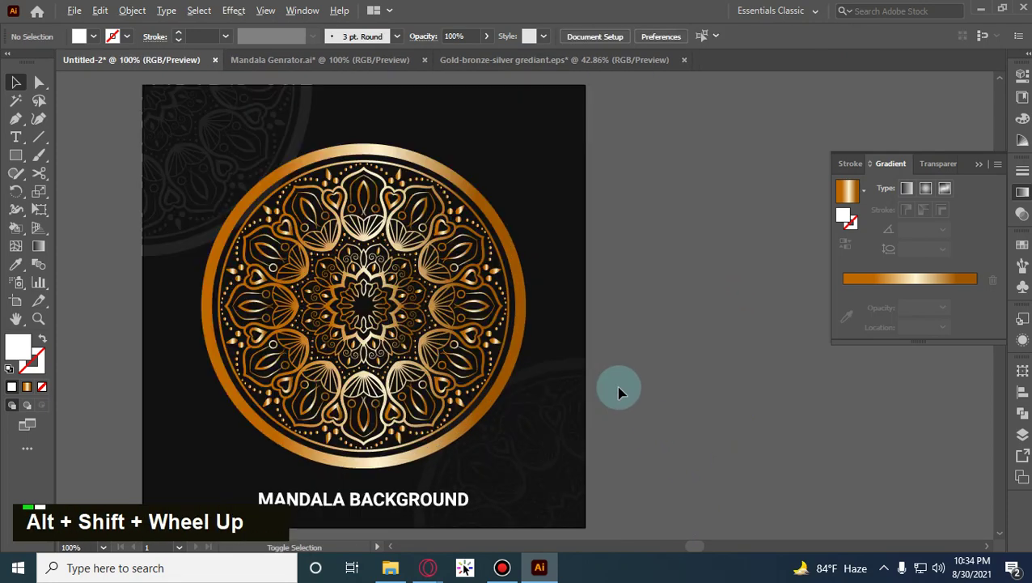
{"action": "left_click_drag", "start_coordinate": [685, 426], "coordinate": [703, 405]}
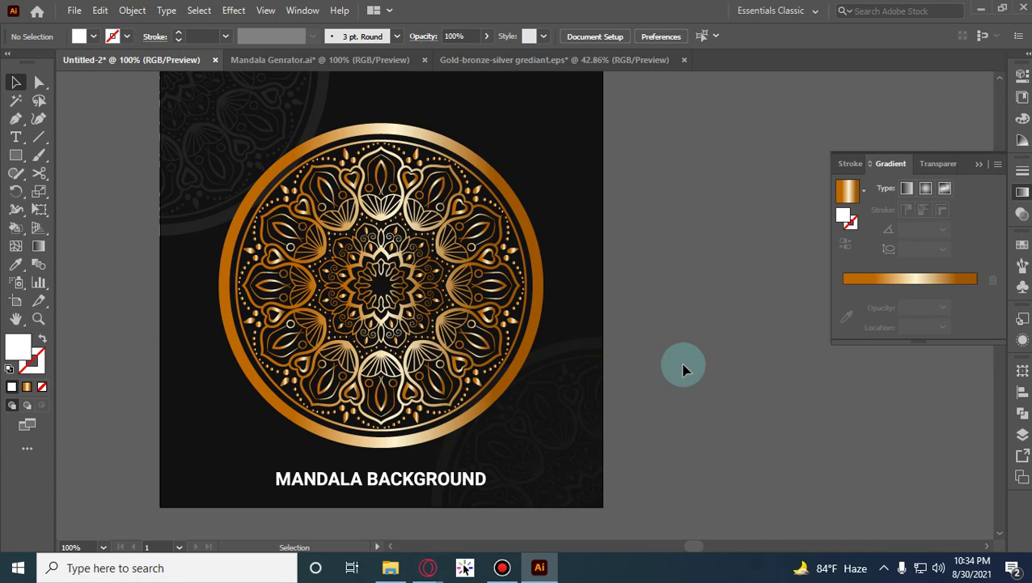
{"action": "scroll", "coordinate": [696, 213], "scroll_direction": "up", "scroll_amount": 2}
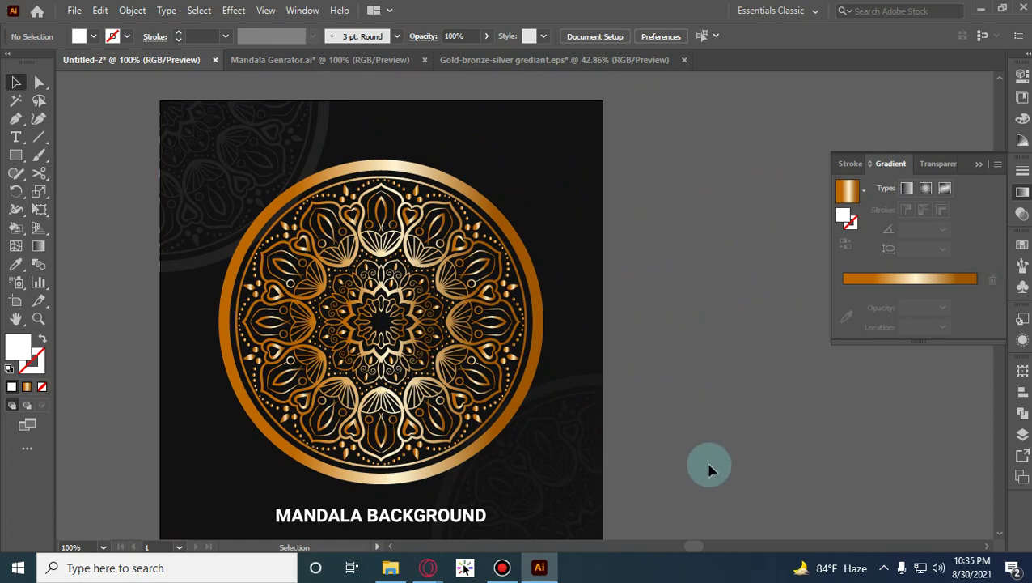
{"action": "left_click", "coordinate": [501, 568]}
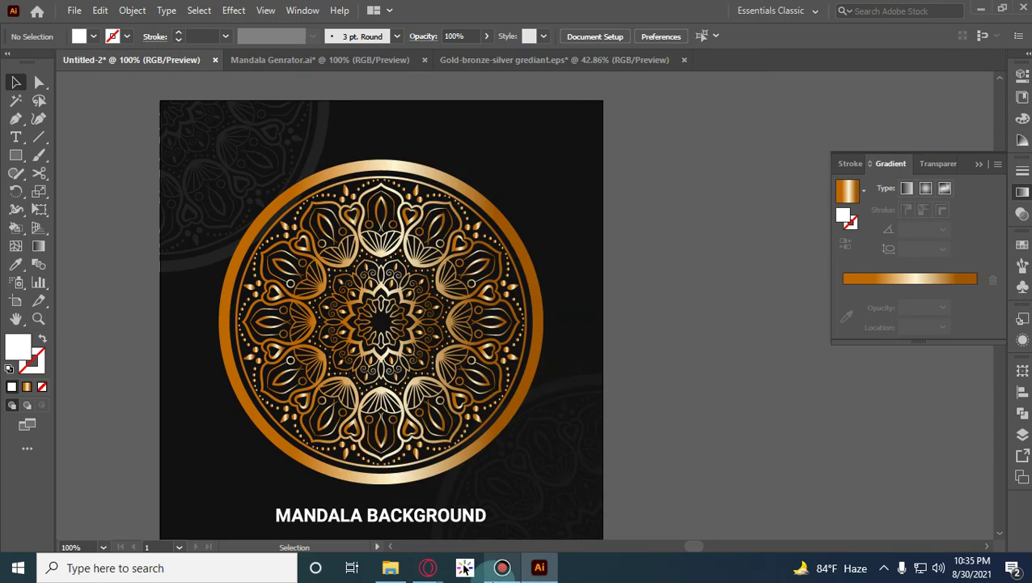
{"action": "scroll", "coordinate": [670, 454], "scroll_direction": "down", "scroll_amount": 1}
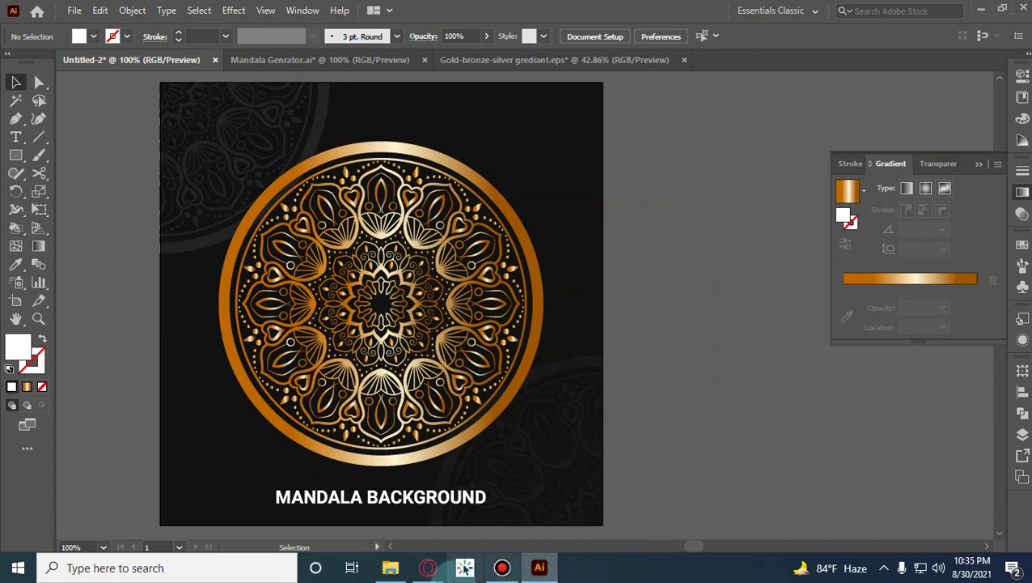
Switch to the Opera browser and open the Freepik and Pikbest sites in separate tabs.
{"action": "mouse_move", "coordinate": [431, 571]}
{"action": "left_click", "coordinate": [397, 495]}
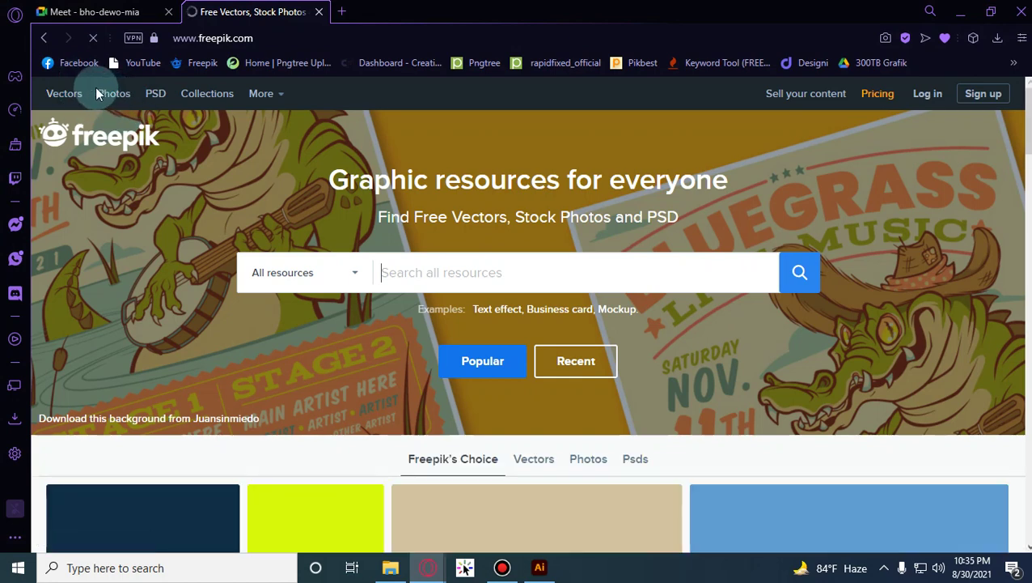
{"action": "left_click", "coordinate": [342, 12]}
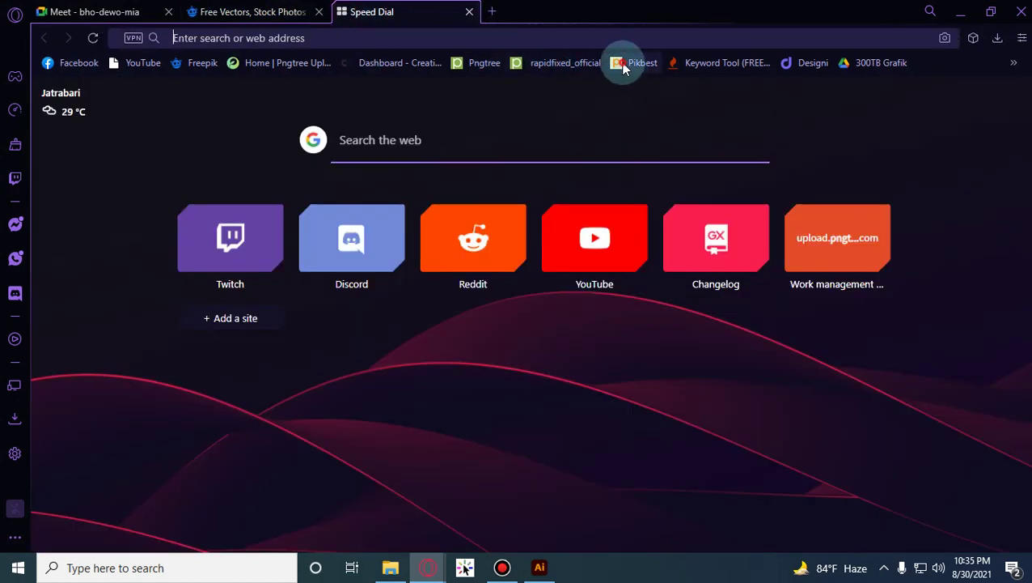
{"action": "left_click", "coordinate": [635, 63]}
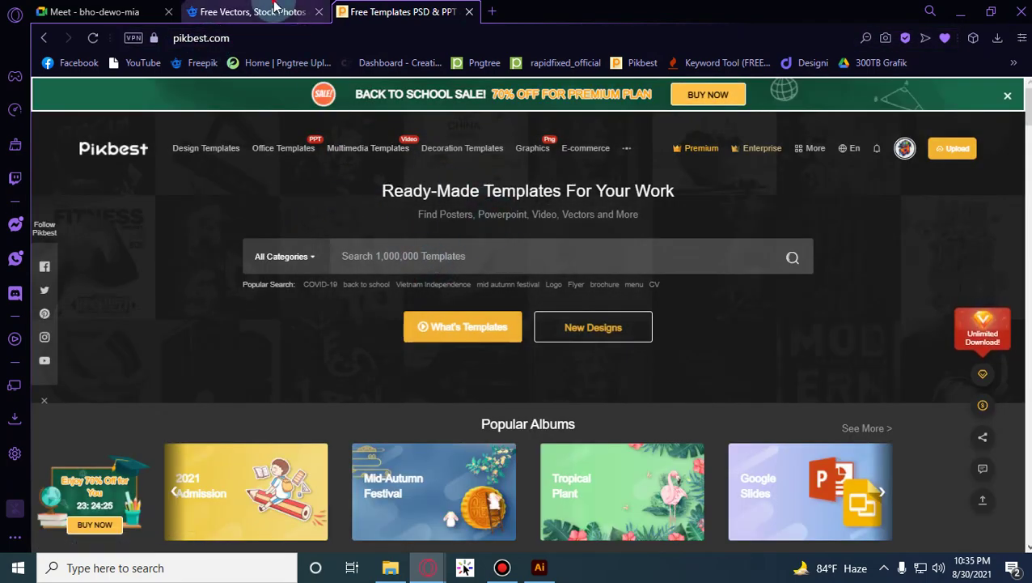
Return to the Freepik site and search its resources for "golden color".
{"action": "left_click", "coordinate": [251, 11]}
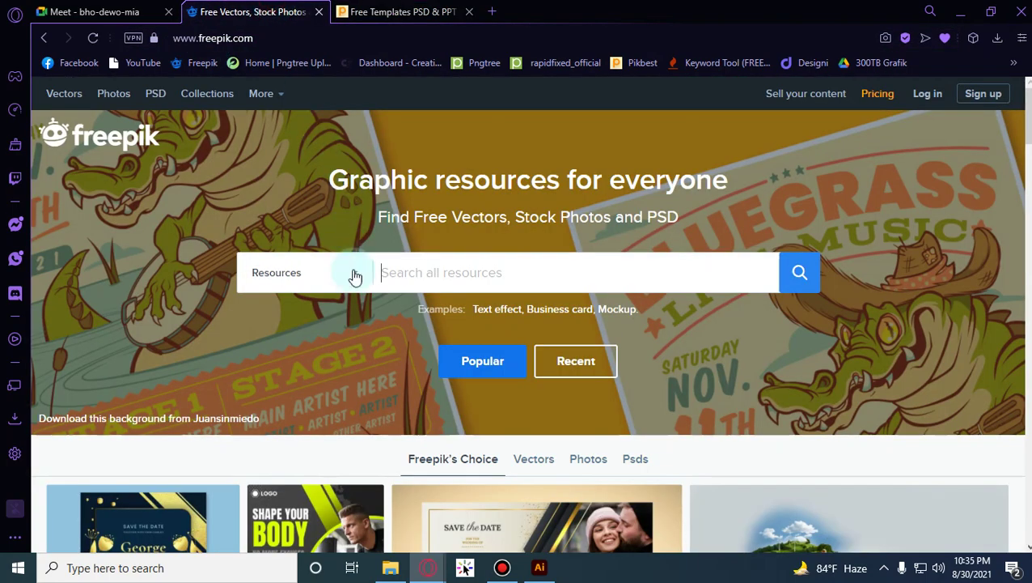
{"action": "left_click", "coordinate": [431, 260]}
{"action": "type", "text": "golden "}
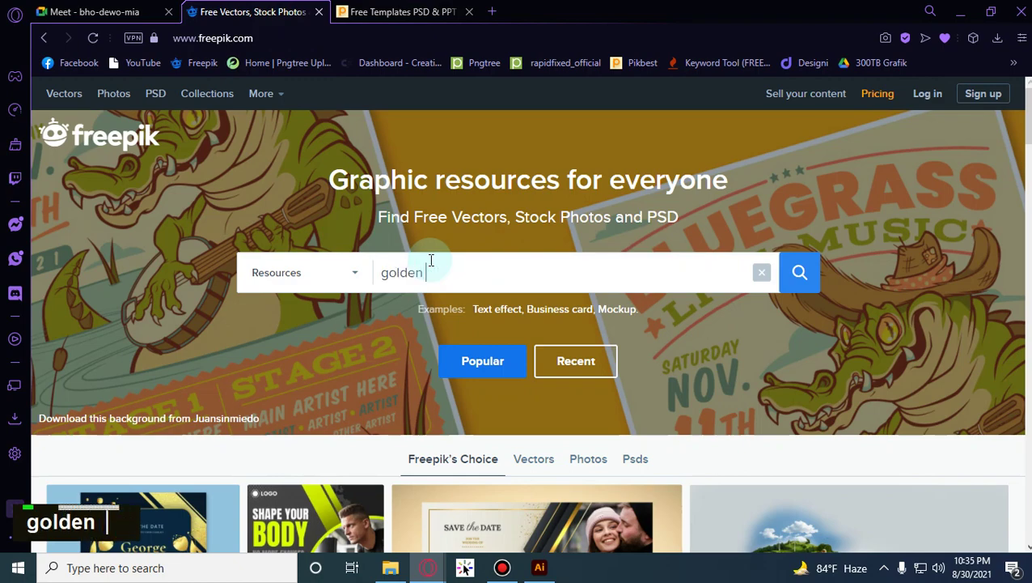
{"action": "type", "text": "color"}
{"action": "key", "text": "Return"}
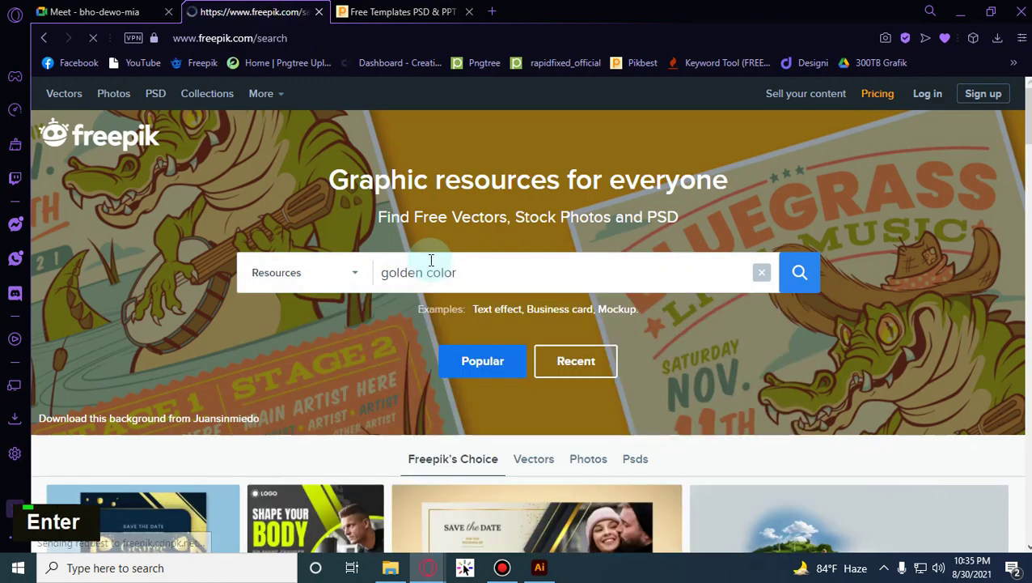
Examine the "golden color" search results for gold gradient swatch sets, dismissing the promotional offer.
{"action": "scroll", "coordinate": [490, 283], "scroll_direction": "down", "scroll_amount": 2}
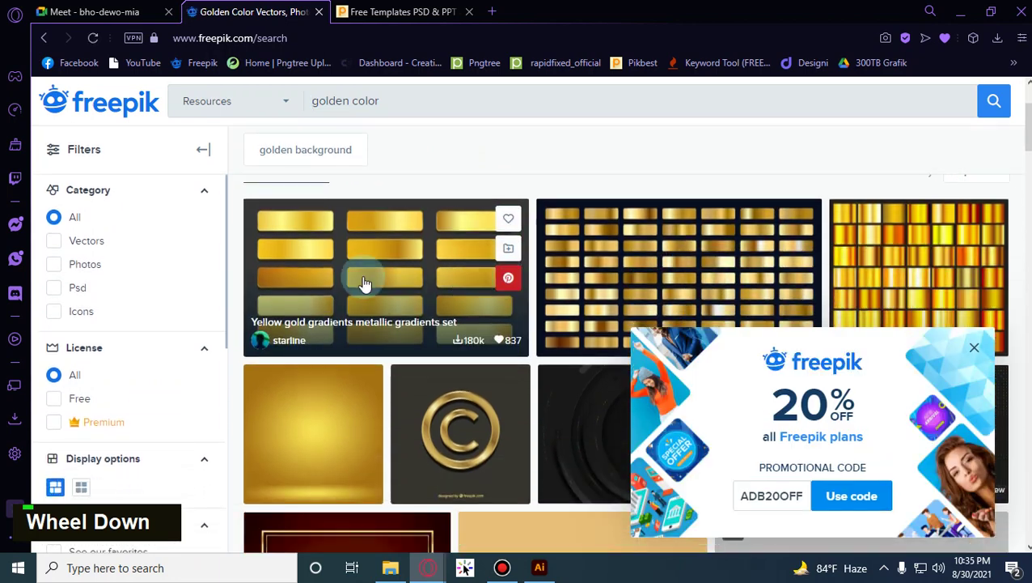
{"action": "scroll", "coordinate": [518, 267], "scroll_direction": "down", "scroll_amount": 1}
{"action": "scroll", "coordinate": [514, 261], "scroll_direction": "up", "scroll_amount": 1}
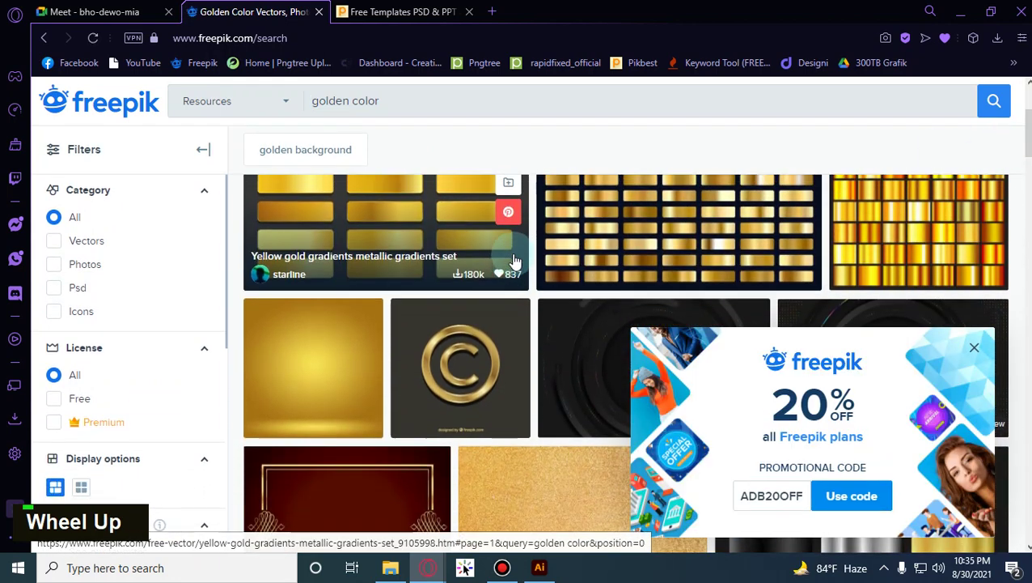
{"action": "scroll", "coordinate": [486, 263], "scroll_direction": "up", "scroll_amount": 1}
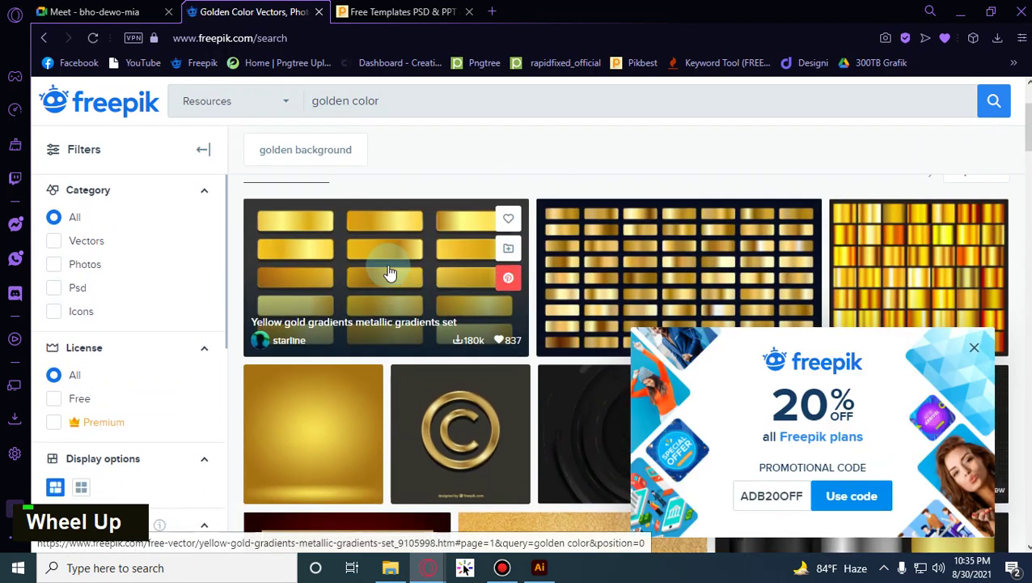
{"action": "left_click", "coordinate": [974, 347]}
{"action": "scroll", "coordinate": [588, 342], "scroll_direction": "down", "scroll_amount": 1}
{"action": "scroll", "coordinate": [587, 343], "scroll_direction": "down", "scroll_amount": 3}
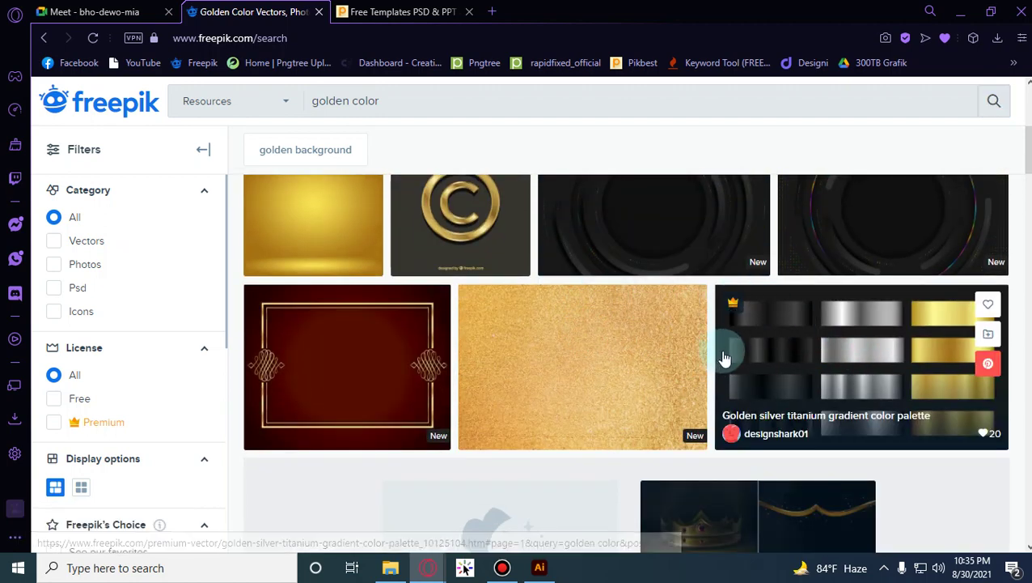
{"action": "scroll", "coordinate": [473, 315], "scroll_direction": "down", "scroll_amount": 1}
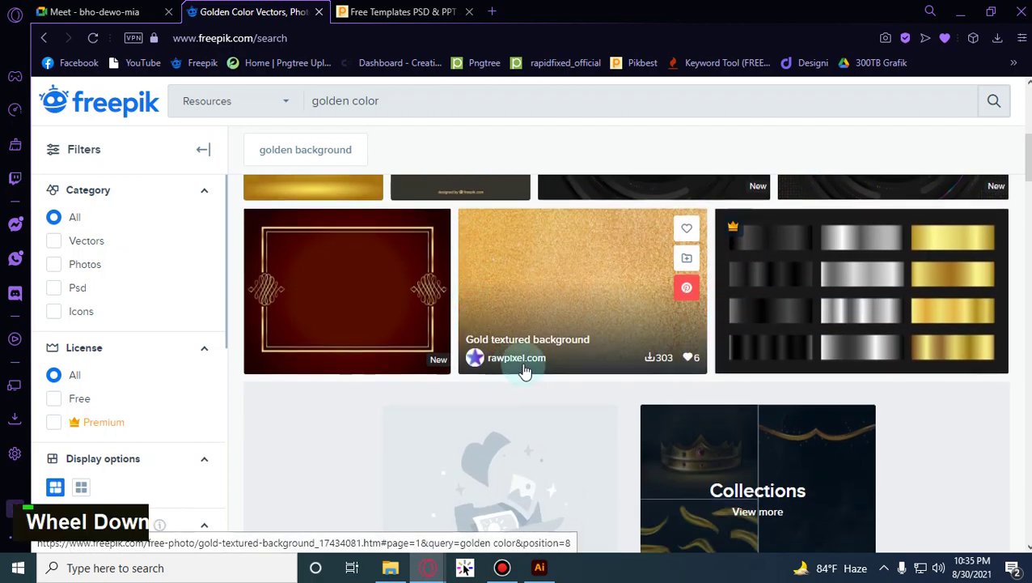
{"action": "scroll", "coordinate": [524, 370], "scroll_direction": "up", "scroll_amount": 4}
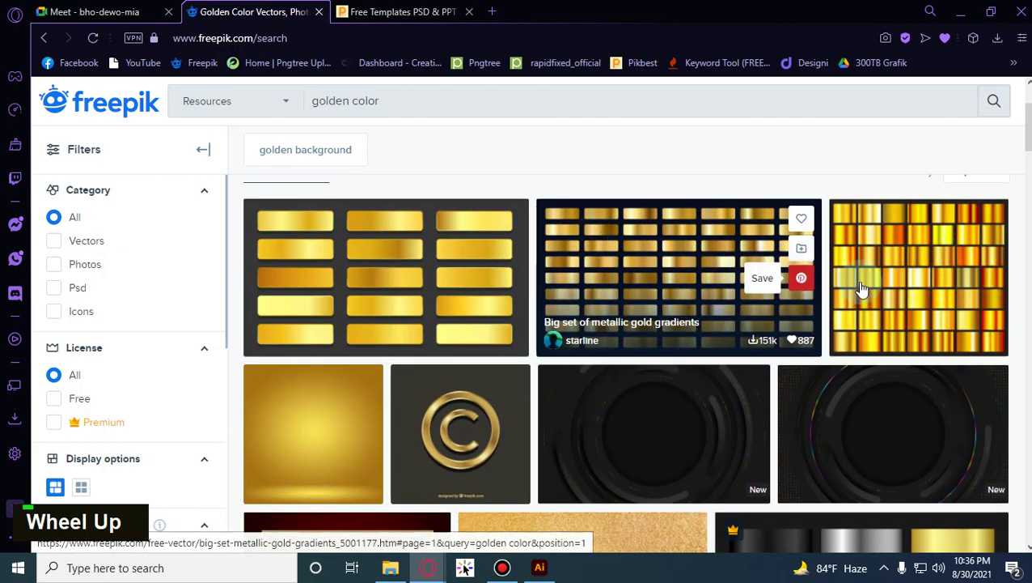
{"action": "scroll", "coordinate": [866, 289], "scroll_direction": "down", "scroll_amount": 10}
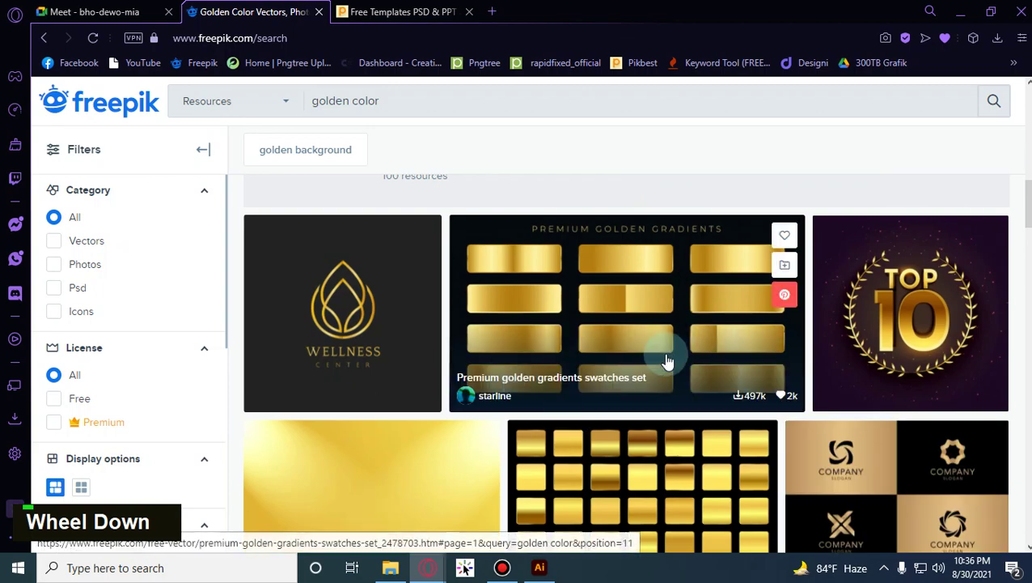
{"action": "scroll", "coordinate": [655, 360], "scroll_direction": "down", "scroll_amount": 4}
{"action": "scroll", "coordinate": [631, 340], "scroll_direction": "up", "scroll_amount": 2}
{"action": "scroll", "coordinate": [599, 308], "scroll_direction": "down", "scroll_amount": 1}
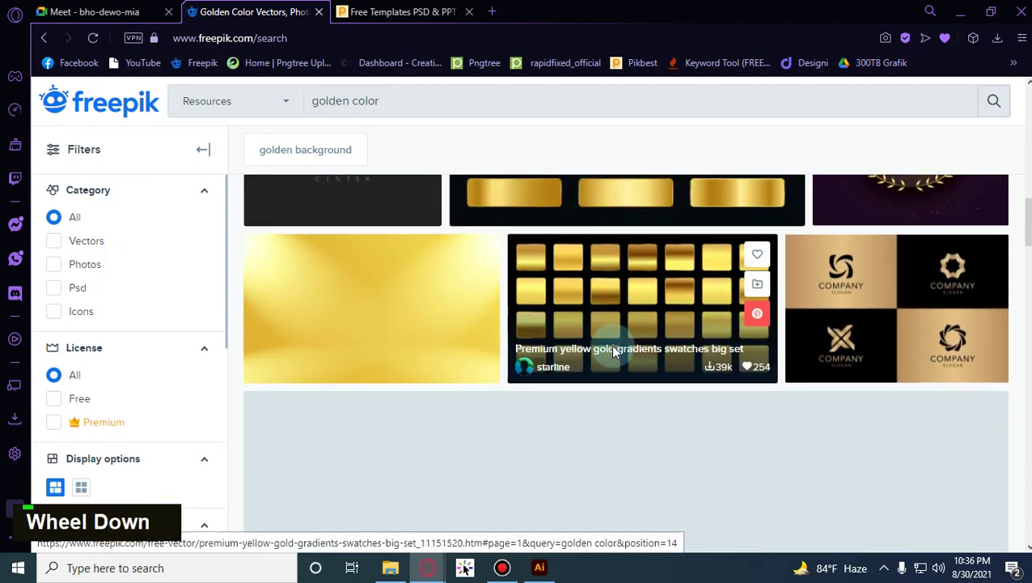
{"action": "scroll", "coordinate": [613, 350], "scroll_direction": "down", "scroll_amount": 6}
{"action": "scroll", "coordinate": [633, 398], "scroll_direction": "up", "scroll_amount": 1}
{"action": "scroll", "coordinate": [635, 402], "scroll_direction": "down", "scroll_amount": 3}
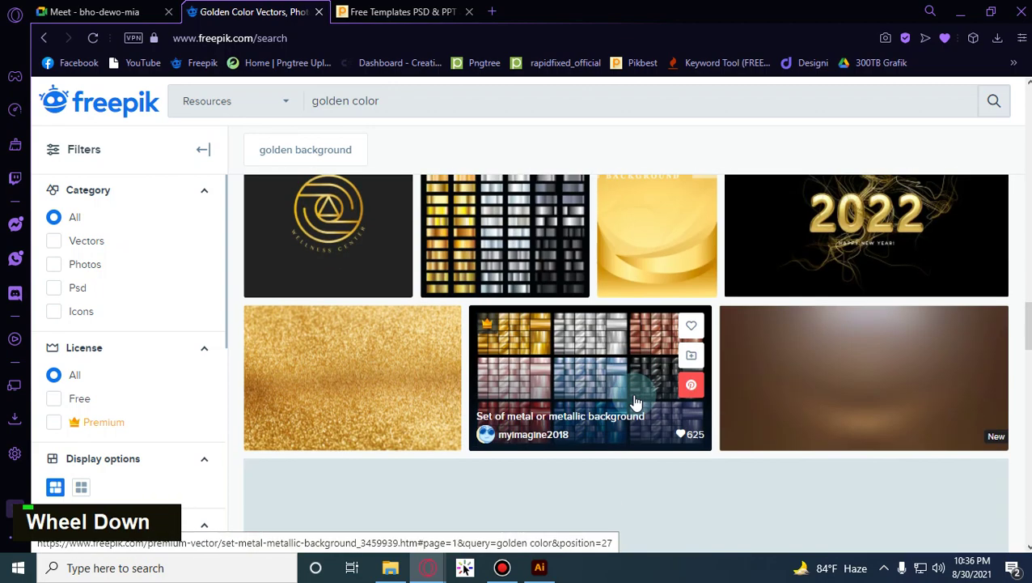
{"action": "scroll", "coordinate": [635, 402], "scroll_direction": "down", "scroll_amount": 8}
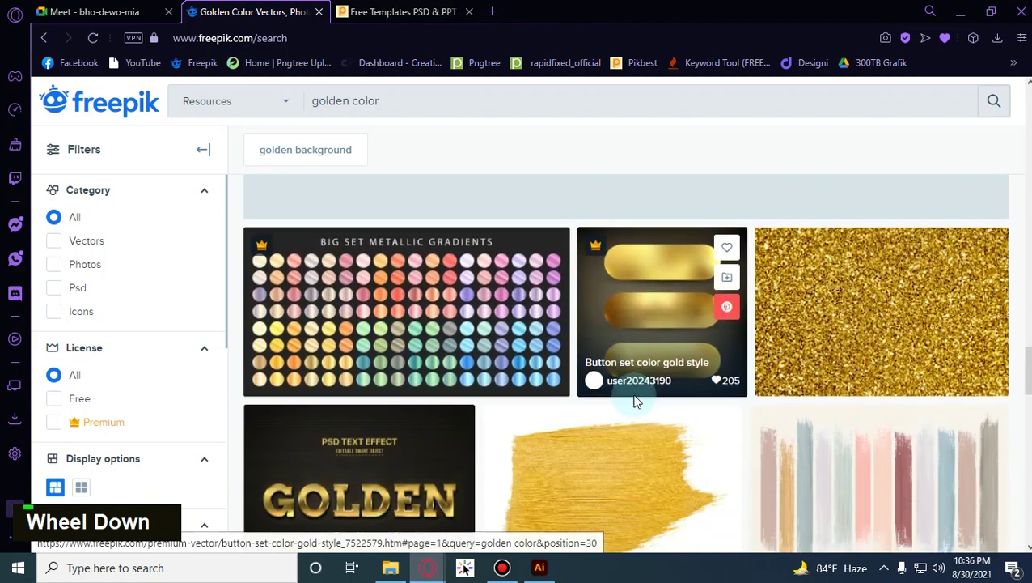
{"action": "scroll", "coordinate": [636, 402], "scroll_direction": "down", "scroll_amount": 10}
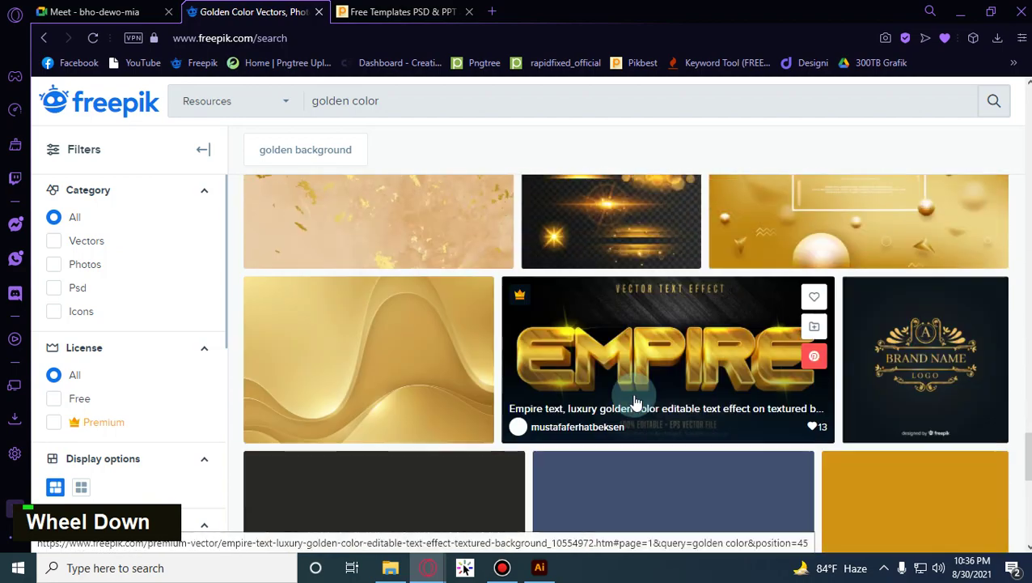
{"action": "scroll", "coordinate": [635, 402], "scroll_direction": "down", "scroll_amount": 3}
{"action": "scroll", "coordinate": [633, 399], "scroll_direction": "up", "scroll_amount": 15}
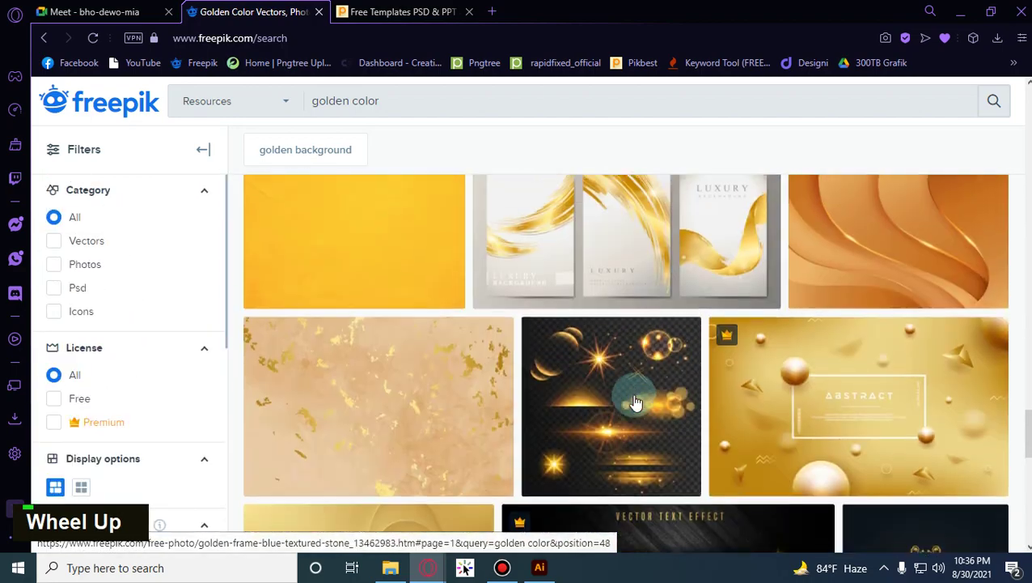
{"action": "scroll", "coordinate": [652, 398], "scroll_direction": "up", "scroll_amount": 6}
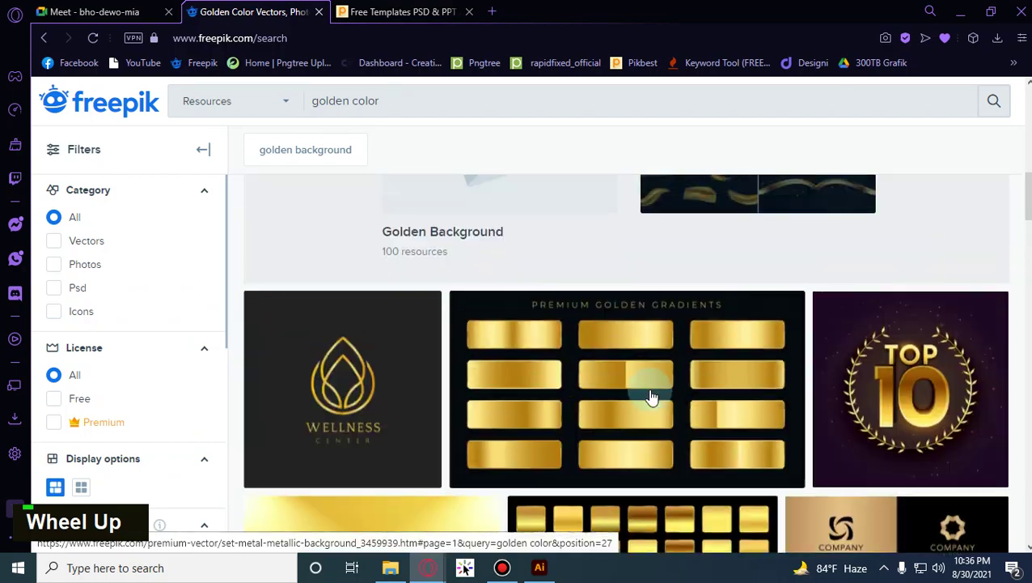
Open the "Premium yellow gold gradients swatches big set" resource and try to download it for free.
{"action": "scroll", "coordinate": [652, 397], "scroll_direction": "down", "scroll_amount": 1}
{"action": "scroll", "coordinate": [653, 397], "scroll_direction": "down", "scroll_amount": 2}
{"action": "left_click", "coordinate": [650, 392]}
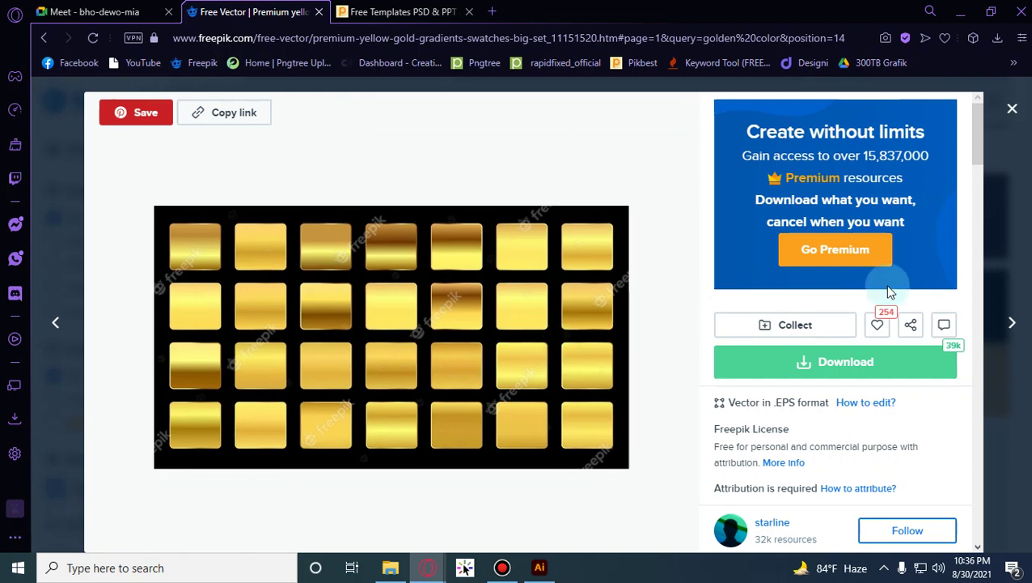
{"action": "left_click", "coordinate": [846, 369]}
{"action": "scroll", "coordinate": [825, 377], "scroll_direction": "down", "scroll_amount": 2}
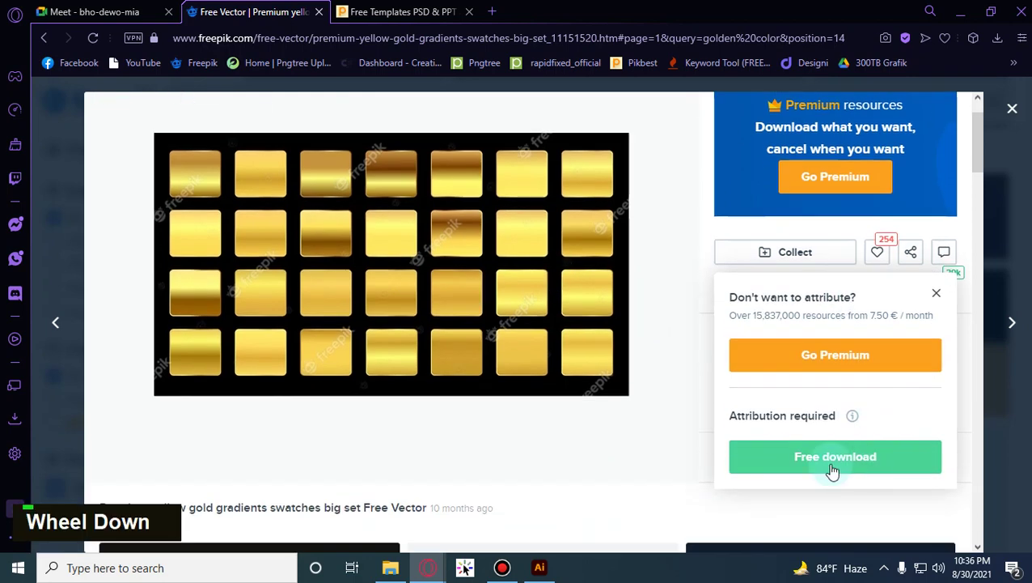
{"action": "left_click", "coordinate": [805, 382]}
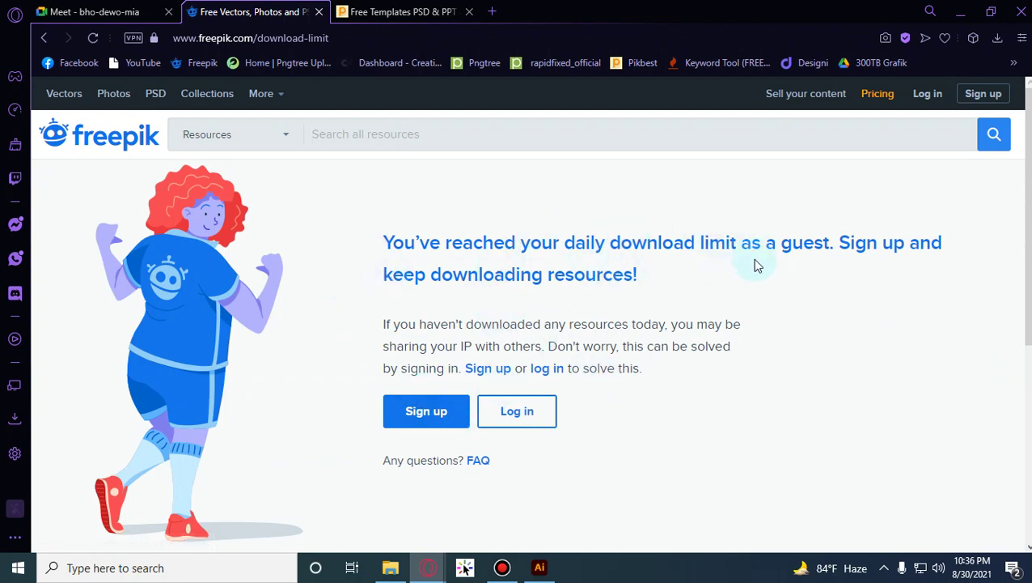
Log in to Freepik with a Google account.
{"action": "left_click", "coordinate": [524, 411]}
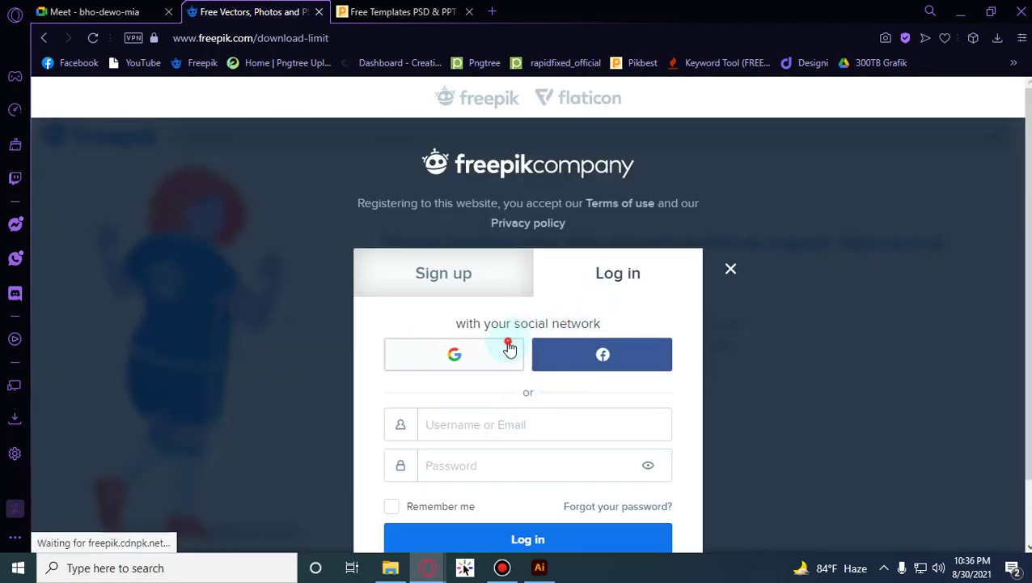
{"action": "left_click", "coordinate": [509, 348]}
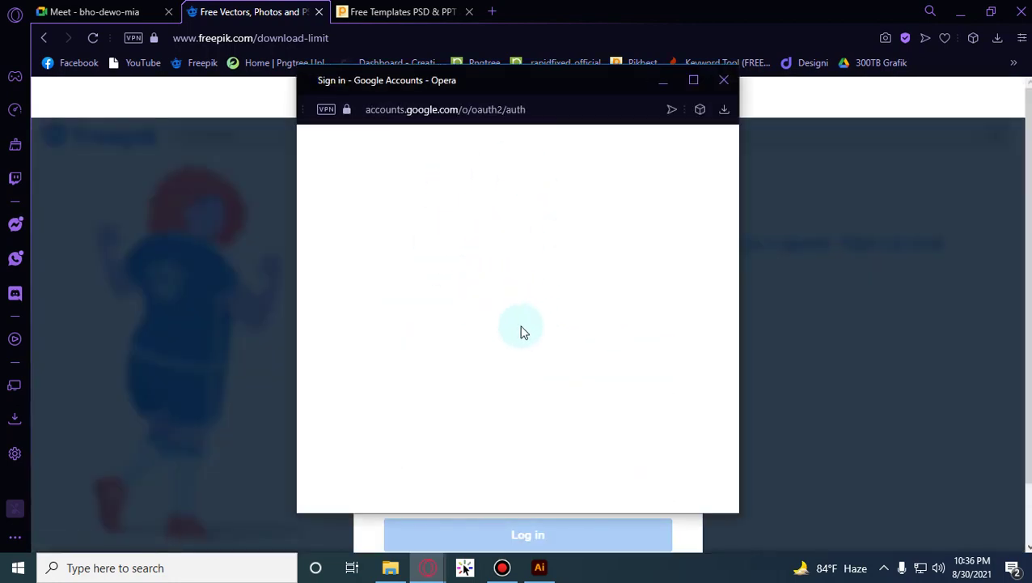
{"action": "left_click", "coordinate": [418, 343]}
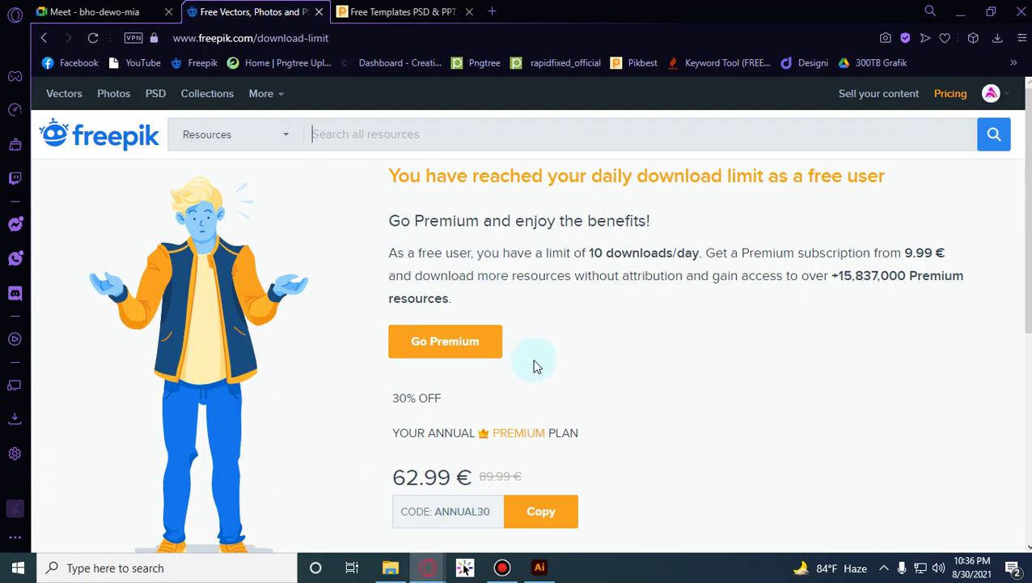
Return to the yellow gold swatches resource page and open the first related metallic gradients set.
{"action": "key", "text": "alt+Left"}
{"action": "scroll", "coordinate": [534, 366], "scroll_direction": "down", "scroll_amount": 2}
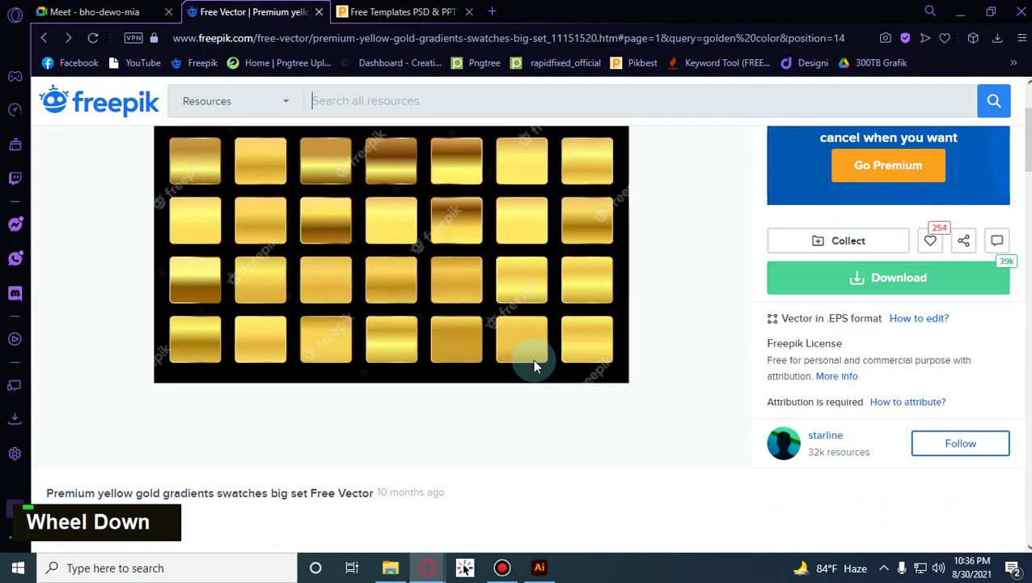
{"action": "scroll", "coordinate": [532, 360], "scroll_direction": "up", "scroll_amount": 2}
{"action": "scroll", "coordinate": [859, 276], "scroll_direction": "down", "scroll_amount": 2}
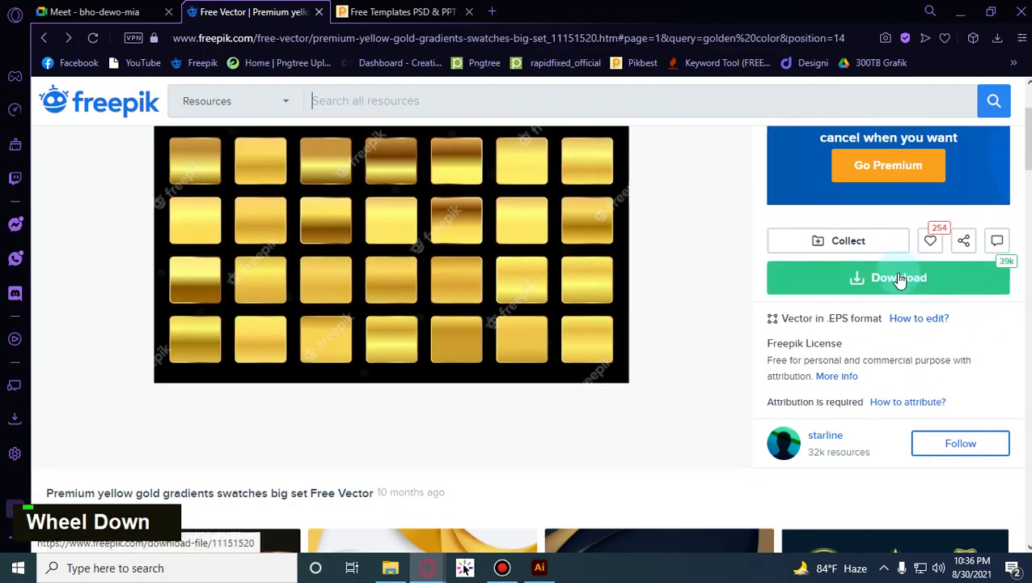
{"action": "scroll", "coordinate": [439, 415], "scroll_direction": "down", "scroll_amount": 4}
{"action": "left_click", "coordinate": [148, 312]}
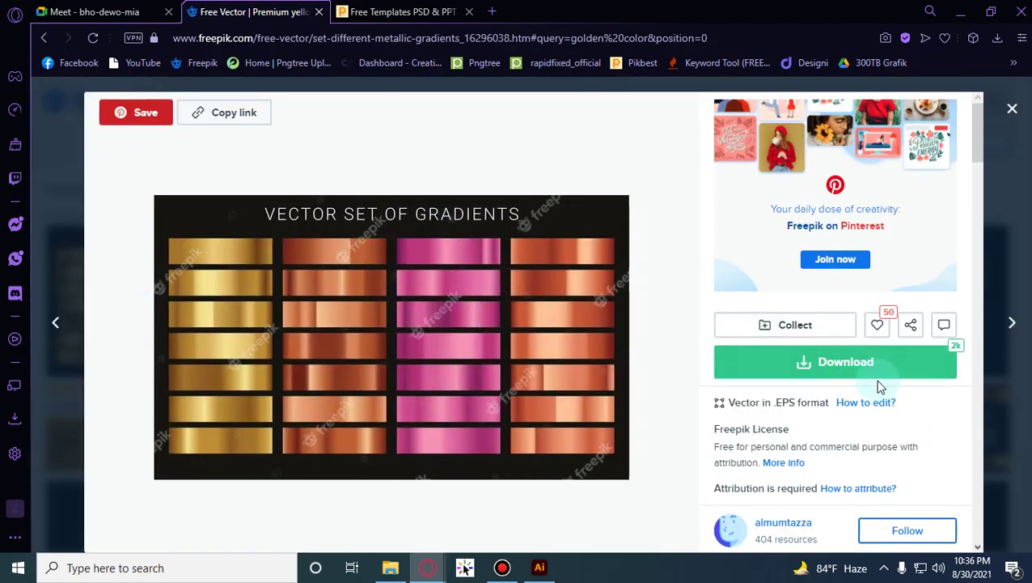
Download the "Vector Set of Gradients" resource with the free attribution option.
{"action": "left_click", "coordinate": [842, 370]}
{"action": "scroll", "coordinate": [861, 476], "scroll_direction": "down", "scroll_amount": 1}
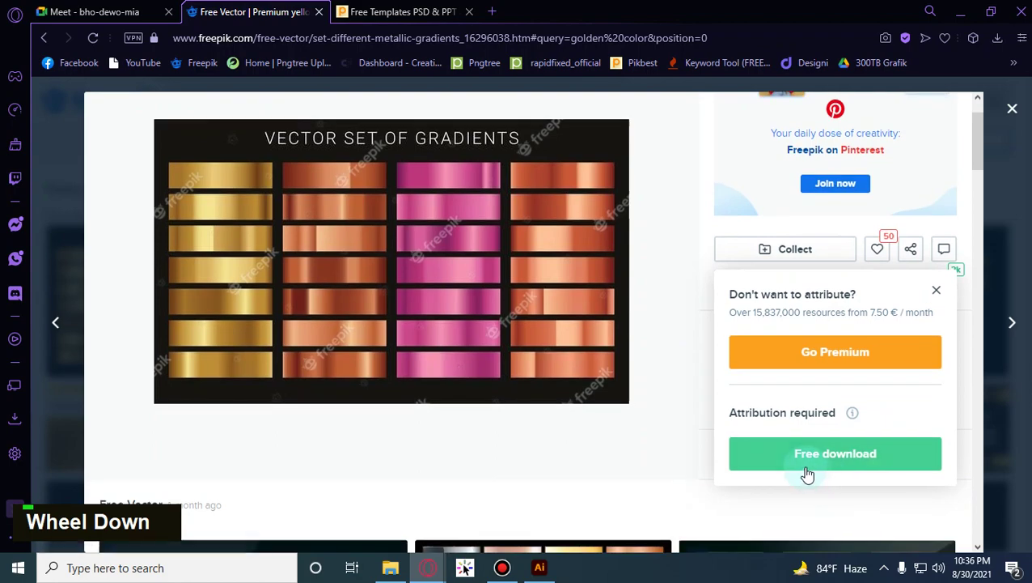
{"action": "left_click", "coordinate": [807, 473]}
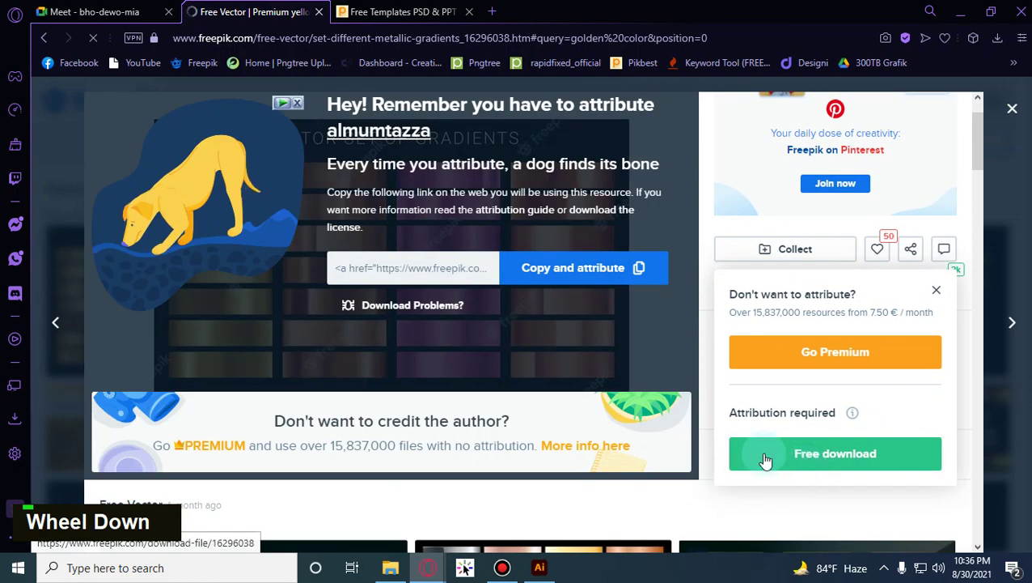
{"action": "left_click", "coordinate": [504, 353]}
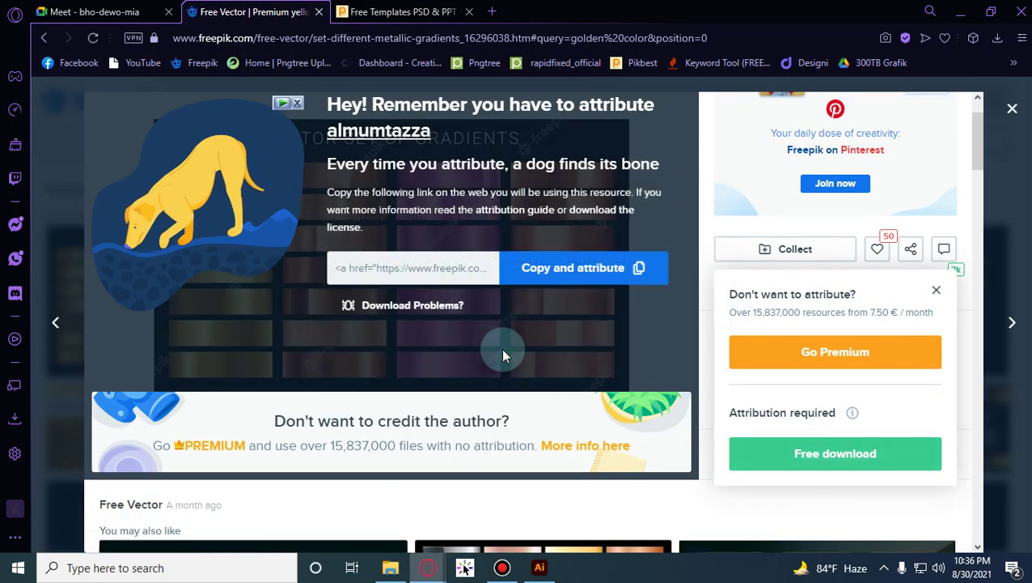
Switch to File Explorer and extract the set-different-metallic-gradients archive in place within the Compressed folder of Downloads.
{"action": "left_click", "coordinate": [402, 569]}
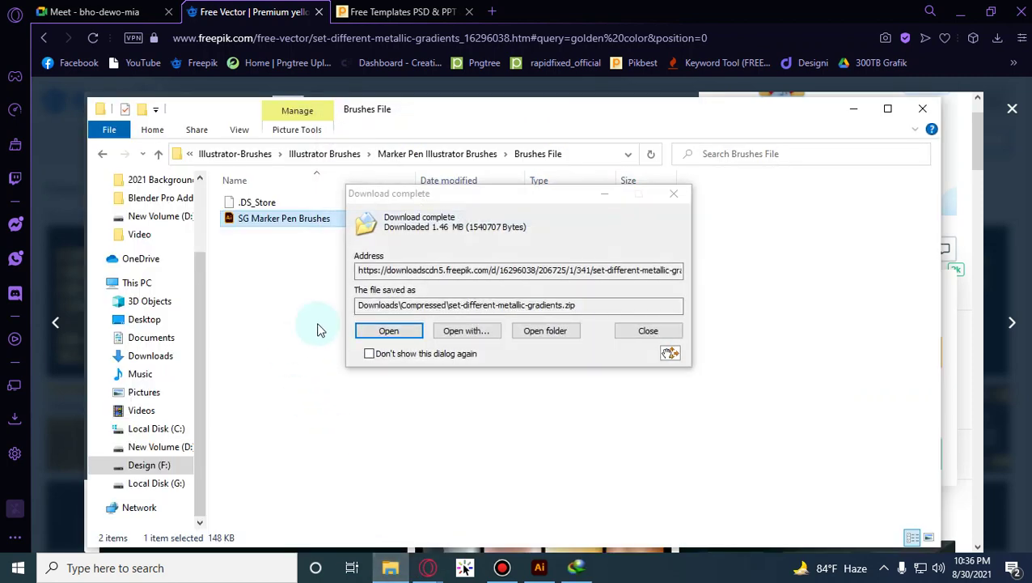
{"action": "left_click", "coordinate": [648, 331]}
{"action": "scroll", "coordinate": [116, 198], "scroll_direction": "up", "scroll_amount": 5}
{"action": "left_click", "coordinate": [141, 228]}
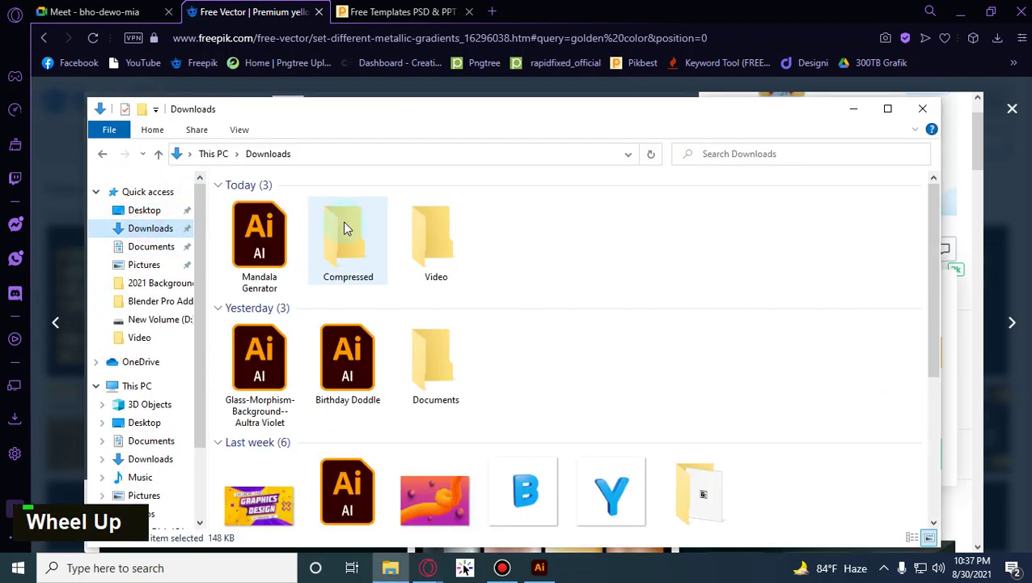
{"action": "double_click", "coordinate": [346, 243]}
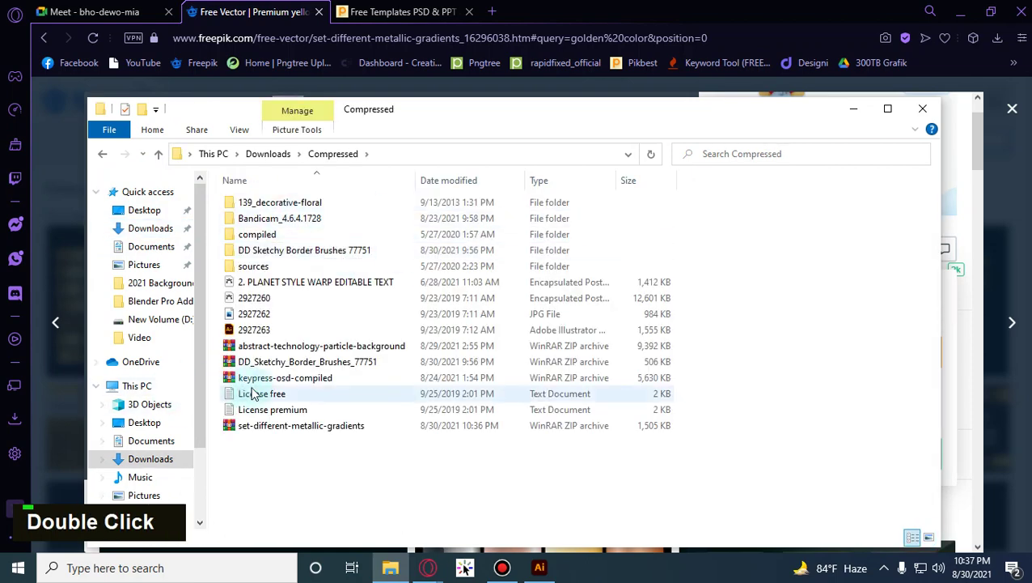
{"action": "right_click", "coordinate": [312, 426]}
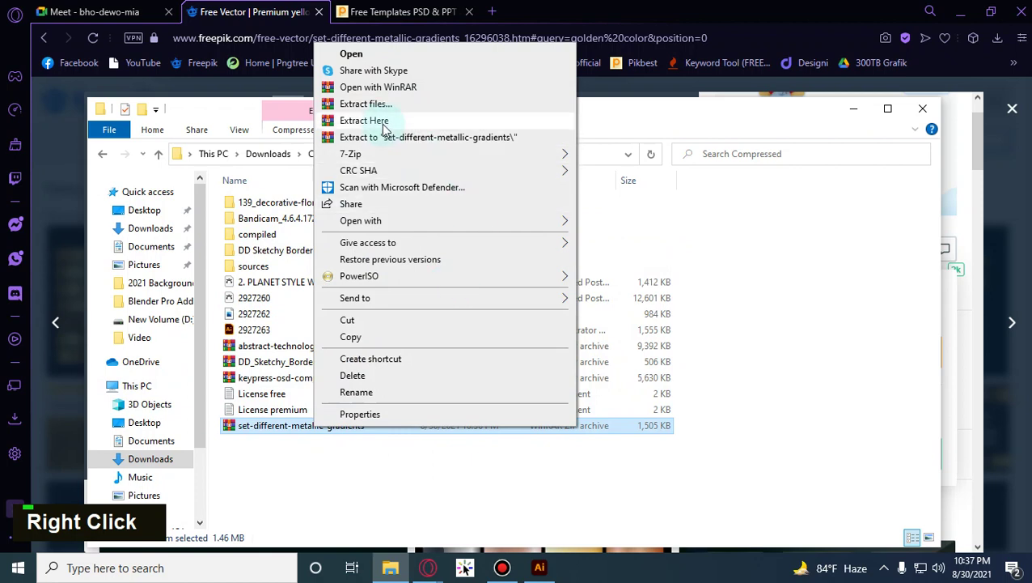
{"action": "left_click", "coordinate": [382, 123]}
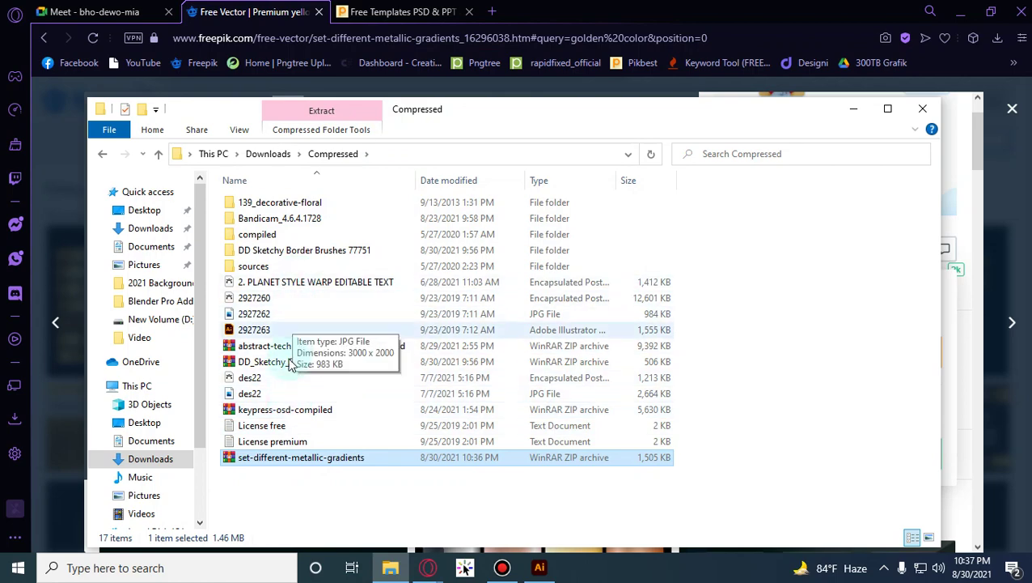
Preview the extracted des22 JPG, close it, and open the des22 EPS file as a new document in Illustrator.
{"action": "double_click", "coordinate": [282, 395]}
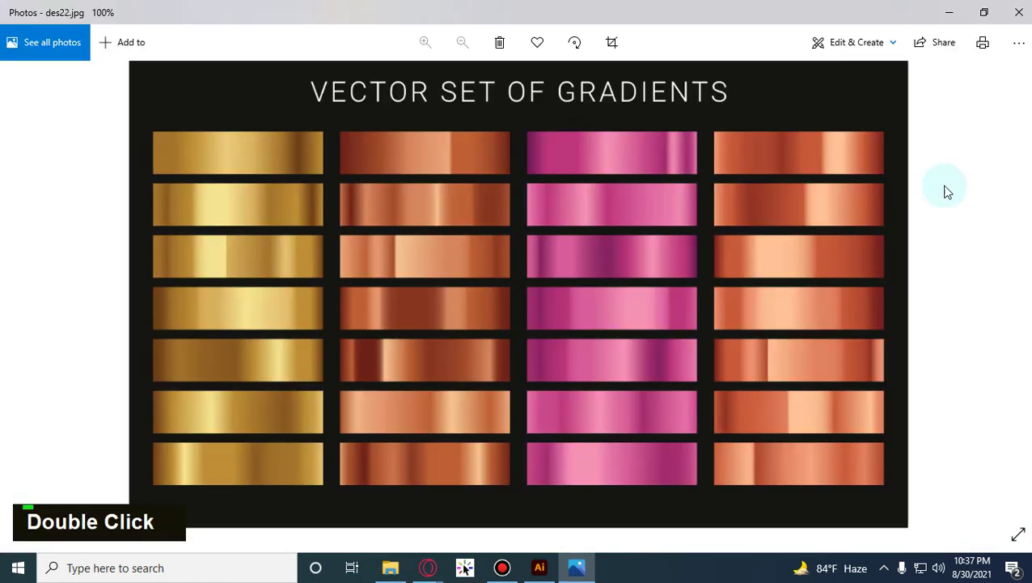
{"action": "key", "text": "alt+F4"}
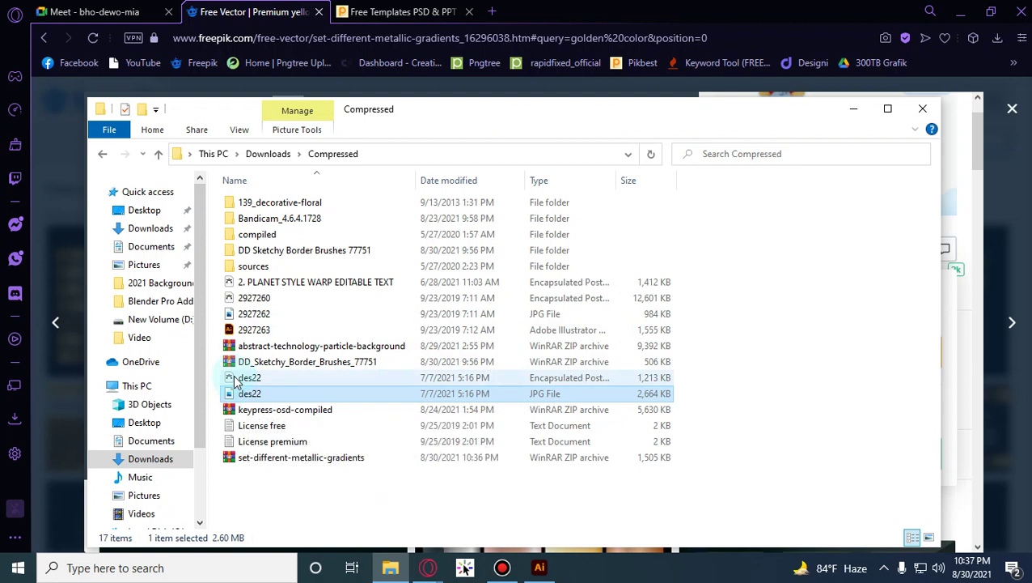
{"action": "left_click", "coordinate": [260, 380]}
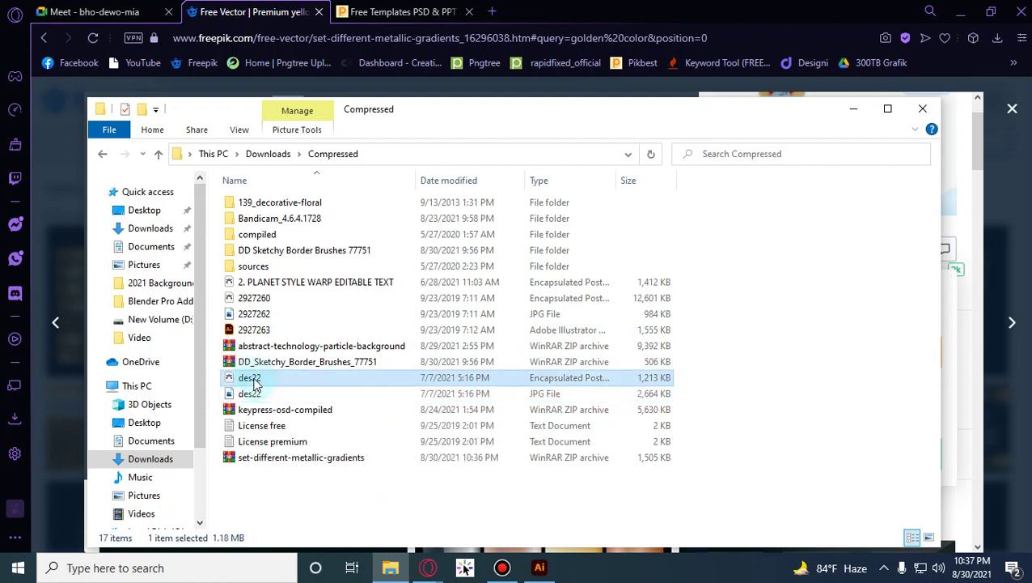
{"action": "left_click_drag", "start_coordinate": [254, 383], "coordinate": [766, 72]}
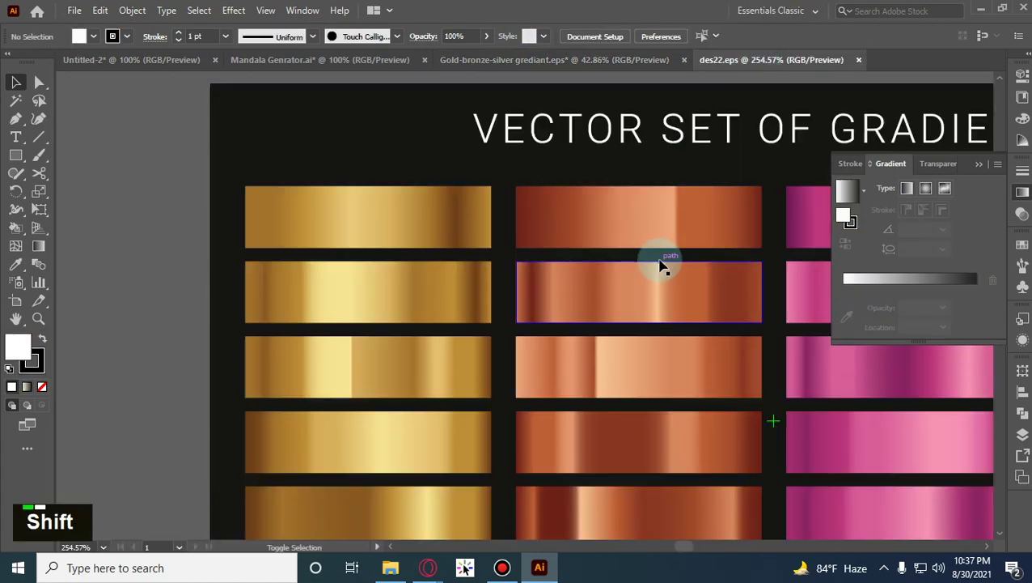
{"action": "scroll", "coordinate": [661, 267], "scroll_direction": "down", "scroll_amount": 1}
{"action": "left_click_drag", "start_coordinate": [661, 267], "coordinate": [438, 189]}
{"action": "scroll", "coordinate": [454, 203], "scroll_direction": "down", "scroll_amount": 3}
{"action": "scroll", "coordinate": [449, 237], "scroll_direction": "up", "scroll_amount": 3}
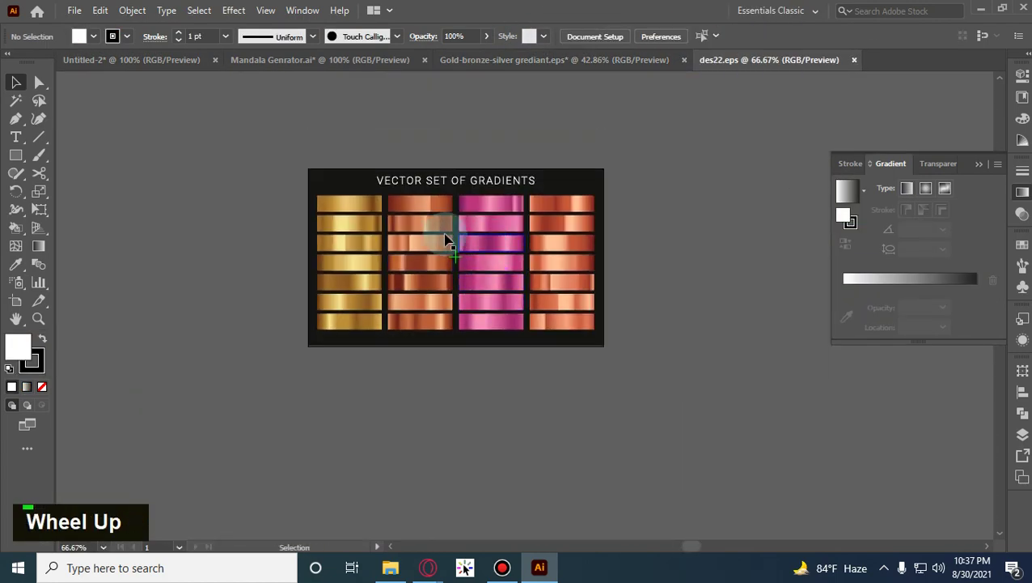
Ungroup the column of pink gradients in des22.eps and bring its sixth swatch beside the artboard in Untitled-2.
{"action": "left_click", "coordinate": [293, 166]}
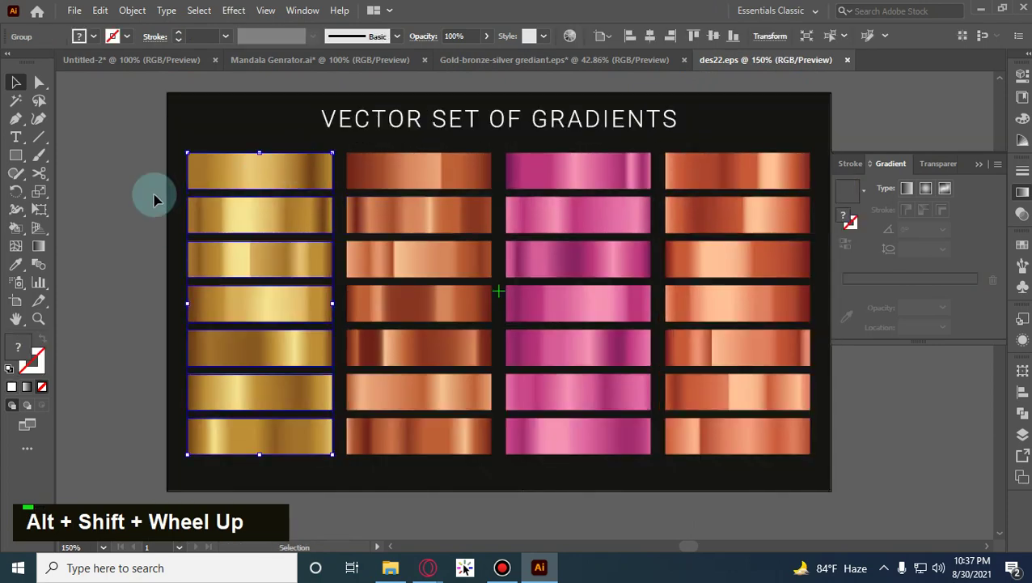
{"action": "right_click", "coordinate": [293, 177]}
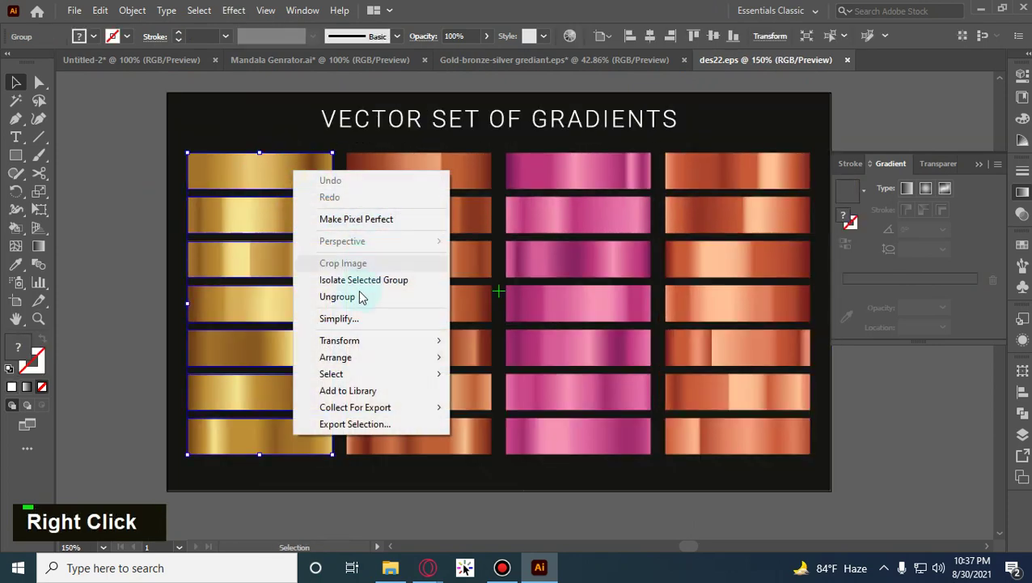
{"action": "left_click", "coordinate": [624, 521]}
{"action": "left_click", "coordinate": [564, 255]}
{"action": "right_click", "coordinate": [564, 255]}
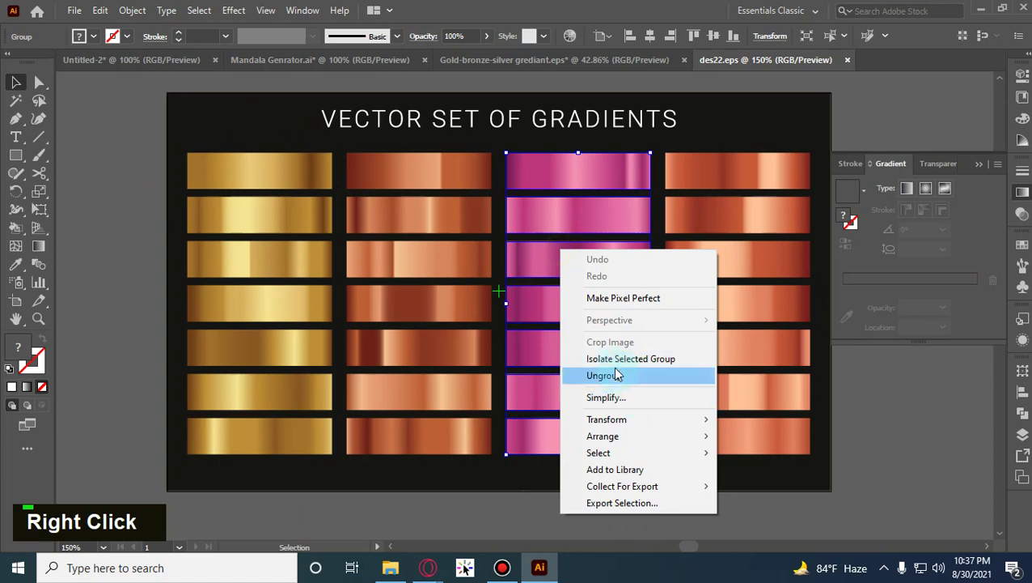
{"action": "left_click", "coordinate": [617, 375]}
{"action": "left_click", "coordinate": [584, 518]}
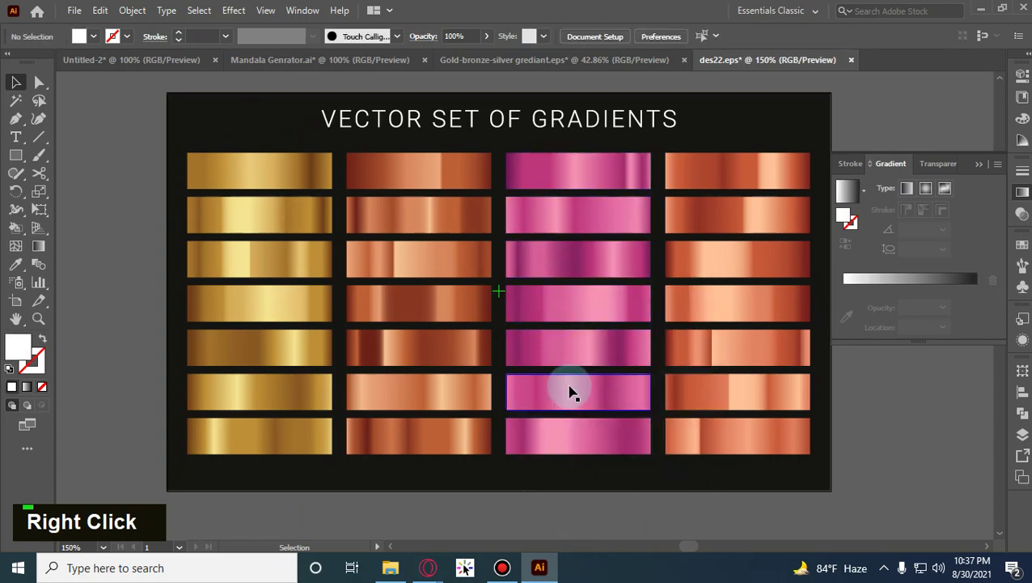
{"action": "left_click_drag", "start_coordinate": [592, 399], "coordinate": [687, 202]}
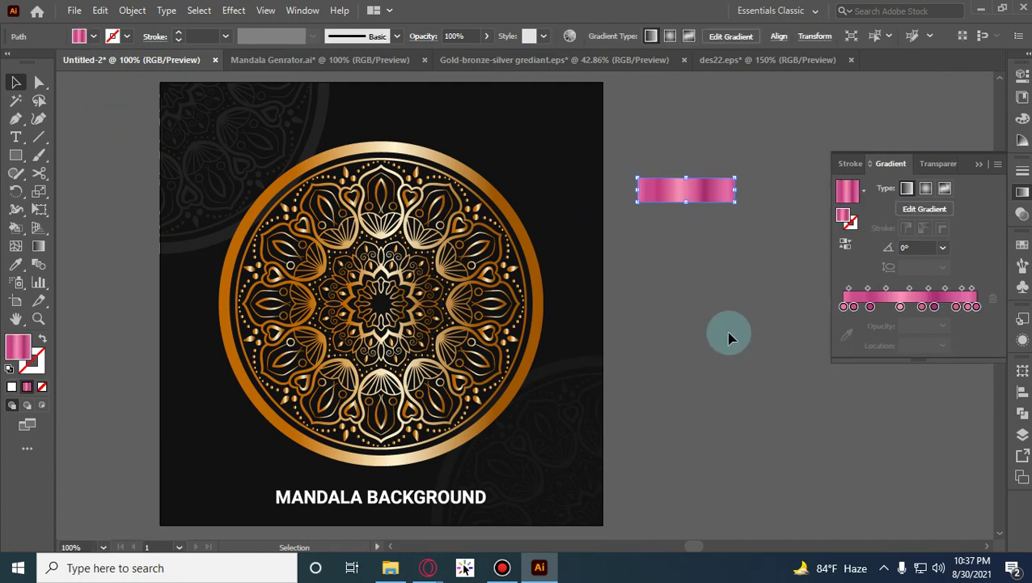
{"action": "left_click", "coordinate": [704, 319]}
Recolour the gold mandala group with the pink swatch's gradient using the Eyedropper, and deselect it.
{"action": "left_click", "coordinate": [484, 186]}
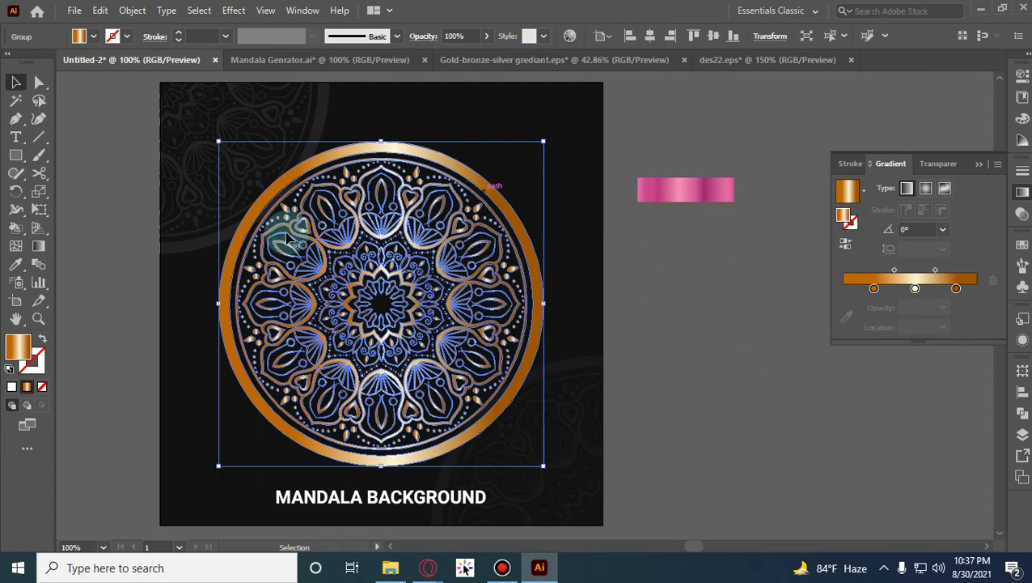
{"action": "left_click", "coordinate": [18, 266]}
{"action": "left_click", "coordinate": [704, 187]}
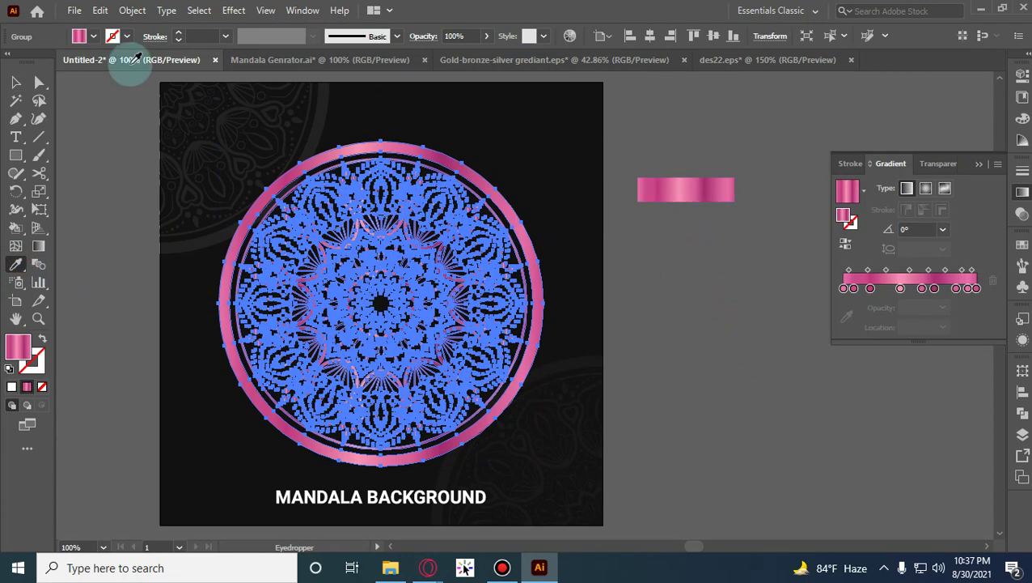
{"action": "key", "text": "v"}
{"action": "double_click", "coordinate": [687, 291]}
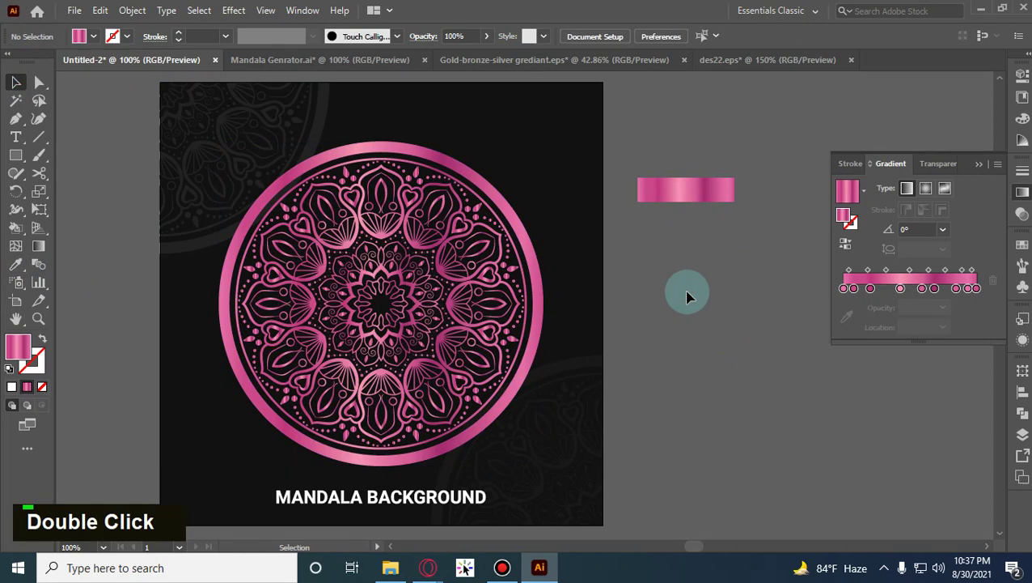
{"action": "scroll", "coordinate": [686, 295], "scroll_direction": "down", "scroll_amount": 1}
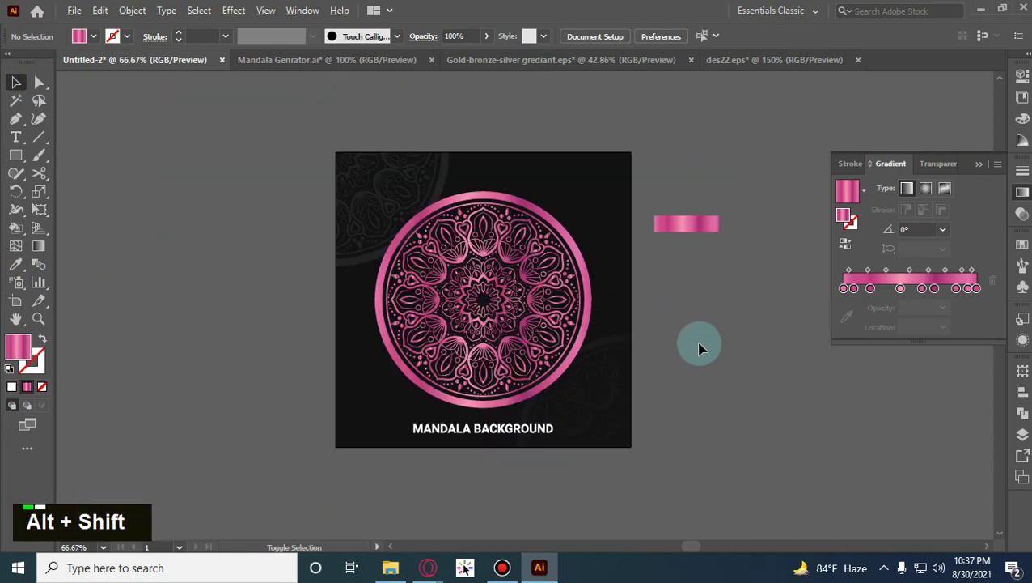
{"action": "scroll", "coordinate": [701, 348], "scroll_direction": "up", "scroll_amount": 1}
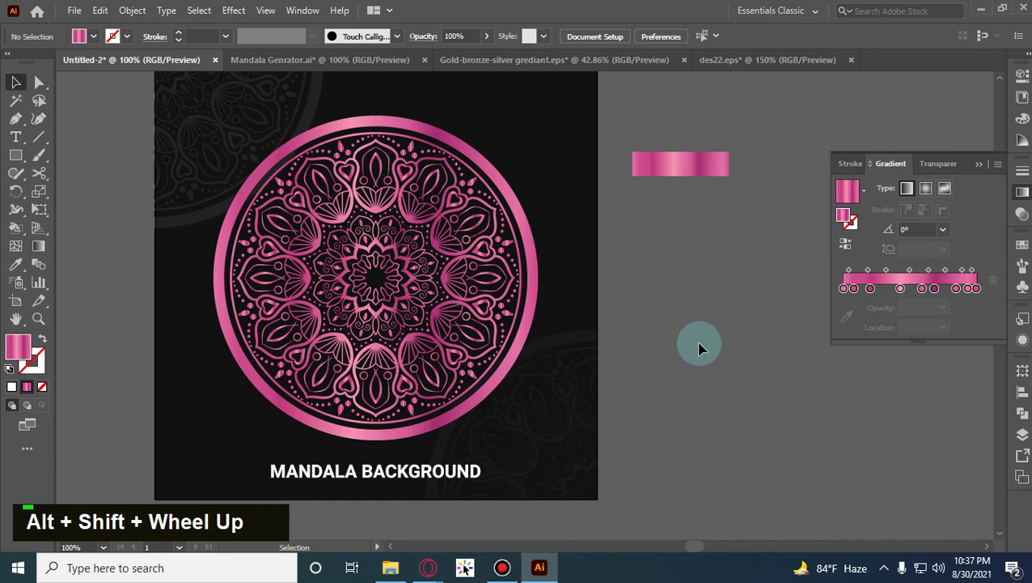
Look back at des22.eps, return to Untitled-2 and select the pink gradient swatch beside the artboard.
{"action": "left_click", "coordinate": [795, 60]}
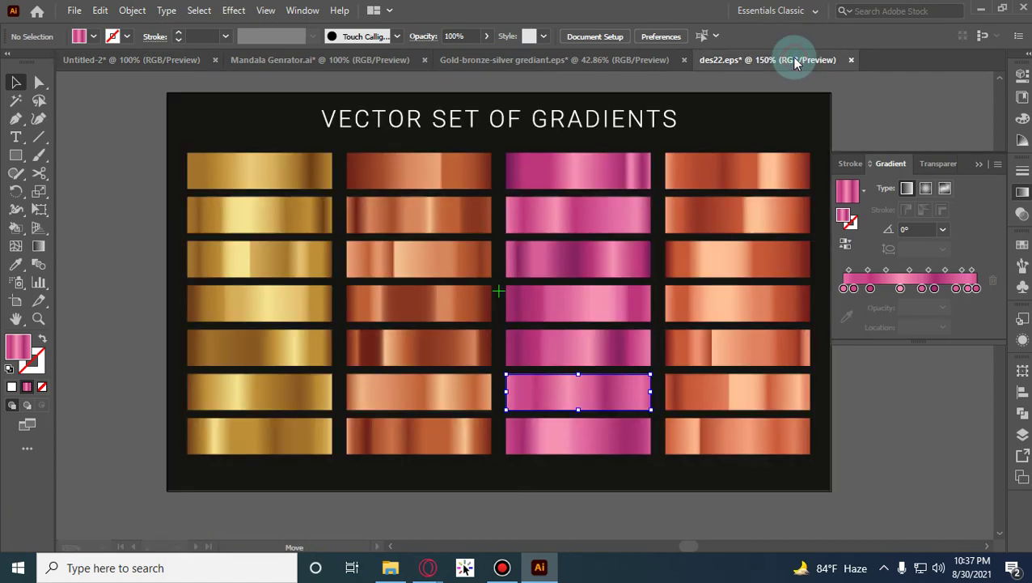
{"action": "left_click", "coordinate": [153, 60]}
{"action": "left_click", "coordinate": [670, 329]}
{"action": "scroll", "coordinate": [629, 307], "scroll_direction": "down", "scroll_amount": 1}
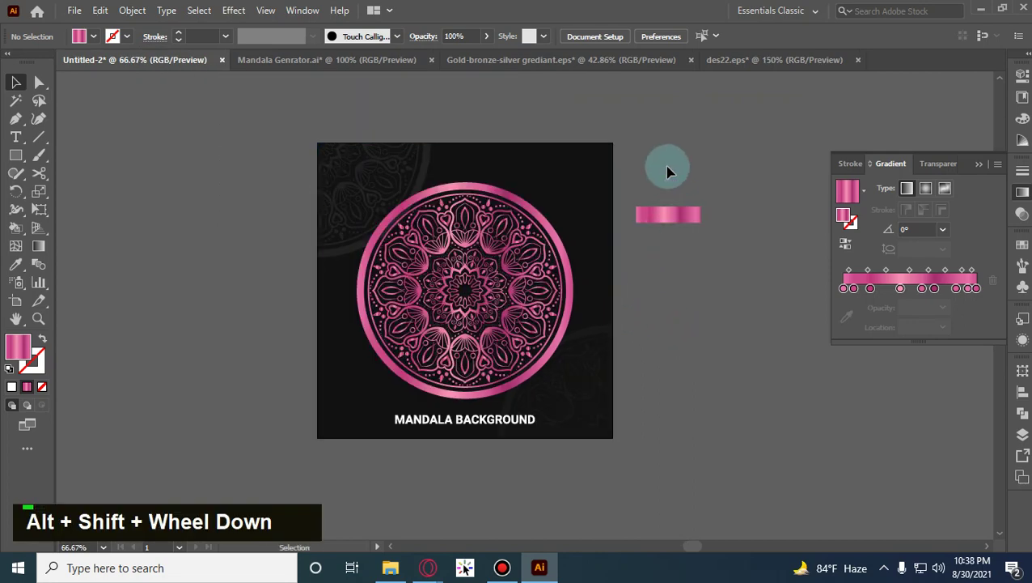
{"action": "left_click_drag", "start_coordinate": [665, 160], "coordinate": [756, 347]}
{"action": "double_click", "coordinate": [756, 345]}
{"action": "left_click_drag", "start_coordinate": [761, 288], "coordinate": [643, 120]}
Switch to File Explorer and look through the ReSource Pack folder on the Design (F:) drive.
{"action": "left_click", "coordinate": [390, 568]}
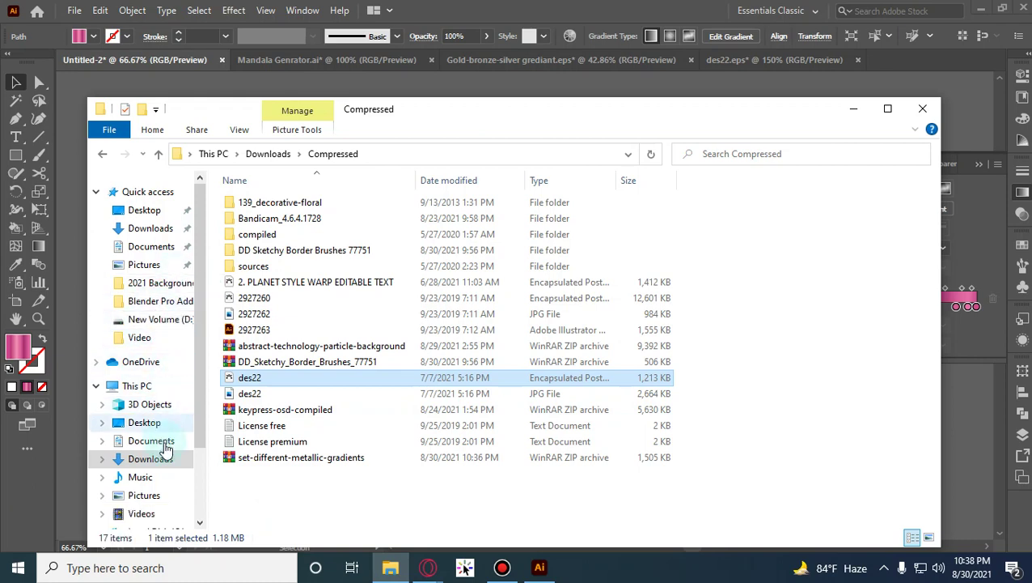
{"action": "scroll", "coordinate": [140, 467], "scroll_direction": "down", "scroll_amount": 2}
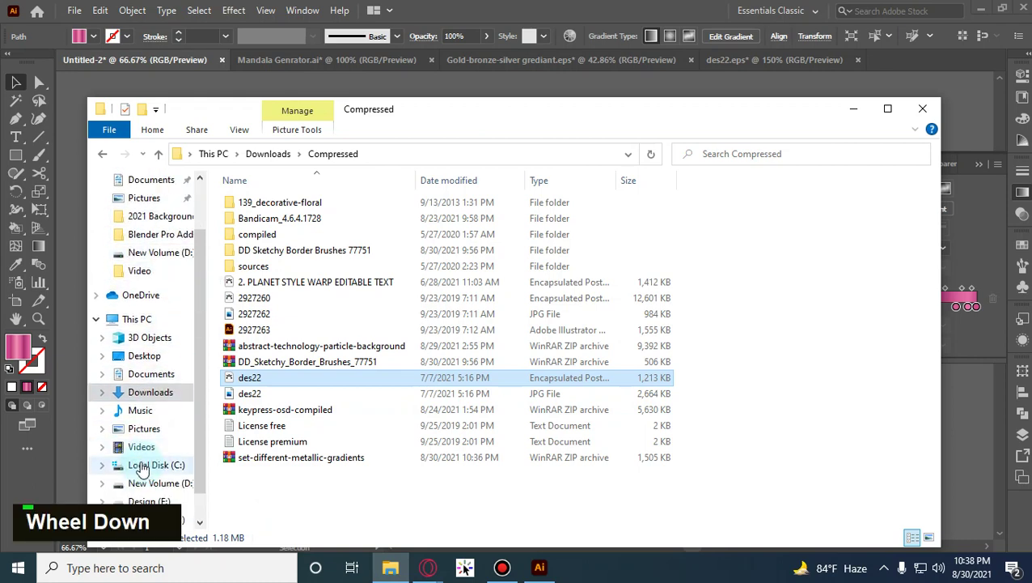
{"action": "left_click", "coordinate": [162, 483]}
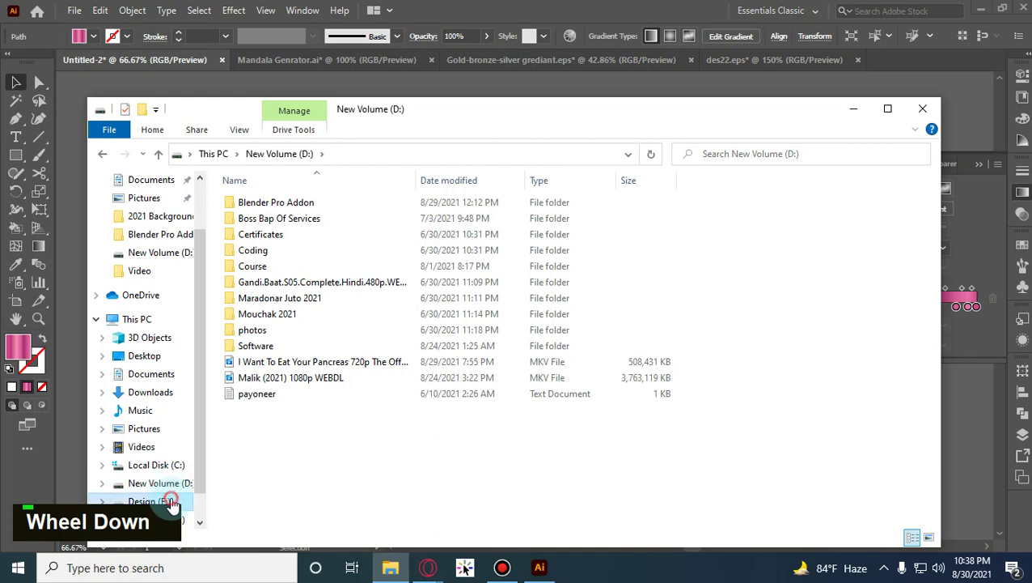
{"action": "left_click", "coordinate": [172, 502]}
{"action": "double_click", "coordinate": [296, 234]}
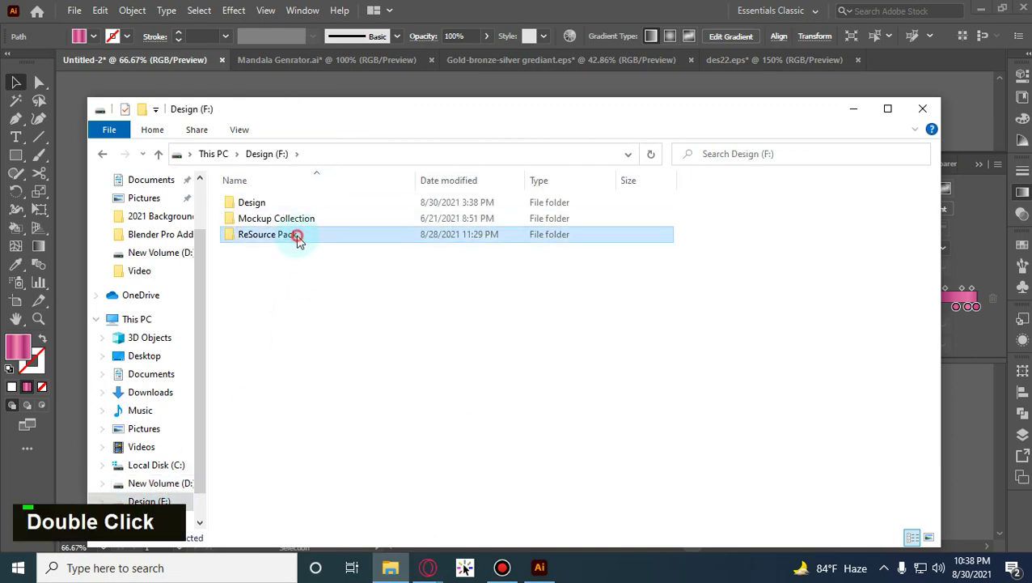
{"action": "scroll", "coordinate": [295, 267], "scroll_direction": "down", "scroll_amount": 9}
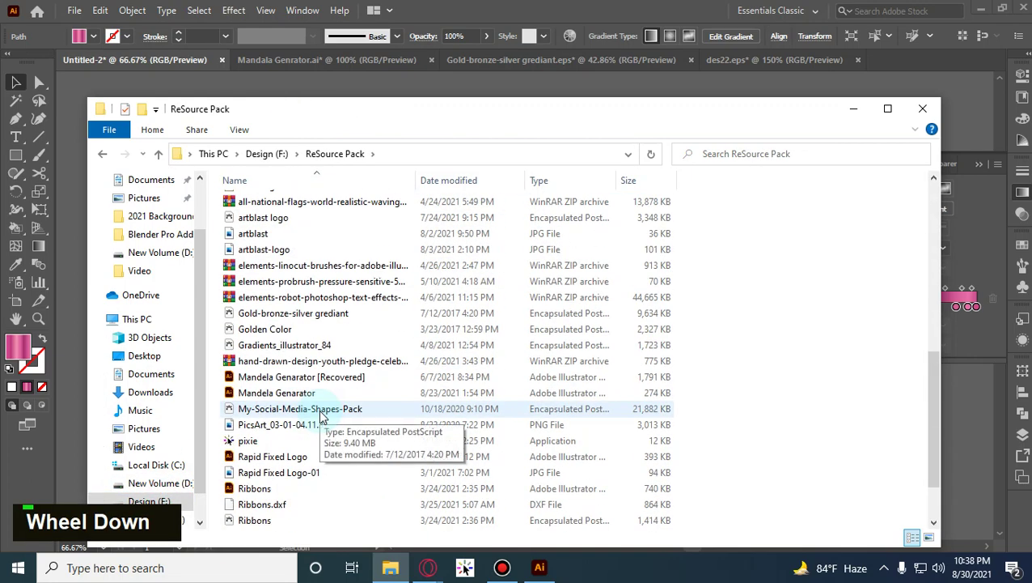
{"action": "scroll", "coordinate": [321, 415], "scroll_direction": "down", "scroll_amount": 2}
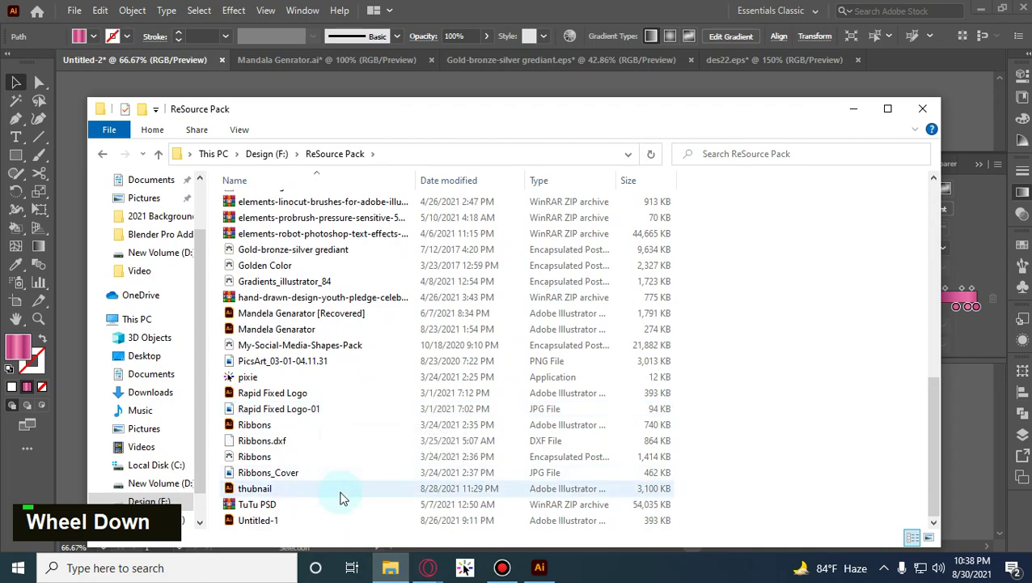
{"action": "scroll", "coordinate": [336, 494], "scroll_direction": "up", "scroll_amount": 11}
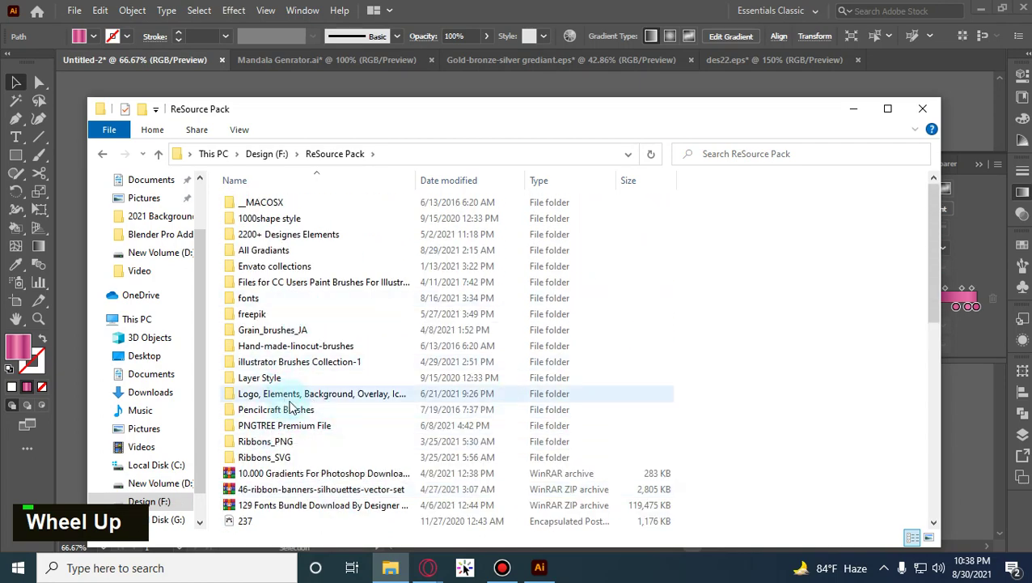
Look through the illustrator Brushes Collection-1 folder and close File Explorer.
{"action": "double_click", "coordinate": [318, 362]}
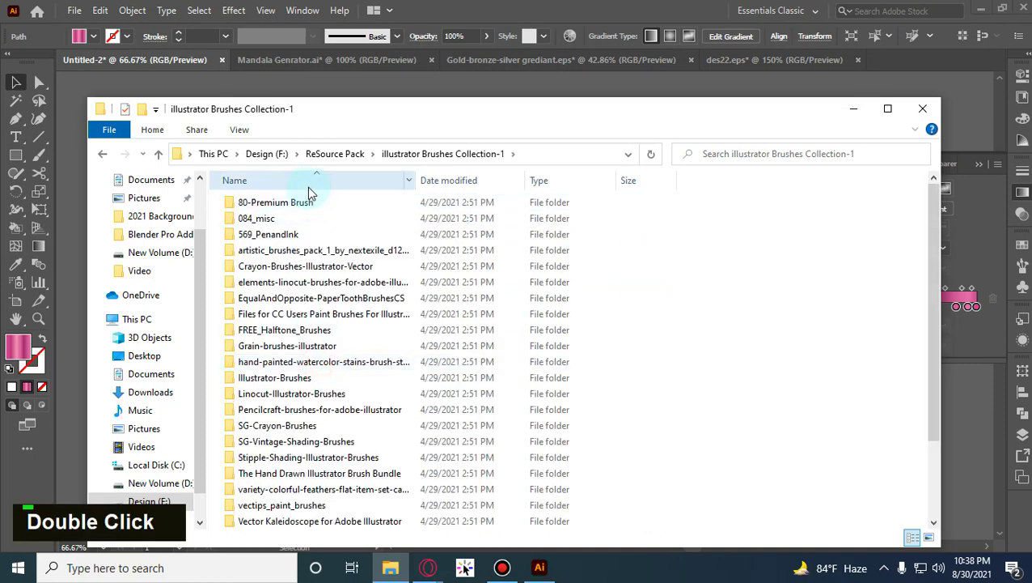
{"action": "scroll", "coordinate": [311, 243], "scroll_direction": "down", "scroll_amount": 2}
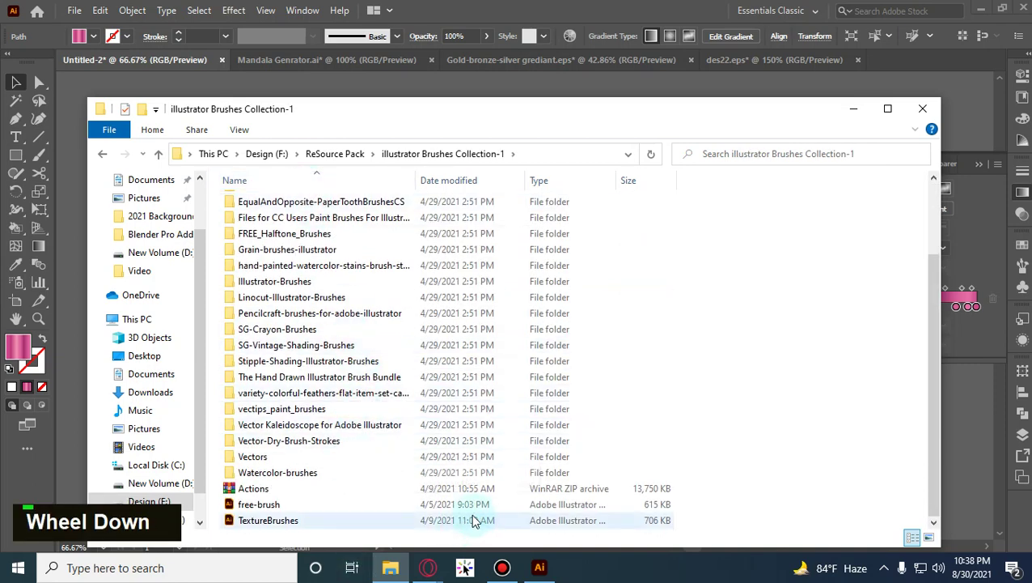
{"action": "scroll", "coordinate": [404, 453], "scroll_direction": "up", "scroll_amount": 2}
{"action": "scroll", "coordinate": [372, 388], "scroll_direction": "down", "scroll_amount": 2}
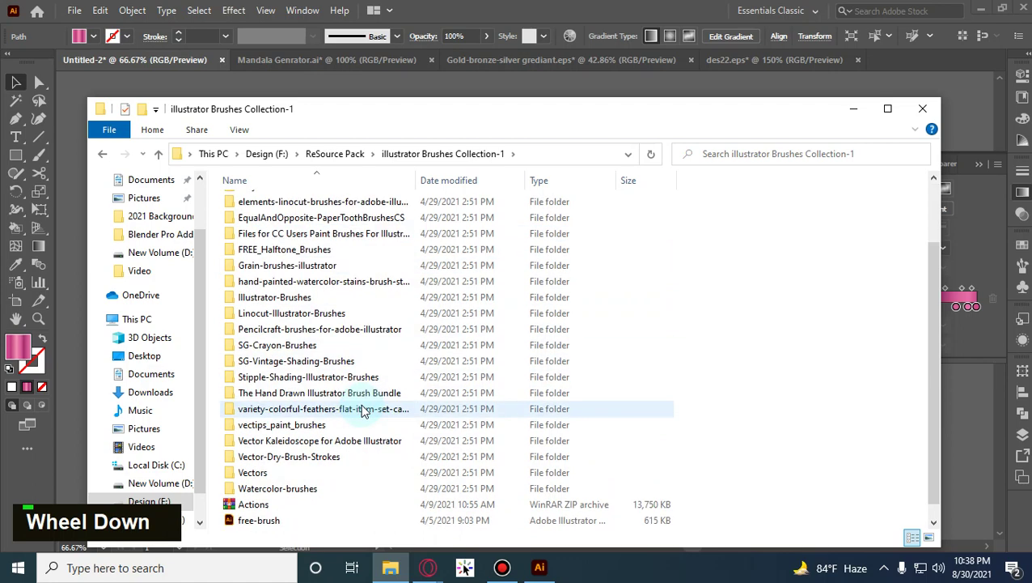
{"action": "scroll", "coordinate": [365, 411], "scroll_direction": "down", "scroll_amount": 1}
{"action": "left_click", "coordinate": [923, 108]}
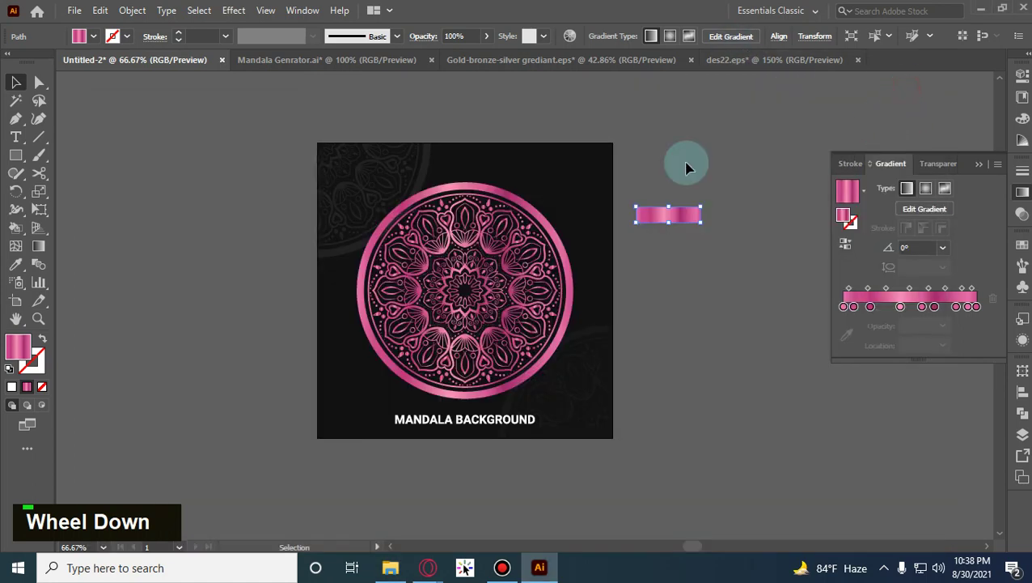
Delete the pink gradient swatch beside the artboard and collapse the gradient settings.
{"action": "double_click", "coordinate": [659, 150]}
{"action": "key", "text": "Delete"}
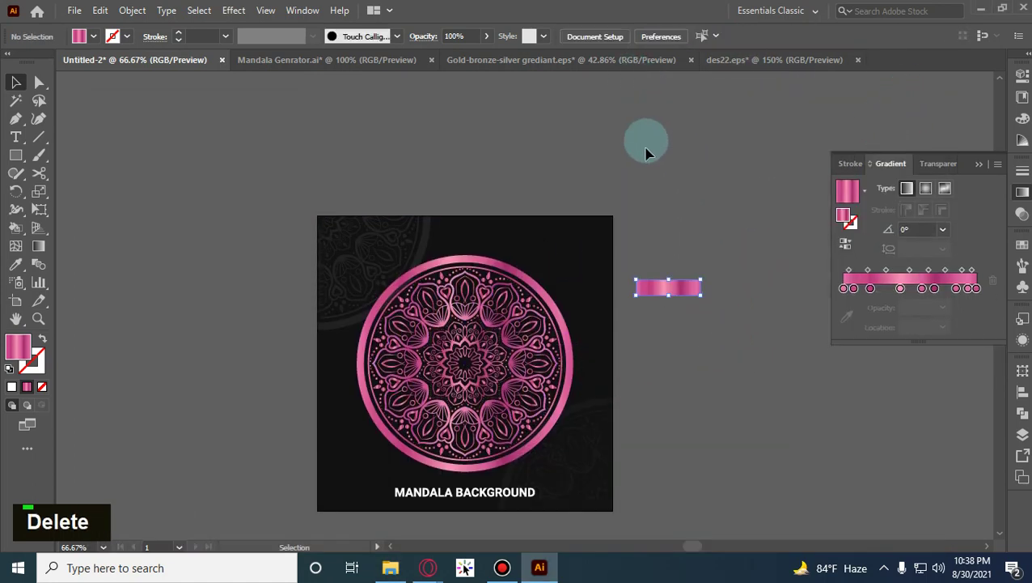
{"action": "left_click", "coordinate": [979, 164]}
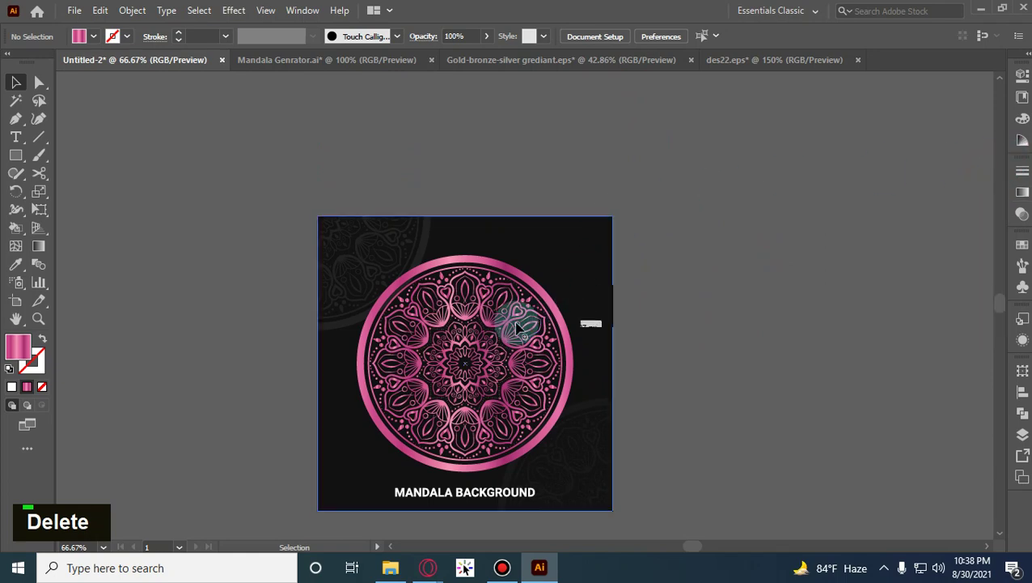
Examine the pink mandala background's line details up close and the whole composition.
{"action": "scroll", "coordinate": [522, 326], "scroll_direction": "up", "scroll_amount": 1}
{"action": "left_click_drag", "start_coordinate": [761, 382], "coordinate": [740, 310]}
{"action": "scroll", "coordinate": [474, 265], "scroll_direction": "up", "scroll_amount": 1}
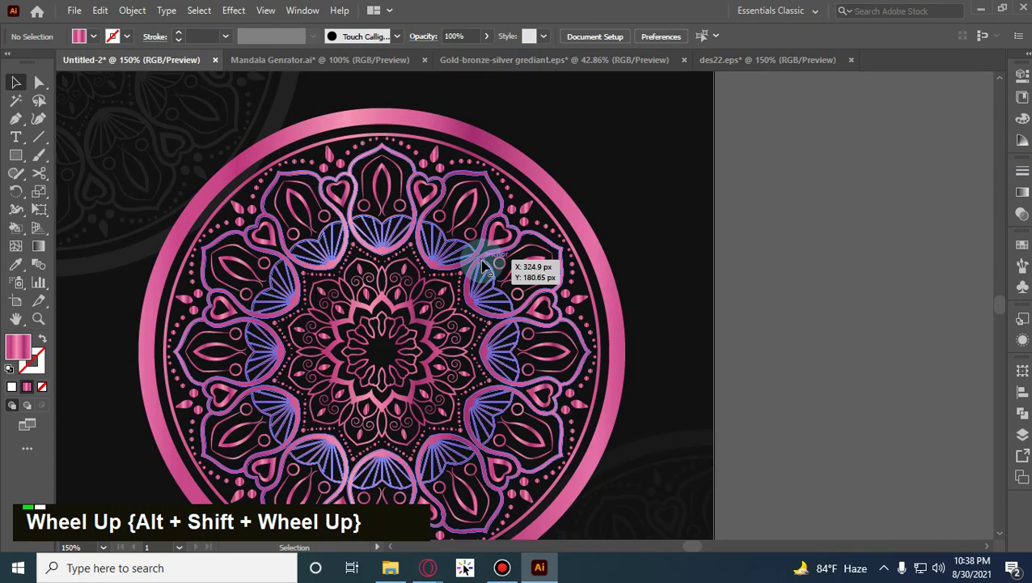
{"action": "scroll", "coordinate": [489, 267], "scroll_direction": "down", "scroll_amount": 2}
{"action": "left_click_drag", "start_coordinate": [493, 267], "coordinate": [540, 233]}
{"action": "scroll", "coordinate": [495, 225], "scroll_direction": "up", "scroll_amount": 2}
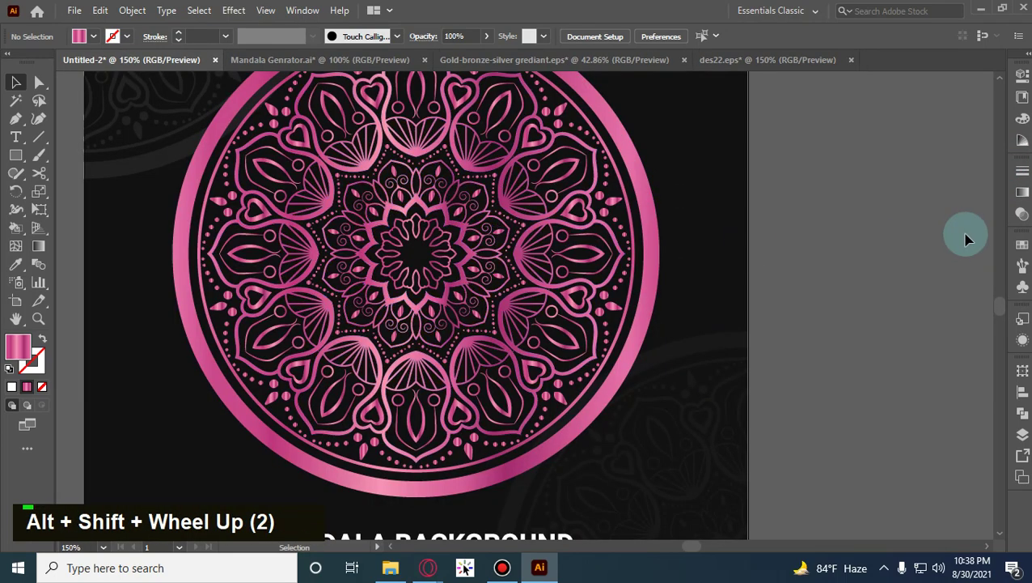
{"action": "scroll", "coordinate": [875, 228], "scroll_direction": "down", "scroll_amount": 1}
{"action": "left_click_drag", "start_coordinate": [881, 229], "coordinate": [791, 313]}
{"action": "scroll", "coordinate": [790, 312], "scroll_direction": "down", "scroll_amount": 1}
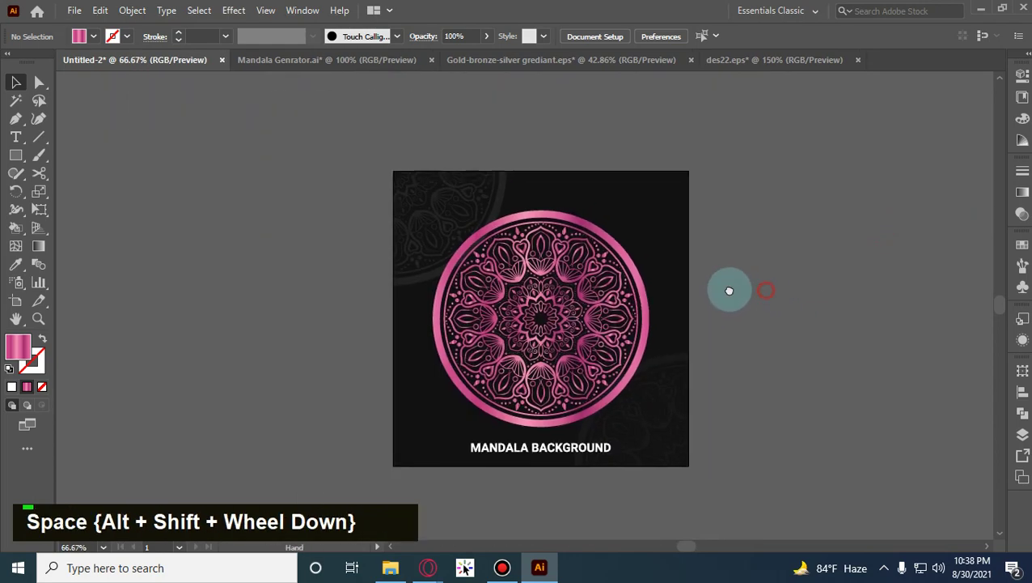
{"action": "scroll", "coordinate": [631, 253], "scroll_direction": "up", "scroll_amount": 2}
{"action": "scroll", "coordinate": [323, 248], "scroll_direction": "down", "scroll_amount": 3}
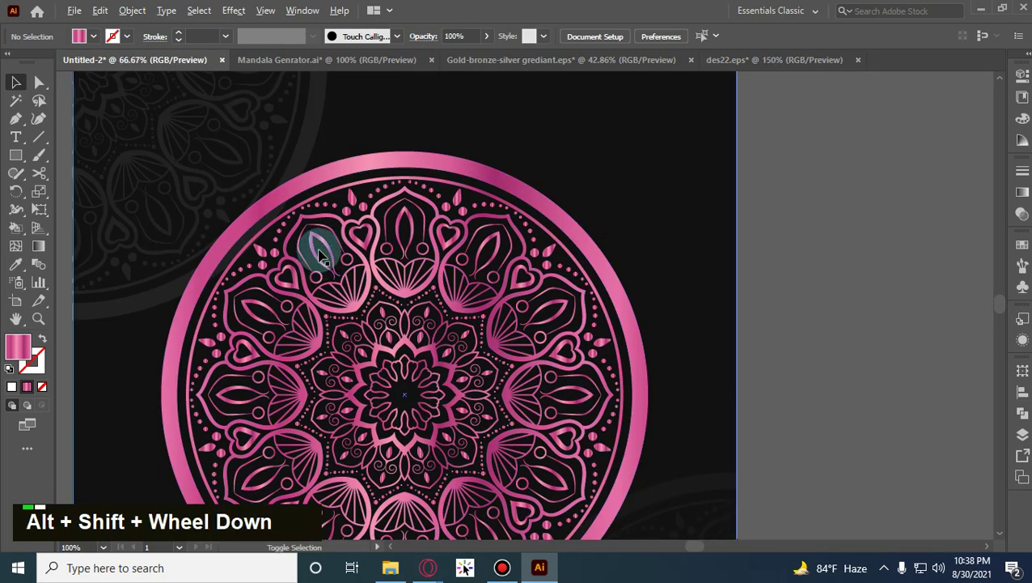
Switch to the Mandala Genrator.ai document and delete all of the black mandala strokes, keeping the guide grid.
{"action": "left_click", "coordinate": [362, 77]}
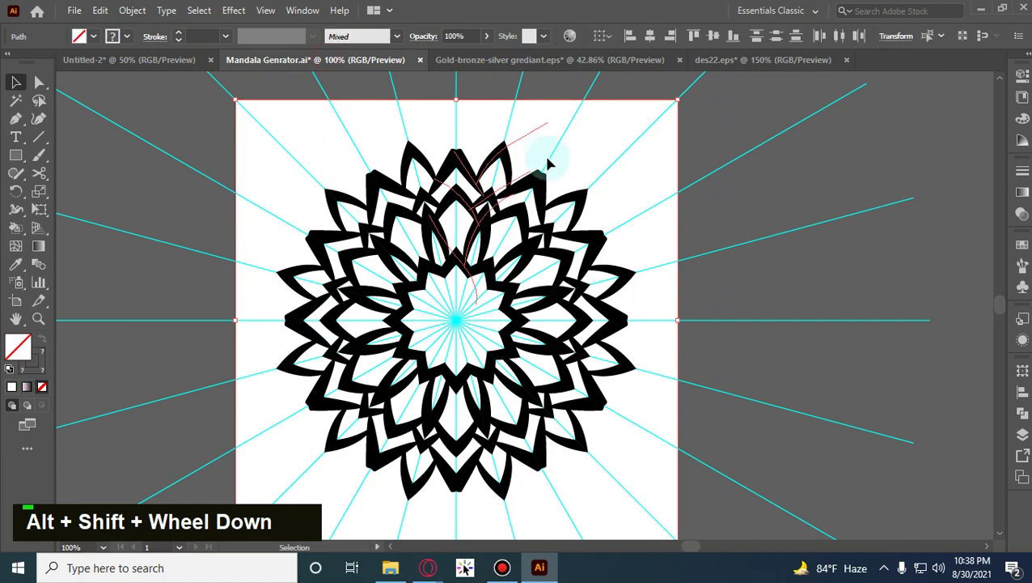
{"action": "key", "text": "Delete"}
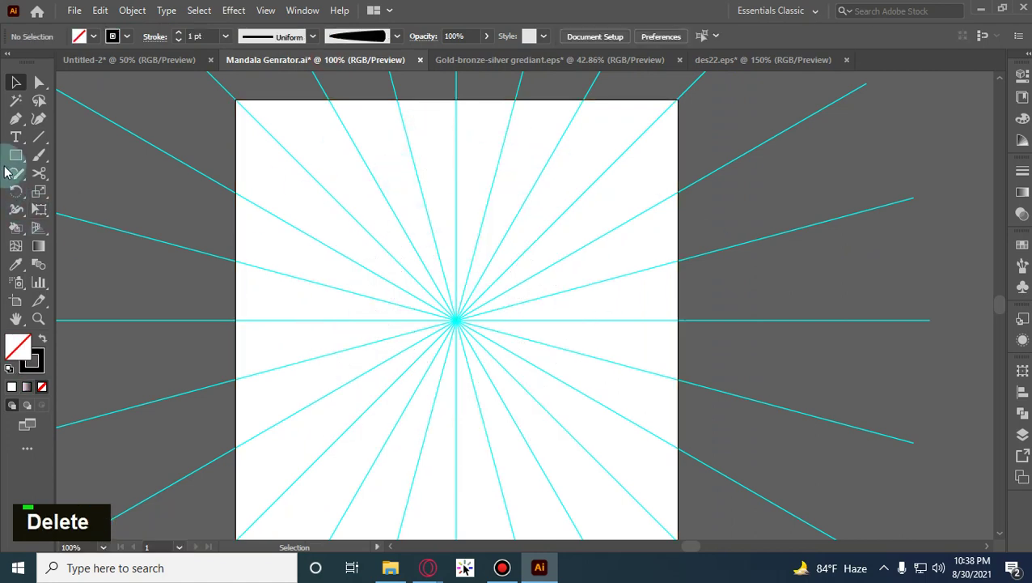
Try out short Paintbrush strokes near the centre of the mandala grid and undo them.
{"action": "double_click", "coordinate": [40, 157]}
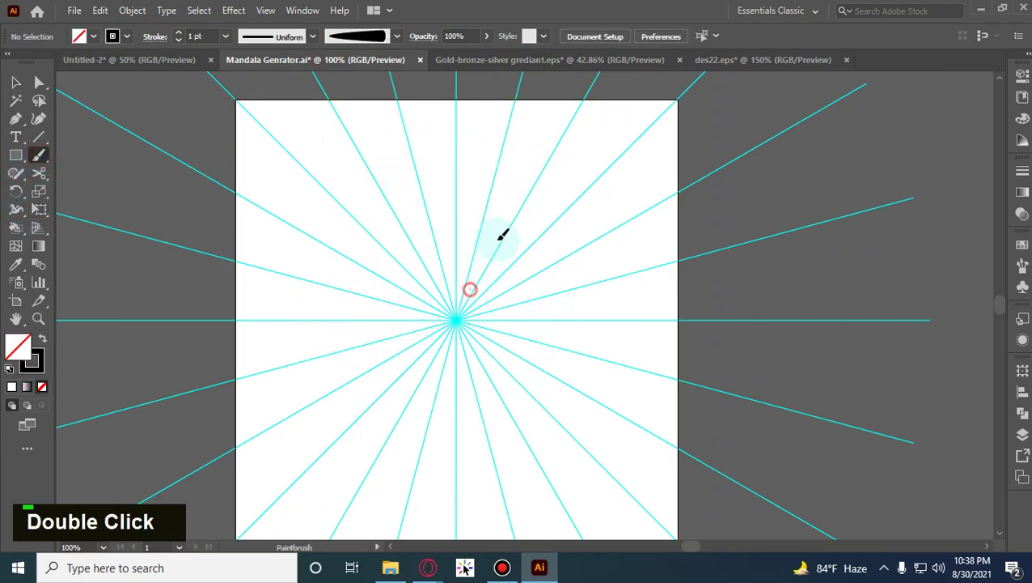
{"action": "left_click_drag", "start_coordinate": [502, 235], "coordinate": [482, 217]}
{"action": "key", "text": "ctrl+z"}
{"action": "key", "text": "ctrl+z"}
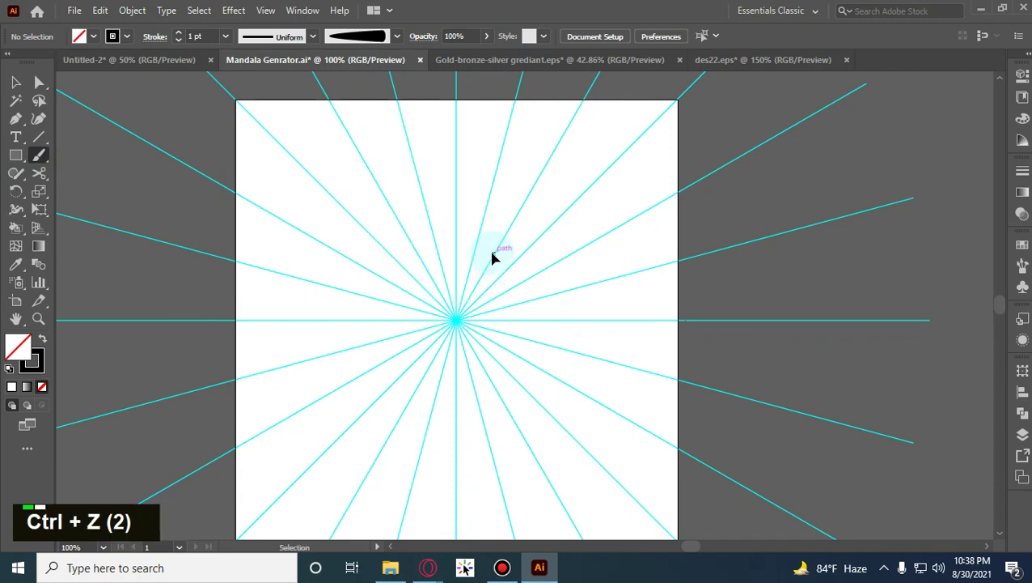
{"action": "mouse_move", "coordinate": [461, 239]}
{"action": "left_mouse_down"}
{"action": "mouse_move", "coordinate": [452, 192]}
{"action": "mouse_move", "coordinate": [482, 267]}
{"action": "left_mouse_up"}
{"action": "key", "text": "ctrl+z"}
{"action": "key", "text": "ctrl+z"}
{"action": "key", "text": "ctrl+z"}
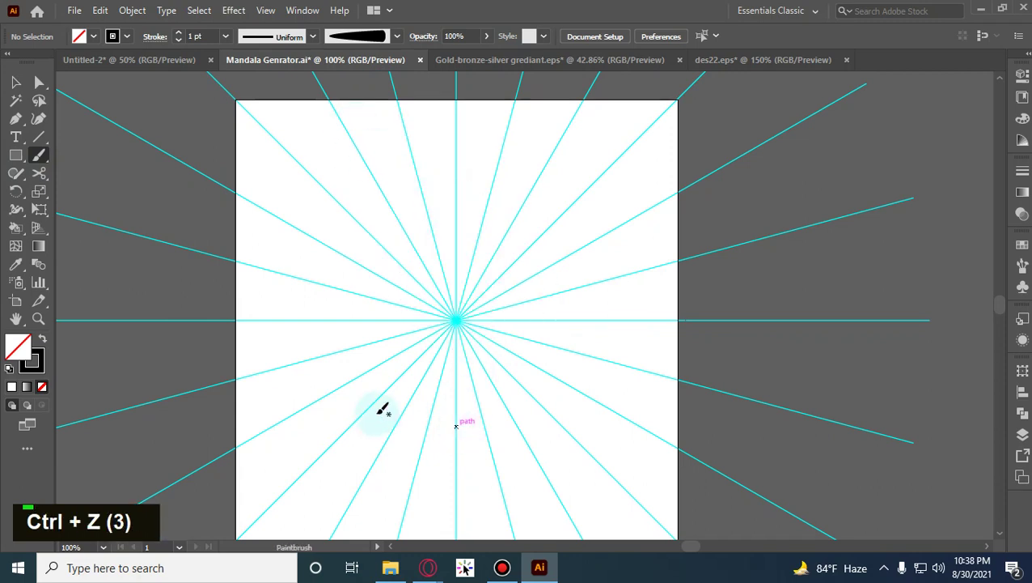
Show the document's layers, restore the deleted mandala strokes by undoing, and collapse the Mandala layer.
{"action": "left_click", "coordinate": [1023, 435]}
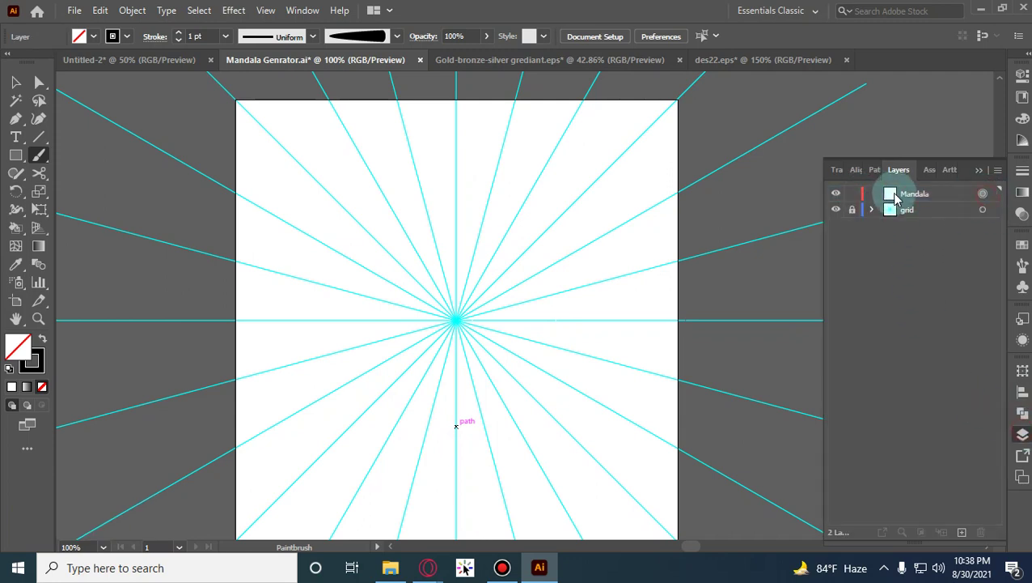
{"action": "key", "text": "ctrl+z"}
{"action": "key", "text": "ctrl+z"}
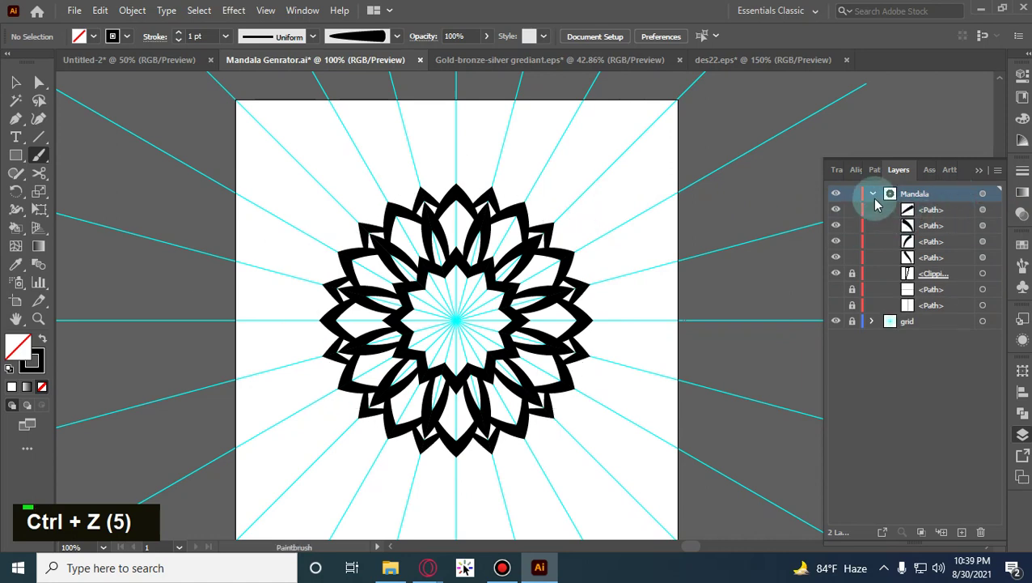
{"action": "left_click", "coordinate": [873, 195]}
Delete the visible black strokes from the Mandala layer and paint one new Paintbrush stroke just above the grid's centre.
{"action": "left_click", "coordinate": [16, 84]}
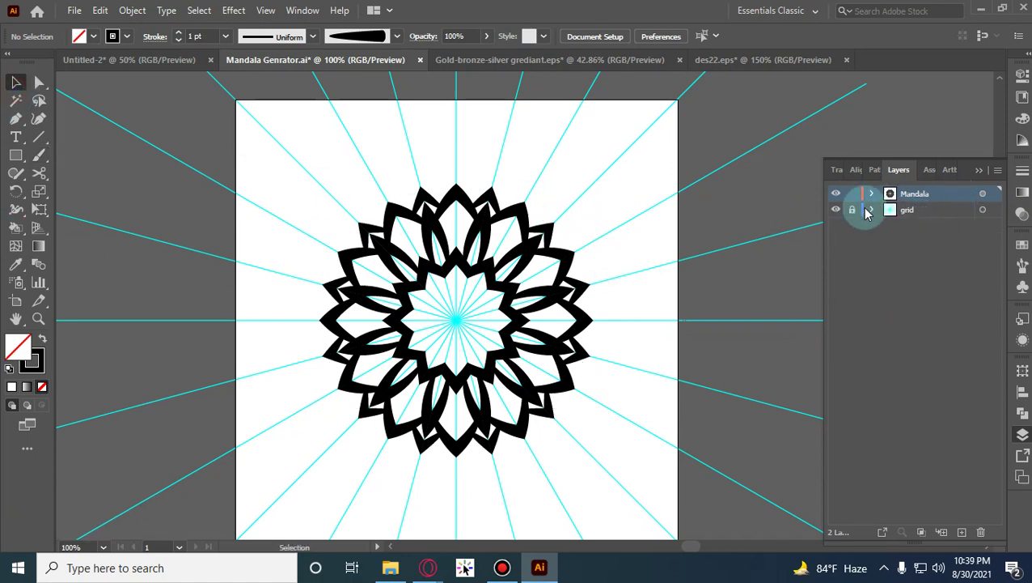
{"action": "left_click_drag", "start_coordinate": [344, 174], "coordinate": [563, 433]}
{"action": "key", "text": "Delete"}
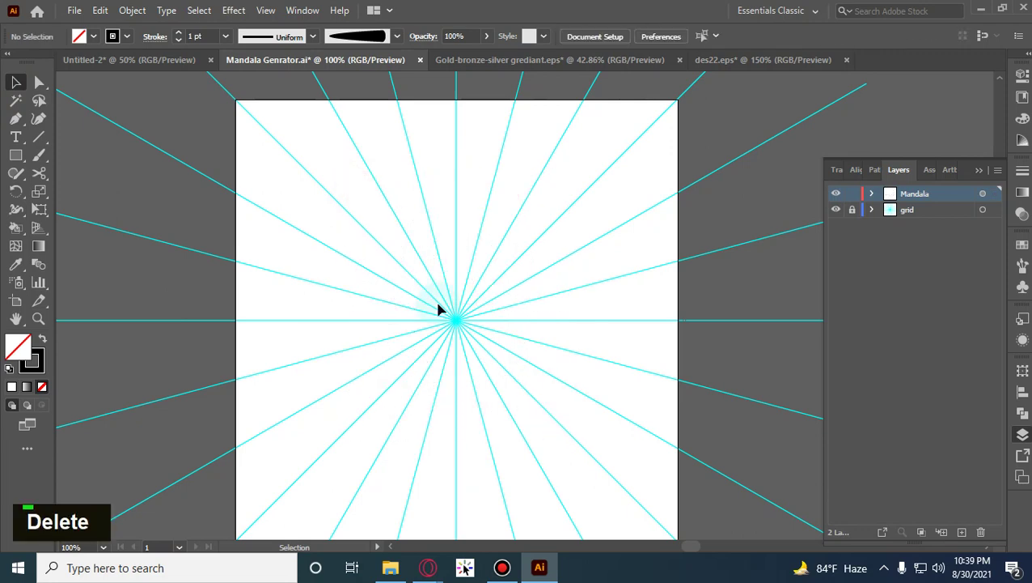
{"action": "left_click", "coordinate": [41, 158]}
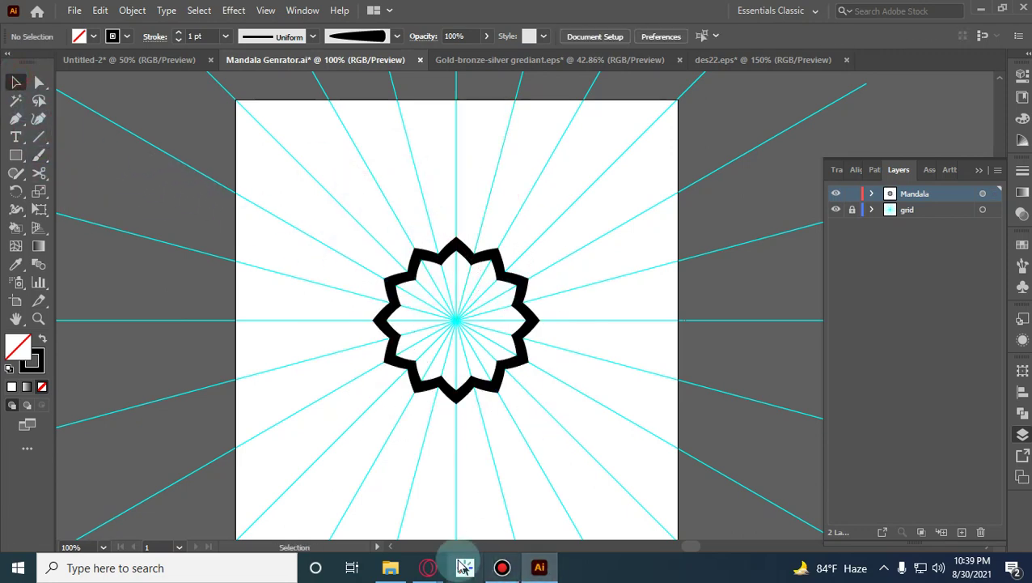
Switch to Opera, close the Freepik metallic gradients download page and bring up the Google Meet call.
{"action": "mouse_move", "coordinate": [428, 567]}
{"action": "left_click", "coordinate": [364, 504]}
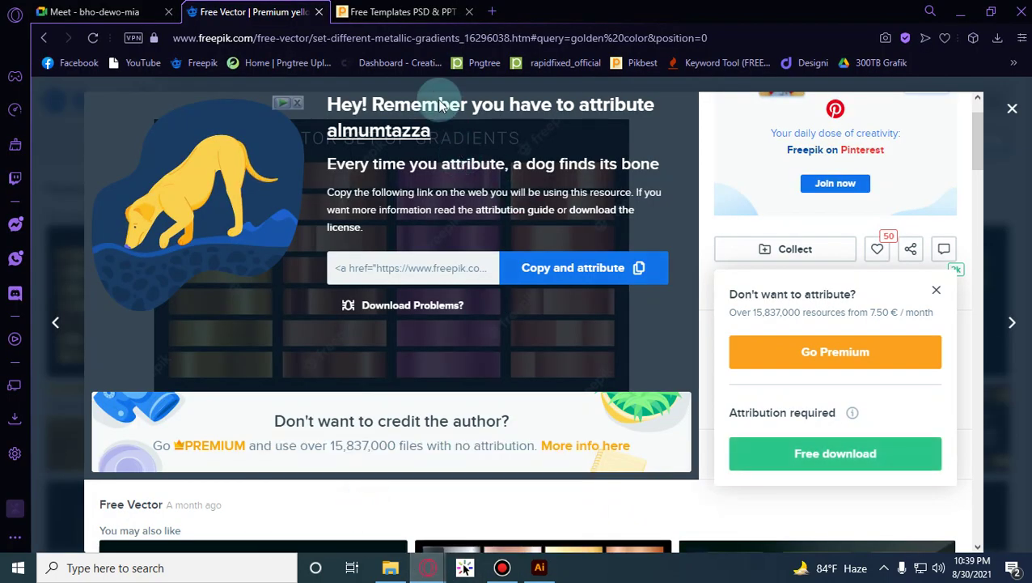
{"action": "left_click", "coordinate": [1012, 109]}
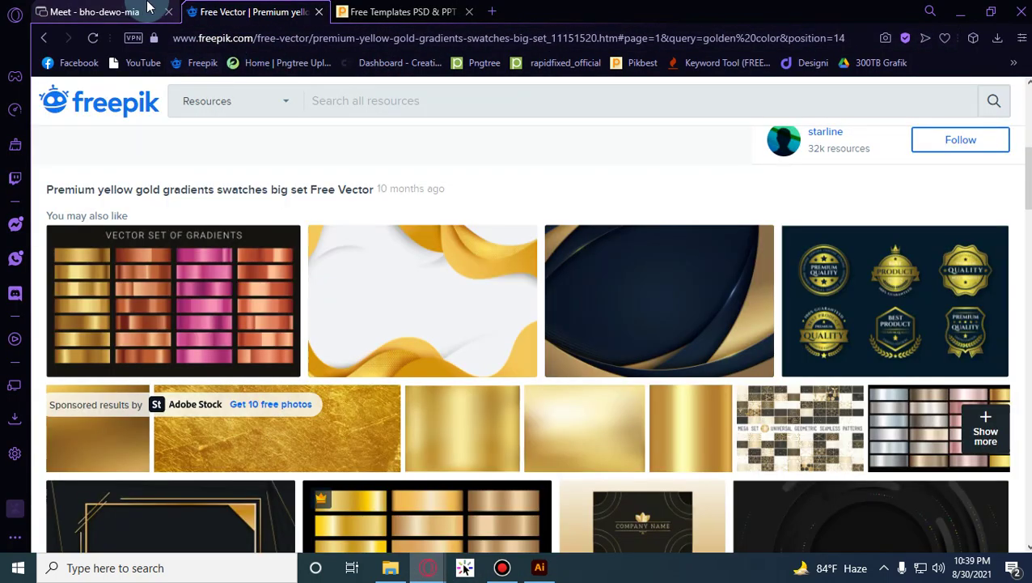
{"action": "left_click", "coordinate": [94, 11]}
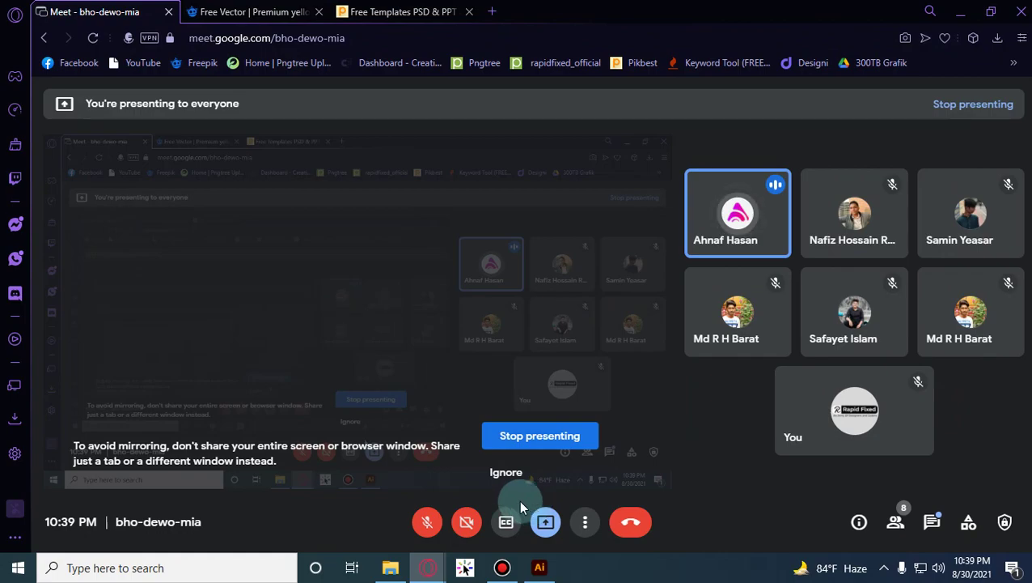
Return to Illustrator and delete the black star-shaped stroke from the mandala generator grid.
{"action": "left_click", "coordinate": [534, 568]}
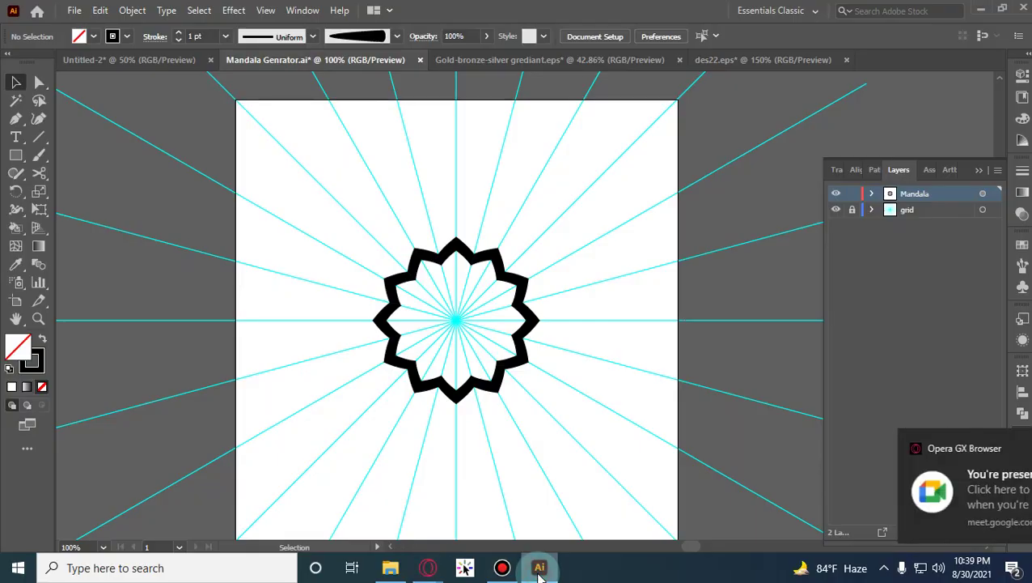
{"action": "left_click", "coordinate": [459, 253]}
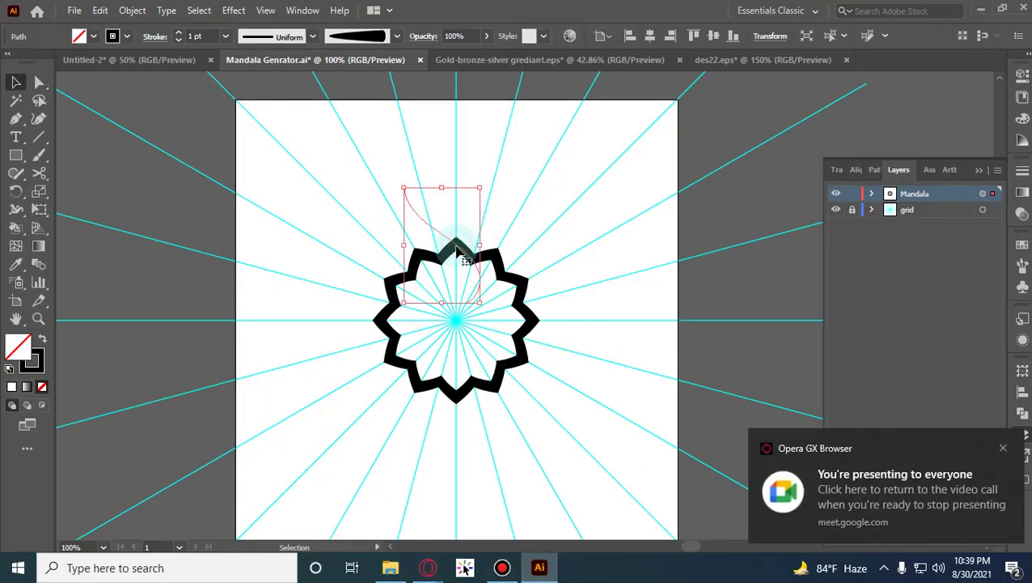
{"action": "key", "text": "Delete"}
Examine the finished pink mandala background in the Untitled-2 document at 100% zoom.
{"action": "left_click", "coordinate": [174, 65]}
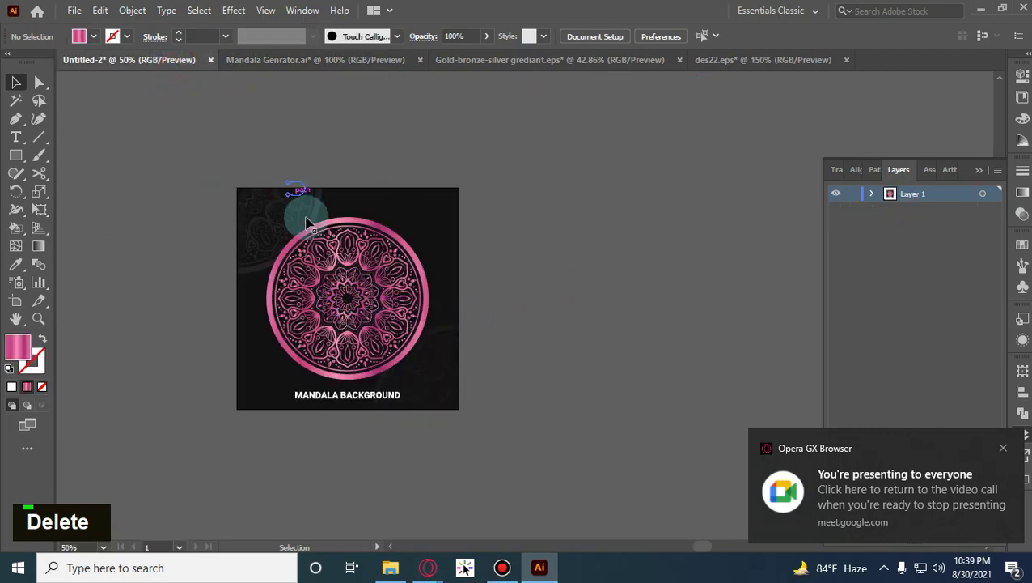
{"action": "scroll", "coordinate": [344, 340], "scroll_direction": "up", "scroll_amount": 1}
{"action": "scroll", "coordinate": [343, 340], "scroll_direction": "up", "scroll_amount": 1}
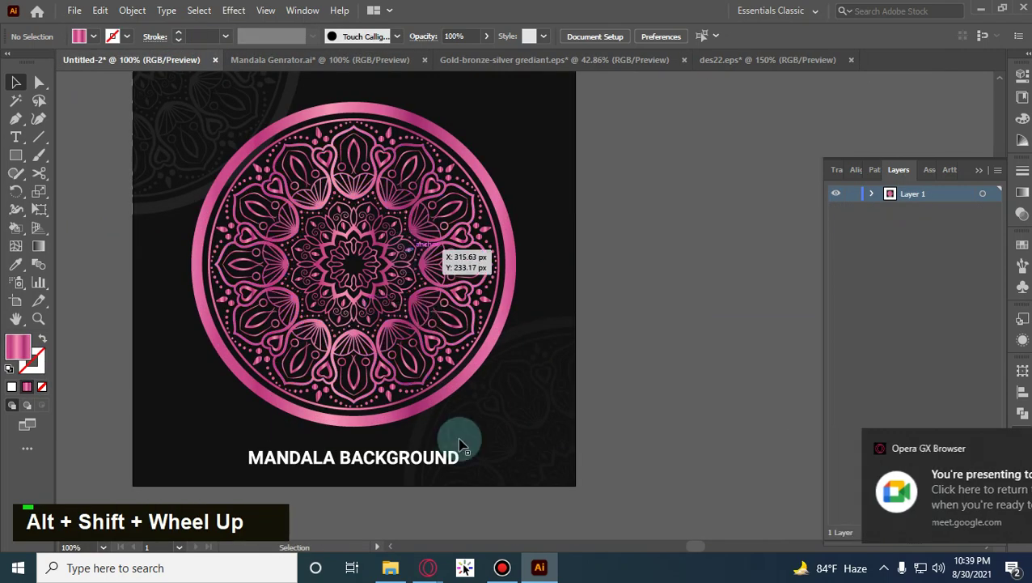
Switch back to the Google Meet call in Opera and check the shared presentation.
{"action": "mouse_move", "coordinate": [430, 574]}
{"action": "left_click", "coordinate": [372, 534]}
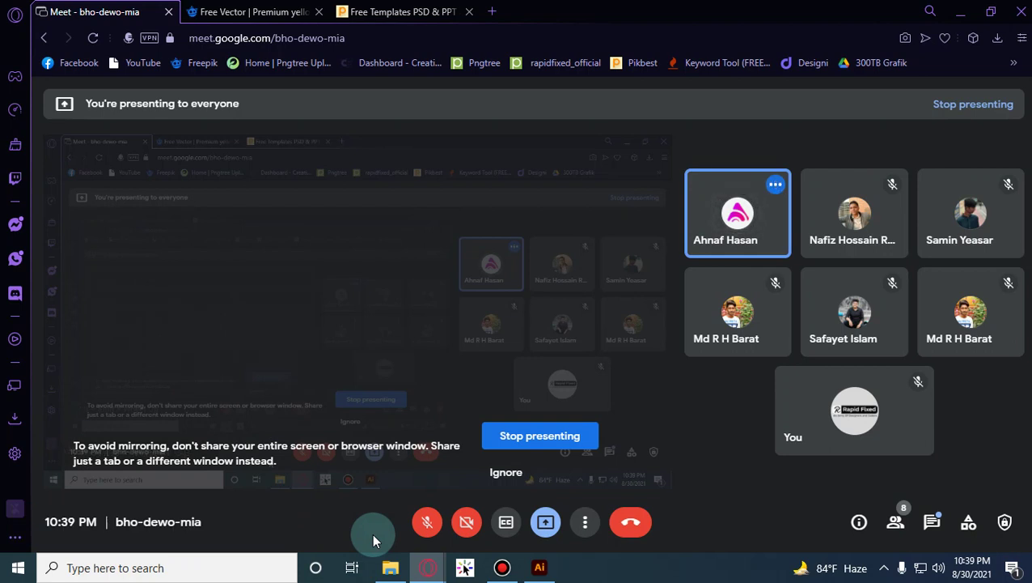
{"action": "mouse_move", "coordinate": [428, 567]}
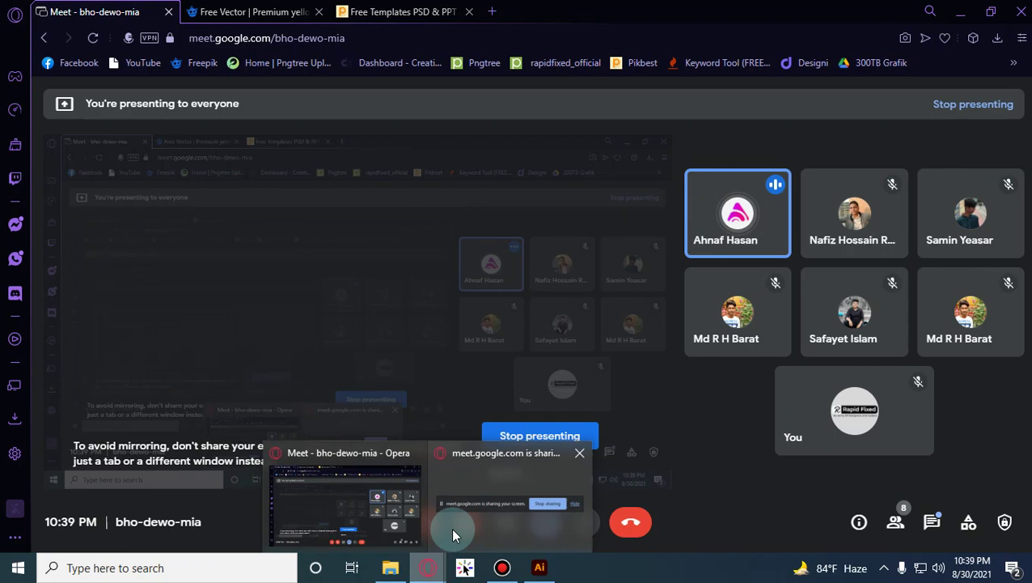
{"action": "left_click", "coordinate": [402, 504]}
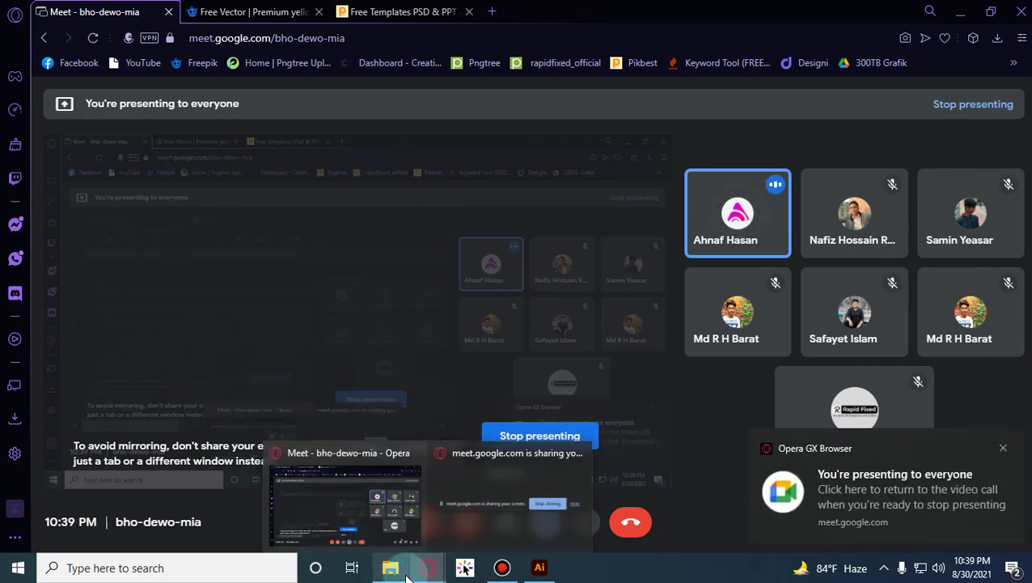
{"action": "left_click", "coordinate": [408, 576]}
{"action": "left_click", "coordinate": [408, 576]}
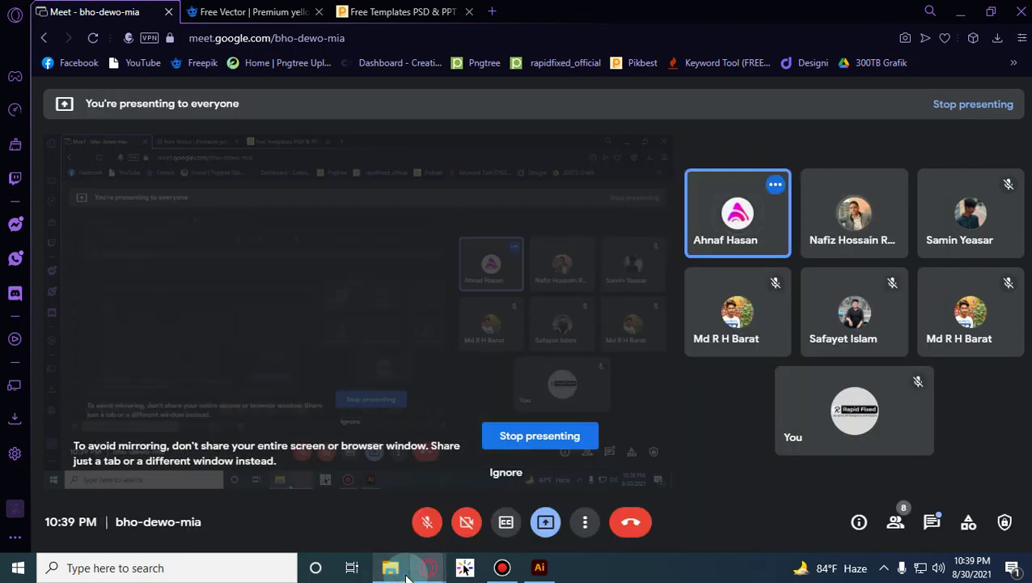